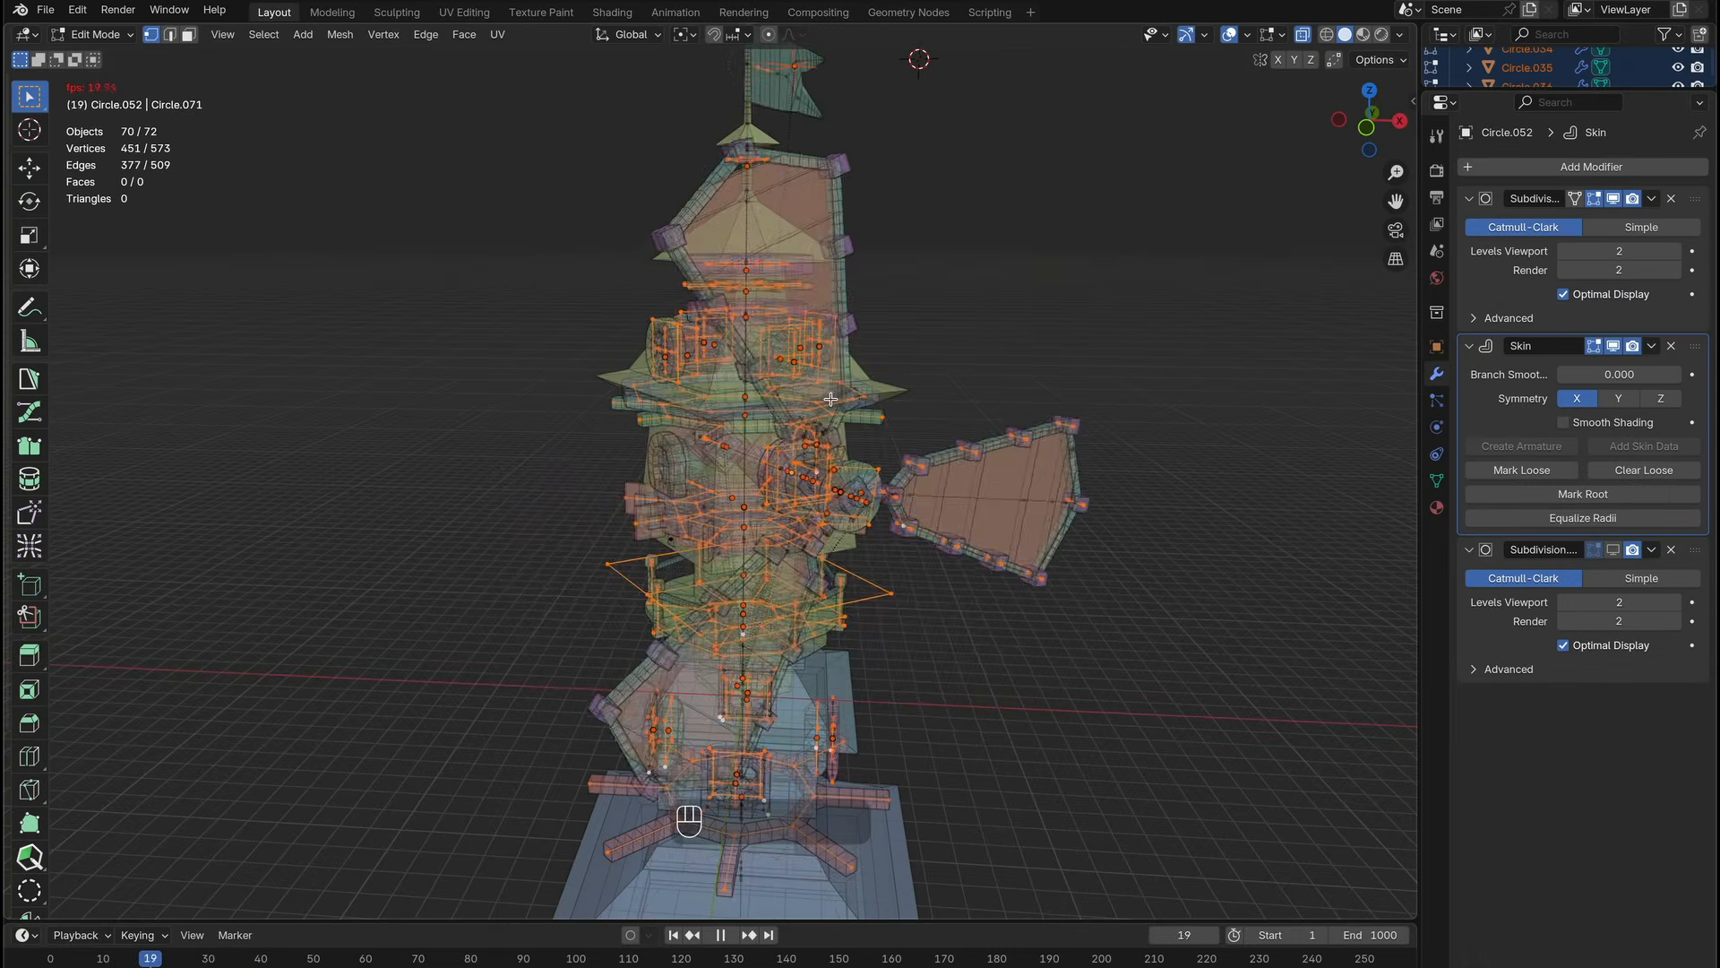
# Select the whole wireframe of the finished windmill tower and examine its skin-based structure up close.
pyautogui.press('a')
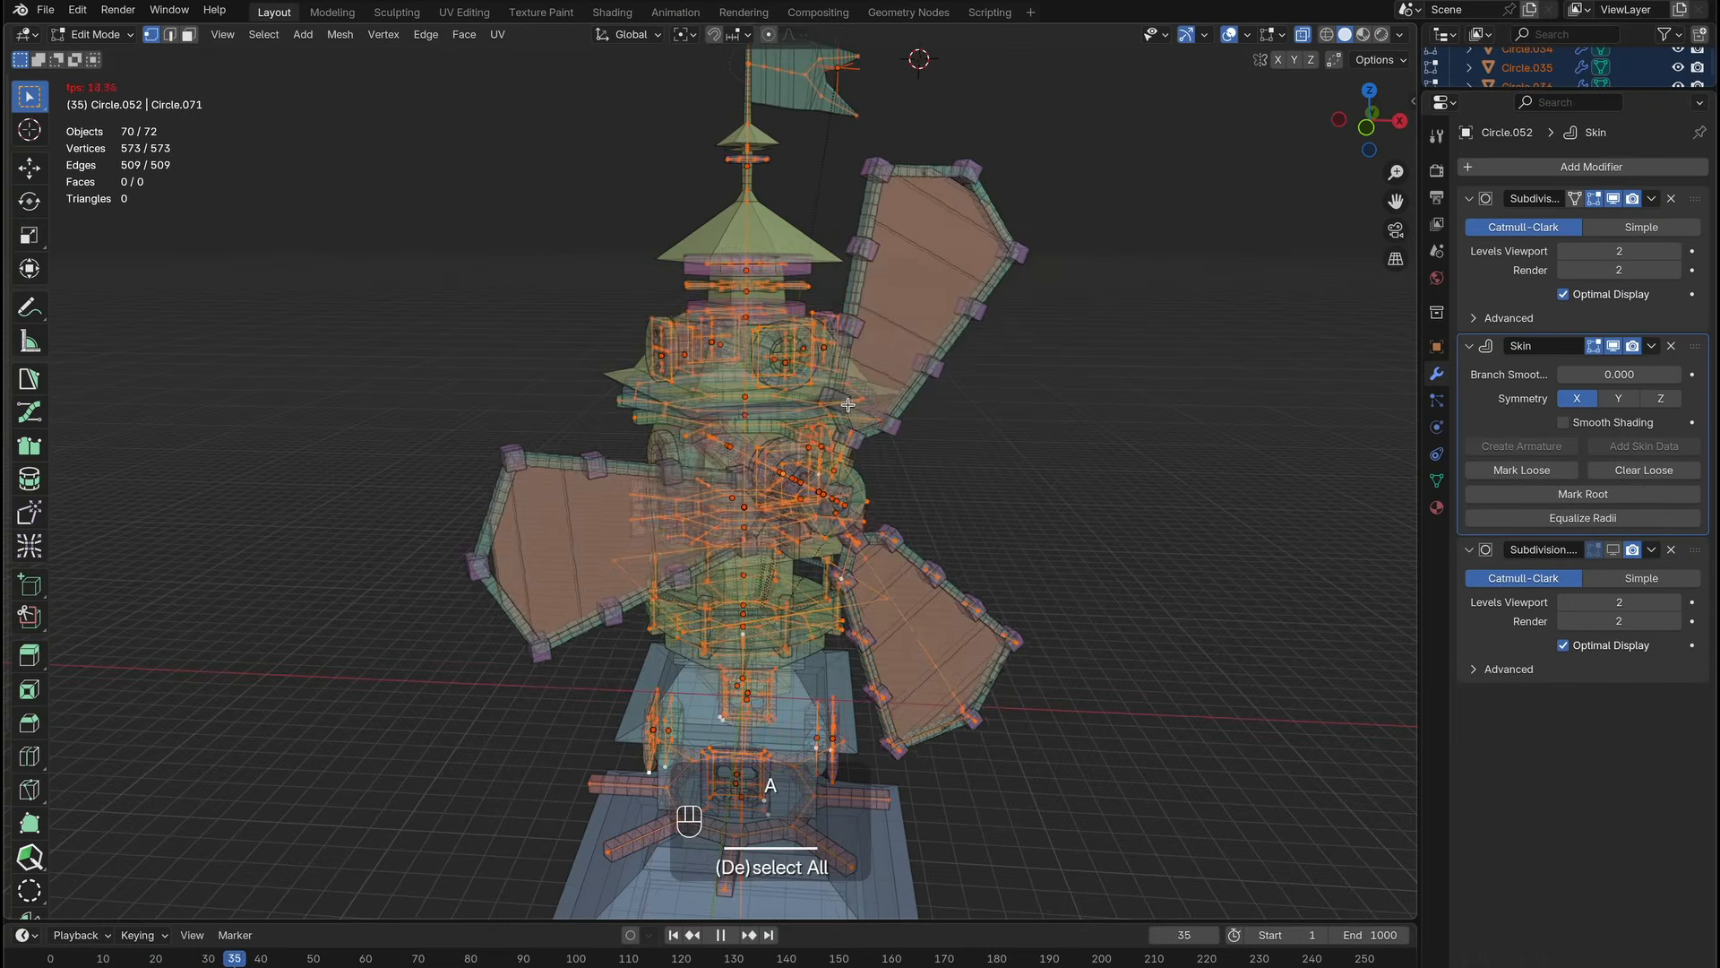
pyautogui.moveTo(830, 399); pyautogui.dragTo(778, 408, button='middle')
pyautogui.keyDown('ctrl'); pyautogui.moveTo(778, 466); pyautogui.dragTo(786, 374, button='middle'); pyautogui.keyUp('ctrl')
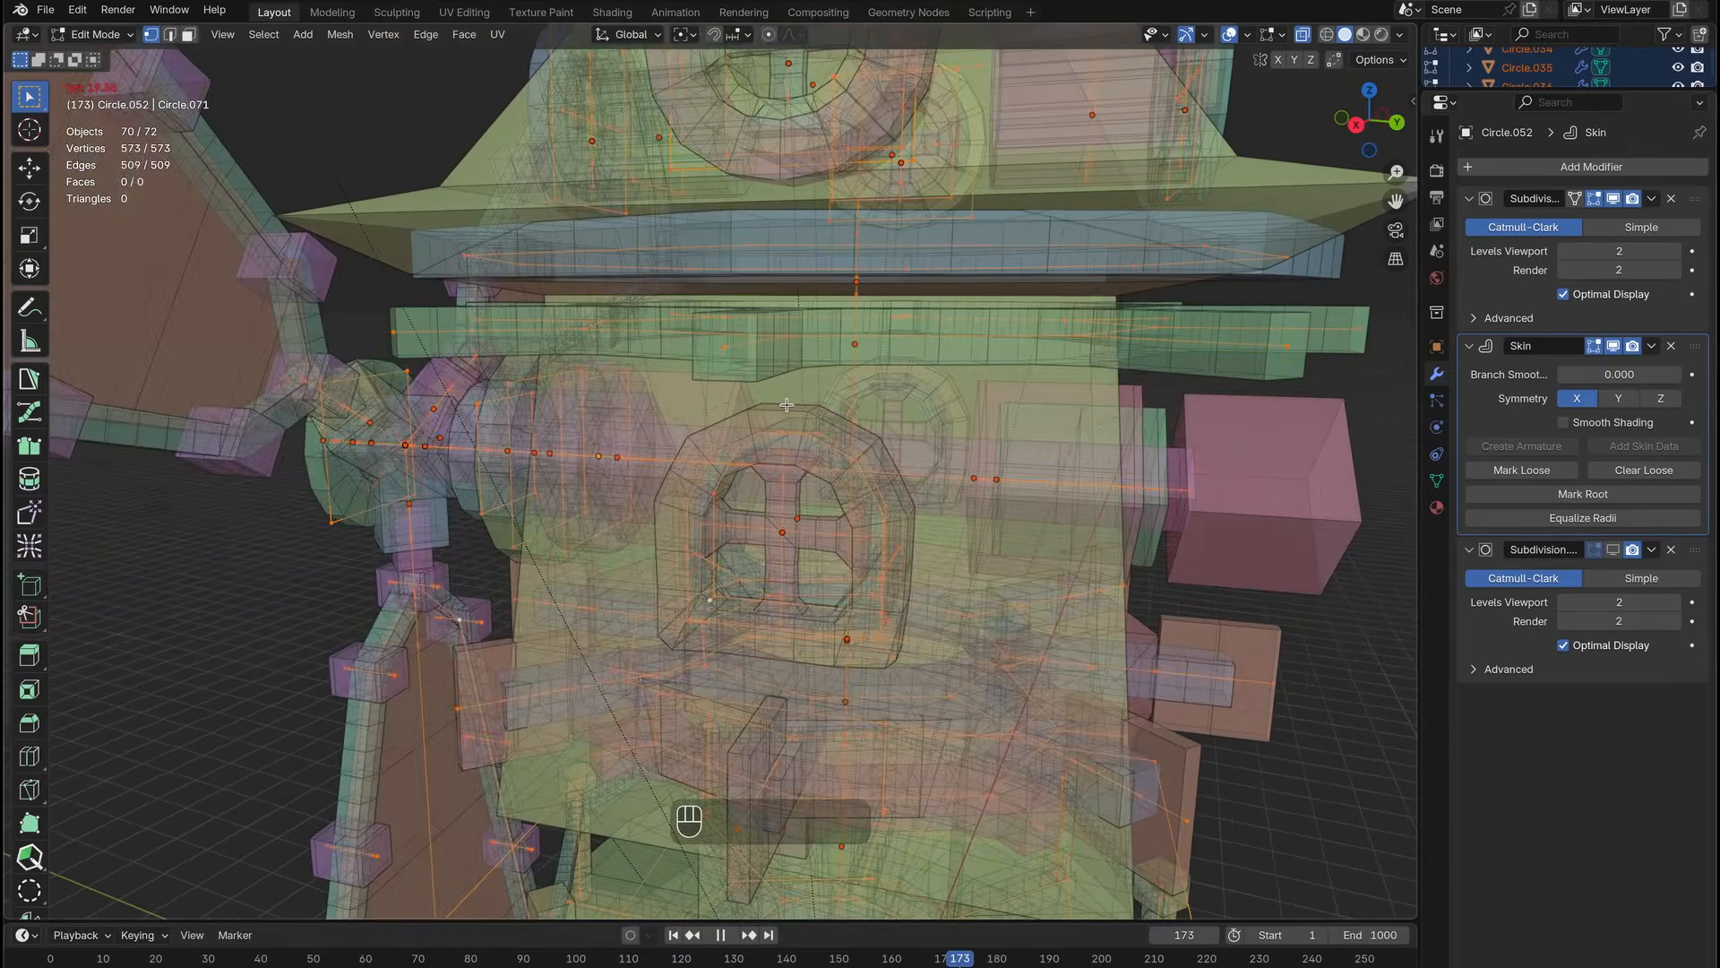
pyautogui.scroll(-3, 170, 209)
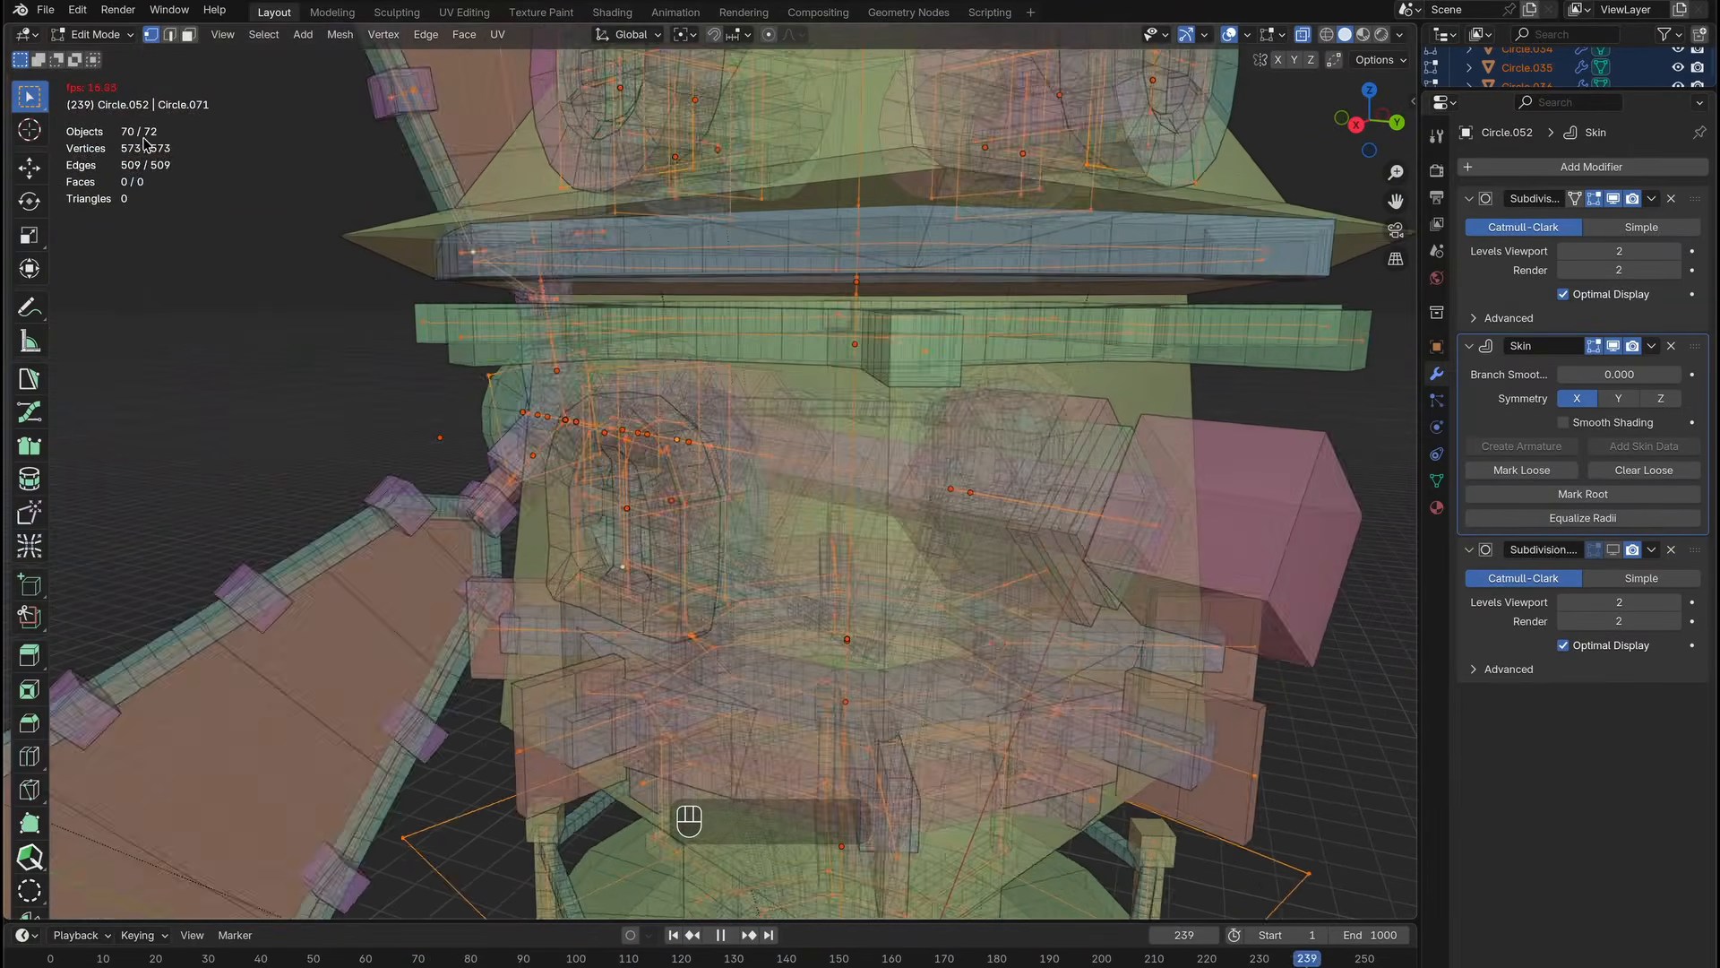
pyautogui.moveTo(171, 210); pyautogui.dragTo(170, 260, button='middle')
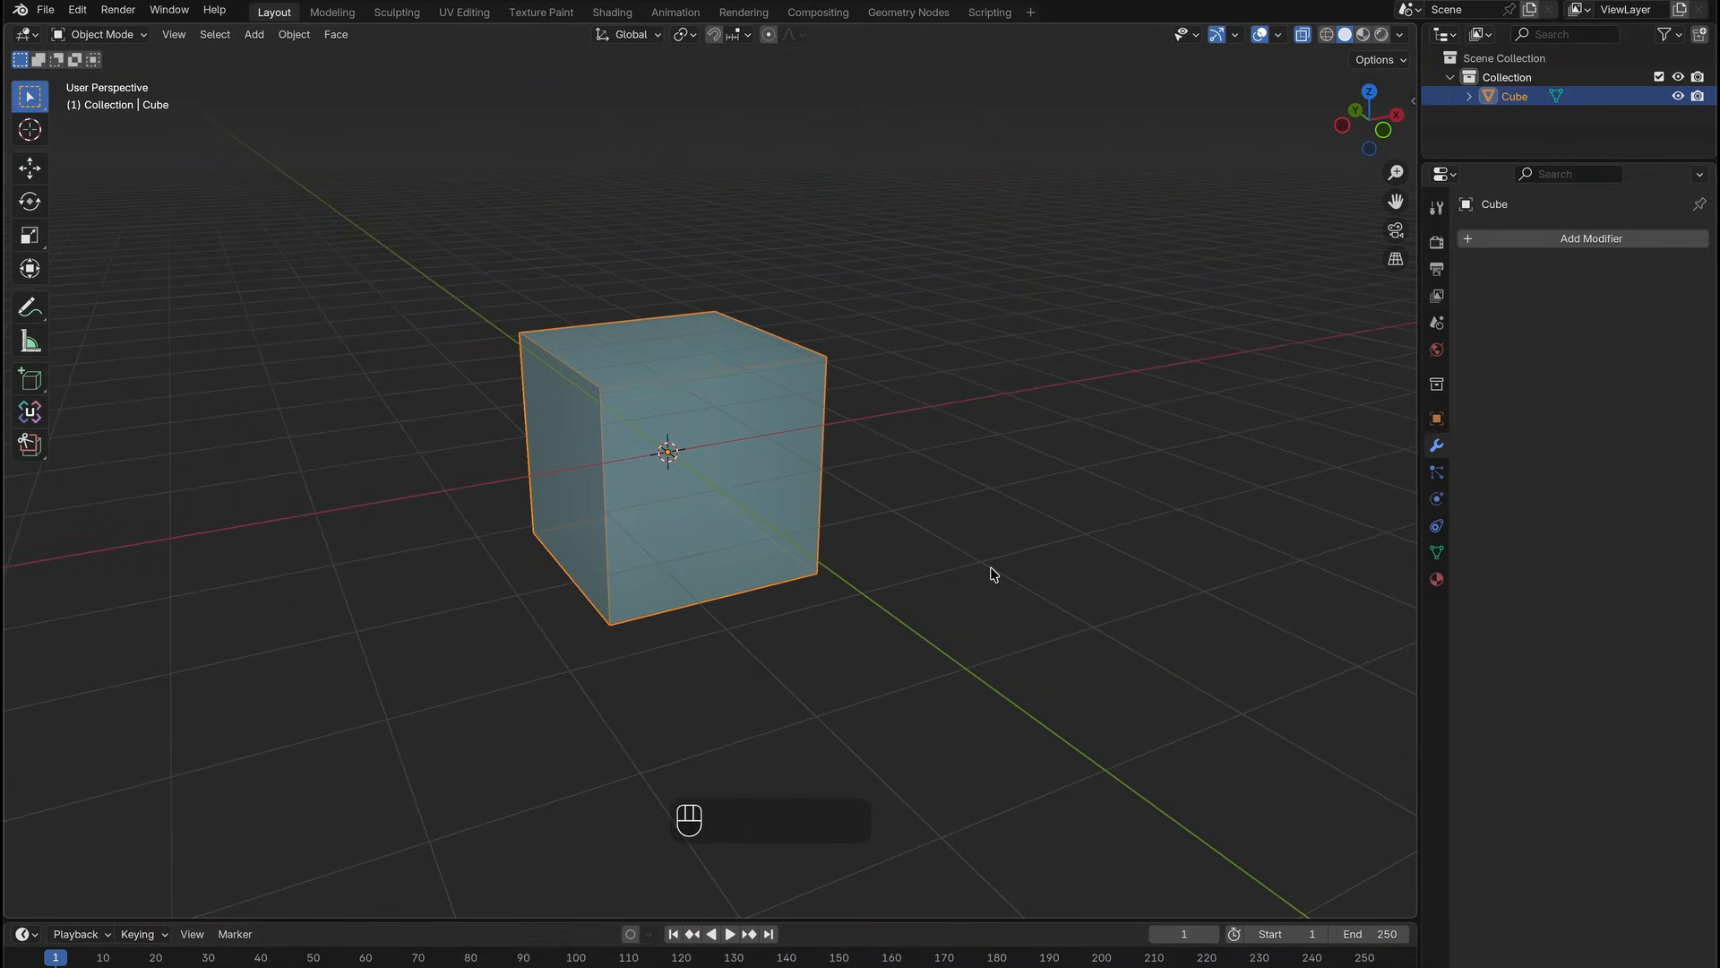
# Merge all of the cube's vertices at center and add a Skin modifier to the remaining vertex.
pyautogui.press('Tab')
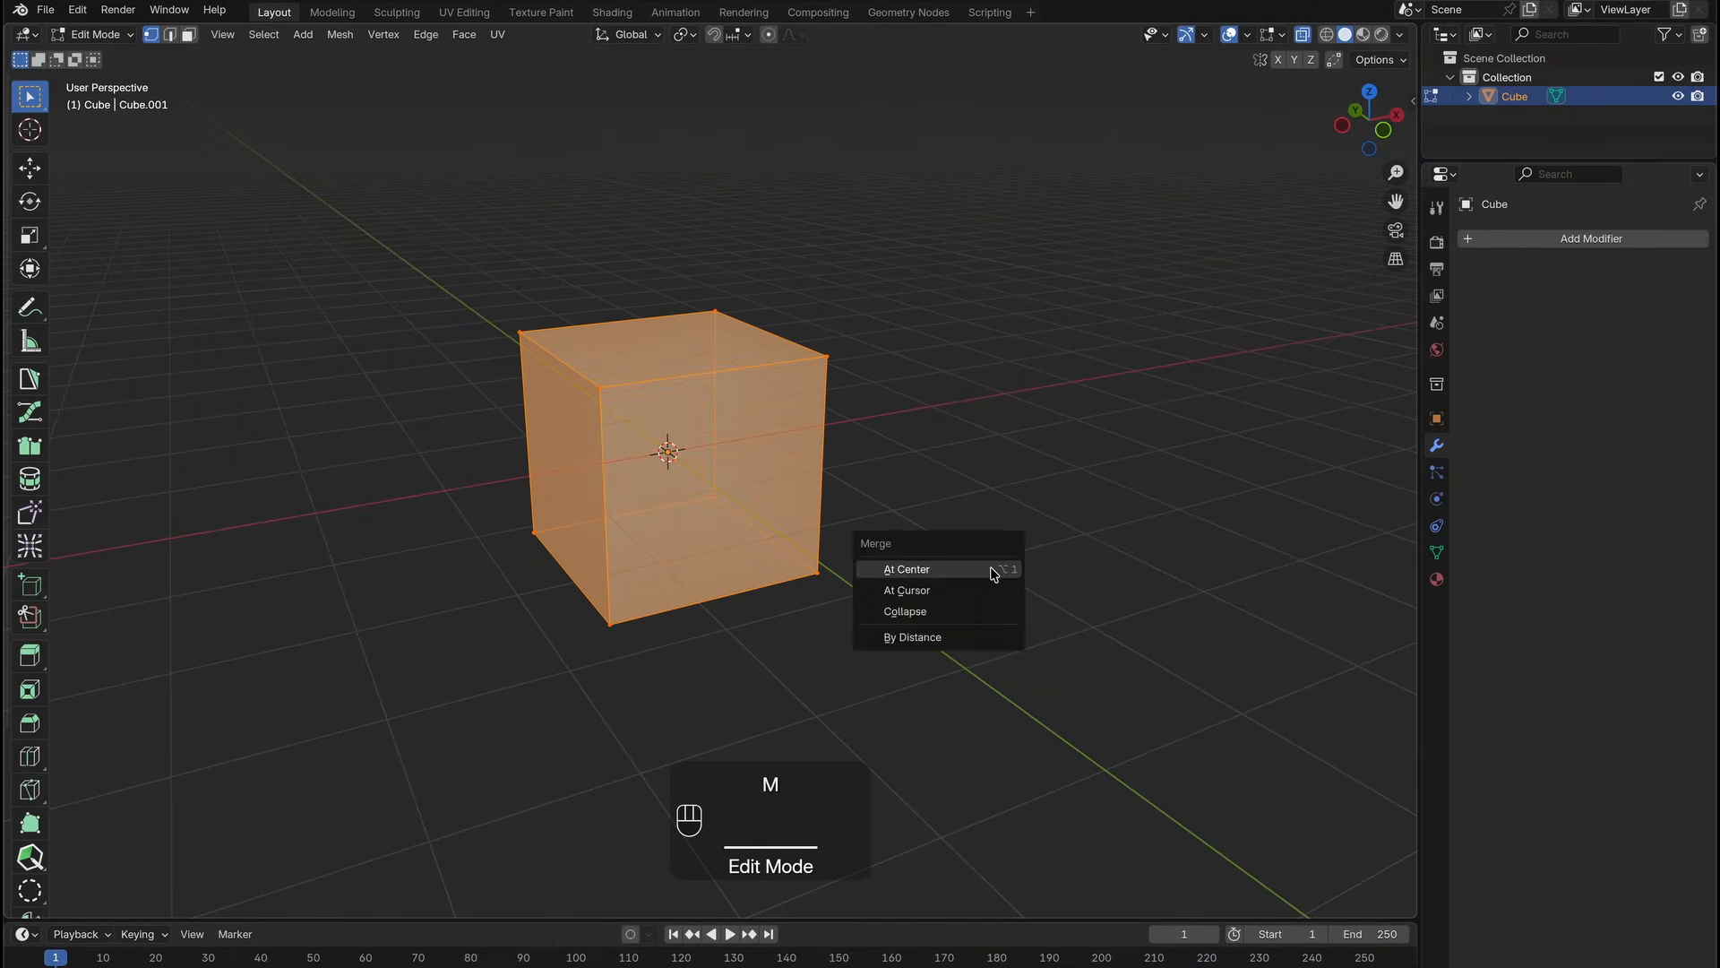
pyautogui.click(993, 571)
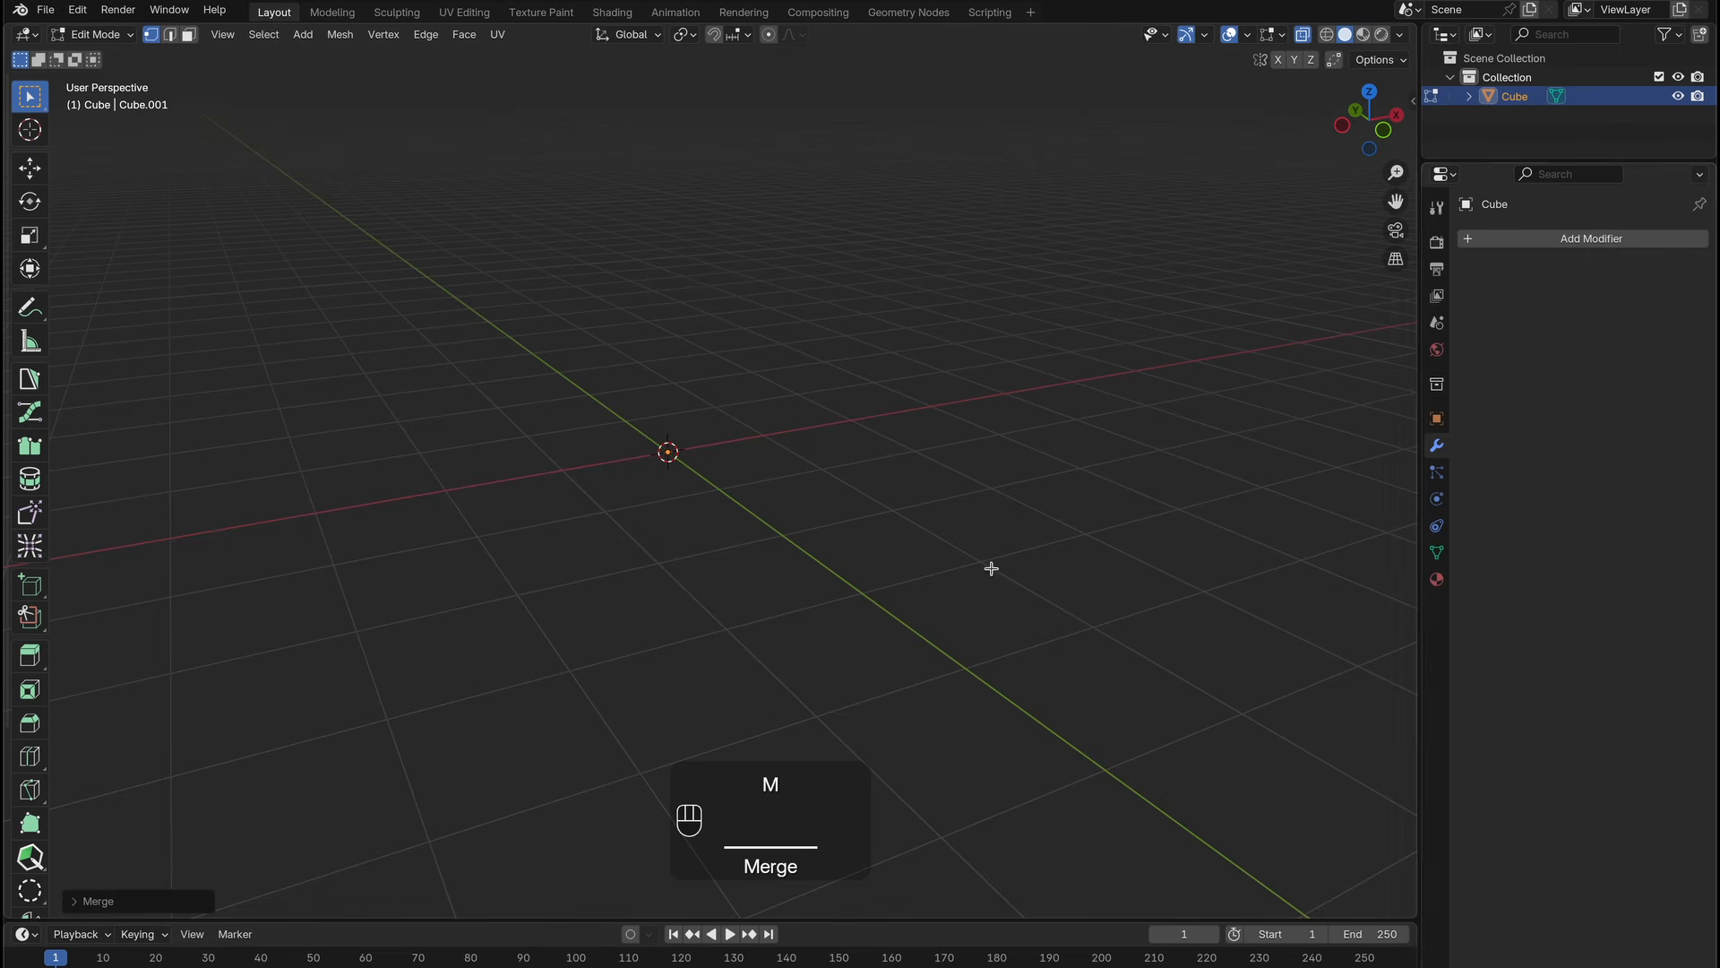
pyautogui.click(1596, 240)
pyautogui.click(1344, 447)
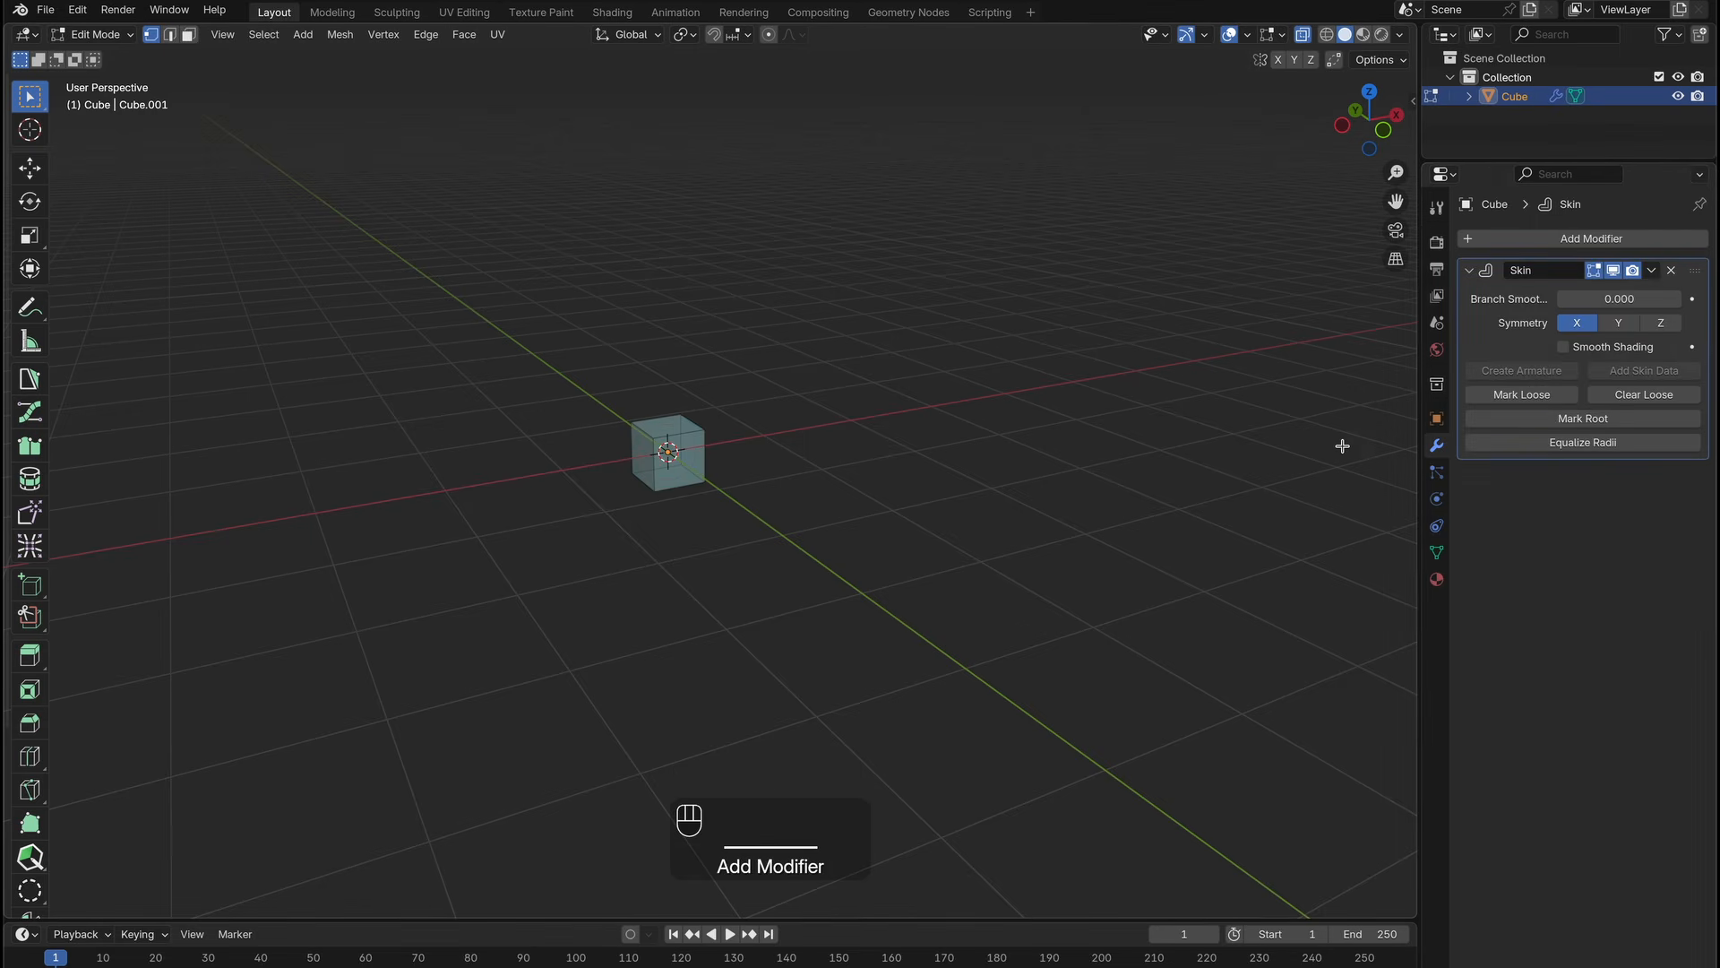
pyautogui.press('Tab')
pyautogui.press('Tab')
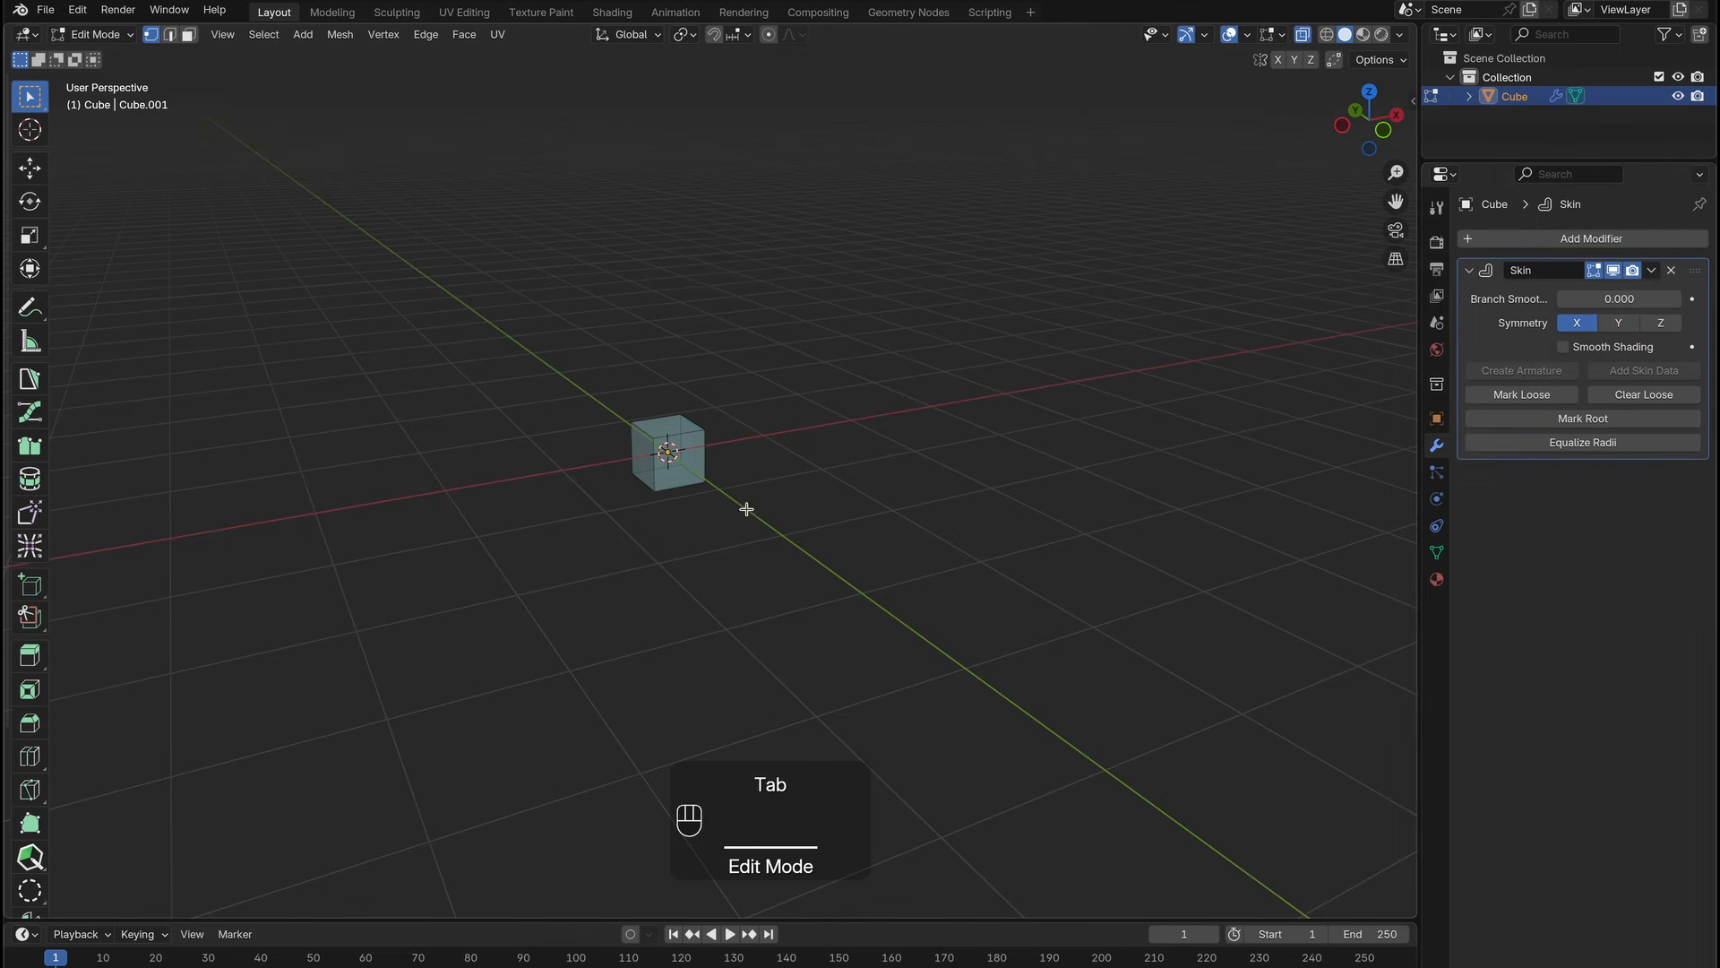
# Extrude the single vertex upward along Z to form the tower shaft and resize the skin at its top.
pyautogui.press('e')
pyautogui.press('z')
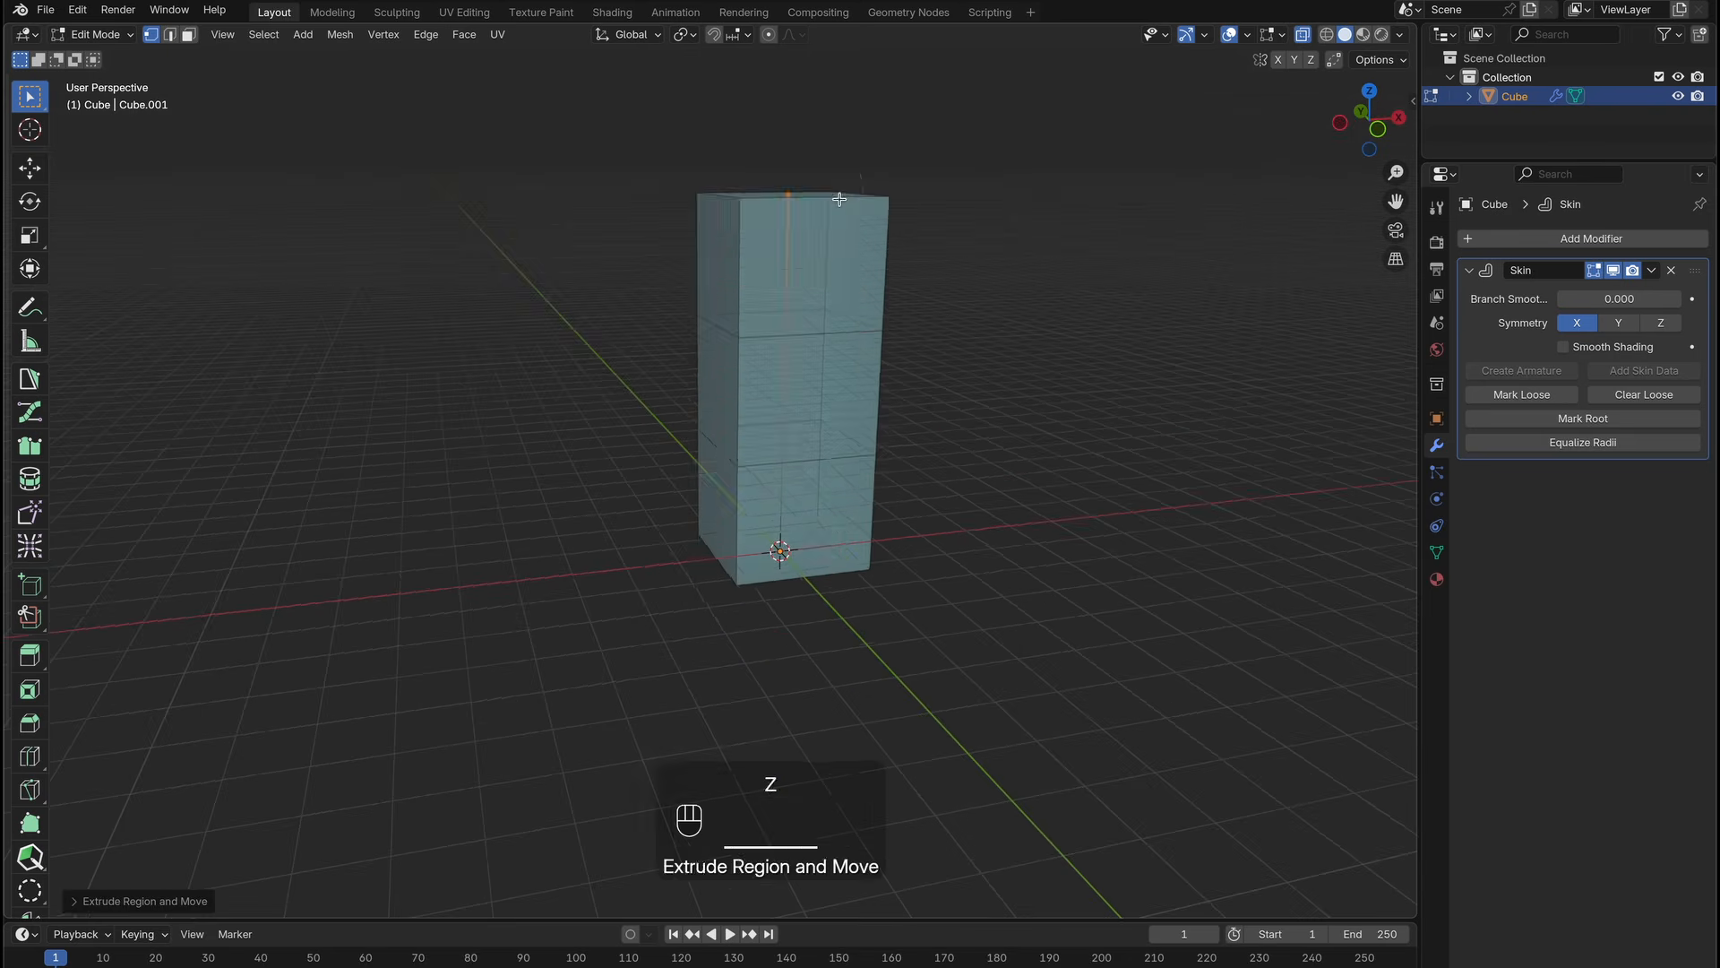
pyautogui.hotkey('ctrl', 'a')
pyautogui.click(887, 299)
# Extrude the main tower body upward along Z, adjust its height and widen the skin for the first eave.
pyautogui.press('e')
pyautogui.press('z')
pyautogui.press('g')
pyautogui.press('z')
pyautogui.click(928, 277)
pyautogui.hotkey('ctrl', 'a')
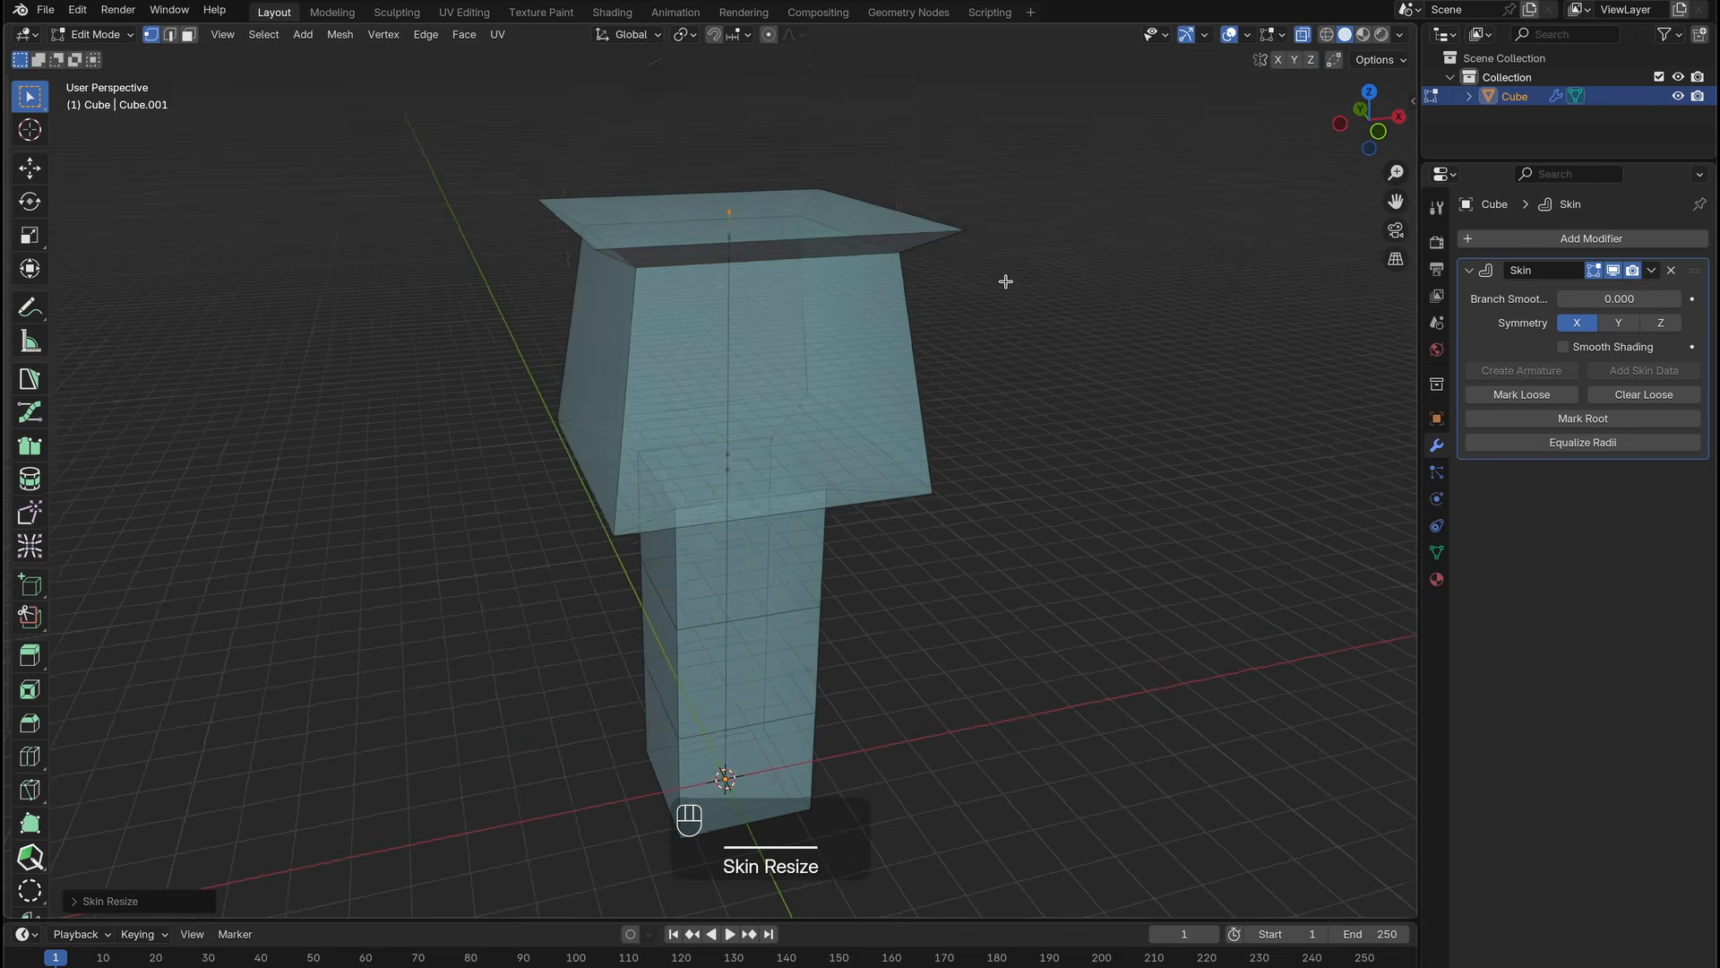
# Extrude two more sections upward along Z and resize their skin to shape the sloping roof above the eave.
pyautogui.press('e')
pyautogui.press('z')
pyautogui.hotkey('ctrl', 'a')
pyautogui.press('e')
pyautogui.press('z')
pyautogui.hotkey('ctrl', 'a')
# Adjust the height of the topmost vertices along Z.
pyautogui.moveTo(691, 194); pyautogui.dragTo(736, 137)
pyautogui.press('g')
pyautogui.press('z')
pyautogui.click(750, 245)
pyautogui.keyDown('shift'); pyautogui.moveTo(788, 286); pyautogui.dragTo(790, 331, button='middle'); pyautogui.keyUp('shift')
# Extrude the upper tier along Z and resize its skin to form the smaller second eave.
pyautogui.press('e')
pyautogui.press('z')
pyautogui.click(788, 324)
pyautogui.hotkey('ctrl', 'a')
pyautogui.click(829, 338)
pyautogui.press('e')
pyautogui.press('z')
# Extrude the narrow neck above the second eave along Z and flare the skin for the top roof.
pyautogui.moveTo(921, 340); pyautogui.dragTo(909, 372, button='middle')
pyautogui.press('e')
pyautogui.press('z')
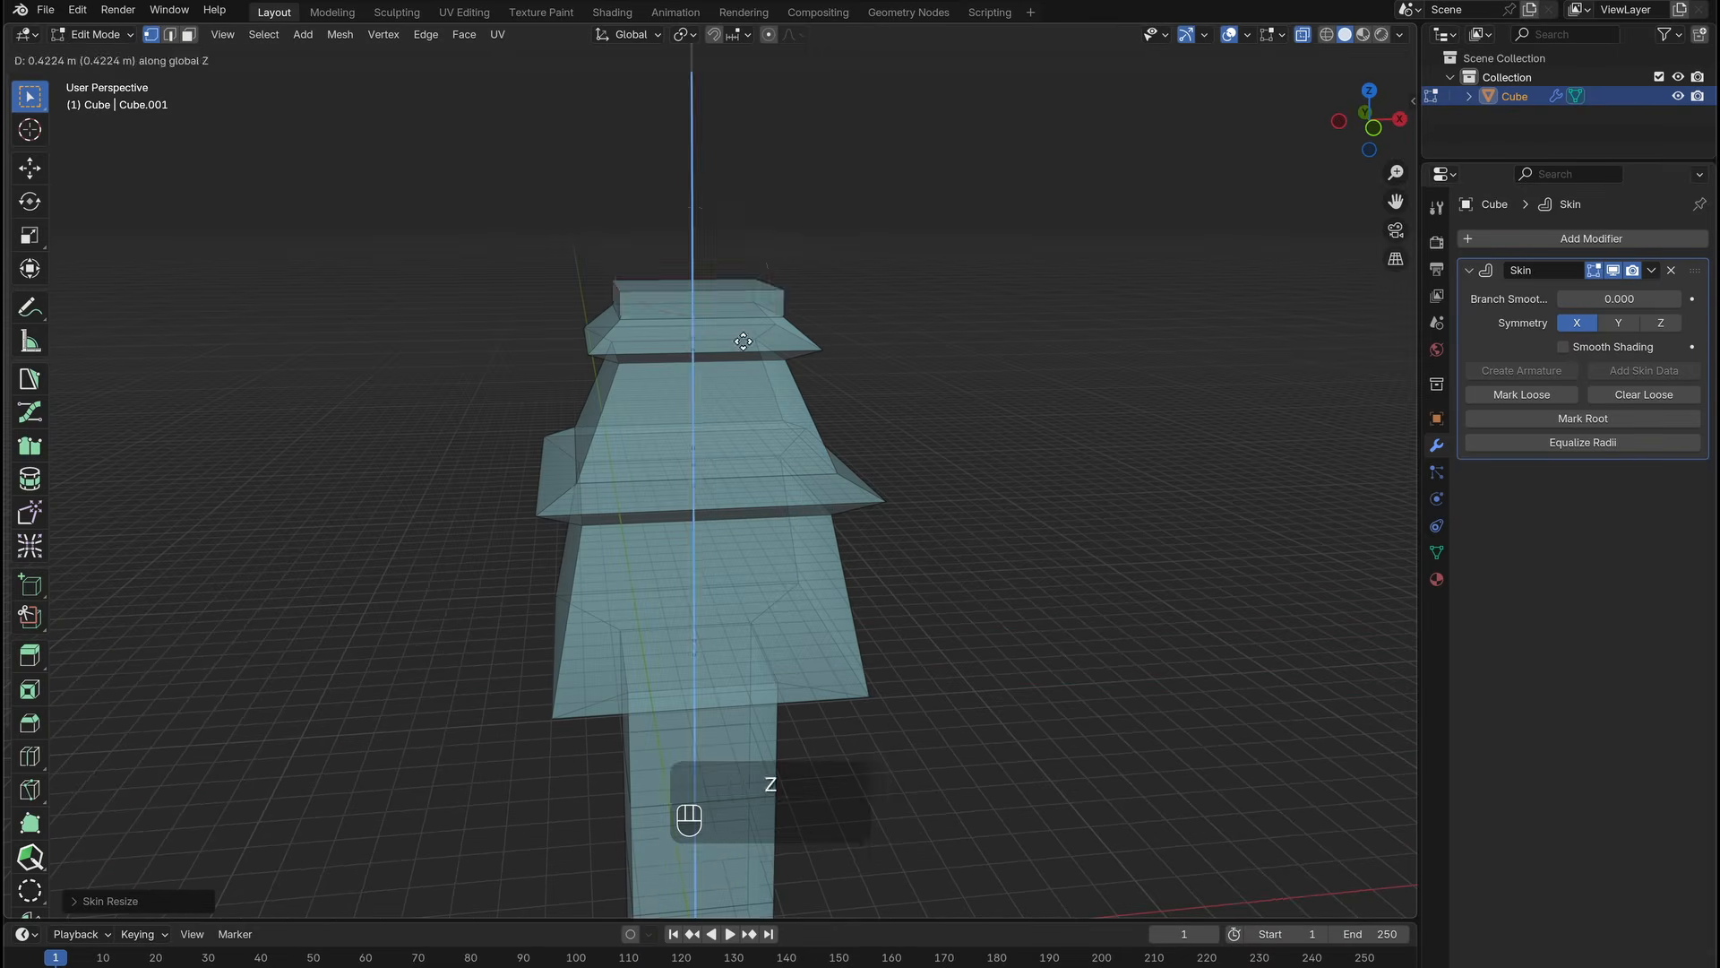
pyautogui.click(936, 300)
pyautogui.hotkey('ctrl', 'a')
# Extrude the top roof upward along Z and shrink the skin at its end to a pointed apex.
pyautogui.press('e')
pyautogui.press('z')
pyautogui.click(910, 204)
pyautogui.hotkey('ctrl', 'a')
pyautogui.press('KP_1')
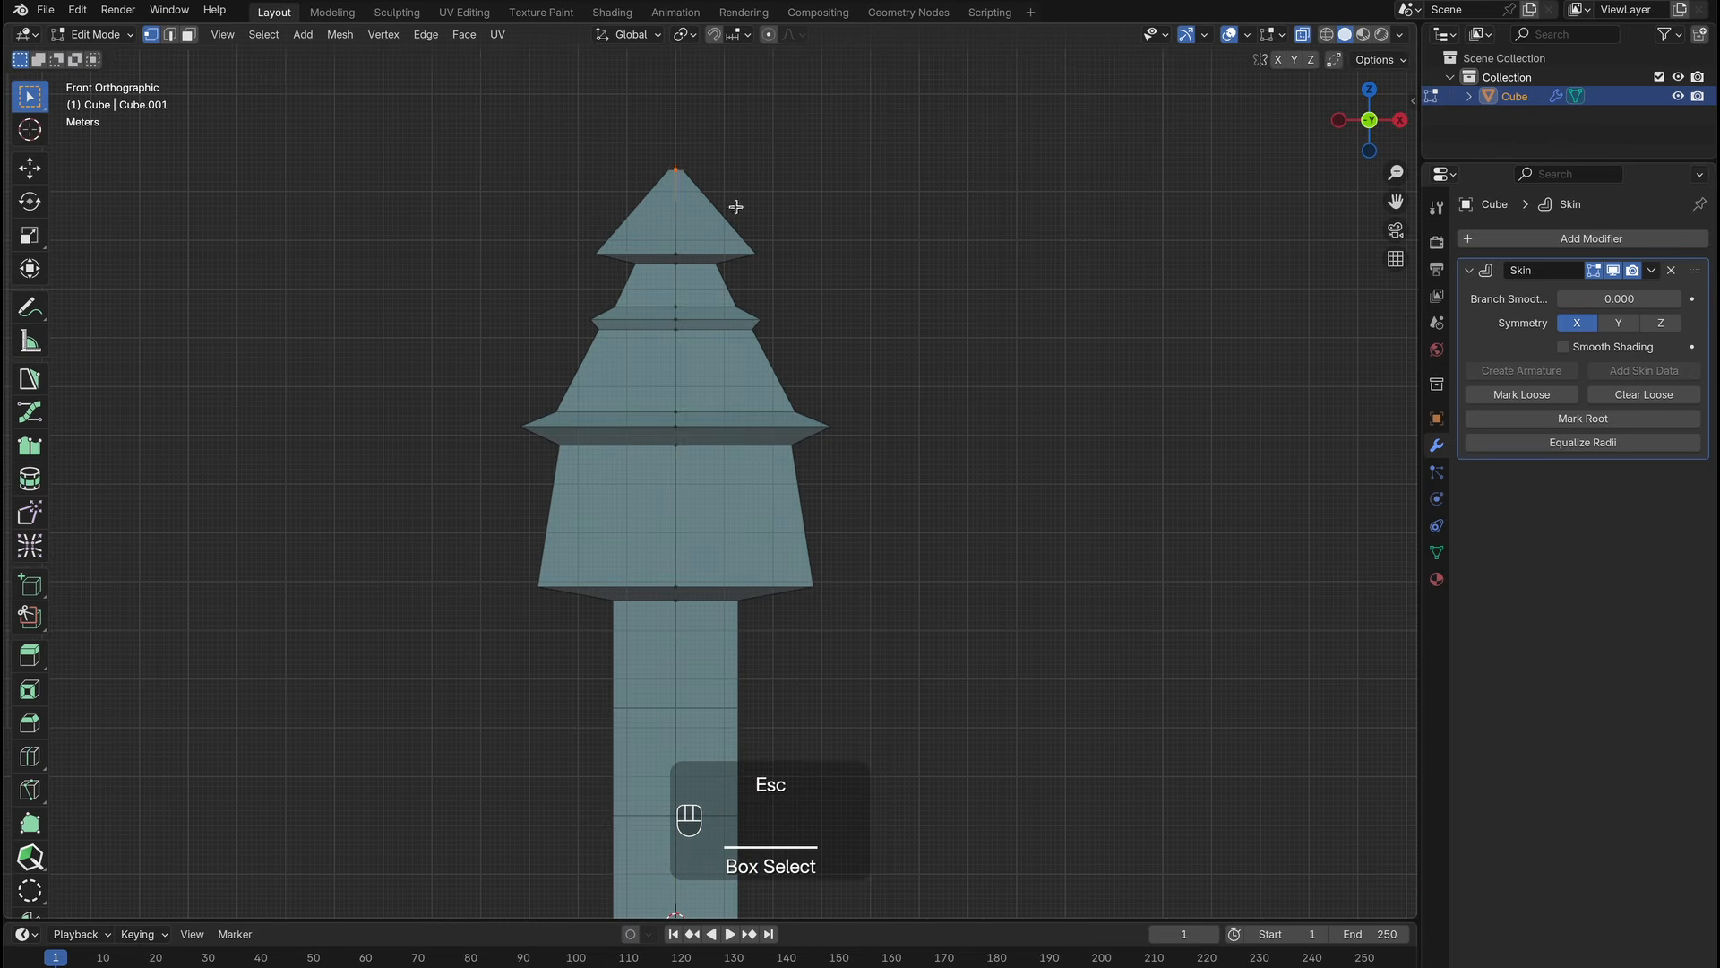
# Resize the skin at the roof apex and extrude a thin spire upward along Z.
pyautogui.moveTo(735, 207); pyautogui.dragTo(768, 219, button='middle')
pyautogui.hotkey('ctrl', 'a')
pyautogui.click(768, 216)
pyautogui.press('e')
pyautogui.press('z')
# Resize the skin of the vertex just above the wide lower eave.
pyautogui.press('Tab')
pyautogui.press('Tab')
pyautogui.click(631, 464)
pyautogui.hotkey('ctrl', 'a')
pyautogui.click(702, 274)
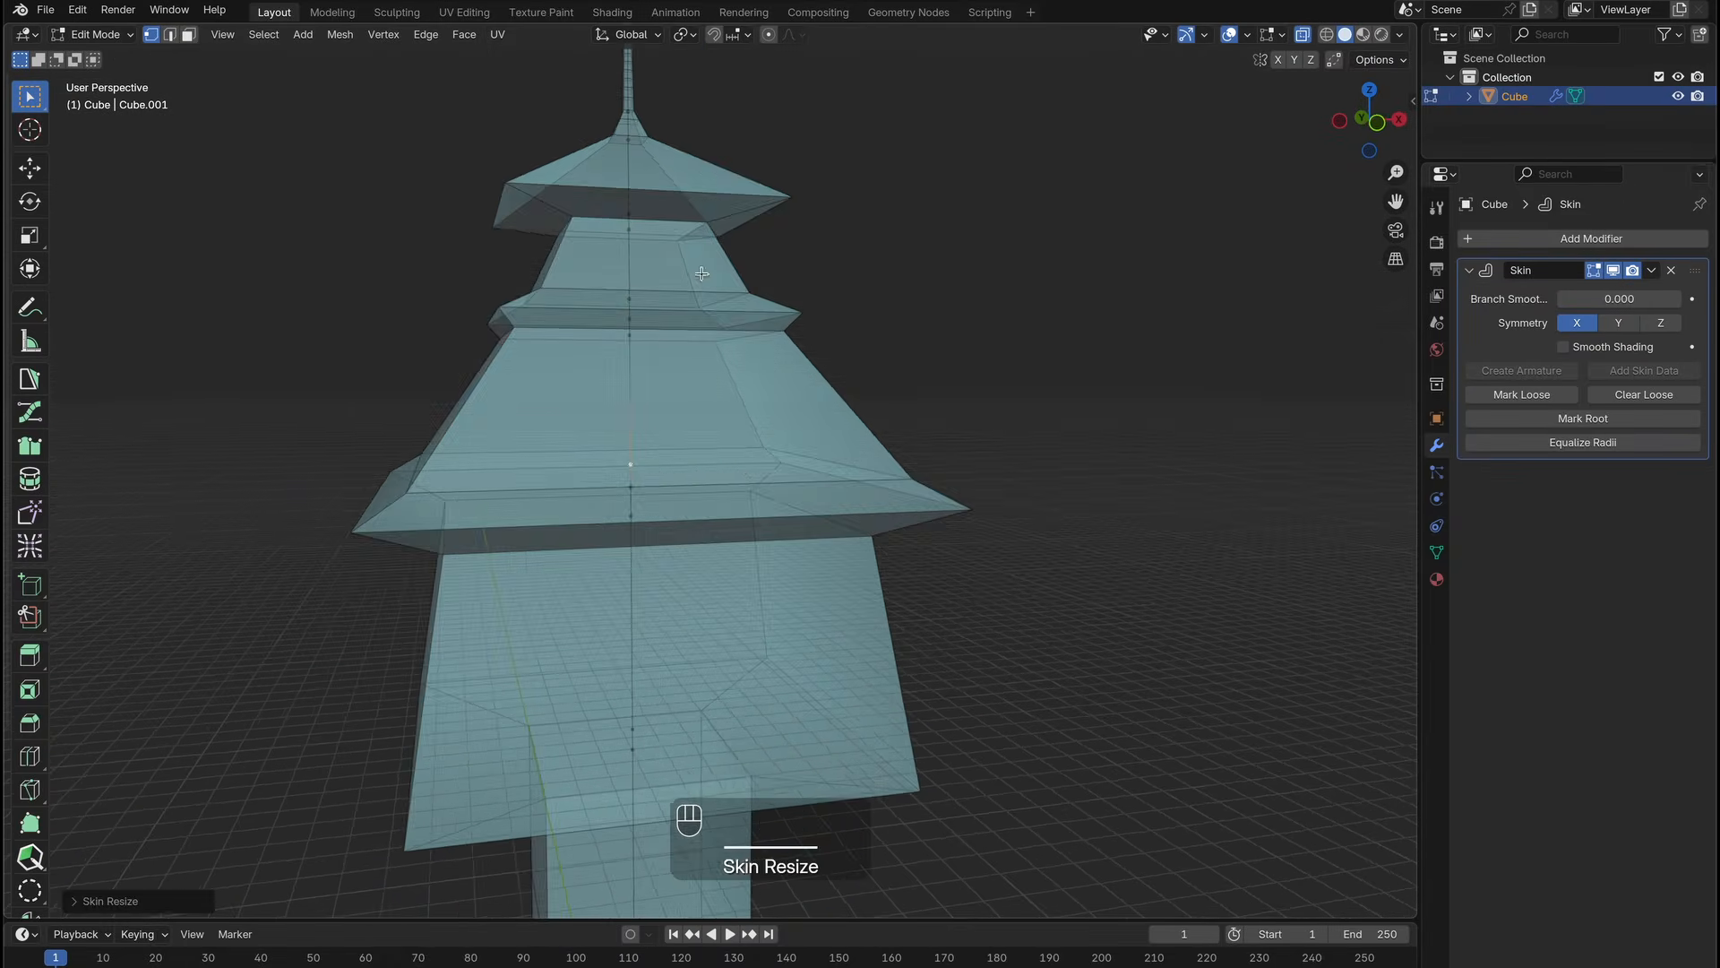
# Slide the vertex near the upper end of the large sloping roof along its edge.
pyautogui.moveTo(702, 274); pyautogui.dragTo(667, 309, button='middle')
pyautogui.click(604, 348)
pyautogui.press('g')
pyautogui.press('g')
pyautogui.click(629, 372)
# Move the top roof vertices along Z and reposition the spire vertices to adjust the proportions of the tower's top.
pyautogui.moveTo(574, 55); pyautogui.dragTo(708, 197)
pyautogui.press('g')
pyautogui.press('z')
pyautogui.click(798, 309)
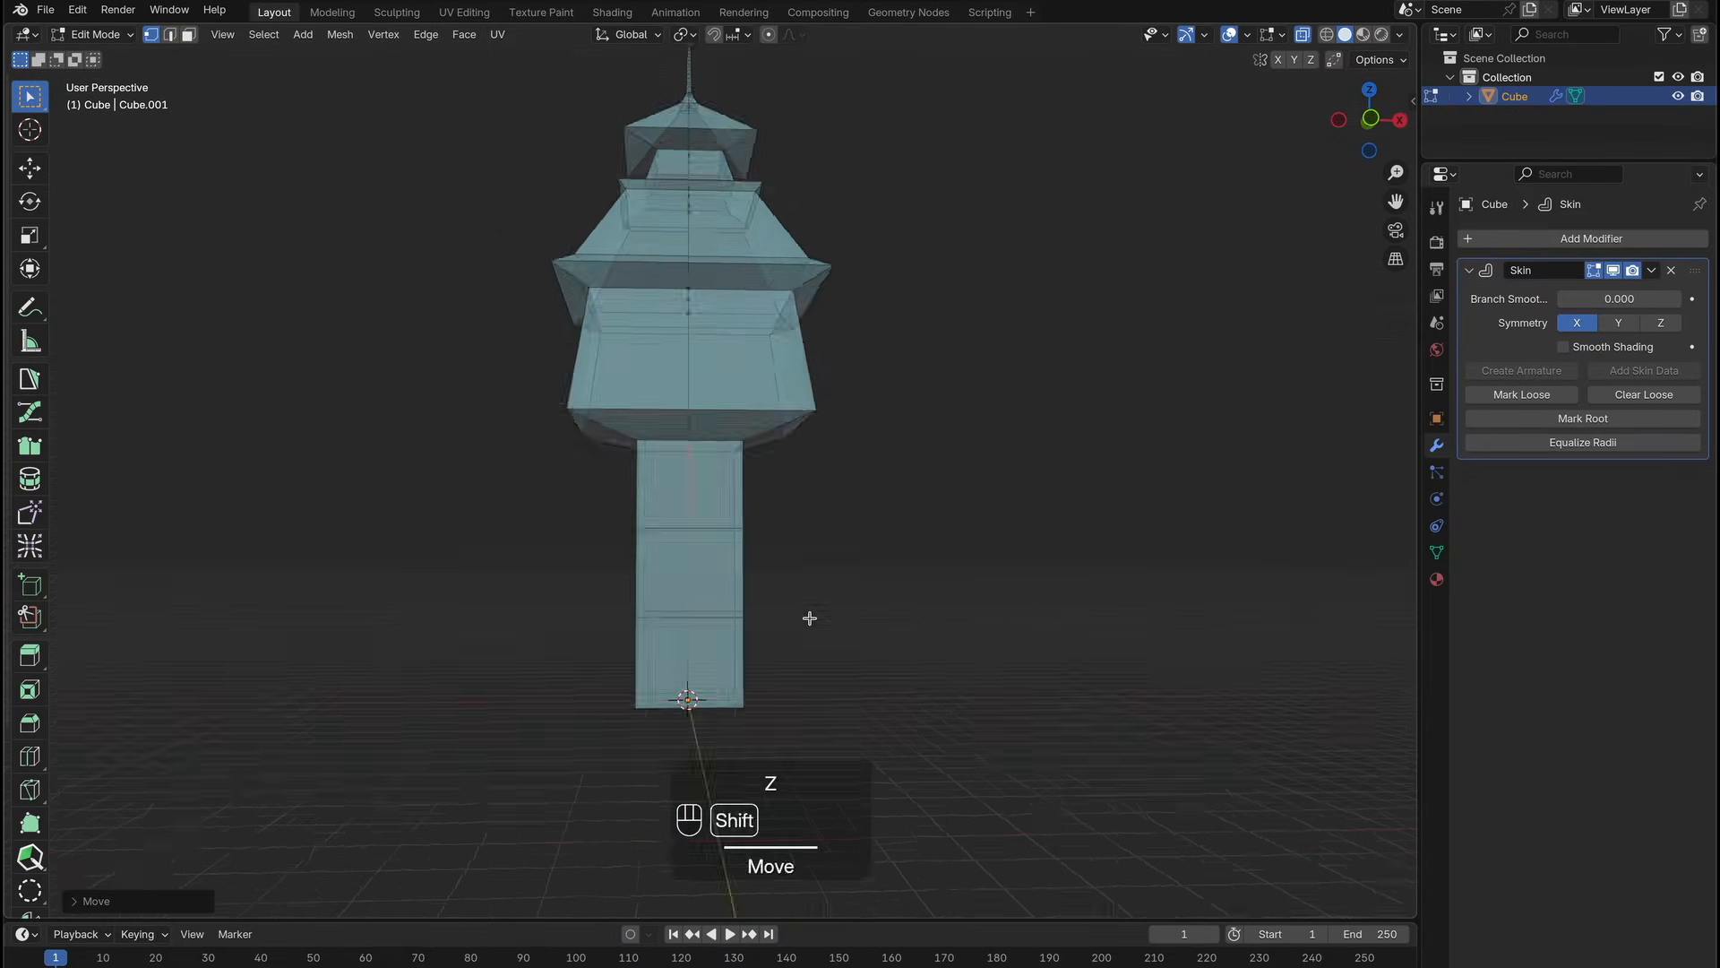
pyautogui.moveTo(810, 619); pyautogui.dragTo(806, 502, button='middle')
pyautogui.moveTo(619, 72); pyautogui.dragTo(743, 192)
pyautogui.press('g')
pyautogui.click(875, 411)
# Add a Subdivision Surface modifier to the tower with viewport level 2 and enable the Skin modifier's smooth shading.
pyautogui.press('Tab')
pyautogui.hotkey('alt', 'z')
pyautogui.moveTo(875, 412); pyautogui.dragTo(985, 394, button='middle')
pyautogui.click(1610, 241)
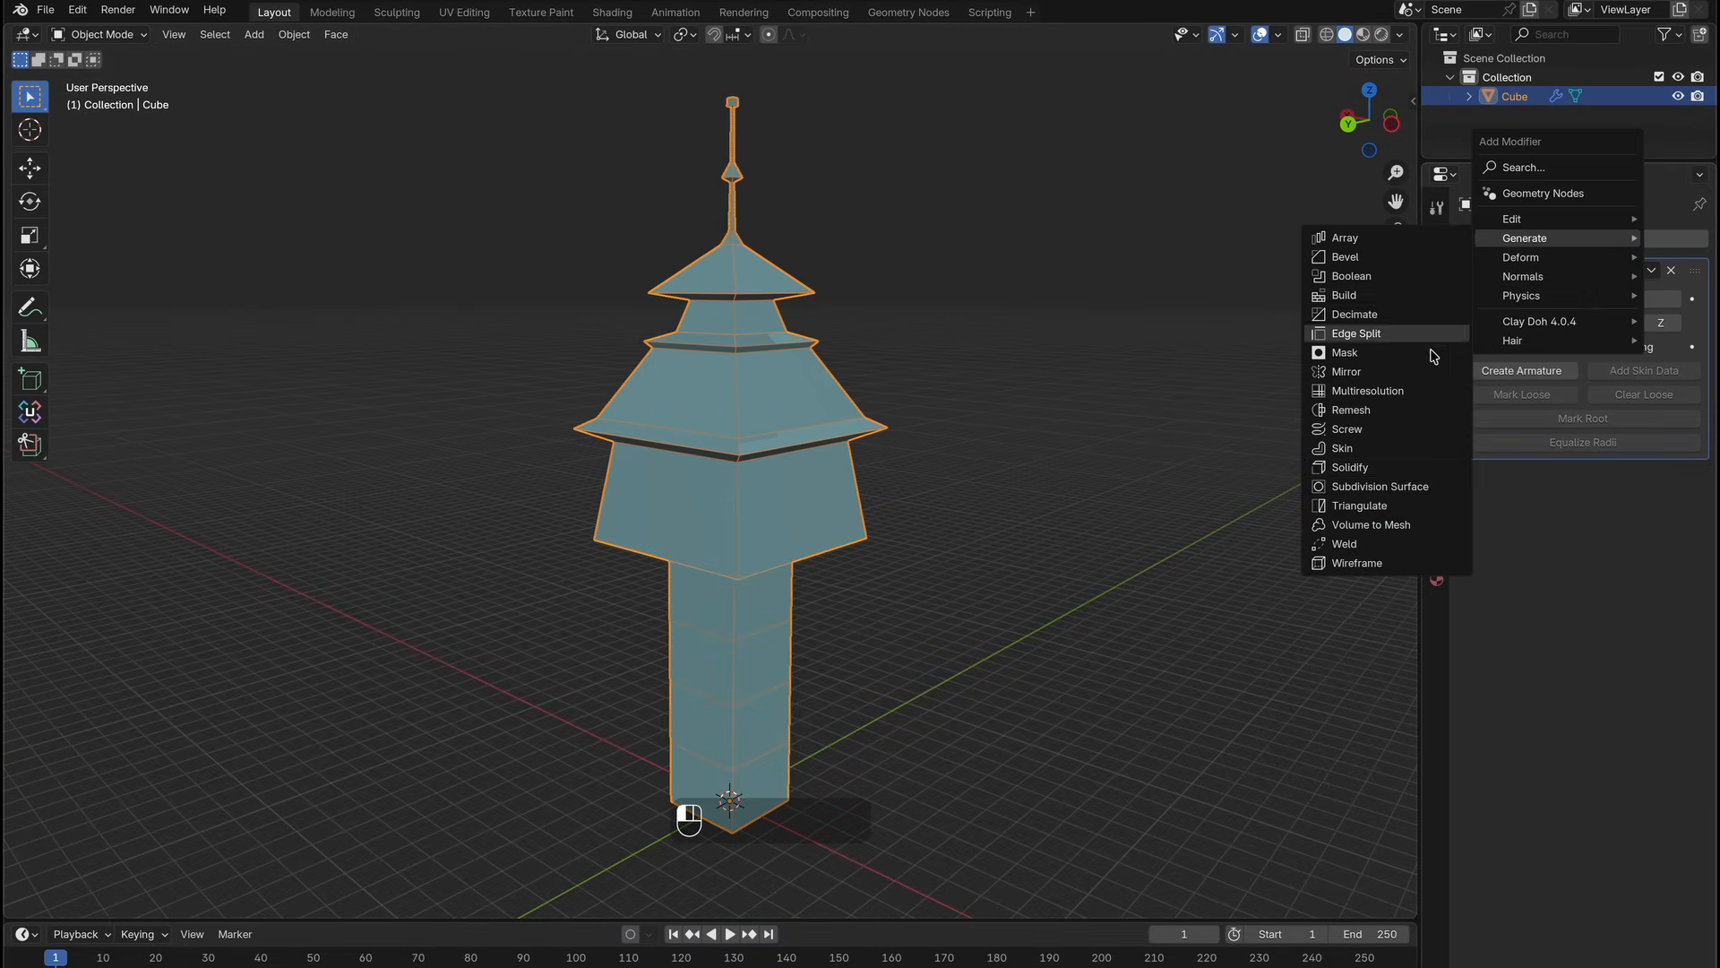
pyautogui.click(1404, 487)
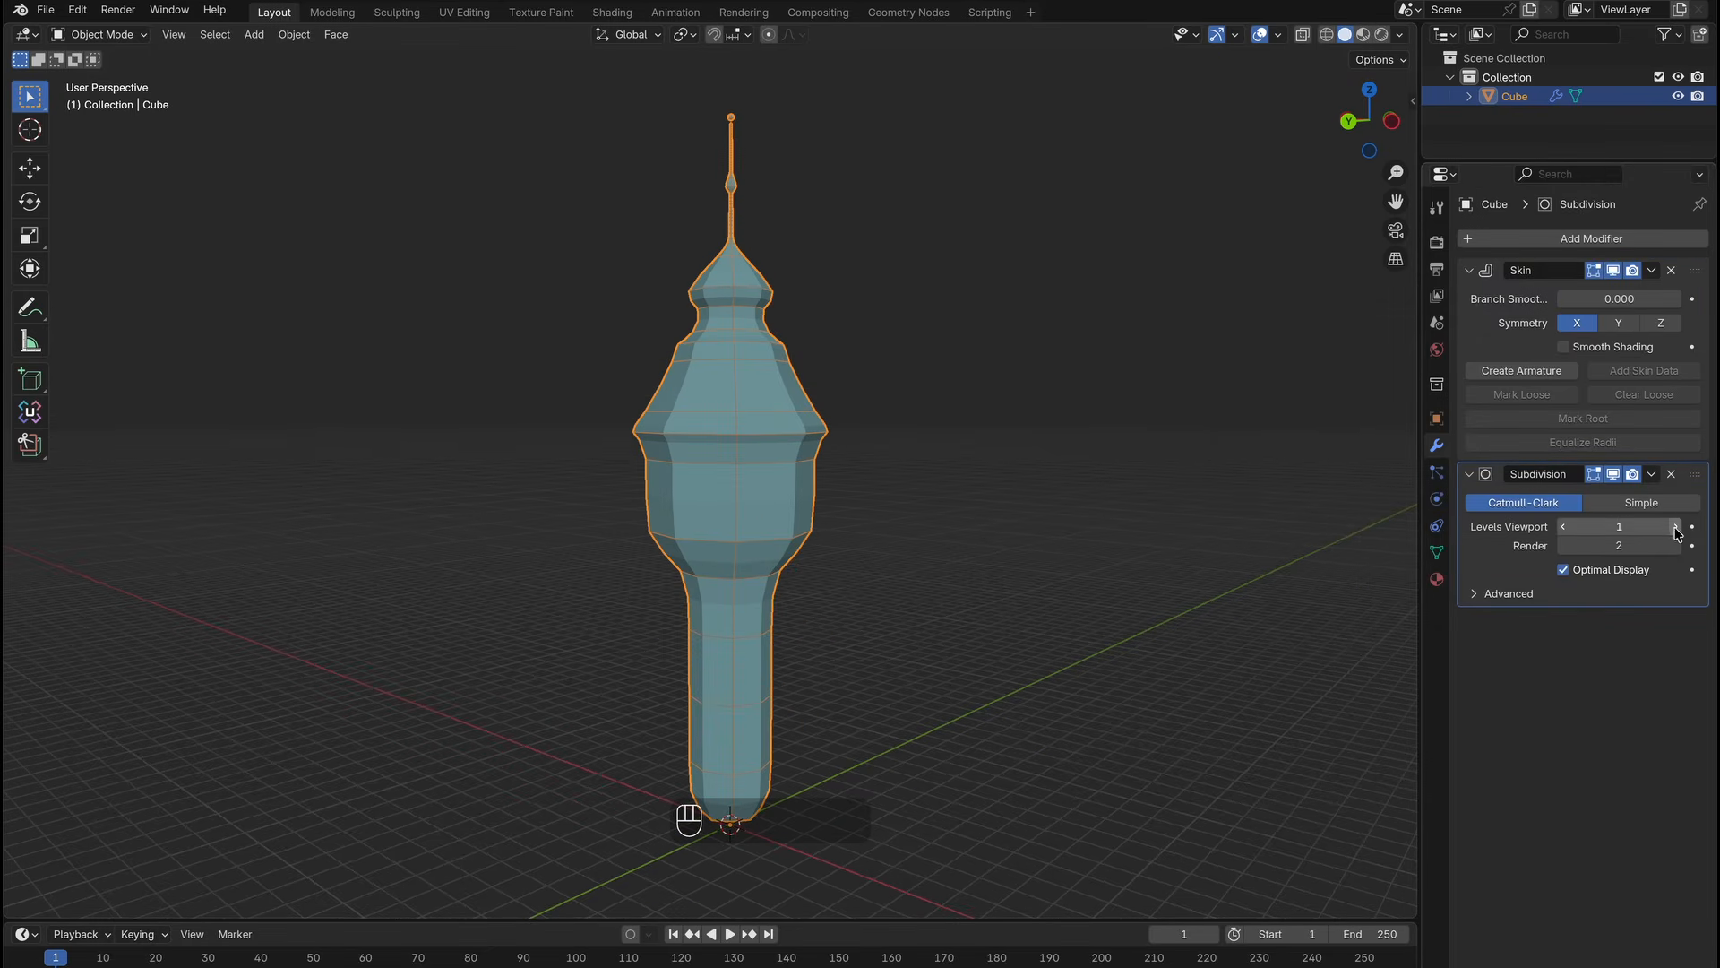
# Widen the skin at the large eave, then add a loop cut just beneath it and narrow the skin there.
pyautogui.hotkey('ctrl', 'a')
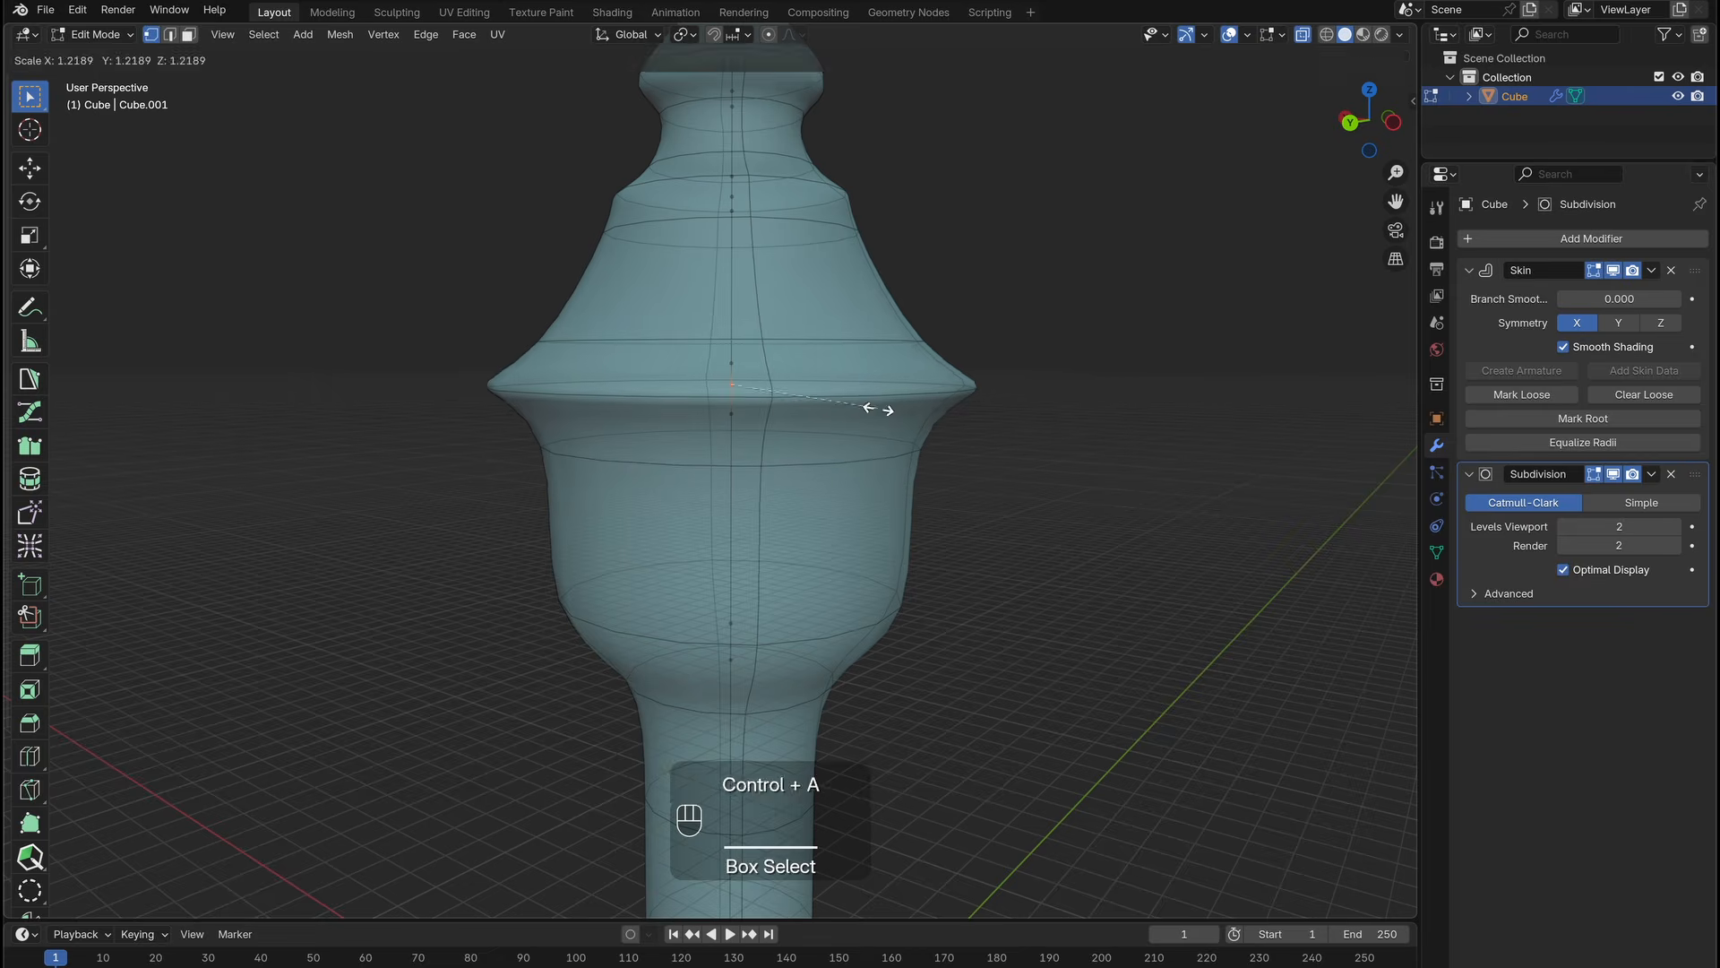
pyautogui.moveTo(718, 384); pyautogui.dragTo(713, 374)
pyautogui.scroll(3, 772, 433)
pyautogui.hotkey('ctrl', 'r')
pyautogui.click(772, 433)
pyautogui.scroll(-2, 818, 399)
pyautogui.hotkey('ctrl', 'a')
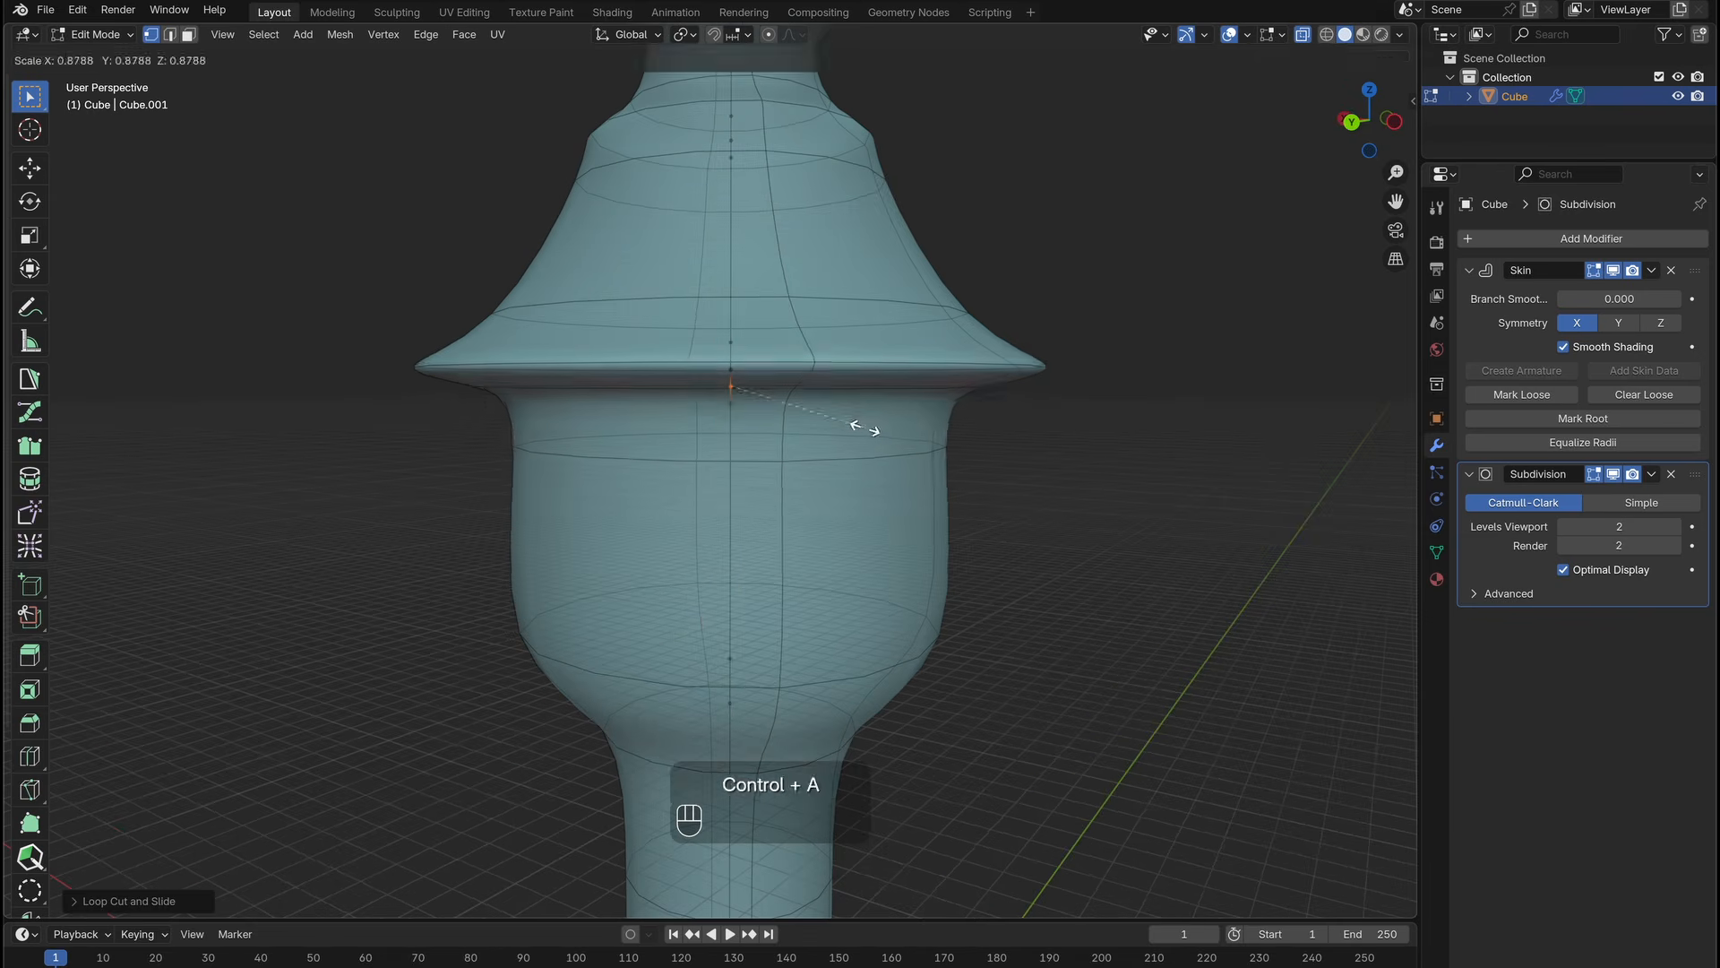
pyautogui.click(864, 426)
# Resize the skin near the upper neck and enlarge the bulb on the spire to about 1.8 times its size.
pyautogui.moveTo(759, 459); pyautogui.dragTo(703, 396)
pyautogui.click(737, 134)
pyautogui.hotkey('ctrl', 'a')
pyautogui.click(923, 183)
pyautogui.keyDown('shift'); pyautogui.moveTo(781, 135); pyautogui.dragTo(794, 385, button='middle'); pyautogui.keyUp('shift')
pyautogui.moveTo(815, 314); pyautogui.dragTo(748, 250)
pyautogui.hotkey('ctrl', 'a')
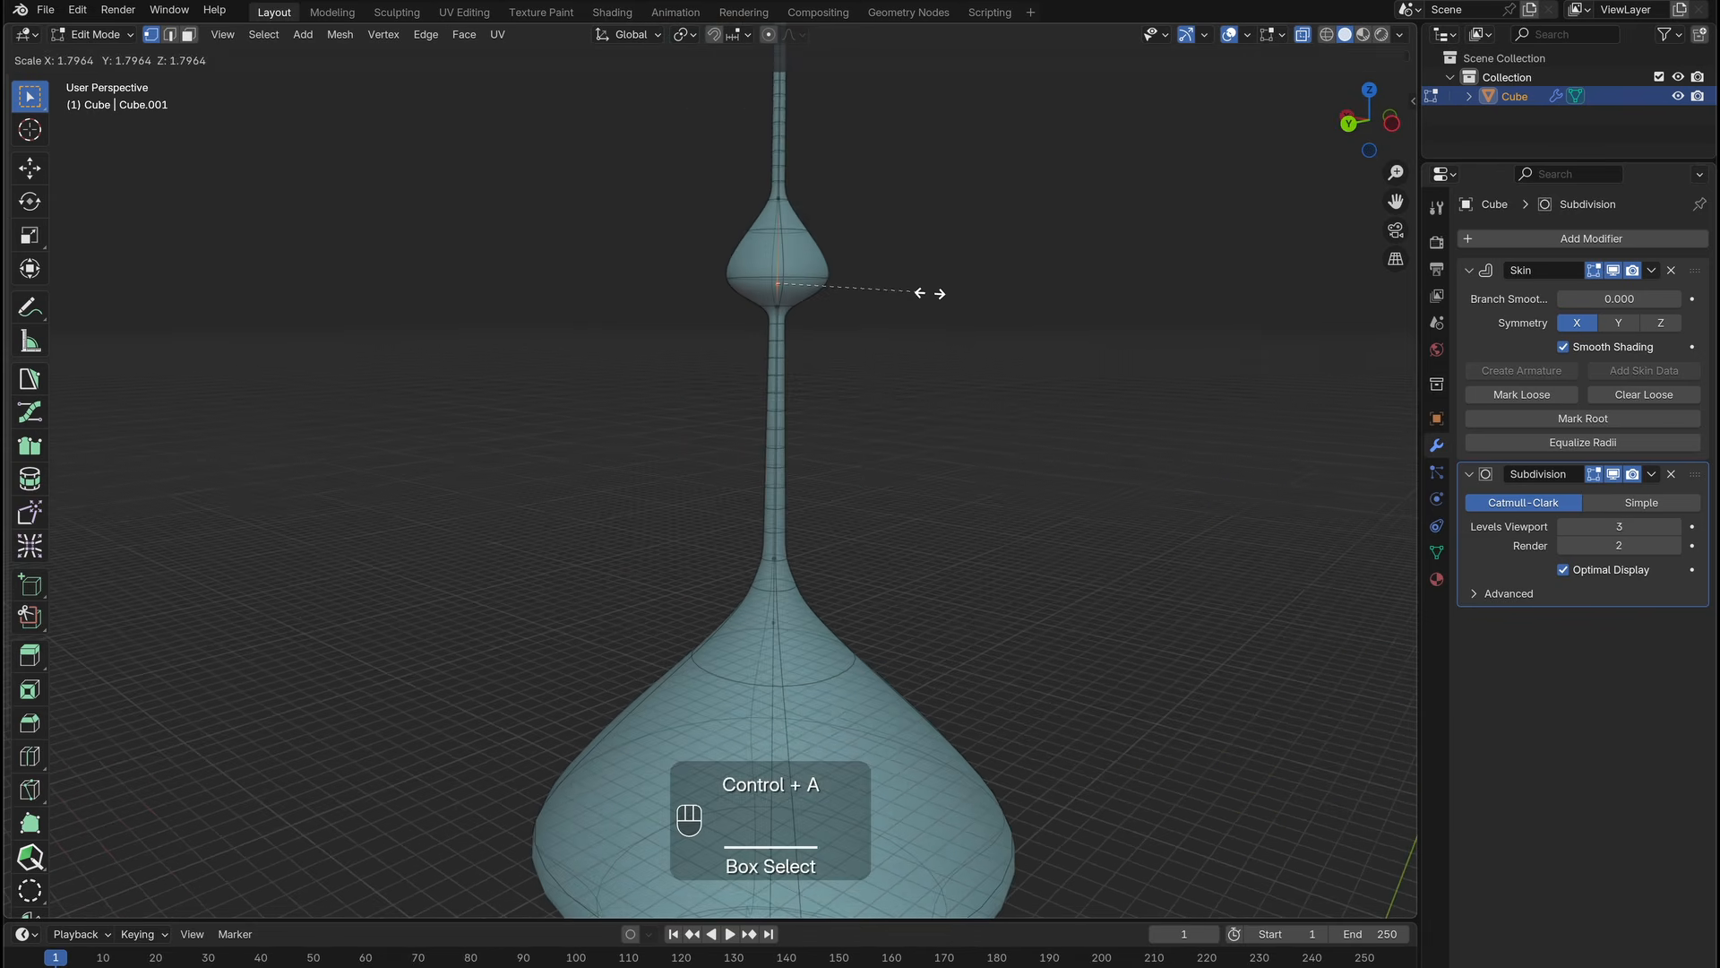
pyautogui.click(929, 292)
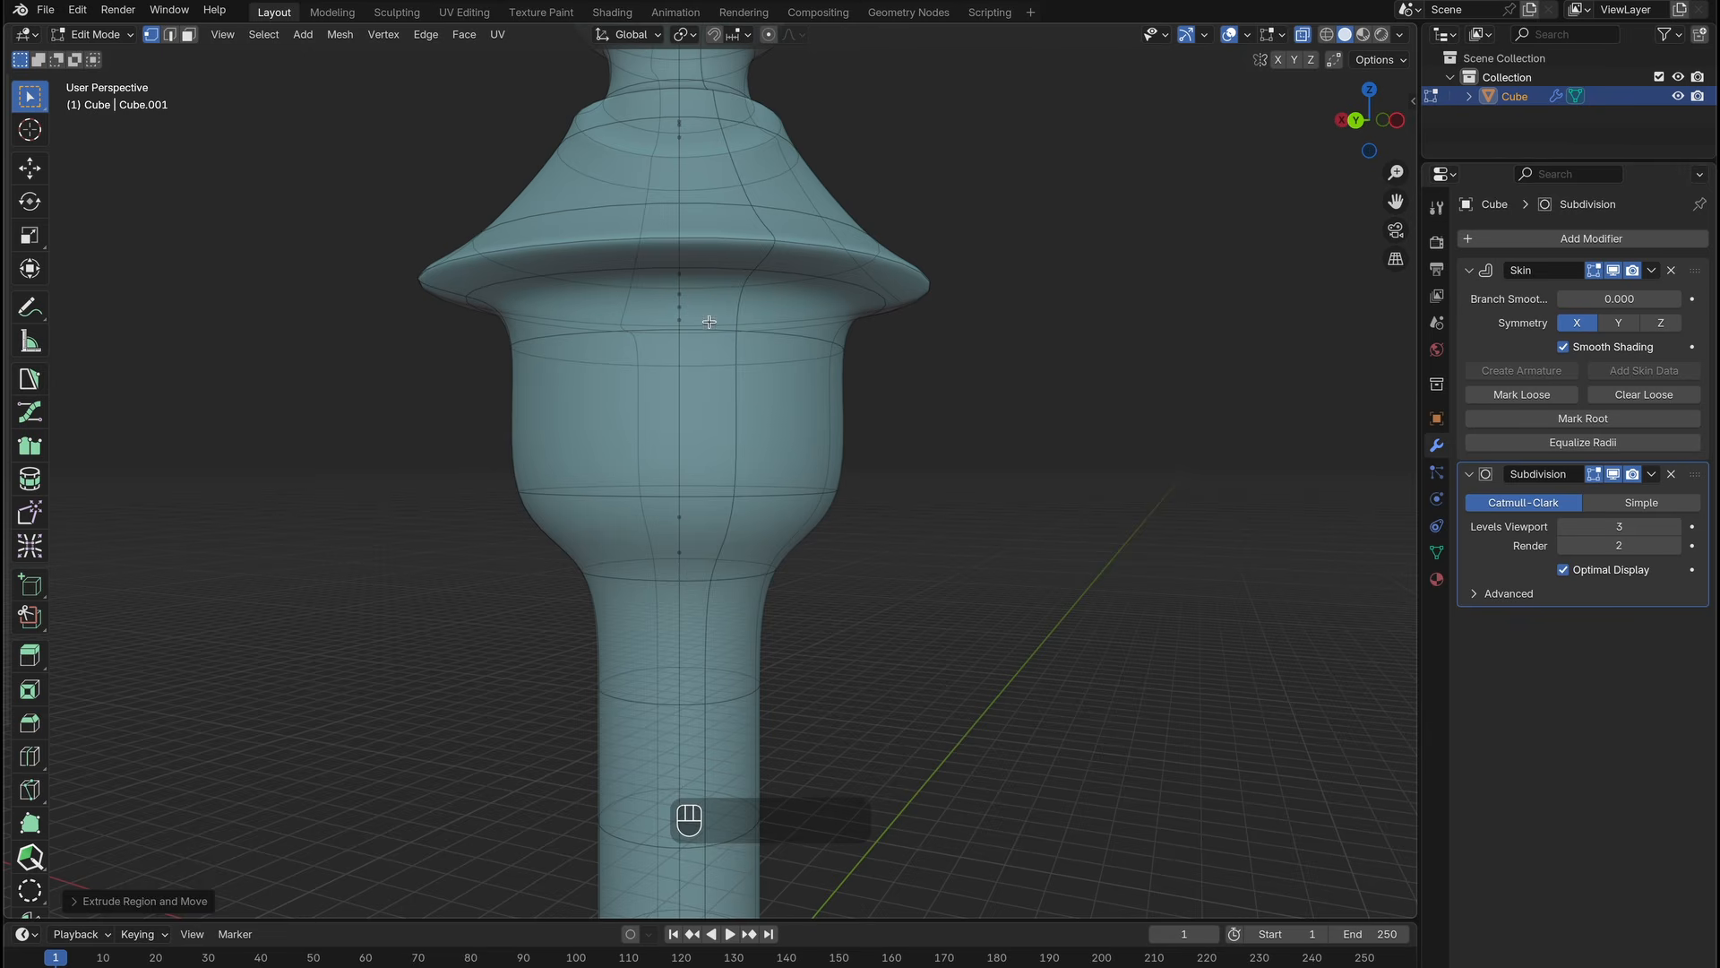
# Resize the skin of the vertices beneath the large eave and adjust their height along Z.
pyautogui.moveTo(709, 320); pyautogui.dragTo(659, 301)
pyautogui.hotkey('ctrl', 'a')
pyautogui.press('z')
pyautogui.click(737, 548)
pyautogui.scroll(-4, 740, 543)
pyautogui.moveTo(740, 537); pyautogui.dragTo(767, 565, button='middle')
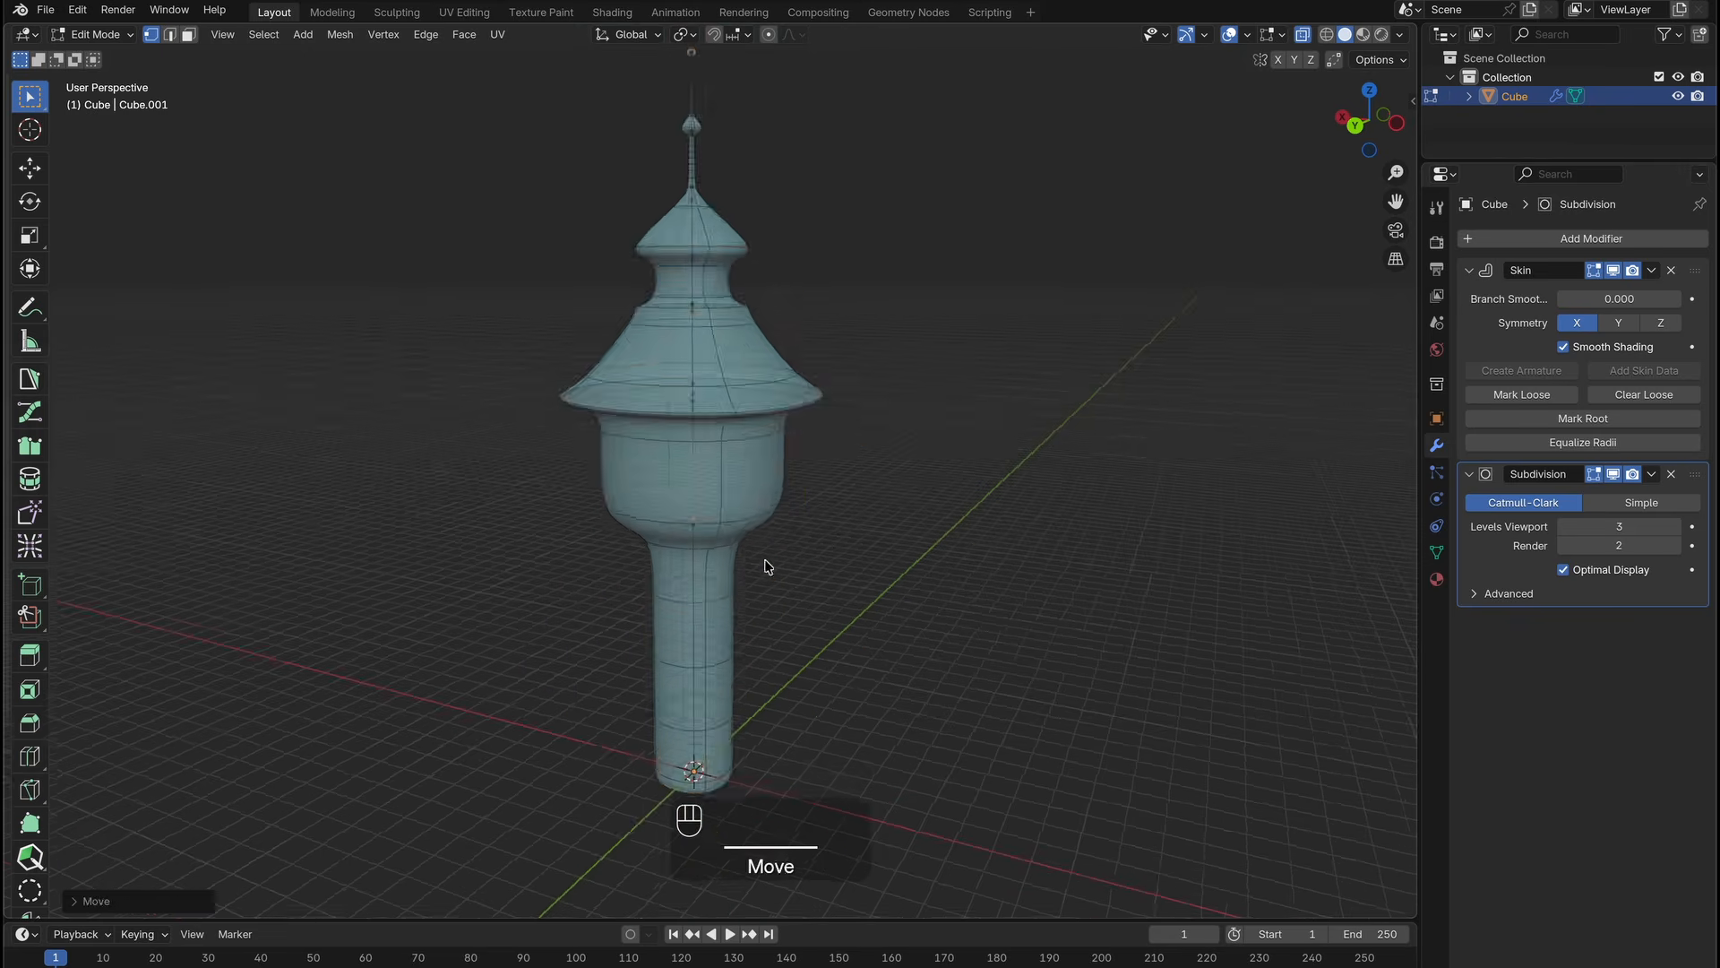
pyautogui.press('Tab')
pyautogui.click(899, 537)
# Shape a second, smaller bulb directly beneath the spire's bulb by sliding vertices and resizing their skin.
pyautogui.moveTo(899, 537); pyautogui.dragTo(882, 488, button='middle')
pyautogui.scroll(8, 704, 249)
pyautogui.keyDown('shift'); pyautogui.moveTo(714, 249); pyautogui.dragTo(708, 406, button='middle'); pyautogui.keyUp('shift')
pyautogui.click(735, 322)
pyautogui.press('Tab')
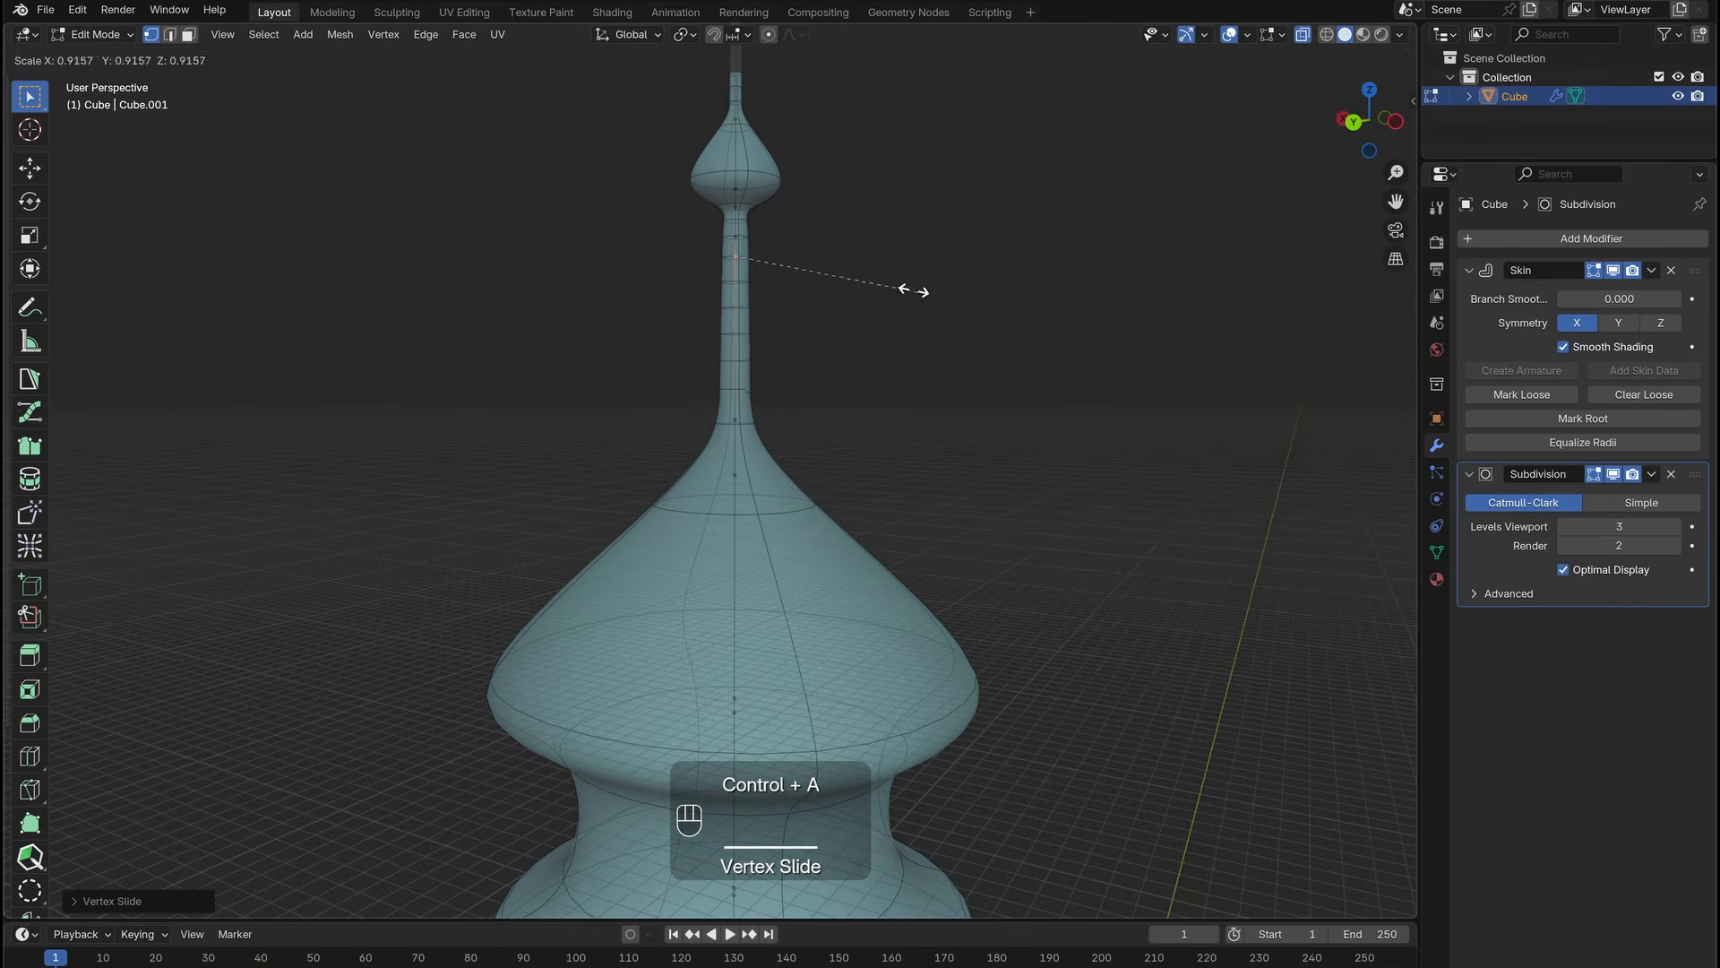
pyautogui.click(772, 230)
pyautogui.scroll(2, 804, 266)
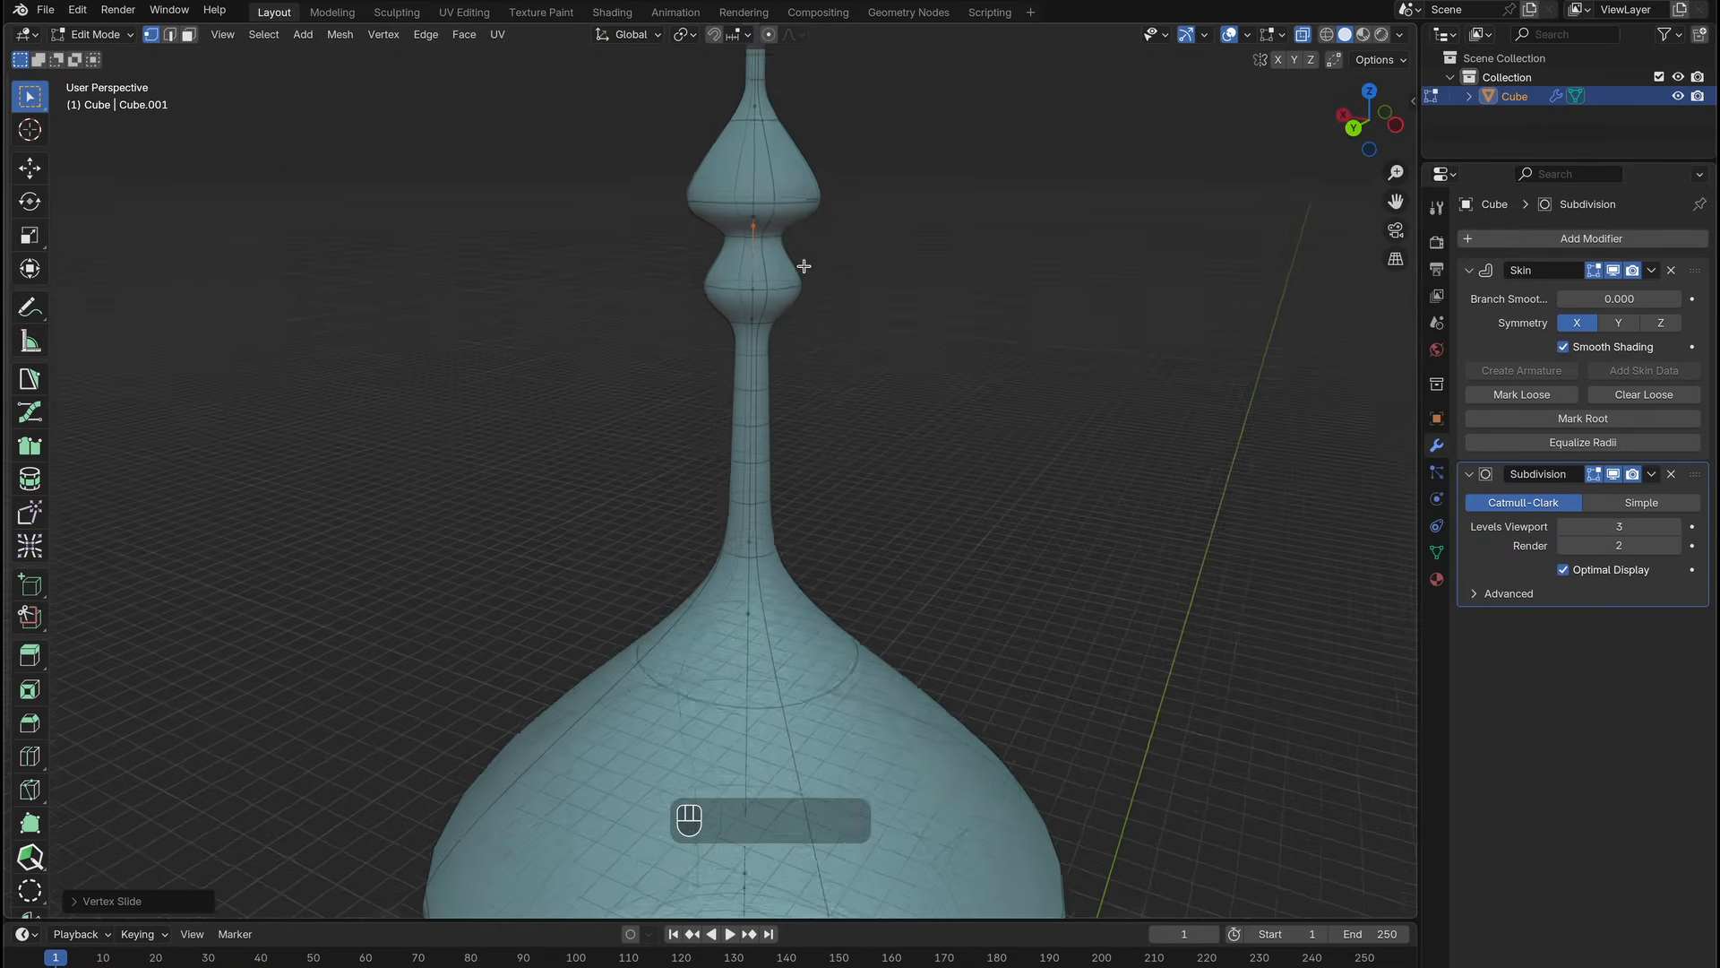
pyautogui.click(856, 302)
pyautogui.press('Tab')
pyautogui.click(855, 305)
pyautogui.keyDown('ctrl'); pyautogui.moveTo(855, 304); pyautogui.dragTo(813, 457, button='middle'); pyautogui.keyUp('ctrl')
pyautogui.click(814, 464)
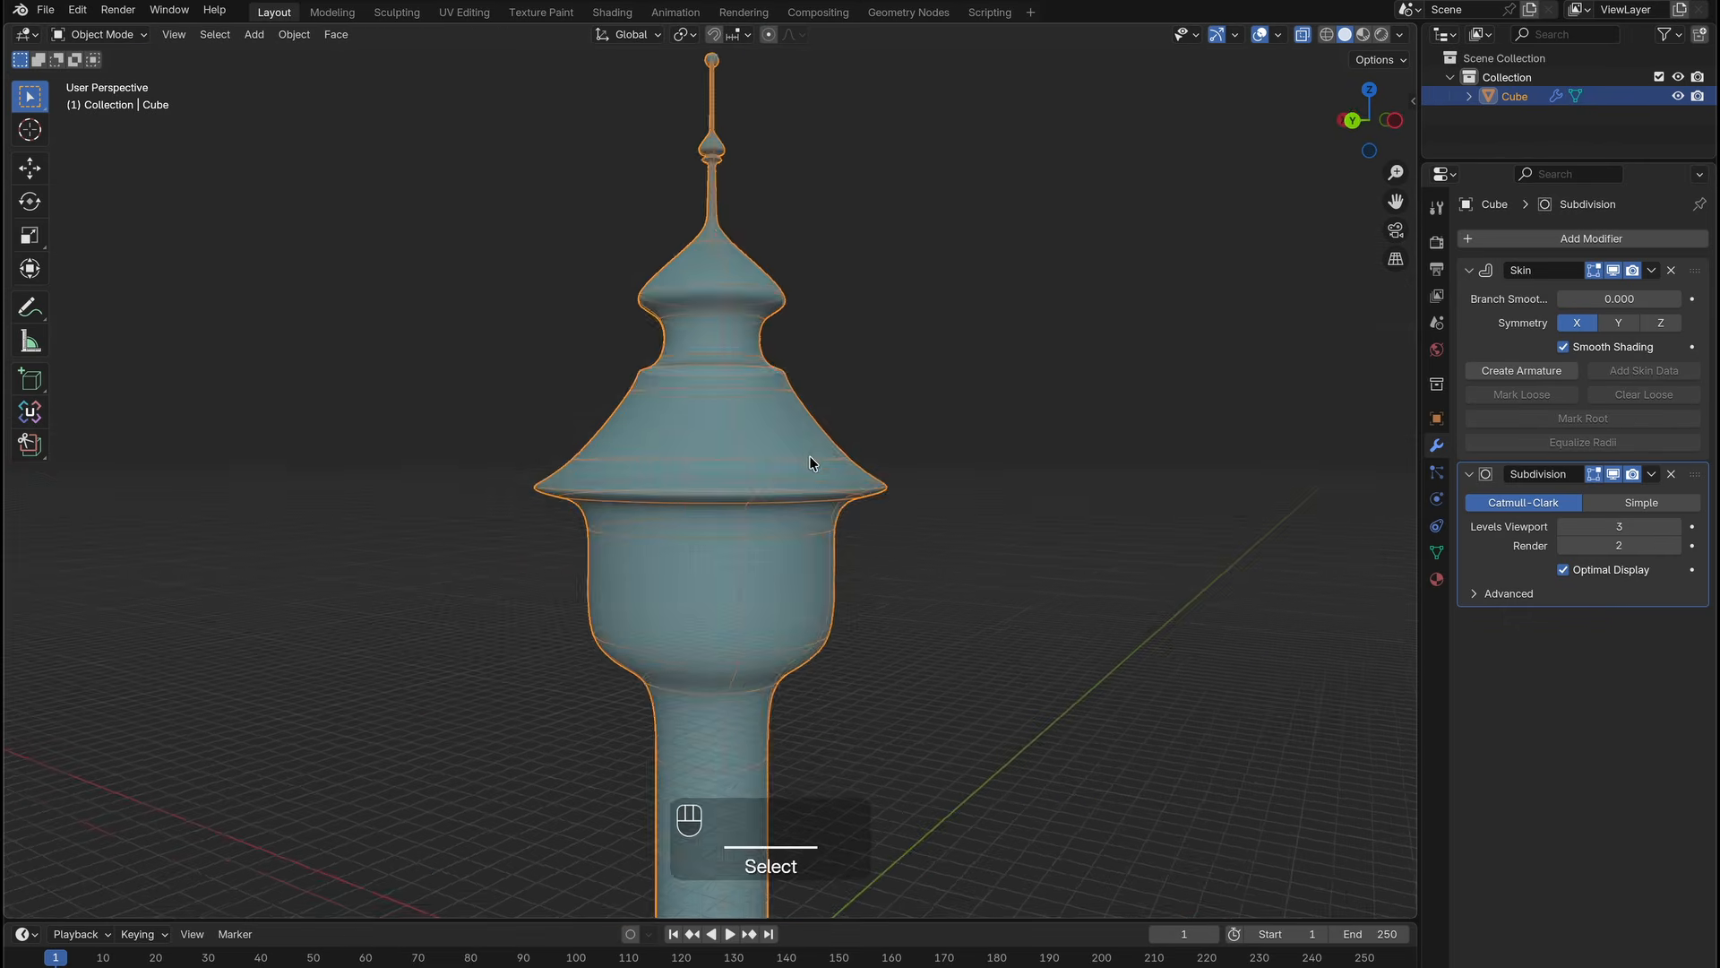
# Snap the 3D cursor to a vertex on the tower's axis inside the large sloping roof.
pyautogui.click(872, 595)
pyautogui.moveTo(872, 595); pyautogui.dragTo(627, 627, button='middle')
pyautogui.keyDown('ctrl'); pyautogui.moveTo(788, 358); pyautogui.dragTo(793, 219, button='middle'); pyautogui.keyUp('ctrl')
pyautogui.click(793, 216)
pyautogui.press('Tab')
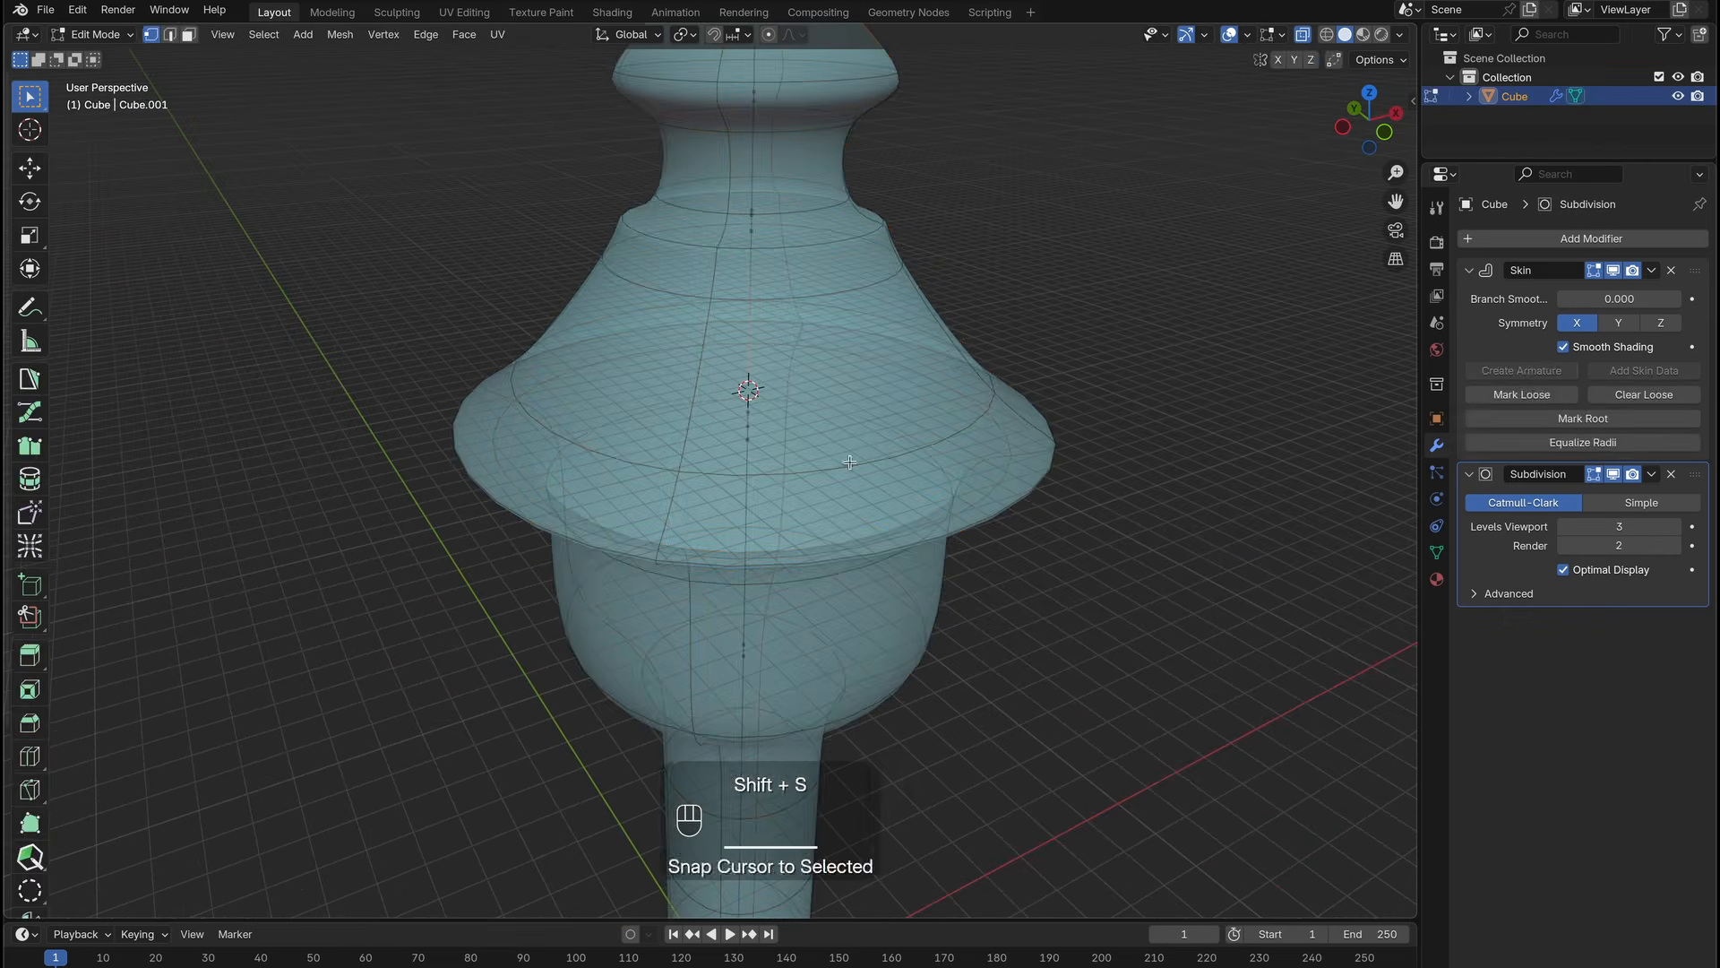
pyautogui.press('Tab')
pyautogui.hotkey('shift', 'a')
pyautogui.click(950, 451)
pyautogui.press('super+z')
pyautogui.click(993, 328)
# Add a four-vertex circle at the 3D cursor as a separate object and give it a Skin modifier.
pyautogui.hotkey('shift', 'a')
pyautogui.moveTo(993, 328)
pyautogui.click(1063, 389)
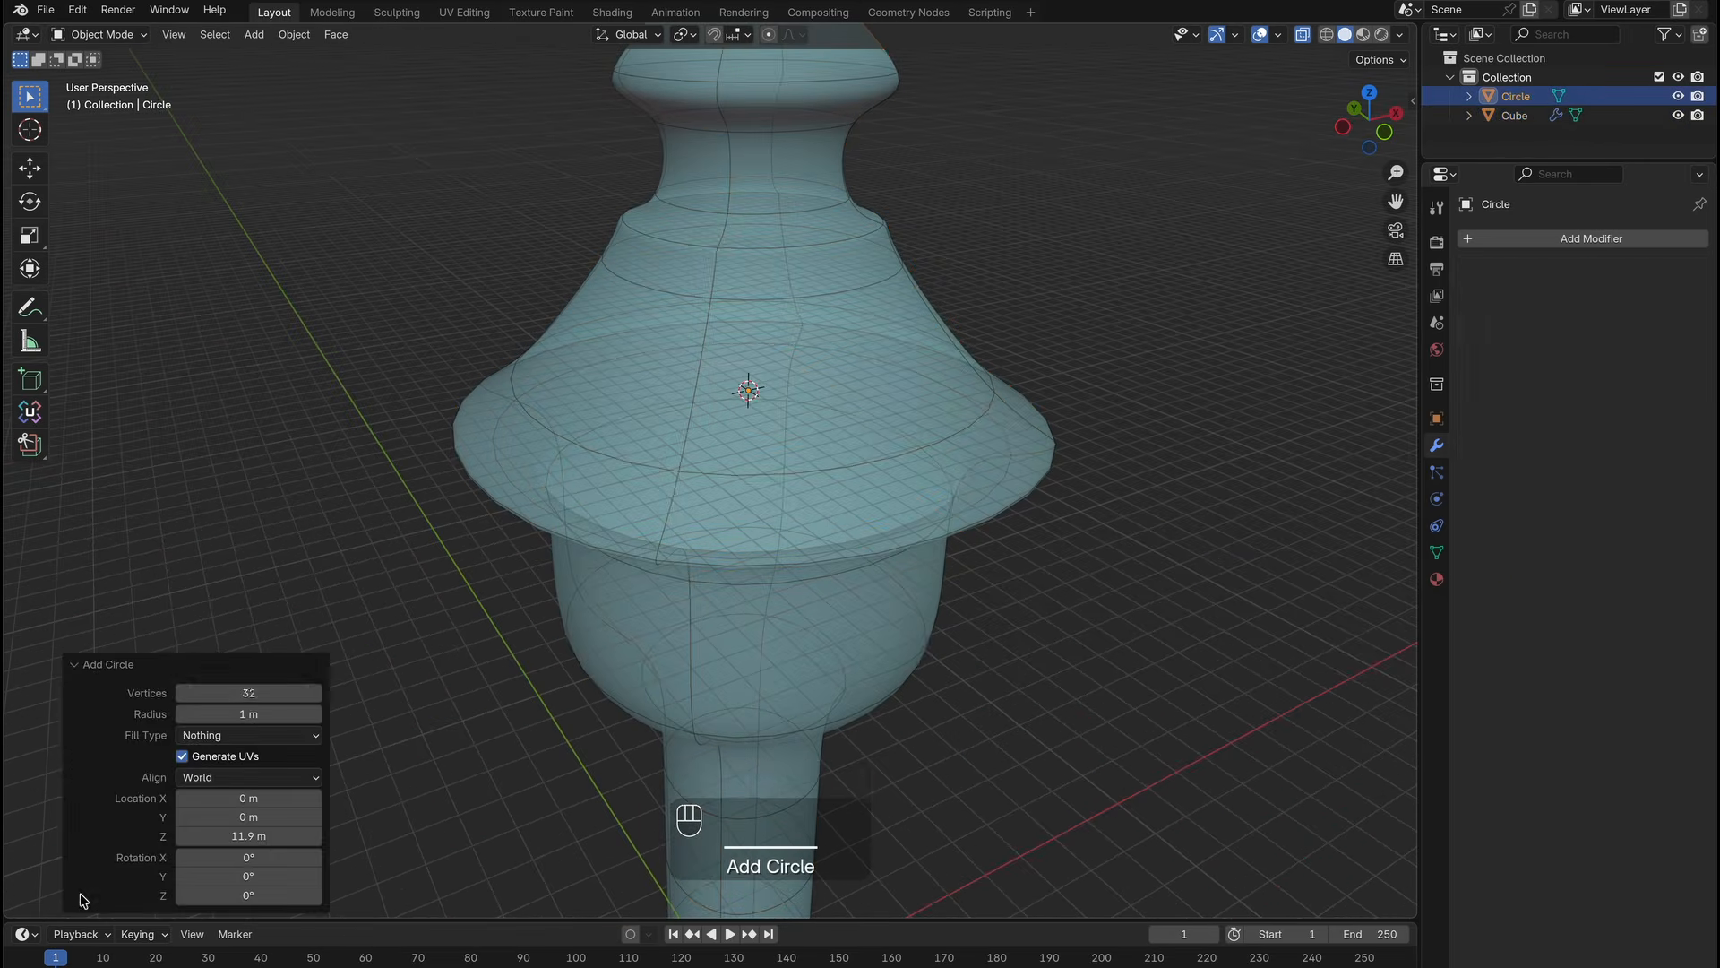
pyautogui.click(1549, 242)
pyautogui.moveTo(1549, 240)
pyautogui.click(1351, 455)
# Move the circle about 5.5 m along negative Y, then rotate it 90° about X and 45° in the front view.
pyautogui.press('g')
pyautogui.press('y')
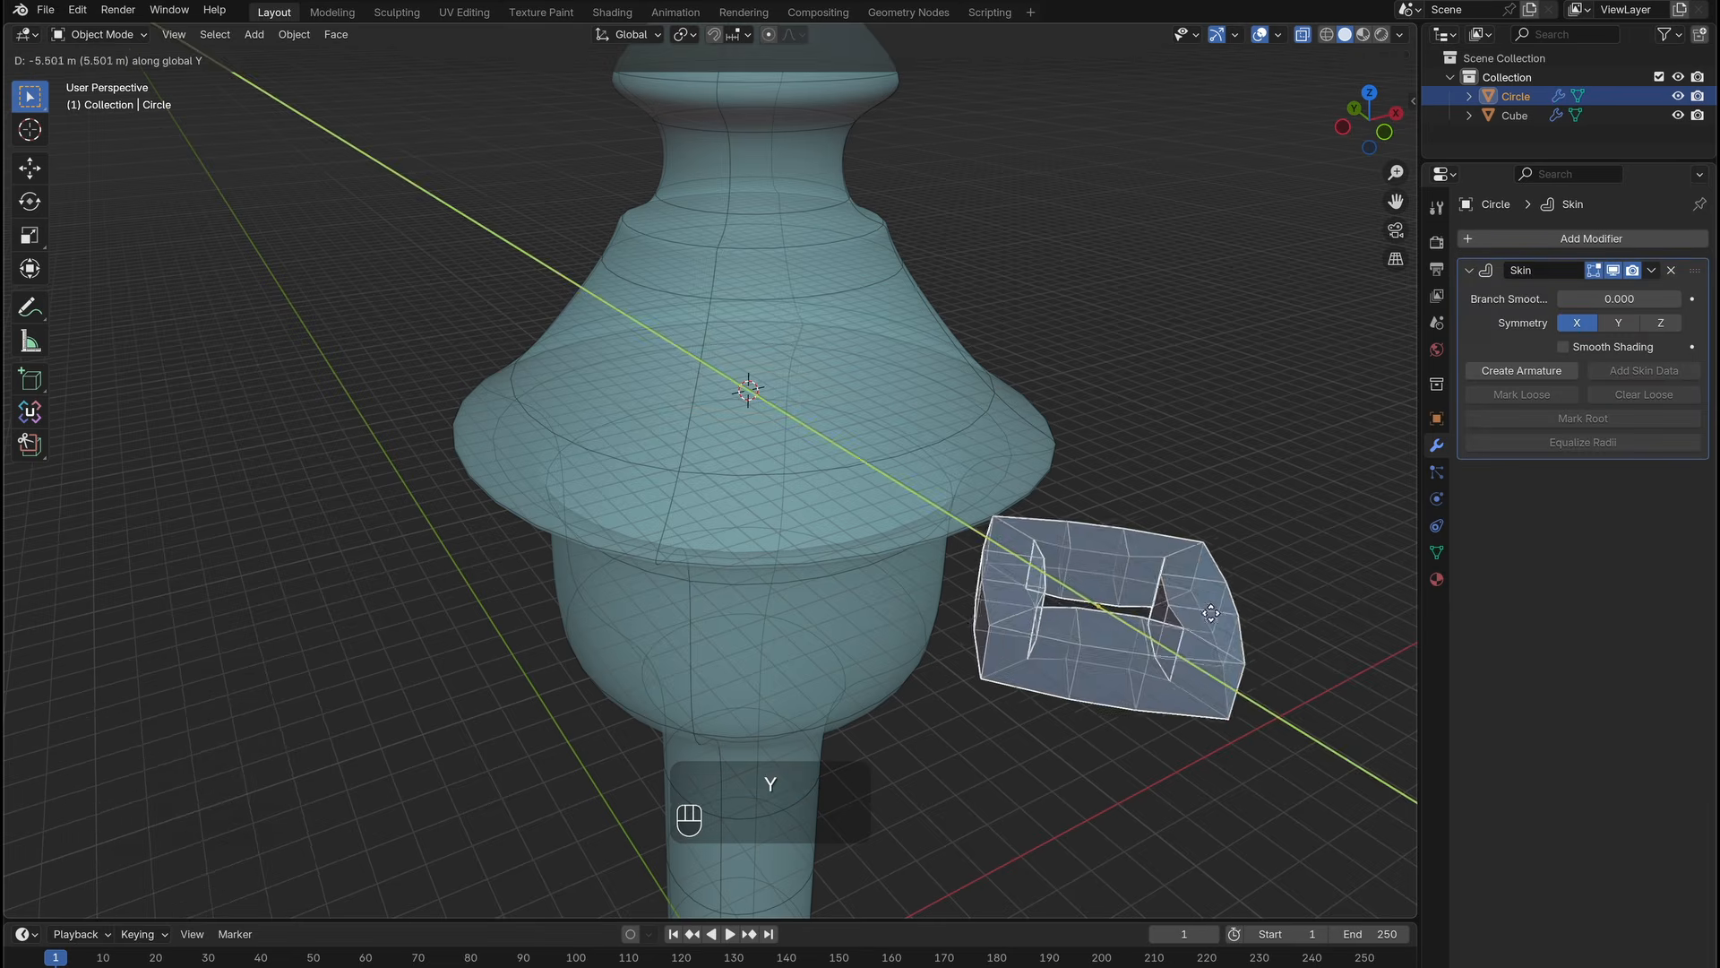
pyautogui.click(1155, 647)
pyautogui.hotkey('alt', 'z')
pyautogui.keyDown('ctrl'); pyautogui.moveTo(1154, 647); pyautogui.dragTo(1121, 696, button='middle'); pyautogui.keyUp('ctrl')
pyautogui.write('x90')
pyautogui.press('Return')
pyautogui.press('KP_1')
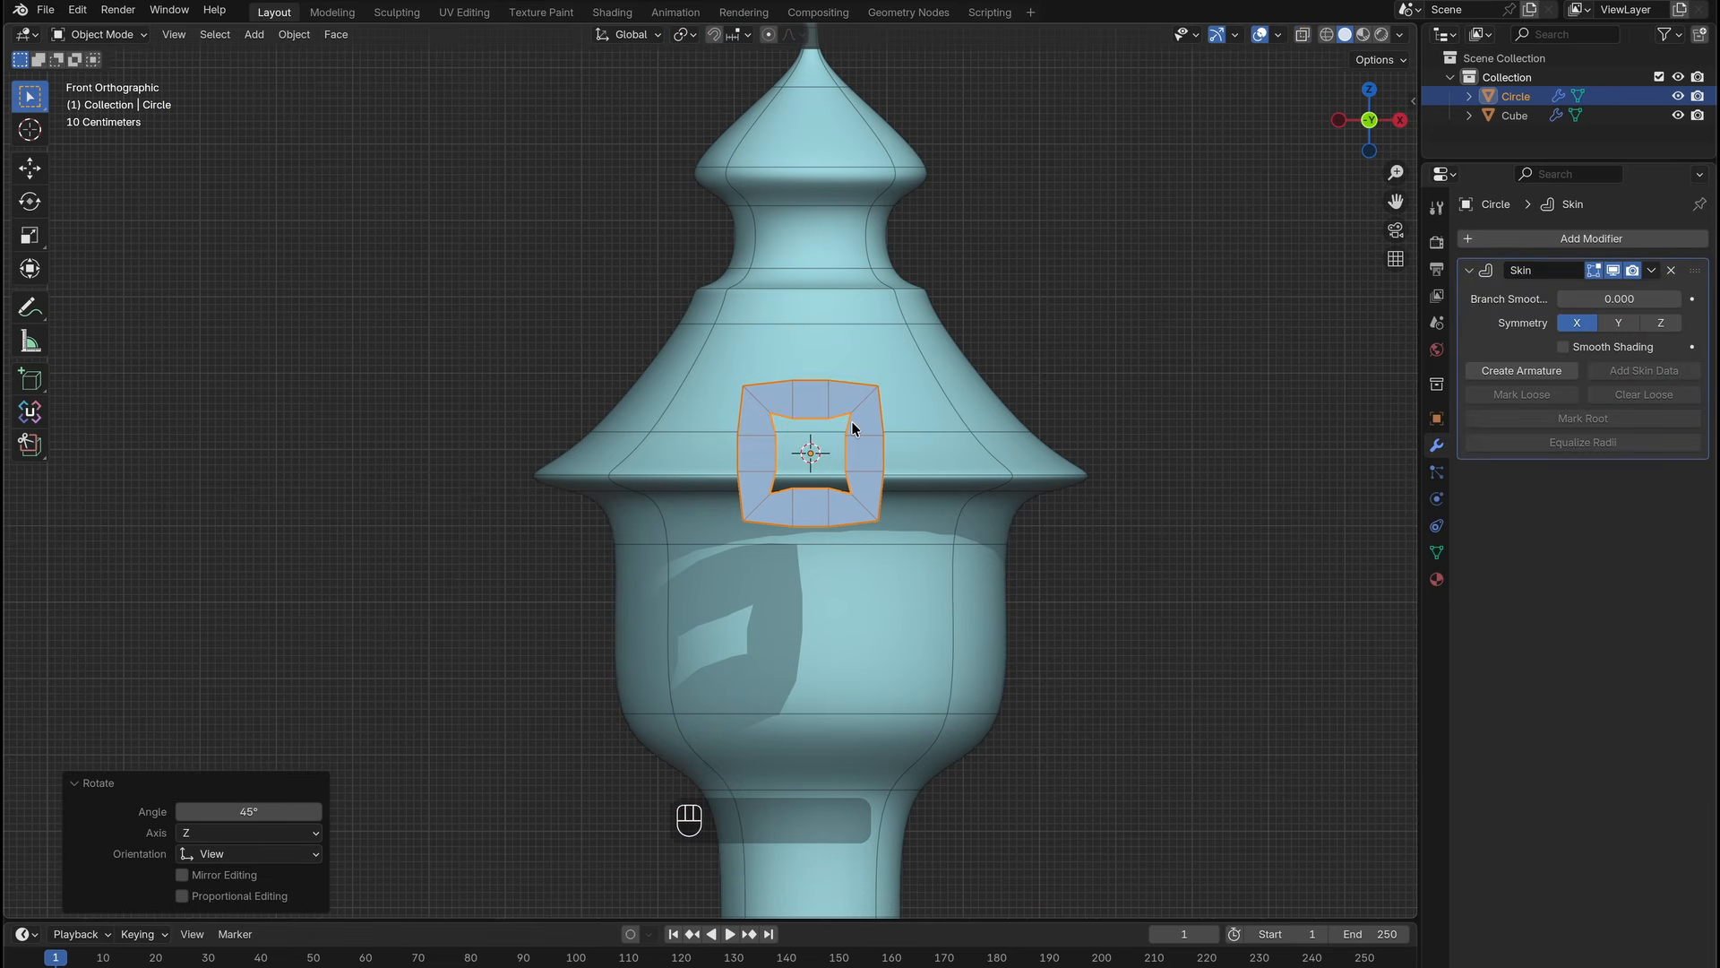
# Add a Subdivision Surface modifier to the circle and place a duplicate of it above the Skin modifier.
pyautogui.moveTo(852, 428); pyautogui.dragTo(890, 411, button='middle')
pyautogui.click(1549, 239)
pyautogui.moveTo(1549, 241)
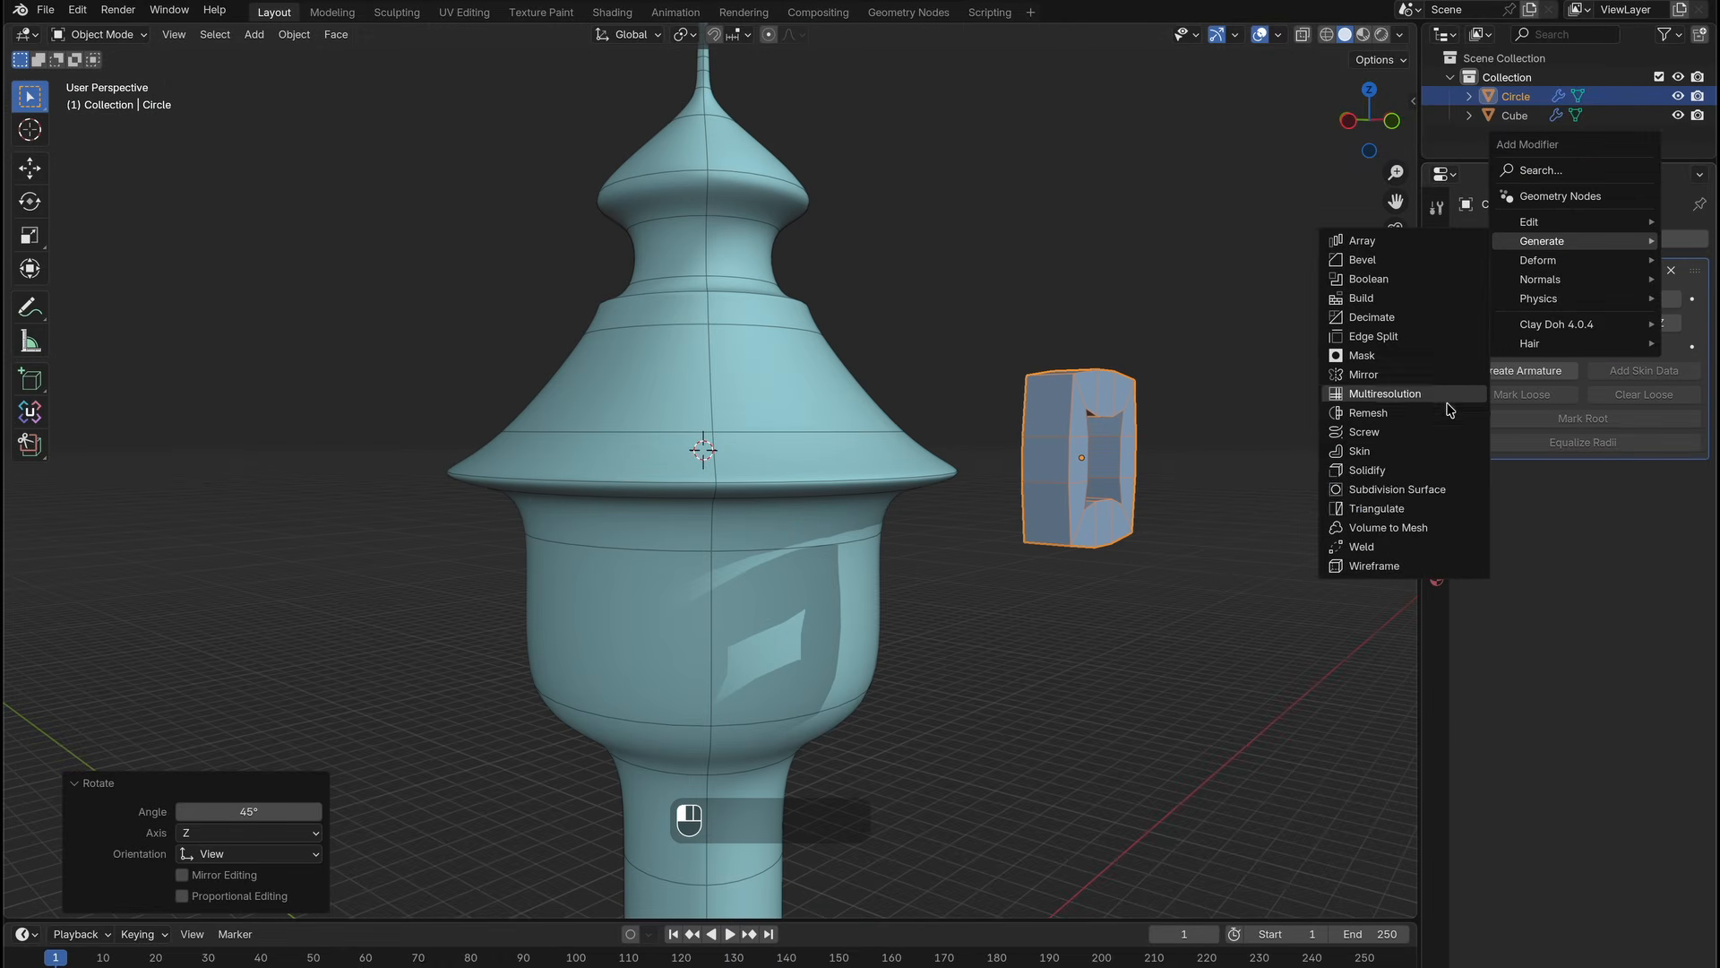
pyautogui.click(1417, 496)
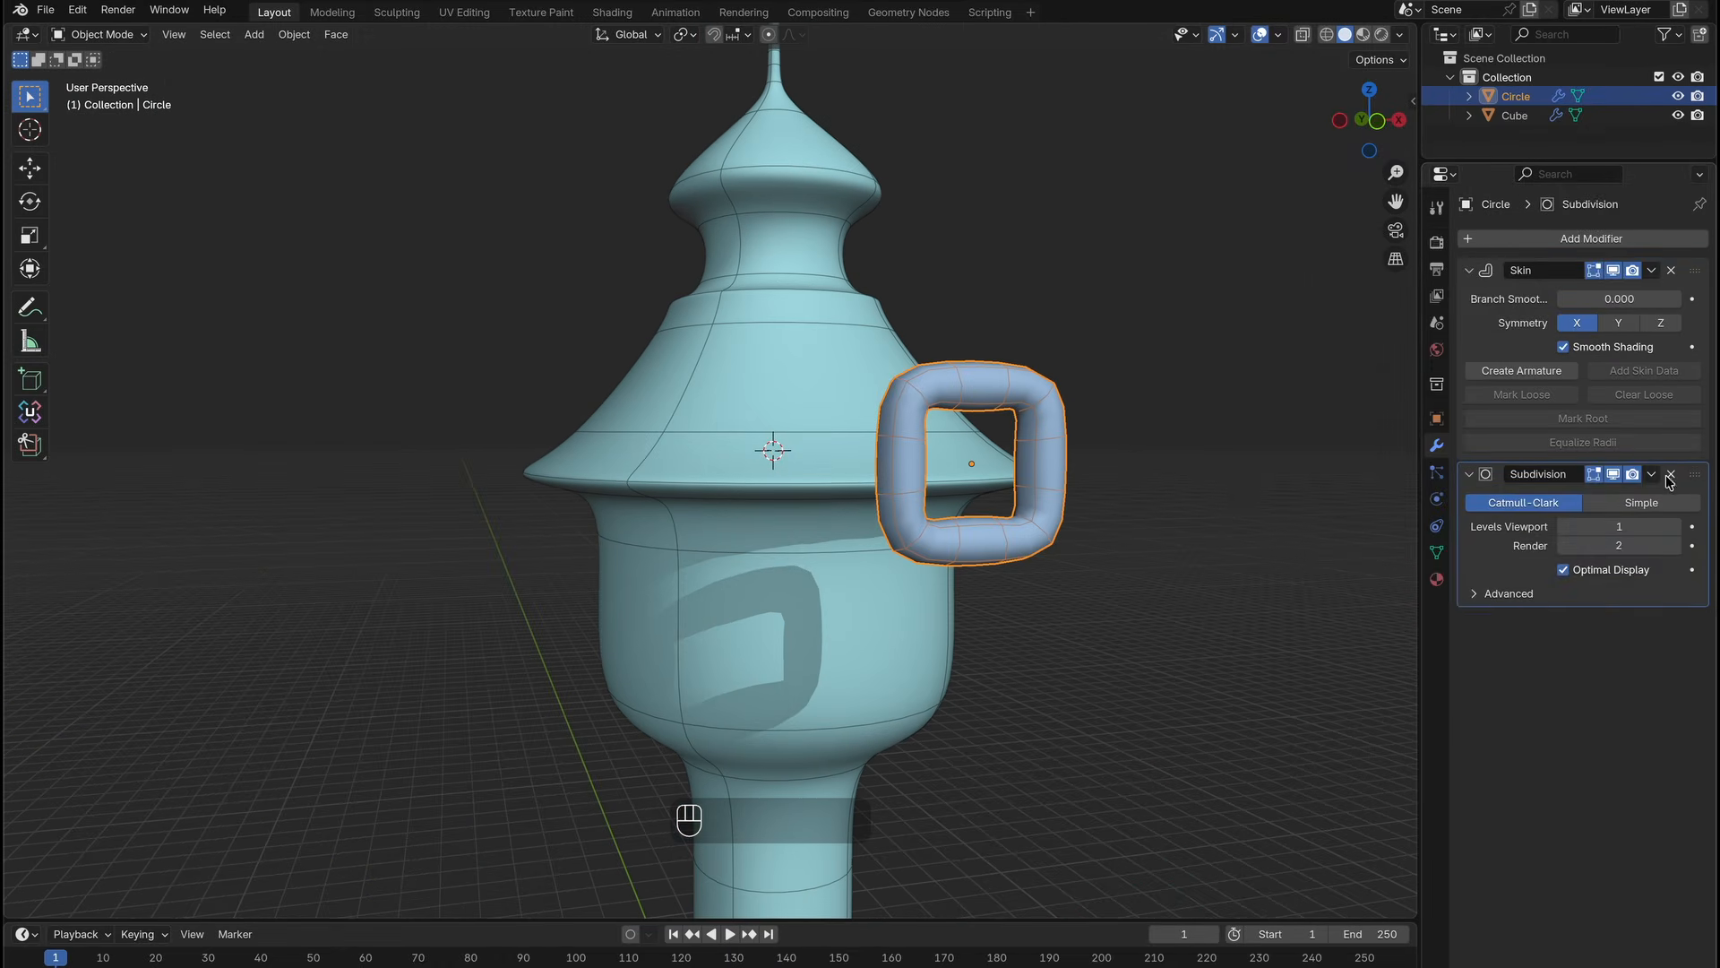
pyautogui.hotkey('shift', 'd')
pyautogui.moveTo(1667, 477); pyautogui.dragTo(1664, 388)
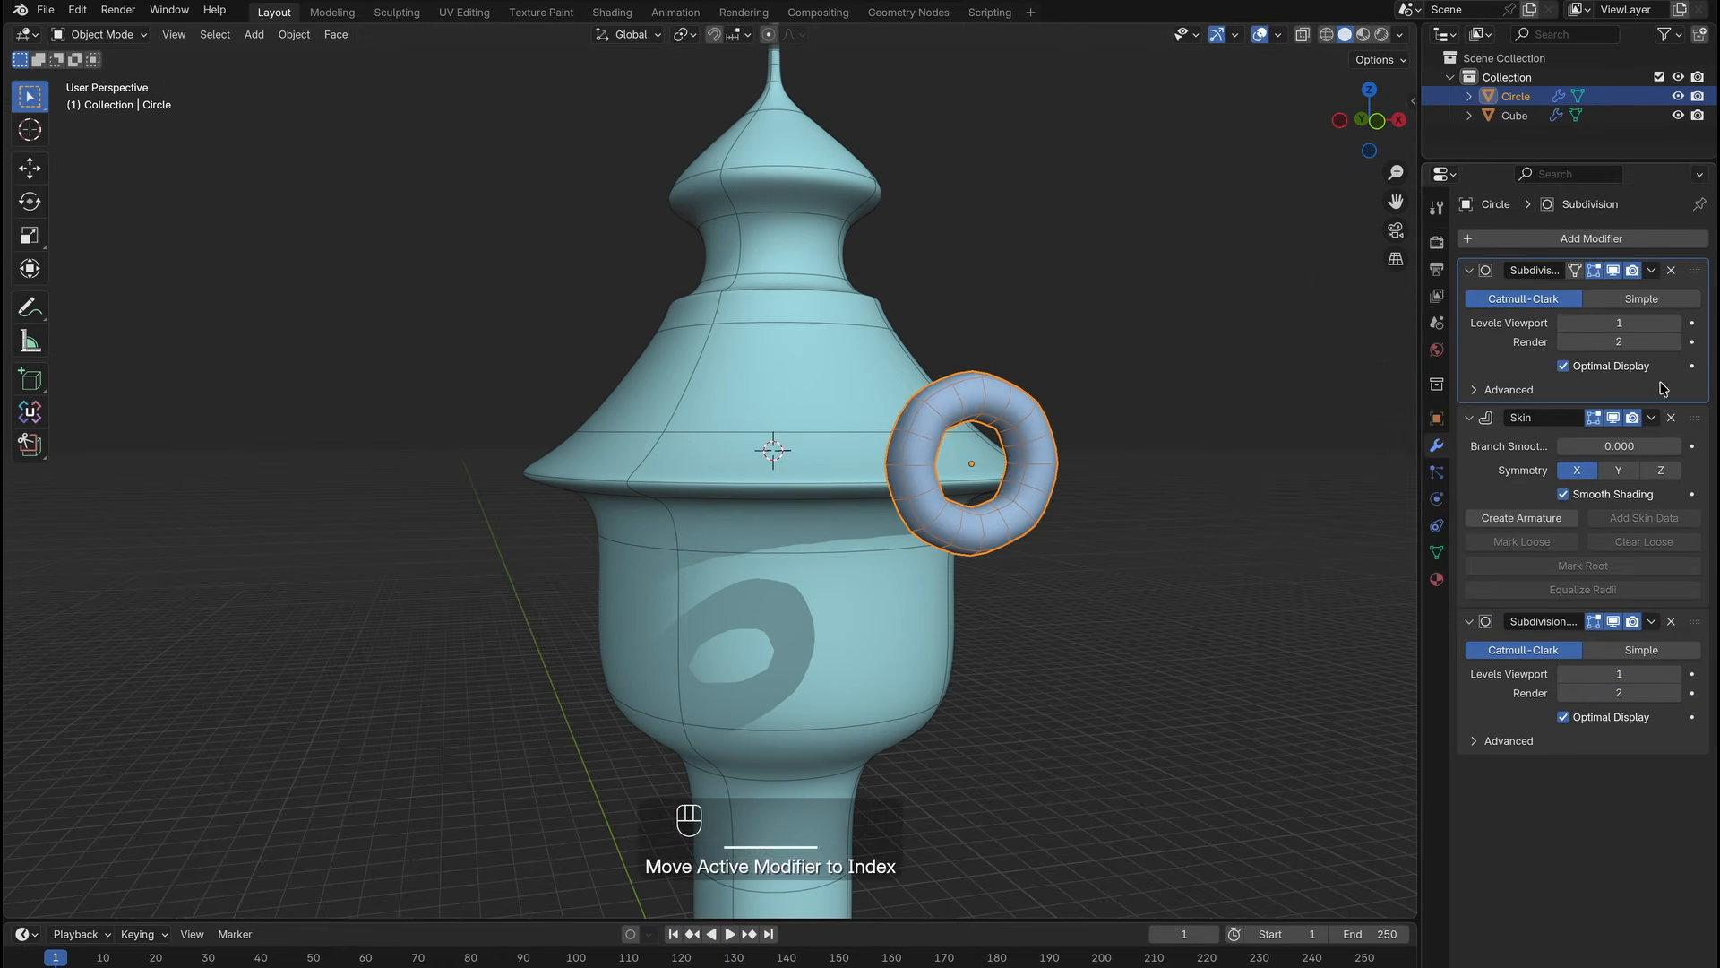
# Set the first subdivision's viewport level to 2 and scale the ring's skin thickness to about 0.744.
pyautogui.press('Tab')
pyautogui.hotkey('ctrl', 'a')
pyautogui.click(1071, 445)
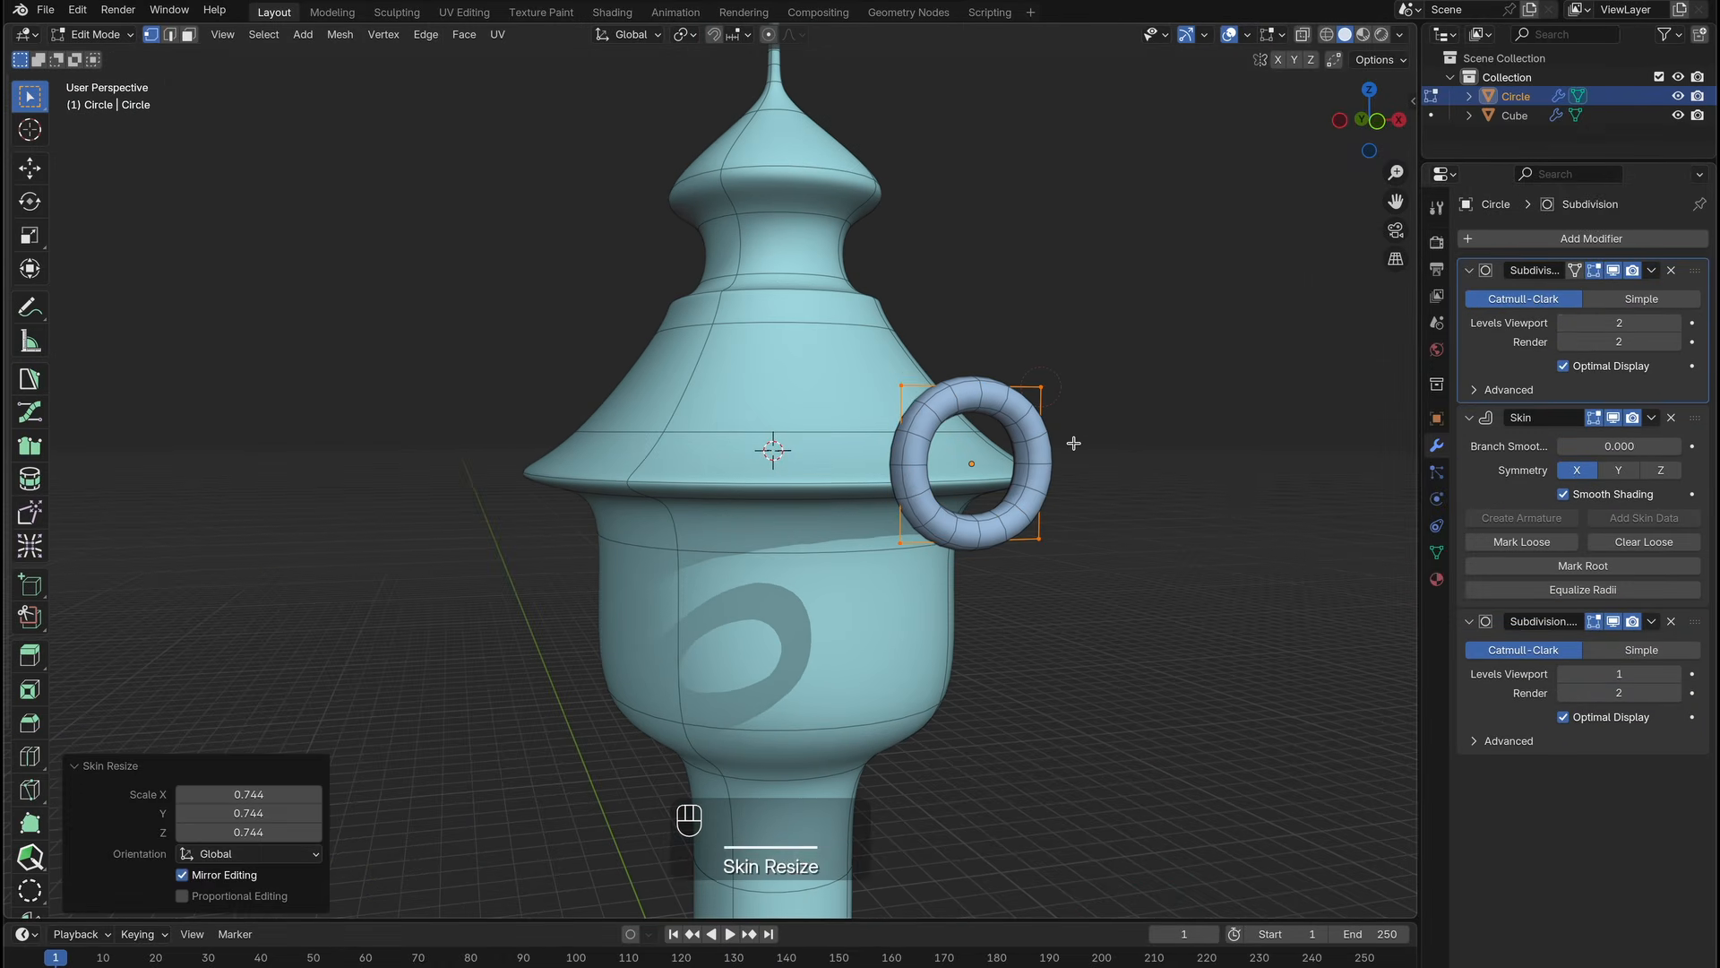
# Subdivide the duplicated ring's outline with one cut and join its top and bottom midpoints with an edge.
pyautogui.scroll(3, 1028, 375)
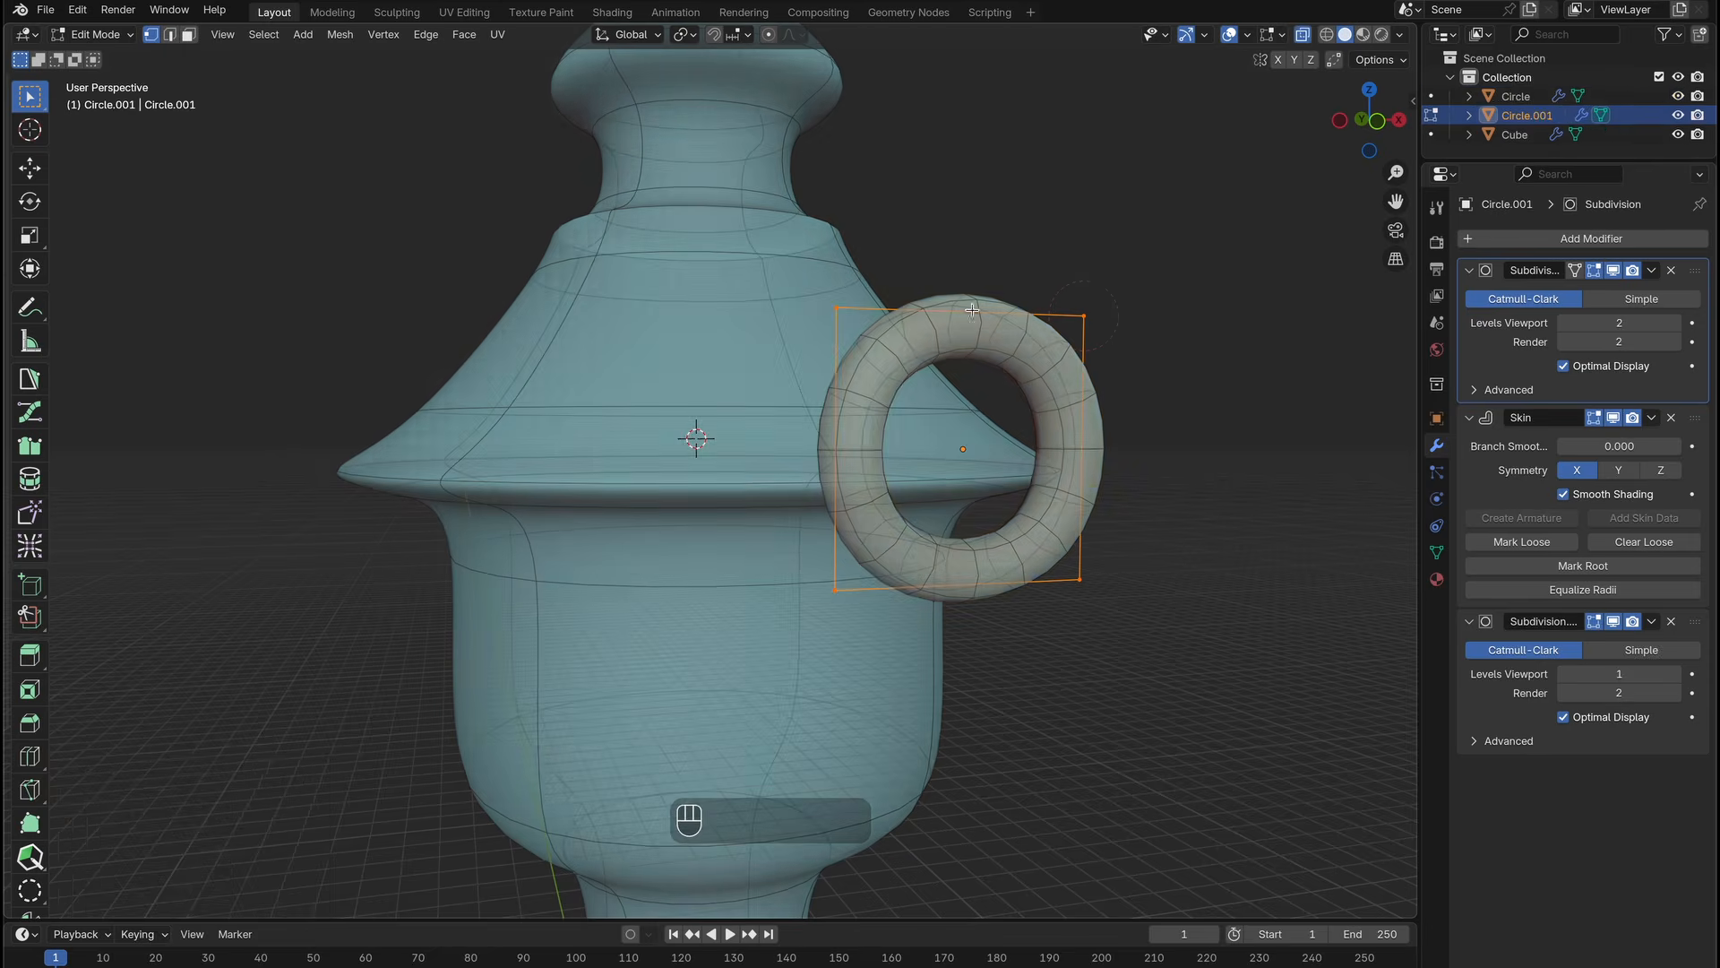
pyautogui.rightClick(972, 310)
pyautogui.click(972, 310)
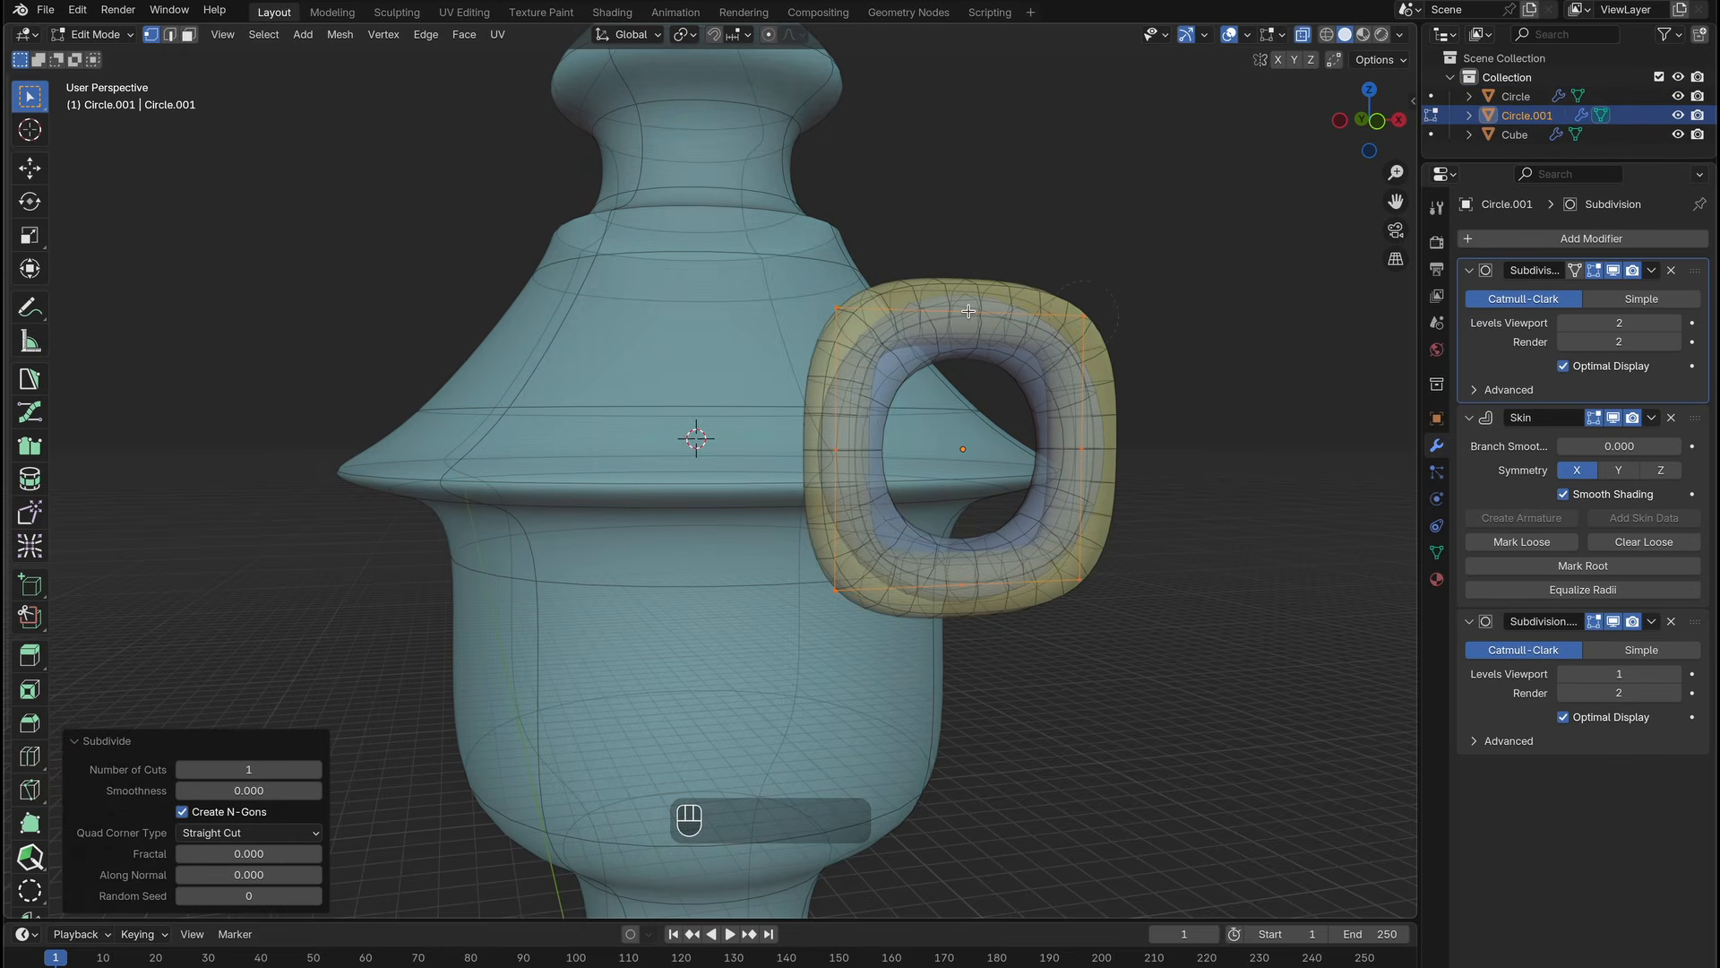
pyautogui.click(966, 311)
pyautogui.press('f')
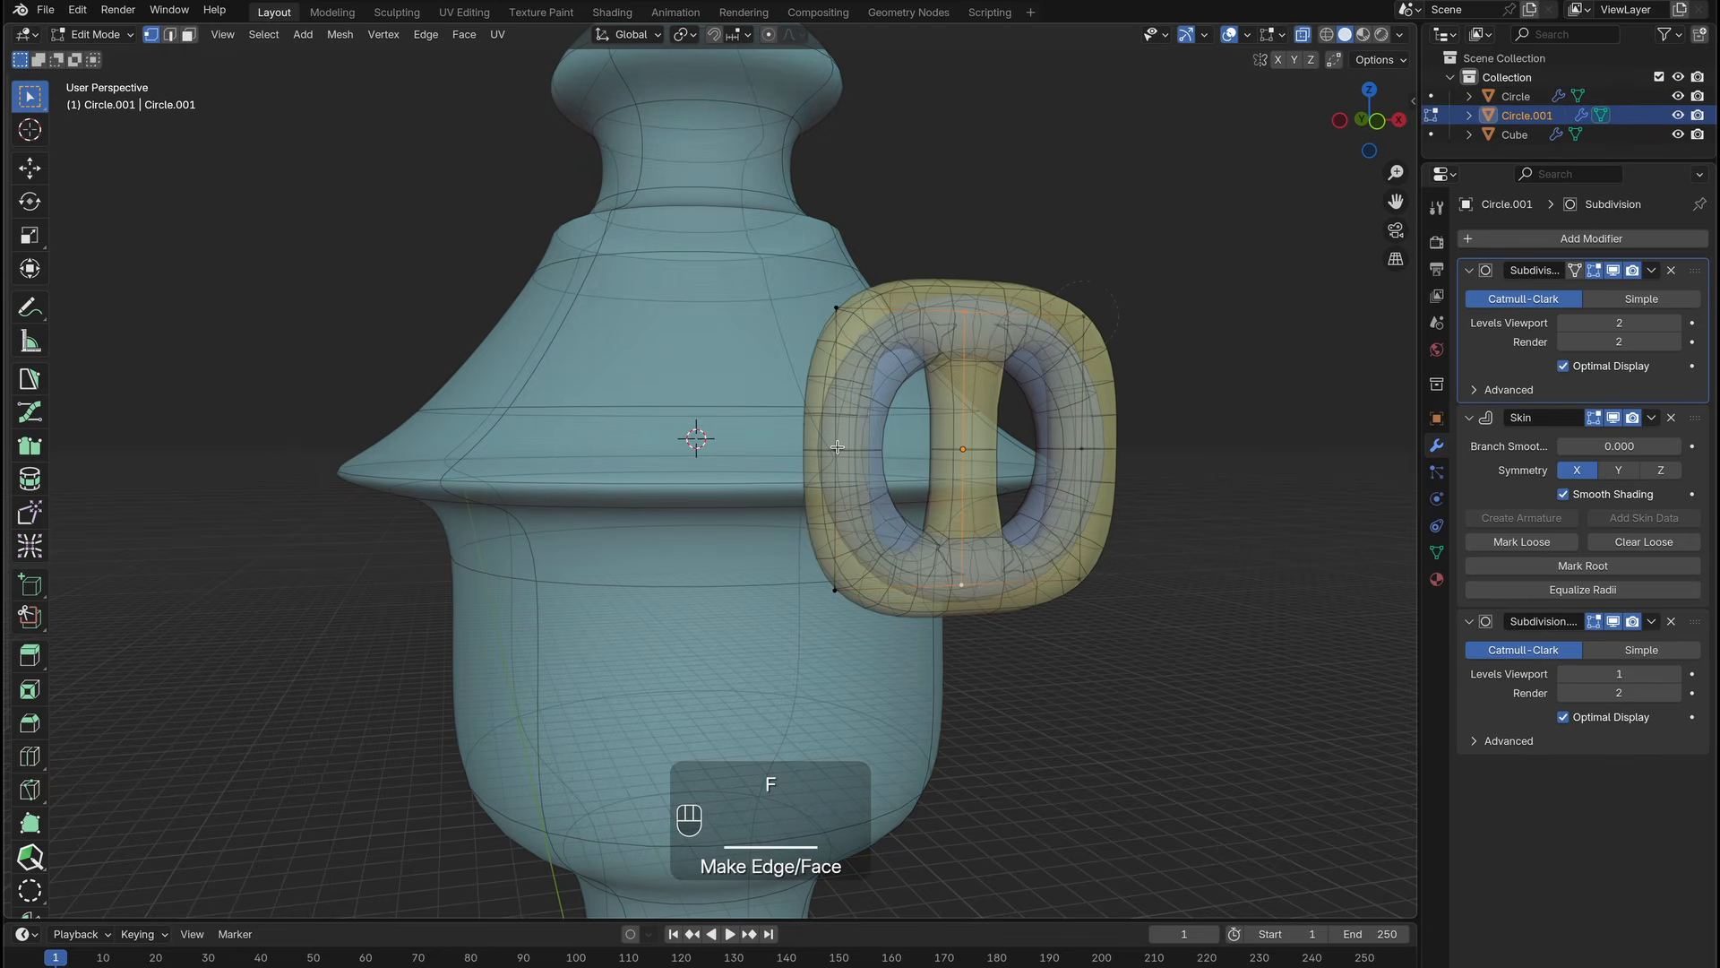
# Connect the duplicated ring's side midpoints through its centre and delete the outer corner vertices, leaving only a cross.
pyautogui.click(972, 448)
pyautogui.press('f')
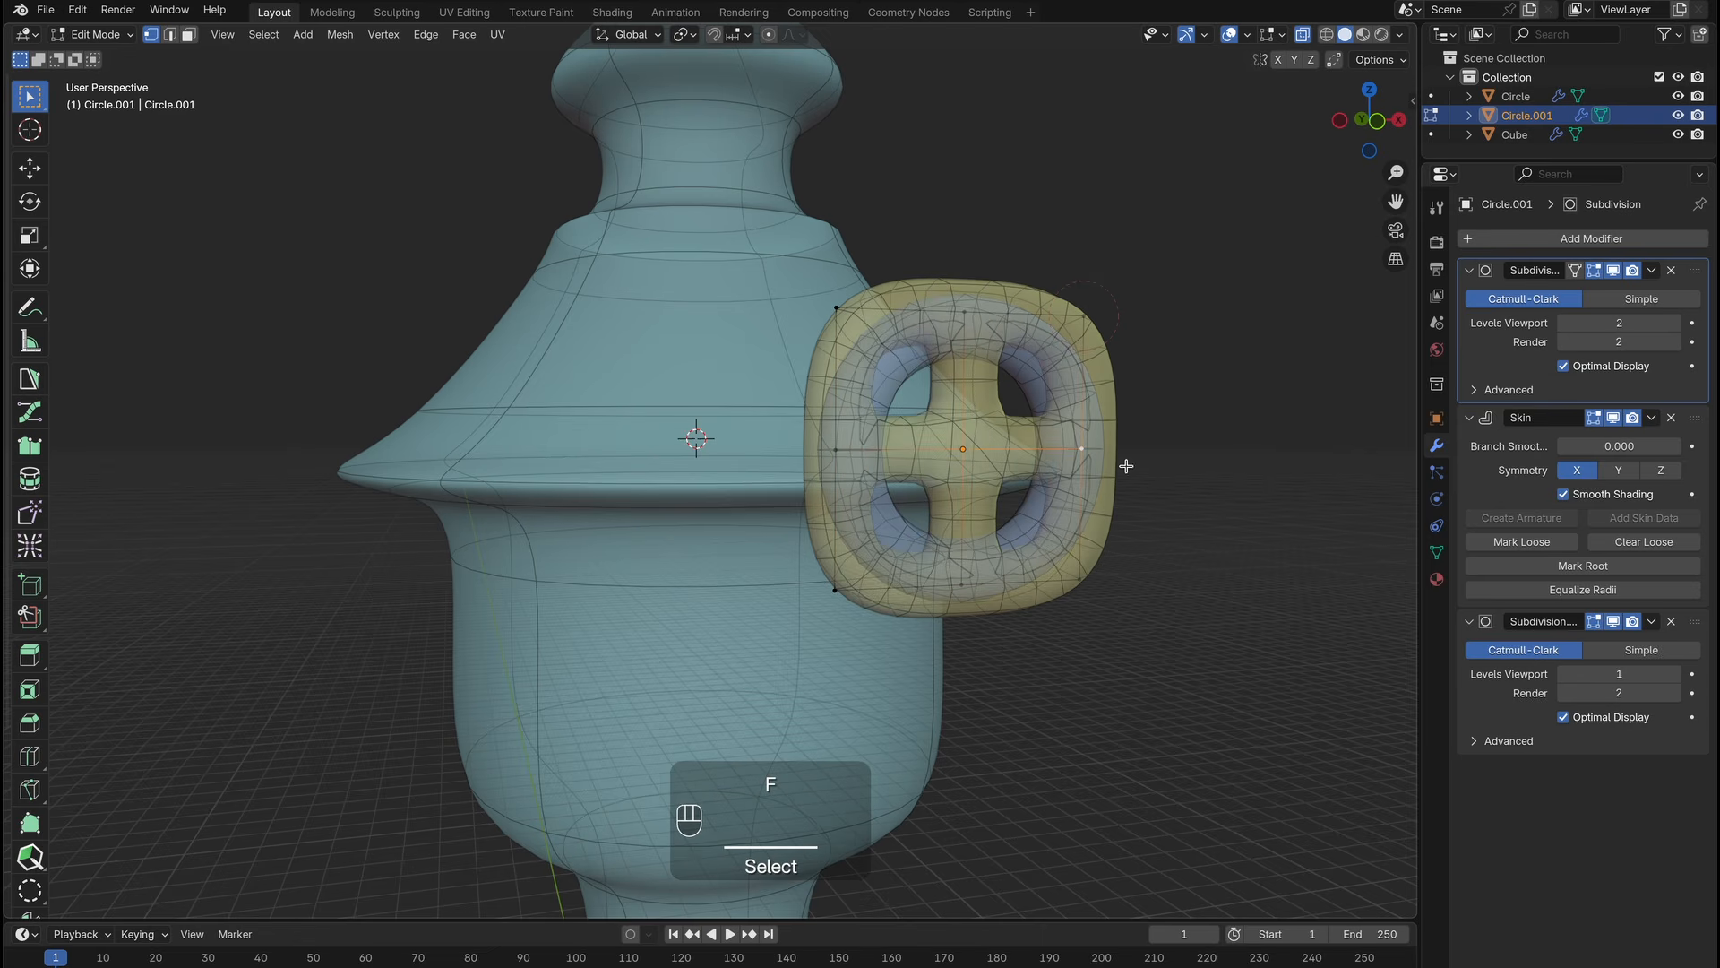
pyautogui.press('x')
pyautogui.click(1074, 549)
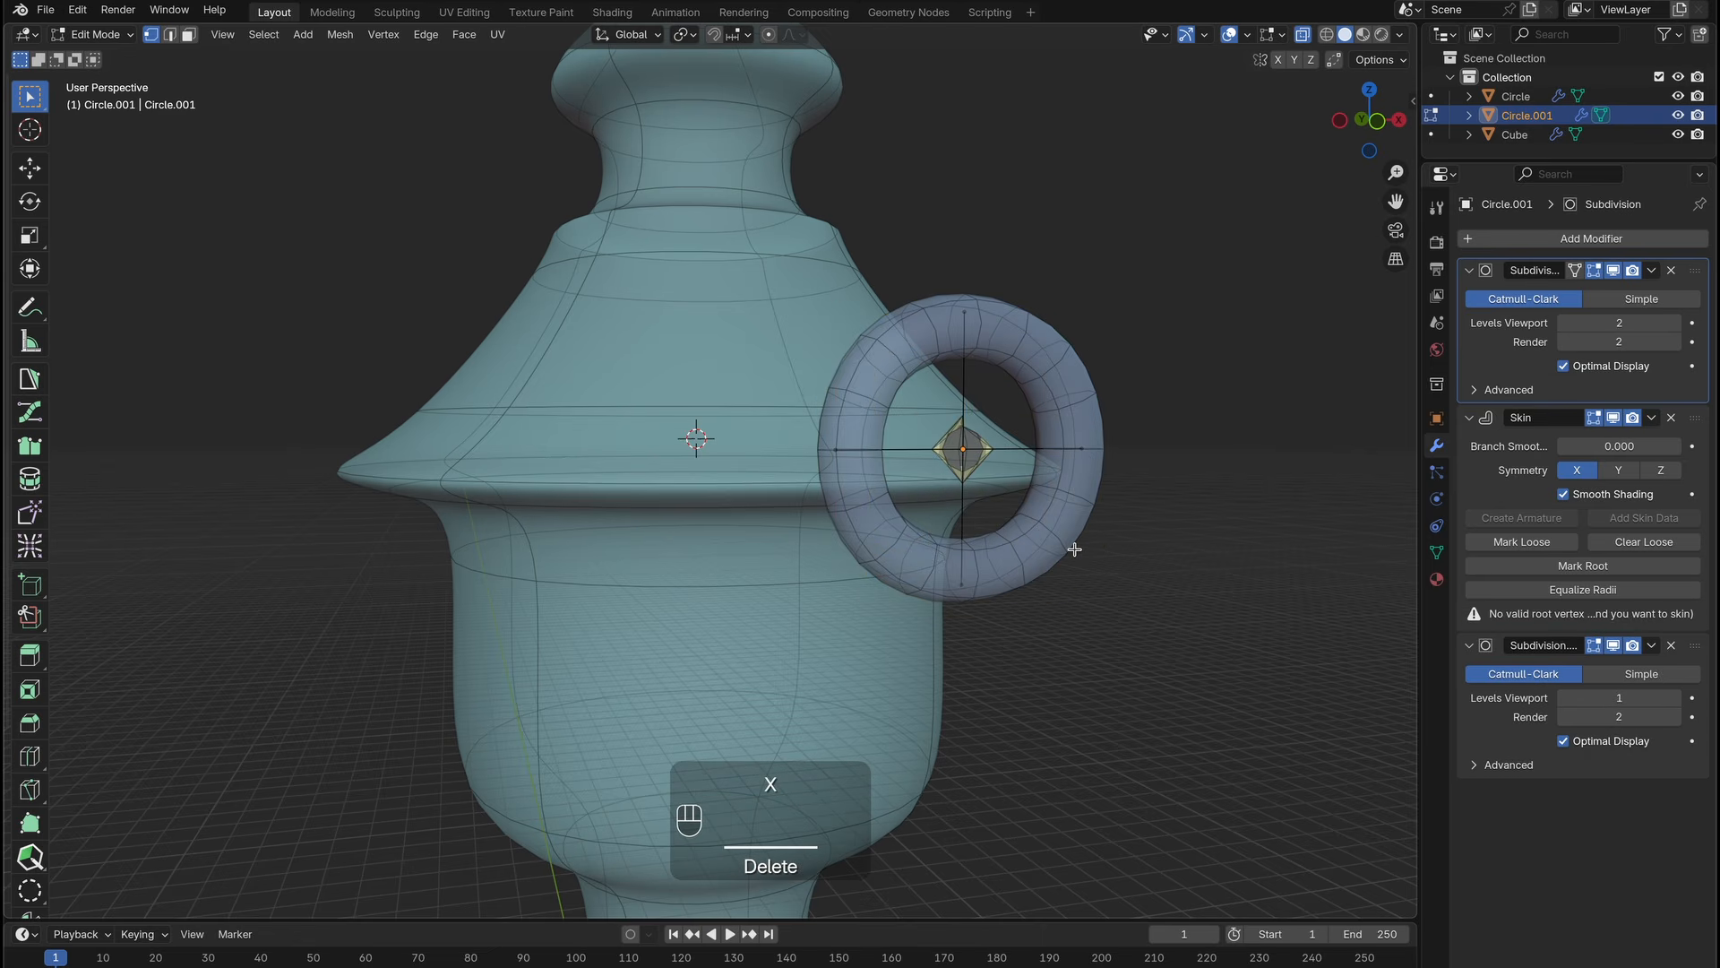
# Mark the cross's centre as skin root and slim the skin thickness of the whole cross.
pyautogui.keyDown('ctrl'); pyautogui.moveTo(1082, 444); pyautogui.dragTo(453, 431, button='middle'); pyautogui.keyUp('ctrl')
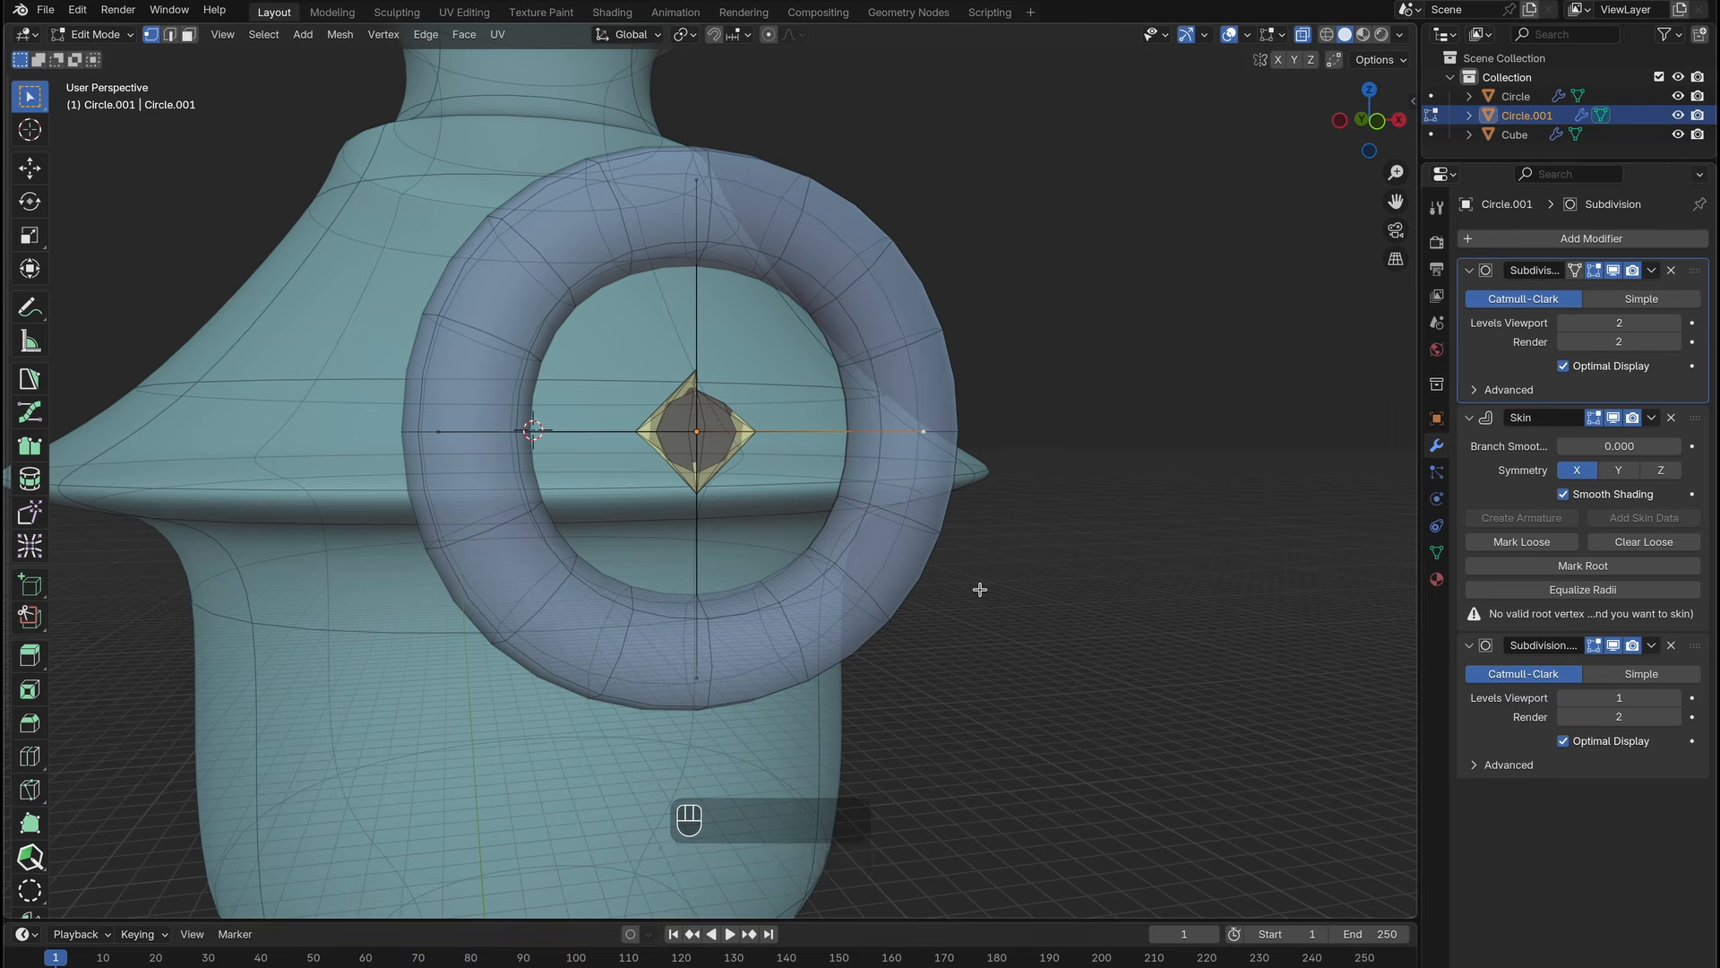
pyautogui.click(1583, 565)
pyautogui.hotkey('ctrl', 'a')
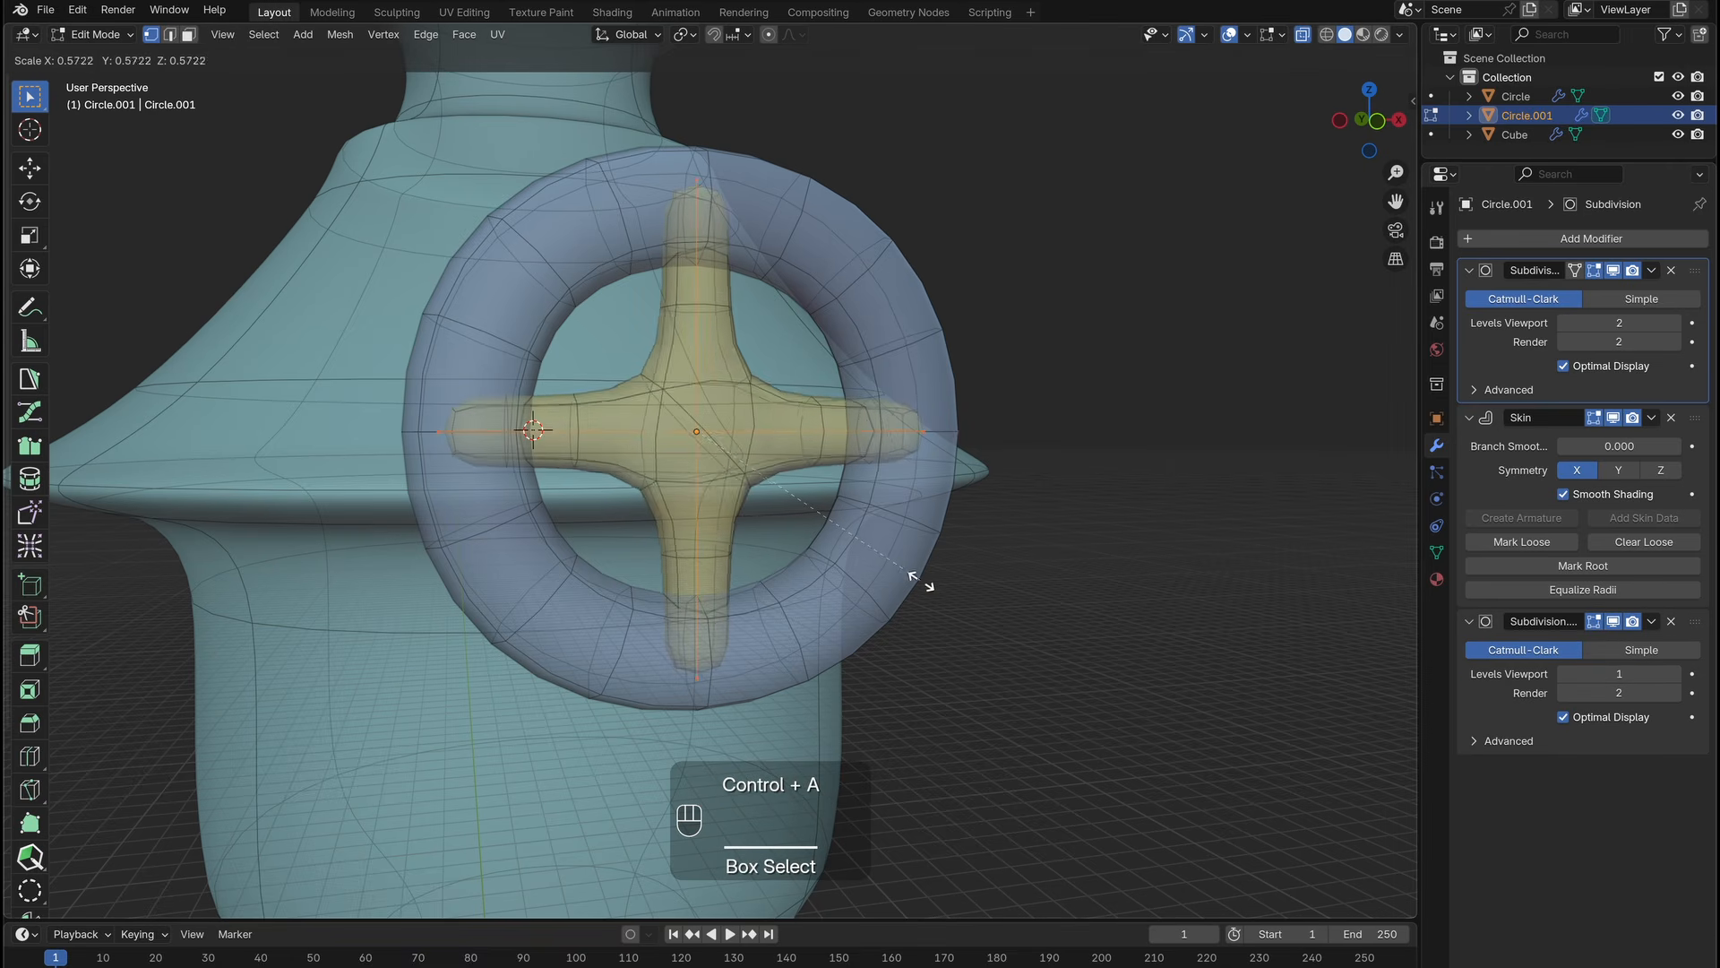
pyautogui.click(887, 568)
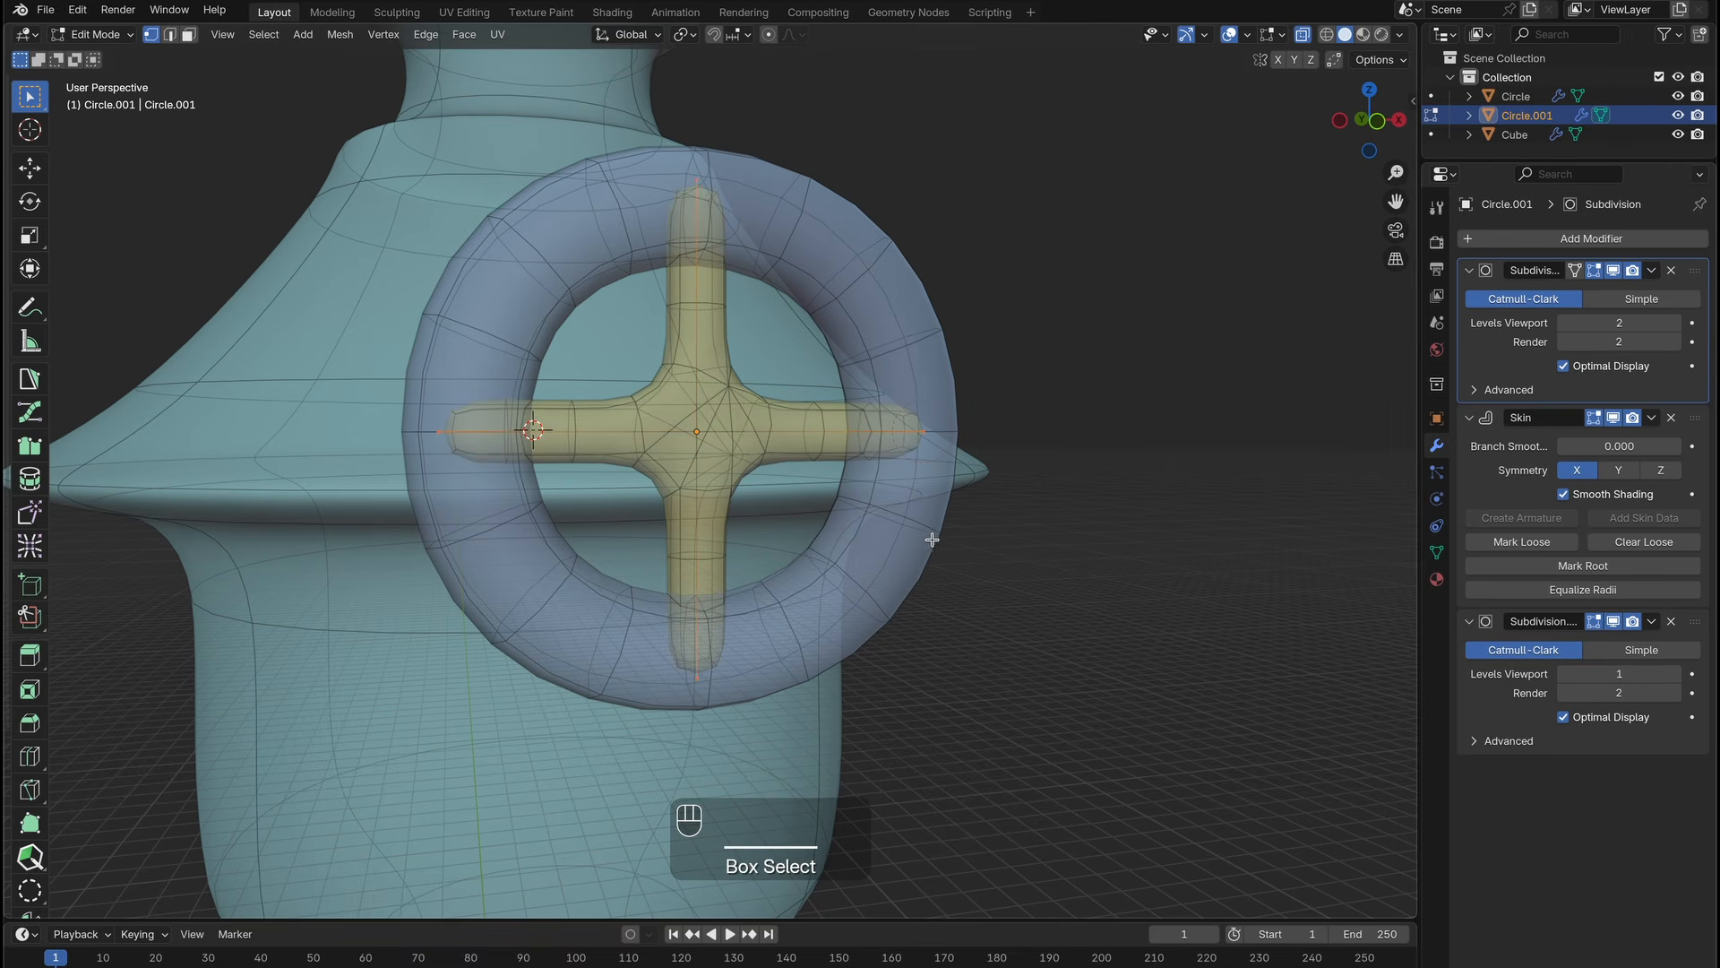
# Extrude the cross's four ends outward with a scale of about 1.32, then scale the whole cross to about 0.61.
pyautogui.press('e')
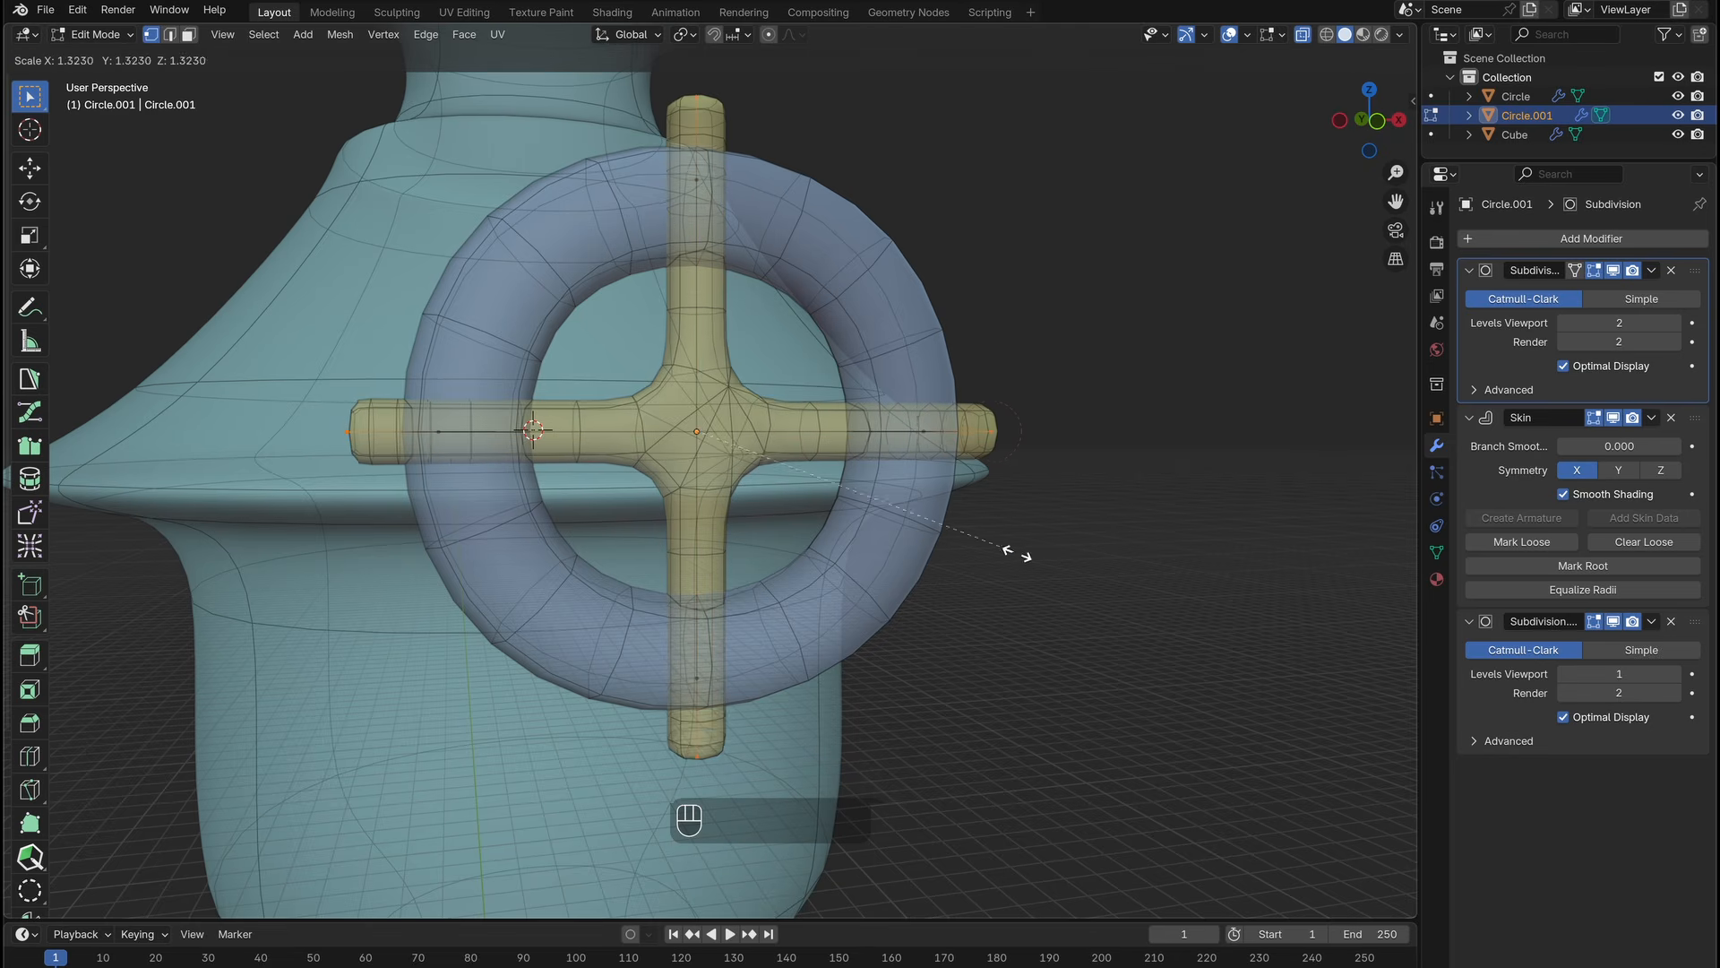
pyautogui.click(1020, 549)
pyautogui.press('a')
pyautogui.press('s')
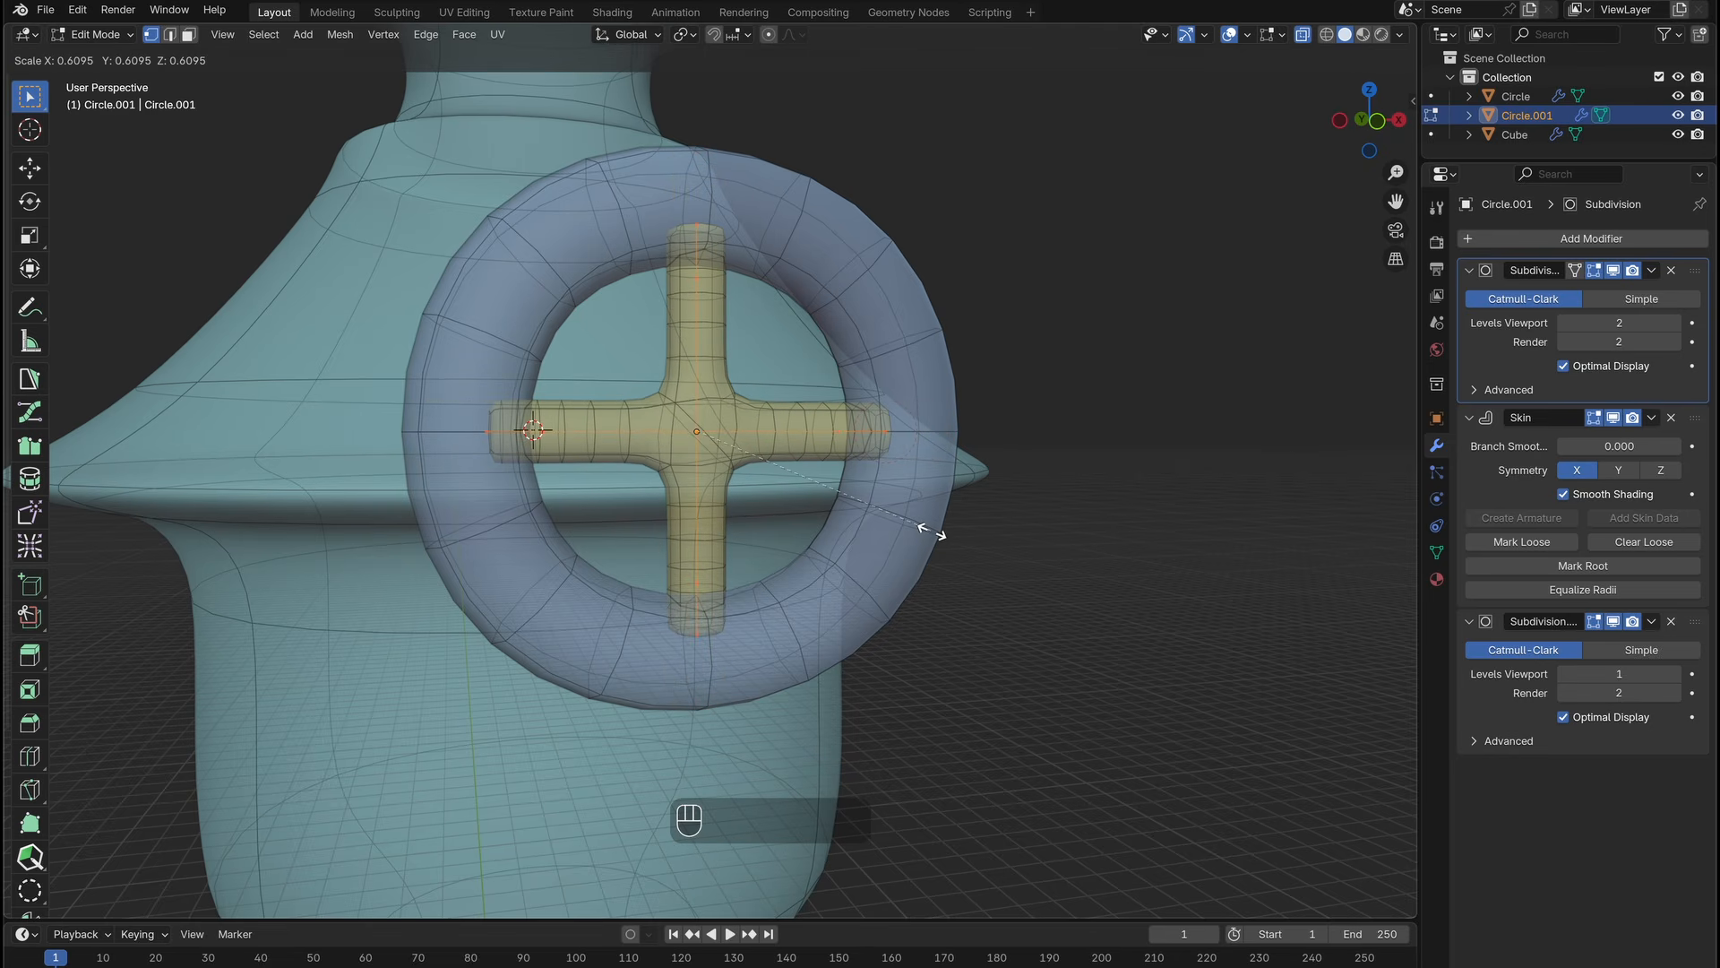
pyautogui.click(932, 530)
# Flare the cross's four outer ends by scaling their skin thickness to about 2.42.
pyautogui.keyDown('shift'); pyautogui.click(625, 189); pyautogui.keyUp('shift')
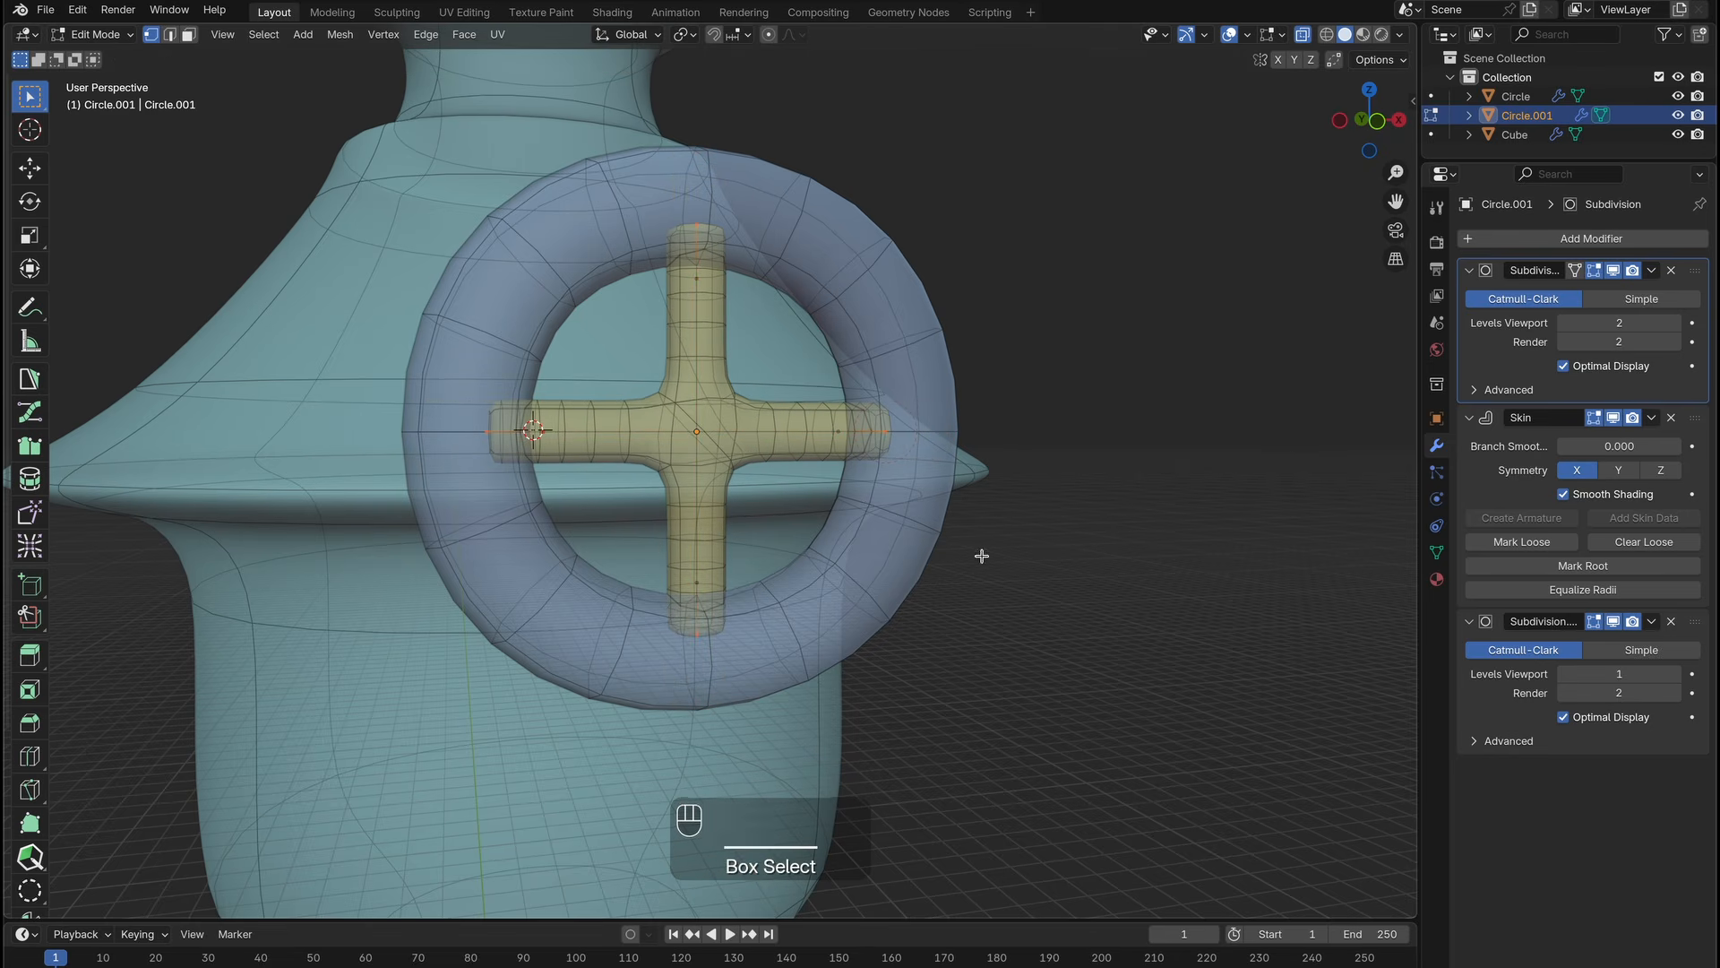
pyautogui.hotkey('ctrl', 'a')
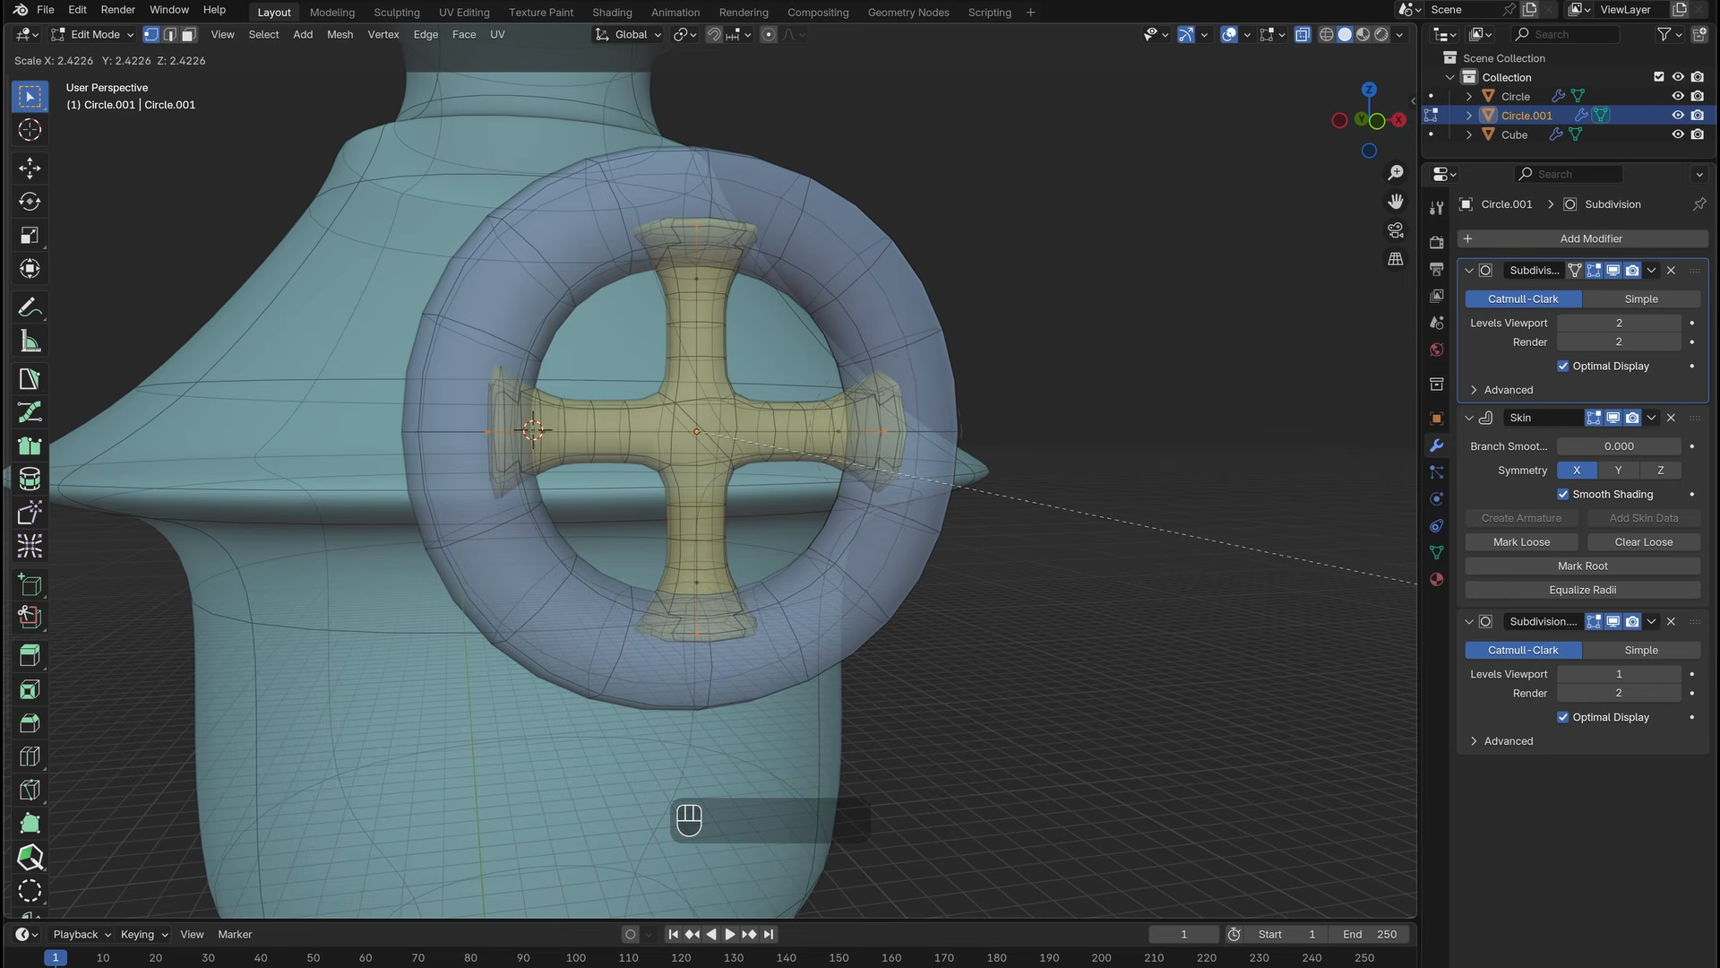
pyautogui.click(1079, 453)
pyautogui.hotkey('alt', 'a')
pyautogui.keyDown('ctrl'); pyautogui.click(1064, 452); pyautogui.keyUp('ctrl')
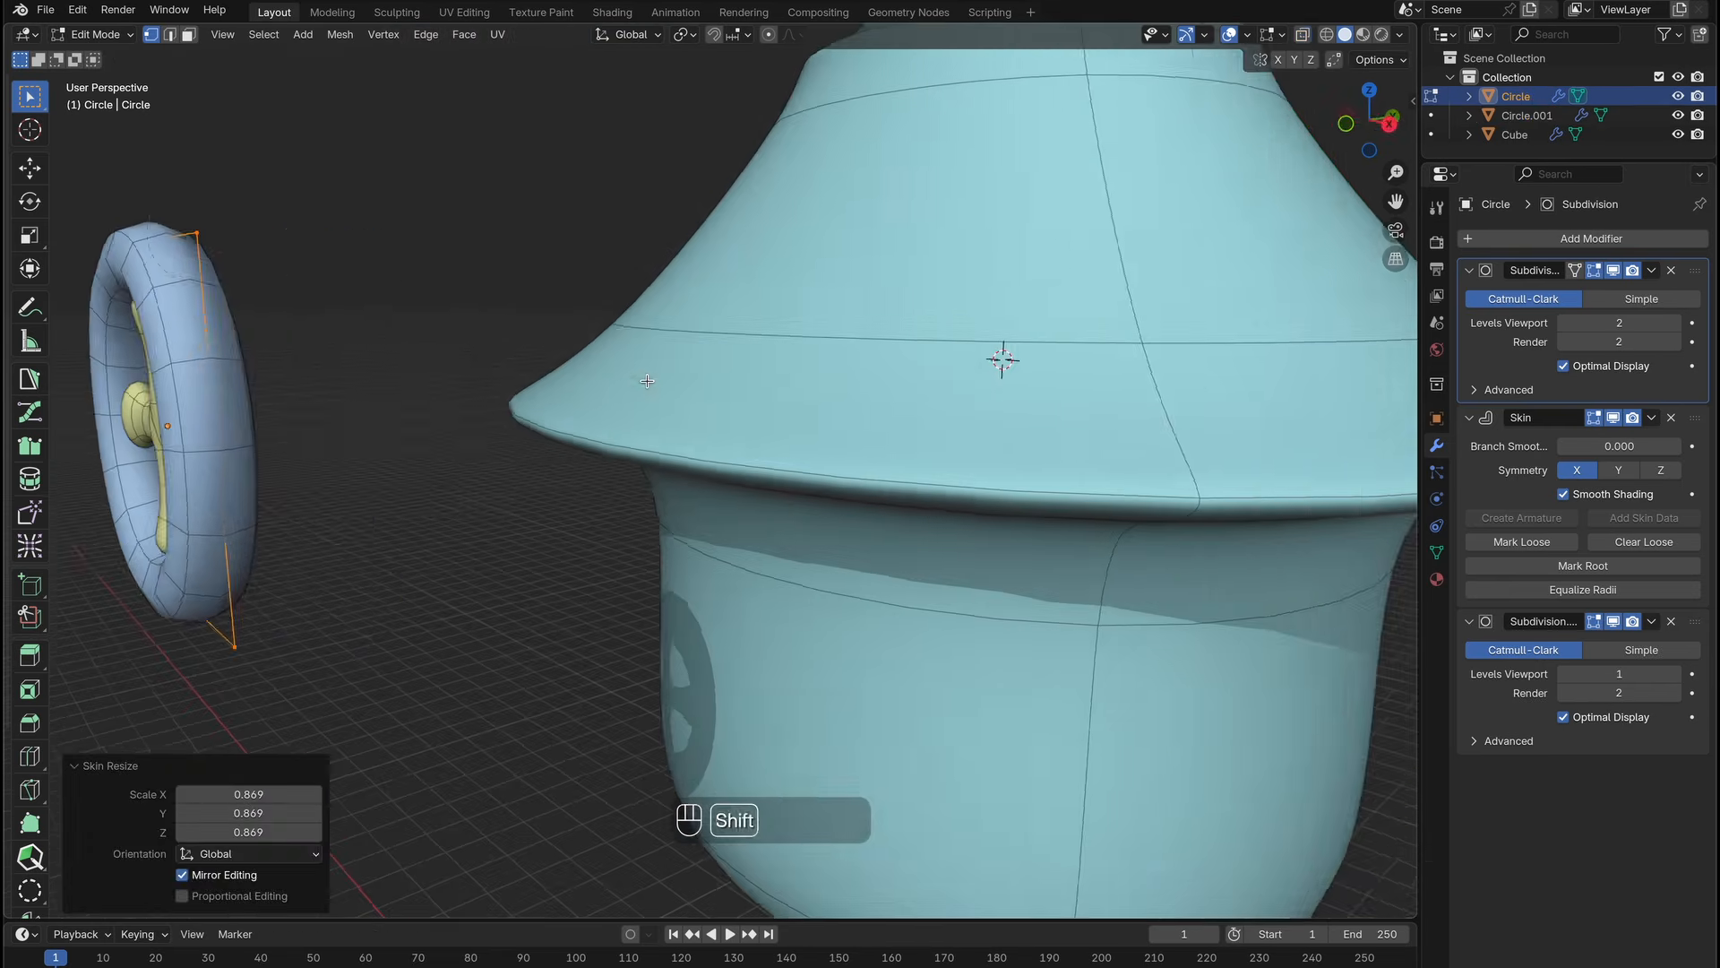
# Duplicate the outer window ring along Y towards the tower.
pyautogui.press('Tab')
pyautogui.hotkey('shift', 'd')
pyautogui.press('y')
pyautogui.click(759, 325)
# Stretch the duplicated ring's skin thickness along its depth to form a deep barrel-shaped window frame.
pyautogui.press('Tab')
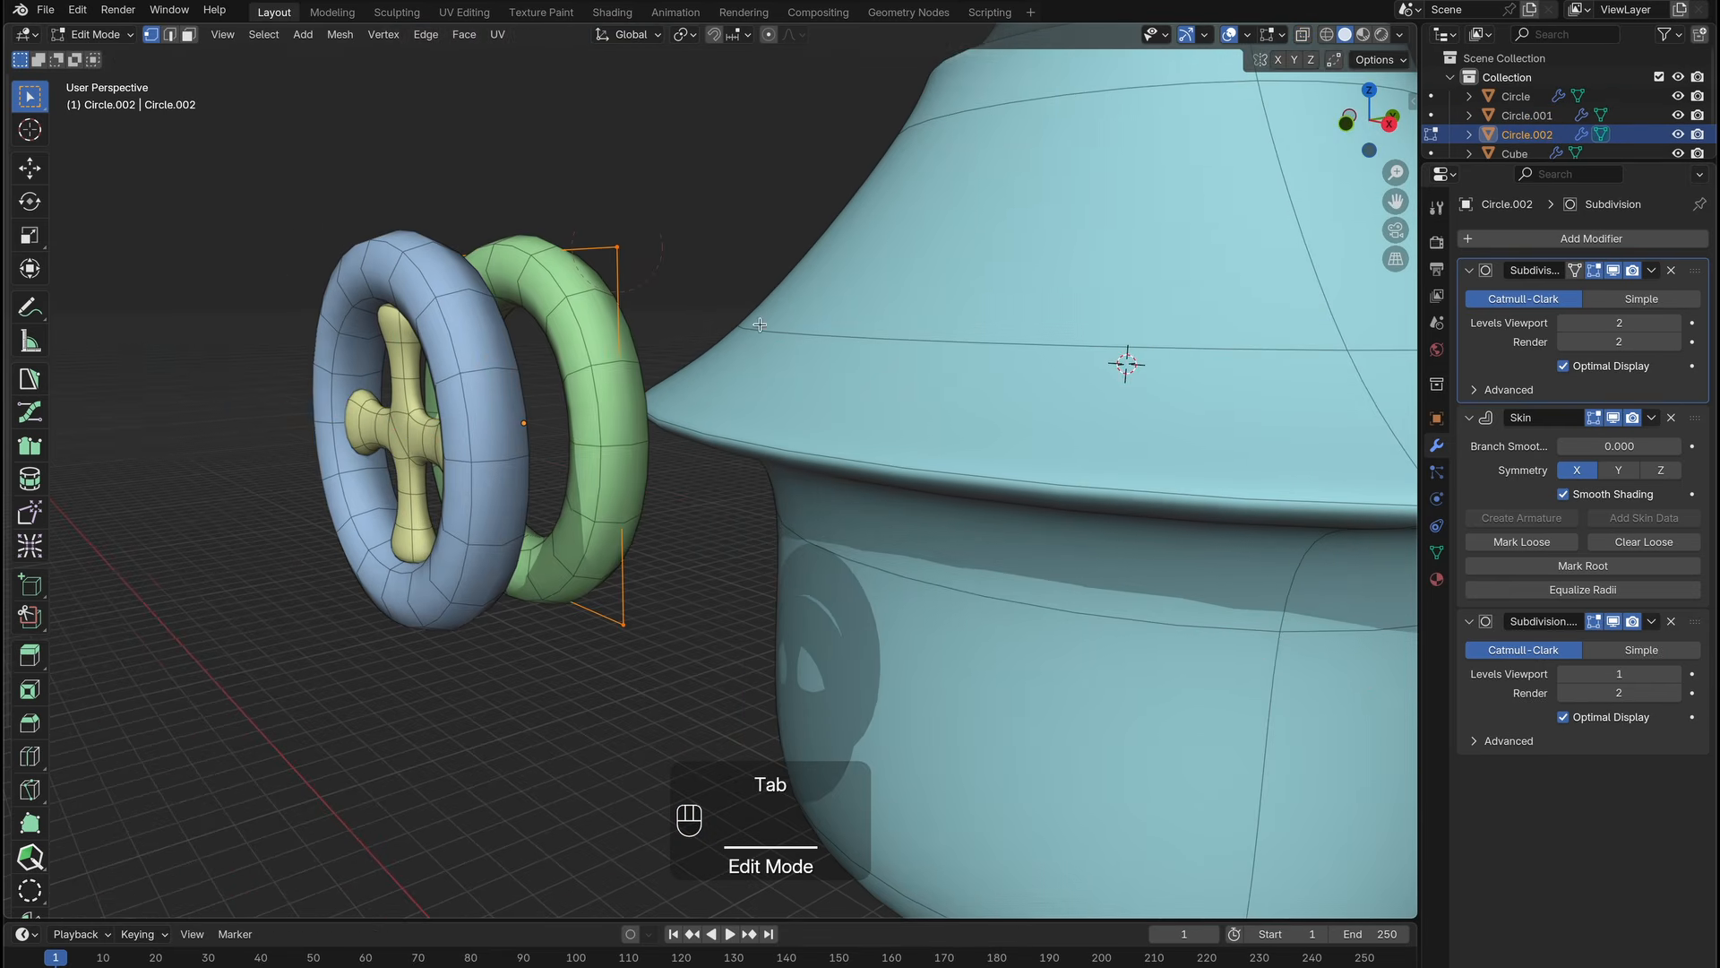
pyautogui.hotkey('ctrl', 'a')
pyautogui.press('x')
pyautogui.press('y')
pyautogui.click(1251, 319)
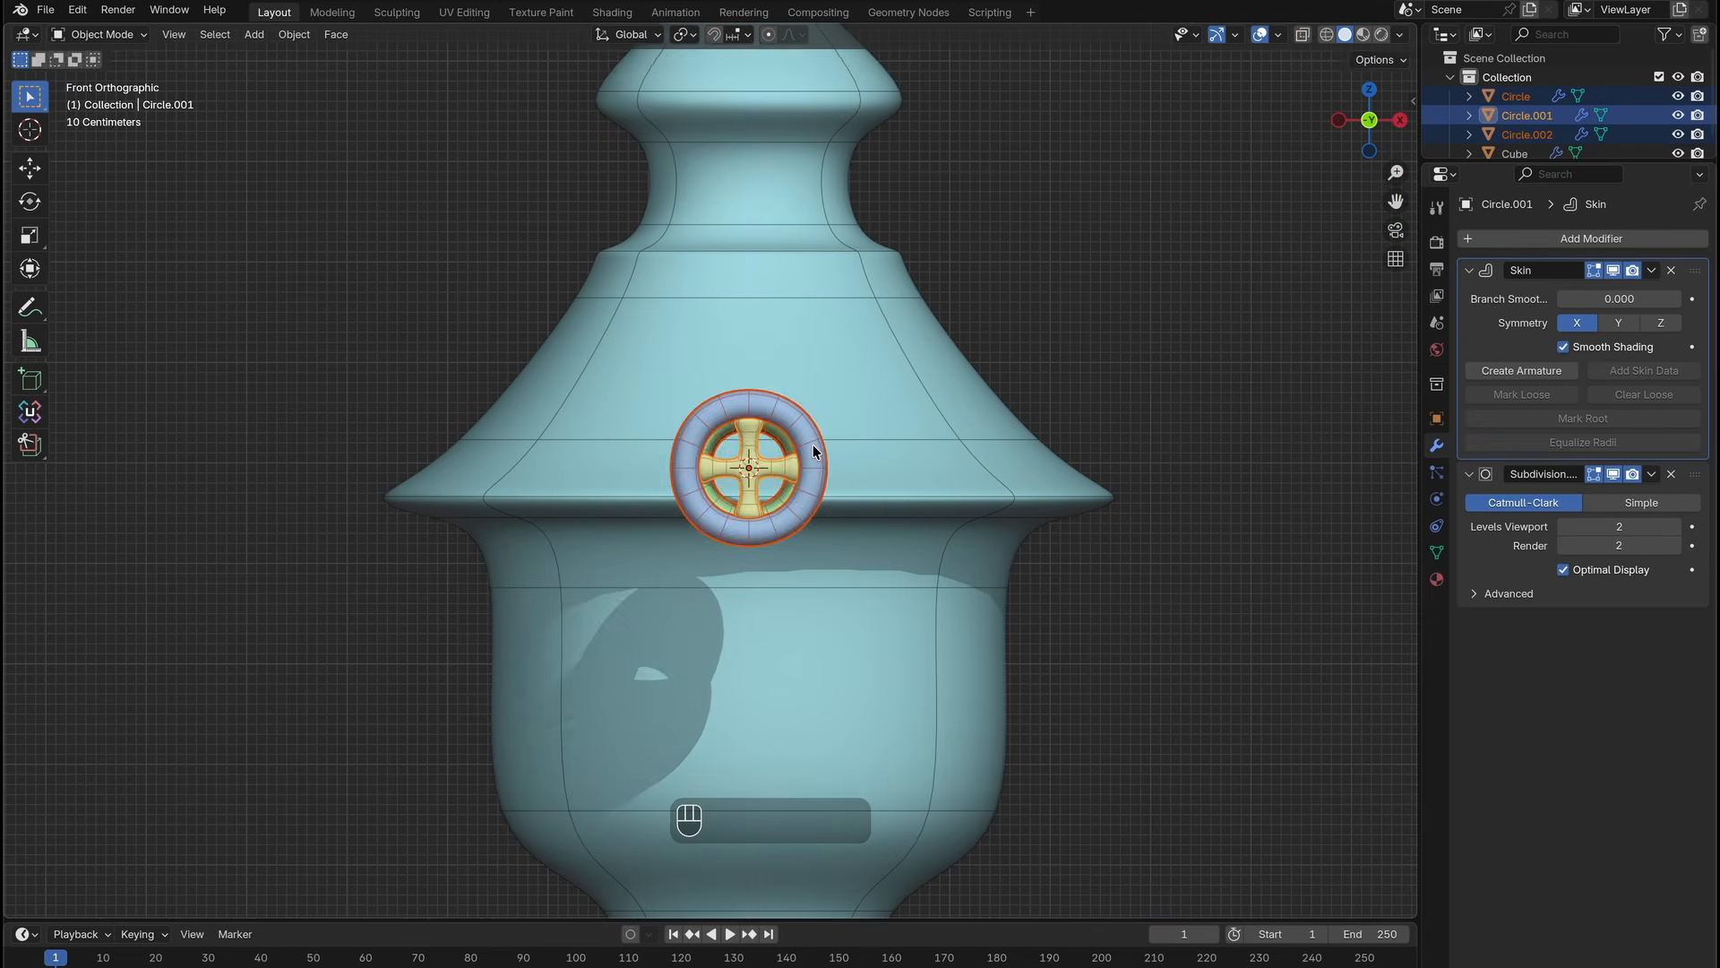
# Raise the three window parts about 0.99 m, scale them to about 1.42, and raise them another 0.24 m.
pyautogui.press('g')
pyautogui.press('z')
pyautogui.click(808, 343)
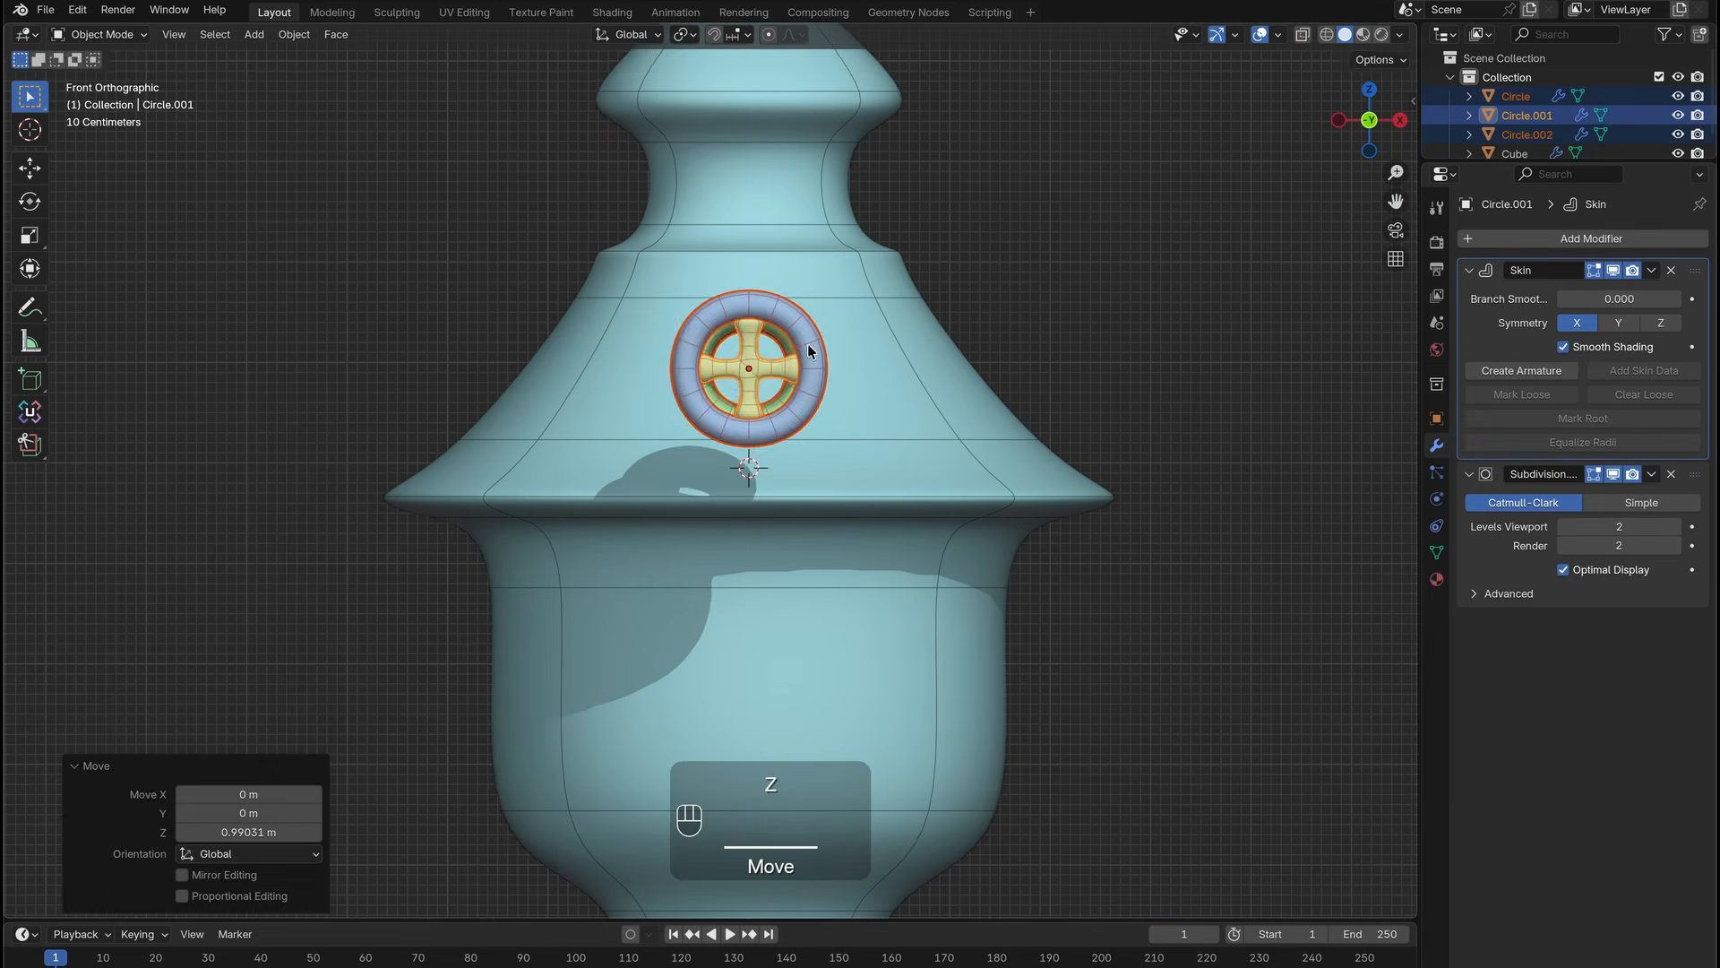
pyautogui.press('s')
pyautogui.press('z')
pyautogui.click(808, 343)
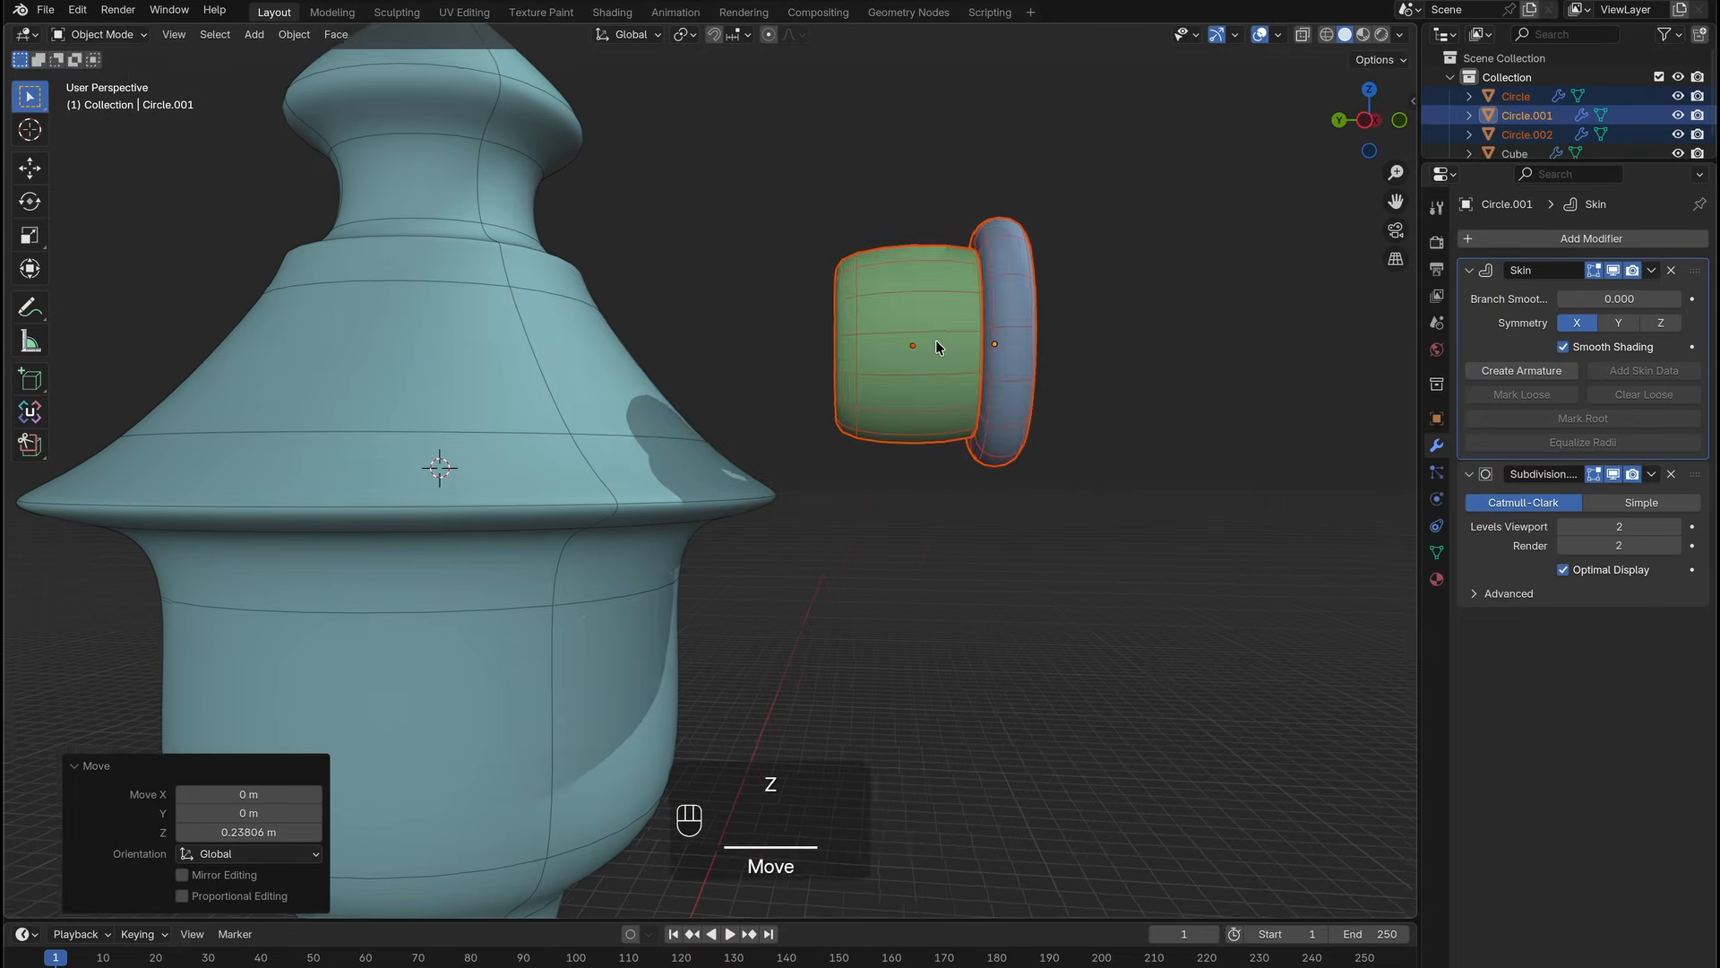
# Move the window assembly about 2.53 m along Y into the tower's sloped roof.
pyautogui.press('g')
pyautogui.press('y')
pyautogui.click(711, 336)
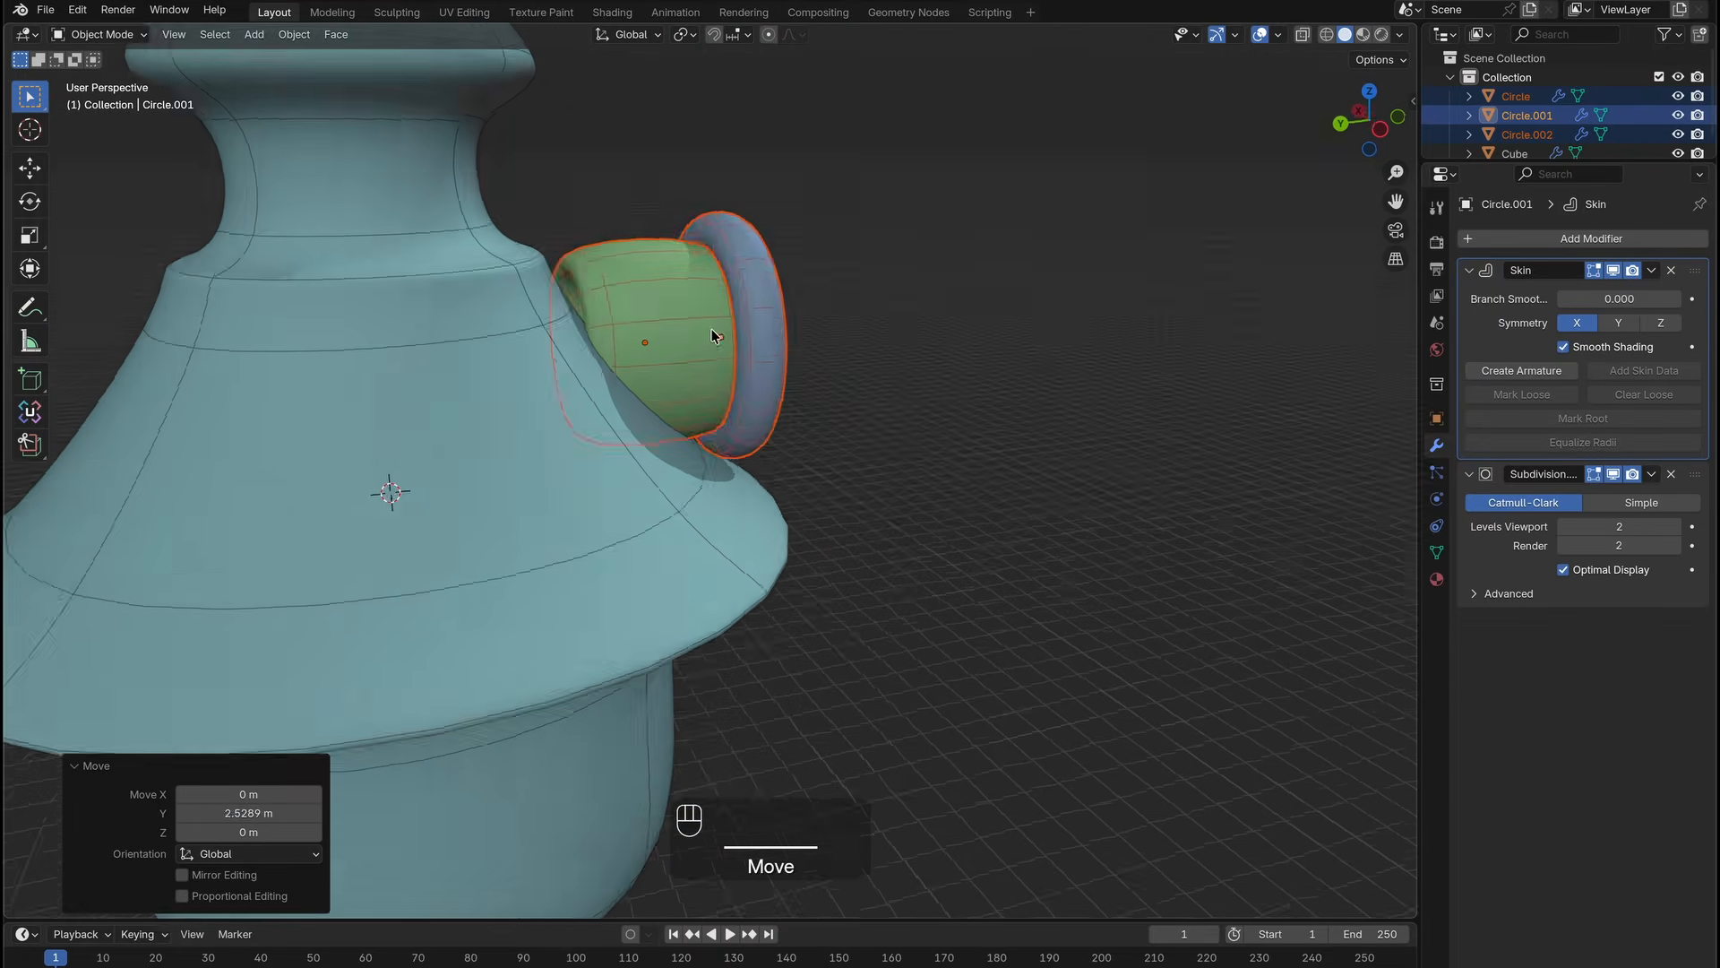
# Adjust the barrel-shaped frame's depth by scaling its skin thickness along one axis.
pyautogui.click(660, 311)
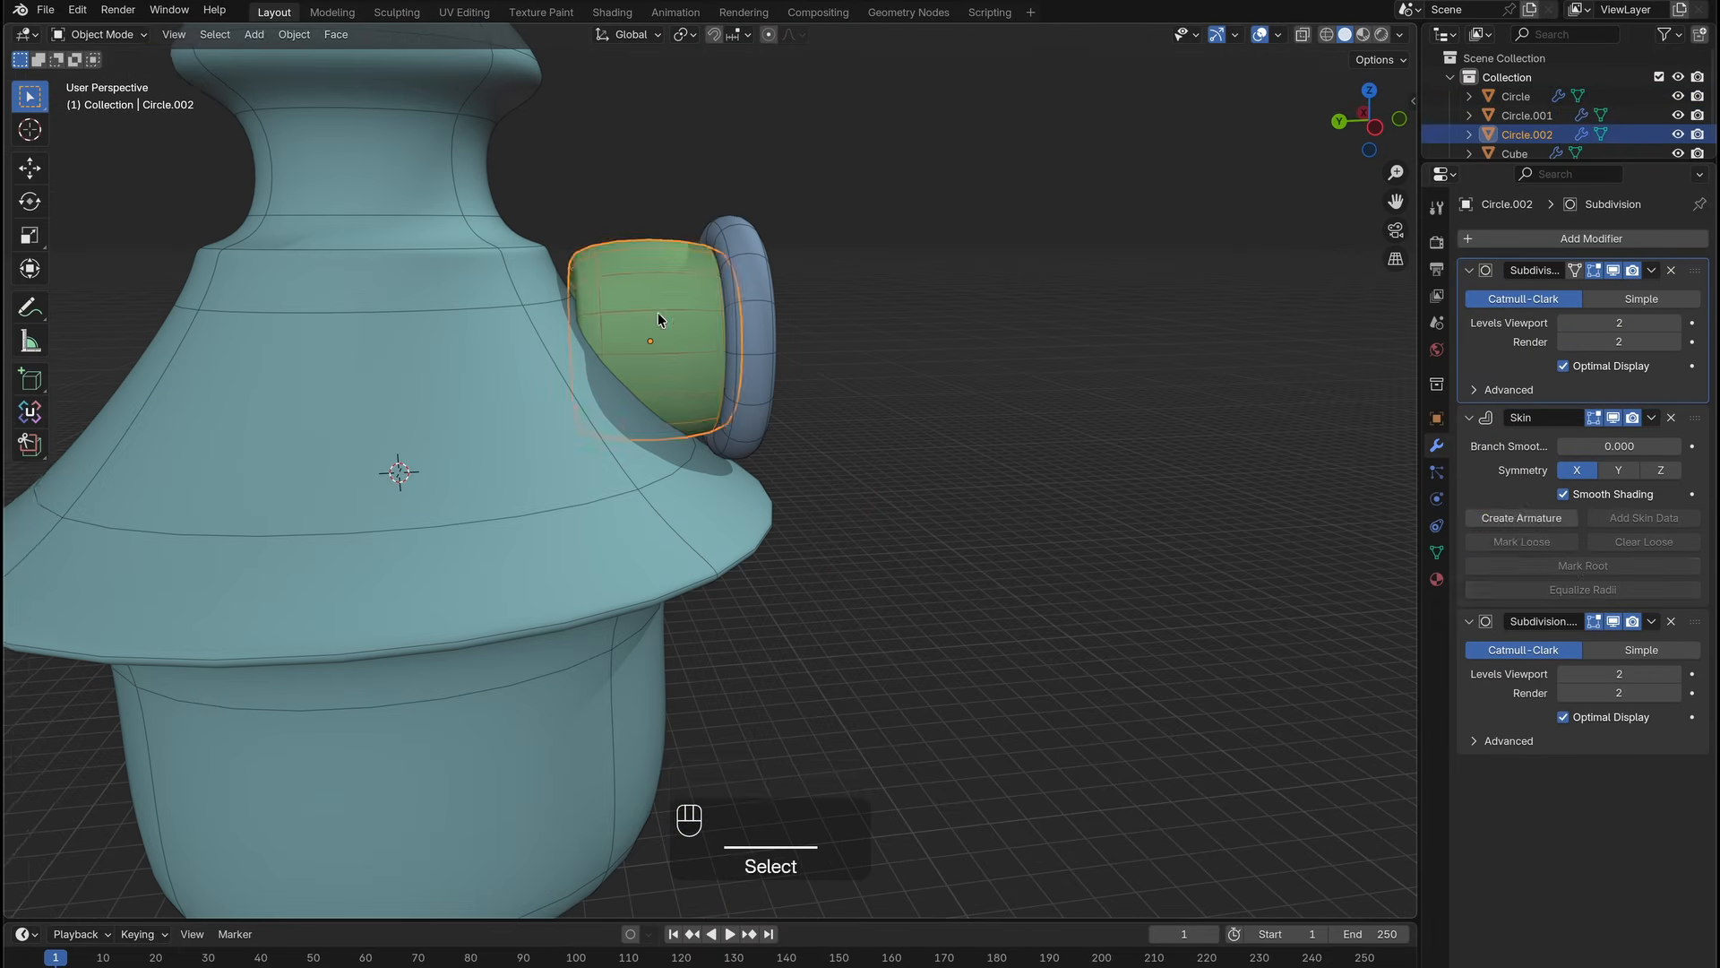
pyautogui.press('Tab')
pyautogui.hotkey('ctrl', 'a')
pyautogui.press('y')
pyautogui.click(766, 320)
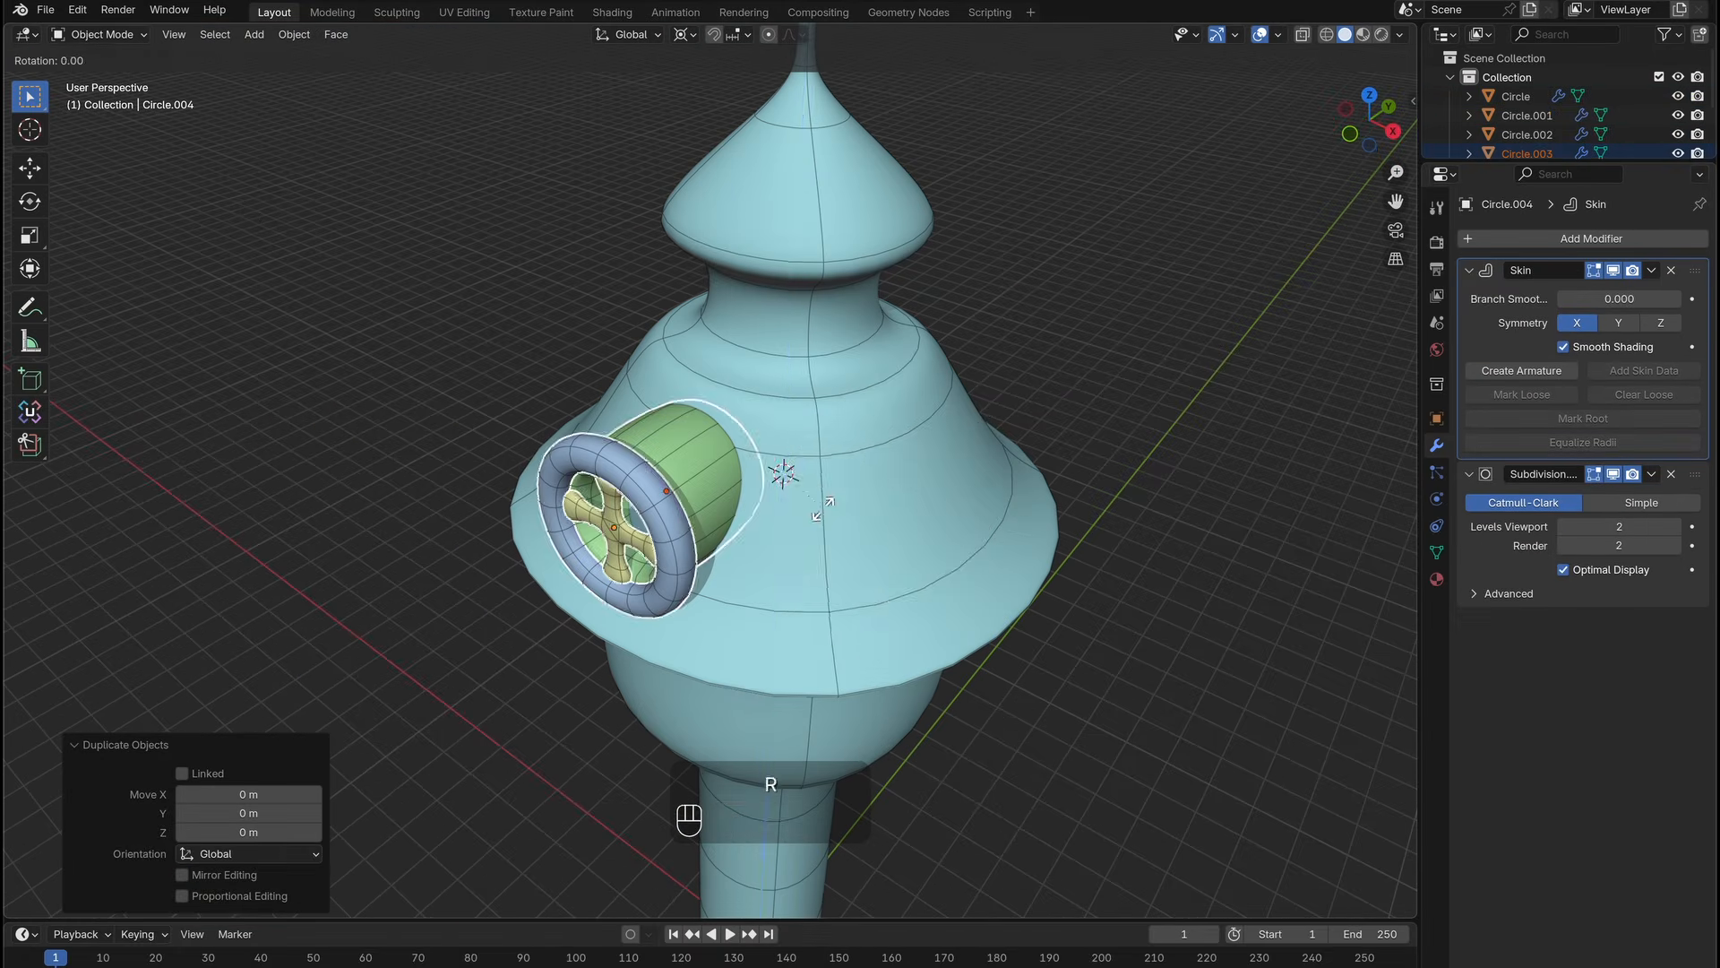
# Duplicate the window assembly and rotate the copy 90° about Z around the tower's axis.
pyautogui.hotkey('shift', 'd')
pyautogui.press('r')
pyautogui.press('z')
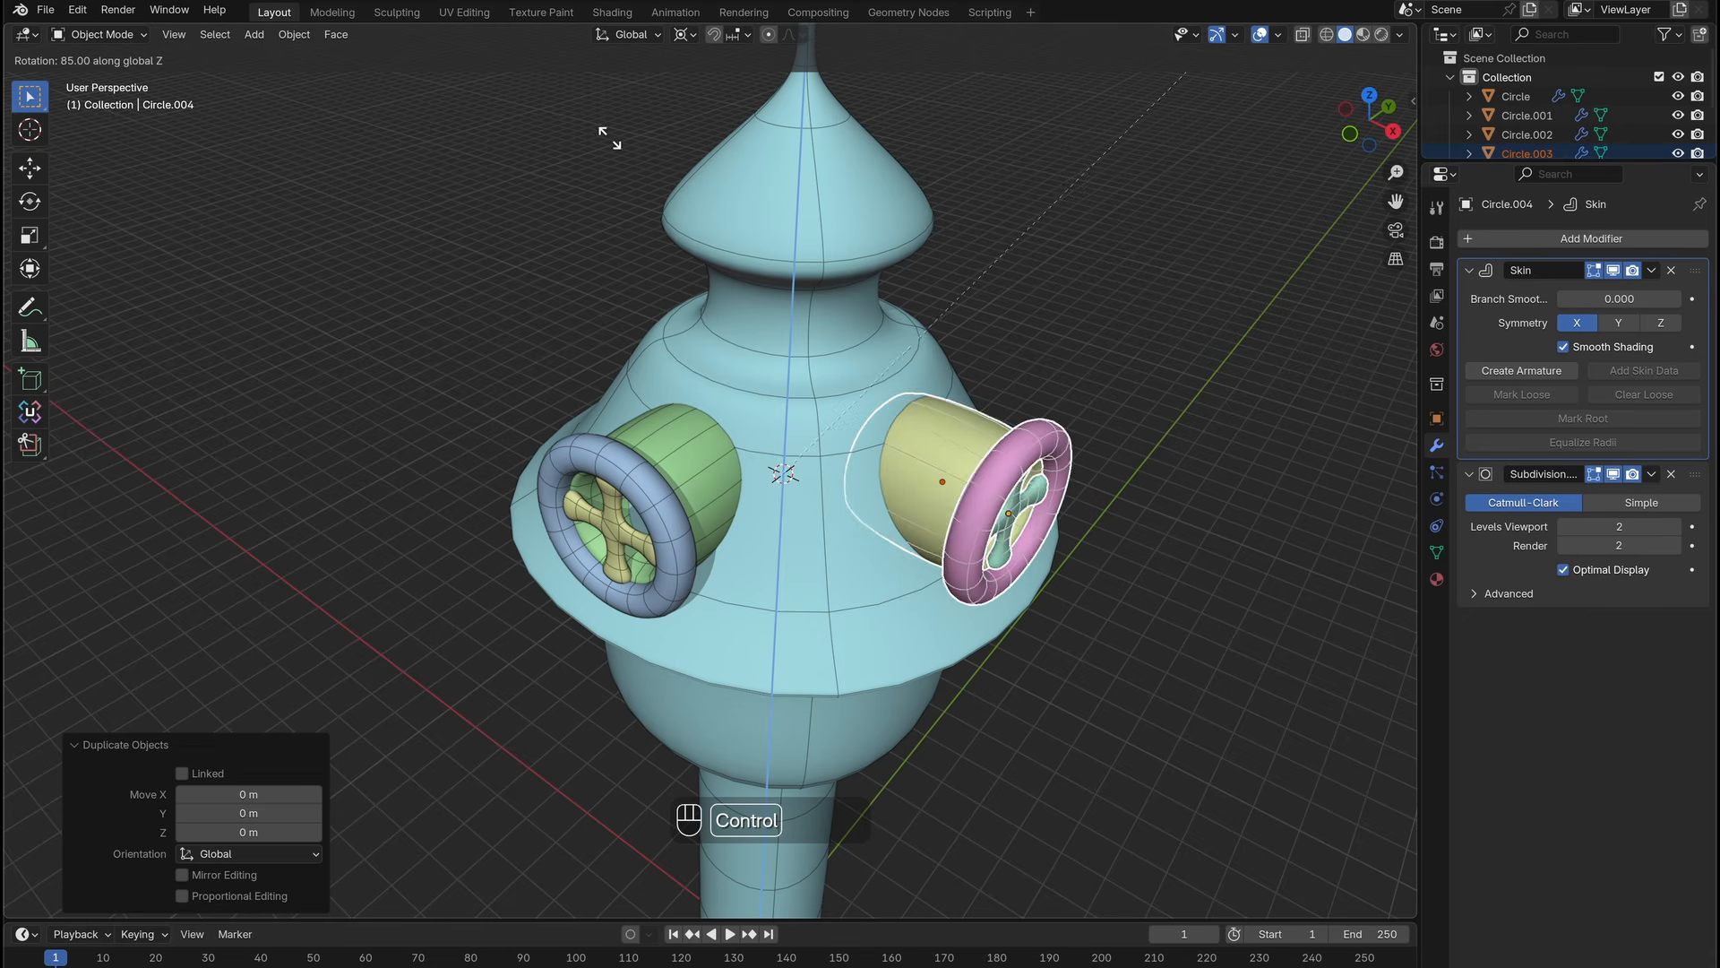
pyautogui.click(609, 137)
pyautogui.write('90')
pyautogui.press('Return')
# Add two more window copies around the roof, each rotated a further 90° about Z.
pyautogui.moveTo(845, 653); pyautogui.dragTo(879, 727, button='middle')
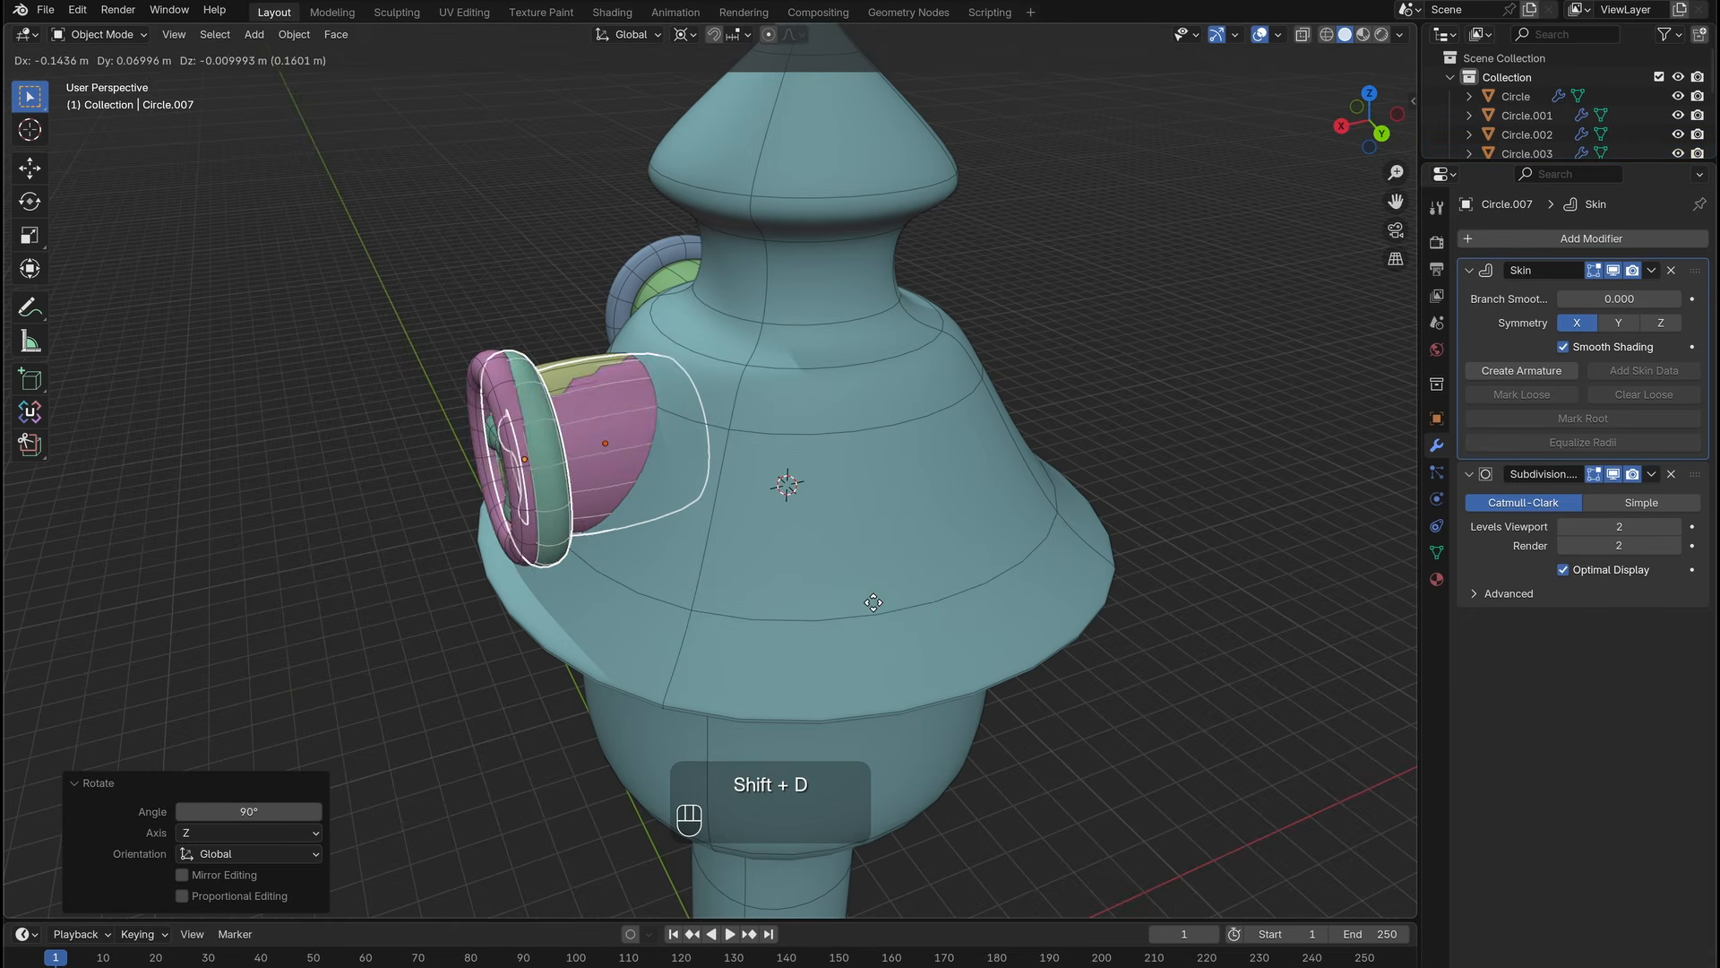
pyautogui.write('r')
pyautogui.write('90')
pyautogui.press('Return')
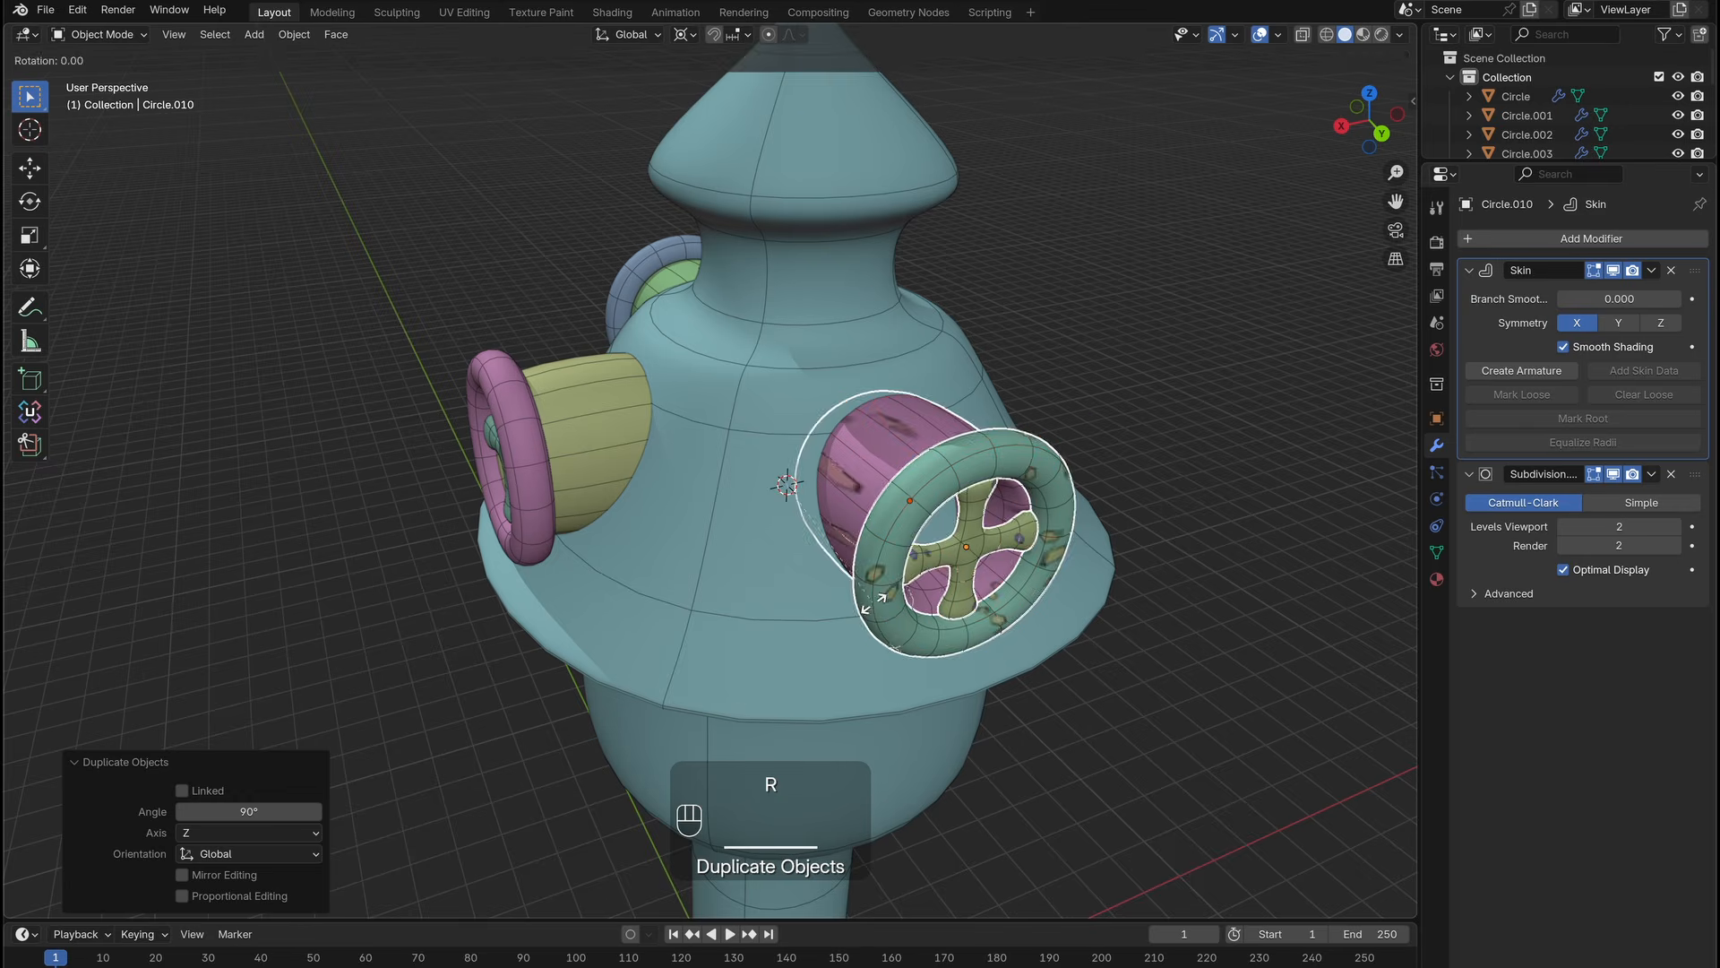
pyautogui.write('z90')
pyautogui.press('Return')
pyautogui.click(787, 613)
pyautogui.moveTo(873, 600); pyautogui.dragTo(788, 615, button='middle')
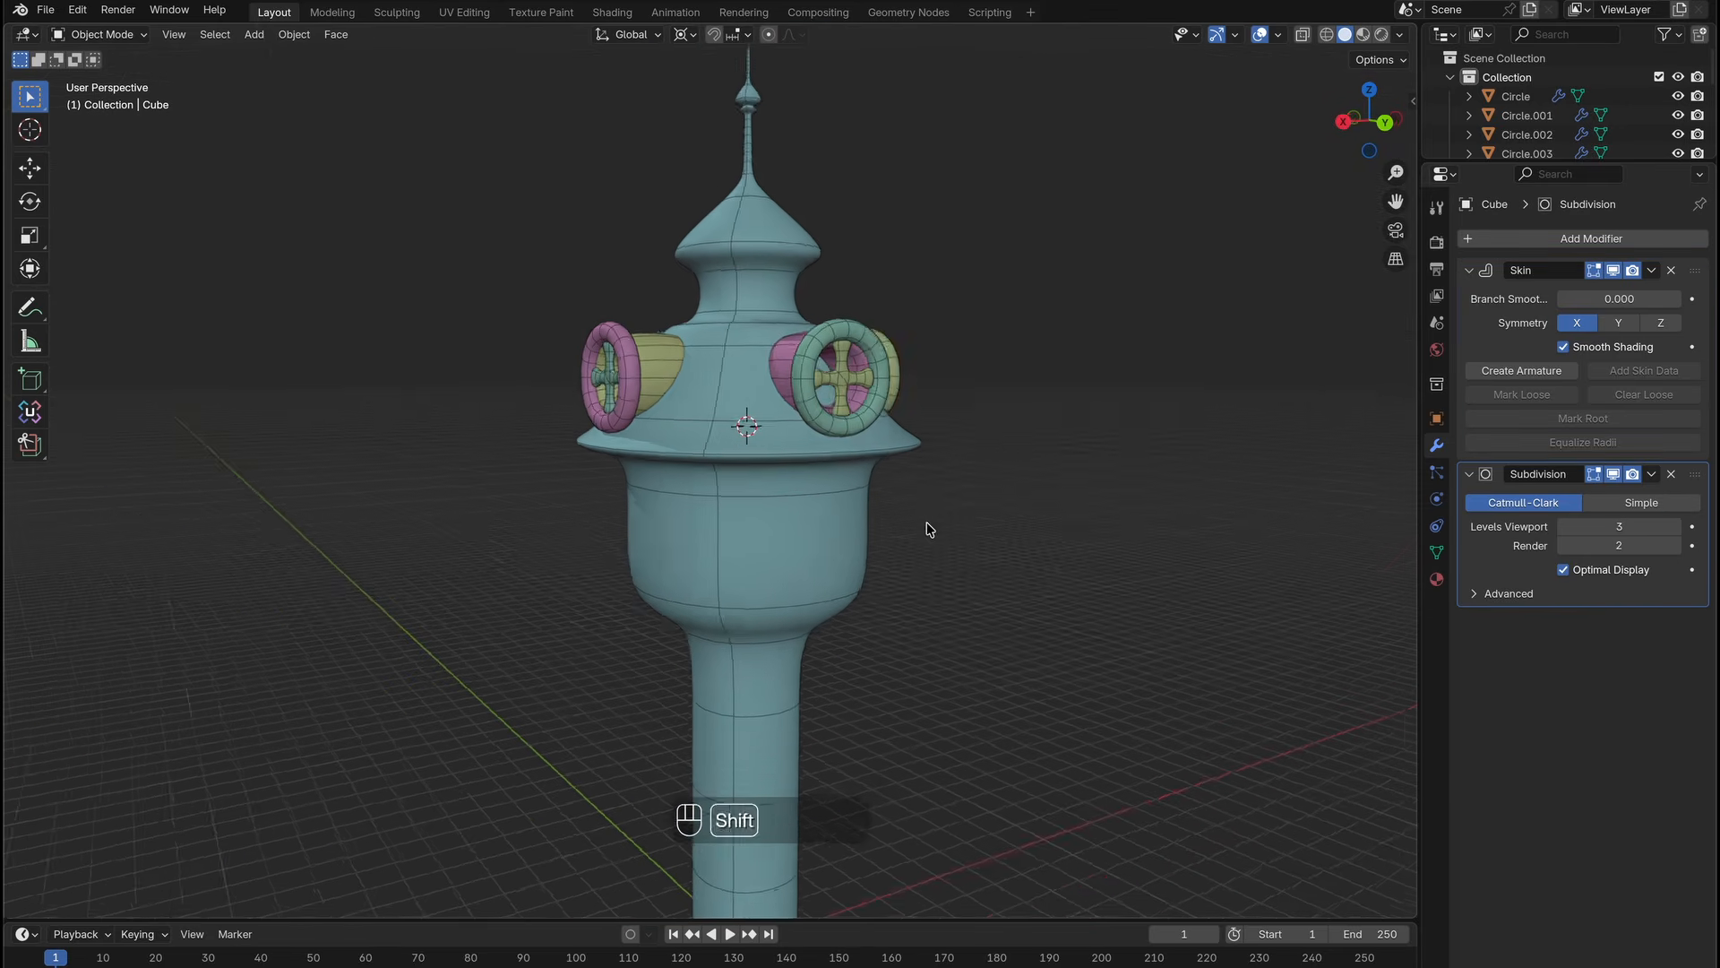
# Duplicate one window's outer ring and move the copy about 6.95 m down along Z.
pyautogui.moveTo(928, 527); pyautogui.dragTo(924, 527, button='middle')
pyautogui.keyDown('ctrl'); pyautogui.moveTo(924, 526); pyautogui.dragTo(922, 525, button='middle'); pyautogui.keyUp('ctrl')
pyautogui.keyDown('shift'); pyautogui.click(930, 394); pyautogui.keyUp('shift')
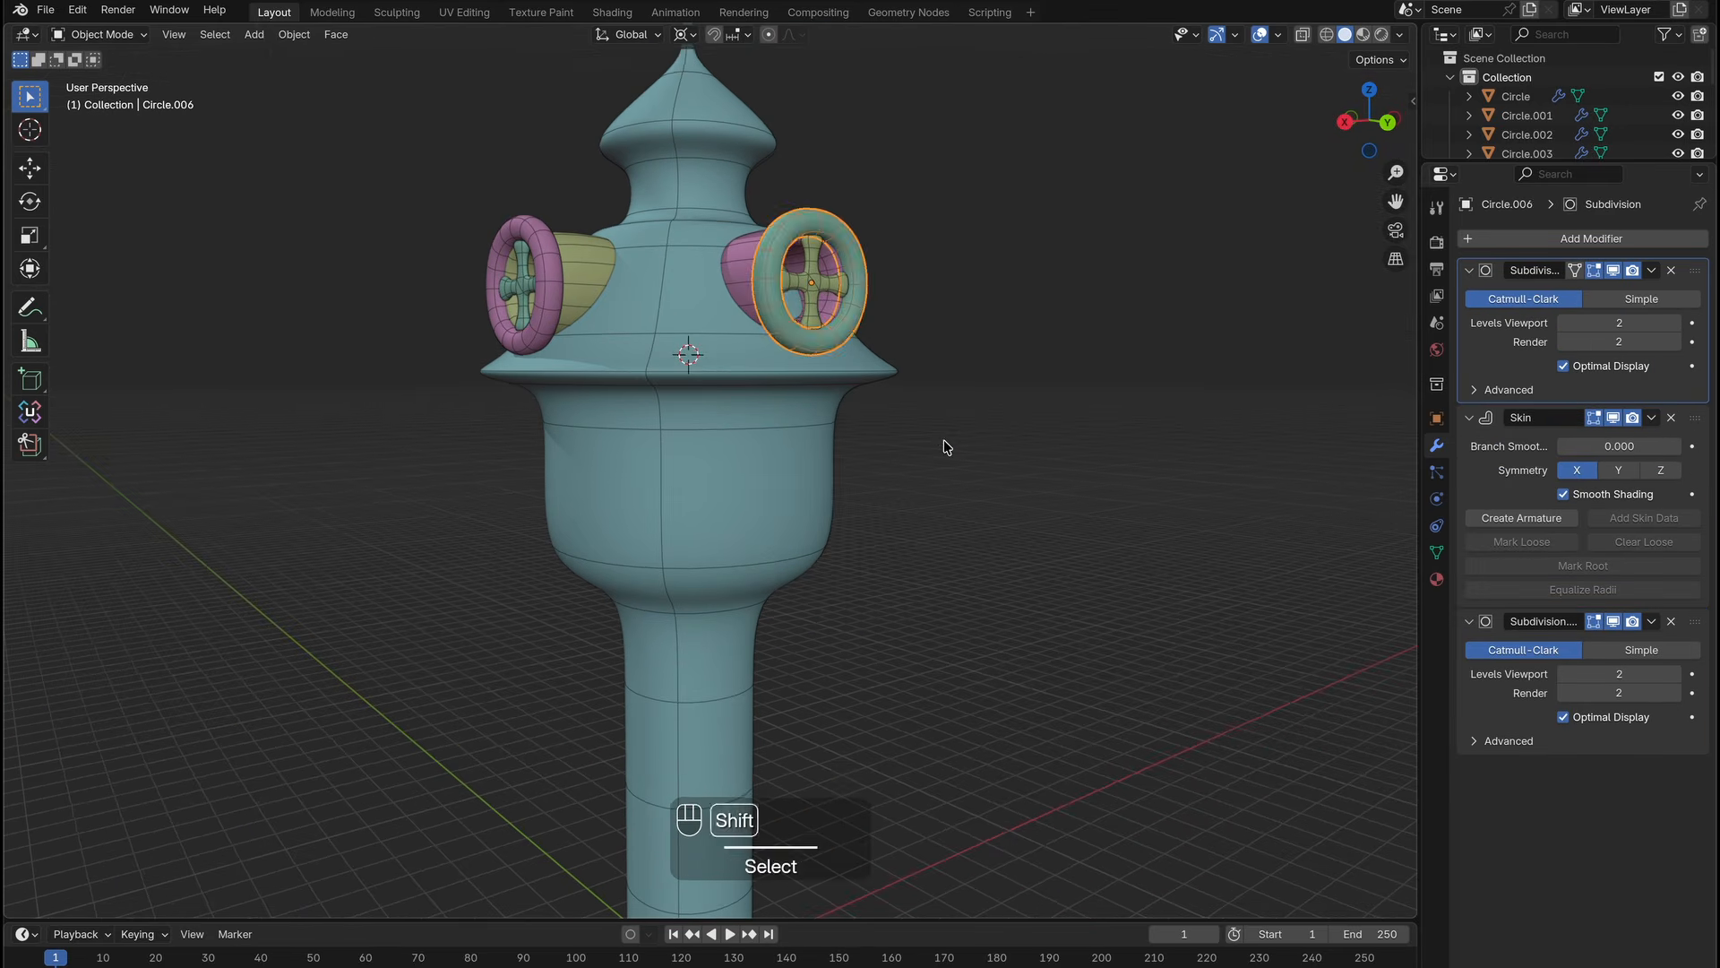
pyautogui.hotkey('shift', 'd')
pyautogui.press('z')
pyautogui.click(973, 706)
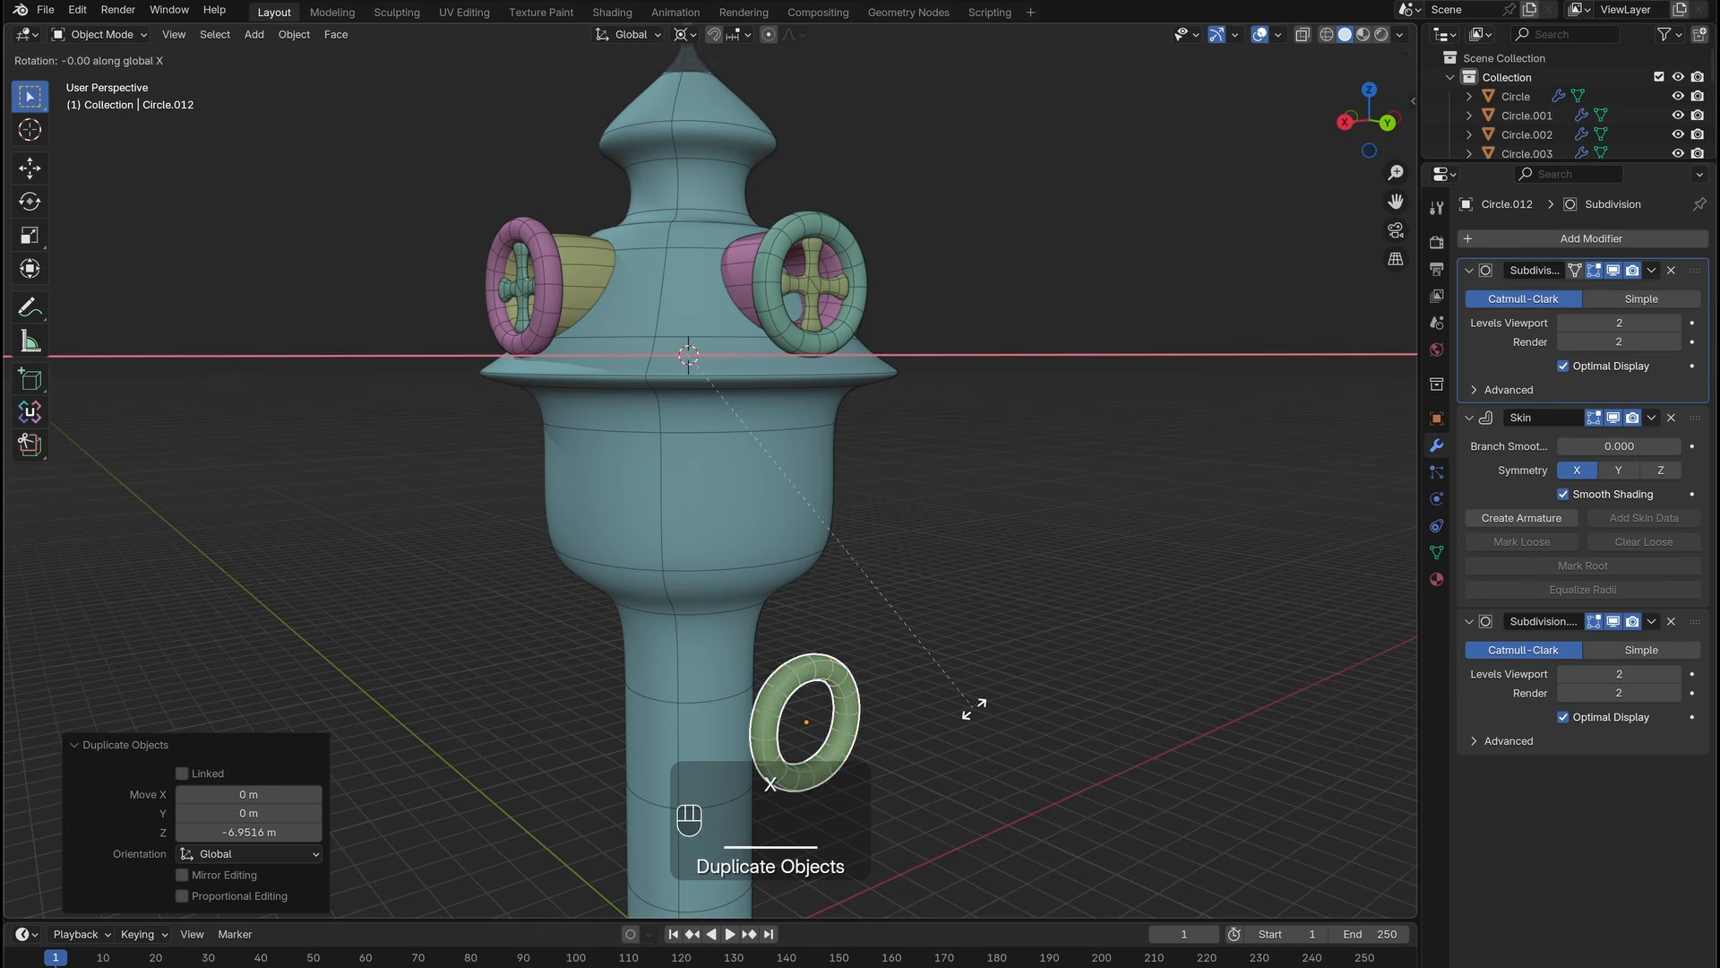
# Change the transform pivot point to the object's own centre and rotate the lowered ring 90° about X.
pyautogui.press('Escape')
pyautogui.click(688, 32)
pyautogui.write('0')
pyautogui.press('Return')
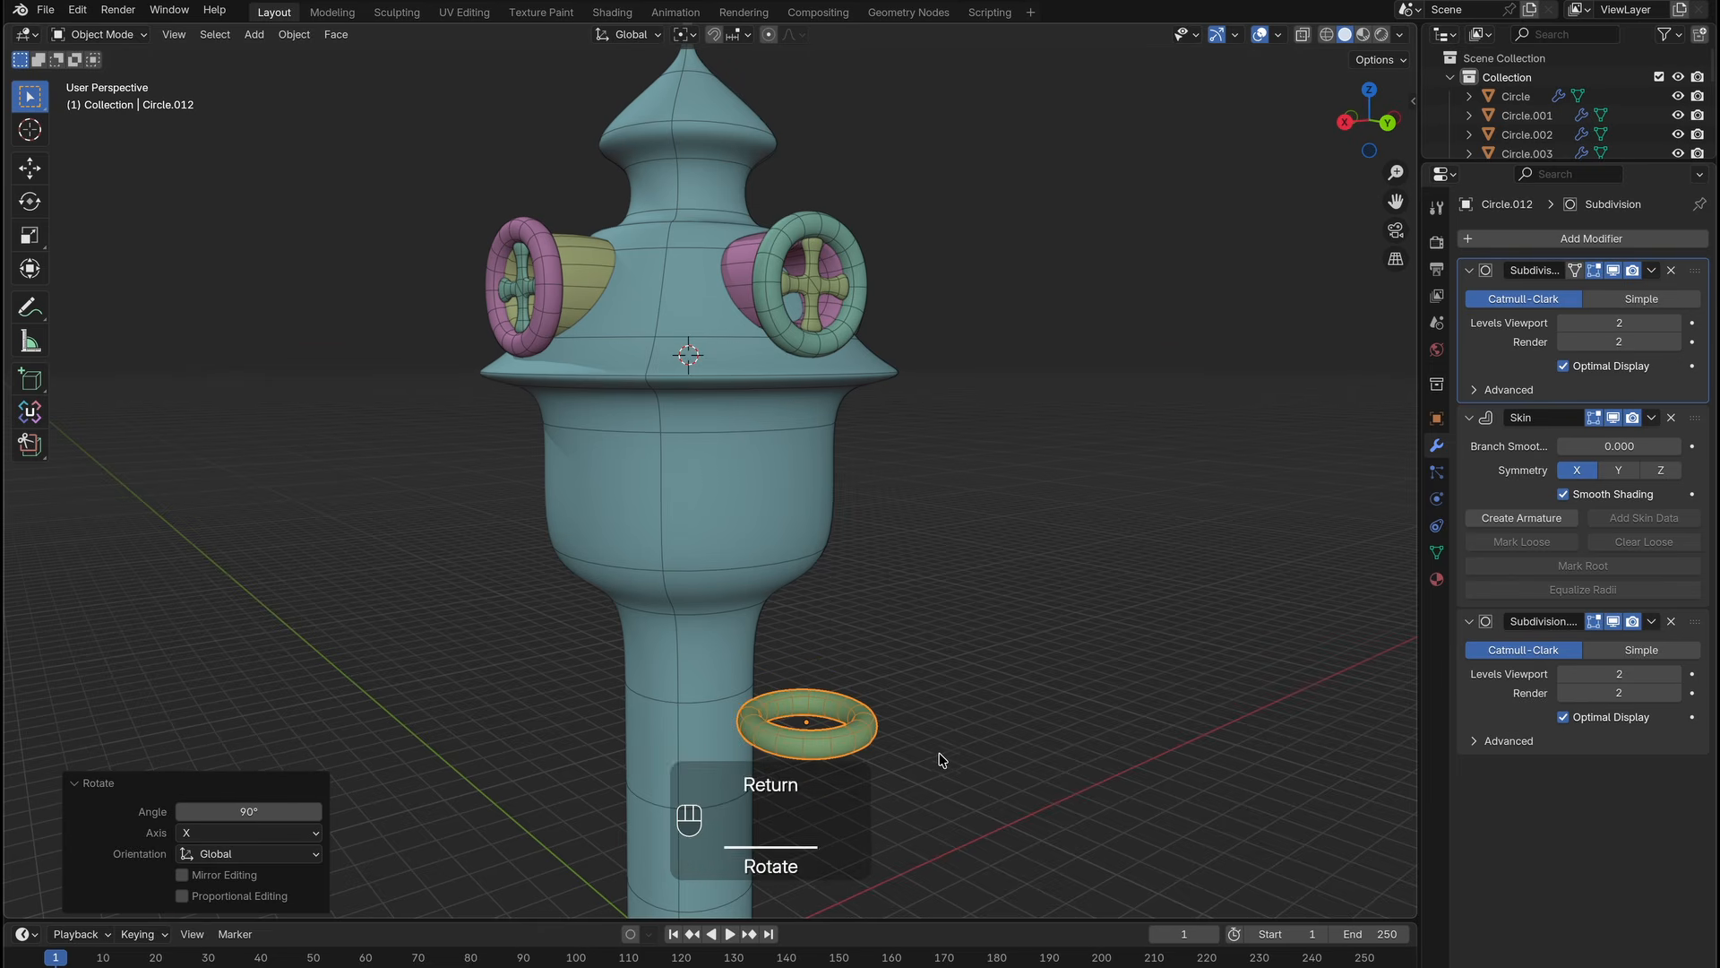
# Enlarge the flat ring's outline in Edit Mode to about 6 m across.
pyautogui.press('Tab')
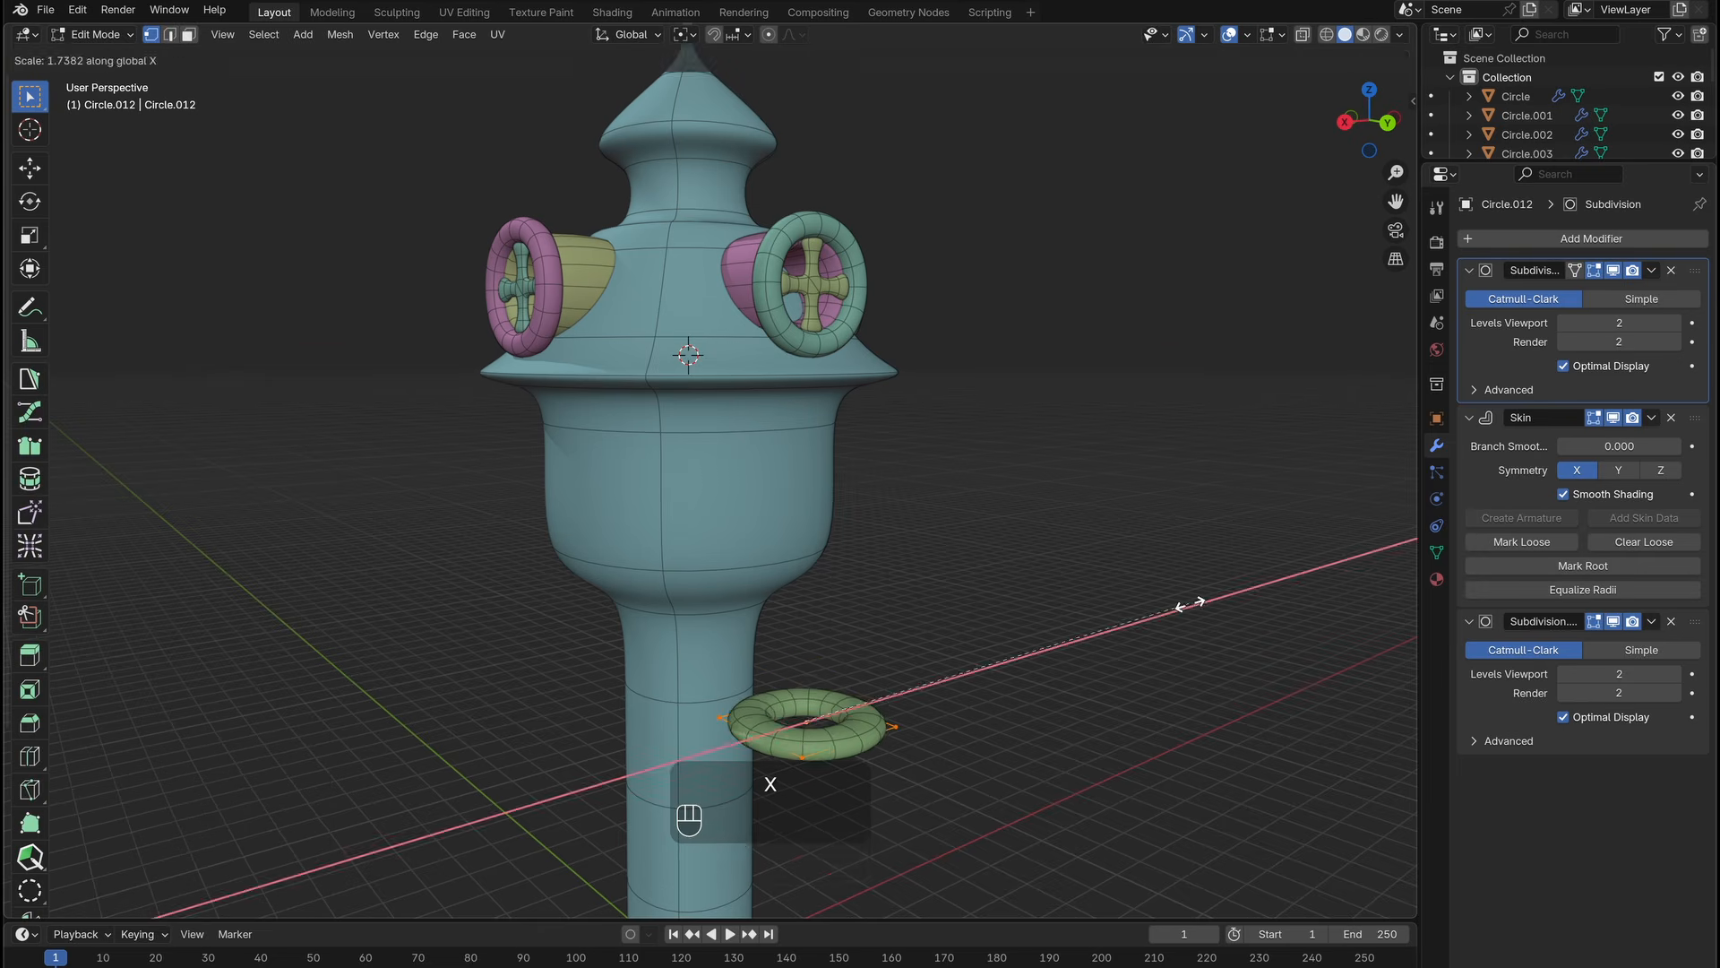
pyautogui.click(998, 673)
pyautogui.press('s')
pyautogui.click(1317, 668)
# Set the ring's Y location to 0 m to centre it on the tower shaft.
pyautogui.press('Tab')
pyautogui.press('n')
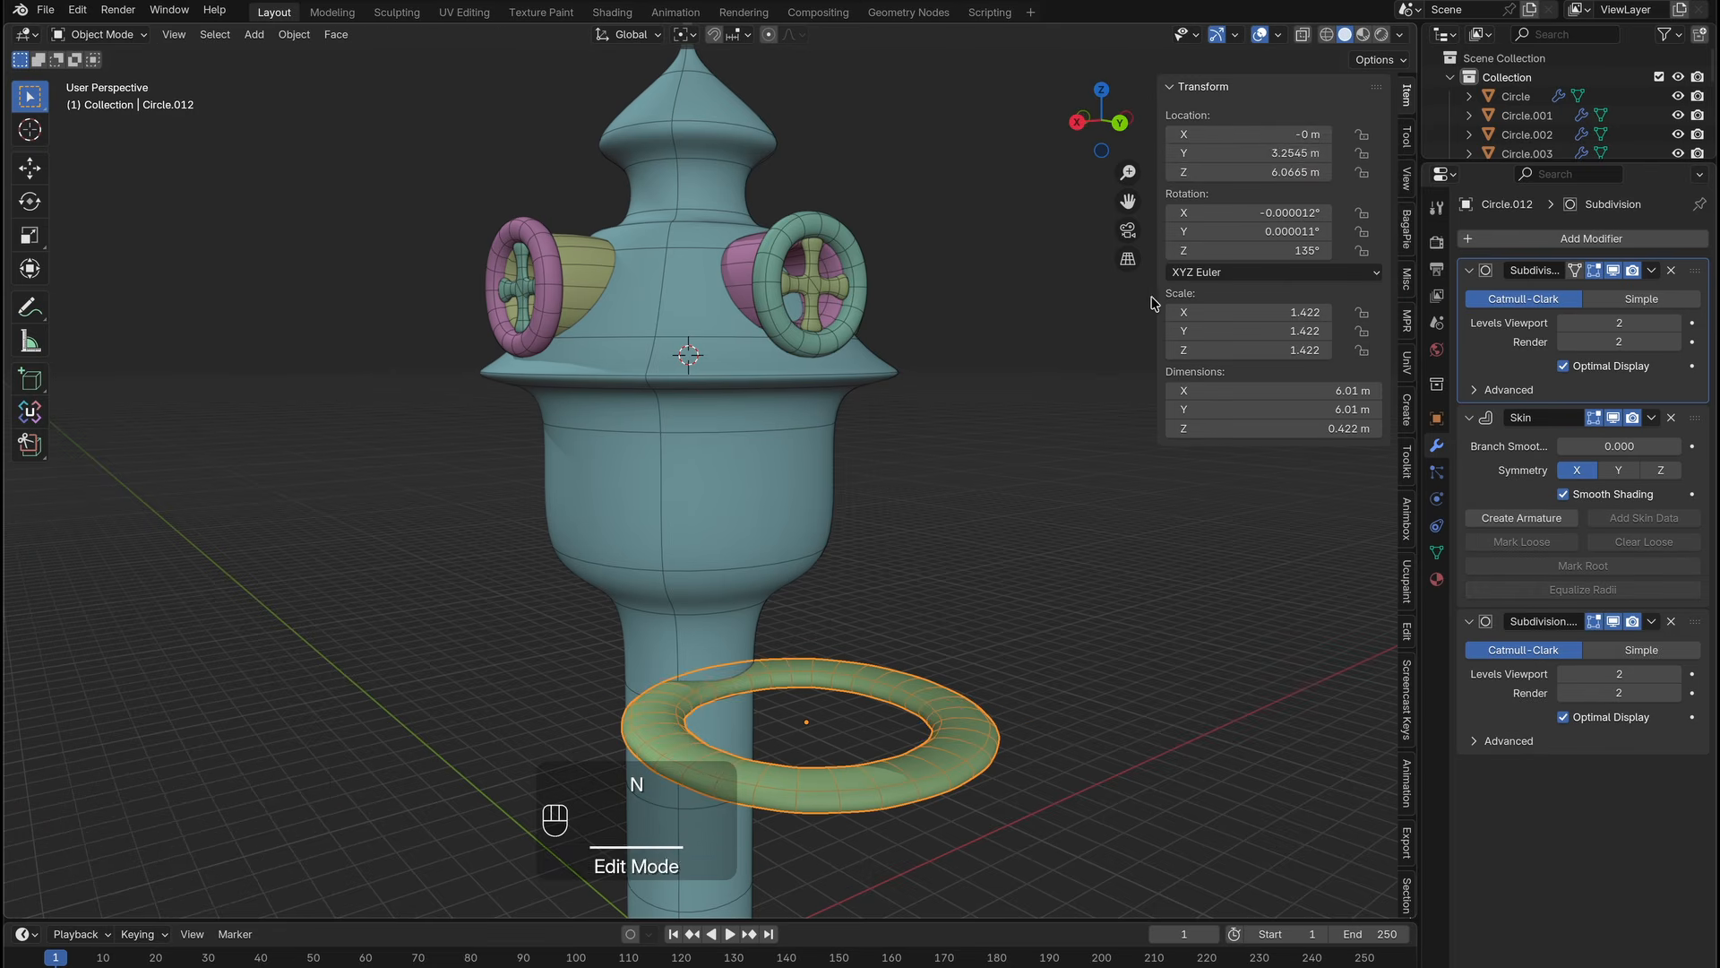
pyautogui.press('Return')
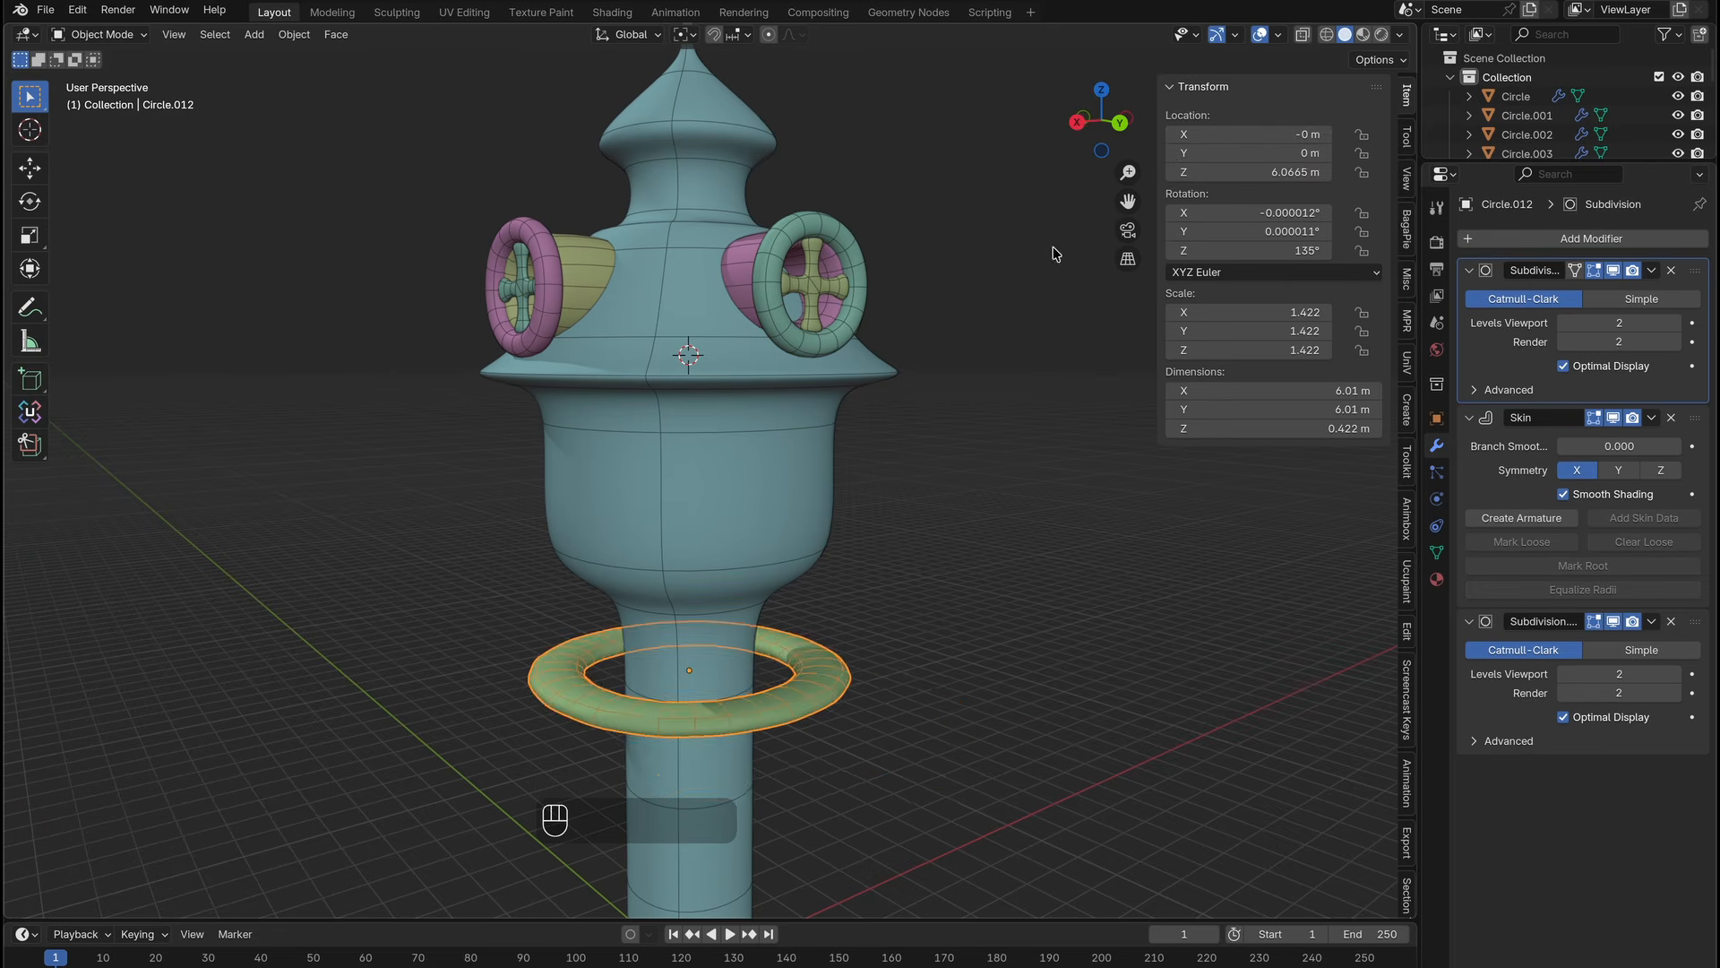
pyautogui.press('n')
# Widen the ring's skin thickness along X and scale it to about 0.661 along Y to form a flat disc.
pyautogui.moveTo(923, 430); pyautogui.dragTo(860, 627, button='middle')
pyautogui.keyDown('shift'); pyautogui.moveTo(873, 726); pyautogui.dragTo(879, 560, button='middle'); pyautogui.keyUp('shift')
pyautogui.press('Tab')
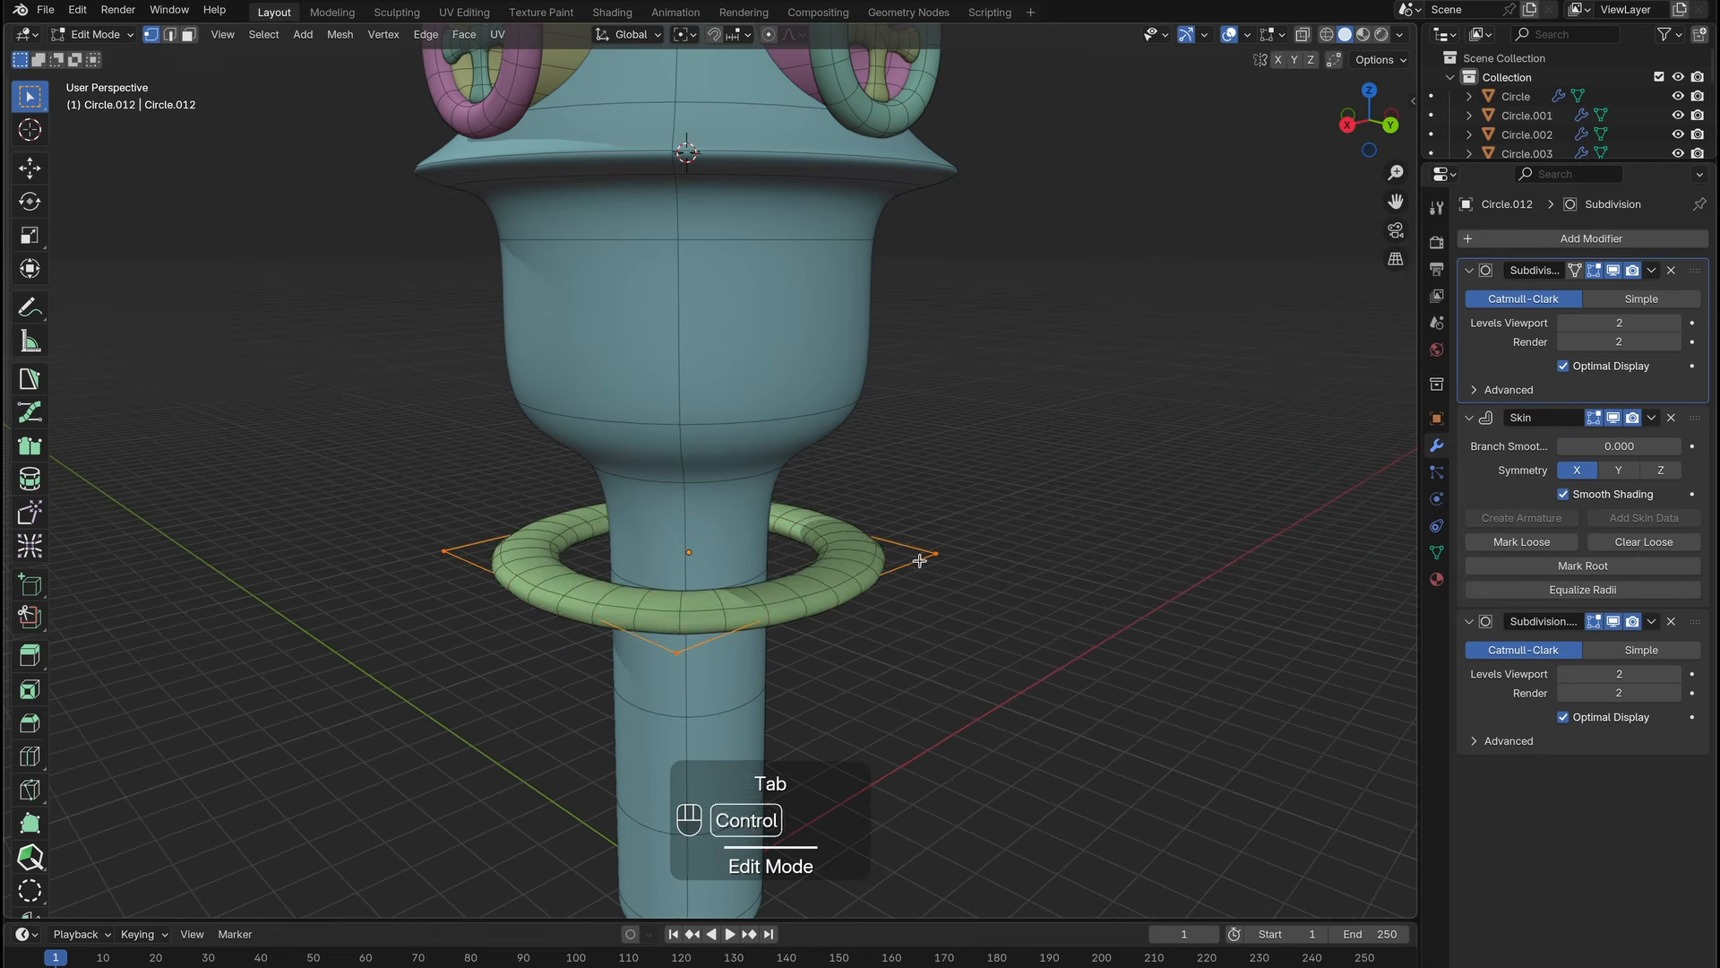
pyautogui.hotkey('ctrl', 'a')
pyautogui.press('x')
pyautogui.click(1211, 598)
pyautogui.hotkey('ctrl', 'a')
pyautogui.press('y')
pyautogui.click(1036, 572)
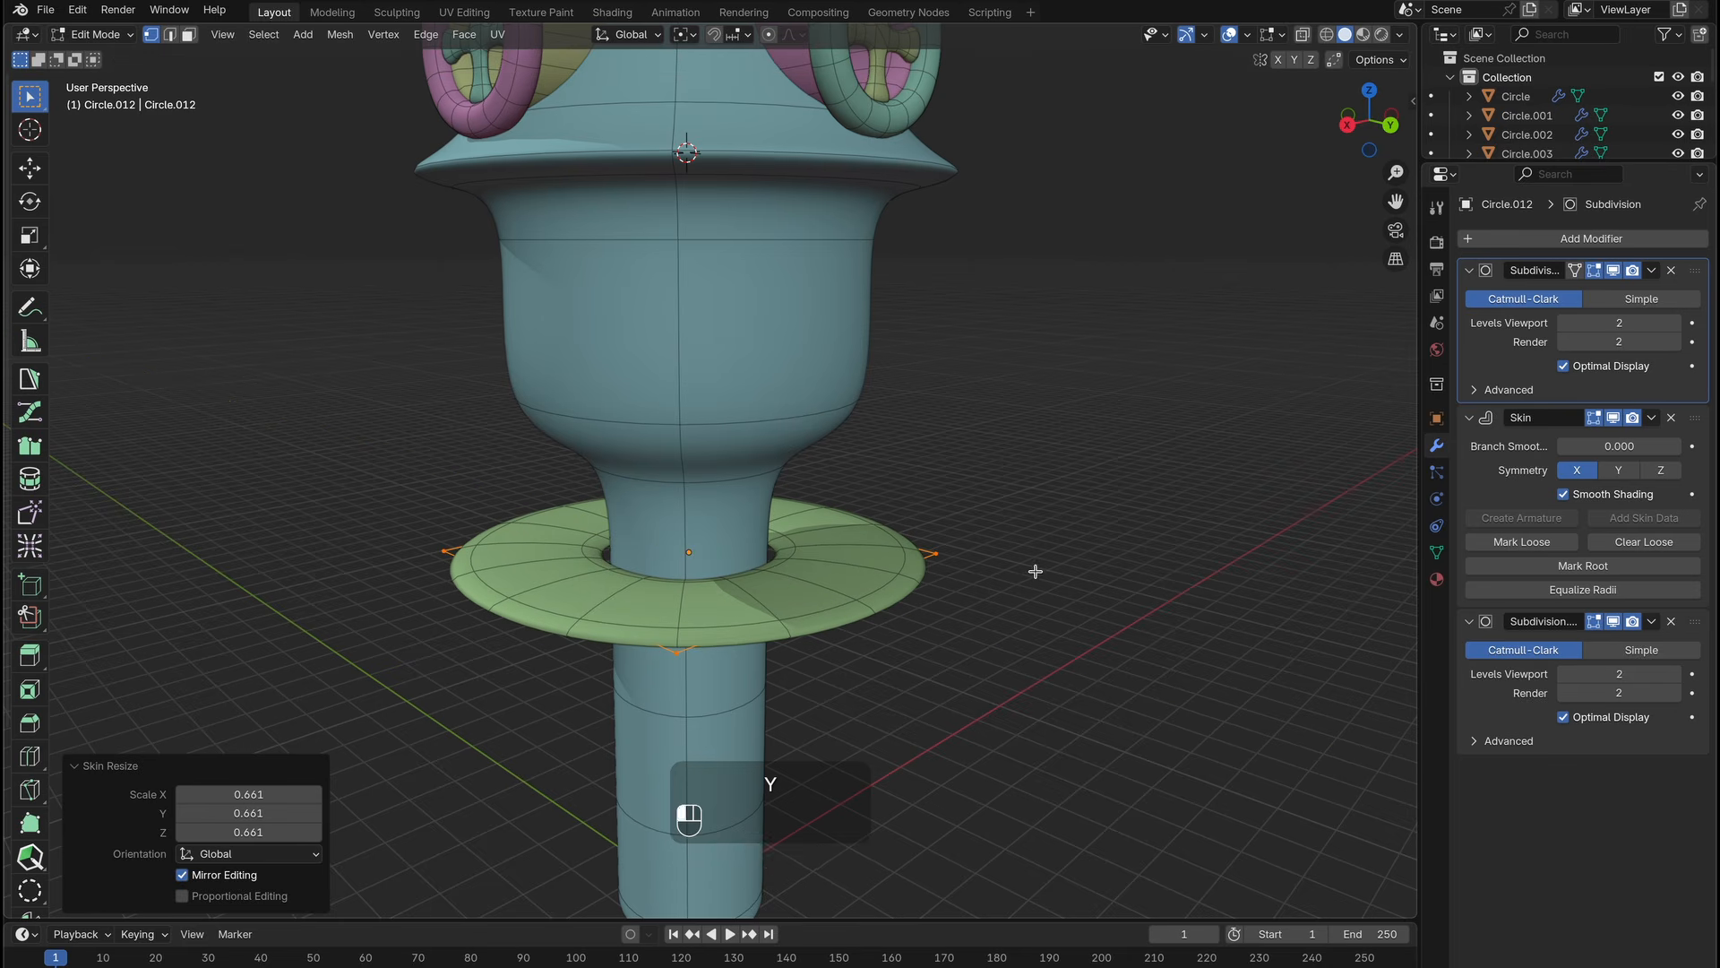
# Scale the disc's outline to about 1.051 and slightly reduce its skin thickness.
pyautogui.press('s')
pyautogui.click(1041, 575)
pyautogui.hotkey('ctrl', 'a')
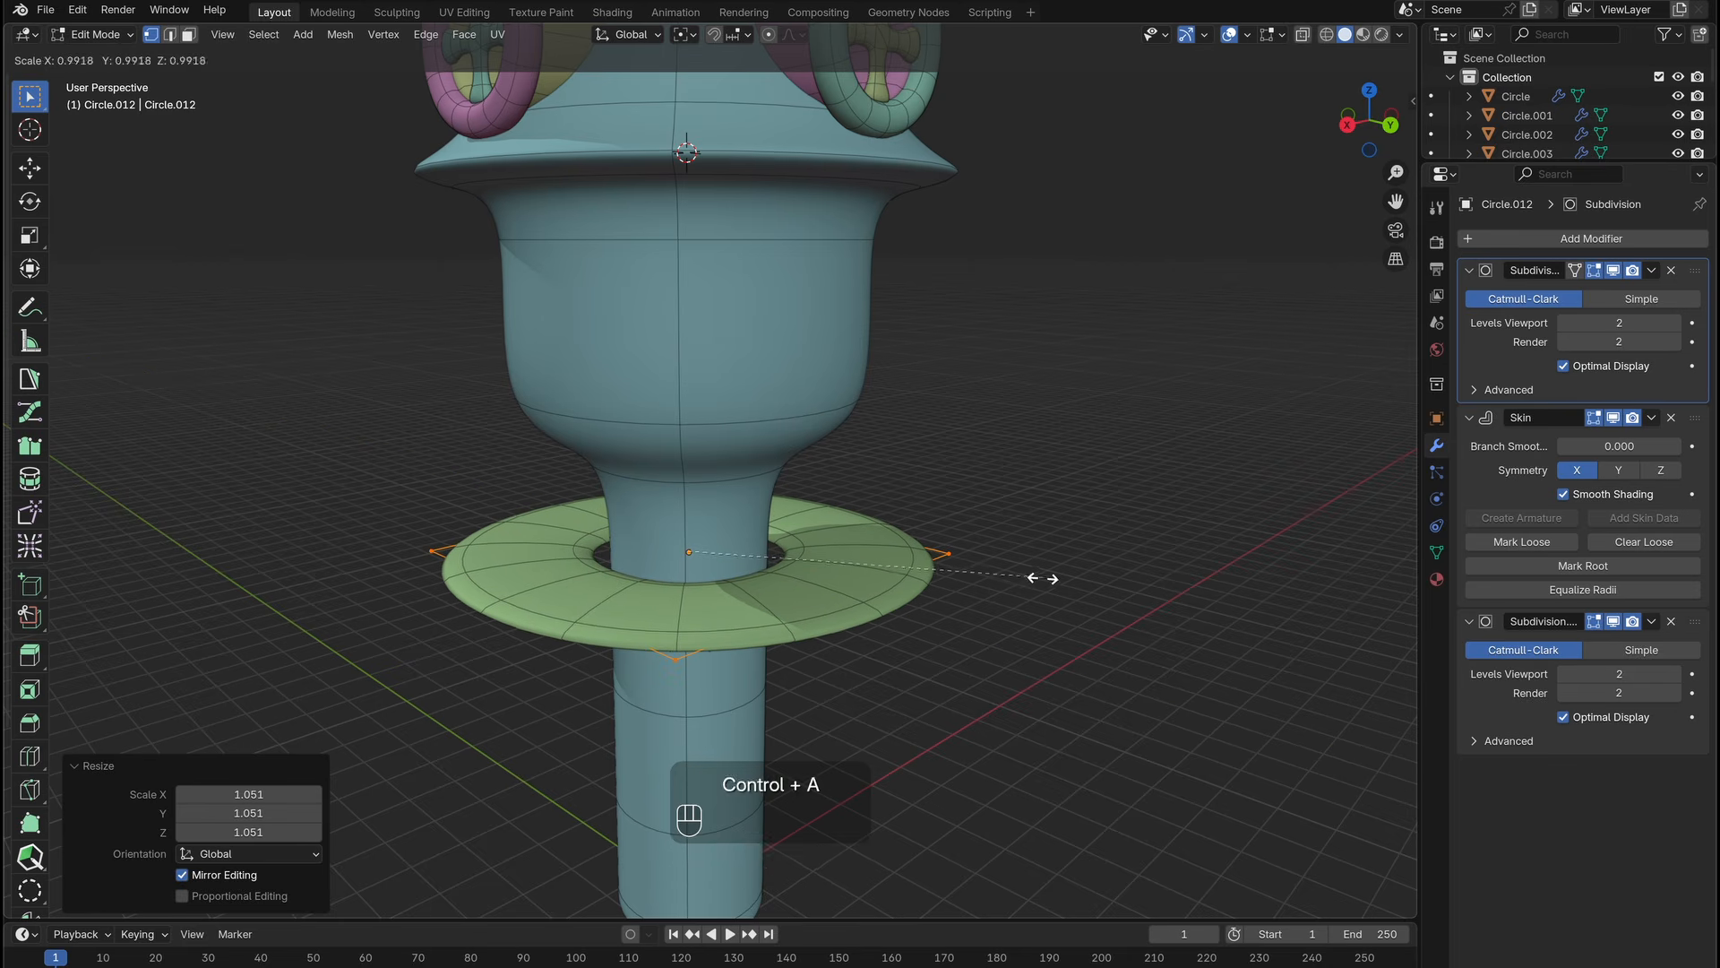
pyautogui.click(1036, 577)
pyautogui.press('Tab')
# Duplicate the disc and move the copy slightly upward along Z.
pyautogui.click(941, 576)
pyautogui.hotkey('shift', 'd')
pyautogui.press('z')
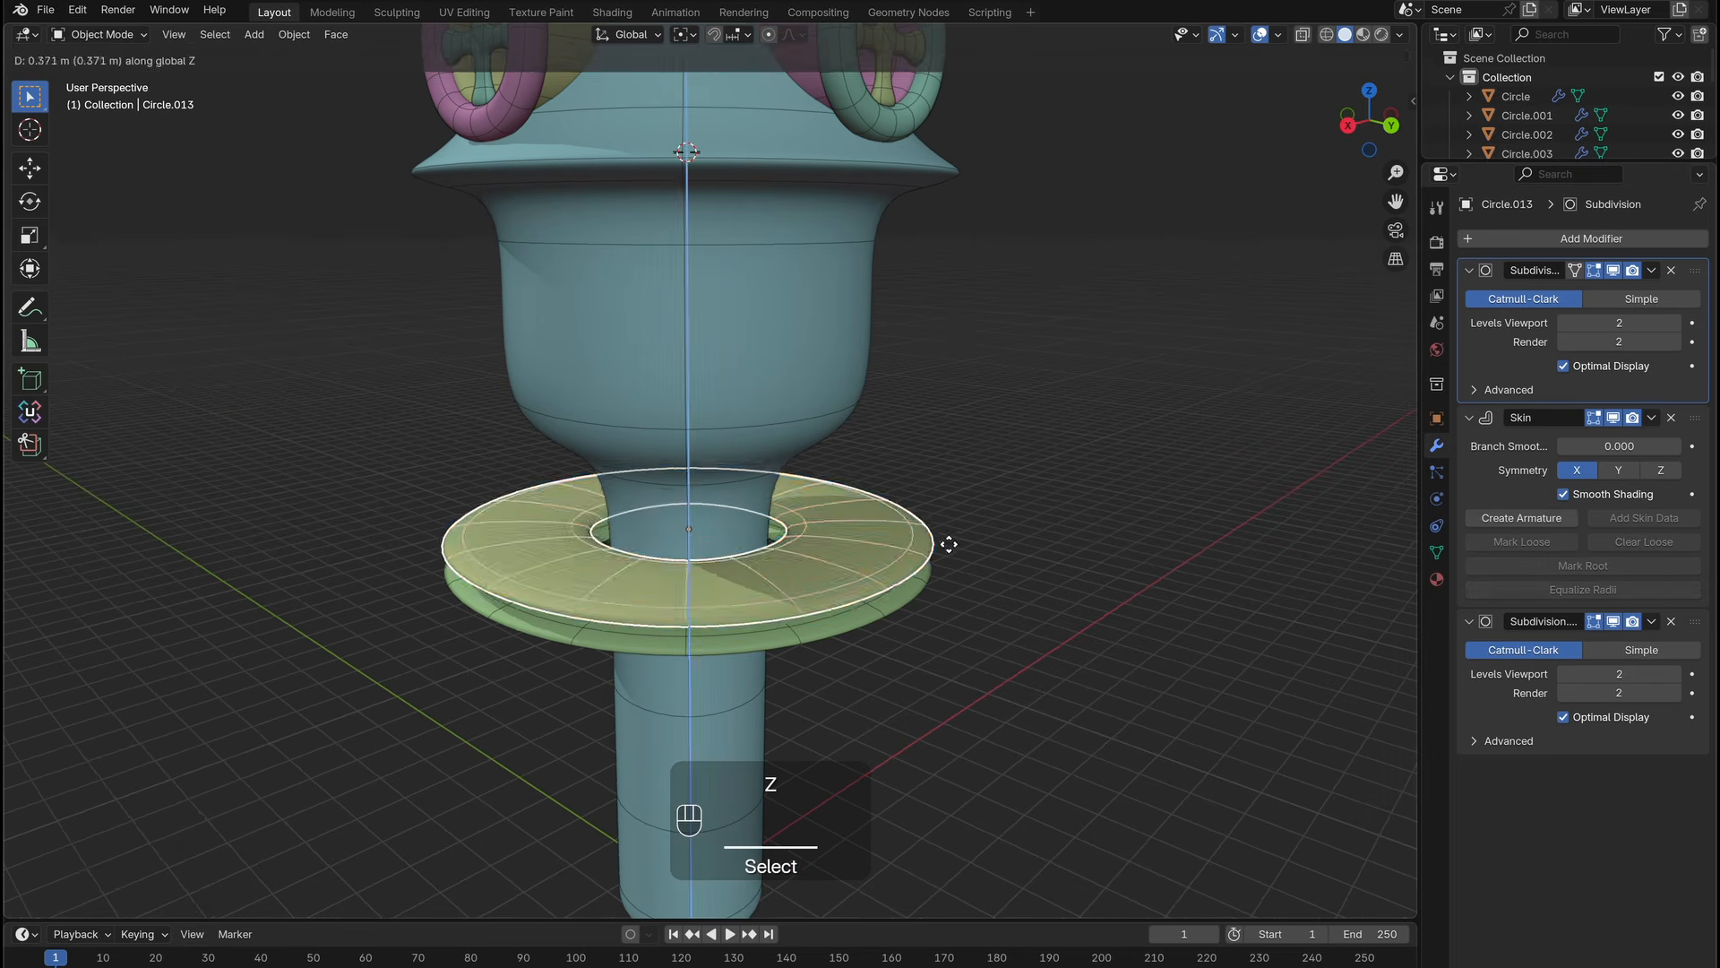
pyautogui.click(985, 537)
# Turn off the copy's Skin modifier in the viewport and set its first subdivision's viewport level to 1.
pyautogui.click(1614, 418)
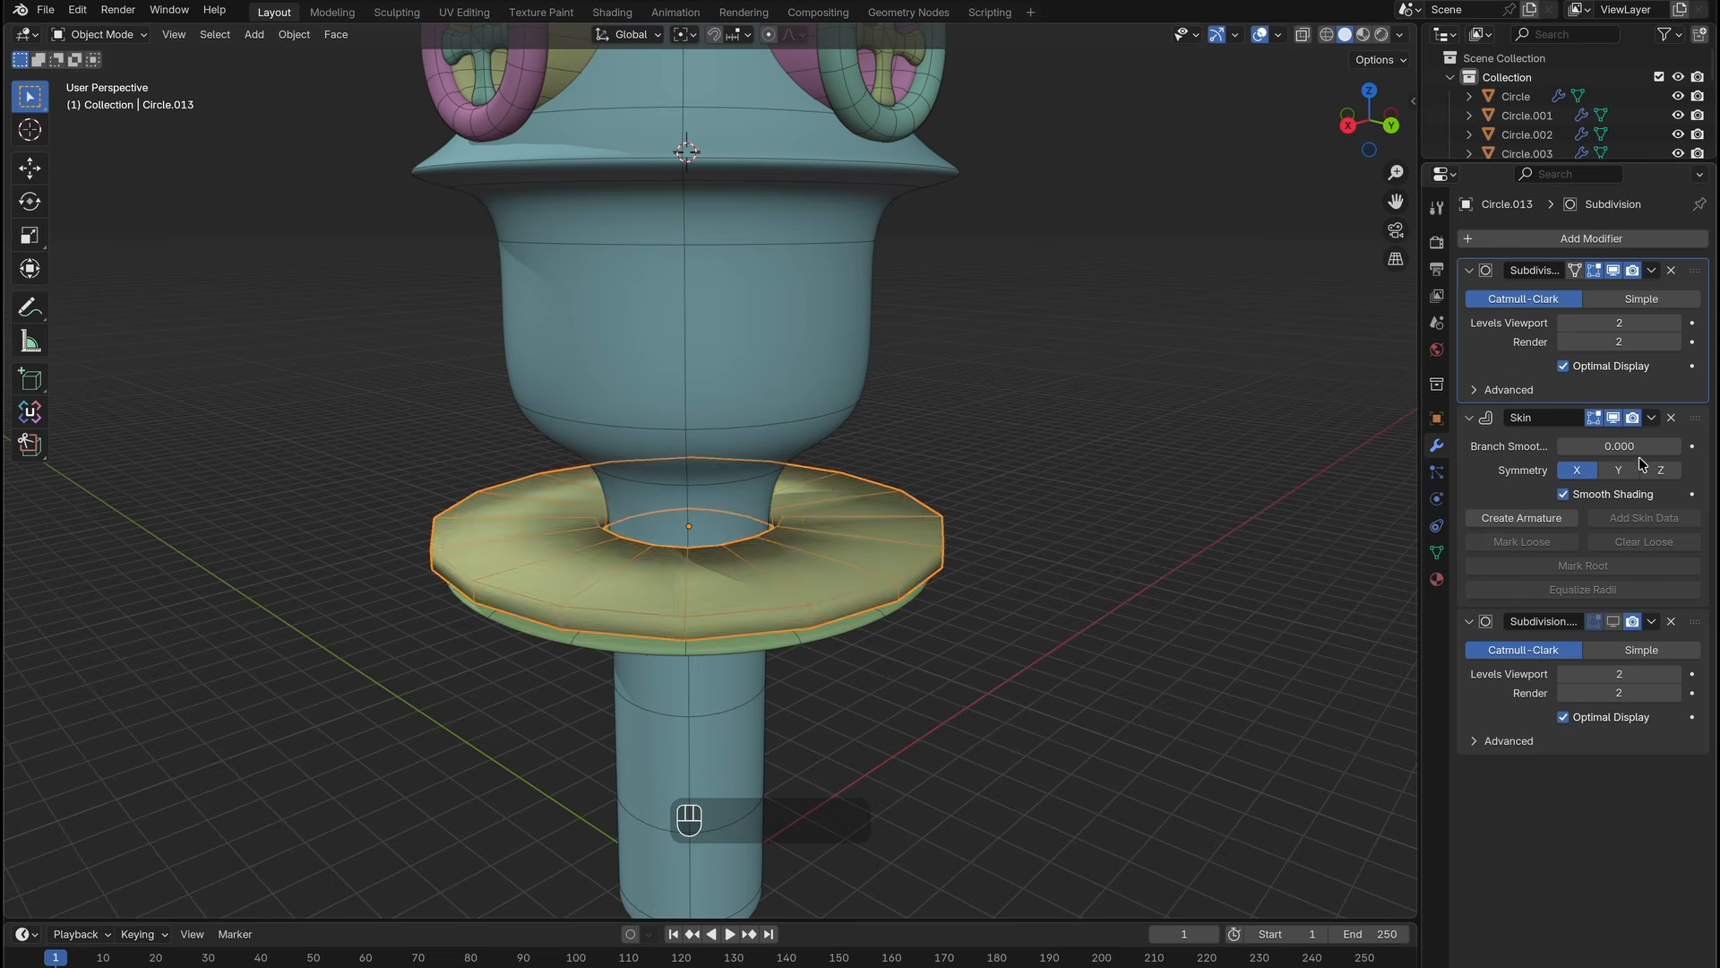
pyautogui.scroll(3, 830, 582)
pyautogui.click(1565, 325)
pyautogui.moveTo(715, 692); pyautogui.dragTo(796, 670, button='middle')
pyautogui.scroll(-1, 795, 670)
# Enlarge the copy's outline in Edit Mode towards the outer edge of the disc.
pyautogui.press('Tab')
pyautogui.press('s')
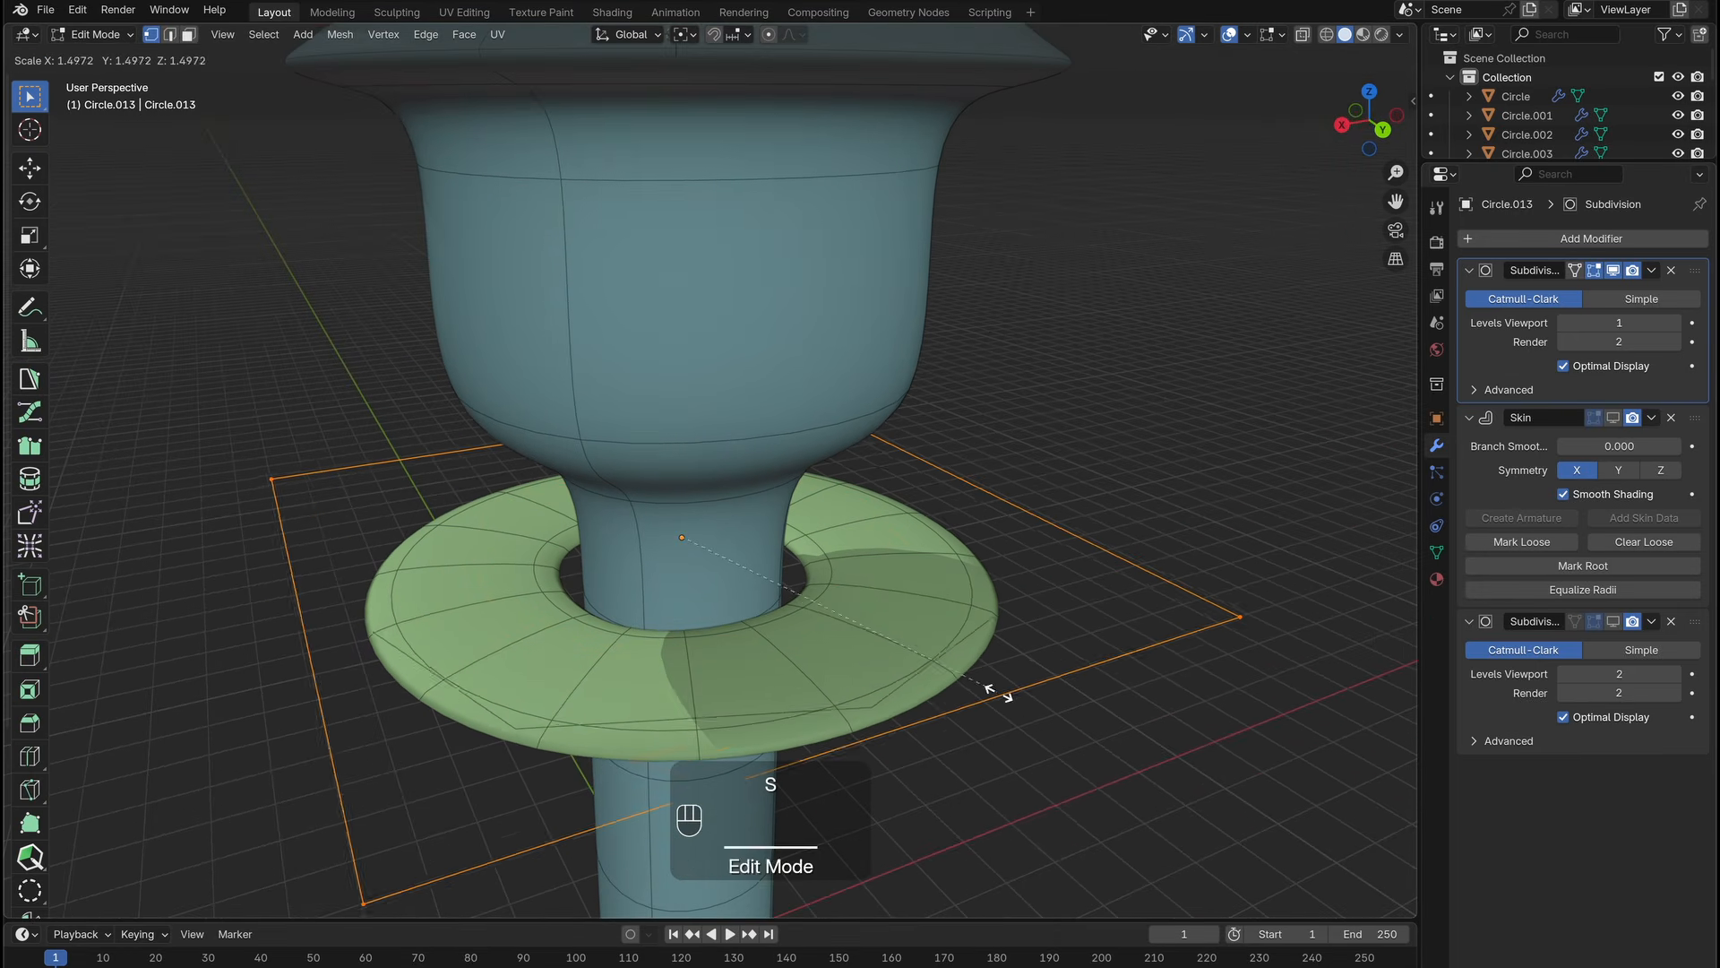
pyautogui.click(961, 688)
pyautogui.press('Tab')
# Apply the copy's first Subdivision modifier, show its Skin modifier in the viewport again, and enter Edit Mode.
pyautogui.click(1651, 270)
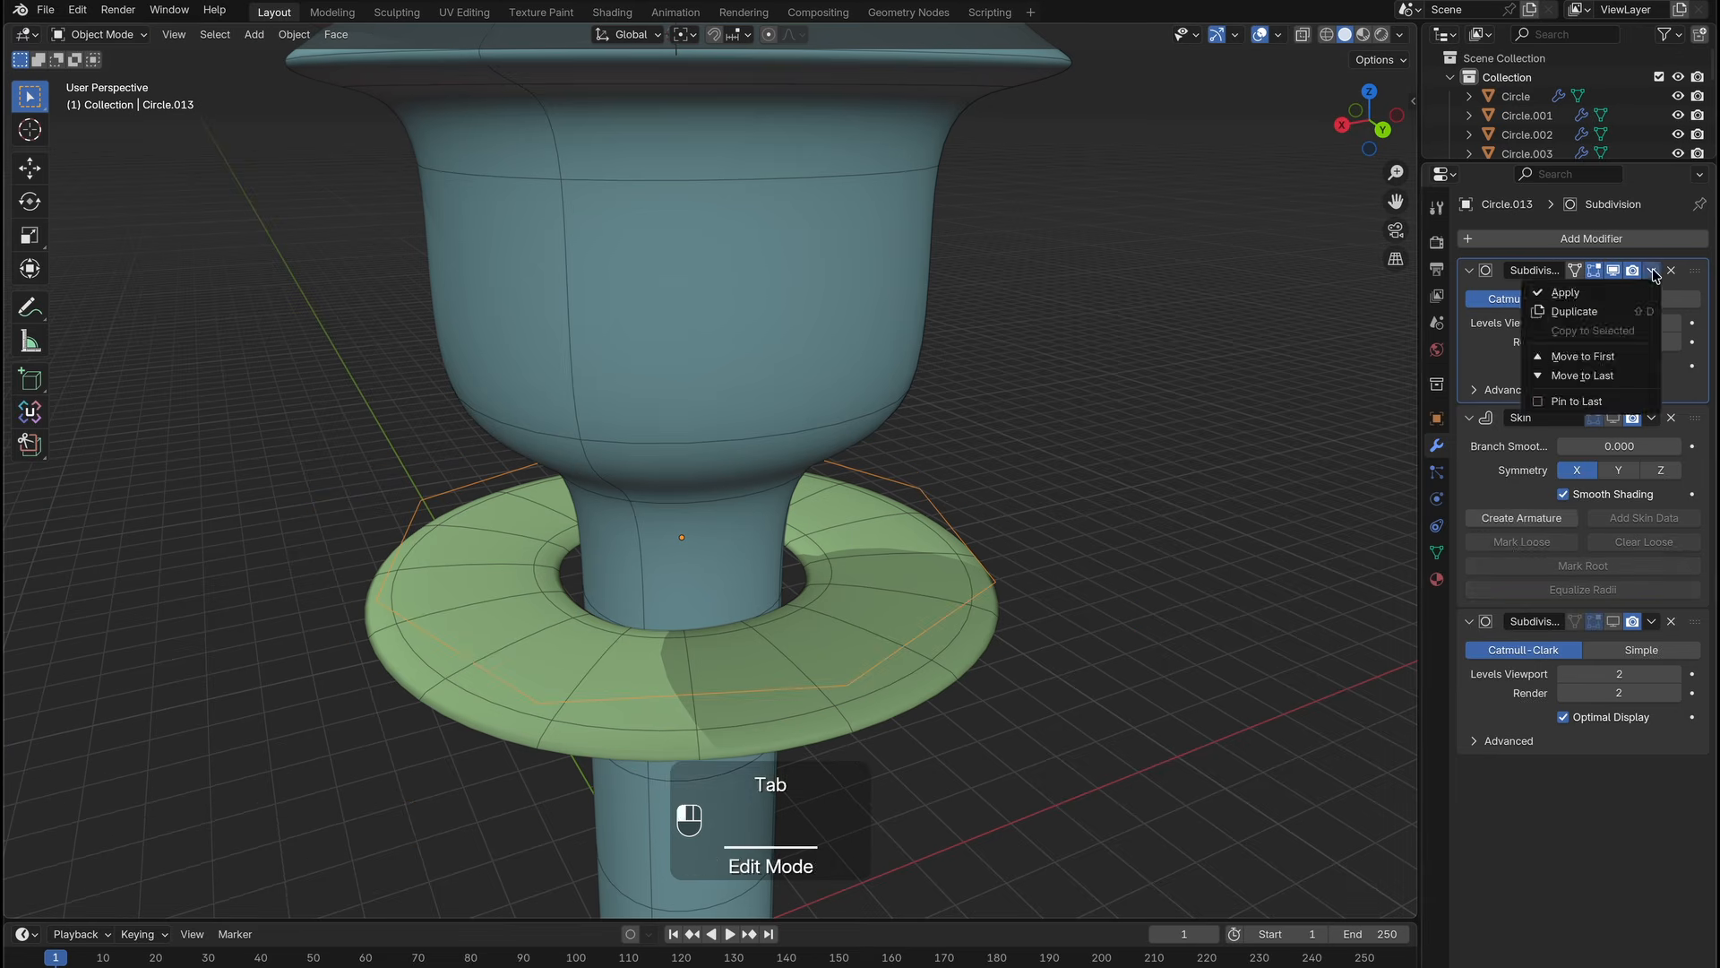
pyautogui.click(1568, 289)
pyautogui.click(1612, 270)
pyautogui.press('Tab')
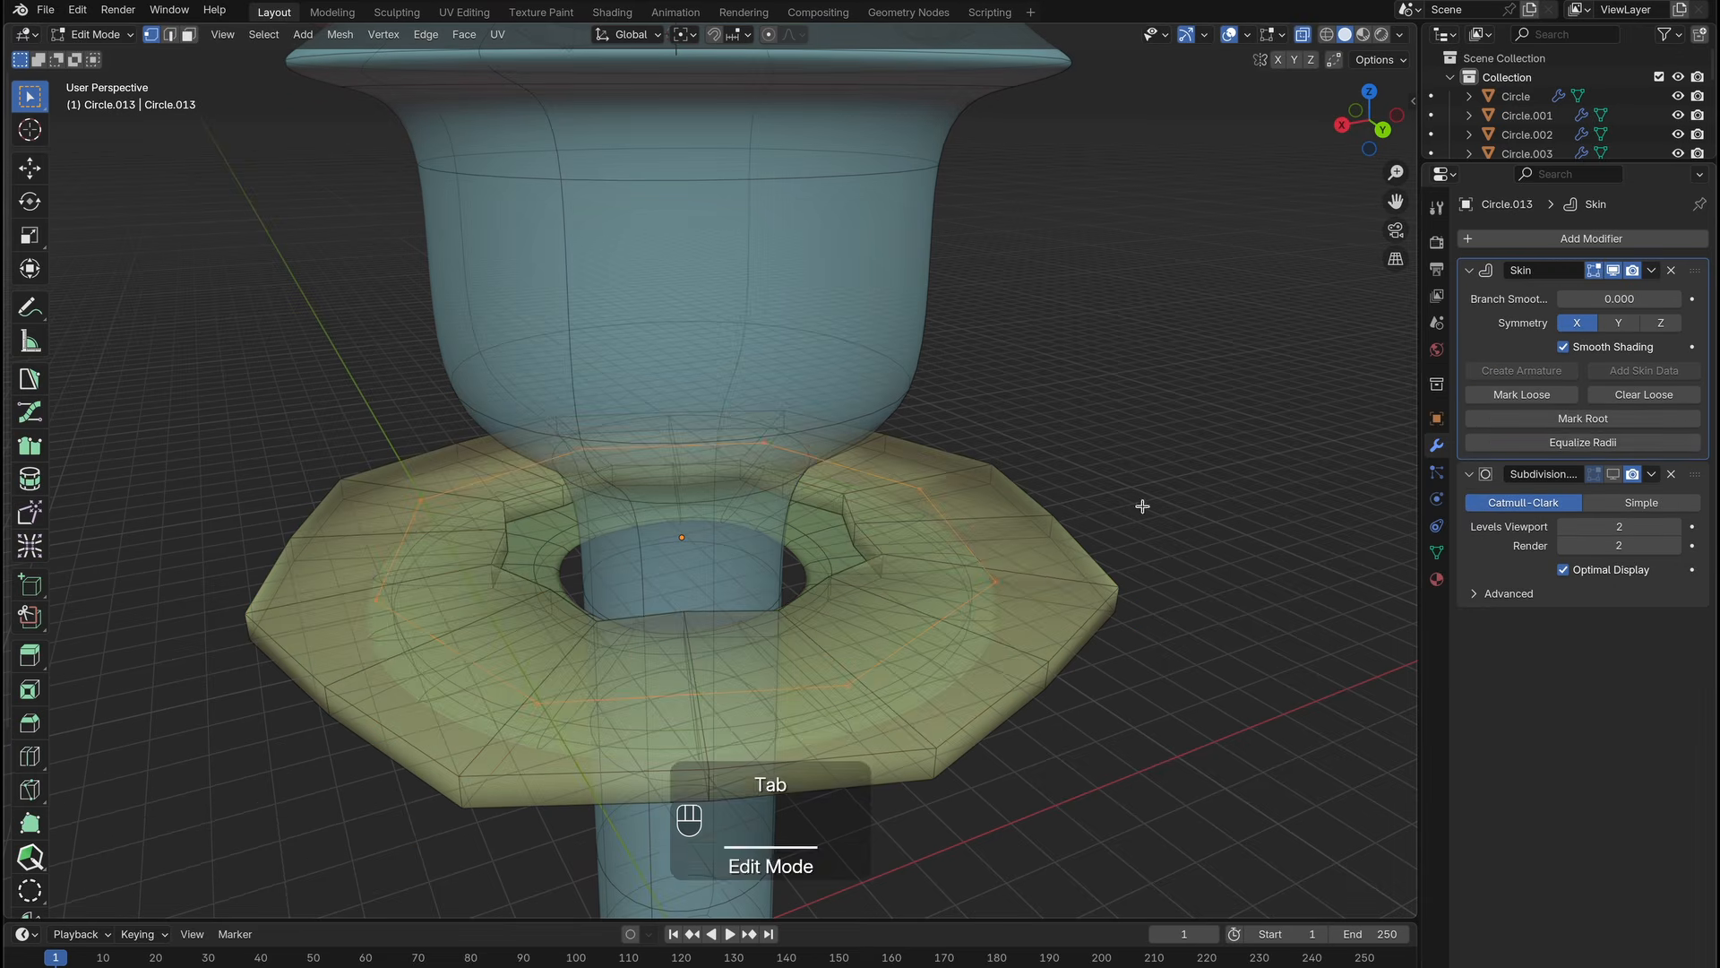
# Thin the ring's skin radii and scale its outline down to about 0.748.
pyautogui.hotkey('ctrl', 'a')
pyautogui.click(1118, 670)
pyautogui.press('s')
pyautogui.click(1022, 569)
pyautogui.moveTo(1086, 602); pyautogui.dragTo(1115, 625, button='middle')
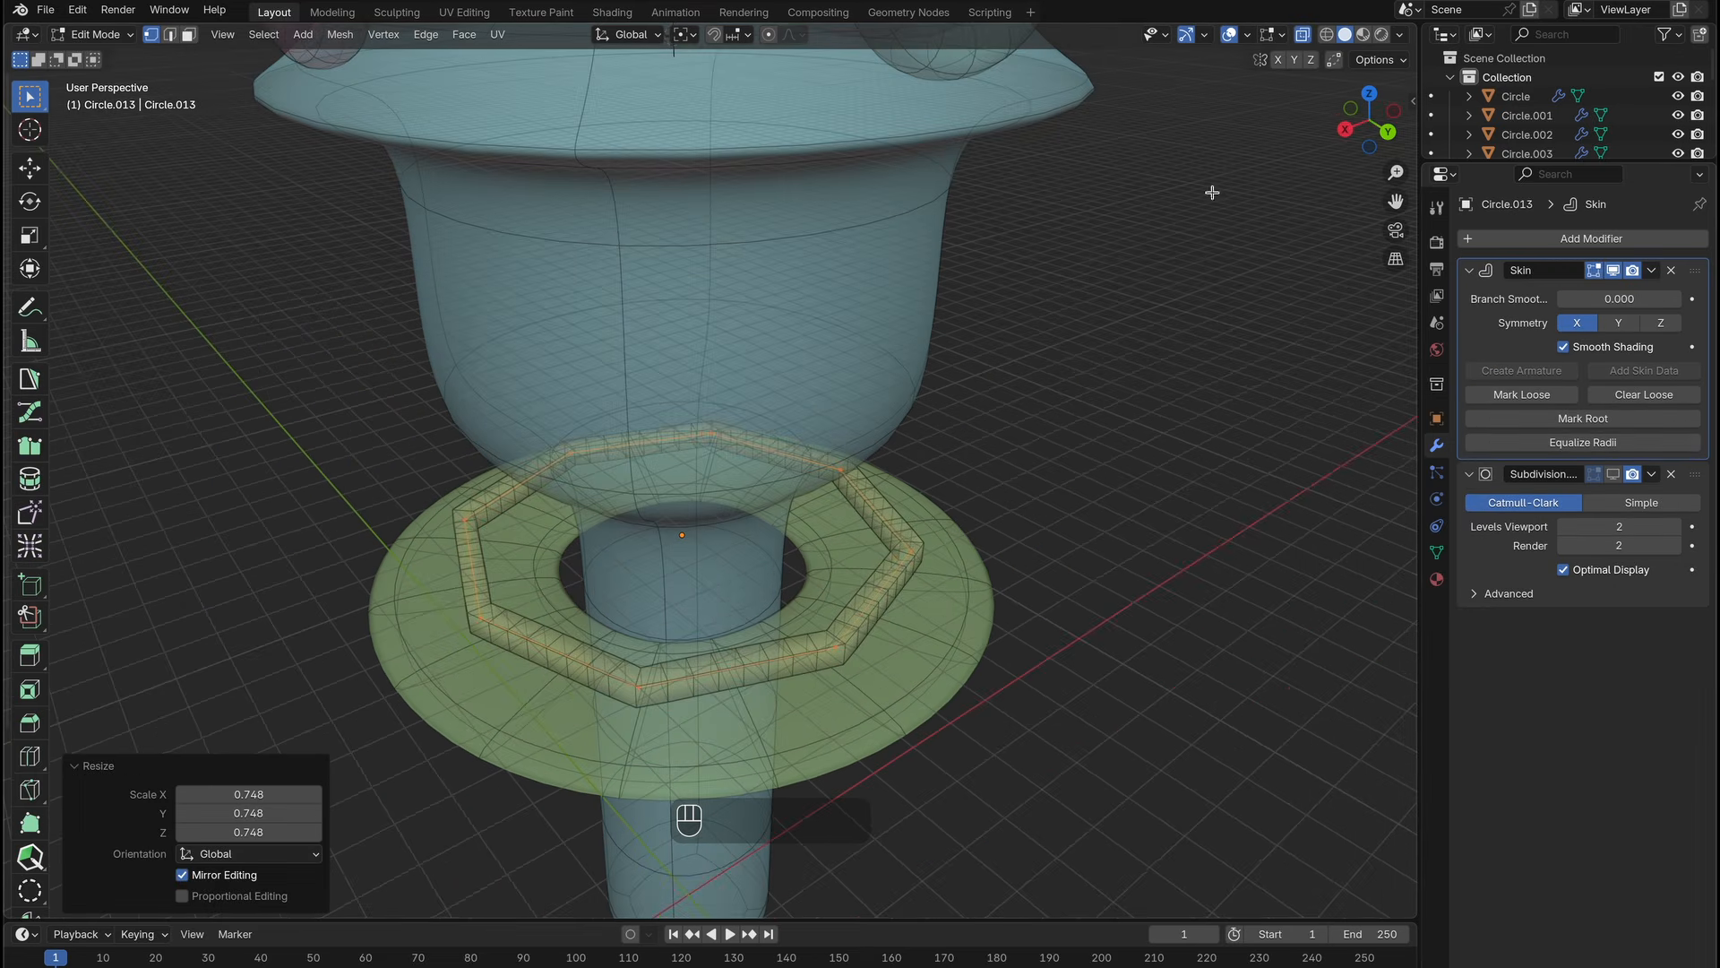
# Extrude the ring's outline outward and delete the outer edges, leaving straight radial spokes.
pyautogui.click(1303, 35)
pyautogui.click(1303, 35)
pyautogui.press('e')
pyautogui.press('s')
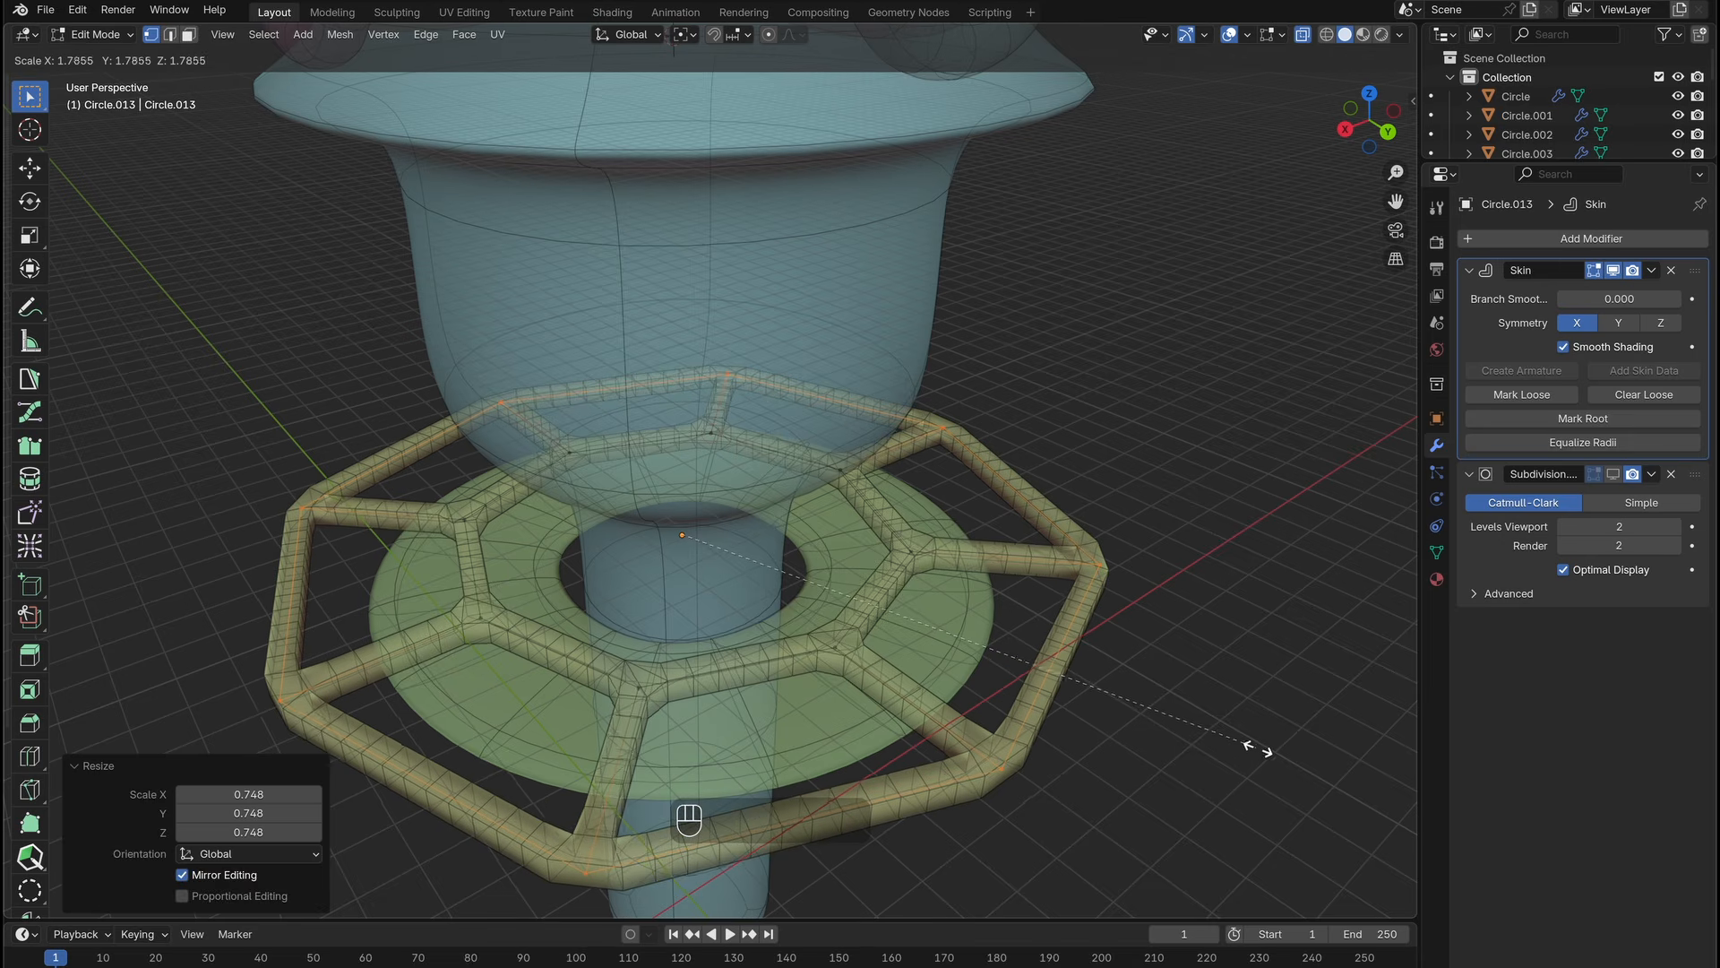
pyautogui.click(1256, 749)
pyautogui.press('x')
pyautogui.click(1122, 701)
pyautogui.moveTo(1116, 708); pyautogui.dragTo(820, 611, button='middle')
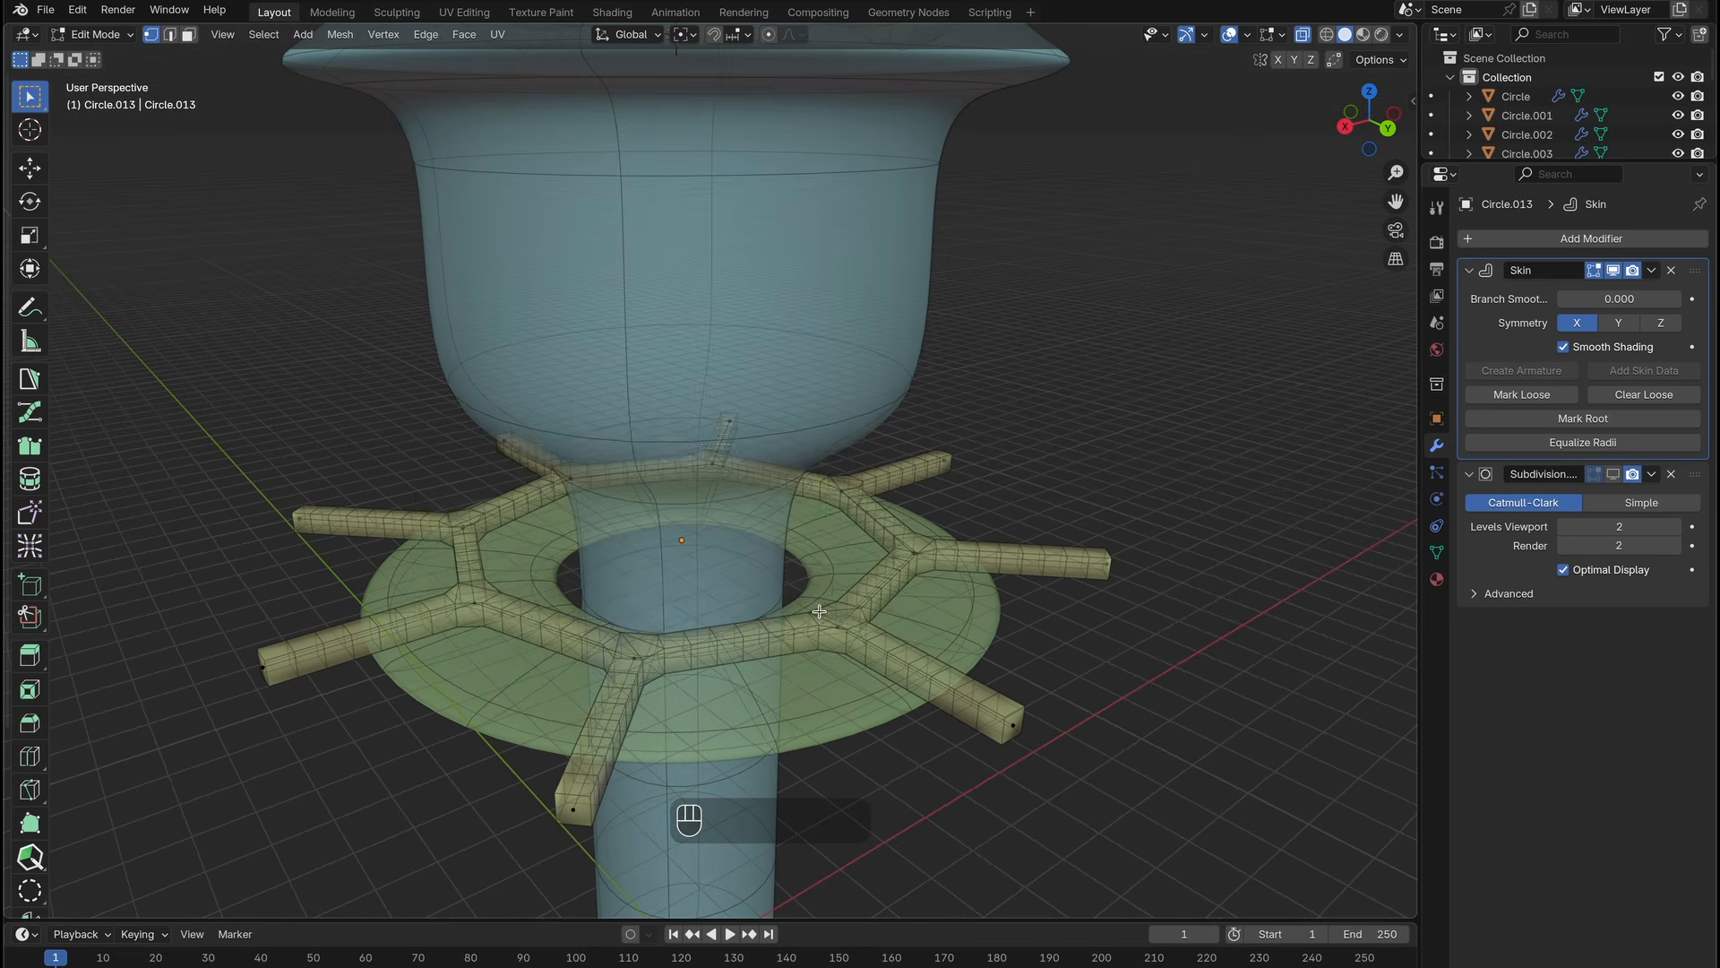
# Shrink the spokes' inner ring towards the shaft and pull their outer ends slightly inward.
pyautogui.press('s')
pyautogui.click(910, 626)
pyautogui.hotkey('alt', 'z')
pyautogui.hotkey('ctrl', 'i')
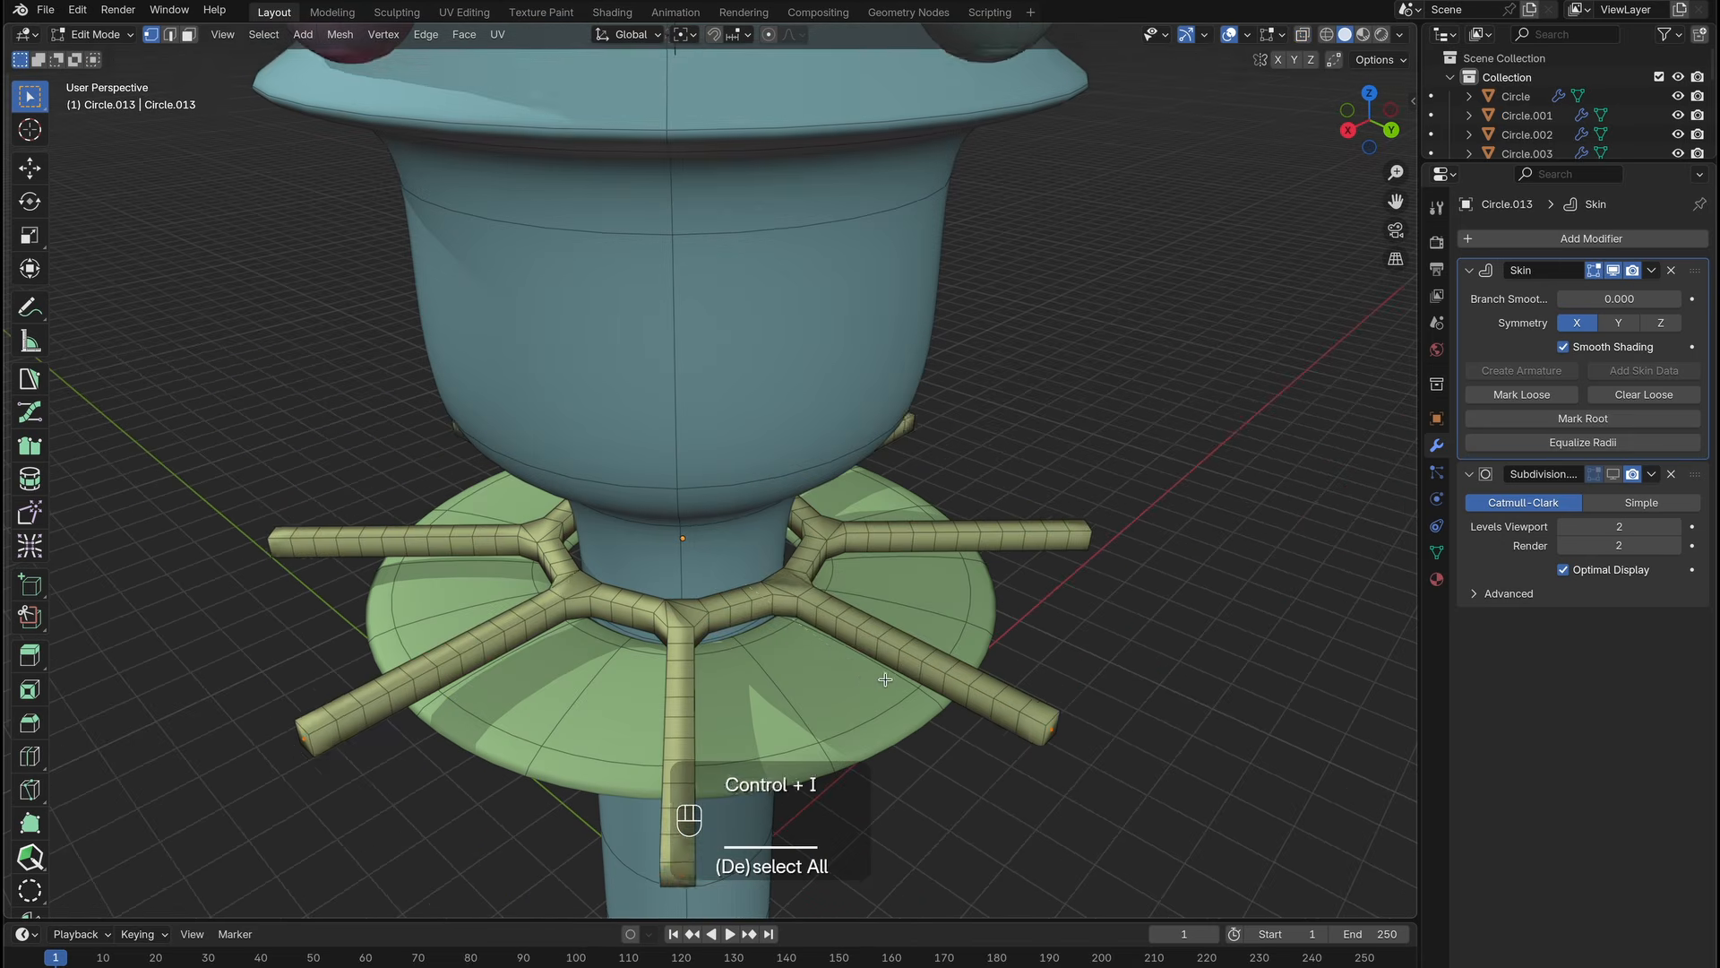
pyautogui.press('s')
pyautogui.click(843, 670)
# Slightly thicken the skin of the whole spoke frame and lower the object along Z beneath the disc.
pyautogui.moveTo(869, 674); pyautogui.dragTo(919, 651, button='middle')
pyautogui.press('a')
pyautogui.hotkey('ctrl', 'a')
pyautogui.click(956, 630)
pyautogui.press('Tab')
pyautogui.press('g')
pyautogui.press('z')
pyautogui.click(917, 673)
pyautogui.press('g')
pyautogui.press('z')
pyautogui.click(919, 670)
# Turn off smooth shading in the spoke frame's Skin modifier.
pyautogui.scroll(-2, 882, 658)
pyautogui.click(789, 621)
pyautogui.moveTo(790, 663); pyautogui.dragTo(810, 537, button='middle')
pyautogui.click(818, 425)
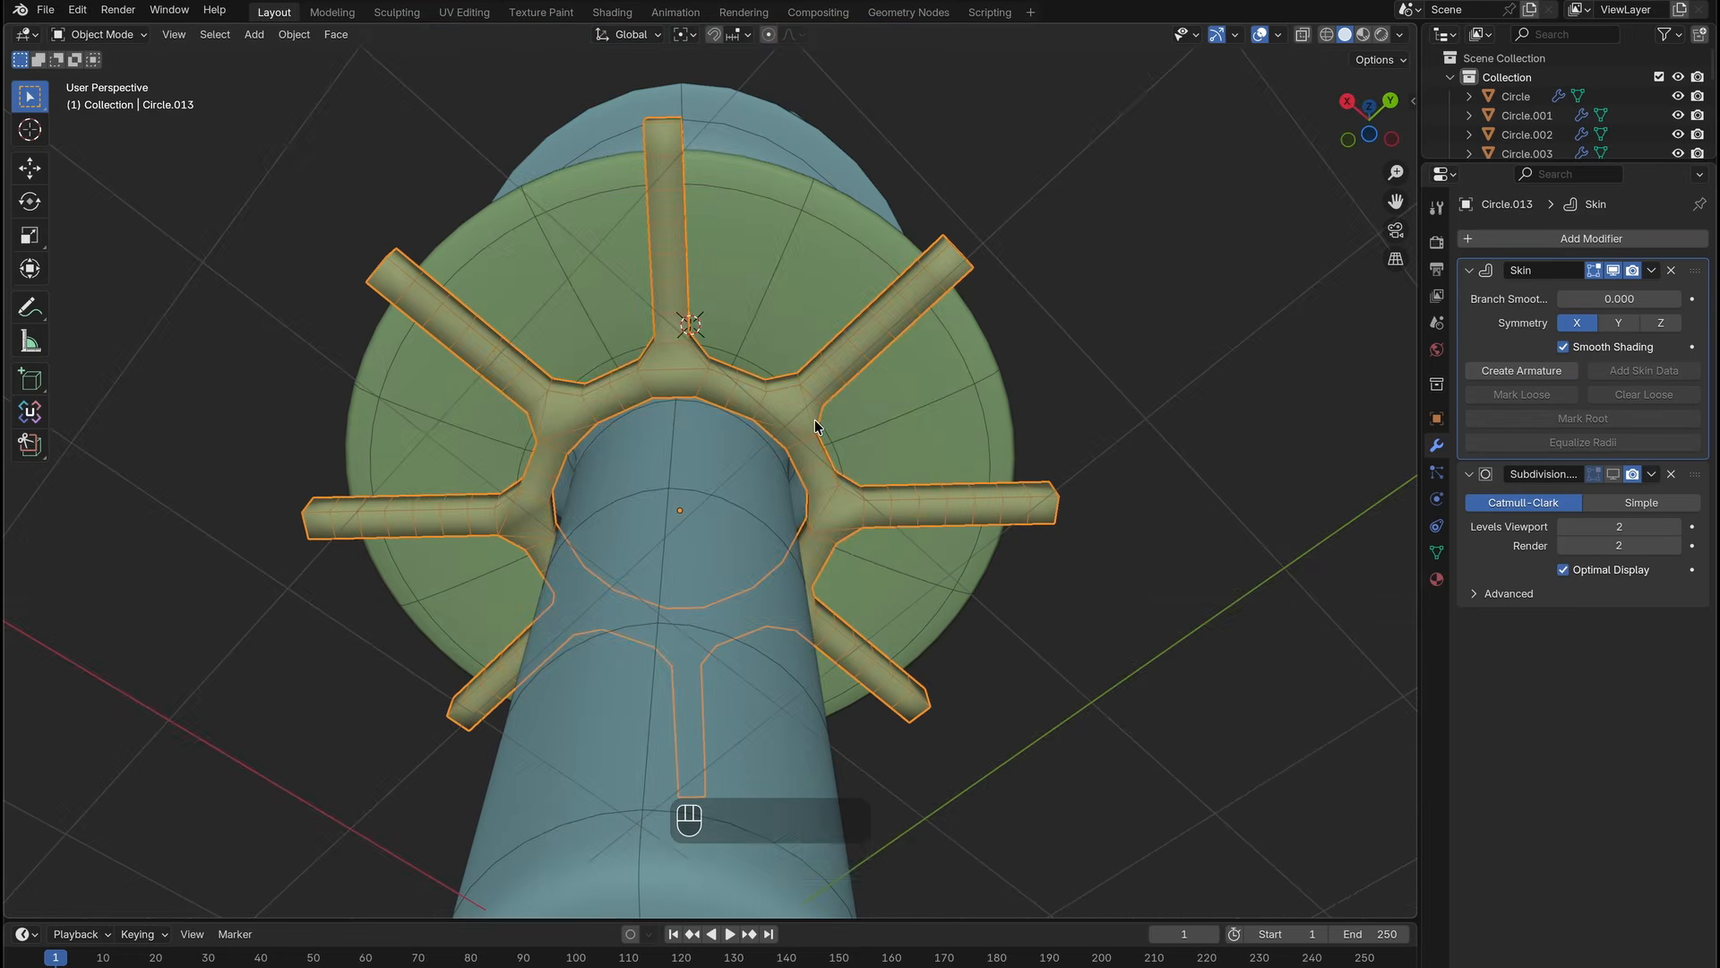
pyautogui.moveTo(818, 426); pyautogui.dragTo(855, 524, button='middle')
pyautogui.click(1580, 350)
pyautogui.moveTo(959, 564); pyautogui.dragTo(962, 471, button='middle')
pyautogui.click(962, 472)
# Select the support beams' inner ring vertices and scale them slightly inward around the shaft.
pyautogui.press('Tab')
pyautogui.hotkey('alt', 'z')
pyautogui.moveTo(890, 341); pyautogui.dragTo(477, 639)
pyautogui.hotkey('alt', 'z')
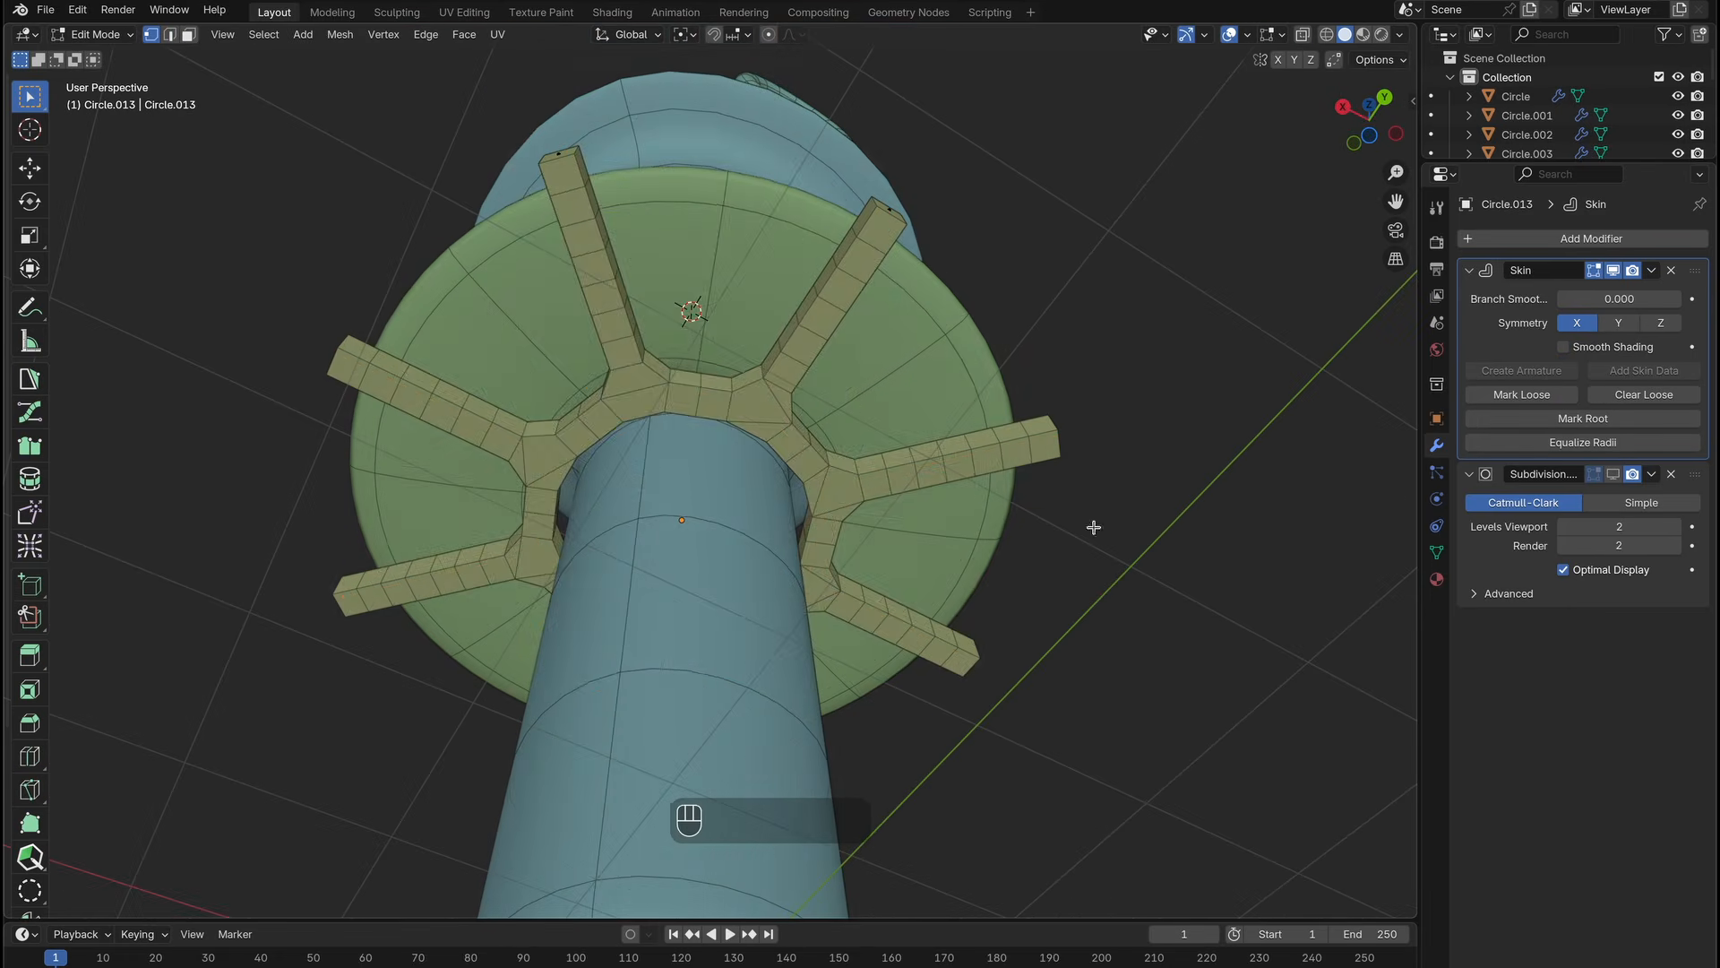
pyautogui.click(856, 529)
pyautogui.moveTo(855, 529); pyautogui.dragTo(910, 521, button='middle')
pyautogui.press('s')
pyautogui.click(894, 526)
pyautogui.press('Tab')
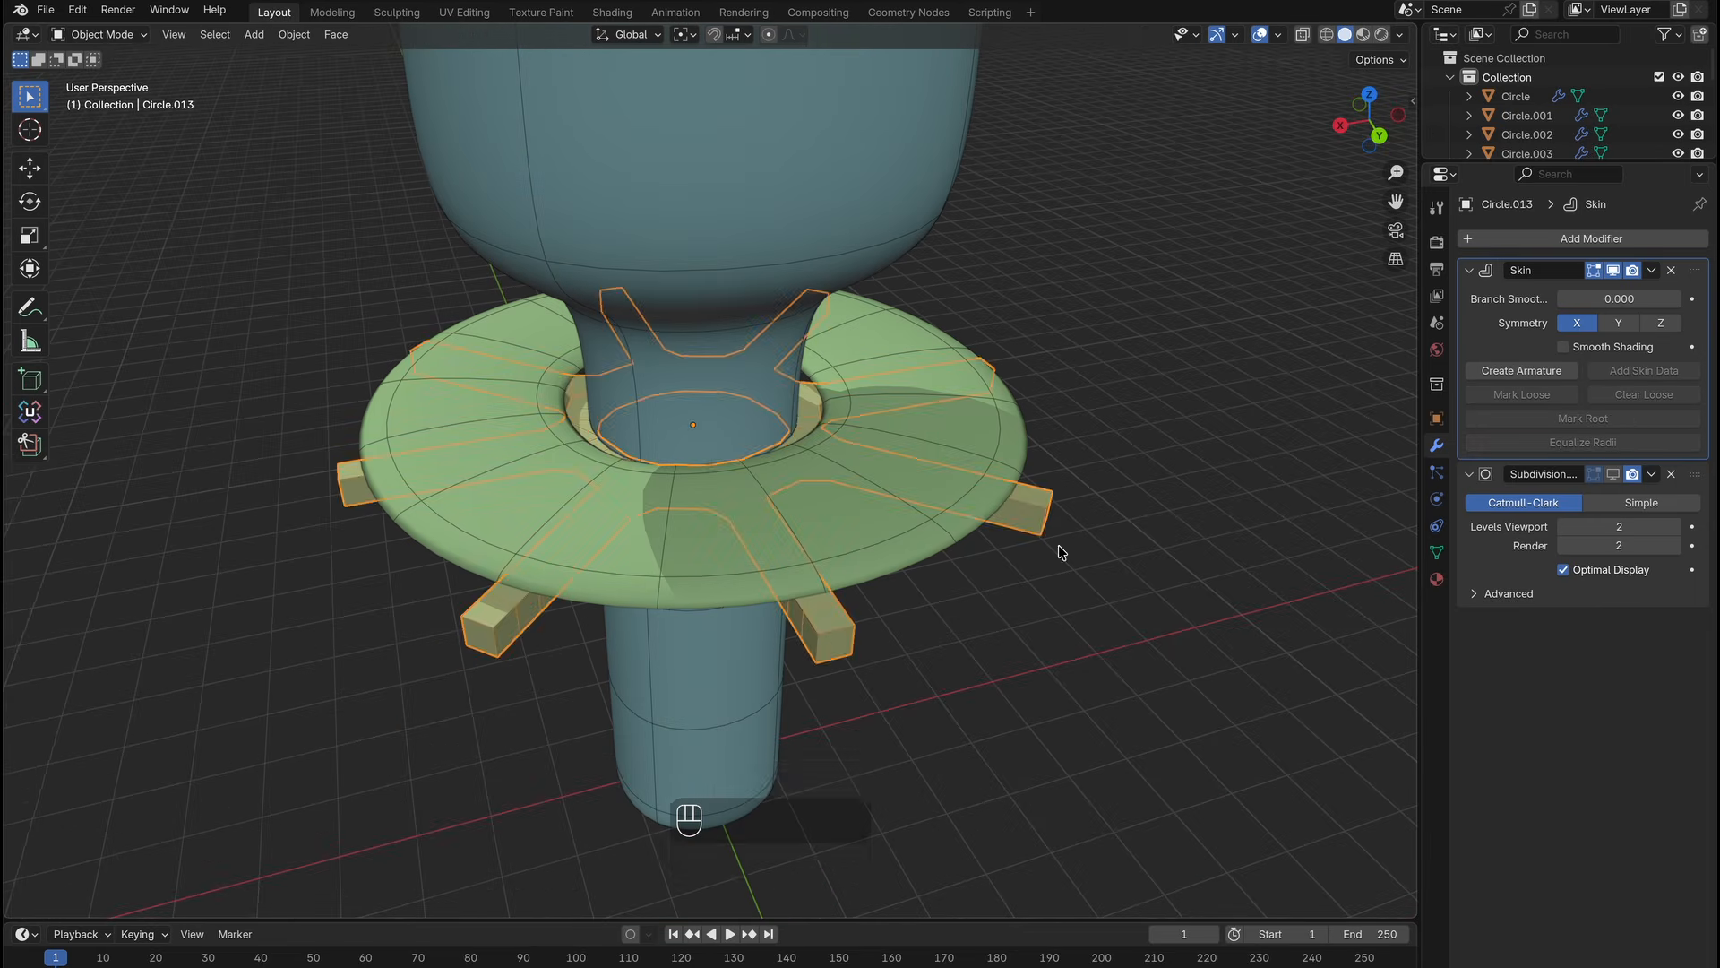
# Duplicate the beams' outer end vertices upward along Z and separate them into their own object.
pyautogui.press('Tab')
pyautogui.hotkey('alt', 'z')
pyautogui.hotkey('shift', 'd')
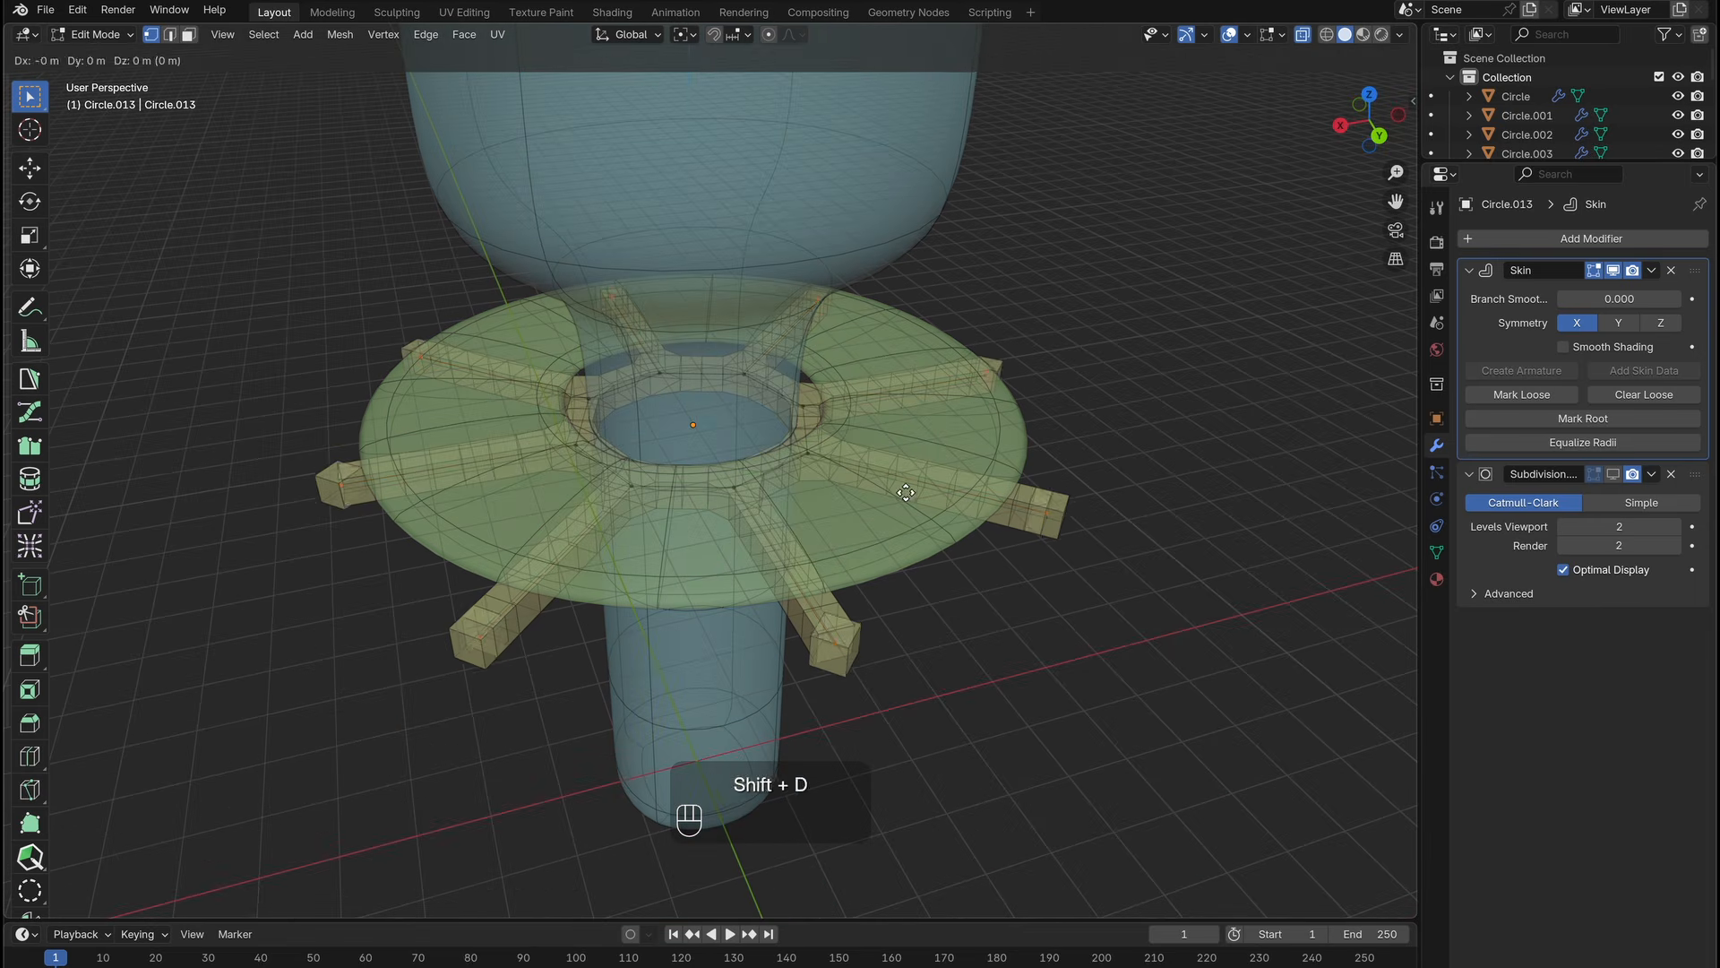
pyautogui.press('z')
pyautogui.press('Return')
pyautogui.press('p')
pyautogui.click(905, 446)
pyautogui.press('Tab')
pyautogui.click(842, 578)
pyautogui.moveTo(842, 579); pyautogui.dragTo(917, 595, button='middle')
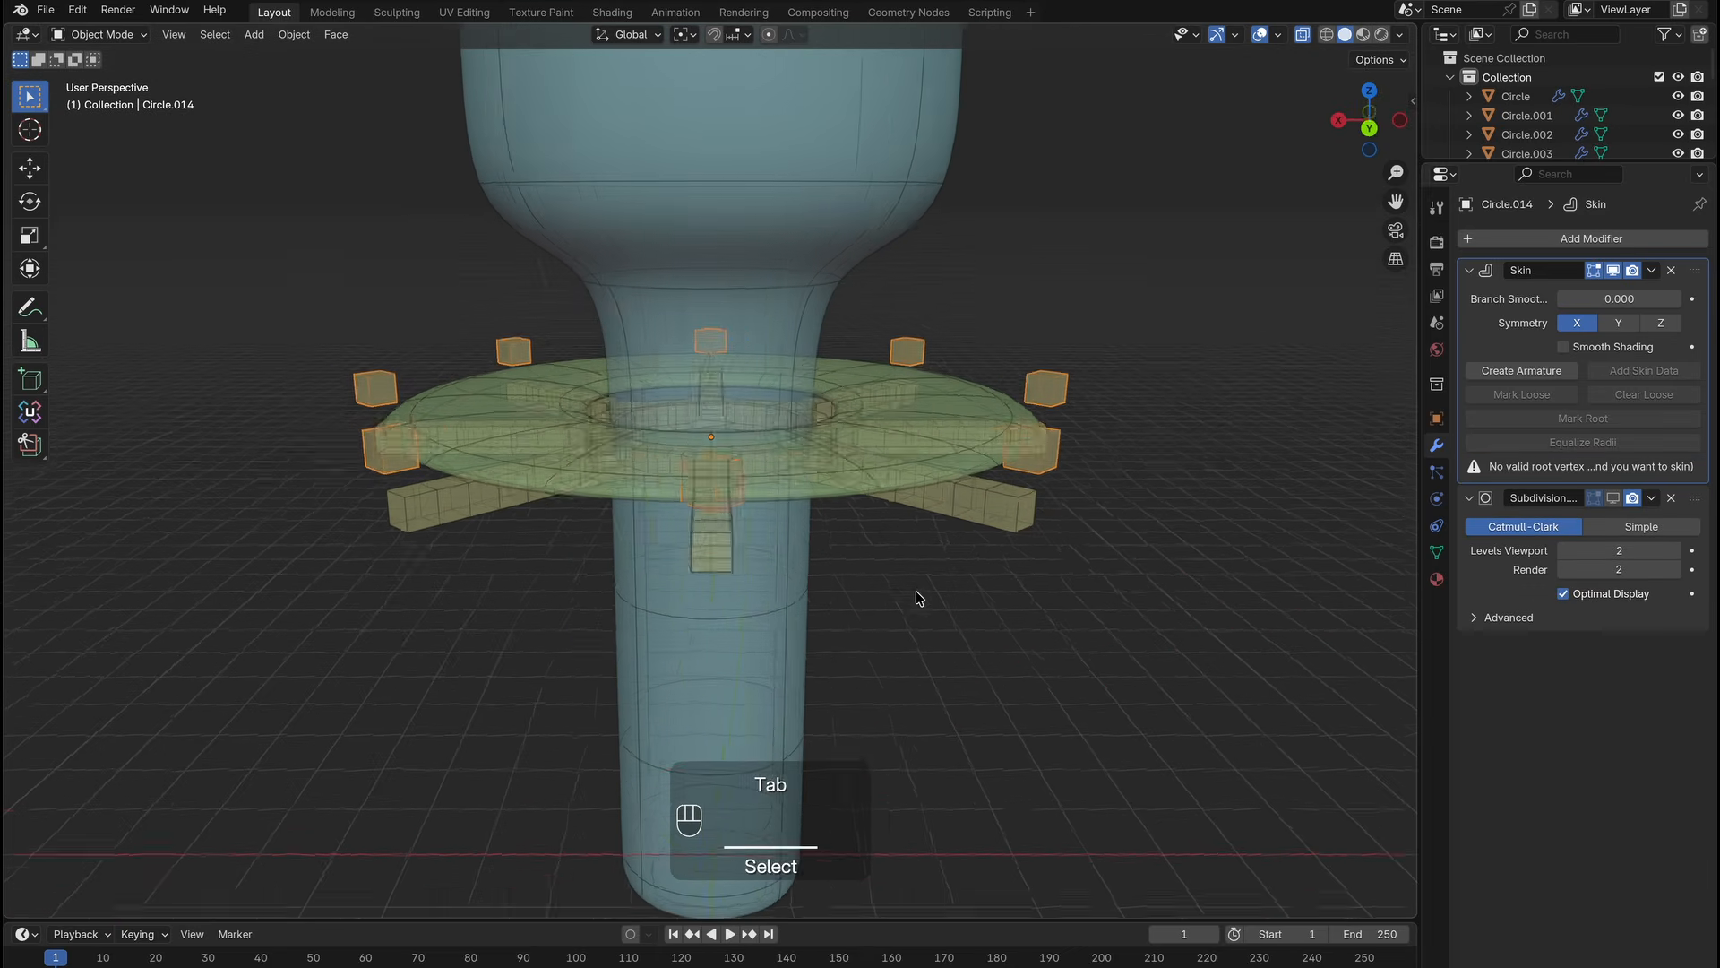
# Scale the separated vertices to 0.950 and extrude them upward along Z as railing posts.
pyautogui.press('Tab')
pyautogui.press('a')
pyautogui.press('s')
pyautogui.click(997, 488)
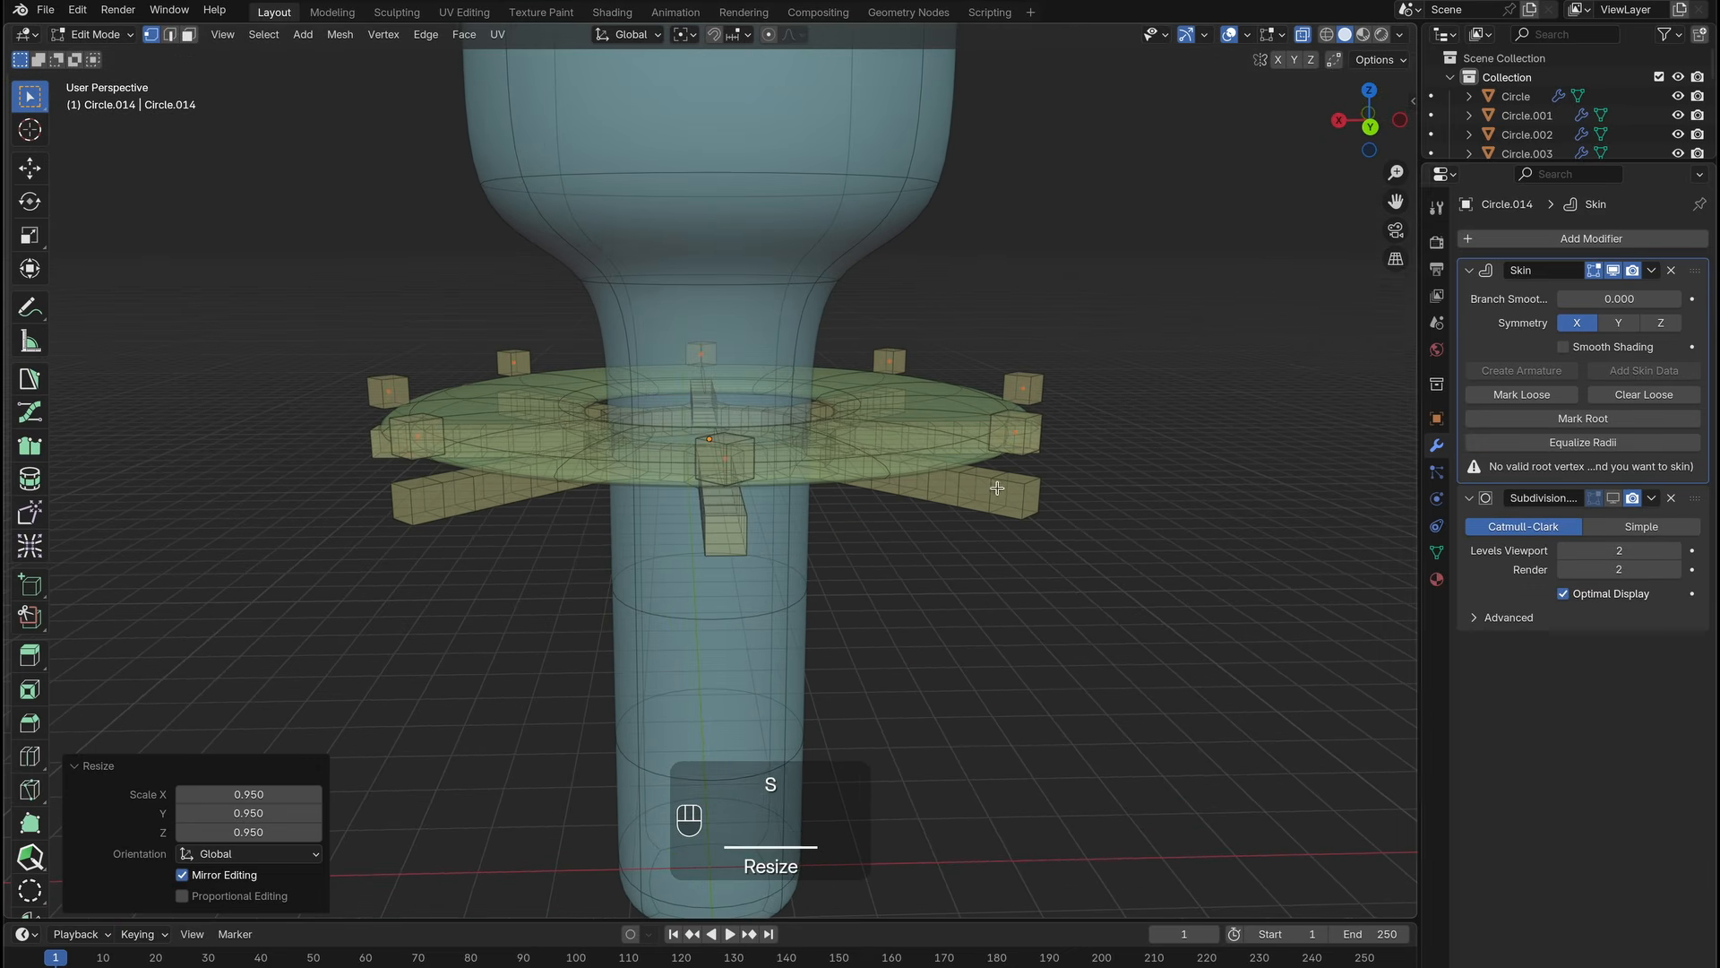
pyautogui.press('e')
pyautogui.press('z')
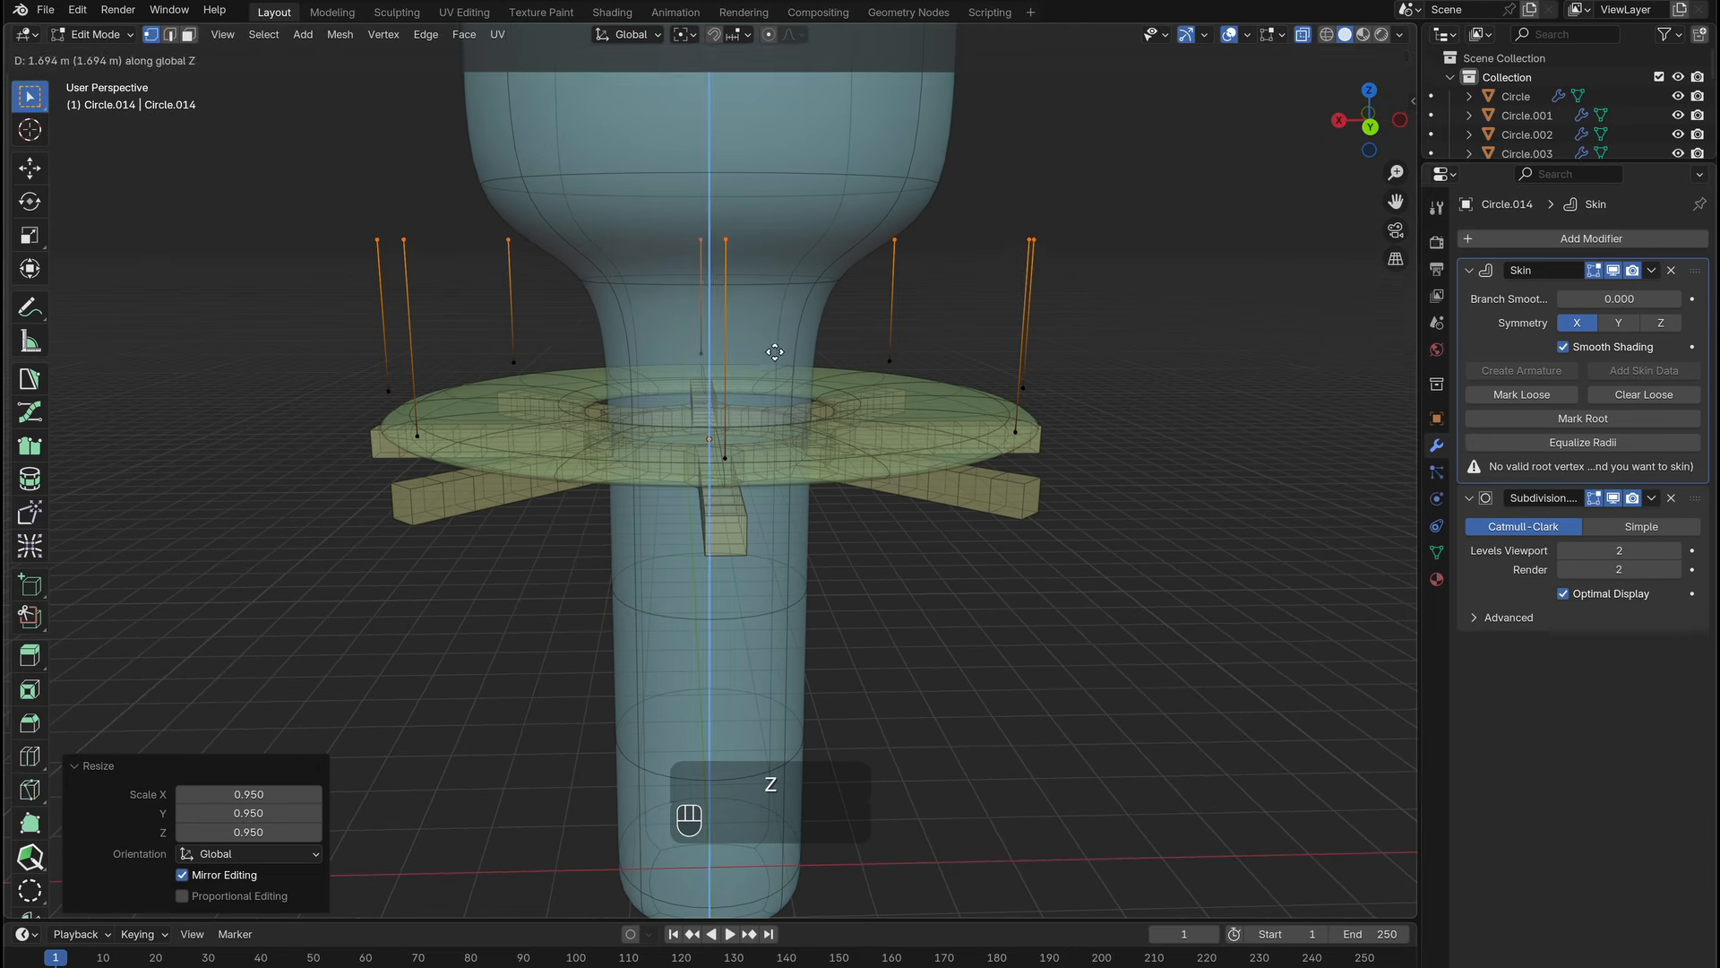
pyautogui.click(790, 361)
# Enable the posts' smooth shading and viewport subdivision, and mark their lower vertices as skin roots.
pyautogui.keyDown('shift'); pyautogui.moveTo(1039, 481); pyautogui.dragTo(1048, 567, button='middle'); pyautogui.keyUp('shift')
pyautogui.moveTo(1070, 520); pyautogui.dragTo(1040, 495, button='middle')
pyautogui.moveTo(1111, 424); pyautogui.dragTo(345, 582)
pyautogui.click(1583, 418)
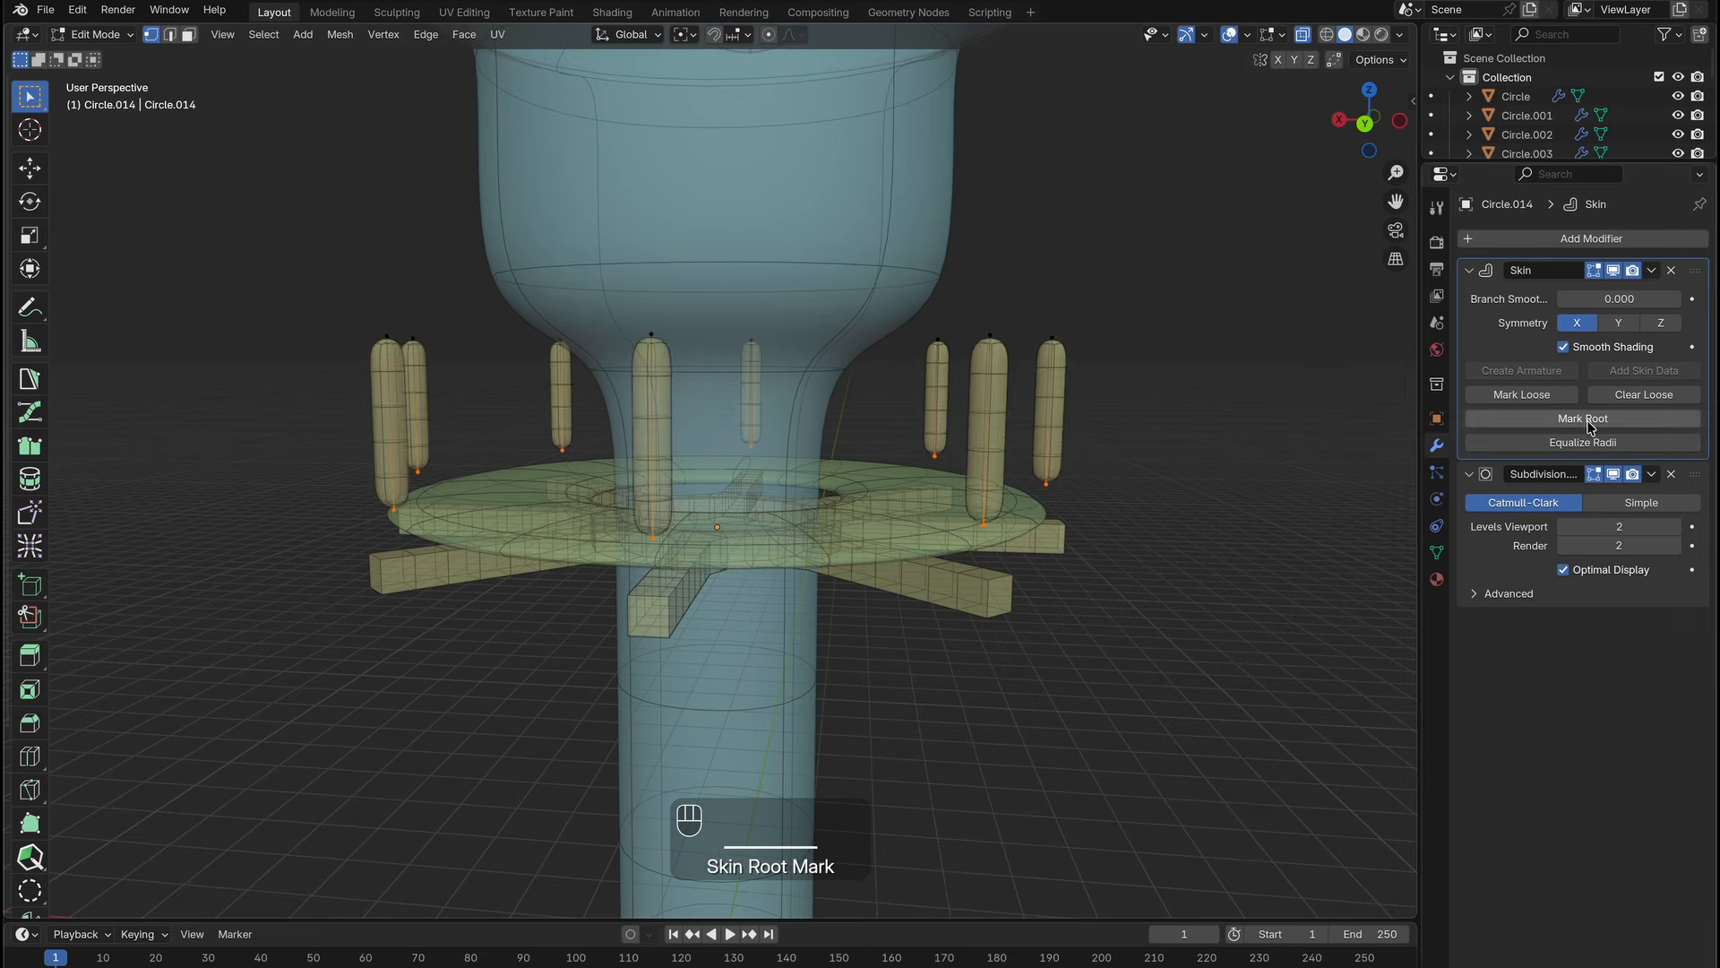
# Move all railing posts down about 0.45 m along Z onto the support beams.
pyautogui.moveTo(663, 466); pyautogui.dragTo(683, 437, button='middle')
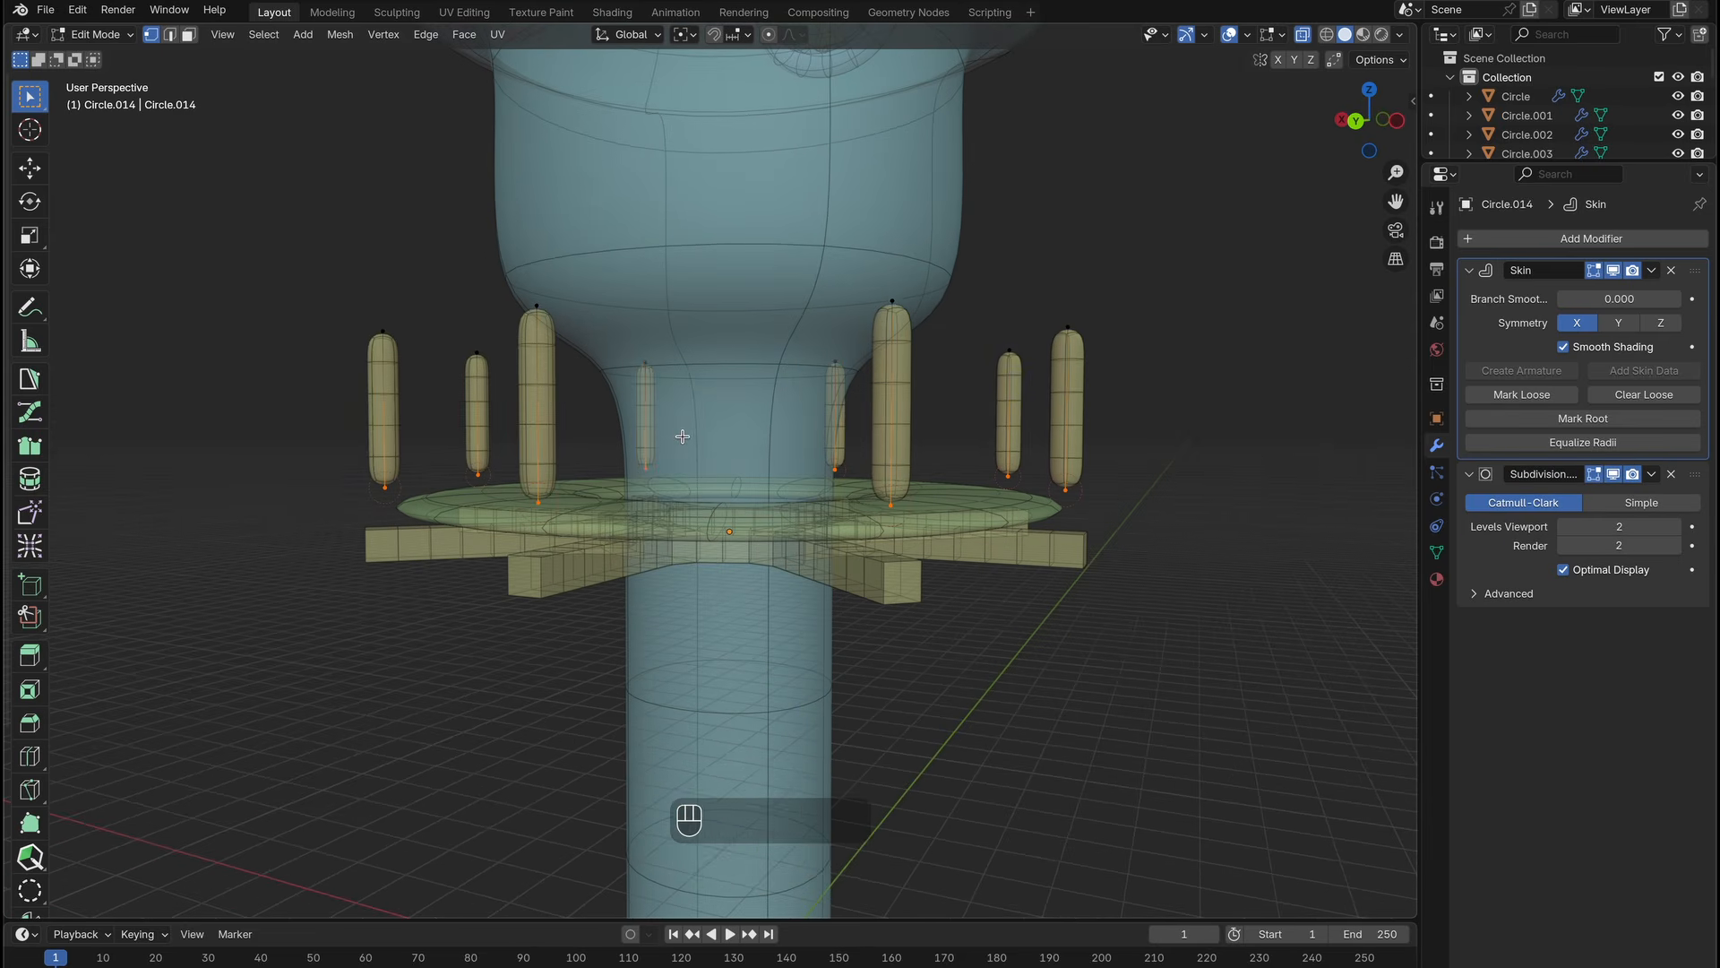
pyautogui.click(1030, 569)
pyautogui.press('g')
pyautogui.press('z')
pyautogui.click(908, 476)
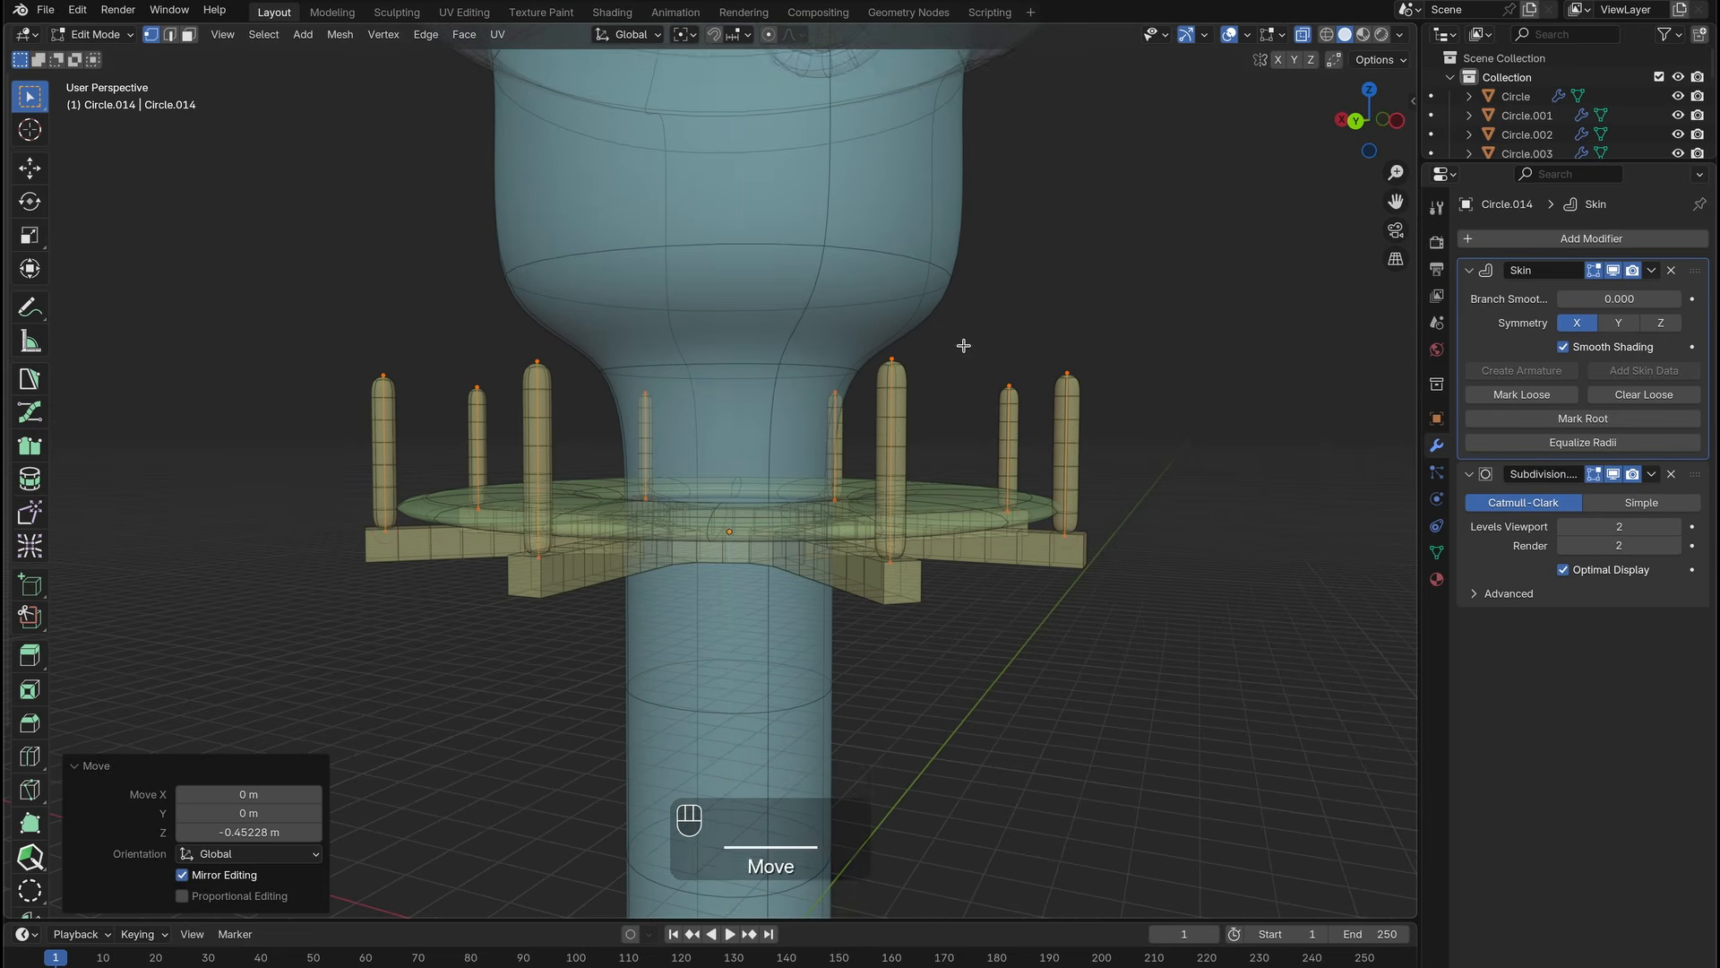
# Select the posts' top vertices and raise them about 0.19 m along Z.
pyautogui.moveTo(964, 346); pyautogui.dragTo(995, 363, button='middle')
pyautogui.keyDown('ctrl'); pyautogui.moveTo(994, 313); pyautogui.dragTo(992, 373, button='middle'); pyautogui.keyUp('ctrl')
pyautogui.keyDown('ctrl'); pyautogui.moveTo(950, 475); pyautogui.dragTo(928, 422, button='middle'); pyautogui.keyUp('ctrl')
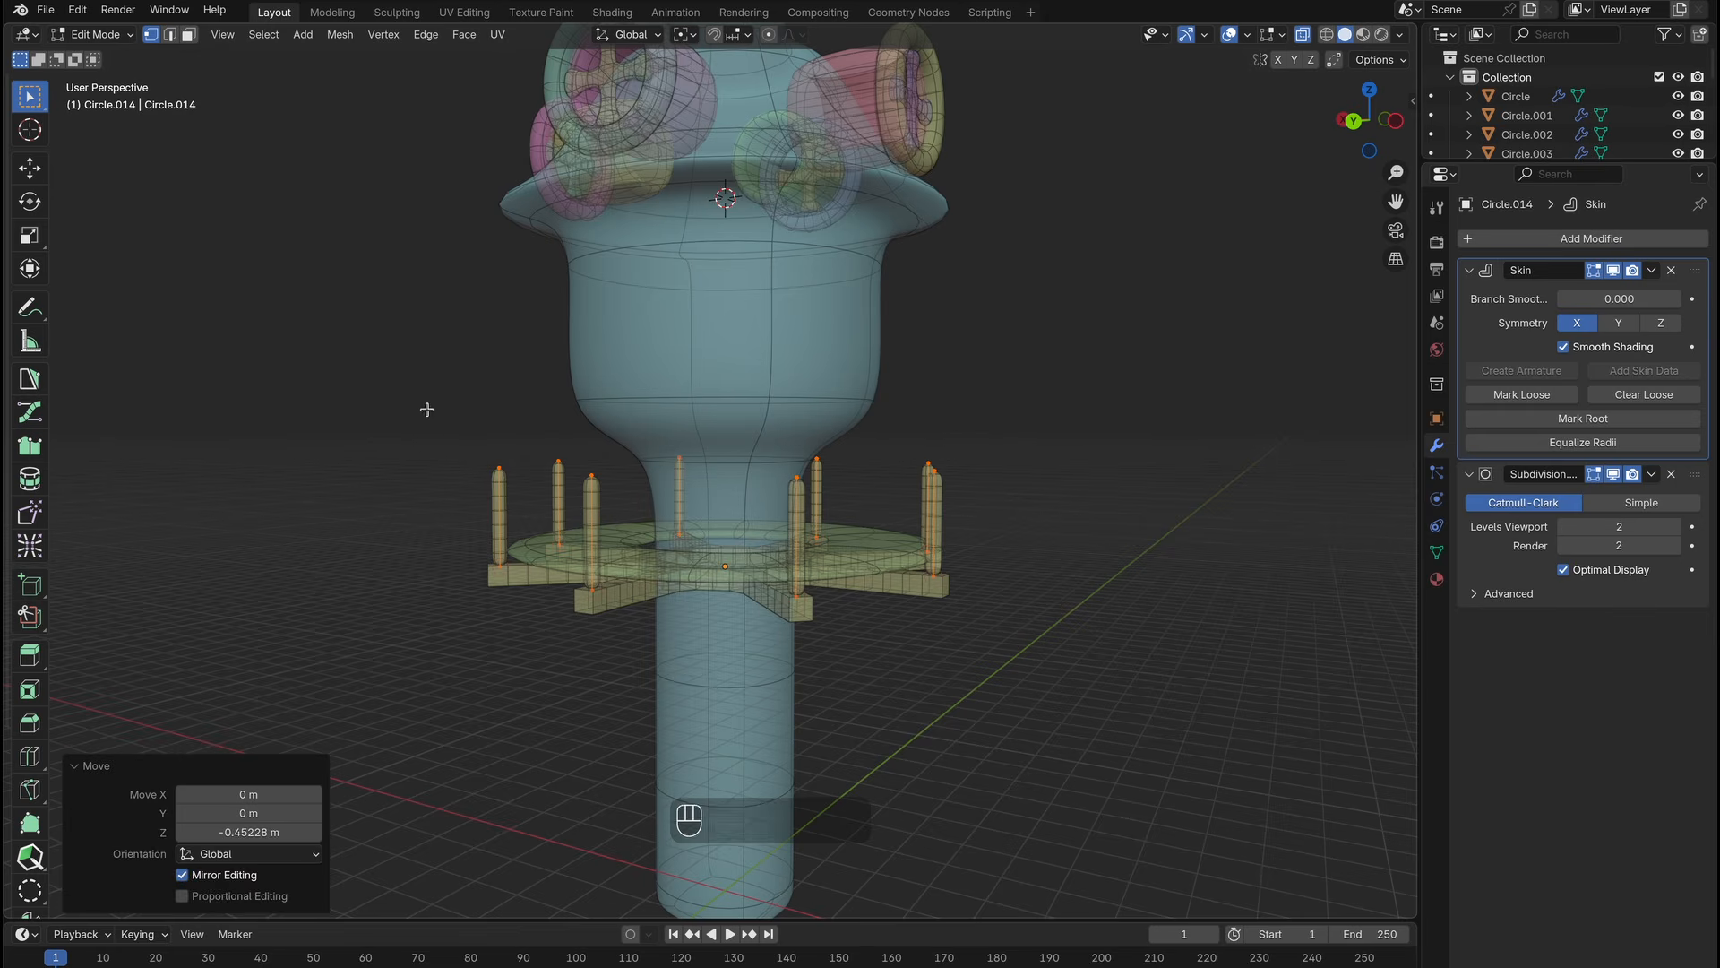
pyautogui.moveTo(427, 409); pyautogui.dragTo(990, 513)
pyautogui.moveTo(941, 536)
pyautogui.keyDown('ctrl'); pyautogui.mouseDown(button='middle')
pyautogui.moveTo(917, 499)
pyautogui.moveTo(918, 518)
pyautogui.mouseUp(button='middle'); pyautogui.keyUp('ctrl')
pyautogui.press('g')
pyautogui.press('z')
pyautogui.click(917, 518)
pyautogui.press('g')
pyautogui.rightClick(918, 514)
# Duplicate the posts' top vertices slightly upward along Z and enlarge their skin radii into ball finials.
pyautogui.hotkey('shift', 'd')
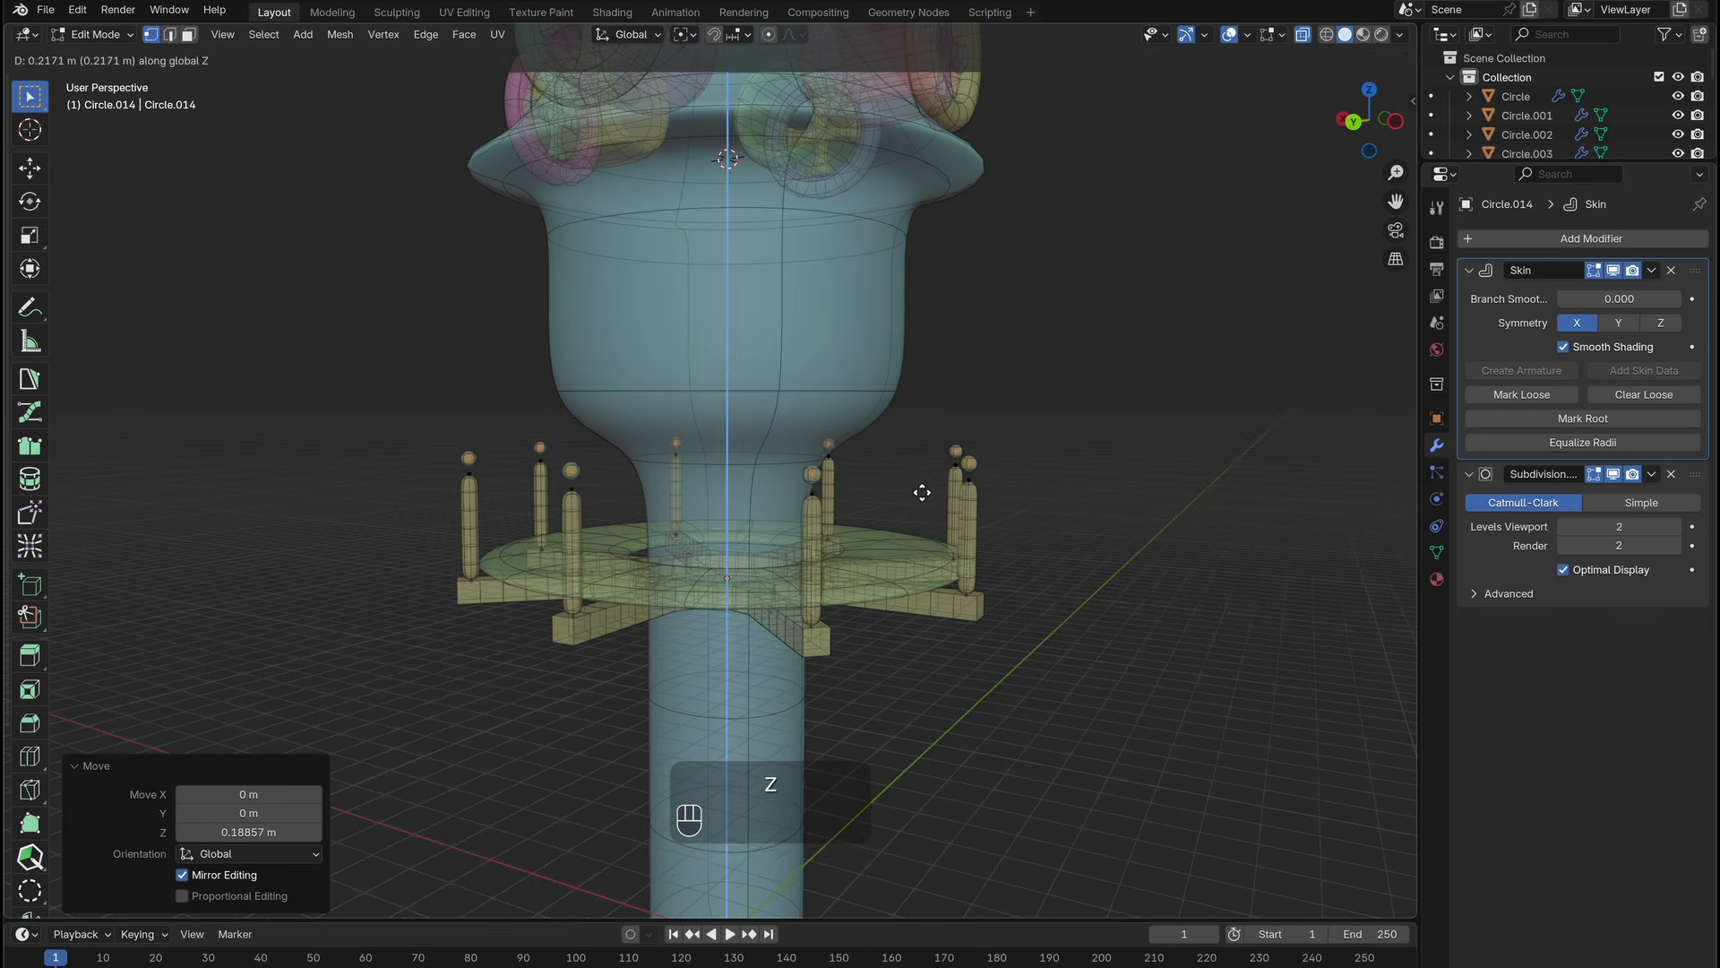
pyautogui.click(922, 498)
pyautogui.hotkey('ctrl', 'a')
pyautogui.click(1037, 498)
pyautogui.moveTo(801, 508); pyautogui.dragTo(670, 578, button='middle')
pyautogui.press('Tab')
# Duplicate the balcony disc 1.24 m upward along Z and turn the copy into a thin ring with equalized skin radii scaled to 0.158.
pyautogui.click(760, 617)
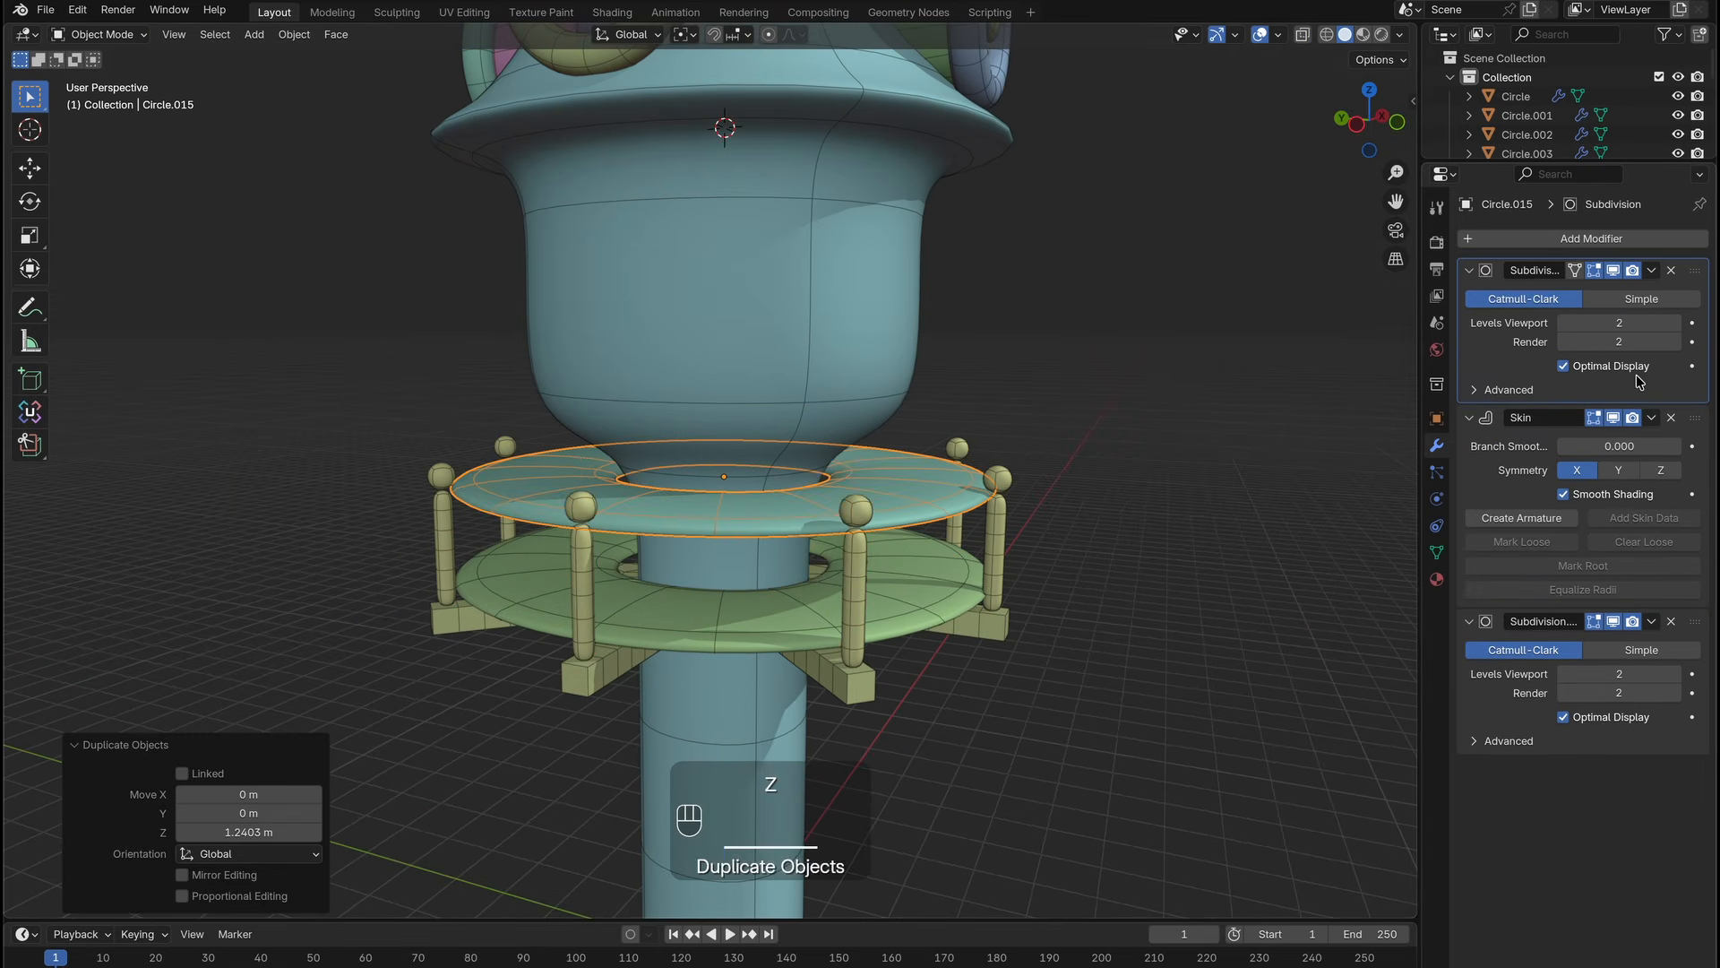
pyautogui.press('Tab')
pyautogui.click(1613, 589)
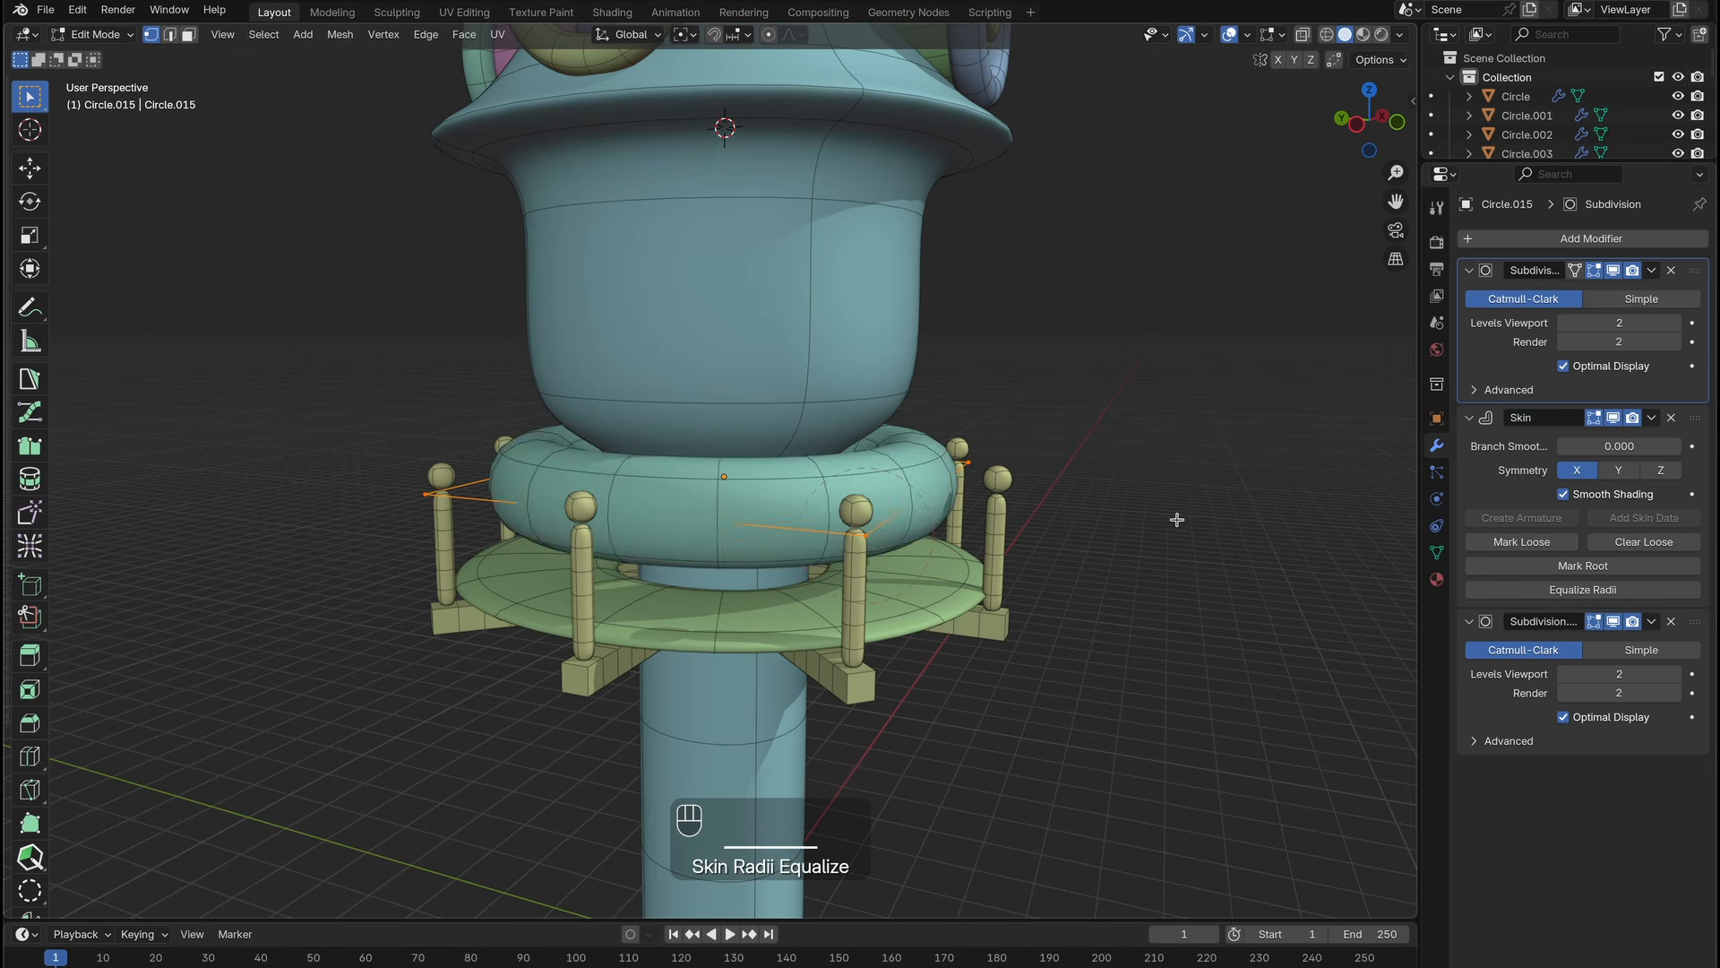
pyautogui.hotkey('ctrl', 'a')
pyautogui.click(813, 496)
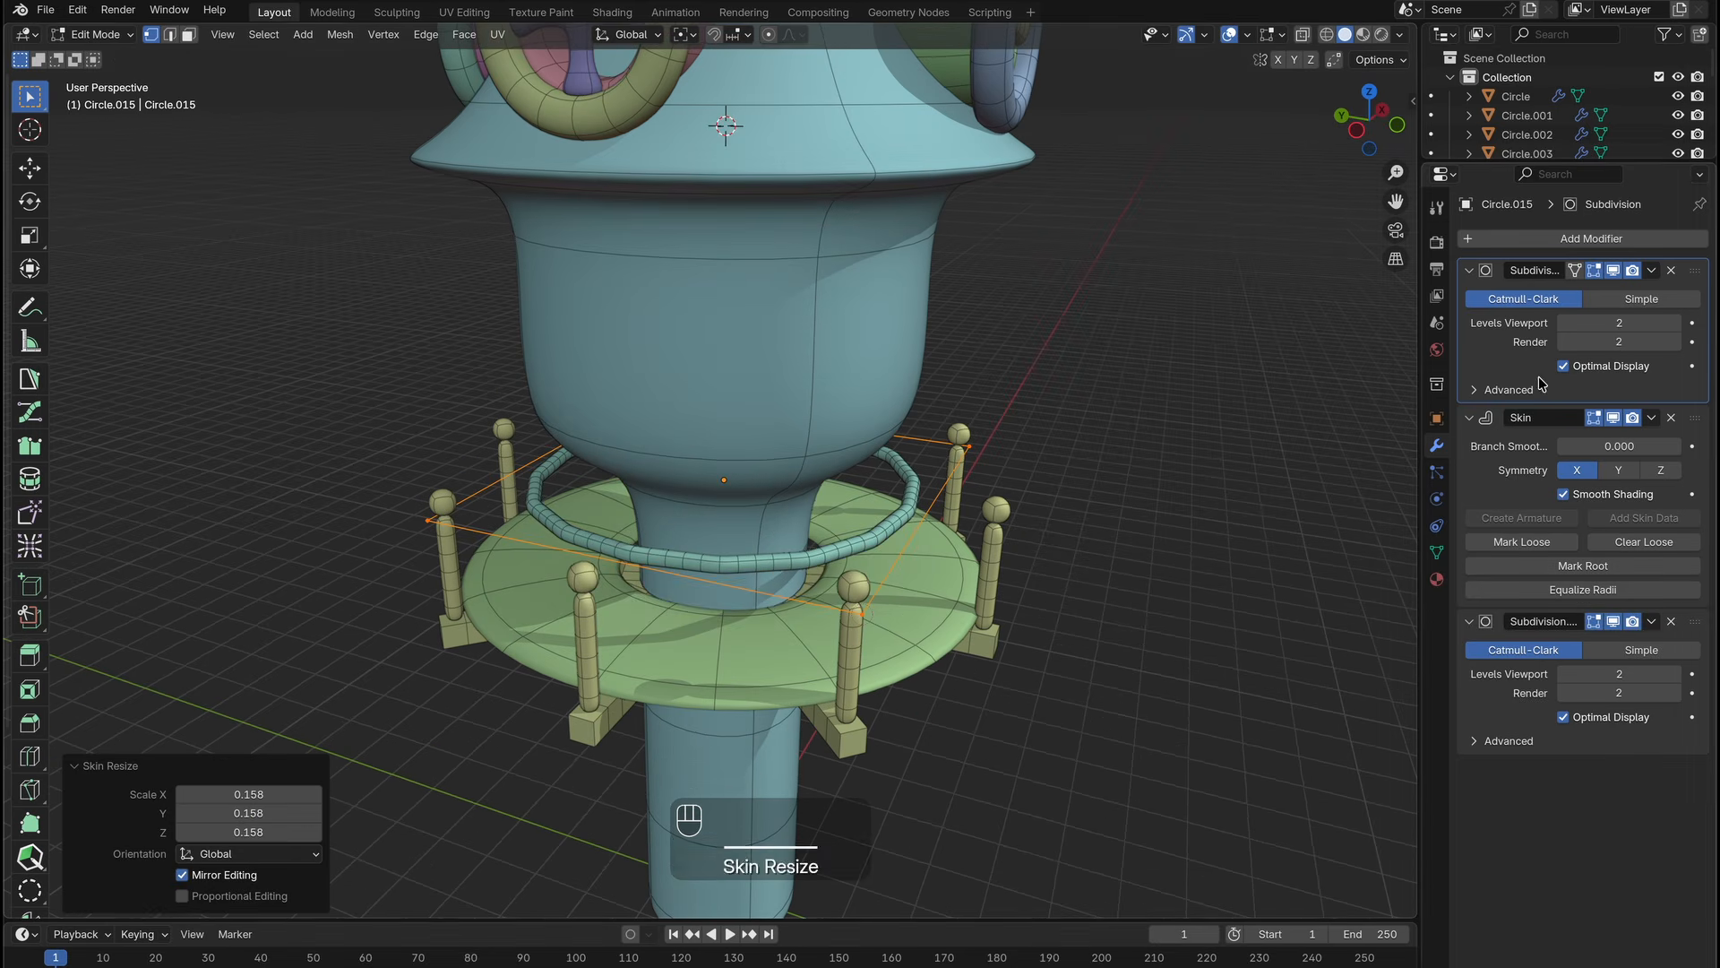
# Scale the rail's outline by 1.410 and set its first subdivision's viewport level to 4.
pyautogui.press('s')
pyautogui.click(1164, 559)
pyautogui.click(1677, 322)
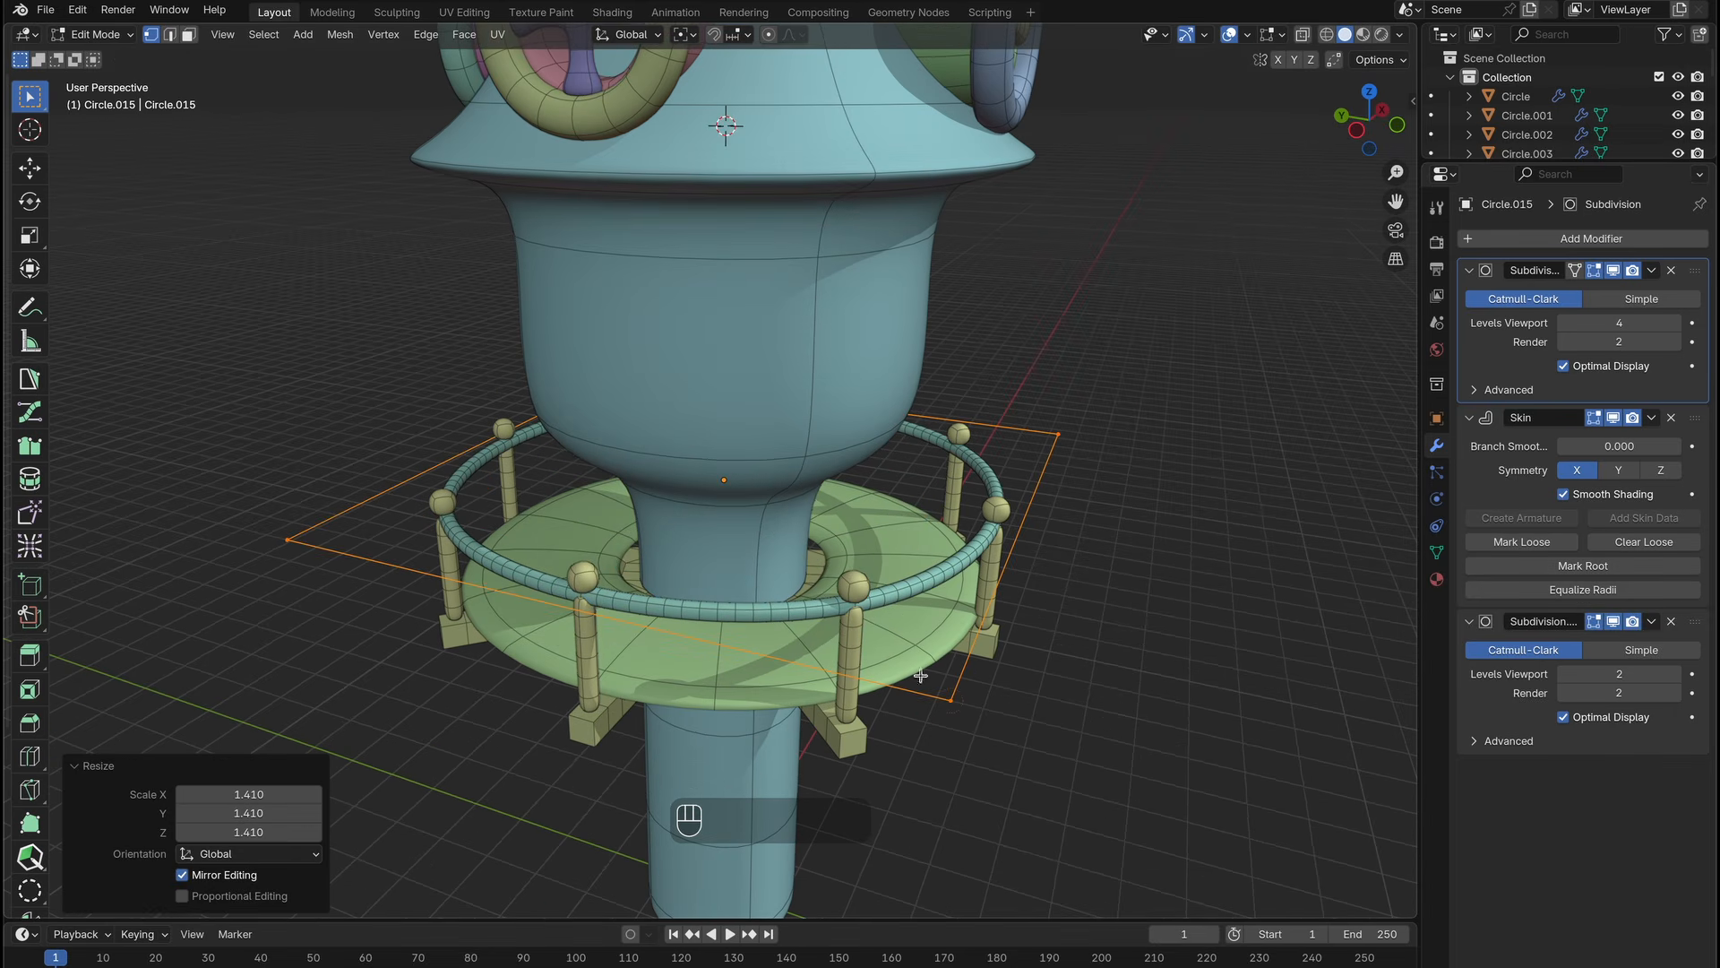
# Scale the rail's skin radii to 0.928 and lower the rail about 0.24 m along Z.
pyautogui.hotkey('ctrl', 'a')
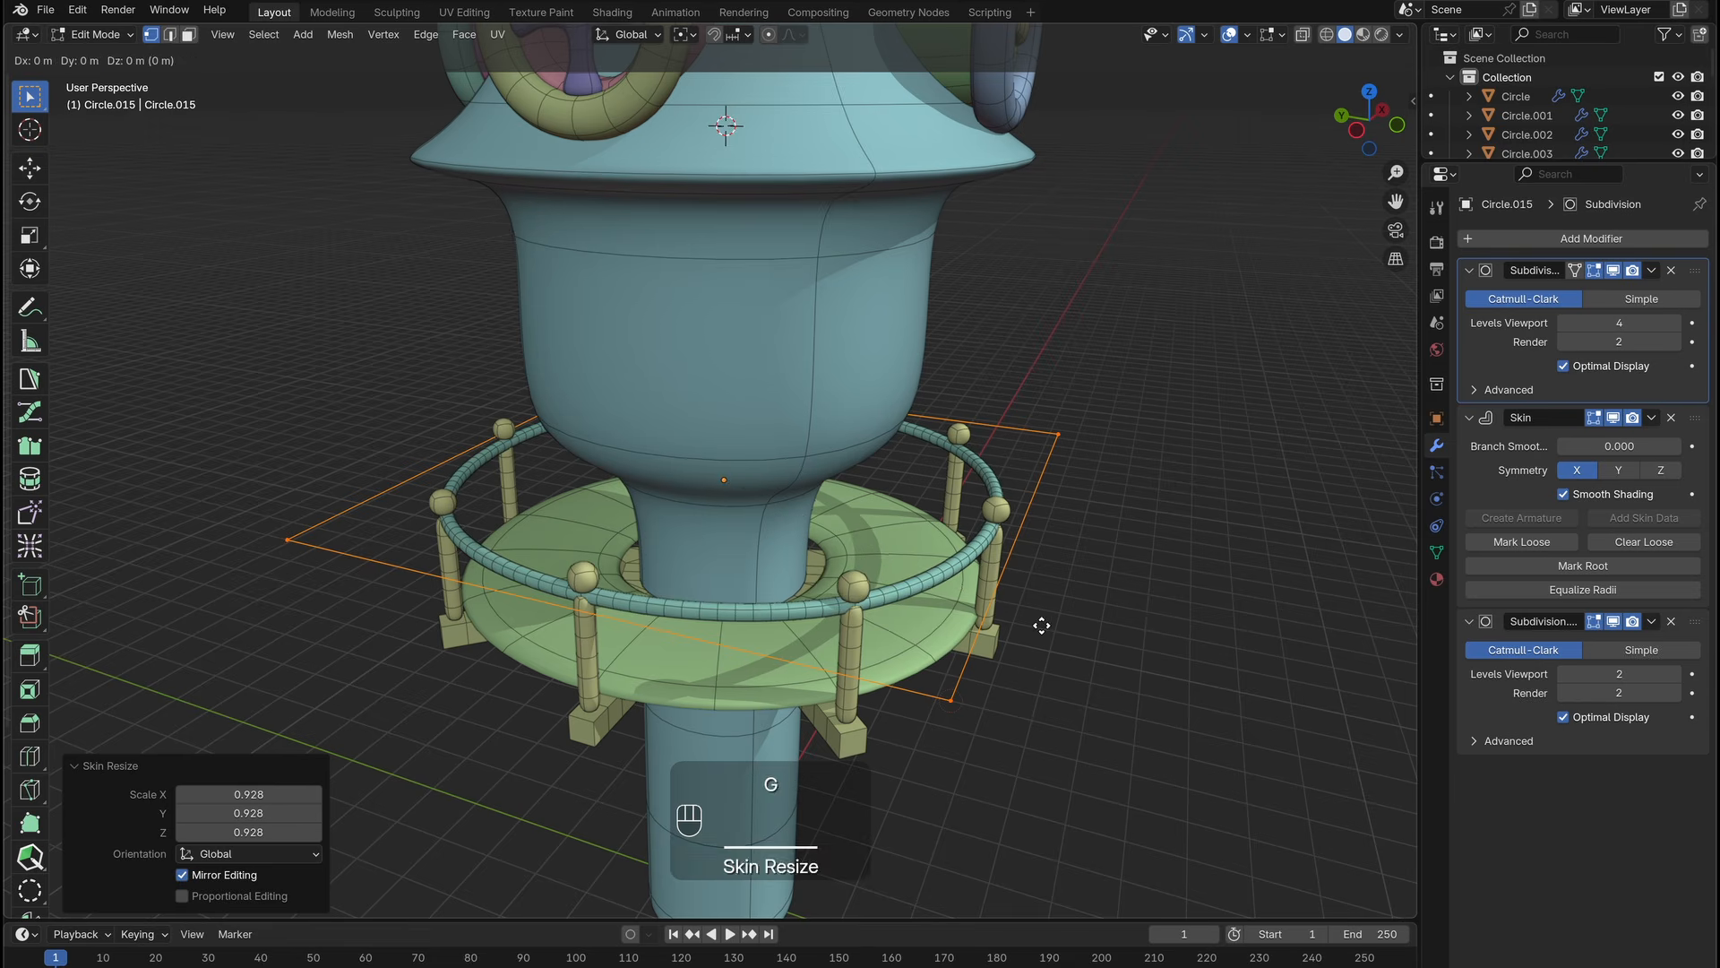
pyautogui.press('z')
pyautogui.click(1044, 642)
# Scale the rail's skin radii to 0.918 and fine-tune its outline size and height against the posts.
pyautogui.scroll(2, 1044, 641)
pyautogui.hotkey('ctrl', 'a')
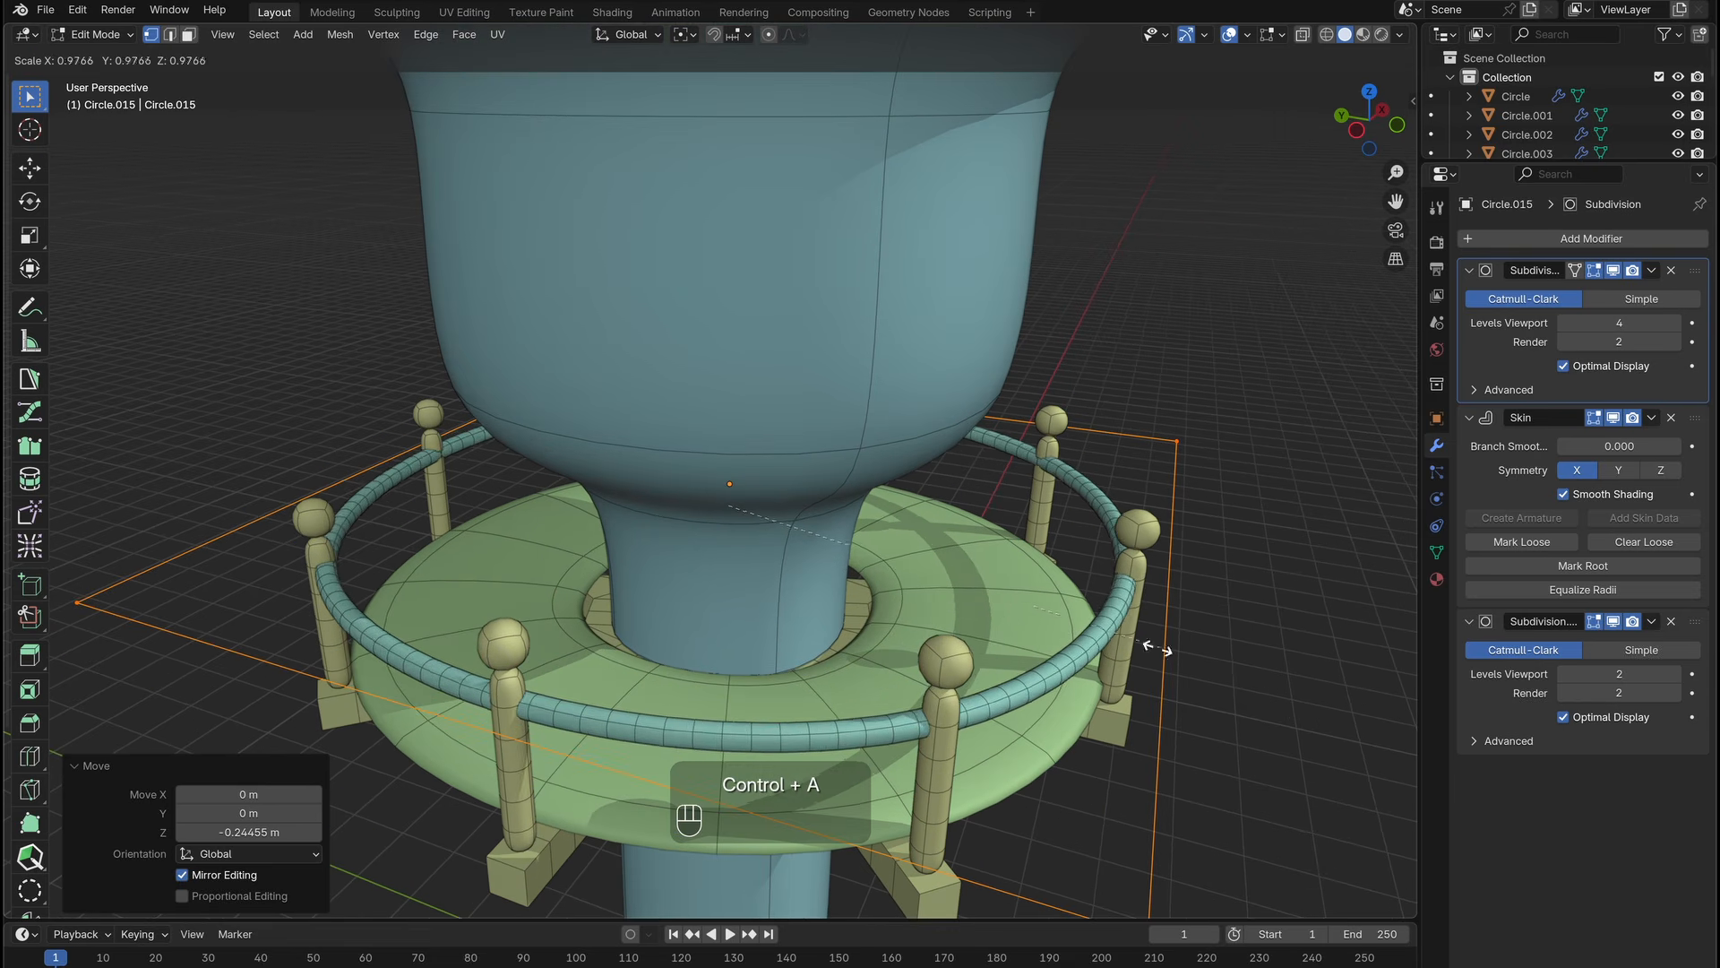
pyautogui.click(1101, 644)
pyautogui.press('s')
pyautogui.click(1081, 651)
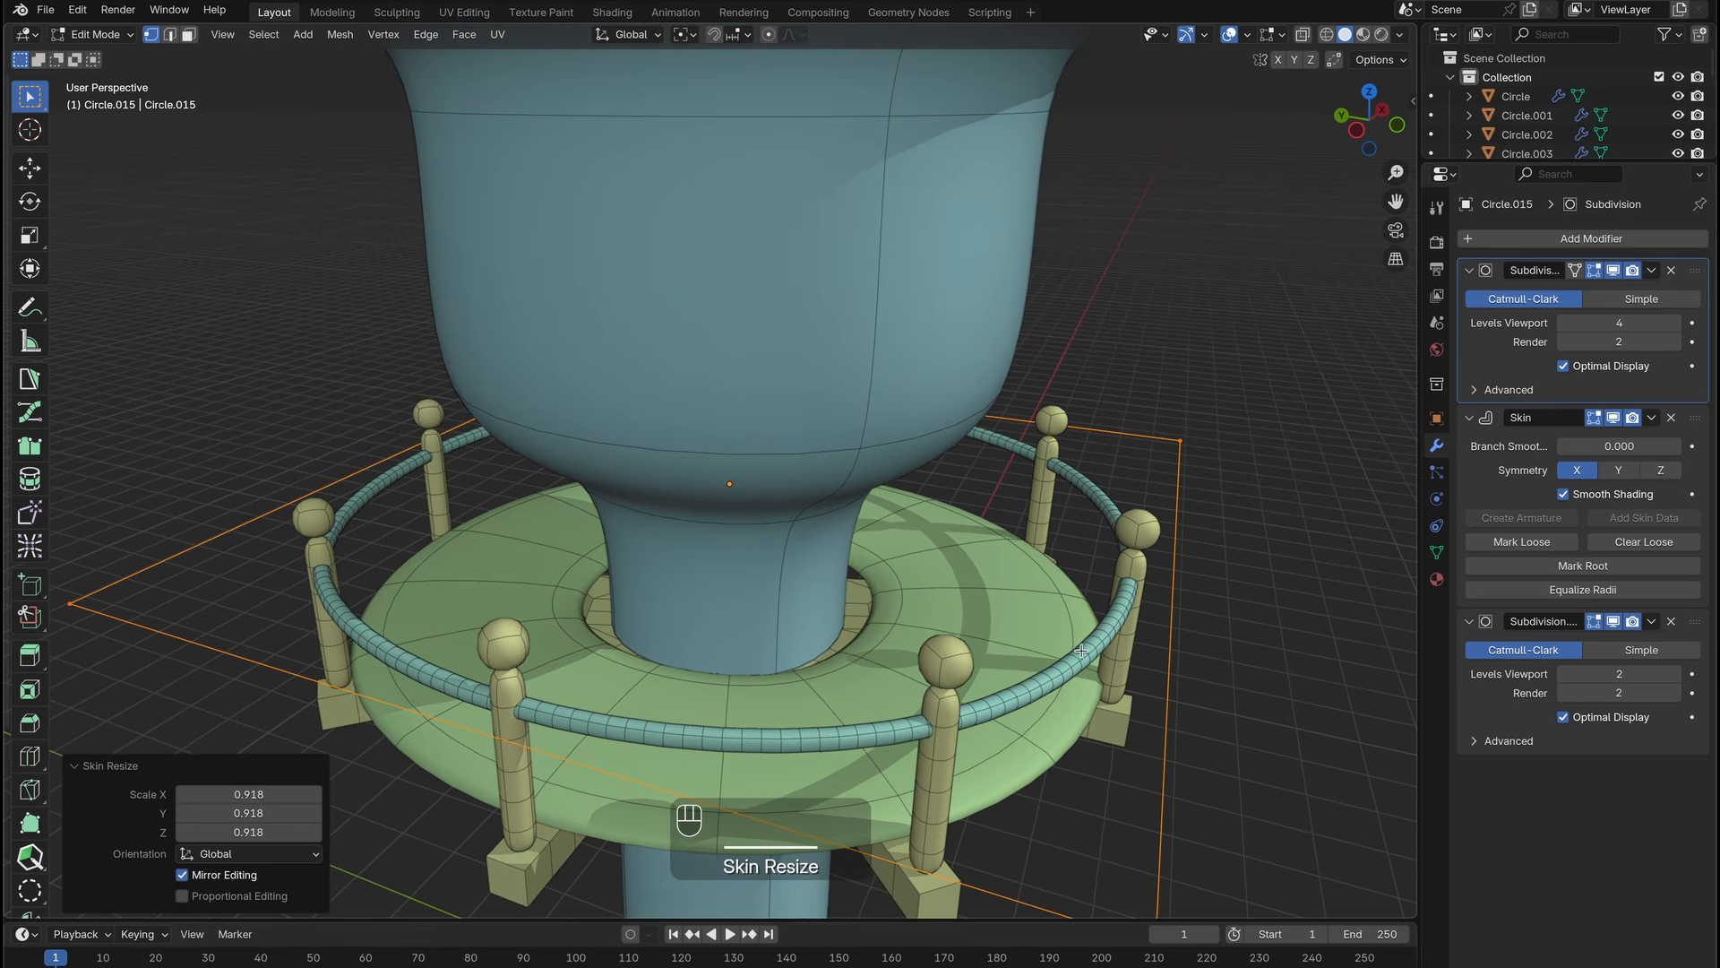
pyautogui.press('g')
pyautogui.press('z')
pyautogui.click(1088, 639)
pyautogui.scroll(-3, 1088, 638)
pyautogui.press('Tab')
pyautogui.keyDown('ctrl'); pyautogui.click(869, 573); pyautogui.keyUp('ctrl')
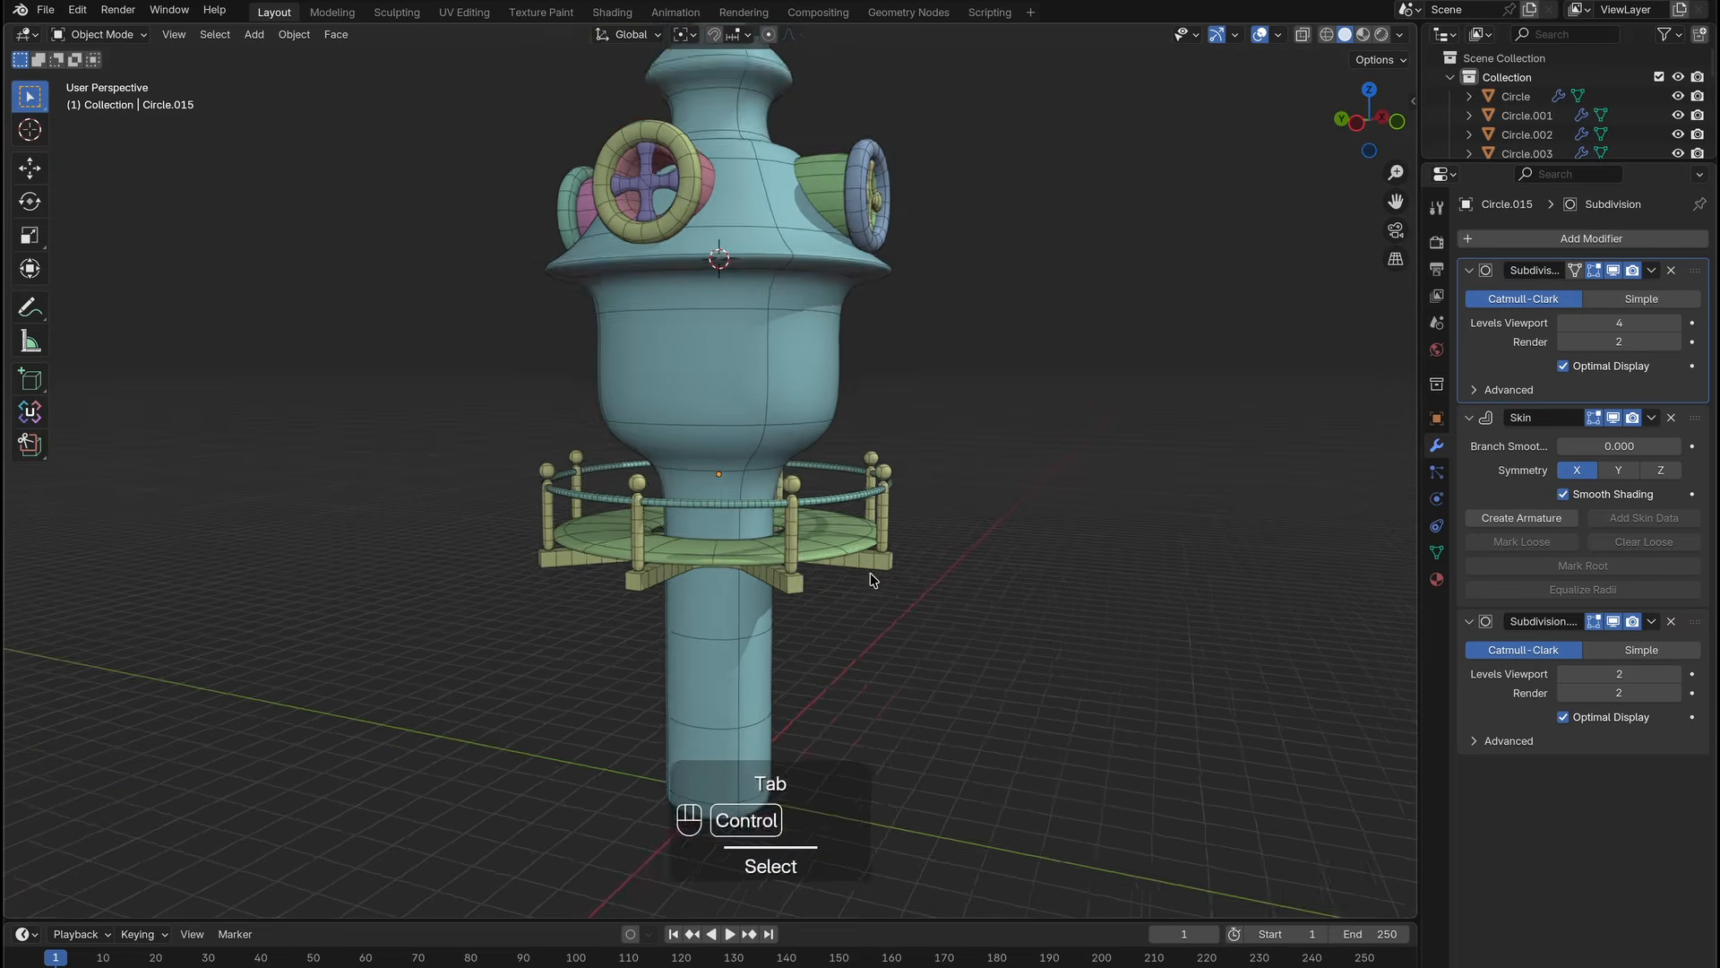
# Slightly enlarge the skin radii of all railing post vertices with X-ray on.
pyautogui.scroll(5, 872, 551)
pyautogui.press('Tab')
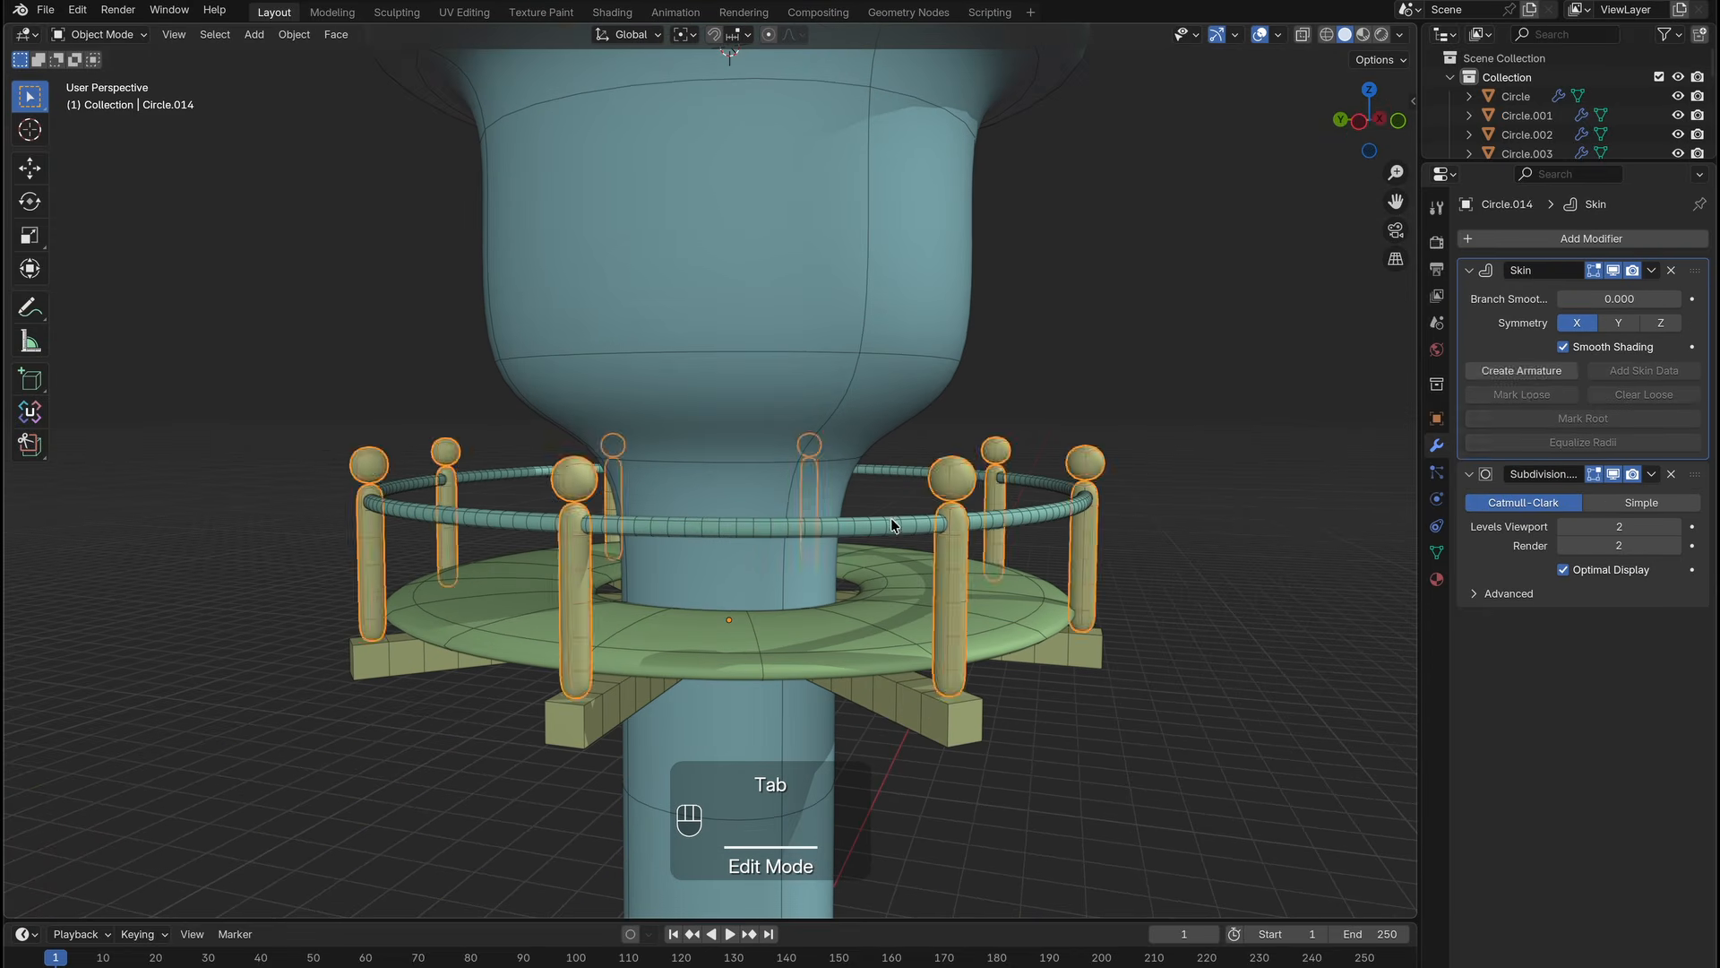
pyautogui.hotkey('alt', 'z')
pyautogui.press('a')
pyautogui.hotkey('ctrl', 'a')
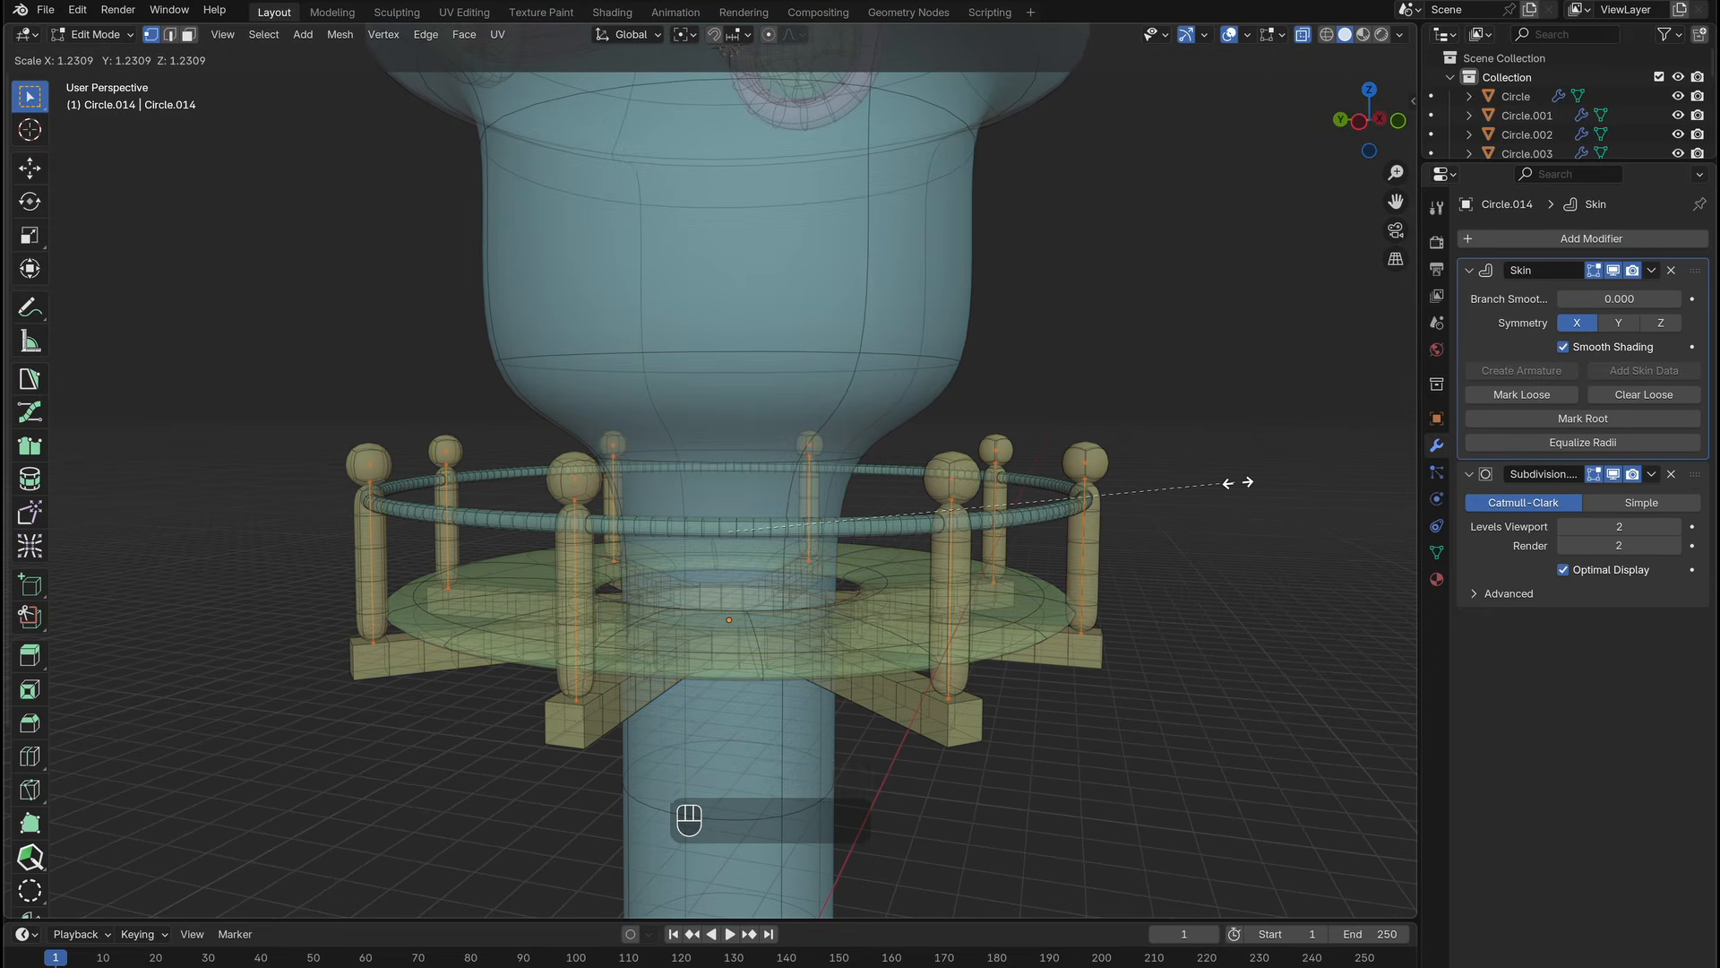
pyautogui.click(1149, 486)
# Scale the skin radii of all support beam vertices by about 1.10.
pyautogui.press('Tab')
pyautogui.click(972, 724)
pyautogui.press('Tab')
pyautogui.press('a')
pyautogui.hotkey('ctrl', 'a')
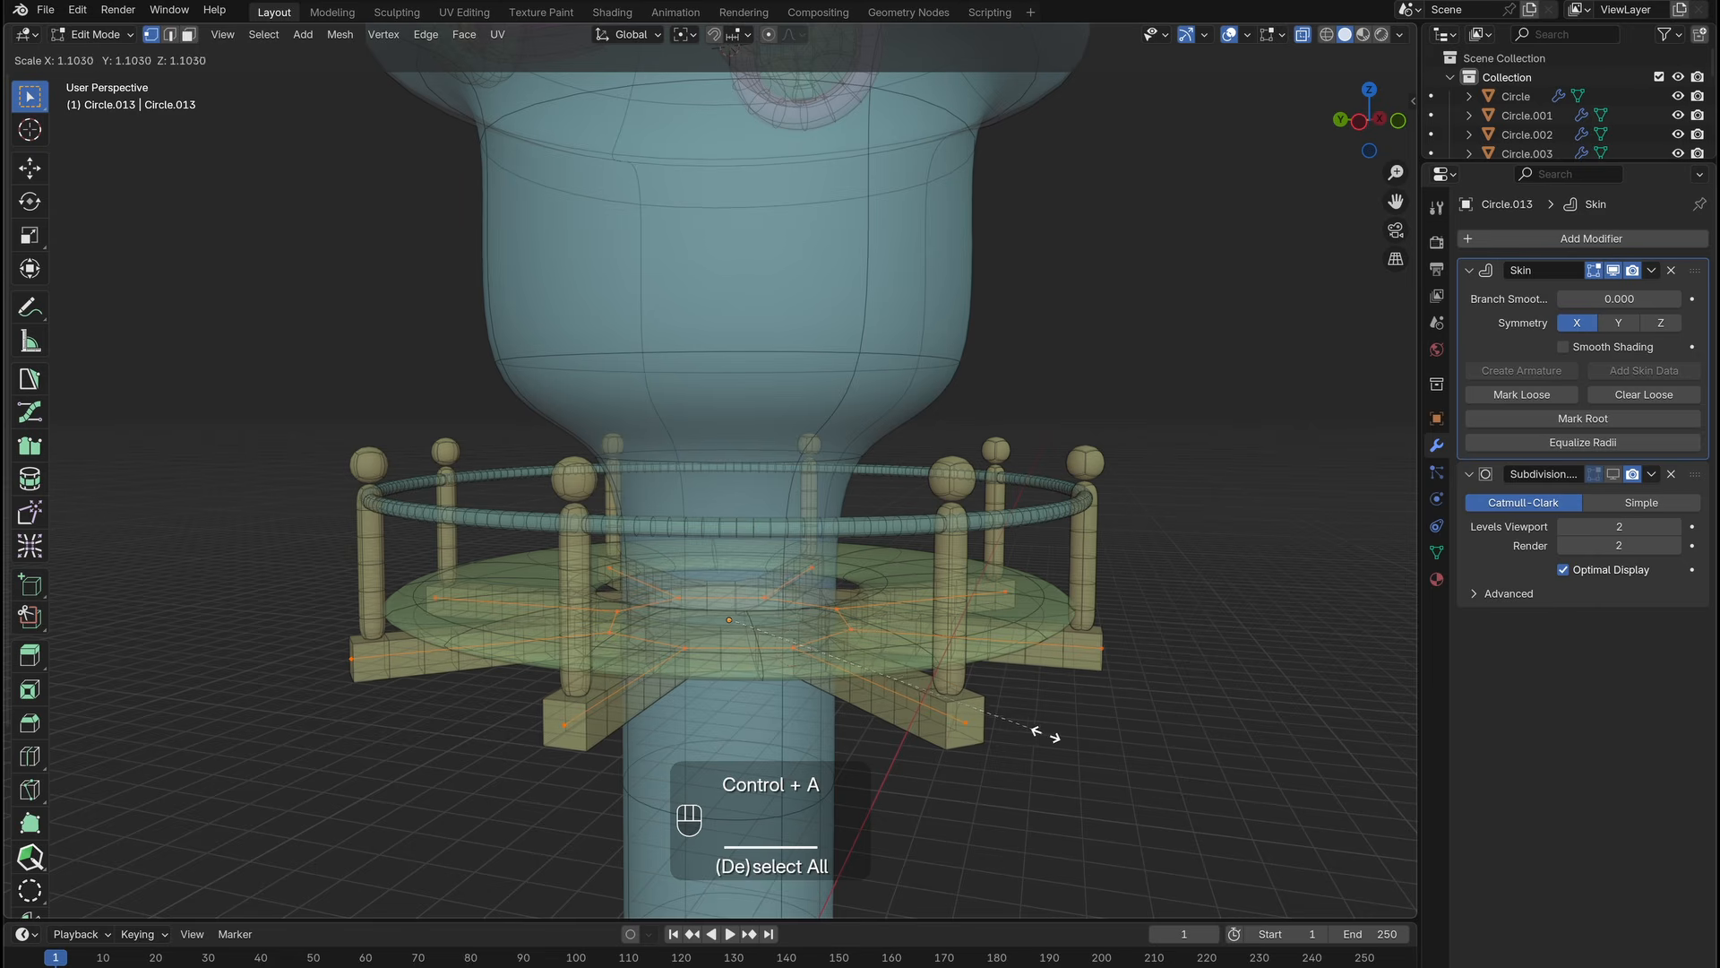
pyautogui.click(1046, 734)
# Slightly enlarge the rail's skin radii, return to Object Mode and turn X-ray off.
pyautogui.press('Tab')
pyautogui.click(1041, 513)
pyautogui.press('Tab')
pyautogui.hotkey('ctrl', 'a')
pyautogui.click(1104, 556)
pyautogui.press('Tab')
pyautogui.click(1303, 35)
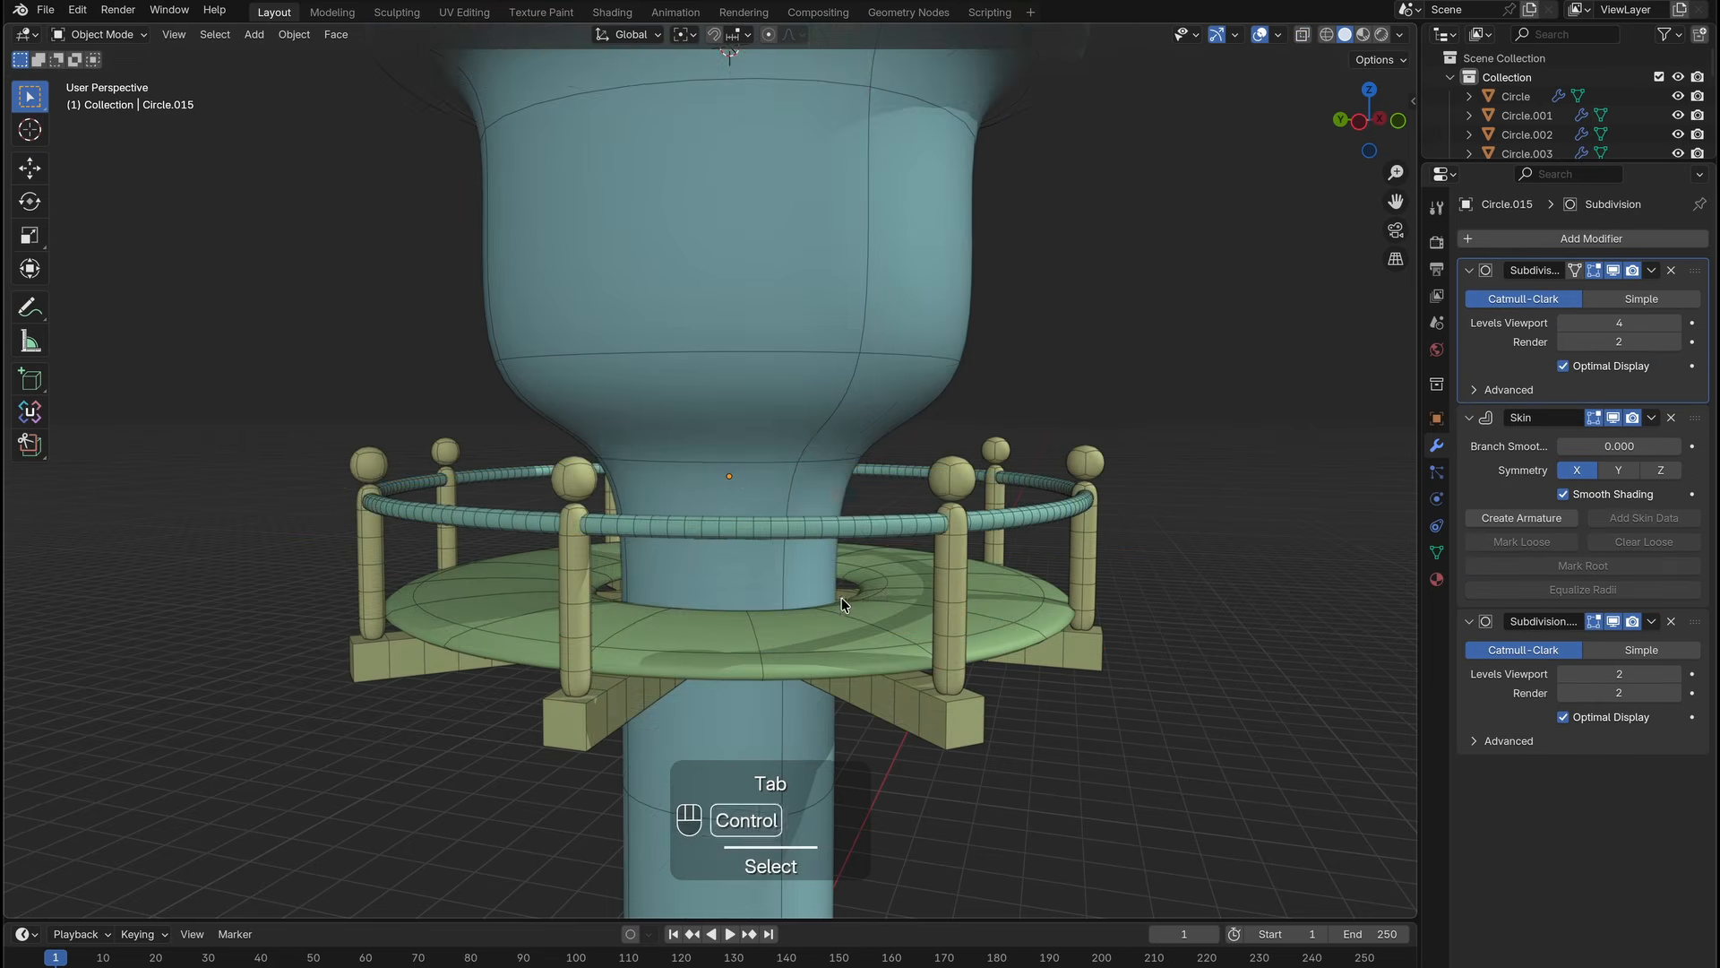
# Select the beams, disc, posts and rail together and move the whole balcony down along Z.
pyautogui.moveTo(841, 599); pyautogui.dragTo(775, 448, button='middle')
pyautogui.click(856, 527)
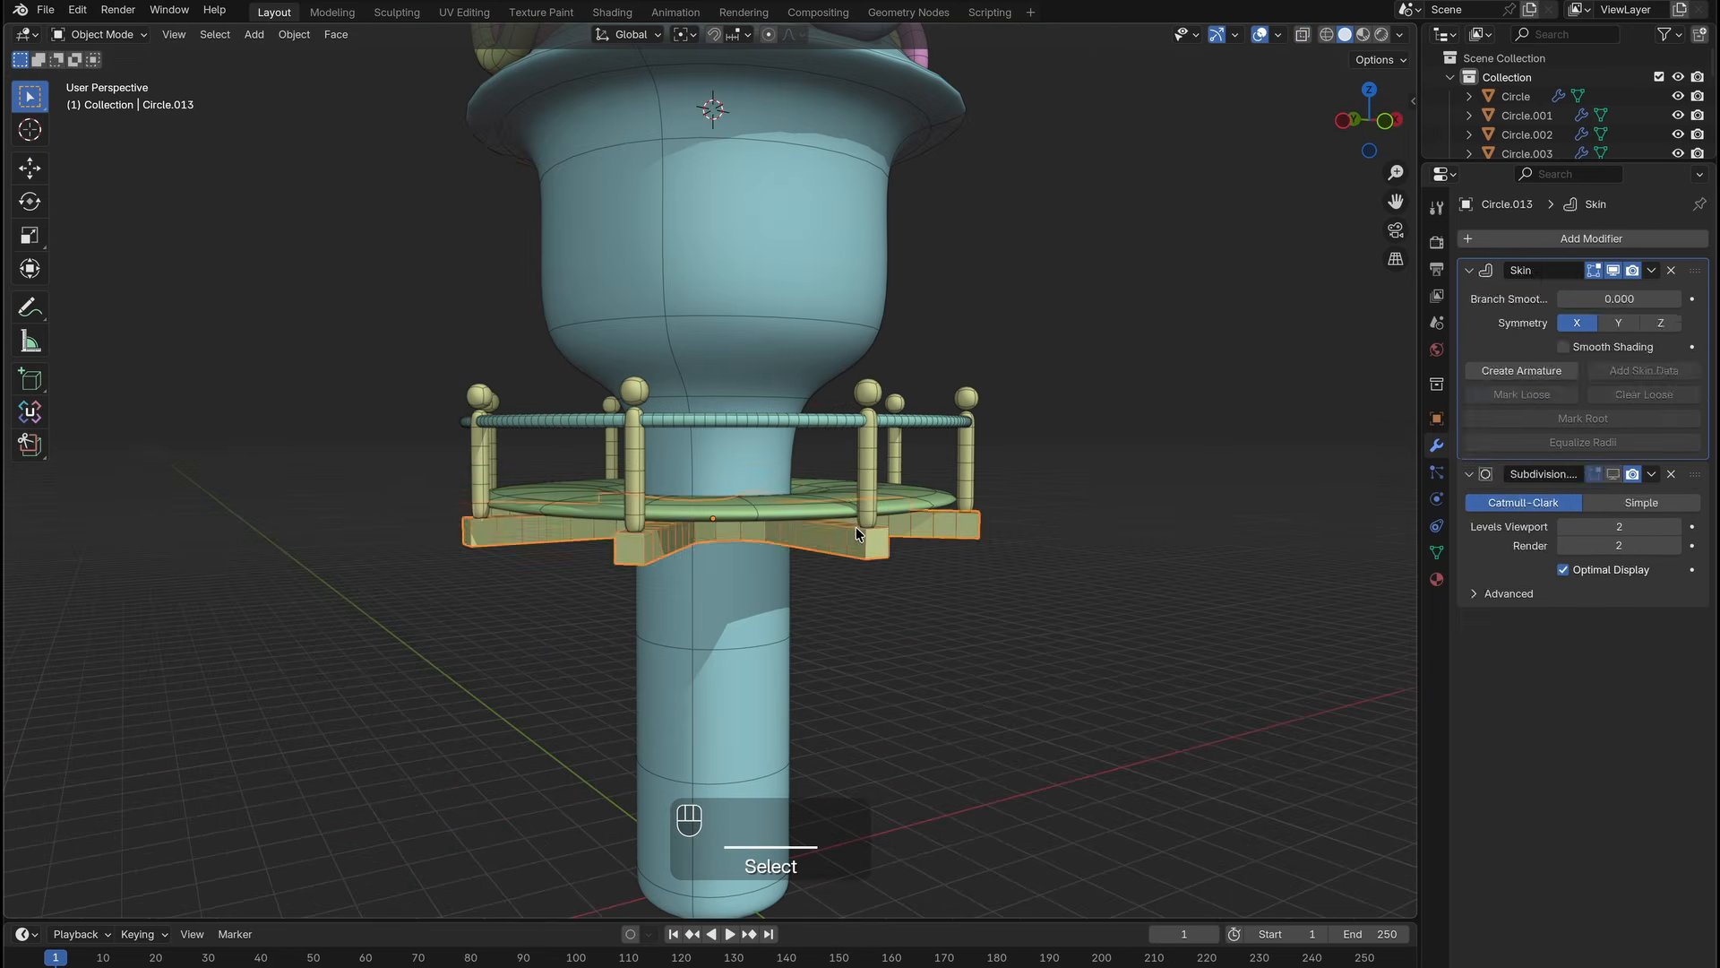
pyautogui.keyDown('shift'); pyautogui.click(851, 509); pyautogui.keyUp('shift')
pyautogui.keyDown('shift'); pyautogui.click(867, 473); pyautogui.keyUp('shift')
pyautogui.keyDown('shift'); pyautogui.click(944, 419); pyautogui.keyUp('shift')
pyautogui.press('g')
pyautogui.press('z')
pyautogui.click(916, 545)
pyautogui.keyDown('ctrl'); pyautogui.moveTo(906, 557); pyautogui.dragTo(860, 631, button='middle'); pyautogui.keyUp('ctrl')
pyautogui.click(645, 573)
pyautogui.moveTo(645, 573); pyautogui.dragTo(723, 761, button='middle')
pyautogui.scroll(3, 699, 584)
pyautogui.click(718, 577)
pyautogui.press('Tab')
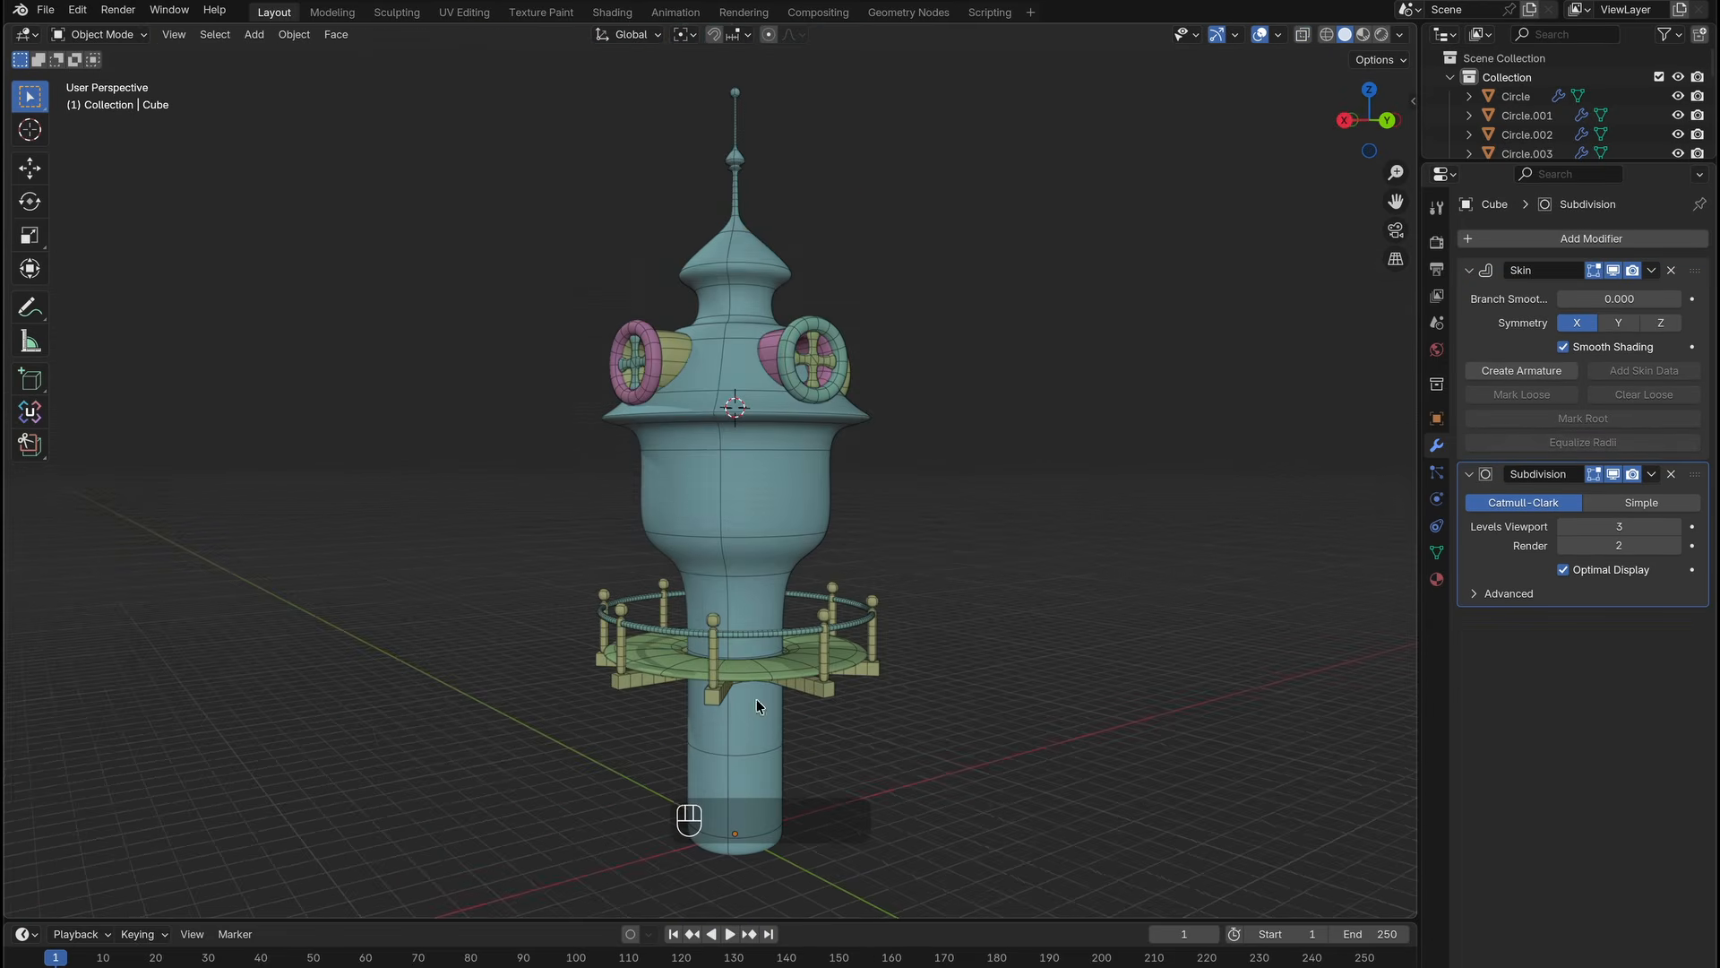
# Duplicate the support beams and move the copy up along Z to the neck beneath the pointed roof cap.
pyautogui.click(815, 675)
pyautogui.moveTo(815, 675)
pyautogui.mouseDown(button='middle')
pyautogui.moveTo(815, 645)
pyautogui.moveTo(817, 683)
pyautogui.mouseUp(button='middle')
pyautogui.keyDown('shift'); pyautogui.moveTo(817, 682); pyautogui.dragTo(811, 609, button='middle'); pyautogui.keyUp('shift')
pyautogui.hotkey('shift', 'd')
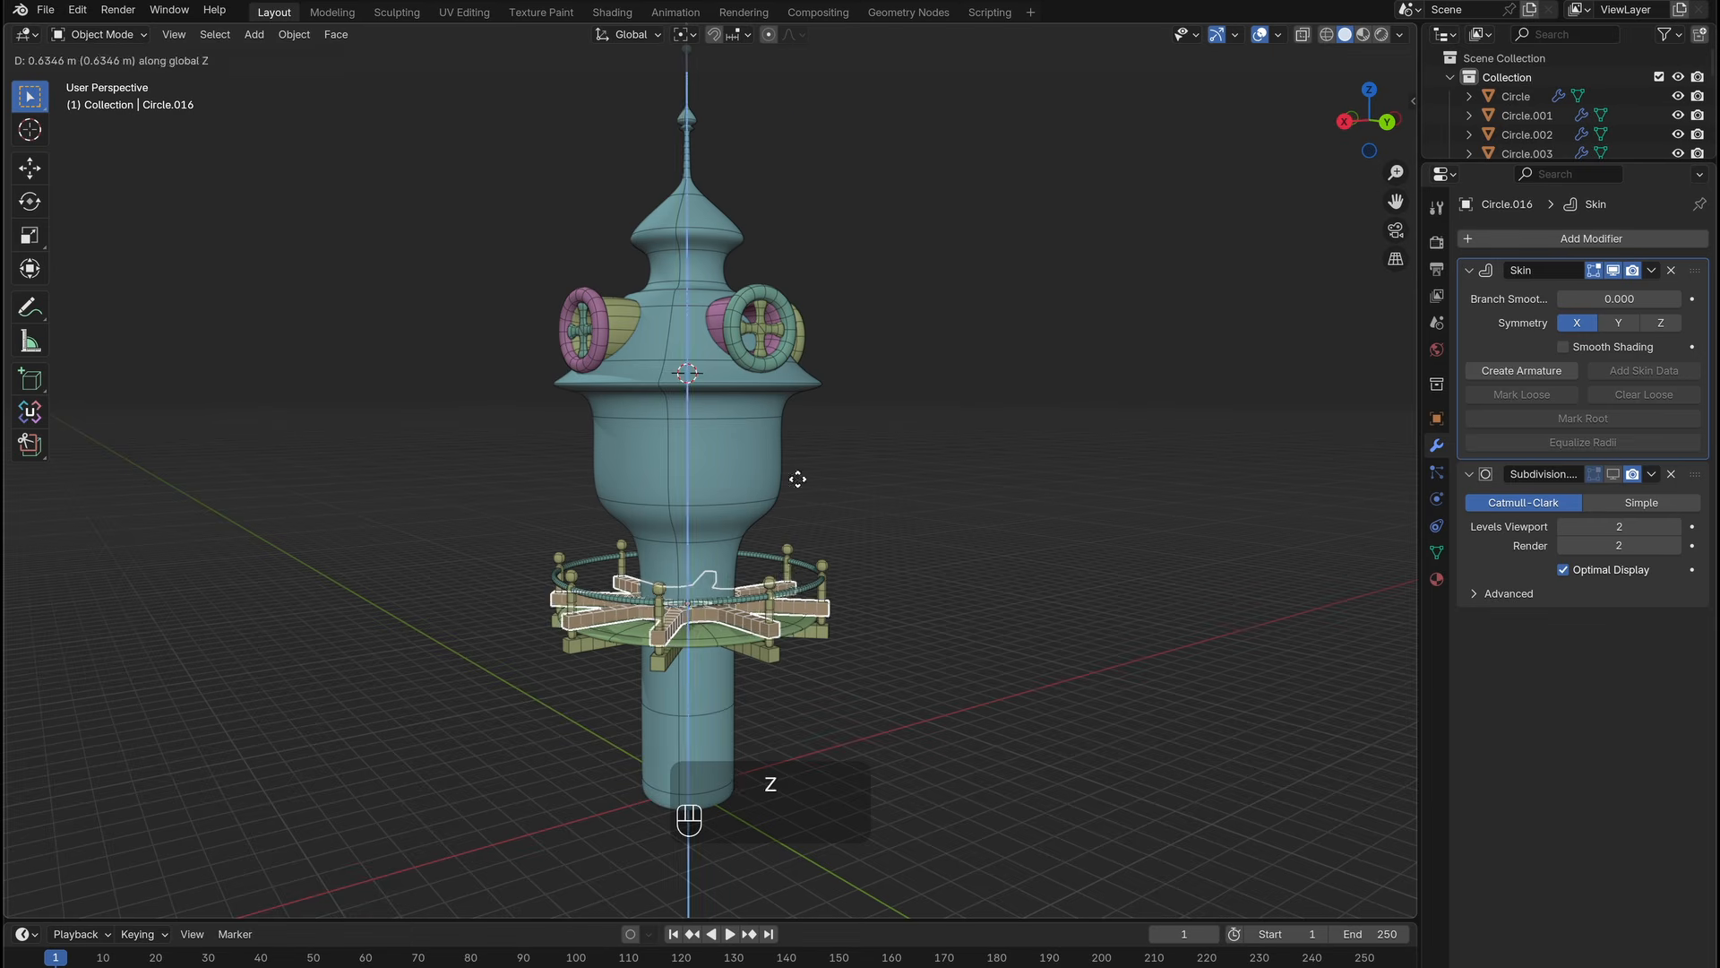
pyautogui.click(791, 143)
pyautogui.keyDown('ctrl'); pyautogui.moveTo(789, 162); pyautogui.dragTo(762, 322, button='middle'); pyautogui.keyUp('ctrl')
pyautogui.keyDown('ctrl'); pyautogui.moveTo(762, 322); pyautogui.dragTo(797, 403, button='middle'); pyautogui.keyUp('ctrl')
# Select all vertices of the copied beams and reduce their skin radii.
pyautogui.press('Tab')
pyautogui.press('a')
pyautogui.hotkey('ctrl', 'a')
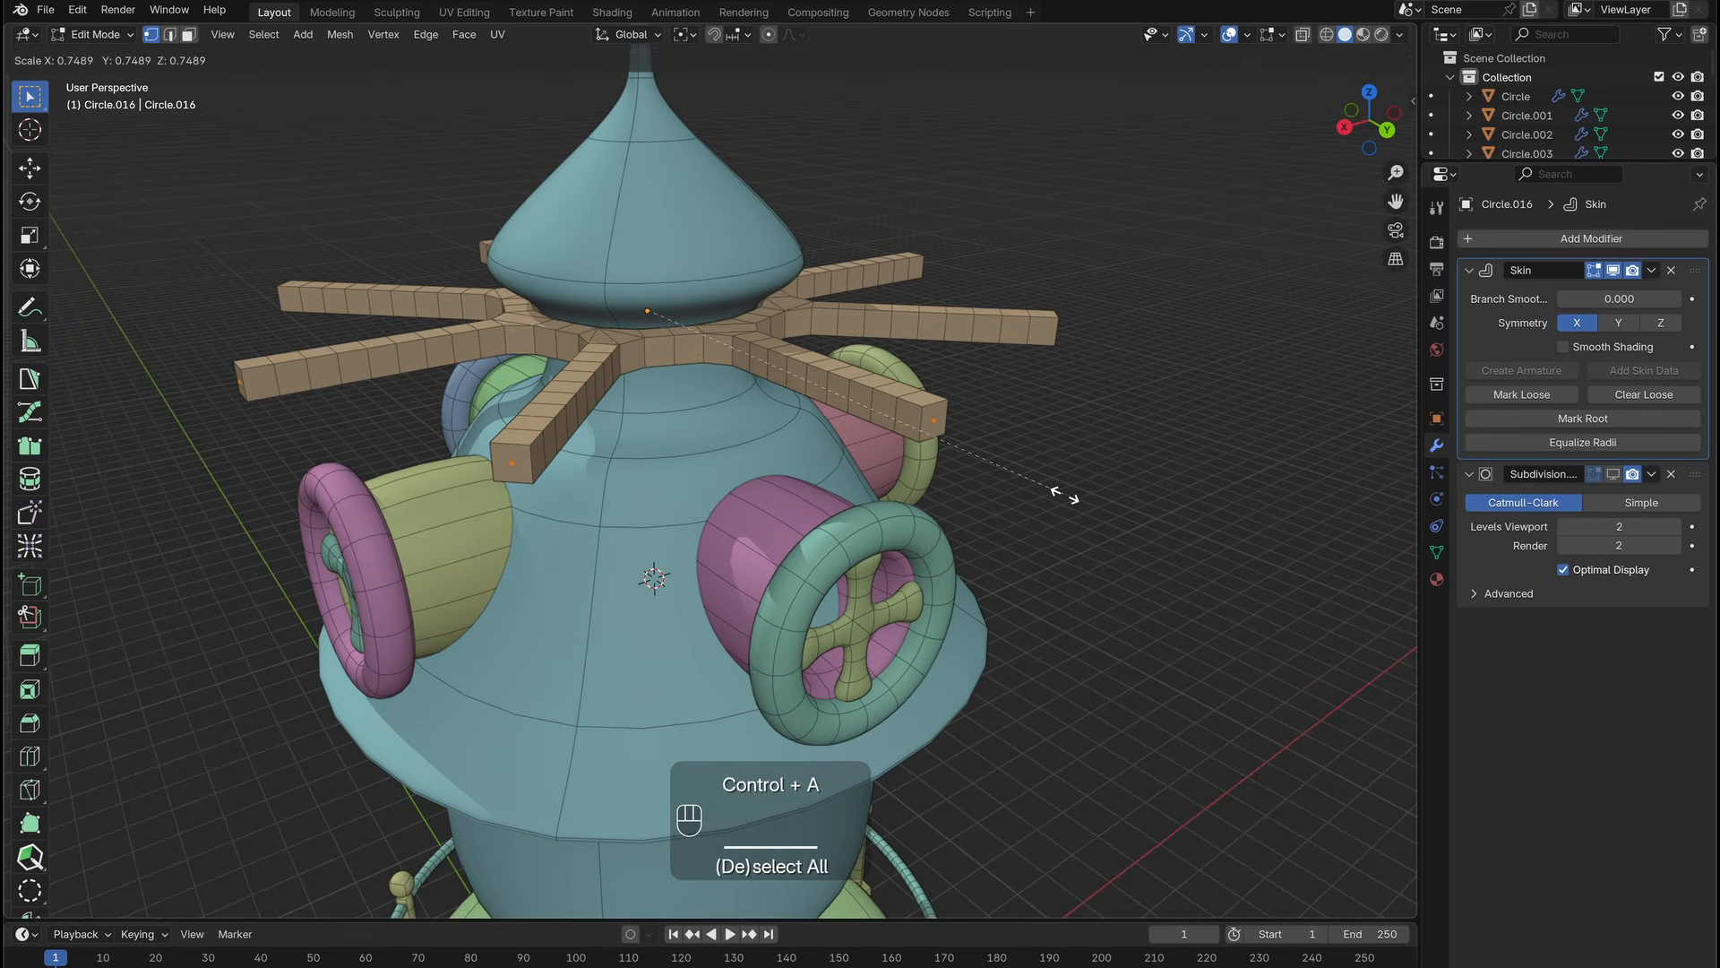
pyautogui.click(1051, 475)
# Turn X-ray on, move the copied beams down along Z at the roof cap's neck, and turn X-ray off again.
pyautogui.click(1303, 36)
pyautogui.moveTo(830, 592); pyautogui.dragTo(835, 561, button='middle')
pyautogui.press('Tab')
pyautogui.press('g')
pyautogui.press('z')
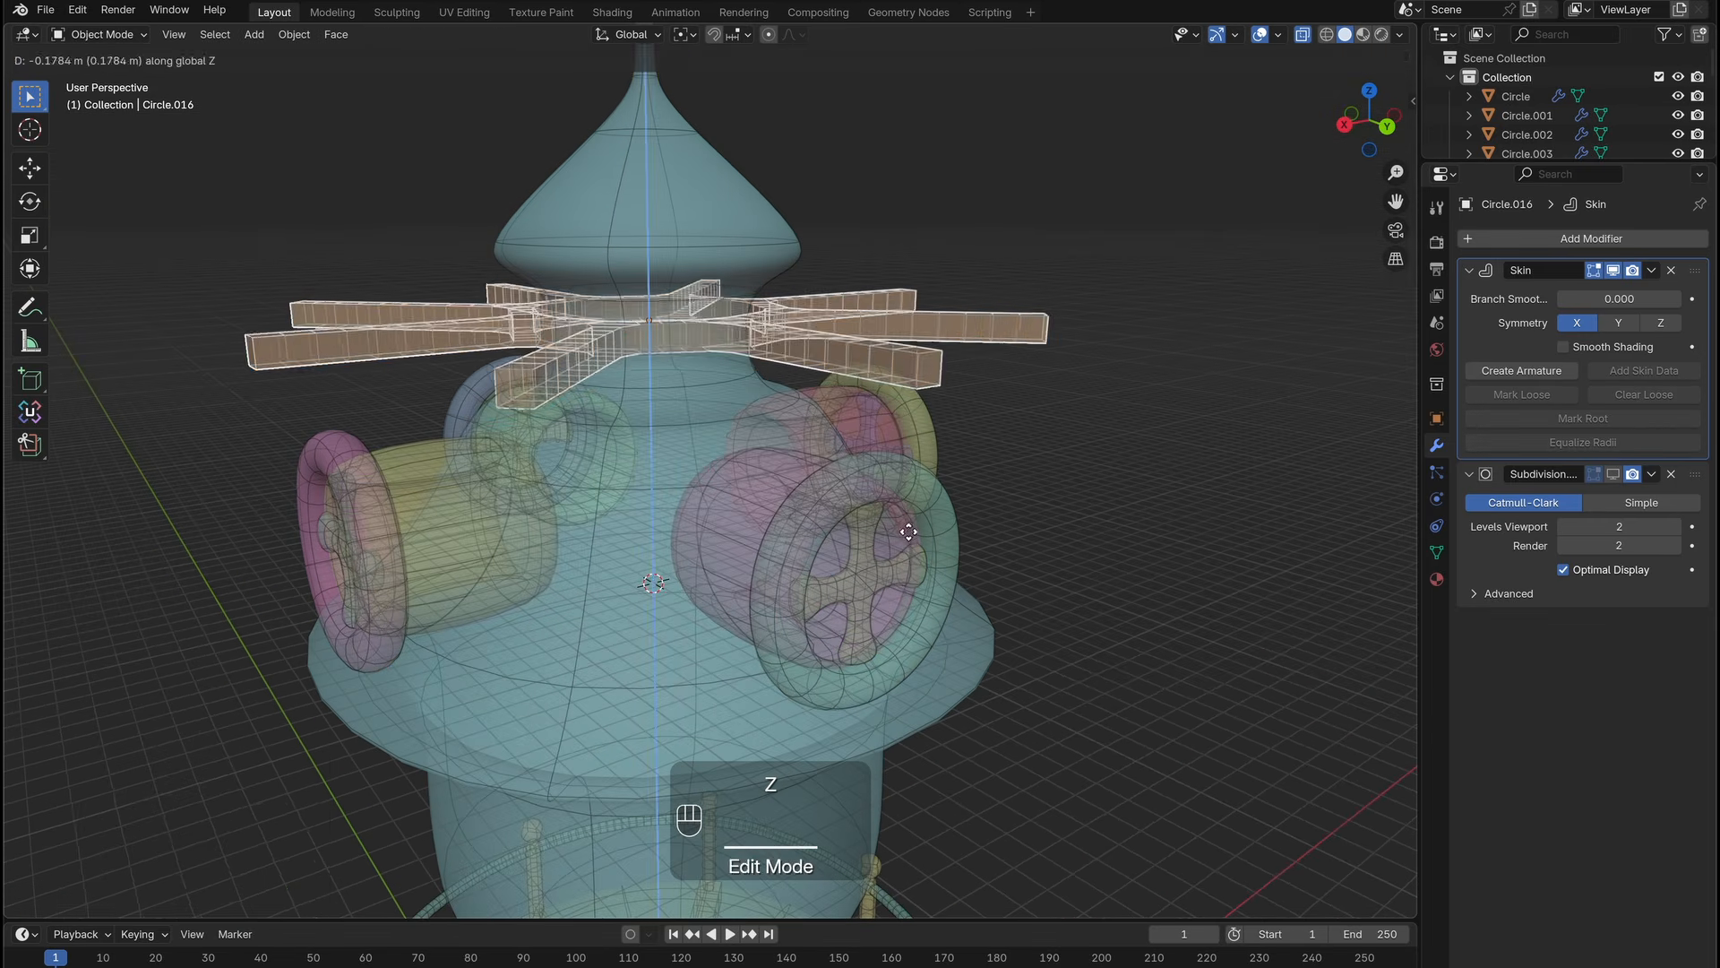
pyautogui.click(840, 579)
pyautogui.click(1303, 36)
# Scale the copied beams down slightly, and shorten their arms by scaling the outer end vertices inward to 0.624.
pyautogui.moveTo(871, 324); pyautogui.dragTo(956, 310, button='middle')
pyautogui.press('Tab')
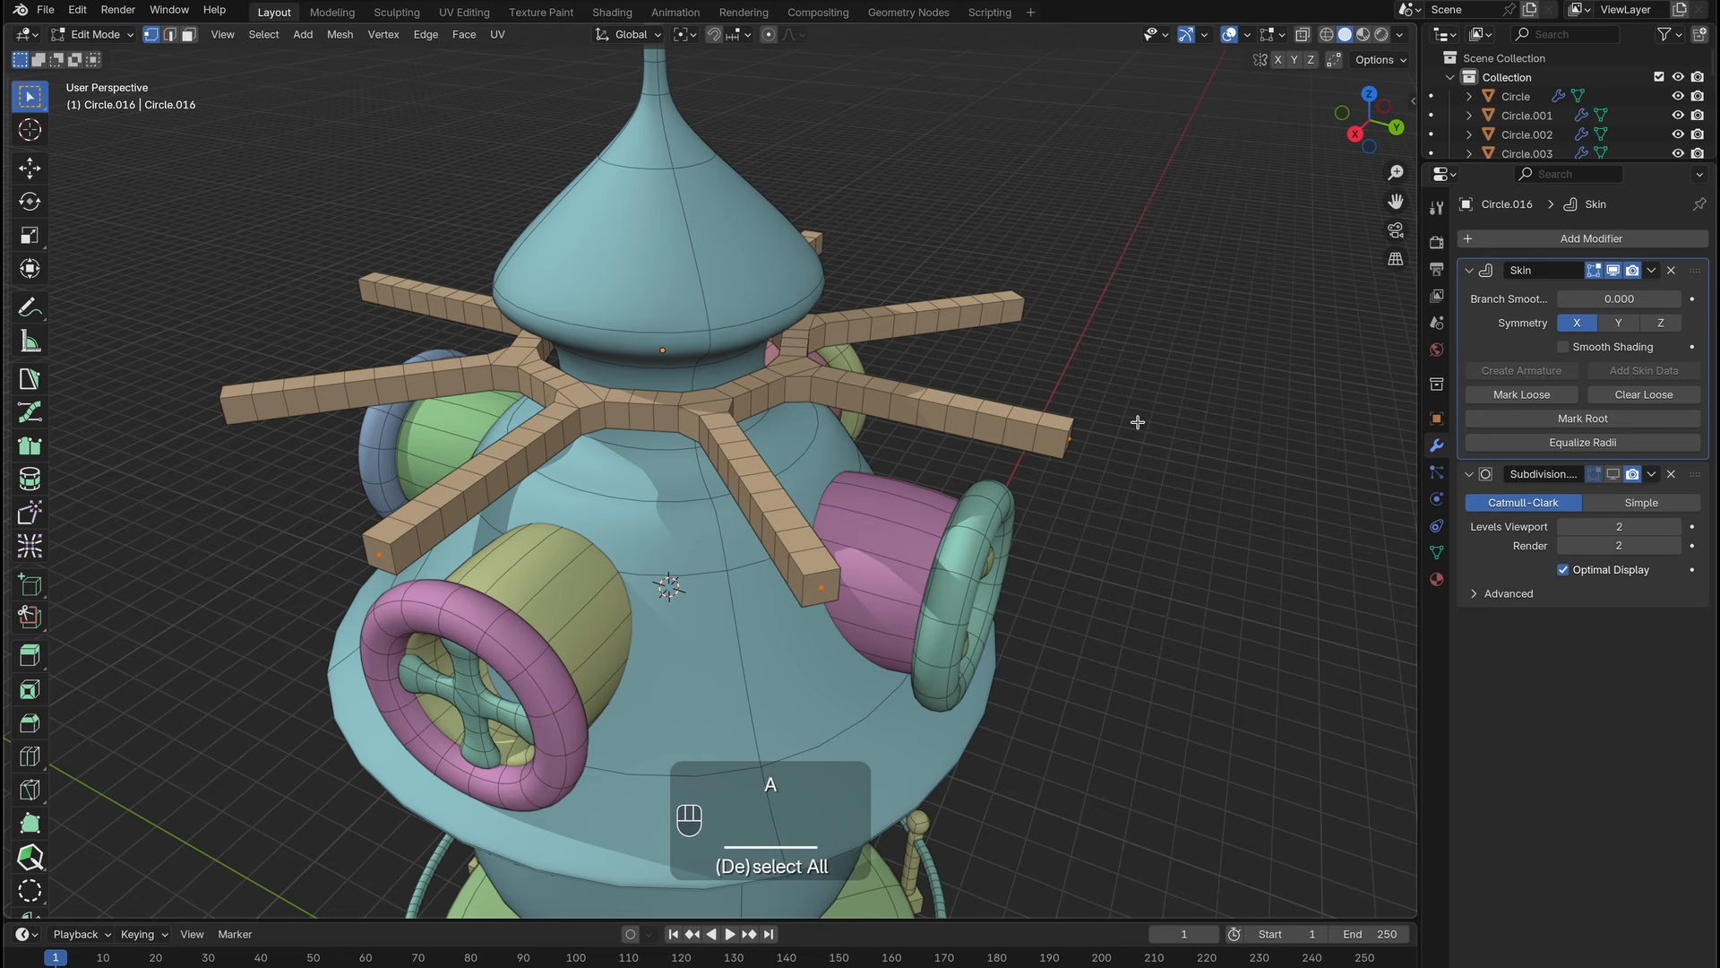
pyautogui.click(1098, 401)
pyautogui.click(1302, 36)
pyautogui.moveTo(523, 254); pyautogui.dragTo(847, 434)
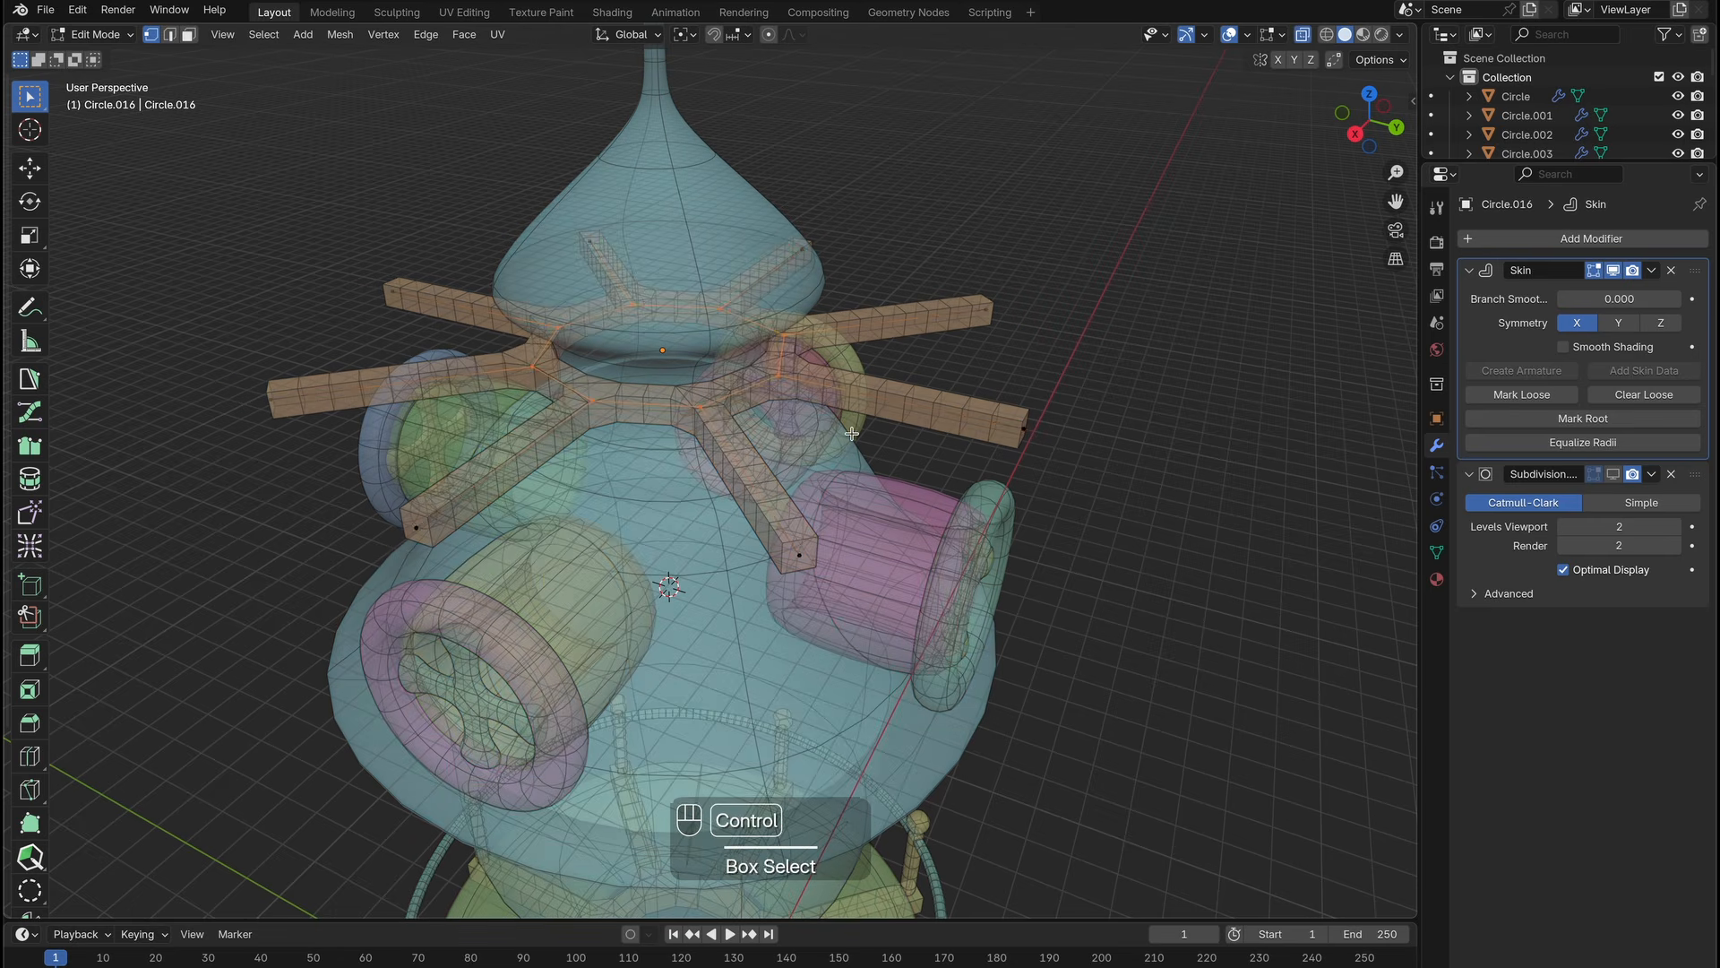
pyautogui.press('s')
pyautogui.click(945, 449)
pyautogui.hotkey('alt', 'z')
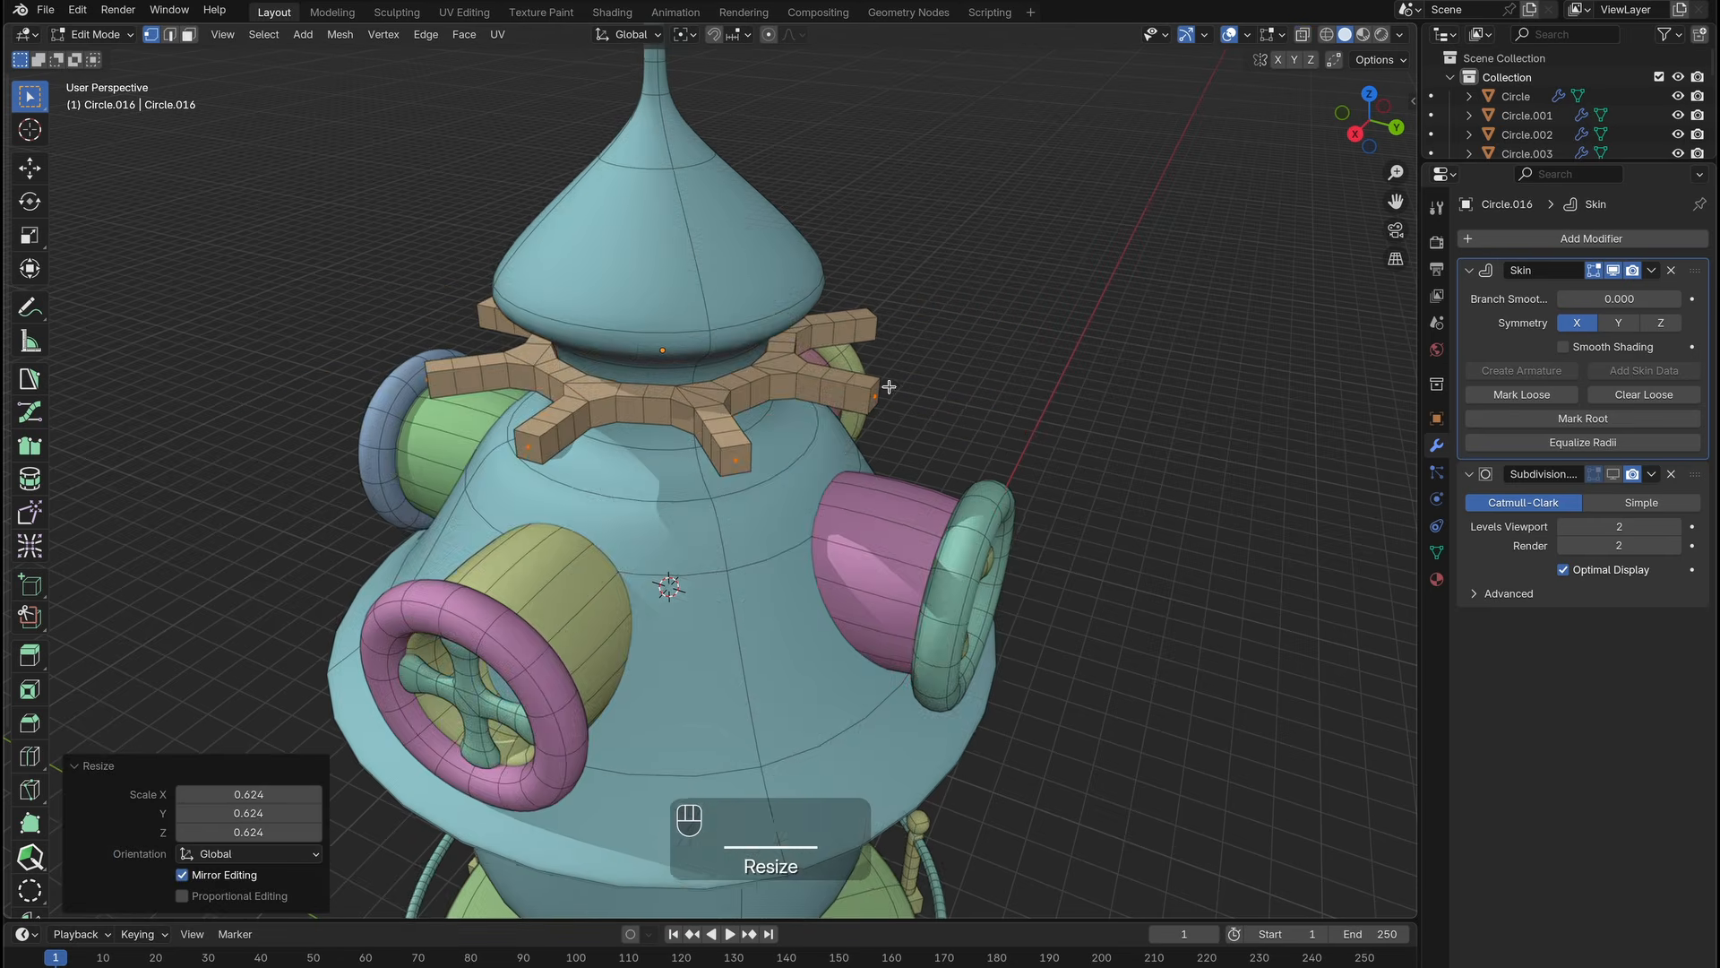
# Duplicate the small beams in Object Mode and move the copy down along Z to the base of the neck.
pyautogui.scroll(-2, 882, 384)
pyautogui.moveTo(883, 384); pyautogui.dragTo(851, 475, button='middle')
pyautogui.press('Tab')
pyautogui.hotkey('shift', 'd')
pyautogui.press('z')
pyautogui.click(784, 446)
# Delete the copy's outer arm vertices to leave a plain ring, and scale the ring by 1.187.
pyautogui.press('Tab')
pyautogui.press('x')
pyautogui.click(809, 438)
pyautogui.press('a')
pyautogui.press('s')
pyautogui.click(888, 486)
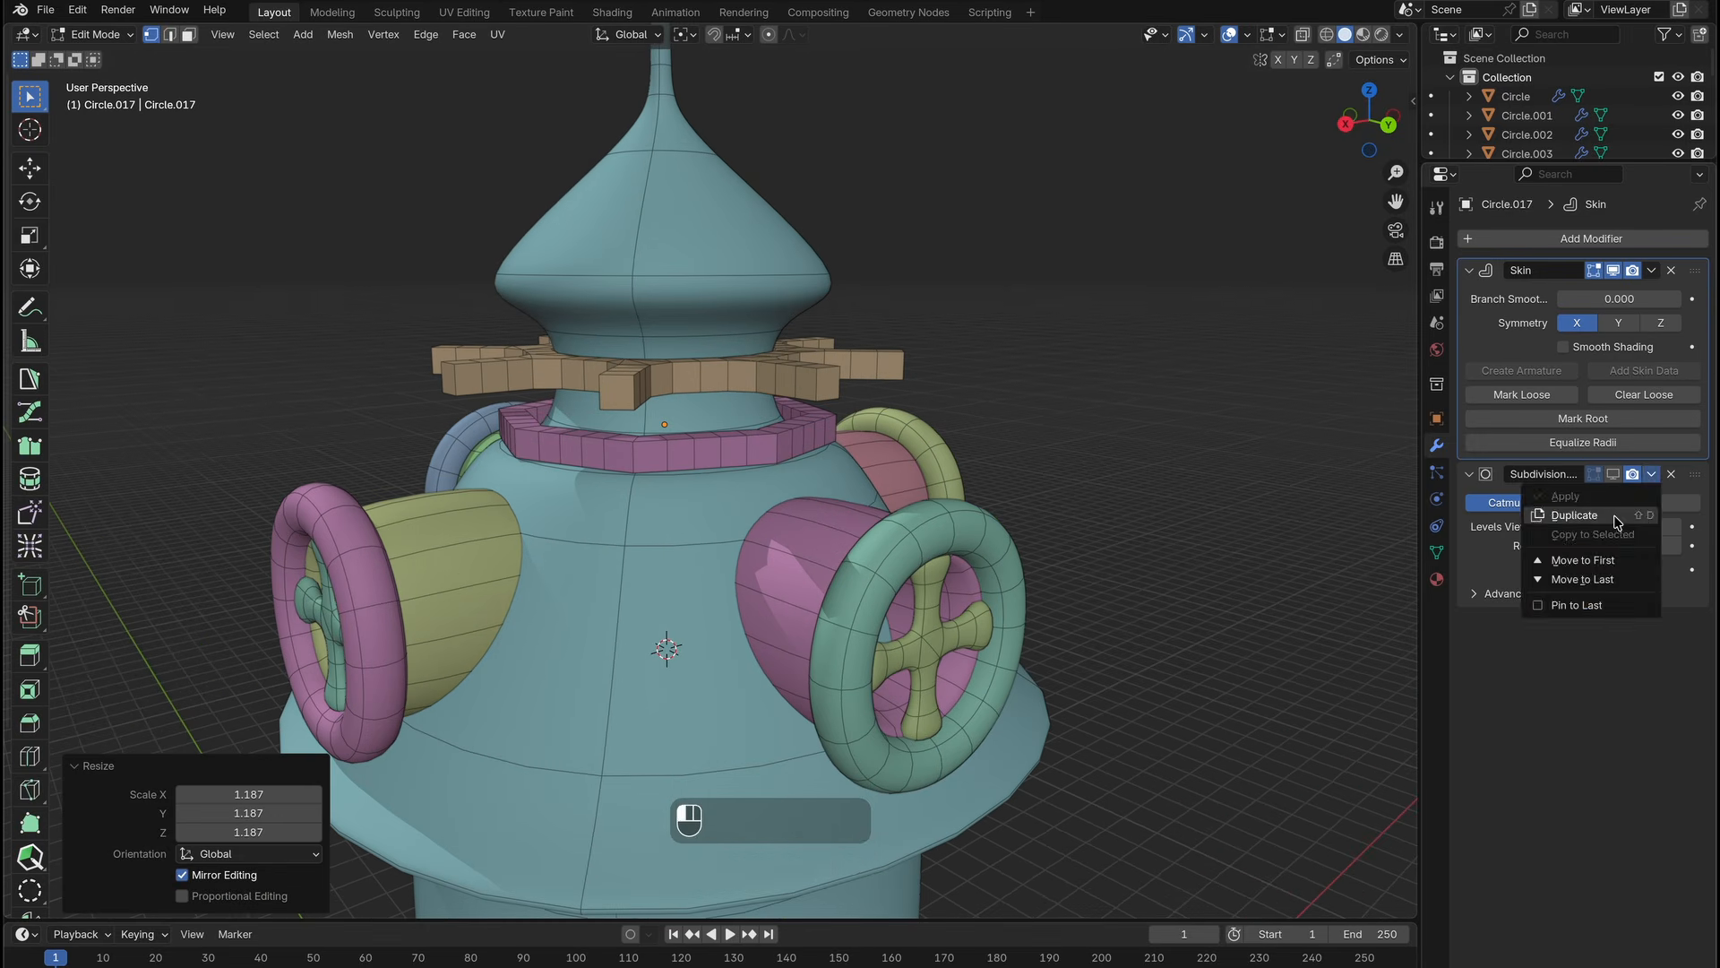
# Round the ring by duplicating its Subdivision modifier above Skin, showing the last Subdivision in the viewport, and scaling the skin radii by 2.830.
pyautogui.click(1617, 517)
pyautogui.moveTo(1626, 620); pyautogui.dragTo(1626, 273)
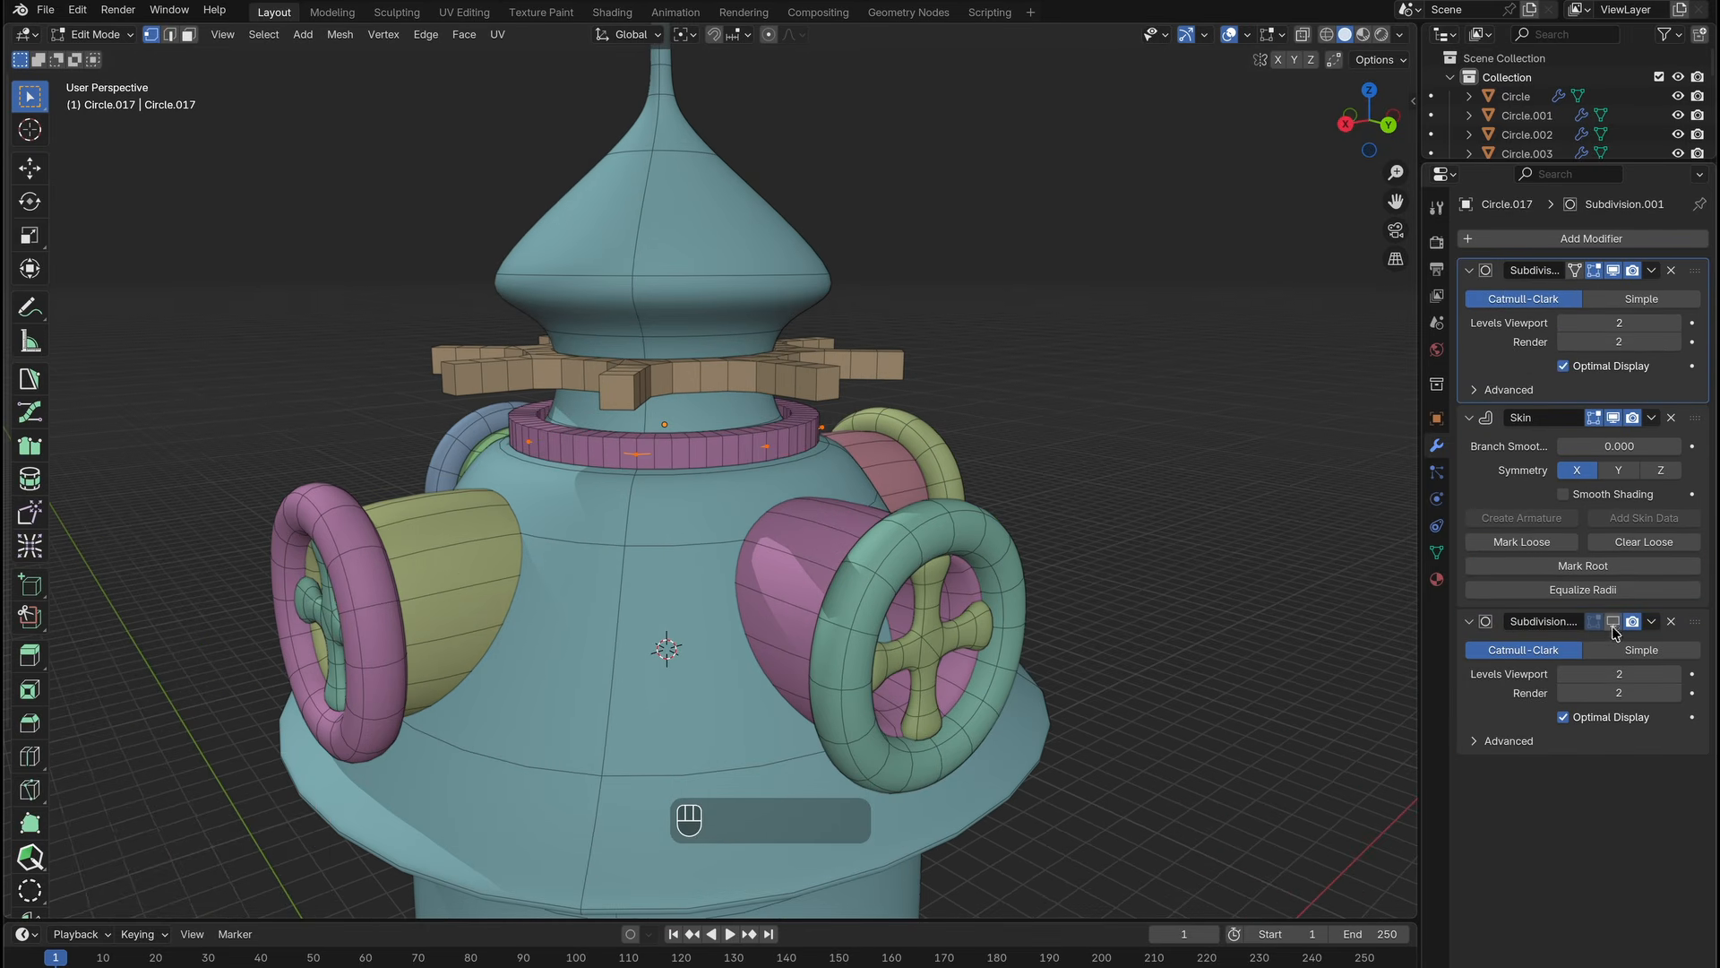
pyautogui.click(1241, 509)
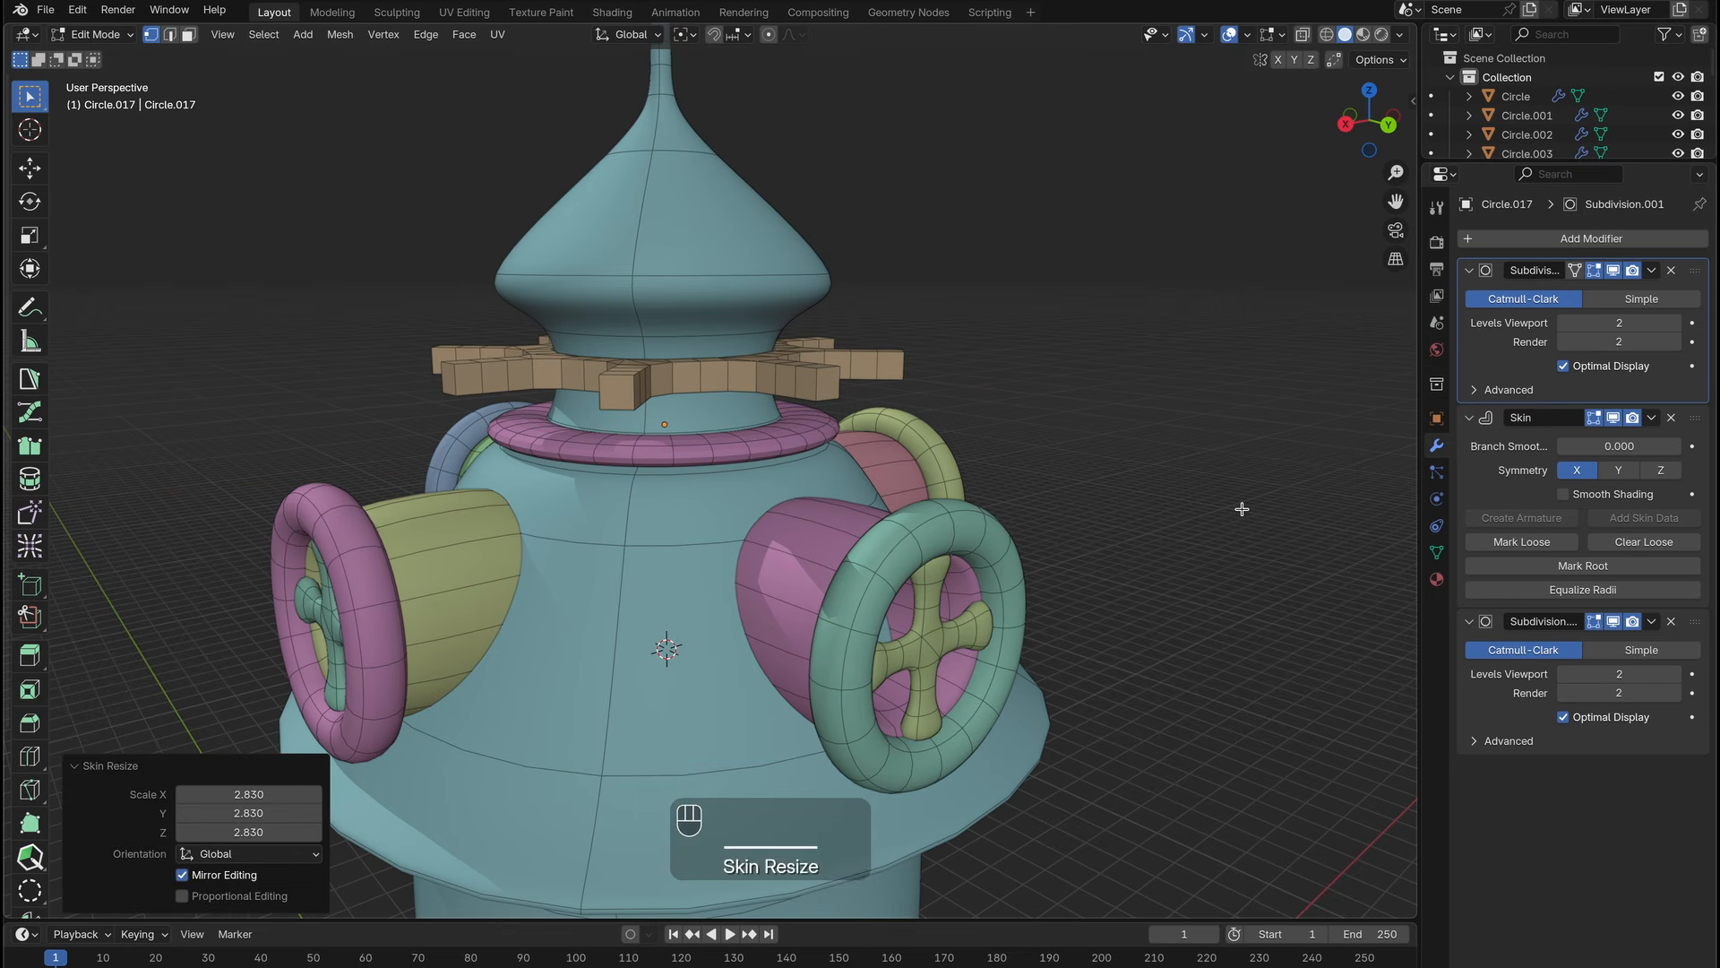
pyautogui.press('Tab')
# Move the small beams beneath the roof cap down along Z and slightly rescale all their vertices.
pyautogui.click(804, 385)
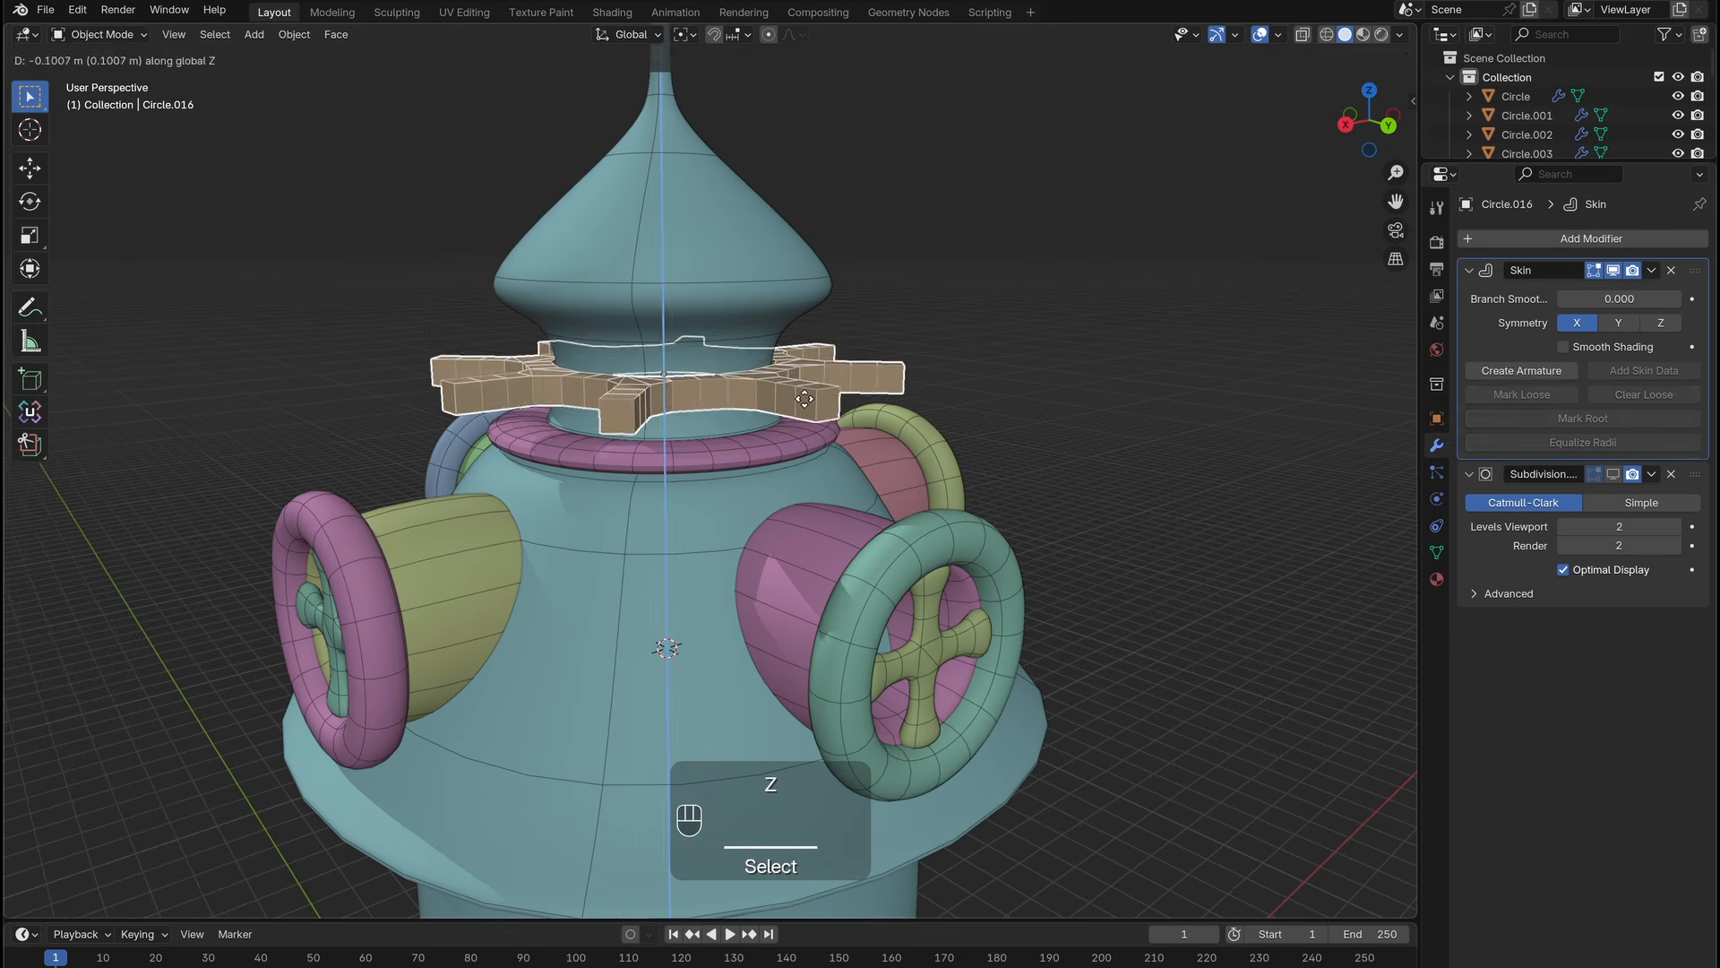
pyautogui.press('Tab')
pyautogui.press('a')
pyautogui.click(963, 403)
pyautogui.press('Tab')
# Duplicate the neck ring 1.7028 m up along Z to the roof cap's rim and adjust the copy's skin radii.
pyautogui.click(781, 484)
pyautogui.hotkey('shift', 'd')
pyautogui.press('z')
pyautogui.click(790, 407)
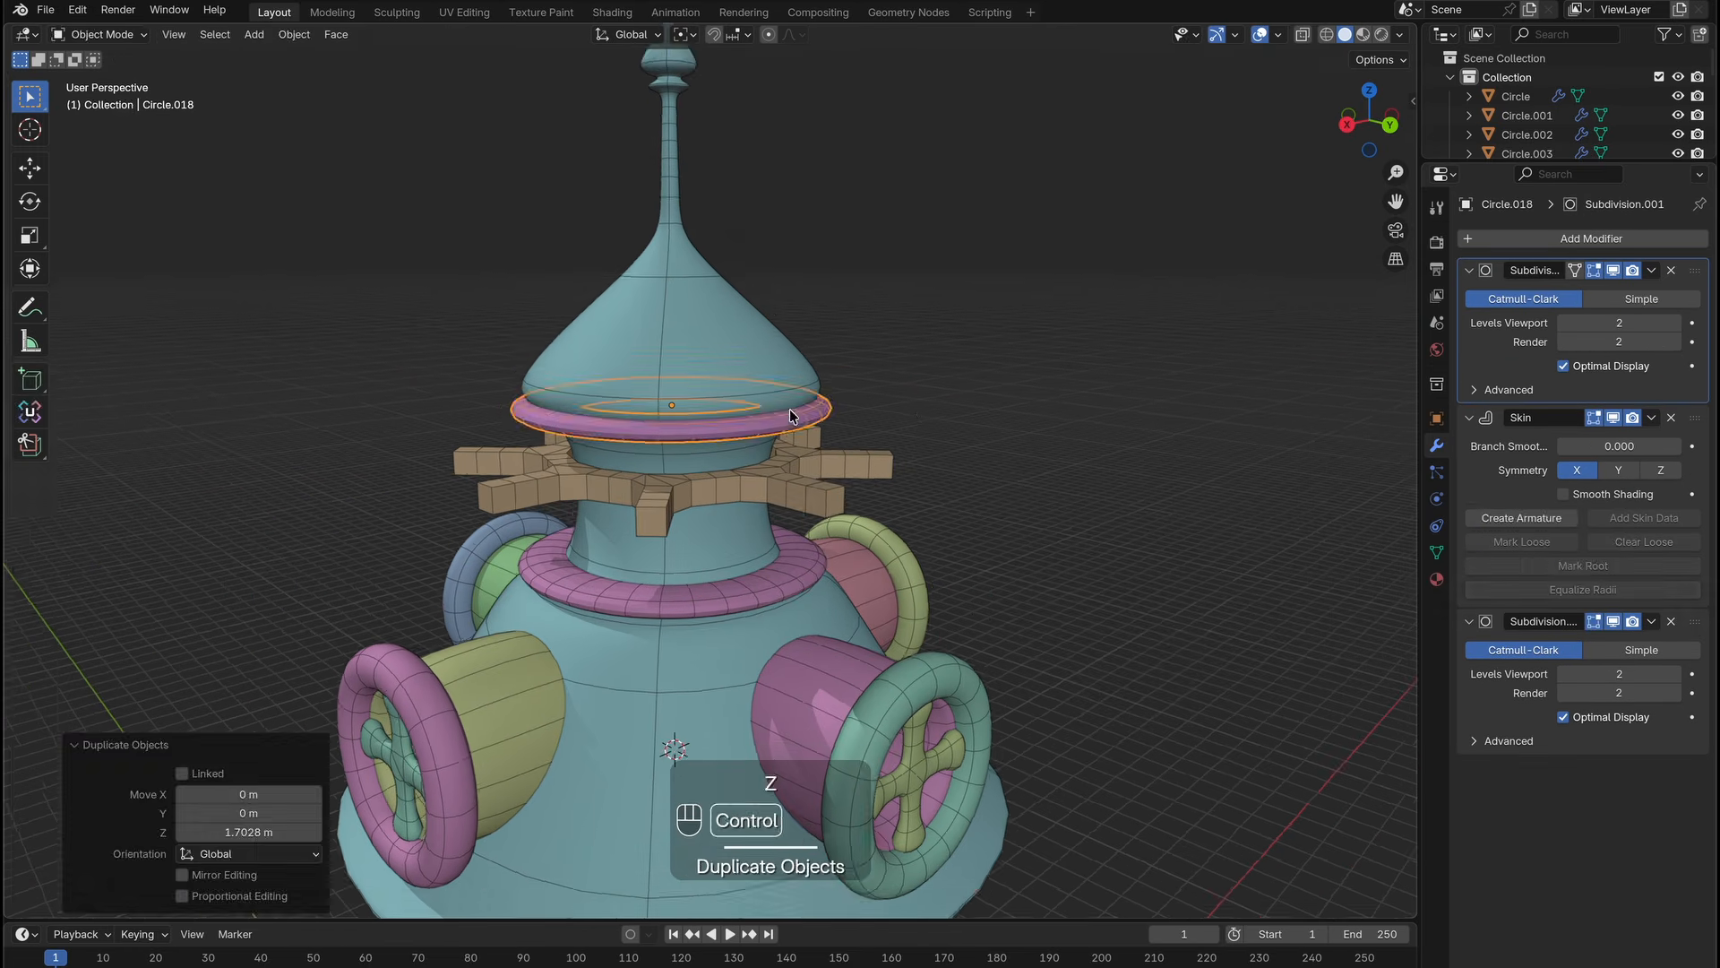
pyautogui.press('Tab')
pyautogui.hotkey('ctrl', 'a')
pyautogui.click(1039, 426)
pyautogui.press('Tab')
# Duplicate the balcony support beams and move the copy 6.5759 m up along Z beneath the wide eave.
pyautogui.moveTo(844, 442); pyautogui.dragTo(1075, 421, button='middle')
pyautogui.scroll(-4, 985, 430)
pyautogui.click(874, 706)
pyautogui.hotkey('shift', 'd')
pyautogui.press('z')
pyautogui.click(993, 344)
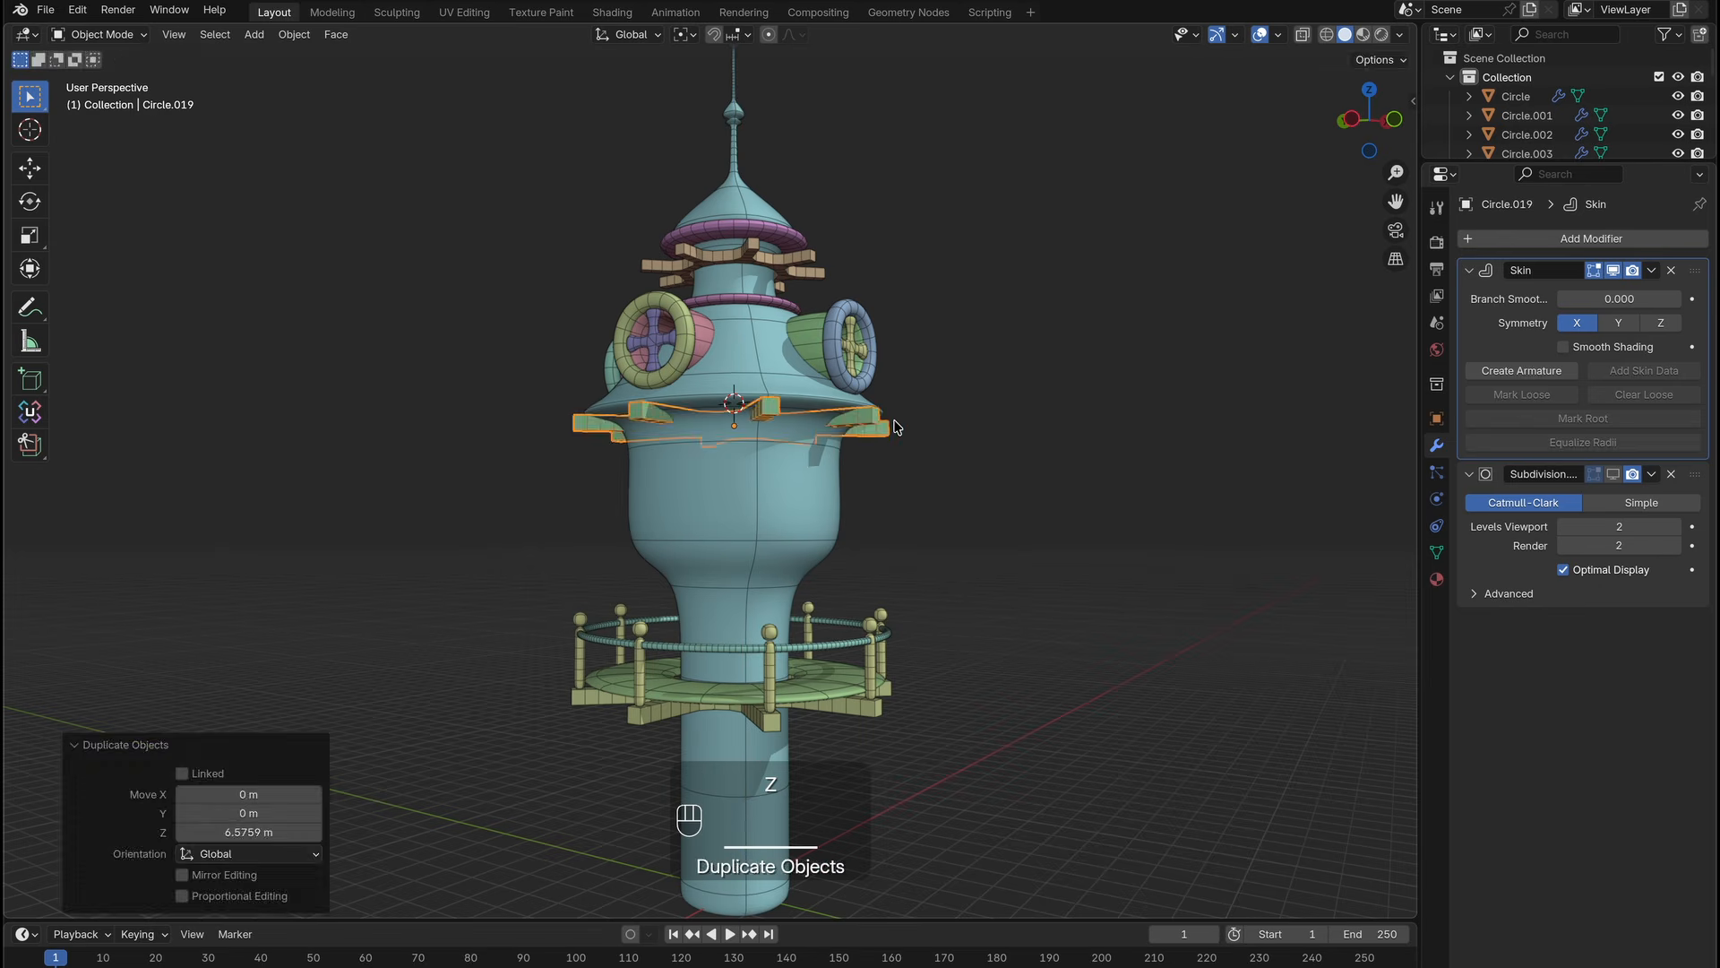
# Isolate the copied eave beams in local view and scale their inner ring vertices outward by 1.918.
pyautogui.press('Tab')
pyautogui.press('s')
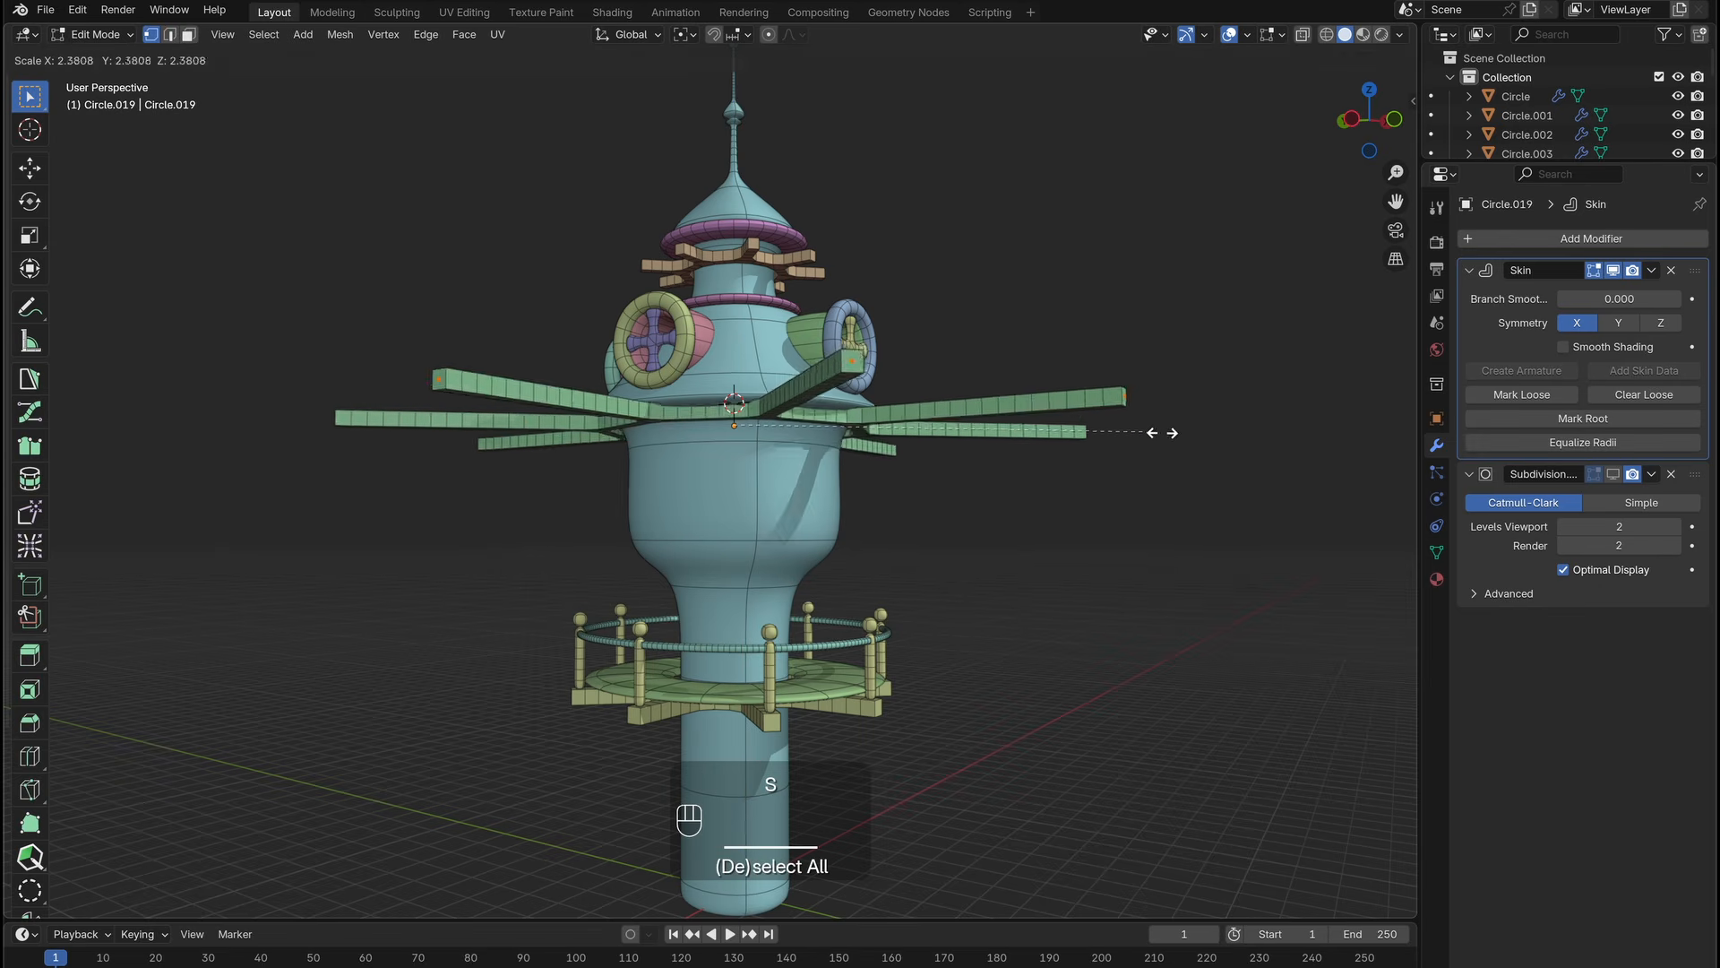
pyautogui.press('Escape')
pyautogui.moveTo(994, 426)
pyautogui.keyDown('ctrl'); pyautogui.mouseDown(button='middle')
pyautogui.moveTo(977, 372)
pyautogui.moveTo(974, 417)
pyautogui.mouseUp(button='middle'); pyautogui.keyUp('ctrl')
pyautogui.click(1304, 34)
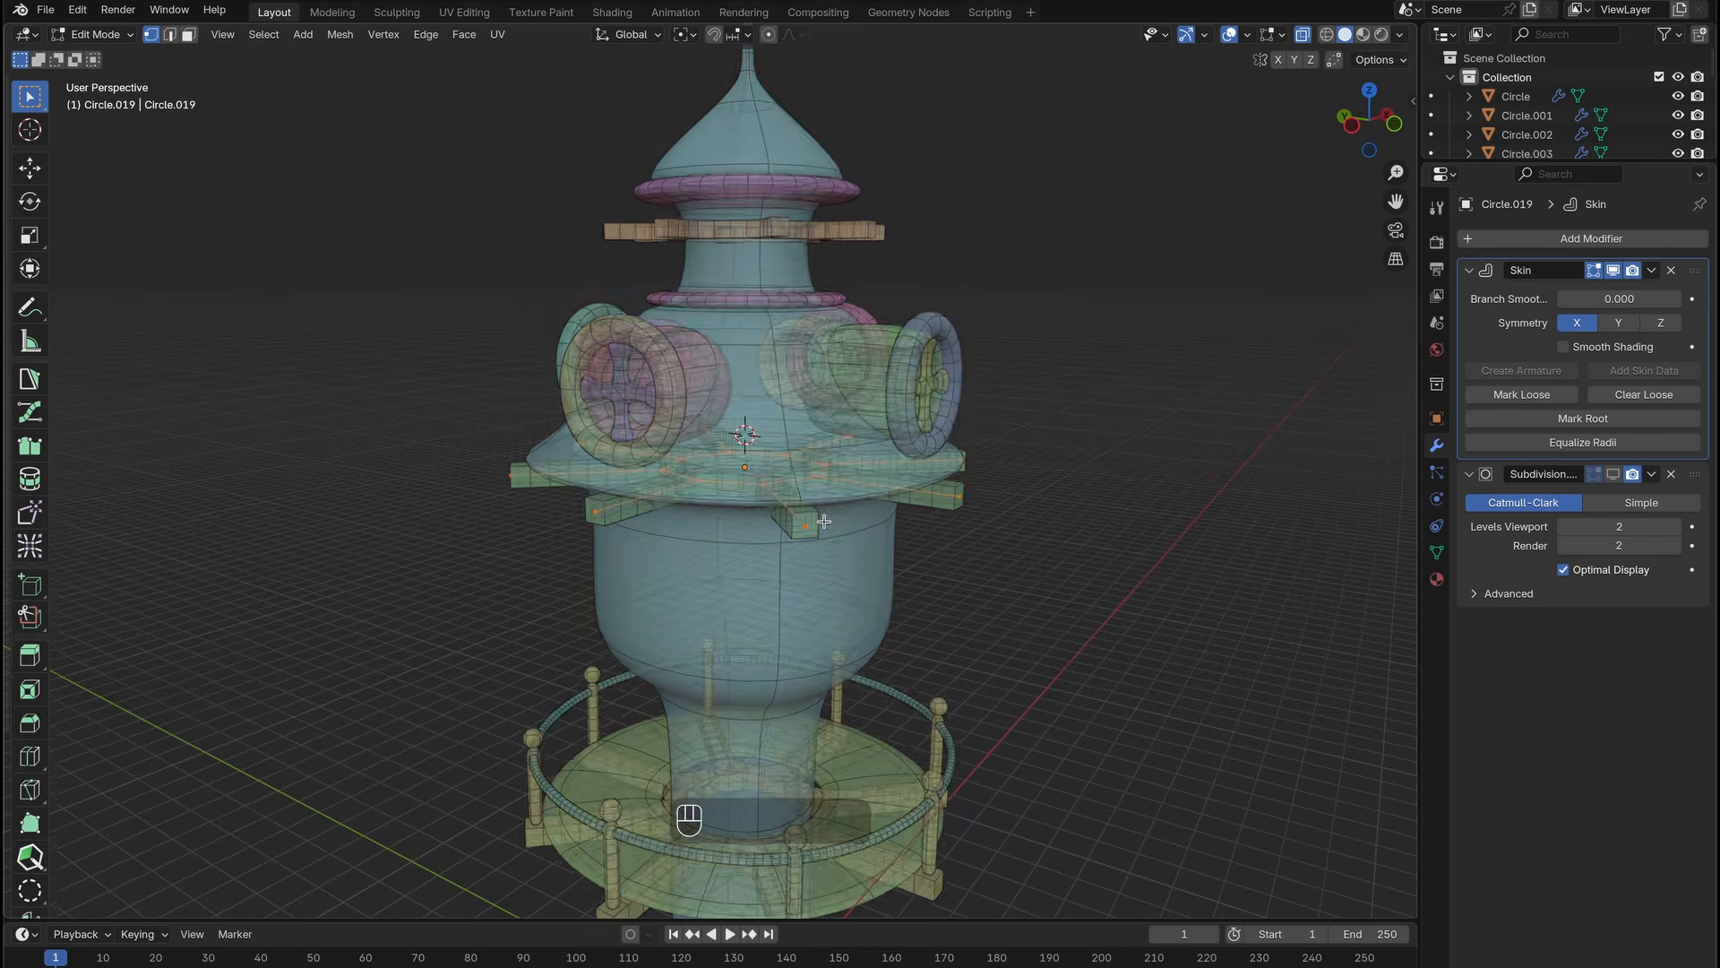
pyautogui.moveTo(1021, 296); pyautogui.dragTo(1021, 394, button='middle')
pyautogui.press('/')
pyautogui.moveTo(851, 372); pyautogui.dragTo(587, 592)
pyautogui.press('s')
pyautogui.click(862, 559)
pyautogui.hotkey('alt', 'z')
pyautogui.moveTo(862, 559); pyautogui.dragTo(806, 492, button='middle')
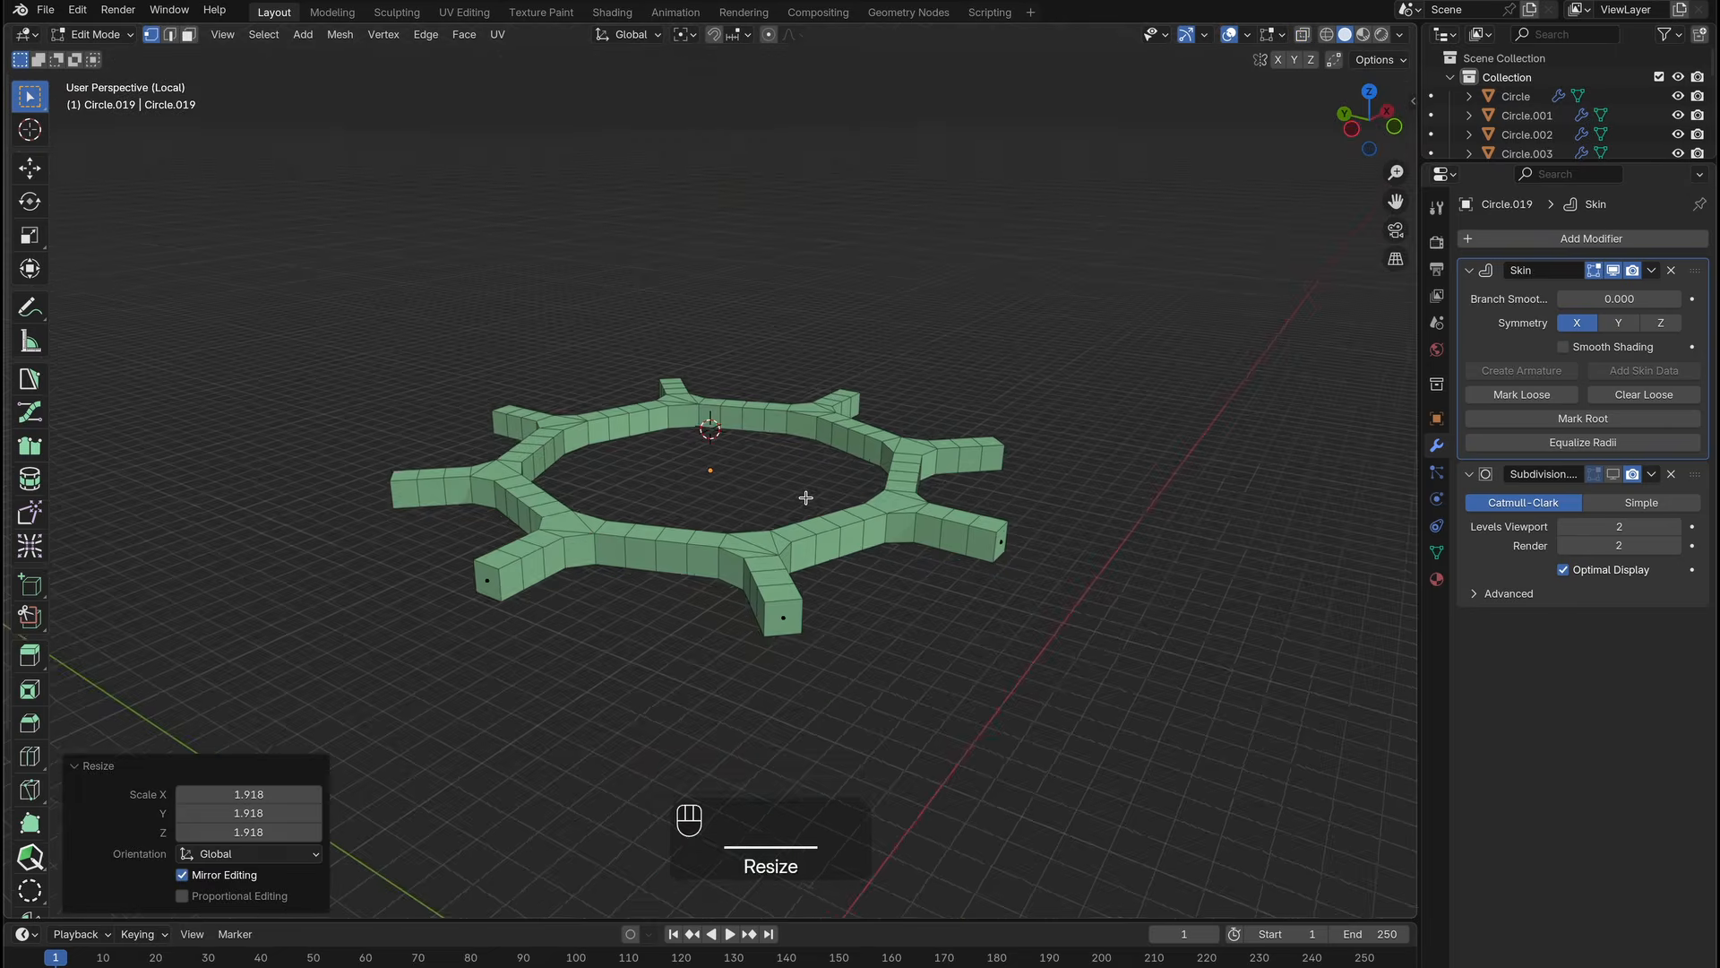
# Leave local view and move the eave beams down along Z in Object Mode.
pyautogui.press('/')
pyautogui.press('Tab')
pyautogui.press('g')
pyautogui.press('z')
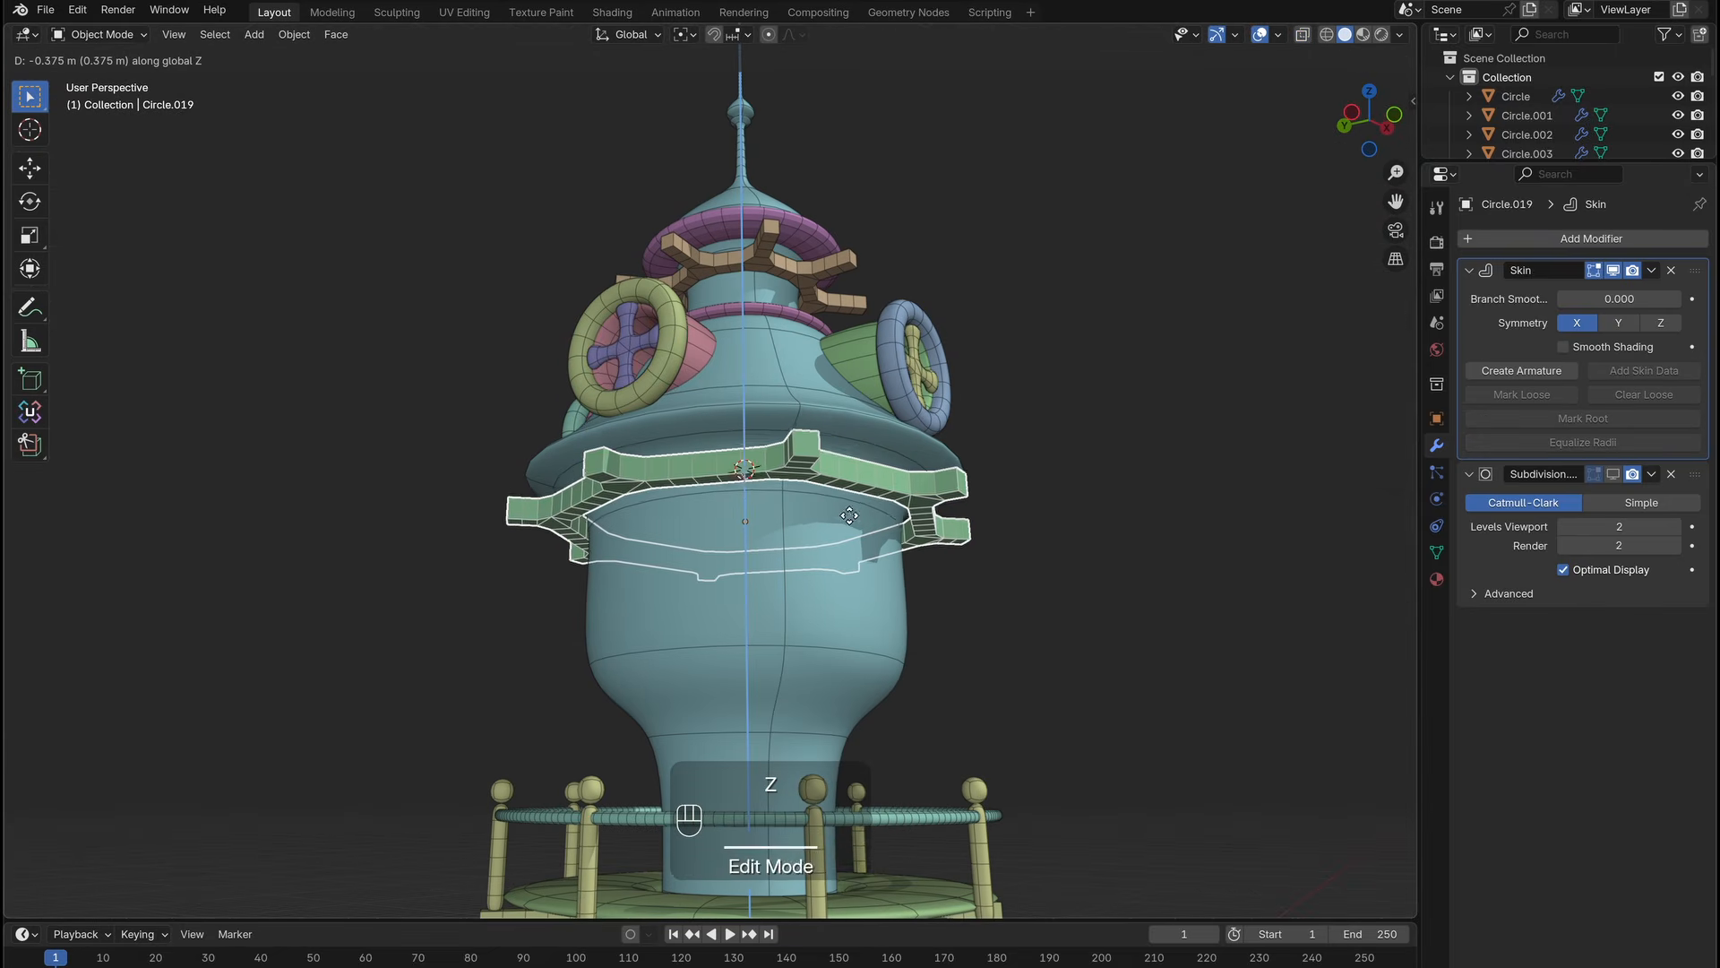
pyautogui.click(867, 511)
# Duplicate the roof cap's rim ring down to the wide eave and scale the copy's vertices outward around it.
pyautogui.moveTo(866, 513); pyautogui.dragTo(807, 567, button='middle')
pyautogui.scroll(-2, 806, 538)
pyautogui.click(774, 387)
pyautogui.click(778, 611)
pyautogui.press('Tab')
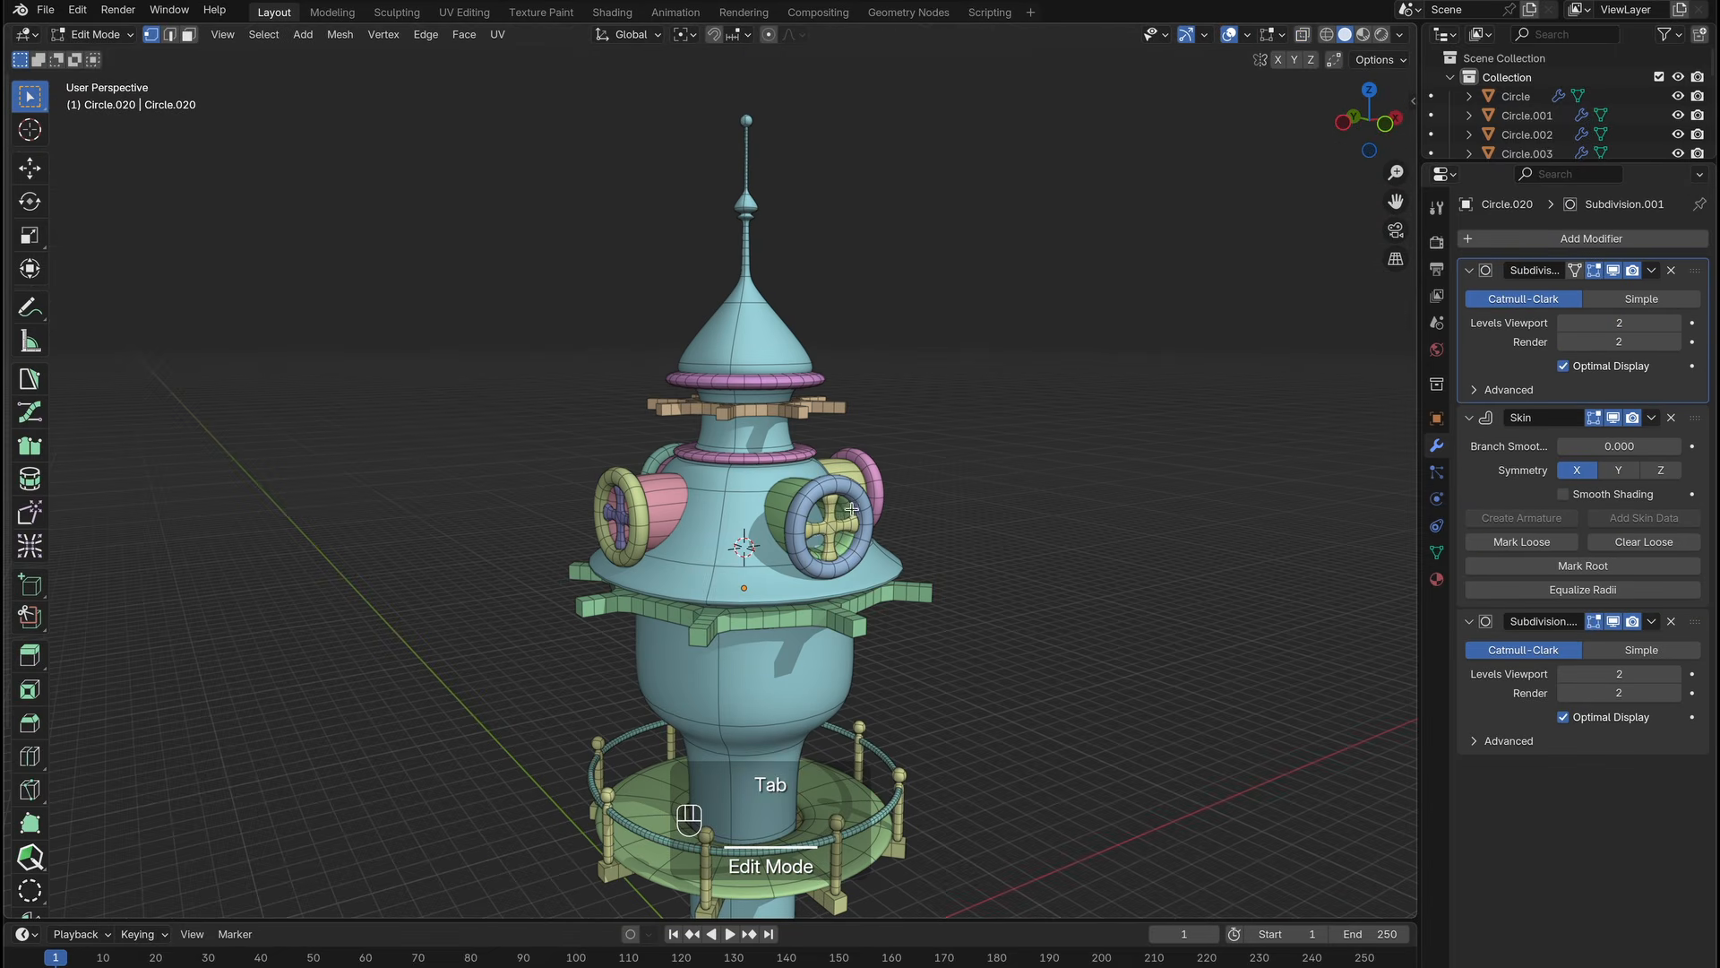
pyautogui.press('s')
pyautogui.click(941, 620)
pyautogui.scroll(1, 941, 618)
pyautogui.press('Tab')
# Set the eave ring's last Subdivision to viewport level 3 and move the ring 0.14847 m down along Z.
pyautogui.moveTo(941, 620); pyautogui.dragTo(937, 583, button='middle')
pyautogui.click(950, 595)
pyautogui.scroll(1, 948, 595)
pyautogui.click(1677, 674)
pyautogui.press('g')
pyautogui.press('z')
pyautogui.click(1125, 683)
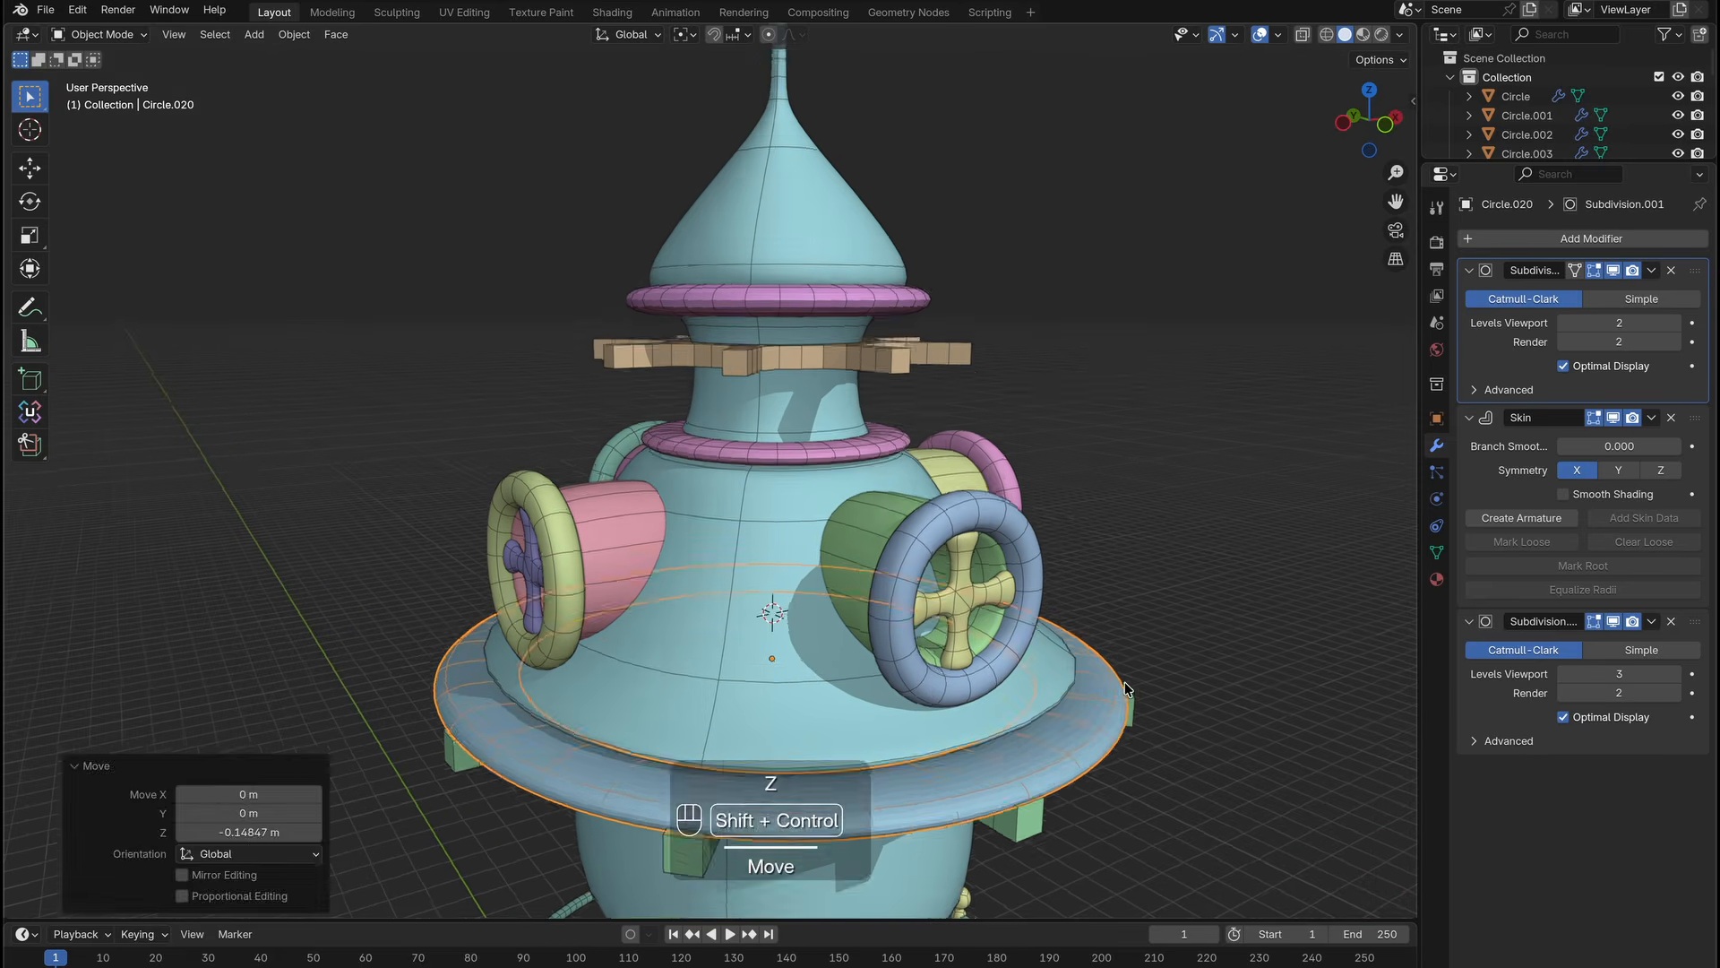
# Scale the eave ring slightly outward and reduce its skin radii in Edit Mode.
pyautogui.scroll(2, 1165, 690)
pyautogui.press('Tab')
pyautogui.click(1239, 701)
pyautogui.hotkey('ctrl', 'a')
pyautogui.press('Tab')
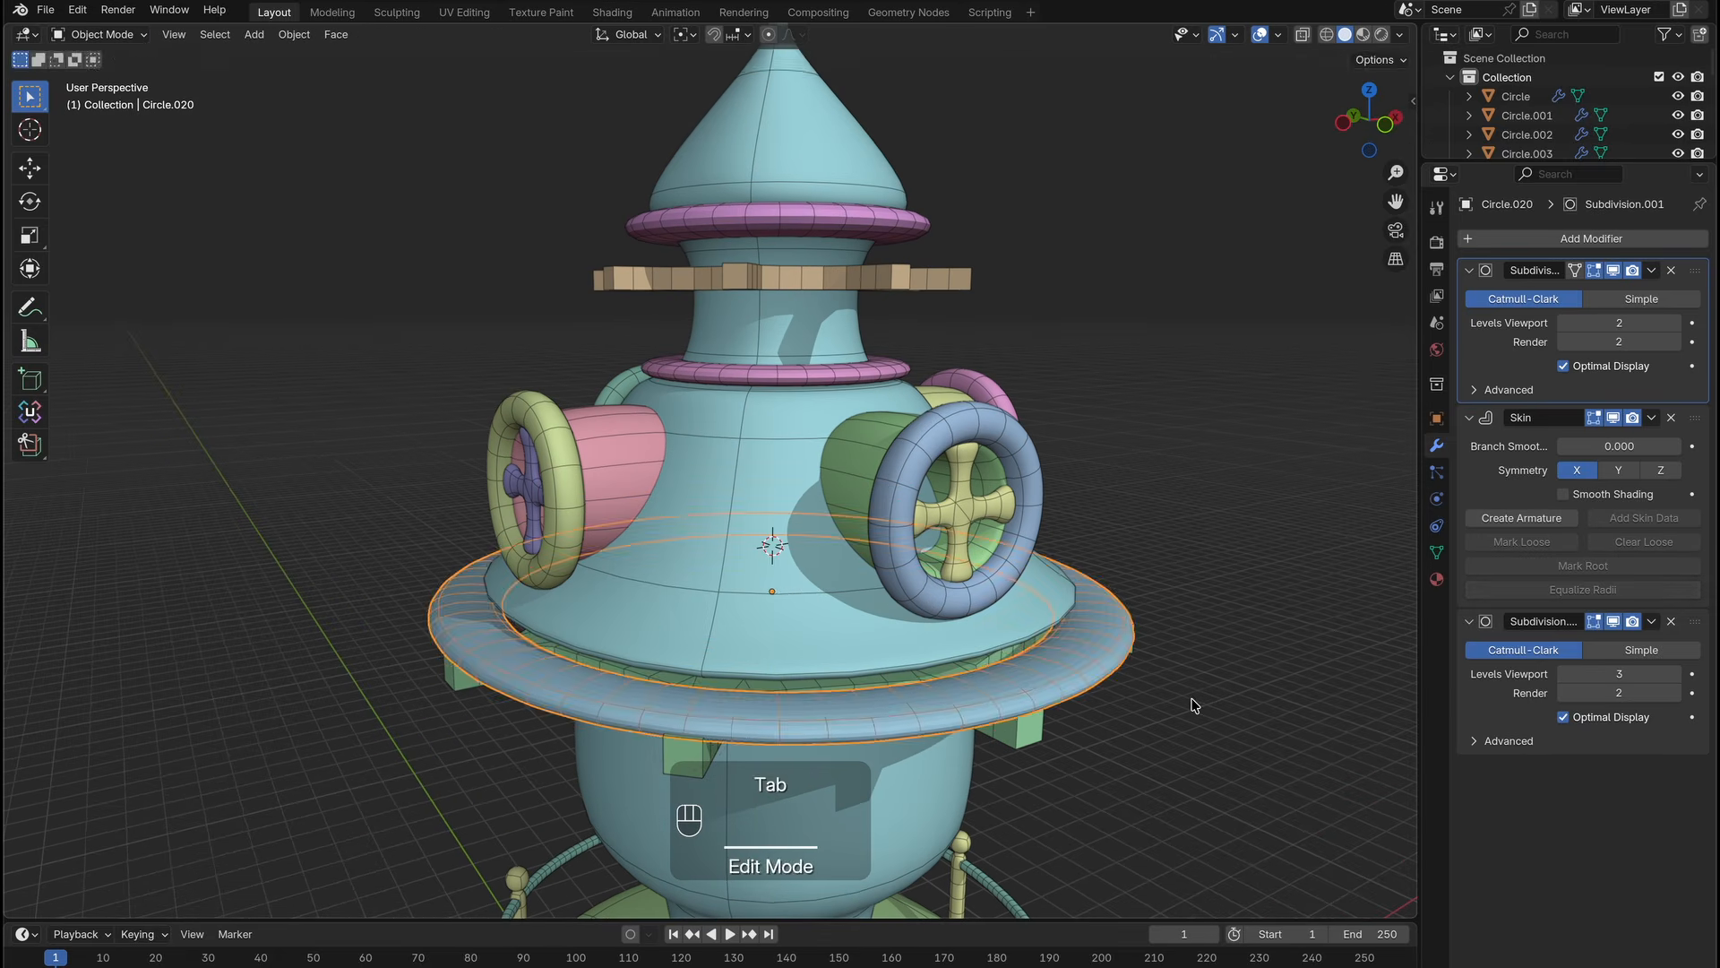
pyautogui.click(1190, 685)
# Enable Smooth Shading on the eave ring's Skin modifier and readjust the ring's skin radii.
pyautogui.click(1098, 590)
pyautogui.moveTo(1099, 588); pyautogui.dragTo(1100, 600, button='middle')
pyautogui.keyDown('ctrl'); pyautogui.moveTo(1100, 600); pyautogui.dragTo(1105, 538, button='middle'); pyautogui.keyUp('ctrl')
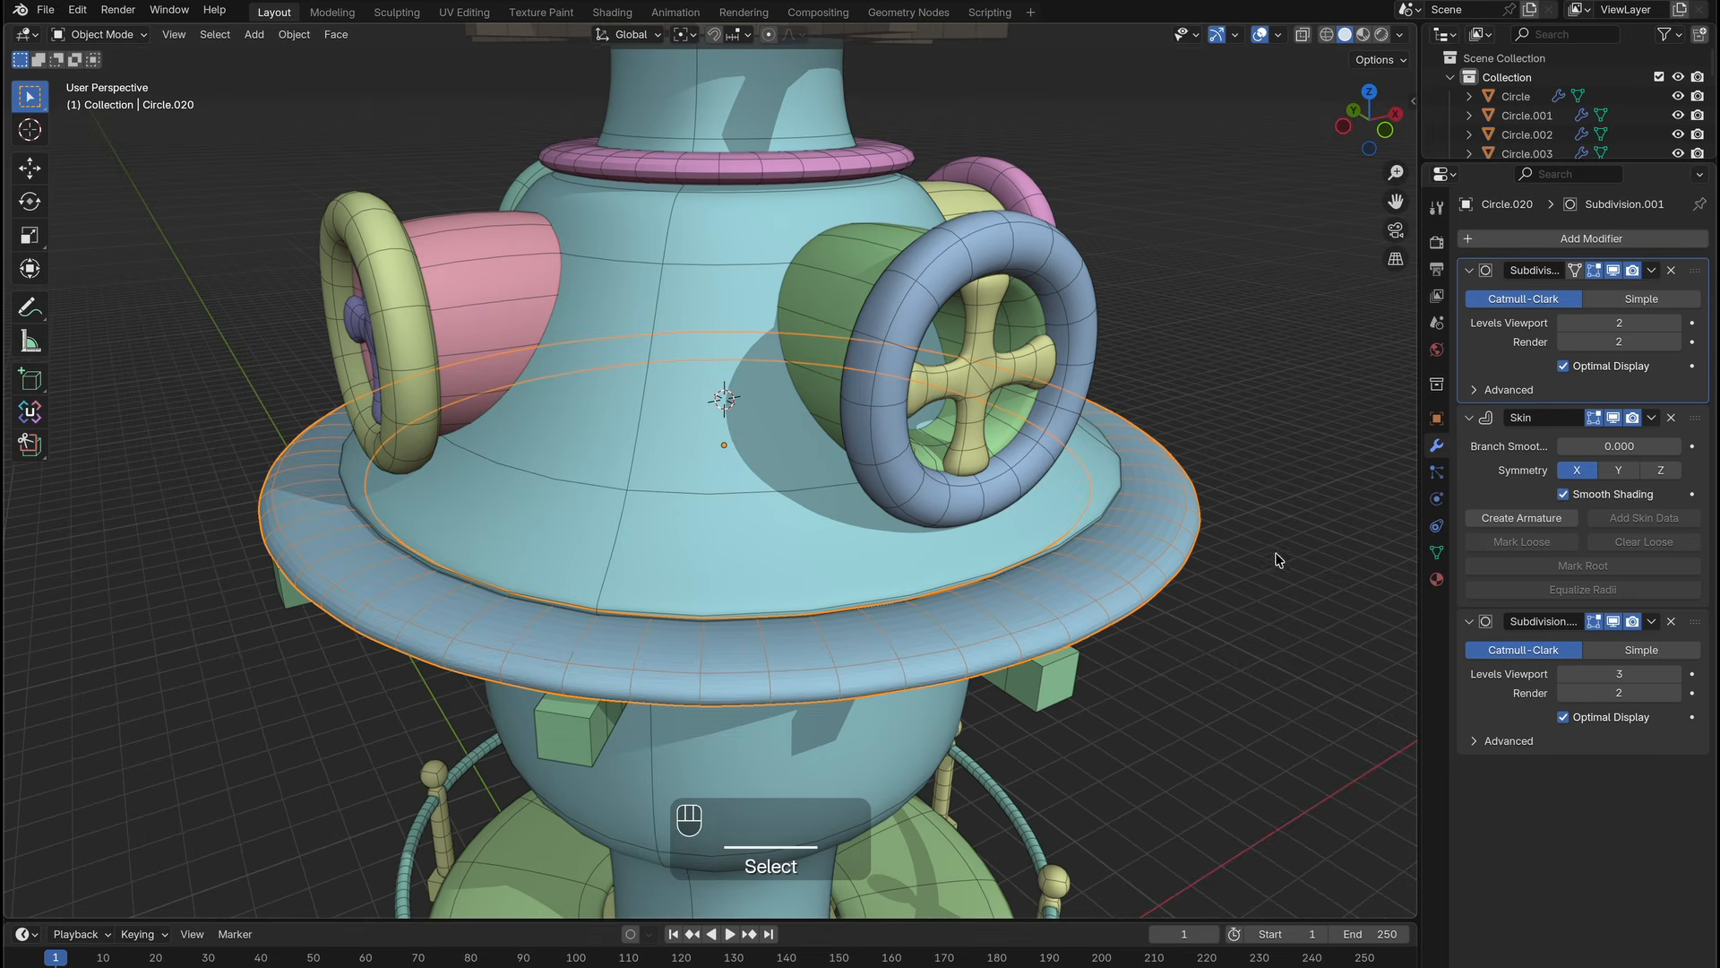
pyautogui.click(1056, 525)
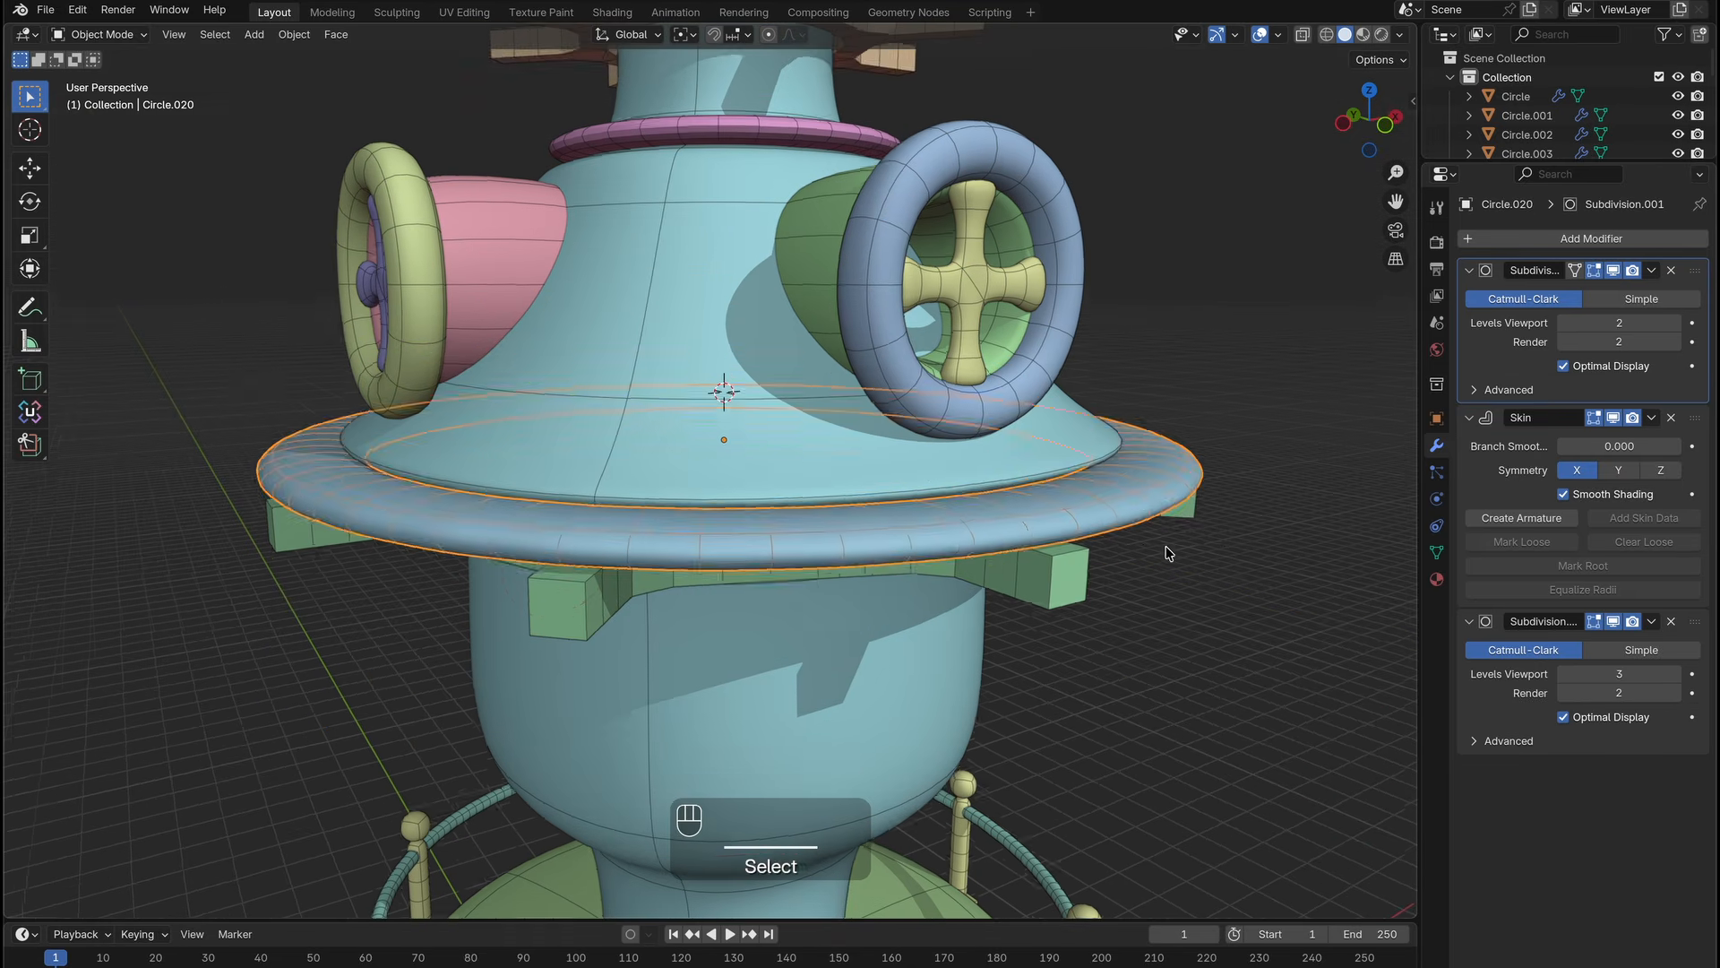
pyautogui.press('Tab')
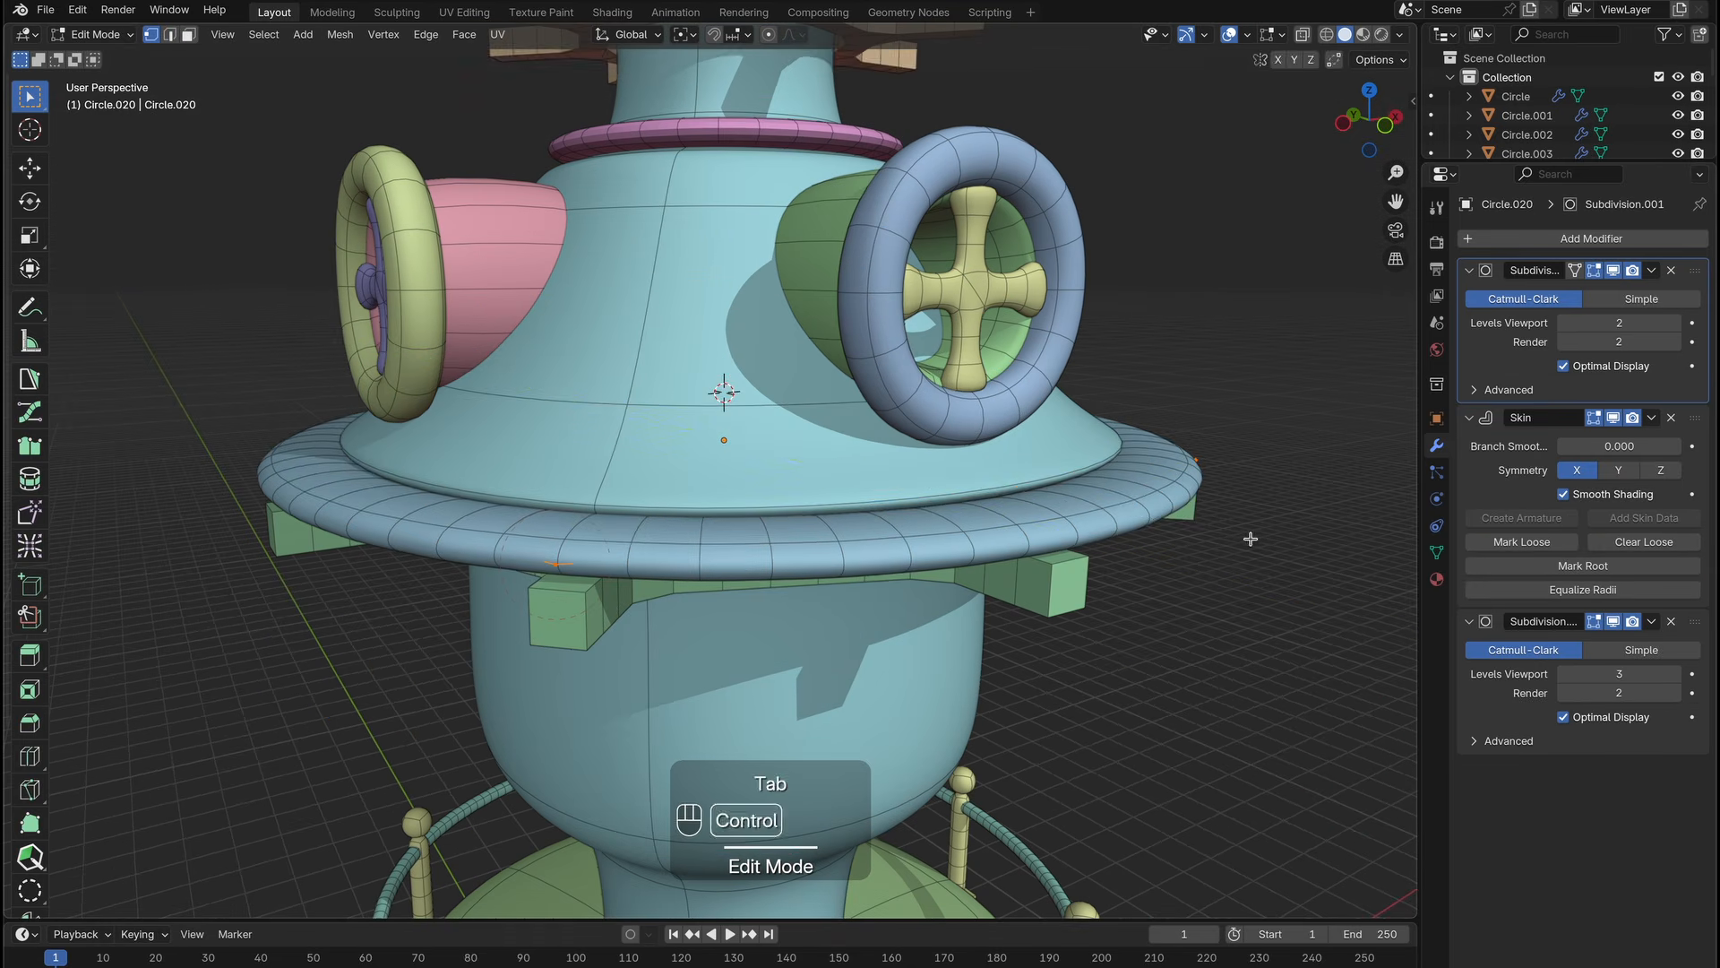
pyautogui.press('Tab')
# Move the tower's eave vertices 0.29112 m down along Z to meet the ring, and return to Object Mode.
pyautogui.press('Tab')
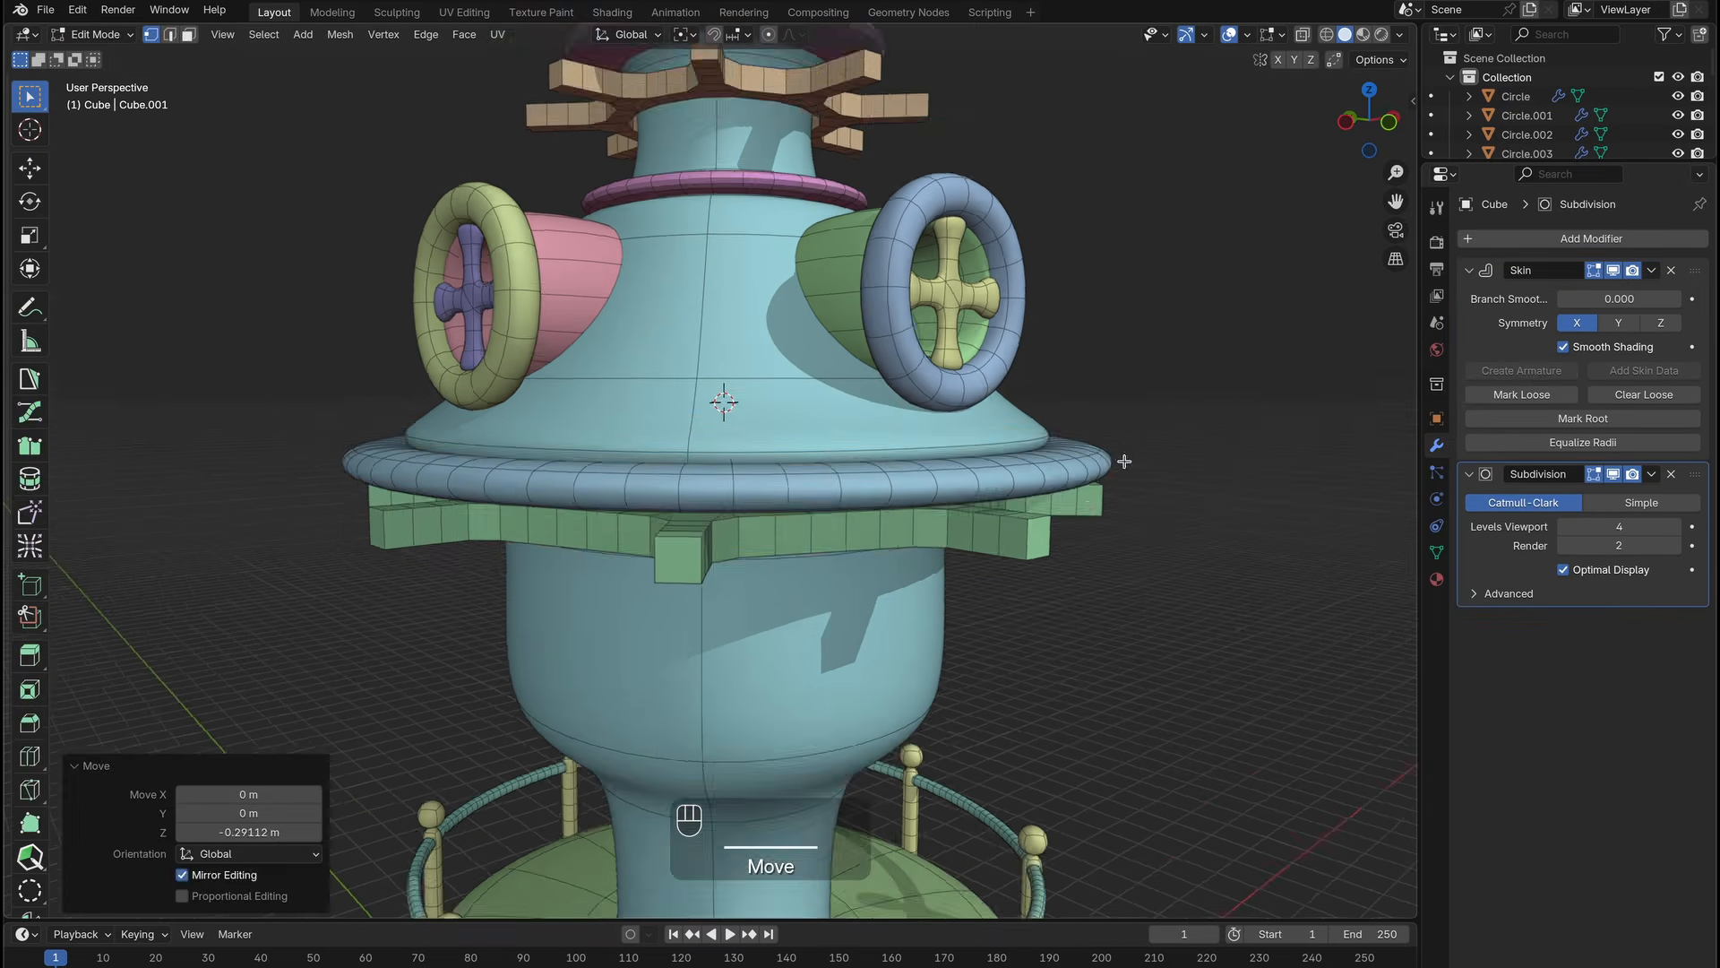
pyautogui.press('Tab')
pyautogui.scroll(-3, 1098, 518)
pyautogui.moveTo(1125, 462); pyautogui.dragTo(717, 510, button='middle')
pyautogui.click(1098, 518)
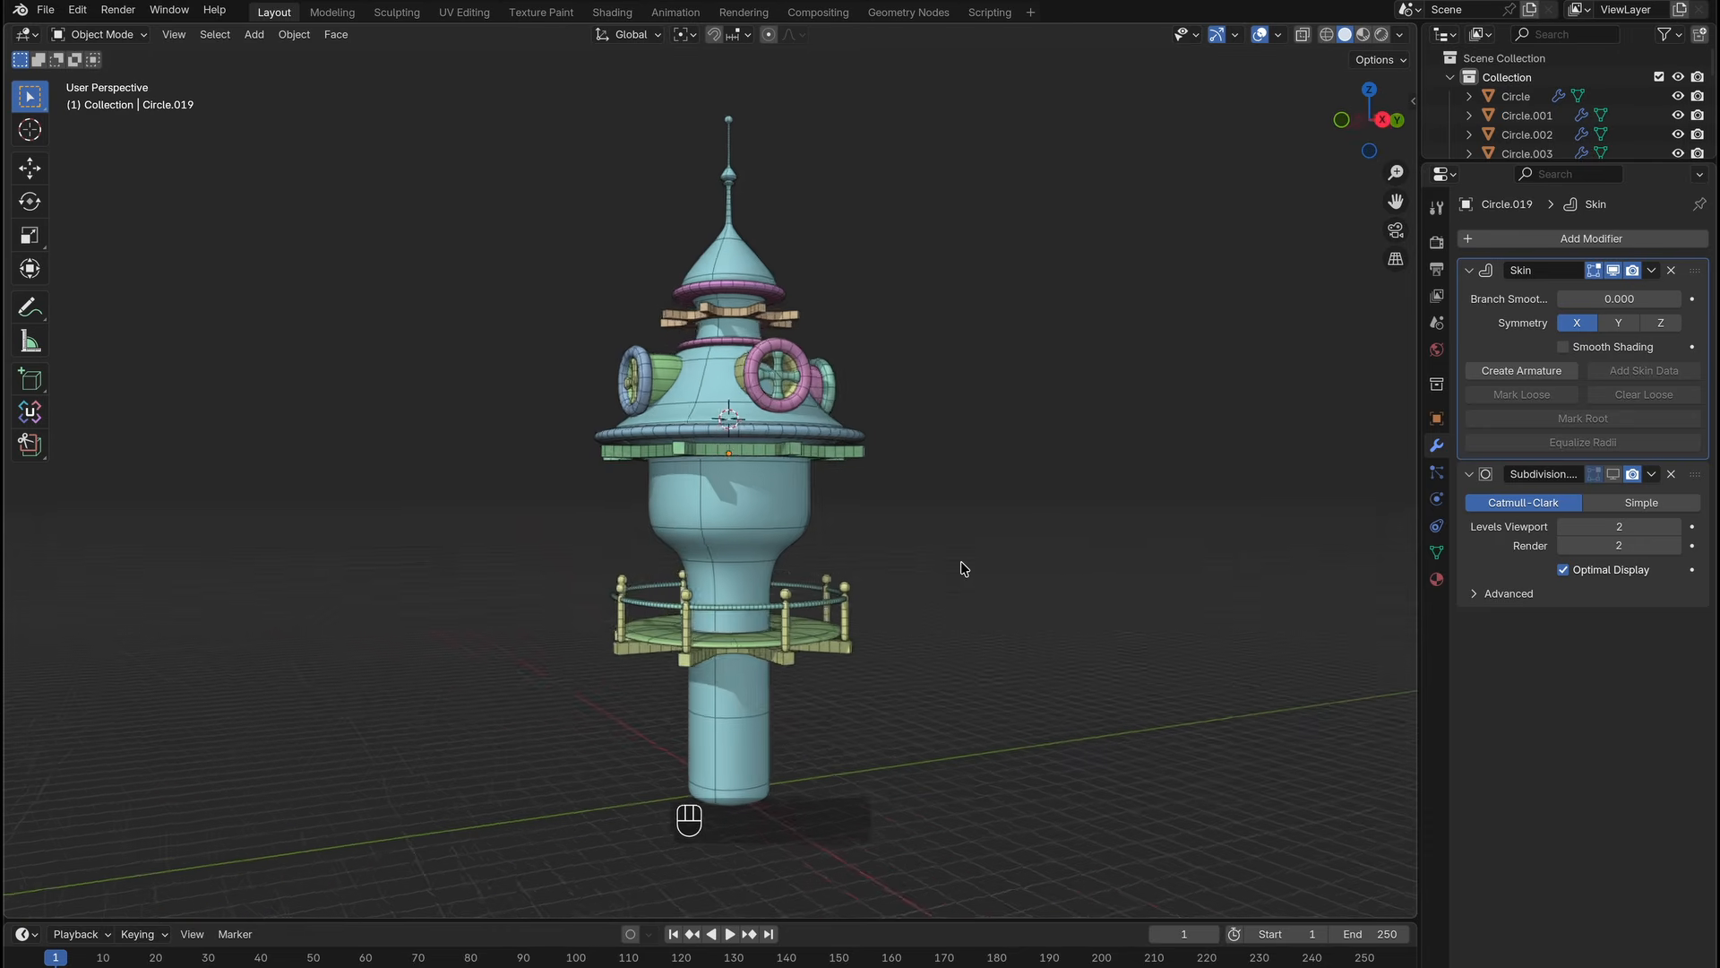
# Duplicate the tower 10.492 m down along Z and isolate the copy in local view.
pyautogui.moveTo(964, 568); pyautogui.dragTo(762, 527, button='middle')
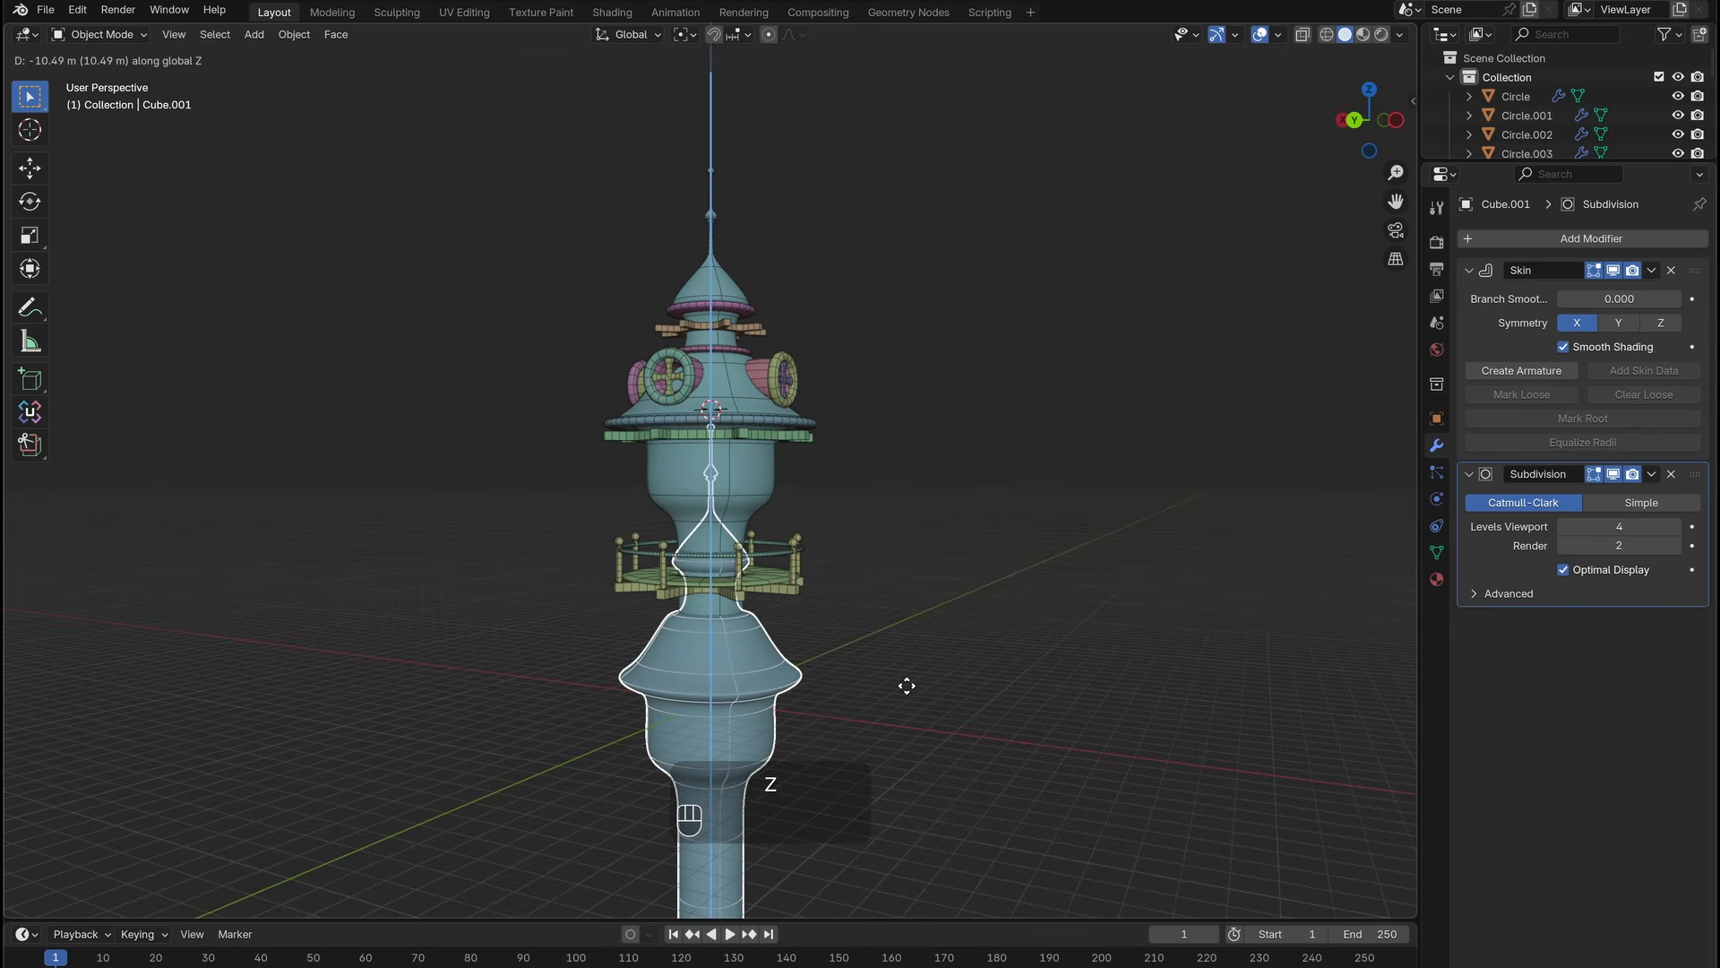
pyautogui.click(907, 685)
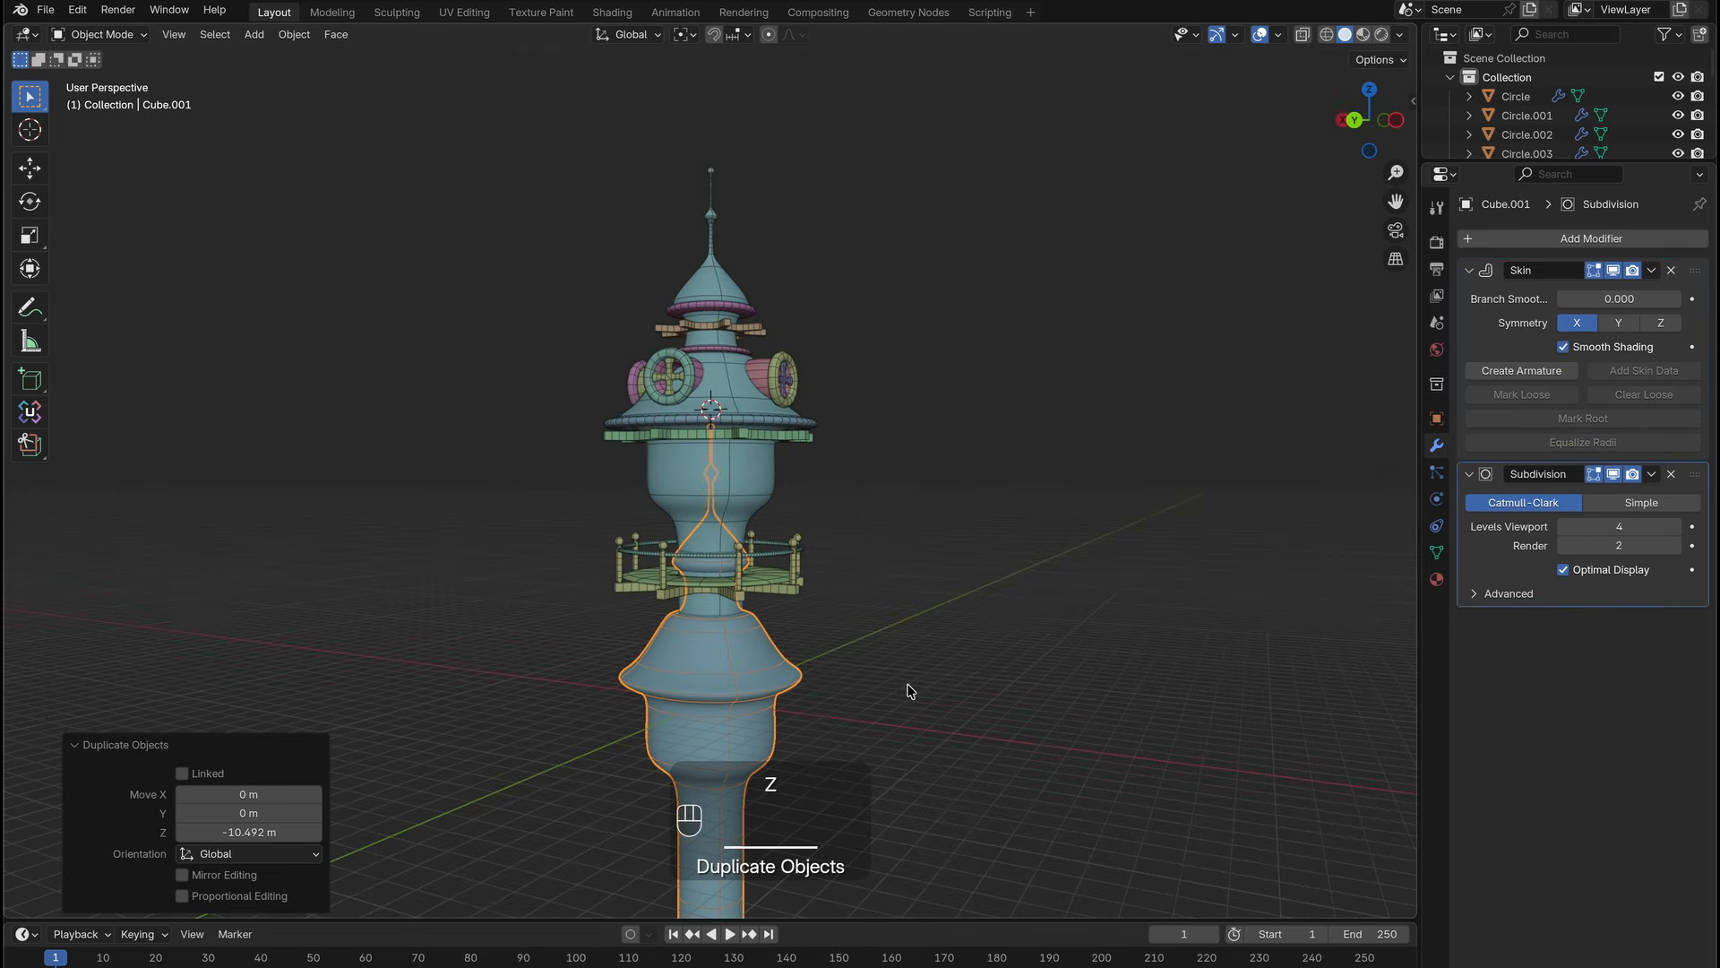
pyautogui.press('KP_Divide')
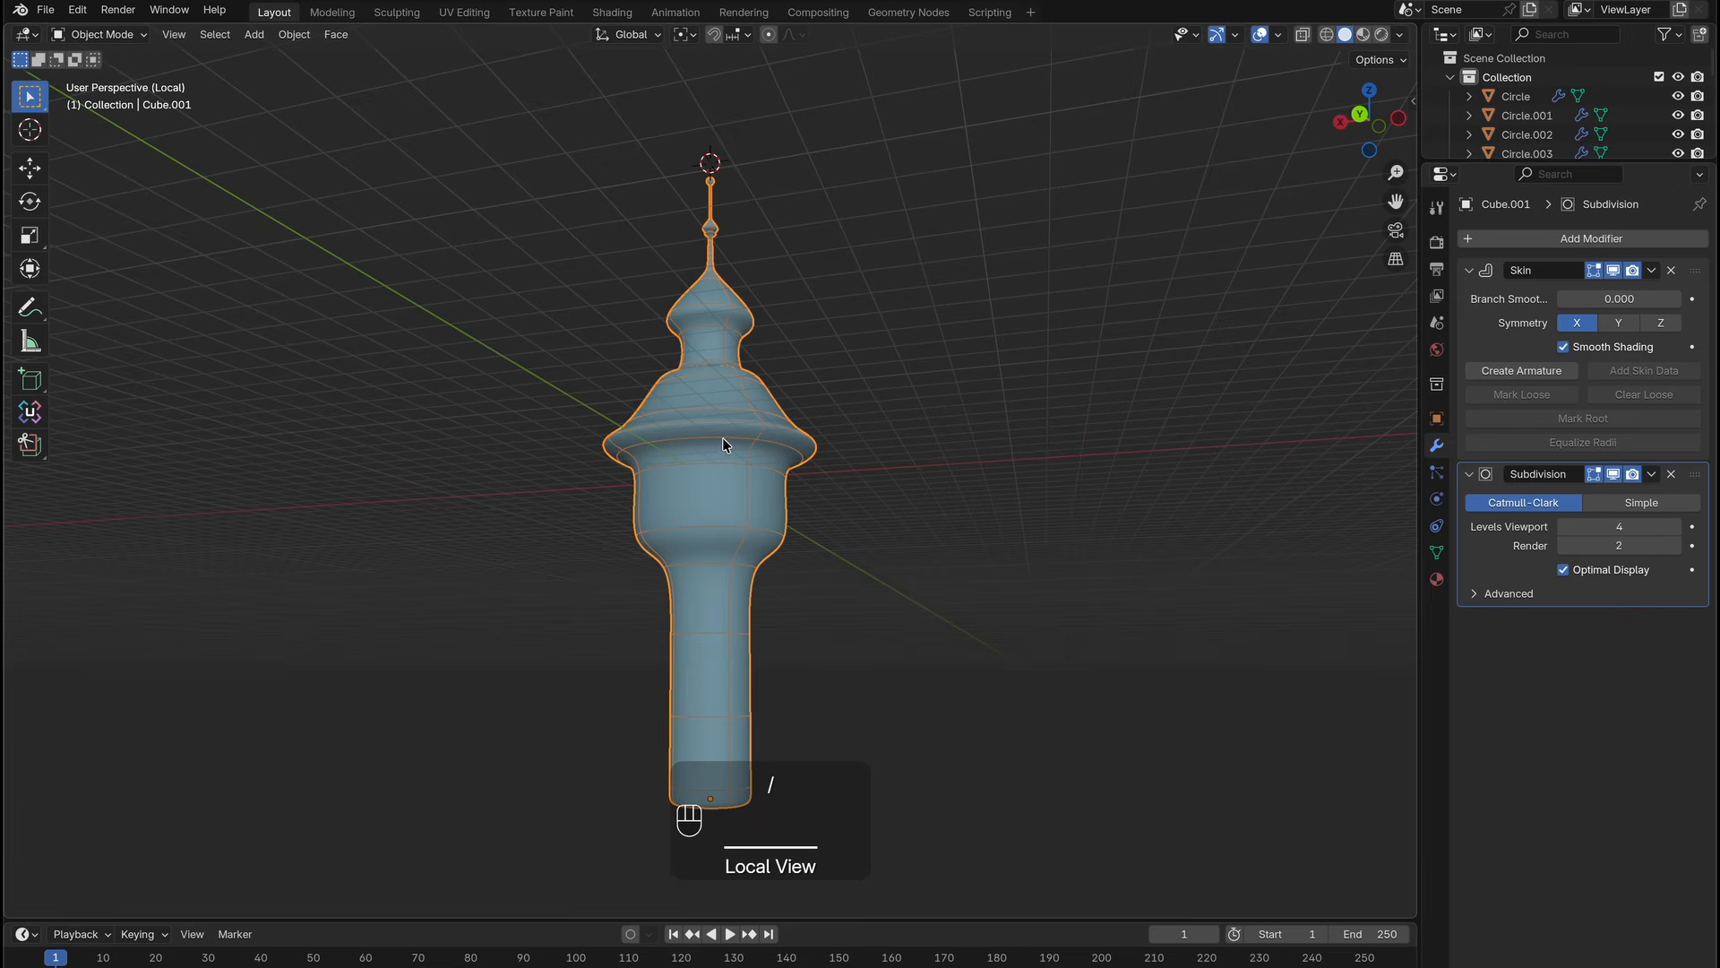
pyautogui.keyDown('ctrl'); pyautogui.moveTo(722, 437); pyautogui.dragTo(722, 439, button='middle'); pyautogui.keyUp('ctrl')
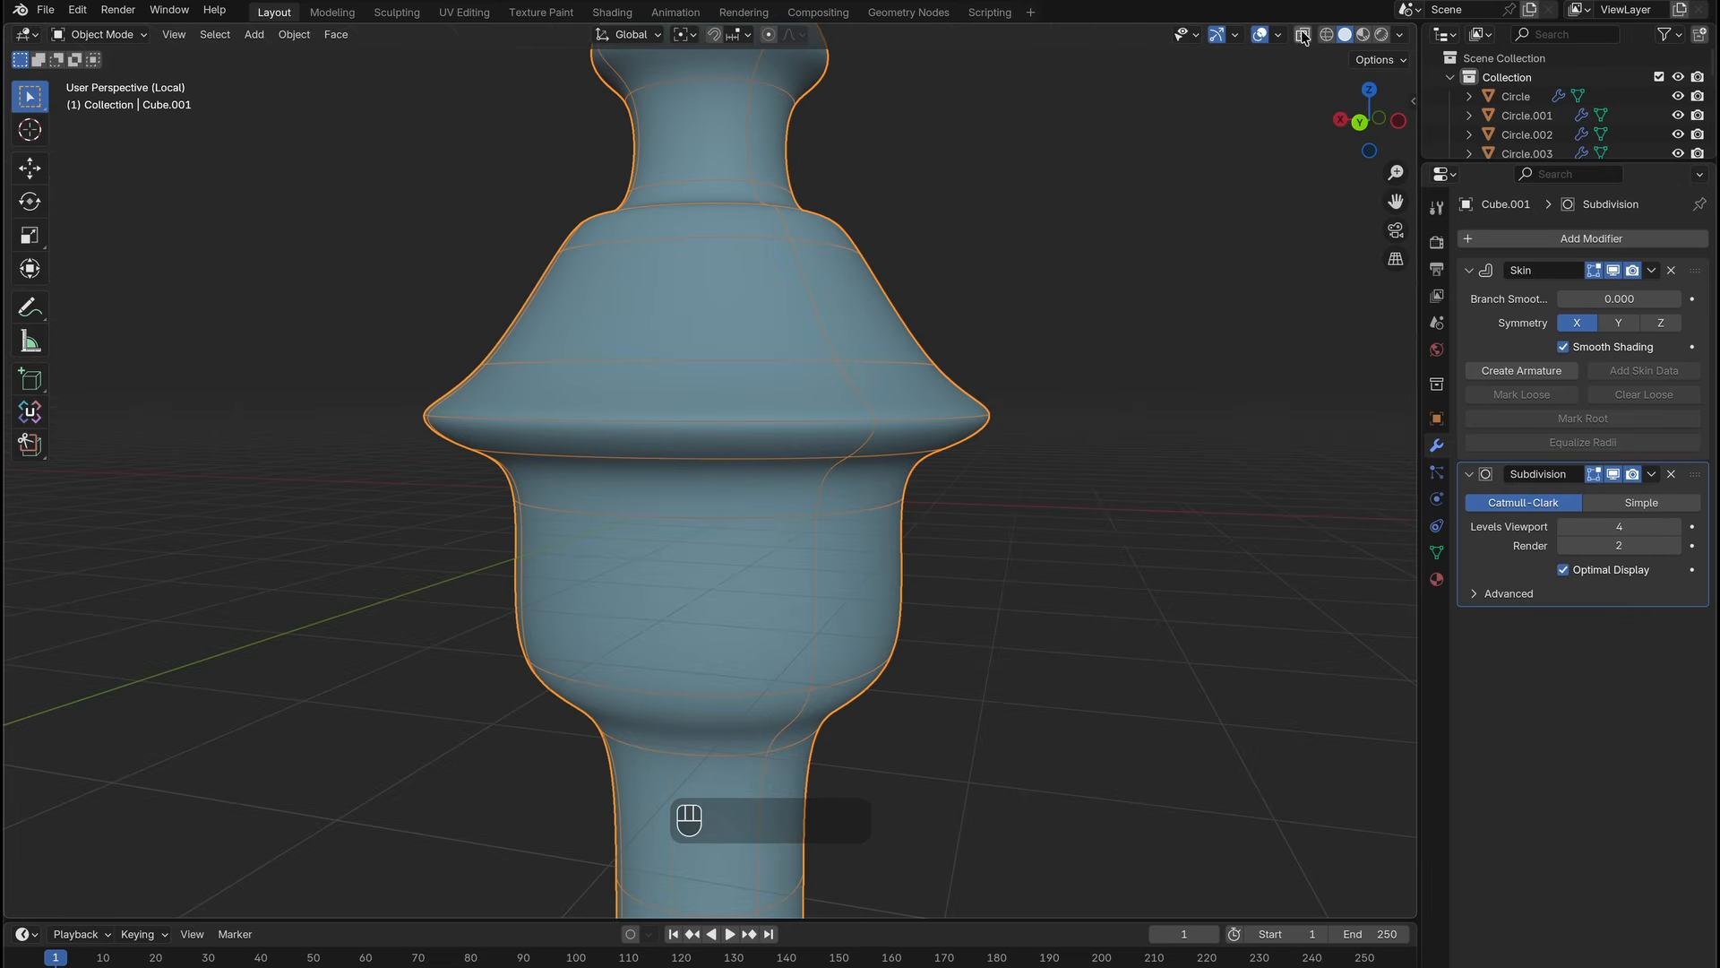
pyautogui.keyDown('shift'); pyautogui.moveTo(959, 388); pyautogui.dragTo(925, 362, button='middle'); pyautogui.keyUp('shift')
# Delete the copied tower's spire, cap and base vertices, and mark the lowest remaining vertex as the skin root.
pyautogui.press('Tab')
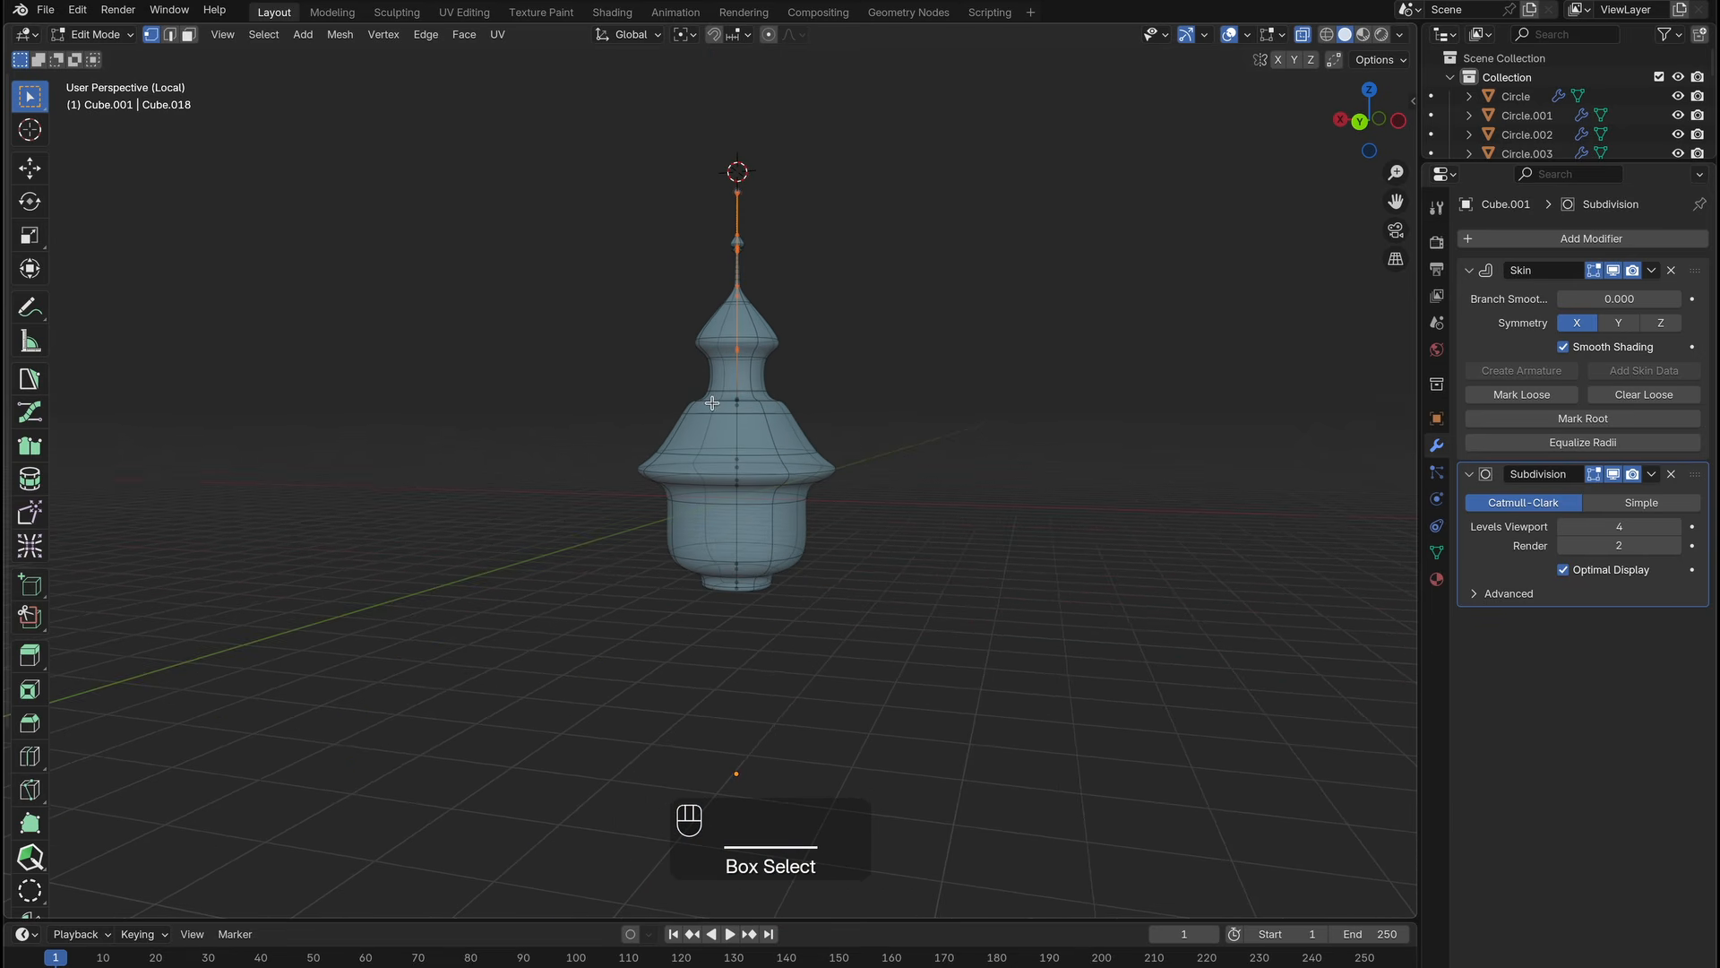
pyautogui.press('x')
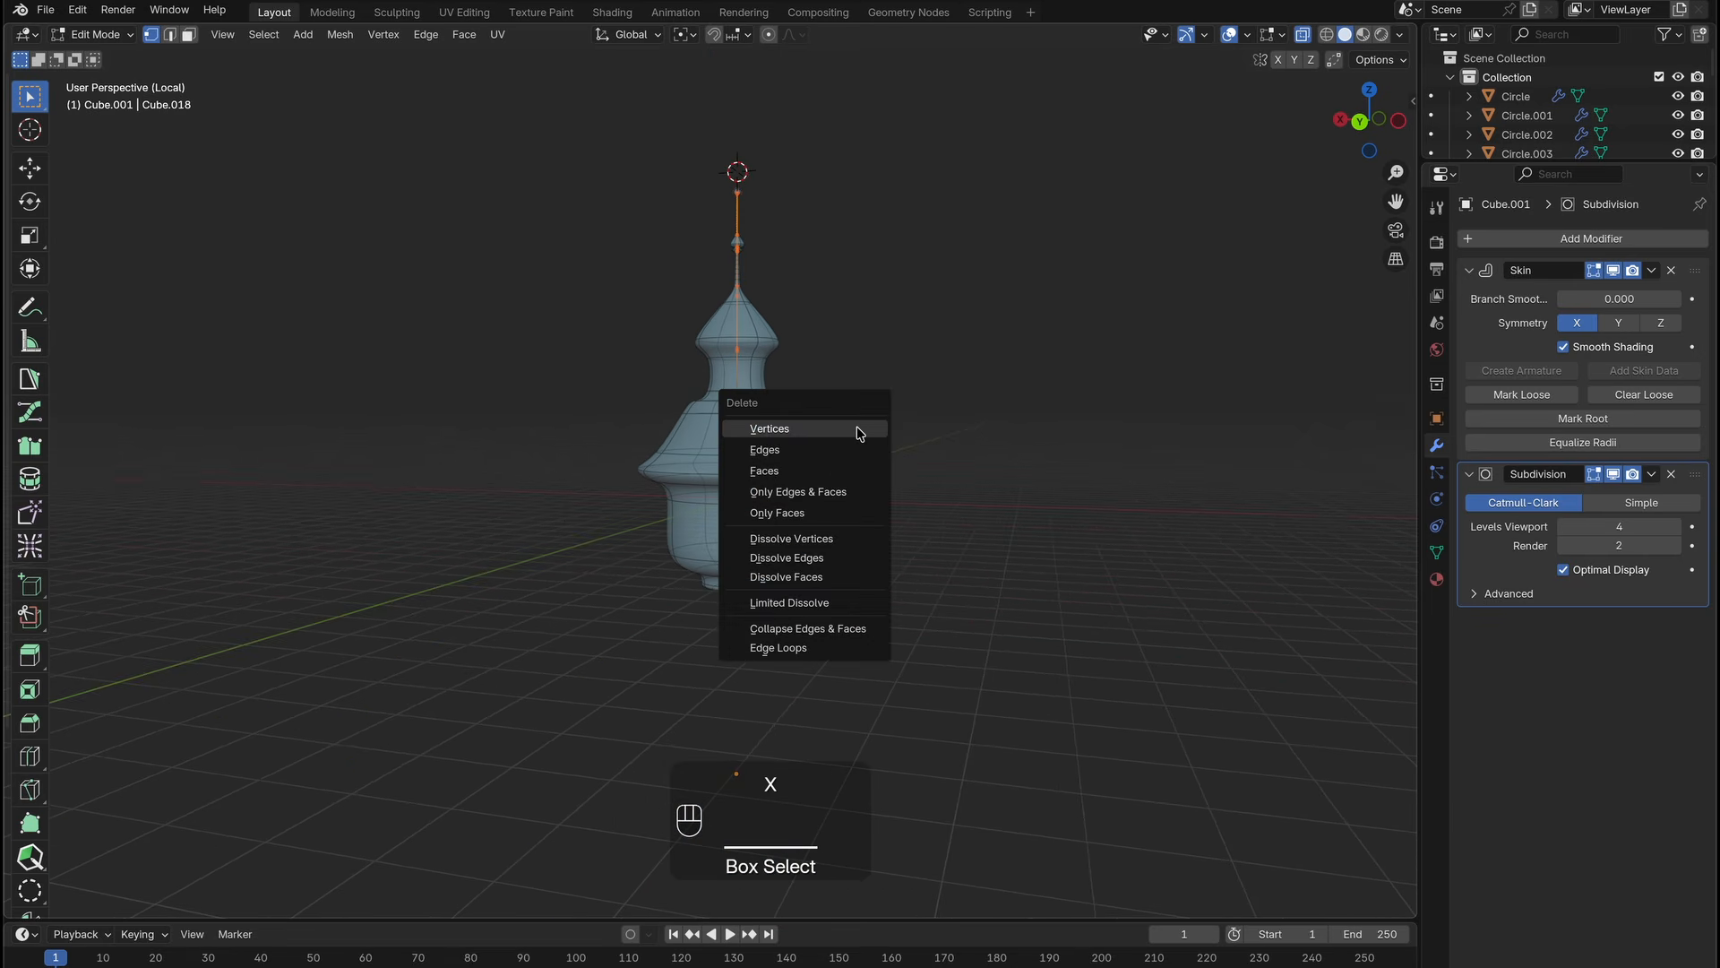
pyautogui.click(859, 431)
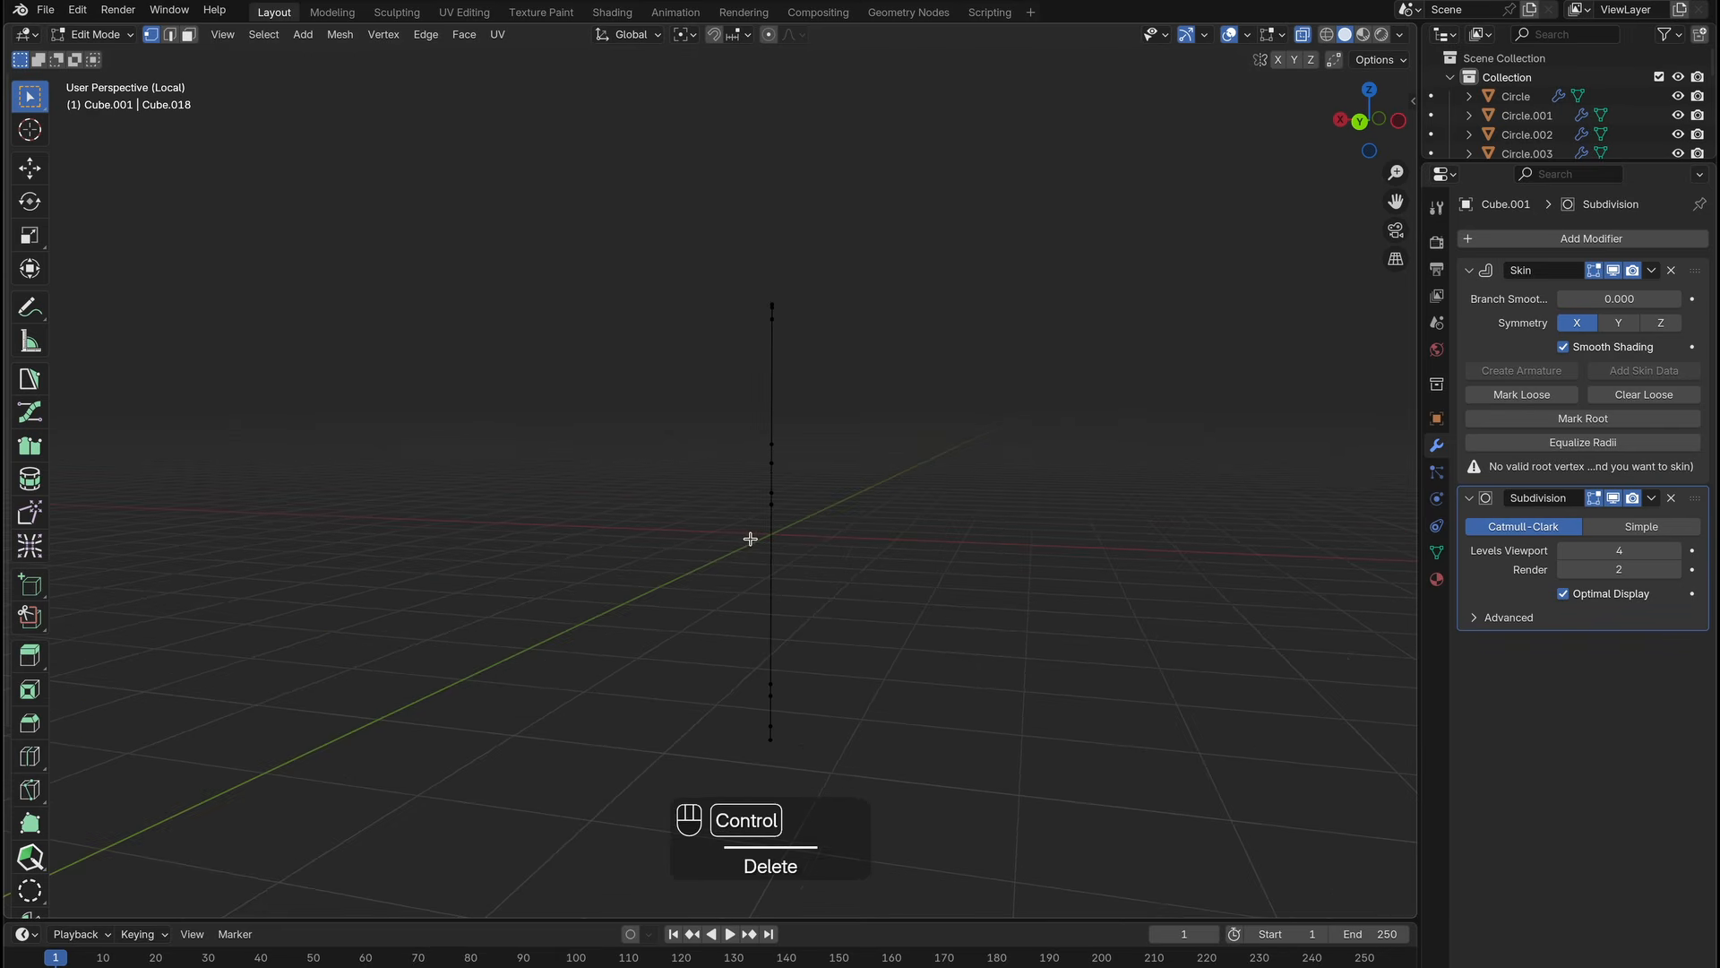
pyautogui.click(1632, 421)
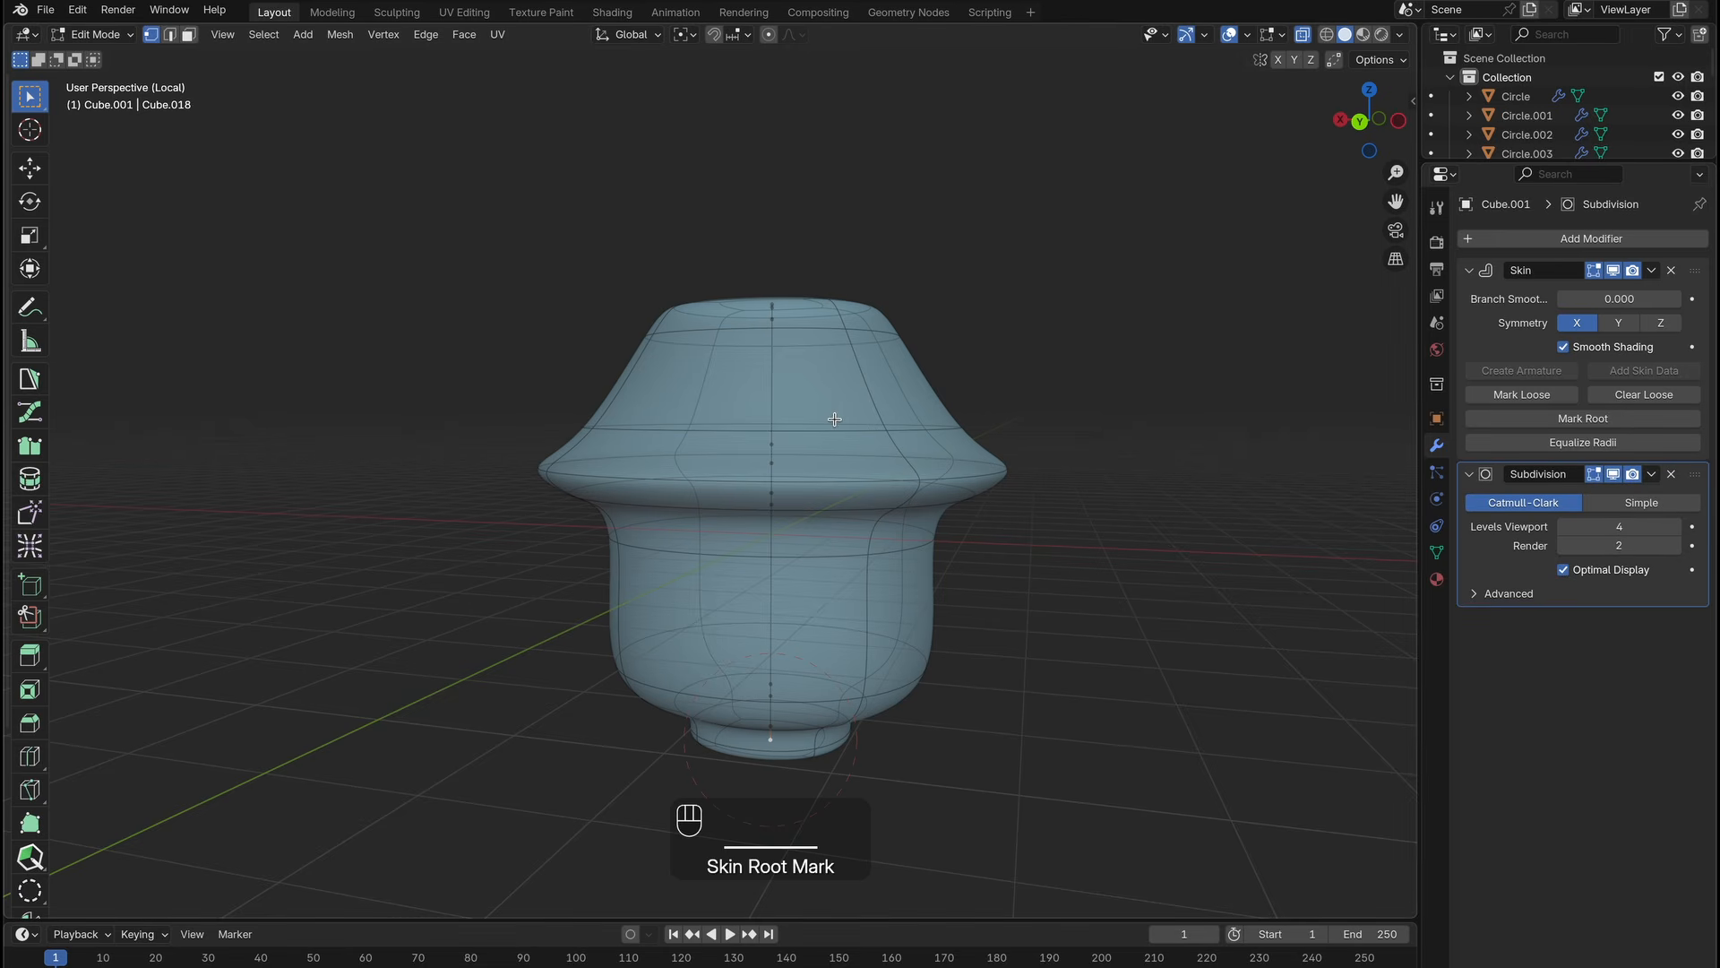
# Select the lowest vertices of the copied body and scale their skin radii by 2.282 to widen the base.
pyautogui.moveTo(939, 440); pyautogui.dragTo(946, 440, button='middle')
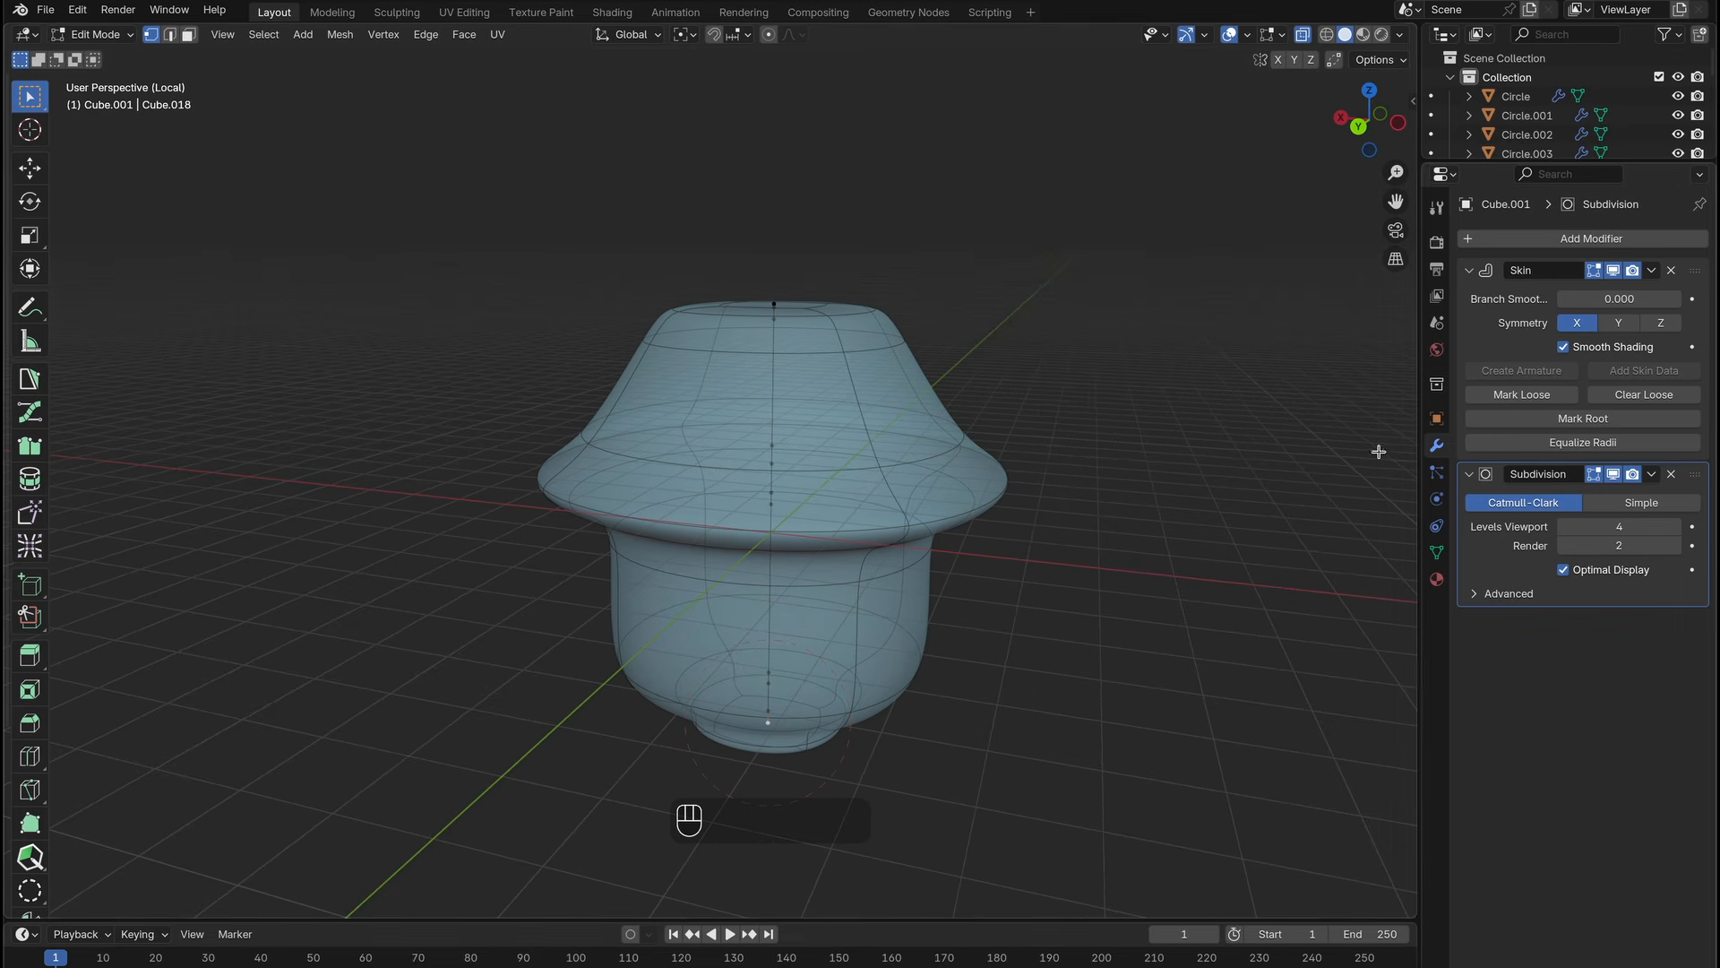
pyautogui.moveTo(1057, 458); pyautogui.dragTo(1057, 458, button='middle')
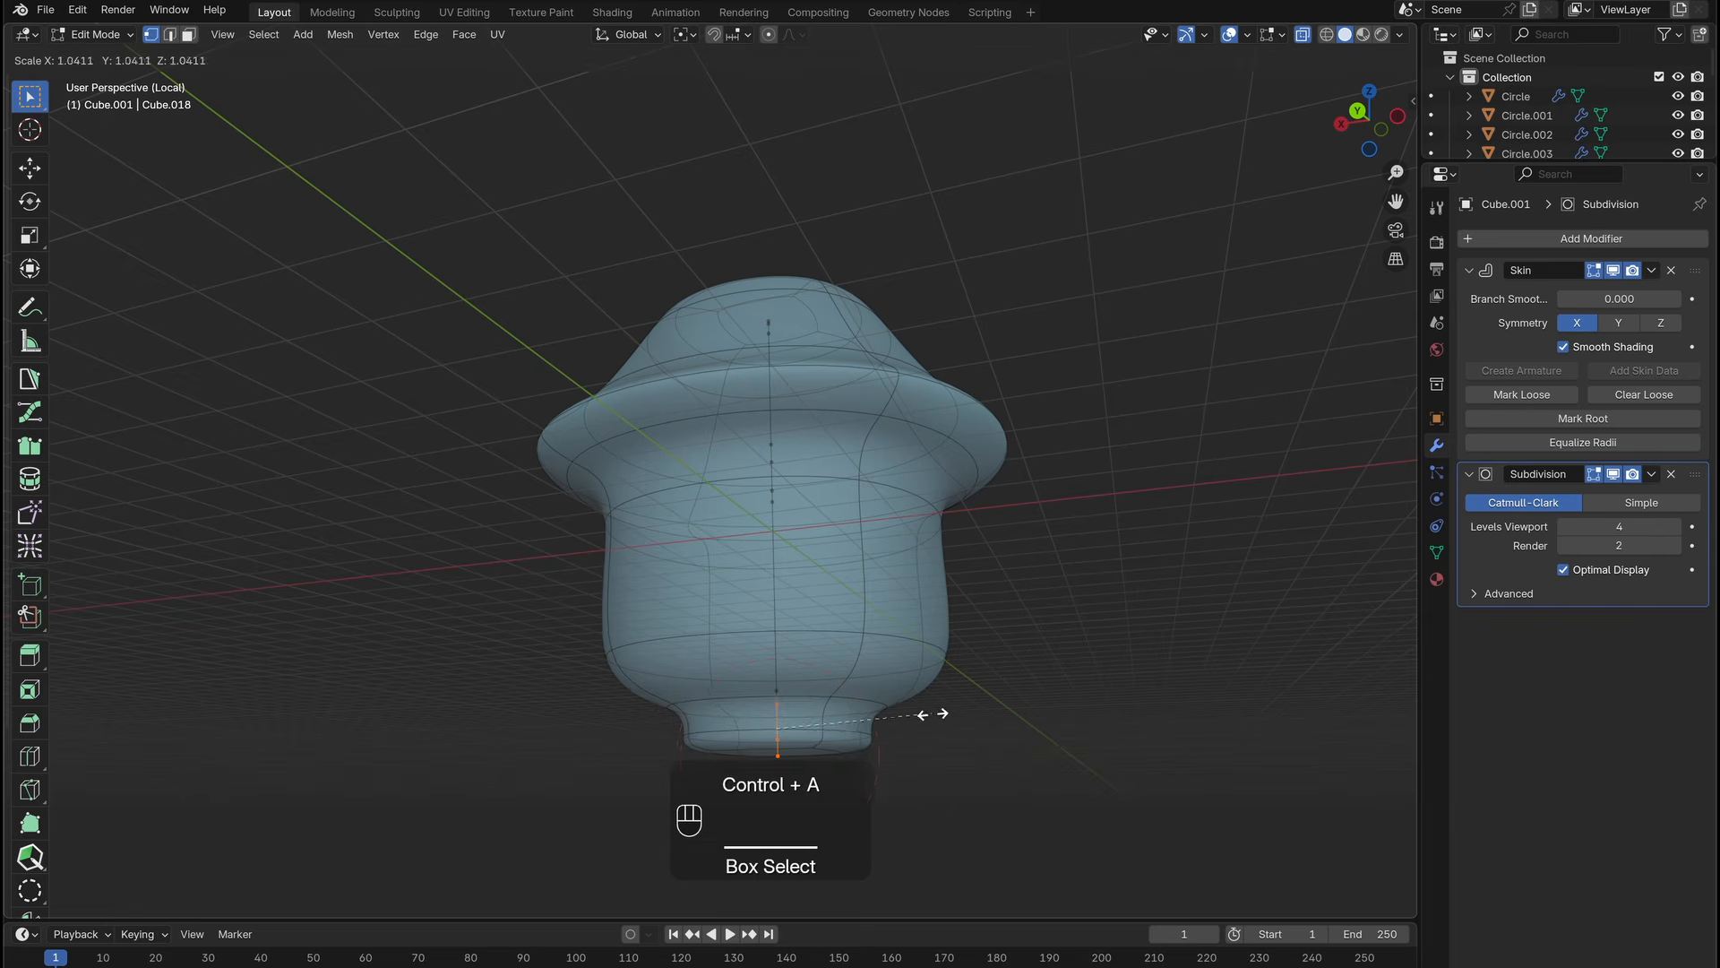
pyautogui.click(1089, 718)
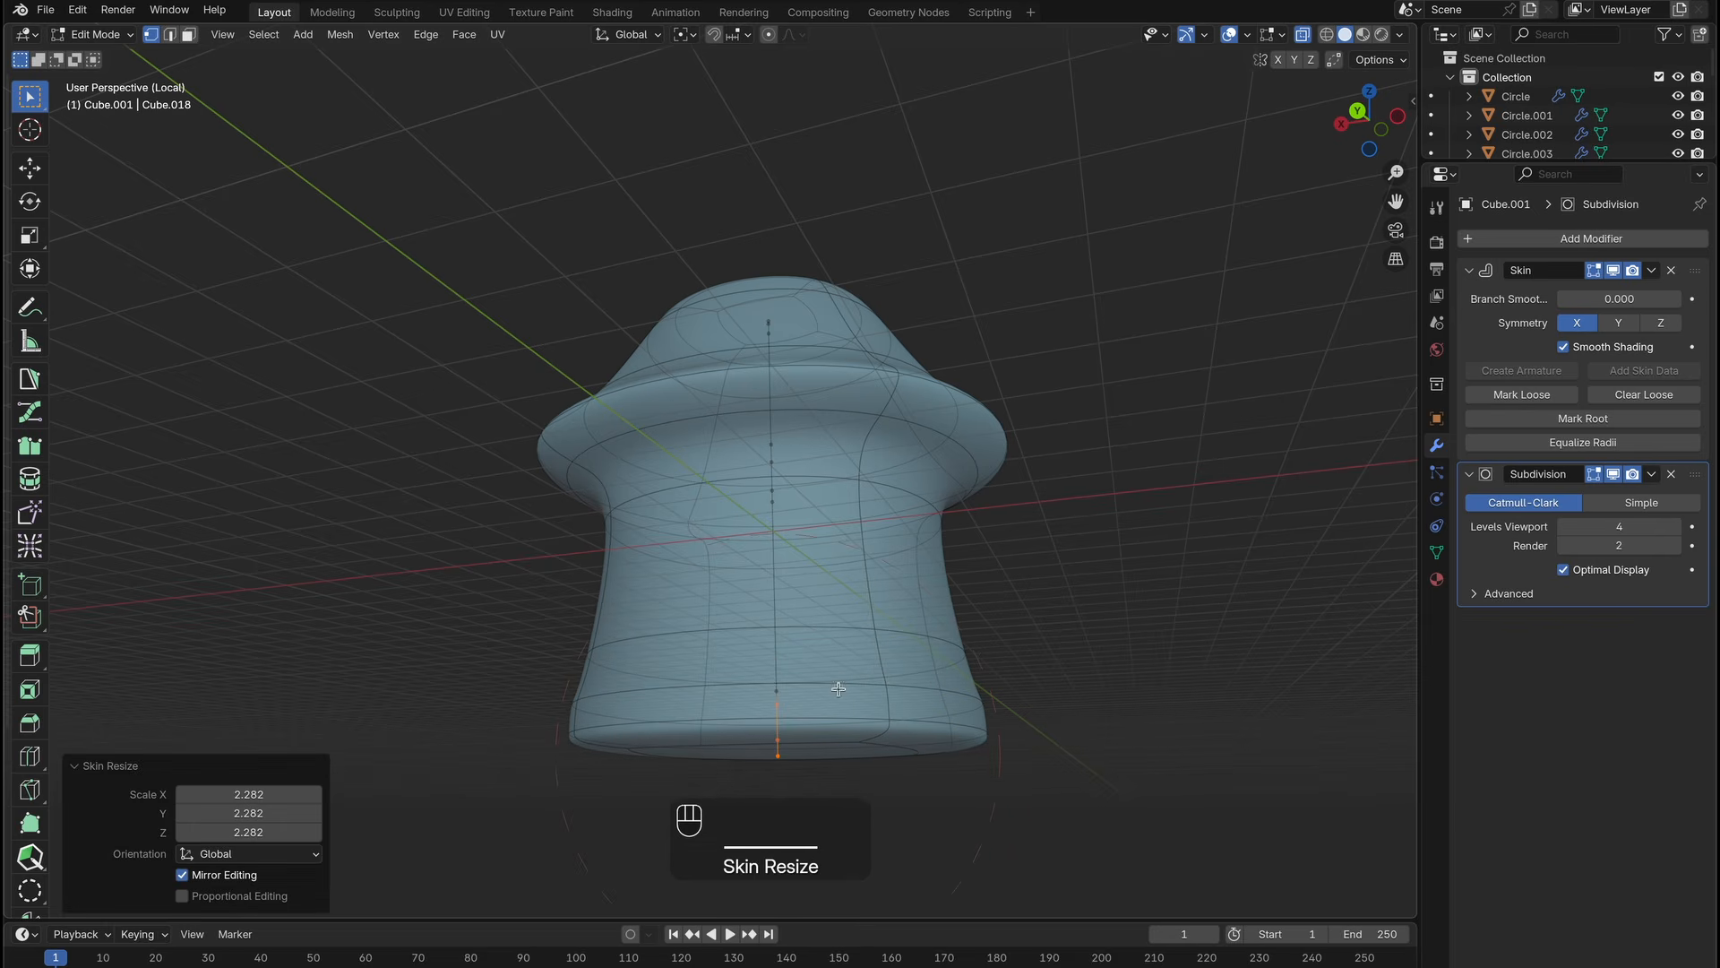
# Switch the copied body's Subdivision modifier to Simple with viewport level 2.
pyautogui.moveTo(1070, 676); pyautogui.dragTo(1068, 673, button='middle')
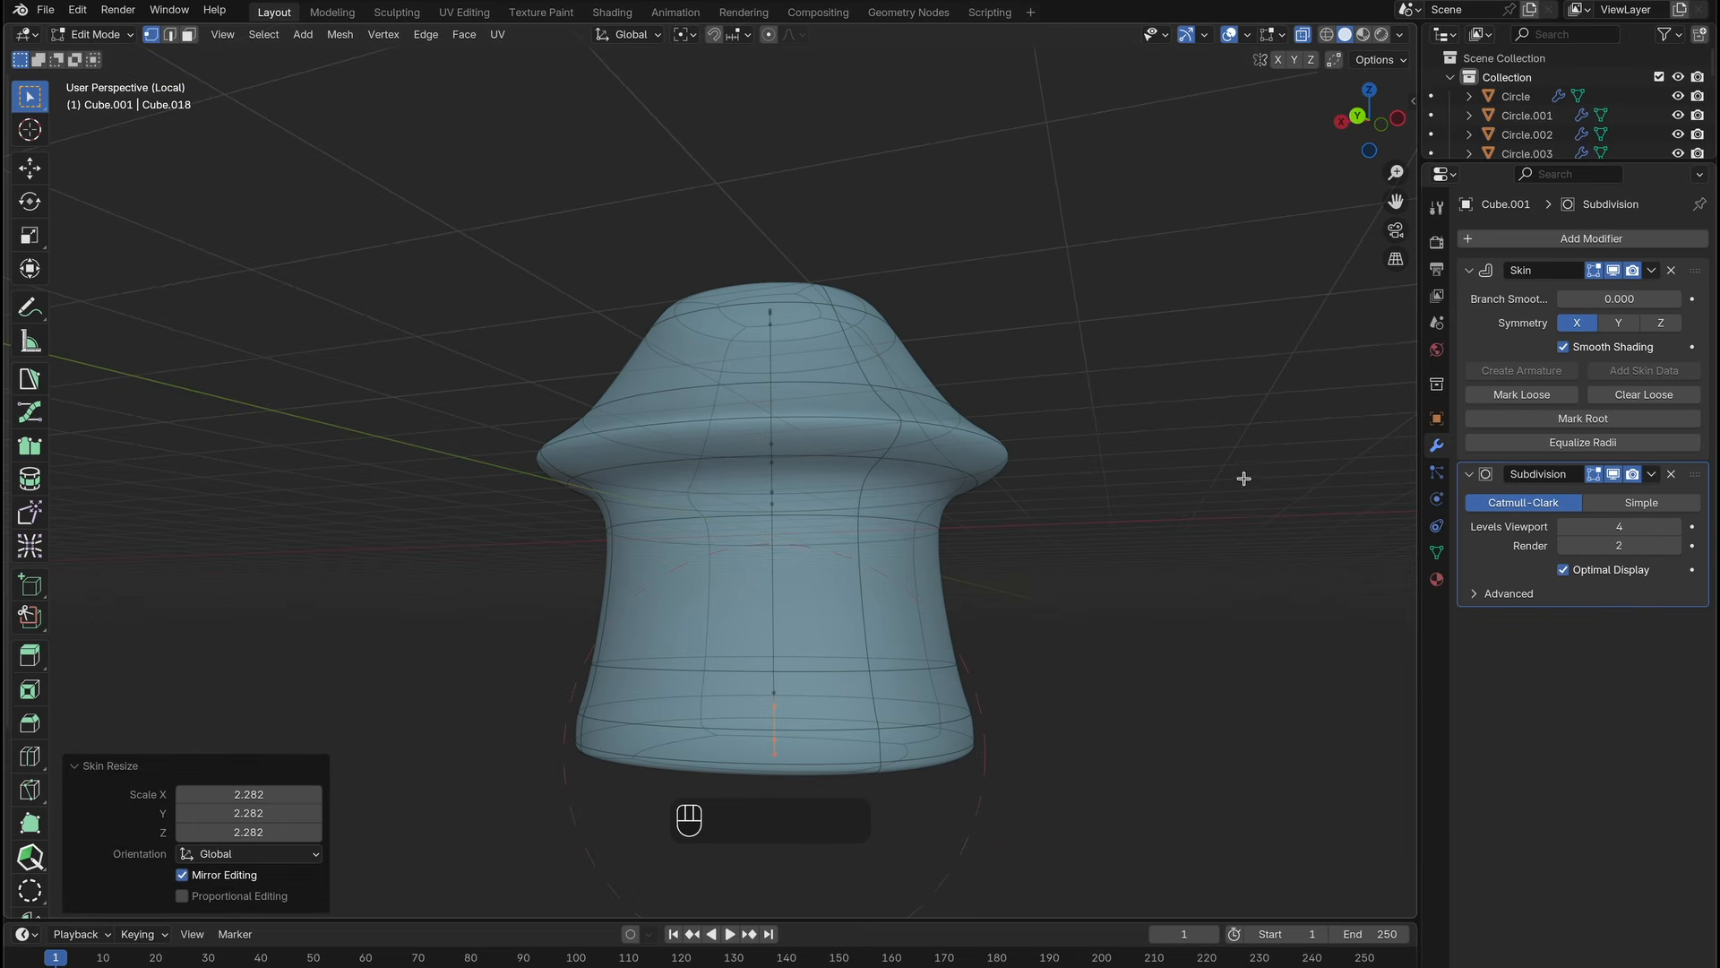
pyautogui.click(1681, 505)
pyautogui.moveTo(1124, 394)
pyautogui.mouseDown(button='middle')
pyautogui.moveTo(1122, 476)
pyautogui.moveTo(1125, 414)
pyautogui.mouseUp(button='middle')
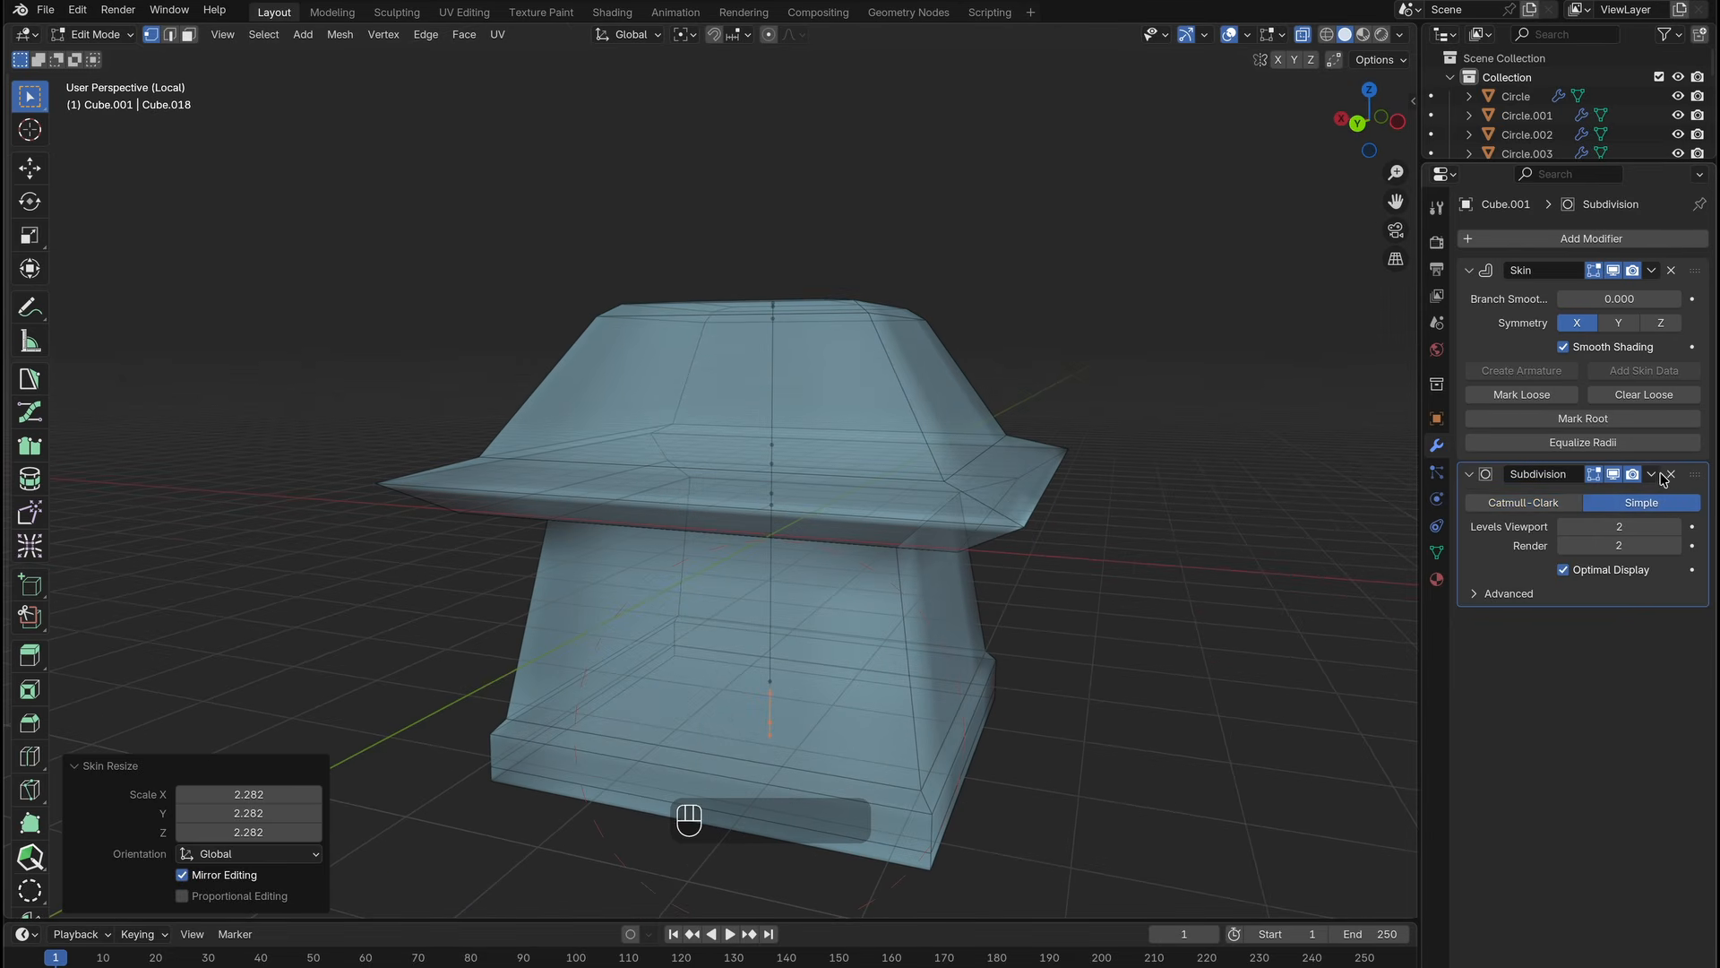
# Duplicate the base's Subdivision modifier as Catmull-Clark at viewport level 3 and set the Simple one to viewport level 1.
pyautogui.click(1577, 515)
pyautogui.click(1523, 649)
pyautogui.moveTo(1033, 584); pyautogui.dragTo(938, 572, button='middle')
pyautogui.click(1562, 526)
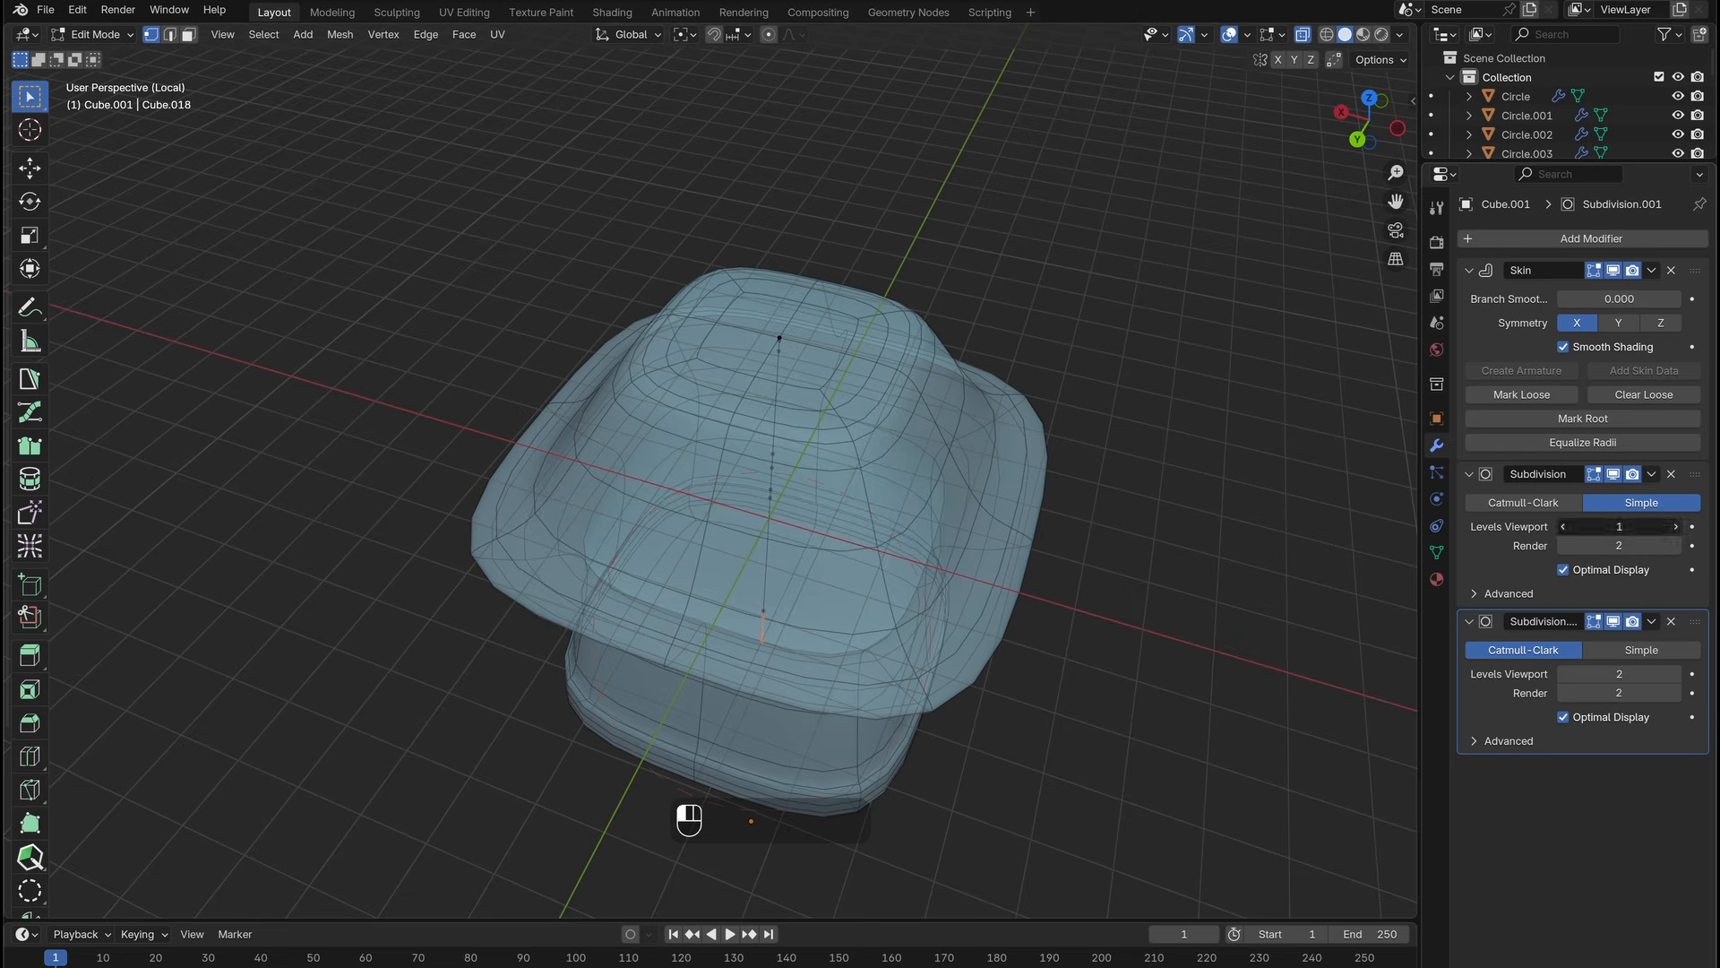
pyautogui.click(1676, 529)
pyautogui.click(1676, 529)
pyautogui.moveTo(1159, 547); pyautogui.dragTo(1100, 482, button='middle')
pyautogui.click(1301, 38)
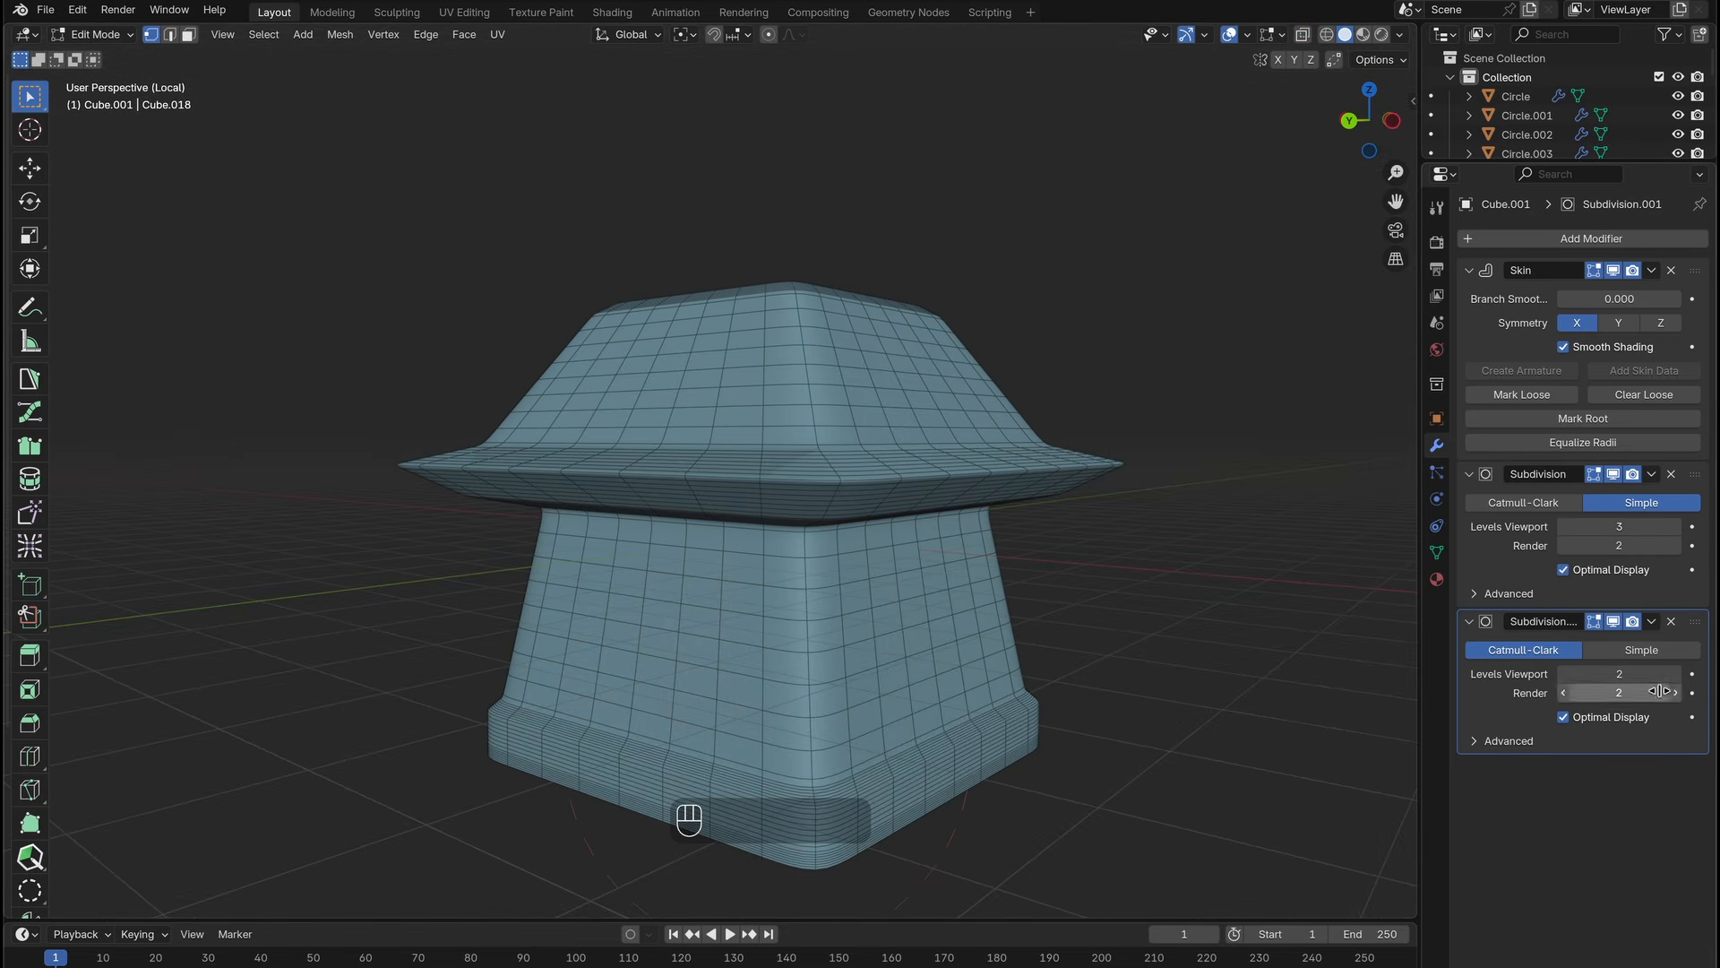
pyautogui.click(1561, 528)
pyautogui.click(1562, 529)
pyautogui.moveTo(1240, 457); pyautogui.dragTo(1275, 538, button='middle')
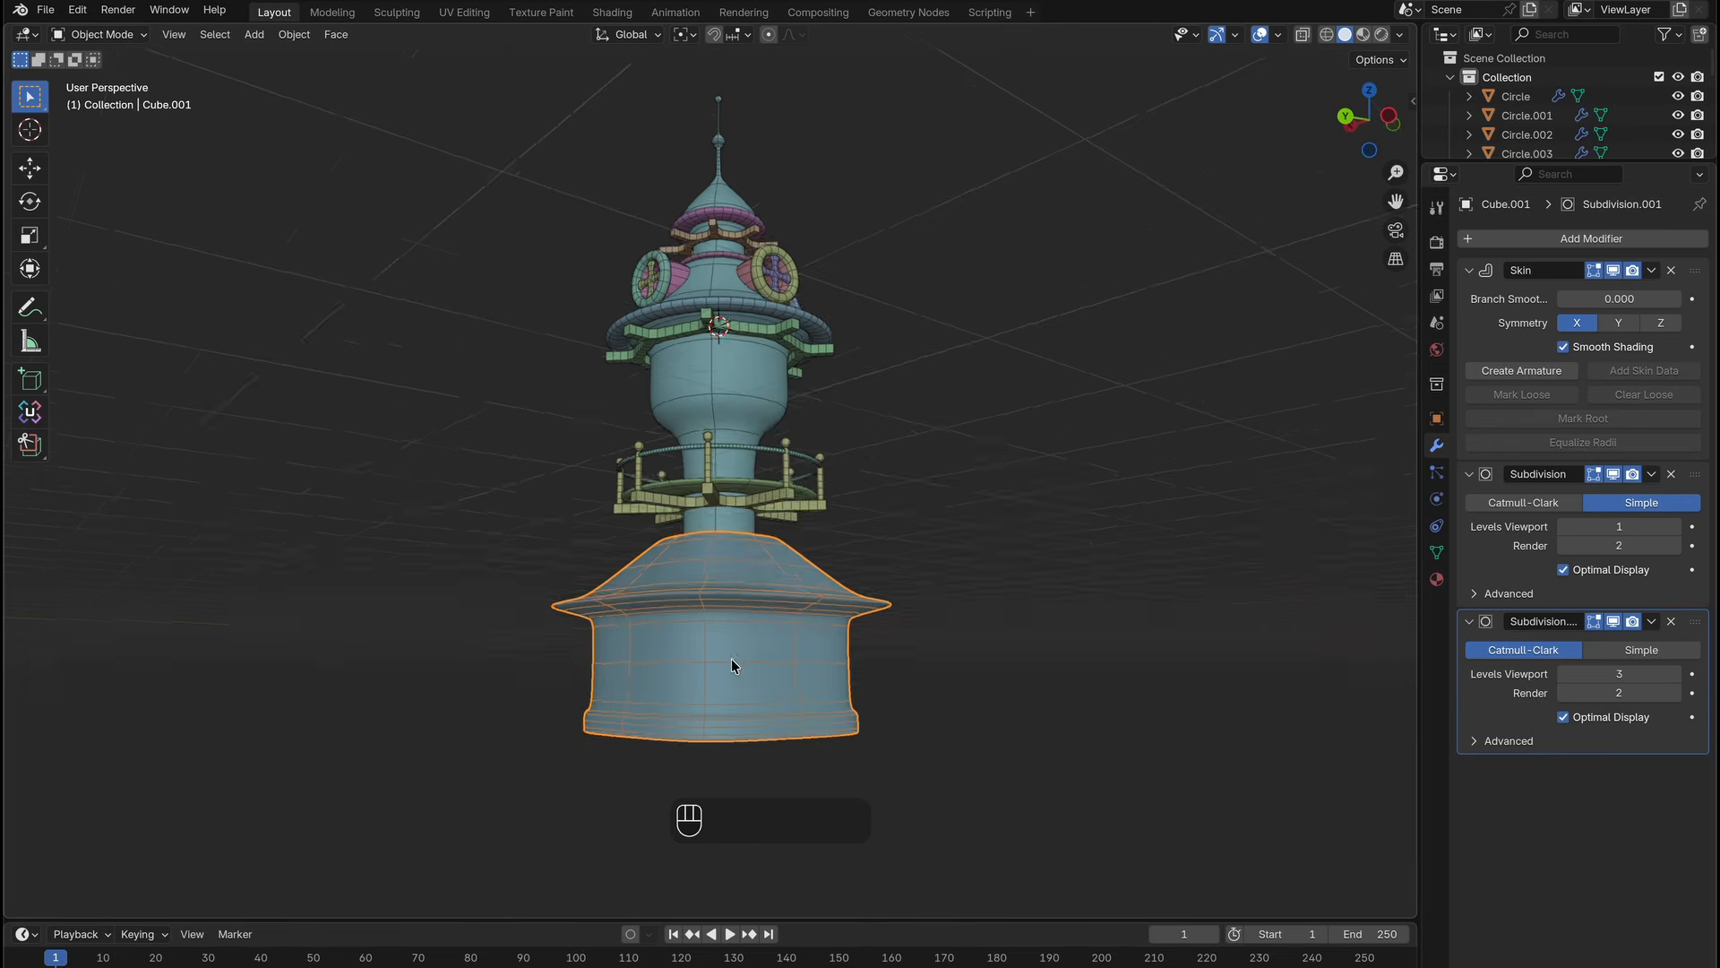
# Duplicate the base straight down along Z to form a second, lower tier.
pyautogui.hotkey('shift', 'd')
pyautogui.press('z')
pyautogui.click(739, 807)
# Scale the upper base tier's skin radii by about 0.776 and move its selected vertices along Z.
pyautogui.click(772, 658)
pyautogui.moveTo(772, 658); pyautogui.dragTo(862, 648, button='middle')
pyautogui.press('Tab')
pyautogui.hotkey('alt', 'z')
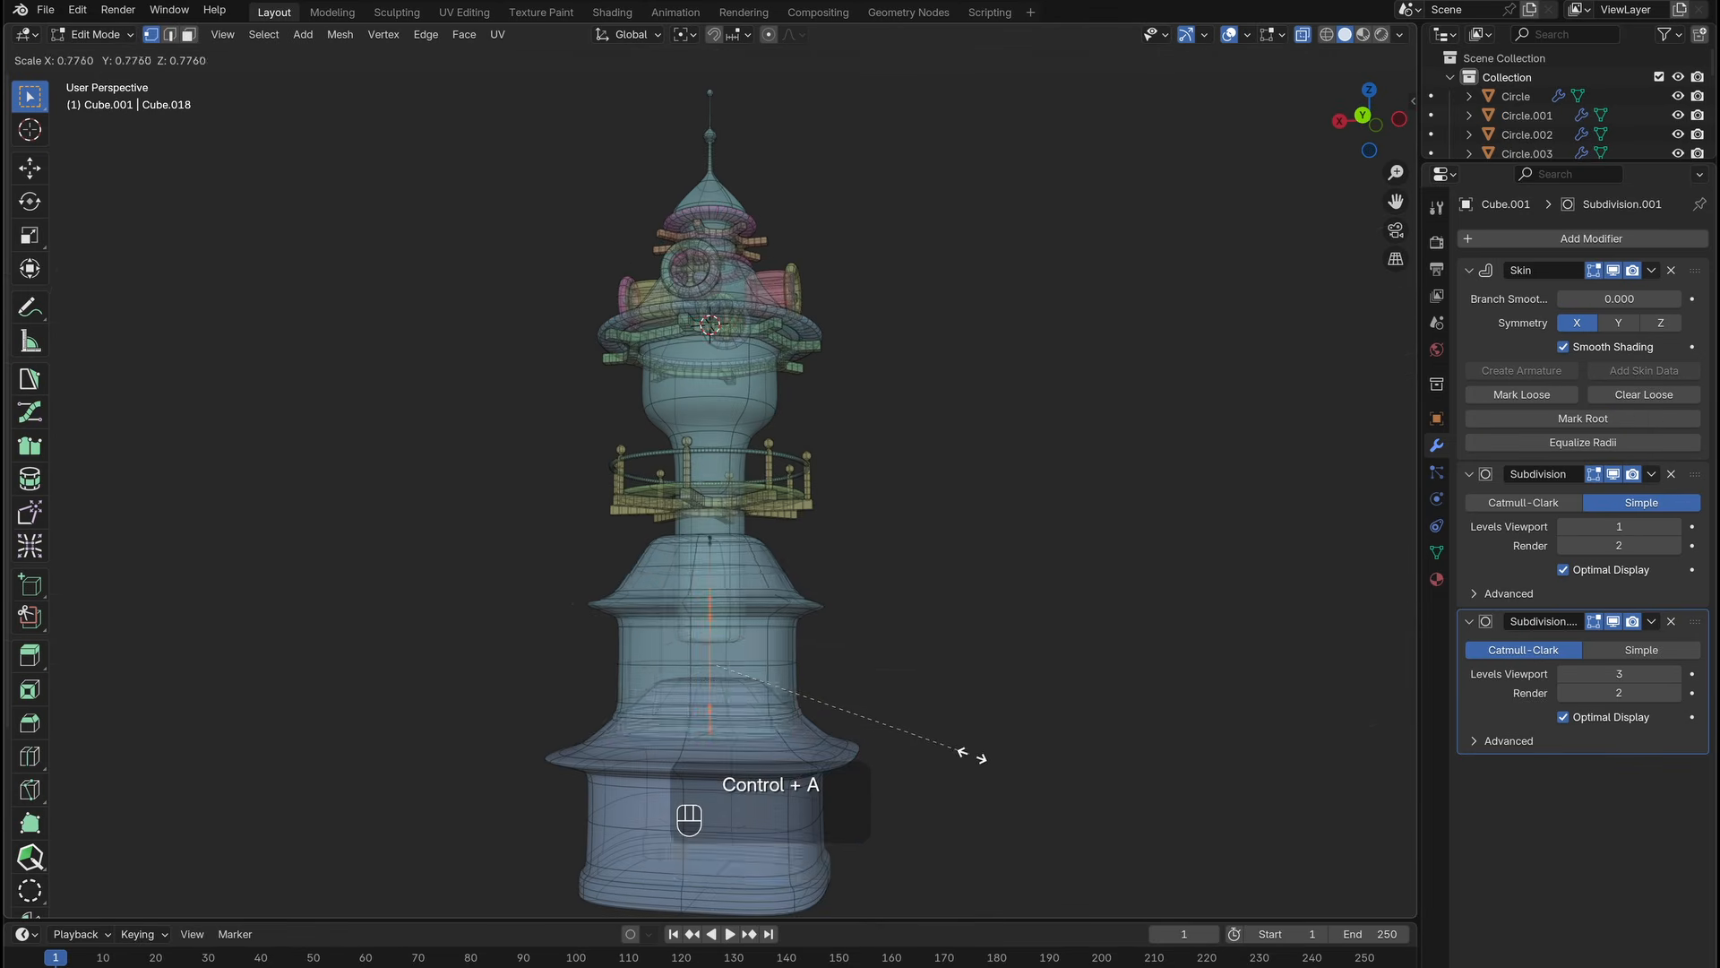
pyautogui.click(972, 755)
pyautogui.press('g')
pyautogui.press('z')
pyautogui.click(972, 717)
# Narrow the skin radii of the upper tier's lowest vertices, starting with a scale of 0.690.
pyautogui.moveTo(645, 663); pyautogui.dragTo(806, 771)
pyautogui.hotkey('ctrl', 'a')
pyautogui.click(1313, 767)
pyautogui.keyDown('shift'); pyautogui.moveTo(798, 742); pyautogui.dragTo(798, 626, button='middle'); pyautogui.keyUp('shift')
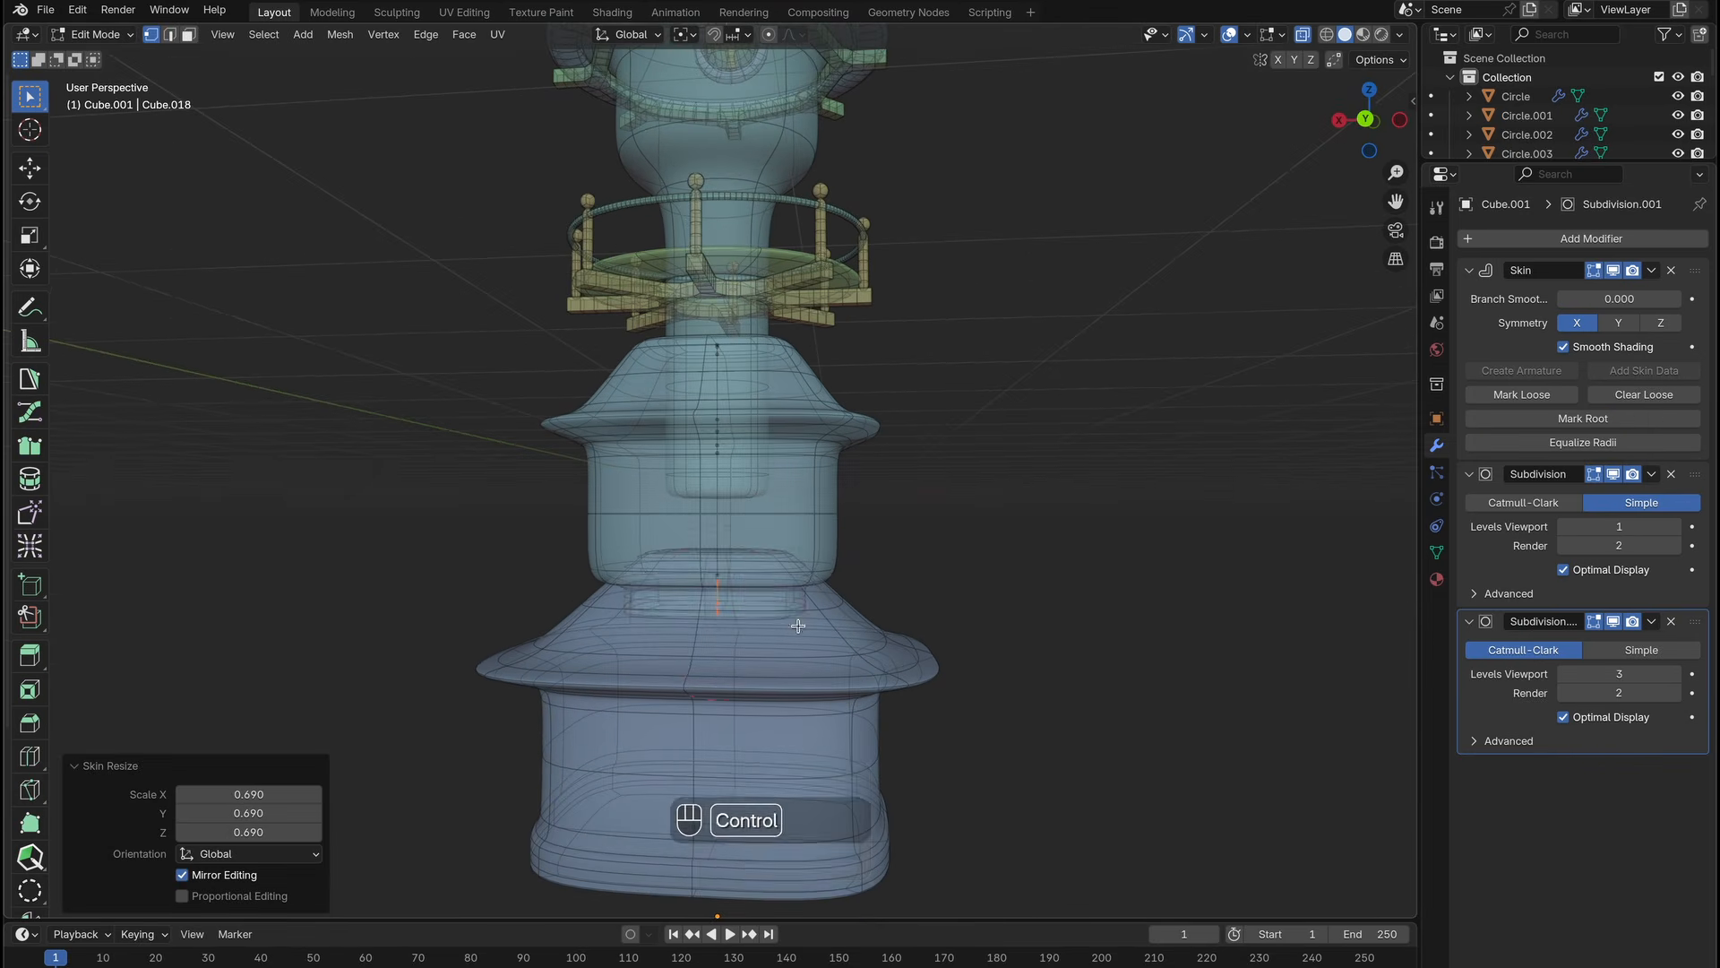
pyautogui.hotkey('ctrl', 'a')
pyautogui.click(860, 595)
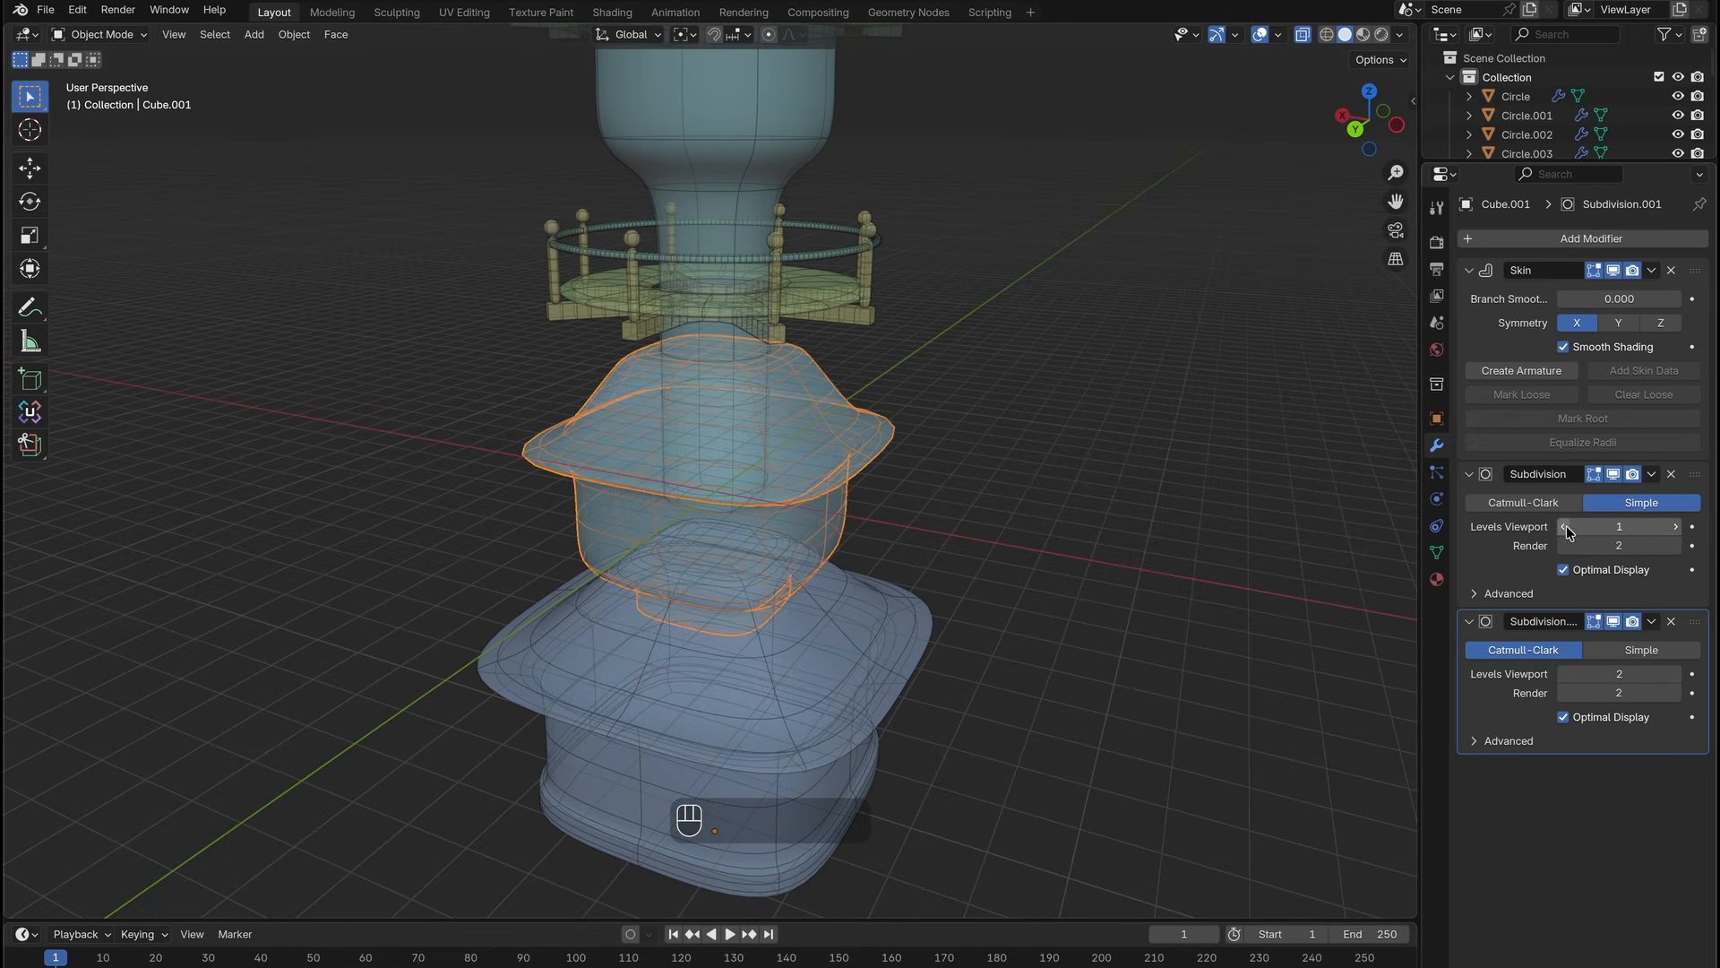
# Set the upper tier's Simple Subdivision to viewport level 1 and turn off X-ray display.
pyautogui.click(1563, 527)
pyautogui.moveTo(968, 537); pyautogui.dragTo(905, 591, button='middle')
pyautogui.click(753, 699)
pyautogui.click(1302, 35)
pyautogui.scroll(-4, 806, 501)
pyautogui.moveTo(860, 359); pyautogui.dragTo(760, 450, button='middle')
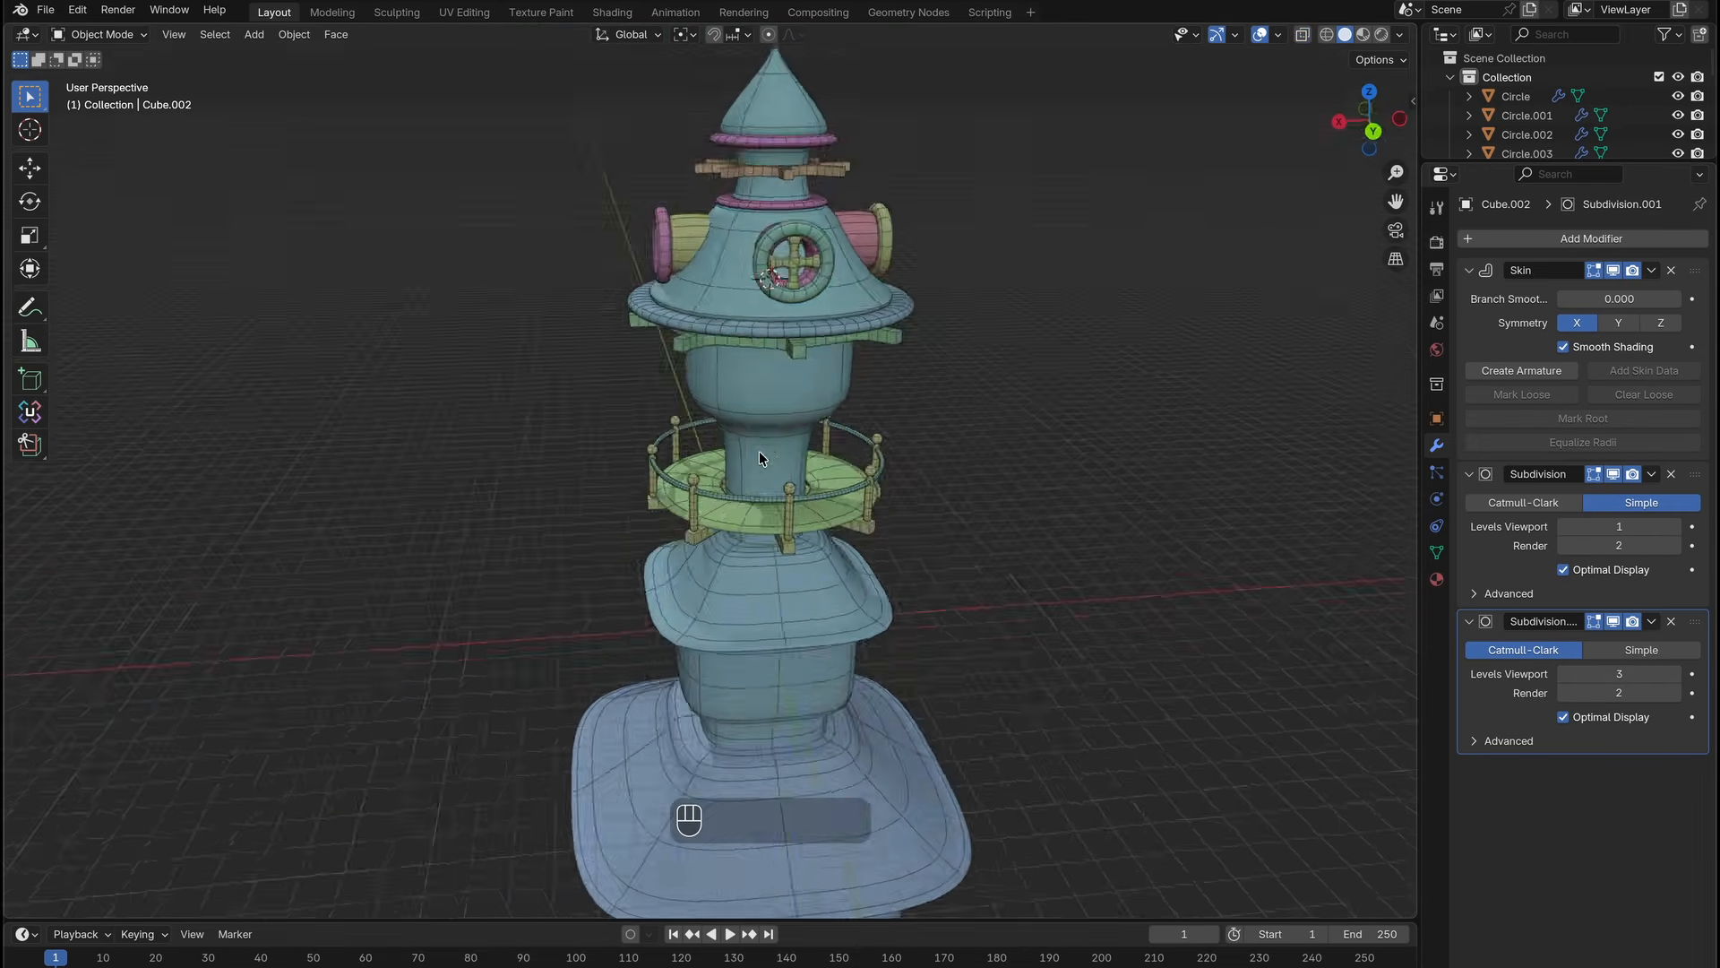
# Try the upper tier's Simple Subdivision at viewport level 4 and reduce it to 2.
pyautogui.scroll(4, 752, 484)
pyautogui.click(728, 539)
pyautogui.keyDown('ctrl'); pyautogui.scroll(4, 727, 537); pyautogui.keyUp('ctrl')
pyautogui.moveTo(729, 534); pyautogui.dragTo(752, 573, button='middle')
pyautogui.click(1676, 527)
pyautogui.click(1676, 527)
pyautogui.moveTo(896, 716); pyautogui.dragTo(932, 653, button='middle')
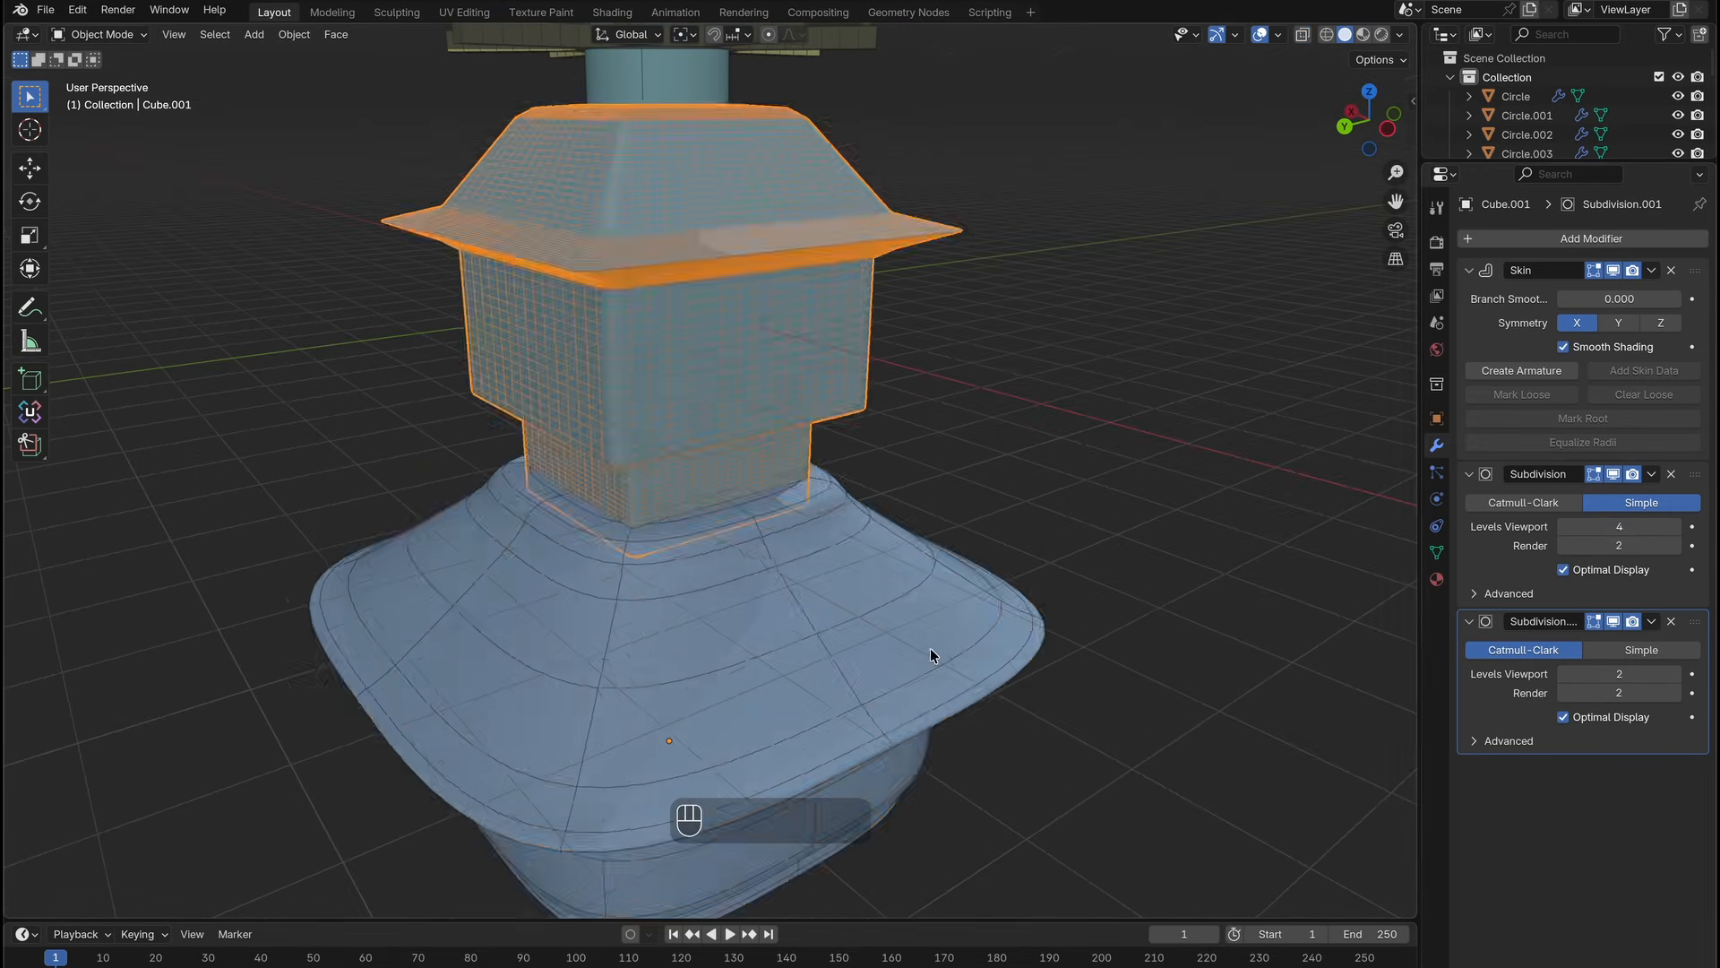
pyautogui.click(932, 652)
pyautogui.click(1677, 526)
pyautogui.click(1676, 526)
pyautogui.click(1564, 527)
pyautogui.click(1564, 527)
pyautogui.click(788, 395)
pyautogui.click(911, 436)
# Examine the whole tower's proportions from several angles, from the spire down to the stacked base tiers.
pyautogui.keyDown('ctrl'); pyautogui.scroll(-6, 911, 435); pyautogui.keyUp('ctrl')
pyautogui.keyDown('shift'); pyautogui.scroll(4, 911, 435); pyautogui.keyUp('shift')
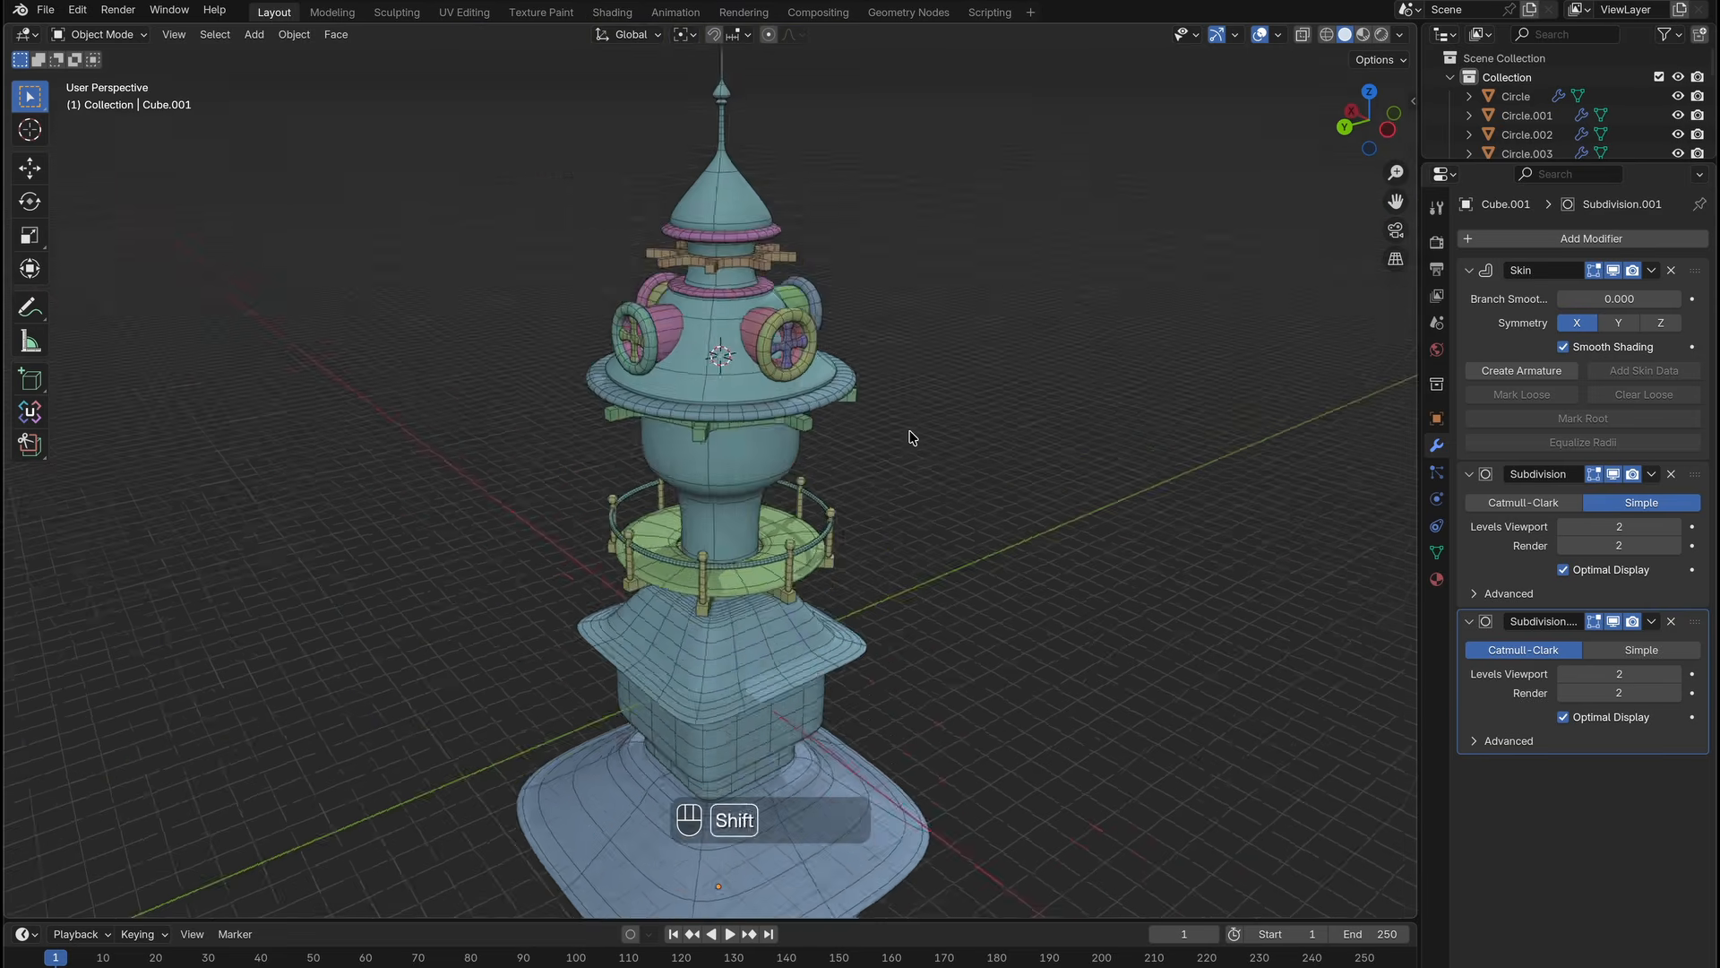
pyautogui.scroll(-3, 911, 435)
pyautogui.keyDown('ctrl'); pyautogui.scroll(-3, 802, 549); pyautogui.keyUp('ctrl')
pyautogui.keyDown('ctrl'); pyautogui.scroll(4, 802, 548); pyautogui.keyUp('ctrl')
pyautogui.scroll(-4, 803, 548)
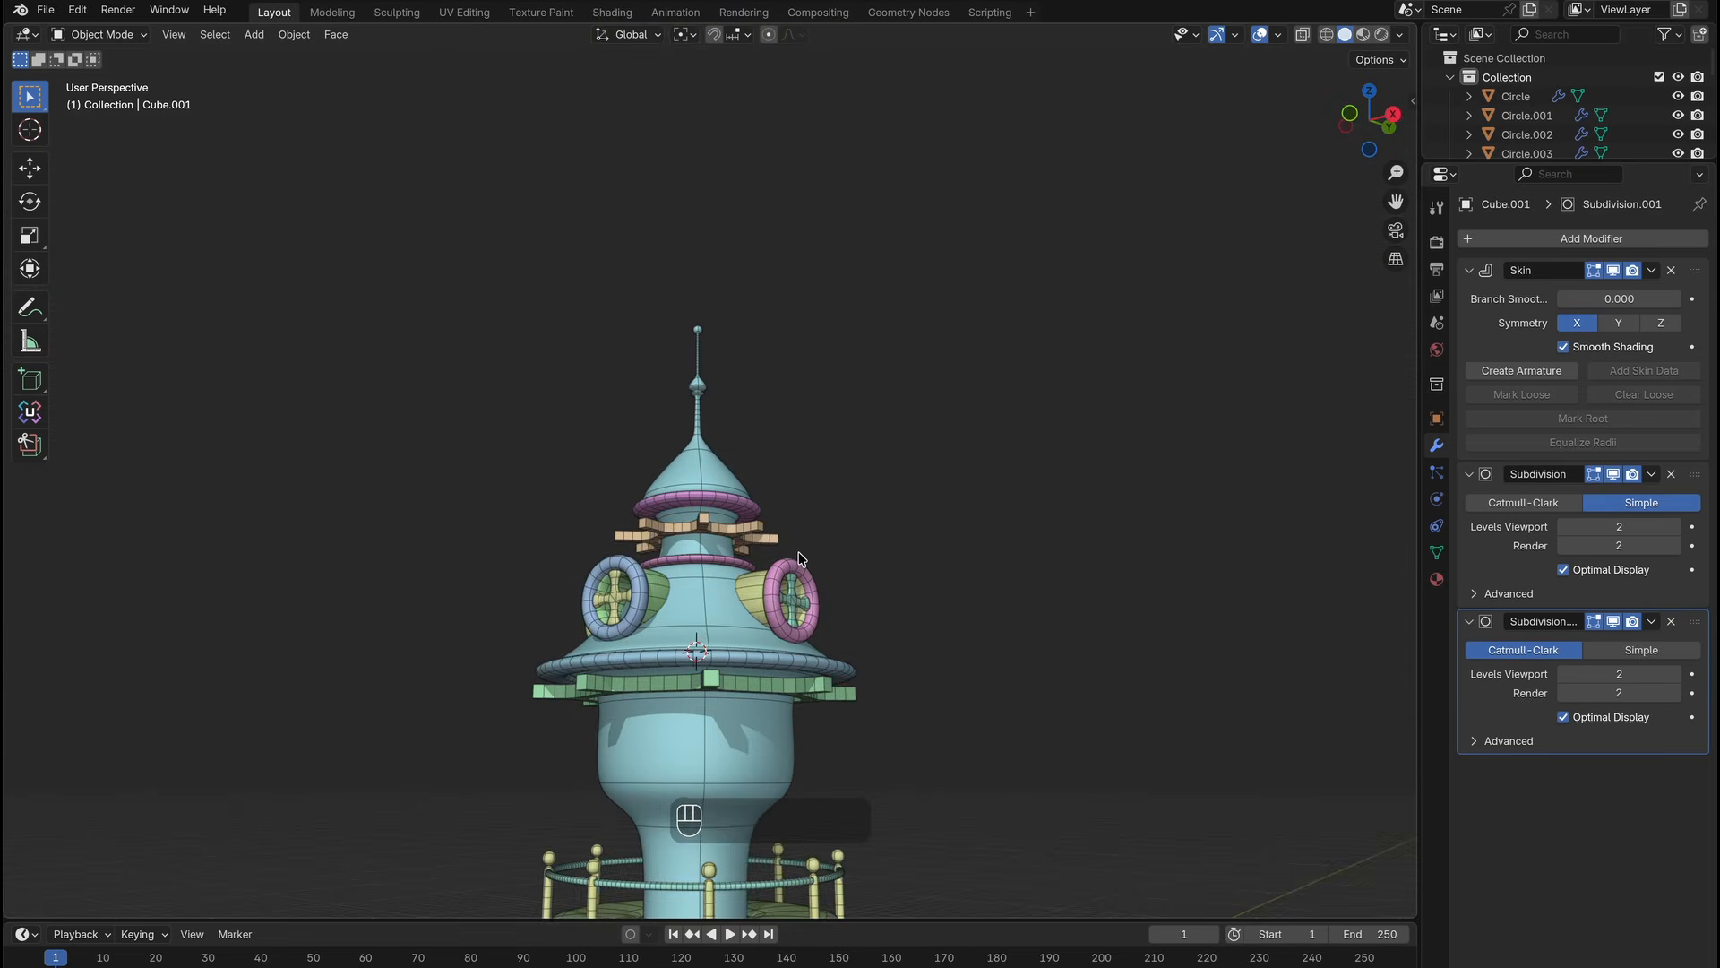
pyautogui.keyDown('shift'); pyautogui.scroll(-5, 799, 553); pyautogui.keyUp('shift')
pyautogui.scroll(4, 800, 553)
pyautogui.keyDown('ctrl'); pyautogui.scroll(-3, 799, 552); pyautogui.keyUp('ctrl')
pyautogui.keyDown('shift'); pyautogui.scroll(5, 799, 553); pyautogui.keyUp('shift')
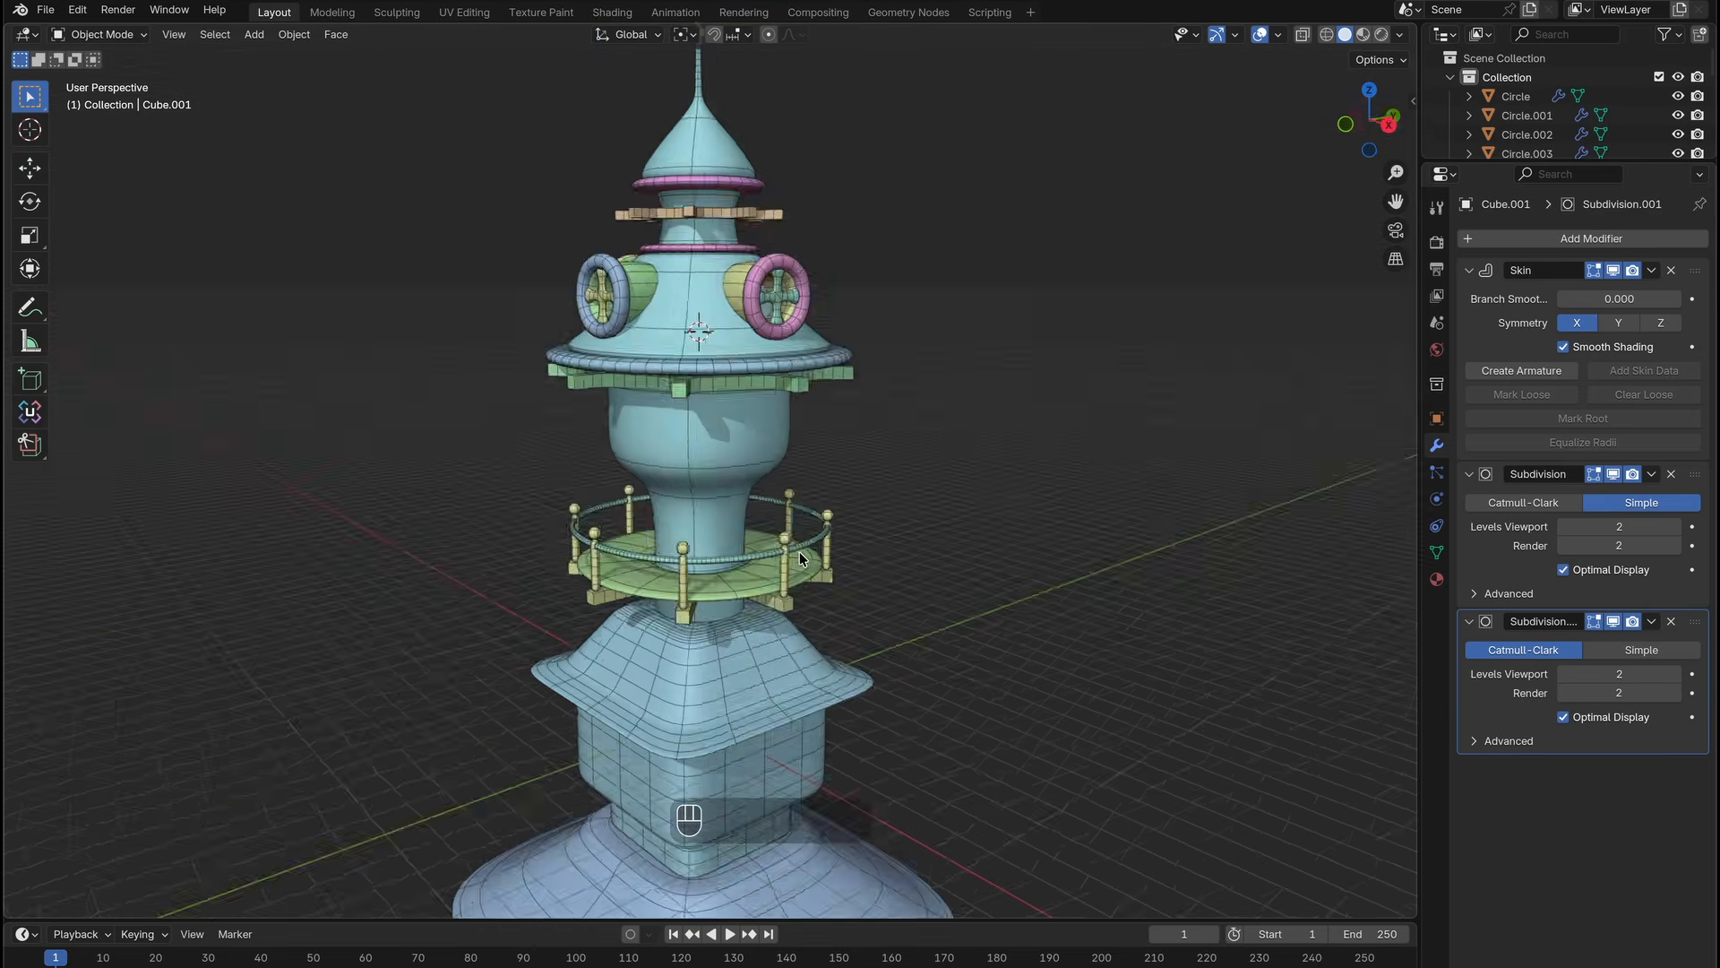
pyautogui.scroll(-4, 796, 552)
pyautogui.hscroll(-3, 794, 552)
pyautogui.scroll(4, 794, 552)
pyautogui.keyDown('shift'); pyautogui.scroll(3, 794, 552); pyautogui.keyUp('shift')
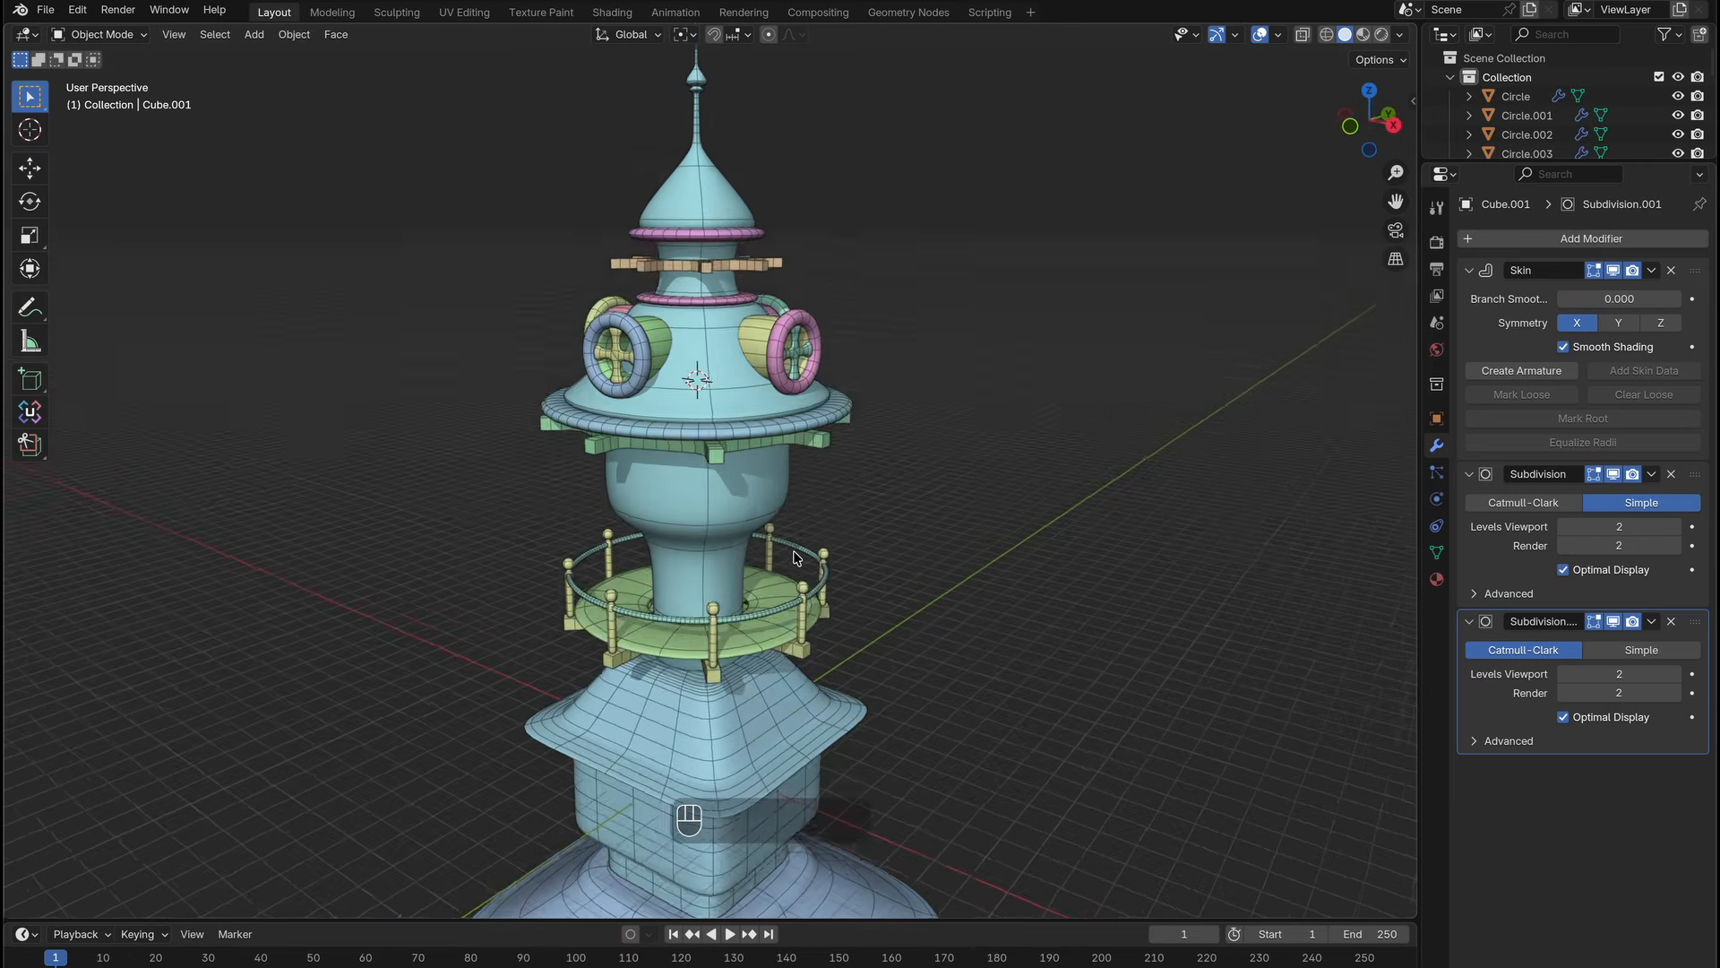
pyautogui.scroll(-4, 800, 550)
pyautogui.keyDown('ctrl'); pyautogui.scroll(-3, 845, 450); pyautogui.keyUp('ctrl')
pyautogui.scroll(3, 841, 450)
pyautogui.scroll(2, 841, 450)
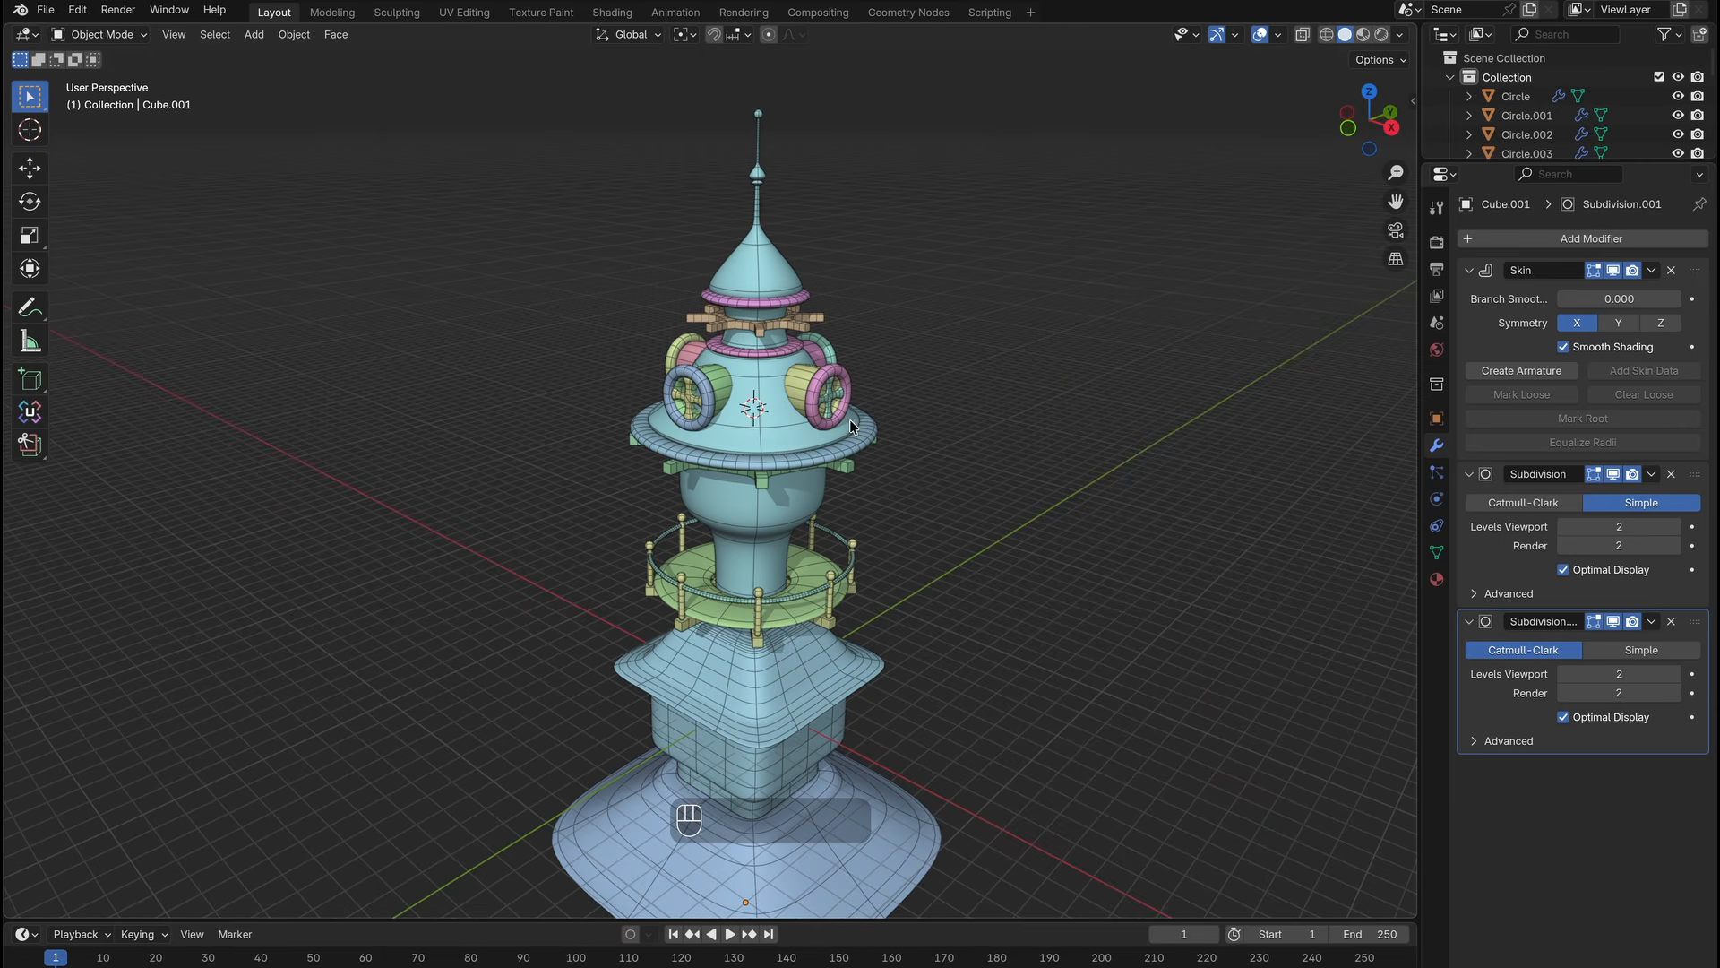
pyautogui.keyDown('shift'); pyautogui.scroll(2, 932, 538); pyautogui.keyUp('shift')
pyautogui.scroll(-3, 932, 538)
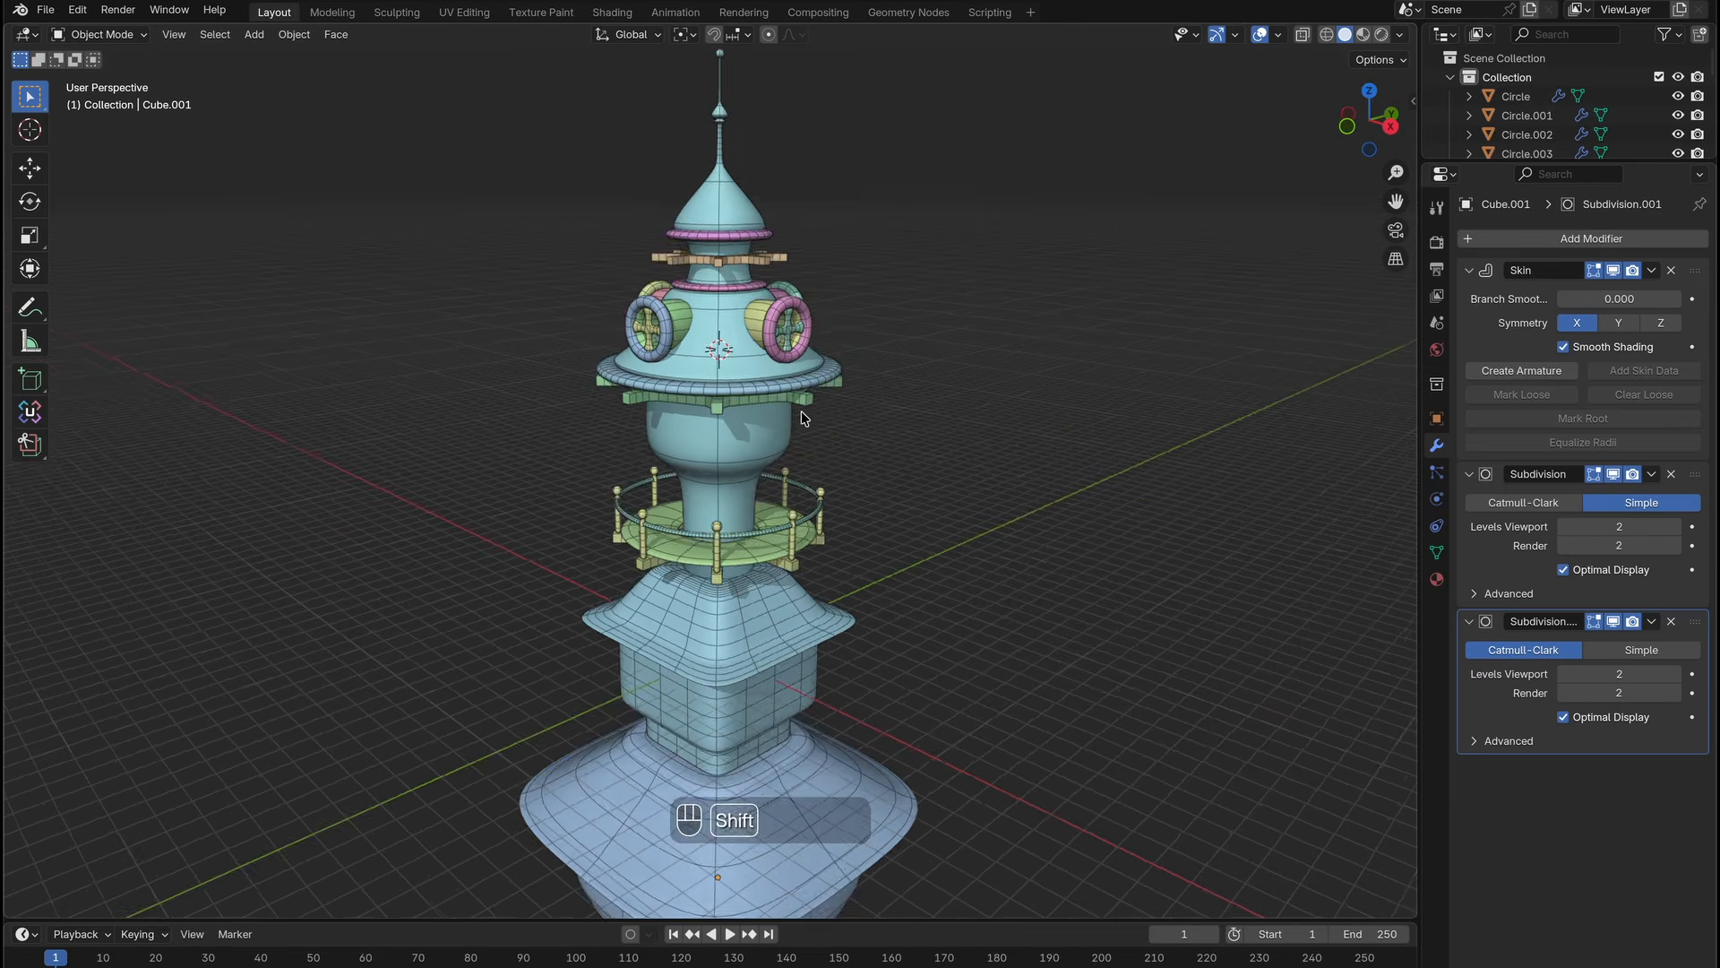
pyautogui.keyDown('shift'); pyautogui.scroll(3, 801, 413); pyautogui.keyUp('shift')
pyautogui.keyDown('ctrl'); pyautogui.scroll(5, 801, 415); pyautogui.keyUp('ctrl')
pyautogui.scroll(-1, 801, 412)
pyautogui.keyDown('shift'); pyautogui.scroll(6, 801, 413); pyautogui.keyUp('shift')
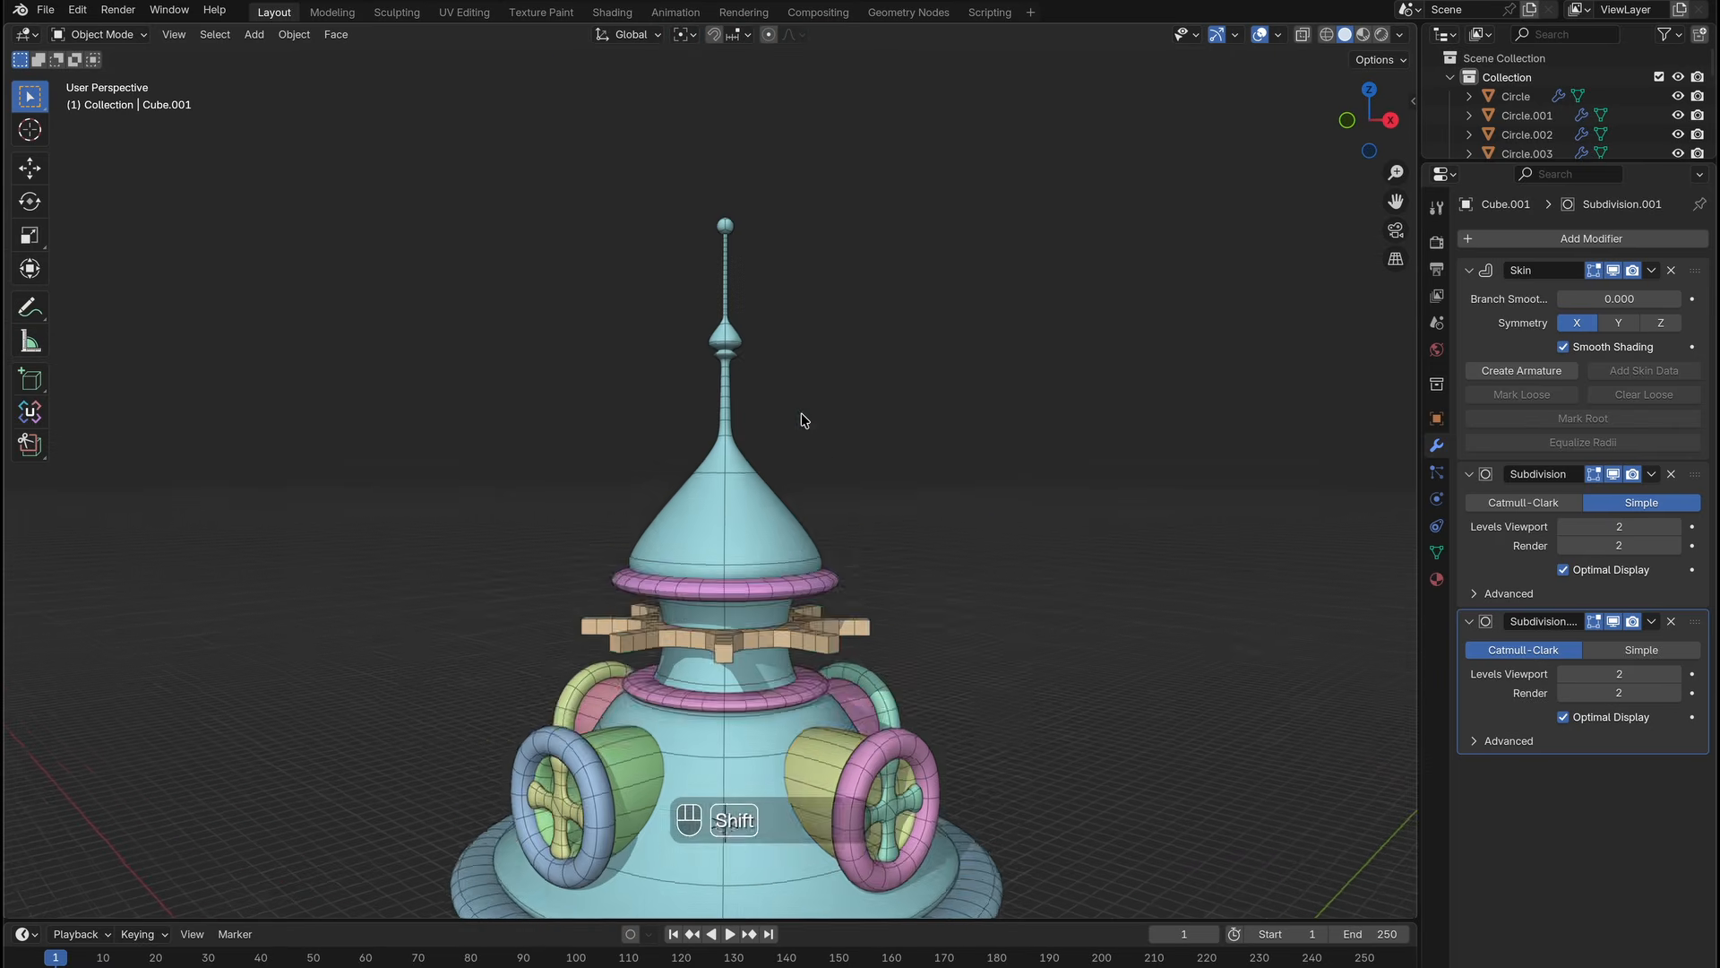
pyautogui.keyDown('shift'); pyautogui.scroll(-10, 801, 413); pyautogui.keyUp('shift')
pyautogui.keyDown('shift'); pyautogui.scroll(8, 801, 412); pyautogui.keyUp('shift')
pyautogui.keyDown('ctrl'); pyautogui.scroll(-5, 801, 412); pyautogui.keyUp('ctrl')
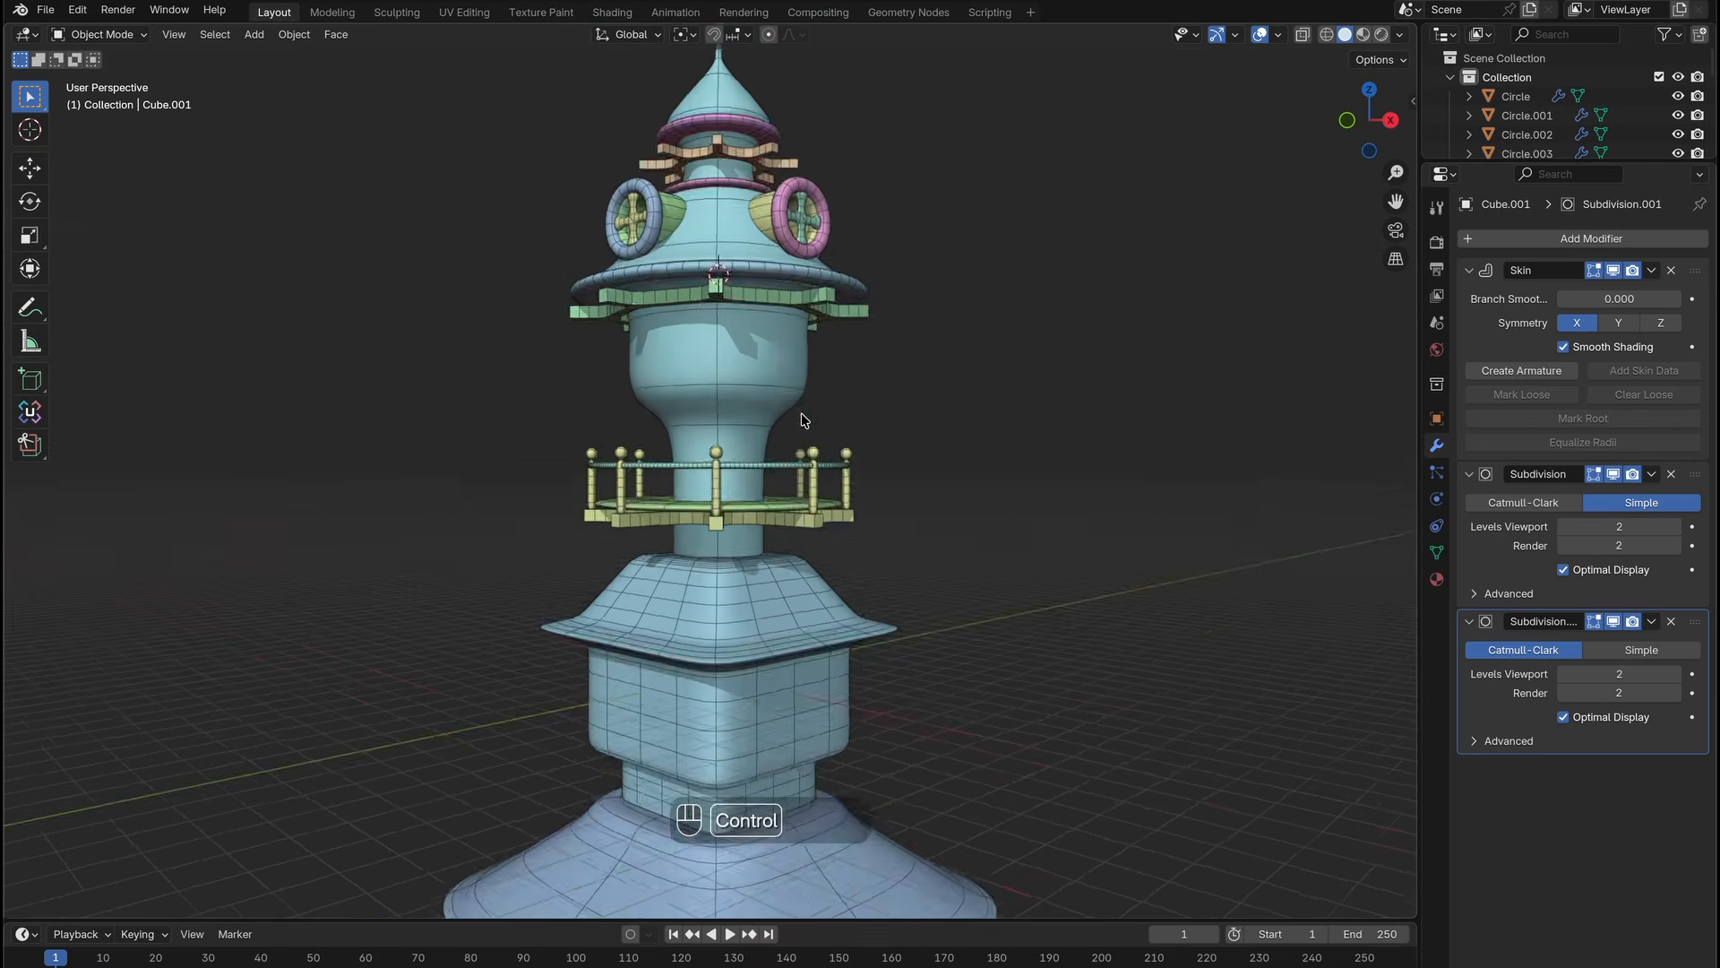
pyautogui.scroll(4, 801, 412)
pyautogui.keyDown('ctrl'); pyautogui.scroll(-3, 801, 412); pyautogui.keyUp('ctrl')
pyautogui.keyDown('shift'); pyautogui.scroll(2, 801, 412); pyautogui.keyUp('shift')
# Try to raise the whole upper tower, including dormers and balcony, along Z above the base tiers.
pyautogui.moveTo(462, 84); pyautogui.dragTo(840, 556)
pyautogui.moveTo(461, 120); pyautogui.dragTo(901, 545)
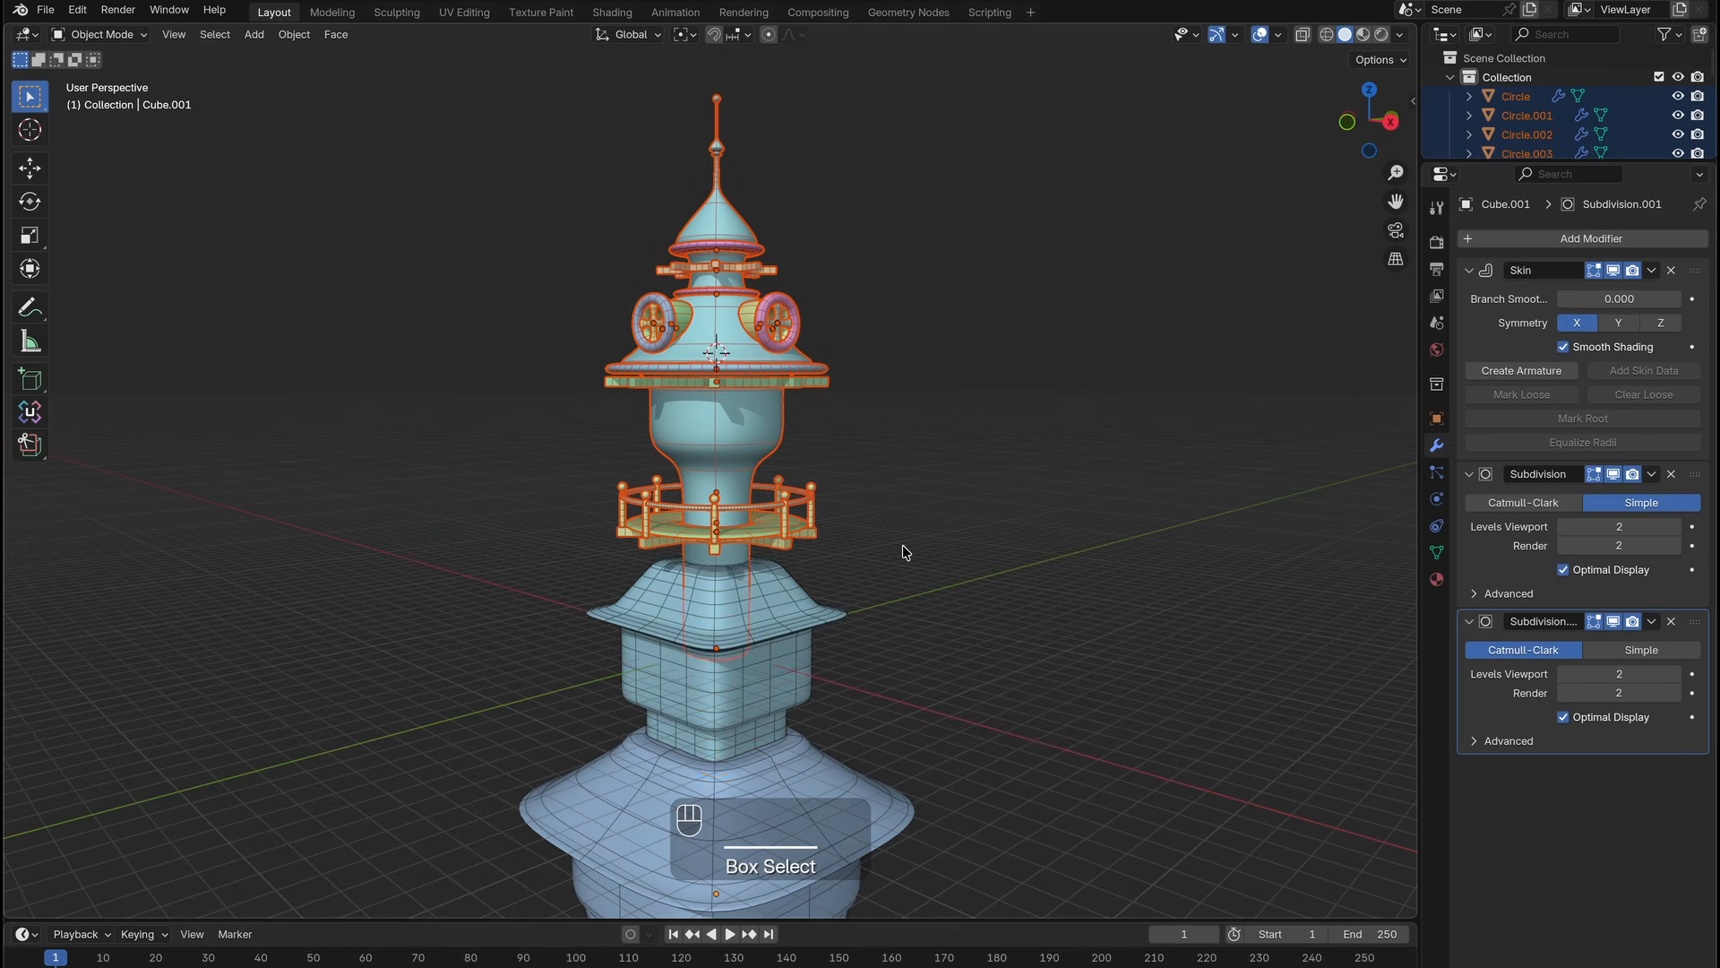
pyautogui.press('g')
pyautogui.press('z')
pyautogui.click(890, 474)
pyautogui.click(890, 474)
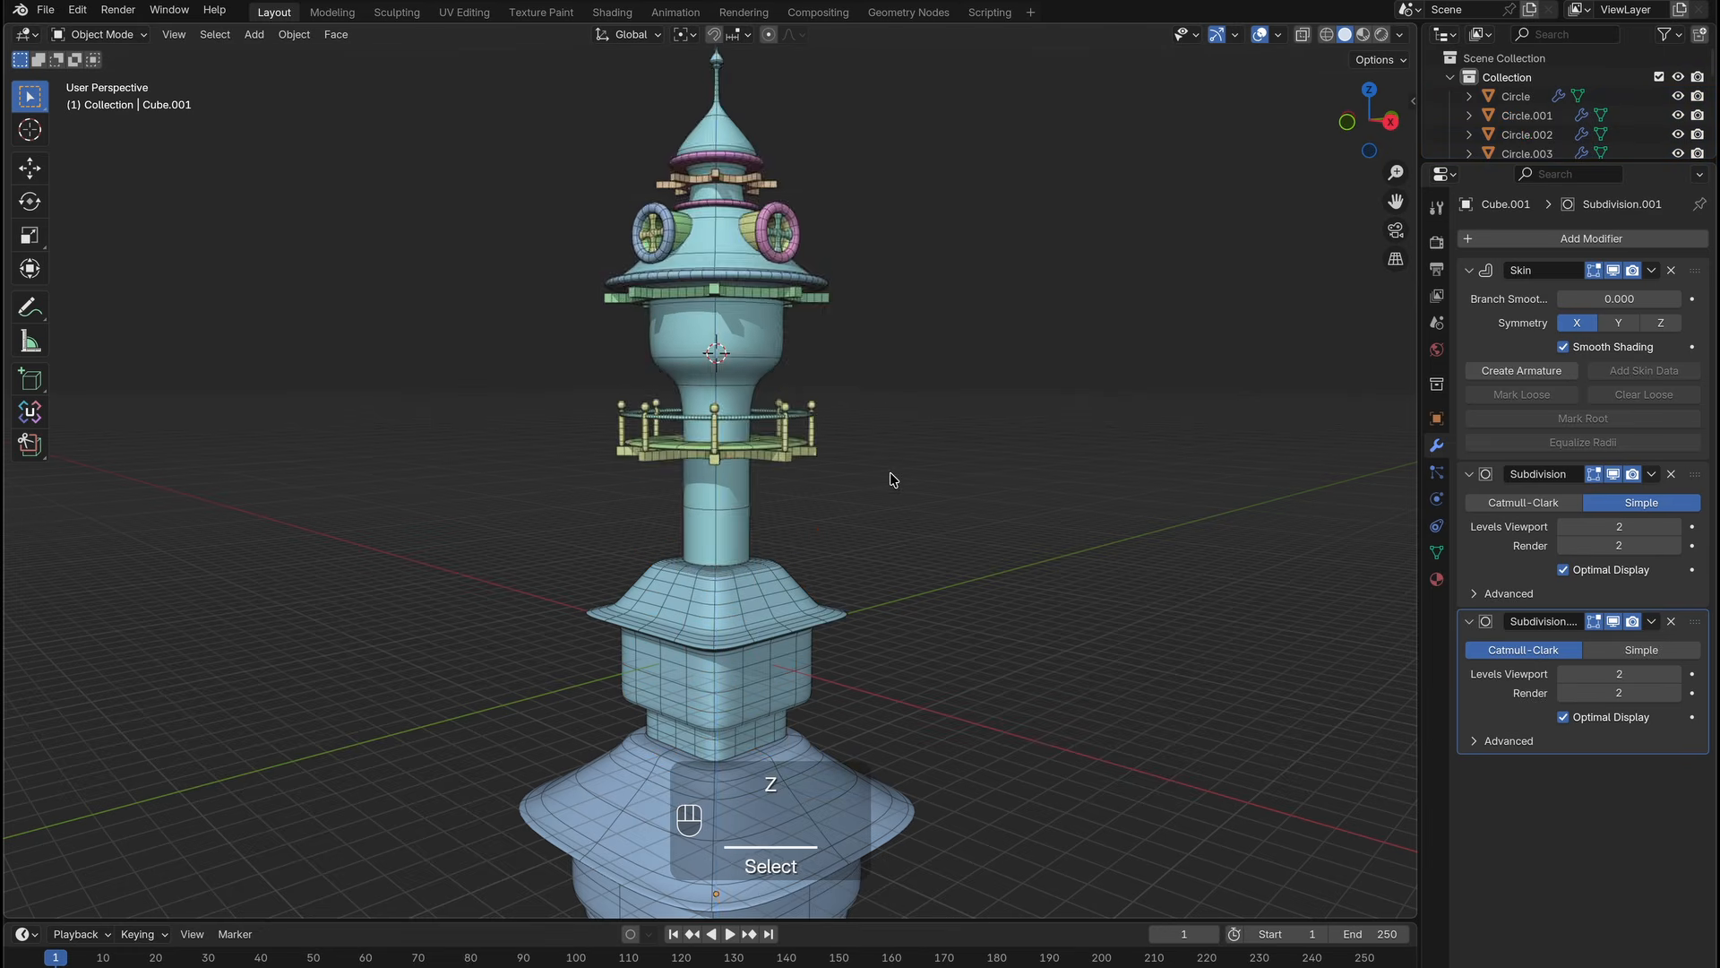
# Undo the upward move of the upper tower and clear the selection.
pyautogui.keyDown('ctrl'); pyautogui.scroll(-4, 890, 474); pyautogui.keyUp('ctrl')
pyautogui.hscroll(-4, 890, 474)
pyautogui.hscroll(4, 891, 474)
pyautogui.press('super+z')
pyautogui.press('super+z')
pyautogui.scroll(-4, 887, 479)
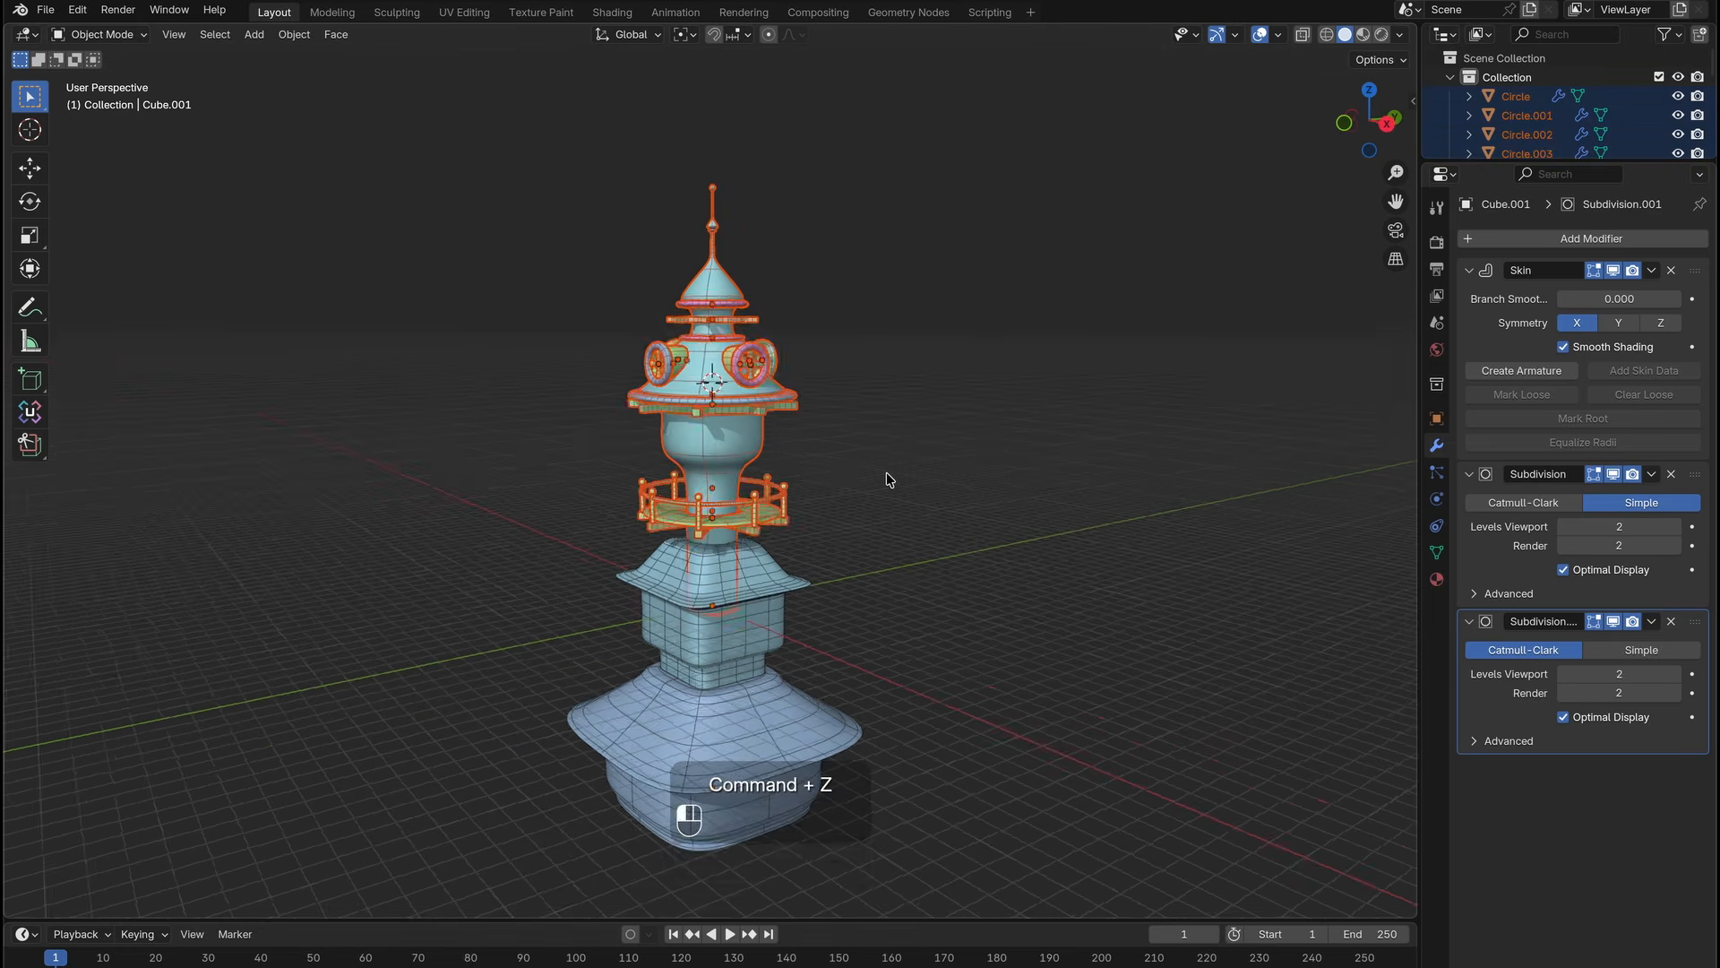
pyautogui.click(887, 479)
# Set the upper base tier's Simple Subdivision modifier to viewport level 1.
pyautogui.keyDown('ctrl'); pyautogui.scroll(6, 847, 472); pyautogui.keyUp('ctrl')
pyautogui.keyDown('shift'); pyautogui.scroll(-4, 803, 573); pyautogui.keyUp('shift')
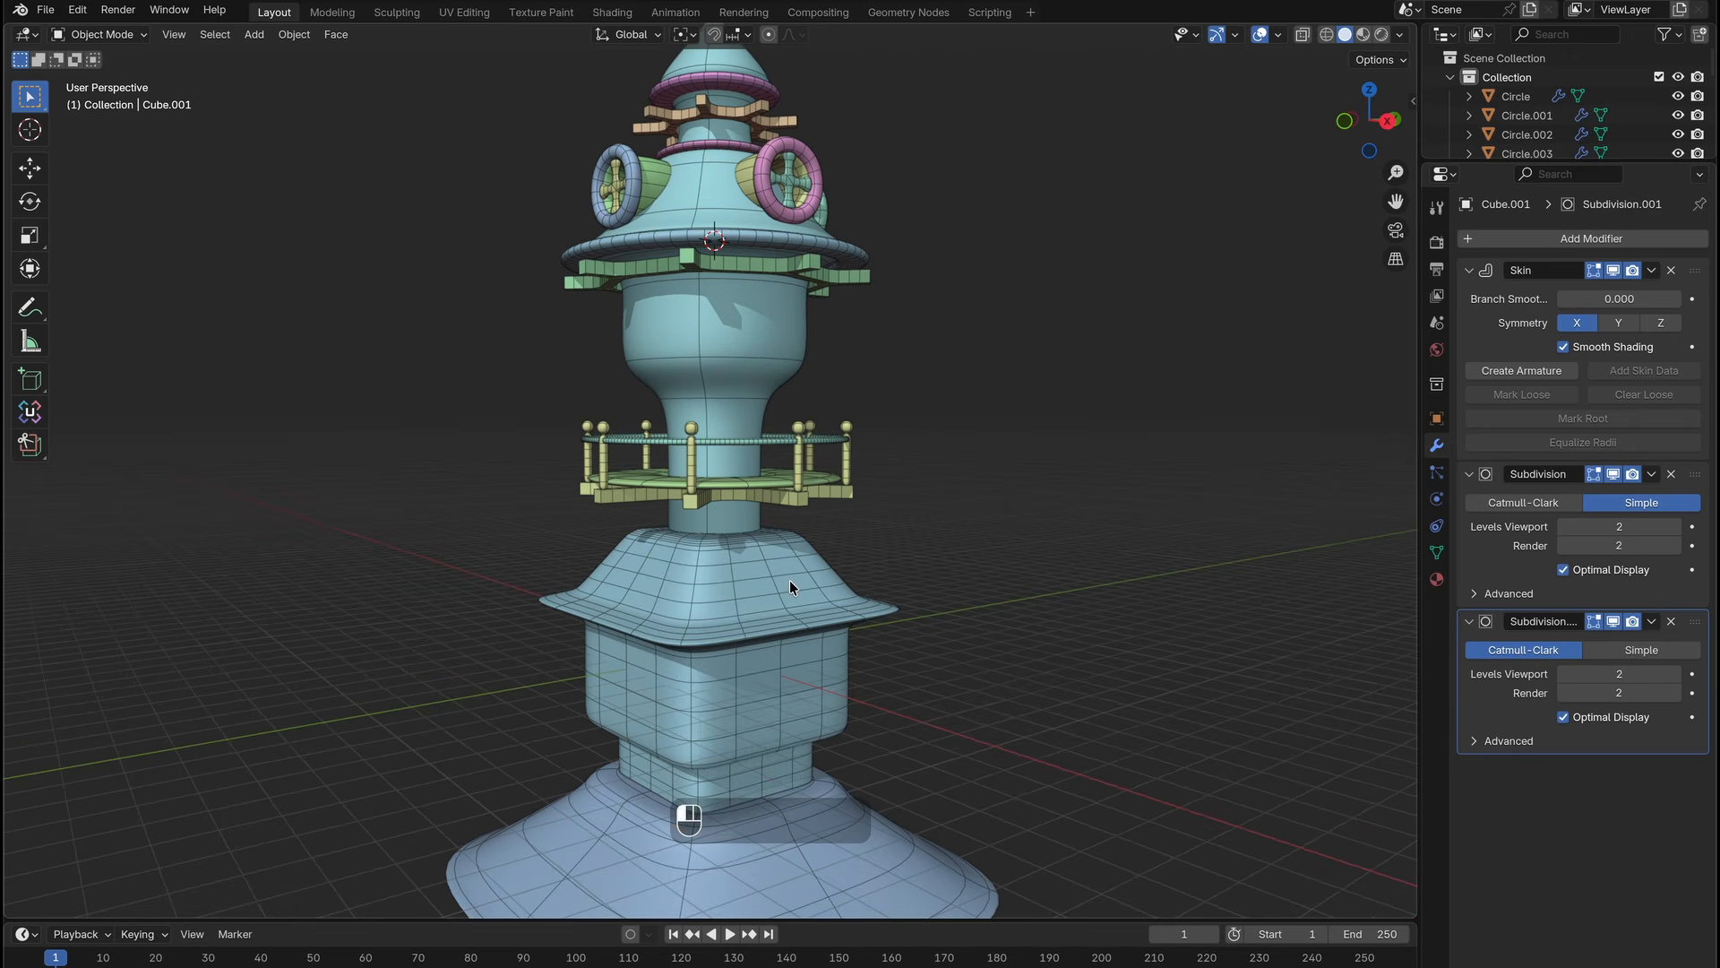
pyautogui.click(788, 579)
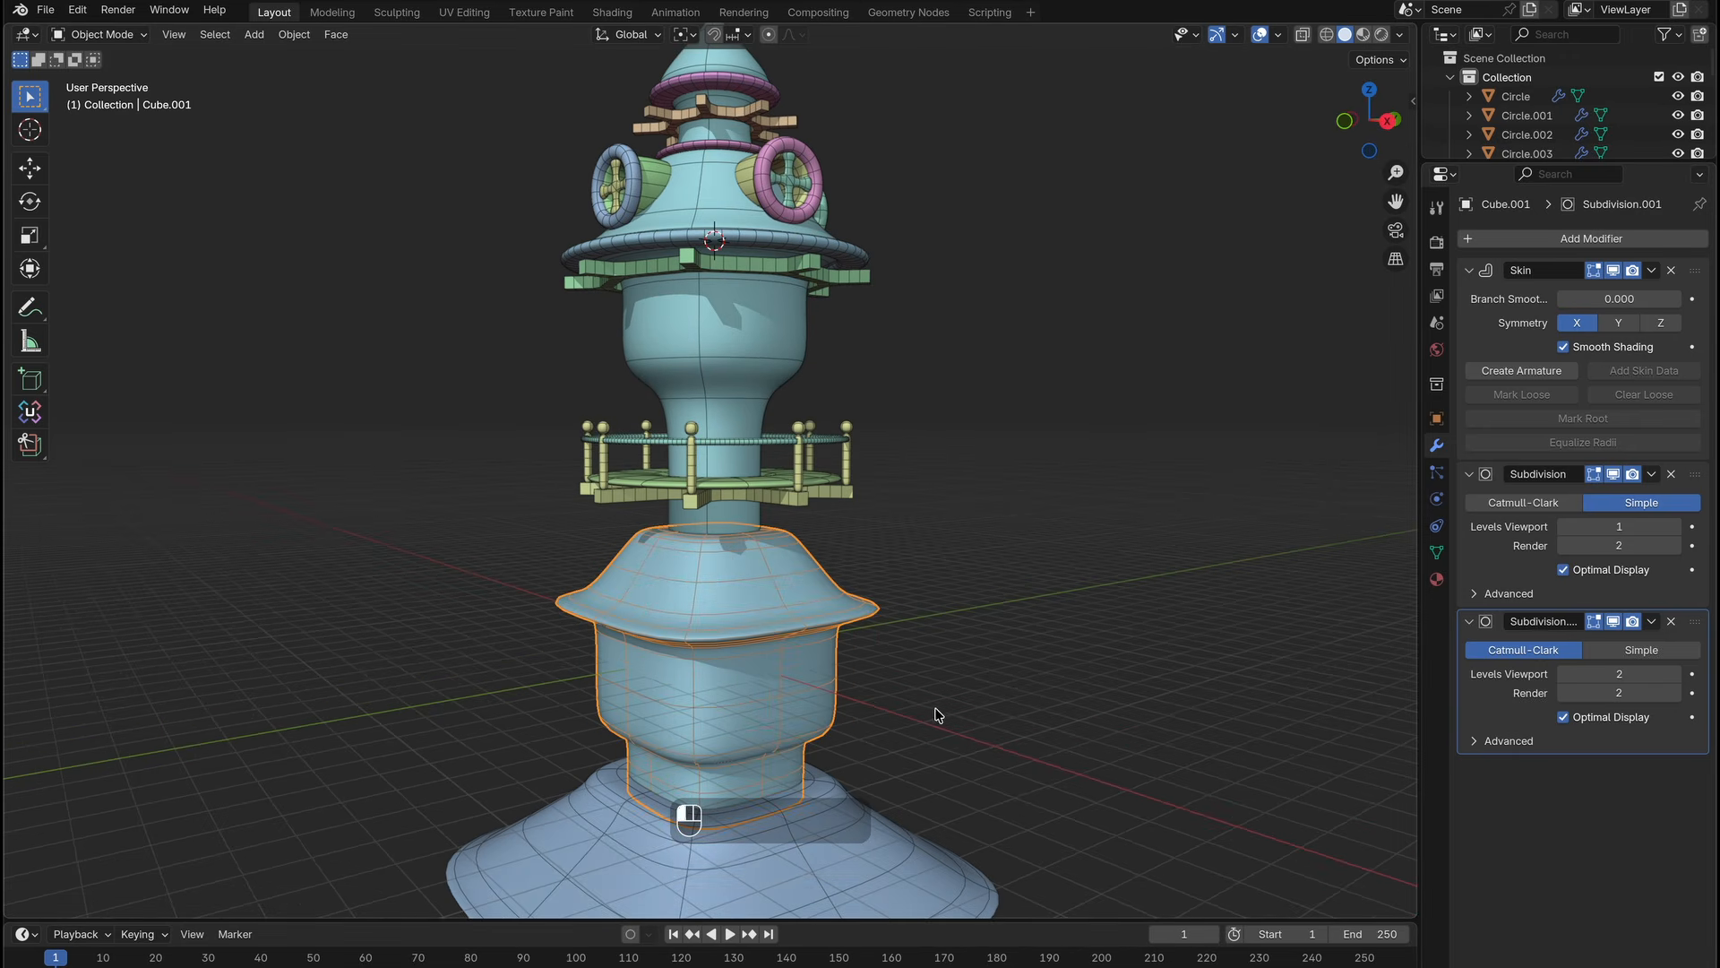
pyautogui.keyDown('shift'); pyautogui.scroll(-4, 999, 663); pyautogui.keyUp('shift')
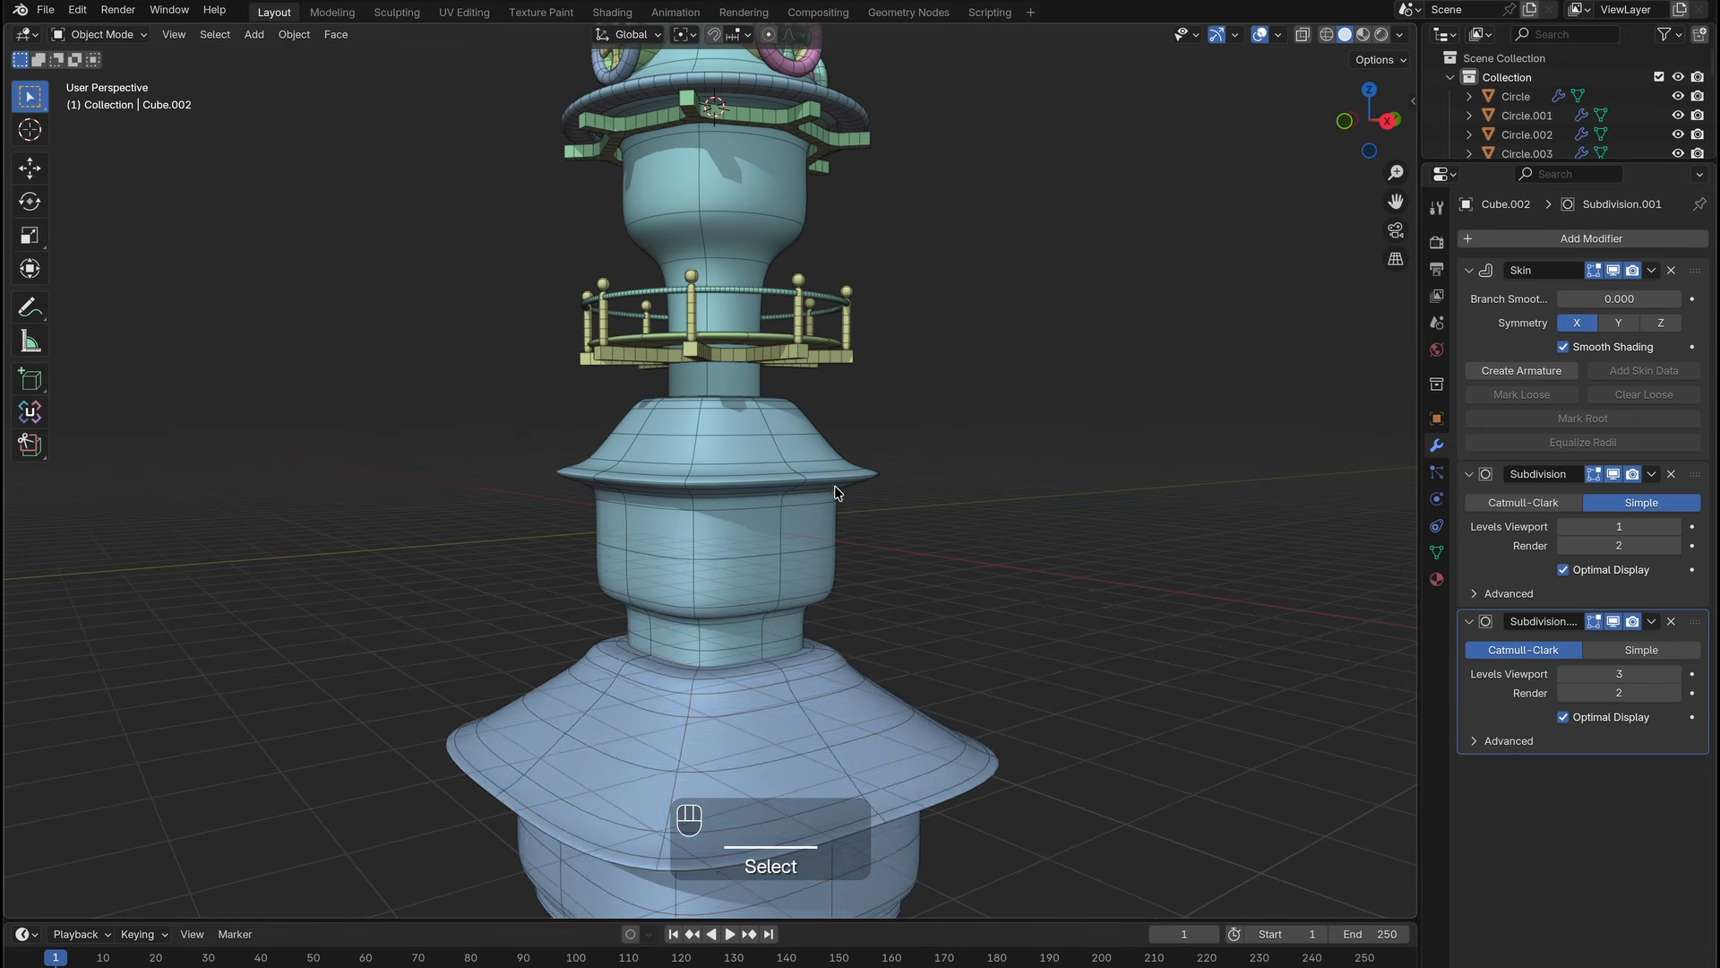
# Duplicate the front dormer's round window ring and its cross bars 13.3 m down along Z onto the upper base tier.
pyautogui.scroll(5, 834, 489)
pyautogui.keyDown('ctrl'); pyautogui.scroll(-4, 834, 490); pyautogui.keyUp('ctrl')
pyautogui.scroll(-4, 834, 491)
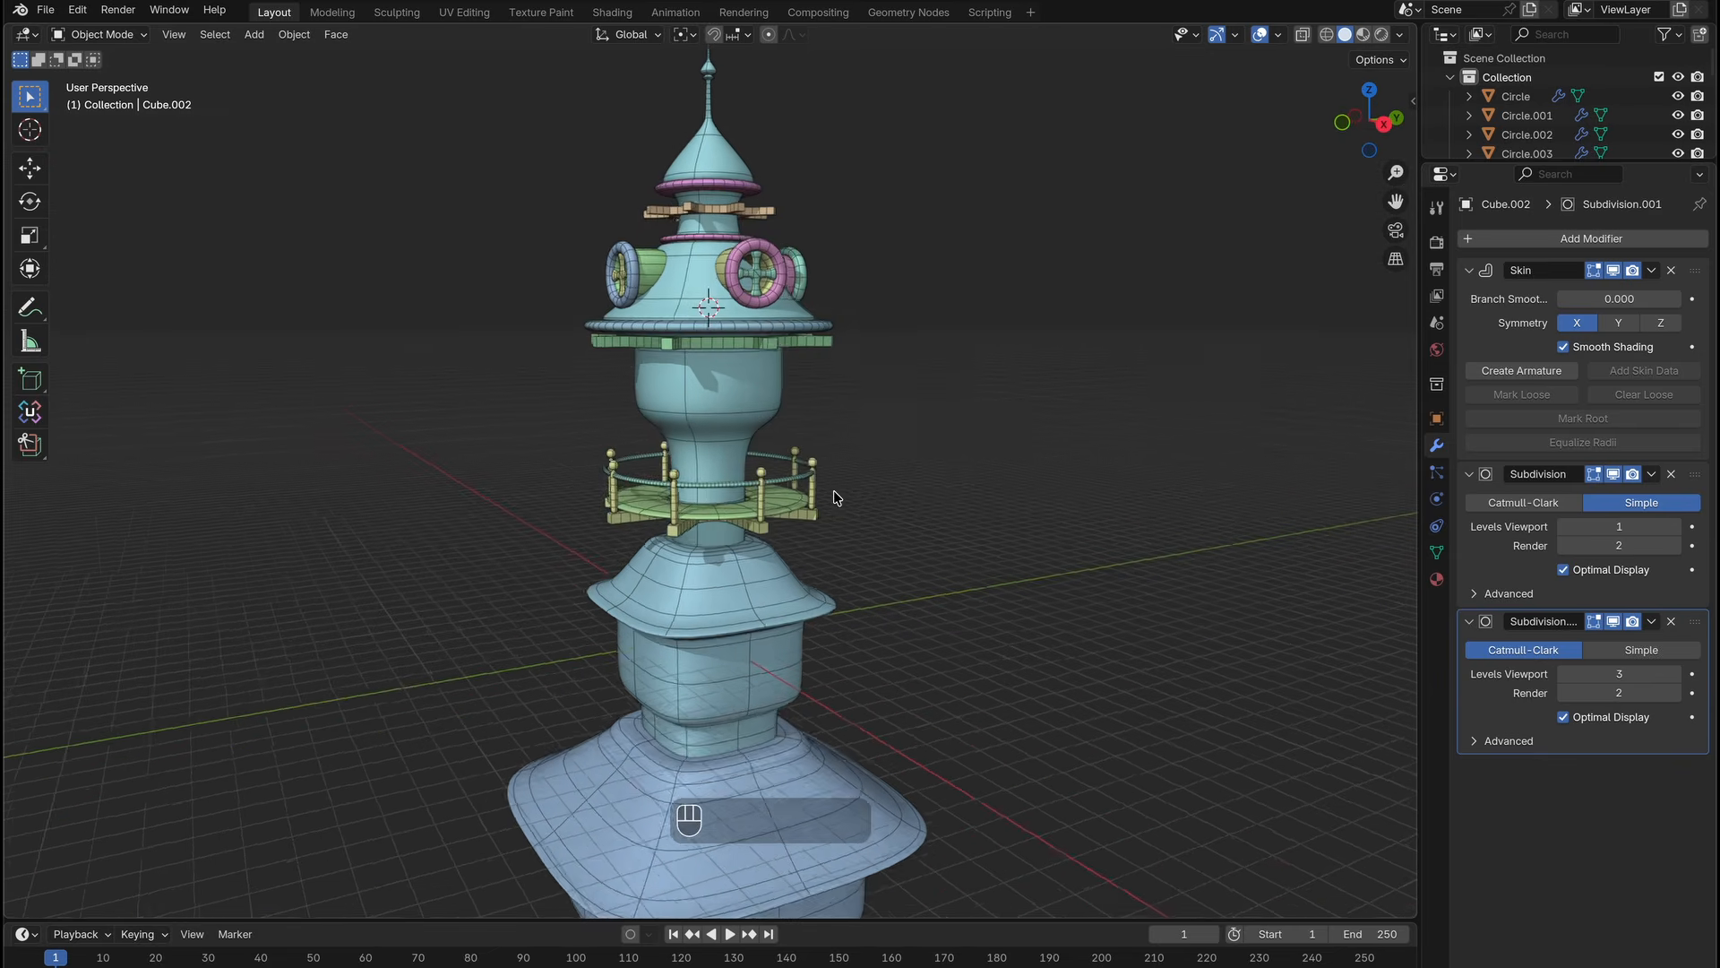
pyautogui.keyDown('shift'); pyautogui.scroll(4, 834, 492); pyautogui.keyUp('shift')
pyautogui.hscroll(-5, 792, 436)
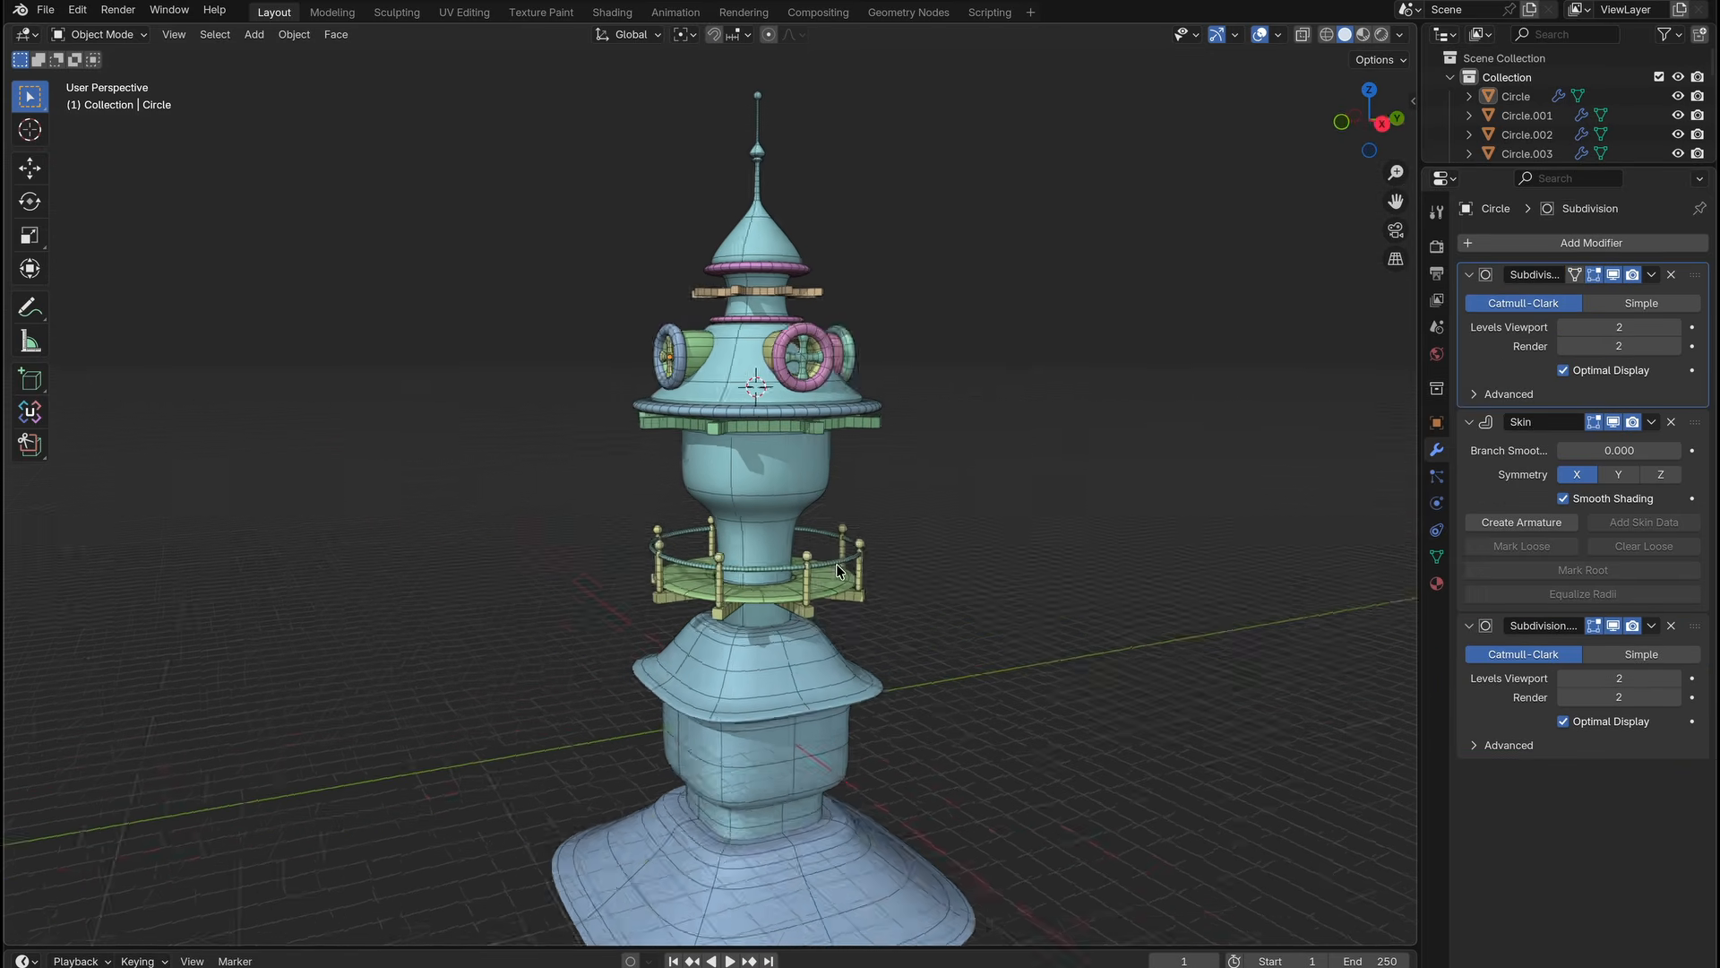
pyautogui.click(758, 377)
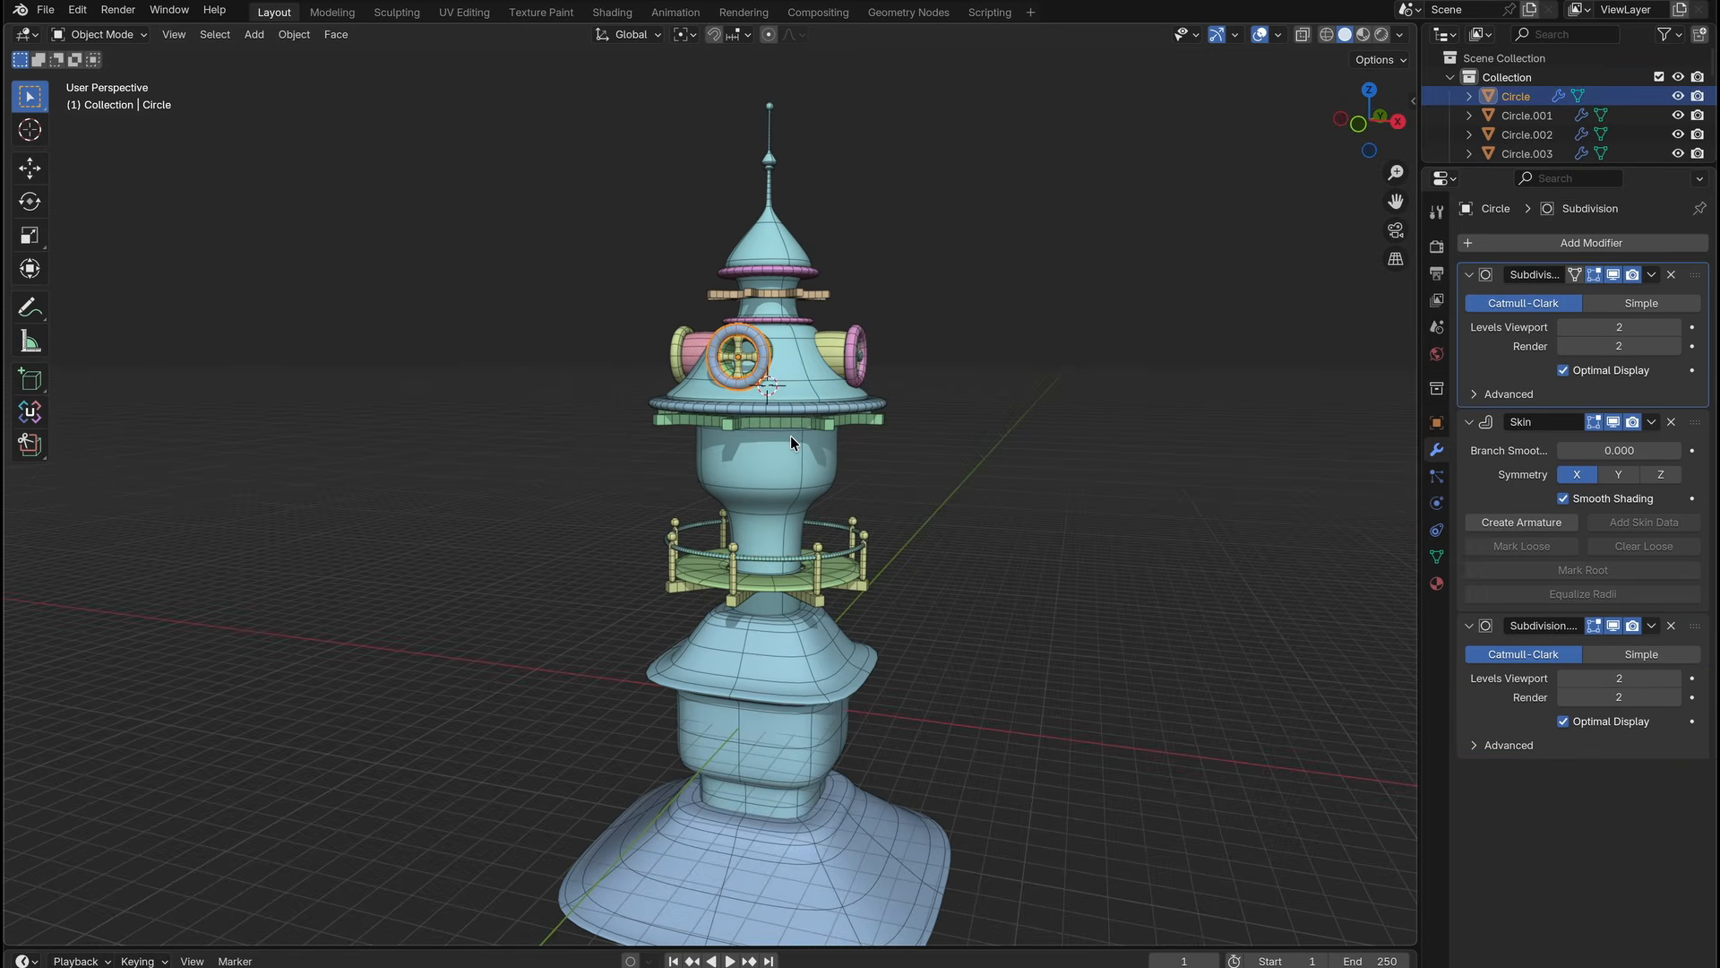
pyautogui.keyDown('ctrl'); pyautogui.scroll(5, 731, 351); pyautogui.keyUp('ctrl')
pyautogui.keyDown('shift'); pyautogui.scroll(4, 731, 351); pyautogui.keyUp('shift')
pyautogui.keyDown('shift'); pyautogui.click(773, 261); pyautogui.keyUp('shift')
pyautogui.keyDown('ctrl'); pyautogui.scroll(-4, 826, 430); pyautogui.keyUp('ctrl')
pyautogui.keyDown('shift'); pyautogui.scroll(-3, 835, 295); pyautogui.keyUp('shift')
pyautogui.scroll(-2, 834, 296)
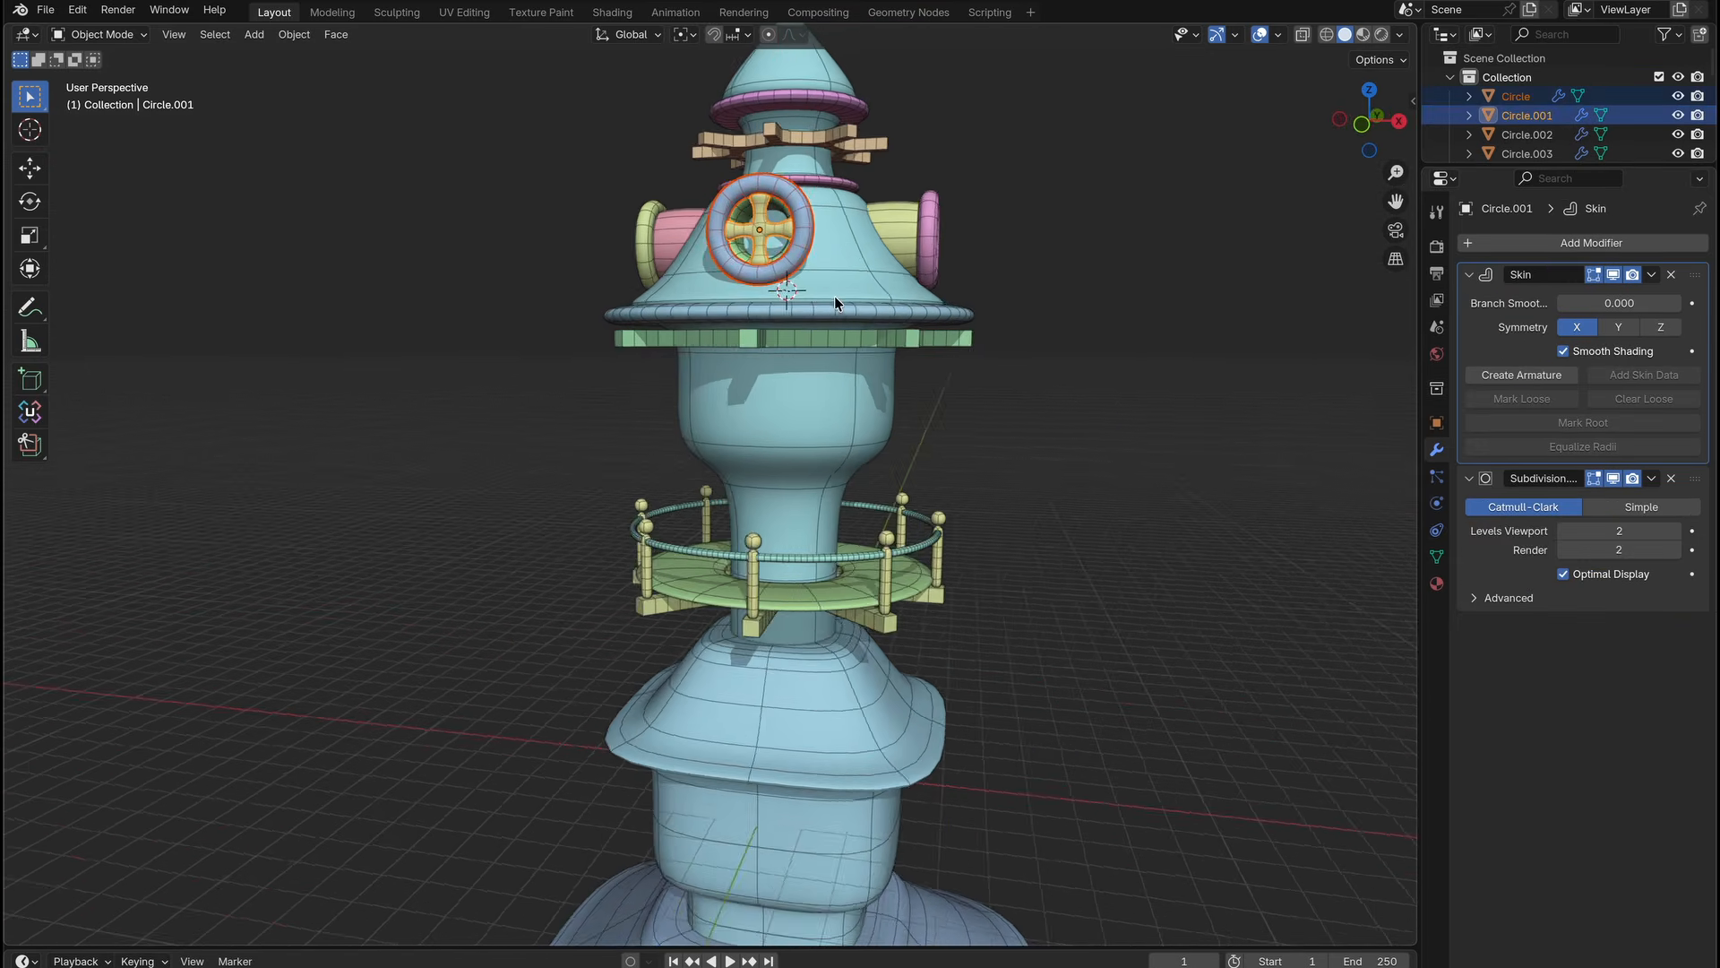
pyautogui.scroll(2, 835, 296)
pyautogui.hotkey('shift', 'd')
pyautogui.press('z')
pyautogui.click(813, 731)
# Delete the first Subdivision modifier from the copied window ring to turn it into a square frame.
pyautogui.keyDown('shift'); pyautogui.scroll(-4, 813, 731); pyautogui.keyUp('shift')
pyautogui.scroll(-4, 813, 731)
pyautogui.keyDown('ctrl'); pyautogui.scroll(4, 814, 731); pyautogui.keyUp('ctrl')
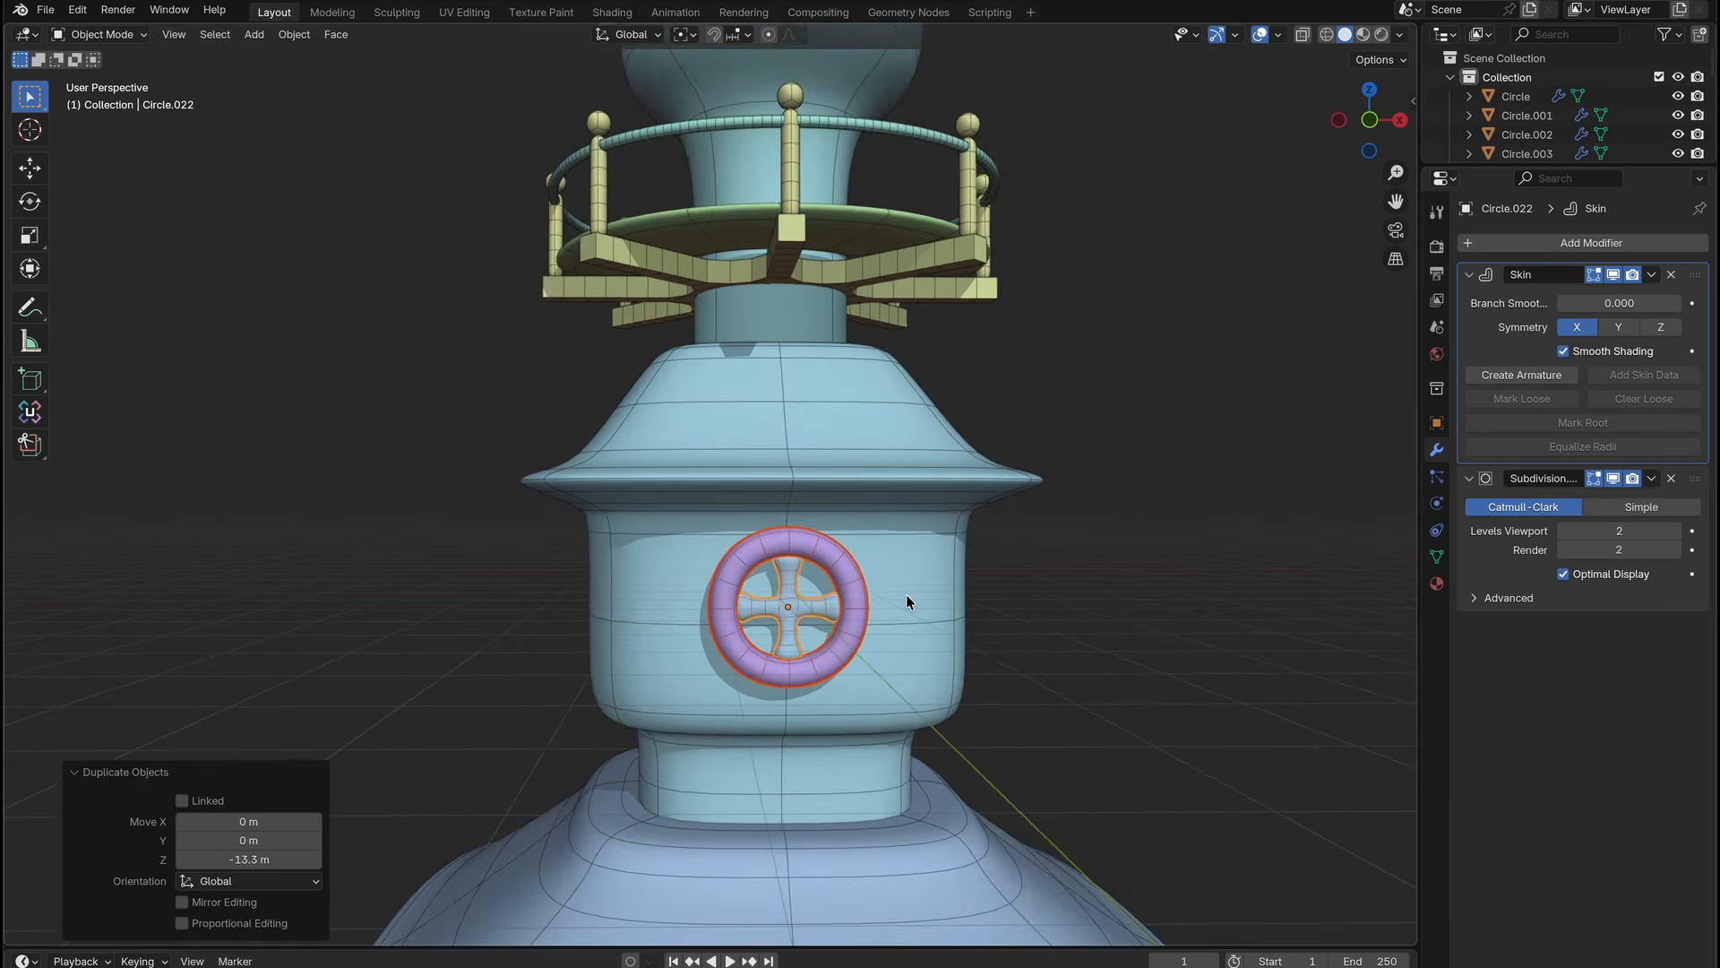
pyautogui.scroll(2, 906, 594)
pyautogui.click(874, 614)
pyautogui.click(1563, 331)
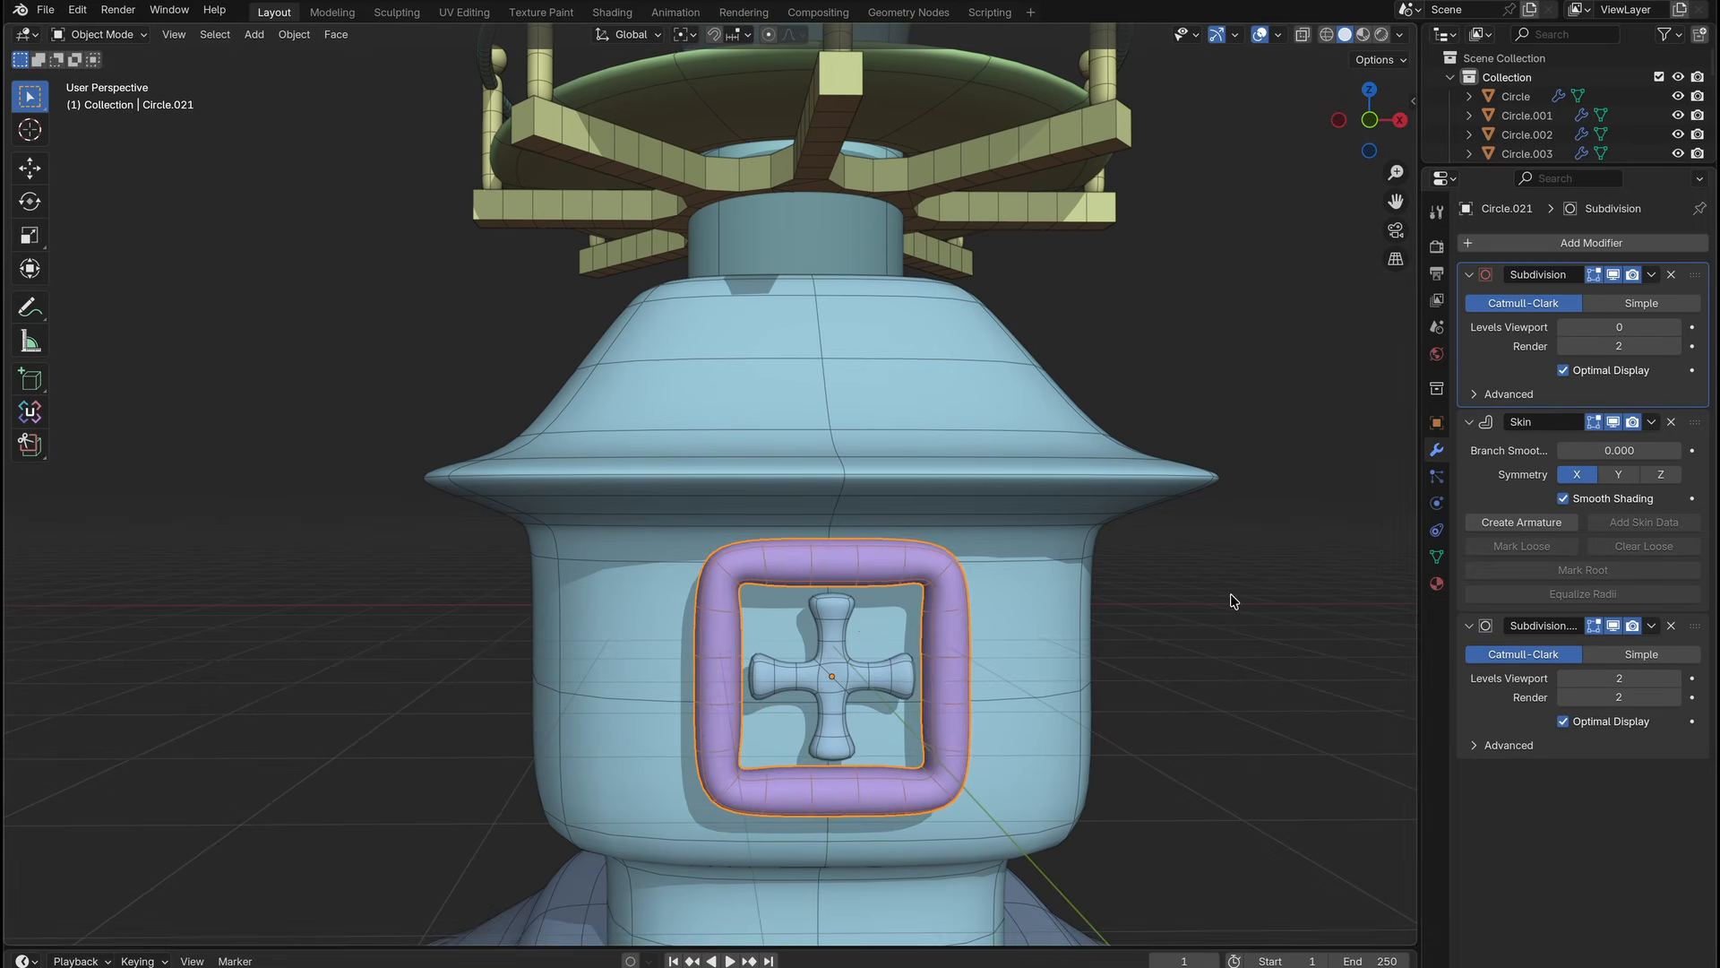
pyautogui.click(1671, 275)
# Scale the square window frame's vertices by 0.887 to fit around the cross bars.
pyautogui.scroll(1, 878, 731)
pyautogui.moveTo(878, 731); pyautogui.dragTo(882, 742, button='middle')
pyautogui.scroll(1, 883, 741)
pyautogui.press('Tab')
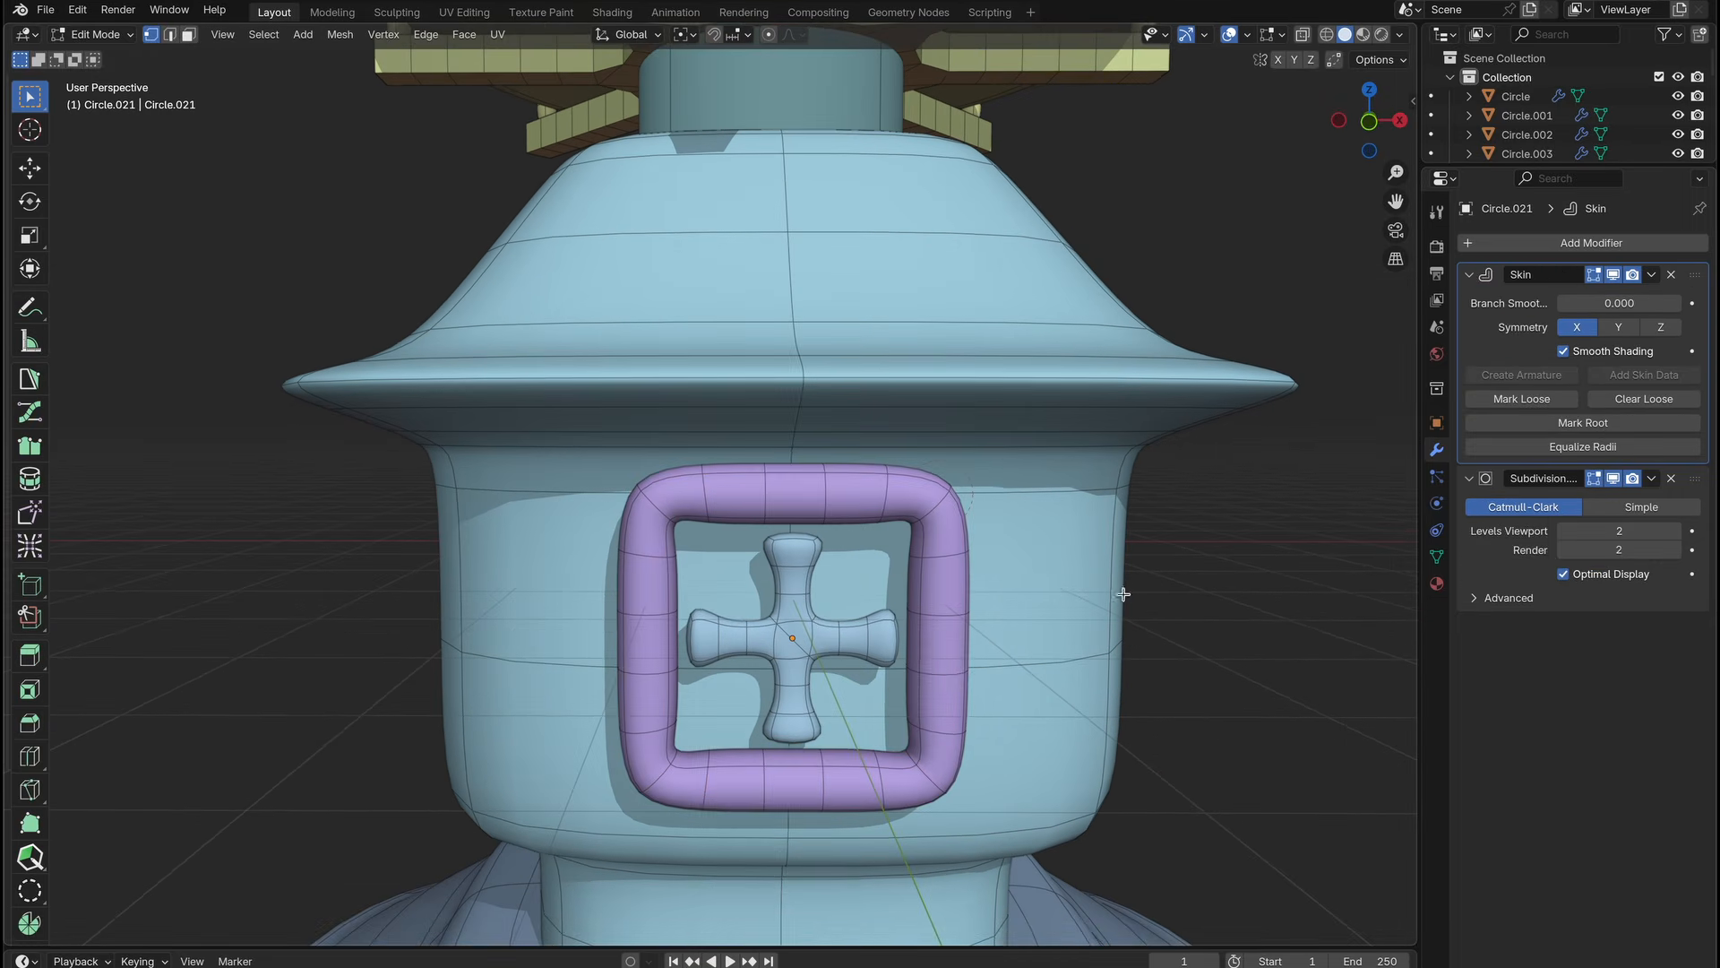
pyautogui.hotkey('ctrl', 'a')
pyautogui.rightClick(1062, 592)
pyautogui.press('s')
pyautogui.click(1047, 593)
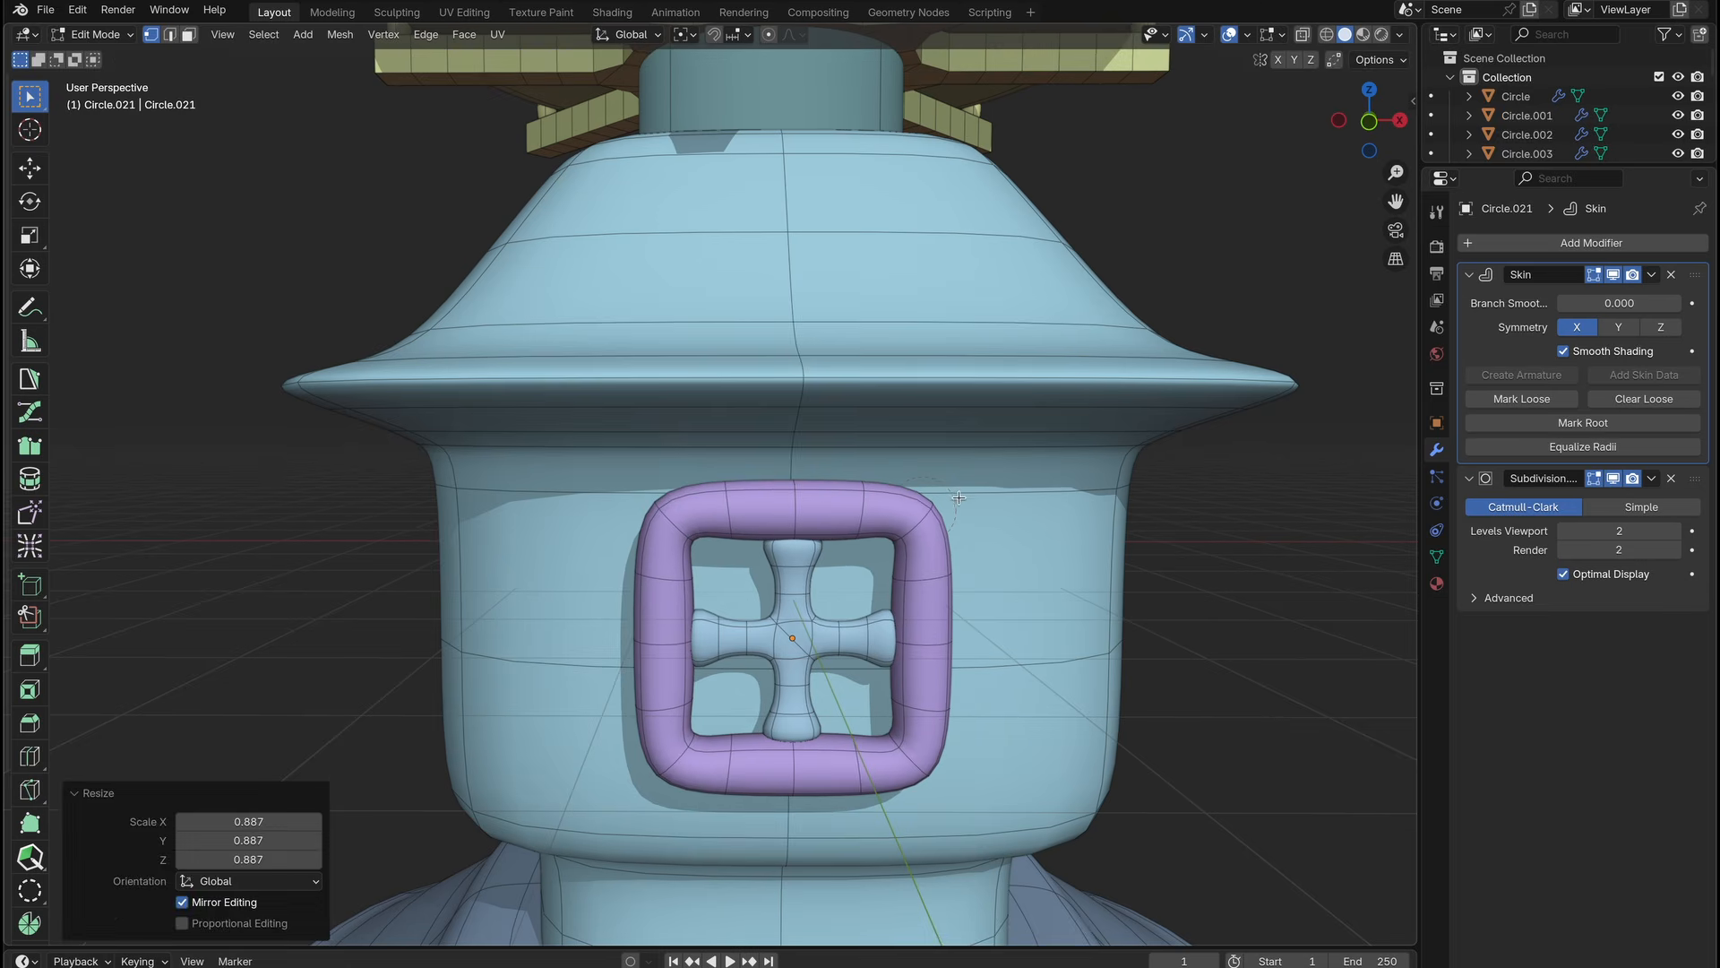
# Extrude the frame's four corner vertices outward by scaling and delete the outer edges joining the new corners.
pyautogui.click(1302, 35)
pyautogui.scroll(2, 968, 349)
pyautogui.click(647, 518)
pyautogui.keyDown('shift'); pyautogui.click(1001, 518); pyautogui.keyUp('shift')
pyautogui.keyDown('shift'); pyautogui.click(968, 868); pyautogui.keyUp('shift')
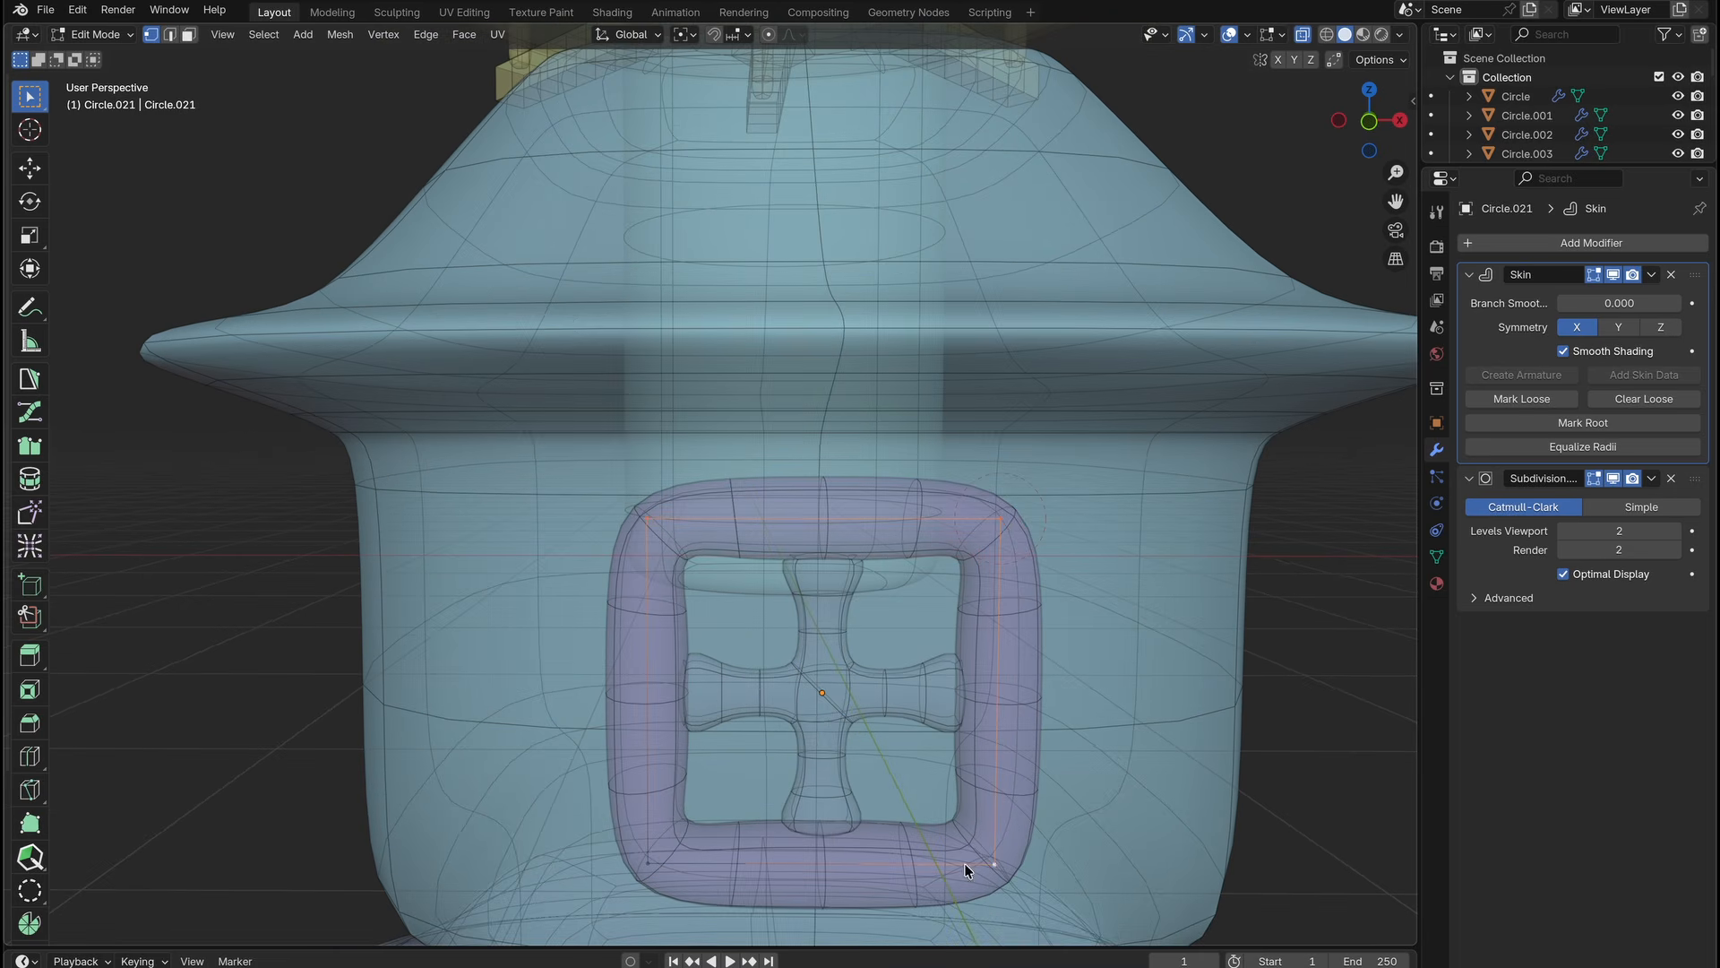
pyautogui.press('e')
pyautogui.press('s')
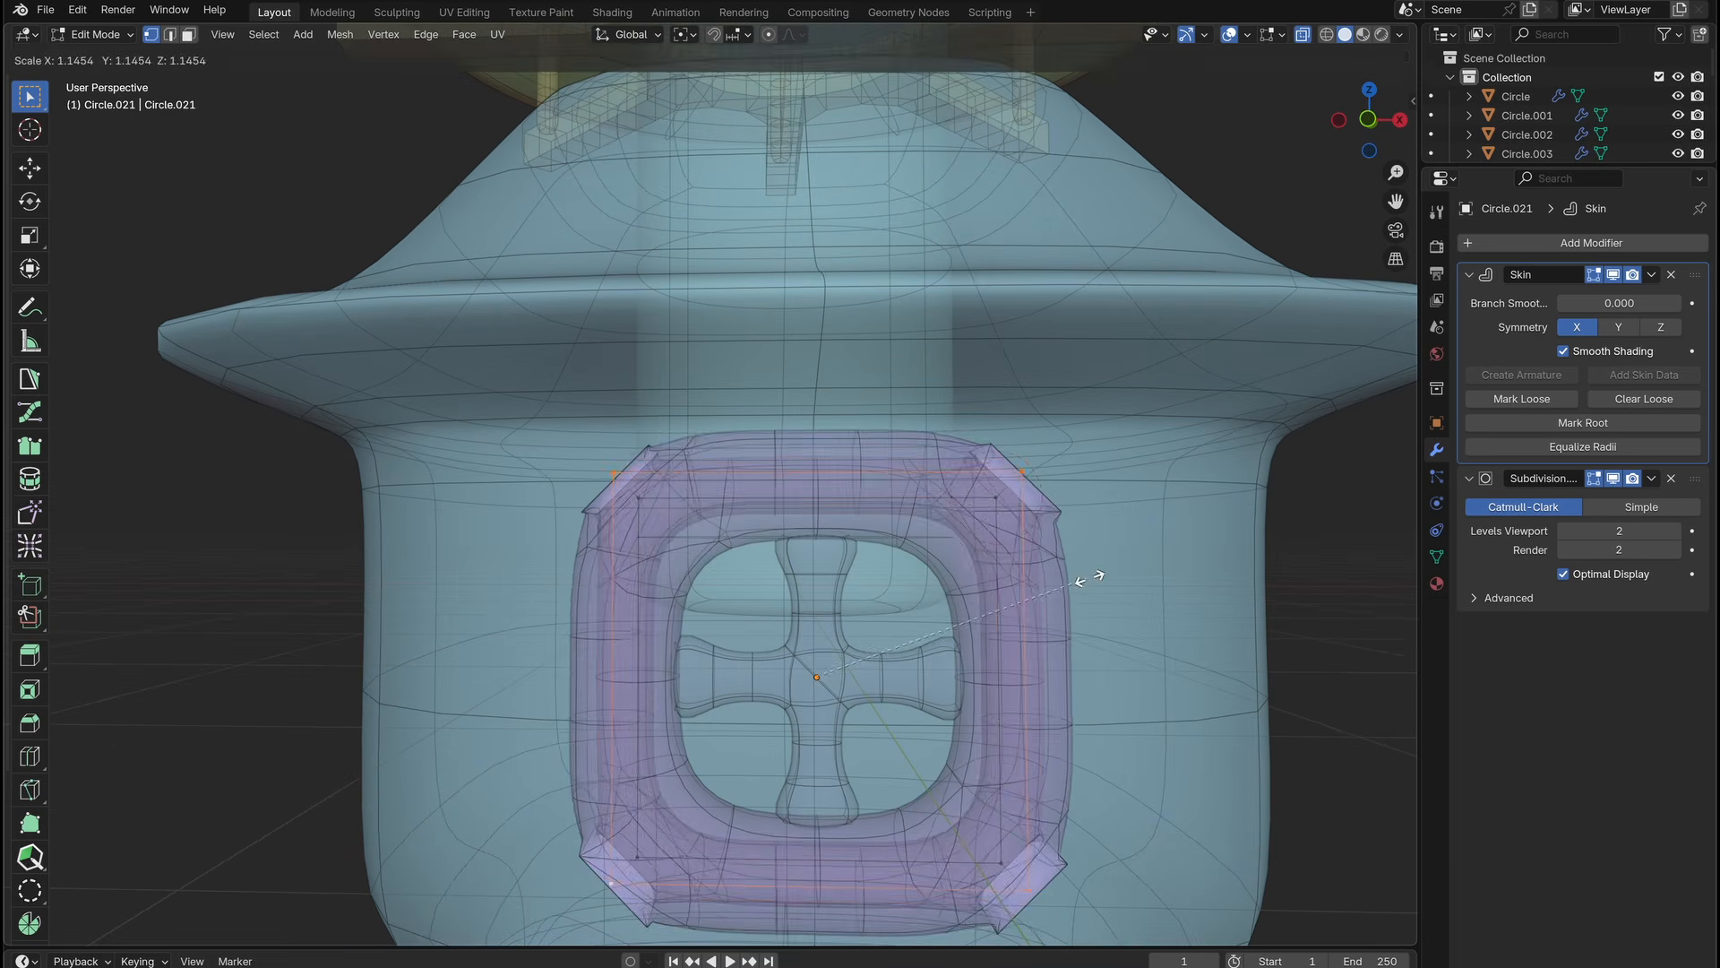
pyautogui.click(1109, 572)
pyautogui.press('x')
pyautogui.click(1082, 595)
pyautogui.keyDown('shift'); pyautogui.moveTo(1082, 595); pyautogui.dragTo(1093, 516, button='middle'); pyautogui.keyUp('shift')
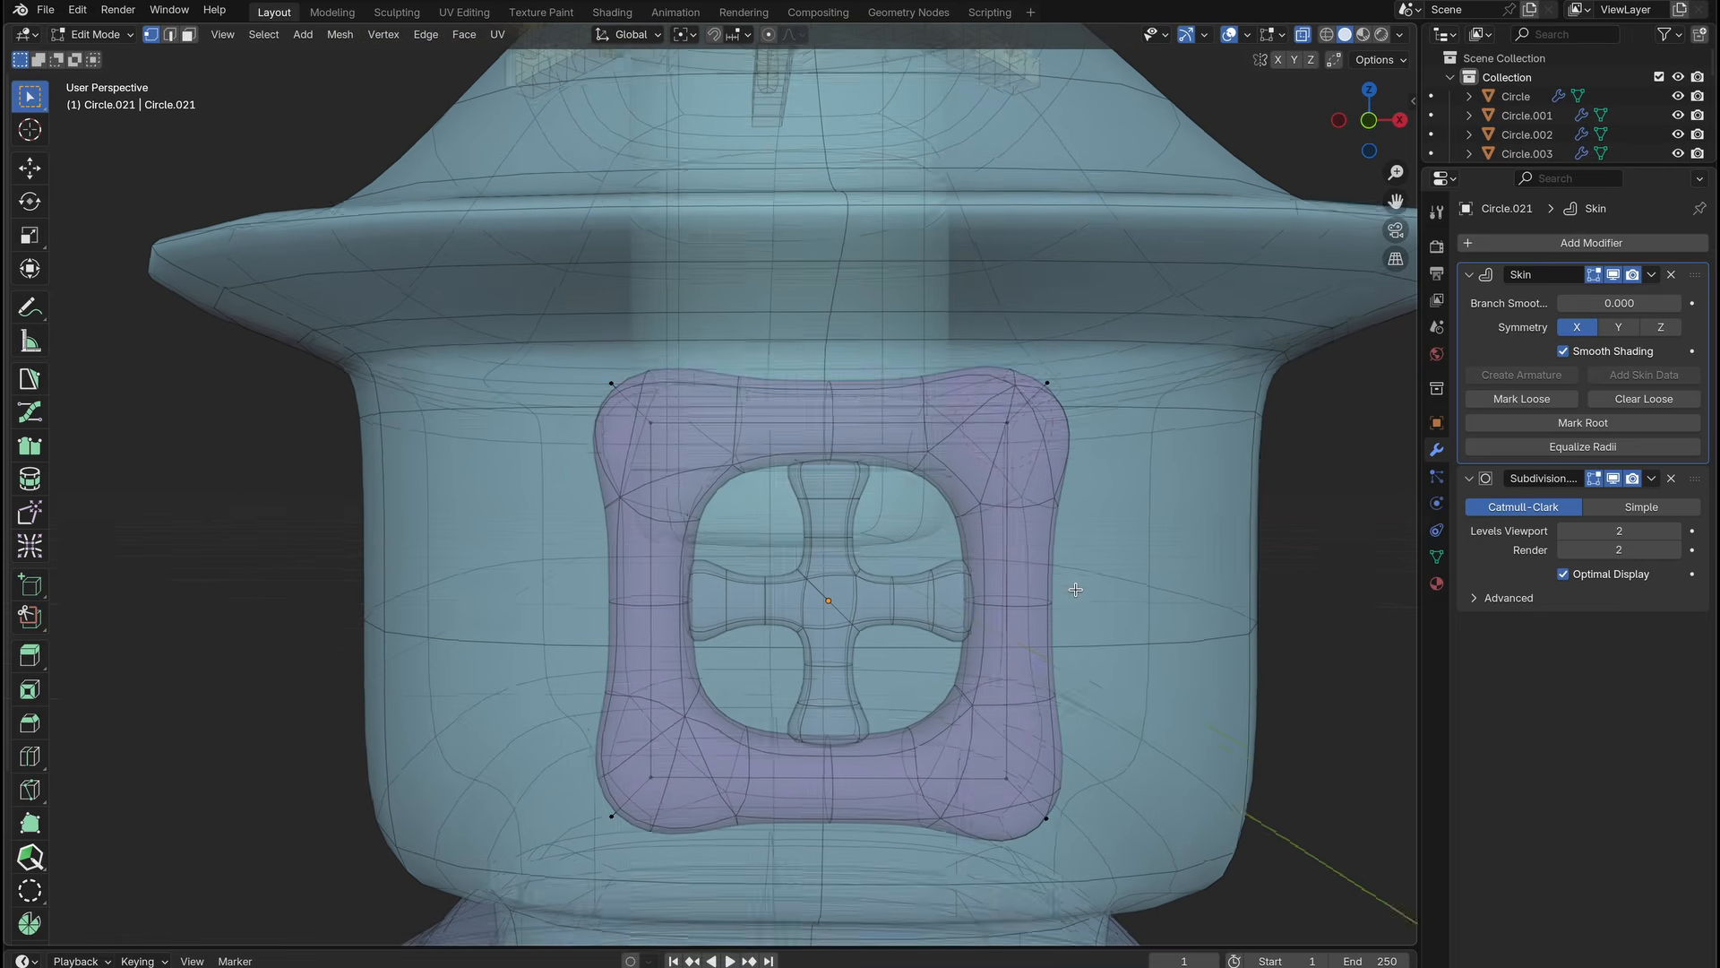
# Scale the skin radii of the frame's four outer corner vertices by about 0.49.
pyautogui.moveTo(580, 368); pyautogui.dragTo(992, 381)
pyautogui.hotkey('ctrl', 'a')
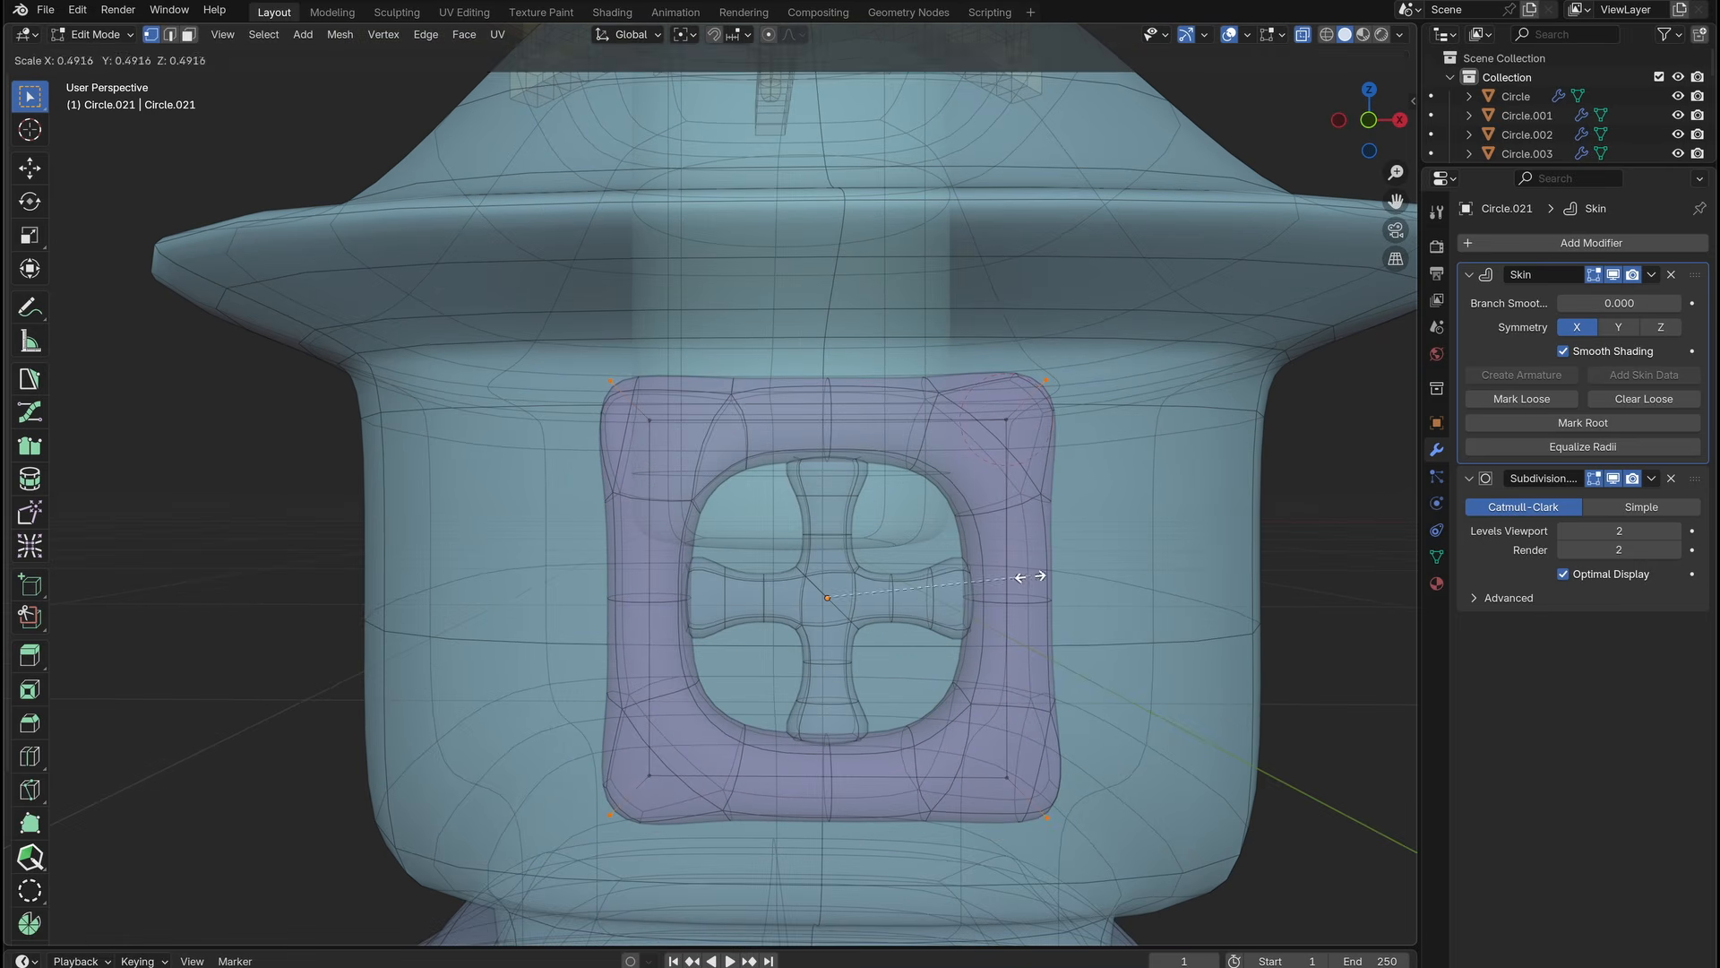
pyautogui.click(1027, 576)
# Scale the skin radii of all the square frame's vertices by about 0.81 and pull its four outer corner vertices inward.
pyautogui.press('a')
pyautogui.hotkey('ctrl', 'a')
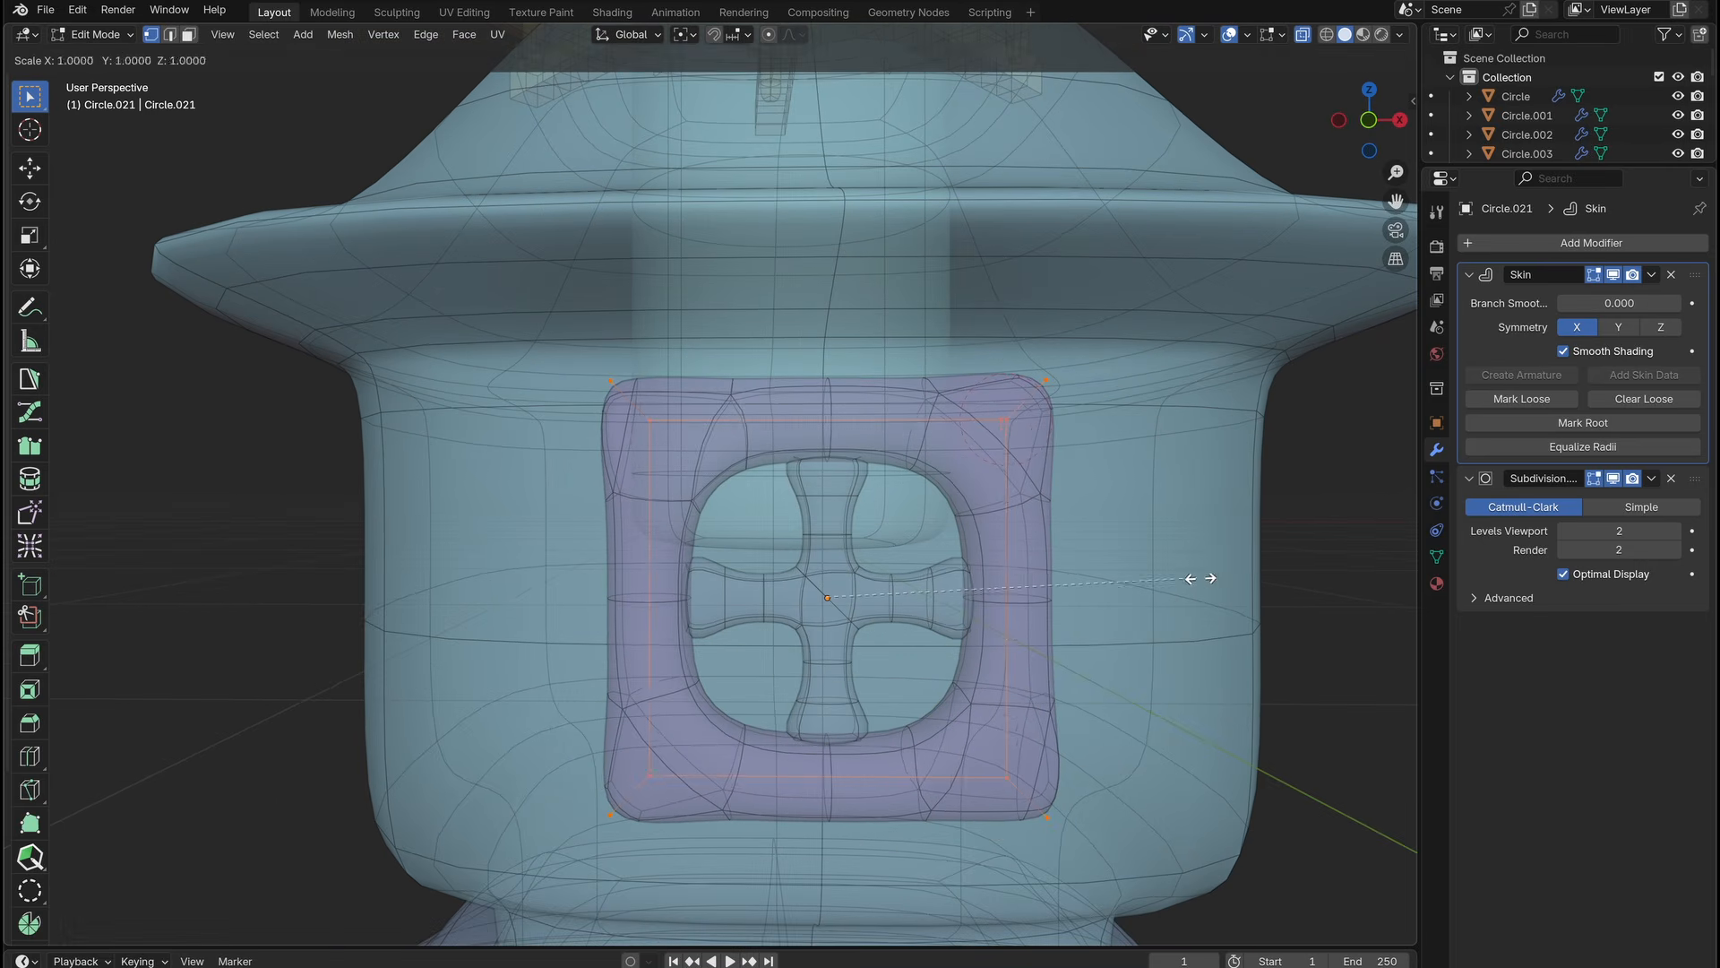
pyautogui.rightClick(1140, 578)
pyautogui.hotkey('ctrl', 'a')
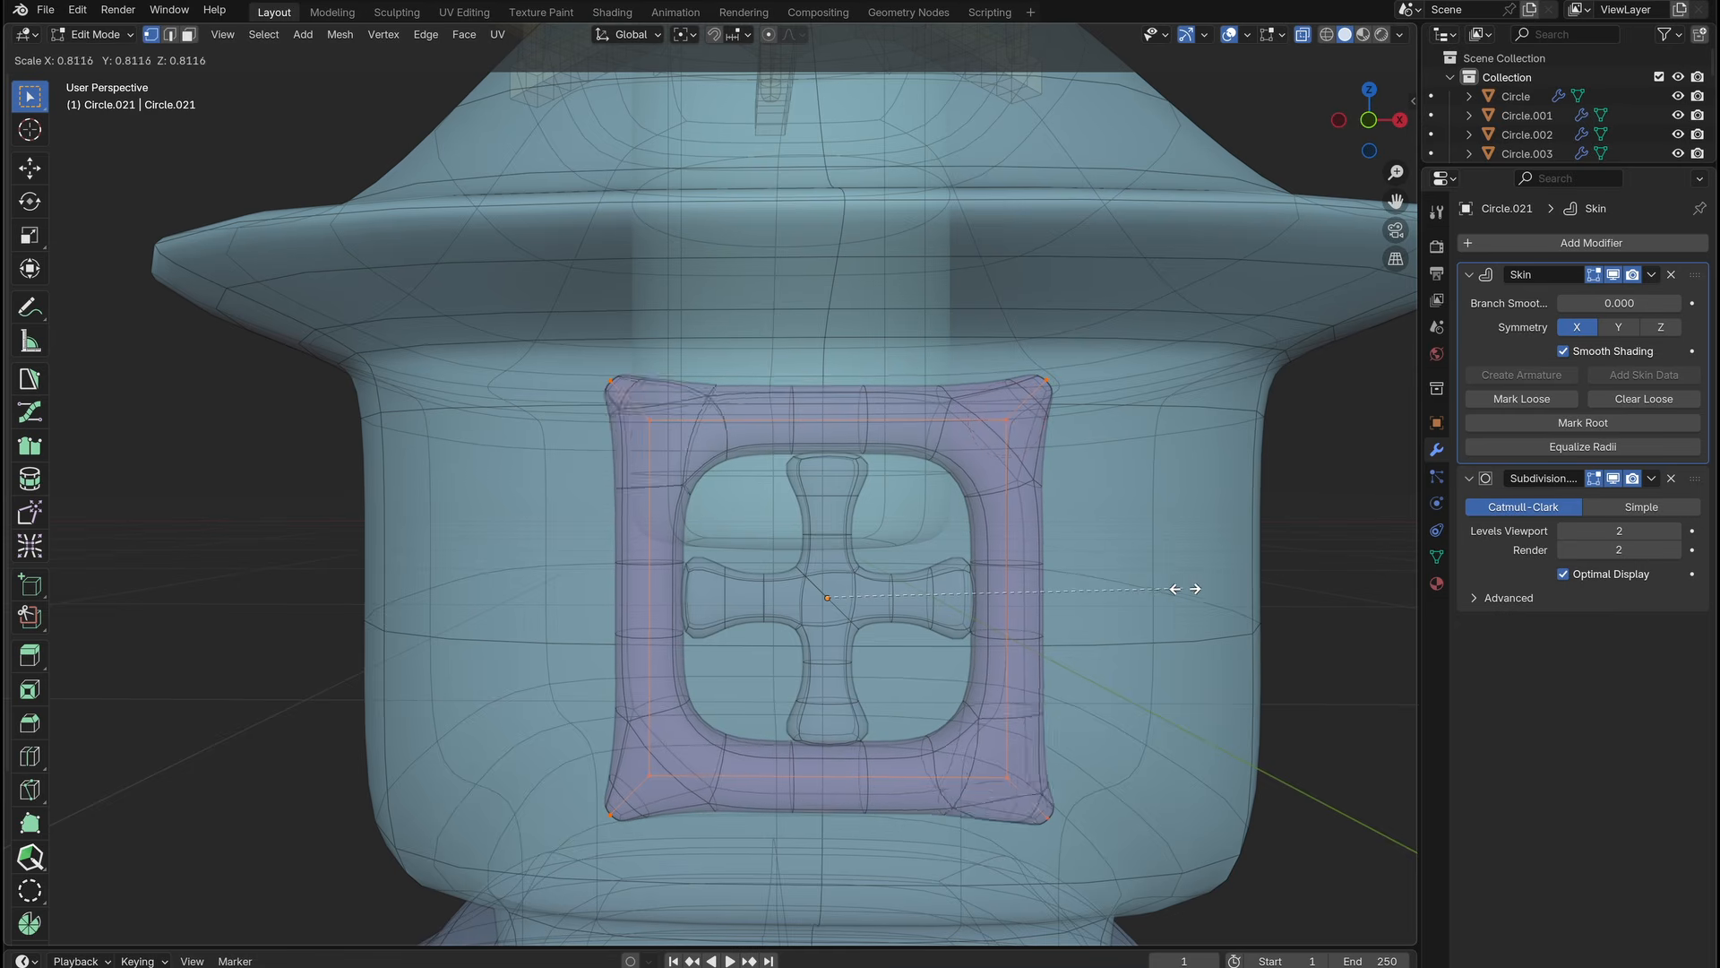
pyautogui.click(1172, 588)
pyautogui.click(627, 874)
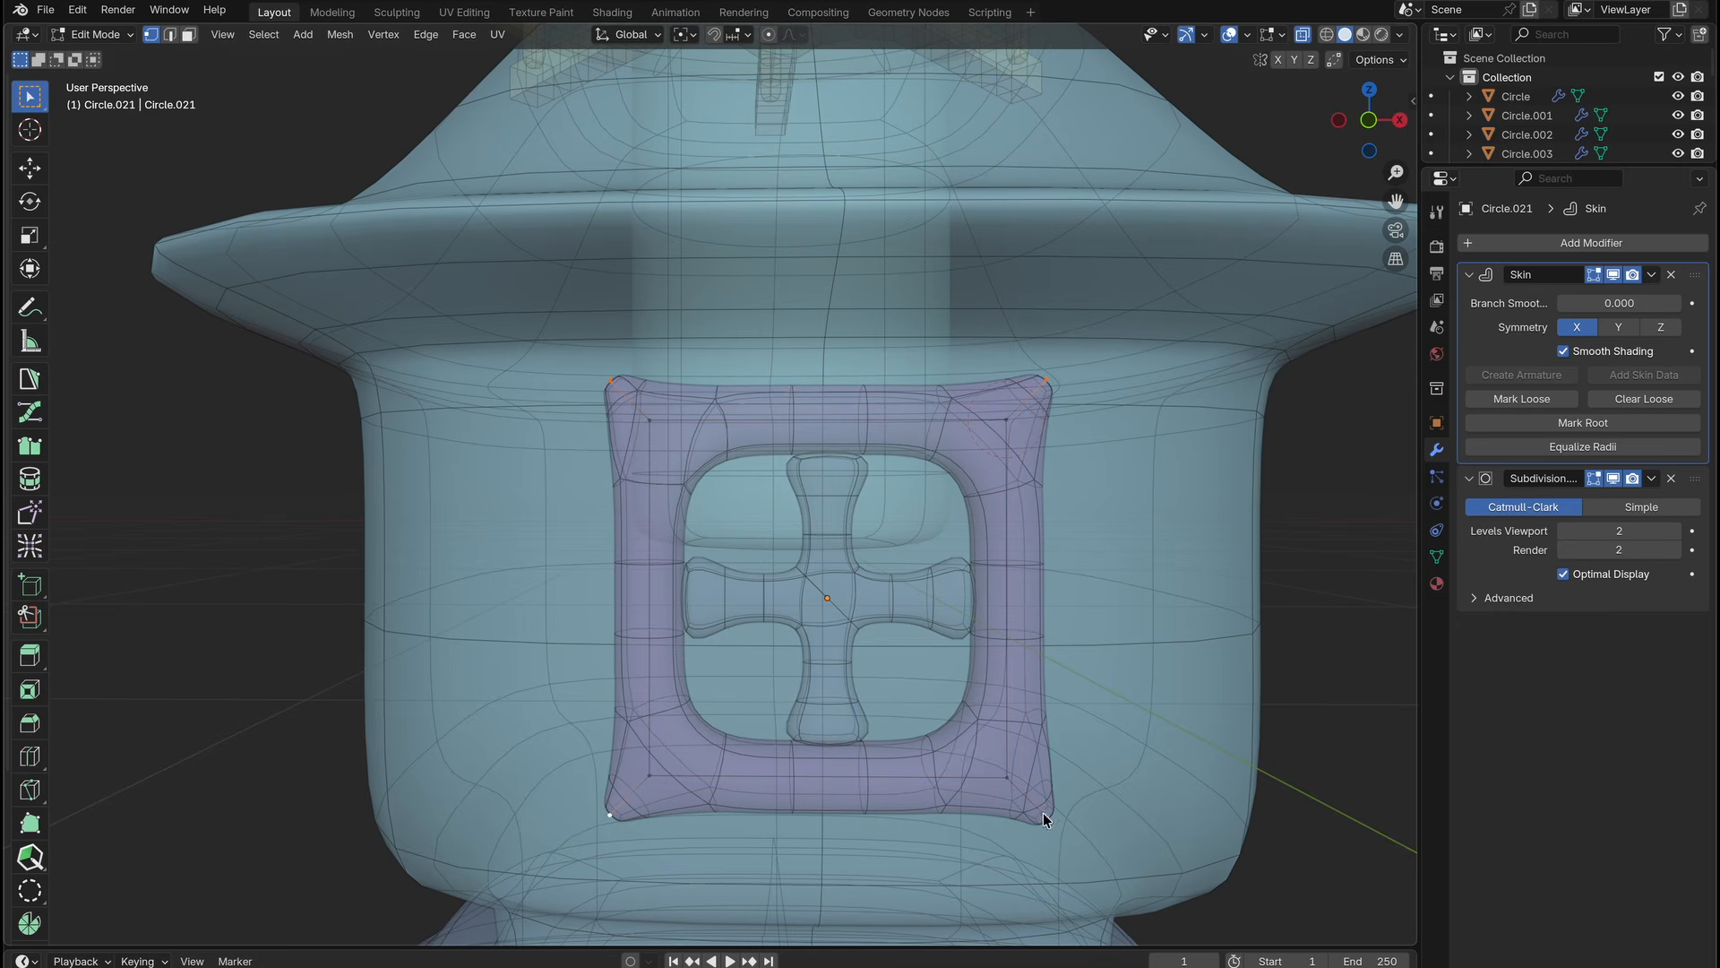
pyautogui.click(1183, 798)
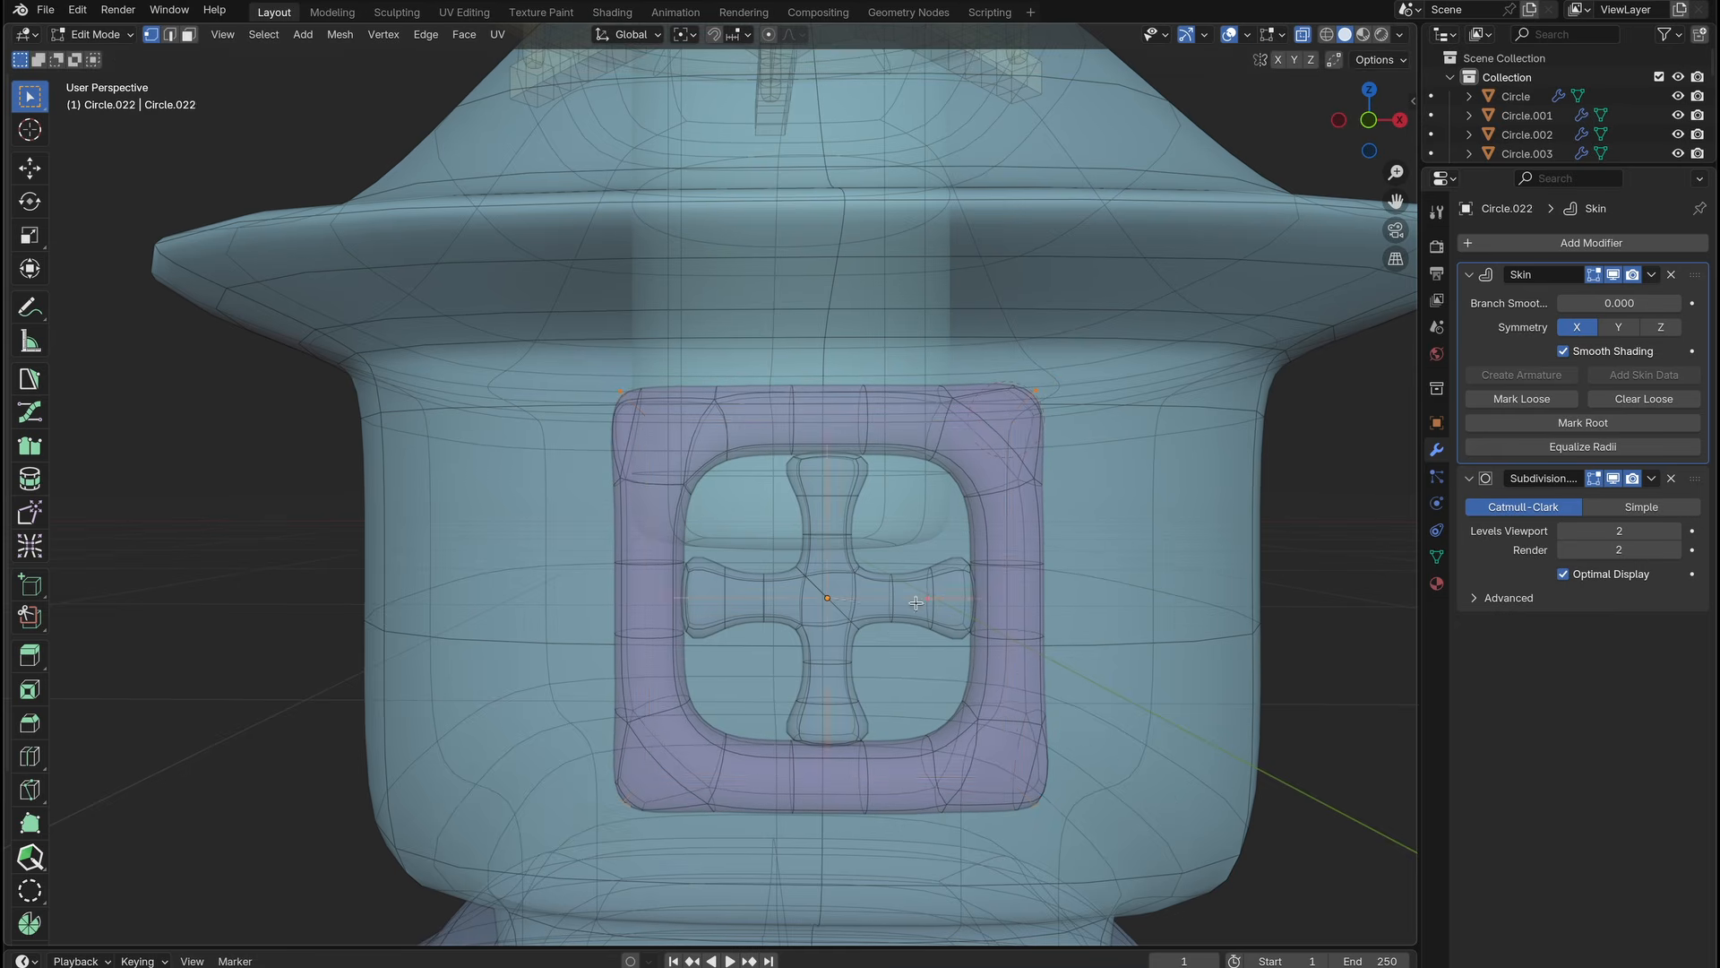
# Select the square frame with its cross bars and move them along Y in front of the tower wall.
pyautogui.press('Tab')
pyautogui.hotkey('alt', 'z')
pyautogui.moveTo(1016, 670); pyautogui.dragTo(788, 638, button='middle')
pyautogui.keyDown('shift'); pyautogui.click(783, 634); pyautogui.keyUp('shift')
pyautogui.press('g')
pyautogui.press('y')
pyautogui.click(757, 647)
# Duplicate the square frame along Y toward the wall and scale the copy's vertices by 0.851.
pyautogui.moveTo(932, 643); pyautogui.dragTo(725, 541, button='middle')
pyautogui.hotkey('shift', 'd')
pyautogui.press('y')
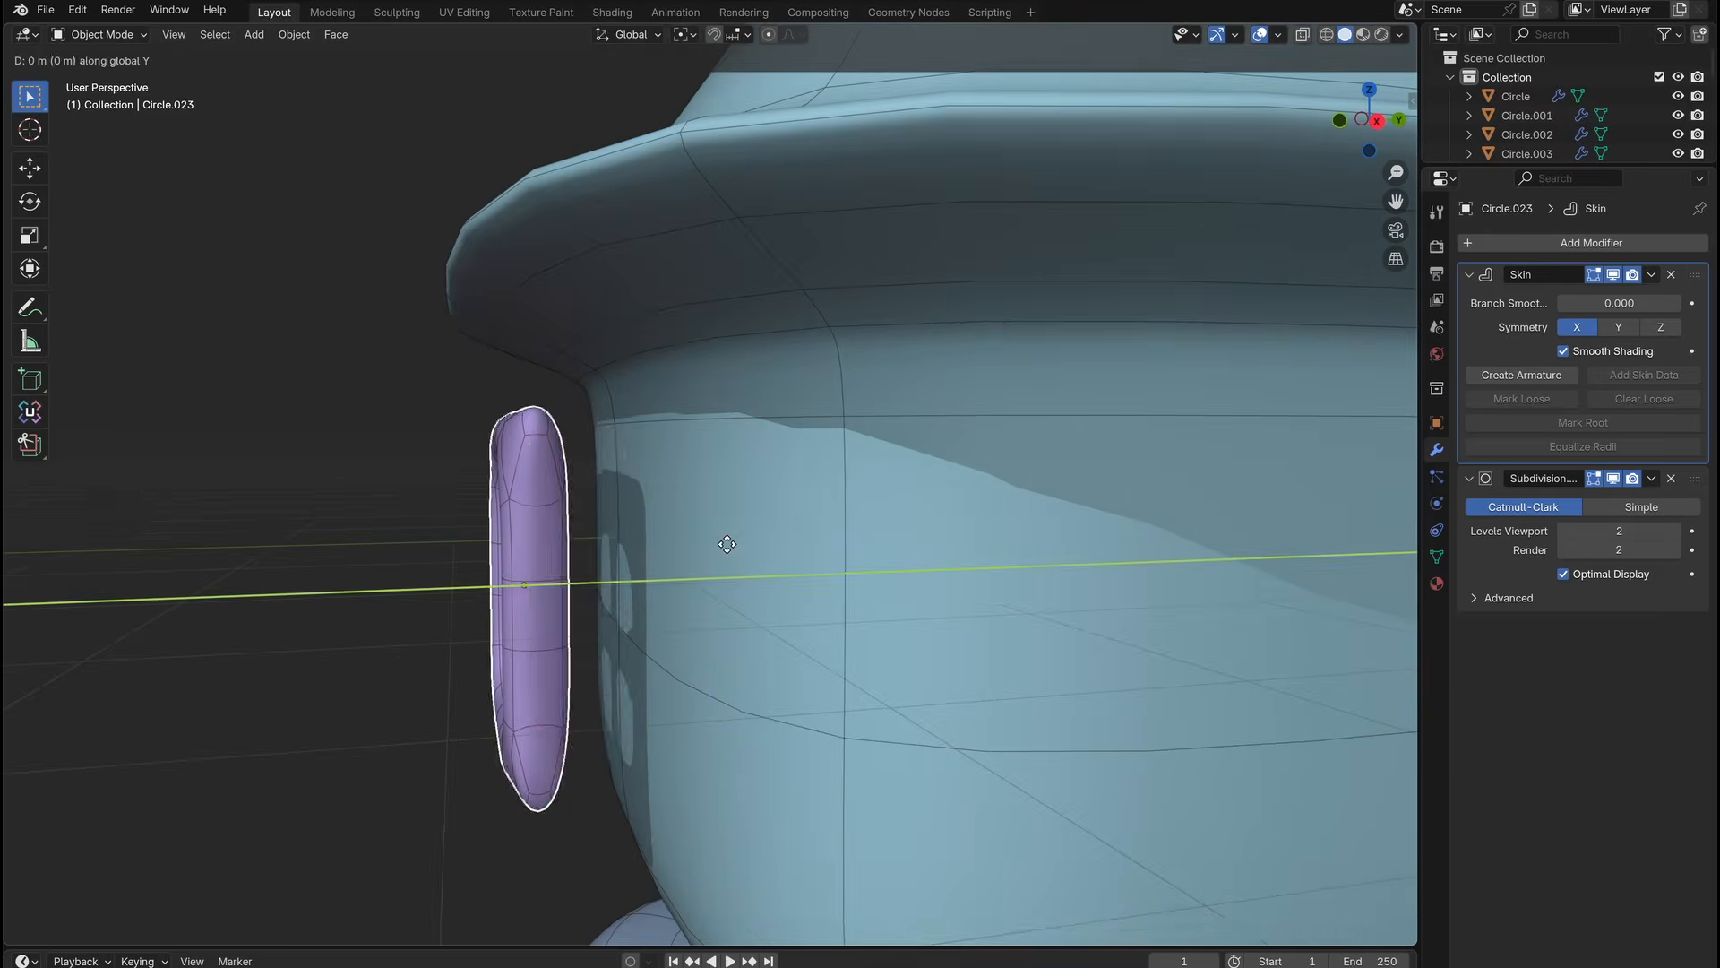
pyautogui.click(753, 543)
pyautogui.press('Tab')
pyautogui.hotkey('alt', 'z')
pyautogui.press('s')
pyautogui.click(1056, 598)
pyautogui.hotkey('alt', 'z')
pyautogui.moveTo(1050, 574); pyautogui.dragTo(863, 524, button='middle')
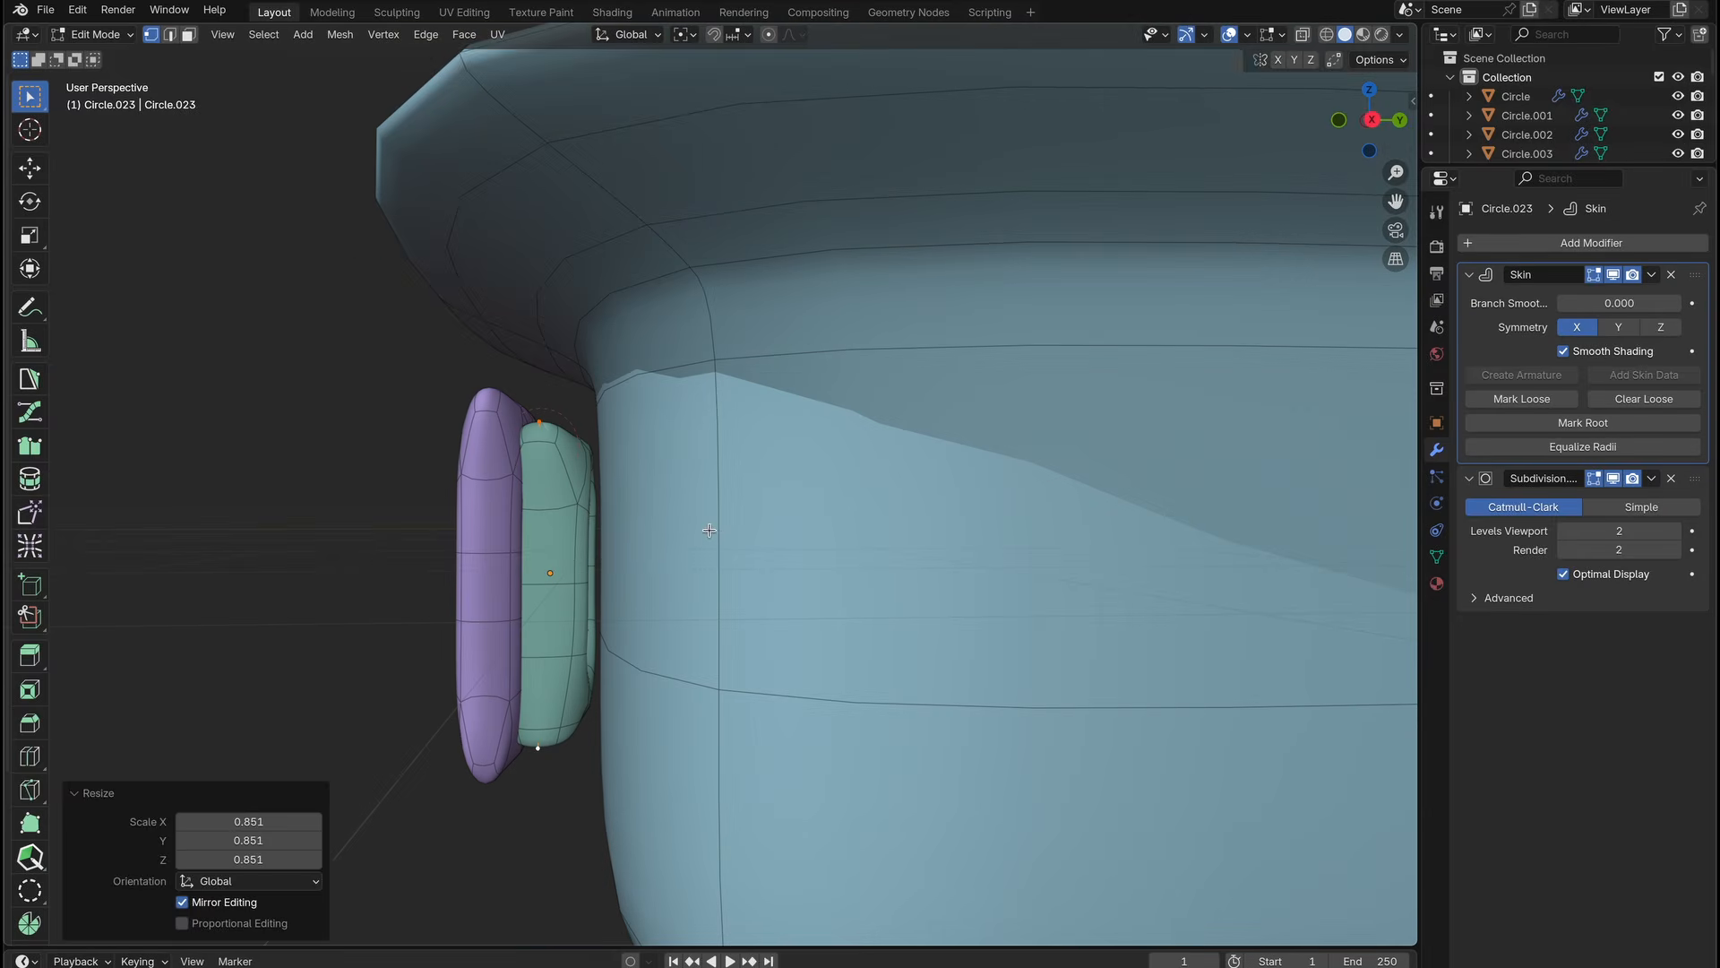
# Enlarge the inner frame's skin radii to deepen it and shift it along Y against the tower wall.
pyautogui.hotkey('ctrl', 'a')
pyautogui.press('y')
pyautogui.click(795, 542)
pyautogui.moveTo(731, 536); pyautogui.dragTo(779, 536, button='middle')
pyautogui.press('Tab')
pyautogui.press('g')
pyautogui.press('y')
pyautogui.click(792, 540)
# Duplicate the complete square window three times around the 3D cursor, rotating each copy 90° about Z.
pyautogui.scroll(-5, 792, 539)
pyautogui.keyDown('shift'); pyautogui.click(618, 578); pyautogui.keyUp('shift')
pyautogui.moveTo(681, 564); pyautogui.dragTo(1047, 551, button='middle')
pyautogui.scroll(-5, 784, 574)
pyautogui.scroll(3, 691, 704)
pyautogui.scroll(5, 692, 704)
pyautogui.press('.')
pyautogui.hotkey('shift', 'd')
pyautogui.write('rz90')
pyautogui.press('Return')
pyautogui.hotkey('shift', 'd')
pyautogui.write('rz90')
pyautogui.press('Return')
pyautogui.hotkey('shift', 'd')
pyautogui.write('rz90')
pyautogui.press('Return')
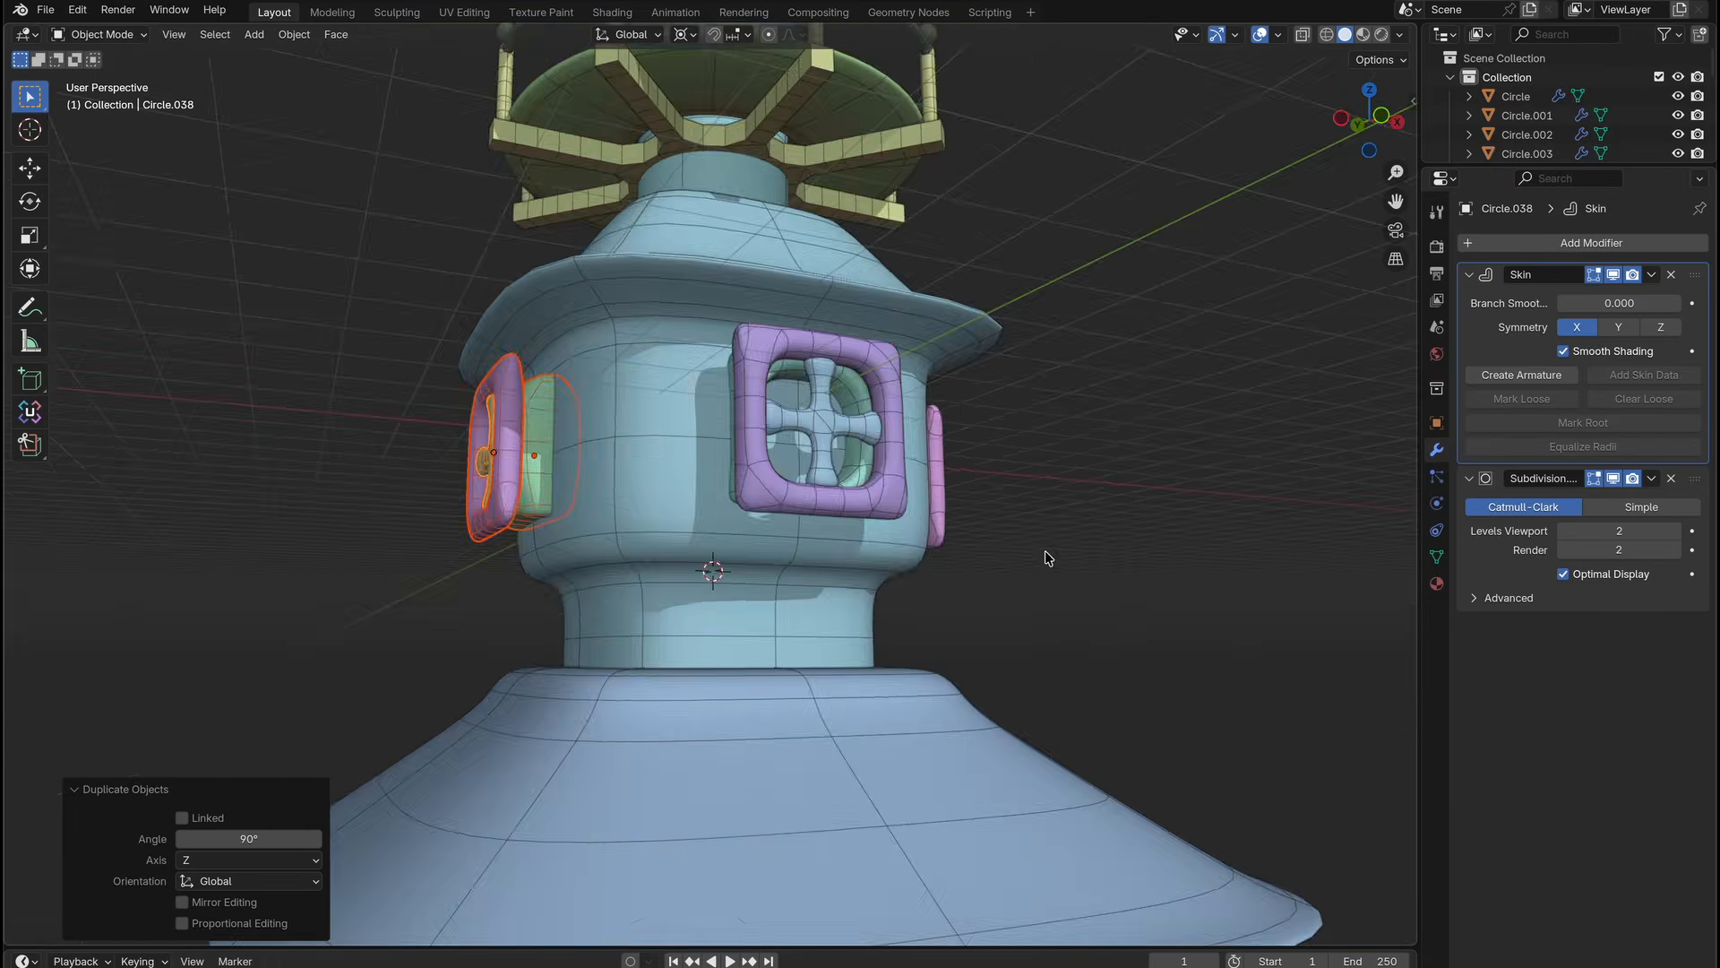
# Inspect the whole tower, then enlarge the object list and look through the scene's objects.
pyautogui.click(887, 543)
pyautogui.click(919, 605)
pyautogui.scroll(-5, 920, 604)
pyautogui.moveTo(919, 604); pyautogui.dragTo(670, 659, button='middle')
pyautogui.scroll(1, 669, 660)
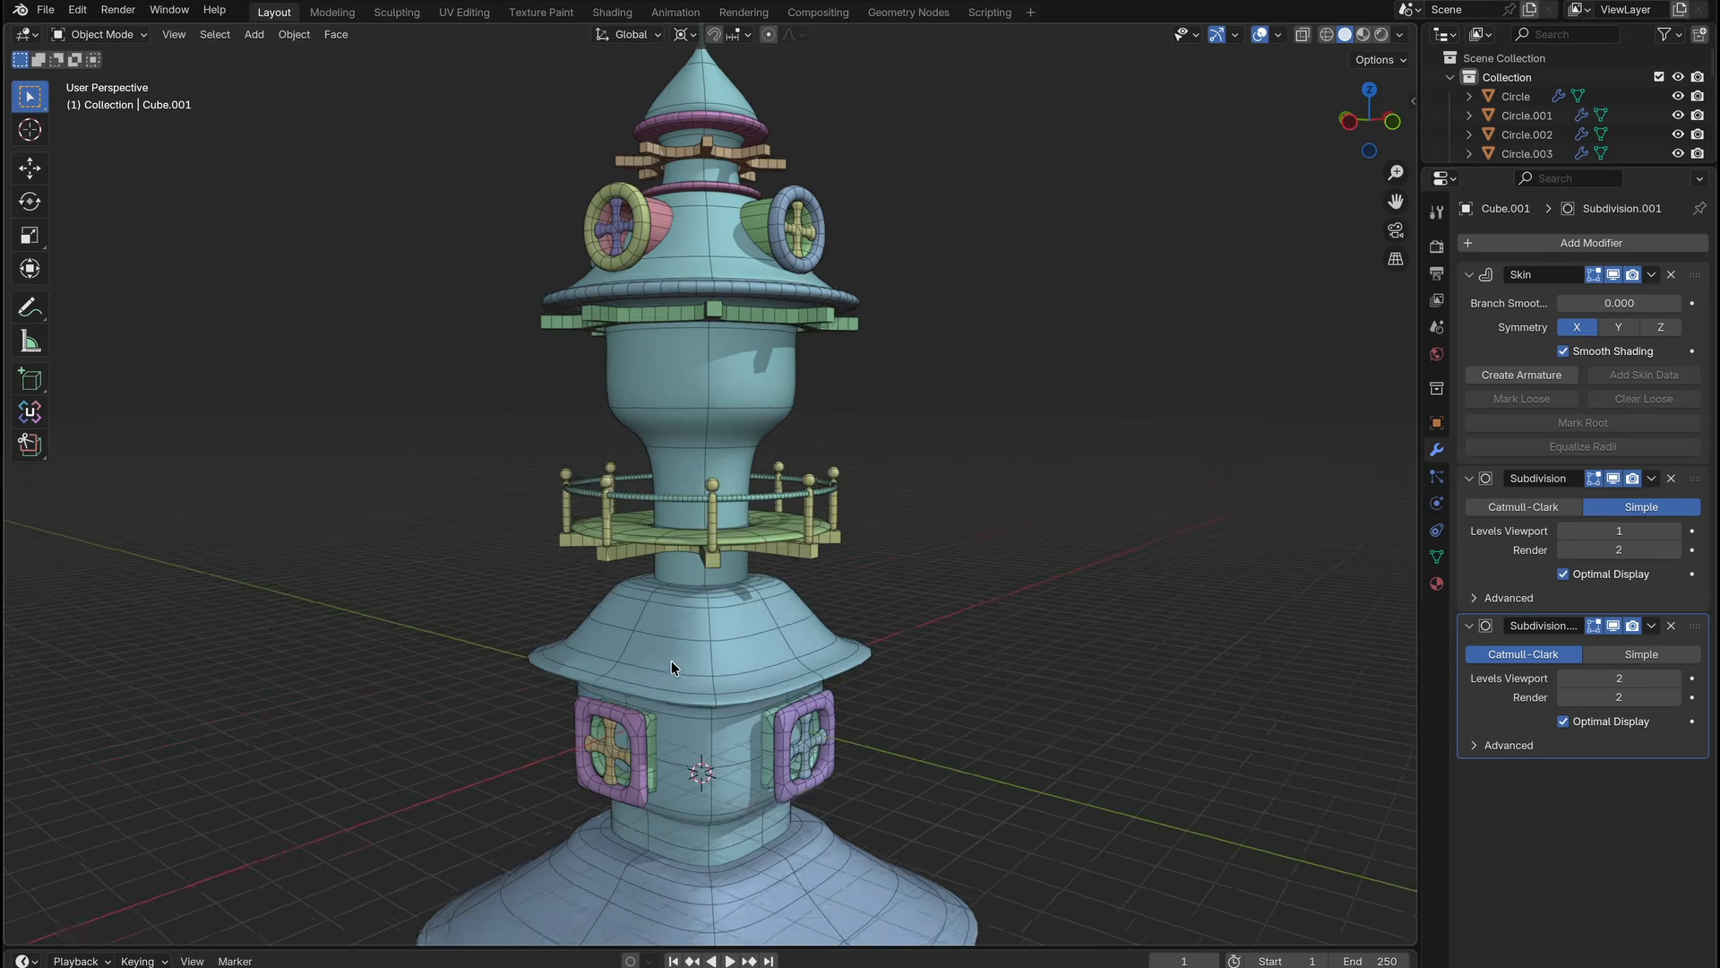
pyautogui.moveTo(671, 661); pyautogui.dragTo(669, 659, button='middle')
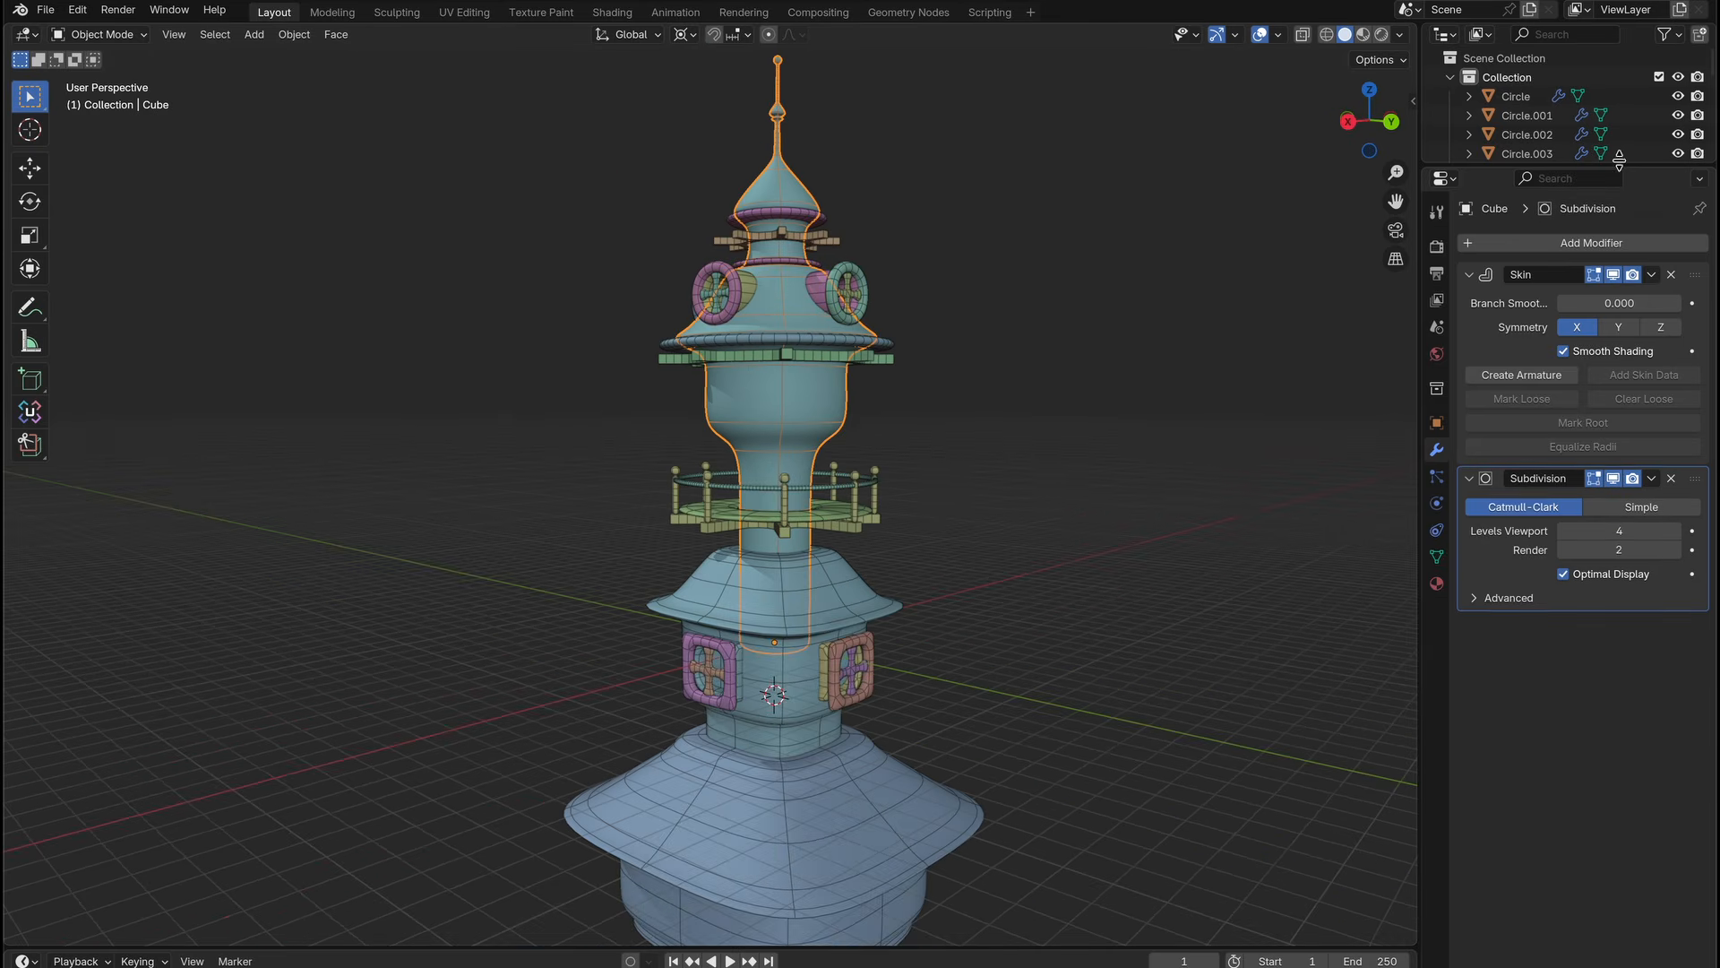
pyautogui.moveTo(1618, 164); pyautogui.dragTo(1631, 459)
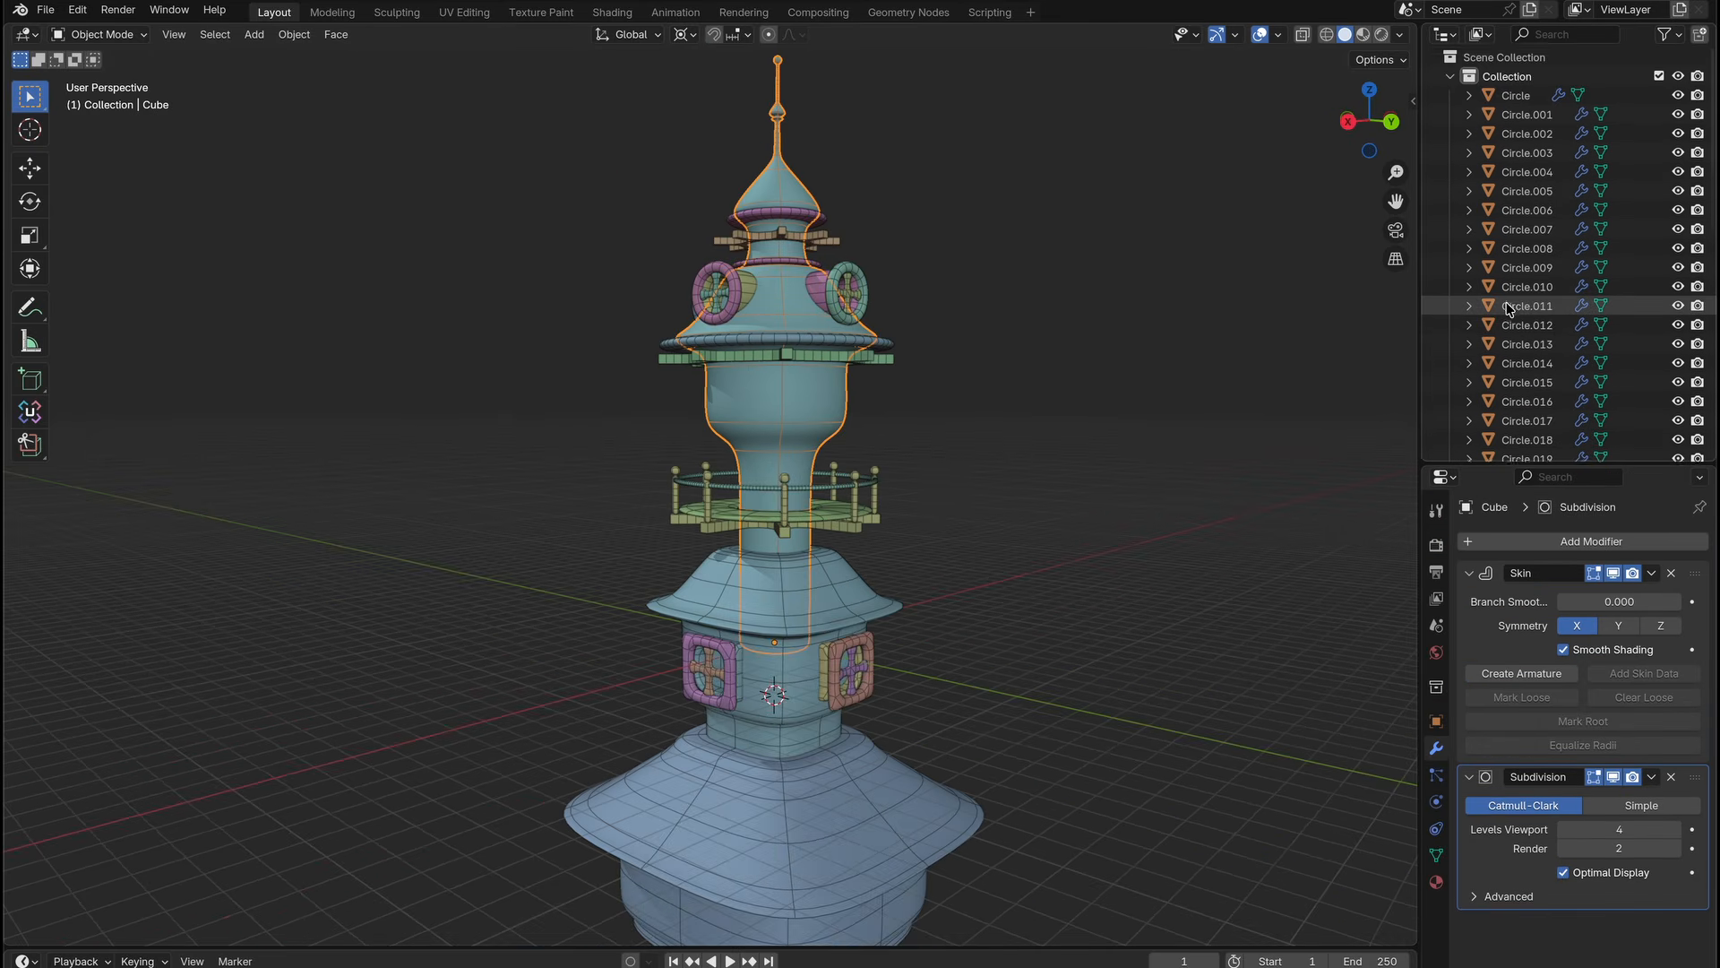
pyautogui.scroll(-8, 1586, 299)
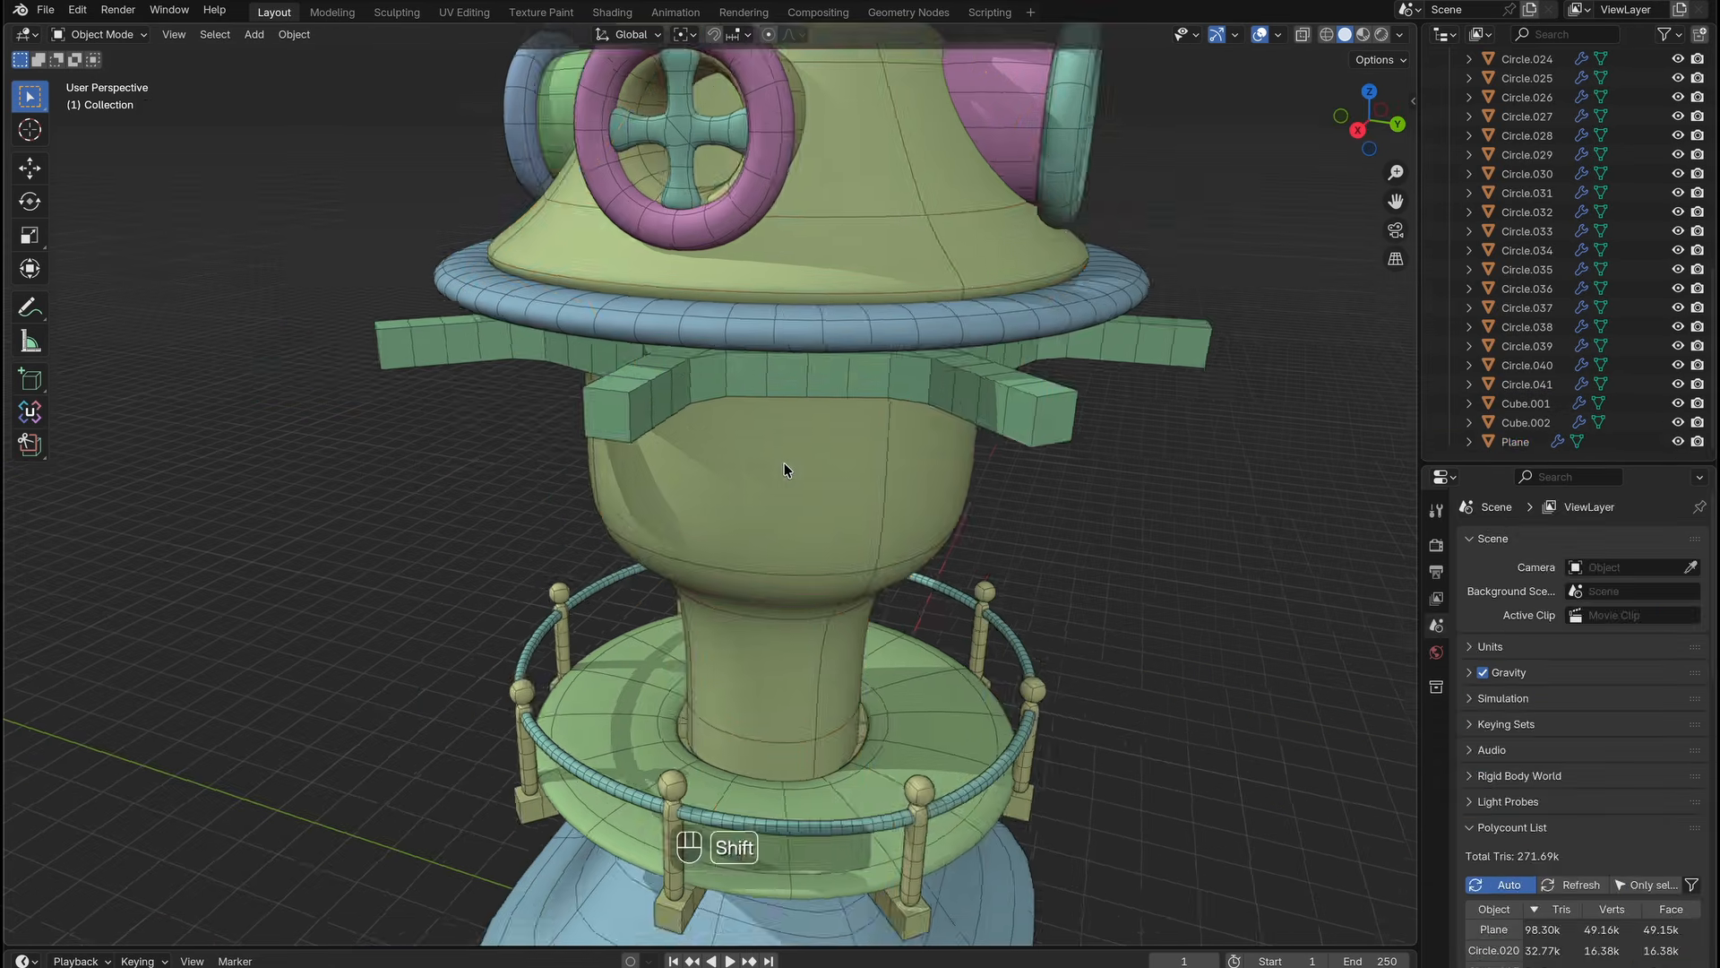
# Duplicate a dormer's round window ring and cross bars and move the copies 3.65 m down along Z beside the upper tower body.
pyautogui.moveTo(783, 462); pyautogui.dragTo(714, 514, button='middle')
pyautogui.click(714, 514)
pyautogui.scroll(-3, 1025, 545)
pyautogui.click(1025, 545)
pyautogui.moveTo(1025, 546); pyautogui.dragTo(663, 573, button='middle')
pyautogui.click(583, 457)
pyautogui.keyDown('shift'); pyautogui.click(550, 443); pyautogui.keyUp('shift')
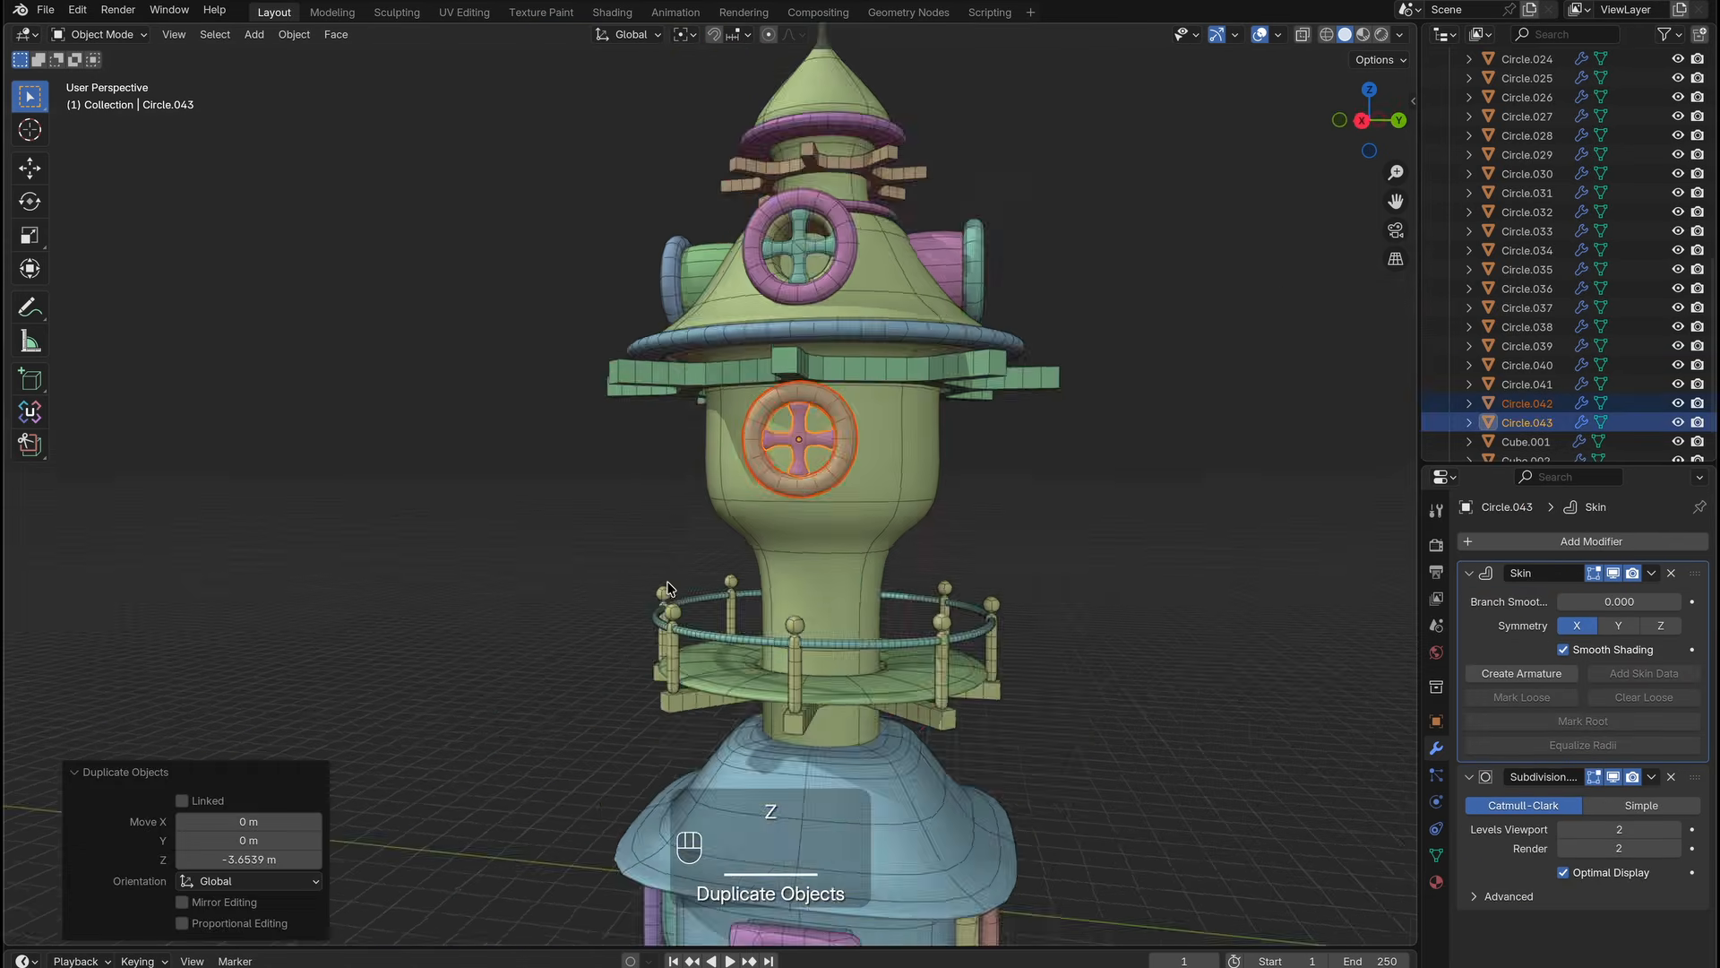
# Remove the first Subdivision modifier from the copied round ring on the upper tower body.
pyautogui.scroll(5, 806, 537)
pyautogui.press('Tab')
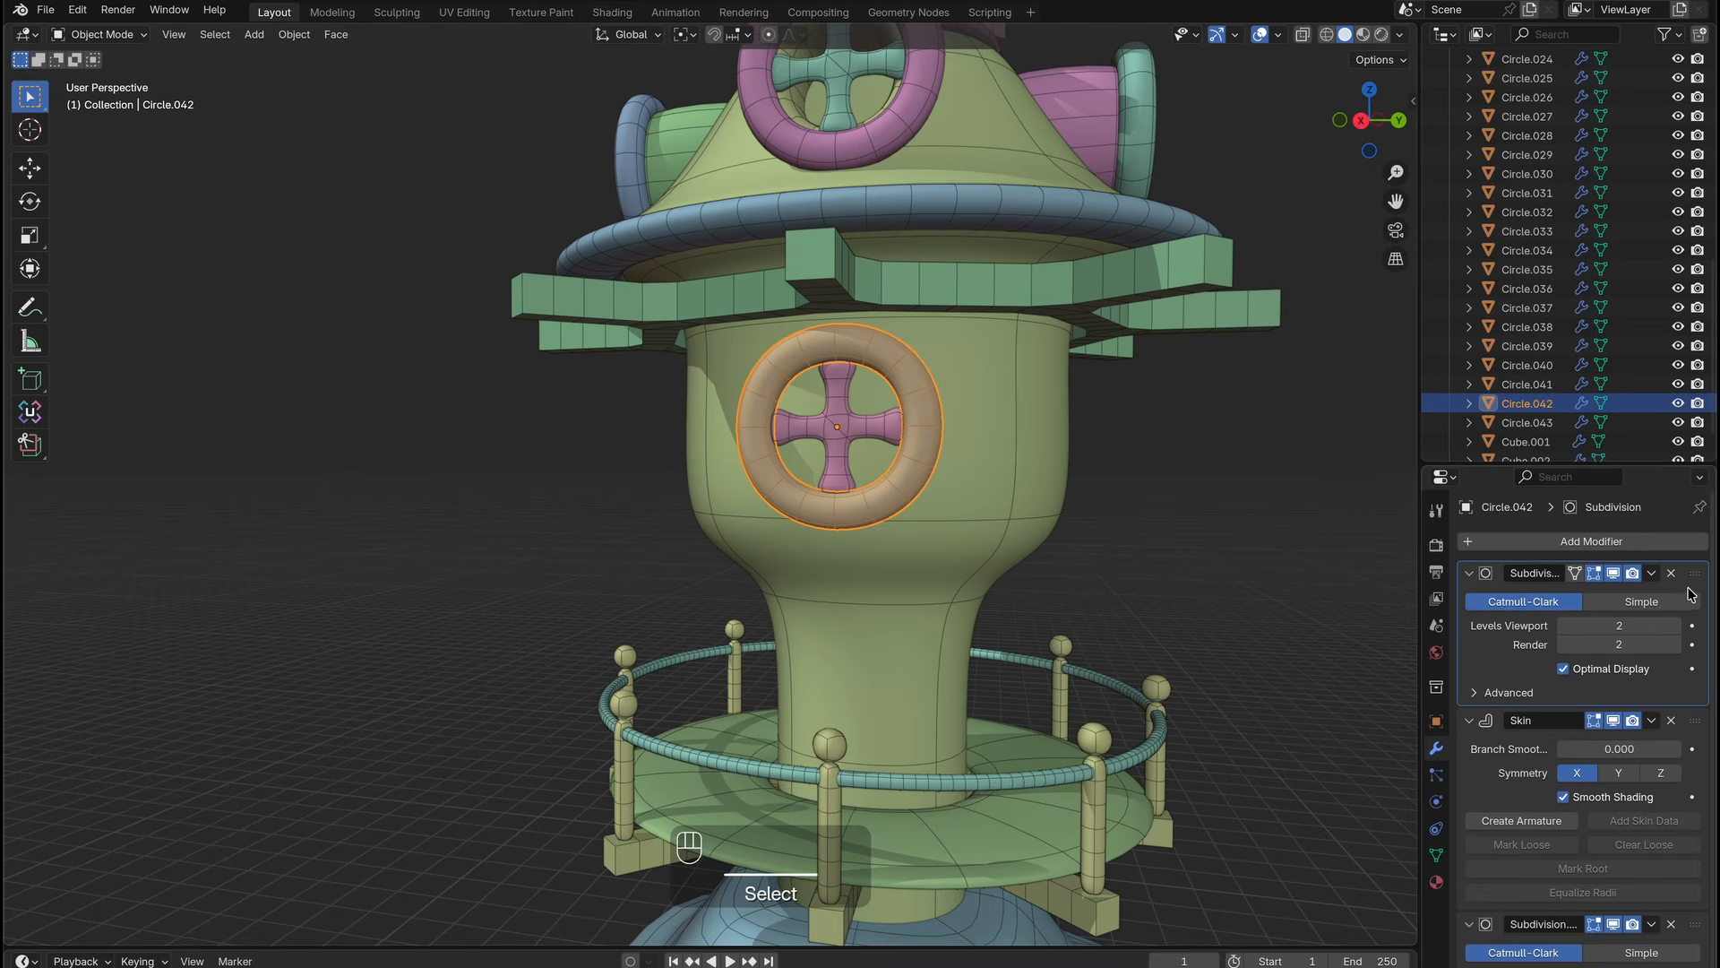
pyautogui.click(1671, 574)
pyautogui.scroll(5, 963, 265)
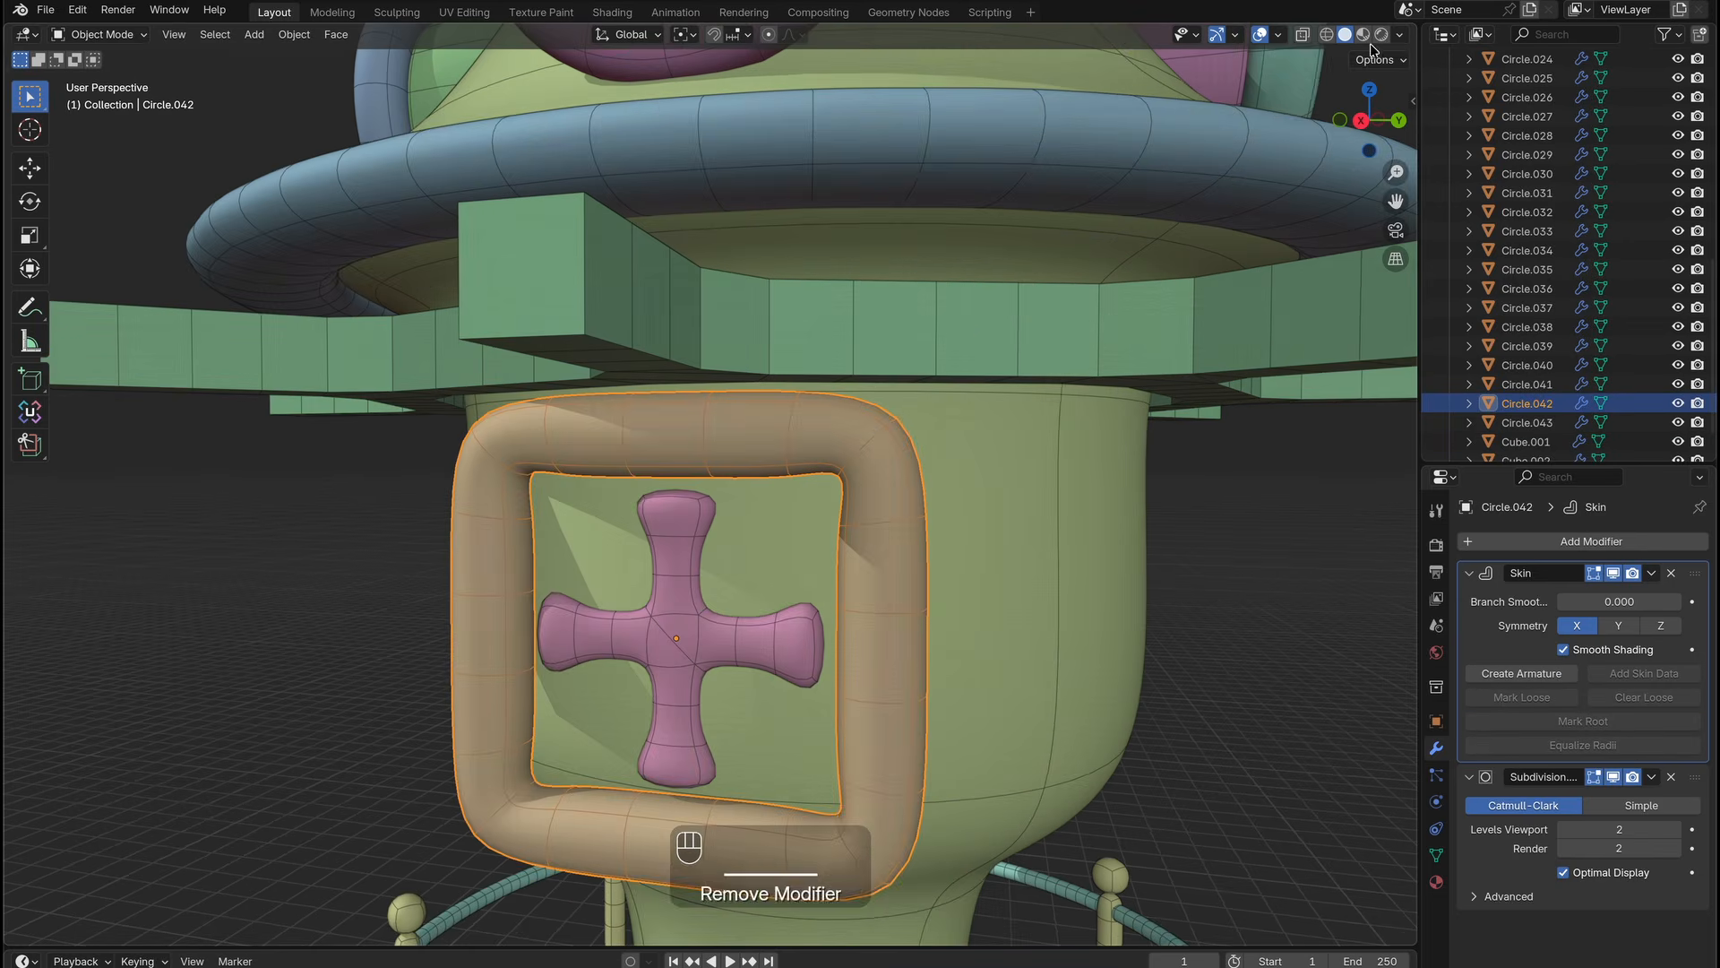
# Bevel the frame's upper corner vertices with 2 segments and an offset of about 0.42 m.
pyautogui.click(1303, 35)
pyautogui.press('Tab')
pyautogui.moveTo(972, 376); pyautogui.dragTo(404, 516)
pyautogui.press('super+b')
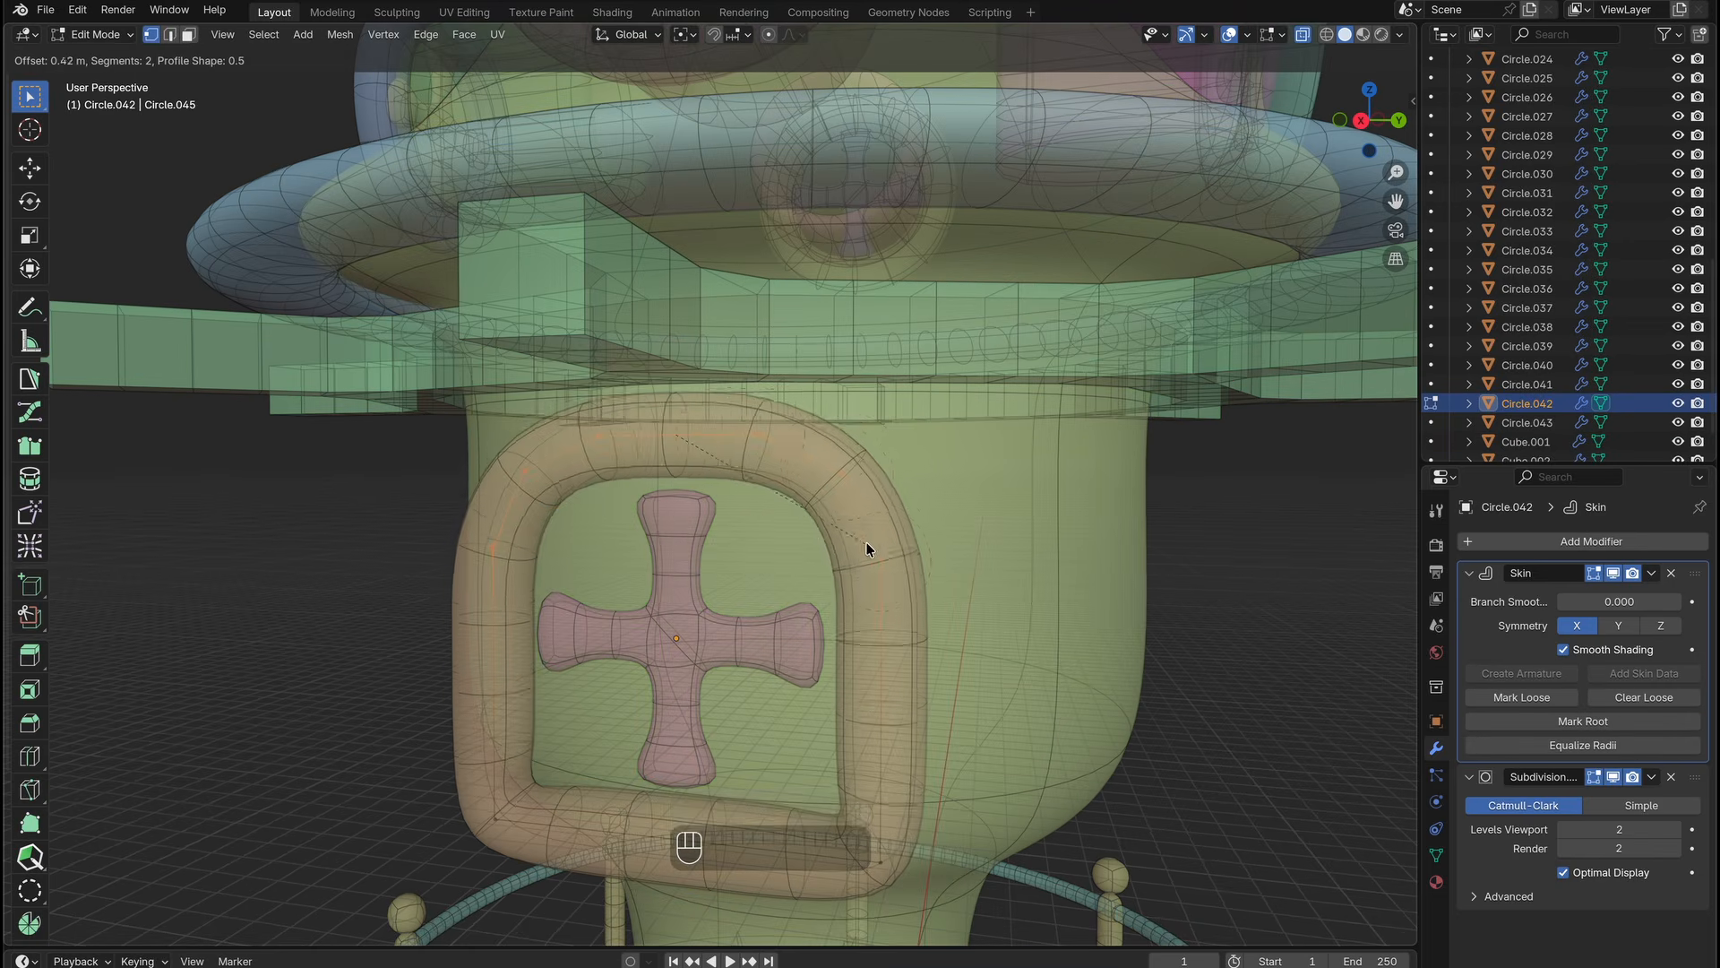
pyautogui.click(867, 548)
# Scale the arch's shoulder vertices by 0.921 to round the top of the frame.
pyautogui.press('KP_3')
pyautogui.scroll(5, 944, 555)
pyautogui.press('s')
pyautogui.click(1044, 438)
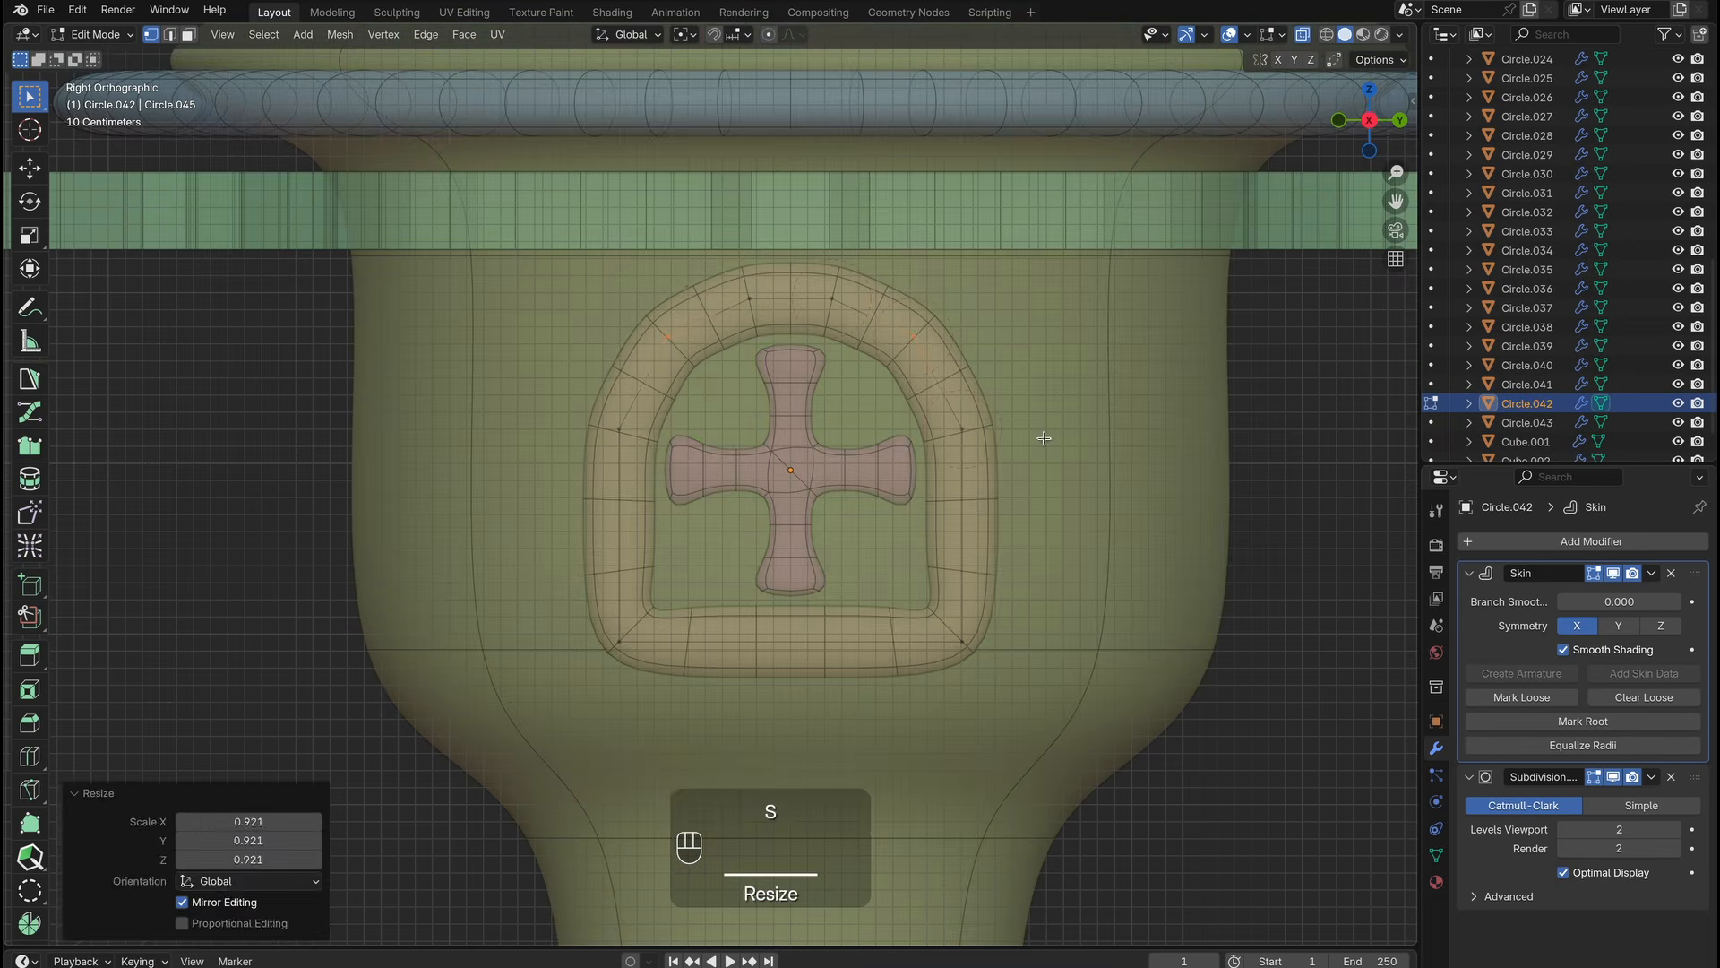
# Extrude the arched frame's lower corner vertex on the +Y side outward and shrink its skin radius to sharpen the corner.
pyautogui.click(968, 643)
pyautogui.press('e')
pyautogui.click(1045, 720)
pyautogui.hotkey('ctrl', 'a')
pyautogui.moveTo(1039, 708); pyautogui.dragTo(936, 618)
pyautogui.hotkey('ctrl', 'a')
# Extrude and sharpen the arched frame's other lower corner on the -Y side, and adjust the +Y corner vertex's position.
pyautogui.click(624, 641)
pyautogui.press('e')
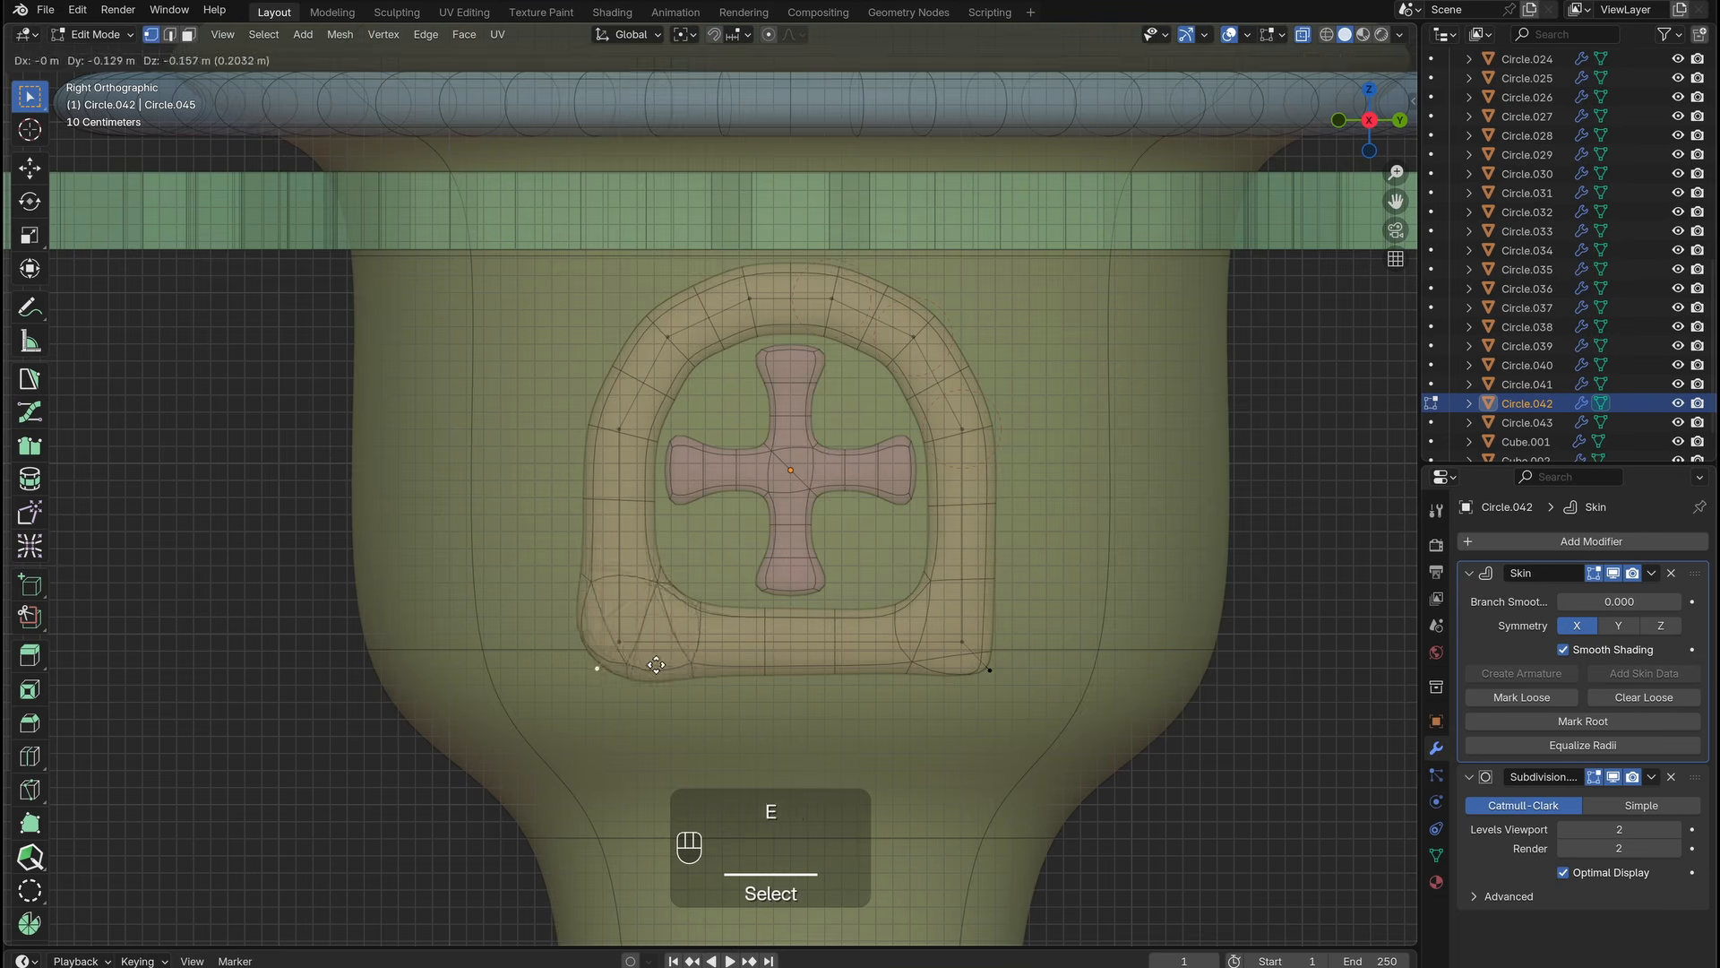
pyautogui.click(655, 667)
pyautogui.hotkey('ctrl', 'a')
pyautogui.moveTo(710, 677); pyautogui.dragTo(581, 618)
pyautogui.hotkey('ctrl', 'a')
pyautogui.click(992, 672)
pyautogui.press('g')
pyautogui.click(896, 474)
# Lengthen the cross bars' lower arm by moving its end vertex down along Z.
pyautogui.press('Tab')
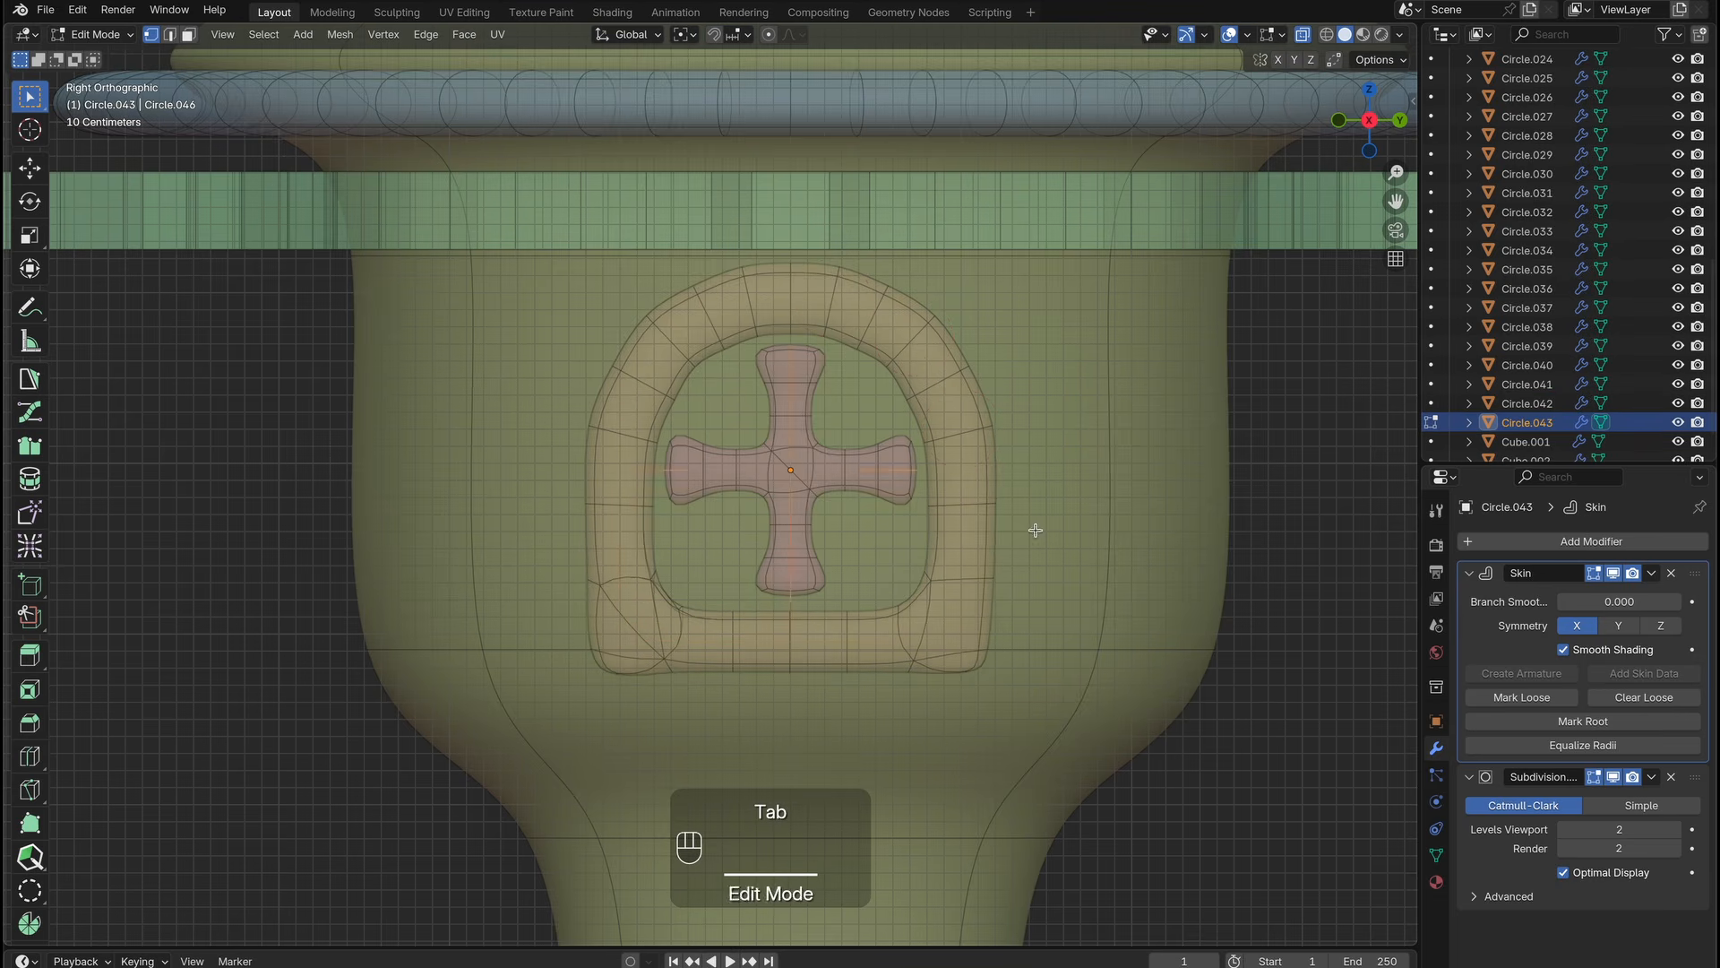
pyautogui.press('g')
pyautogui.click(829, 616)
pyautogui.press('g')
pyautogui.press('z')
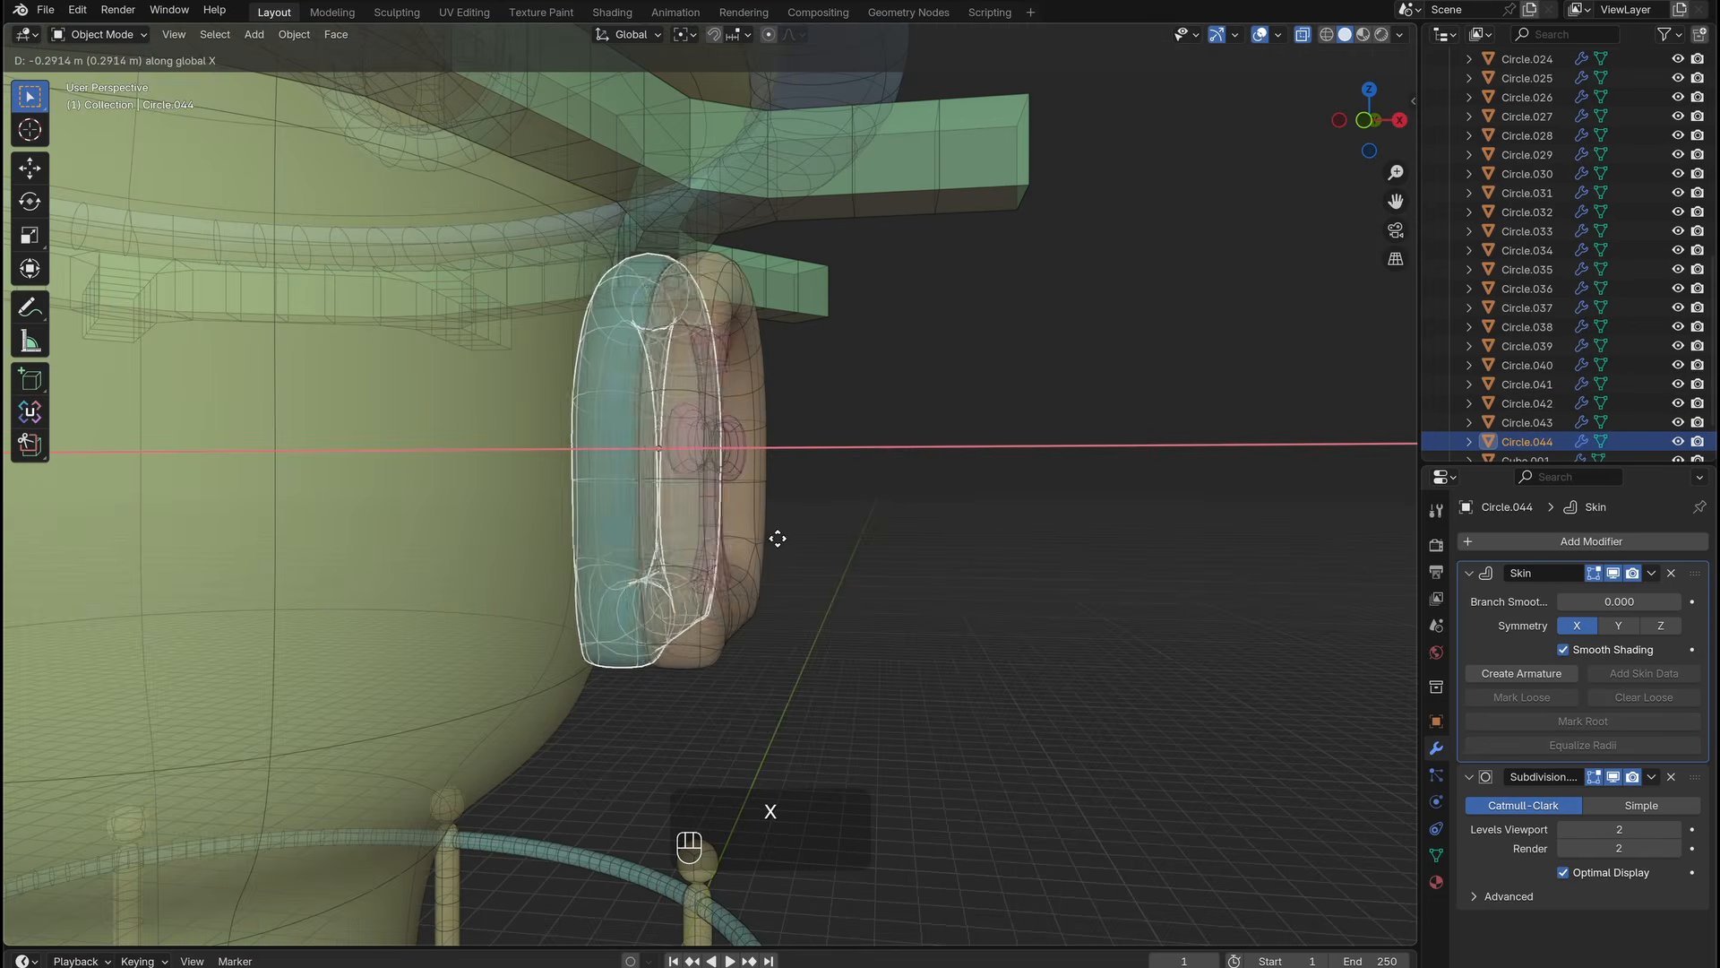
# Place the arched frame's copy about 0.29 m inward along X and scale its skin radii by 2.147 to deepen it.
pyautogui.click(779, 534)
pyautogui.hotkey('ctrl', 'a')
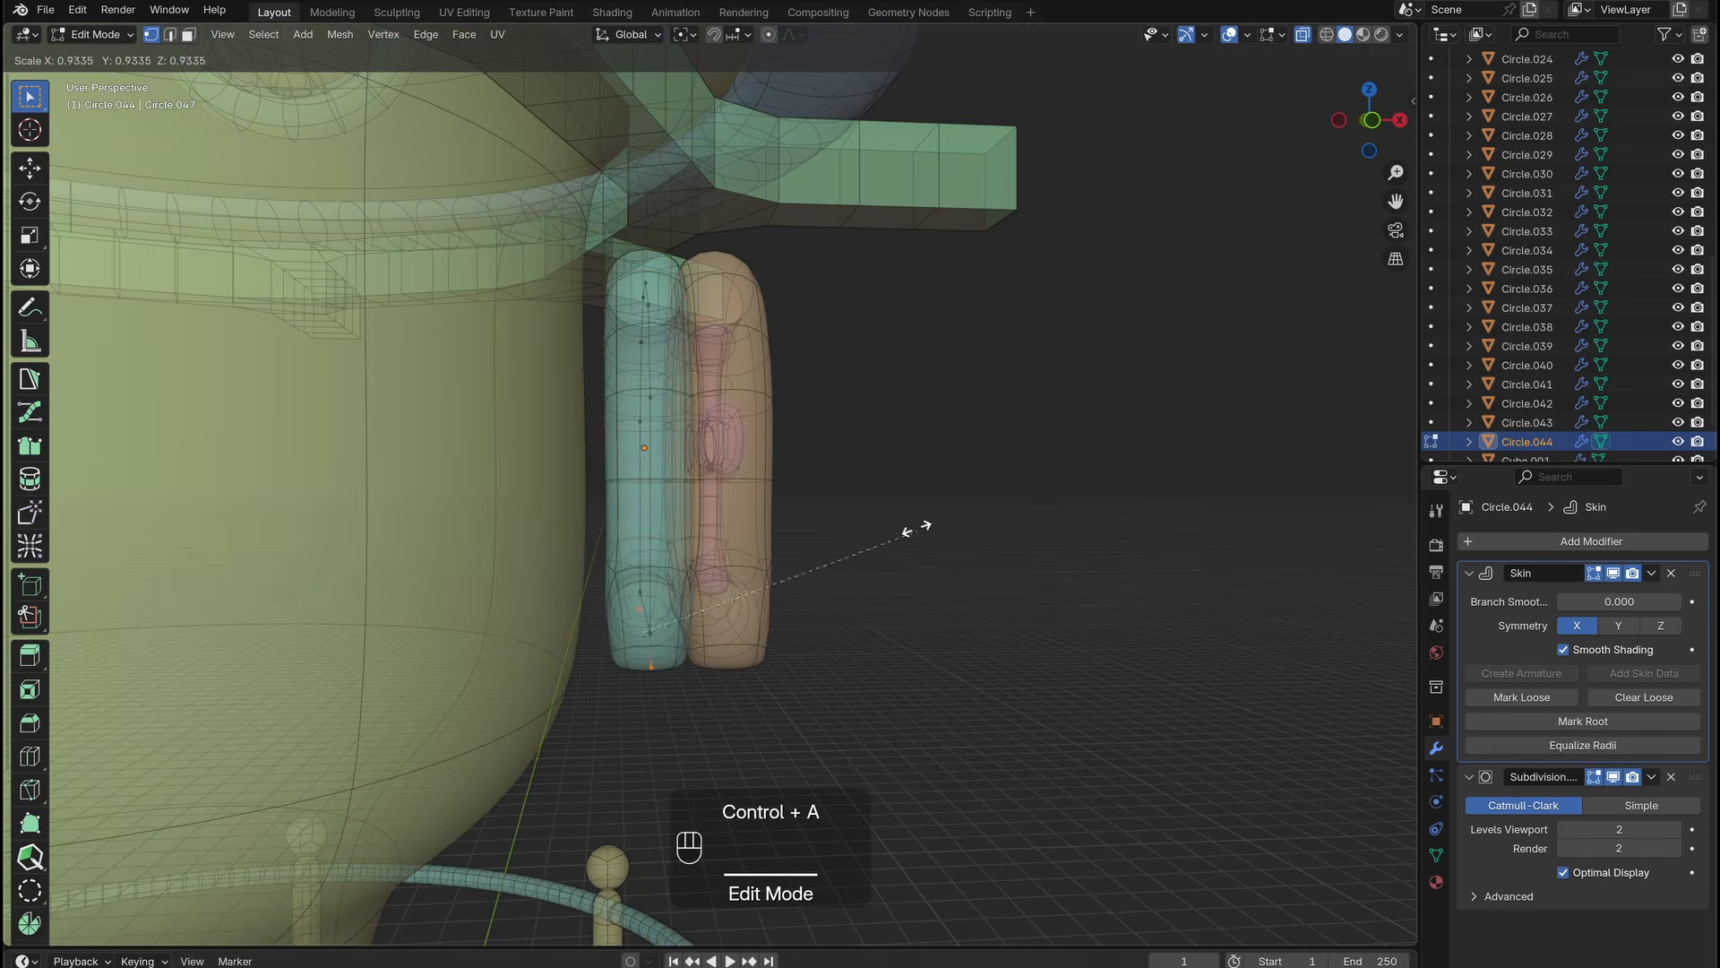
pyautogui.press('x')
pyautogui.click(838, 537)
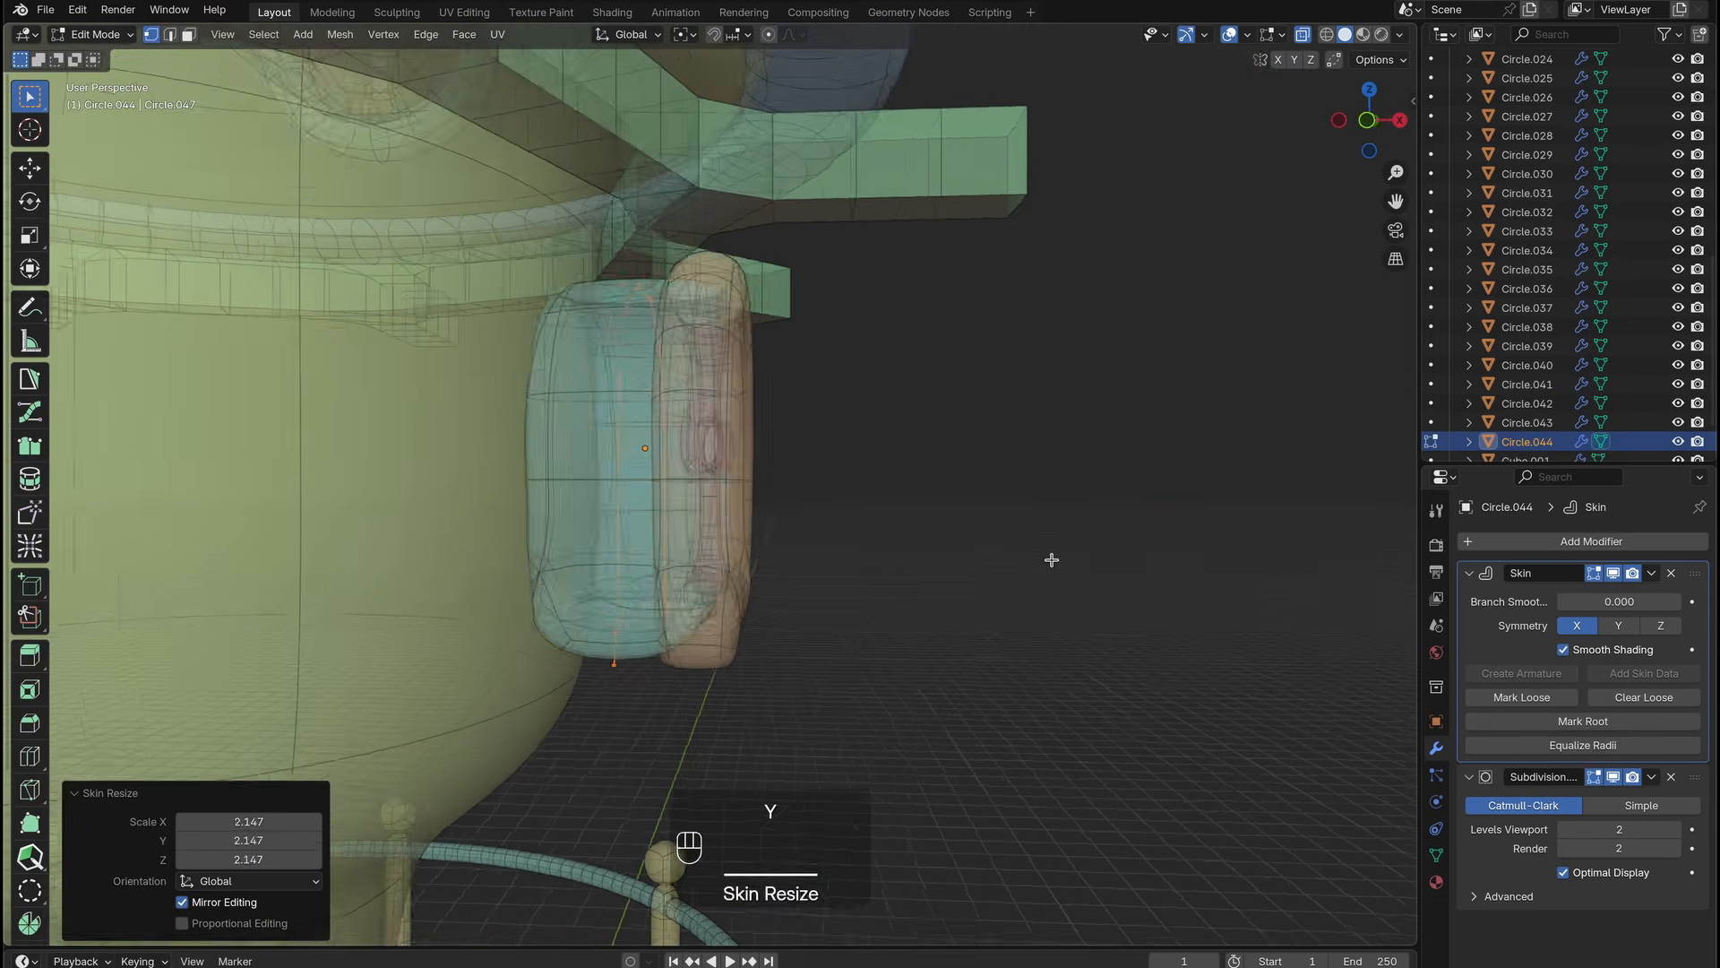
pyautogui.press('Tab')
pyautogui.hotkey('ctrl', 'a')
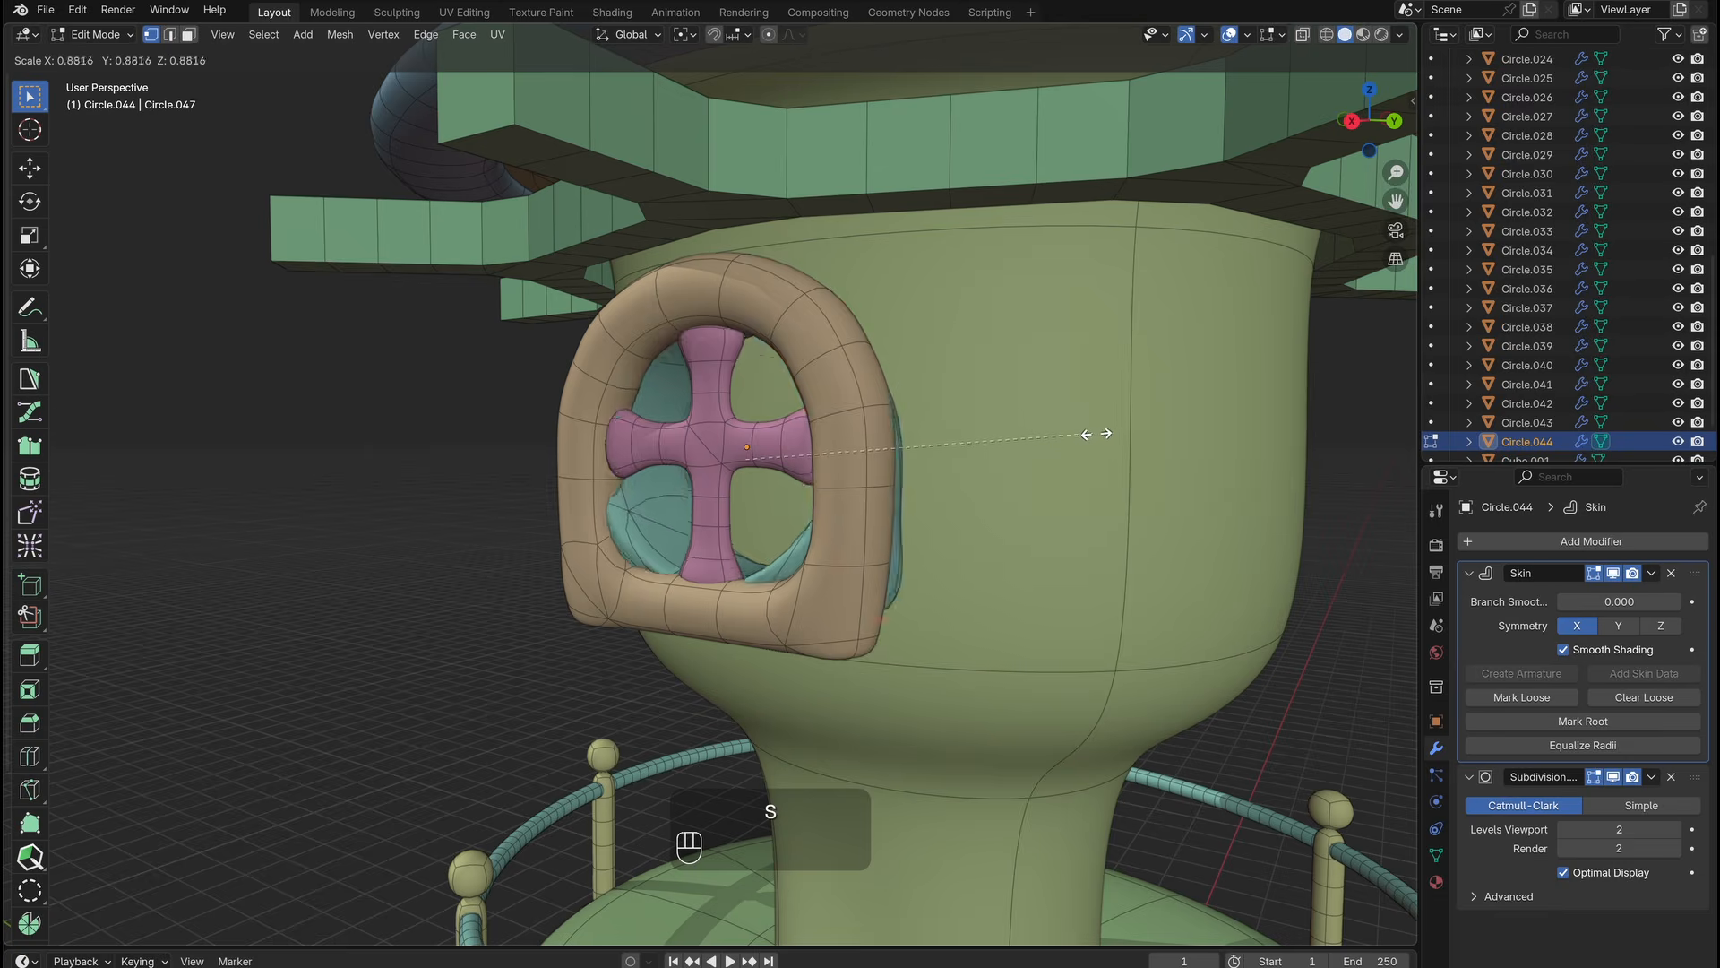
pyautogui.press('Escape')
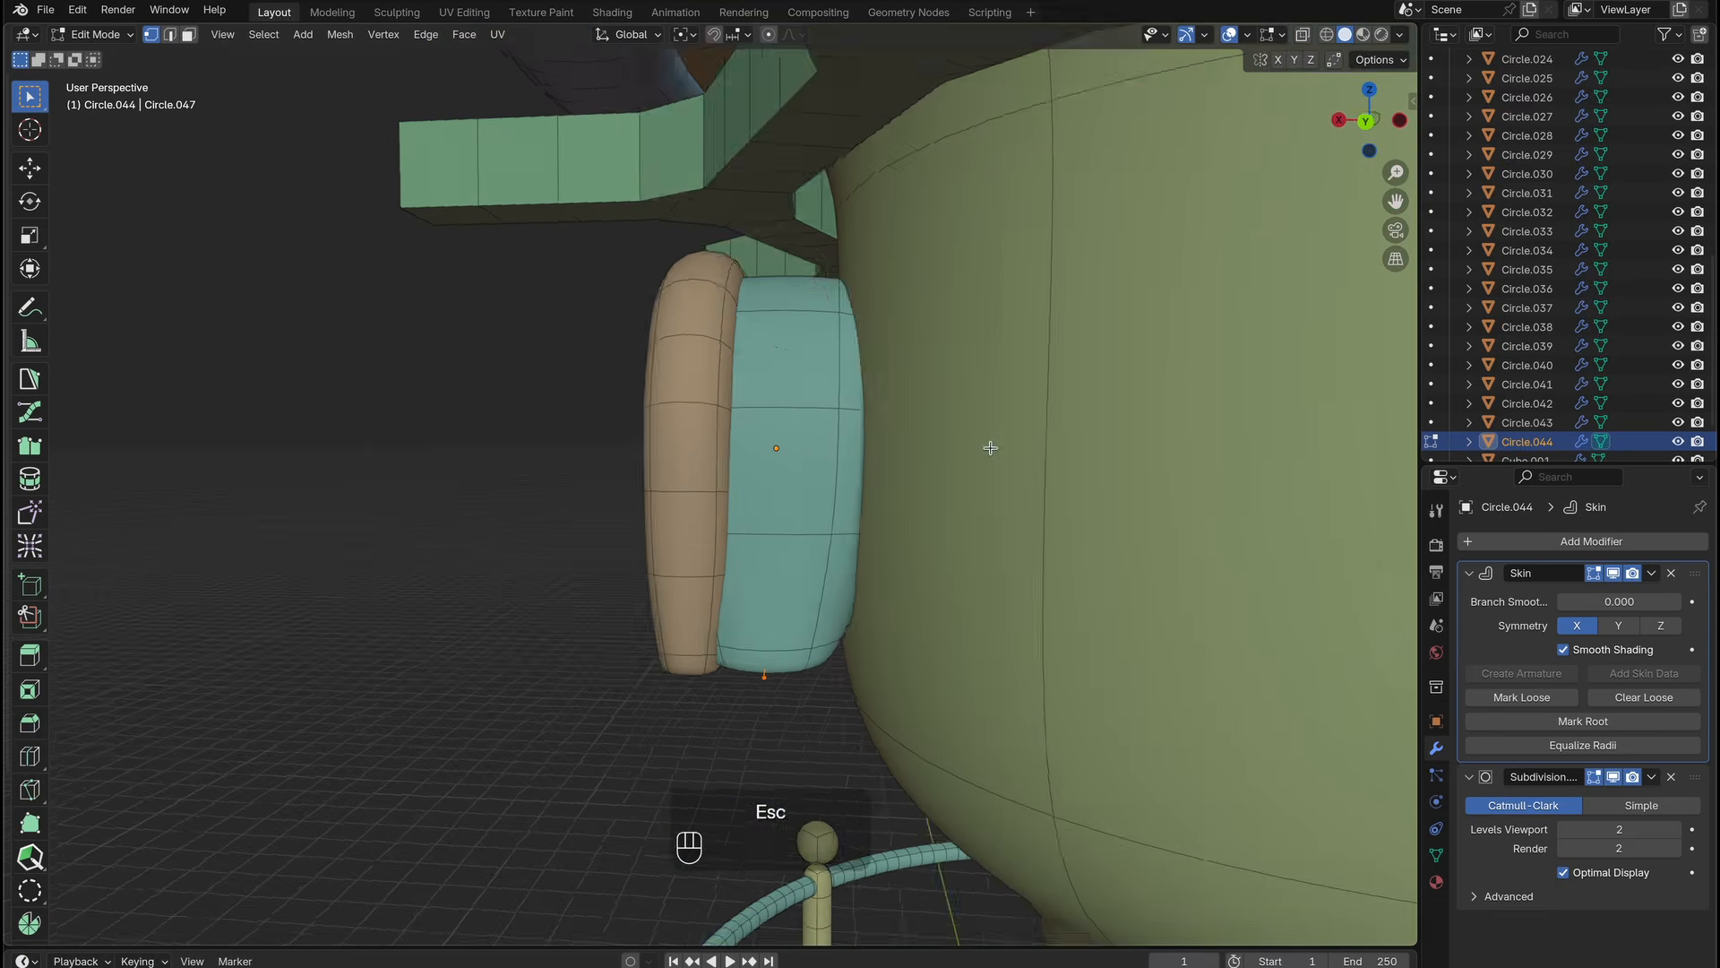
# Move the inner arched frame about 0.184 m along negative X toward the tower wall.
pyautogui.hotkey('alt', 'z')
pyautogui.press('KP_1')
pyautogui.press('Tab')
pyautogui.press('g')
pyautogui.press('y')
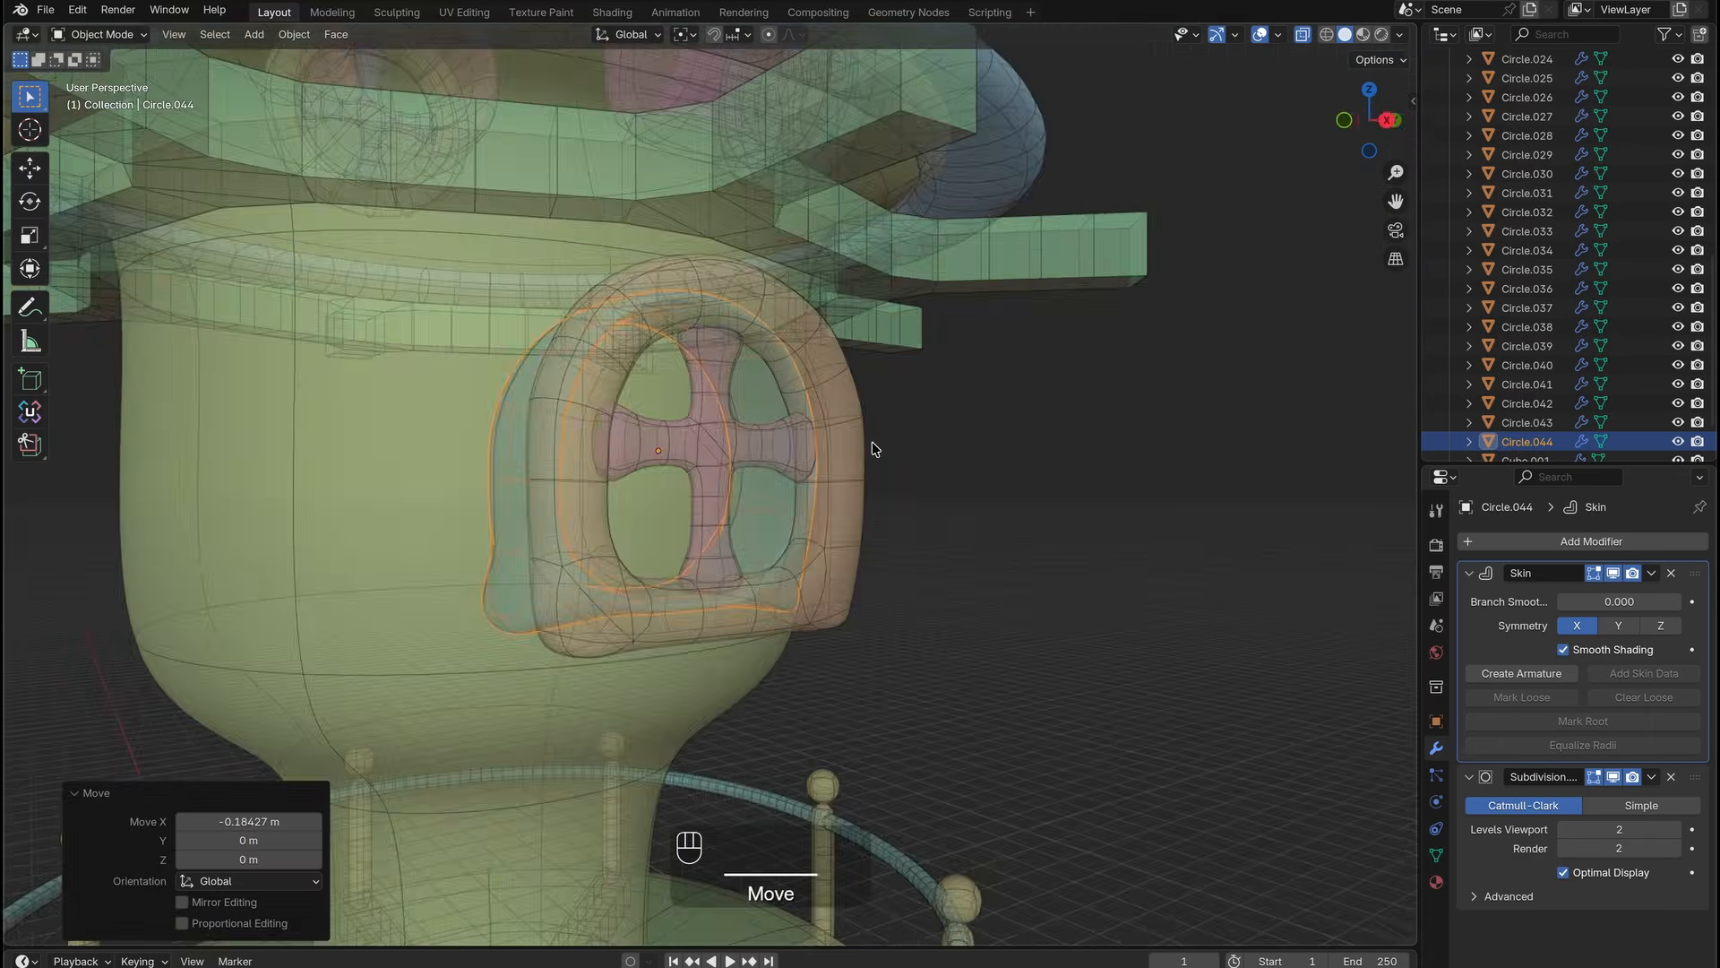
# Slide the inner arched frame's extruded corner vertices along their edges to fit them within the outer frame.
pyautogui.press('KP_1')
pyautogui.press('KP_3')
pyautogui.press('Tab')
pyautogui.click(526, 626)
pyautogui.press('g')
pyautogui.press('g')
pyautogui.click(566, 651)
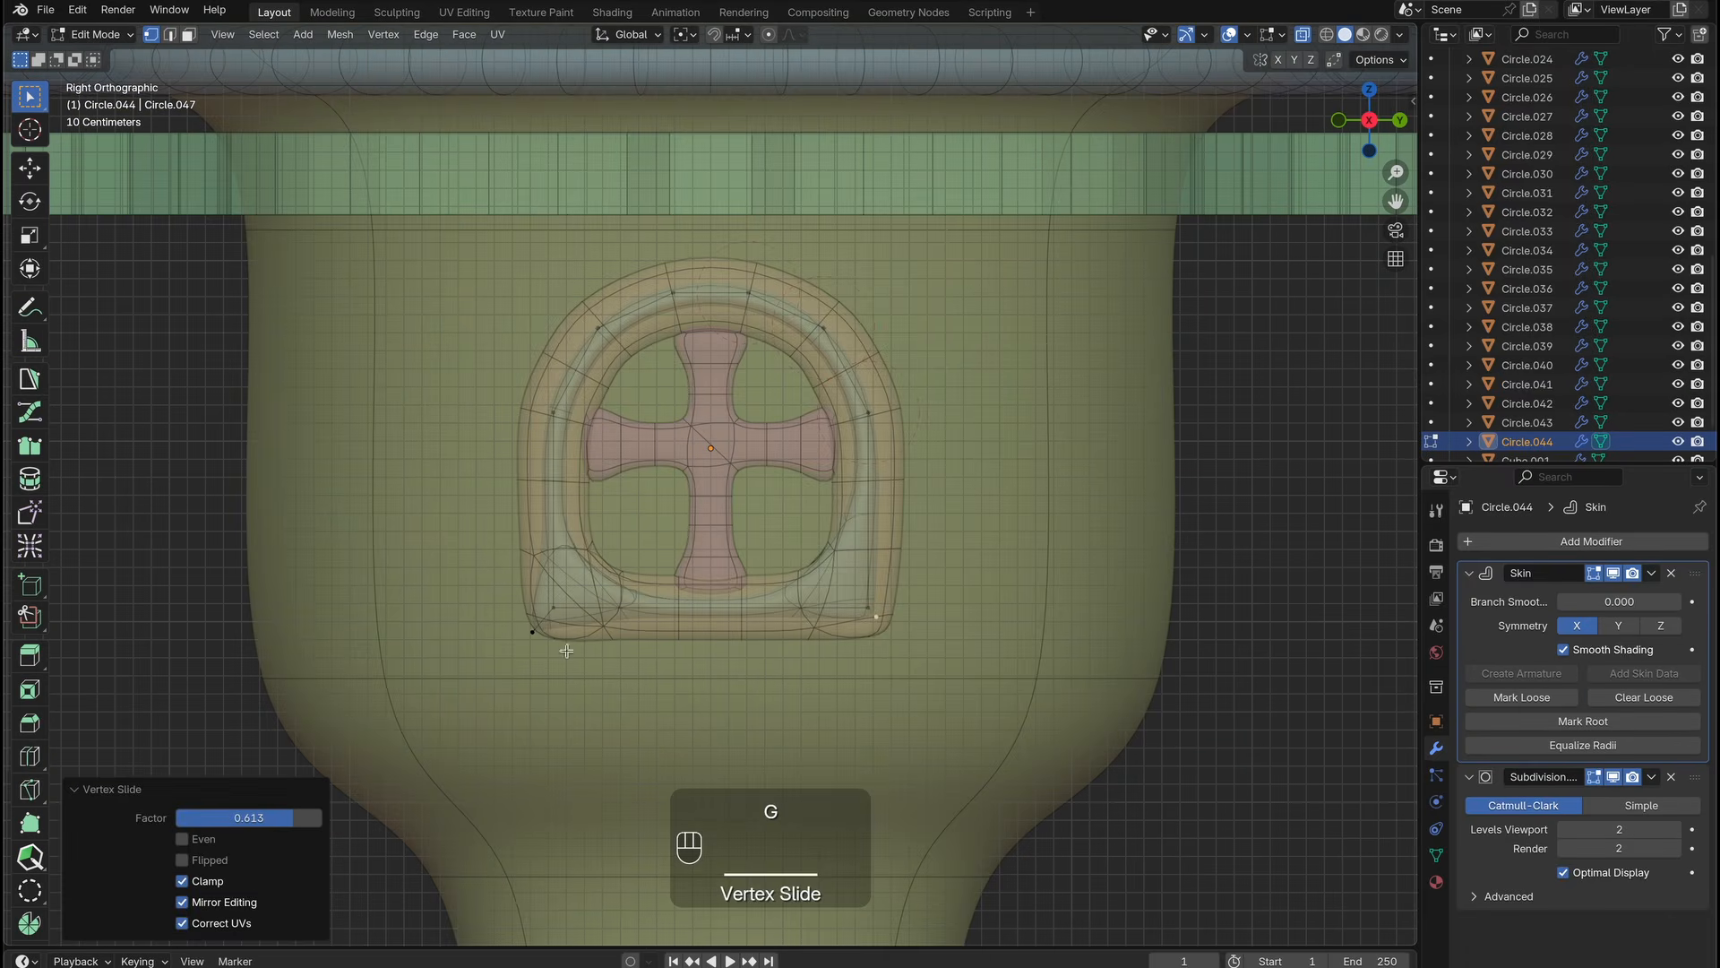
pyautogui.click(539, 638)
pyautogui.press('g')
pyautogui.press('g')
pyautogui.click(554, 622)
# Scale all vertices of the inner arched frame by 0.924.
pyautogui.keyDown('ctrl'); pyautogui.moveTo(681, 618); pyautogui.dragTo(716, 573, button='middle'); pyautogui.keyUp('ctrl')
pyautogui.press('Tab')
pyautogui.press('Tab')
pyautogui.press('a')
pyautogui.press('s')
pyautogui.click(1080, 563)
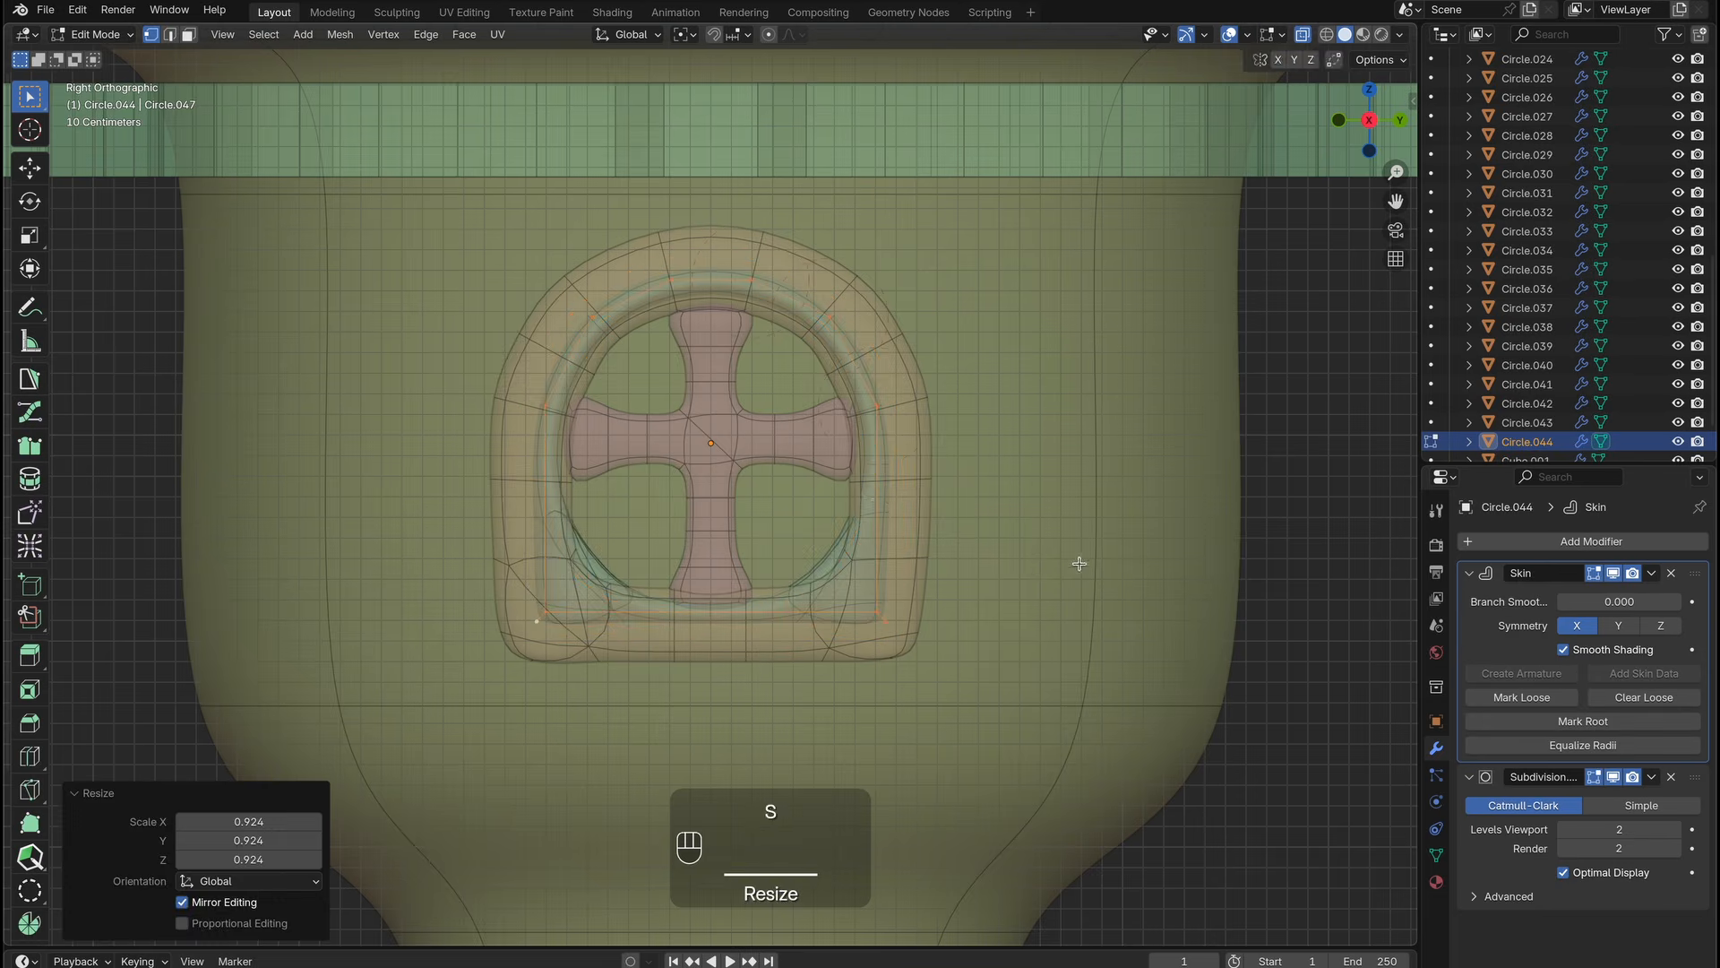
pyautogui.press('Escape')
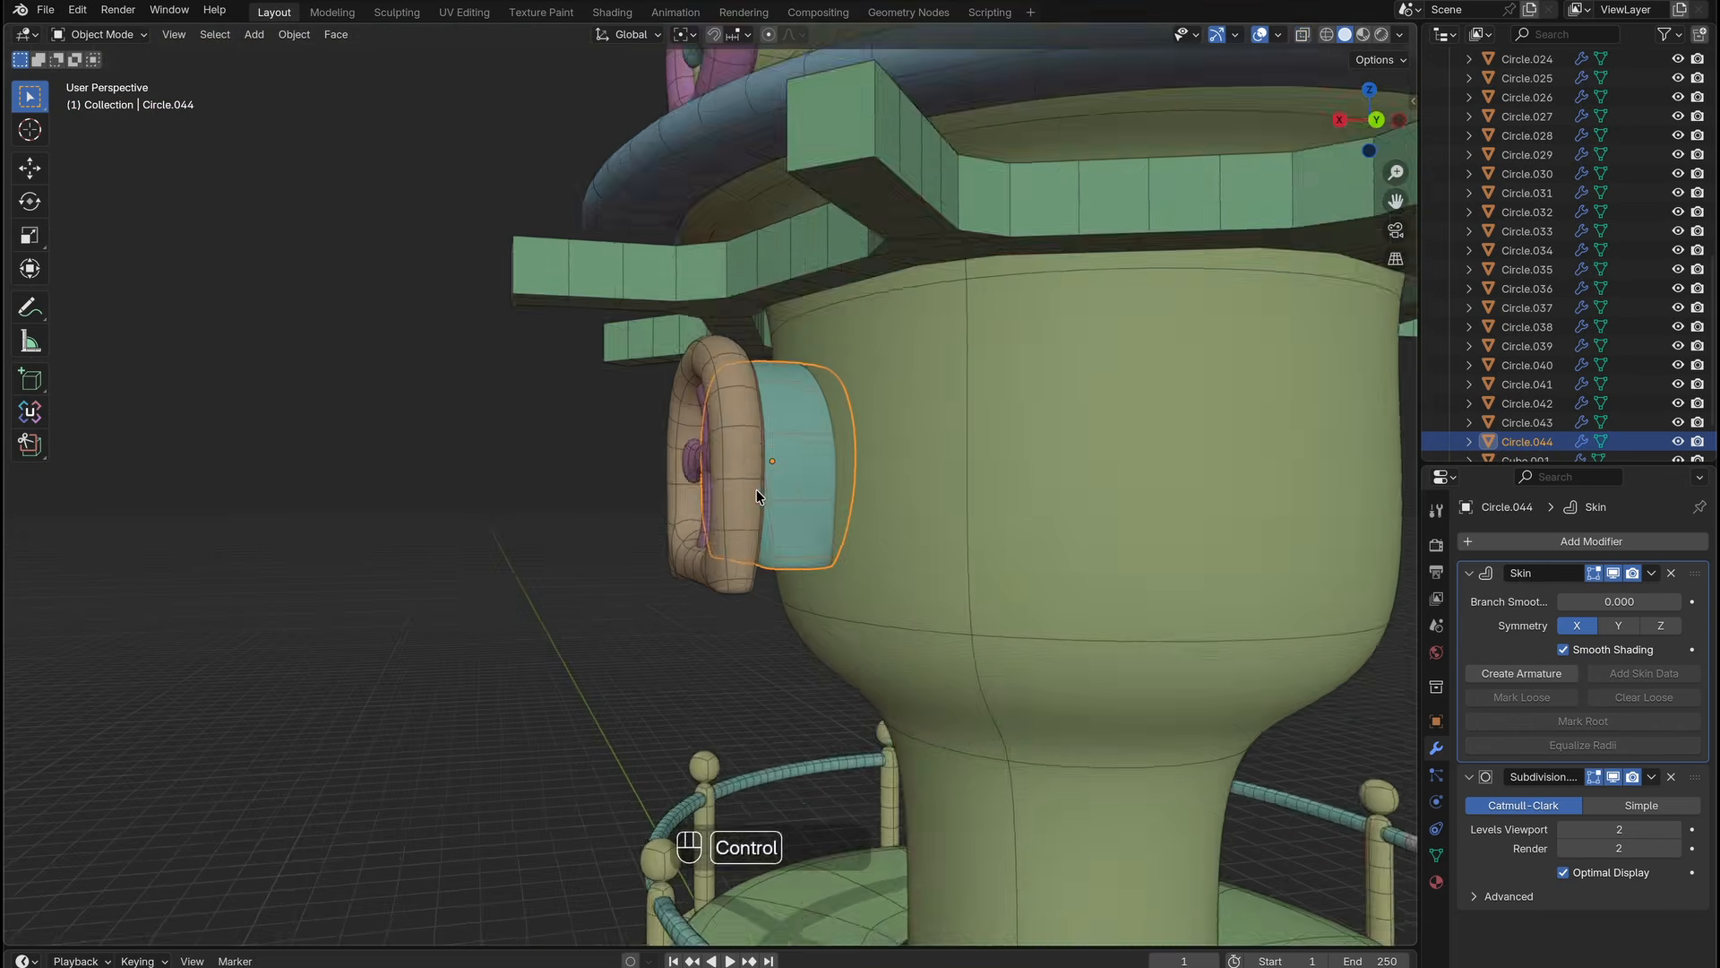
# Adjust the inner arched frame's depth between the outer frame and the tower wall.
pyautogui.moveTo(756, 489); pyautogui.dragTo(799, 491, button='middle')
pyautogui.press('g')
pyautogui.press('y')
pyautogui.click(769, 485)
# Return the arched frame to Object Mode and examine the window placement on the whole tower from the front.
pyautogui.scroll(-4, 772, 489)
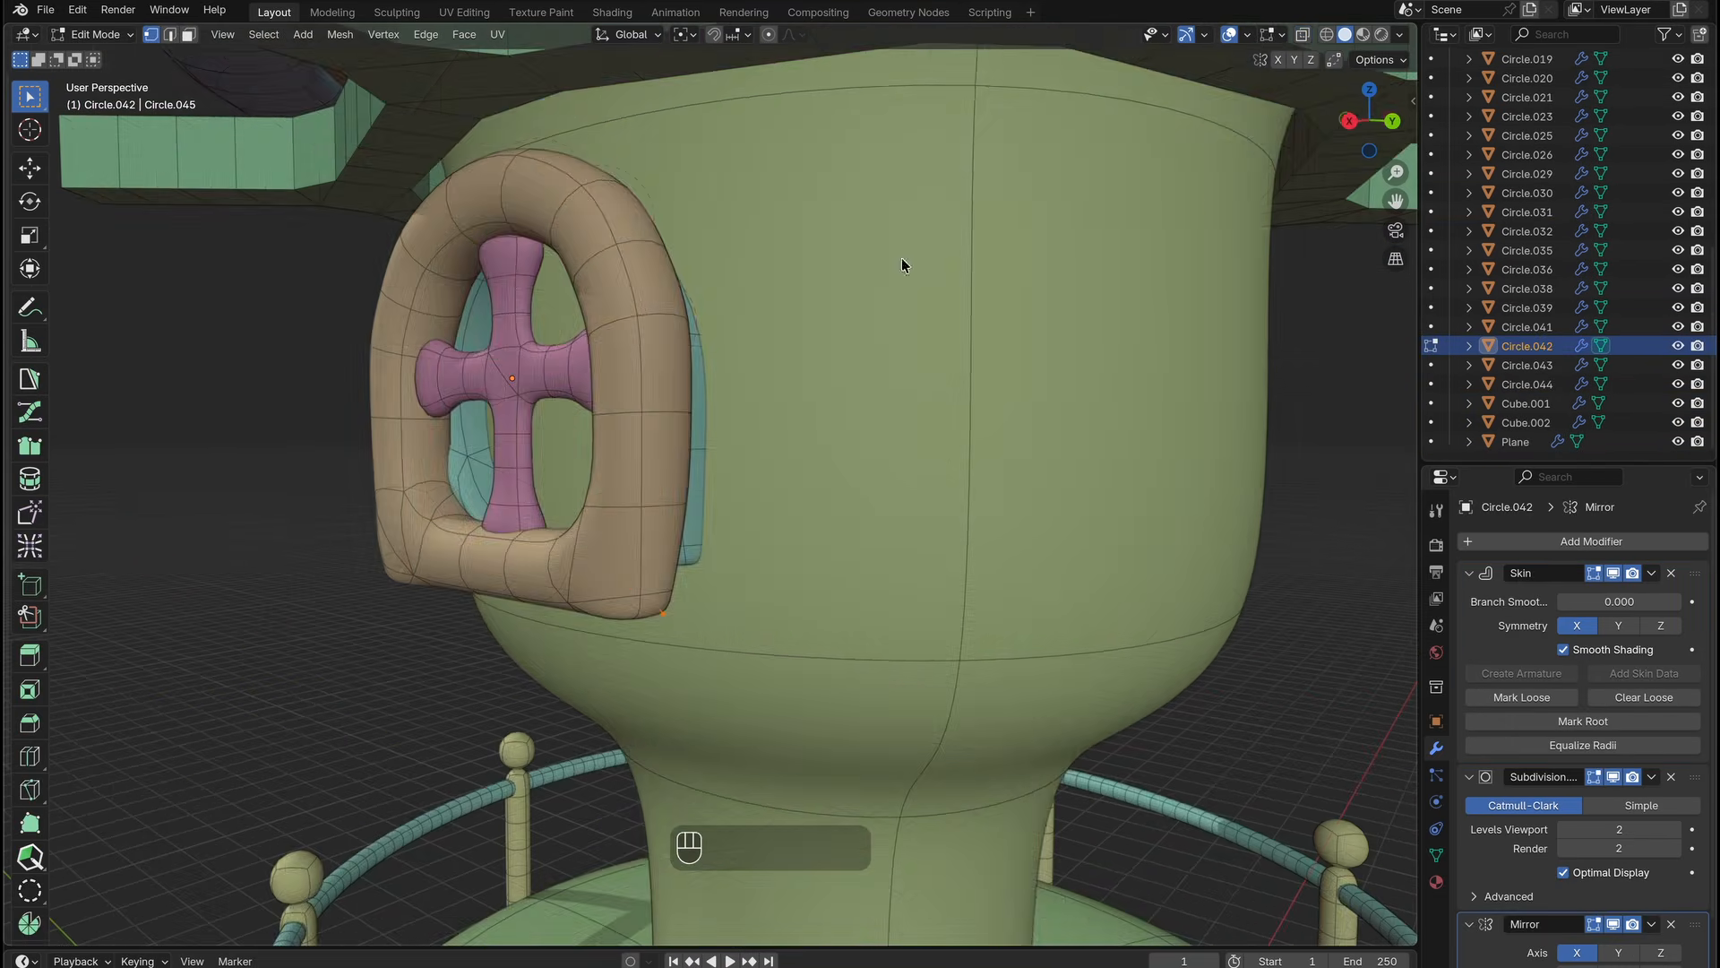
pyautogui.click(1301, 35)
pyautogui.hotkey('alt', 'z')
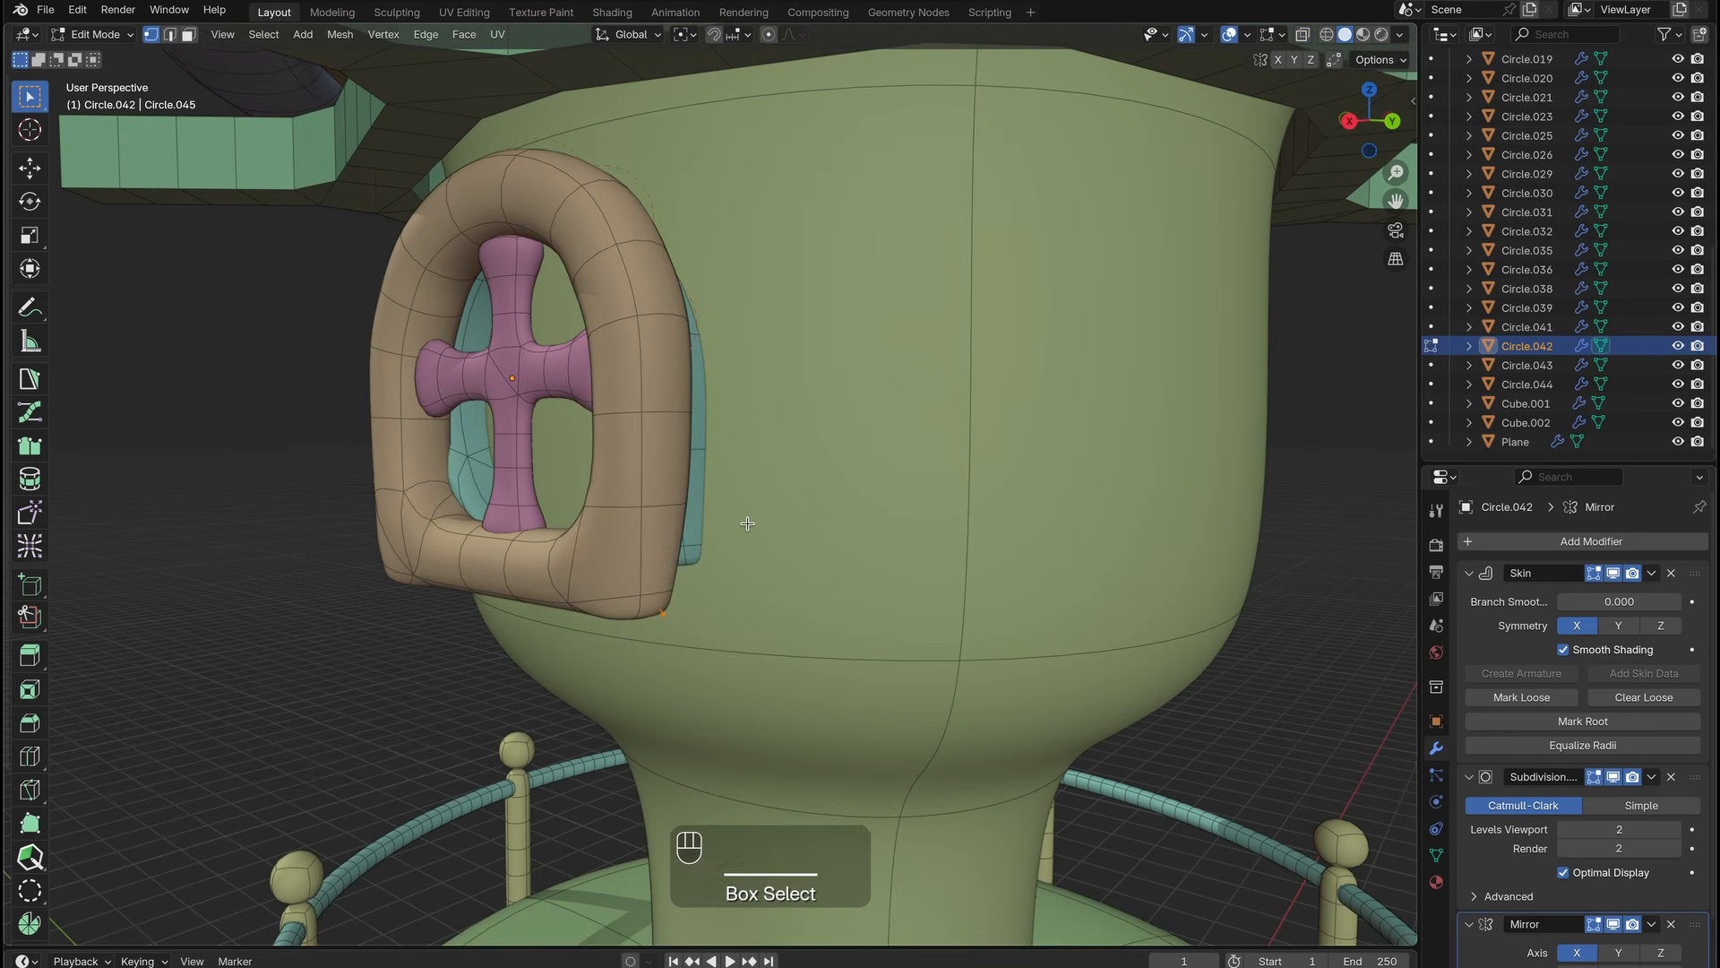
pyautogui.click(790, 511)
pyautogui.press('Tab')
pyautogui.scroll(-6, 788, 511)
pyautogui.moveTo(788, 511); pyautogui.dragTo(905, 556, button='middle')
pyautogui.click(1210, 334)
pyautogui.scroll(-3, 1209, 334)
pyautogui.scroll(1, 1091, 480)
pyautogui.press('KP_1')
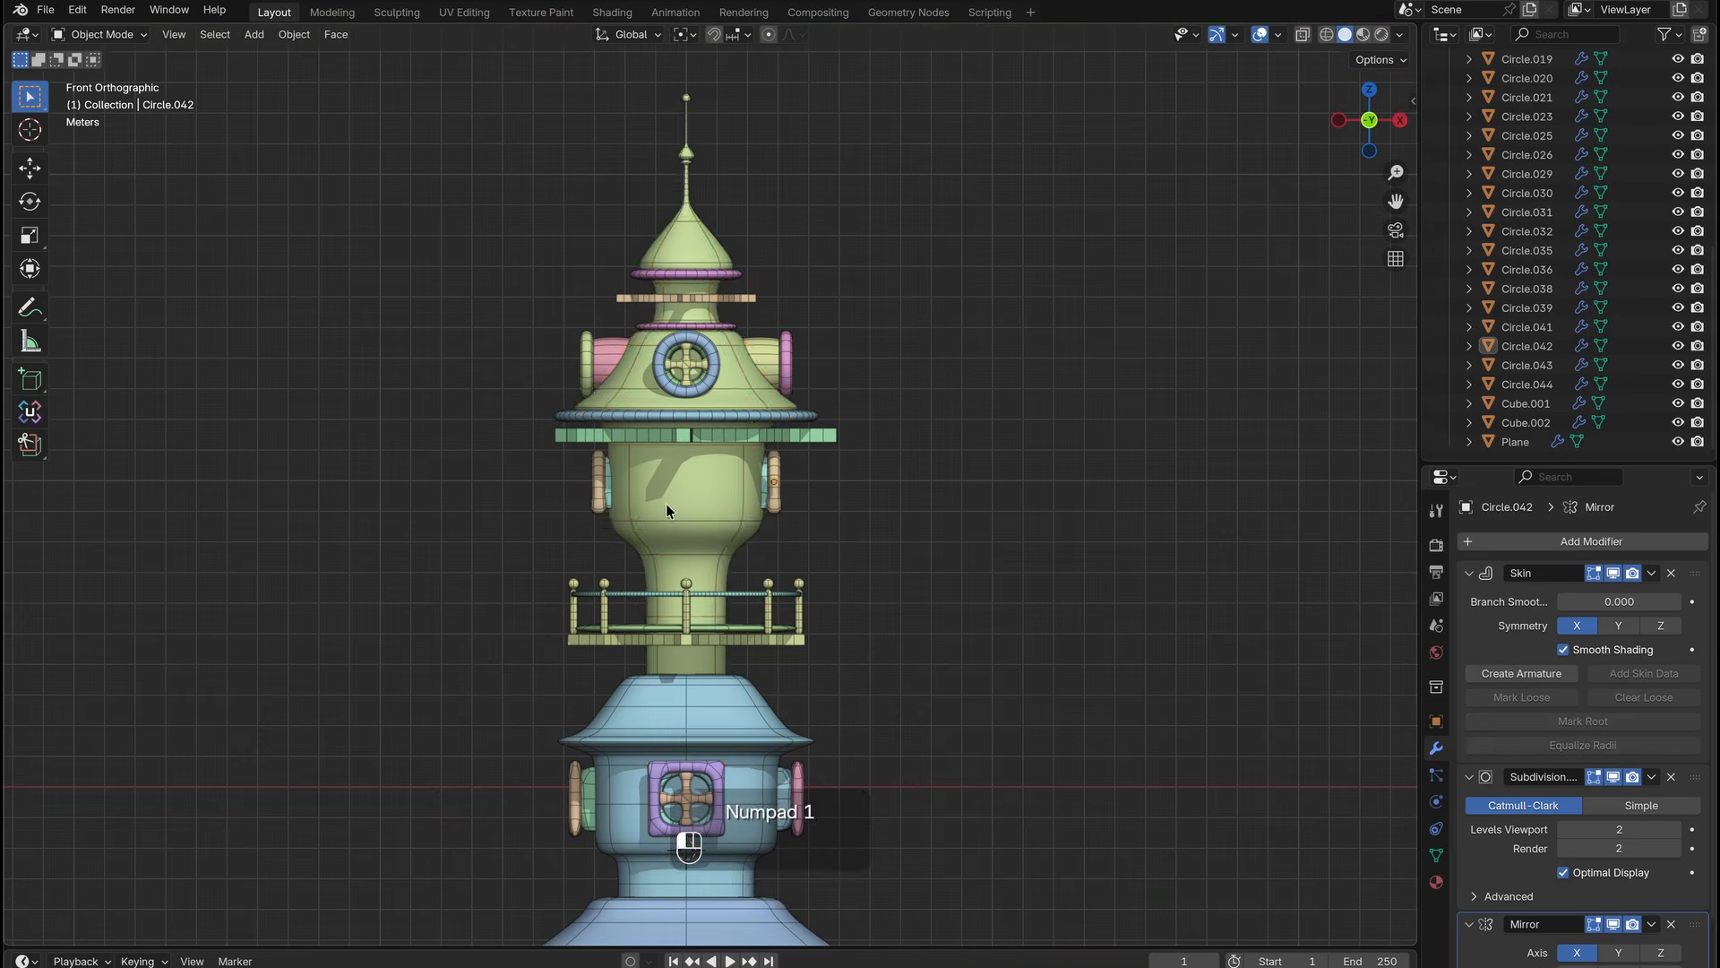
# Snap the 3D cursor to the tower's centre vertex just below the arched windows.
pyautogui.click(666, 504)
pyautogui.hotkey('alt', 'z')
pyautogui.press('Tab')
pyautogui.scroll(5, 713, 479)
pyautogui.click(648, 631)
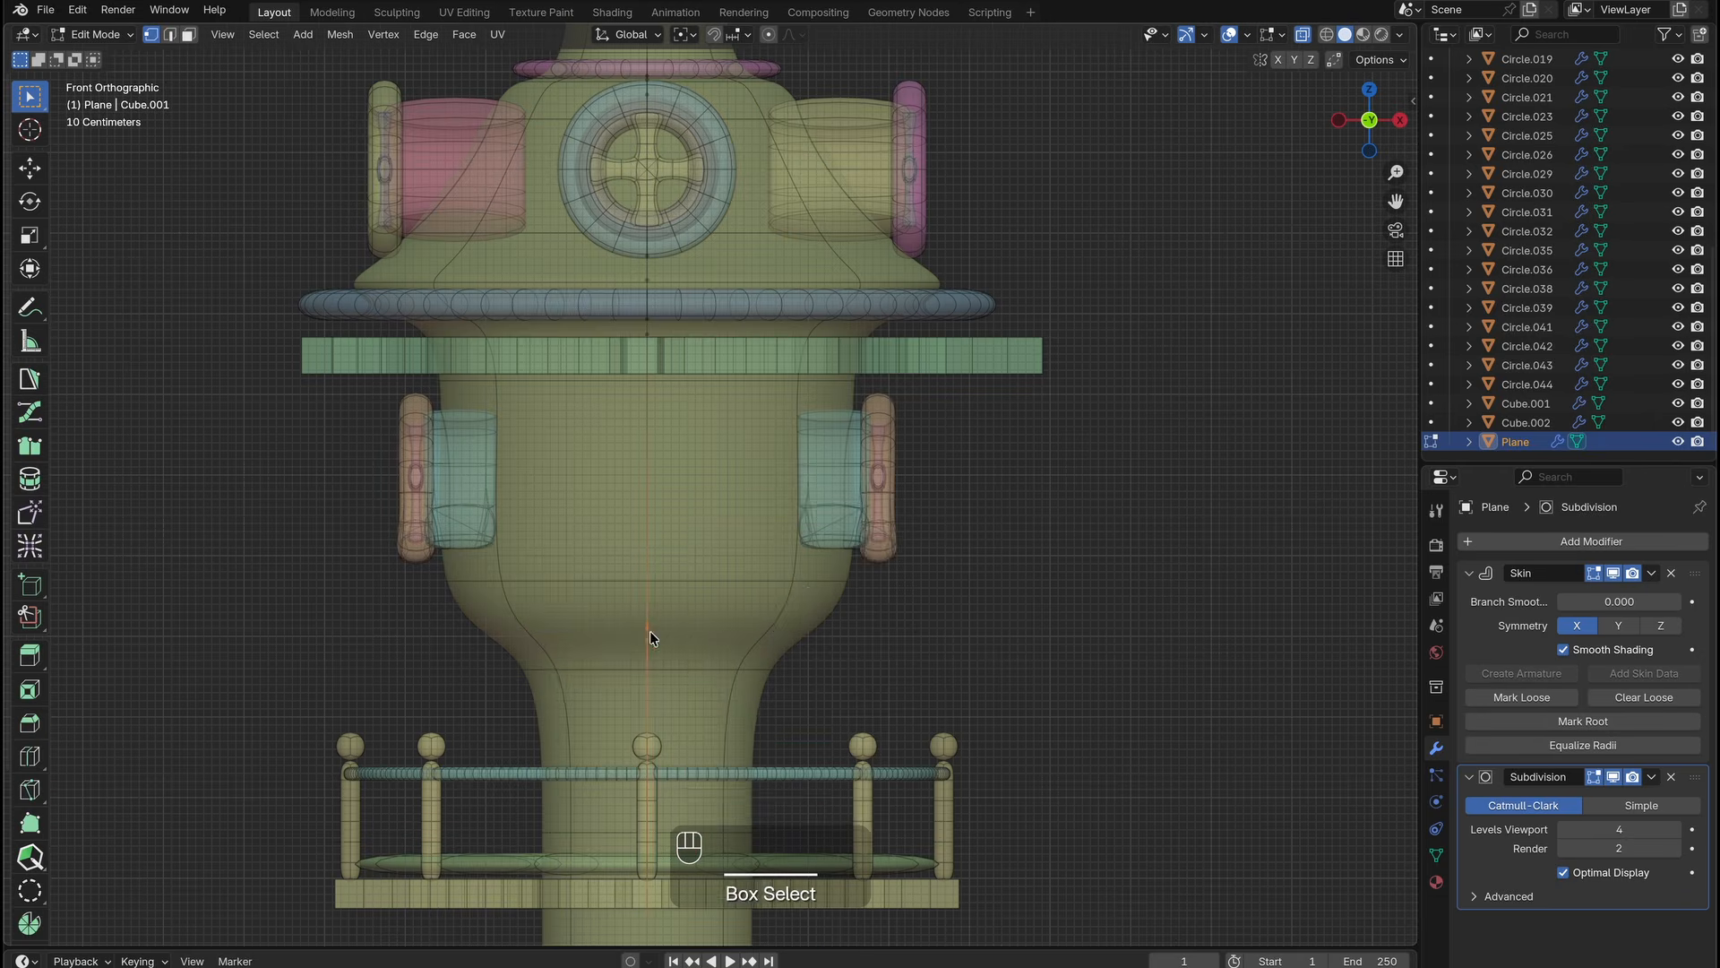
pyautogui.hotkey('shift', 's')
pyautogui.click(777, 647)
pyautogui.press('Tab')
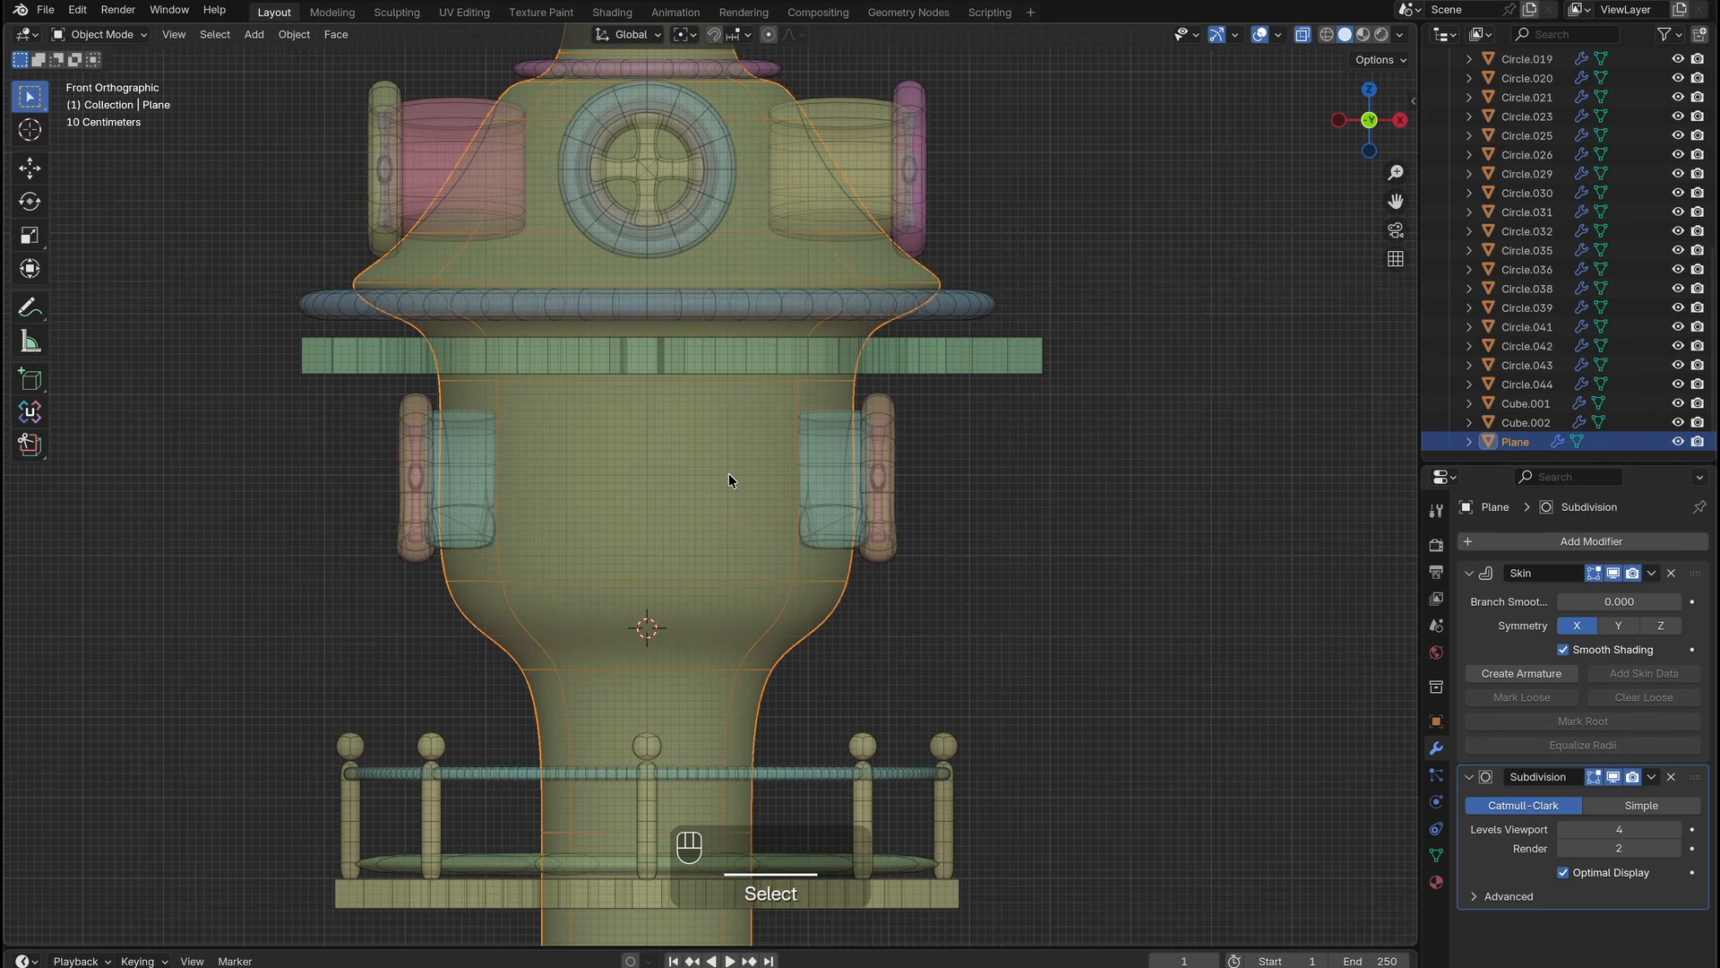
# Duplicate the front dormer's cross bars, move the copy about 4.05 m down along Z, and open its mesh for editing.
pyautogui.click(646, 171)
pyautogui.press('g')
pyautogui.press('x')
pyautogui.press('z')
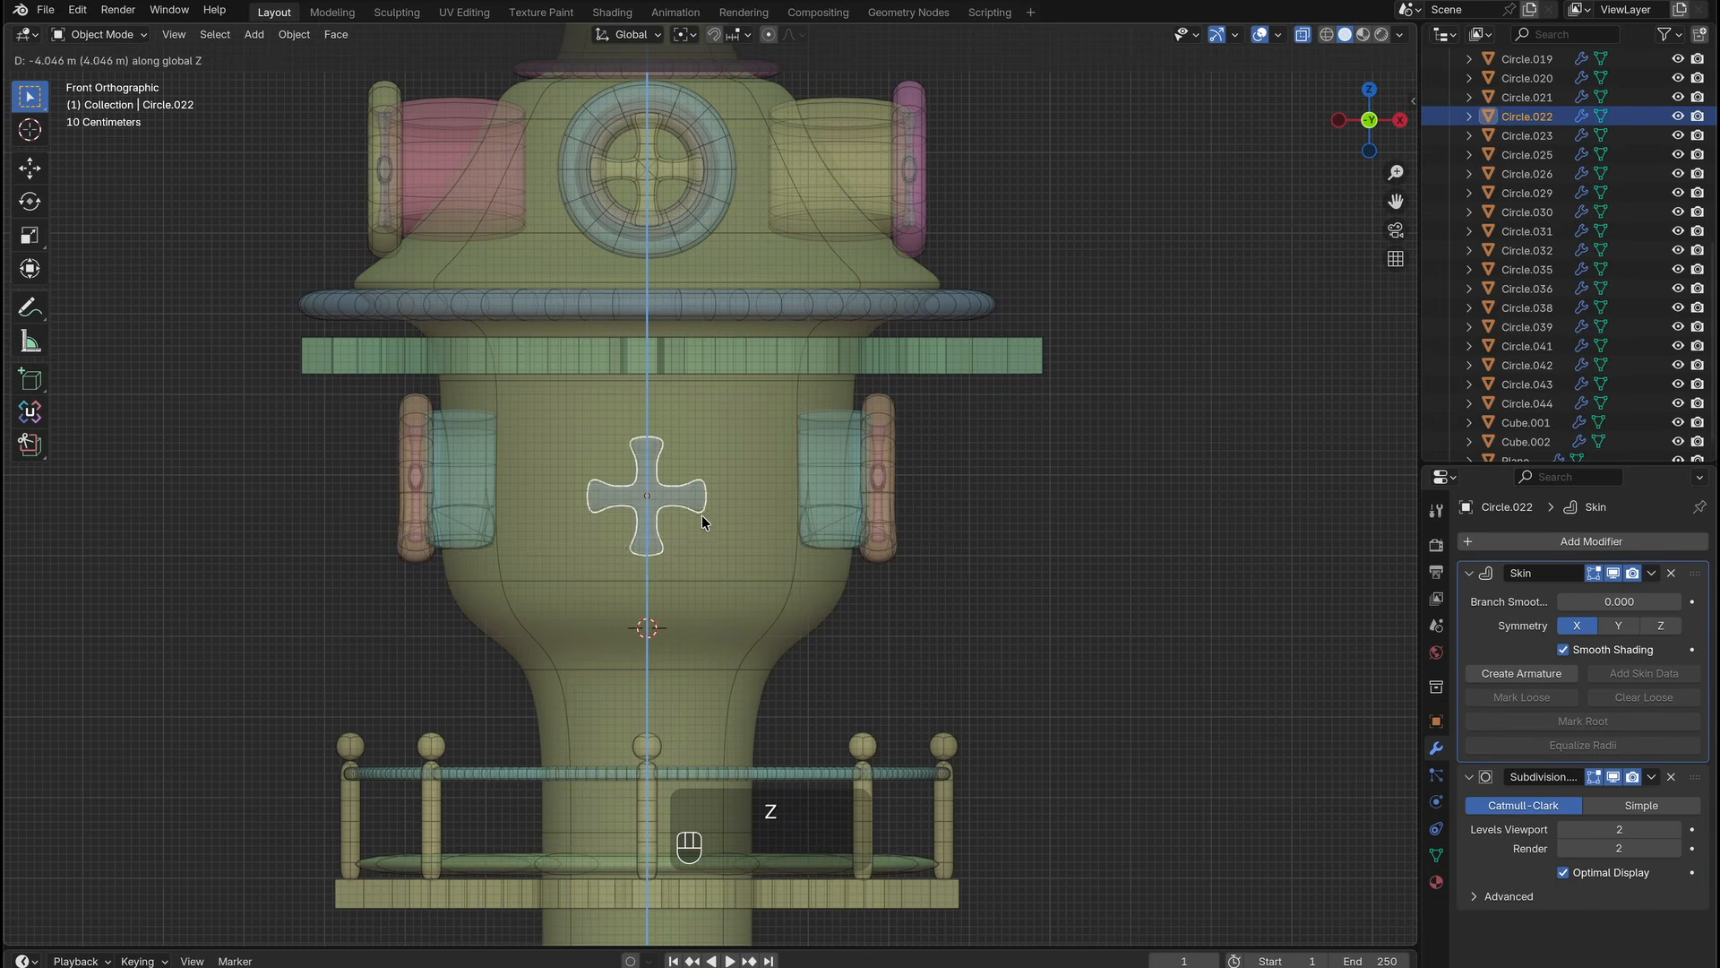
pyautogui.click(709, 507)
pyautogui.press('Tab')
pyautogui.moveTo(709, 508); pyautogui.dragTo(887, 586, button='middle')
pyautogui.scroll(-2, 946, 530)
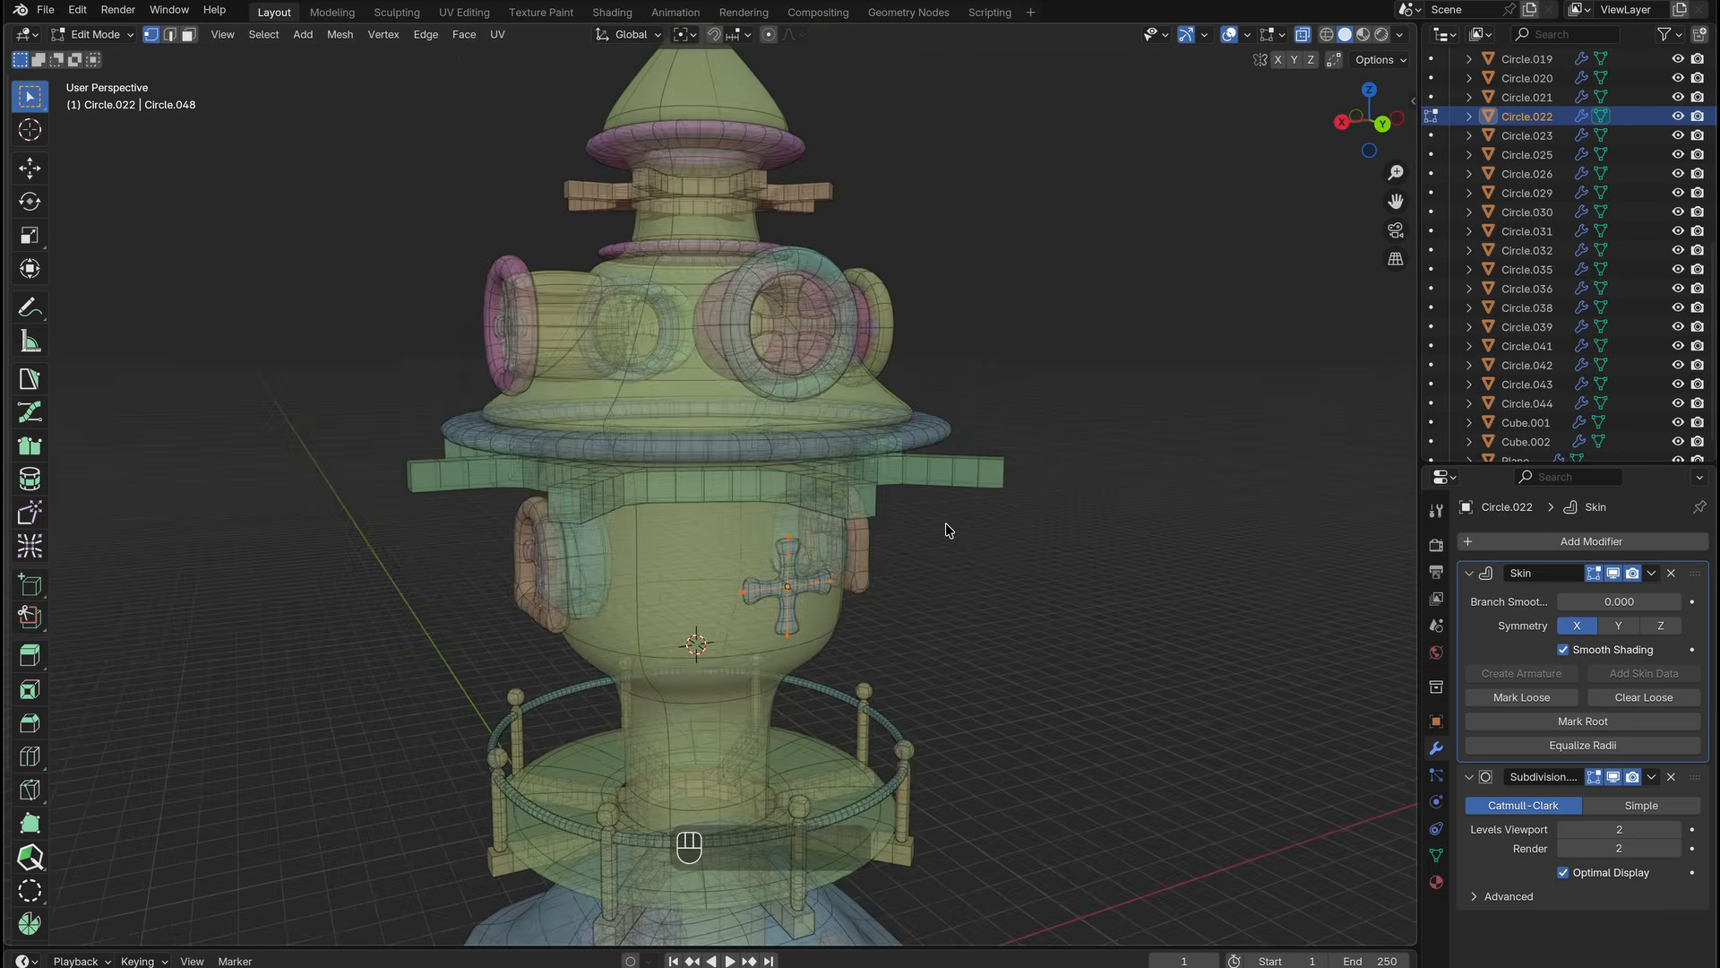
# Merge the duplicated cross bars' vertices At Center and equalize the skin radii.
pyautogui.moveTo(947, 531); pyautogui.dragTo(946, 520, button='middle')
pyautogui.press('m')
pyautogui.click(835, 536)
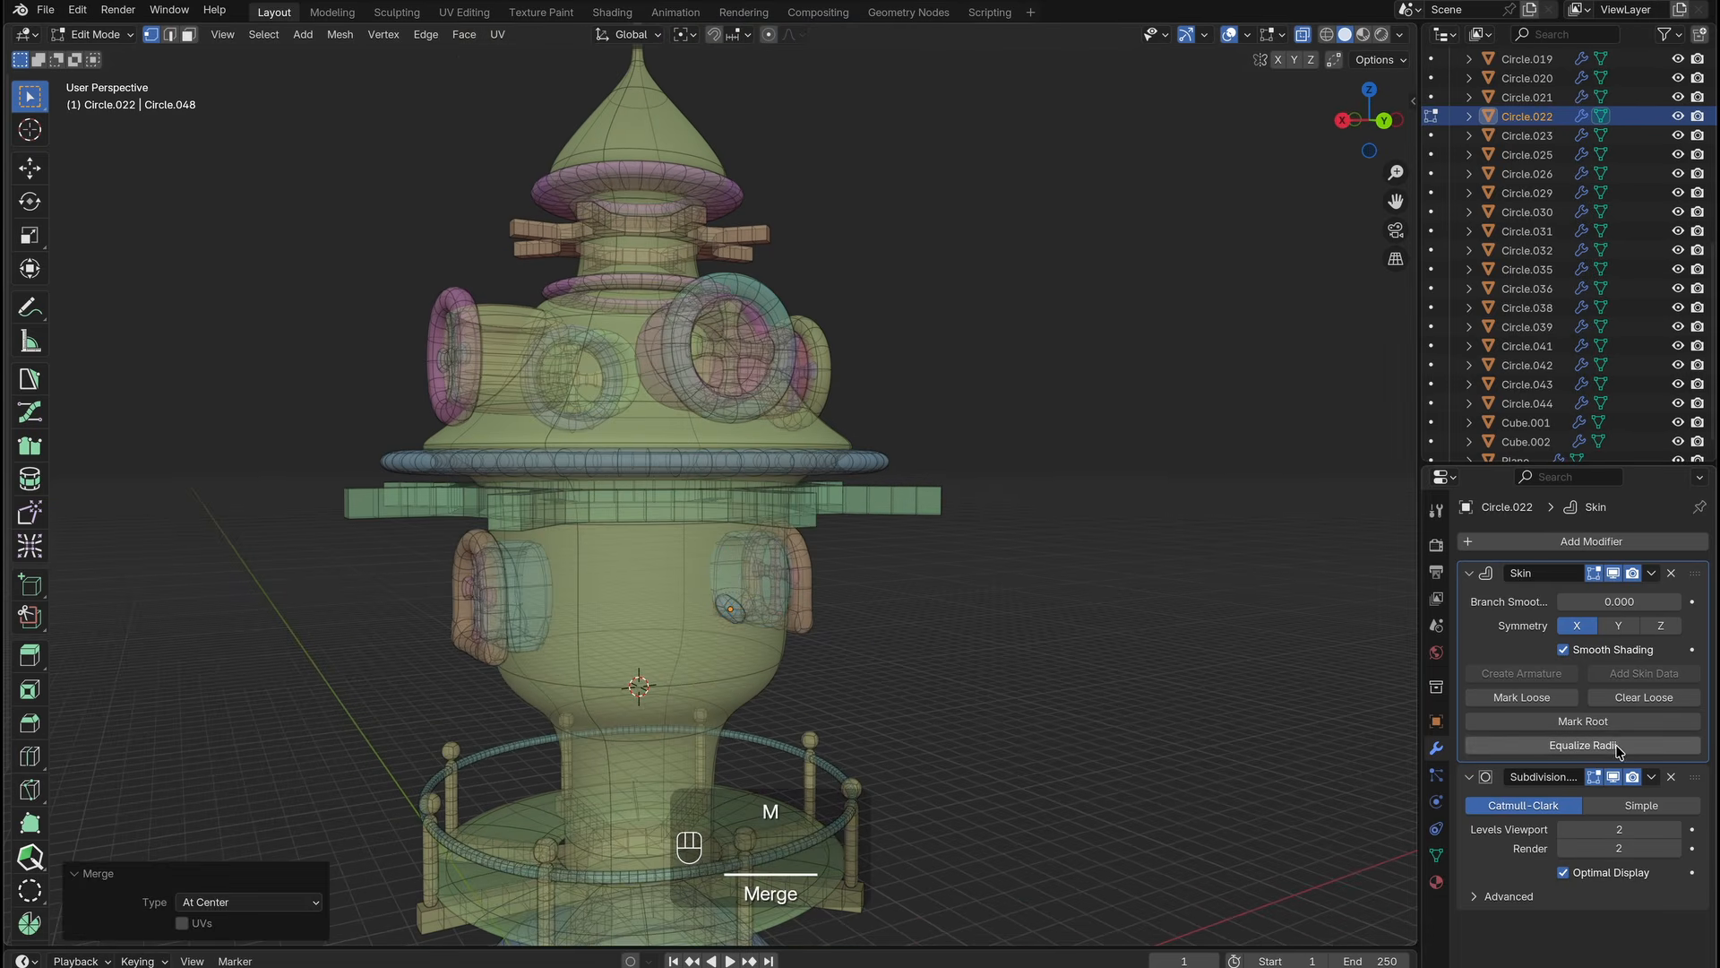
pyautogui.click(1583, 745)
# Extrude the merged vertex outward along Y, away from the tower wall, to form a short bar.
pyautogui.scroll(4, 823, 613)
pyautogui.keyDown('shift'); pyautogui.moveTo(823, 613); pyautogui.dragTo(865, 502, button='middle'); pyautogui.keyUp('shift')
pyautogui.moveTo(864, 502); pyautogui.dragTo(976, 576, button='middle')
pyautogui.press('e')
pyautogui.press('y')
pyautogui.click(1142, 589)
# Add two loop cuts to the bar's edge and scale the new vertices apart toward its ends.
pyautogui.moveTo(1143, 590); pyautogui.dragTo(1090, 586, button='middle')
pyautogui.moveTo(1084, 584); pyautogui.dragTo(1021, 560)
pyautogui.press('super+r')
pyautogui.scroll(1, 977, 528)
pyautogui.click(977, 527)
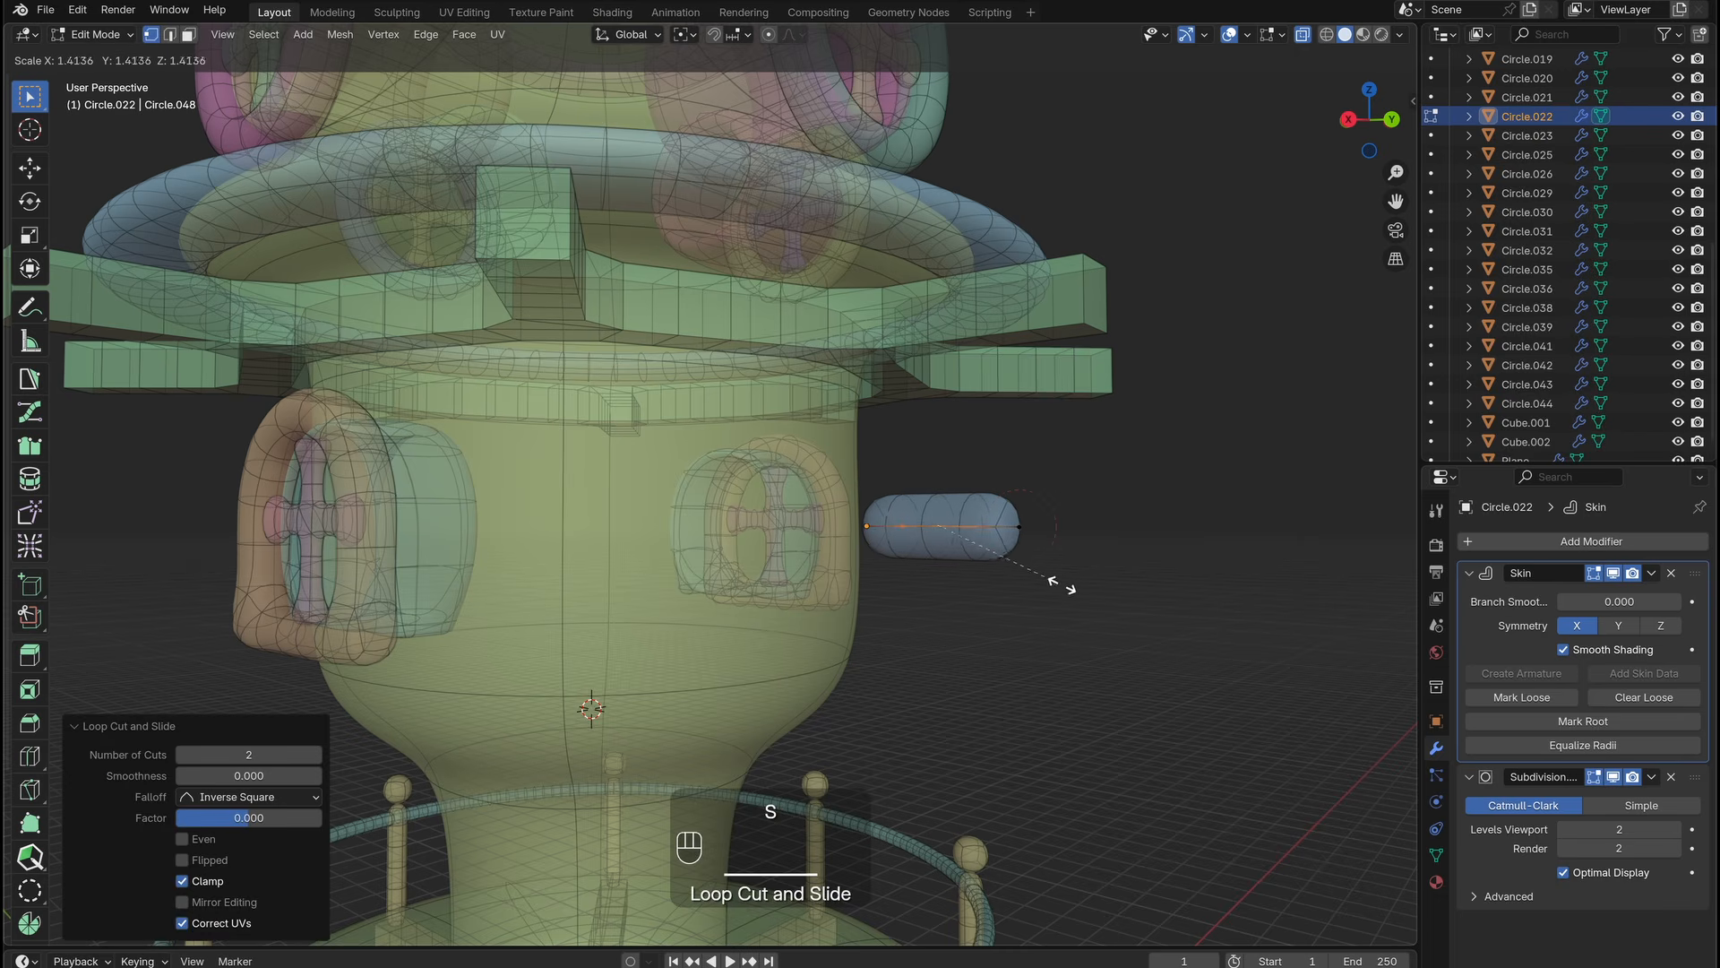
pyautogui.click(1187, 598)
# Select the bar's vertices and enlarge their skin radius by a factor of 2.132.
pyautogui.moveTo(1187, 598); pyautogui.dragTo(1176, 611, button='middle')
pyautogui.moveTo(797, 501); pyautogui.dragTo(1032, 615)
pyautogui.hotkey('ctrl', 'a')
pyautogui.click(1185, 618)
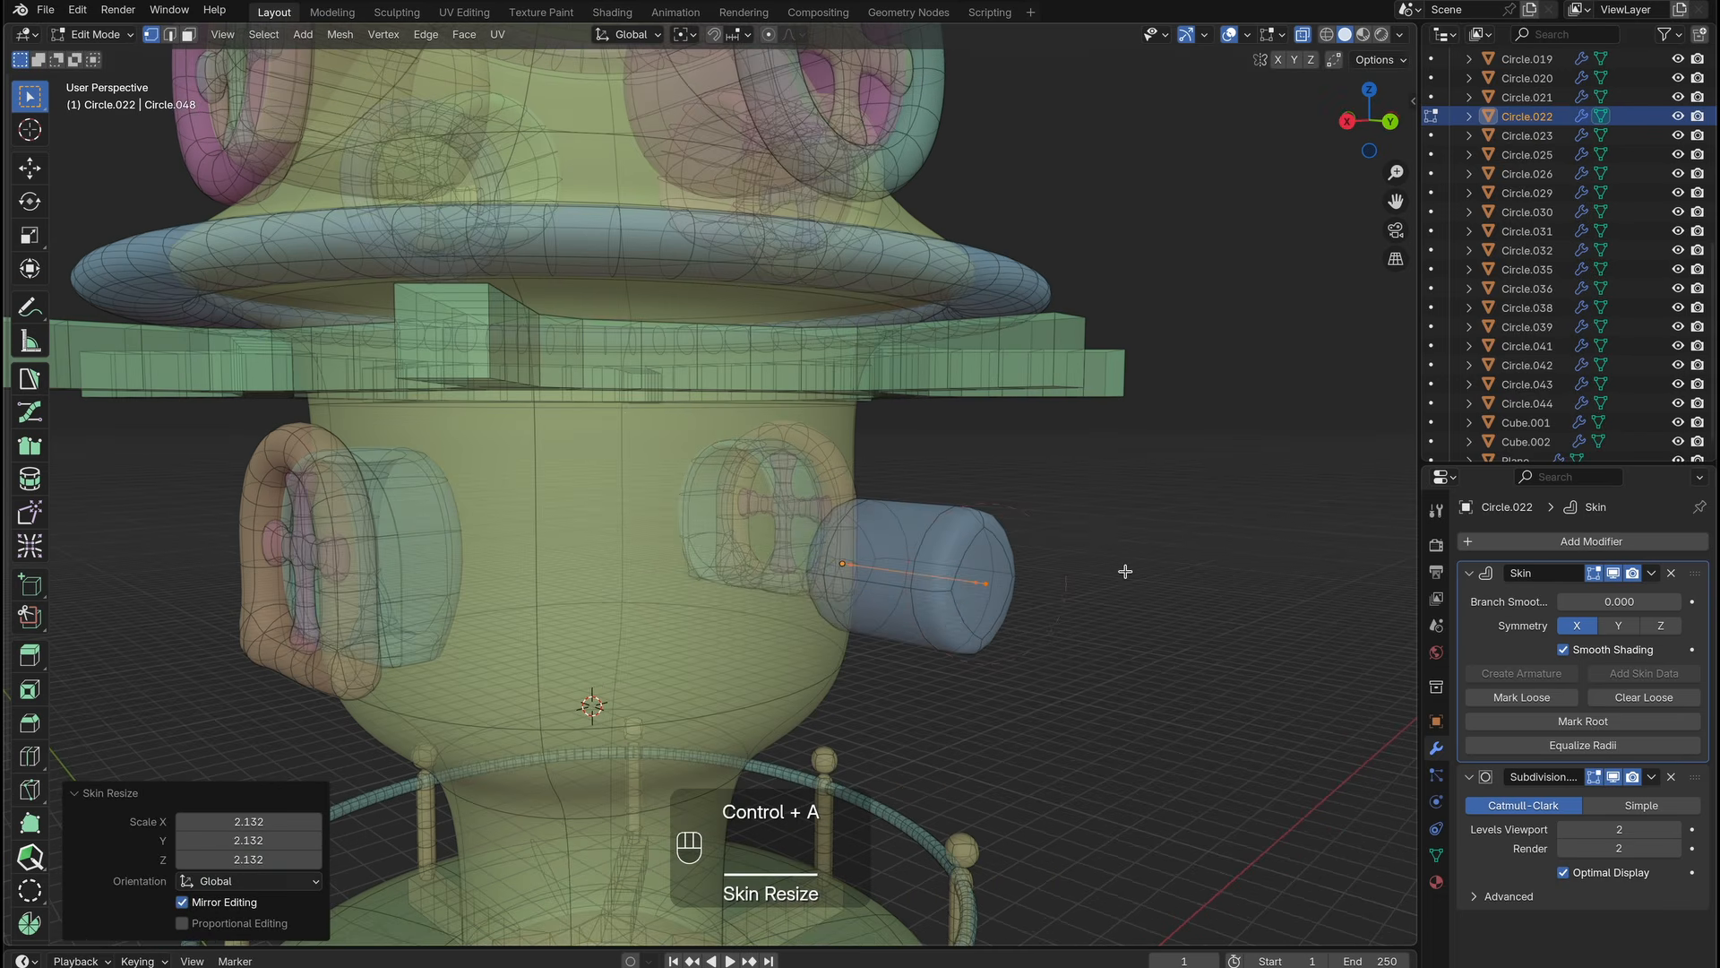
# Turn off X-ray display and shrink the bar's skin radius to about 0.6 of its size.
pyautogui.scroll(-1, 1125, 573)
pyautogui.click(1308, 36)
pyautogui.moveTo(1102, 578); pyautogui.dragTo(1089, 574, button='middle')
pyautogui.hotkey('ctrl', 'a')
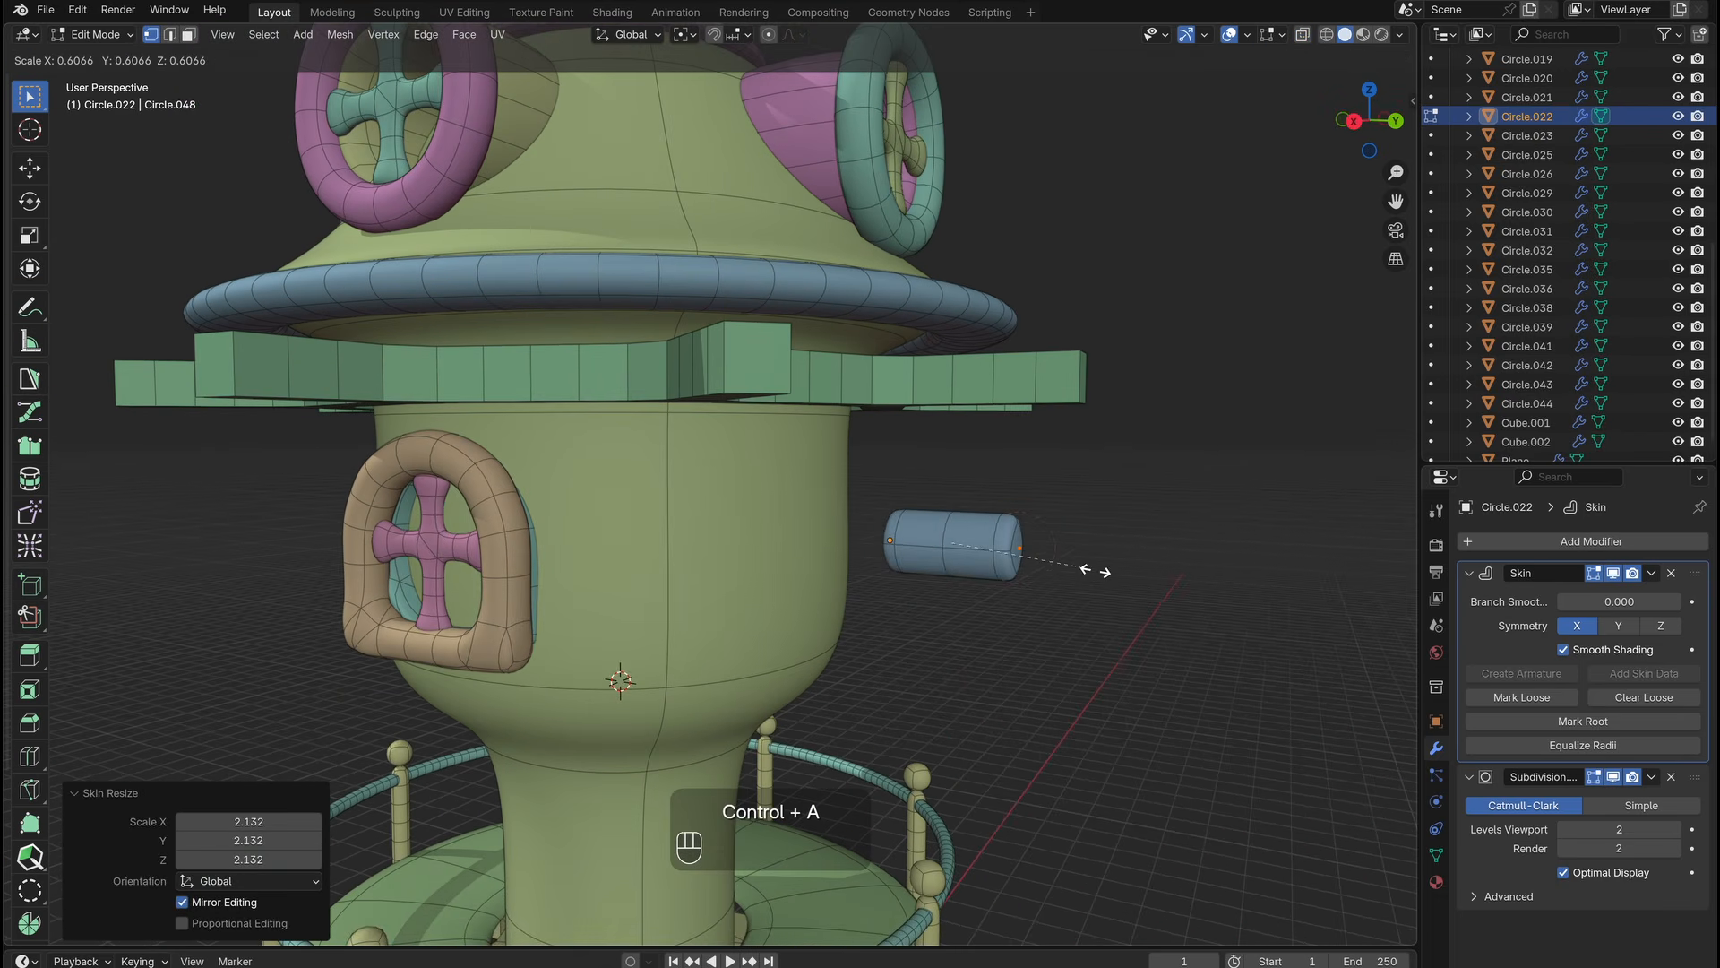
pyautogui.click(1094, 570)
# Return the bar to Object Mode and examine its size and placement beside the tower's windows.
pyautogui.scroll(-4, 1088, 573)
pyautogui.moveTo(967, 573); pyautogui.dragTo(799, 522, button='middle')
pyautogui.press('Tab')
pyautogui.click(903, 508)
pyautogui.click(829, 508)
pyautogui.click(785, 332)
pyautogui.moveTo(785, 331); pyautogui.dragTo(740, 341, button='middle')
pyautogui.click(744, 542)
pyautogui.moveTo(745, 542); pyautogui.dragTo(785, 516, button='middle')
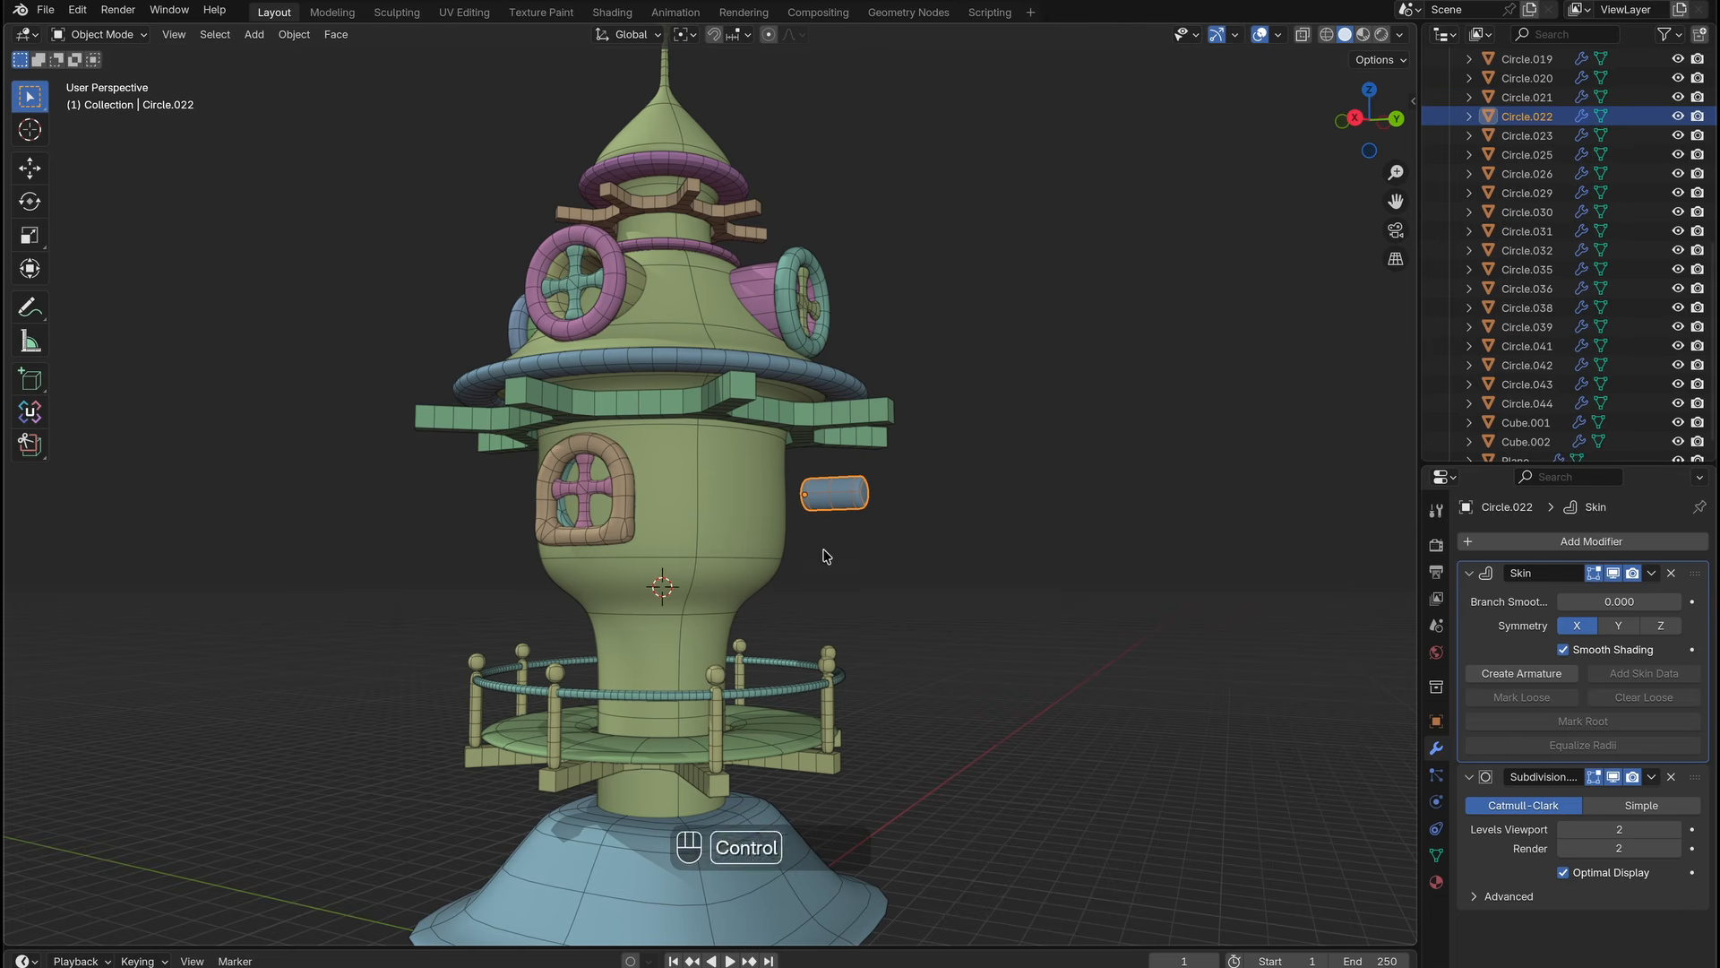
# Move the bar along Y across to the front side of the tower, about 9.6 m in the negative direction.
pyautogui.keyDown('ctrl'); pyautogui.moveTo(745, 542); pyautogui.dragTo(968, 580, button='middle'); pyautogui.keyUp('ctrl')
pyautogui.click(1099, 580)
pyautogui.keyDown('ctrl'); pyautogui.moveTo(1098, 579); pyautogui.dragTo(733, 573, button='middle'); pyautogui.keyUp('ctrl')
pyautogui.press('KP_3')
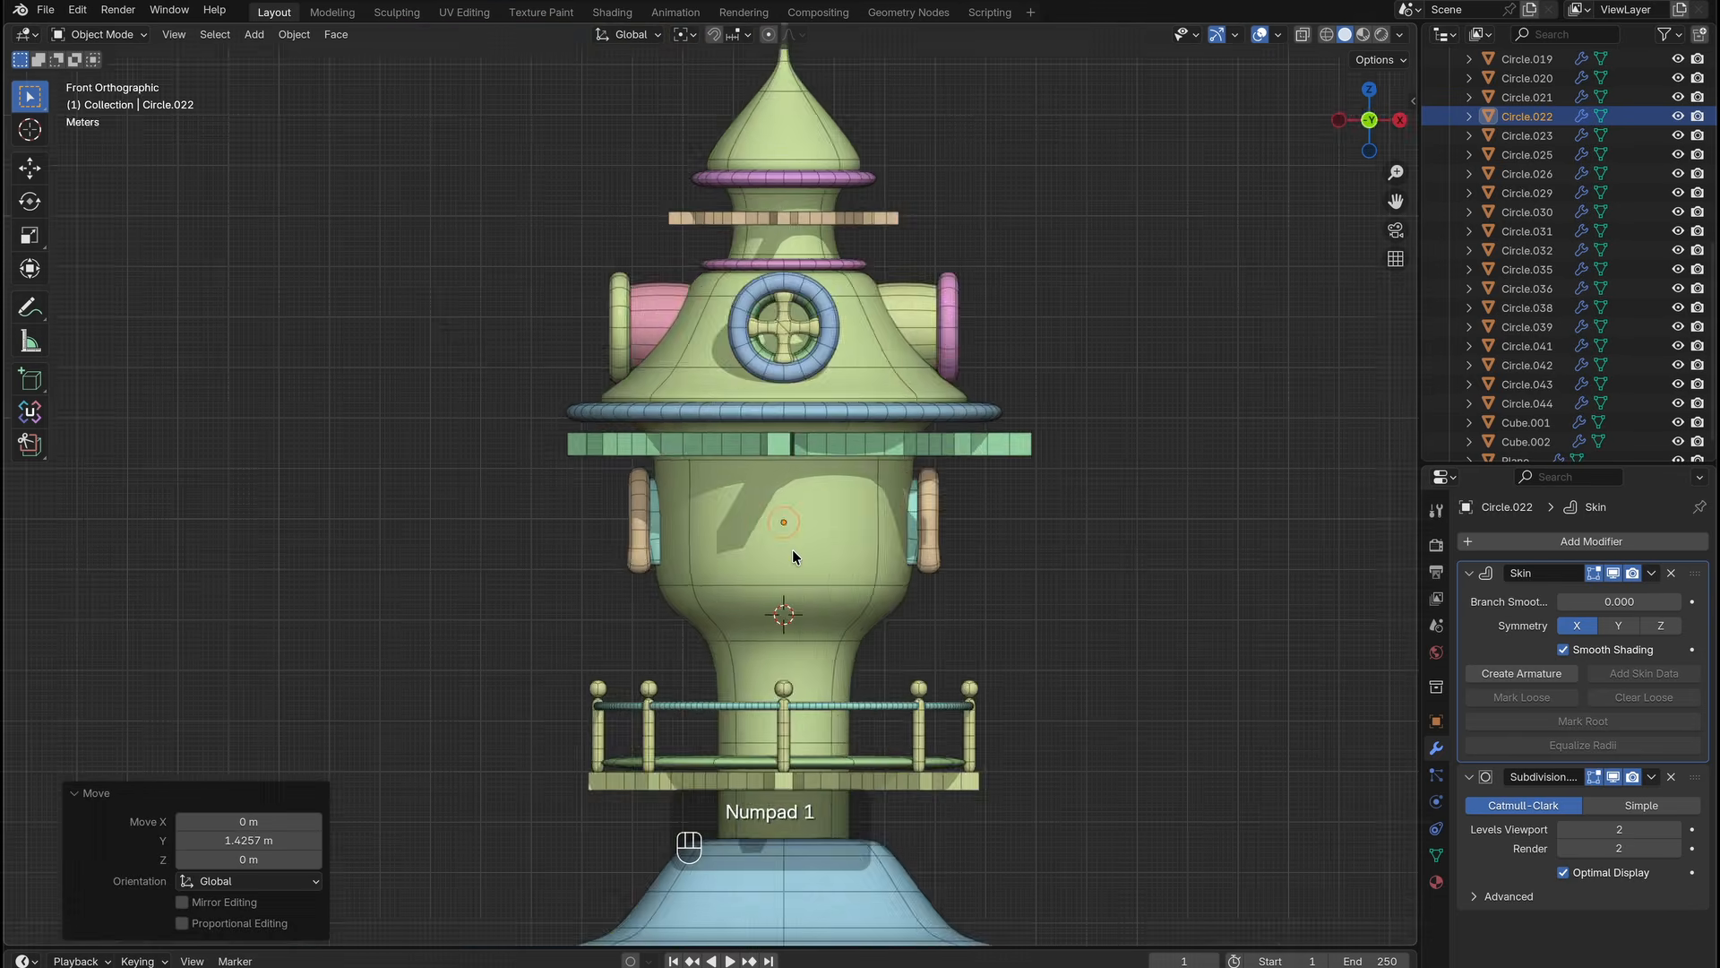
pyautogui.press('KP_3')
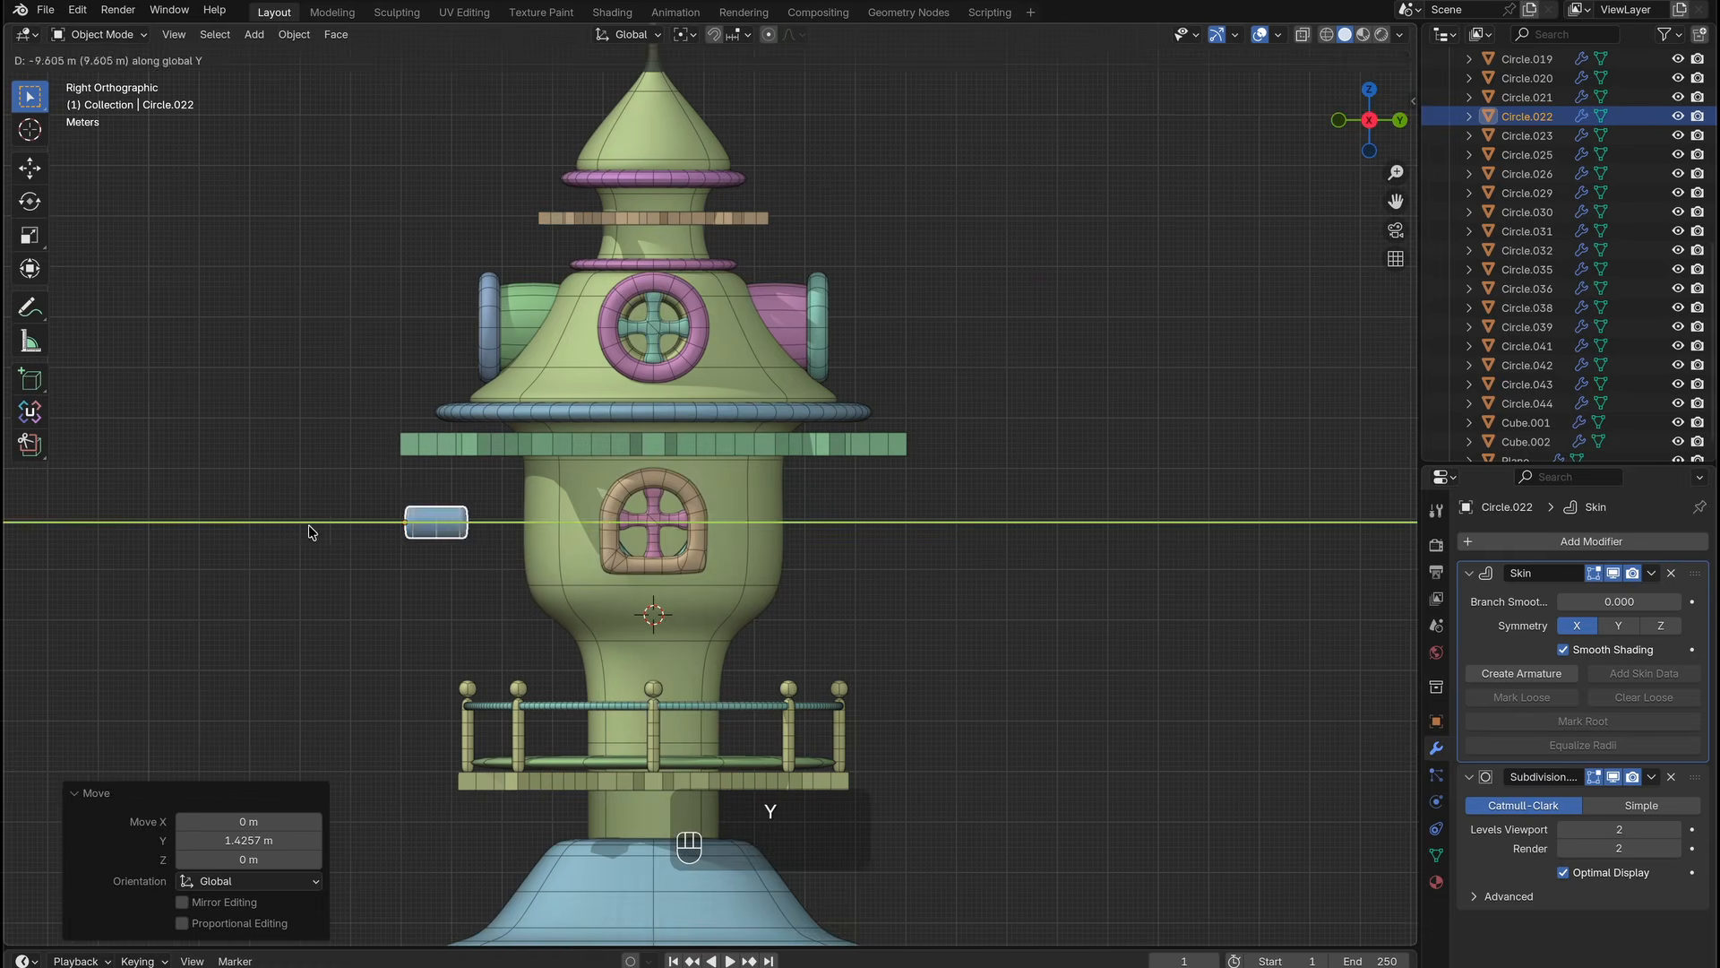
# From the front view, enlarge the skin radius of all the bar's vertices by about 1.23.
pyautogui.press('KP_1')
pyautogui.scroll(5, 798, 554)
pyautogui.press('Tab')
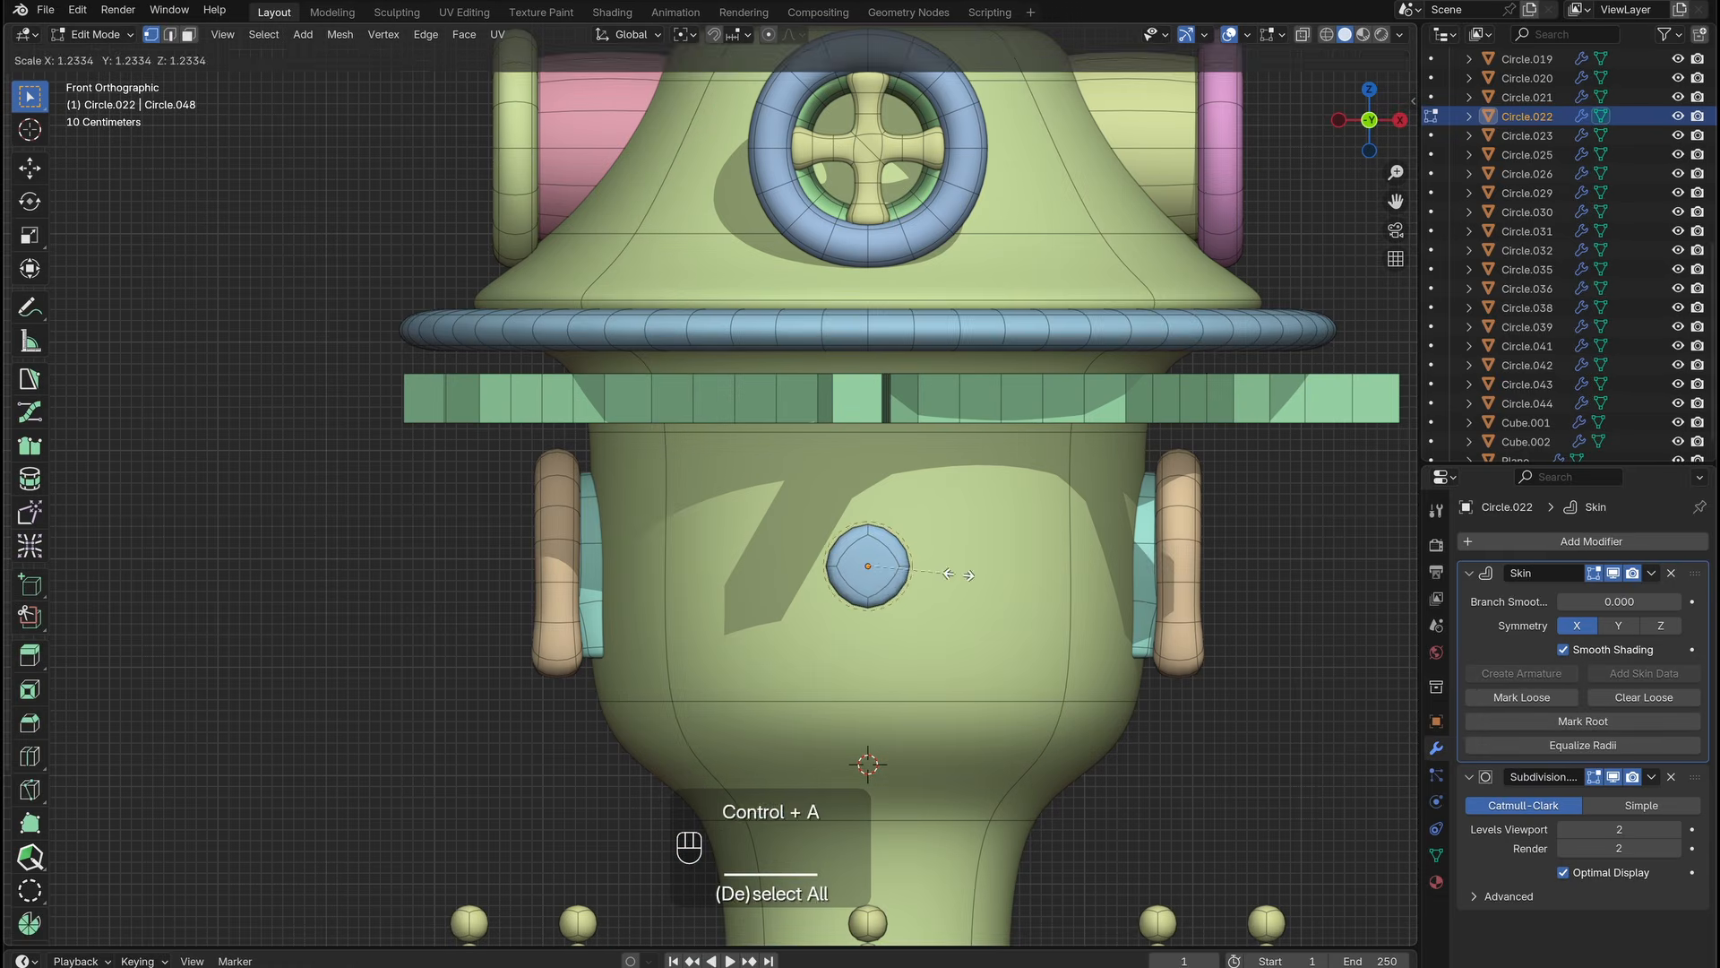
pyautogui.click(899, 595)
# Duplicate the bar in Object Mode and rotate the copy 90° about the X axis.
pyautogui.press('Tab')
pyautogui.moveTo(900, 595); pyautogui.dragTo(783, 528, button='middle')
pyautogui.hotkey('shift', 'd')
pyautogui.press('9')
pyautogui.press('0')
pyautogui.press('Return')
# Rotate the upright copy 180° in the front view so it extends downward from the horizontal bar.
pyautogui.press('KP_1')
pyautogui.press('r')
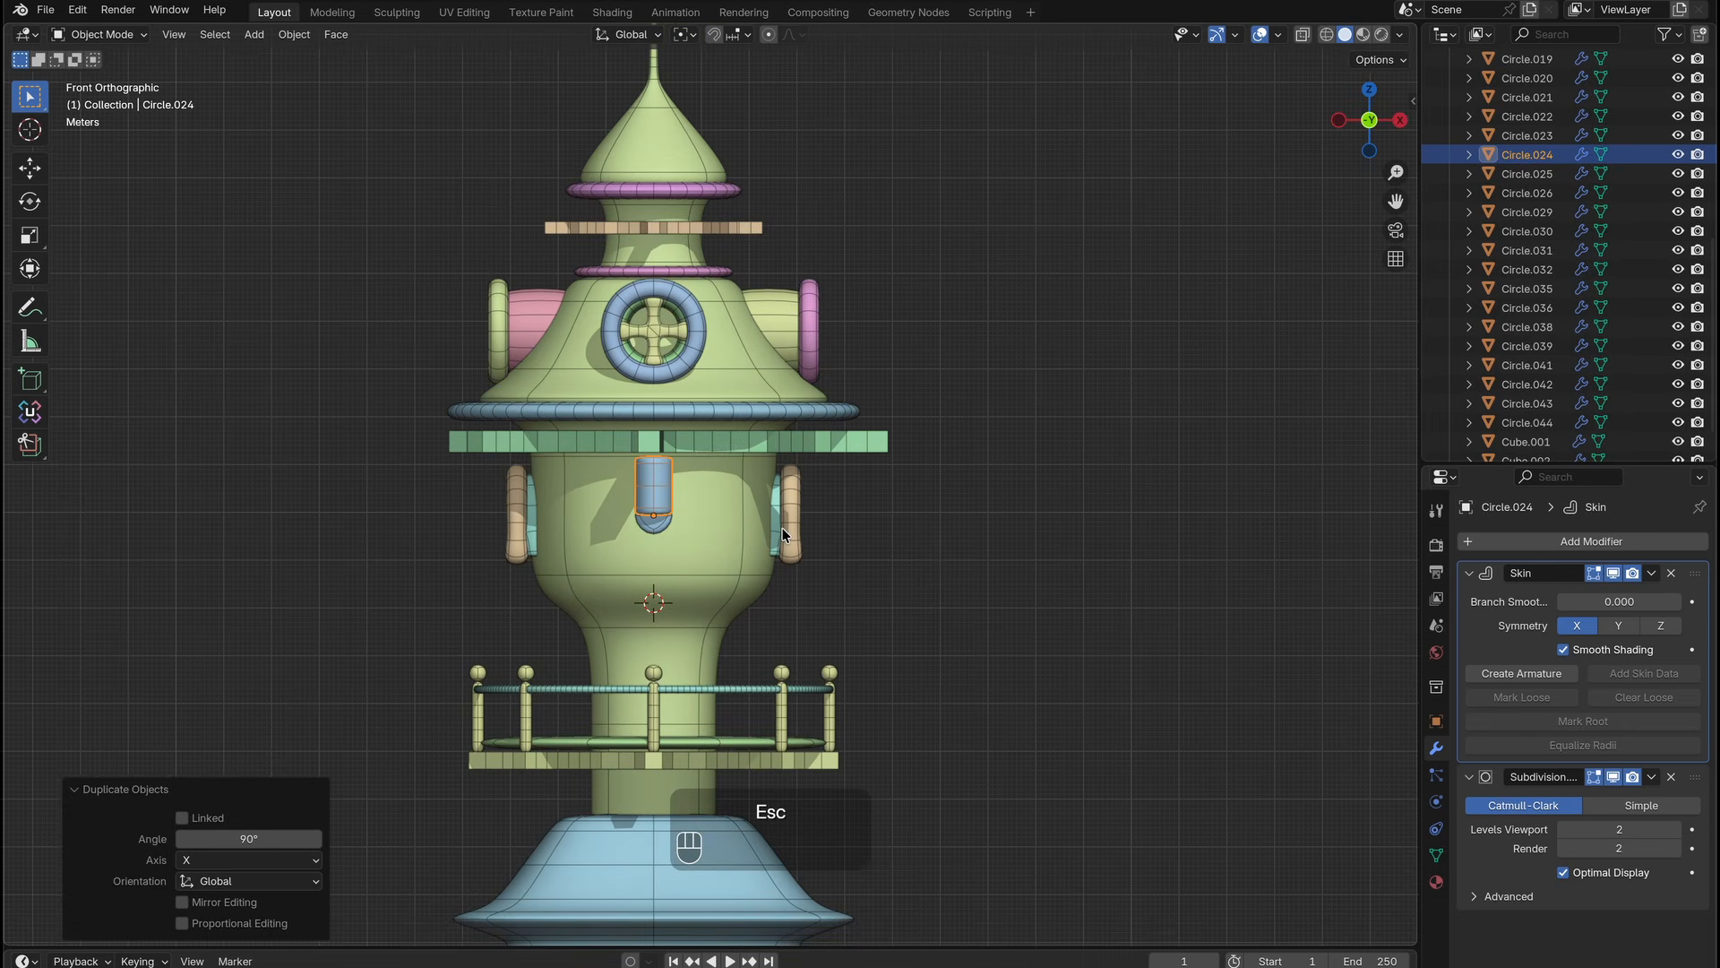
pyautogui.press('r')
pyautogui.press('1')
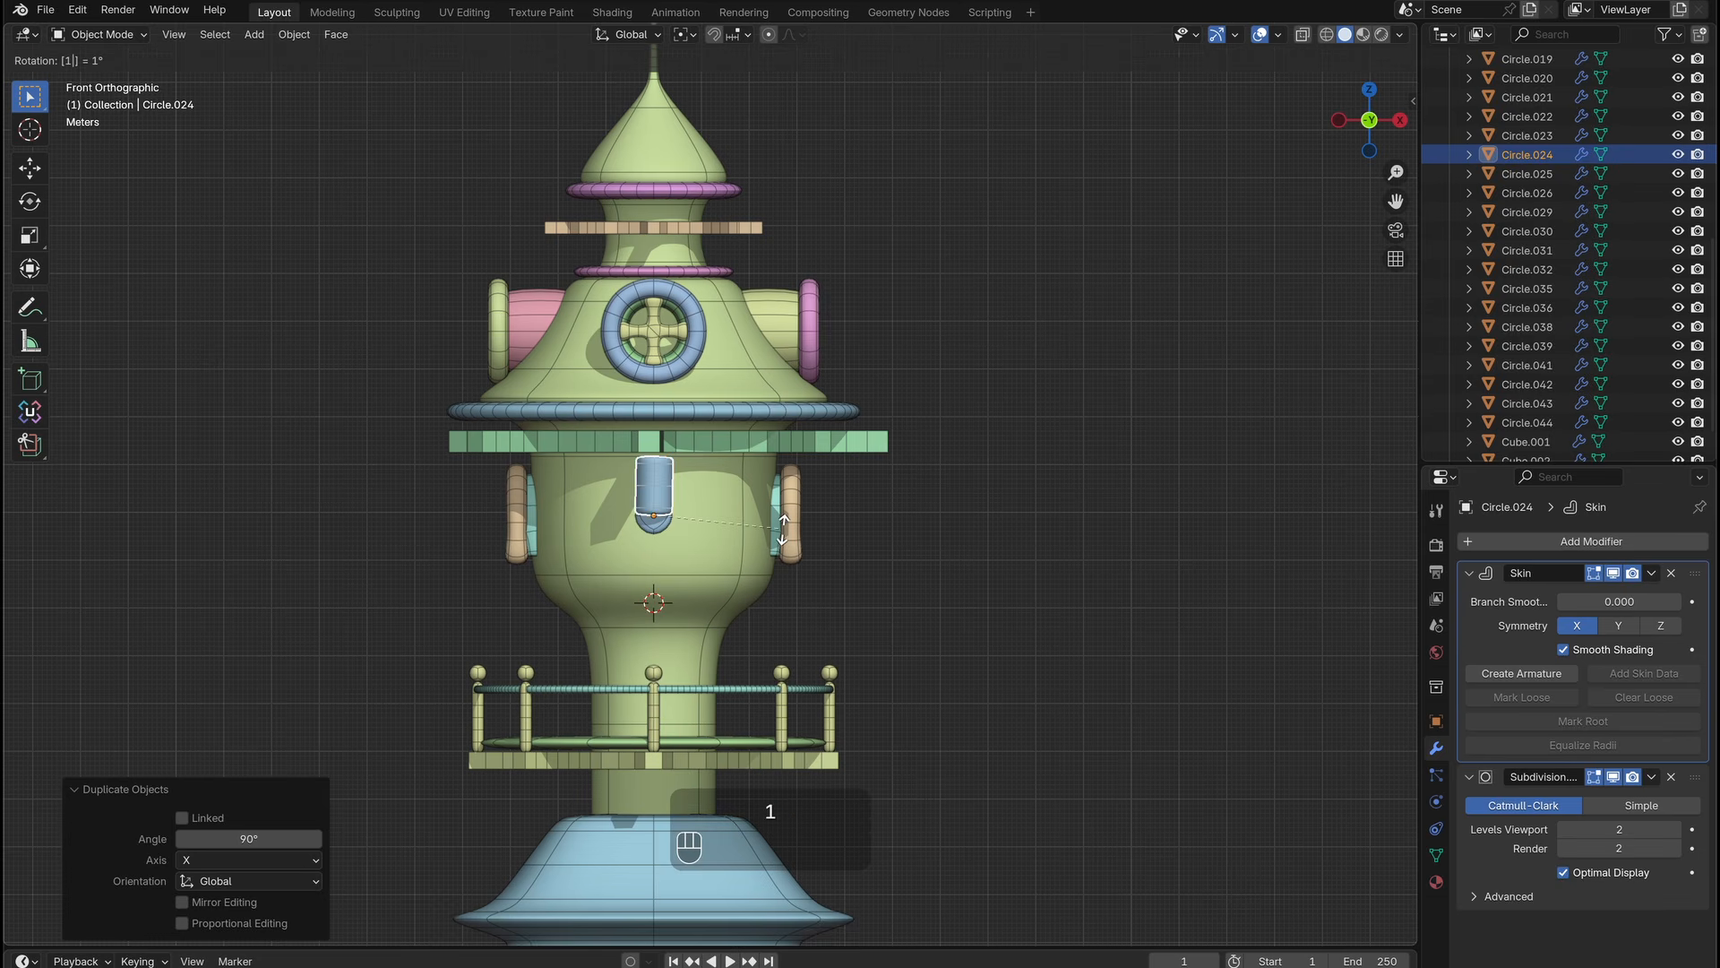
pyautogui.keyDown('ctrl'); pyautogui.moveTo(819, 535); pyautogui.dragTo(761, 441, button='middle'); pyautogui.keyUp('ctrl')
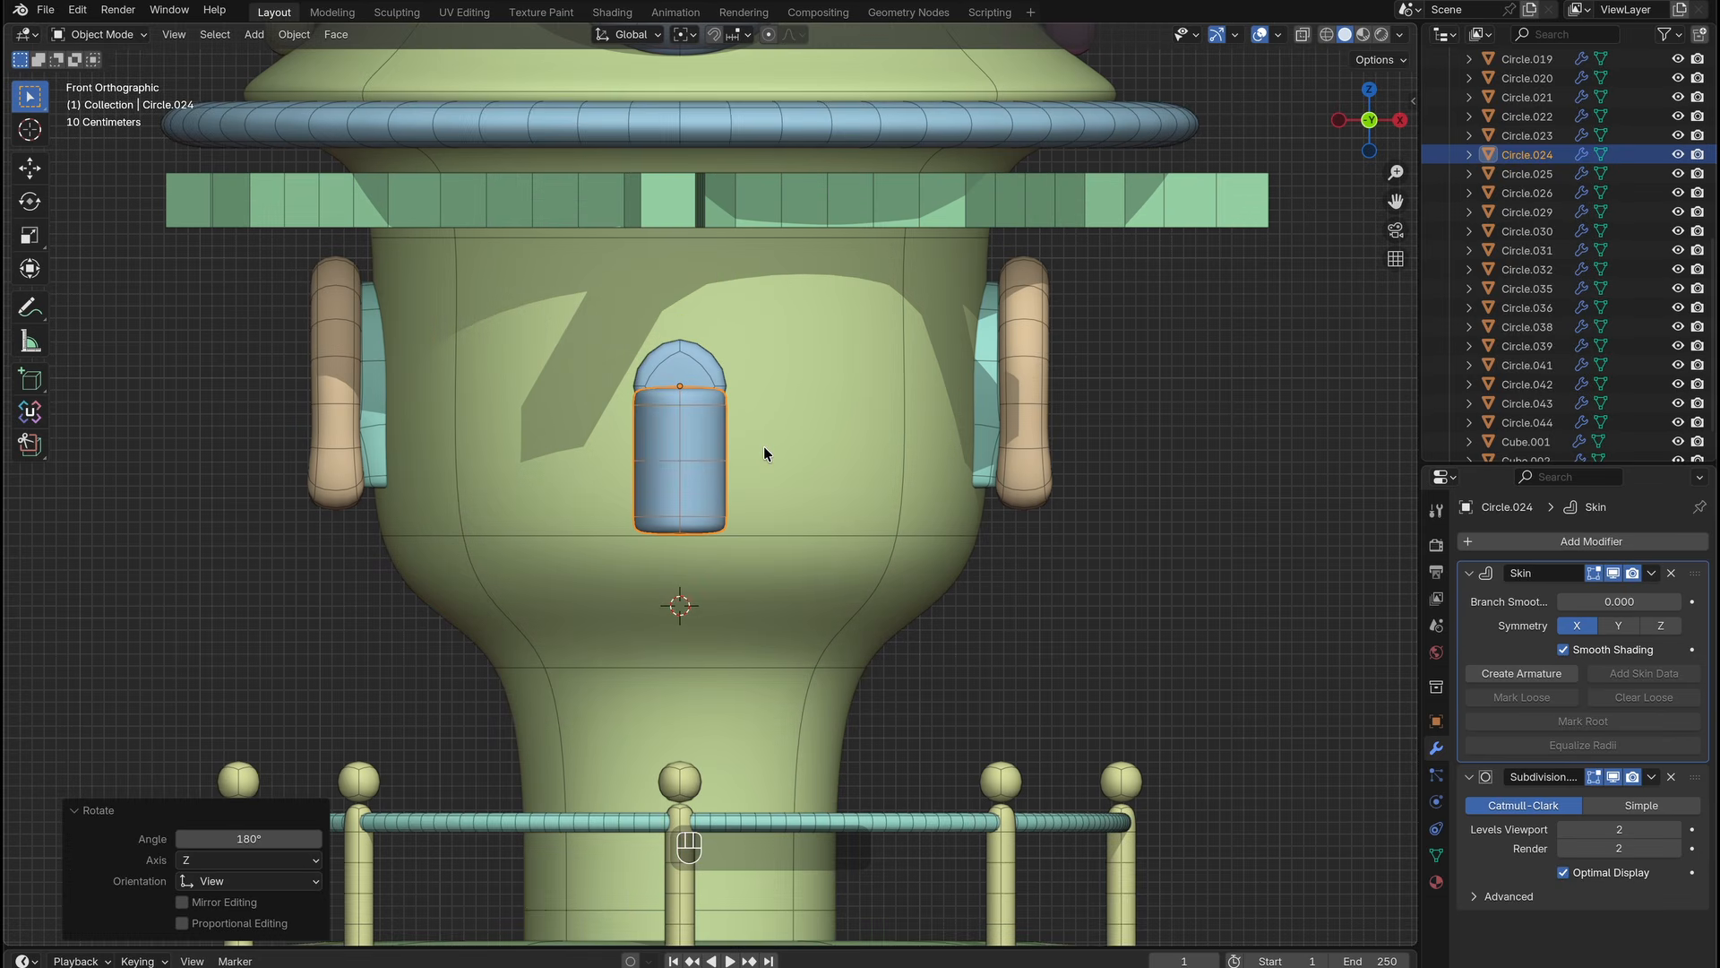
# Duplicate the upright bar and move the copy about 0.82 m down along Z.
pyautogui.press('Tab')
pyautogui.press('Tab')
pyautogui.hotkey('shift', 'd')
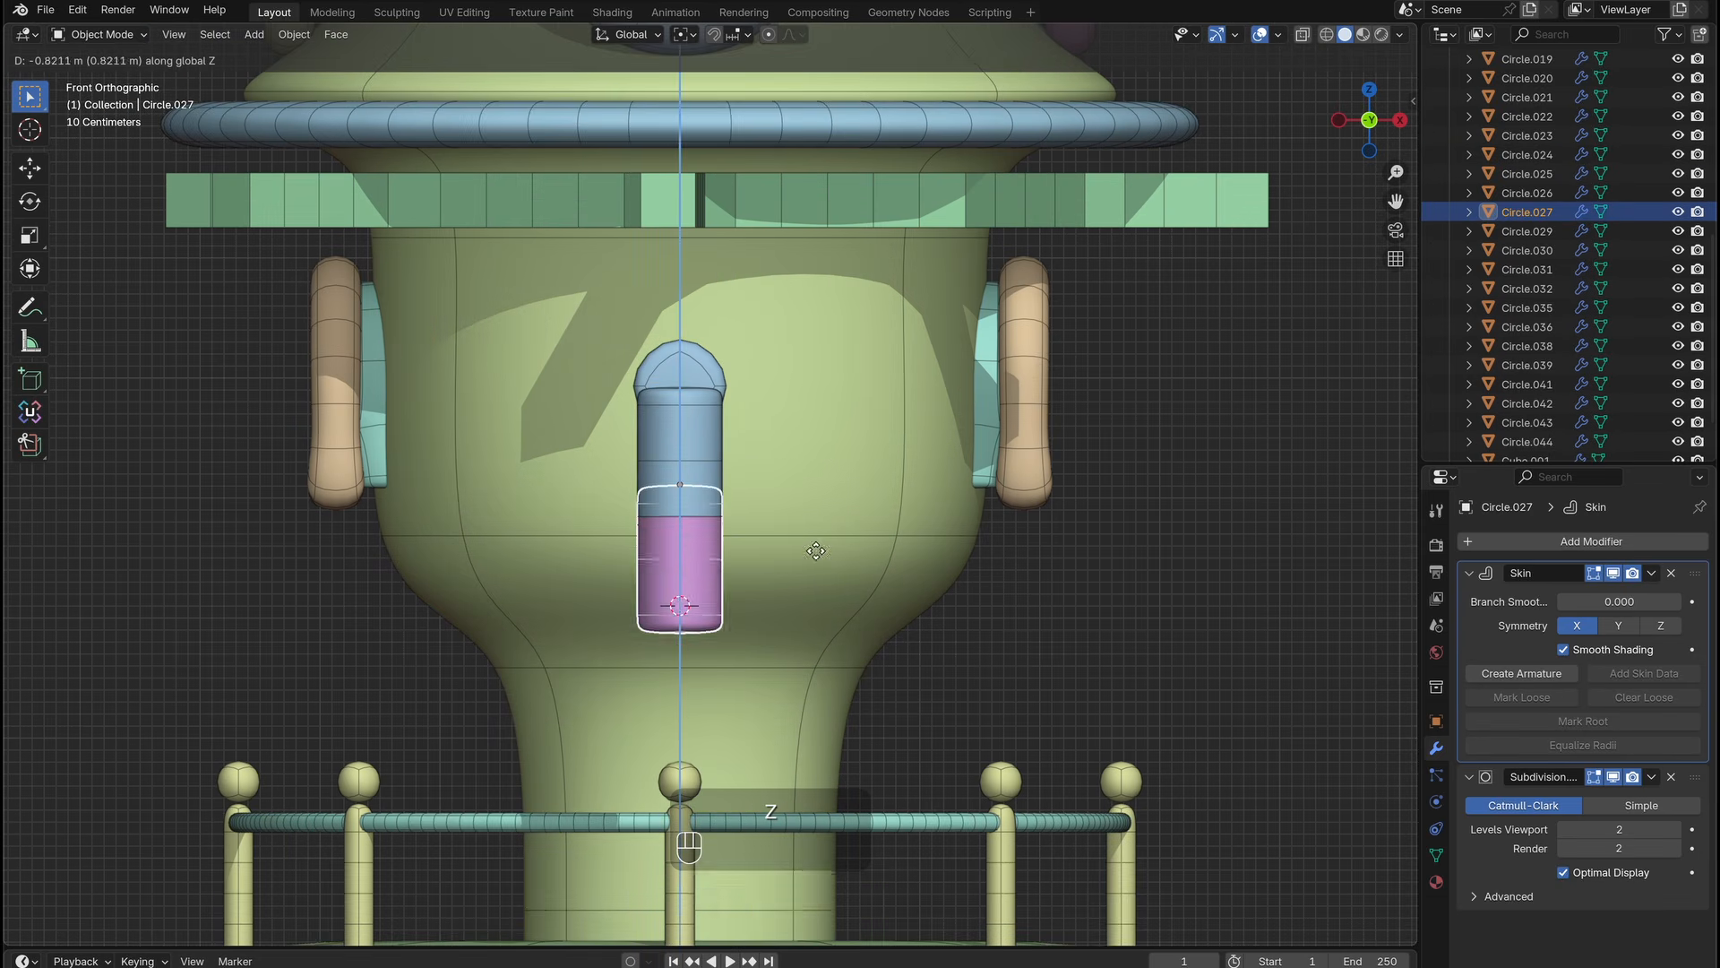
pyautogui.click(816, 551)
# Shrink the lower copy's skin radius to make it narrower than the upright bar above.
pyautogui.press('Tab')
pyautogui.hotkey('ctrl', 'a')
pyautogui.click(922, 556)
# Select the vertices at the lower end of the narrow upright bar.
pyautogui.keyDown('ctrl'); pyautogui.moveTo(905, 547); pyautogui.dragTo(849, 526, button='middle'); pyautogui.keyUp('ctrl')
pyautogui.moveTo(748, 511); pyautogui.dragTo(654, 574)
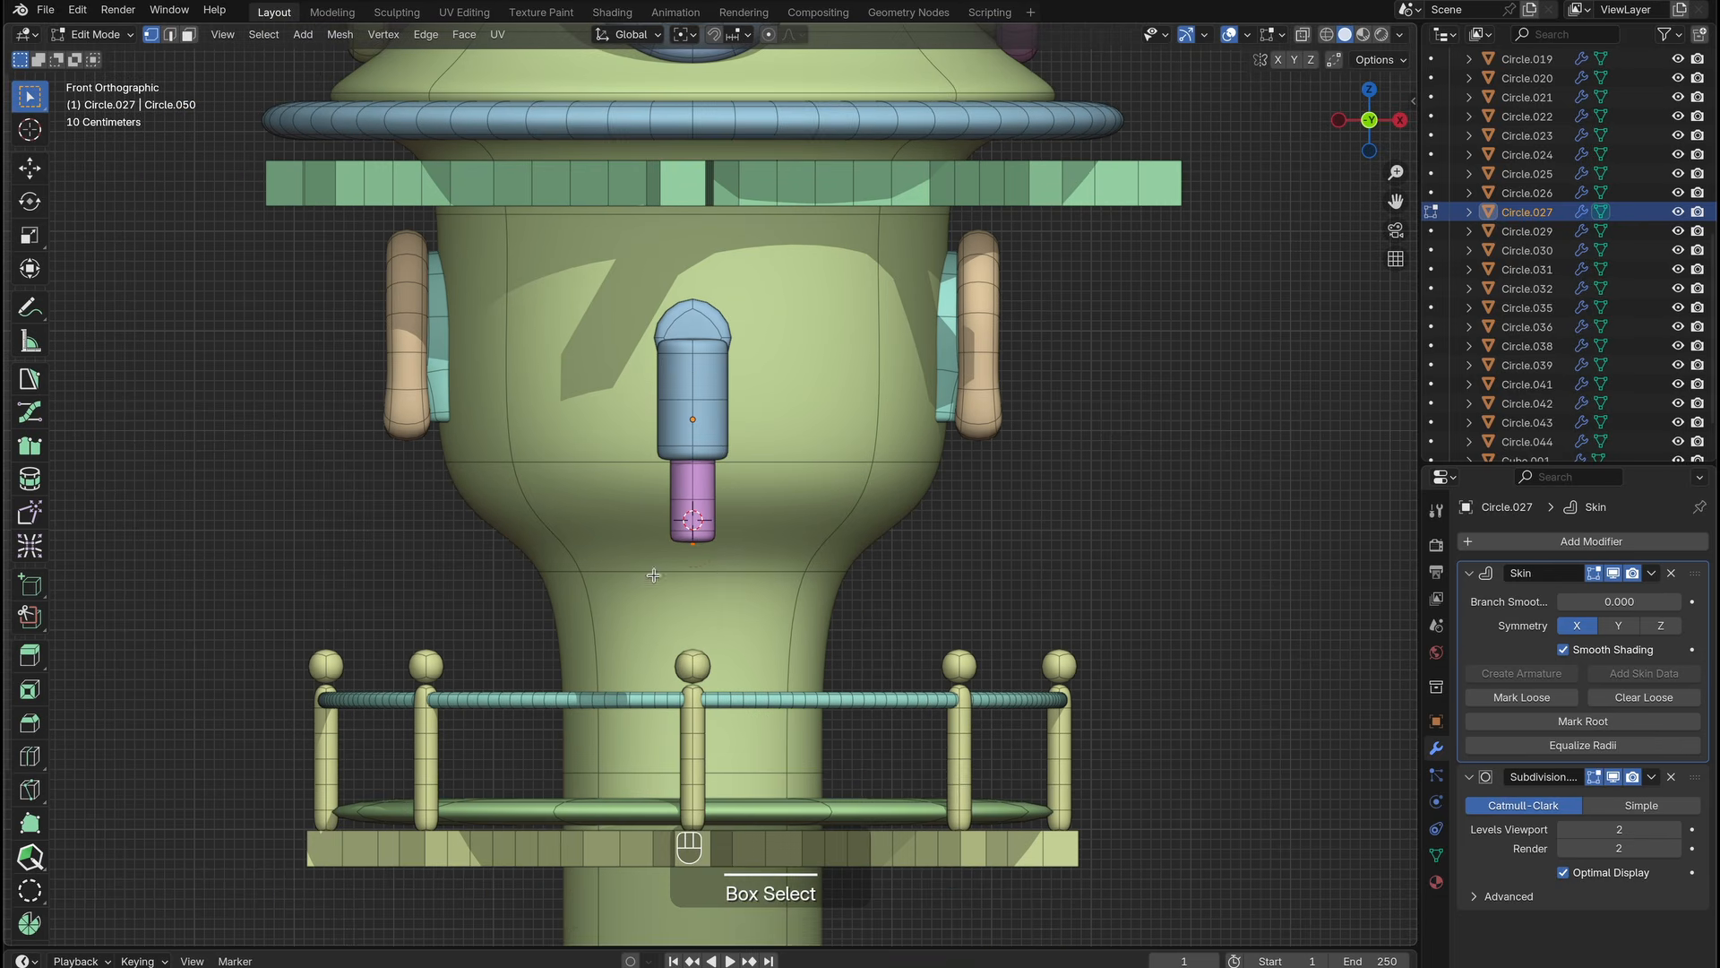
# Adjust the pink pipe segment's selected vertex along Z, and duplicate the segment about 1.57 m straight down.
pyautogui.press('g')
pyautogui.press('z')
pyautogui.click(726, 585)
pyautogui.keyDown('ctrl'); pyautogui.moveTo(725, 587); pyautogui.dragTo(731, 703, button='middle'); pyautogui.keyUp('ctrl')
pyautogui.keyDown('shift'); pyautogui.moveTo(731, 704); pyautogui.dragTo(748, 557, button='middle'); pyautogui.keyUp('shift')
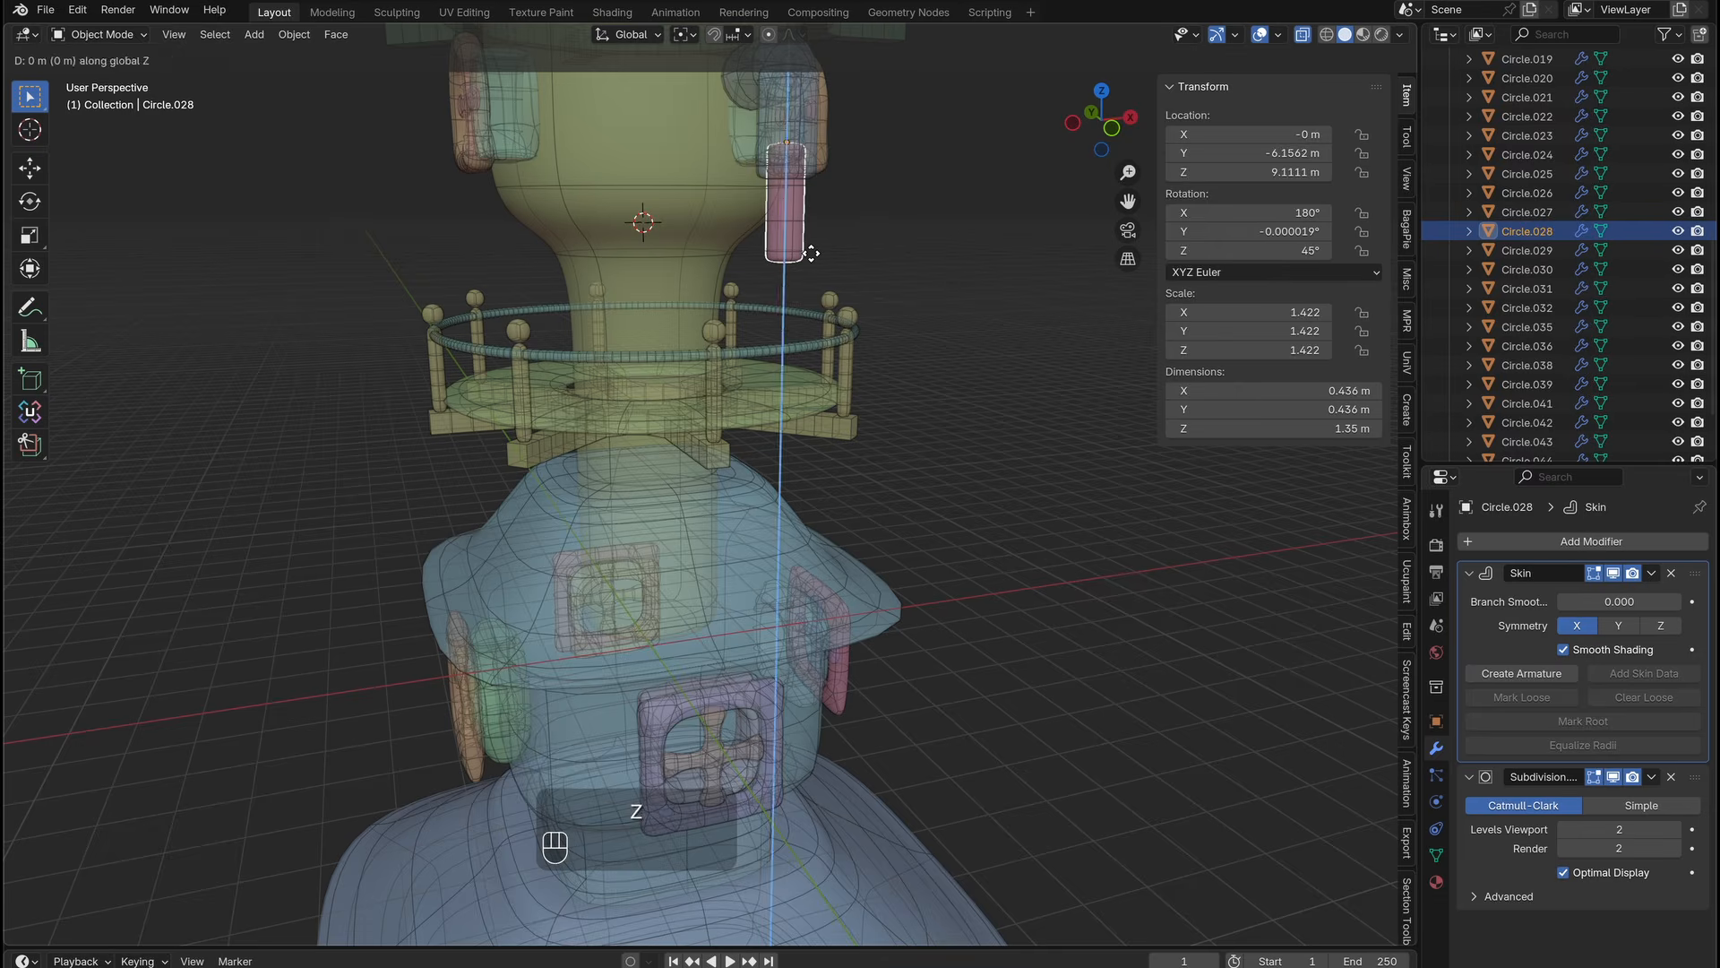
pyautogui.click(810, 390)
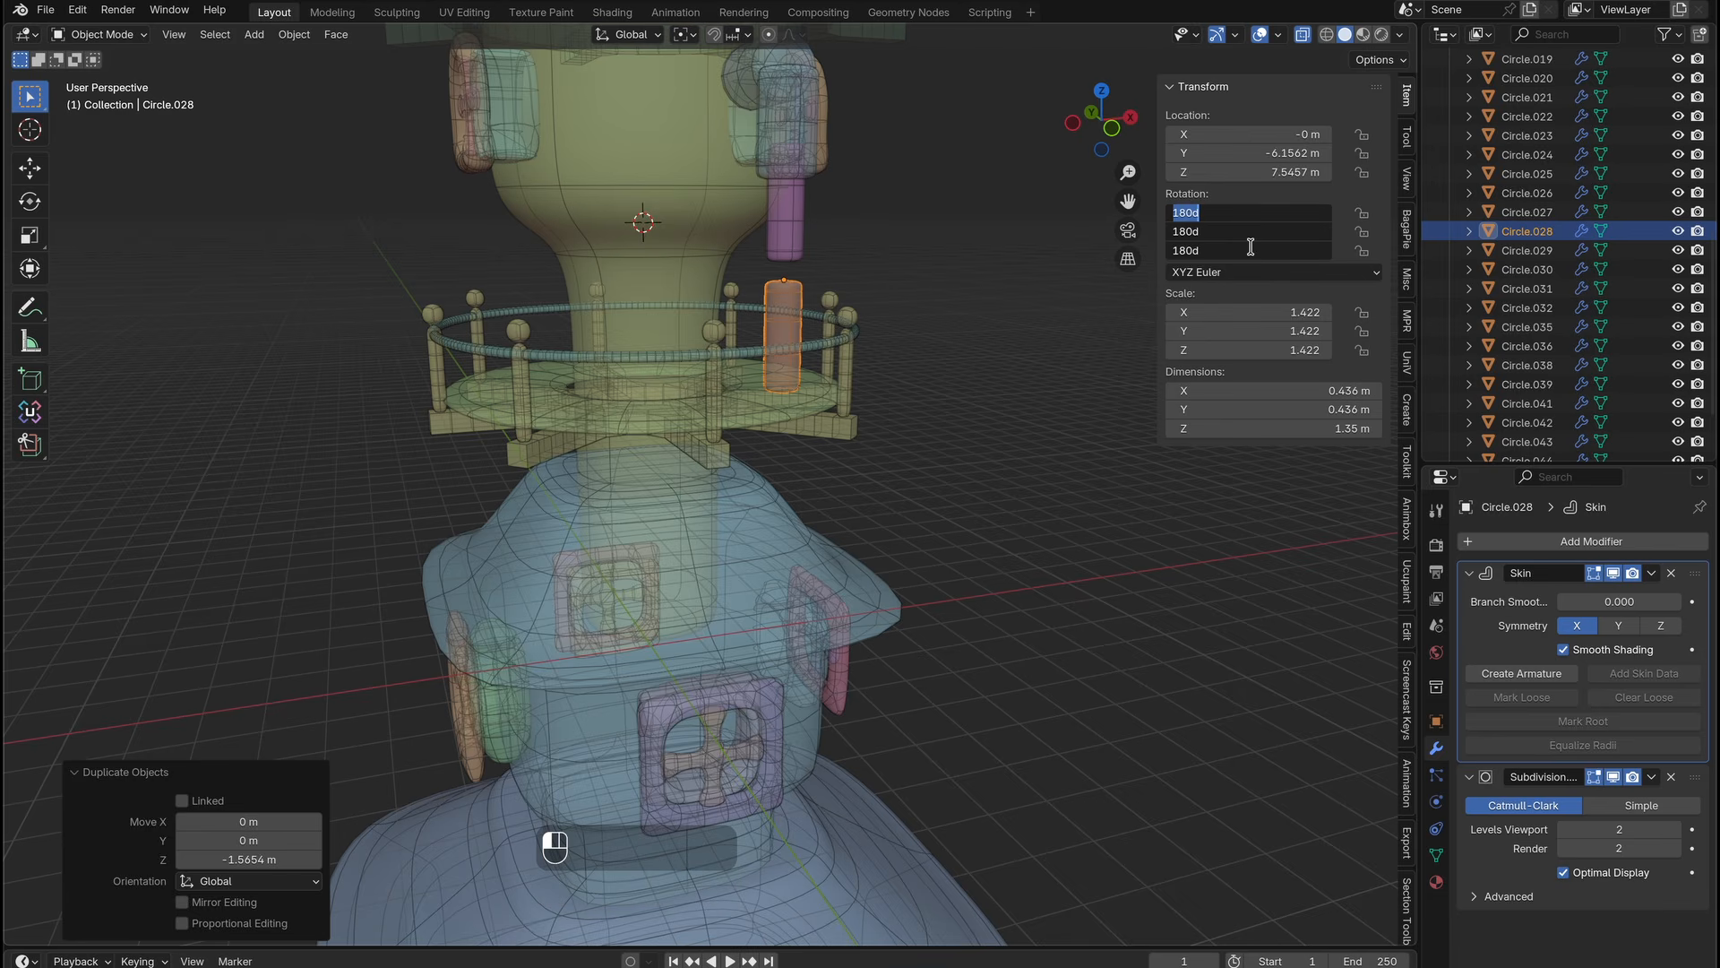
# Reset the duplicate's rotation to 0° and scale to 1 on all axes, and move it down about 0.84 m.
pyautogui.write('0')
pyautogui.press('Return')
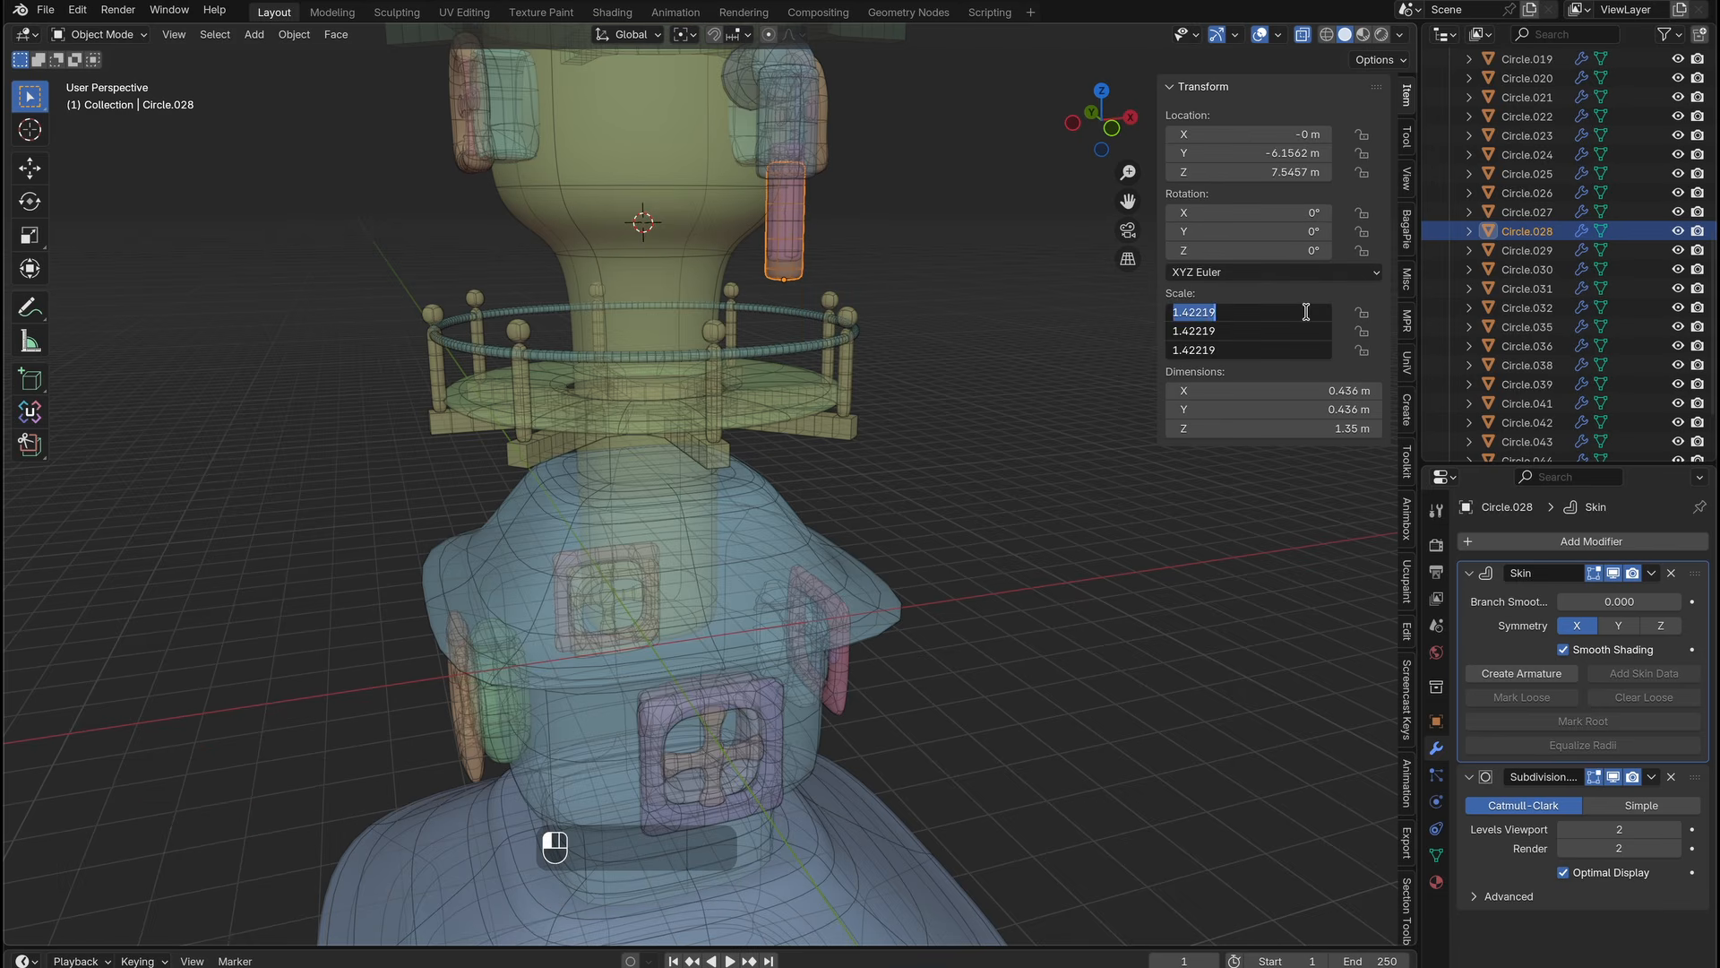
pyautogui.moveTo(858, 272); pyautogui.dragTo(826, 269, button='middle')
pyautogui.press('g')
pyautogui.press('z')
pyautogui.click(759, 312)
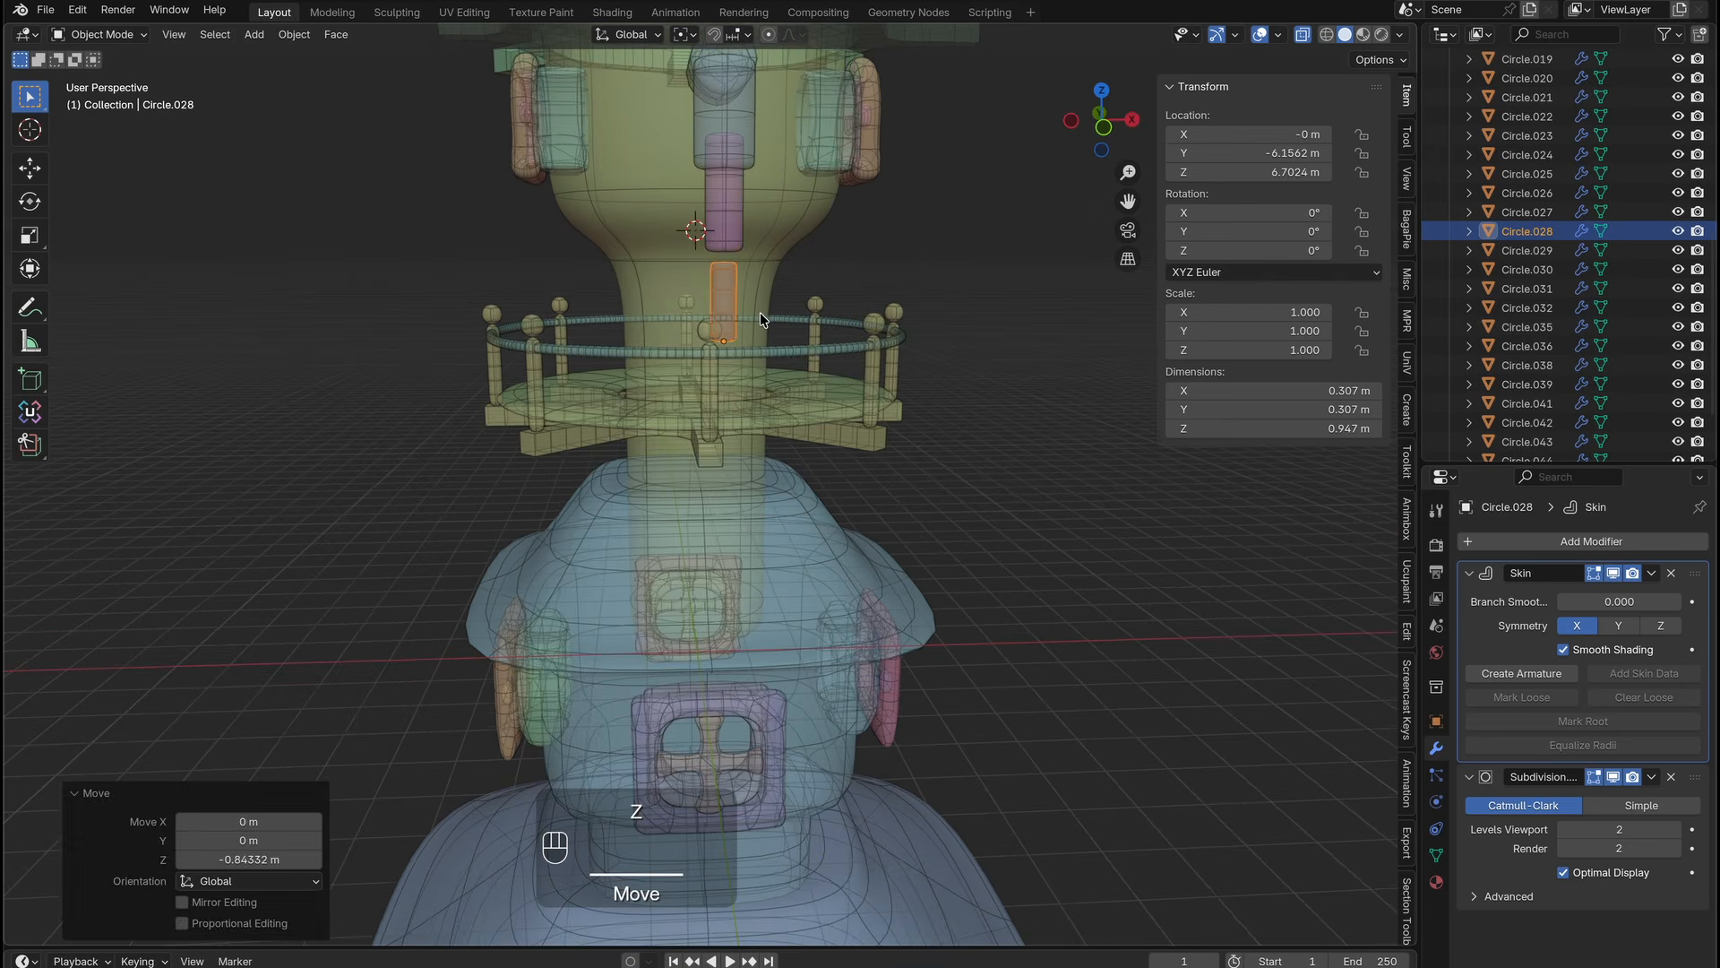
# Stretch the duplicate's lower vertex downward to form a long windmill blade reaching the blue tower section's window.
pyautogui.press('n')
pyautogui.press('Tab')
pyautogui.moveTo(656, 225); pyautogui.dragTo(772, 414)
pyautogui.moveTo(772, 414); pyautogui.dragTo(805, 344, button='middle')
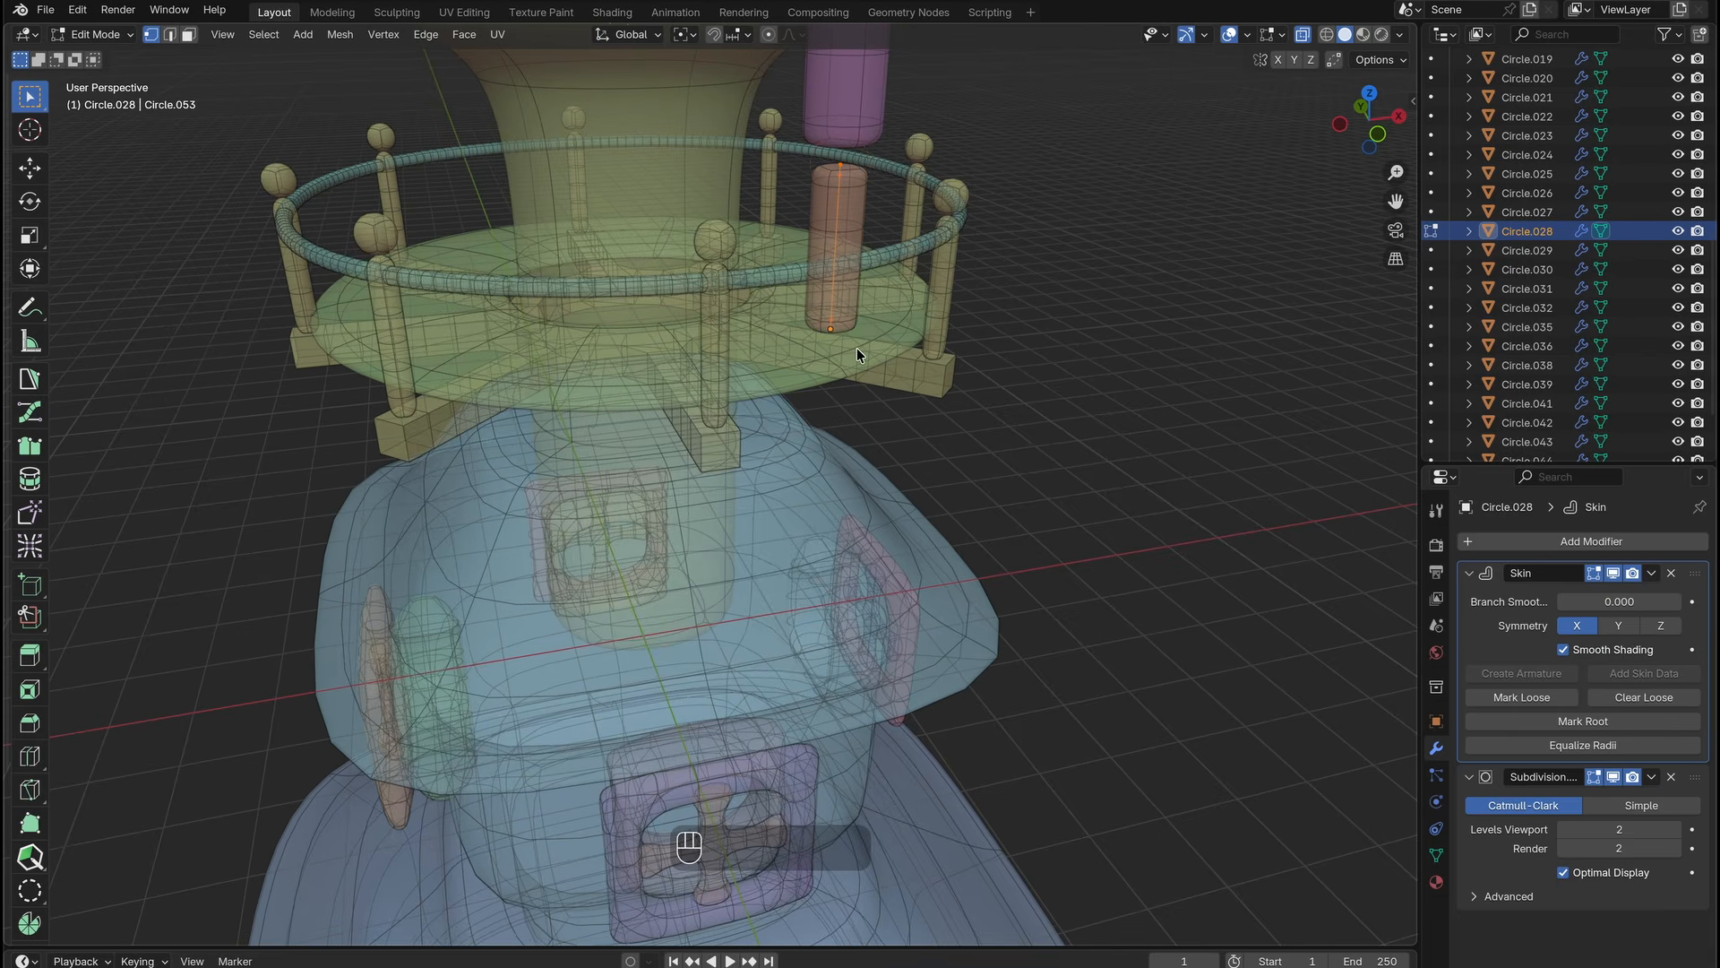
pyautogui.scroll(-6, 856, 348)
pyautogui.moveTo(824, 430); pyautogui.dragTo(792, 389, button='middle')
pyautogui.press('KP_1')
pyautogui.click(1303, 34)
pyautogui.moveTo(761, 436); pyautogui.dragTo(759, 433)
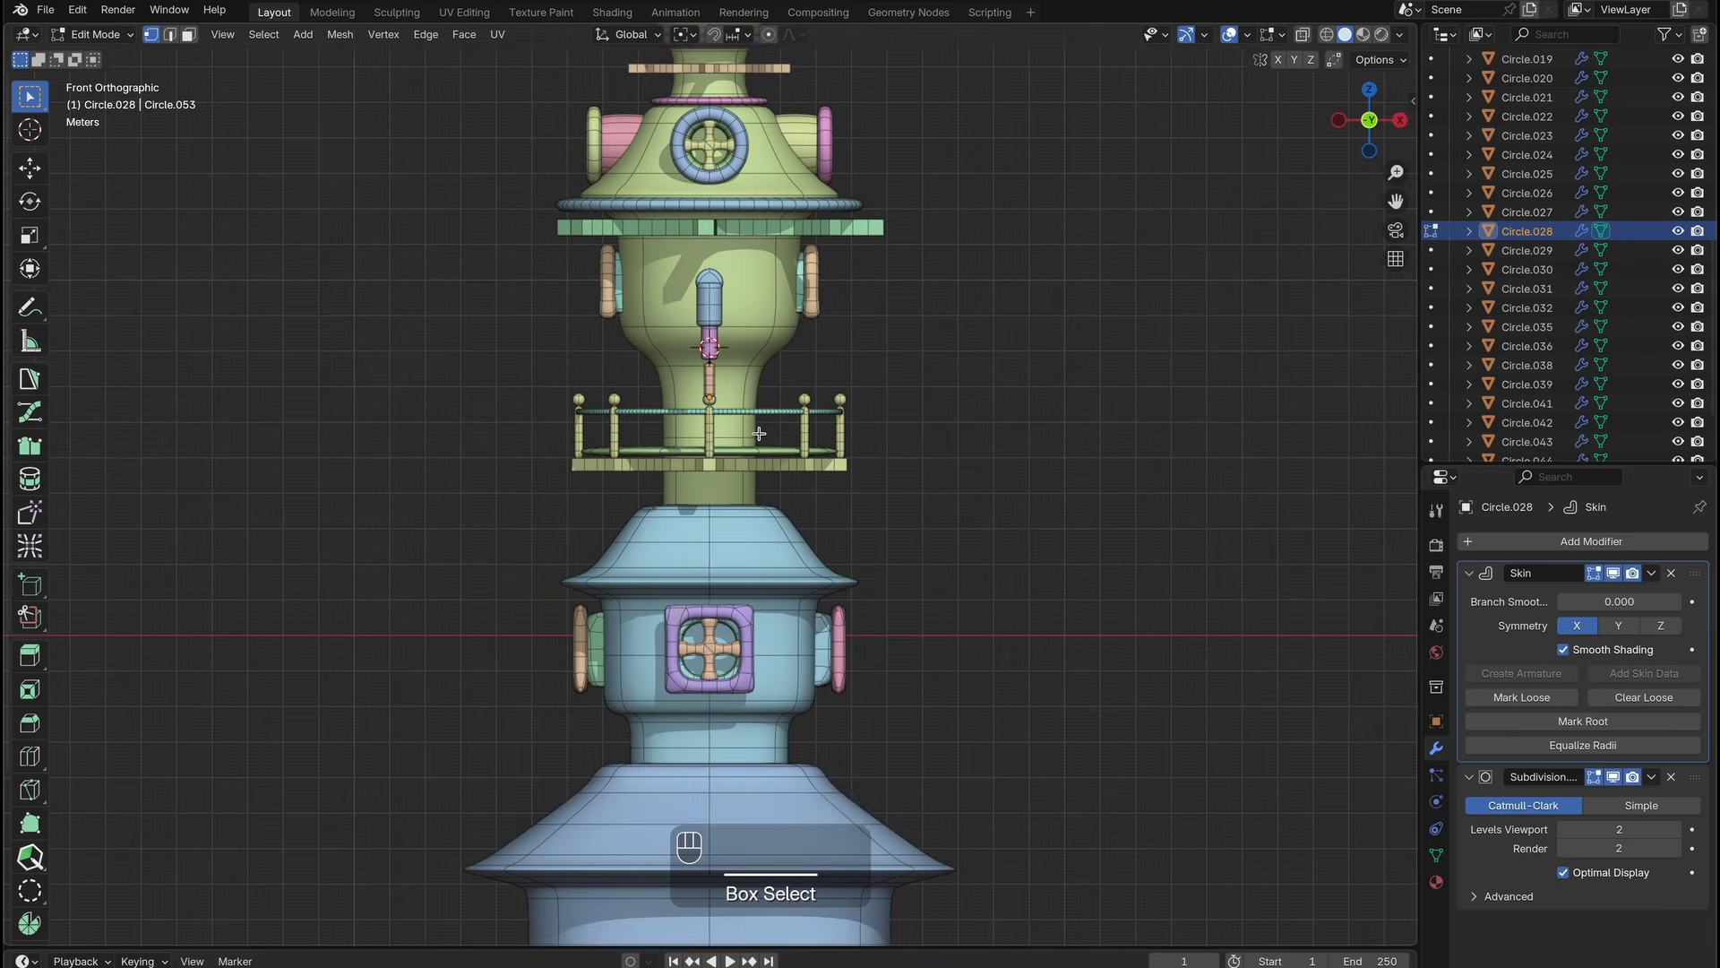
pyautogui.click(781, 692)
# Resize the skin of the whole blade along X to turn it into a wide flat board.
pyautogui.moveTo(786, 439); pyautogui.dragTo(874, 475, button='middle')
pyautogui.scroll(2, 889, 453)
pyautogui.press('a')
pyautogui.hotkey('ctrl', 'a')
pyautogui.press('x')
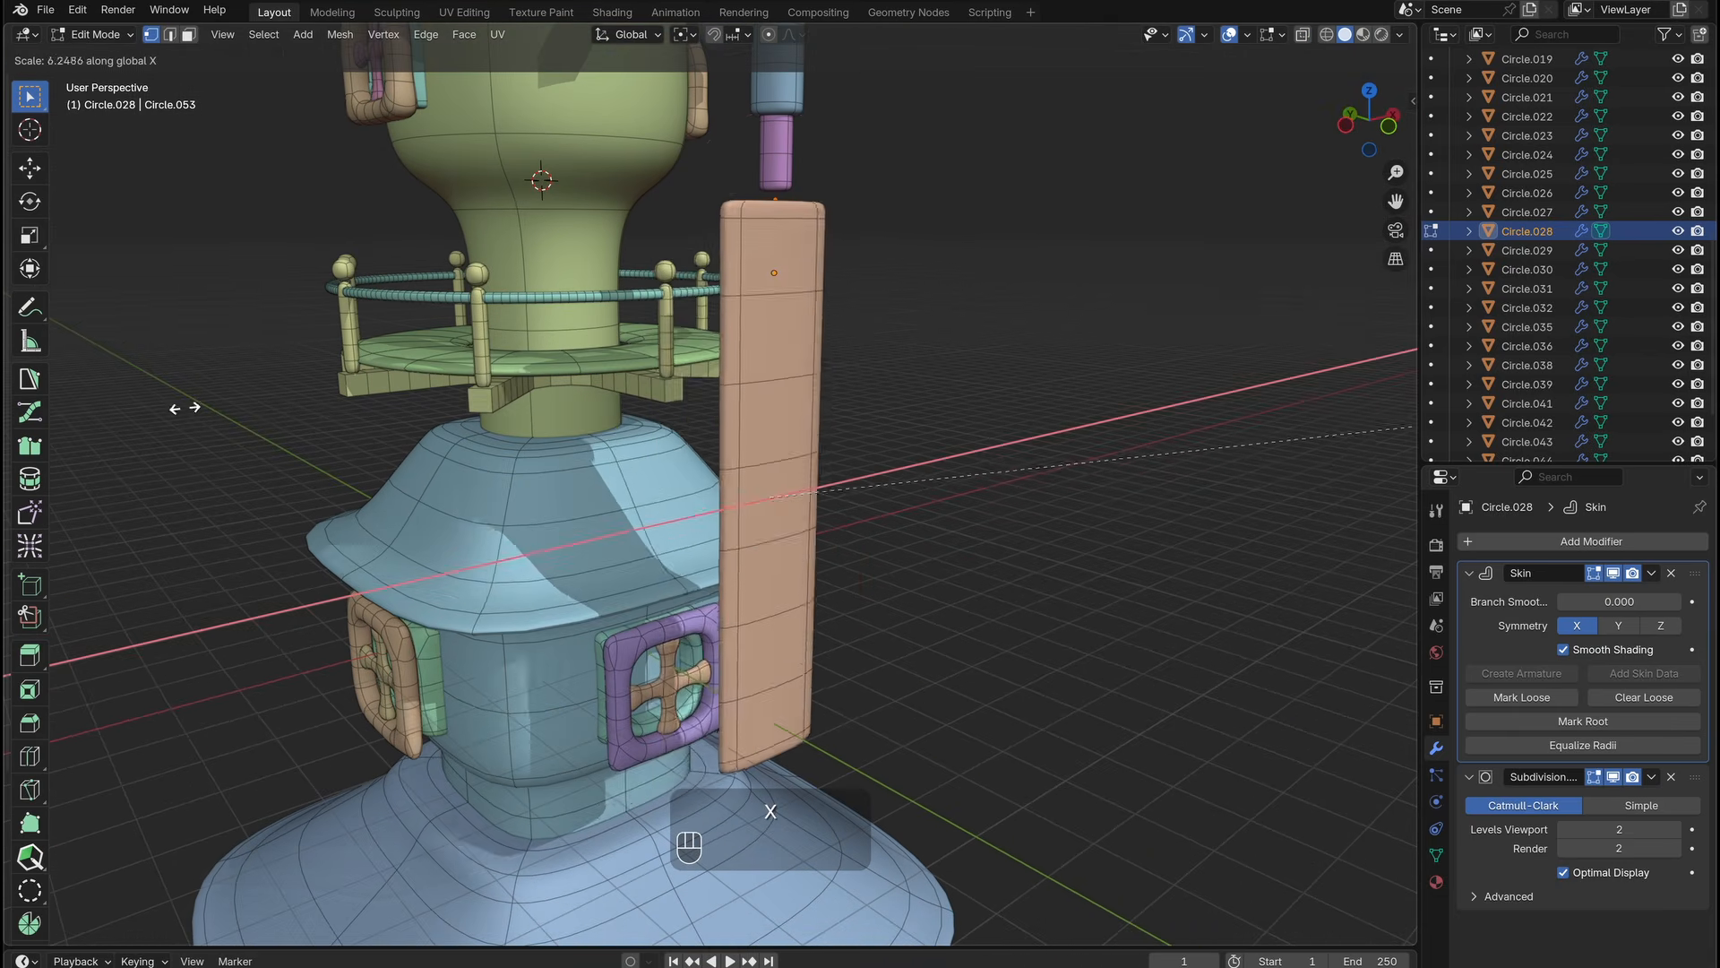
pyautogui.click(1092, 380)
pyautogui.keyDown('ctrl'); pyautogui.moveTo(1075, 369); pyautogui.dragTo(668, 385, button='middle'); pyautogui.keyUp('ctrl')
pyautogui.keyDown('shift'); pyautogui.moveTo(667, 385); pyautogui.dragTo(745, 498, button='middle'); pyautogui.keyUp('shift')
pyautogui.press('Tab')
pyautogui.click(727, 417)
pyautogui.moveTo(745, 498); pyautogui.dragTo(776, 484, button='middle')
pyautogui.click(770, 483)
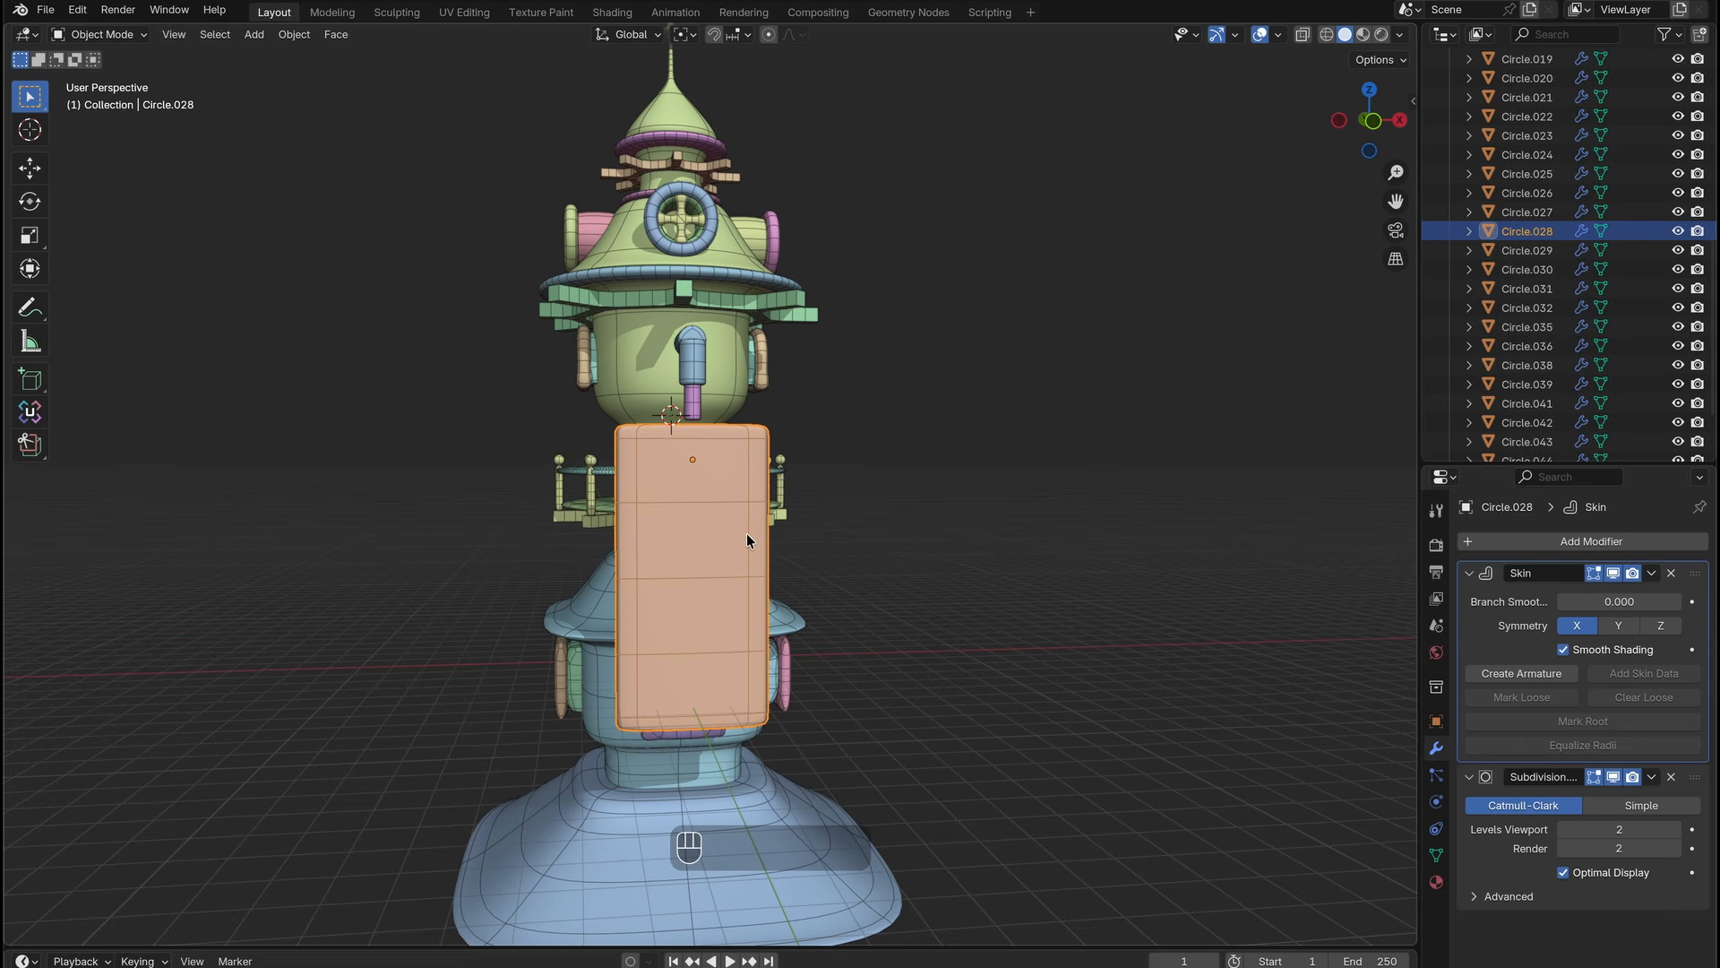
pyautogui.press('Tab')
pyautogui.hotkey('alt', 'z')
pyautogui.scroll(2, 717, 605)
pyautogui.keyDown('shift'); pyautogui.moveTo(711, 599); pyautogui.dragTo(697, 540, button='middle'); pyautogui.keyUp('shift')
pyautogui.moveTo(697, 540); pyautogui.dragTo(714, 549, button='middle')
pyautogui.press('Tab')
pyautogui.scroll(-3, 712, 593)
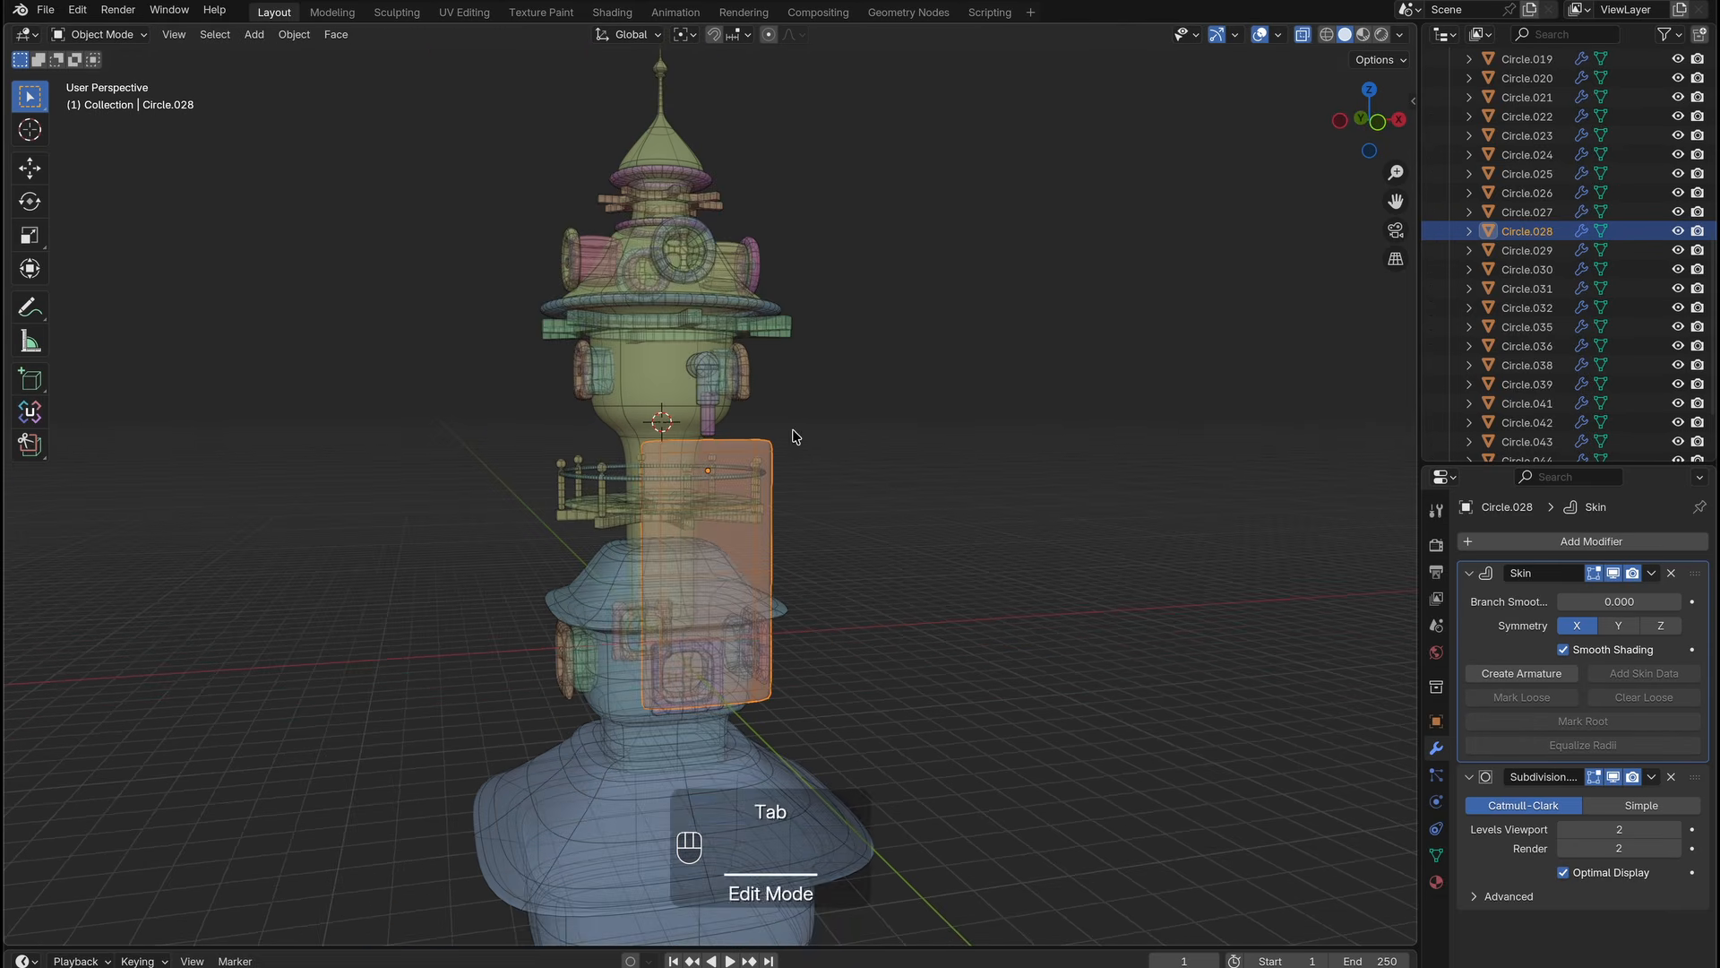
pyautogui.hotkey('alt', 'z')
pyautogui.moveTo(795, 437)
pyautogui.mouseDown(button='middle')
pyautogui.moveTo(975, 691)
pyautogui.moveTo(1036, 704)
pyautogui.mouseUp(button='middle')
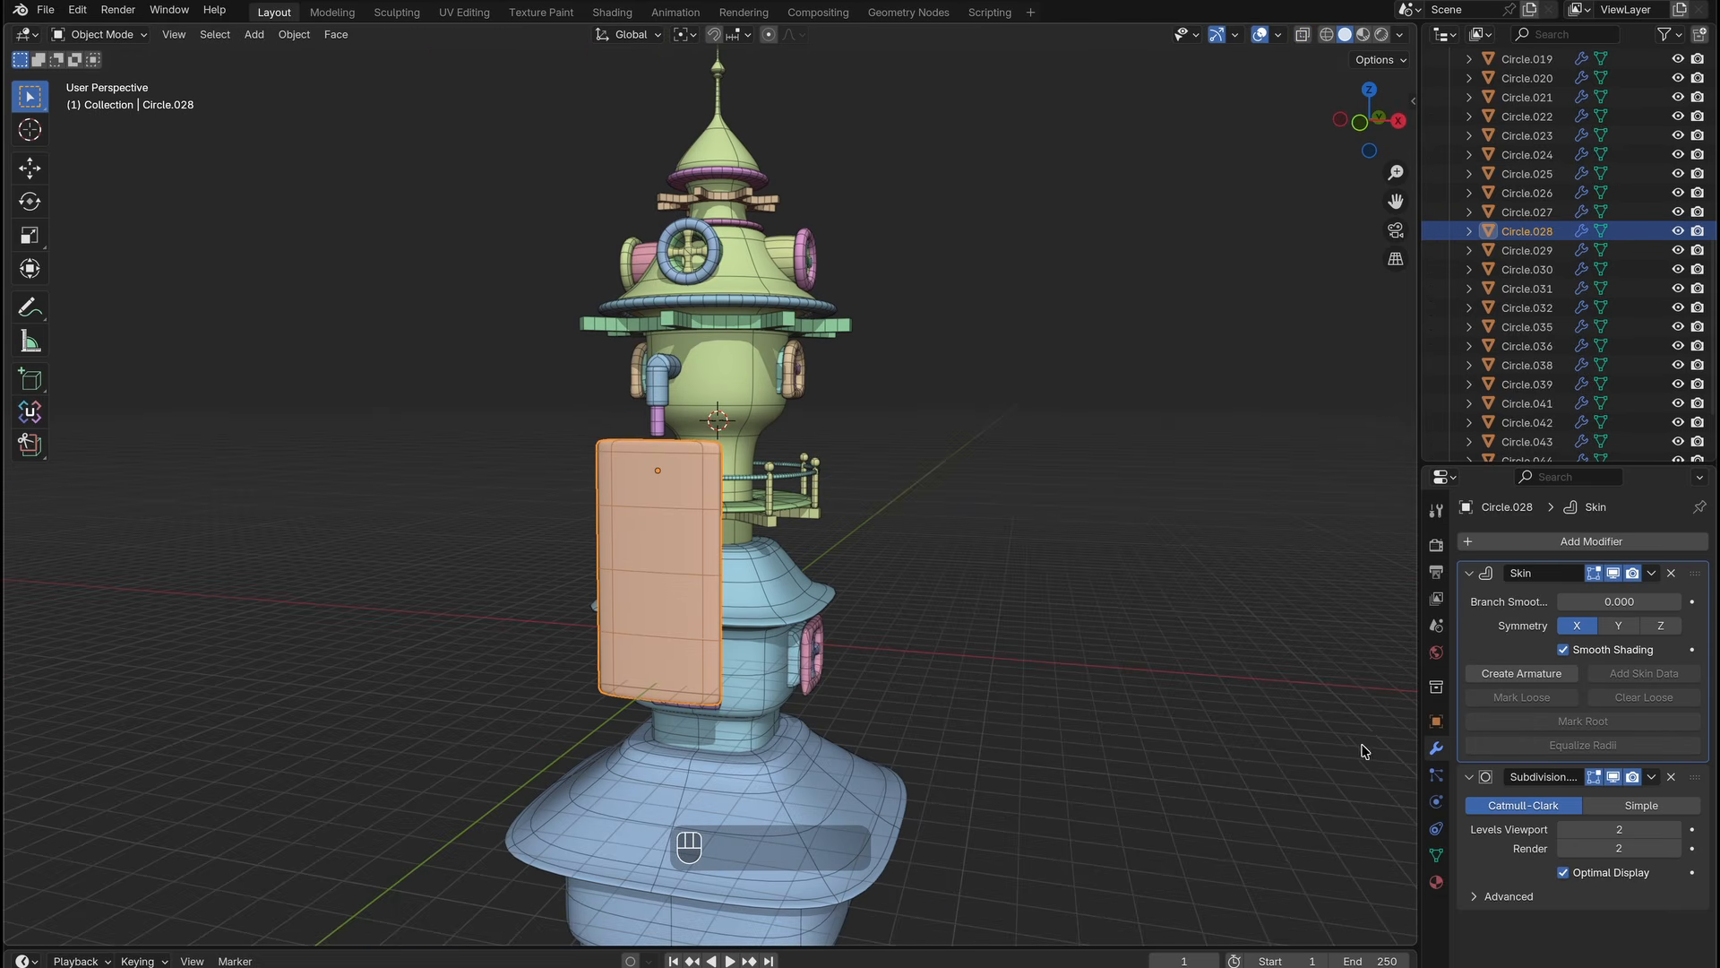
# Add an Array modifier to the blade with a count of 3, using Object Offset instead of Relative Offset.
pyautogui.moveTo(676, 466); pyautogui.dragTo(754, 484, button='middle')
pyautogui.keyDown('ctrl'); pyautogui.moveTo(755, 484); pyautogui.dragTo(736, 286, button='middle'); pyautogui.keyUp('ctrl')
pyautogui.keyDown('shift'); pyautogui.moveTo(736, 287); pyautogui.dragTo(751, 339, button='middle'); pyautogui.keyUp('shift')
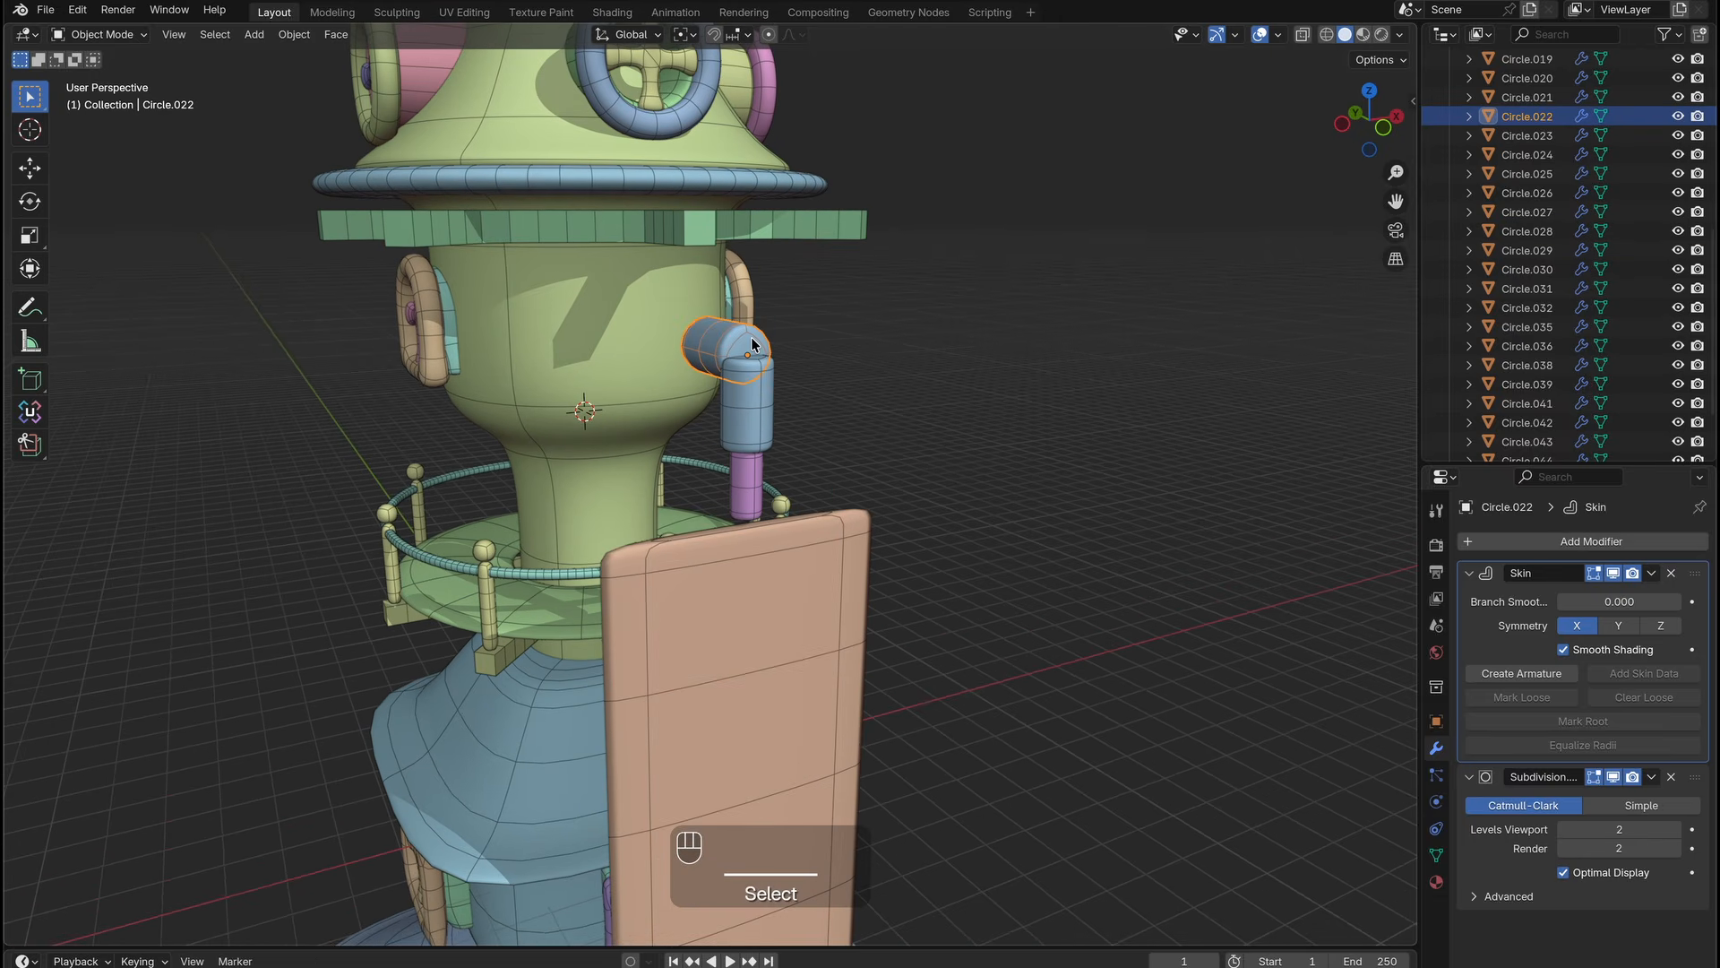
pyautogui.click(688, 613)
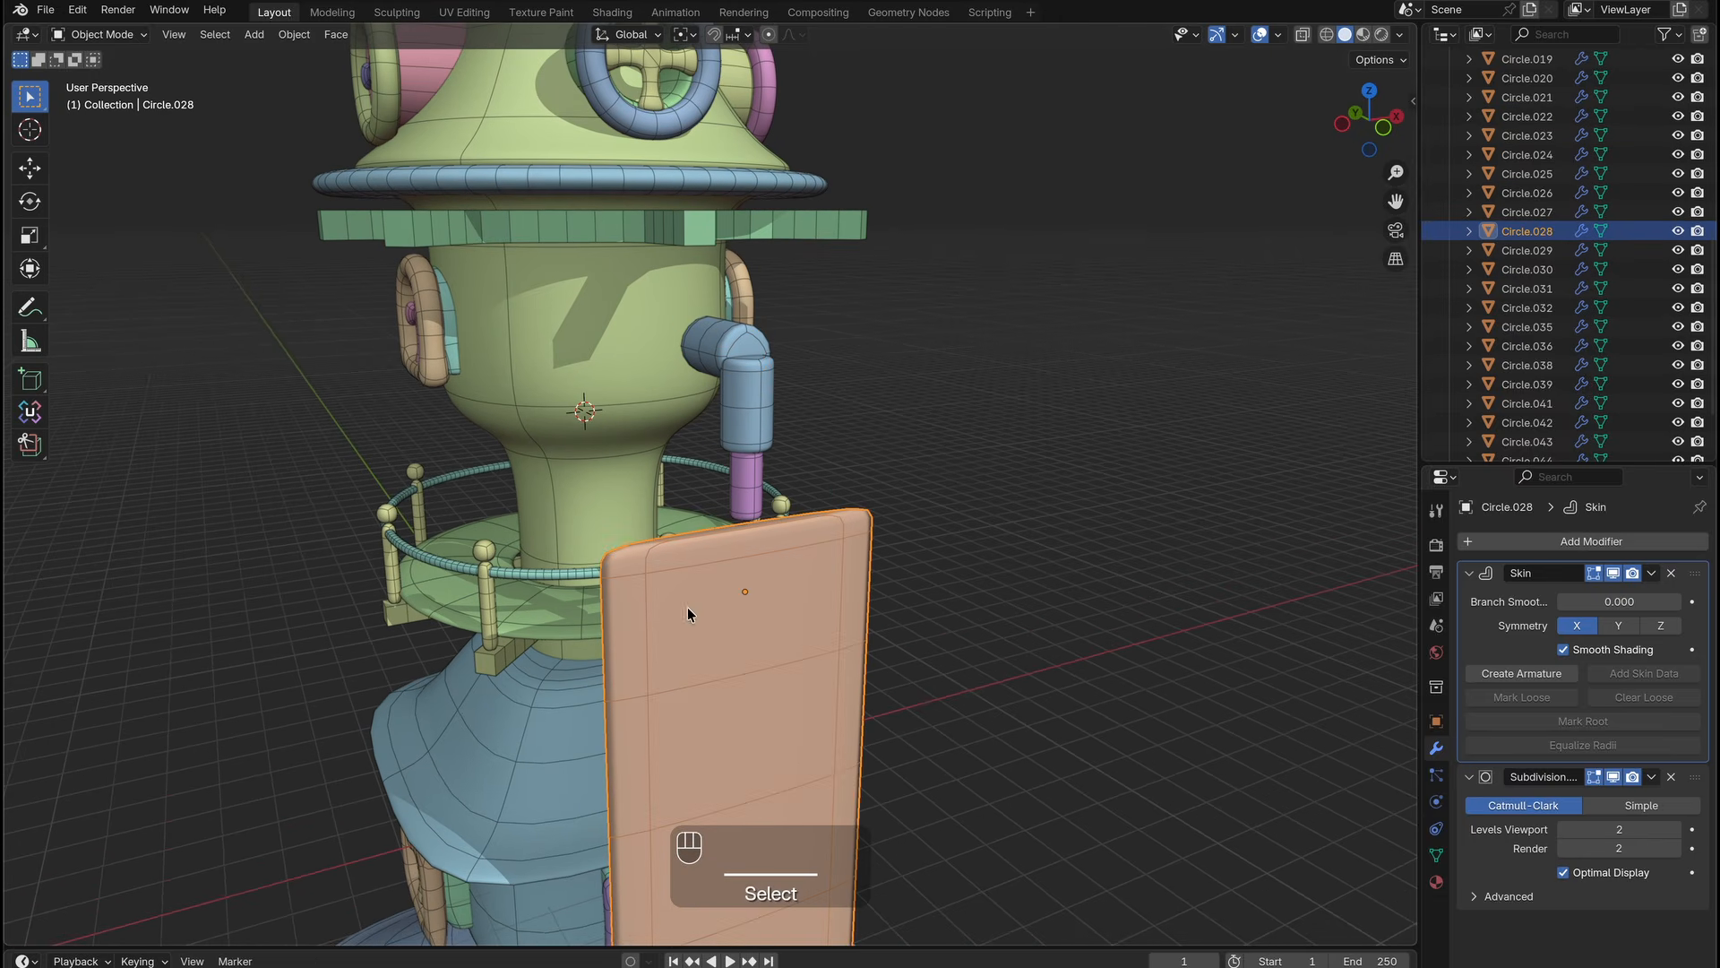
pyautogui.click(1553, 542)
pyautogui.click(1317, 541)
pyautogui.scroll(-5, 1577, 716)
pyautogui.moveTo(1640, 790); pyautogui.dragTo(1658, 790)
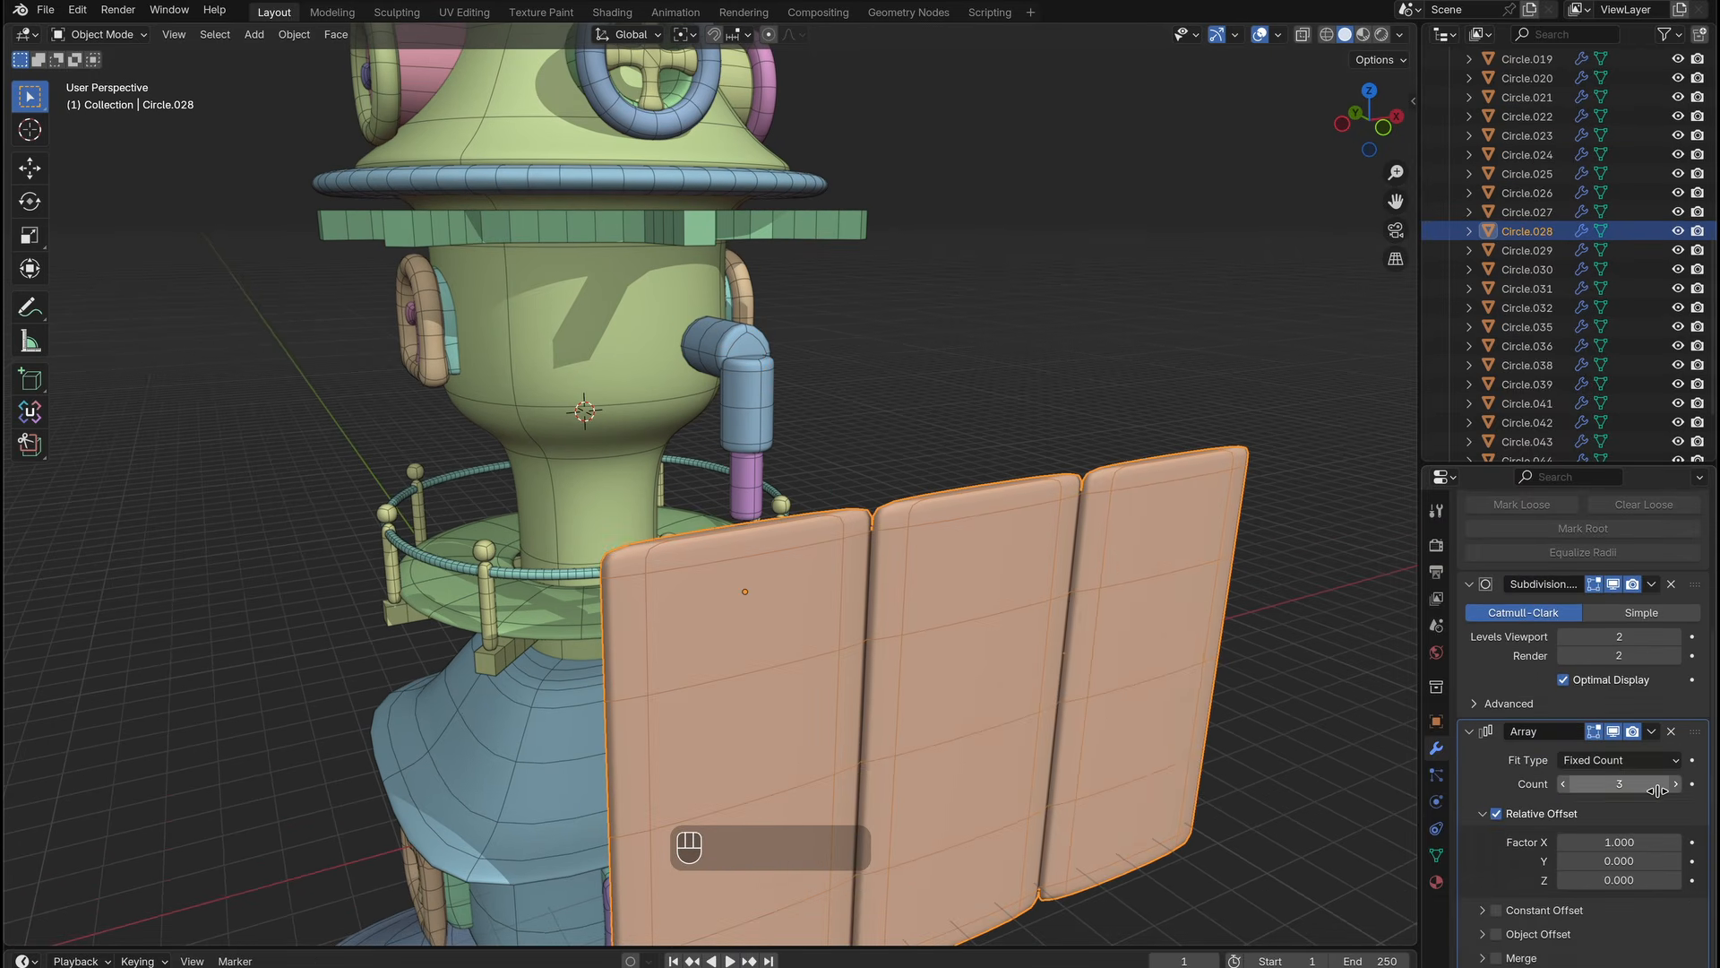
pyautogui.click(1497, 814)
pyautogui.click(1496, 934)
# Snap the 3D cursor to the blue elbow pipe's corner vertex and add a Plain Axes empty there.
pyautogui.press('Tab')
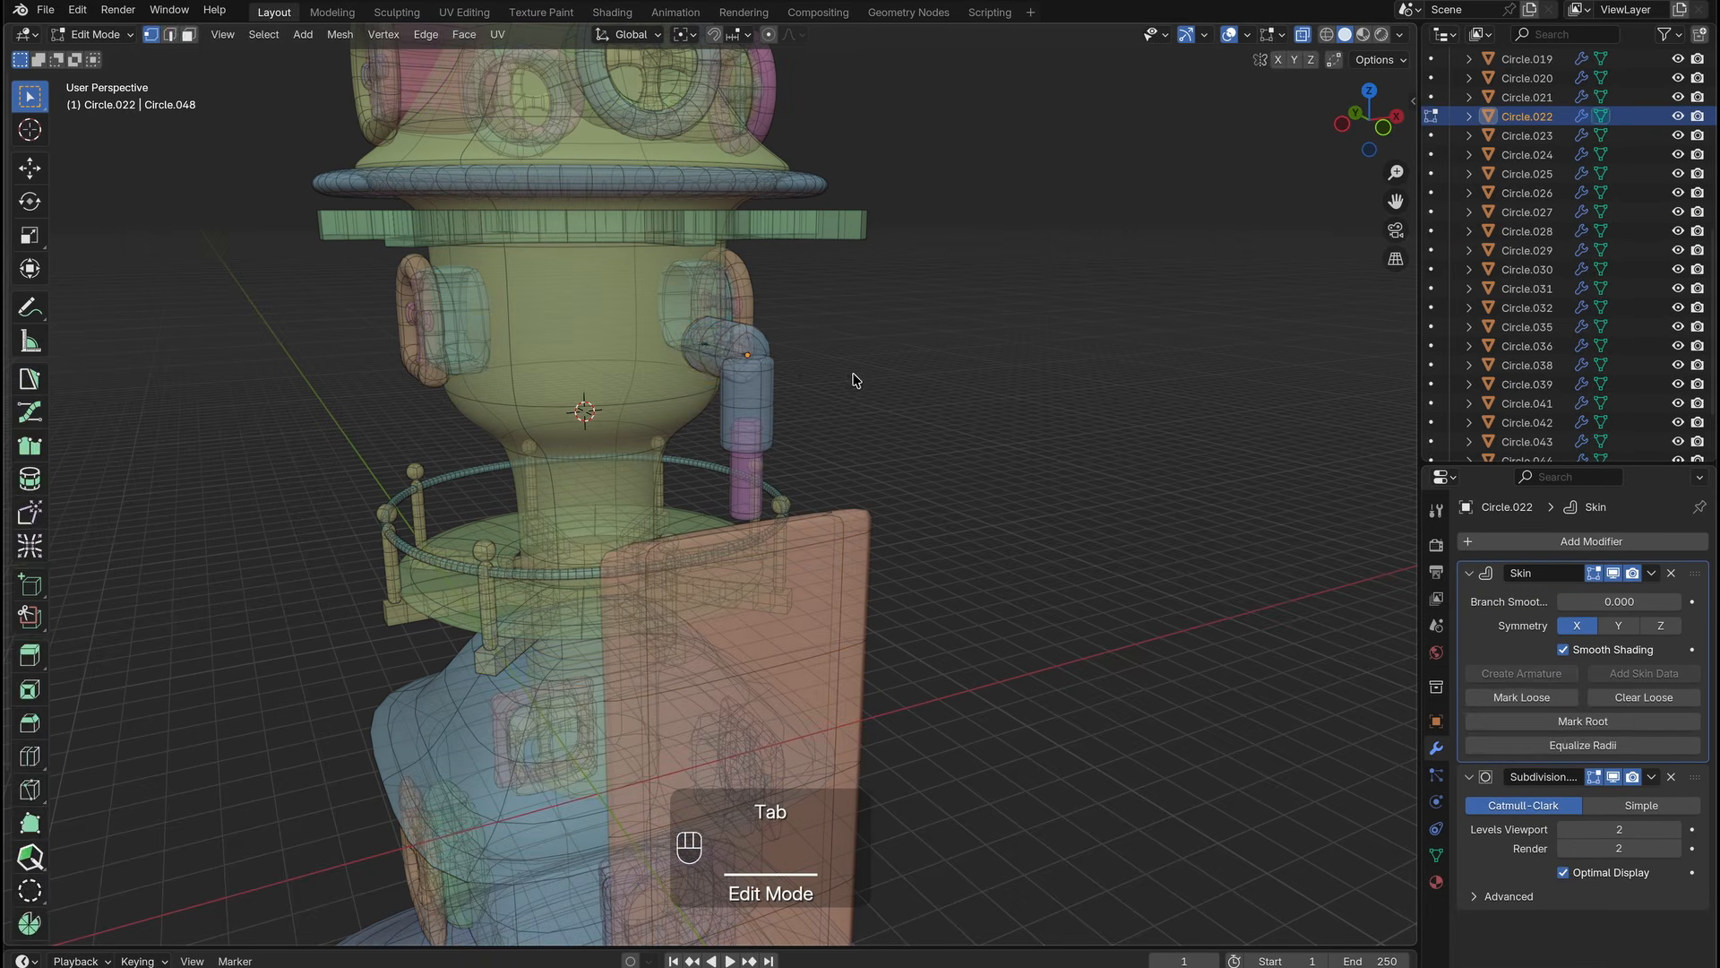
pyautogui.hotkey('shift', 's')
pyautogui.click(857, 473)
pyautogui.press('Tab')
pyautogui.click(856, 473)
pyautogui.hotkey('shift', 'a')
pyautogui.moveTo(858, 607)
pyautogui.click(981, 603)
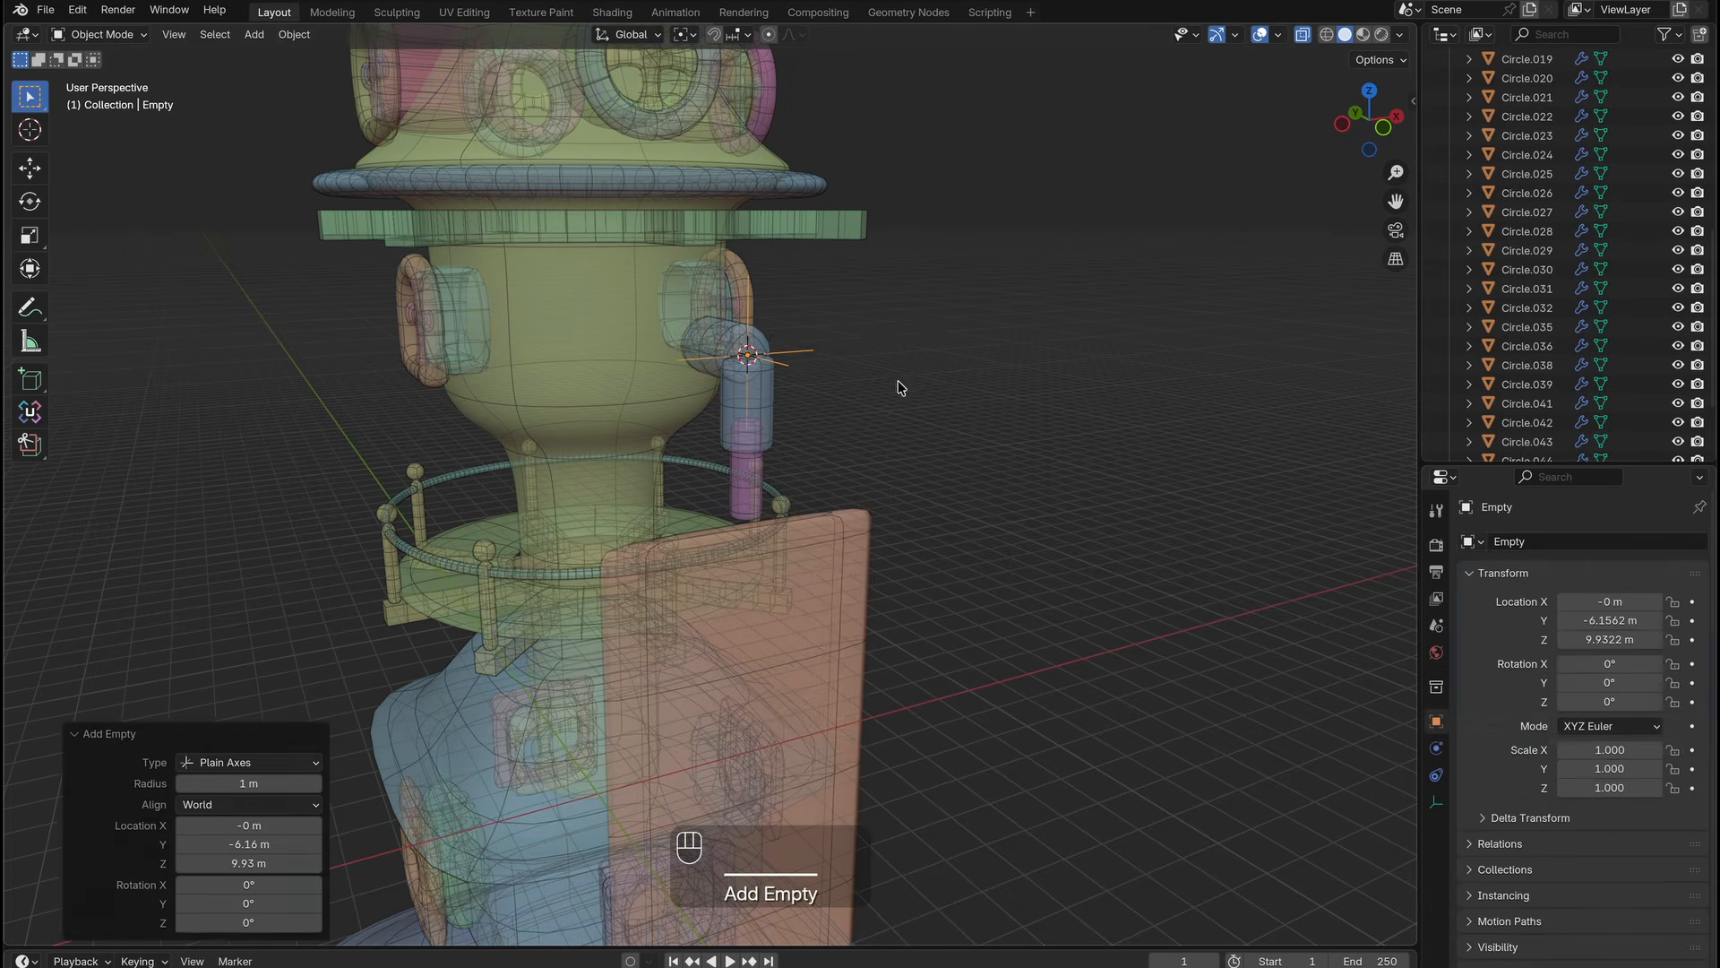
# Assign the empty as the blade array's offset object and set the blade's origin to the 3D cursor.
pyautogui.click(860, 552)
pyautogui.scroll(-5, 1523, 921)
pyautogui.click(1670, 928)
pyautogui.click(799, 347)
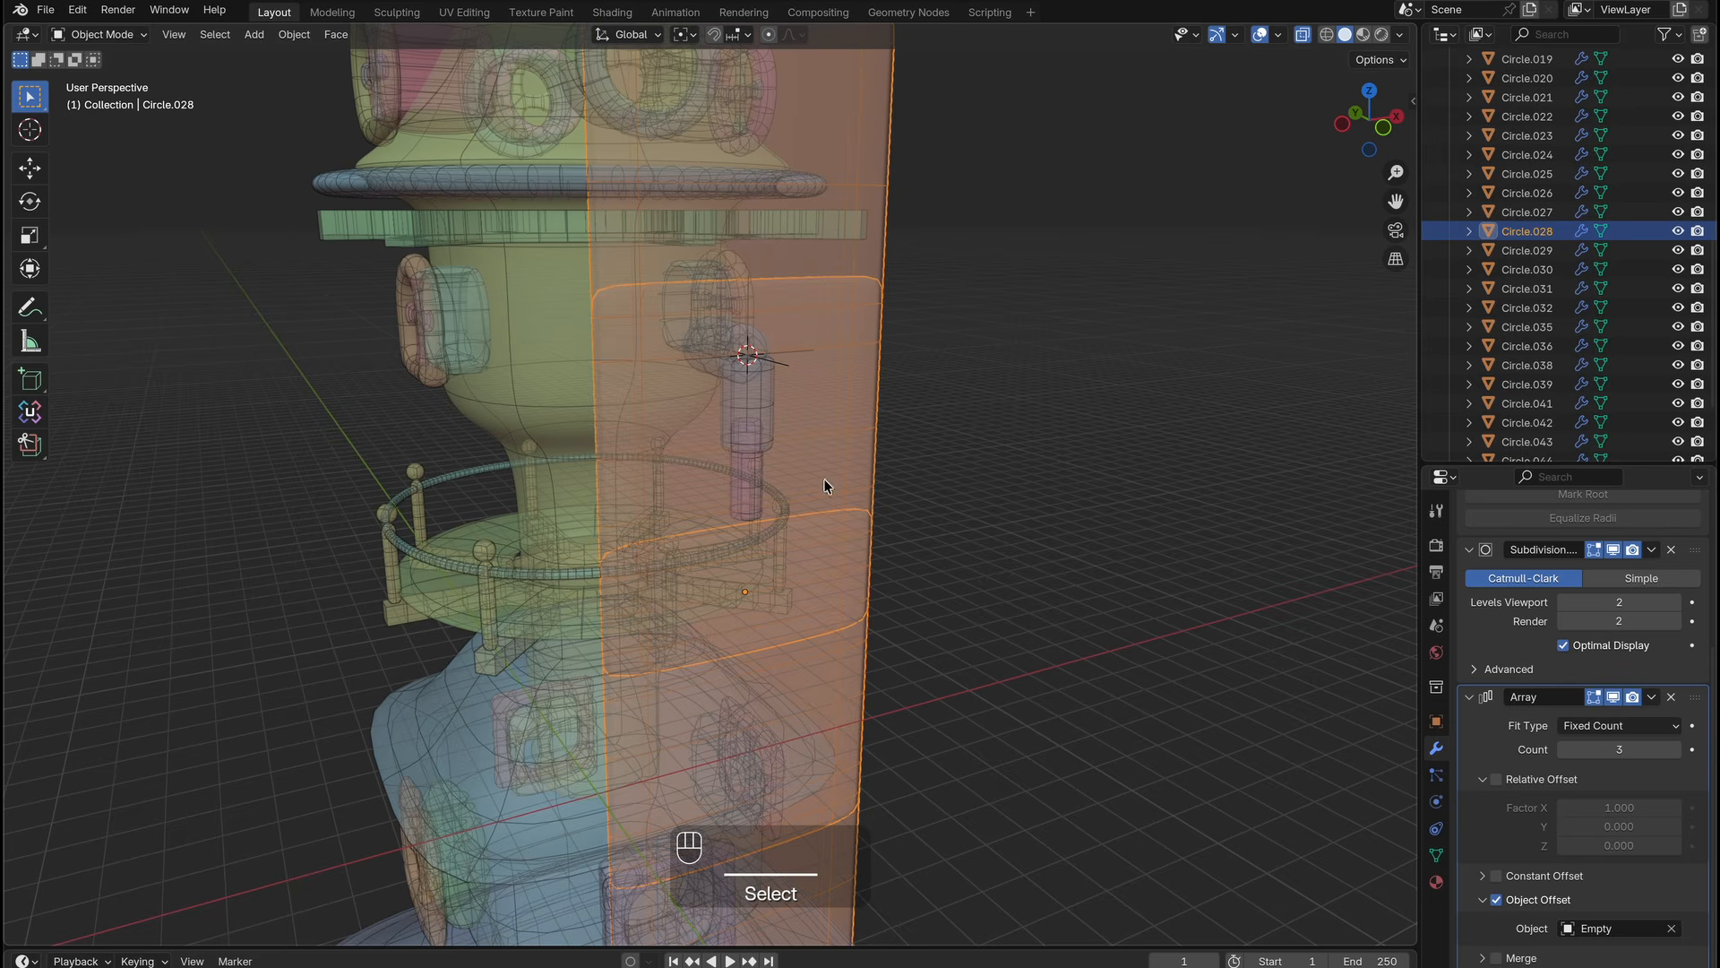
pyautogui.click(294, 34)
pyautogui.moveTo(326, 75)
pyautogui.click(577, 117)
# Rotate the empty 120° around the global Y axis to spread the three blades around the hub.
pyautogui.click(829, 367)
pyautogui.scroll(-3, 829, 367)
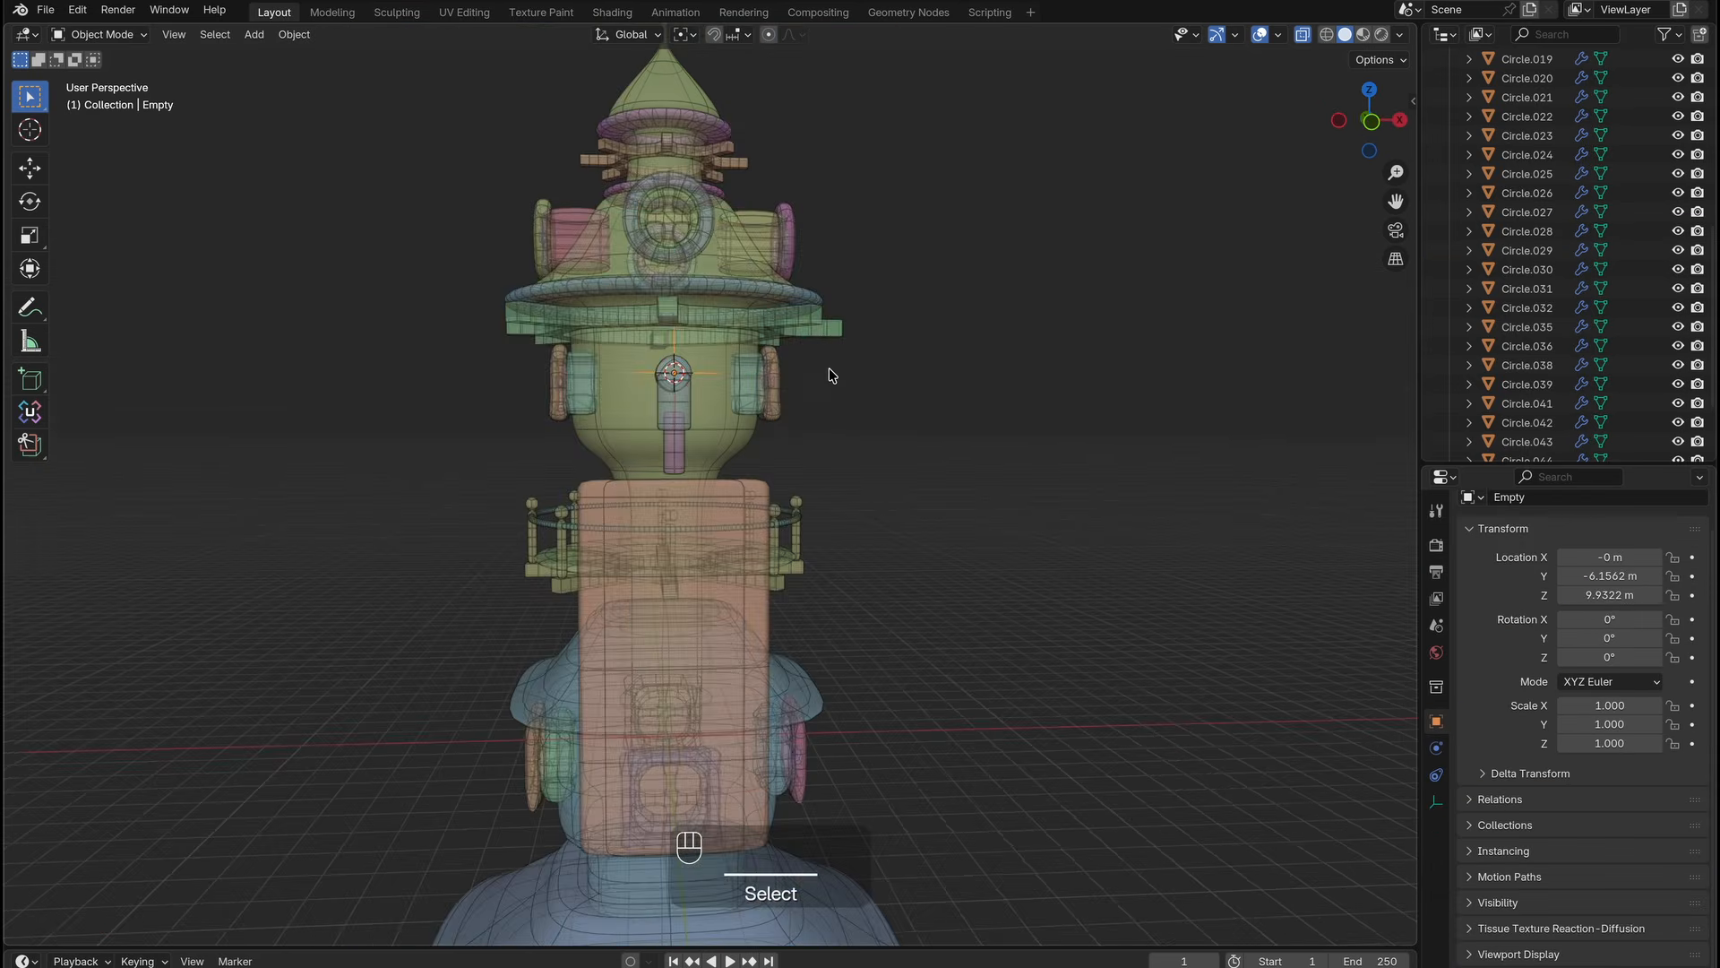
pyautogui.scroll(4, 811, 371)
pyautogui.press('r')
pyautogui.press('x')
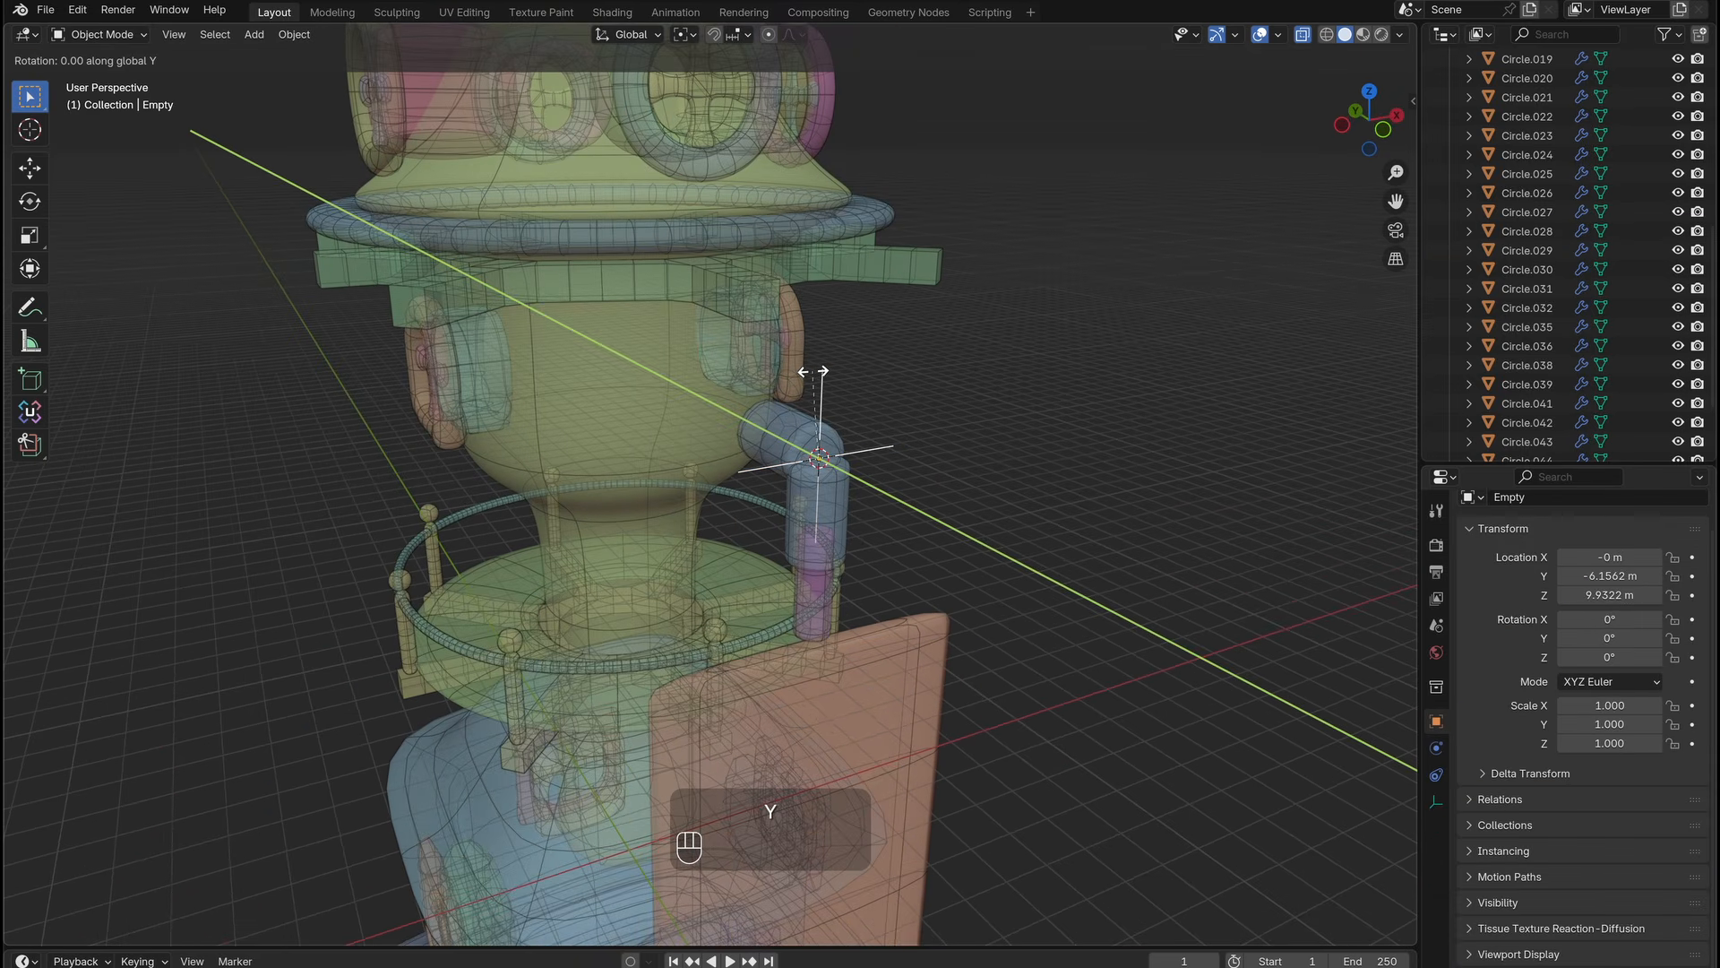
pyautogui.write('120')
pyautogui.press('Return')
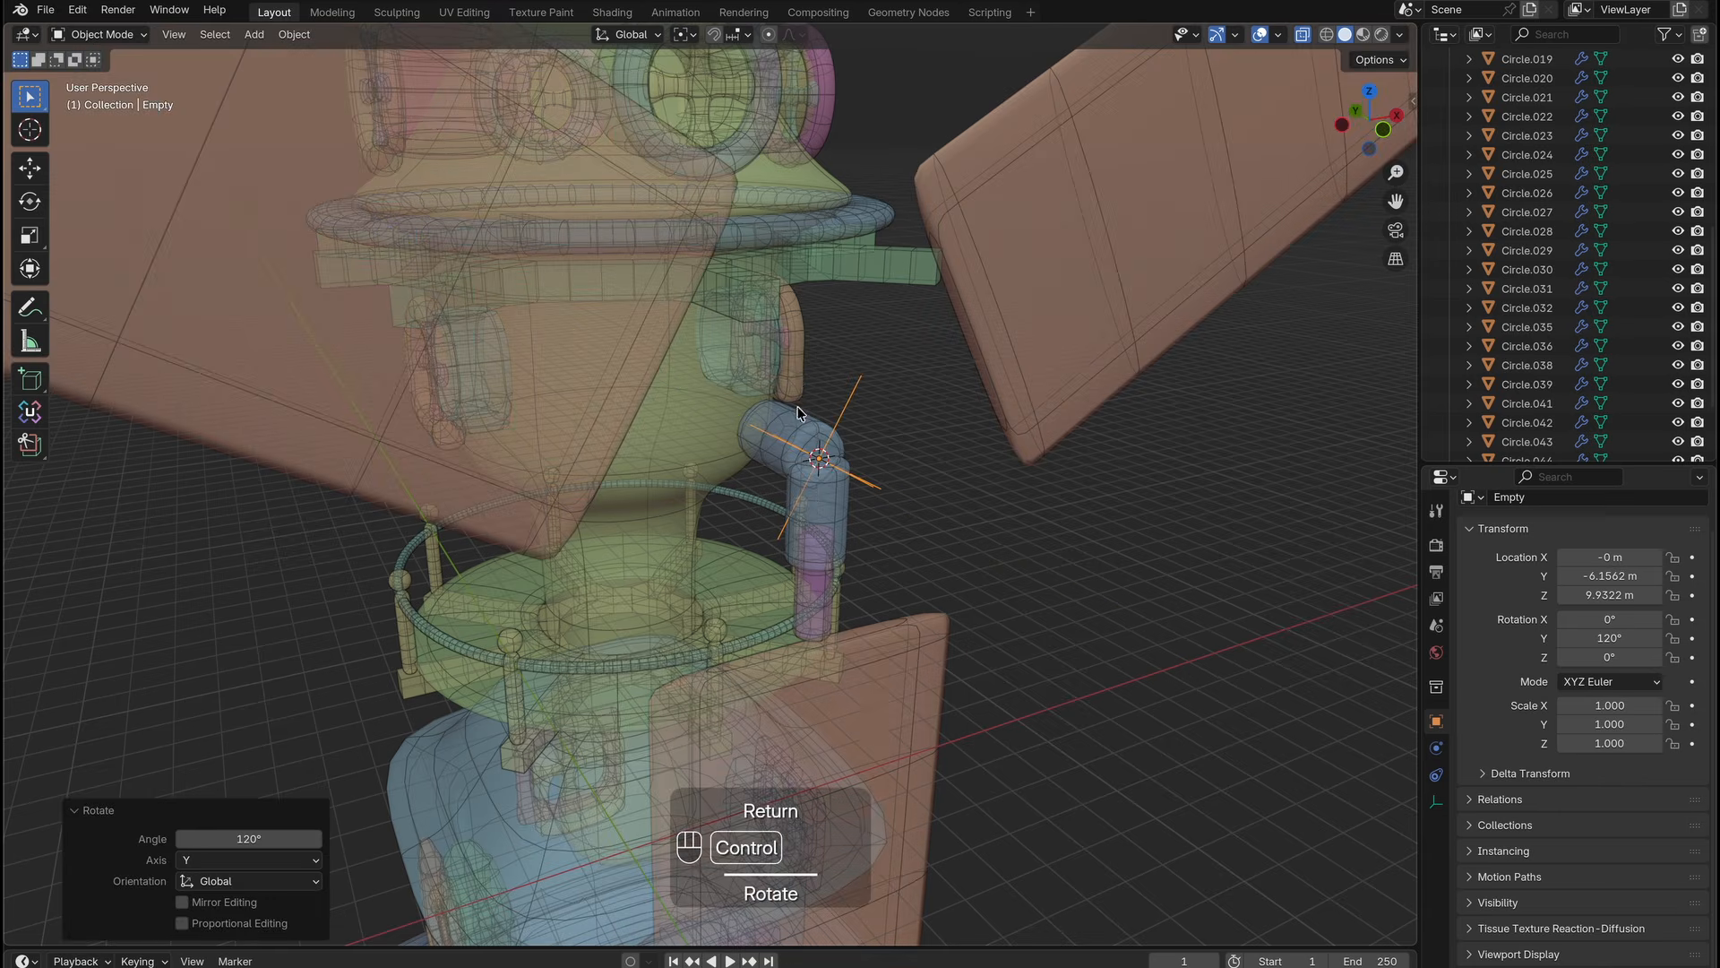
pyautogui.scroll(-5, 815, 394)
pyautogui.scroll(3, 823, 416)
pyautogui.moveTo(796, 417); pyautogui.dragTo(763, 519, button='middle')
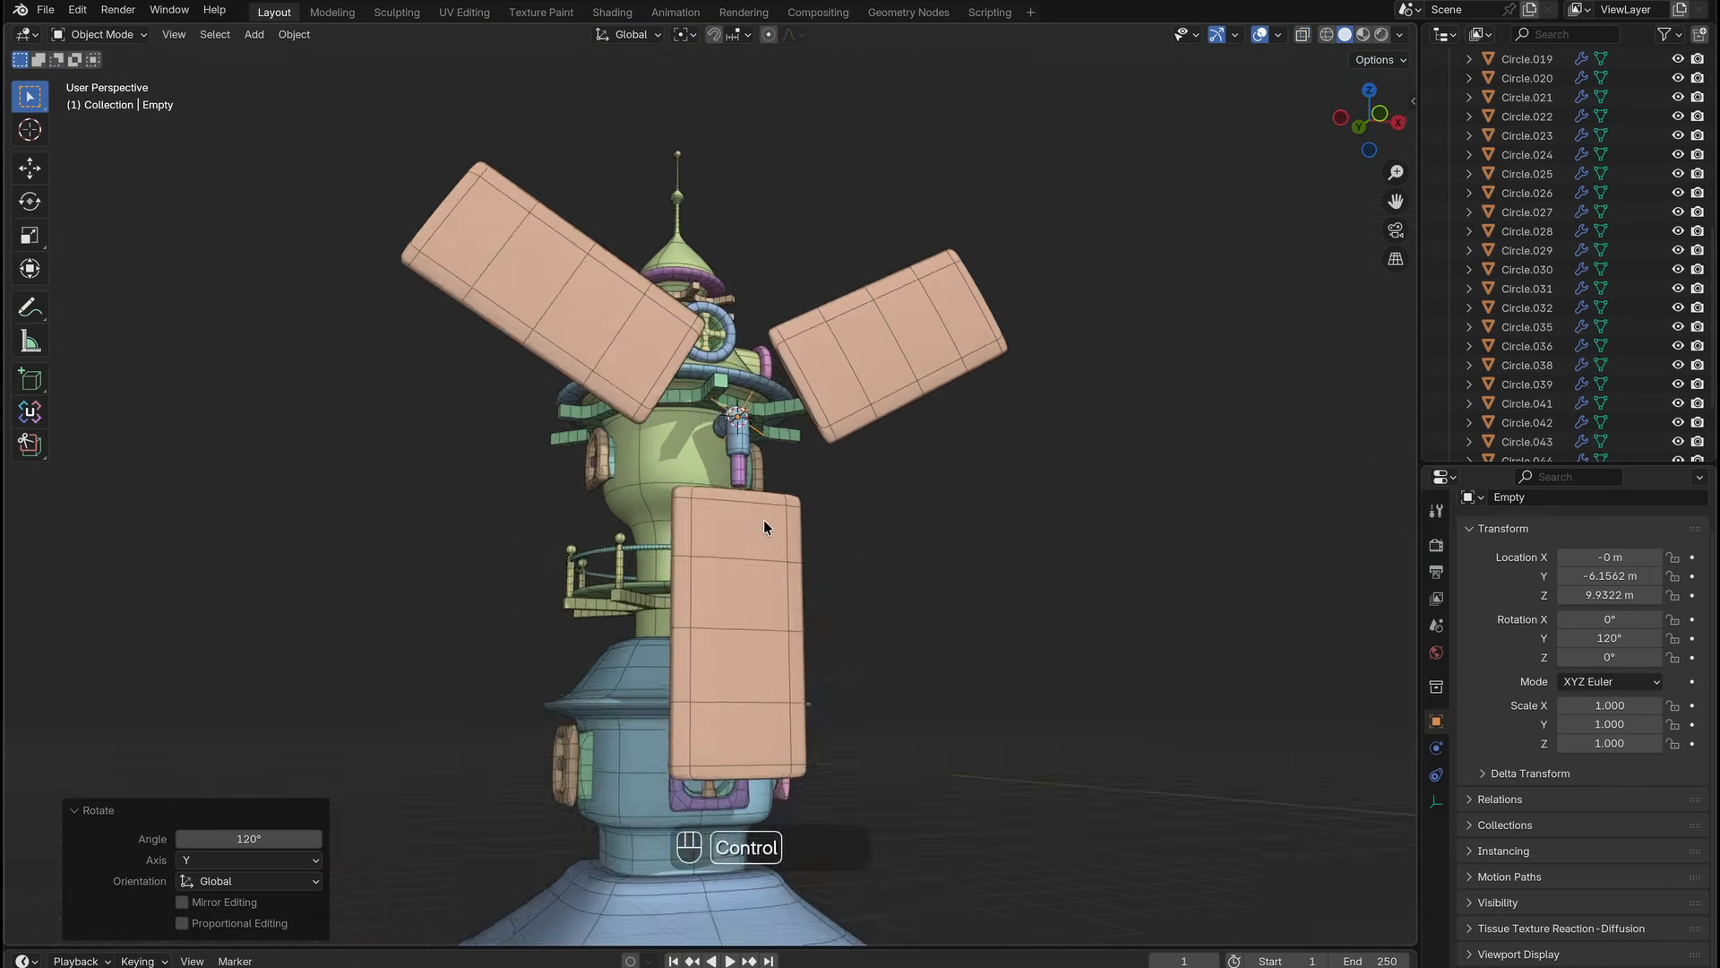
# Add two evenly spaced cuts along the edge that forms the blade's spine.
pyautogui.scroll(3, 763, 520)
pyautogui.click(736, 453)
pyautogui.click(798, 622)
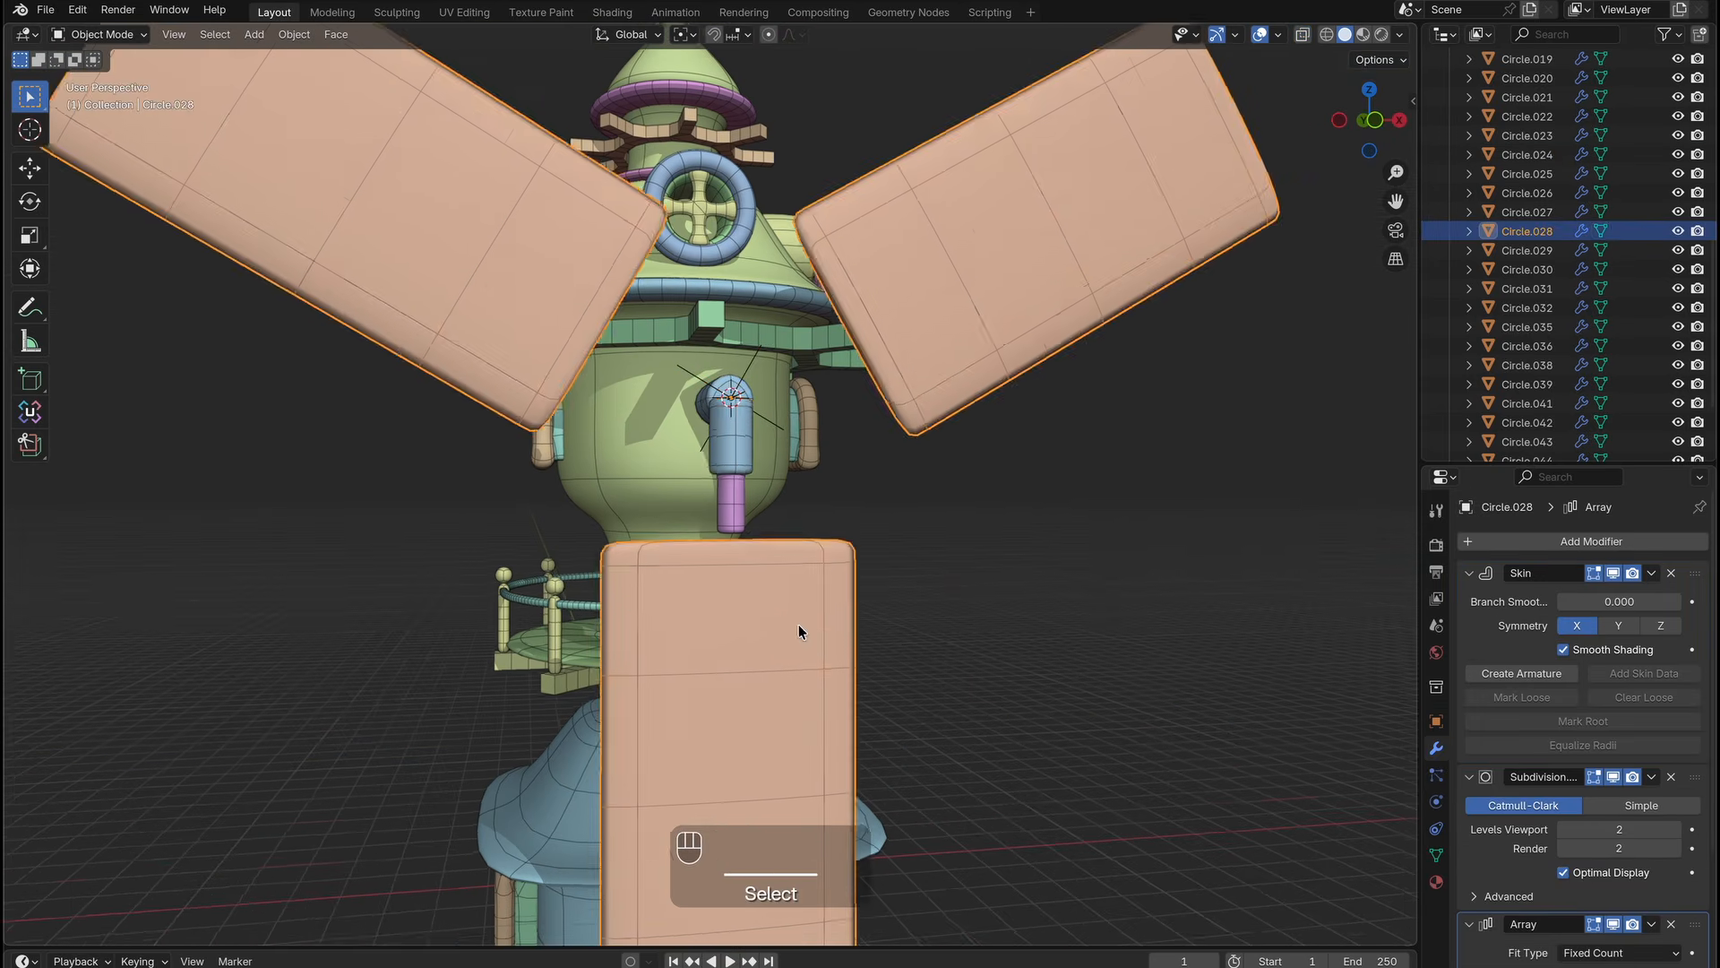
pyautogui.keyDown('shift'); pyautogui.moveTo(799, 624); pyautogui.dragTo(805, 451, button='middle'); pyautogui.keyUp('shift')
pyautogui.press('Tab')
pyautogui.click(1303, 34)
pyautogui.press('Tab')
pyautogui.moveTo(830, 597); pyautogui.dragTo(779, 507, button='middle')
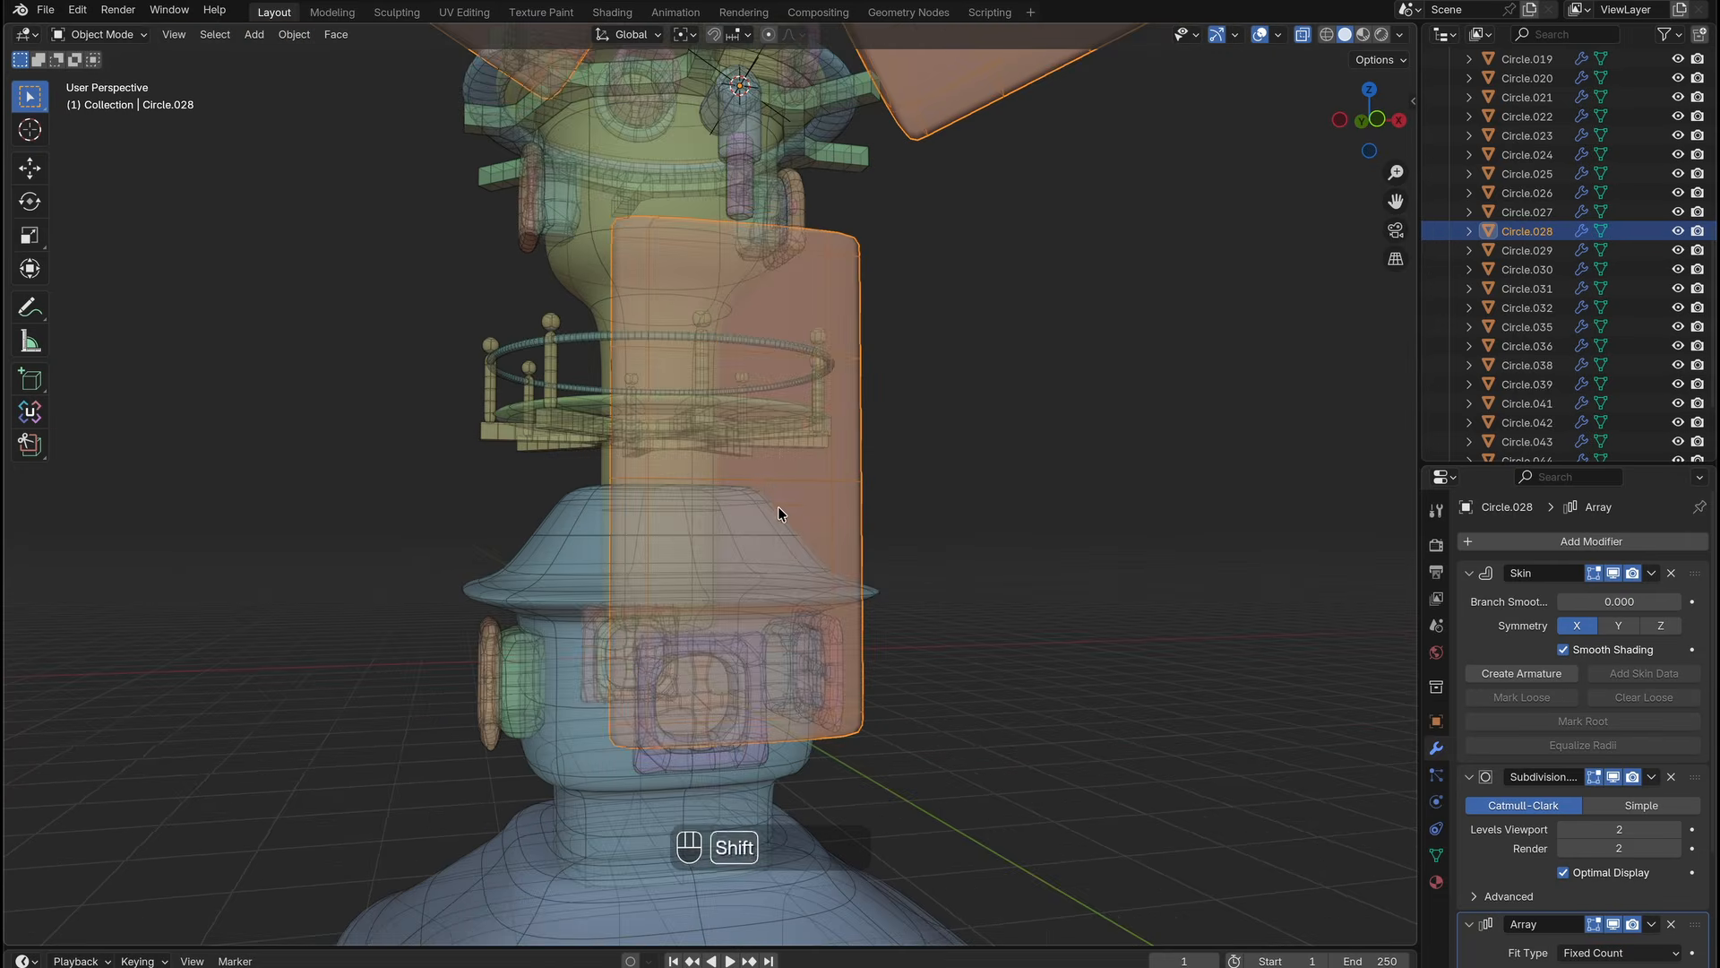
pyautogui.scroll(-3, 767, 484)
pyautogui.moveTo(674, 484); pyautogui.dragTo(774, 482, button='middle')
pyautogui.scroll(3, 778, 478)
pyautogui.moveTo(867, 437); pyautogui.dragTo(769, 480, button='middle')
pyautogui.press('Tab')
pyautogui.press('super+r')
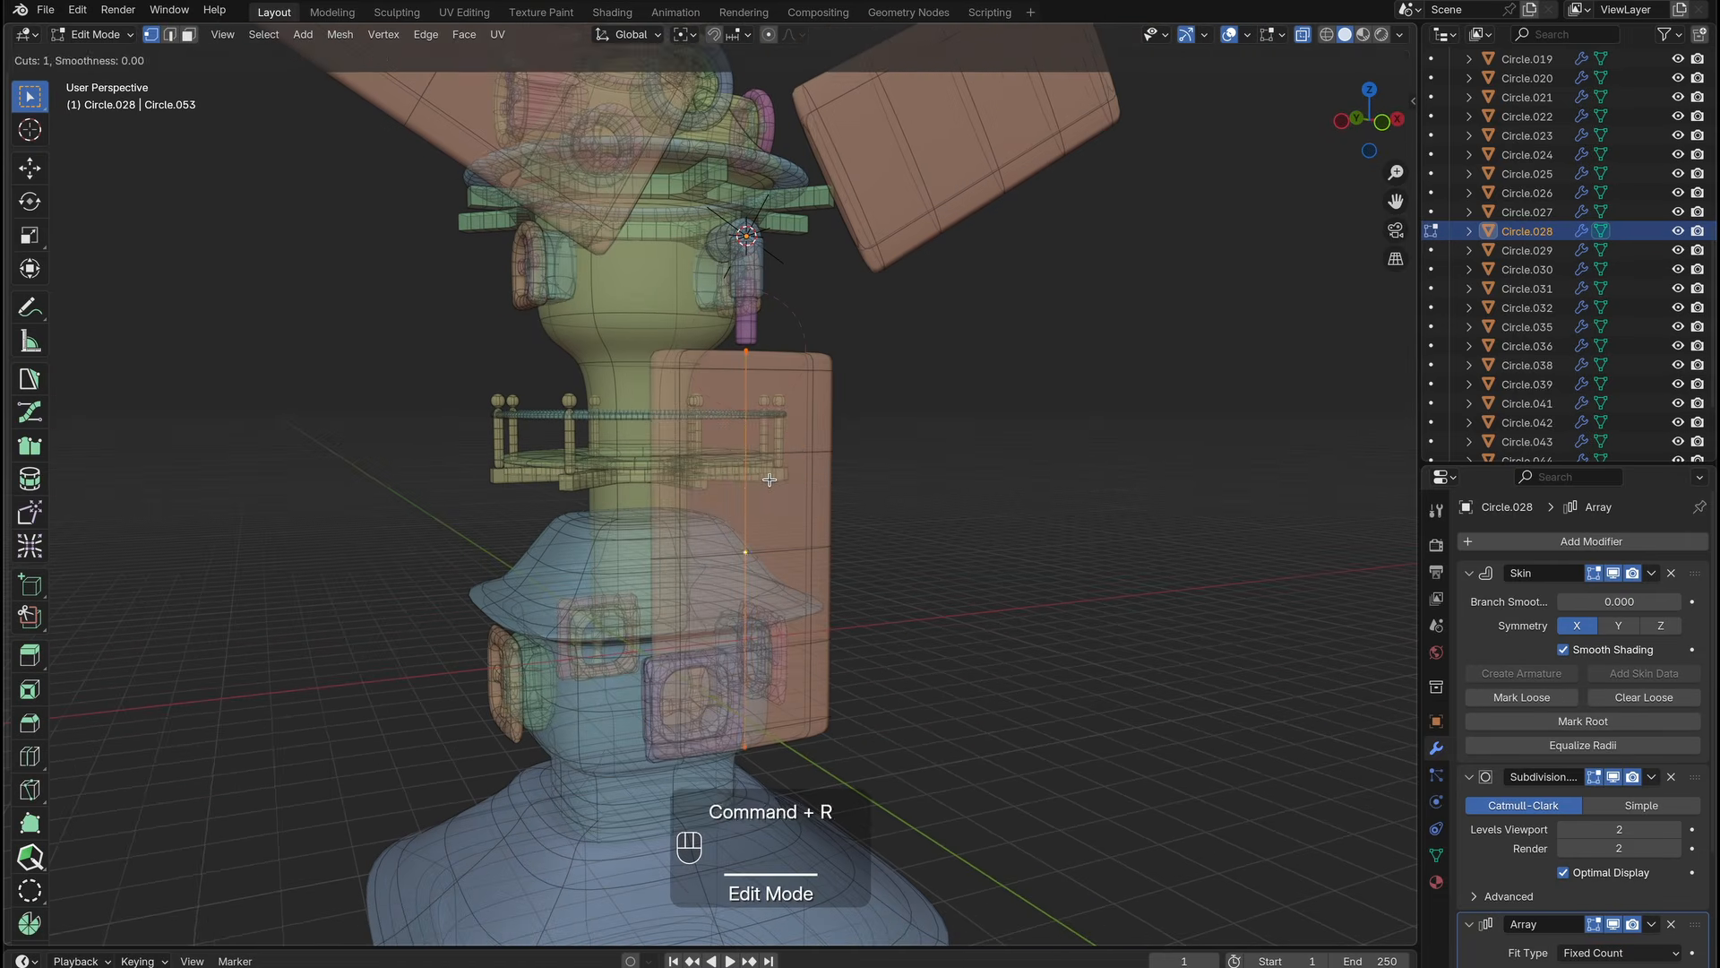
pyautogui.scroll(1, 768, 480)
pyautogui.click(769, 480)
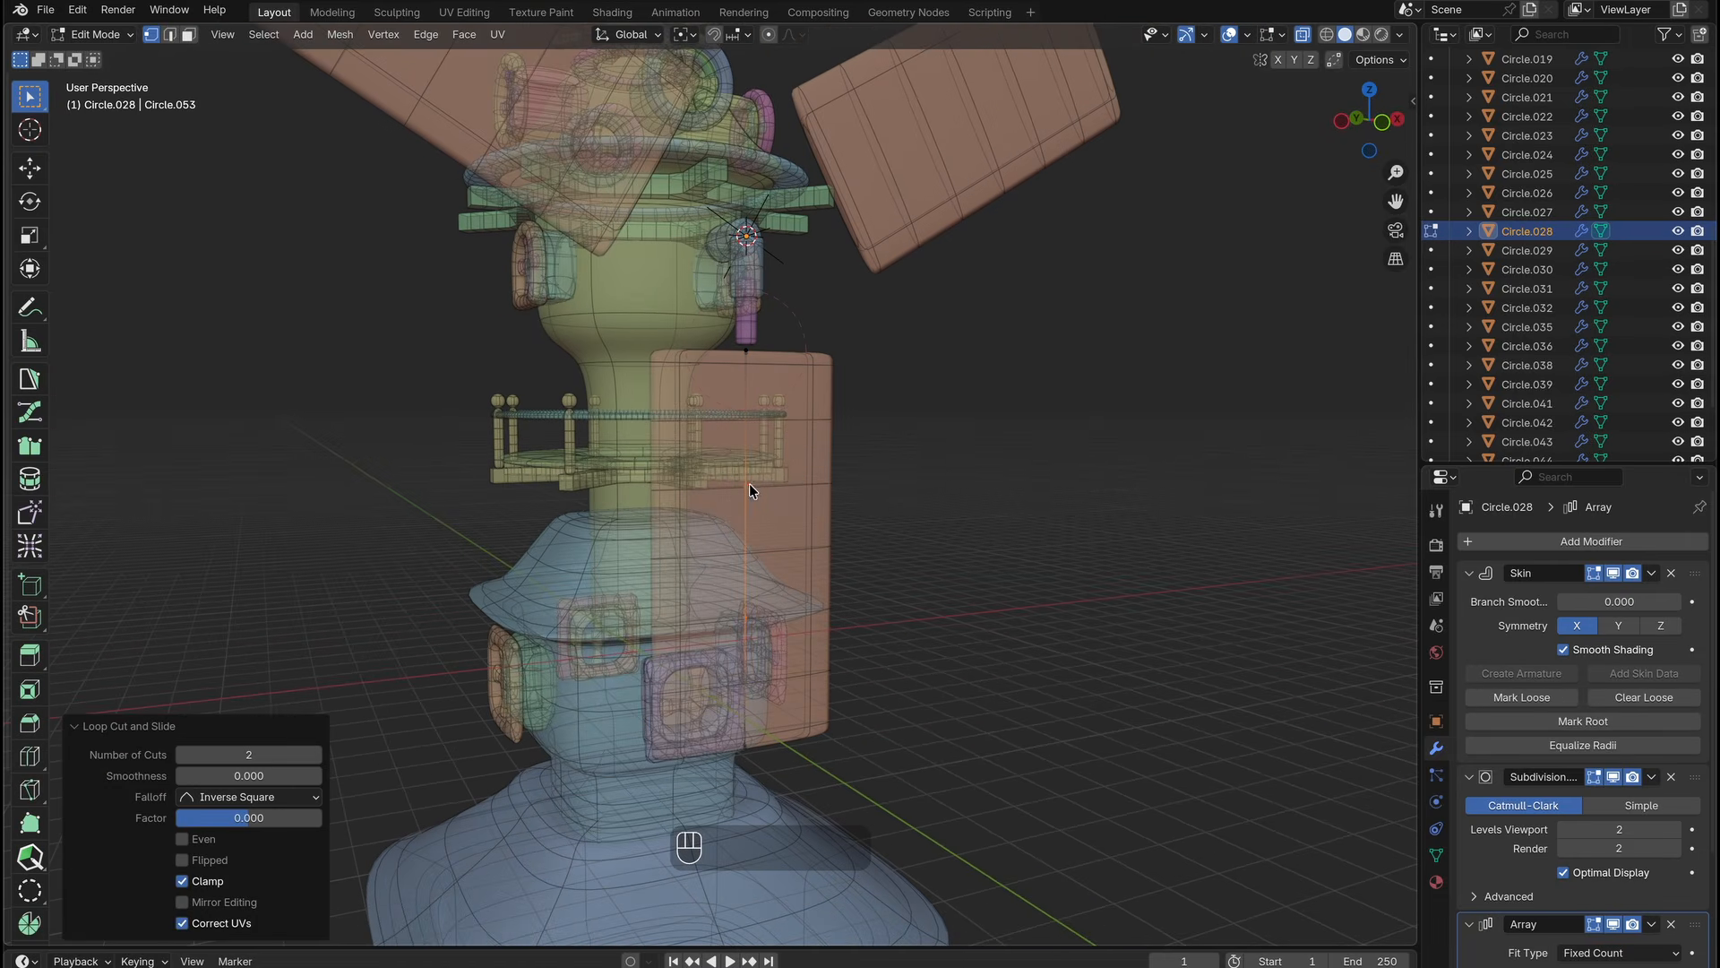
# Narrow the blade's upper end by resizing the skin at its top vertex.
pyautogui.click(748, 351)
pyautogui.press('s')
pyautogui.press('y')
pyautogui.click(797, 356)
pyautogui.moveTo(710, 714); pyautogui.dragTo(800, 766)
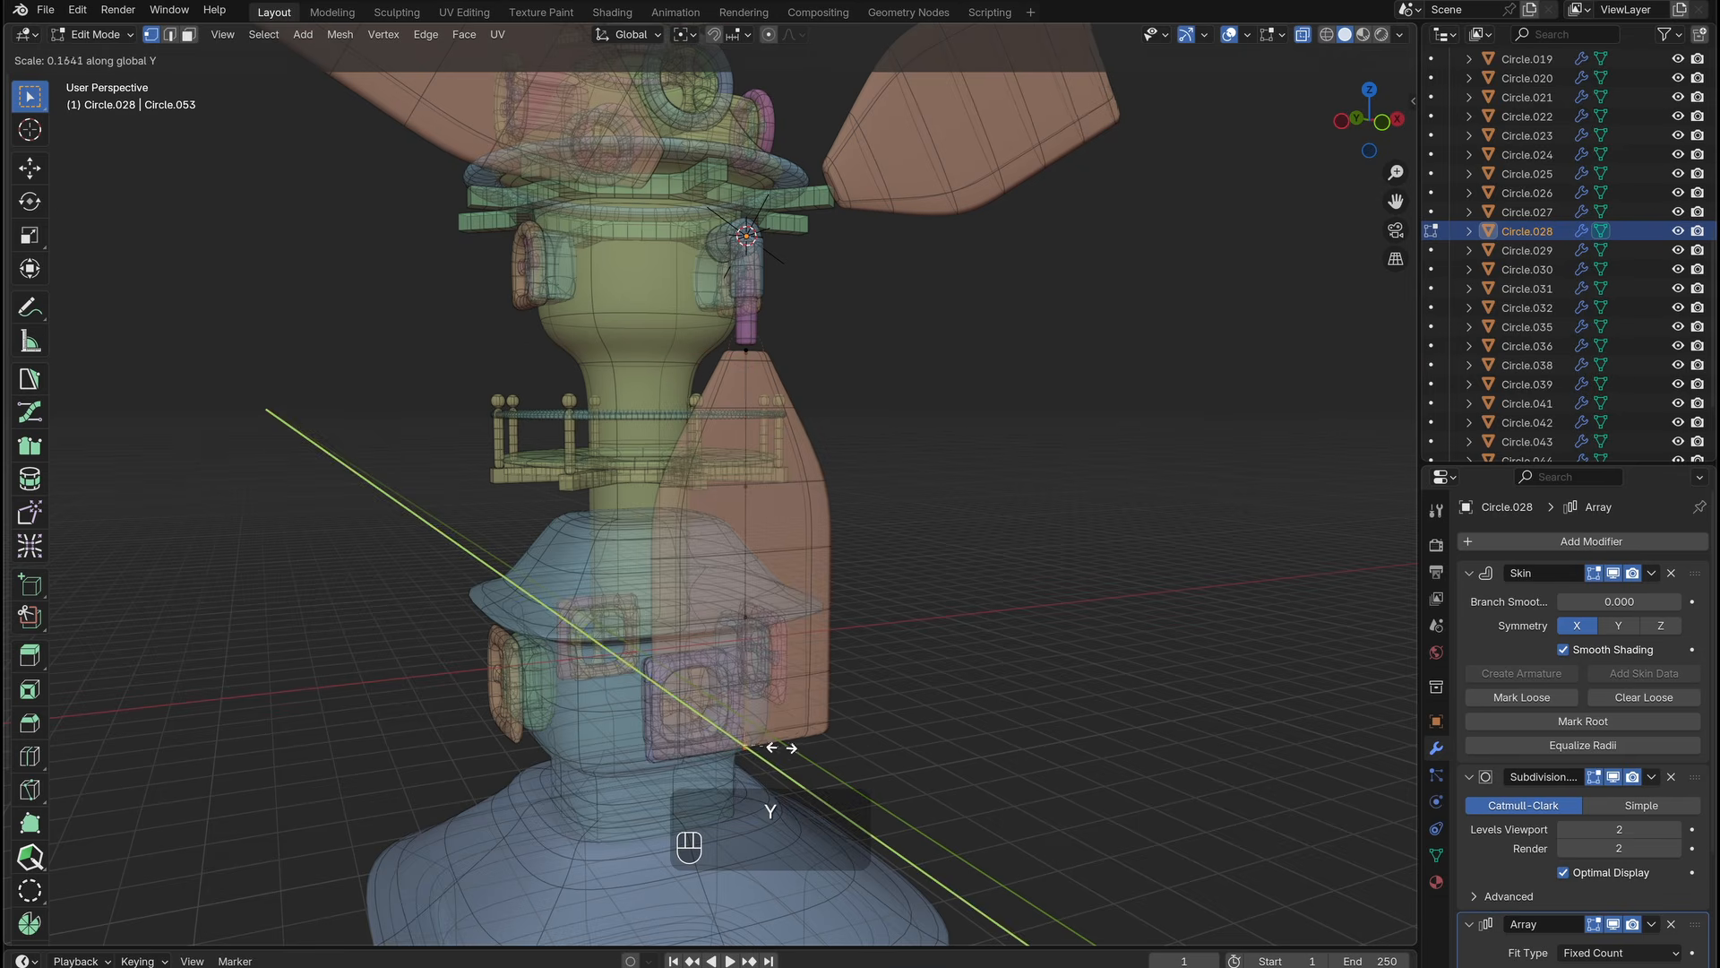
pyautogui.press('Escape')
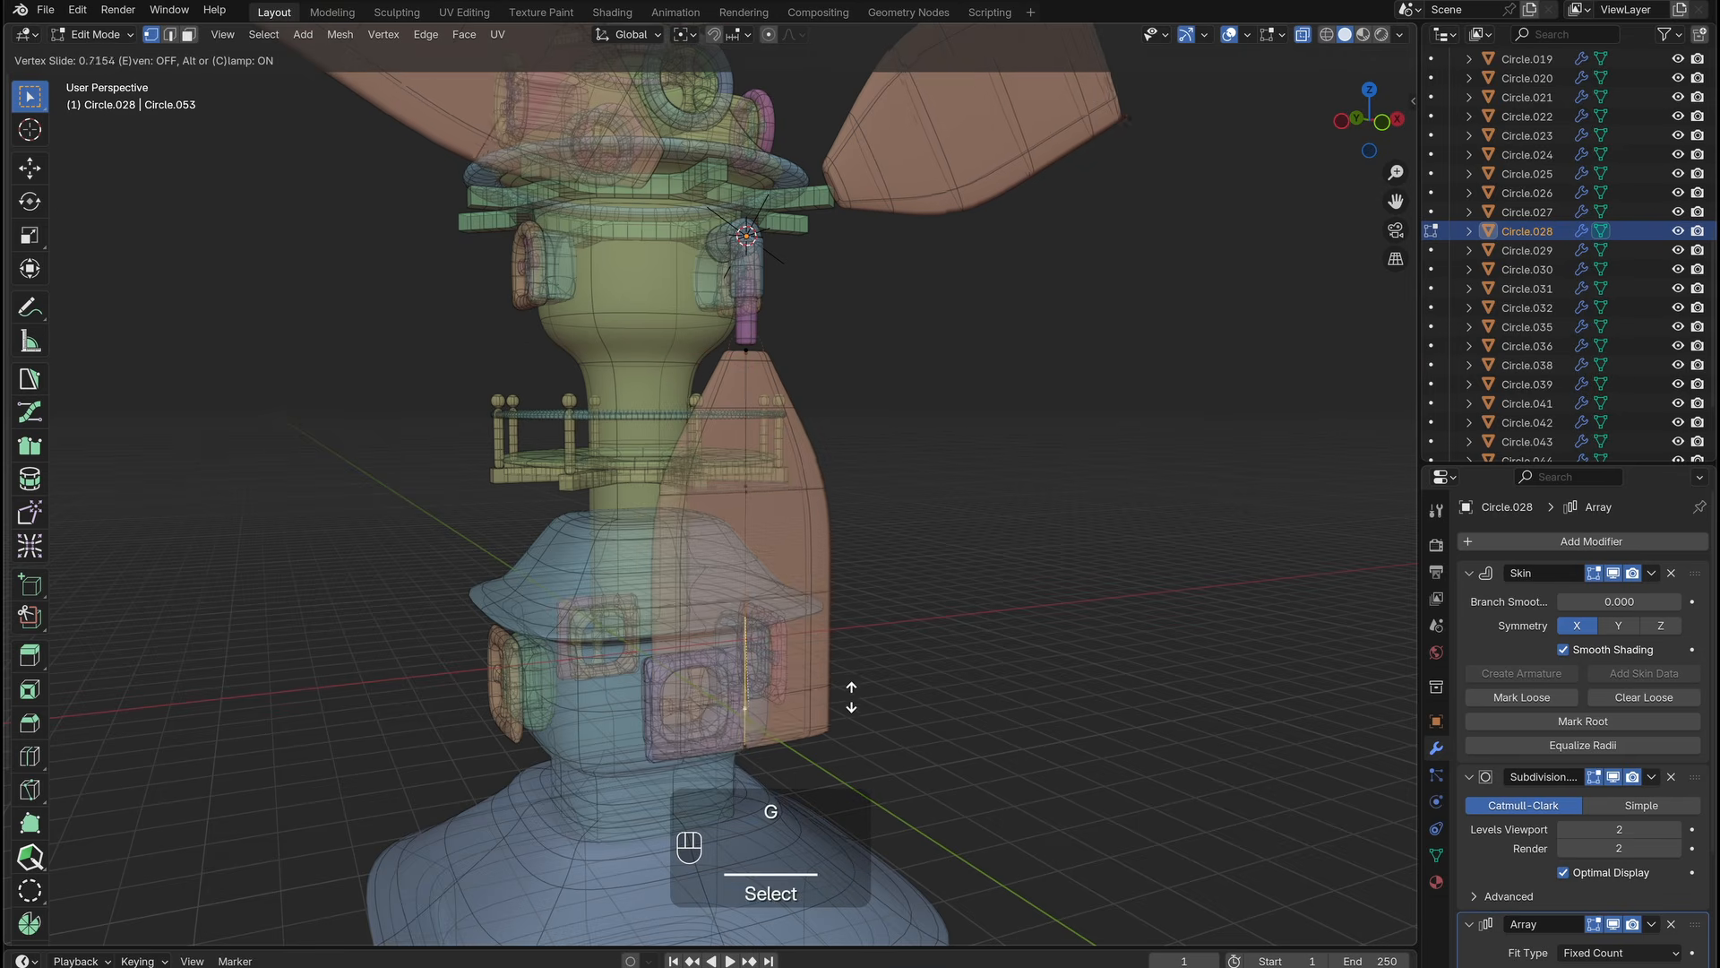
# Slide the two intermediate vertices of the blade down along the spine toward its lower end.
pyautogui.click(852, 713)
pyautogui.moveTo(712, 459); pyautogui.dragTo(800, 515)
pyautogui.press('g')
pyautogui.press('g')
pyautogui.click(919, 643)
pyautogui.moveTo(712, 770); pyautogui.dragTo(800, 733)
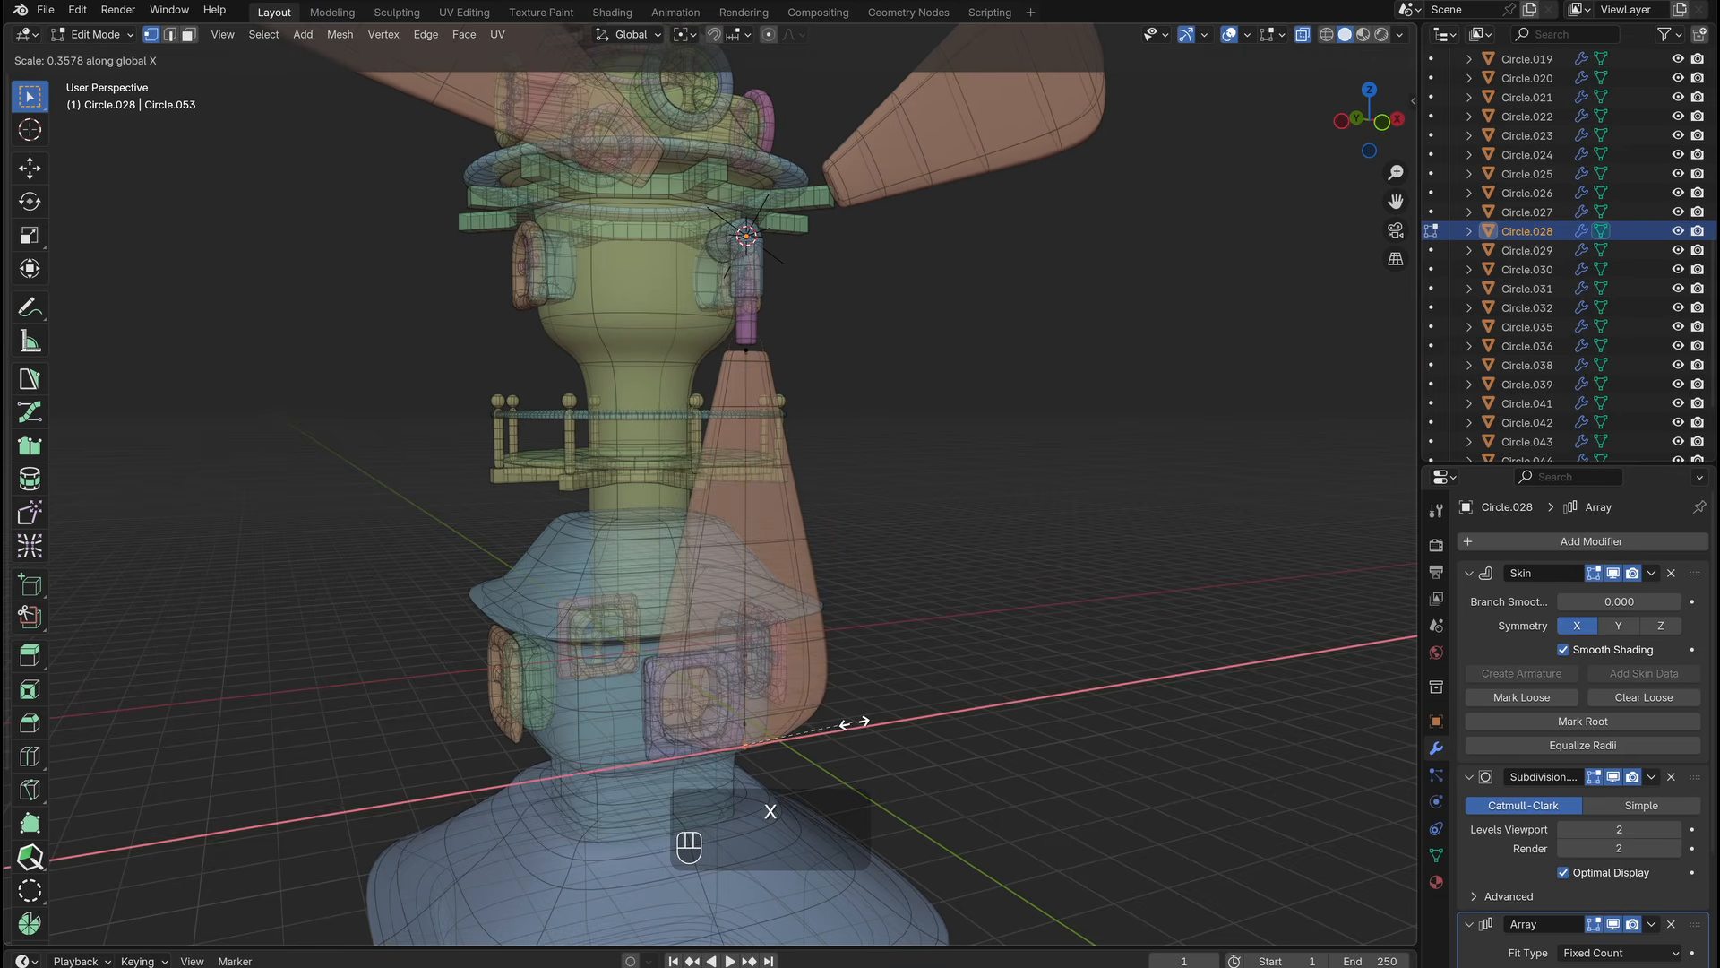
pyautogui.press('super+z')
pyautogui.press('x')
pyautogui.press('Escape')
# Slide the intermediate vertex closer to the blade's bottom and narrow the bottom end along X to about 0.56.
pyautogui.press('g')
pyautogui.press('g')
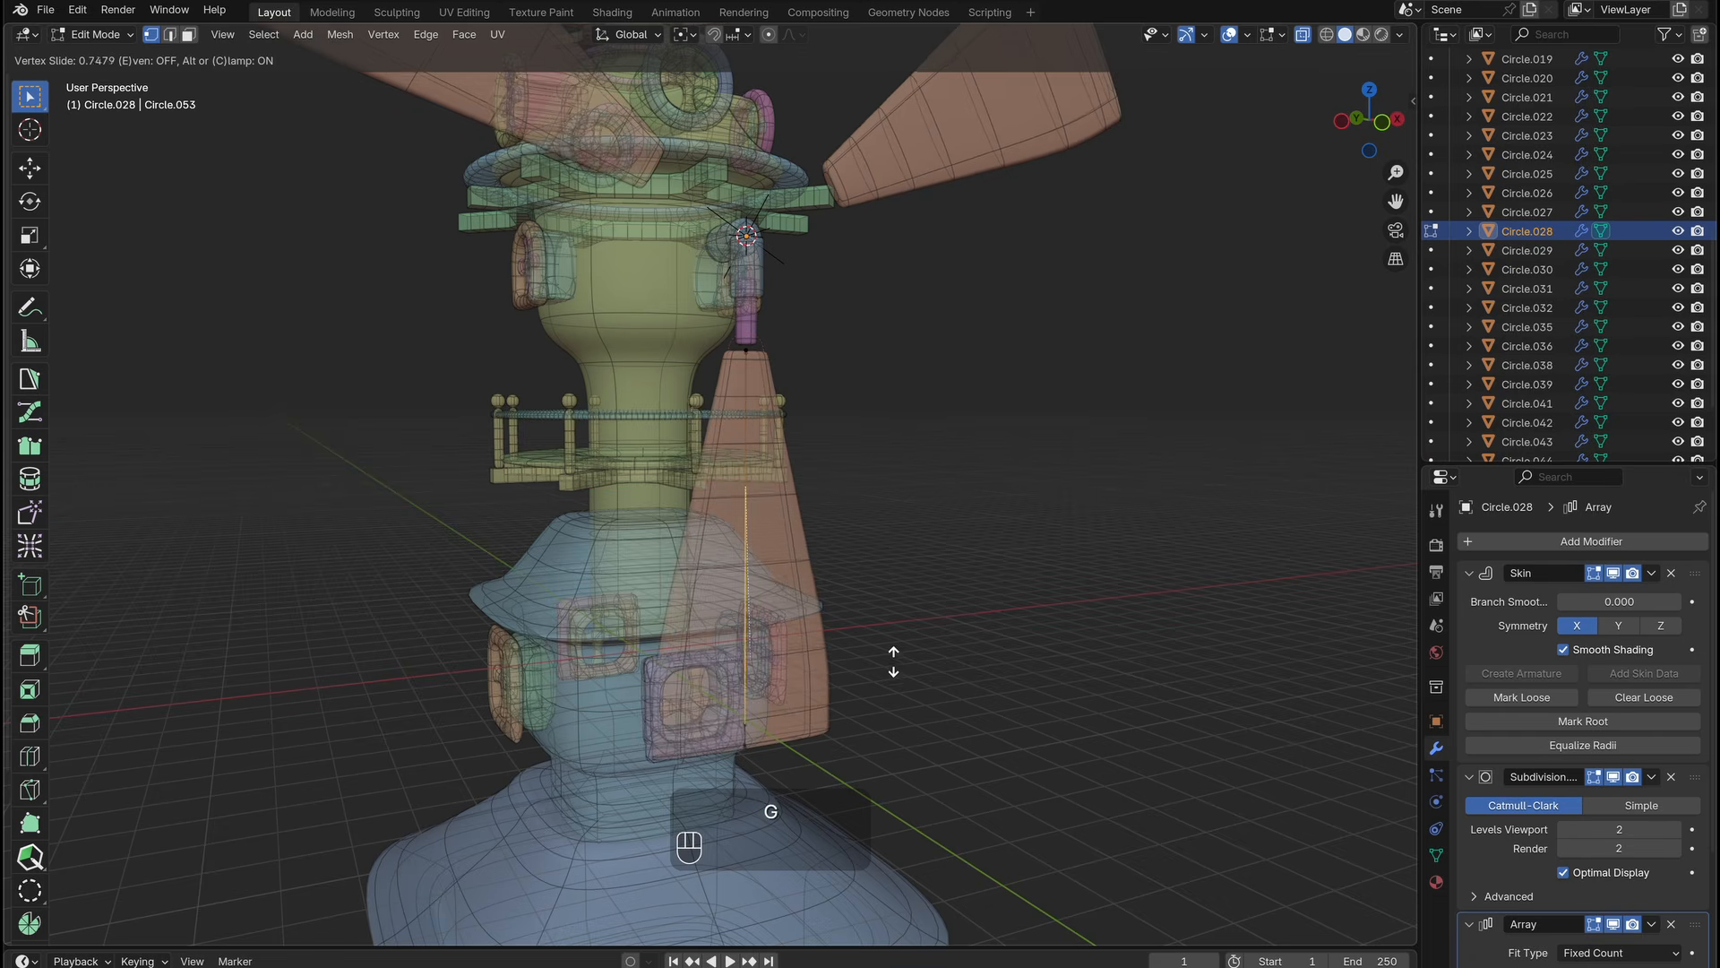
pyautogui.click(892, 667)
pyautogui.moveTo(892, 668); pyautogui.dragTo(872, 545, button='middle')
pyautogui.moveTo(891, 702); pyautogui.dragTo(773, 674)
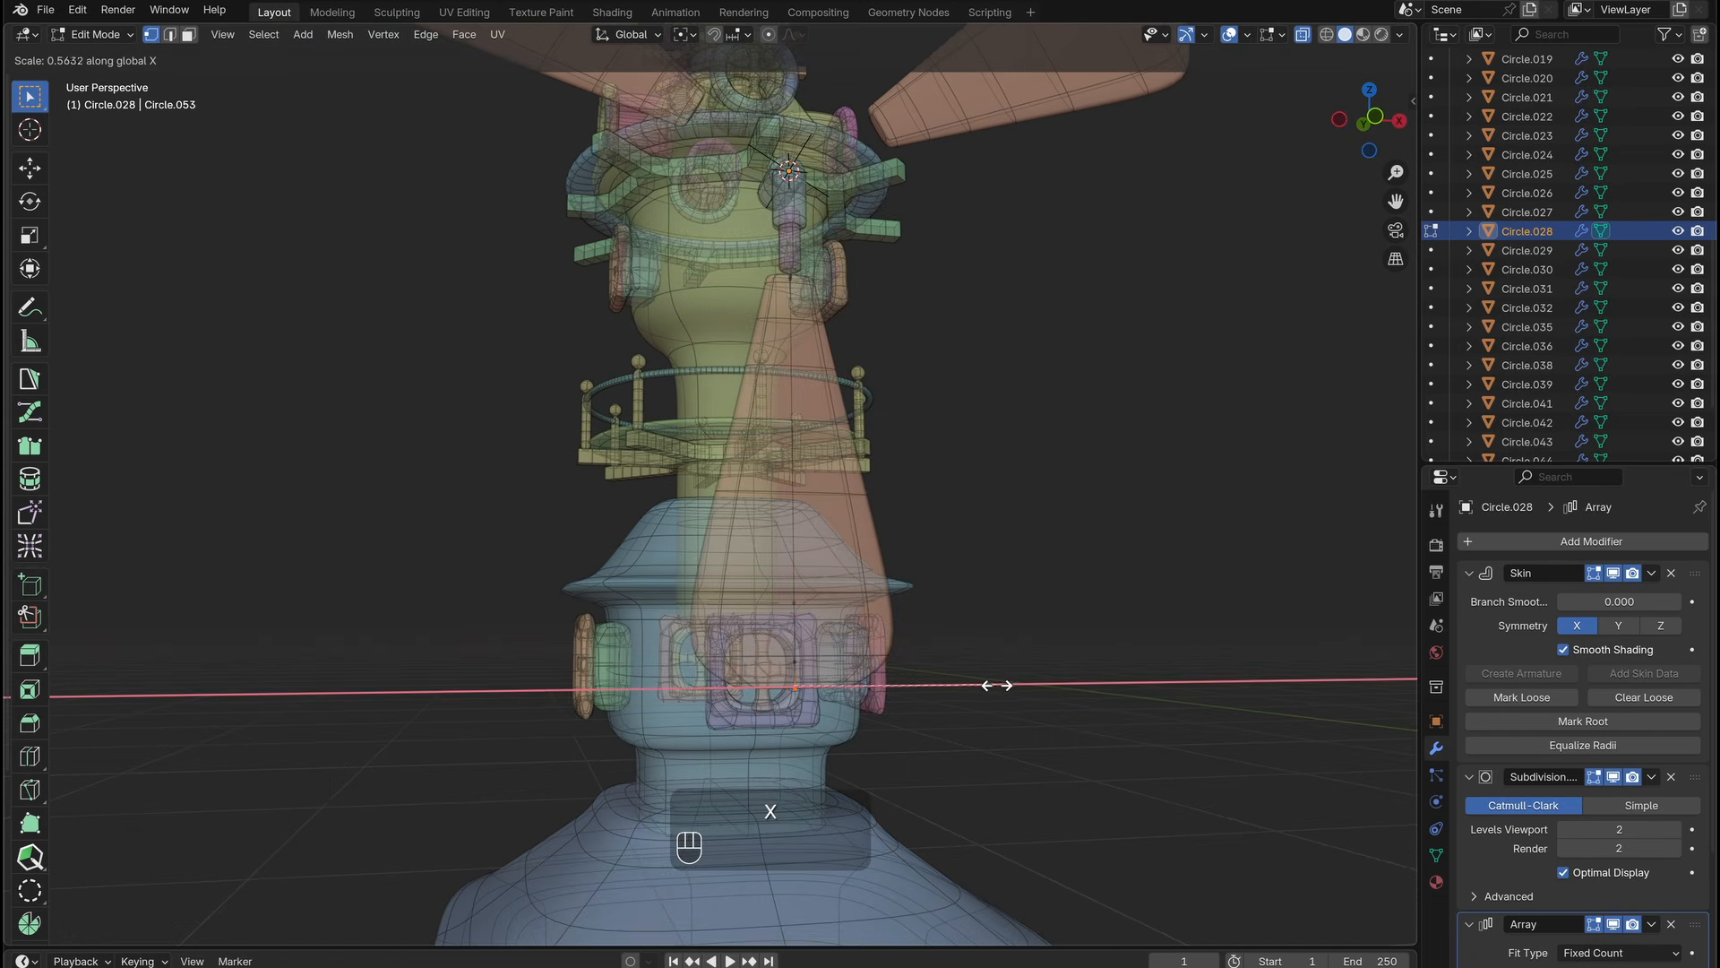
pyautogui.click(998, 685)
# Add one cut to the upper part of the blade, slide it toward the top end and narrow it along X.
pyautogui.moveTo(996, 631); pyautogui.dragTo(948, 669, button='middle')
pyautogui.scroll(-2, 948, 669)
pyautogui.scroll(4, 941, 452)
pyautogui.press('super+r')
pyautogui.click(946, 502)
pyautogui.press('g')
pyautogui.press('g')
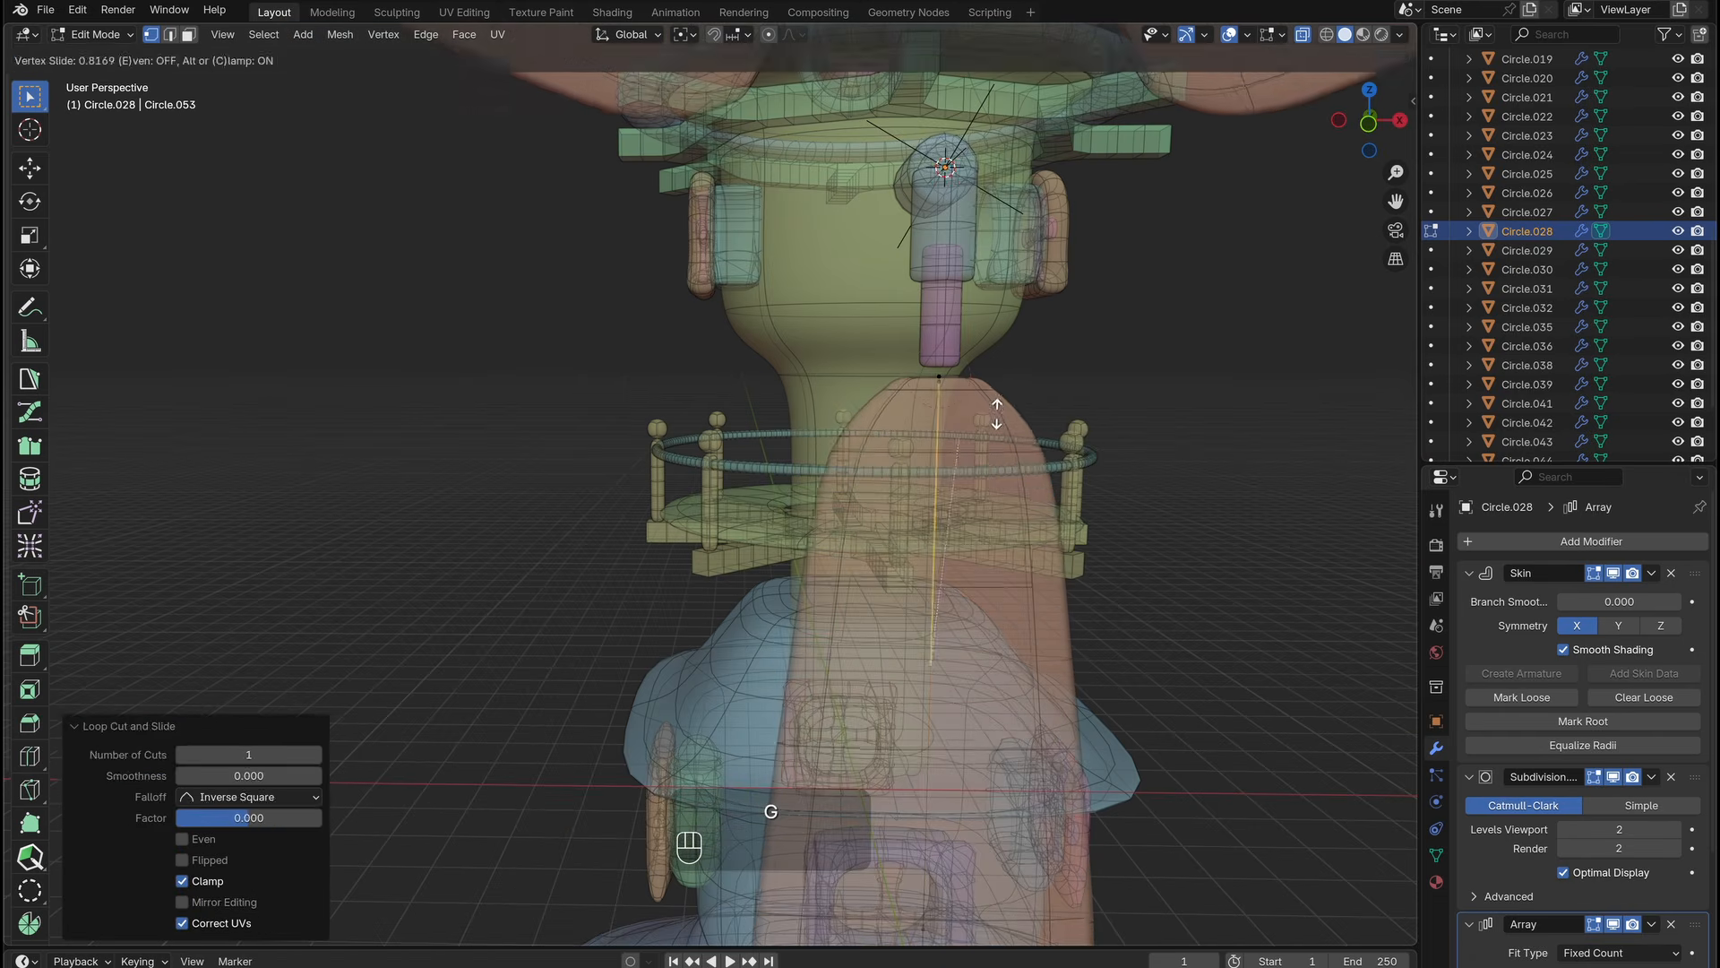
pyautogui.click(997, 414)
pyautogui.hotkey('ctrl', 'a')
pyautogui.press('x')
pyautogui.click(1027, 491)
# Resize the skin at the blade's bottom vertex along X to reshape its lower edge.
pyautogui.moveTo(1023, 480); pyautogui.dragTo(1003, 422, button='middle')
pyautogui.scroll(-4, 1002, 422)
pyautogui.click(826, 748)
pyautogui.click(858, 592)
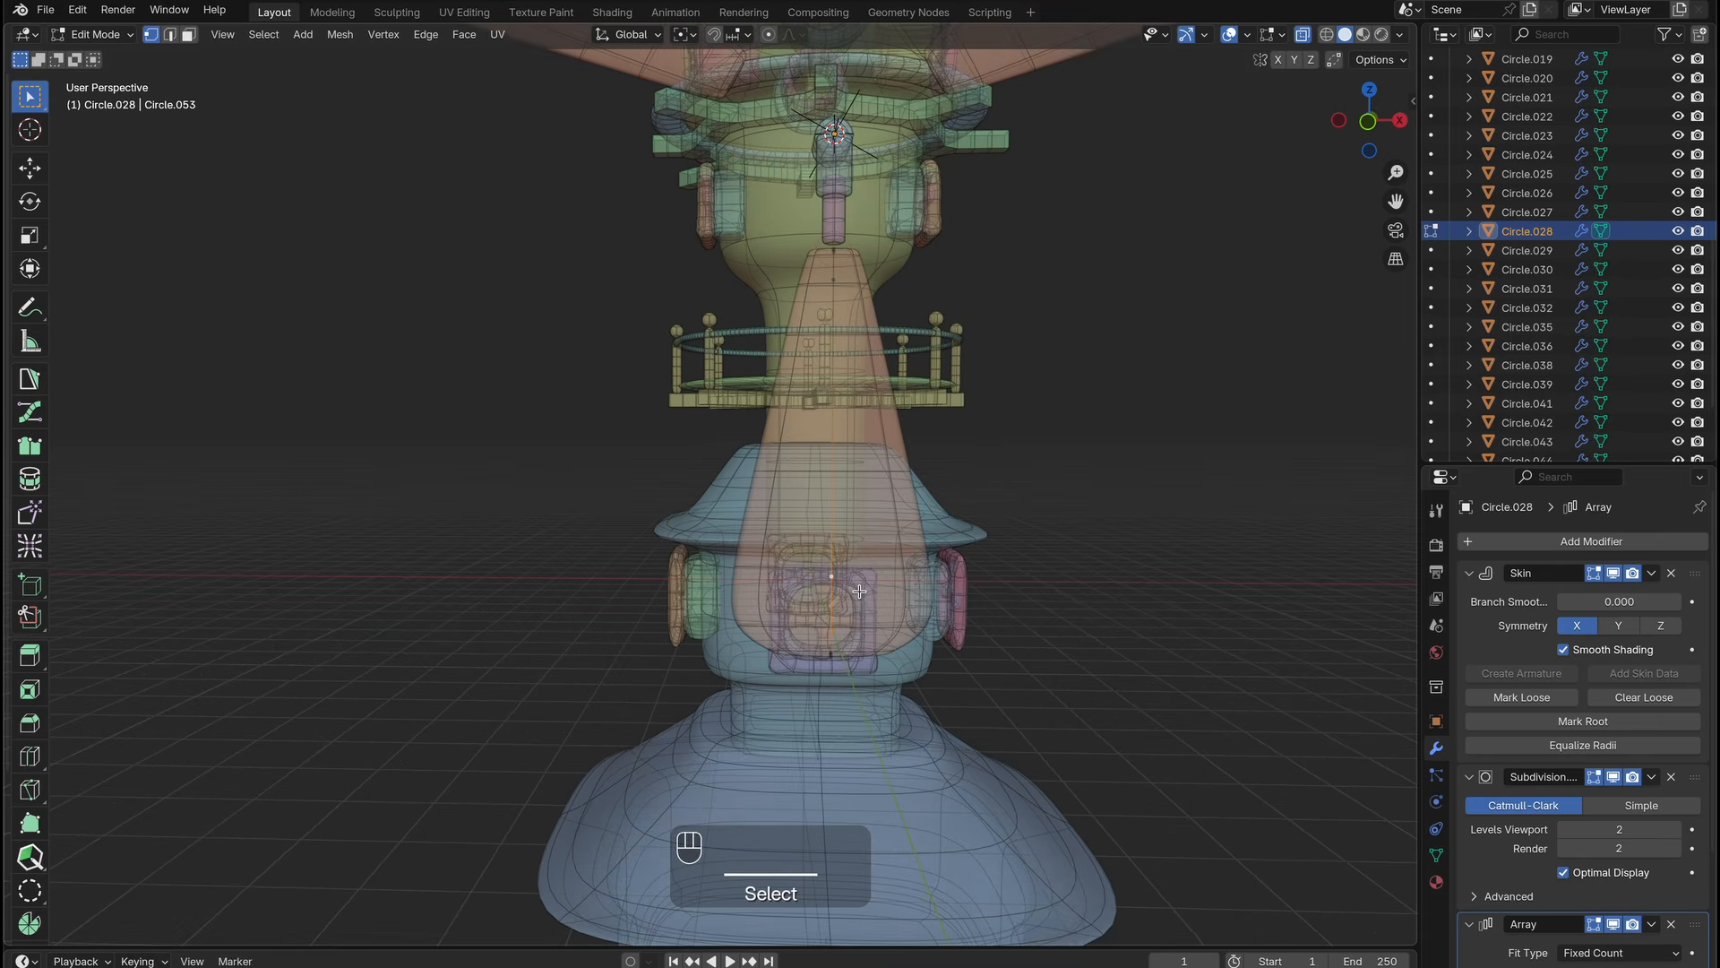
pyautogui.click(866, 562)
pyautogui.scroll(3, 860, 647)
pyautogui.click(888, 690)
pyautogui.press('g')
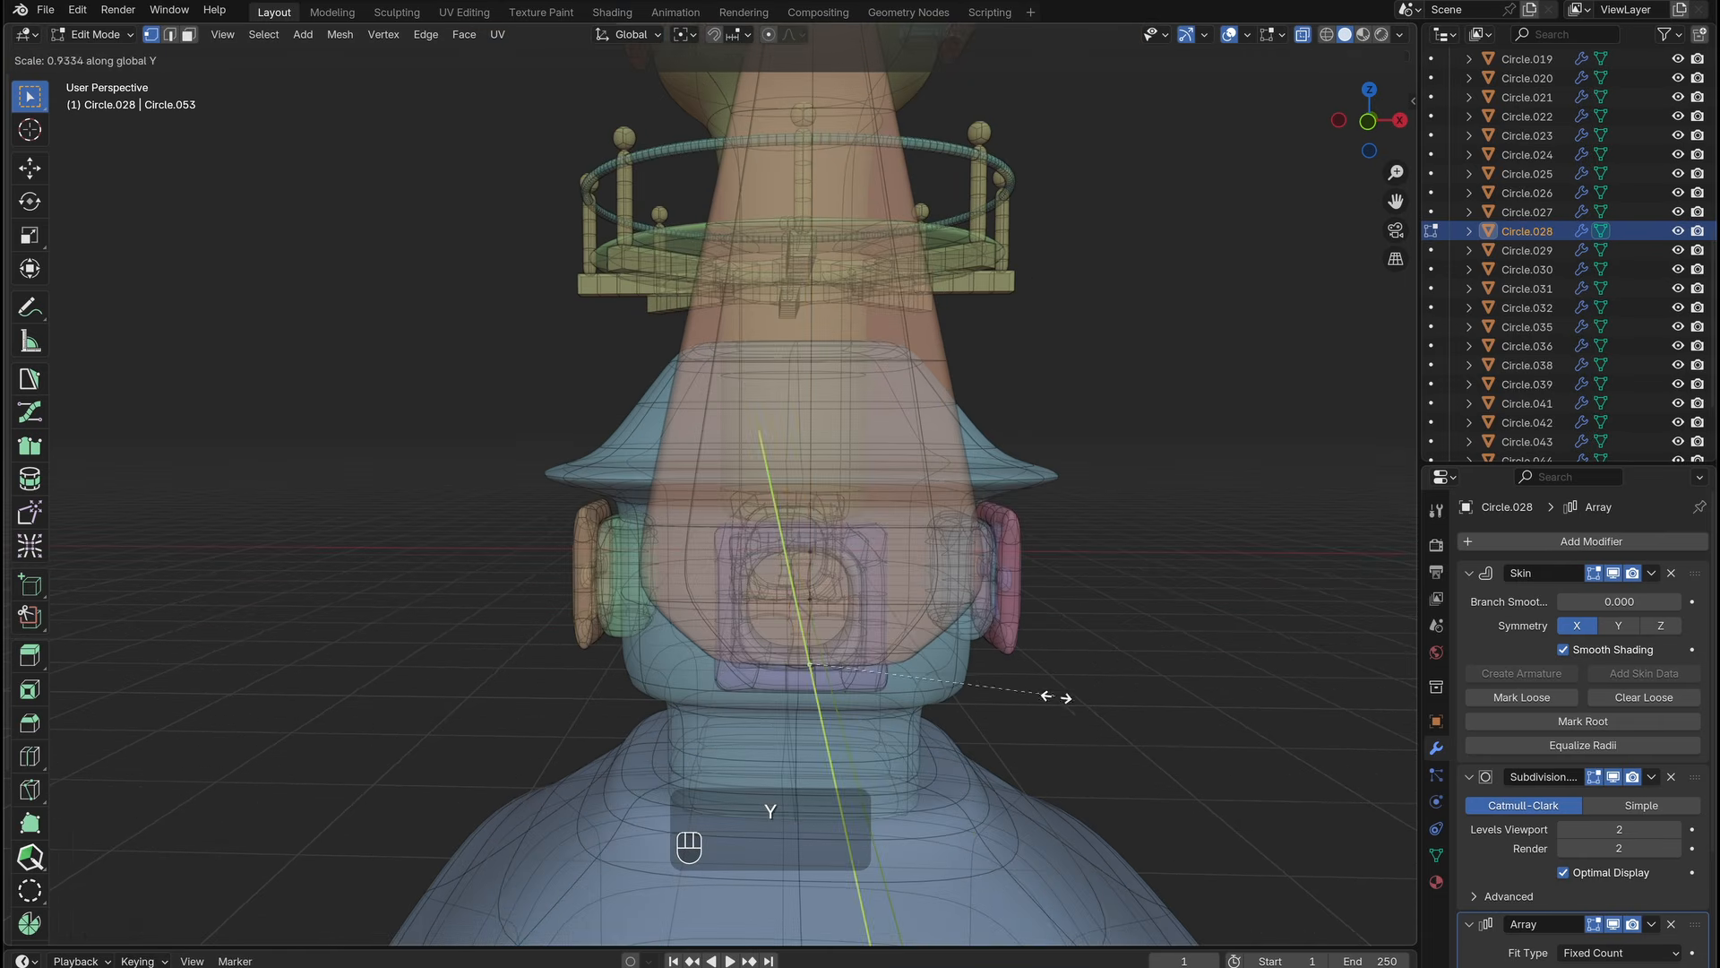
pyautogui.press('x')
pyautogui.click(996, 688)
# Refine the blade's lower outline by resizing the skin at the vertices near its bottom end.
pyautogui.keyDown('ctrl'); pyautogui.moveTo(995, 685); pyautogui.dragTo(993, 647, button='middle'); pyautogui.keyUp('ctrl')
pyautogui.moveTo(779, 582); pyautogui.dragTo(994, 641)
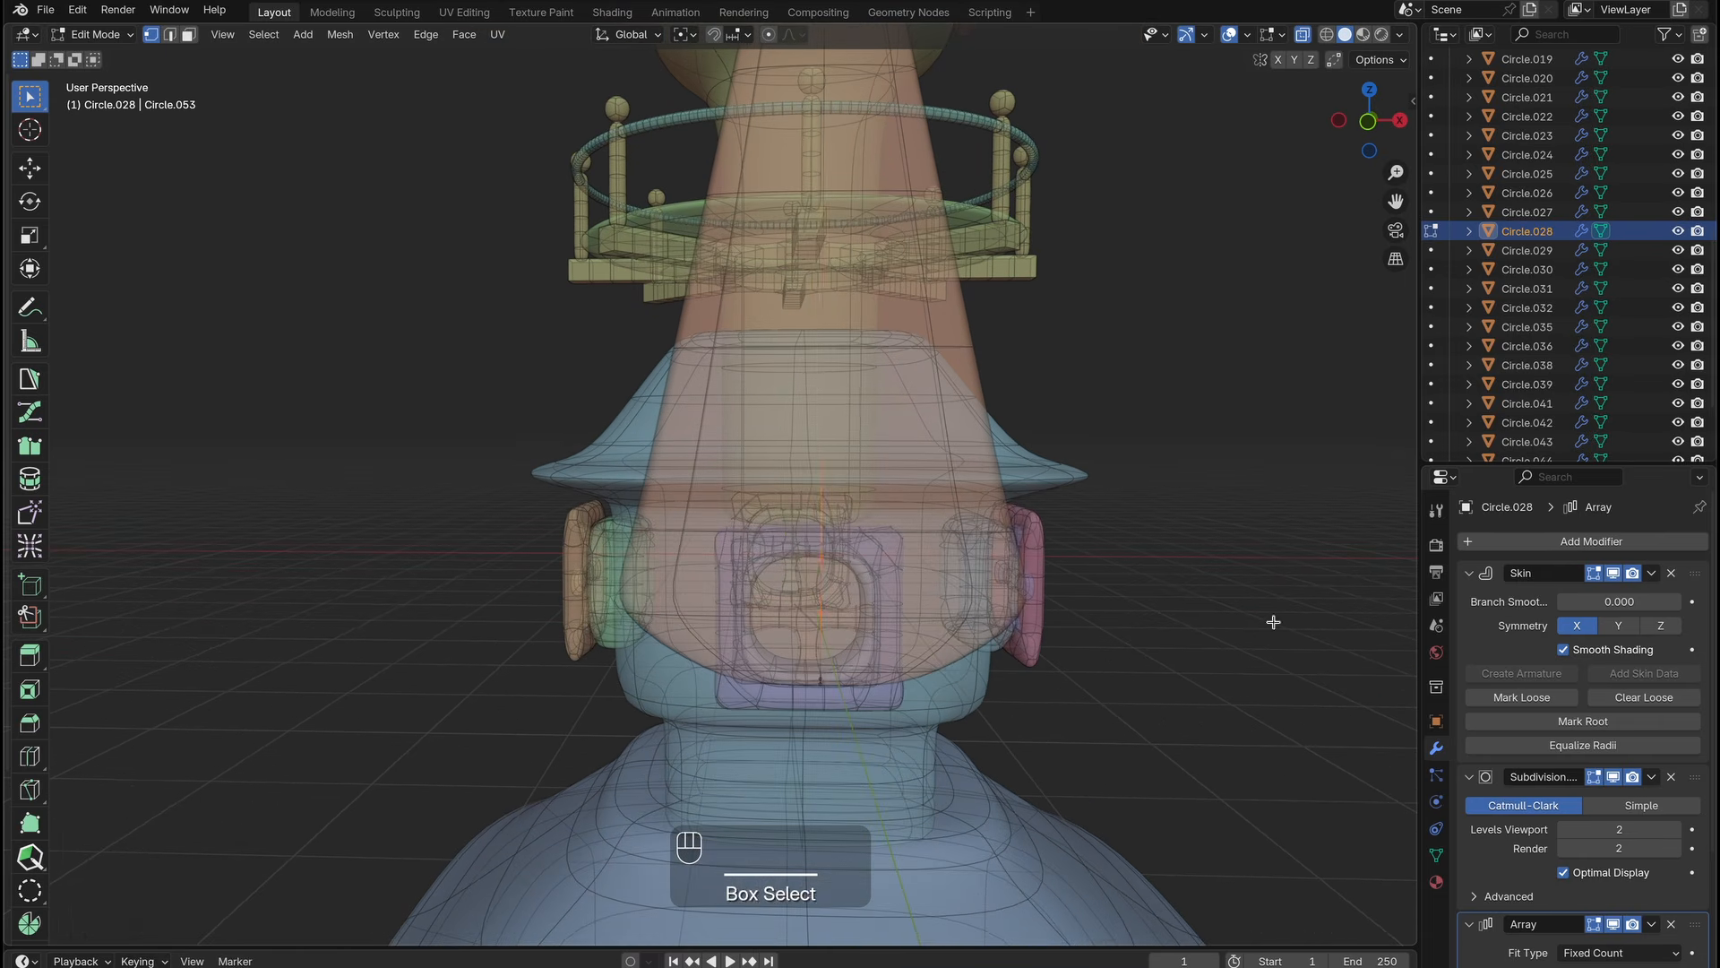
pyautogui.click(1343, 562)
pyautogui.keyDown('ctrl'); pyautogui.moveTo(932, 448); pyautogui.dragTo(905, 510, button='middle'); pyautogui.keyUp('ctrl')
pyautogui.hotkey('alt', 'z')
pyautogui.hotkey('alt', 'z')
pyautogui.moveTo(873, 603); pyautogui.dragTo(777, 650)
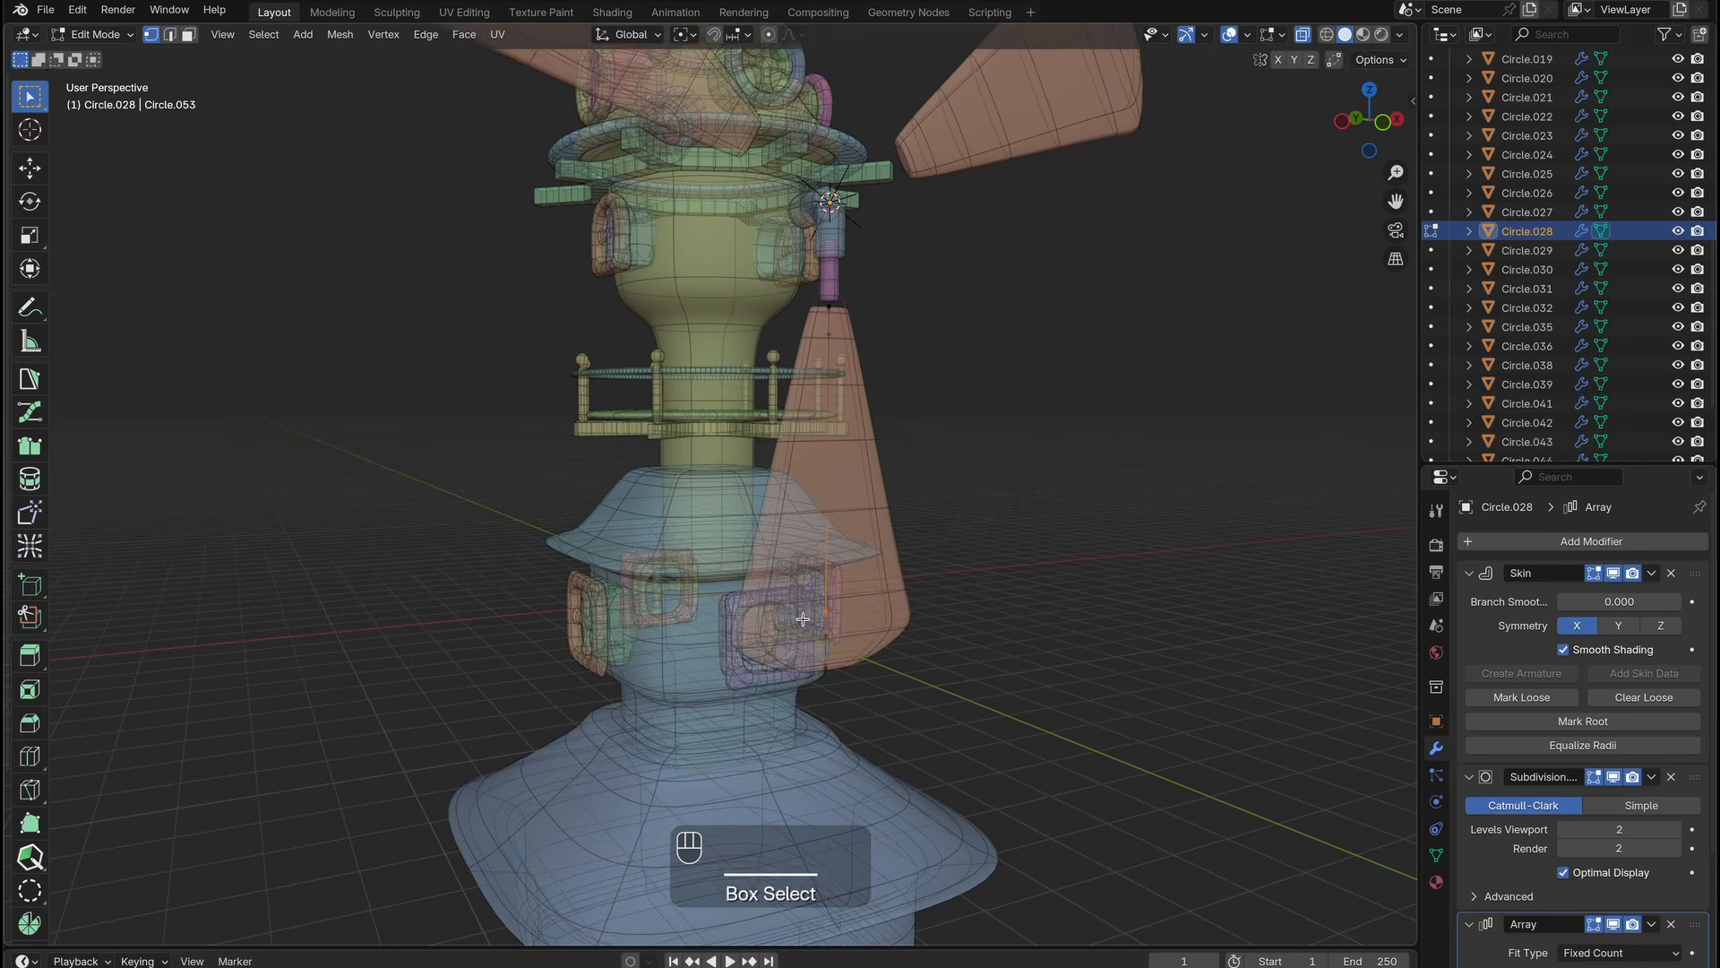
pyautogui.click(1069, 611)
# Enlarge the skin at the vertex in the blade's upper part uniformly by a factor of about 1.3.
pyautogui.keyDown('ctrl'); pyautogui.moveTo(1066, 573); pyautogui.dragTo(1062, 698, button='middle'); pyautogui.keyUp('ctrl')
pyautogui.keyDown('ctrl'); pyautogui.moveTo(967, 538); pyautogui.dragTo(959, 394, button='middle'); pyautogui.keyUp('ctrl')
pyautogui.moveTo(748, 305); pyautogui.dragTo(815, 354)
pyautogui.hotkey('ctrl', 'a')
pyautogui.click(995, 380)
pyautogui.keyDown('ctrl'); pyautogui.moveTo(985, 430); pyautogui.dragTo(976, 323, button='middle'); pyautogui.keyUp('ctrl')
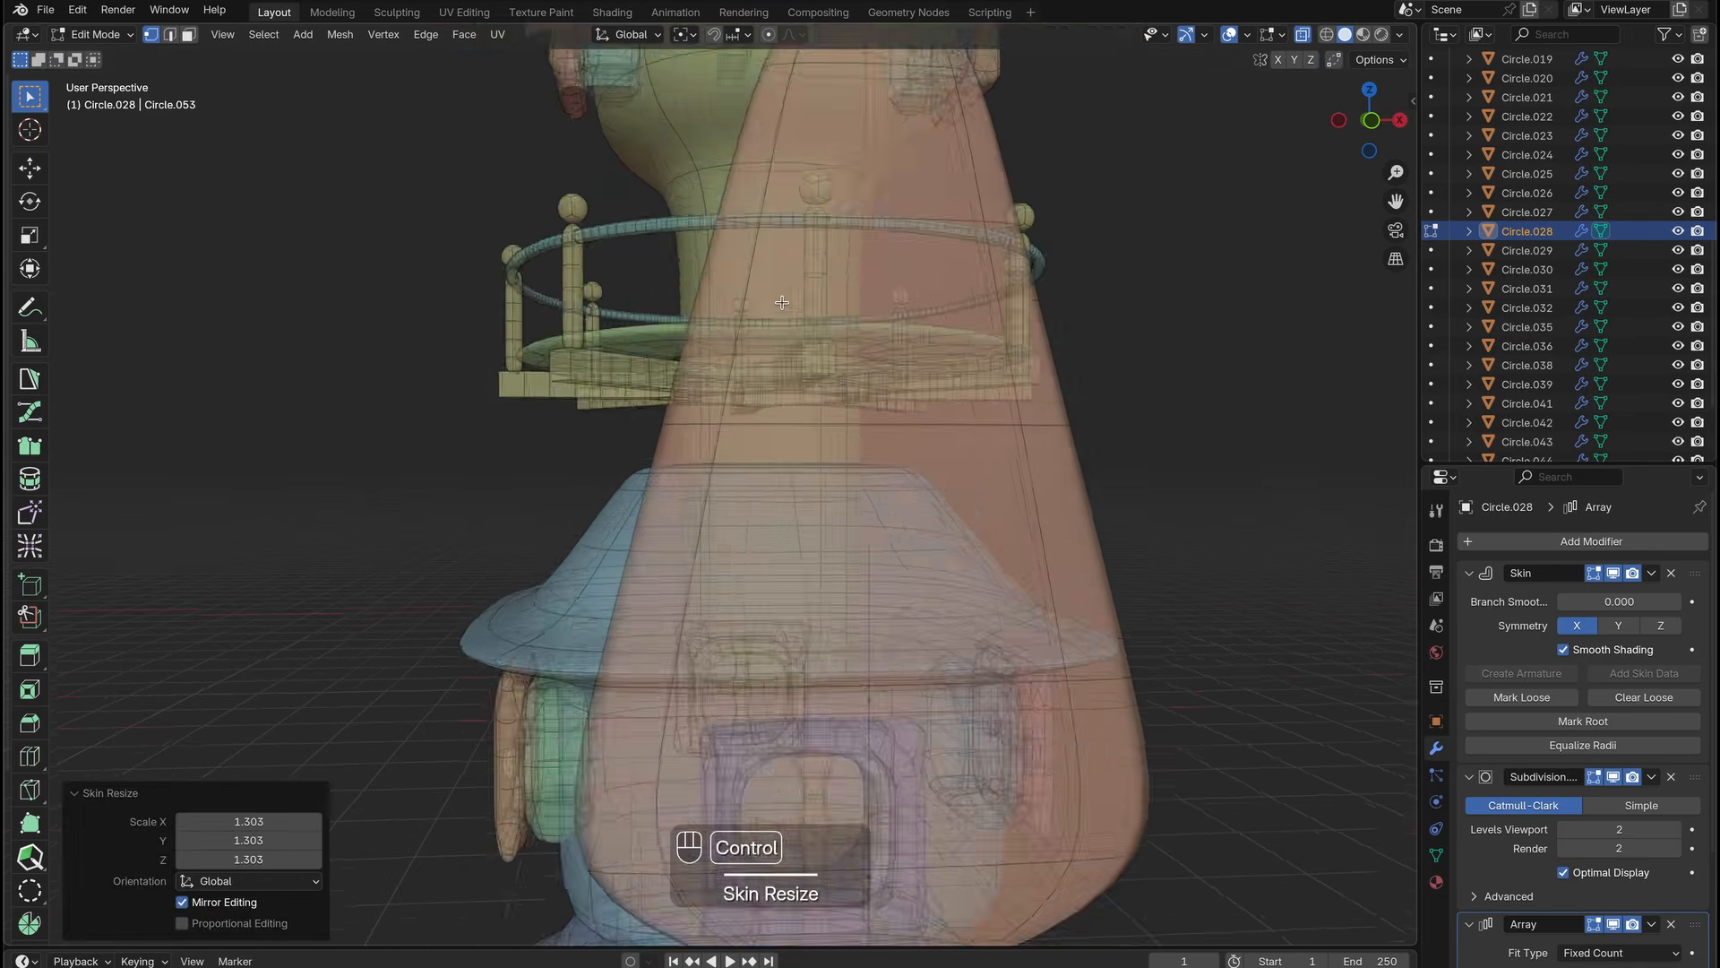
# Resize the skin at the vertex in the blade's upper part along X.
pyautogui.moveTo(817, 249); pyautogui.dragTo(883, 205)
pyautogui.keyDown('ctrl'); pyautogui.moveTo(883, 202); pyautogui.dragTo(923, 112, button='middle'); pyautogui.keyUp('ctrl')
pyautogui.keyDown('shift'); pyautogui.moveTo(923, 112); pyautogui.dragTo(912, 233, button='middle'); pyautogui.keyUp('shift')
pyautogui.press('x')
pyautogui.click(916, 251)
# Shrink the skin at the blade's top vertex by a factor of 0.329 to taper the end near the pipe.
pyautogui.moveTo(785, 273); pyautogui.dragTo(946, 204)
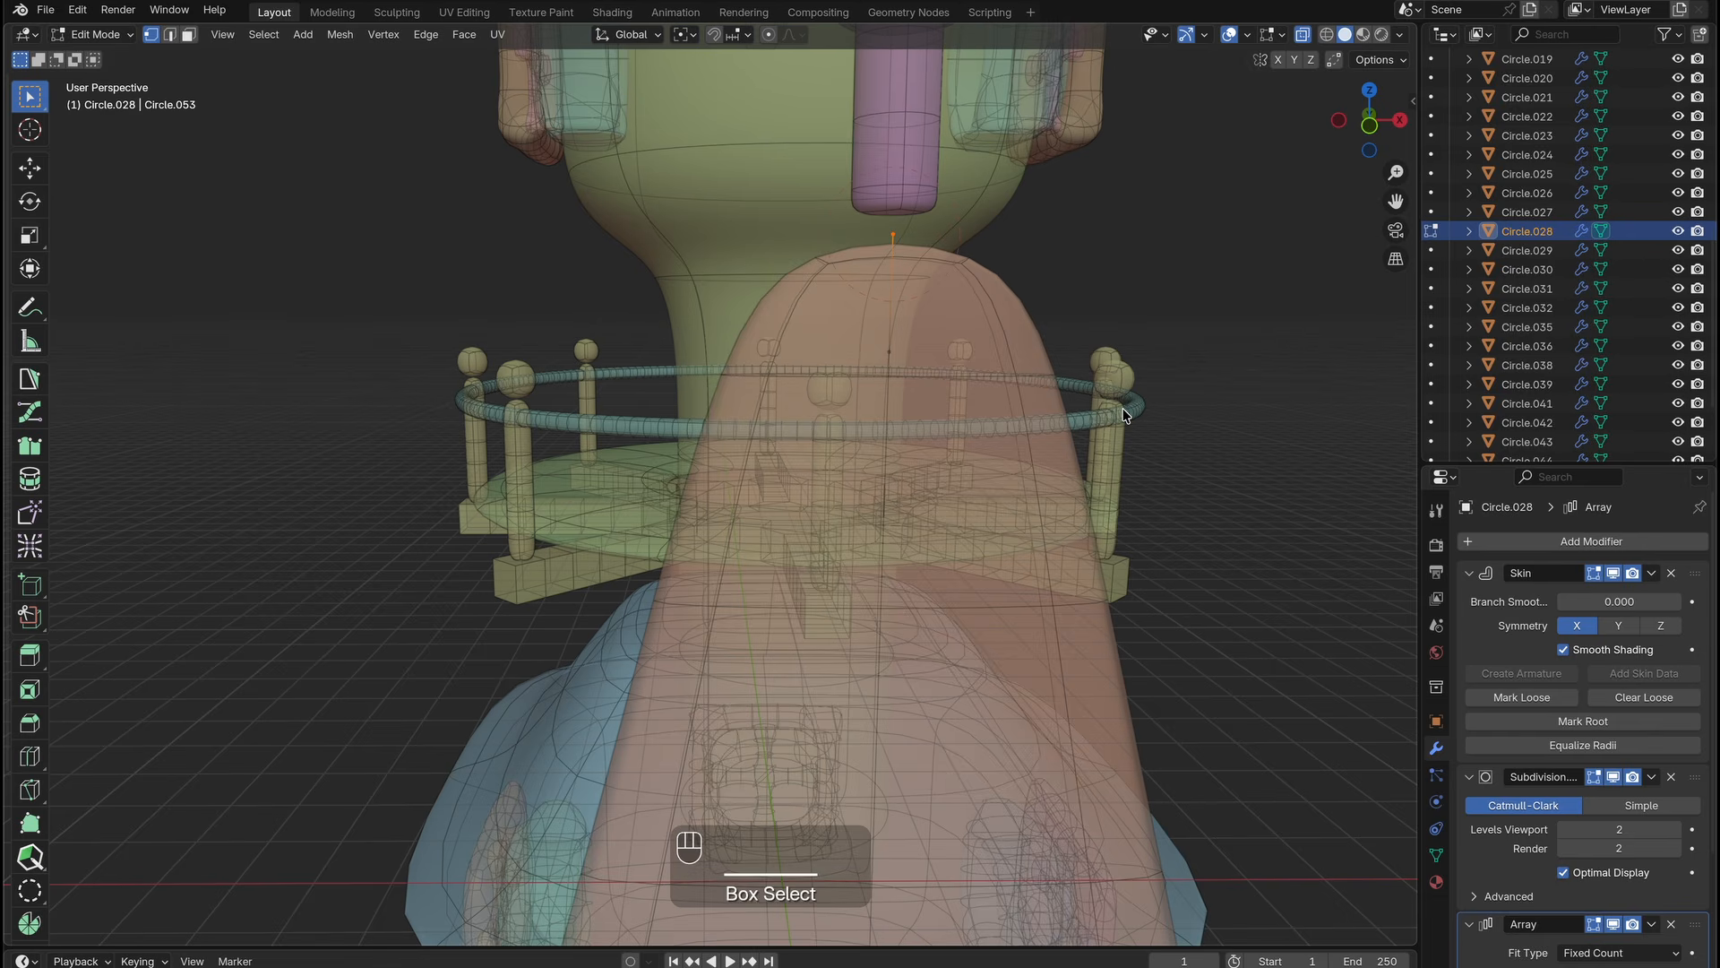
pyautogui.hotkey('ctrl', 'a')
pyautogui.press('x')
pyautogui.click(981, 305)
pyautogui.keyDown('ctrl'); pyautogui.moveTo(981, 305); pyautogui.dragTo(994, 452, button='middle'); pyautogui.keyUp('ctrl')
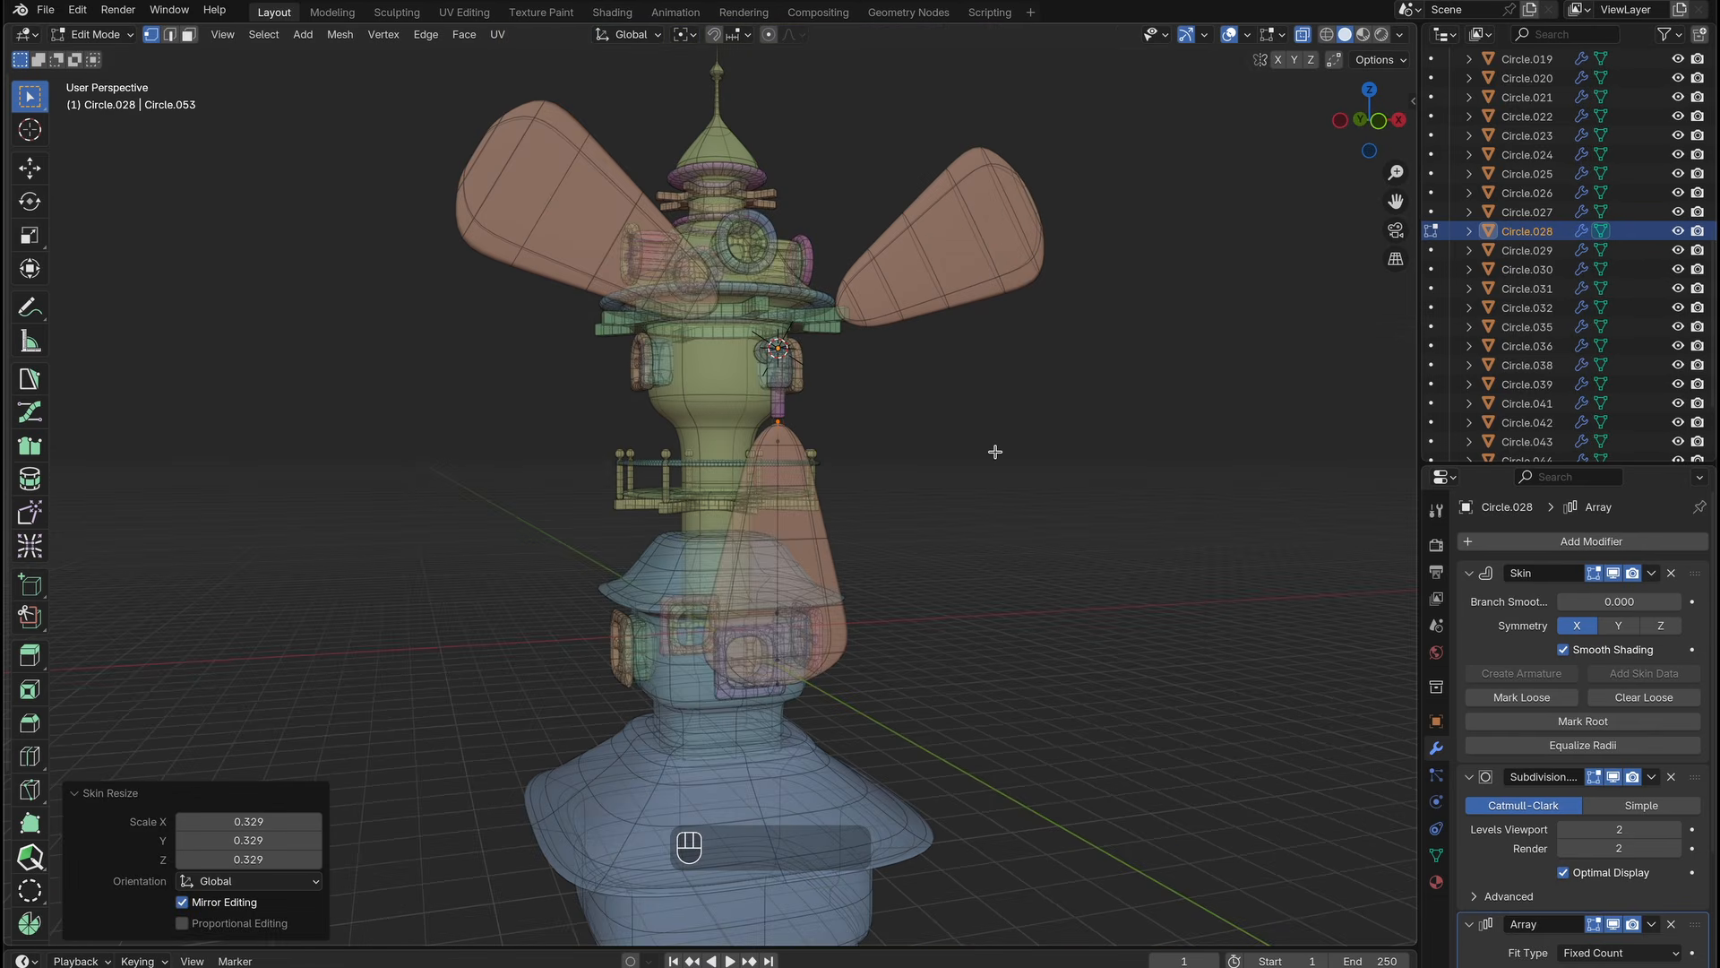
# Examine the shape of the three arrayed blades against the tower in solid shading from several angles.
pyautogui.moveTo(833, 456); pyautogui.dragTo(800, 454, button='middle')
pyautogui.moveTo(800, 454)
pyautogui.keyDown('ctrl'); pyautogui.mouseDown(button='middle')
pyautogui.moveTo(851, 314)
pyautogui.moveTo(783, 426)
pyautogui.mouseUp(button='middle'); pyautogui.keyUp('ctrl')
pyautogui.keyDown('ctrl'); pyautogui.moveTo(783, 426); pyautogui.dragTo(937, 480, button='middle'); pyautogui.keyUp('ctrl')
pyautogui.press('Tab')
pyautogui.click(936, 479)
pyautogui.hotkey('alt', 'z')
pyautogui.moveTo(1008, 394)
pyautogui.mouseDown(button='middle')
pyautogui.moveTo(914, 350)
pyautogui.moveTo(1007, 363)
pyautogui.mouseUp(button='middle')
pyautogui.keyDown('ctrl'); pyautogui.moveTo(1007, 363); pyautogui.dragTo(1014, 442, button='middle'); pyautogui.keyUp('ctrl')
pyautogui.moveTo(810, 426); pyautogui.dragTo(923, 367, button='middle')
pyautogui.moveTo(923, 367); pyautogui.dragTo(780, 421, button='middle')
pyautogui.click(968, 268)
pyautogui.moveTo(967, 269); pyautogui.dragTo(1179, 88, button='middle')
# In front view, duplicate a vertex of the blade in place and separate the copy into its own object.
pyautogui.press('Tab')
pyautogui.press('KP_1')
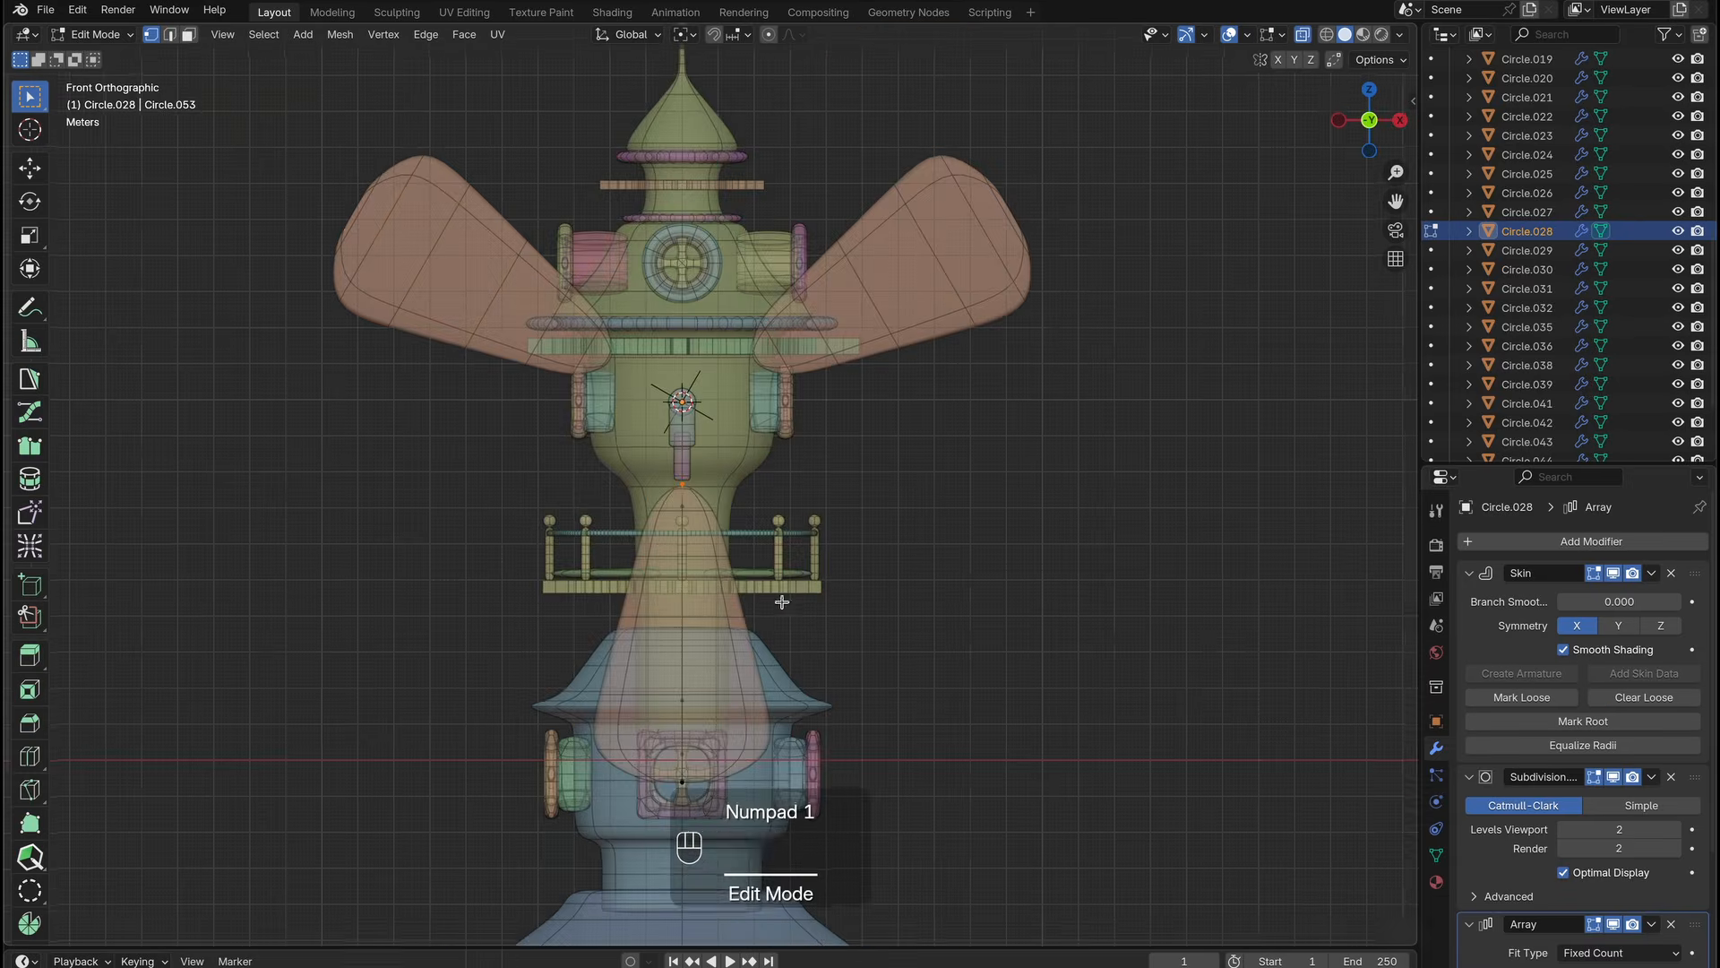
pyautogui.press('Tab')
pyautogui.scroll(4, 740, 536)
pyautogui.moveTo(811, 131); pyautogui.dragTo(812, 133)
pyautogui.hotkey('shift', 'd')
pyautogui.press('Escape')
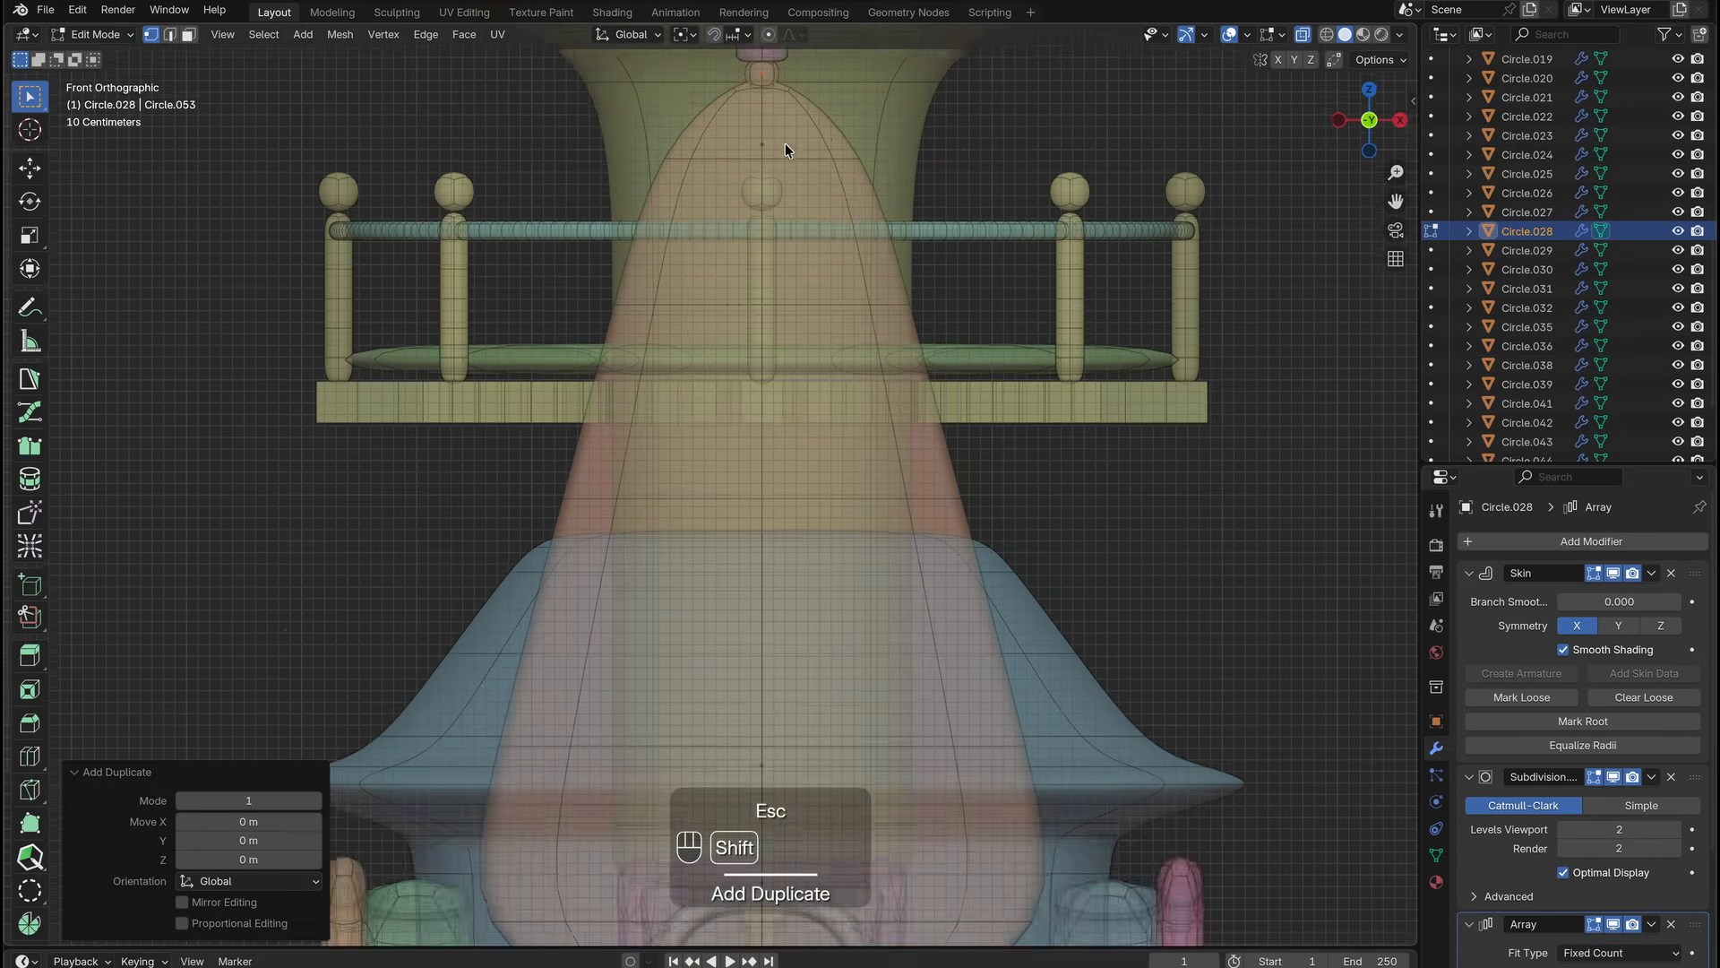
pyautogui.press('p')
pyautogui.click(798, 255)
# Edit the separated object, add a Mirror modifier to it and place it first in the modifier stack.
pyautogui.press('Tab')
pyautogui.click(761, 252)
pyautogui.press('Tab')
pyautogui.click(1566, 542)
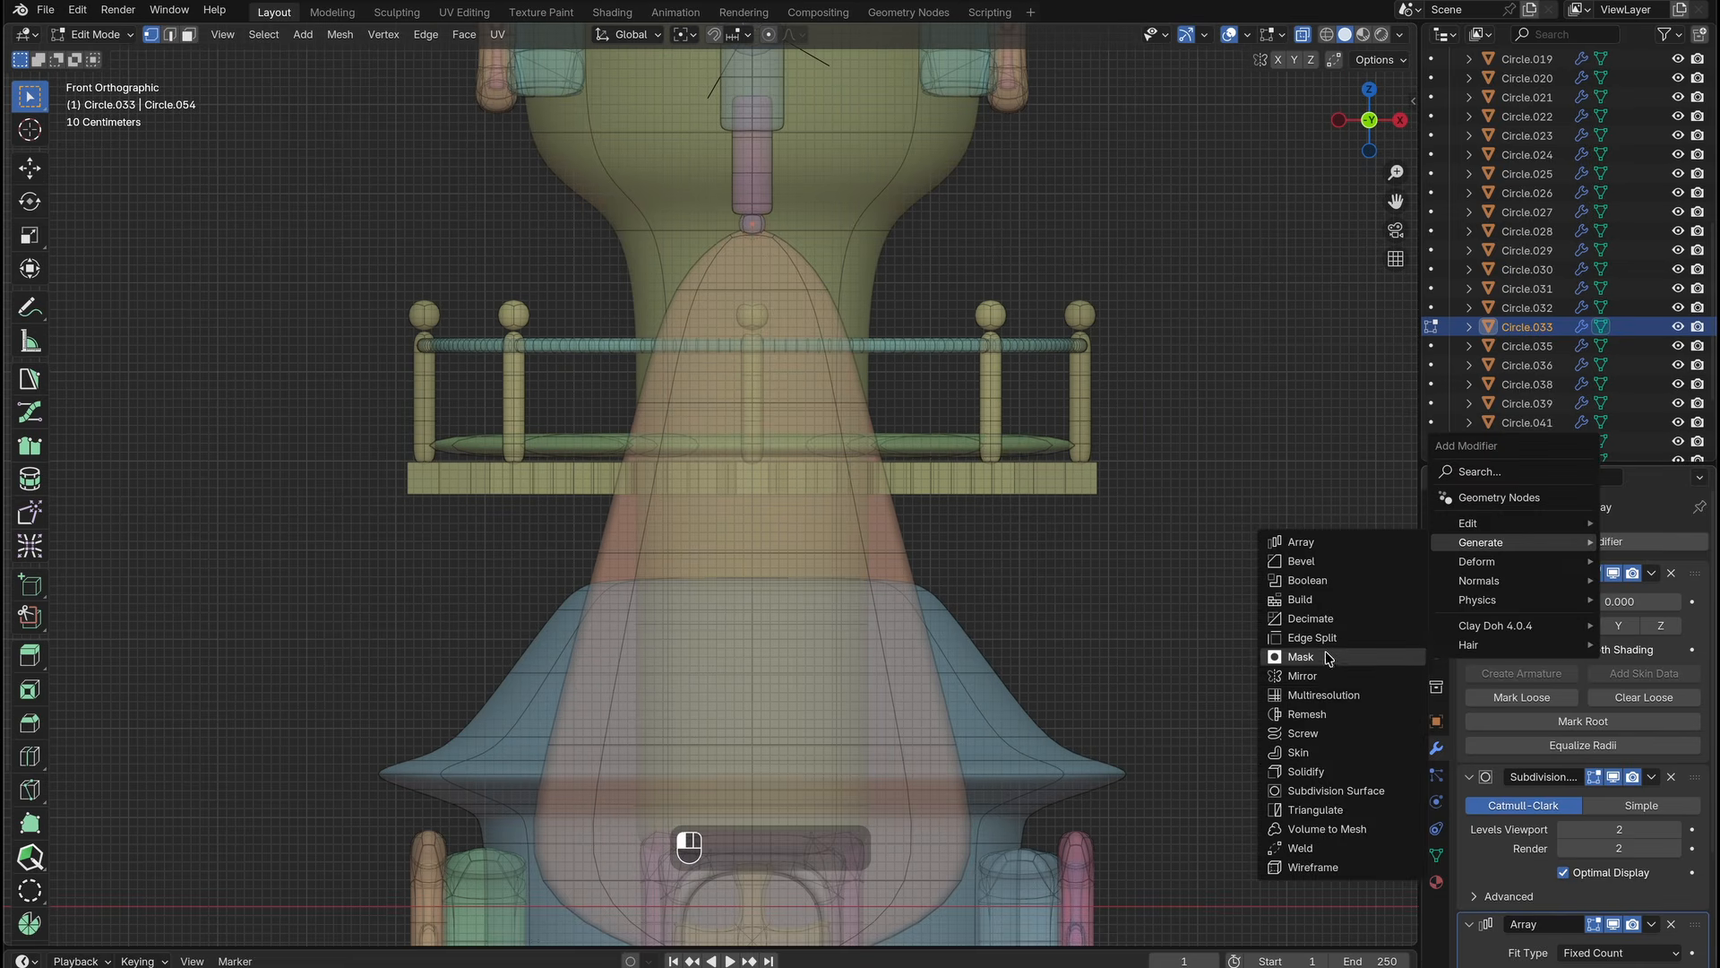
pyautogui.click(1312, 675)
pyautogui.scroll(-10, 1689, 887)
pyautogui.scroll(8, 1669, 583)
pyautogui.moveTo(1694, 717); pyautogui.dragTo(1690, 527)
pyautogui.moveTo(1623, 464); pyautogui.dragTo(1614, 91)
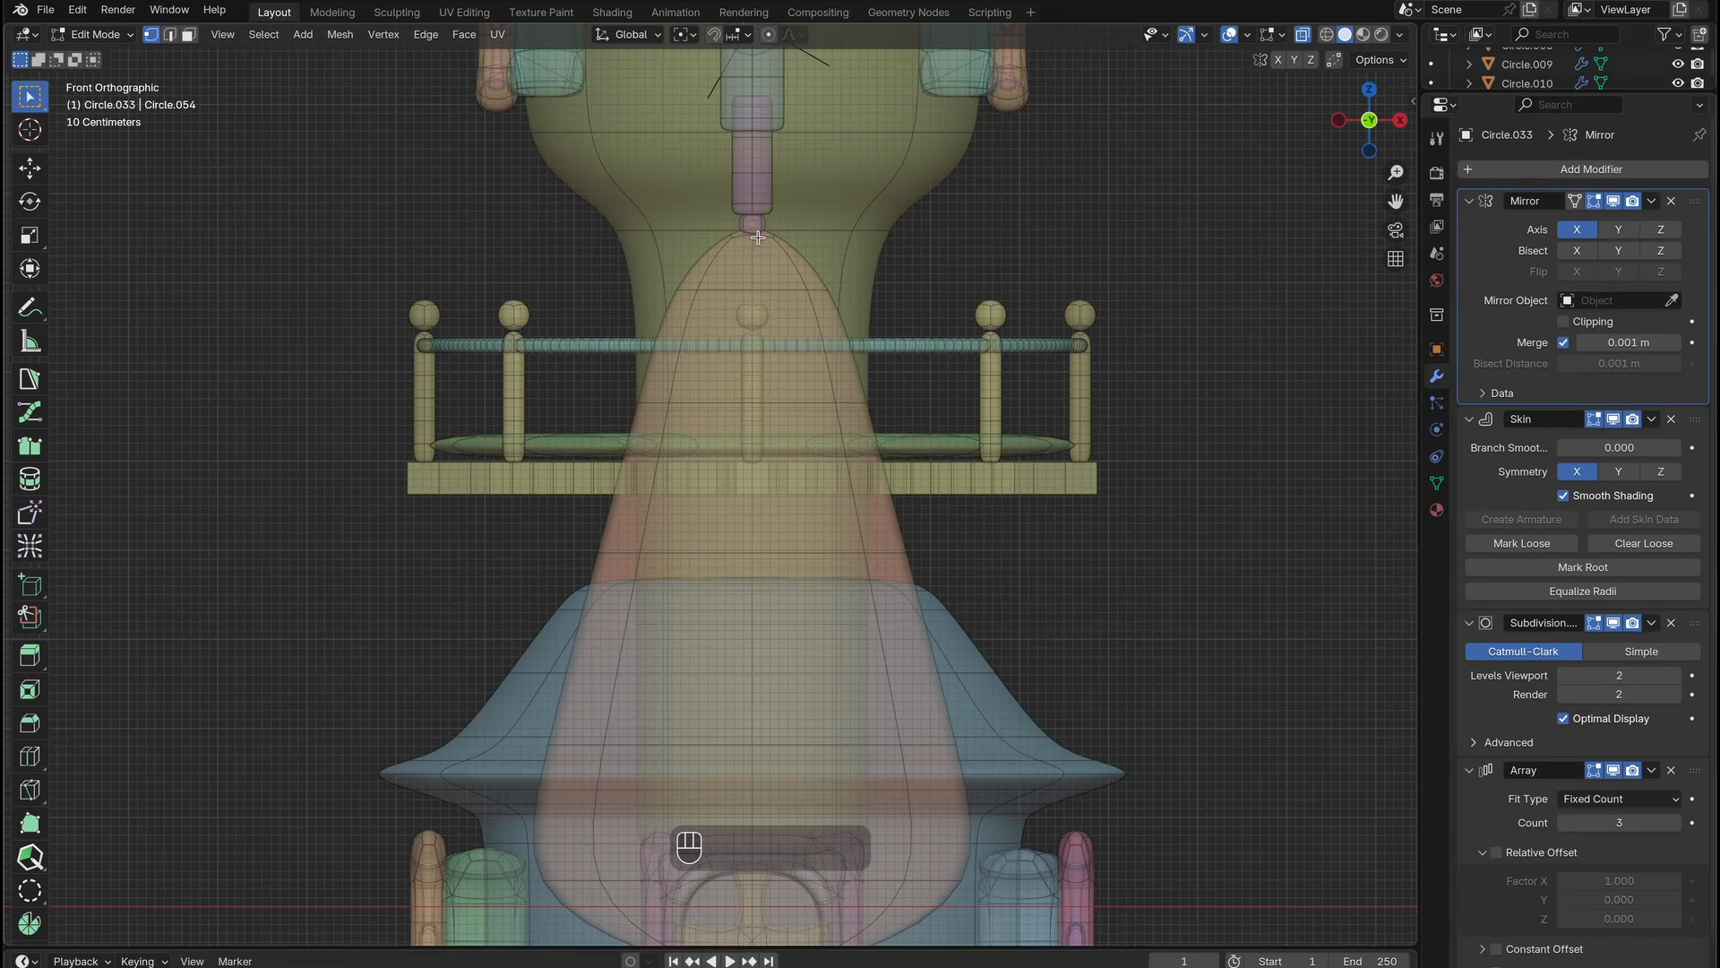
# Move the separated vertex along Z, extrude it into half a frame outline around the blade, and enable mirror clipping.
pyautogui.click(651, 313)
pyautogui.moveTo(813, 265); pyautogui.dragTo(708, 192)
pyautogui.press('g')
pyautogui.press('z')
pyautogui.click(788, 228)
pyautogui.keyDown('shift'); pyautogui.moveTo(788, 229); pyautogui.dragTo(790, 89, button='middle'); pyautogui.keyUp('shift')
pyautogui.scroll(-1, 717, 161)
pyautogui.moveTo(623, 156); pyautogui.dragTo(702, 266)
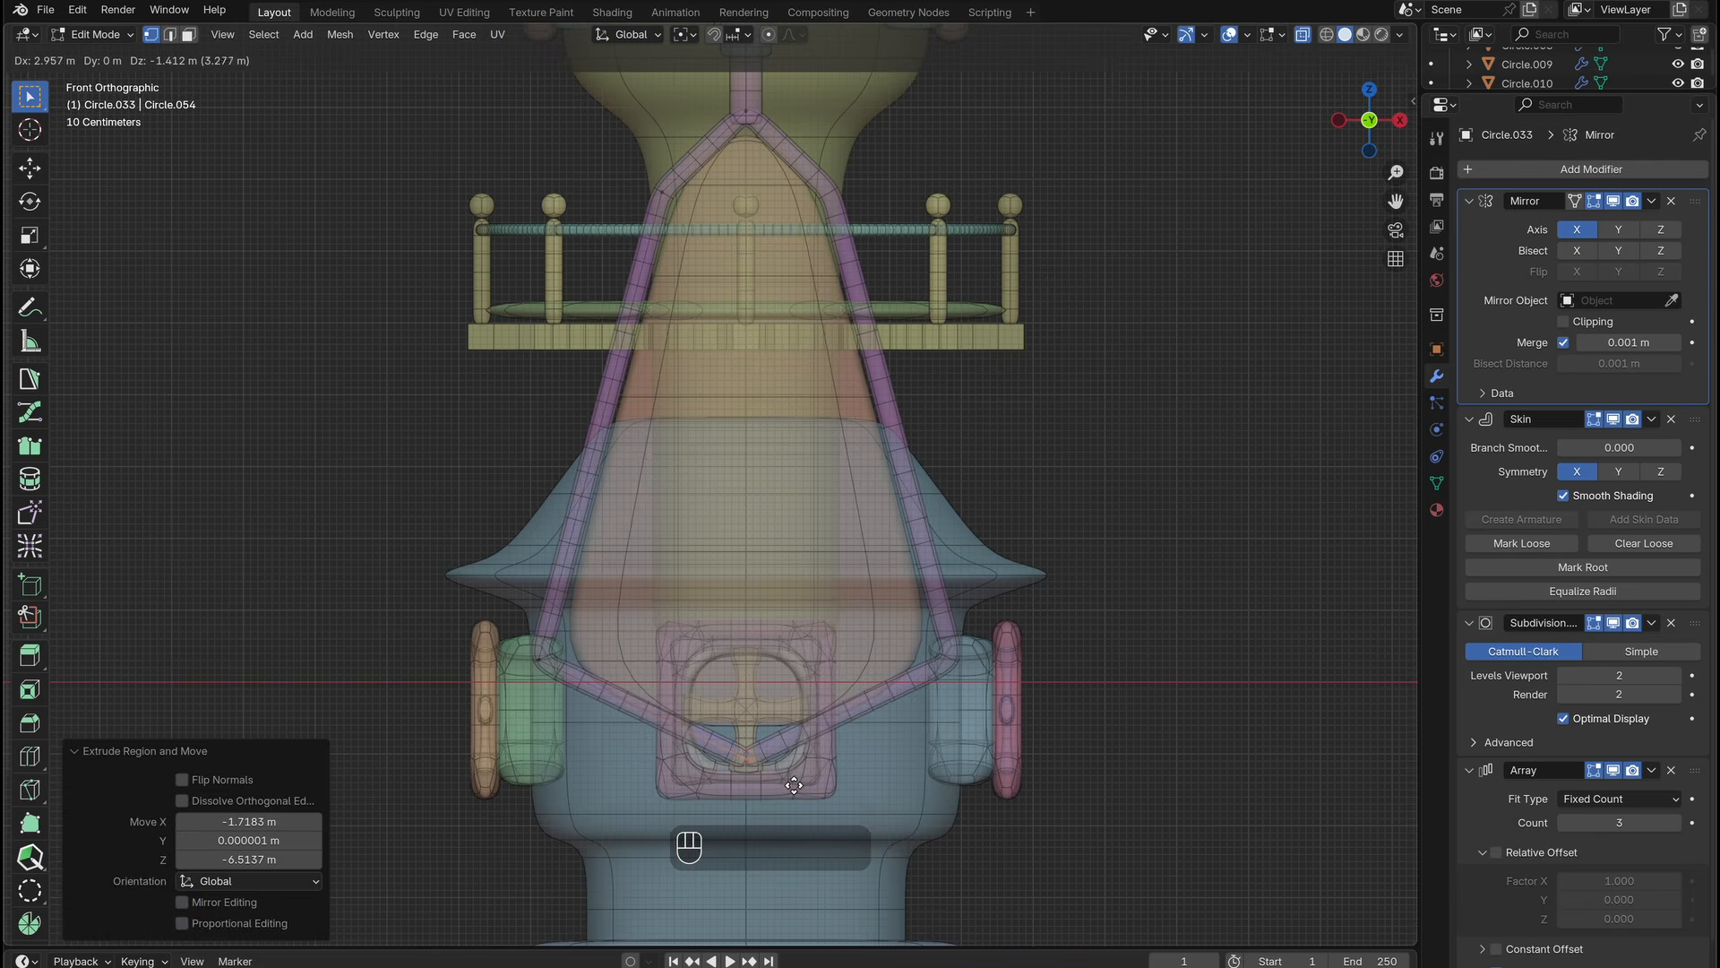
pyautogui.click(1564, 321)
# Reposition the frame's upper corner vertex by about 0.11 m along X and 0.24 m along Z.
pyautogui.keyDown('ctrl'); pyautogui.moveTo(941, 627); pyautogui.dragTo(869, 403, button='middle'); pyautogui.keyUp('ctrl')
pyautogui.moveTo(851, 922)
pyautogui.keyDown('shift'); pyautogui.mouseDown(button='middle')
pyautogui.moveTo(834, 673)
pyautogui.moveTo(837, 896)
pyautogui.mouseUp(button='middle'); pyautogui.keyUp('shift')
pyautogui.keyDown('shift'); pyautogui.moveTo(842, 269); pyautogui.dragTo(817, 624, button='middle'); pyautogui.keyUp('shift')
pyautogui.keyDown('ctrl'); pyautogui.moveTo(860, 470); pyautogui.dragTo(895, 579, button='middle'); pyautogui.keyUp('ctrl')
pyautogui.moveTo(618, 251); pyautogui.dragTo(708, 345)
pyautogui.press('g')
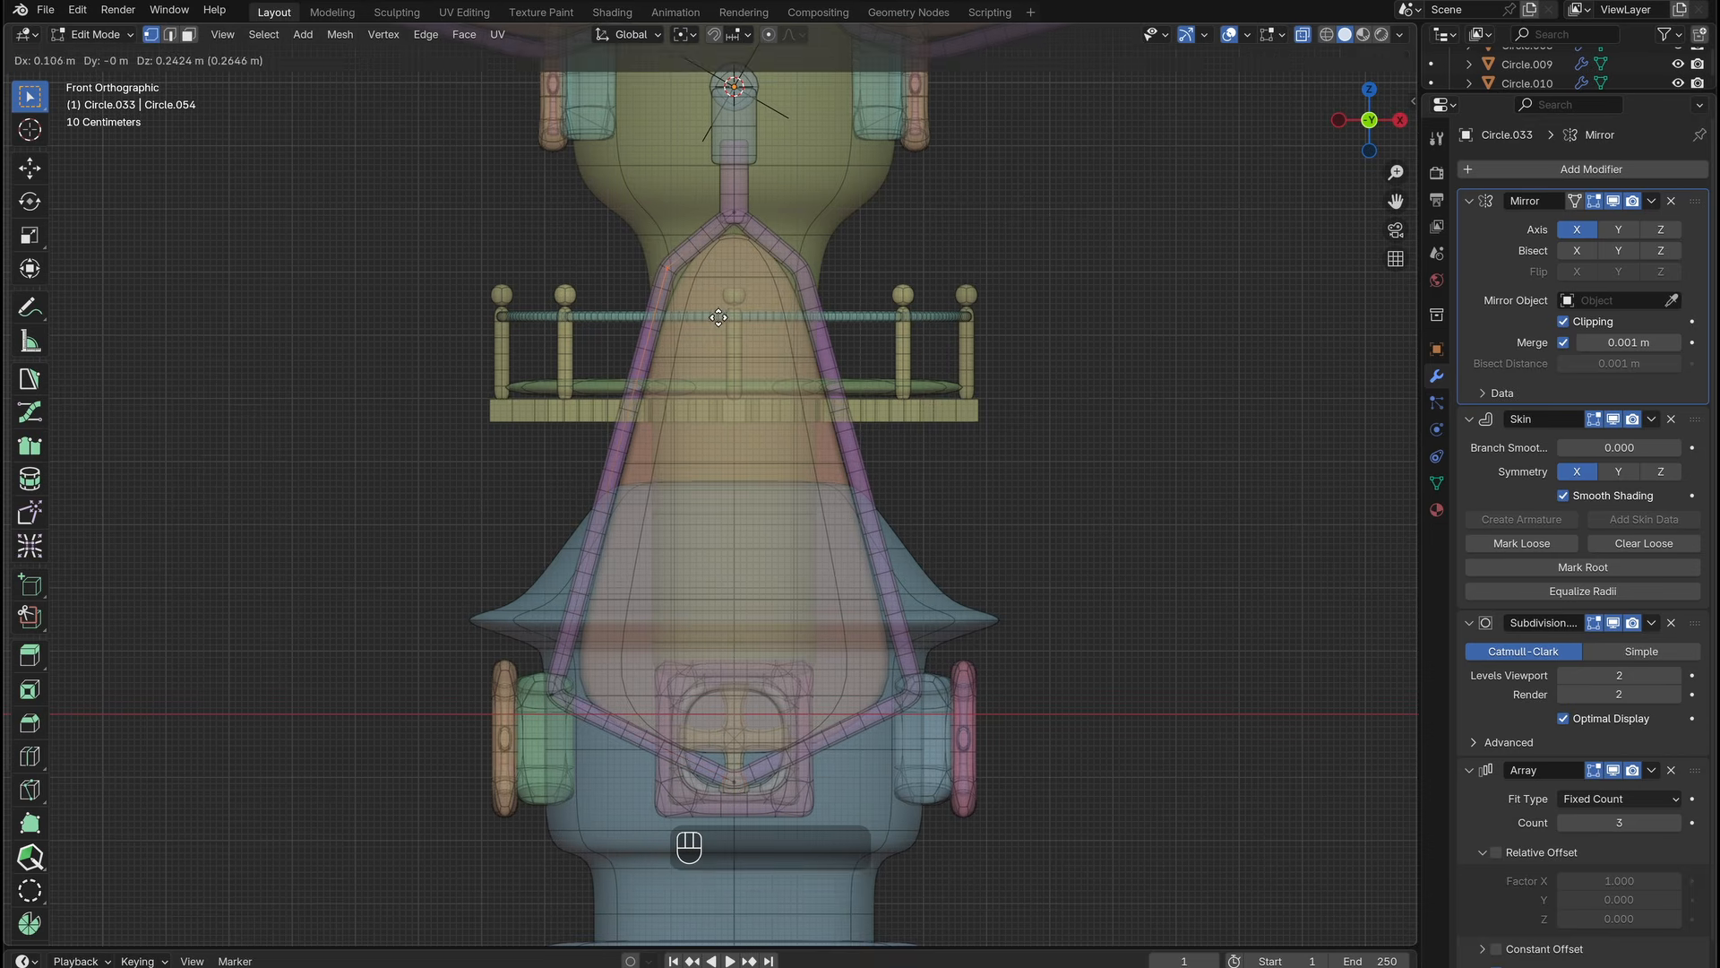
# Add two evenly spaced cuts to the long side segment of the blade frame.
pyautogui.moveTo(505, 704); pyautogui.dragTo(505, 705)
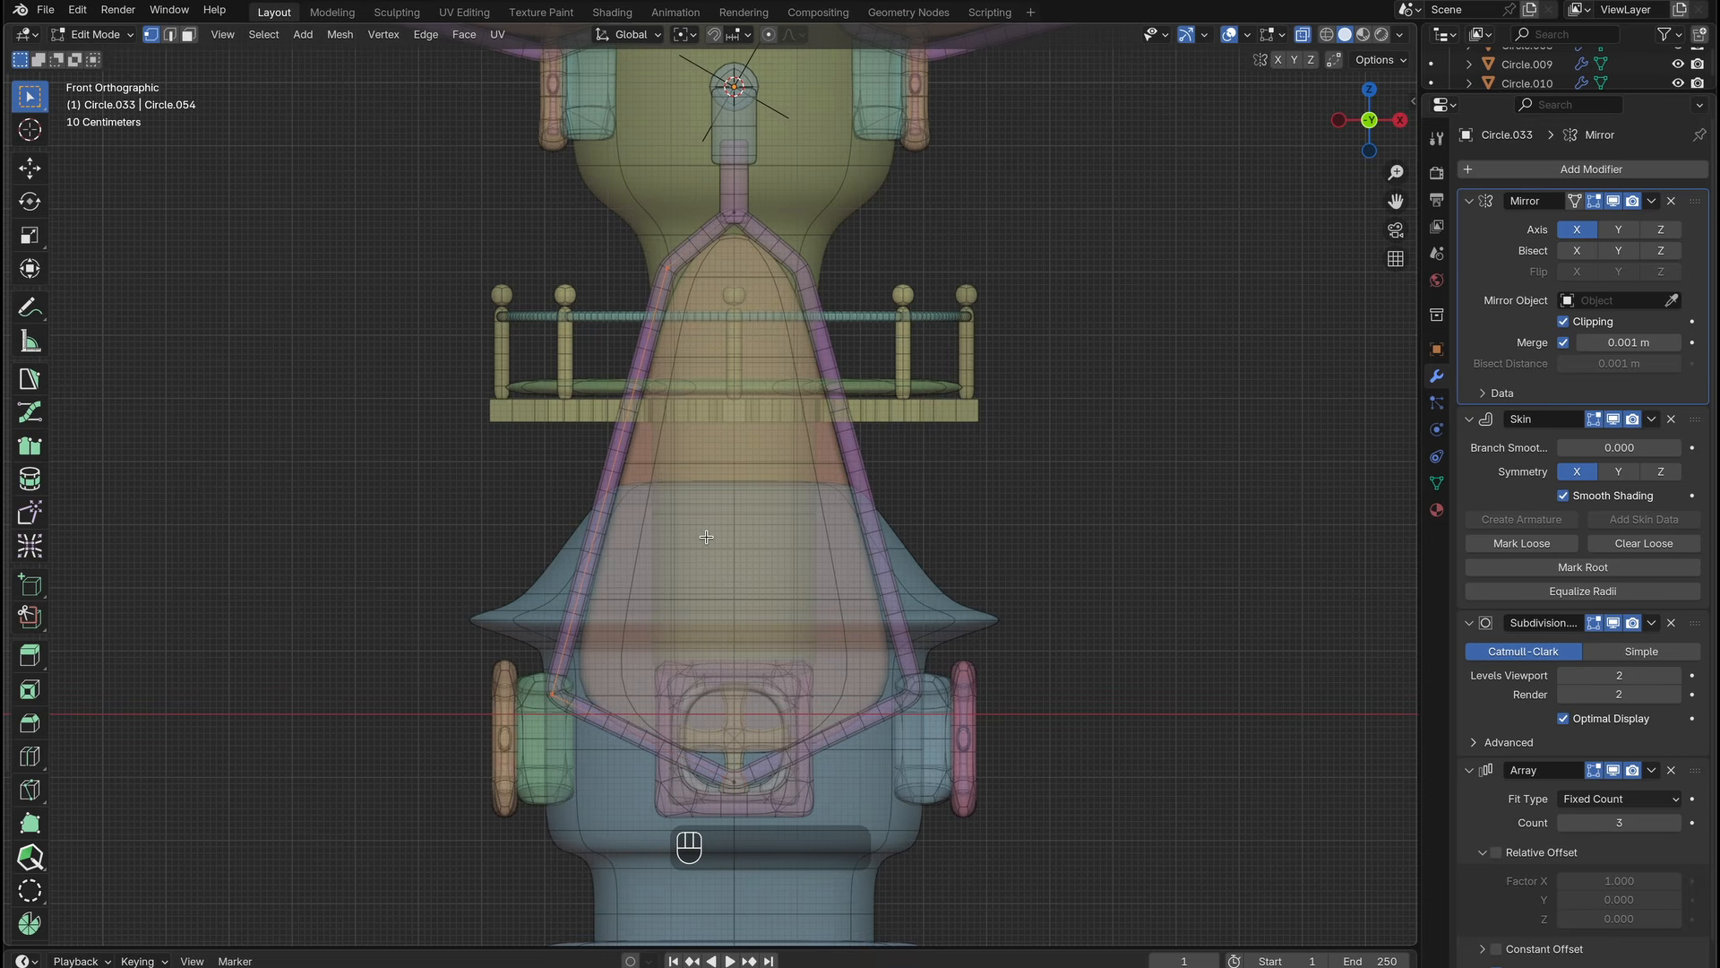
pyautogui.click(615, 444)
pyautogui.moveTo(616, 444); pyautogui.dragTo(869, 464, button='middle')
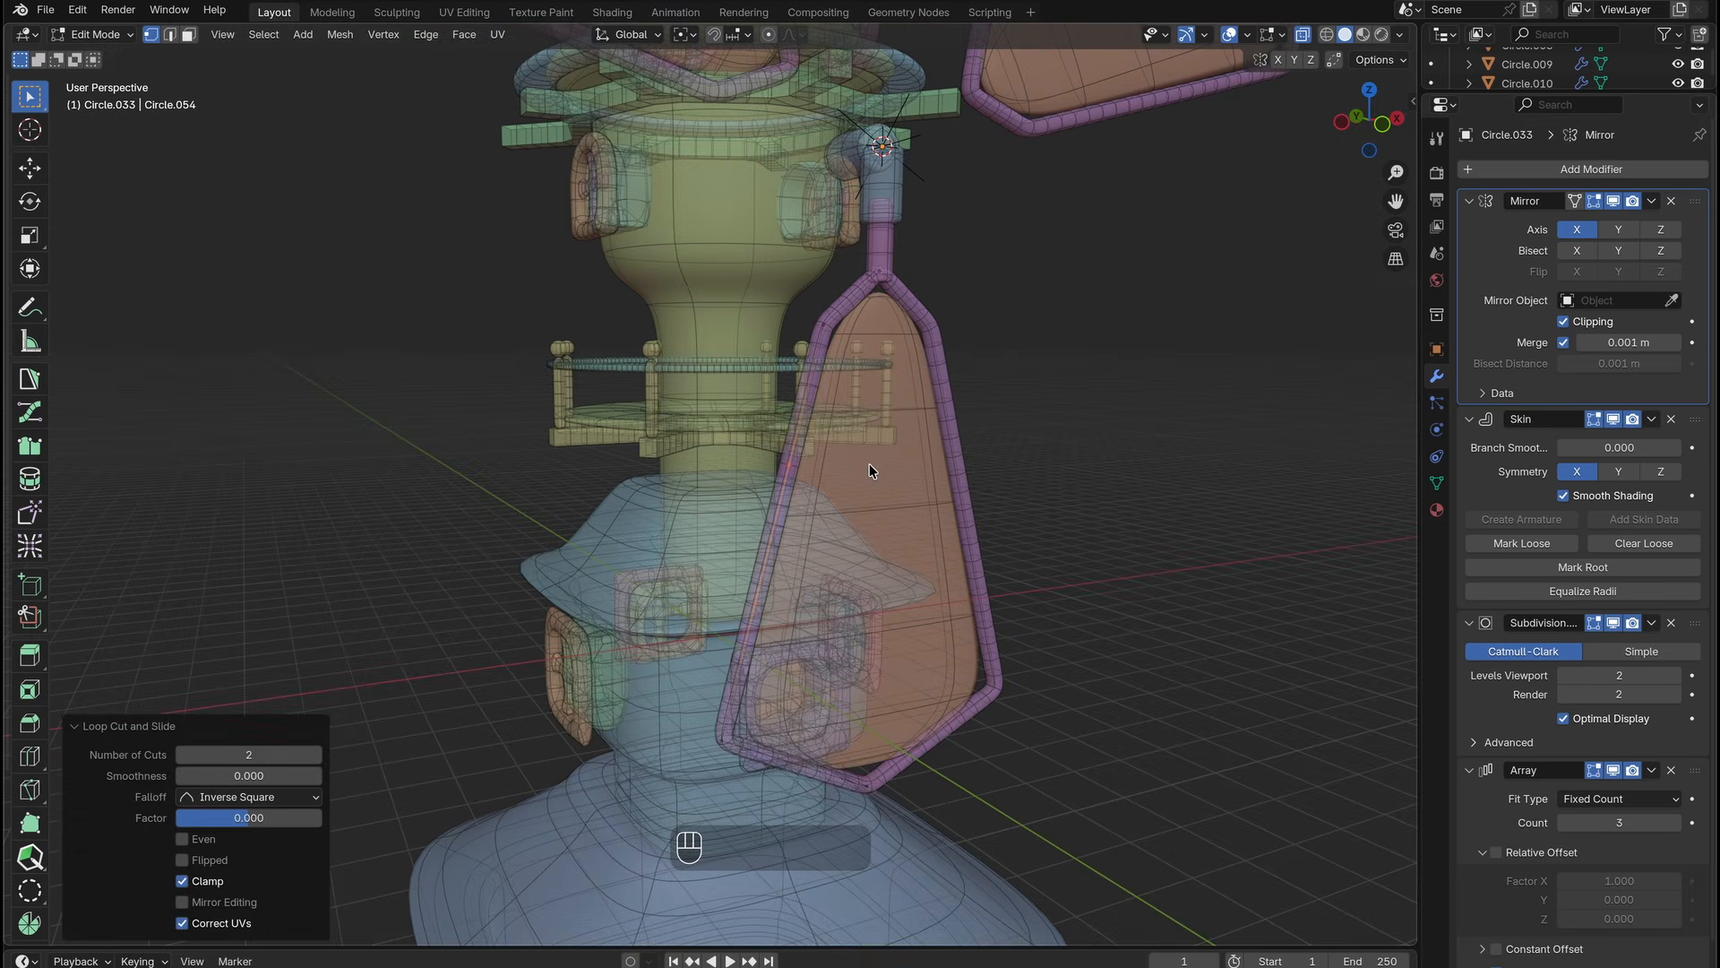
pyautogui.press('a')
pyautogui.moveTo(896, 371); pyautogui.dragTo(860, 376, button='middle')
pyautogui.keyDown('ctrl'); pyautogui.moveTo(860, 376); pyautogui.dragTo(869, 430, button='middle'); pyautogui.keyUp('ctrl')
pyautogui.keyDown('shift'); pyautogui.moveTo(869, 430); pyautogui.dragTo(932, 421, button='middle'); pyautogui.keyUp('shift')
pyautogui.press('Tab')
# Duplicate the blade frame in place and apply the copy's Mirror modifier.
pyautogui.click(968, 412)
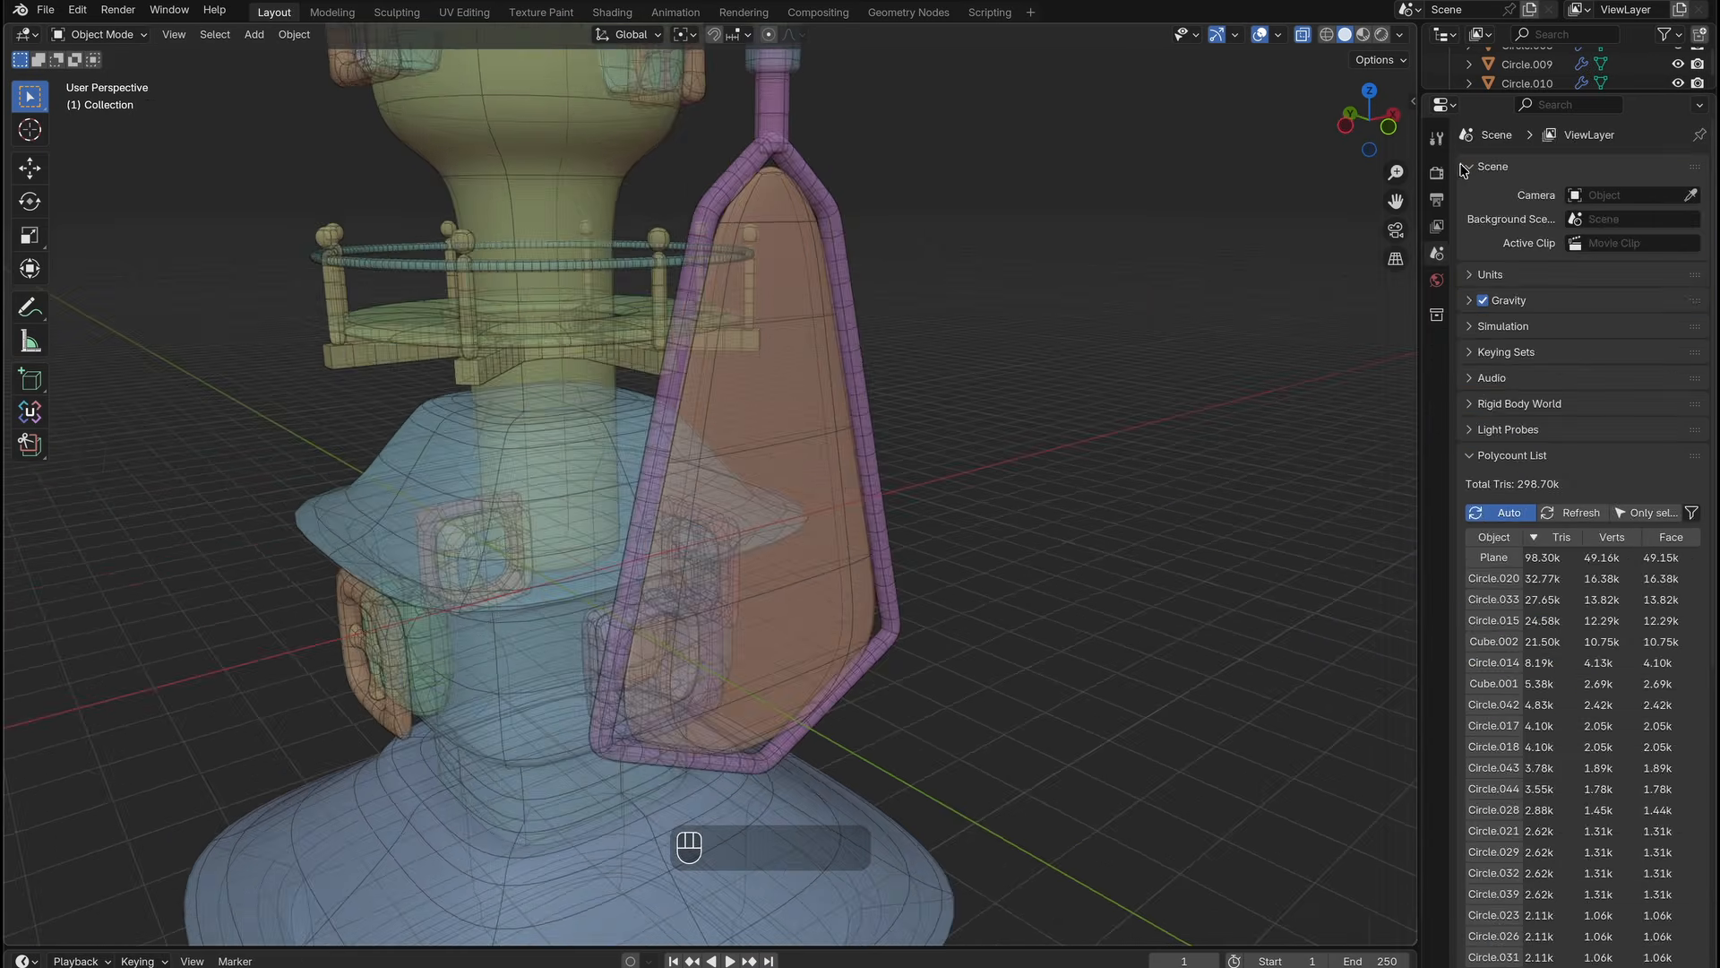
pyautogui.click(851, 401)
pyautogui.moveTo(836, 353); pyautogui.dragTo(840, 391, button='middle')
pyautogui.press('Escape')
pyautogui.hotkey('shift', 'd')
pyautogui.press('Escape')
pyautogui.hotkey('ctrl', 'a')
# Extrude all vertices of the frame copy along Y and delete the outline edges joining the extruded vertices.
pyautogui.press('Tab')
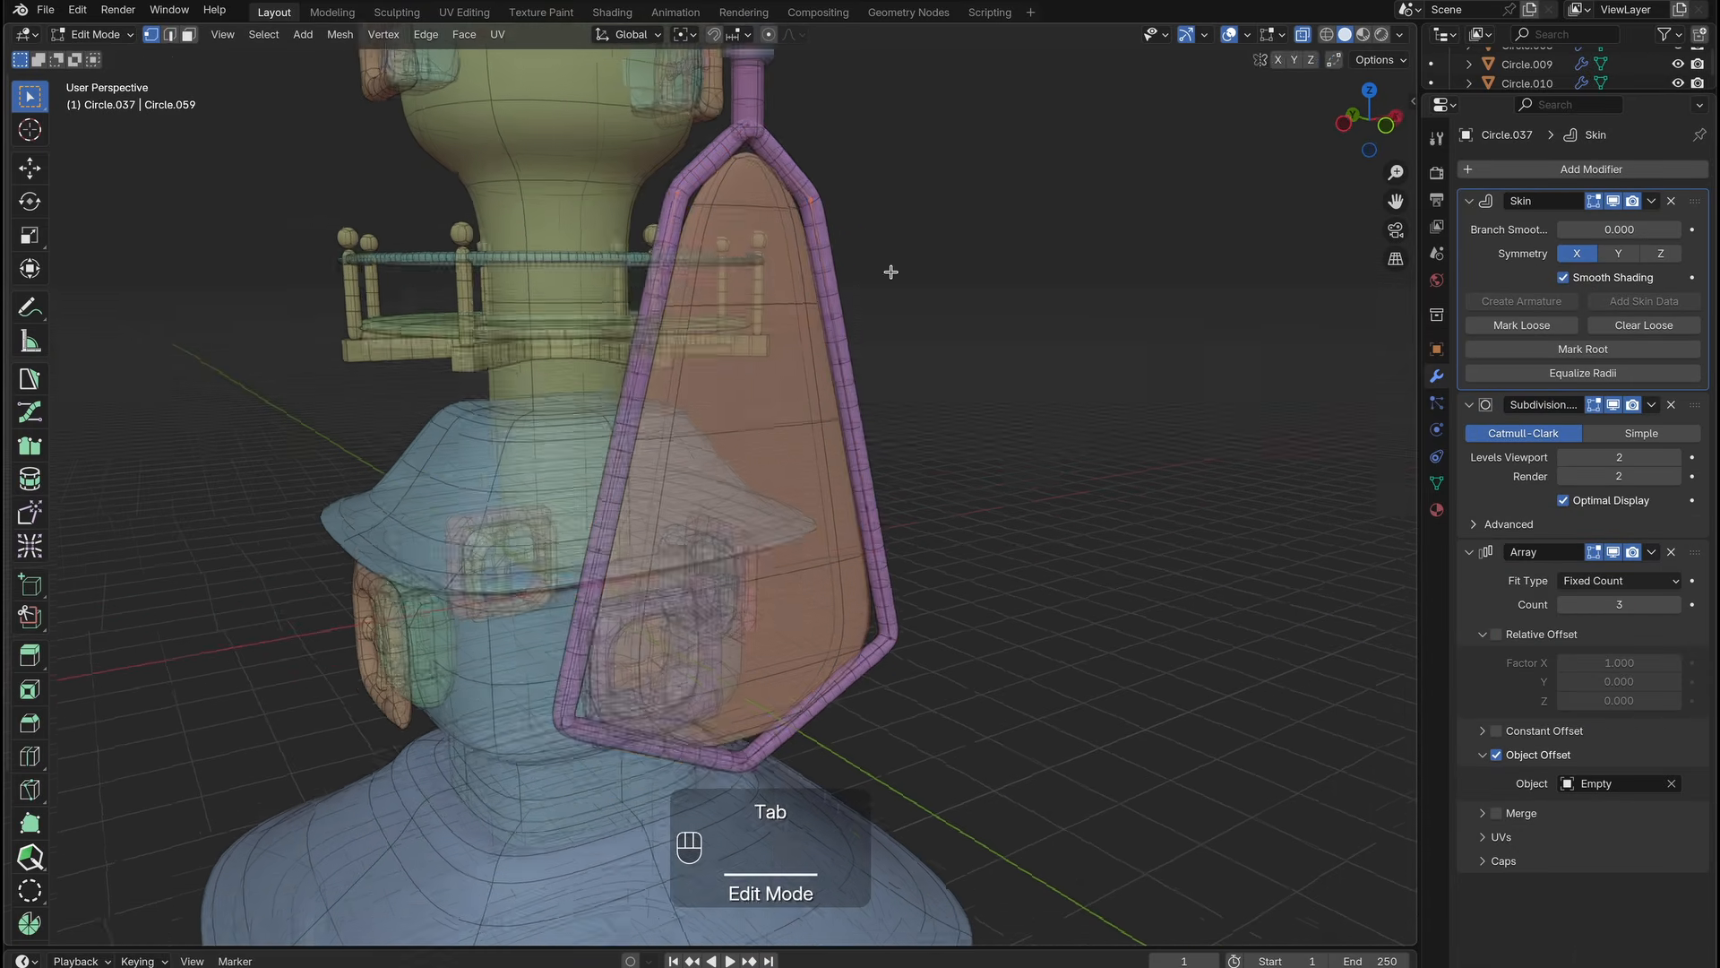
pyautogui.moveTo(891, 270); pyautogui.dragTo(887, 280, button='middle')
pyautogui.press('a')
pyautogui.press('e')
pyautogui.press('y')
pyautogui.click(1029, 341)
pyautogui.press('x')
pyautogui.click(1021, 342)
# Isolate the frame copy and delete its other outline edges, keeping only the short segments along Y.
pyautogui.moveTo(1001, 342); pyautogui.dragTo(699, 430, button='middle')
pyautogui.press('KP_Divide')
pyautogui.moveTo(698, 430); pyautogui.dragTo(618, 421, button='middle')
pyautogui.moveTo(567, 147); pyautogui.dragTo(641, 806)
pyautogui.moveTo(654, 708); pyautogui.dragTo(742, 667, button='middle')
pyautogui.press('x')
pyautogui.click(745, 664)
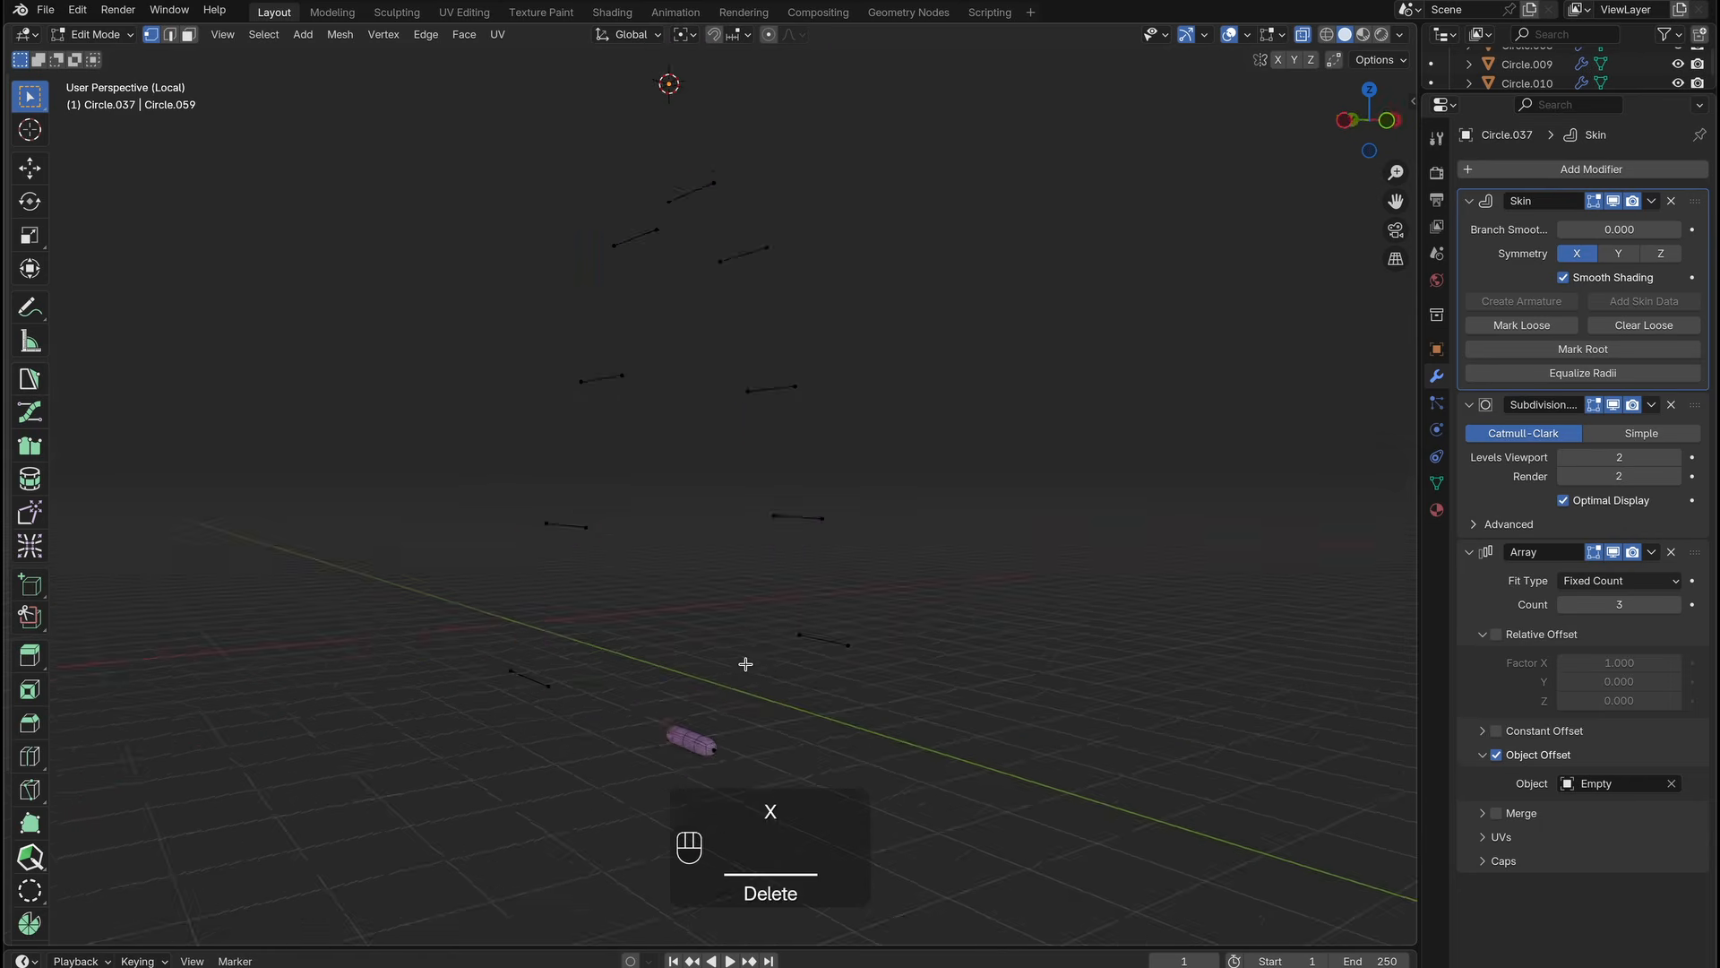
# Mark skin roots on all the short segments and scale the segments by 0.431 along Y.
pyautogui.press('KP_3')
pyautogui.moveTo(741, 218); pyautogui.dragTo(837, 780)
pyautogui.click(1583, 350)
pyautogui.moveTo(744, 537); pyautogui.dragTo(915, 574, button='middle')
pyautogui.press('/')
pyautogui.click(874, 528)
# Subdivide the short segments and, in isolation, scale them by 2.434 along Y.
pyautogui.rightClick(917, 579)
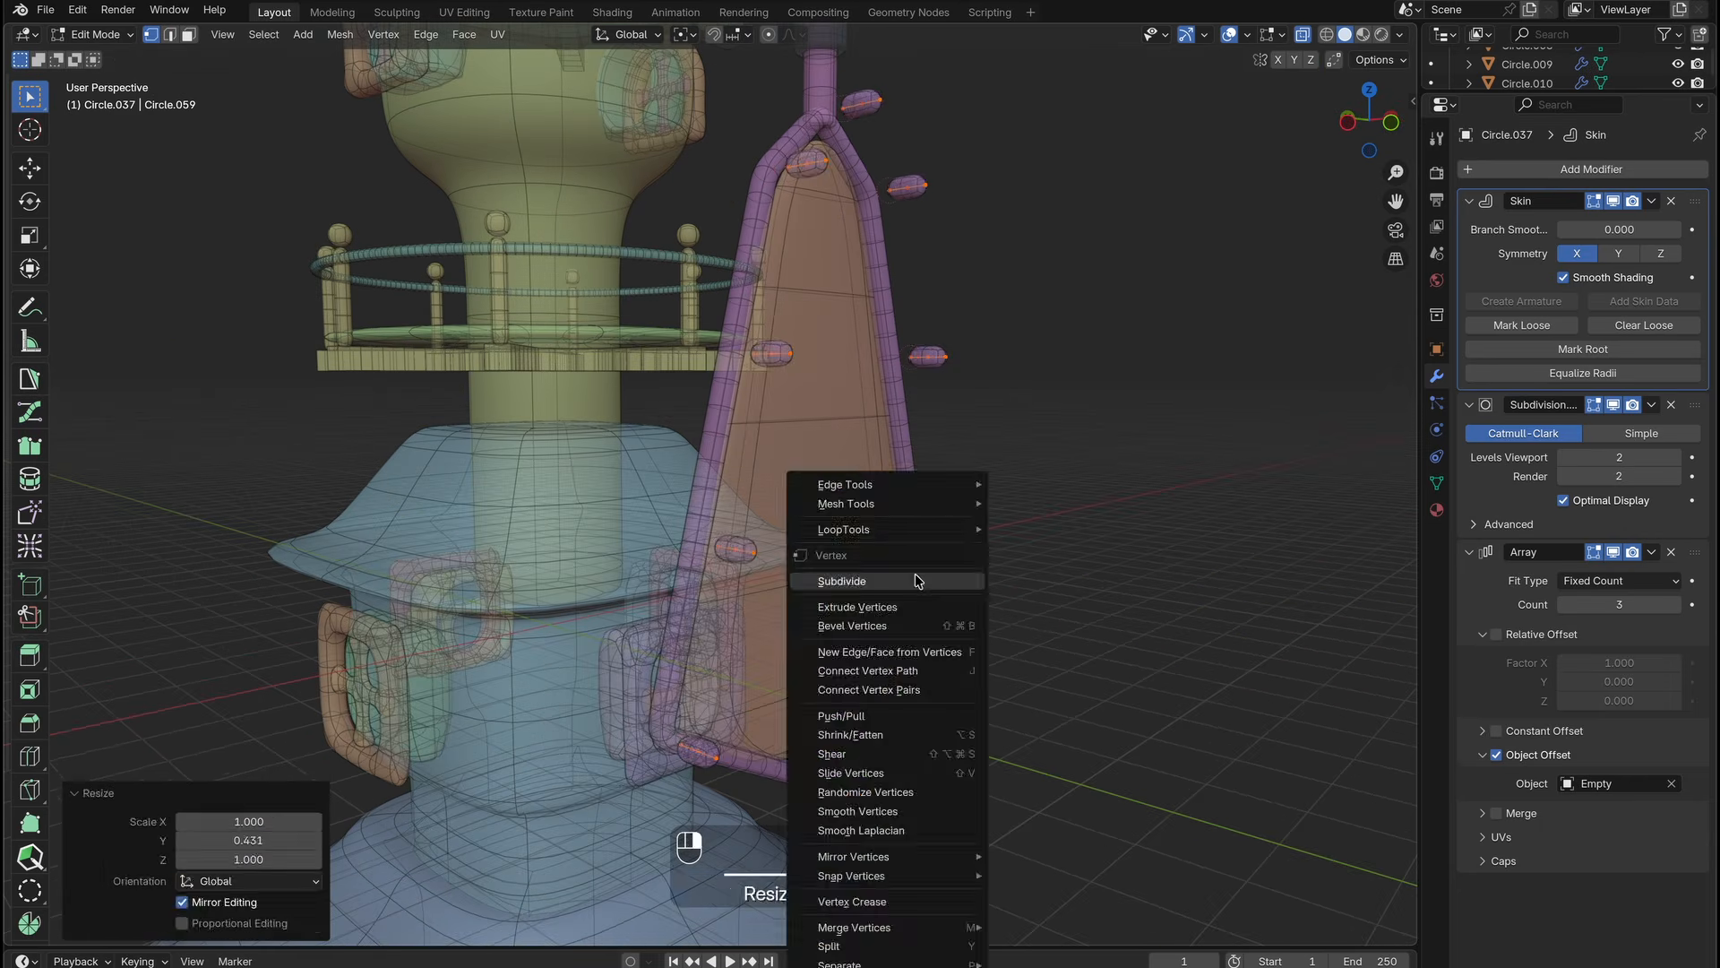
pyautogui.click(917, 579)
pyautogui.click(316, 800)
pyautogui.press('KP_3')
pyautogui.press('KP_Divide')
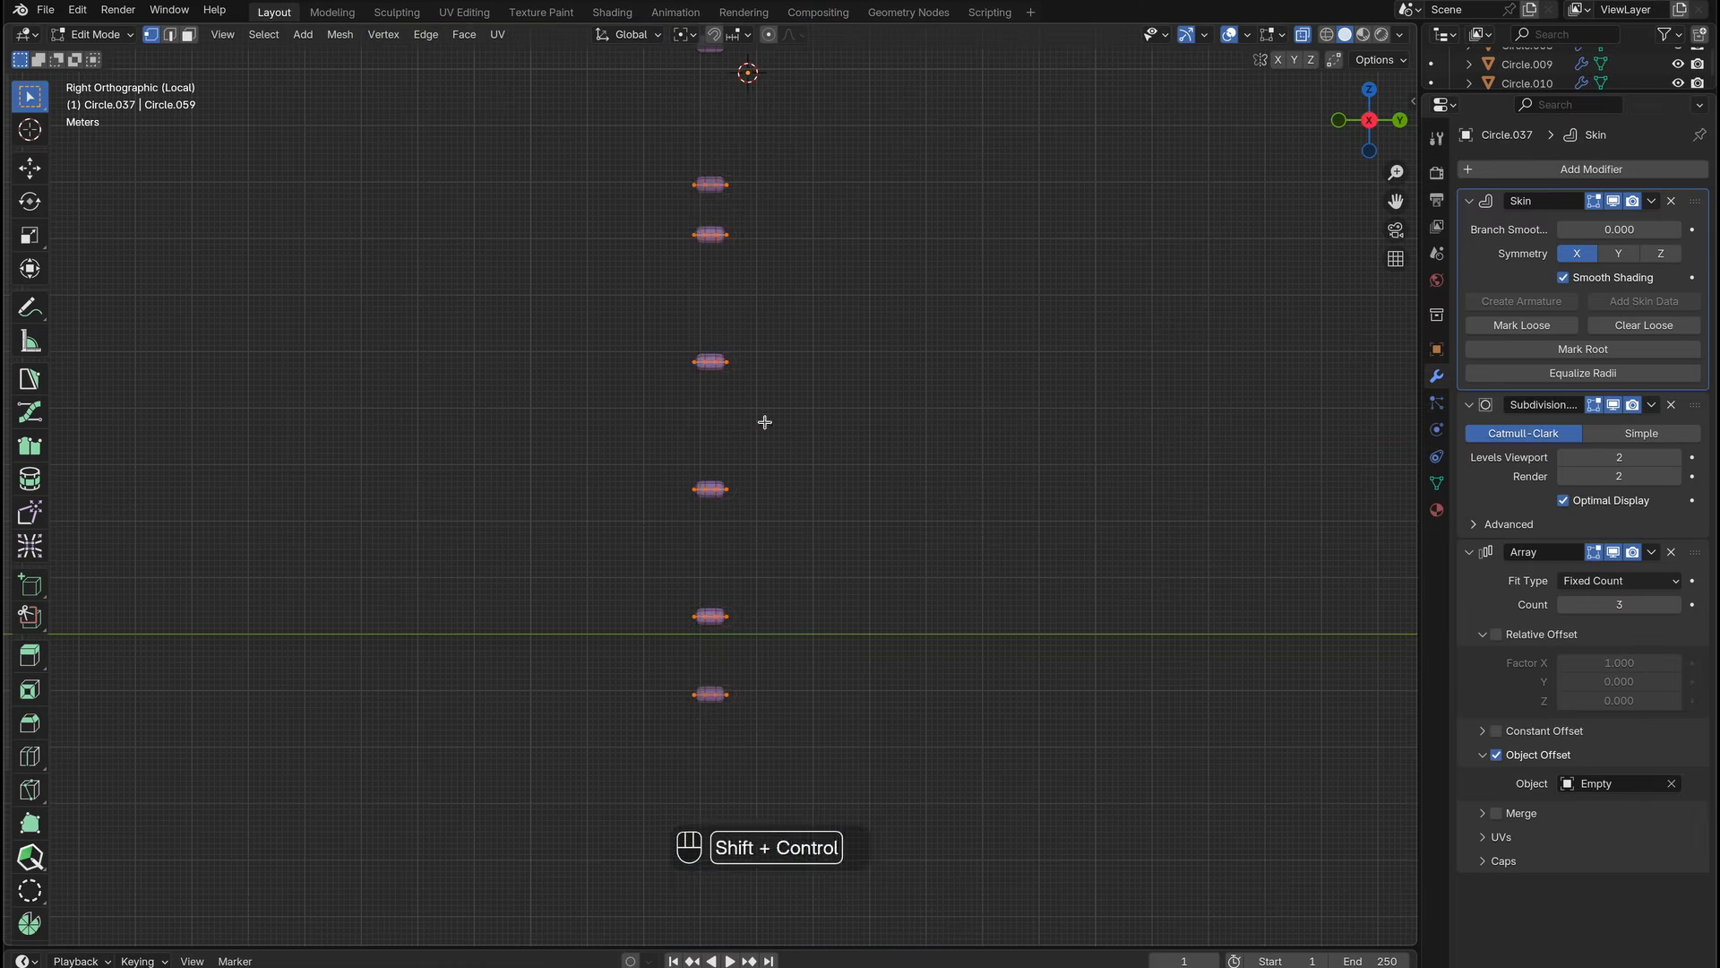
pyautogui.scroll(5, 730, 717)
pyautogui.press('s')
pyautogui.click(1344, 633)
pyautogui.moveTo(1344, 632); pyautogui.dragTo(933, 593, button='middle')
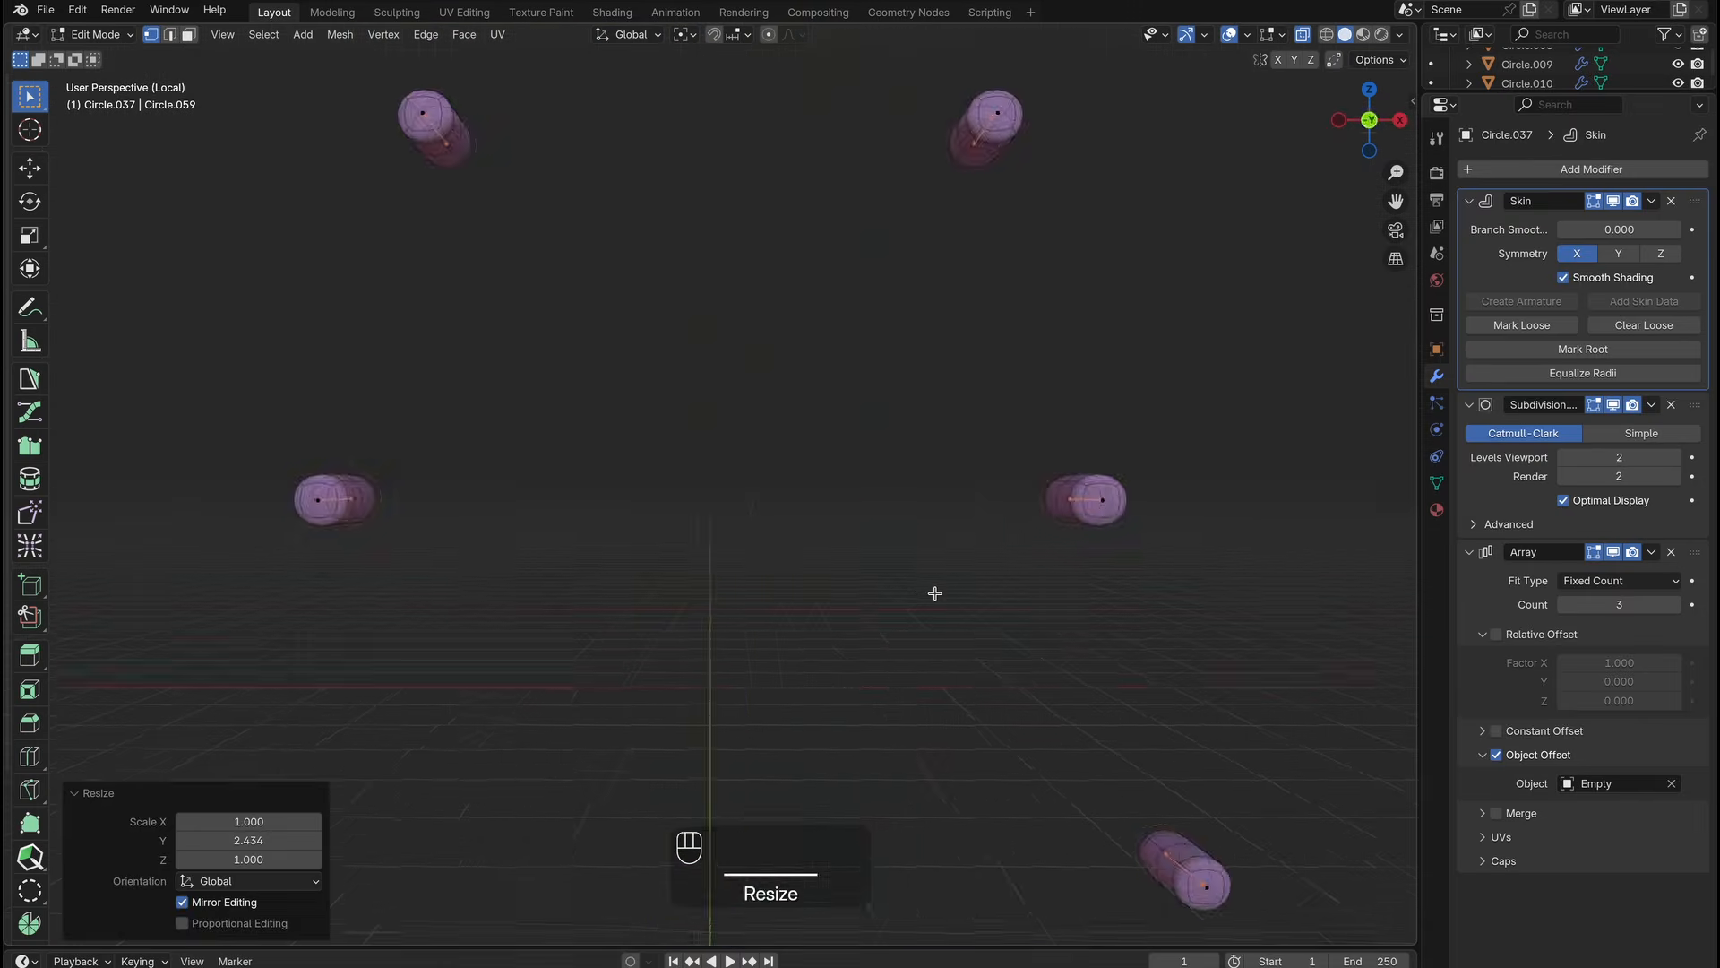
# Move the short segments about 0.656 m along Y to centre them on the blade frame.
pyautogui.press('KP_Divide')
pyautogui.press('Tab')
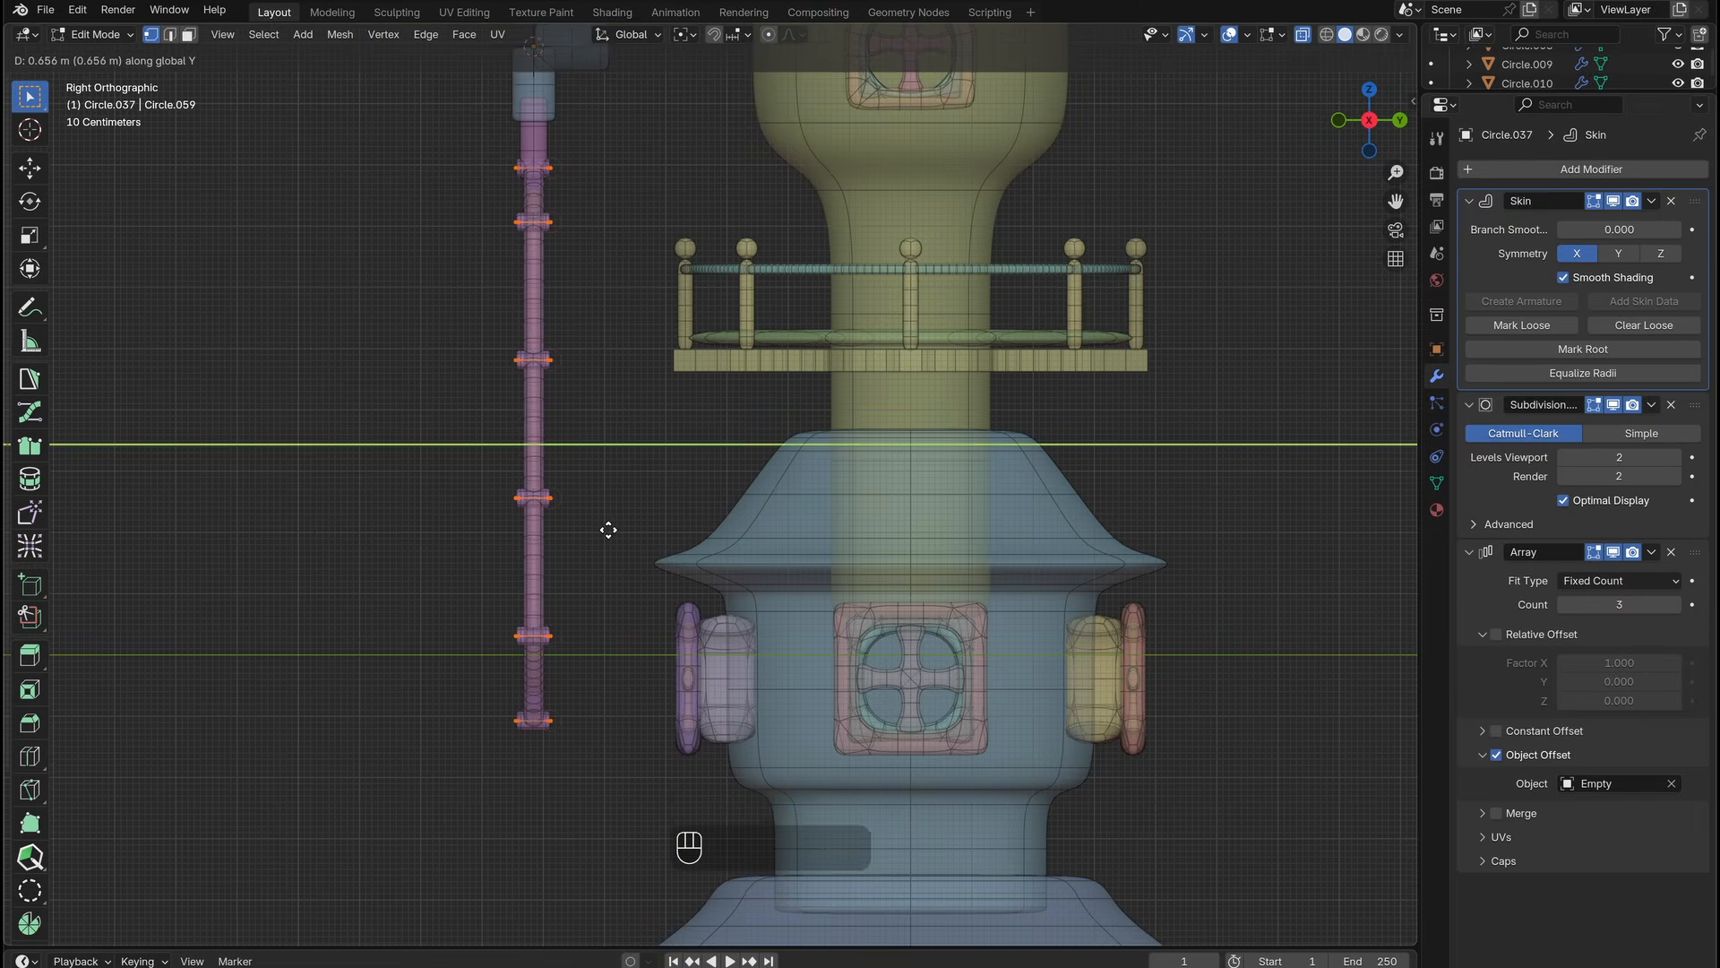
pyautogui.click(608, 530)
# Enlarge the skin of the frame joints uniformly by a factor of 1.427 and again by about 1.18.
pyautogui.moveTo(608, 529); pyautogui.dragTo(937, 413, button='middle')
pyautogui.hotkey('ctrl', 'a')
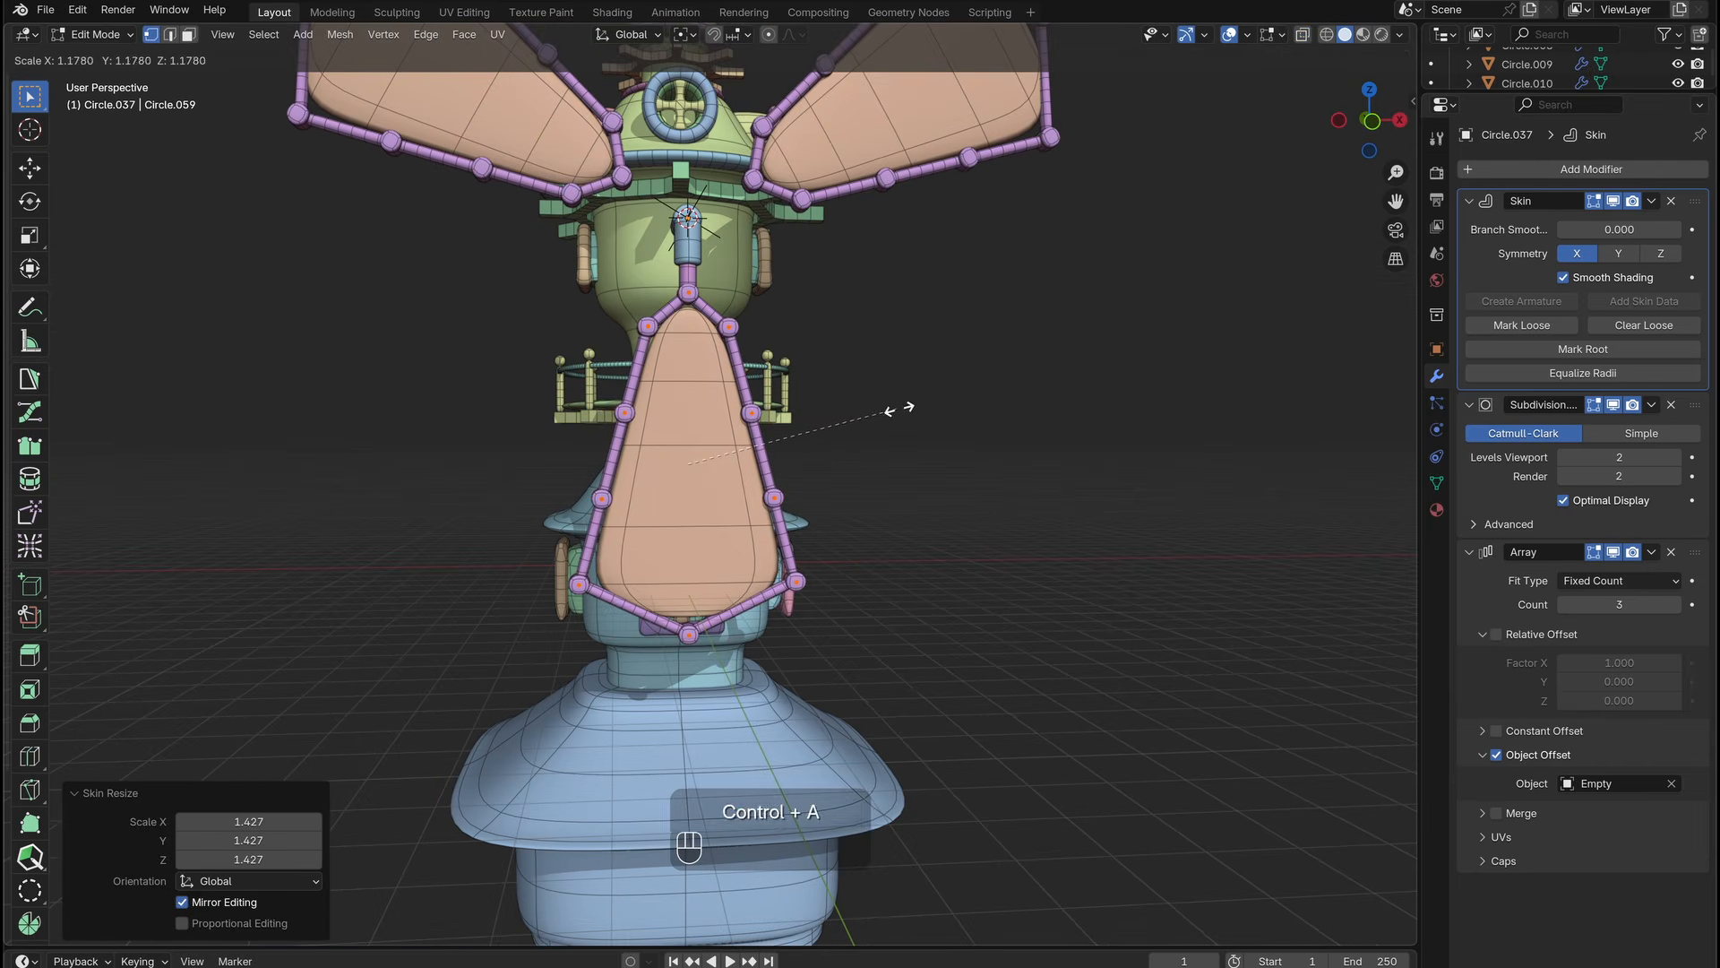
pyautogui.press('Tab')
# Snap the 3D cursor to the empty at the centre of the windmill hub.
pyautogui.moveTo(895, 411); pyautogui.dragTo(874, 309, button='middle')
pyautogui.scroll(4, 874, 310)
pyautogui.click(729, 445)
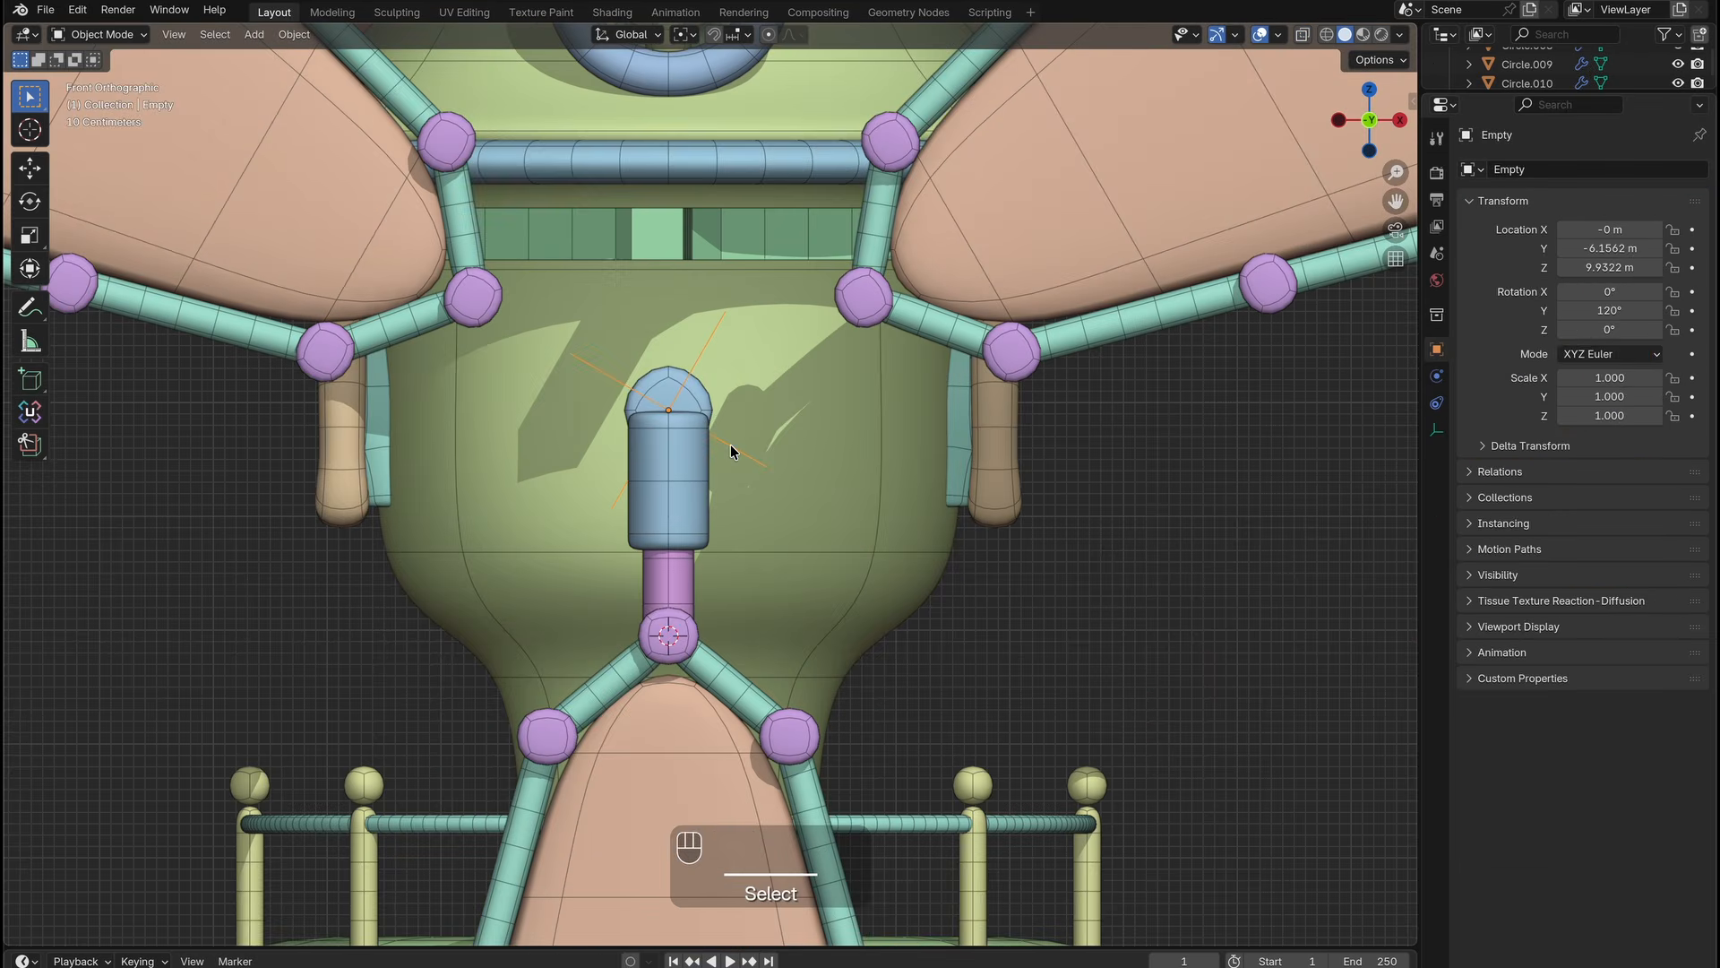
pyautogui.hotkey('shift', 's')
pyautogui.click(729, 534)
# Duplicate the two pipe sections between the hub and the lower blade and rotate the copies 120° around the 3D cursor.
pyautogui.click(668, 484)
pyautogui.press('g')
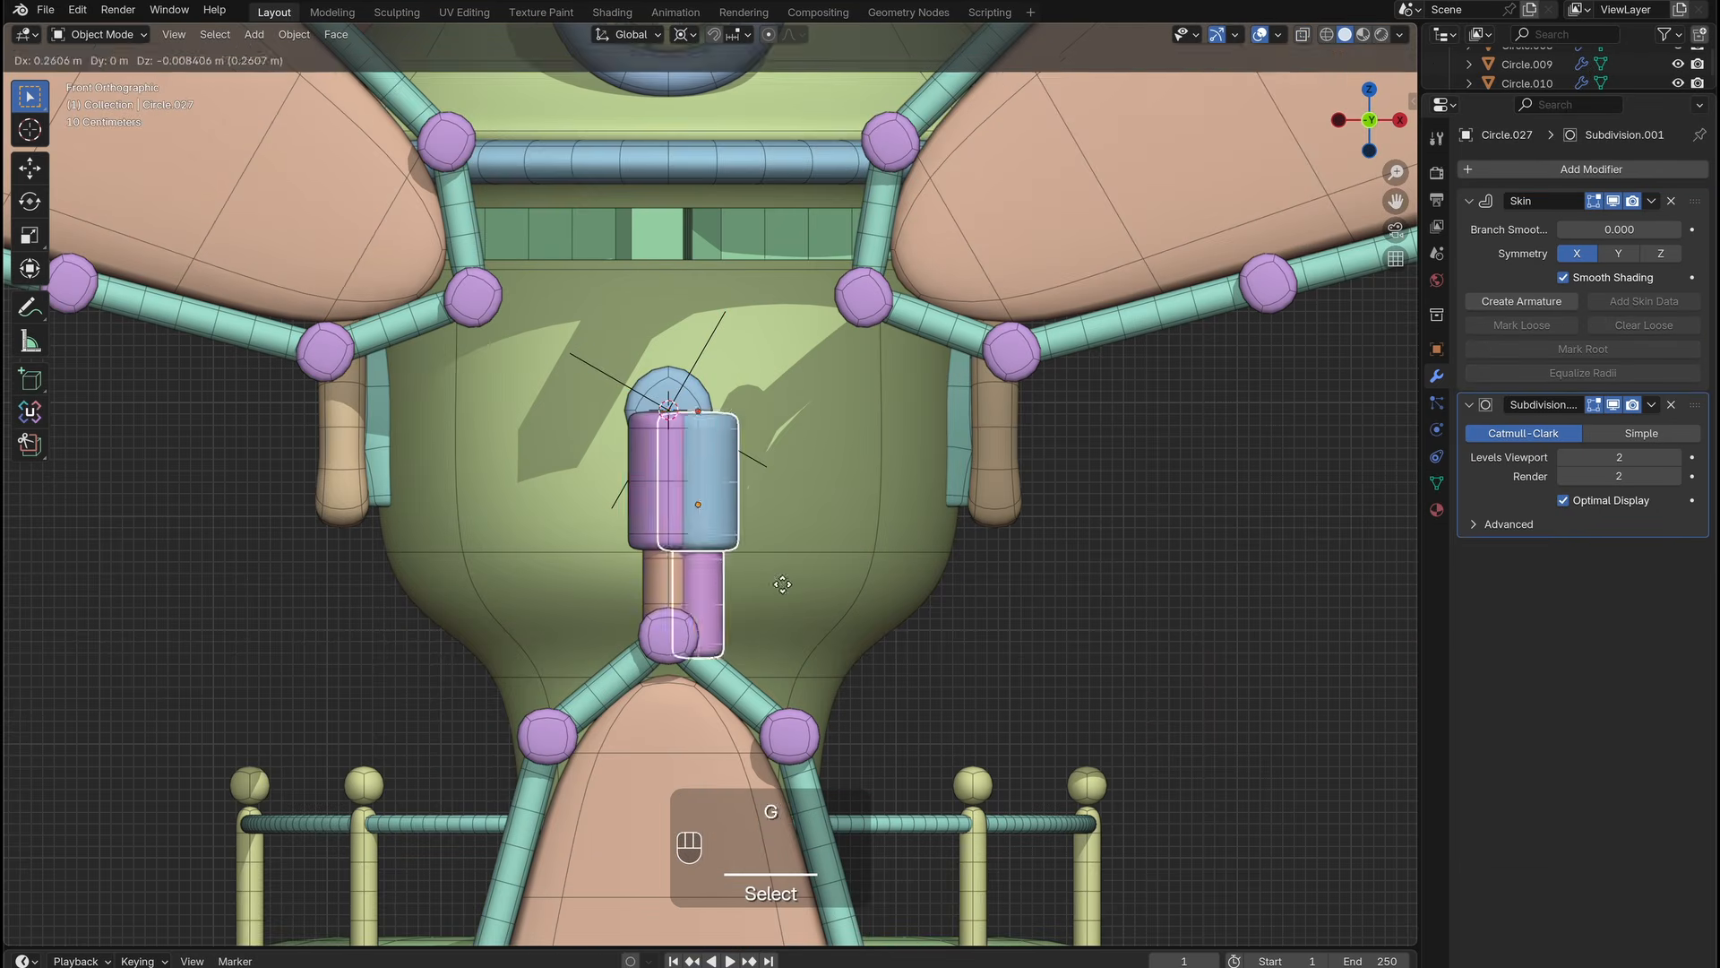
pyautogui.hotkey('alt', 'z')
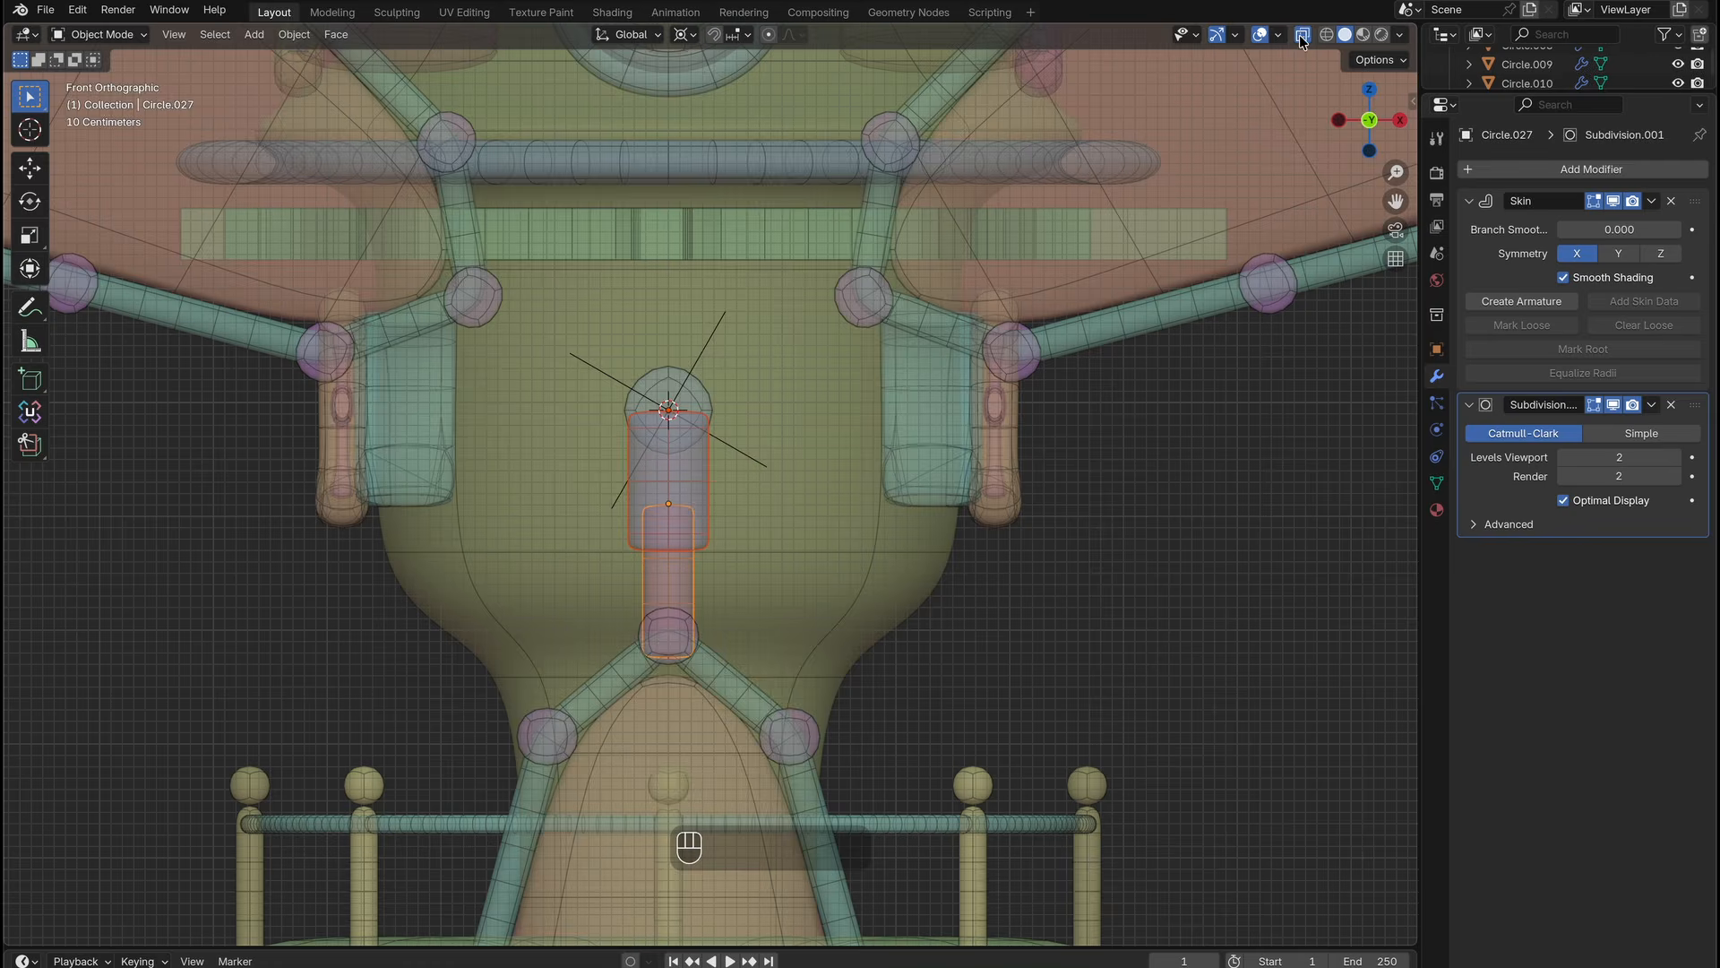
pyautogui.click(680, 594)
pyautogui.moveTo(680, 594); pyautogui.dragTo(1235, 502, button='middle')
pyautogui.press('KP_1')
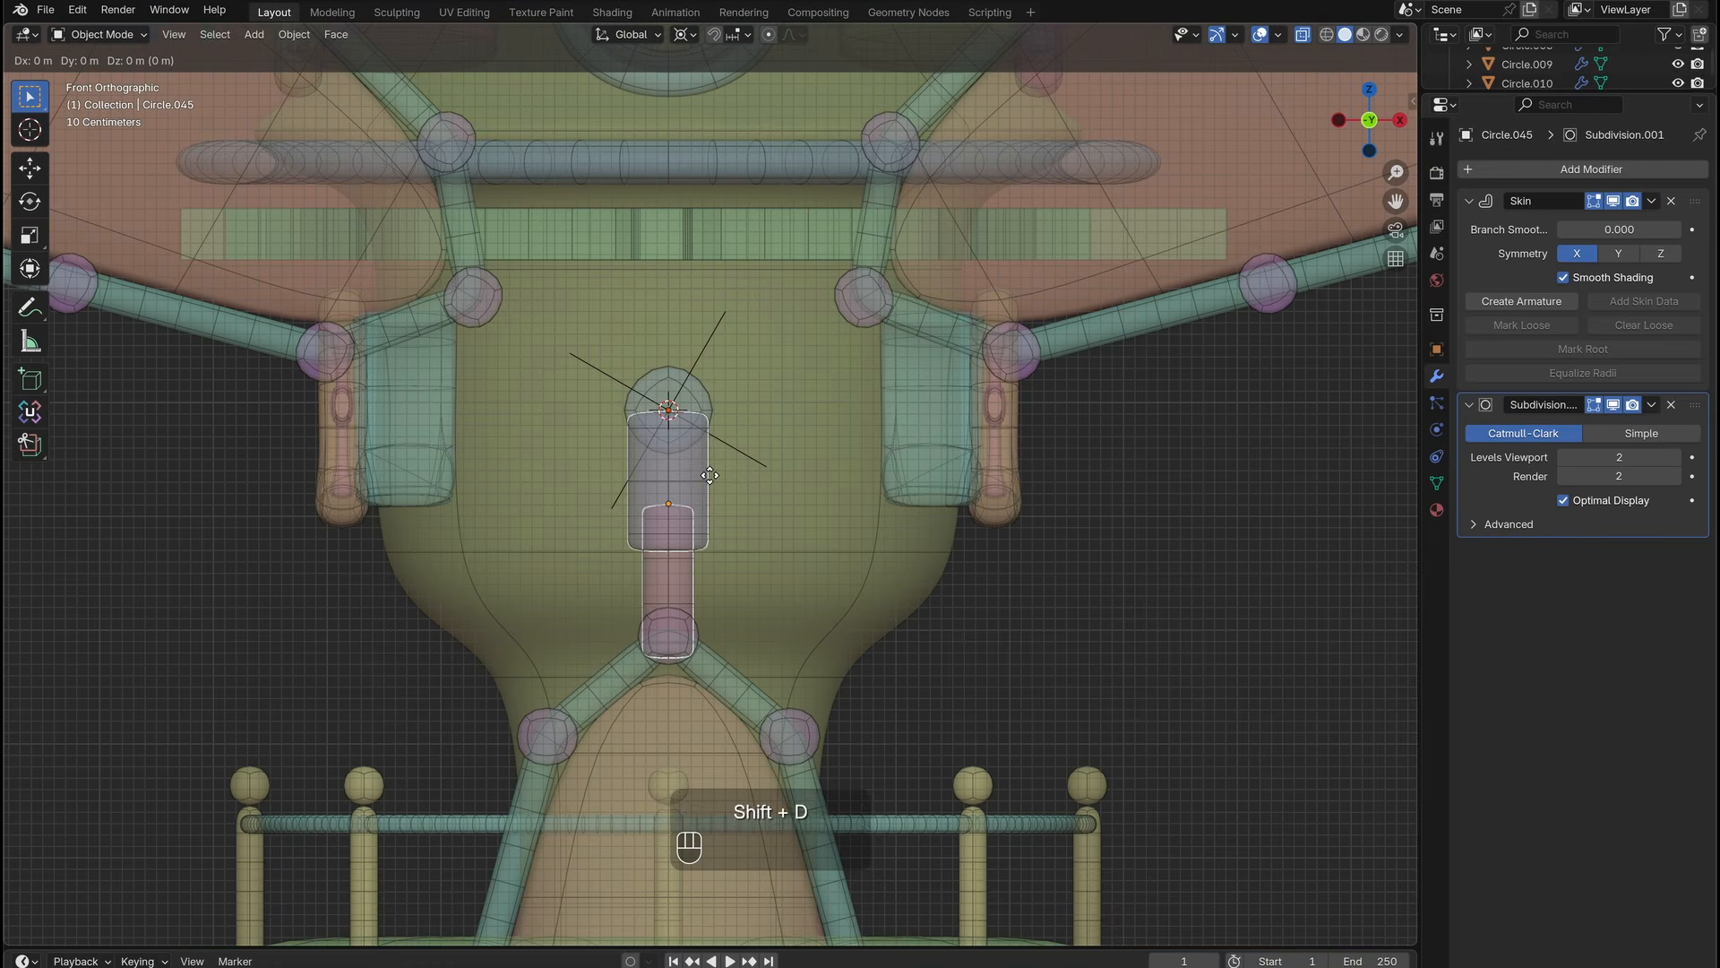
pyautogui.write('120')
pyautogui.press('Return')
pyautogui.click(1304, 36)
# Move the end vertex of the horizontal hub cylinder about 0.43 m along Y toward the tower.
pyautogui.click(842, 447)
pyautogui.moveTo(761, 439); pyautogui.dragTo(885, 480, button='middle')
pyautogui.press('Tab')
pyautogui.click(1129, 484)
pyautogui.scroll(-3, 885, 480)
pyautogui.press('Tab')
pyautogui.moveTo(887, 413); pyautogui.dragTo(950, 502)
pyautogui.moveTo(941, 520); pyautogui.dragTo(890, 529, button='middle')
pyautogui.press('y')
pyautogui.click(910, 528)
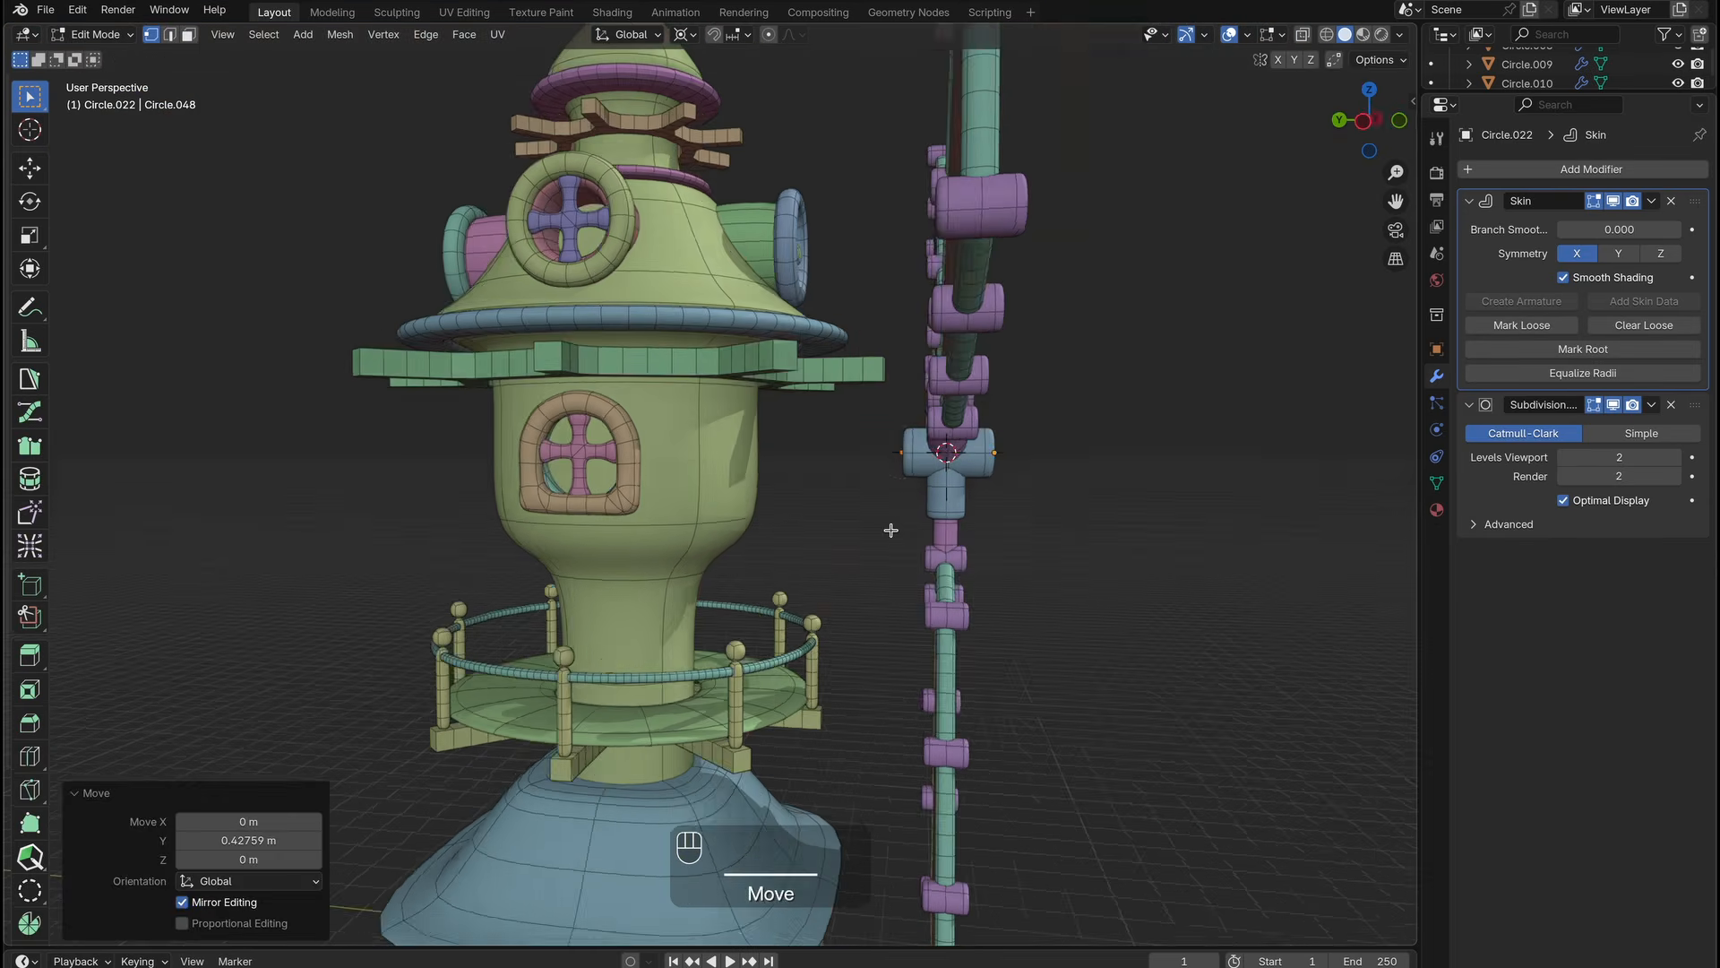
# Duplicate the hub cylinder along Y as a thinner shaft and extend its end vertex into the tower.
pyautogui.press('KP_3')
pyautogui.press('Tab')
pyautogui.keyDown('shift'); pyautogui.moveTo(641, 430); pyautogui.dragTo(887, 450, button='middle'); pyautogui.keyUp('shift')
pyautogui.hotkey('shift', 'd')
pyautogui.press('y')
pyautogui.click(612, 512)
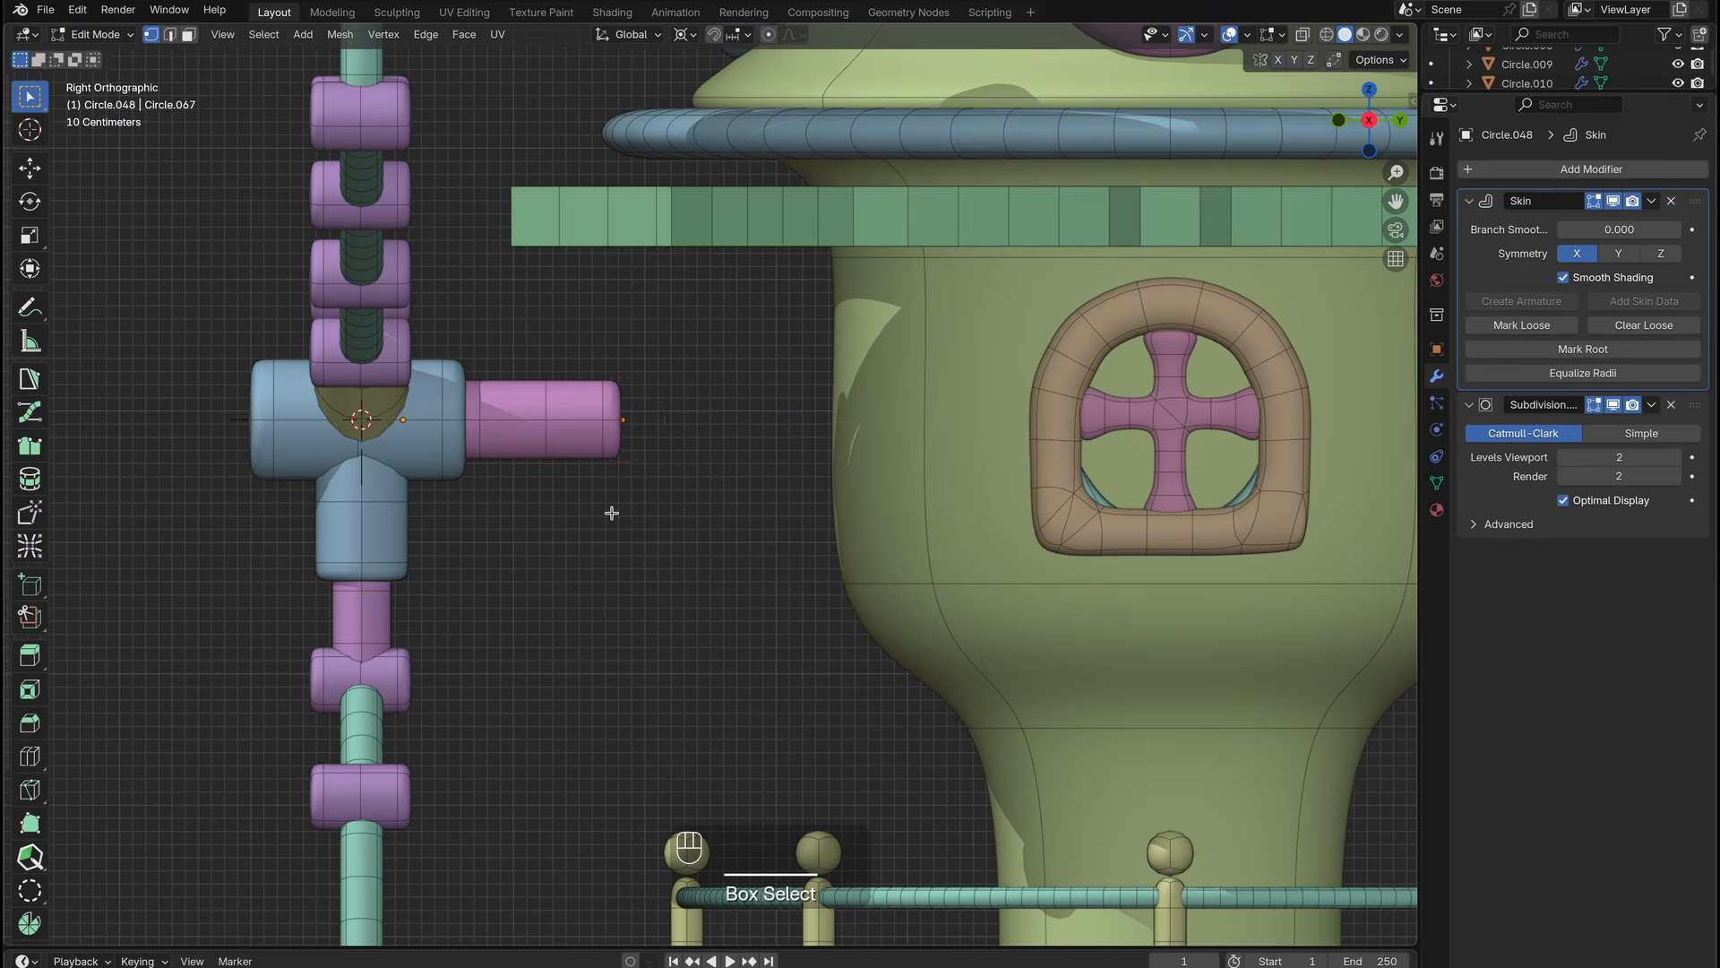
pyautogui.click(952, 525)
pyautogui.scroll(-4, 953, 525)
pyautogui.press('g')
pyautogui.press('y')
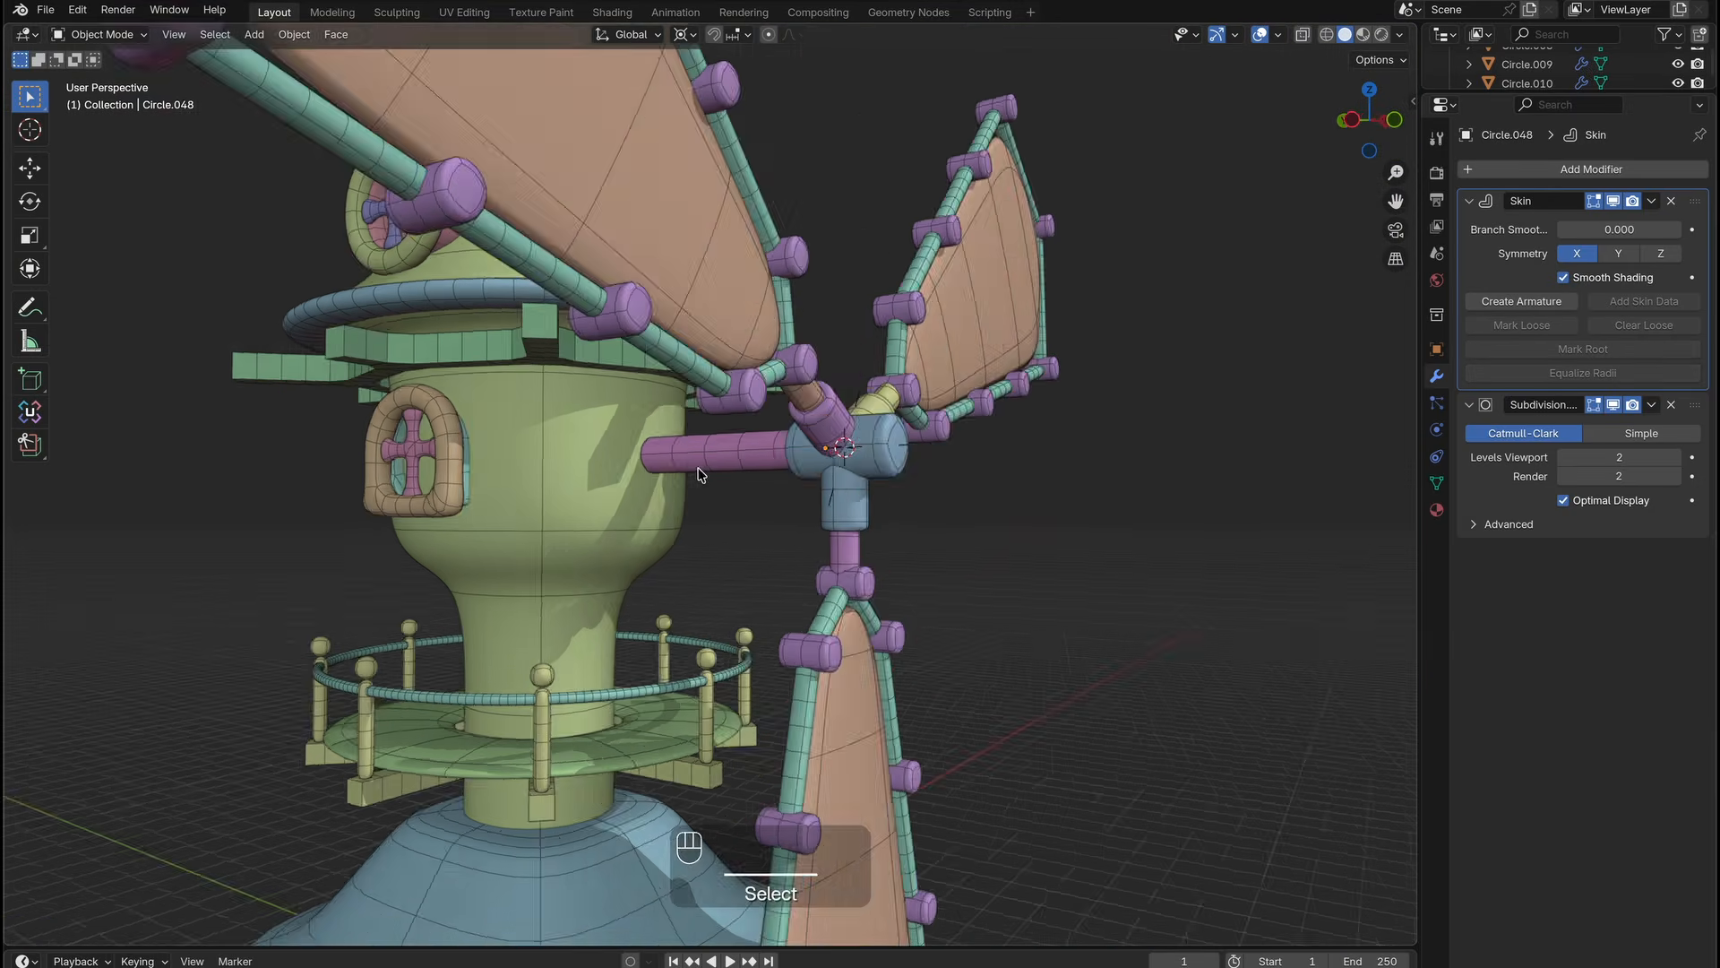
# Duplicate a hub pipe piece 4.0248 m along Y and resize its skin into a collar where the shaft enters the tower.
pyautogui.hotkey('shift', 'g')
pyautogui.click(496, 461)
pyautogui.press('Tab')
pyautogui.scroll(4, 688, 477)
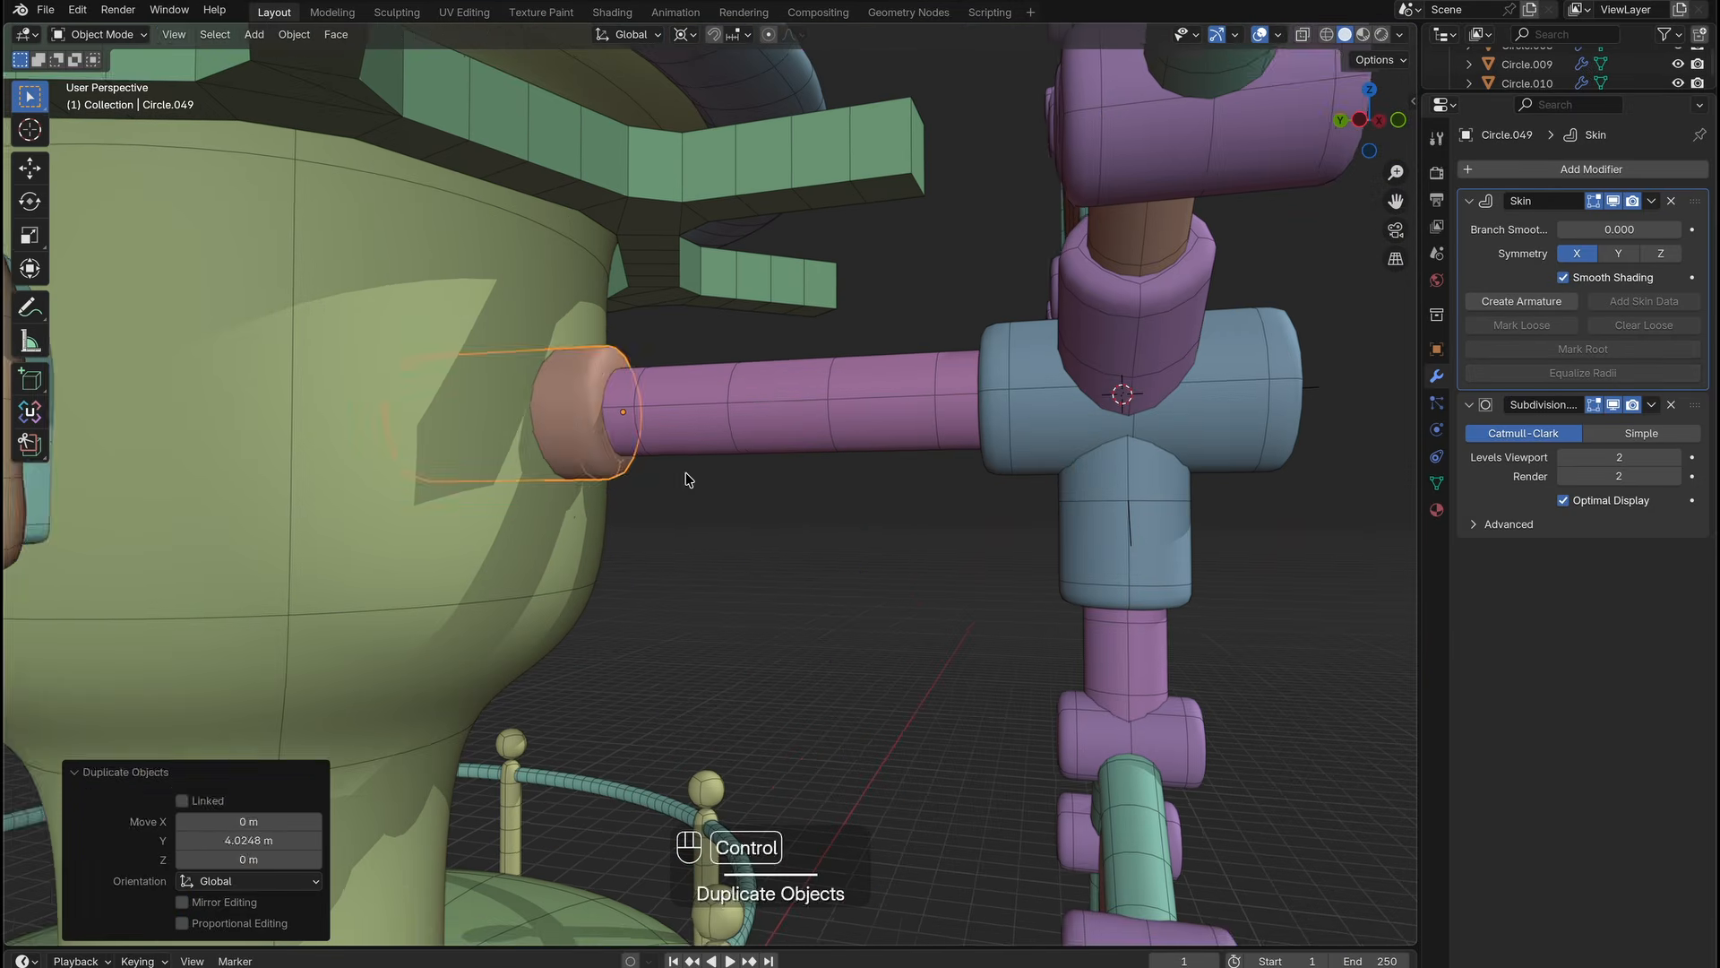
pyautogui.hotkey('ctrl', 'a')
pyautogui.press('Tab')
# Duplicate the collar about 4.23 m along Y to the back of the tower, around the shaft's other end.
pyautogui.scroll(-5, 743, 417)
pyautogui.keyDown('shift'); pyautogui.moveTo(744, 417); pyautogui.dragTo(768, 428, button='middle'); pyautogui.keyUp('shift')
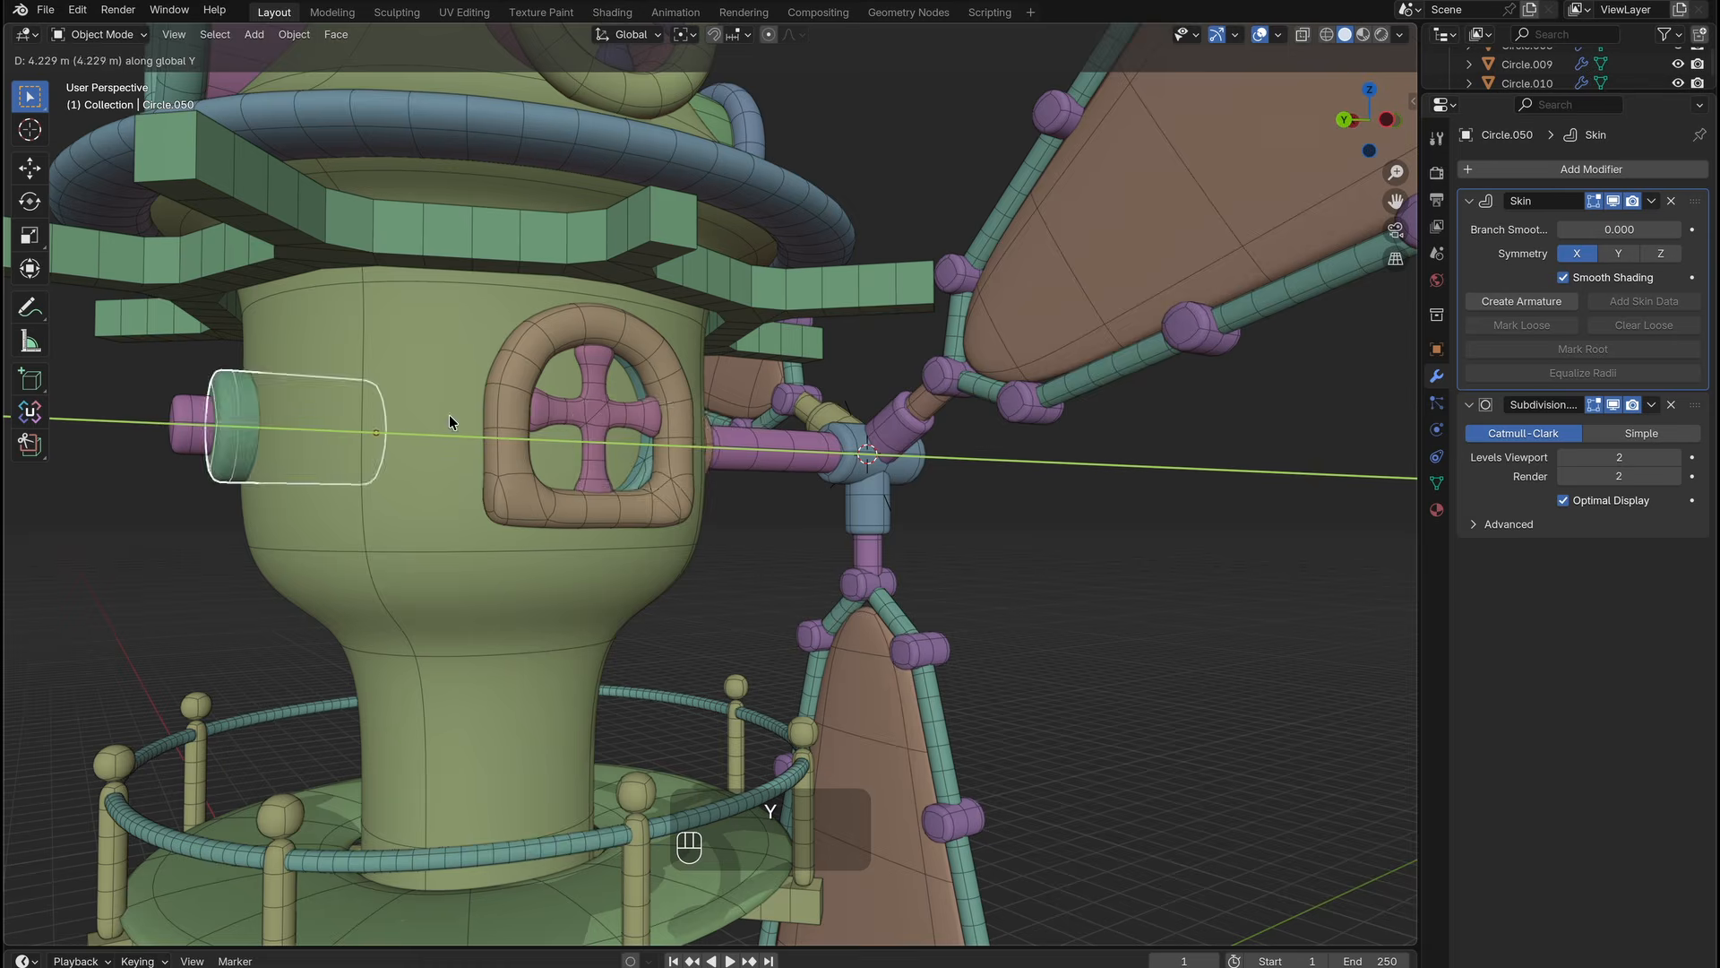
pyautogui.click(449, 418)
pyautogui.keyDown('ctrl'); pyautogui.moveTo(450, 418); pyautogui.dragTo(511, 485, button='middle'); pyautogui.keyUp('ctrl')
pyautogui.moveTo(511, 485); pyautogui.dragTo(479, 485, button='middle')
# Duplicate the front collar toward the hub and scale the copy's skin by 0.758 to form a thinner sleeve around the shaft.
pyautogui.click(671, 458)
pyautogui.moveTo(829, 489); pyautogui.dragTo(784, 502, button='middle')
pyautogui.keyDown('ctrl'); pyautogui.moveTo(784, 502); pyautogui.dragTo(721, 481, button='middle'); pyautogui.keyUp('ctrl')
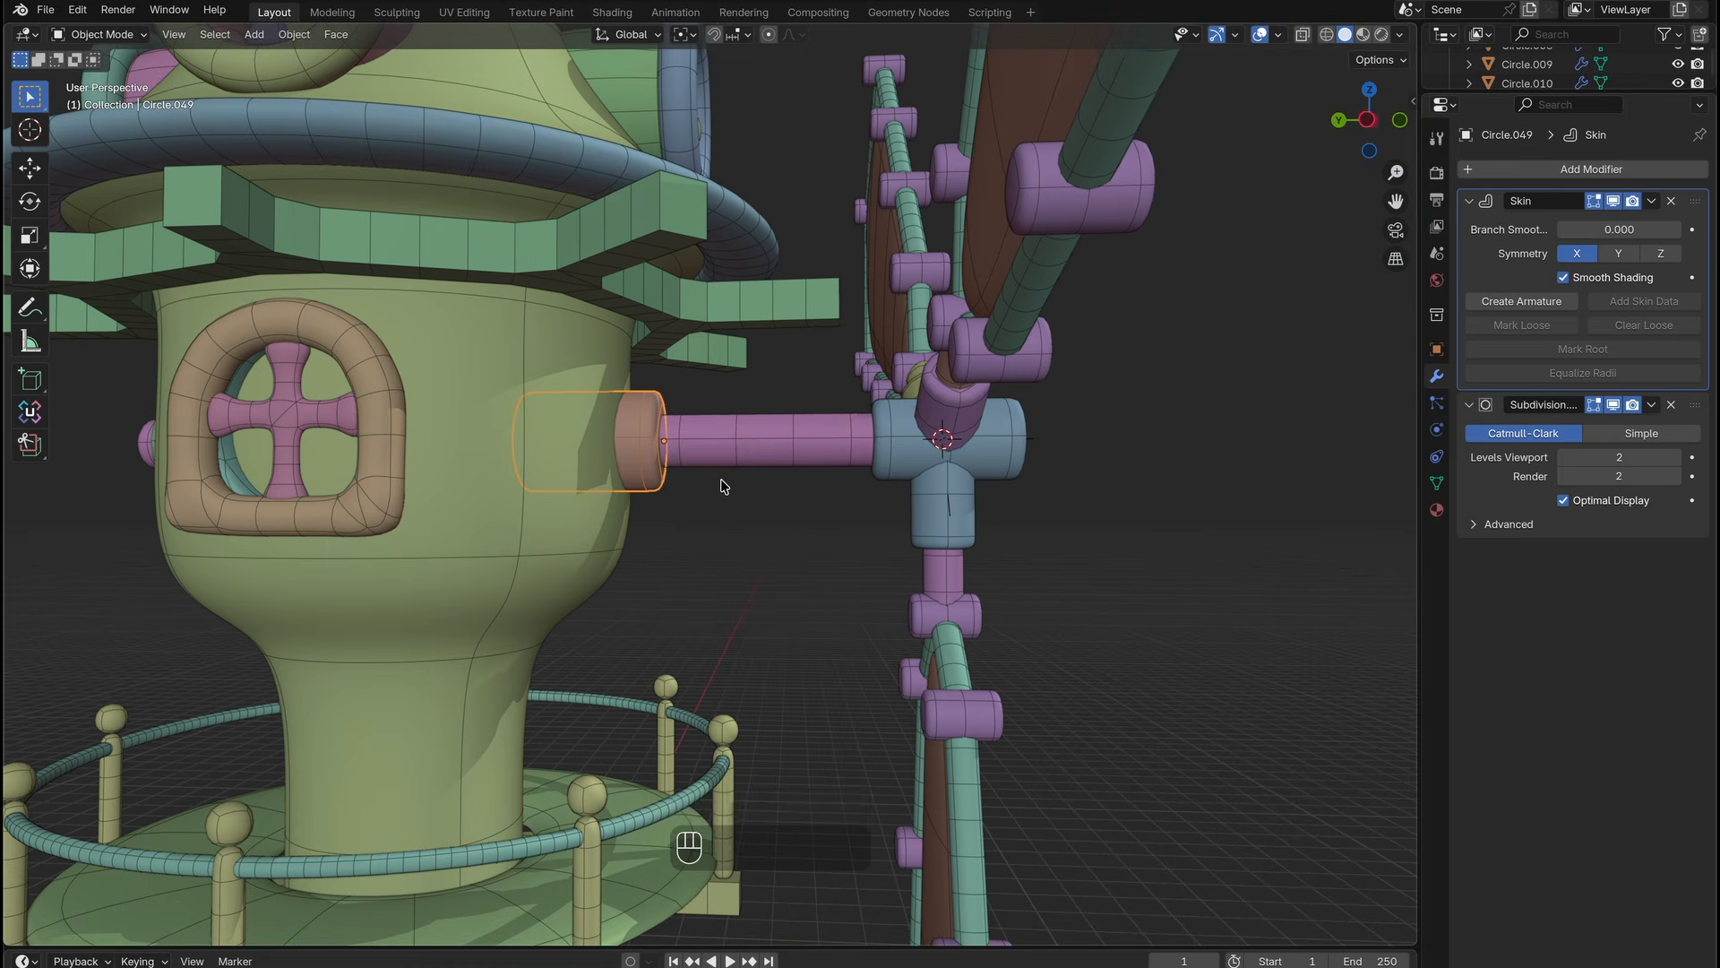
pyautogui.scroll(-8, 873, 518)
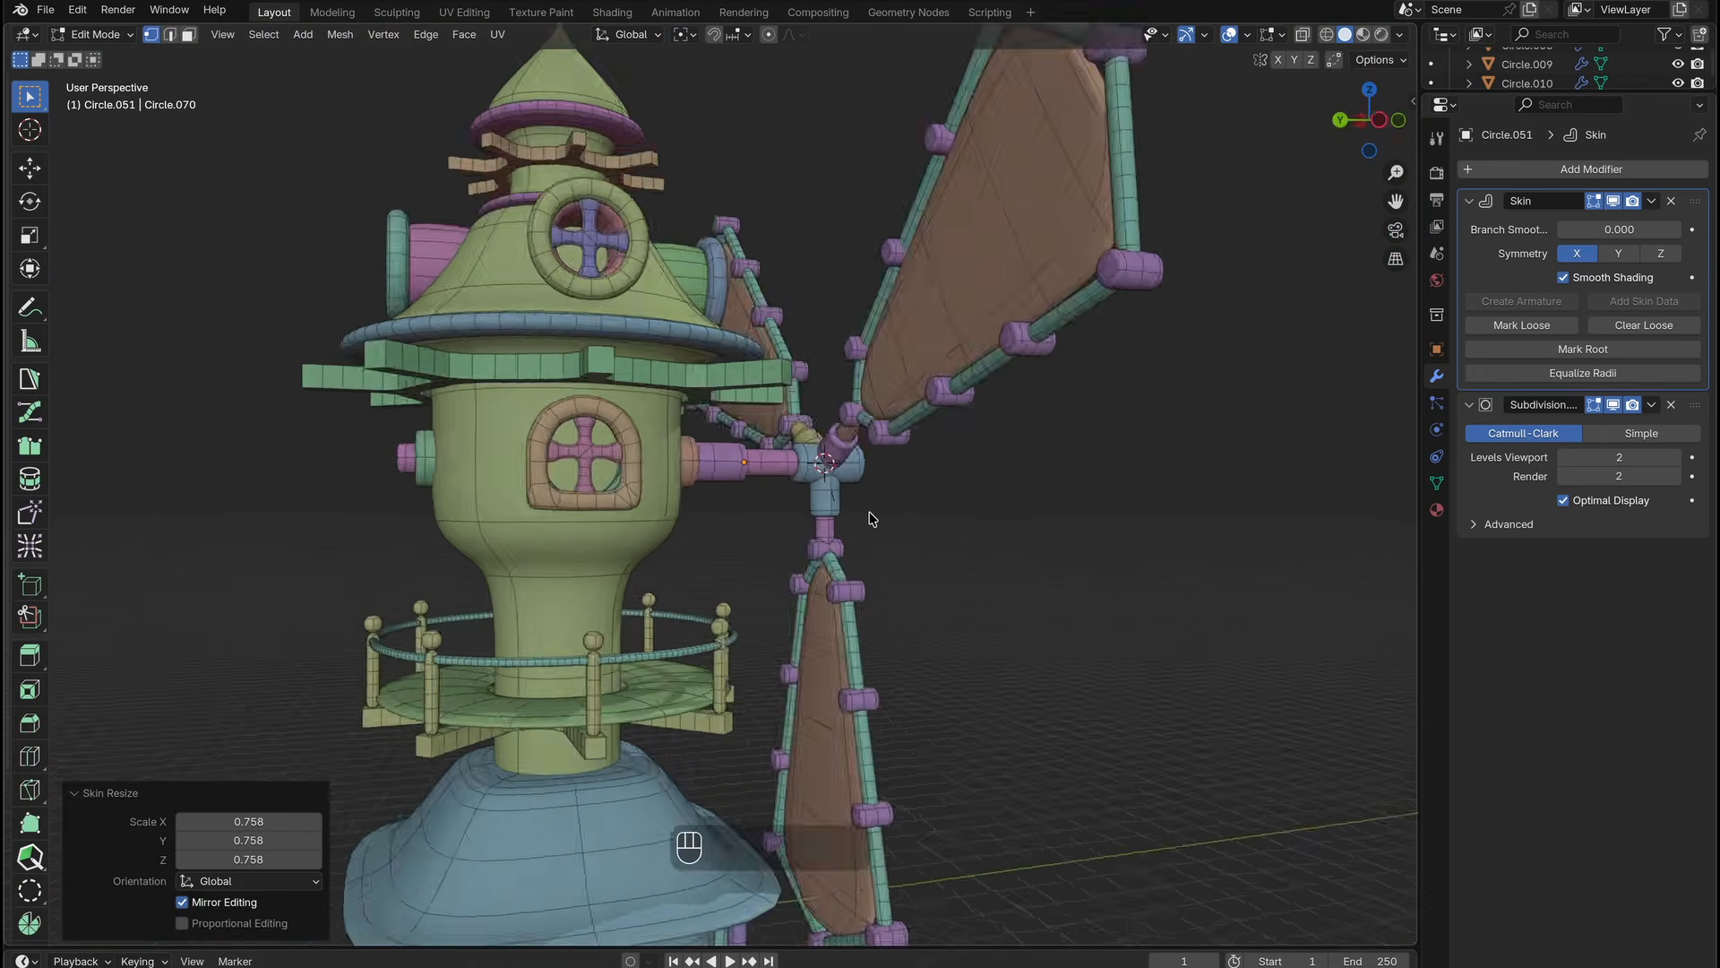
# Duplicate the outer ring of the upper round window down to the hub's height in front view.
pyautogui.press('KP_3')
pyautogui.press('KP_7')
pyautogui.moveTo(701, 797); pyautogui.dragTo(727, 328, button='middle')
pyautogui.press('Tab')
pyautogui.press('KP_1')
pyautogui.click(731, 351)
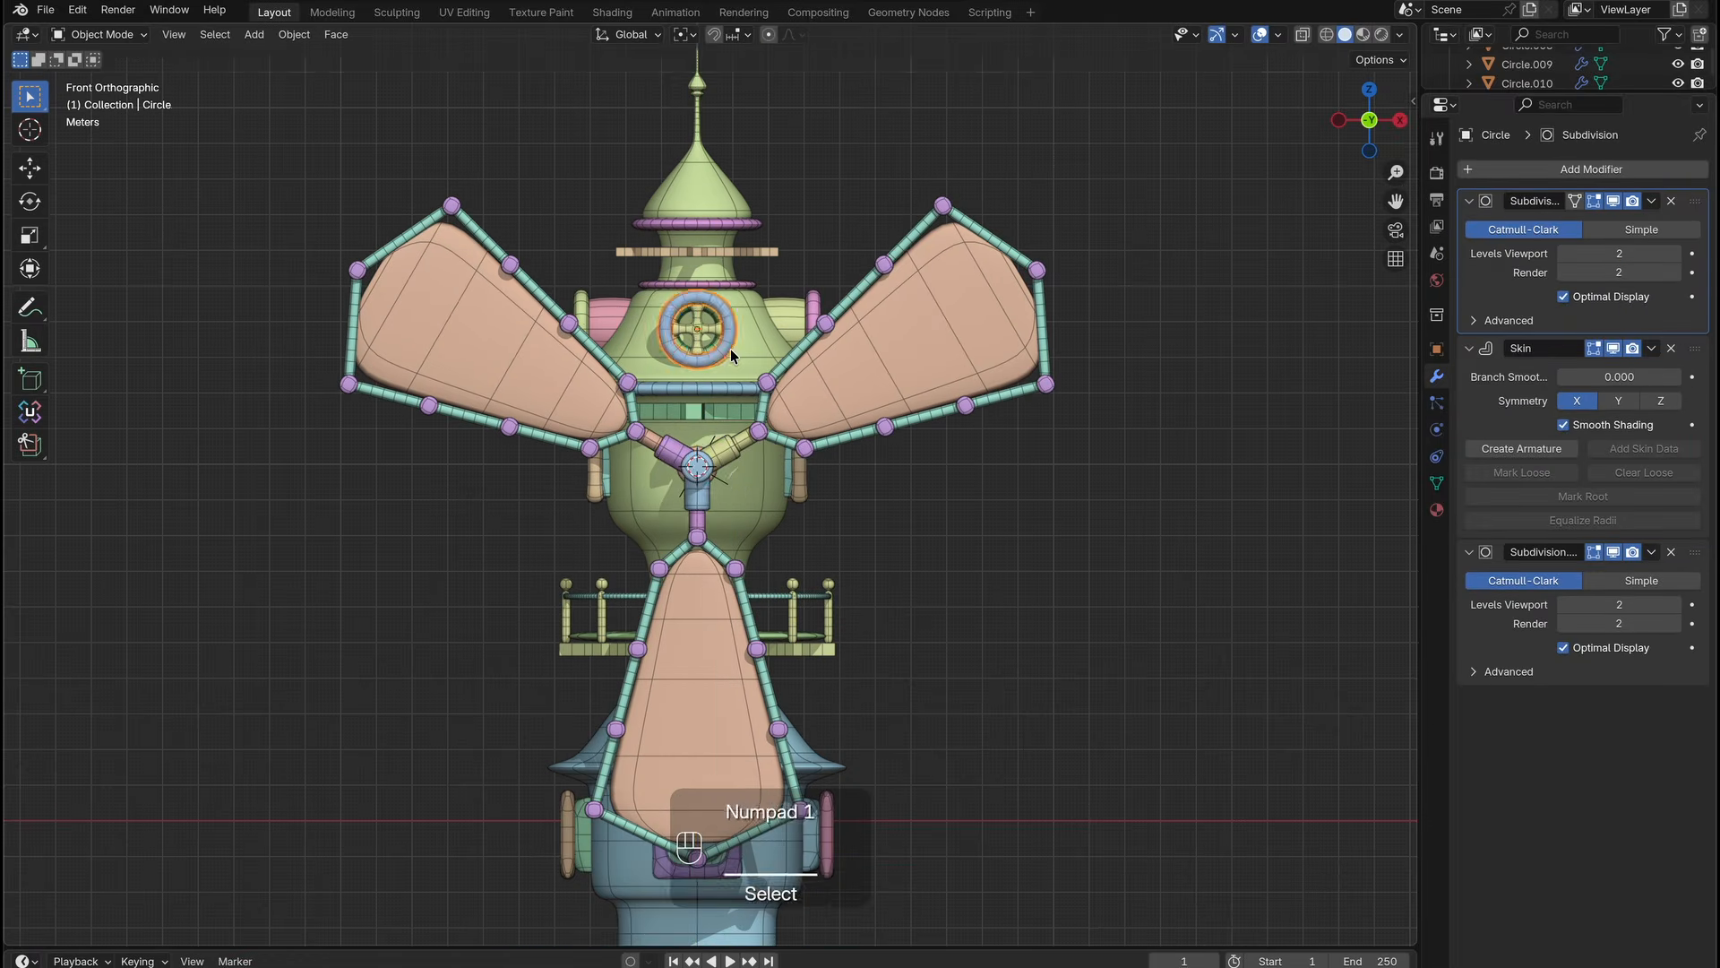
pyautogui.click(748, 486)
# Align the duplicated ring with the shaft along Z and fit it around the sleeve at the tower's front collar.
pyautogui.scroll(10, 749, 480)
pyautogui.press('g')
pyautogui.press('z')
pyautogui.click(752, 471)
pyautogui.moveTo(555, 471); pyautogui.dragTo(771, 452, button='middle')
pyautogui.click(770, 451)
# Lengthen the shaft's sleeve toward the hub along Y.
pyautogui.press('Tab')
pyautogui.press('a')
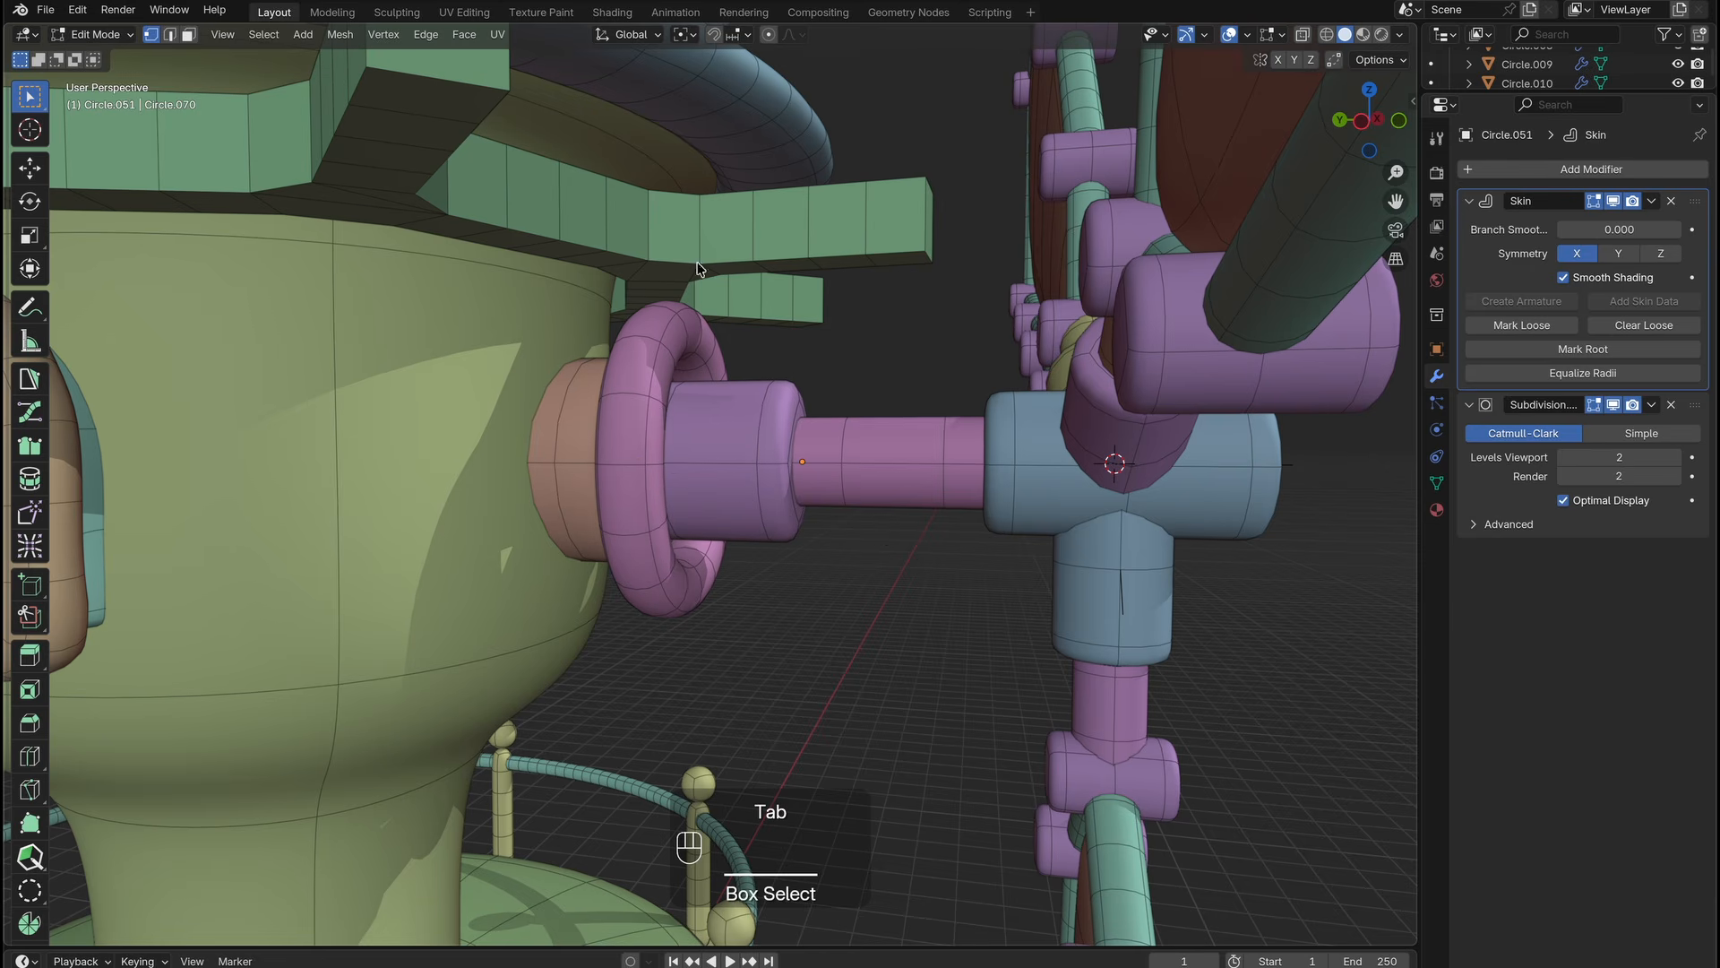
pyautogui.press('Tab')
# Duplicate the collar ring about 1 m along Y toward the hub as a second ring around the sleeve.
pyautogui.click(626, 432)
pyautogui.hotkey('shift', 'd')
pyautogui.press('y')
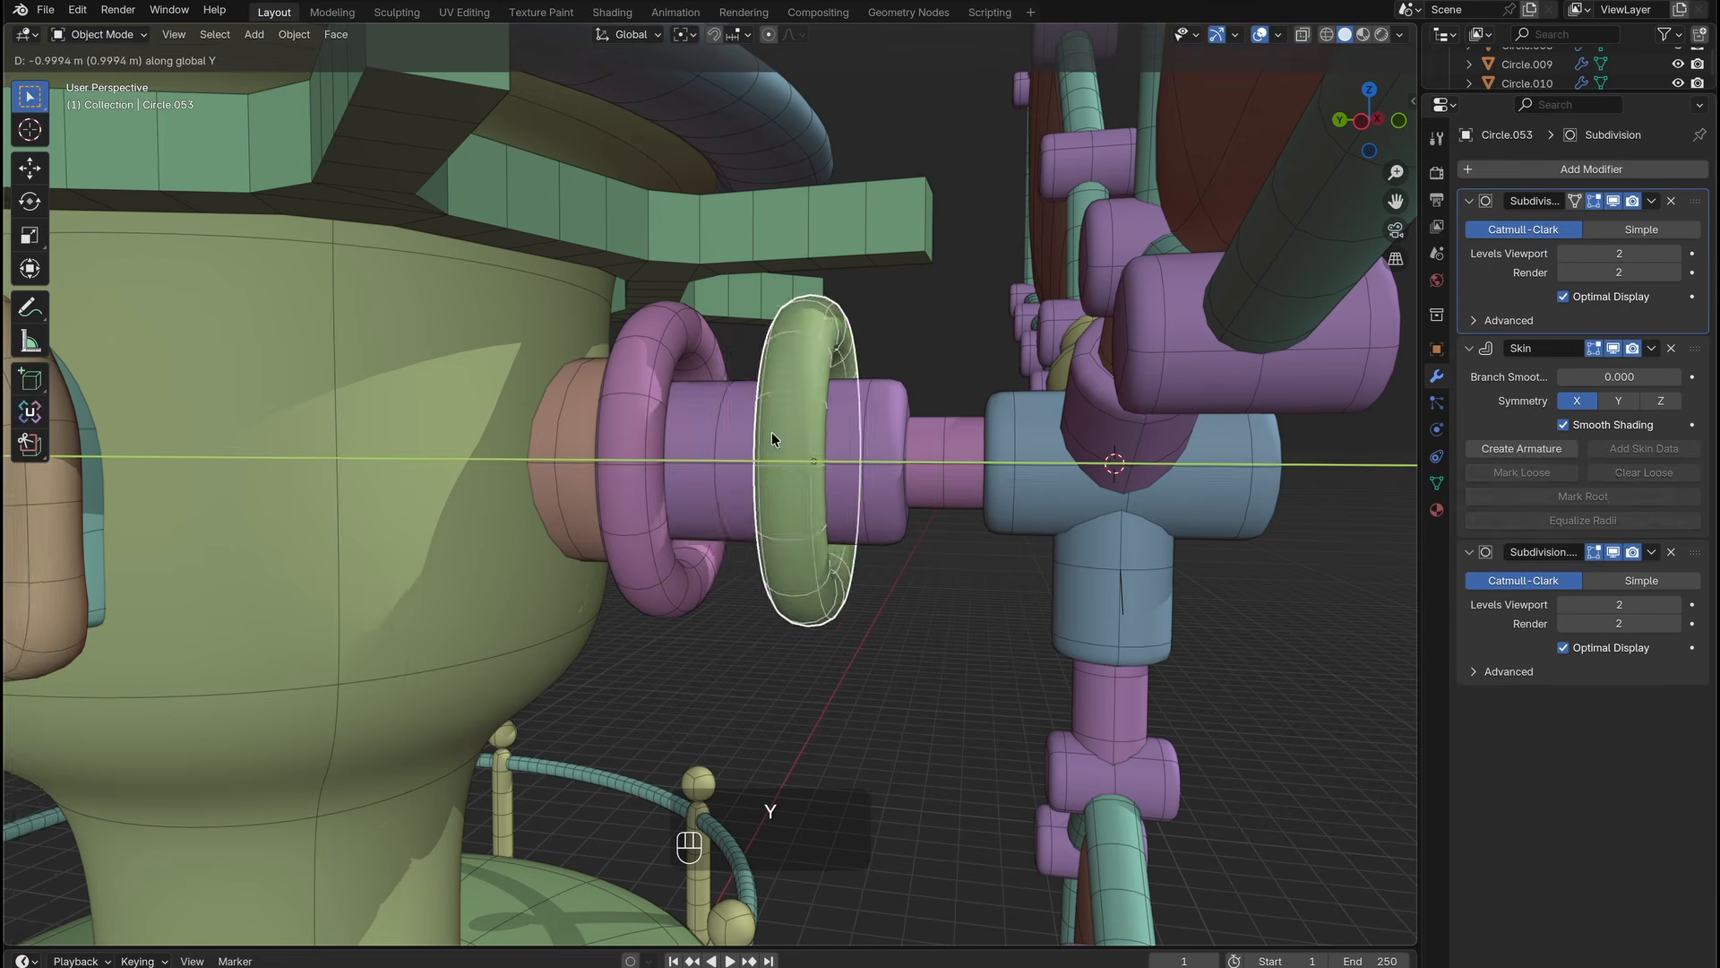
pyautogui.click(771, 432)
# Duplicate the second ring 2.7626 m along Y to the front of the hub and resize its skin.
pyautogui.press('x')
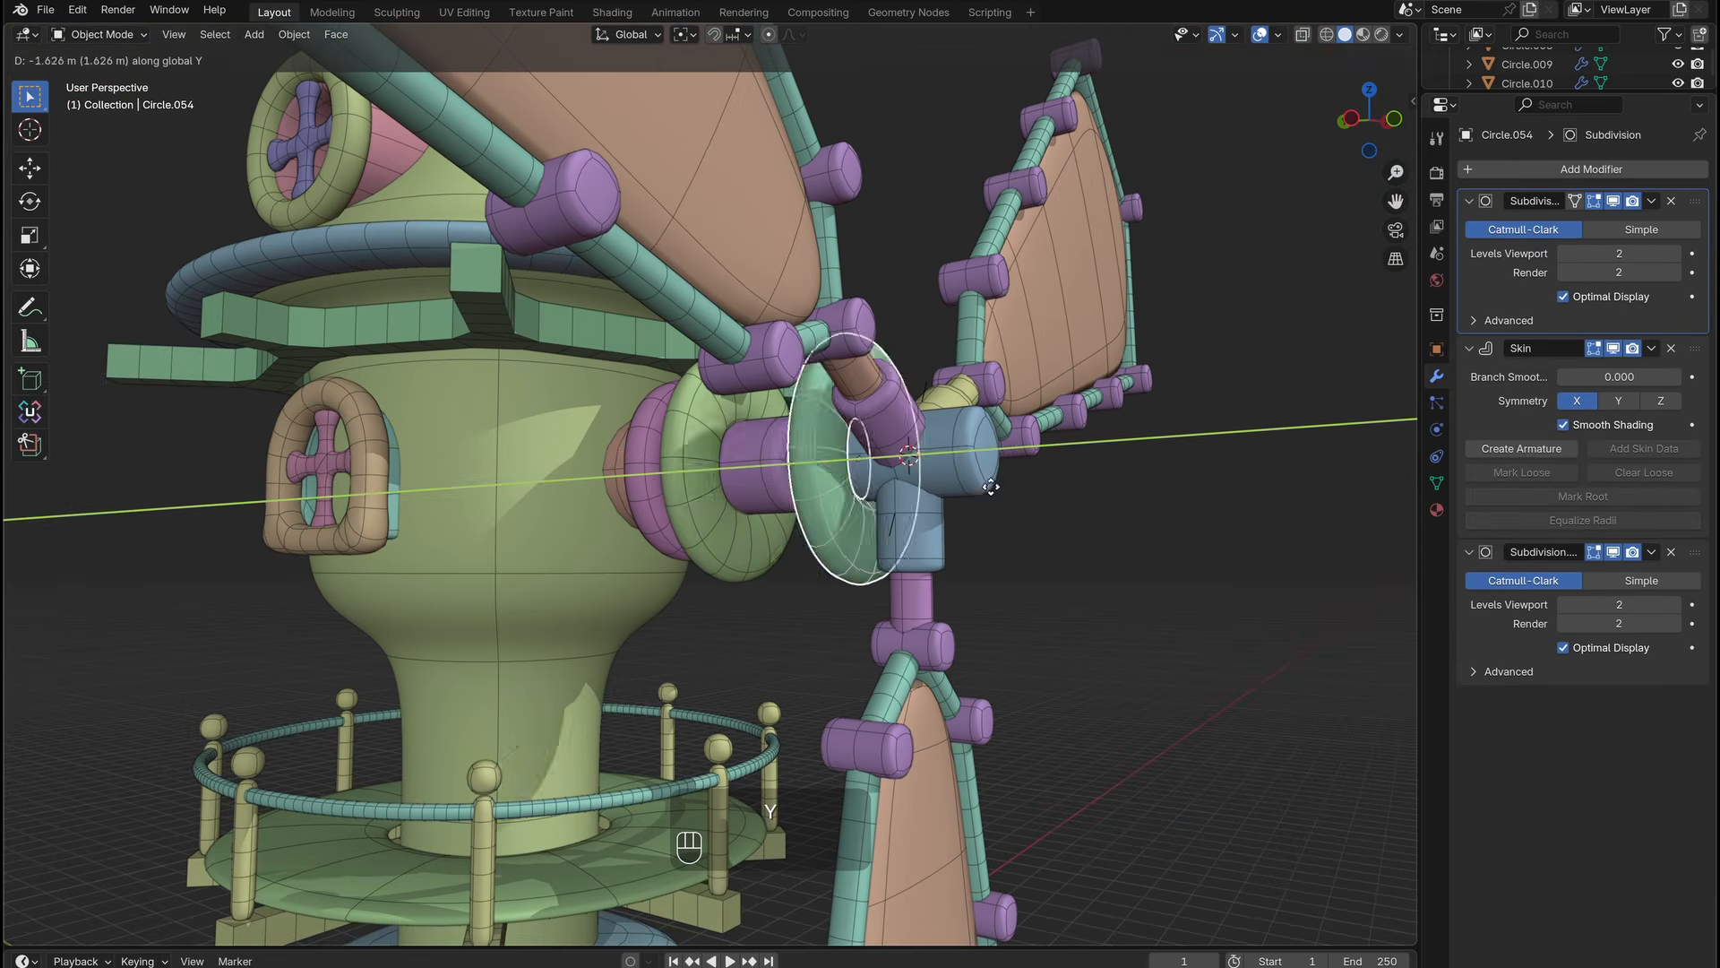
pyautogui.click(990, 487)
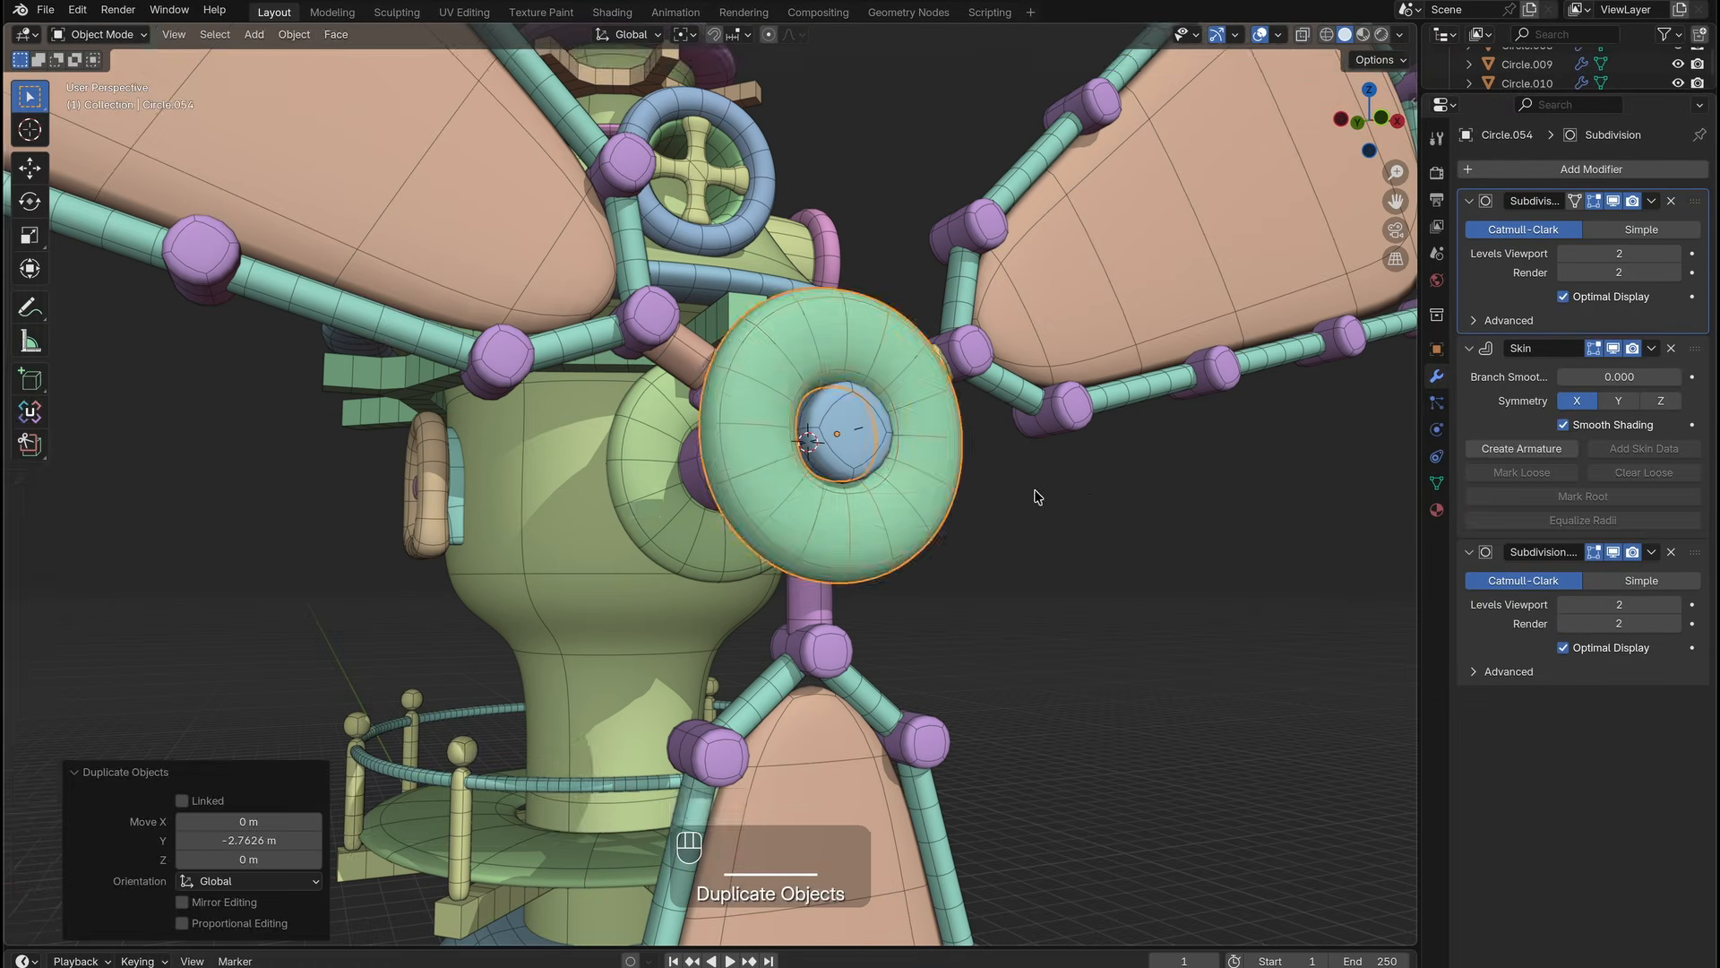
pyautogui.hotkey('ctrl', 'a')
# Extrude the shaft's rear end twice along Y beyond the back collar and shape its tip into a ball knob.
pyautogui.press('Tab')
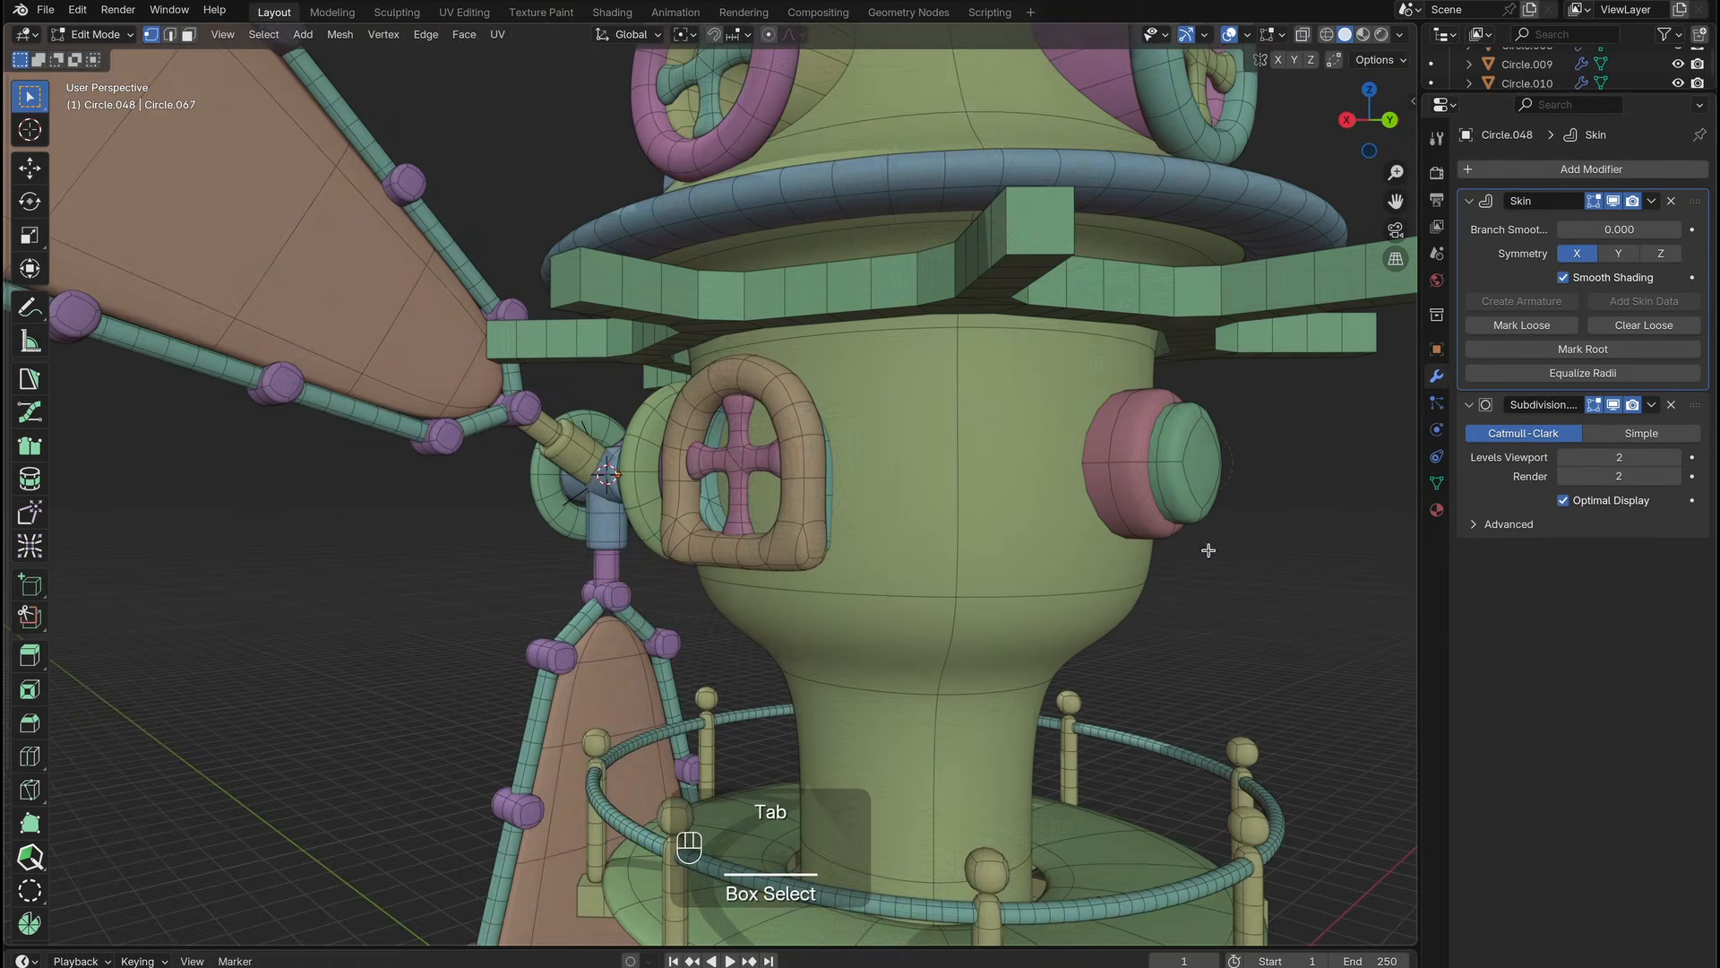
pyautogui.press('e')
pyautogui.press('y')
pyautogui.click(1236, 487)
pyautogui.scroll(-4, 1236, 487)
pyautogui.press('e')
pyautogui.press('y')
pyautogui.click(1260, 488)
pyautogui.press('Tab')
pyautogui.press('Tab')
pyautogui.scroll(4, 1186, 463)
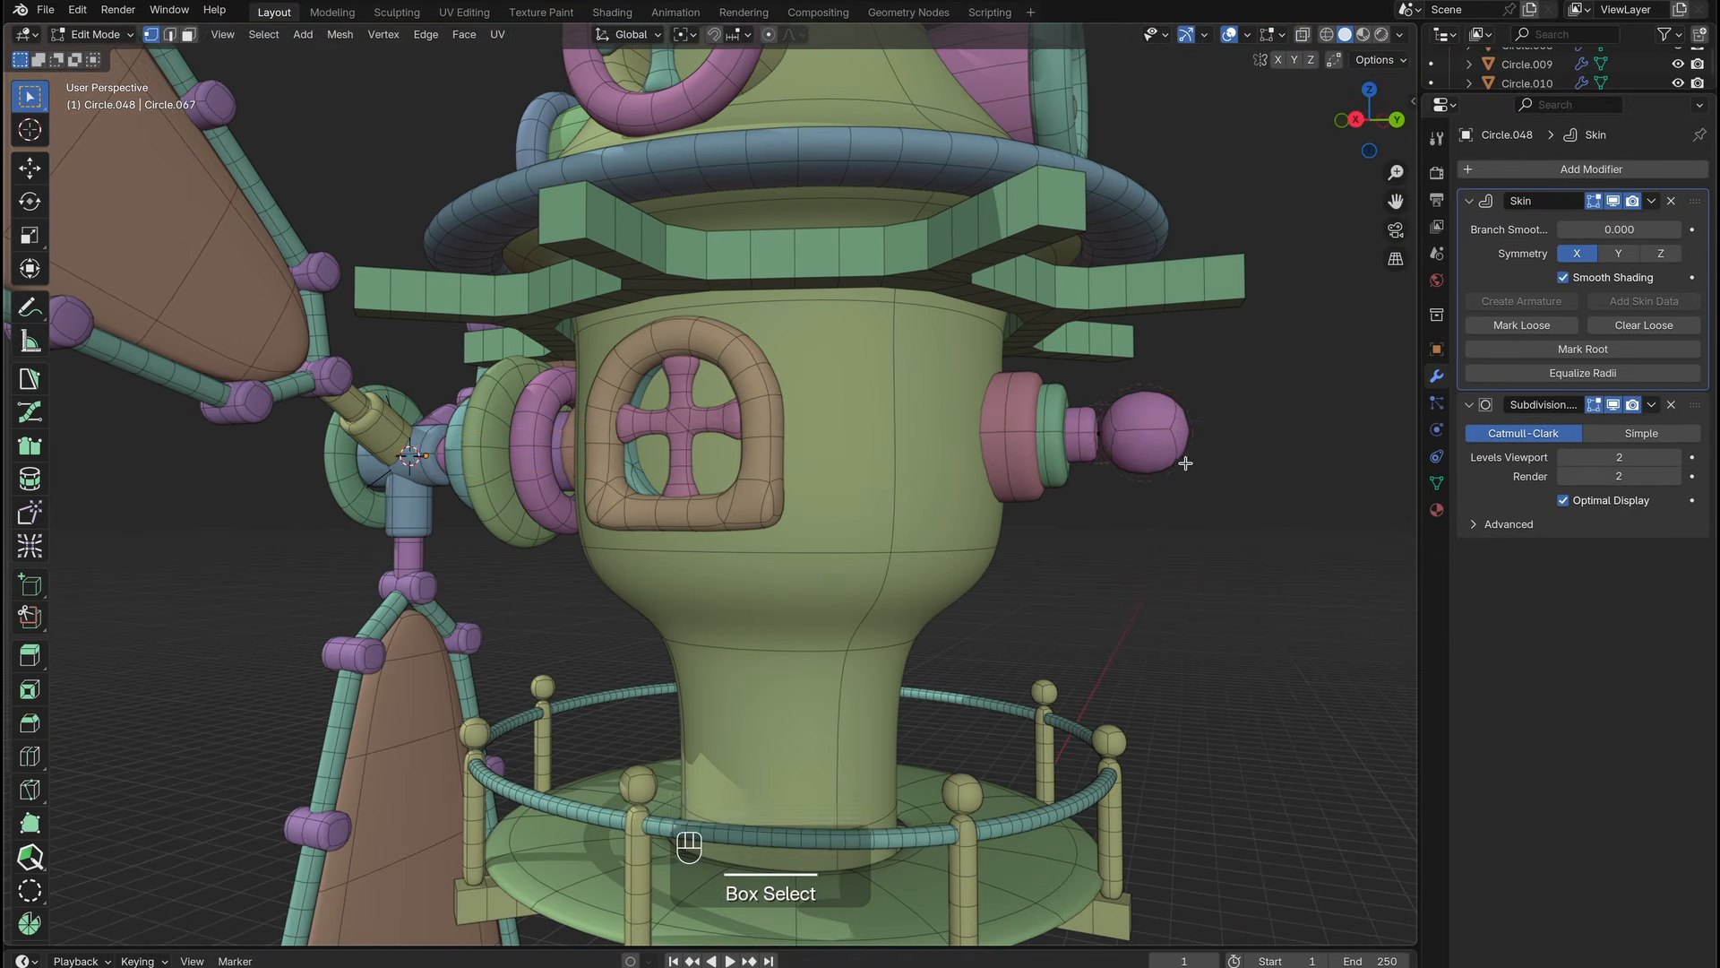
pyautogui.press('Tab')
# Try to move the arrayed blade parts down along Z, away from the hub.
pyautogui.click(1174, 502)
pyautogui.keyDown('ctrl'); pyautogui.moveTo(1165, 501); pyautogui.dragTo(1120, 627, button='middle'); pyautogui.keyUp('ctrl')
pyautogui.moveTo(716, 511); pyautogui.dragTo(874, 555, button='middle')
pyautogui.click(866, 571)
pyautogui.scroll(-3, 866, 572)
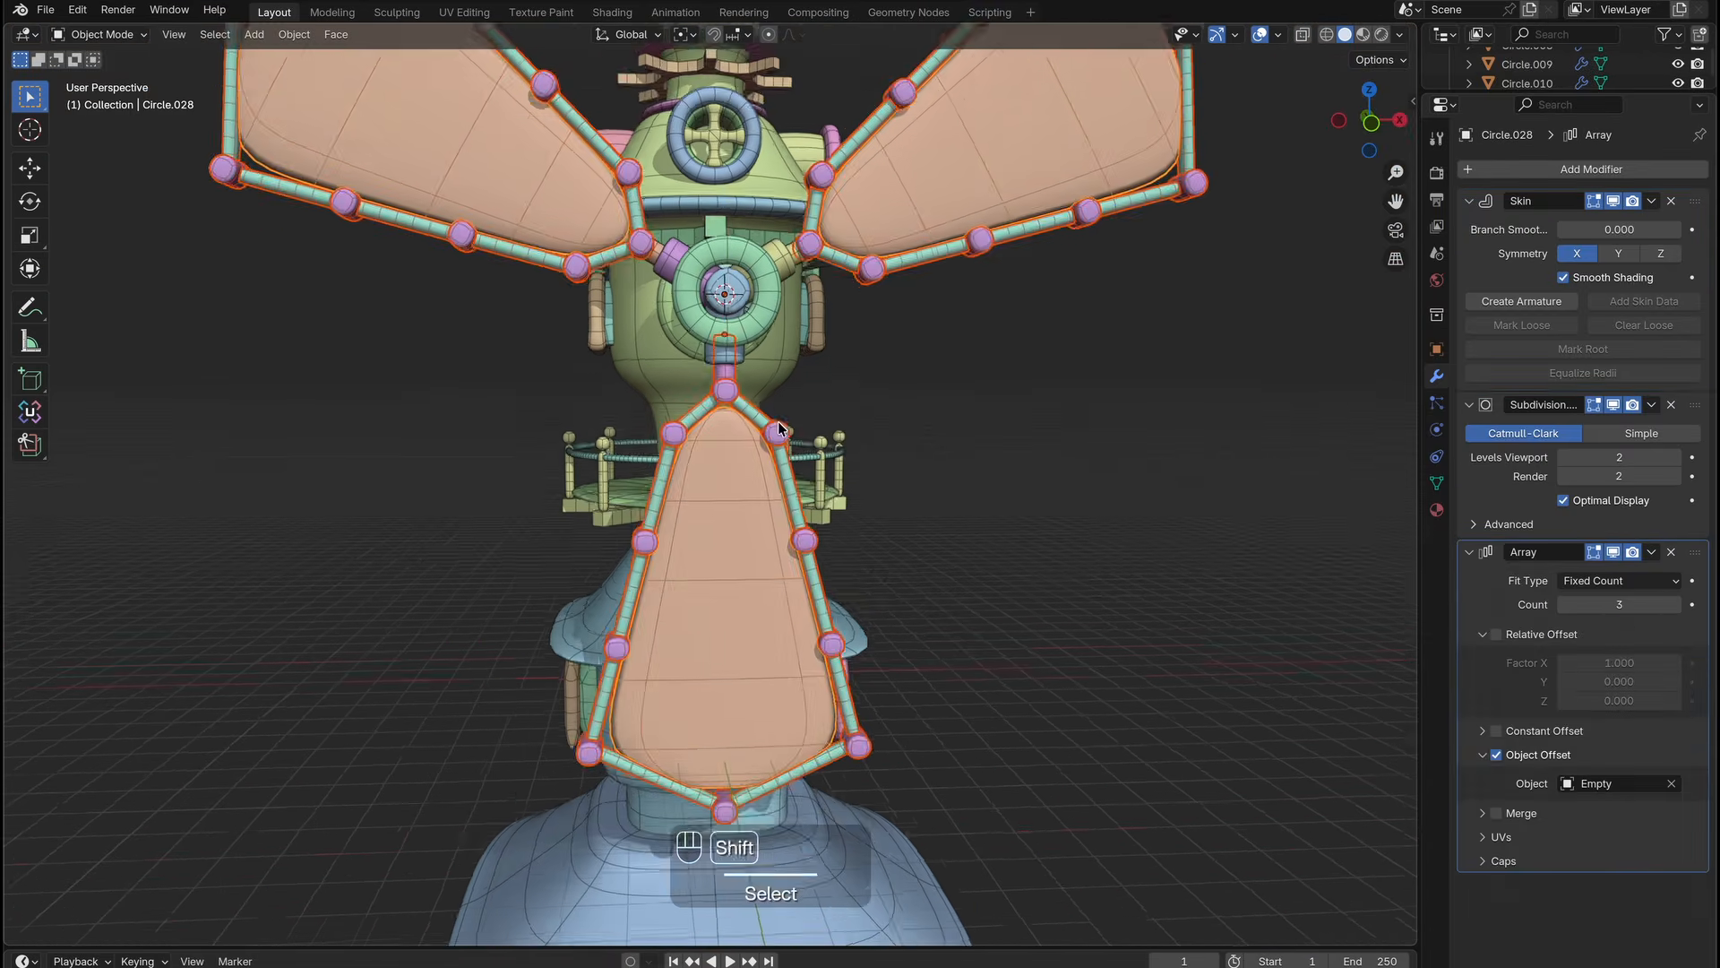
pyautogui.press('g')
pyautogui.press('z')
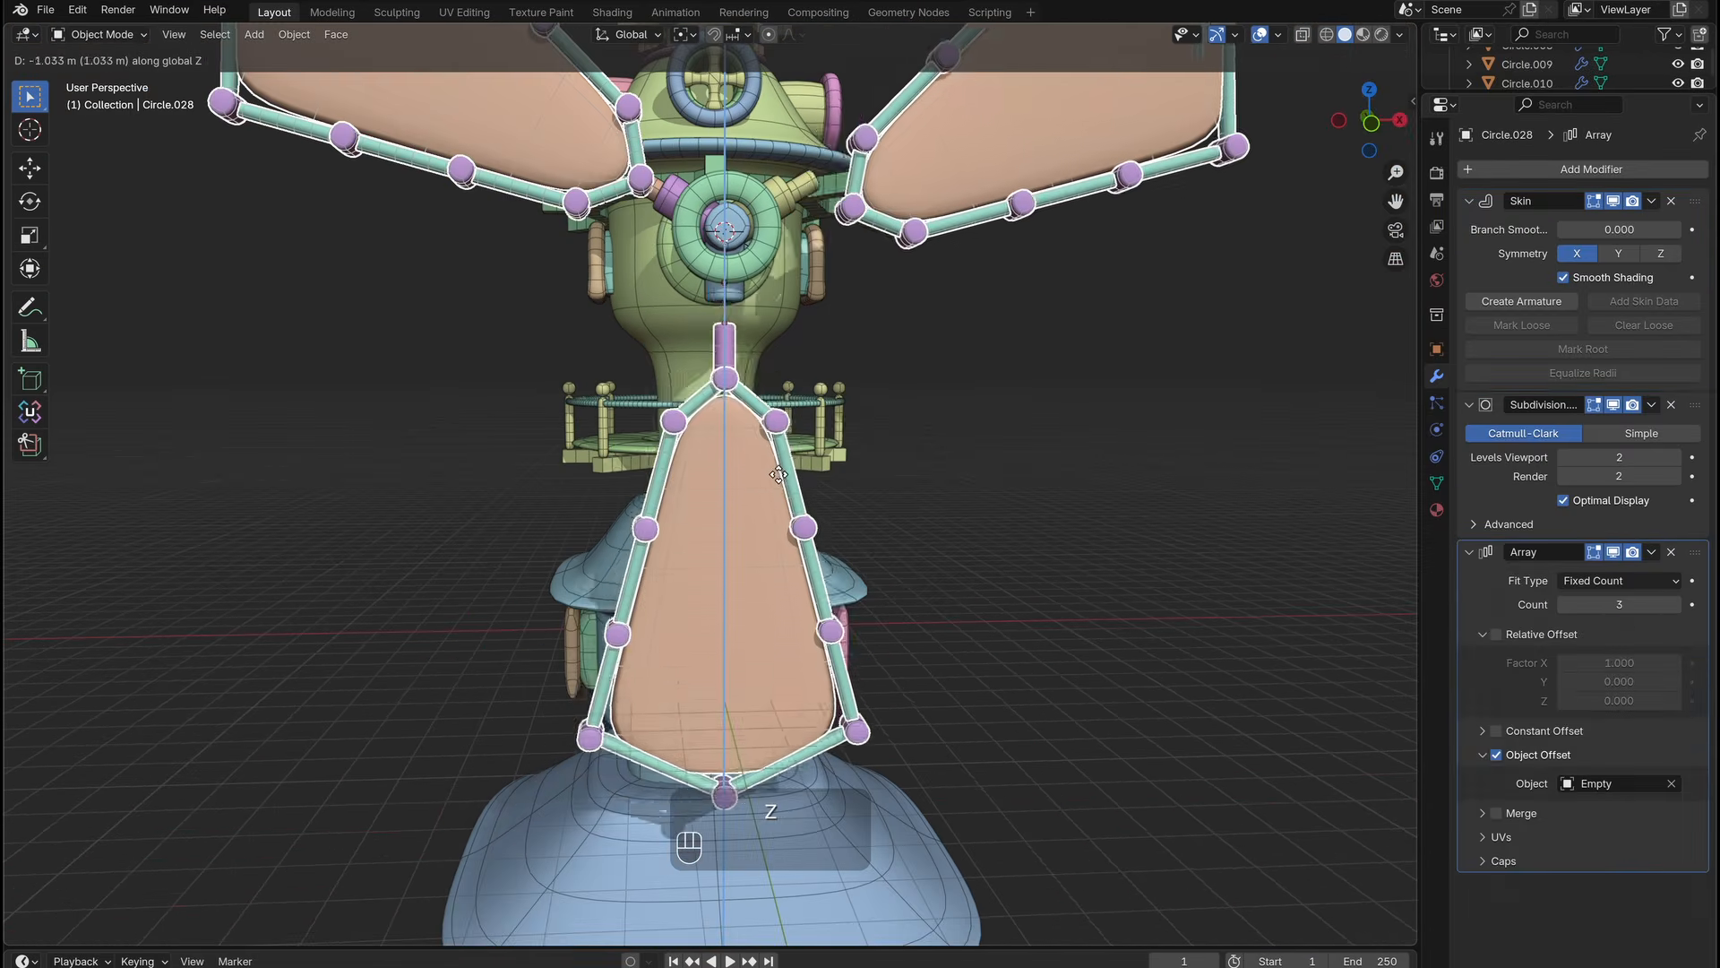
pyautogui.click(728, 304)
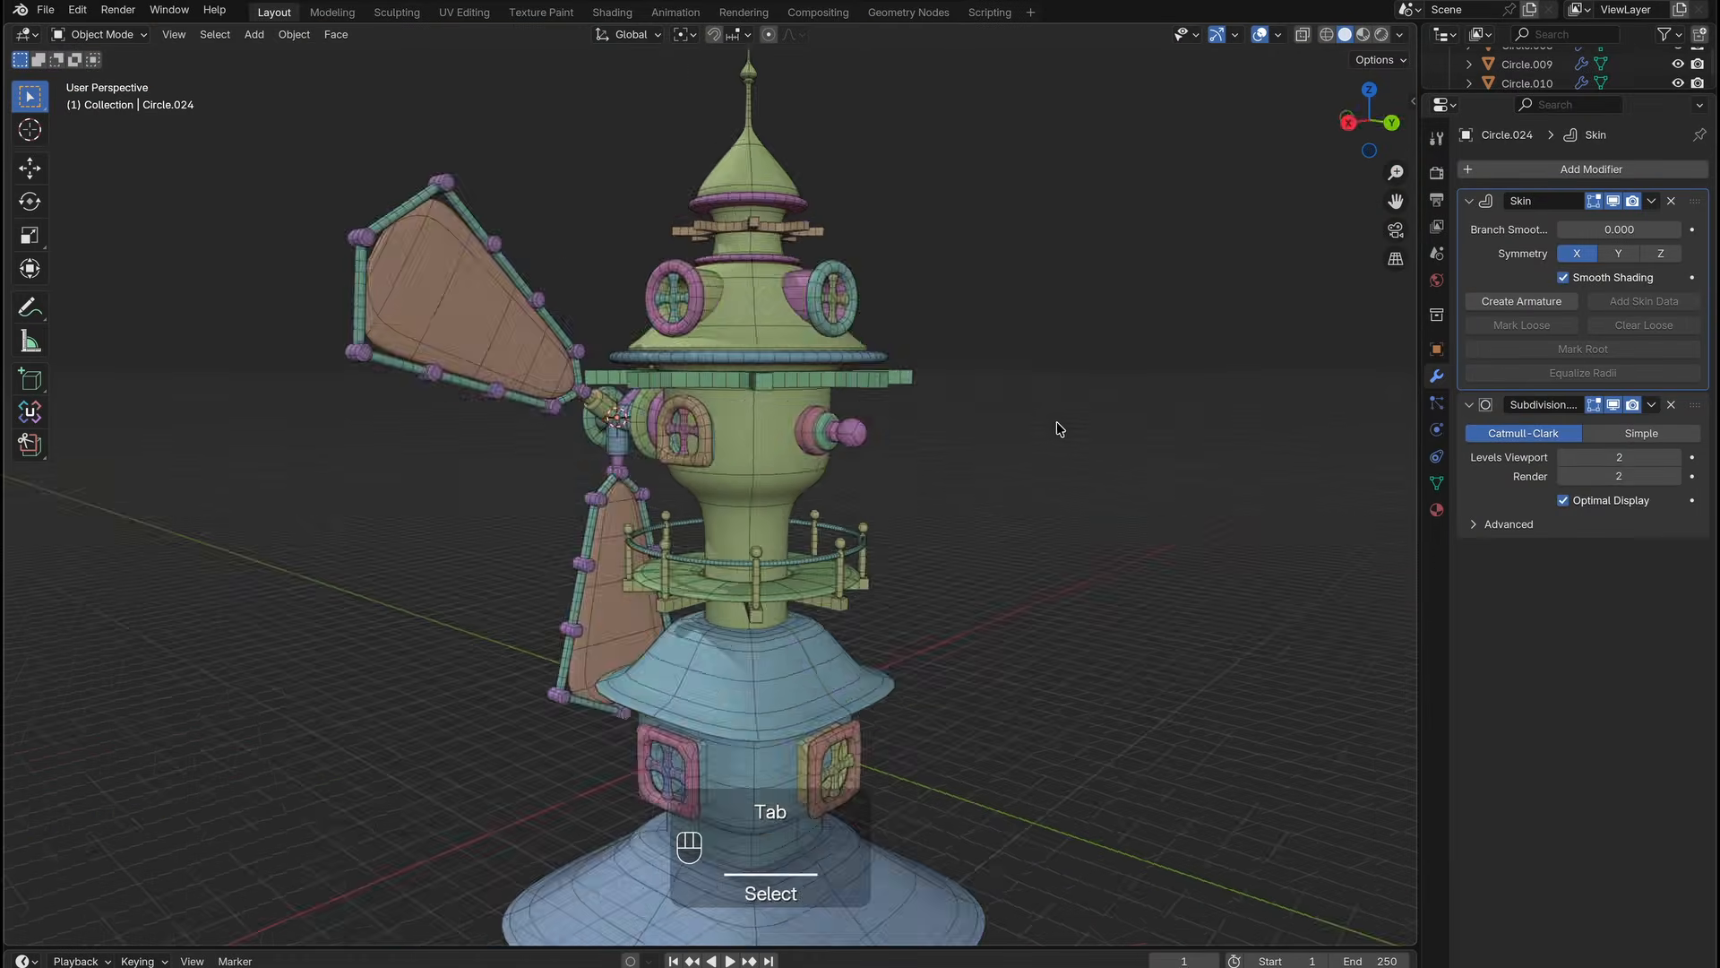
# Add another ring around the shaft behind the hub and scale down a small cap pipe at the hub's front end.
pyautogui.moveTo(1057, 421)
pyautogui.mouseDown(button='middle')
pyautogui.moveTo(959, 430)
pyautogui.moveTo(1066, 428)
pyautogui.mouseUp(button='middle')
pyautogui.keyDown('ctrl'); pyautogui.moveTo(1066, 429); pyautogui.dragTo(1062, 358, button='middle'); pyautogui.keyUp('ctrl')
pyautogui.click(919, 335)
pyautogui.press('Tab')
pyautogui.press('Tab')
pyautogui.keyDown('shift'); pyautogui.moveTo(972, 260); pyautogui.dragTo(865, 316, button='middle'); pyautogui.keyUp('shift')
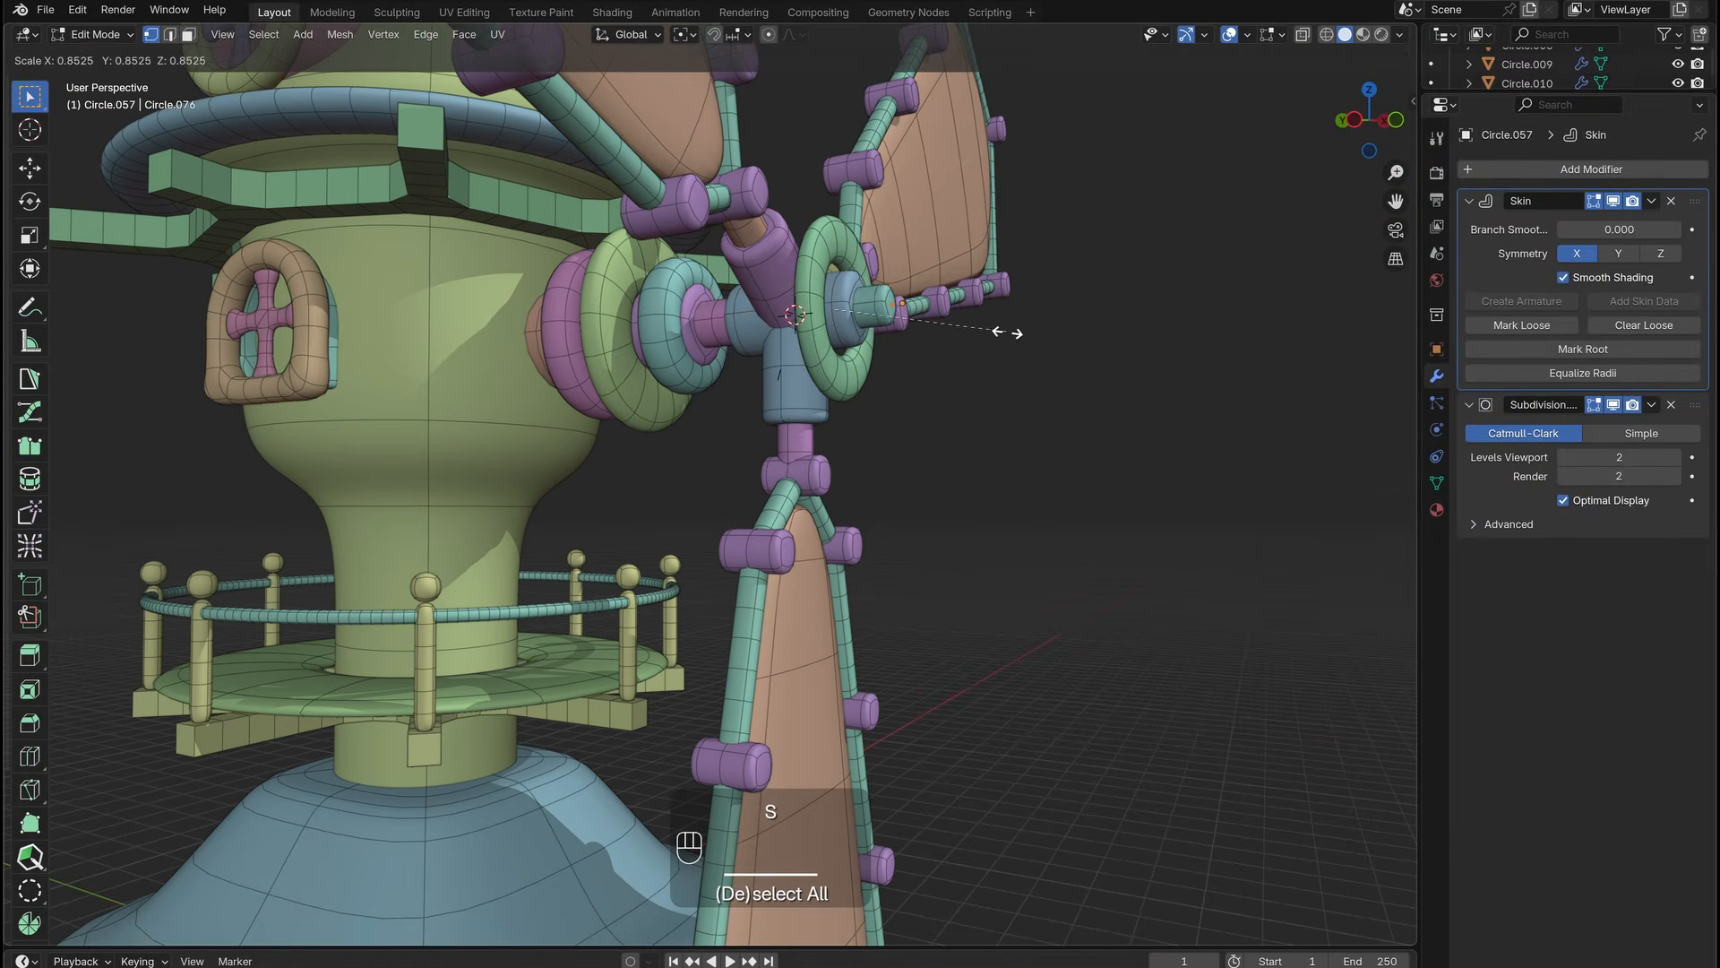
pyautogui.press('Tab')
# Place a large ring around the tower below the arched windows and flatten it into a band with added Simple and Catmull-Clark subdivisions.
pyautogui.click(783, 405)
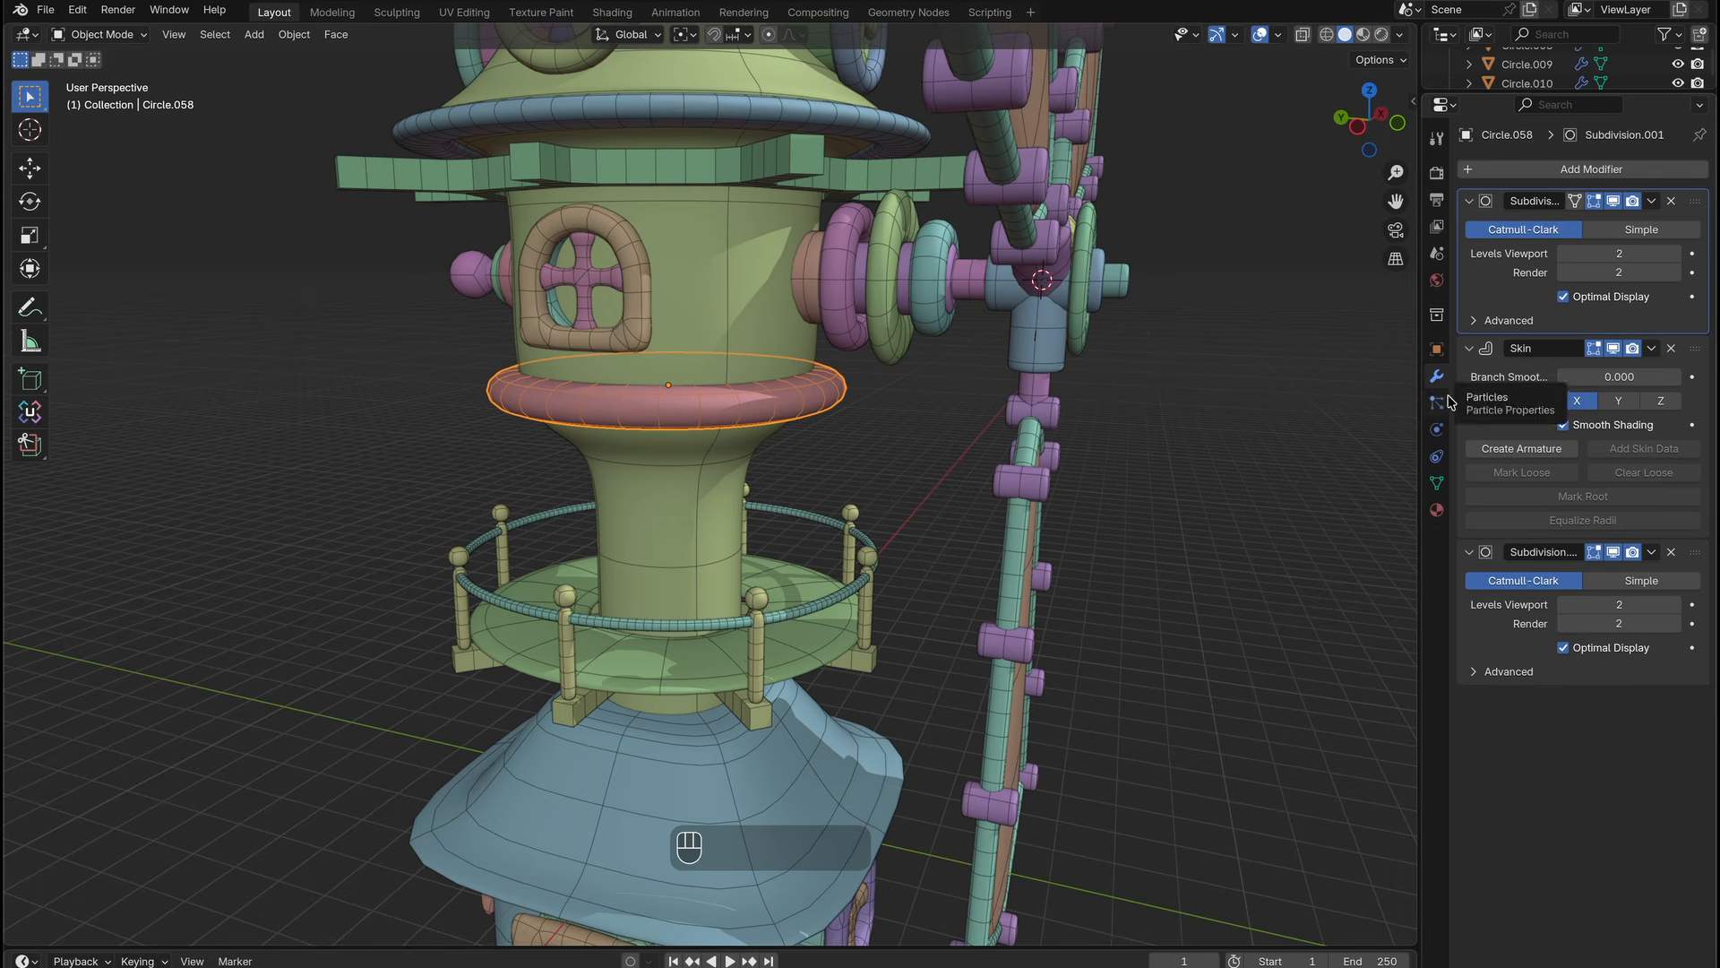
pyautogui.keyDown('ctrl'); pyautogui.moveTo(754, 421); pyautogui.dragTo(879, 438, button='middle'); pyautogui.keyUp('ctrl')
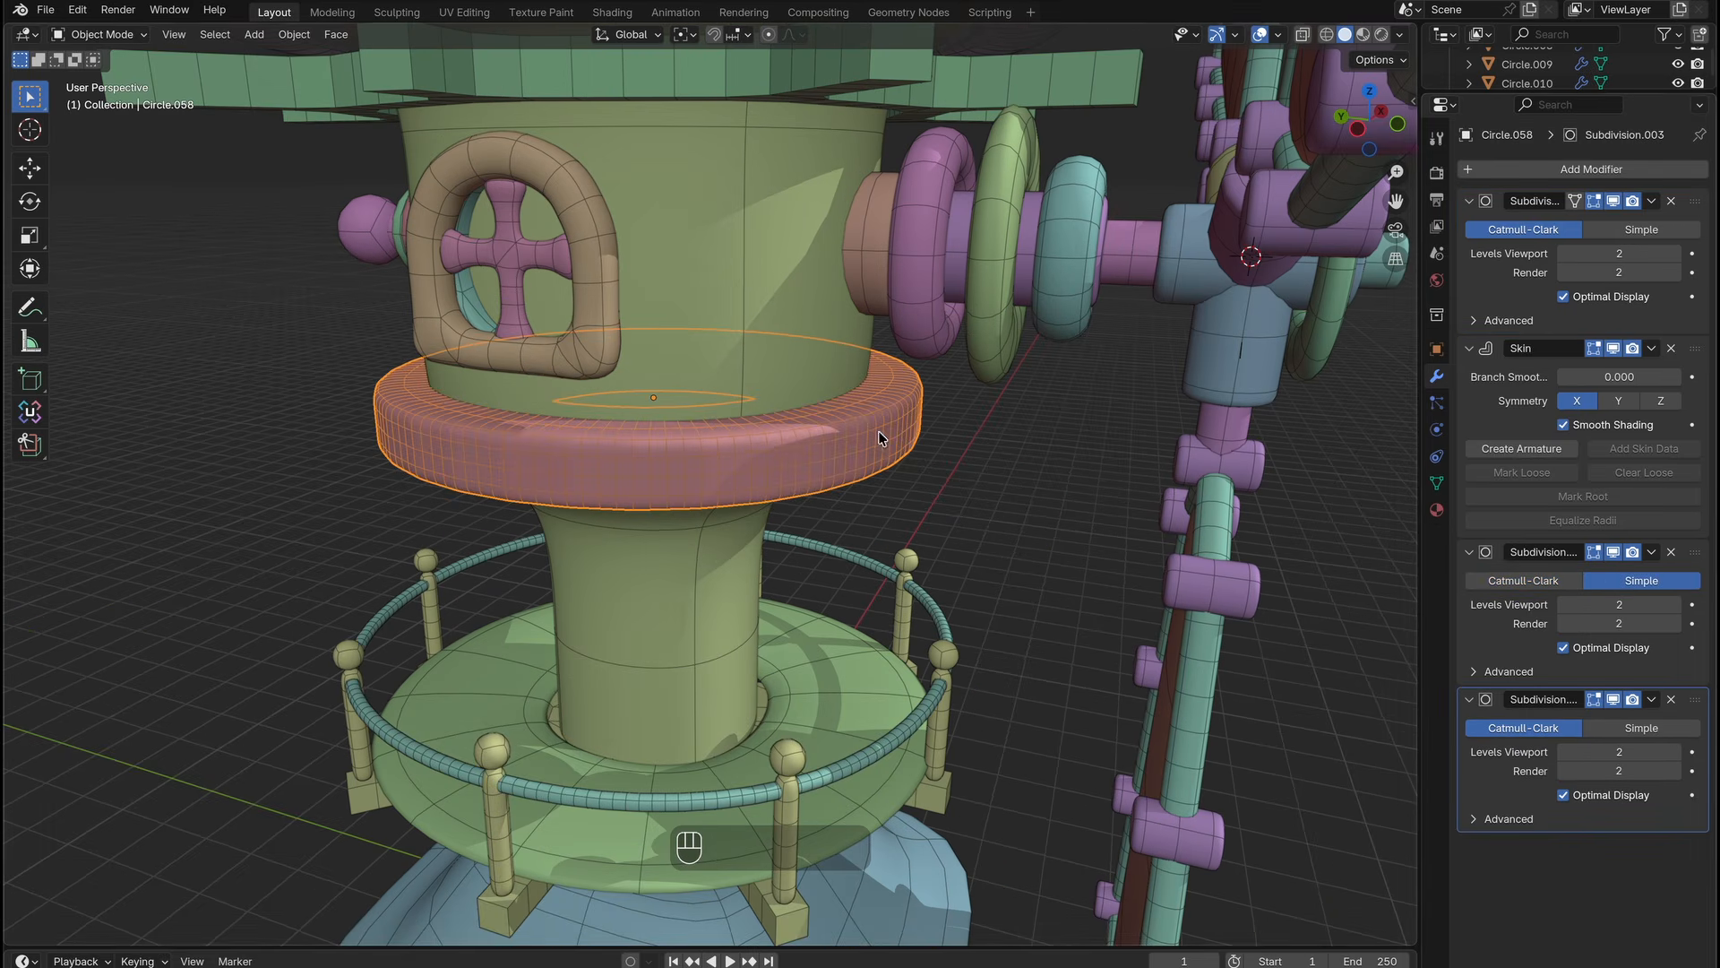
pyautogui.scroll(-6, 529, 349)
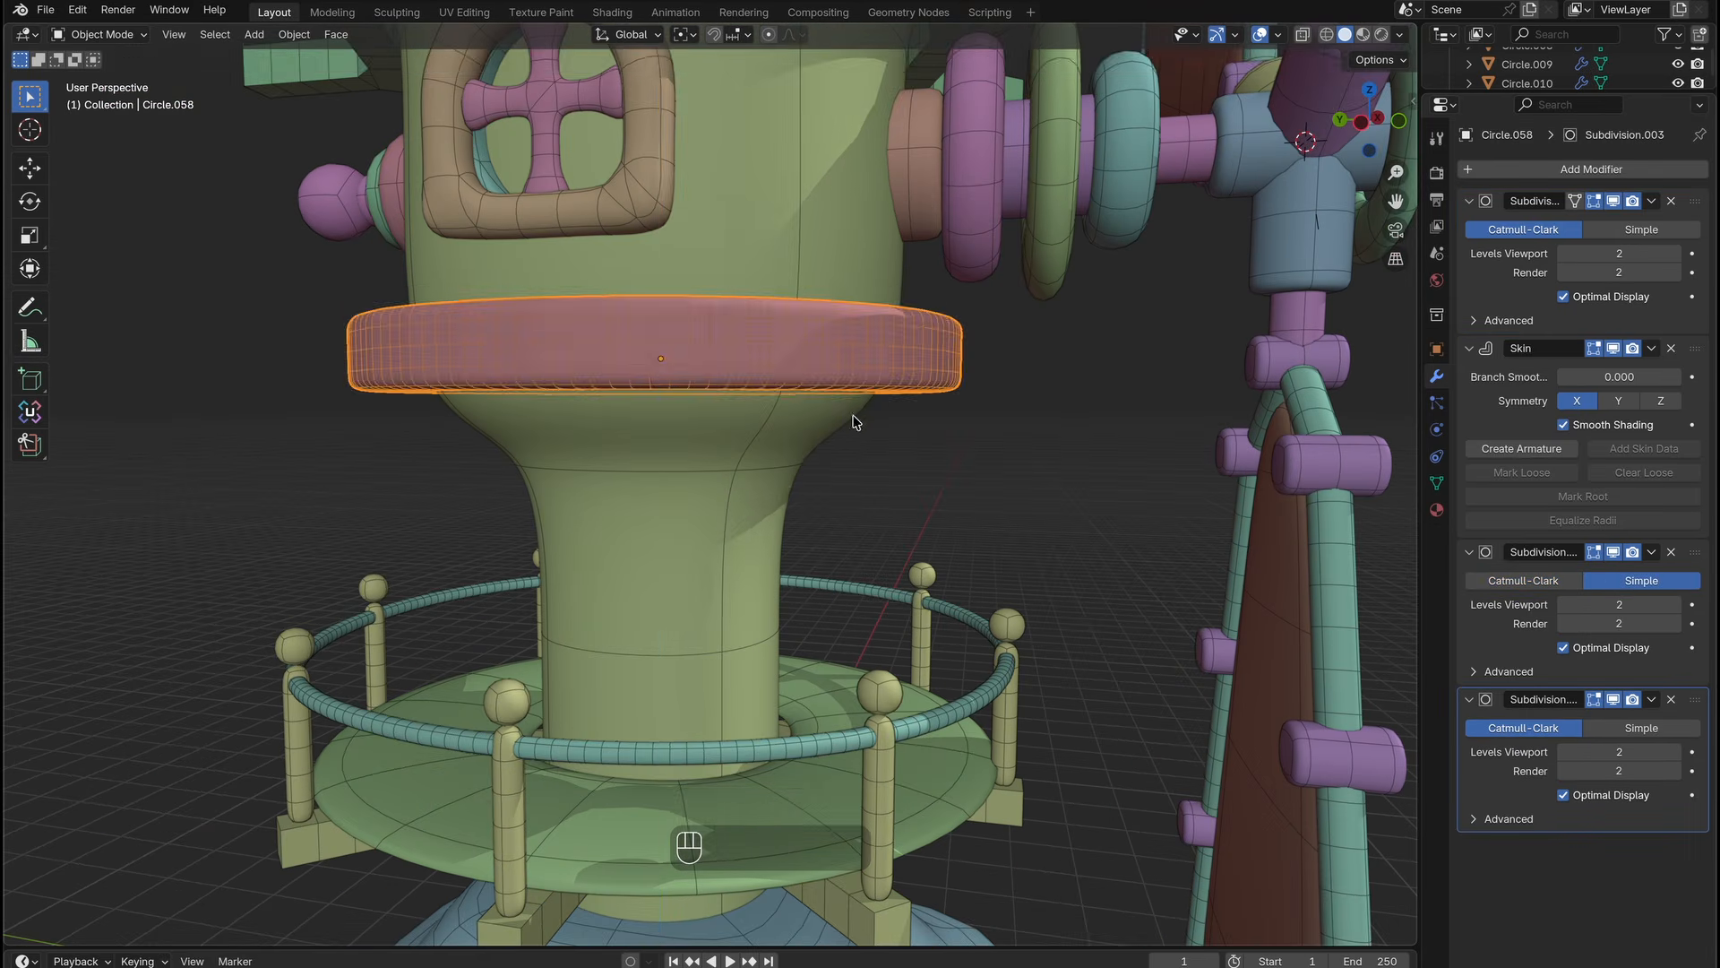
pyautogui.click(781, 632)
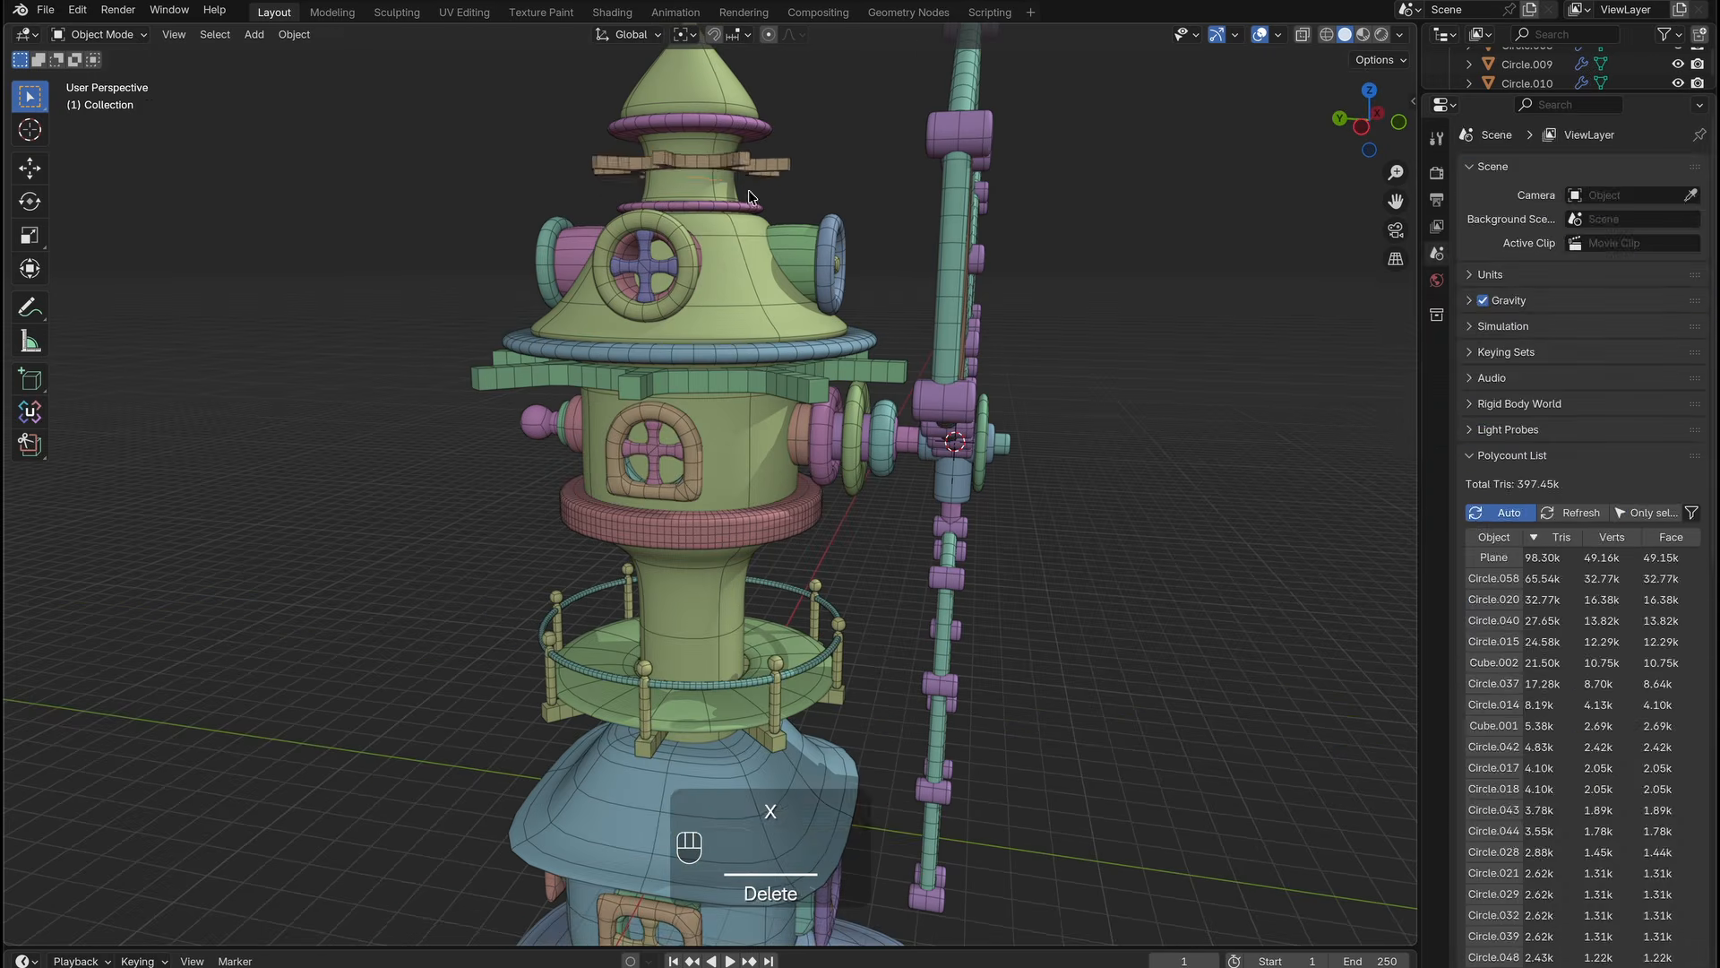
# Duplicate the green beam ring under the roof down along Z to the red band around the tower.
pyautogui.press('g')
pyautogui.press('z')
pyautogui.press('Tab')
pyautogui.click(776, 371)
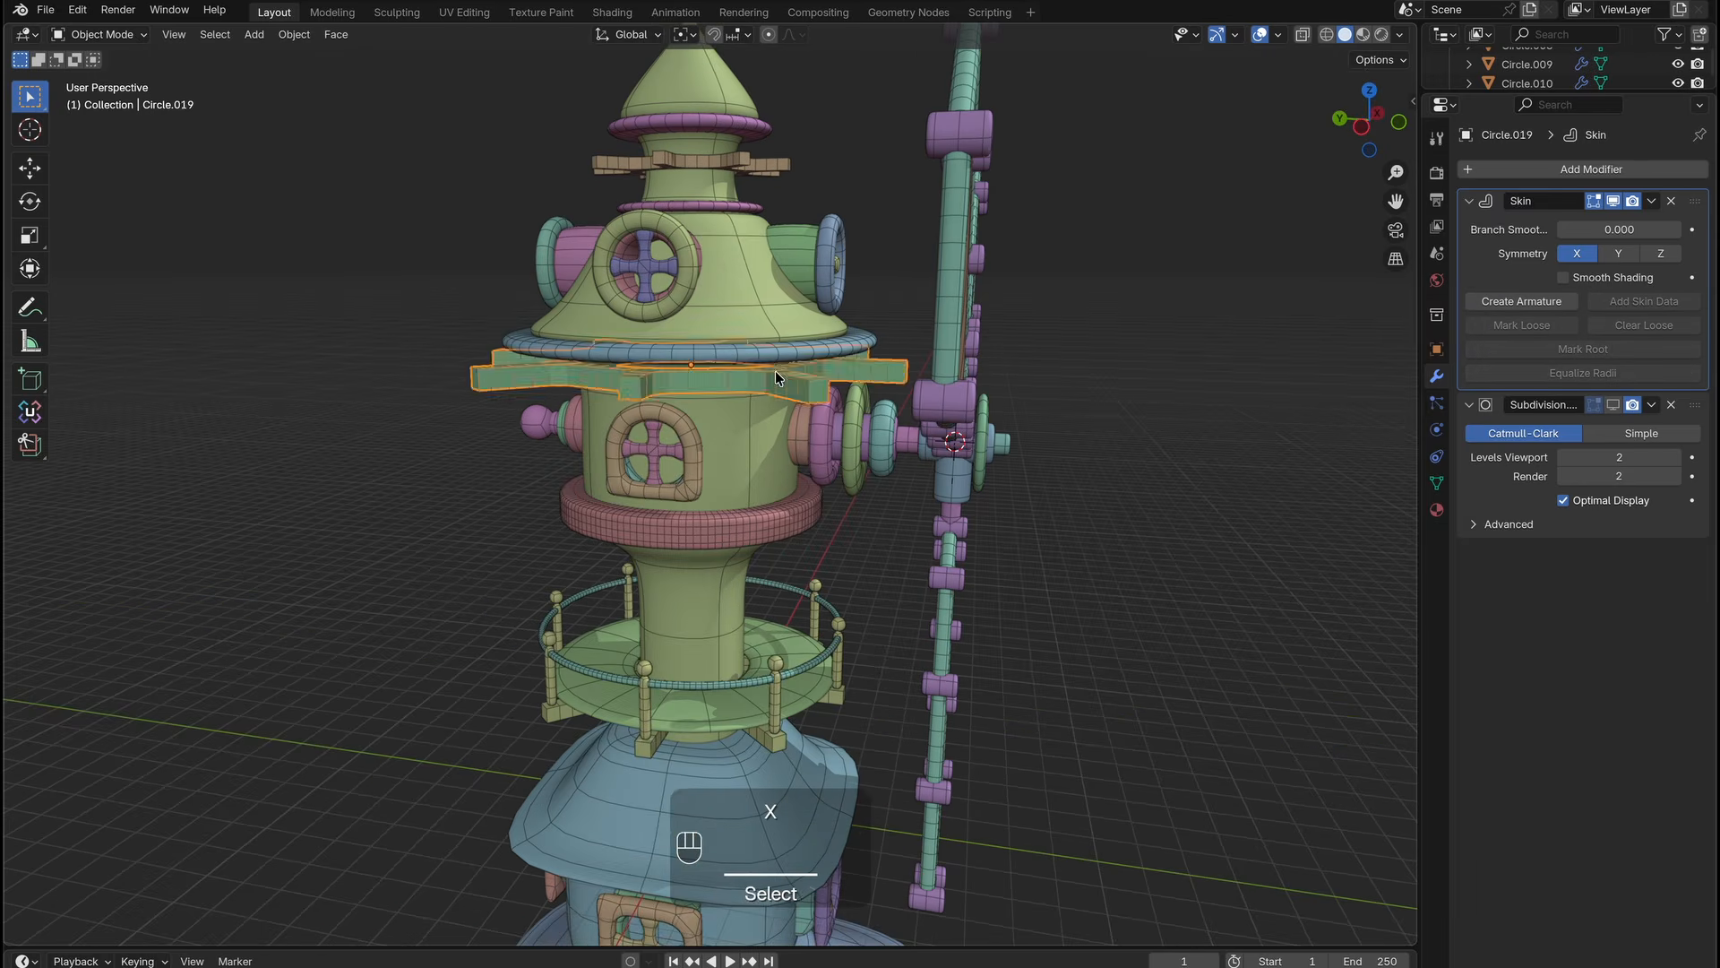
pyautogui.click(790, 518)
pyautogui.press('x')
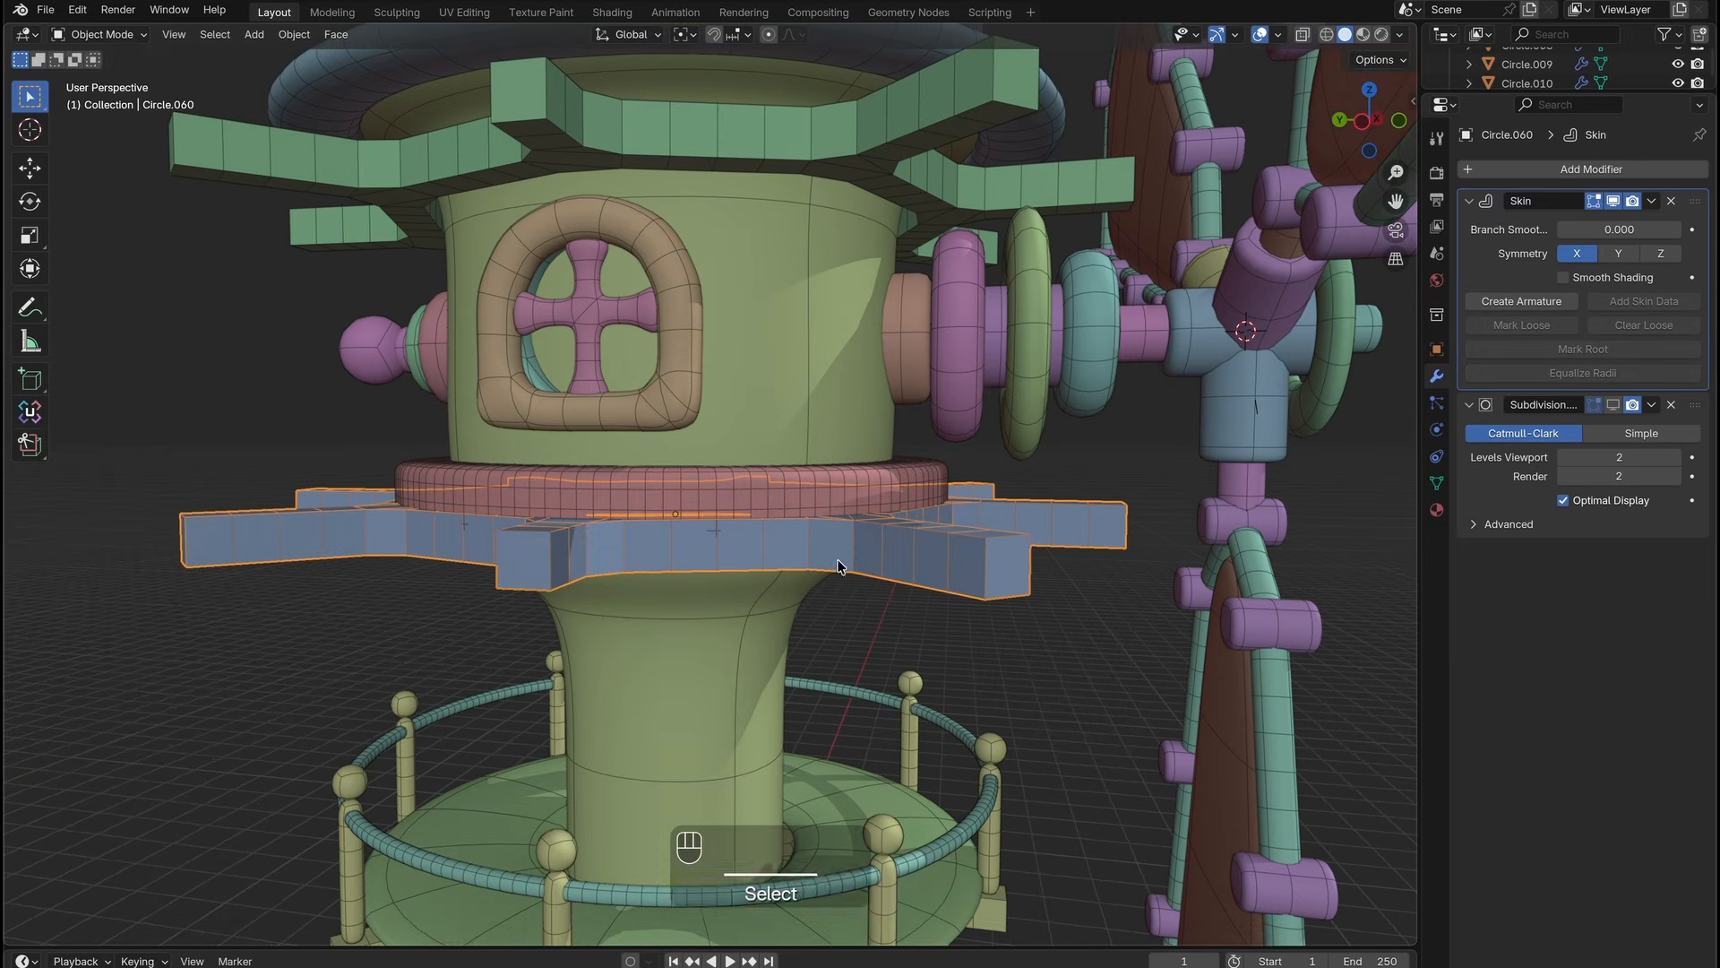
pyautogui.press('g')
pyautogui.press('z')
# Isolate the lower beam ring and scale its inner ring vertices by 0.589 so only the straight beams project from the band.
pyautogui.press('Tab')
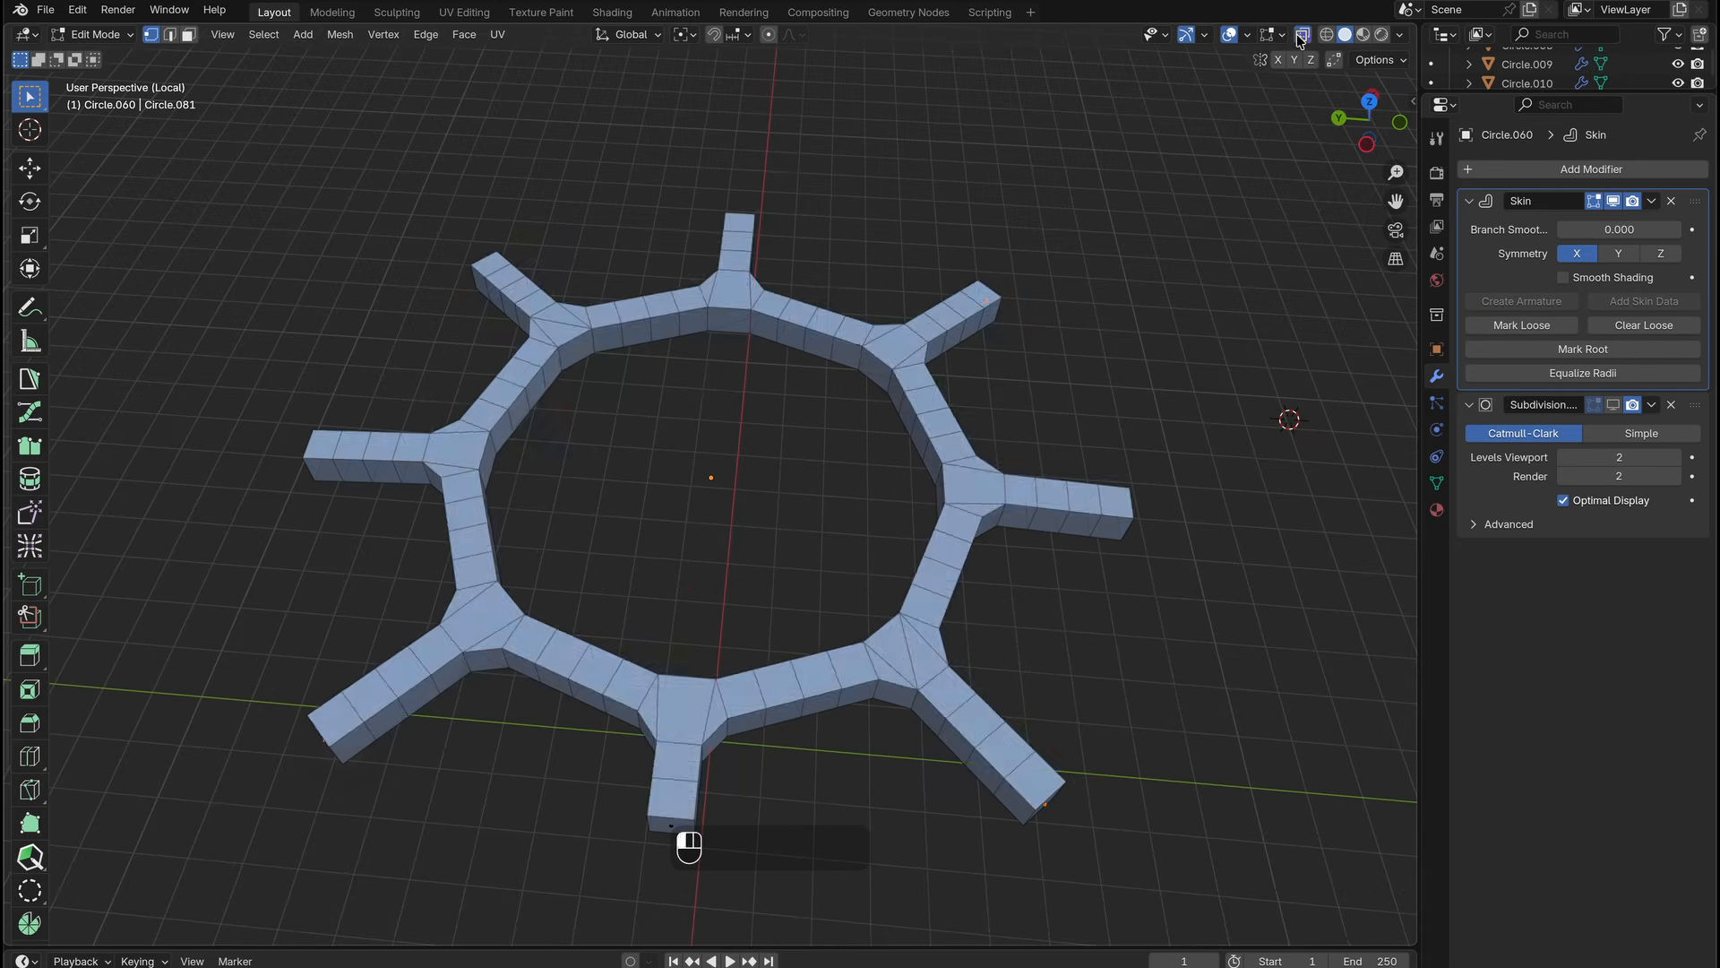
pyautogui.click(1299, 36)
pyautogui.hotkey('ctrl', 'i')
pyautogui.press('s')
pyautogui.press('Escape')
pyautogui.keyDown('shift'); pyautogui.click(671, 825); pyautogui.keyUp('shift')
pyautogui.moveTo(856, 699); pyautogui.dragTo(1033, 622, button='middle')
pyautogui.press('s')
pyautogui.click(882, 506)
pyautogui.press('KP_7')
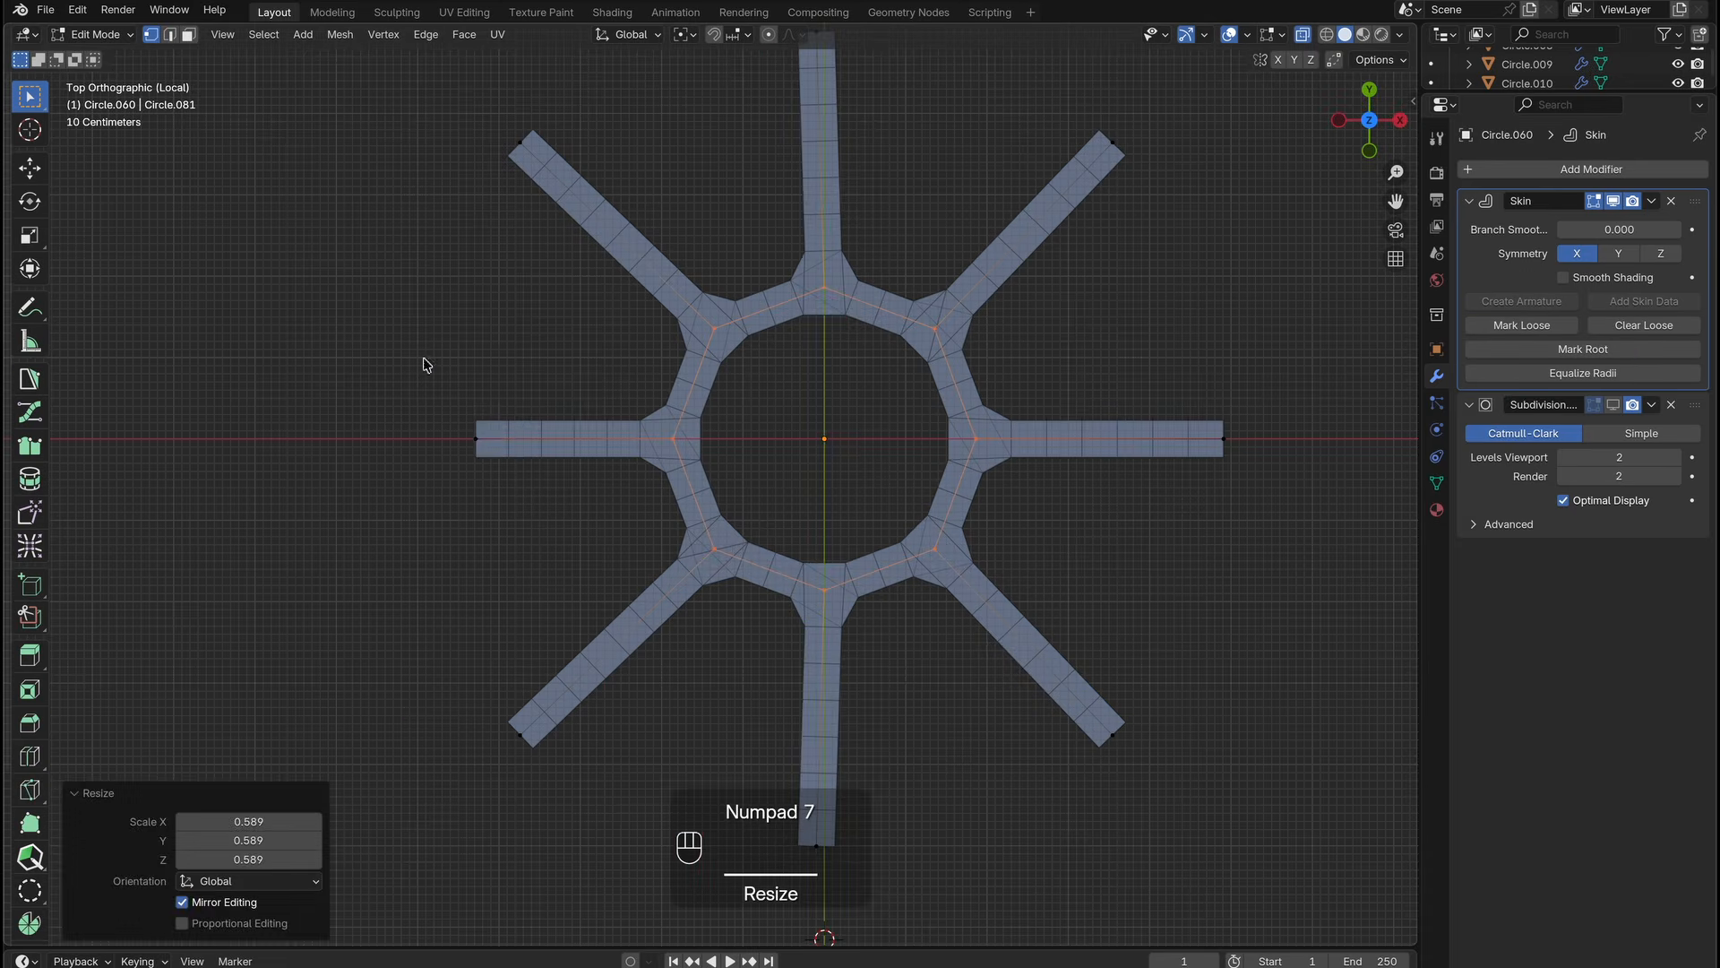
pyautogui.click(466, 499)
pyautogui.moveTo(762, 645); pyautogui.dragTo(898, 632, button='middle')
pyautogui.press('/')
pyautogui.hotkey('alt', 'z')
pyautogui.press('Tab')
# Scale the skin of the red band along Y to make it thicker.
pyautogui.click(896, 619)
pyautogui.keyDown('ctrl'); pyautogui.moveTo(899, 538); pyautogui.dragTo(781, 506, button='middle'); pyautogui.keyUp('ctrl')
pyautogui.press('Tab')
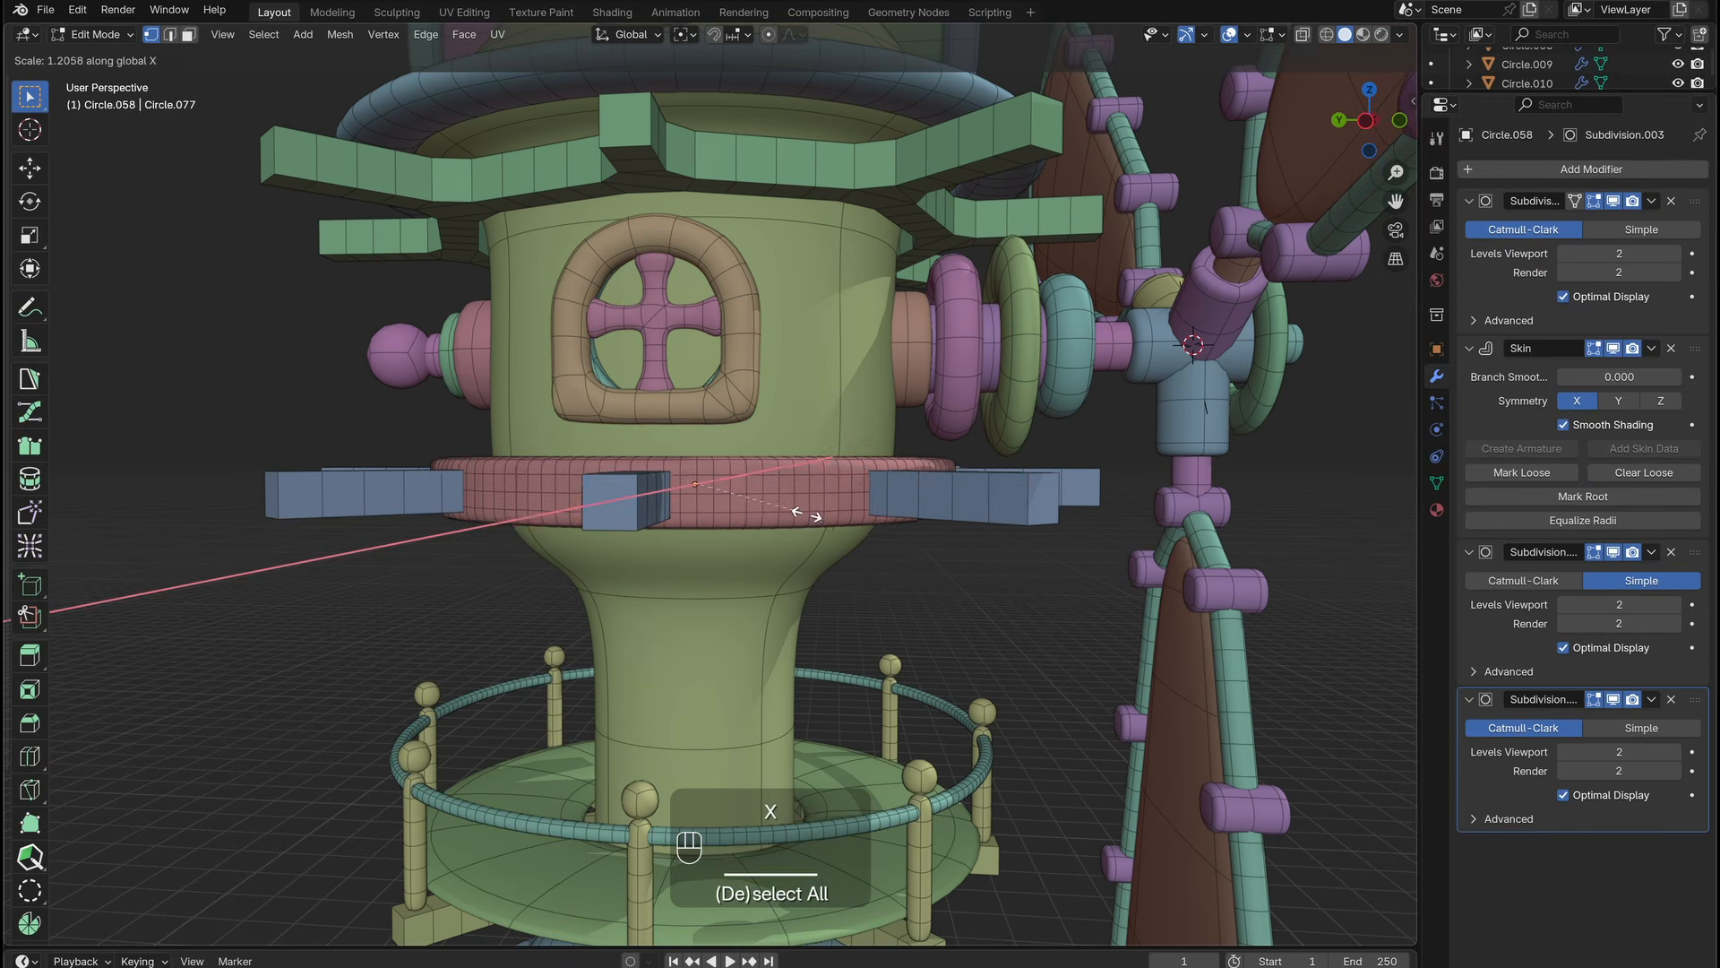
pyautogui.press('y')
pyautogui.click(811, 514)
pyautogui.press('Tab')
# Move the red band slightly down along Z.
pyautogui.click(830, 460)
pyautogui.press('g')
pyautogui.press('z')
pyautogui.click(847, 475)
pyautogui.moveTo(905, 461); pyautogui.dragTo(987, 487, button='middle')
# Select the outer end vertices of the lower beams and scale them inward to shorten the beams.
pyautogui.click(997, 491)
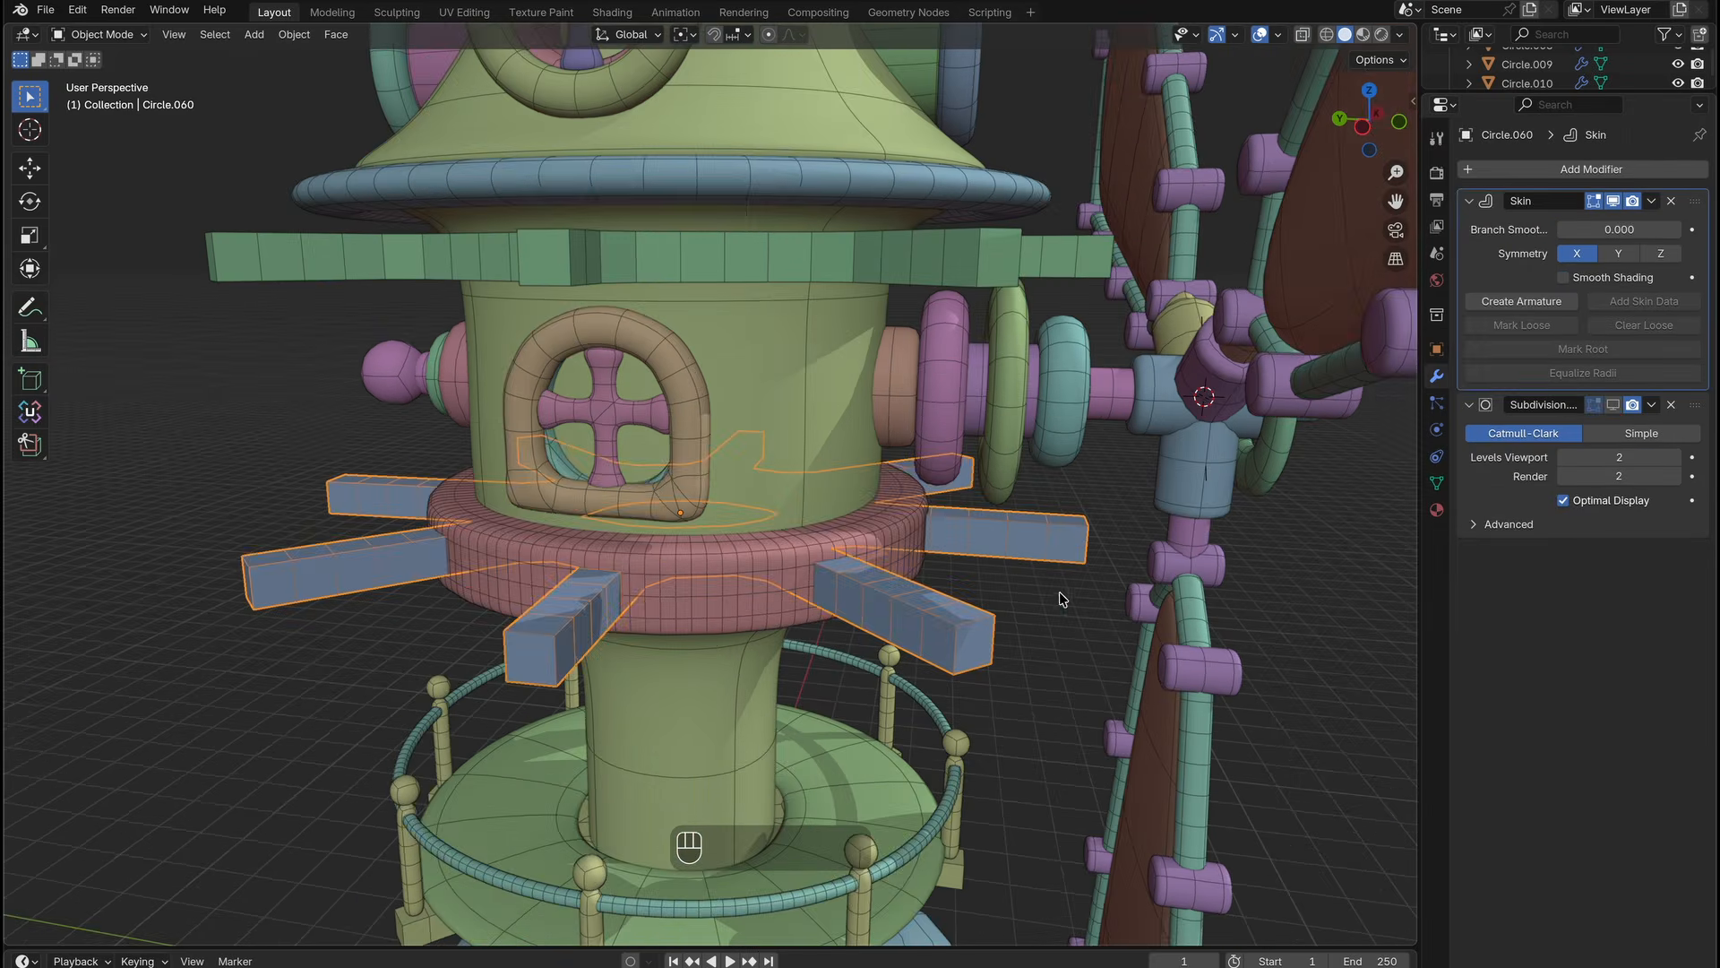
pyautogui.scroll(-4, 1063, 600)
pyautogui.moveTo(995, 587)
pyautogui.mouseDown(button='middle')
pyautogui.moveTo(1063, 599)
pyautogui.moveTo(1003, 583)
pyautogui.mouseUp(button='middle')
pyautogui.press('Tab')
pyautogui.press('/')
pyautogui.moveTo(810, 557); pyautogui.dragTo(842, 595, button='middle')
pyautogui.hotkey('alt', 'z')
pyautogui.hotkey('ctrl', 'i')
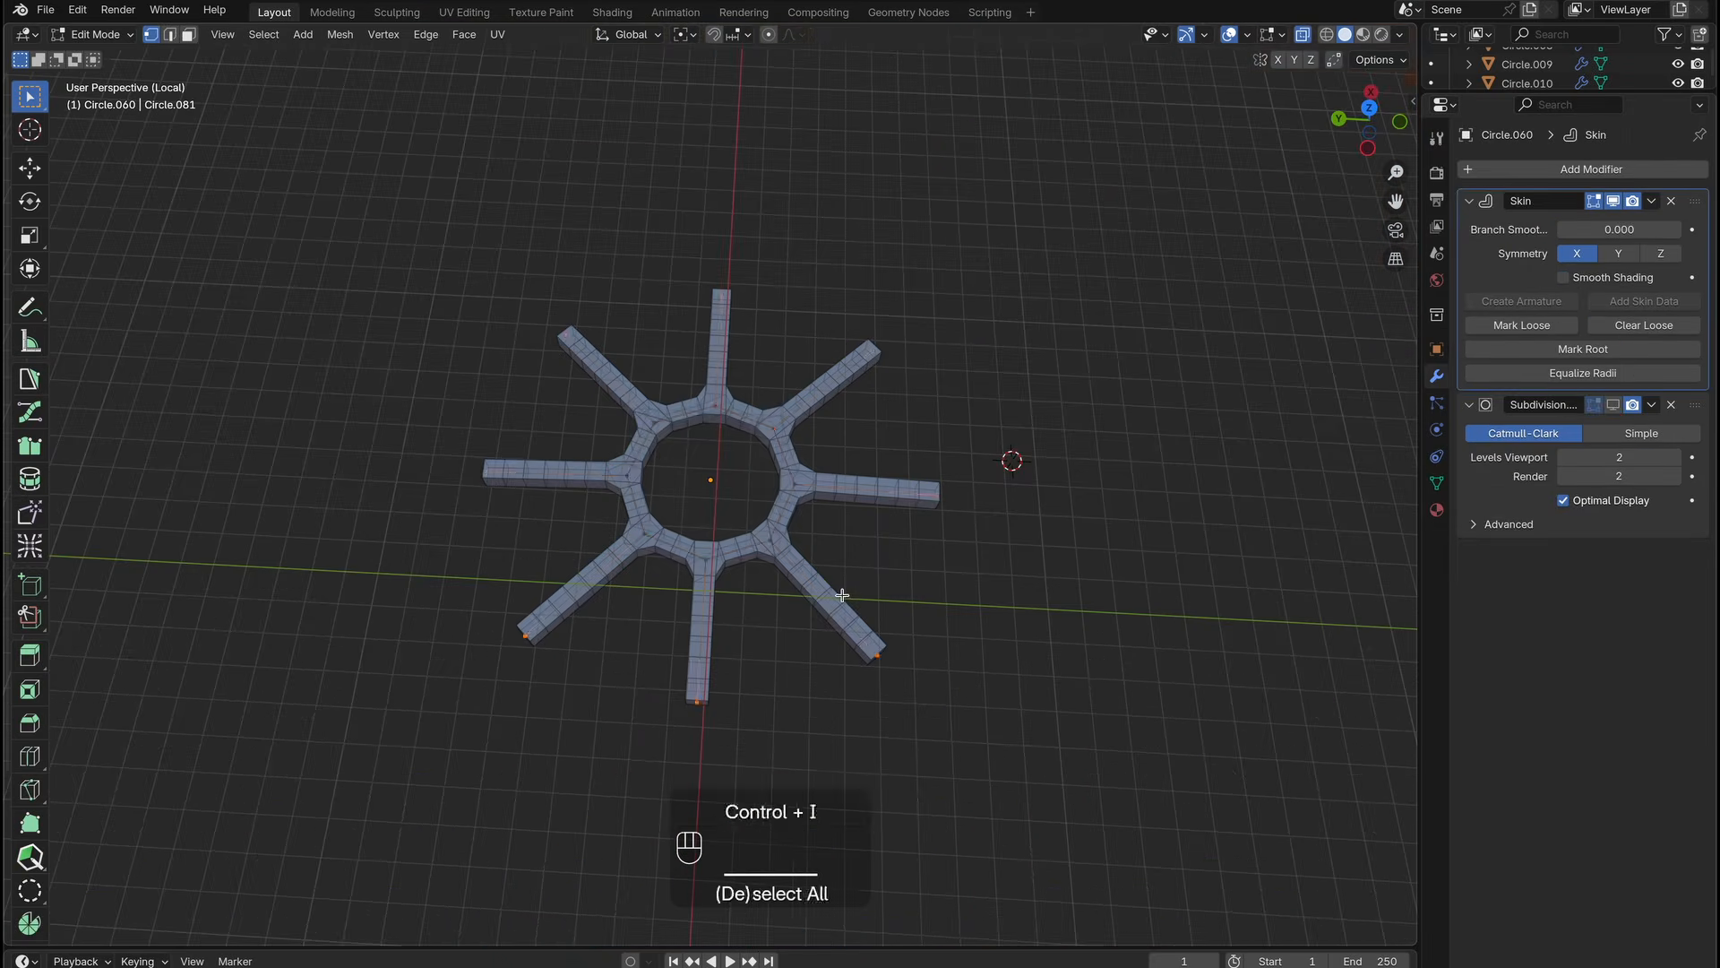
pyautogui.press('/')
pyautogui.scroll(5, 895, 591)
pyautogui.press('s')
pyautogui.click(969, 591)
pyautogui.moveTo(1037, 597); pyautogui.dragTo(1037, 597, button='middle')
pyautogui.click(1075, 609)
# Duplicate the lower beams' end vertices and separate them into their own object.
pyautogui.click(1630, 351)
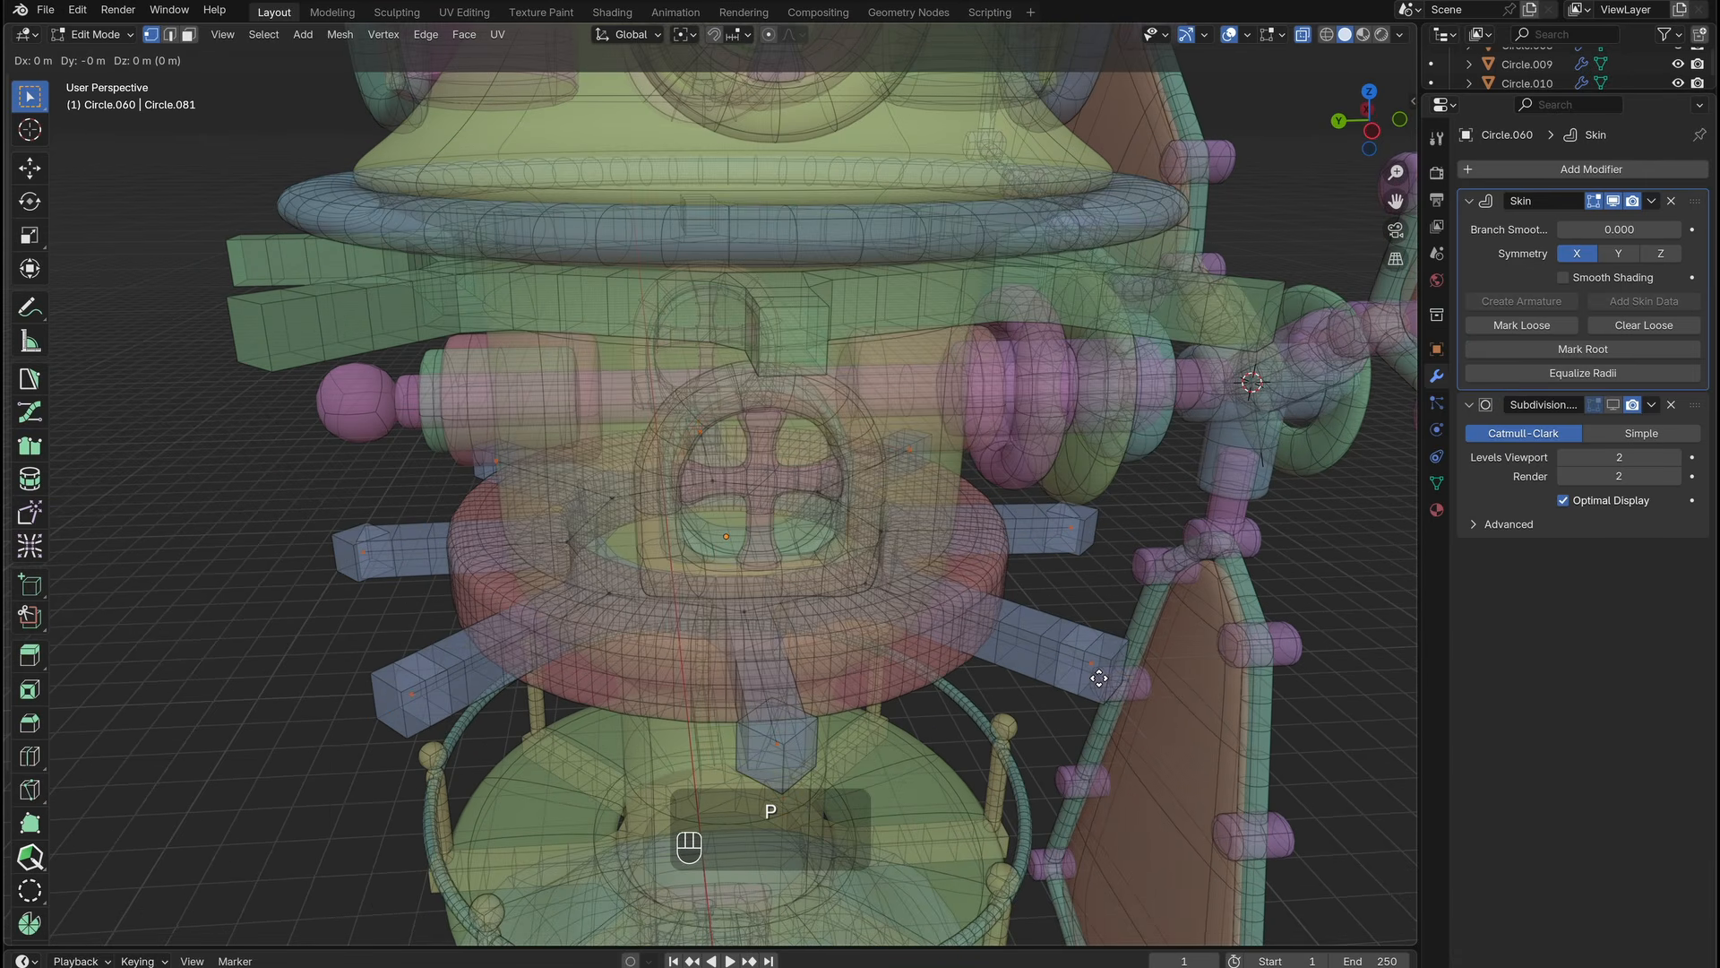
pyautogui.press('Tab')
pyautogui.press('Tab')
pyautogui.press('Tab')
pyautogui.moveTo(1124, 661); pyautogui.dragTo(1075, 659, button='middle')
# Extrude the separated beam tips outward by scaling and turn off X-ray display.
pyautogui.click(1313, 675)
pyautogui.press('Tab')
pyautogui.press('e')
pyautogui.press('s')
pyautogui.hotkey('alt', 'z')
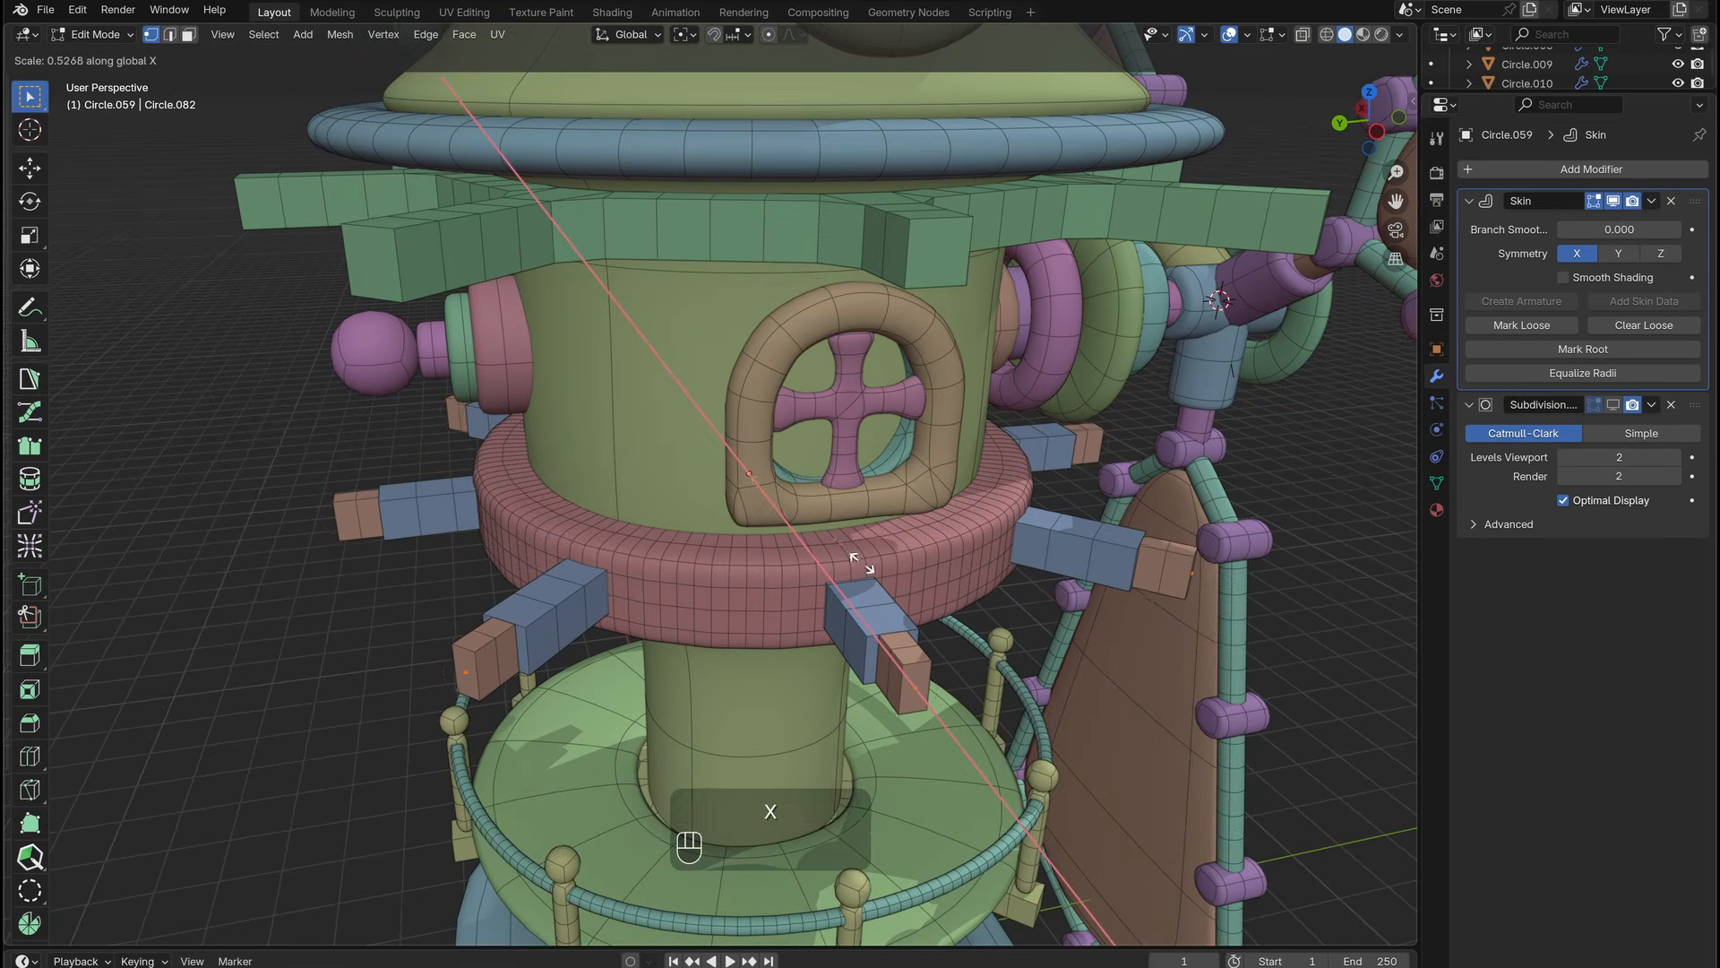
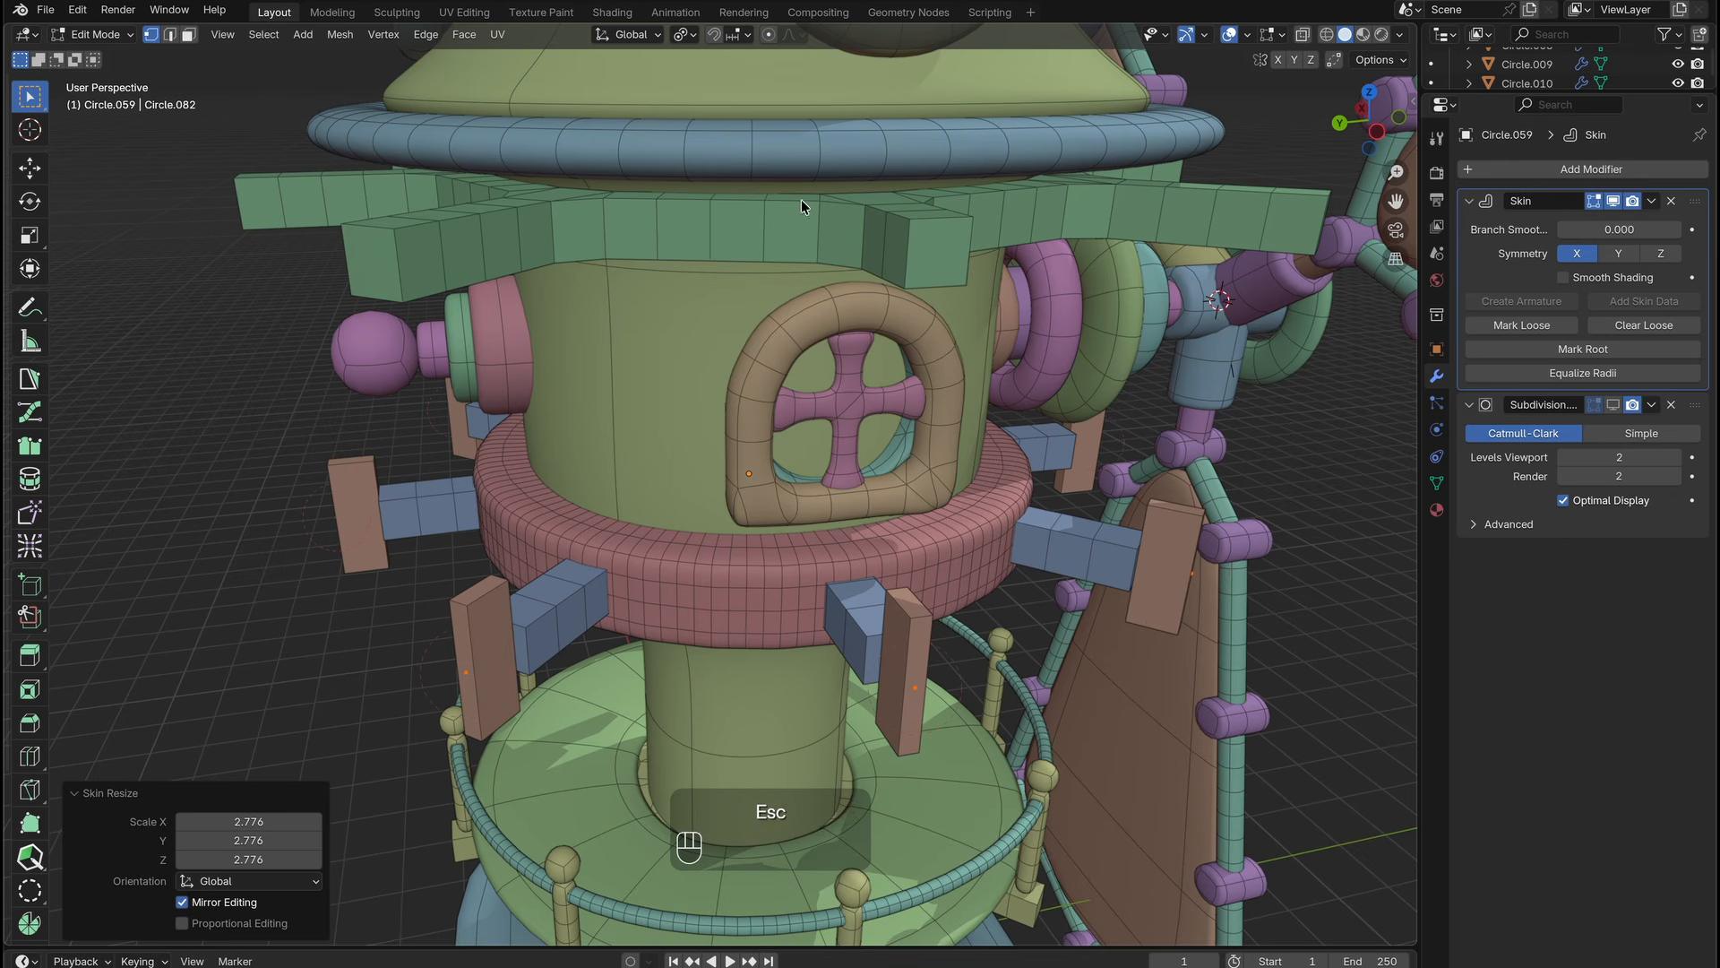
# Enlarge the tip blocks' skin by 2.776 into upright plates and scale them toward the tower with a different pivot point.
pyautogui.press('Escape')
pyautogui.click(685, 34)
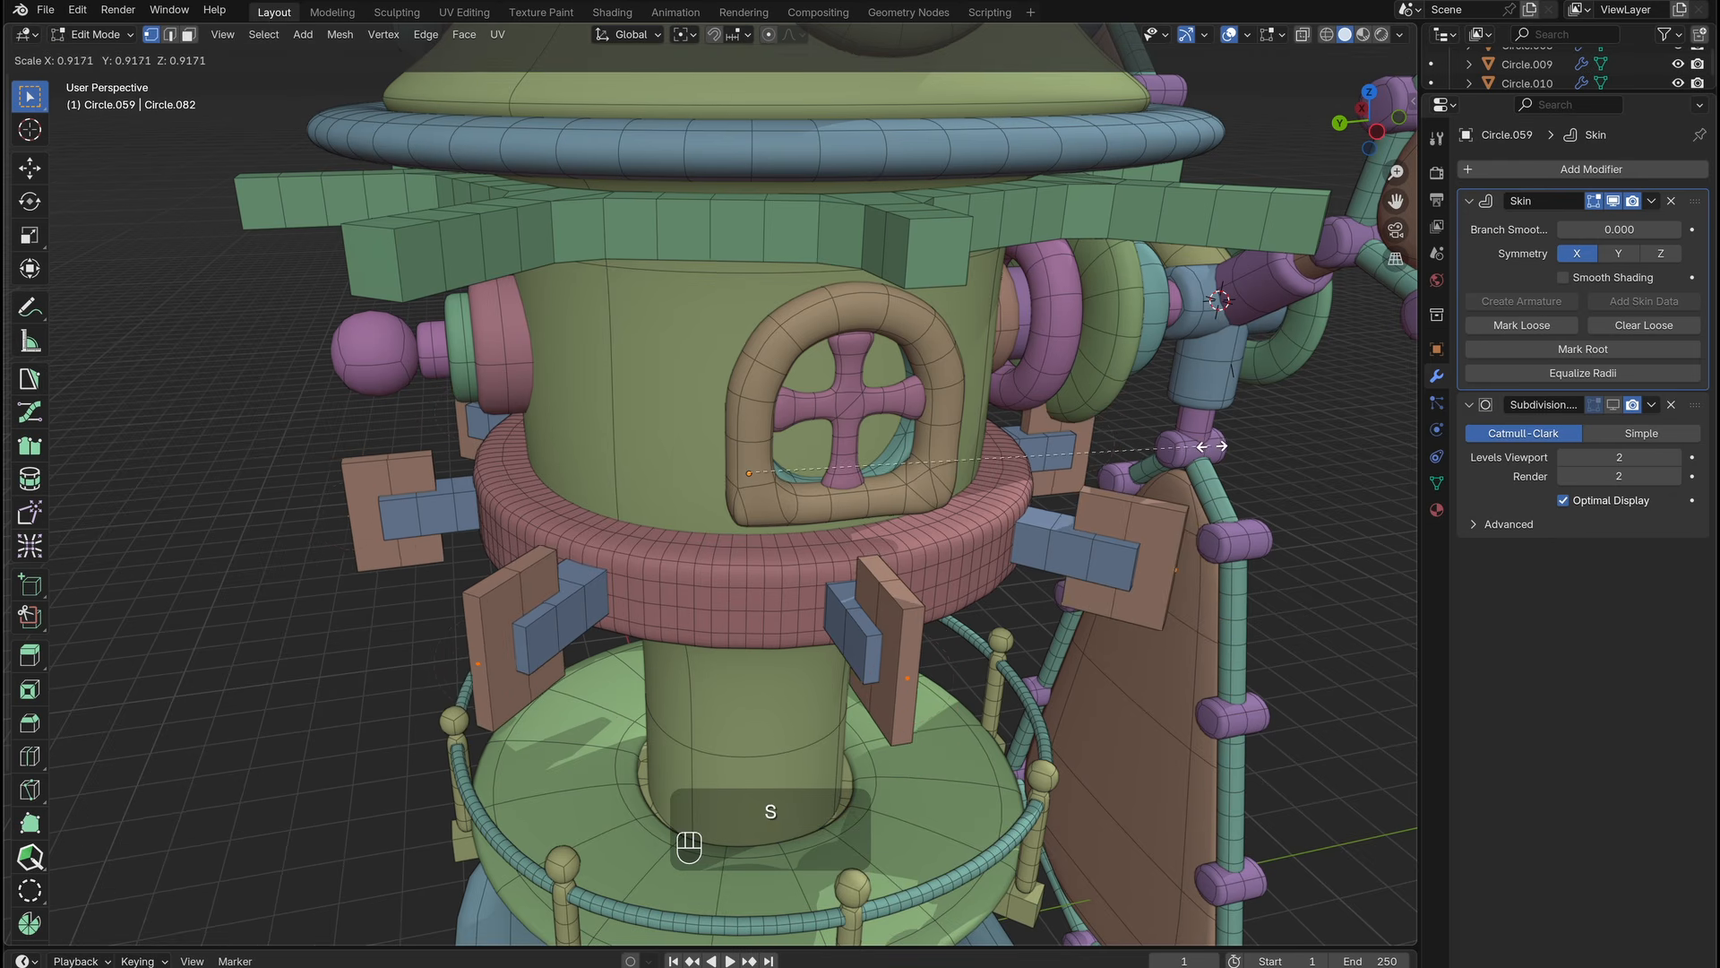
pyautogui.click(1174, 430)
pyautogui.click(685, 34)
pyautogui.moveTo(954, 394); pyautogui.dragTo(842, 333, button='middle')
# Select the end plates together with the neighbouring parts and shift them vertically along Z.
pyautogui.press('Tab')
pyautogui.keyDown('shift'); pyautogui.click(817, 430); pyautogui.keyUp('shift')
pyautogui.press('g')
pyautogui.press('z')
pyautogui.click(806, 448)
pyautogui.click(426, 253)
pyautogui.moveTo(648, 261); pyautogui.dragTo(652, 390, button='middle')
pyautogui.click(446, 261)
# Select the tower body's vertices below the red band and move them along Z to reshape the flare beneath it.
pyautogui.click(703, 529)
pyautogui.press('Tab')
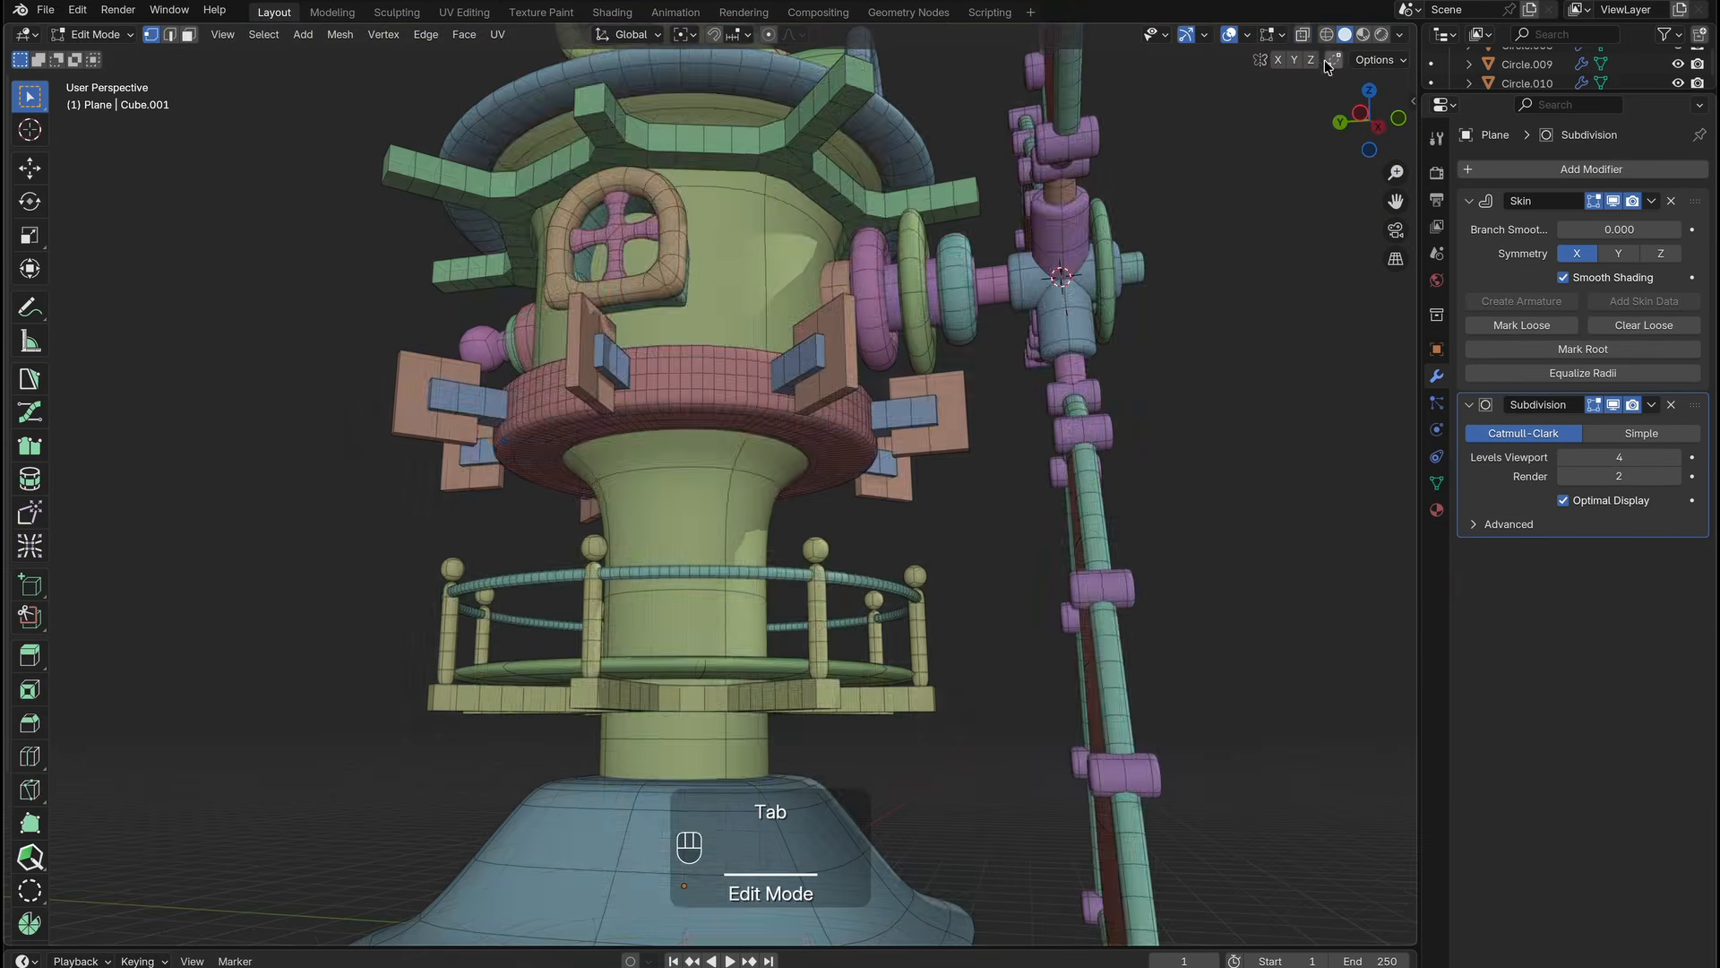
pyautogui.hotkey('alt', 'z')
pyautogui.moveTo(668, 479); pyautogui.dragTo(775, 564)
pyautogui.press('g')
pyautogui.press('z')
pyautogui.keyDown('ctrl'); pyautogui.moveTo(747, 537); pyautogui.dragTo(716, 466, button='middle'); pyautogui.keyUp('ctrl')
pyautogui.moveTo(663, 430); pyautogui.dragTo(770, 538)
pyautogui.moveTo(771, 538); pyautogui.dragTo(806, 484, button='middle')
pyautogui.hotkey('alt', 'z')
# Resize the whole skin of the red band around the tower.
pyautogui.press('Tab')
pyautogui.click(844, 440)
pyautogui.press('Tab')
pyautogui.press('a')
pyautogui.hotkey('ctrl', 'a')
pyautogui.click(766, 470)
pyautogui.keyDown('ctrl'); pyautogui.moveTo(807, 483); pyautogui.dragTo(789, 350, button='middle'); pyautogui.keyUp('ctrl')
# Duplicate the blue beam ring about 0.68 m down along Z, below the red band.
pyautogui.press('Tab')
pyautogui.click(786, 341)
pyautogui.hotkey('shift', 'd')
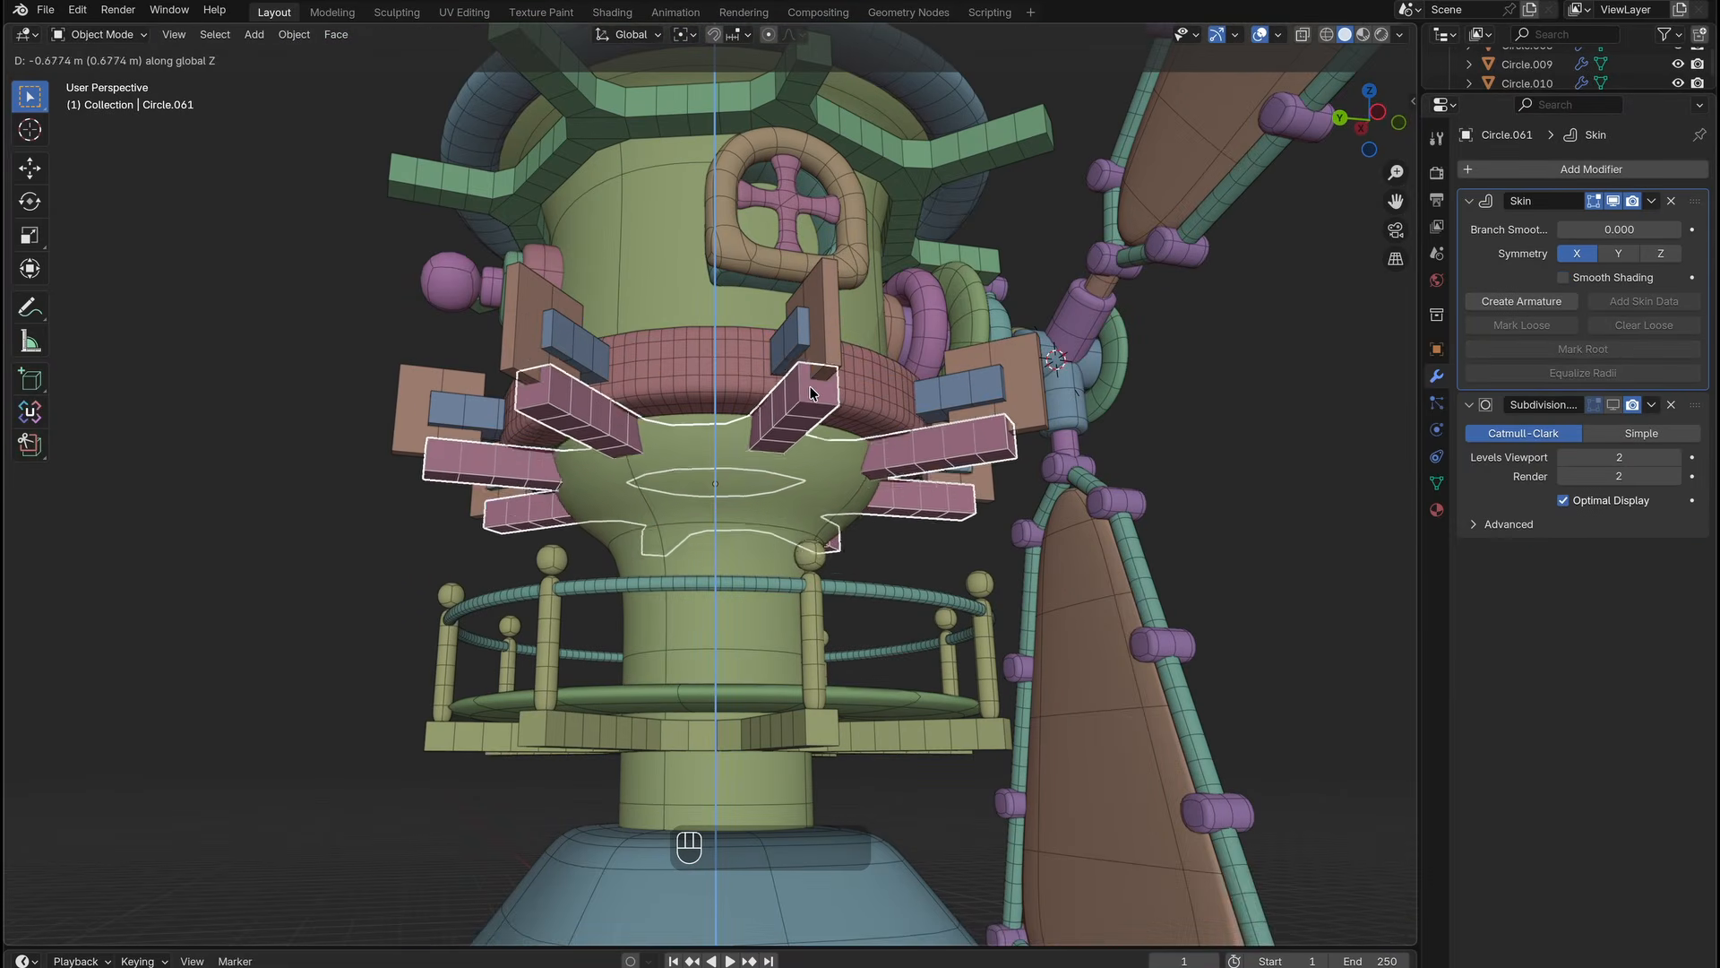
pyautogui.click(811, 391)
# Isolate the duplicated beam ring below the red band, invert its vertex selection and scale the selected vertices.
pyautogui.press('Tab')
pyautogui.press('/')
pyautogui.hotkey('ctrl', 'i')
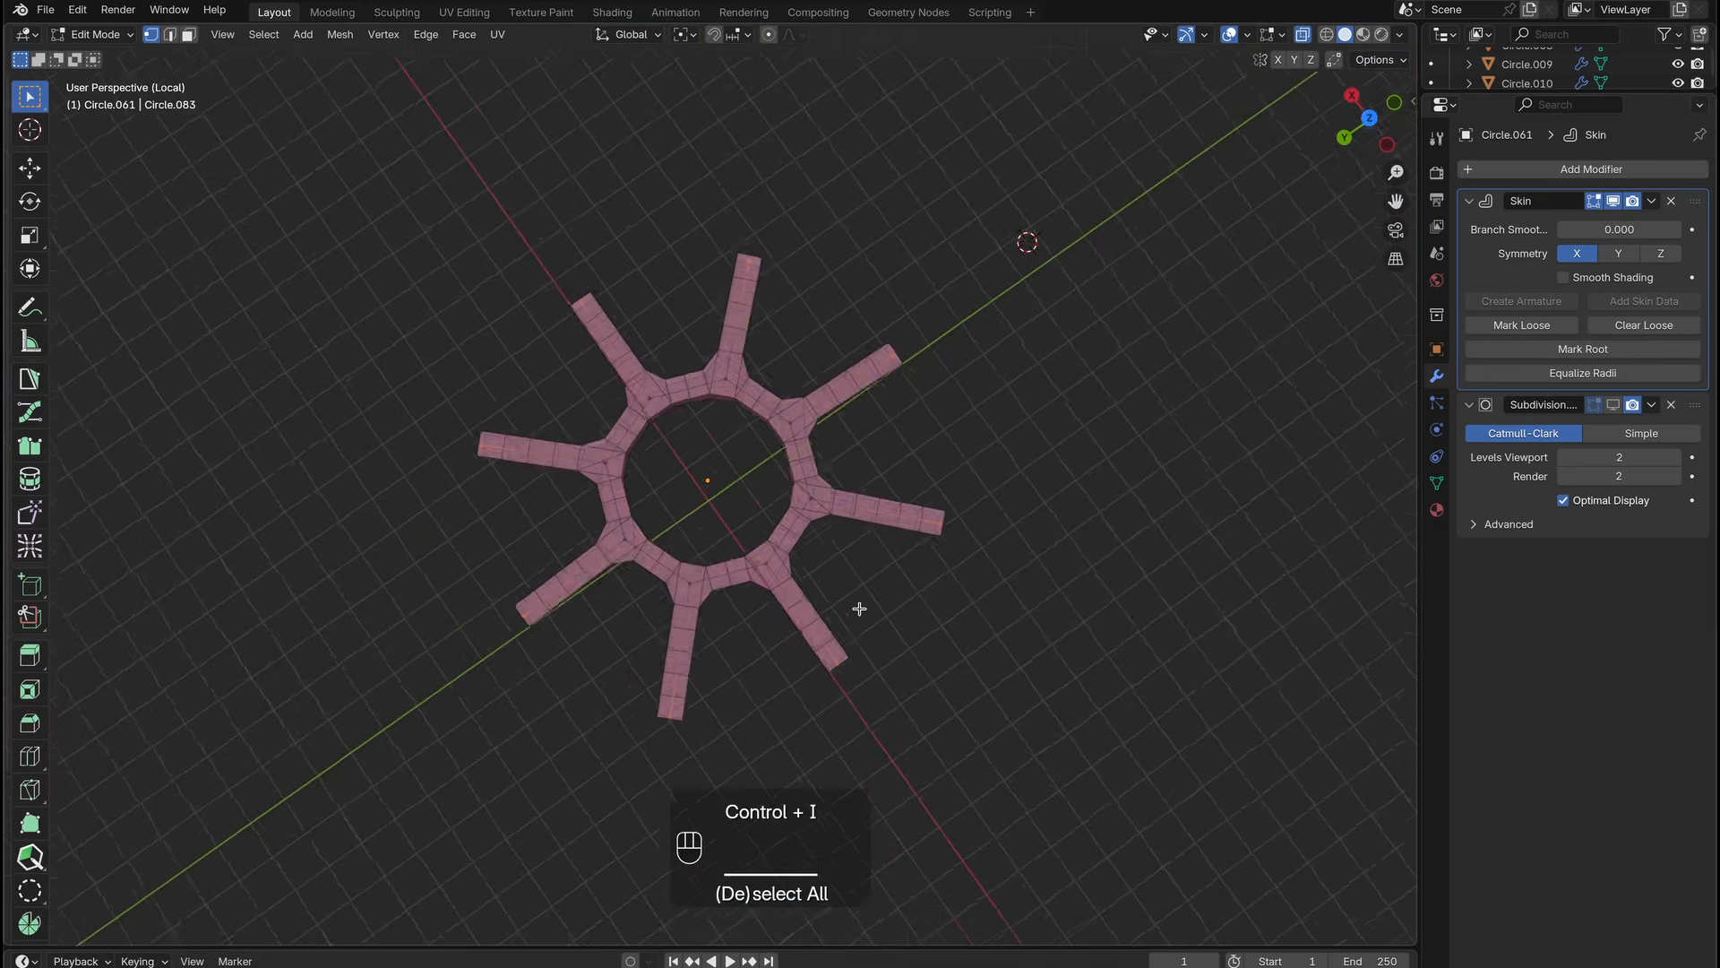
pyautogui.press('s')
pyautogui.moveTo(860, 610); pyautogui.dragTo(860, 430, button='middle')
pyautogui.click(929, 561)
# Undo the last change and rescale the selected vertices of the lower beam ring within the full scene.
pyautogui.press('/')
pyautogui.moveTo(726, 555); pyautogui.dragTo(804, 573, button='middle')
pyautogui.hotkey('alt', 'z')
pyautogui.moveTo(967, 529); pyautogui.dragTo(856, 528, button='middle')
pyautogui.keyDown('ctrl'); pyautogui.moveTo(855, 529); pyautogui.dragTo(905, 690, button='middle'); pyautogui.keyUp('ctrl')
pyautogui.press('super+z')
pyautogui.hotkey('alt', 'z')
pyautogui.hotkey('alt', 'z')
pyautogui.press('s')
pyautogui.click(1302, 34)
# Select the inner ring vertices of the lower beam ring and scale them to fit beneath the red band.
pyautogui.press('/')
pyautogui.moveTo(559, 323); pyautogui.dragTo(856, 631)
pyautogui.moveTo(896, 645); pyautogui.dragTo(851, 484, button='middle')
pyautogui.press('/')
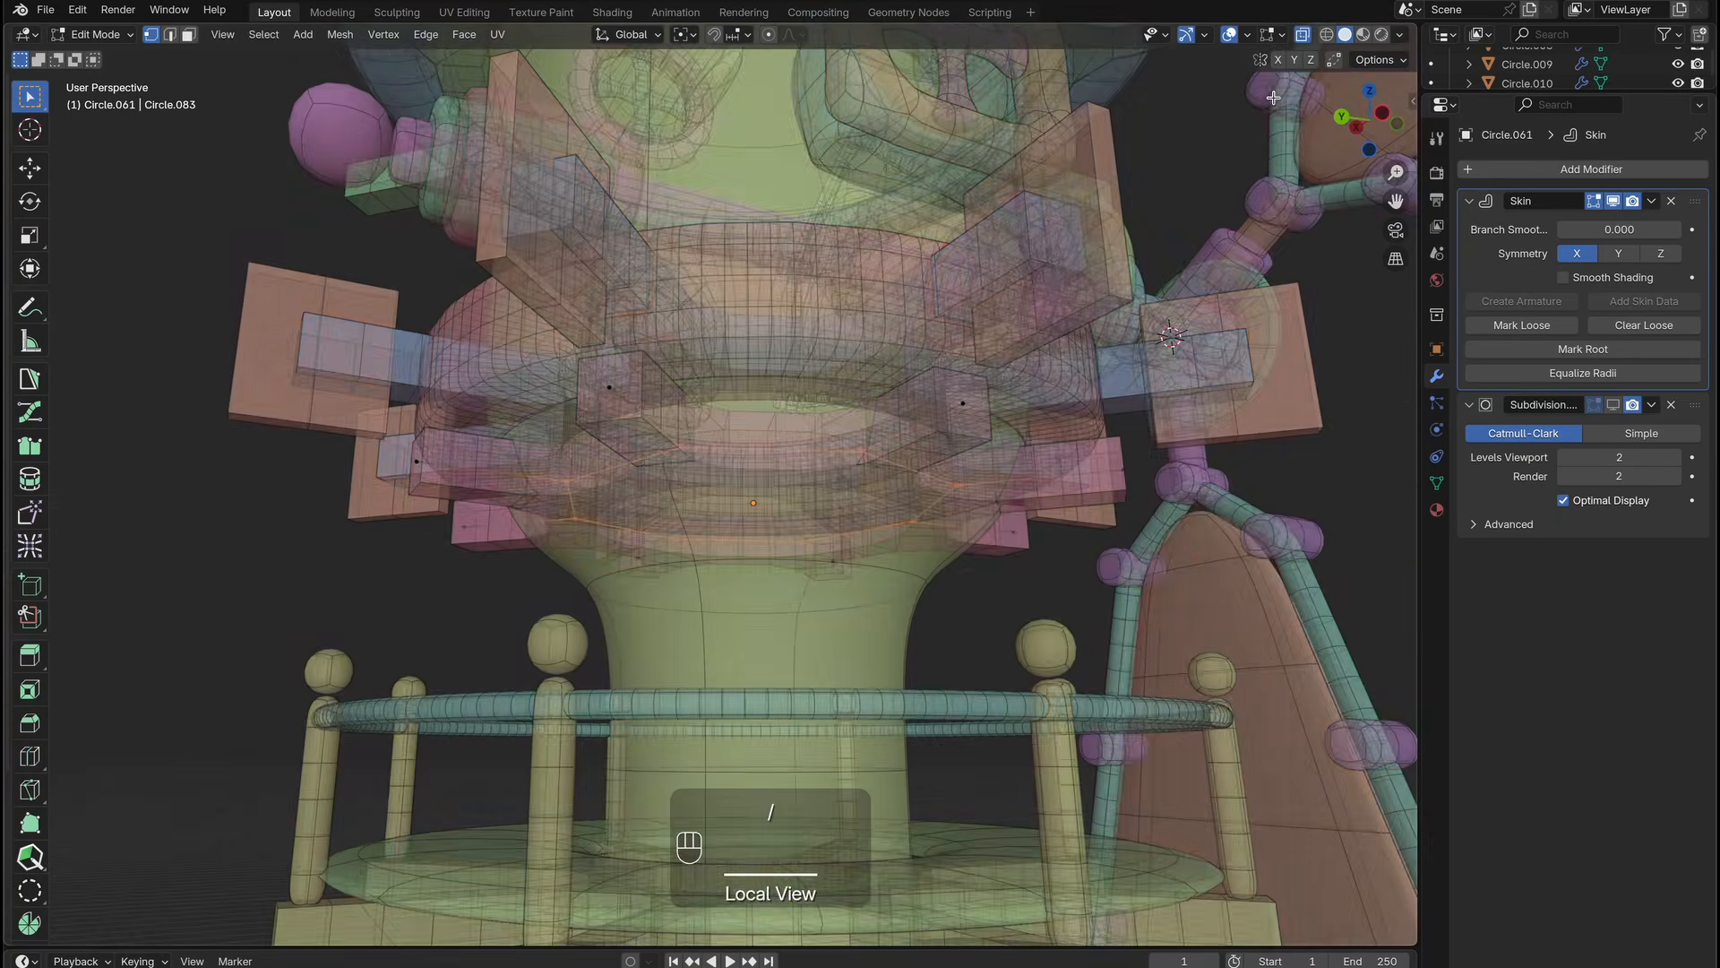
pyautogui.click(1303, 34)
pyautogui.press('s')
pyautogui.click(1037, 513)
pyautogui.keyDown('ctrl'); pyautogui.moveTo(1037, 514); pyautogui.dragTo(829, 537, button='middle'); pyautogui.keyUp('ctrl')
pyautogui.press('Tab')
# Select the tower body's upper vertices in right view and move them along Z to adjust the tower's upper part.
pyautogui.keyDown('ctrl'); pyautogui.moveTo(829, 537); pyautogui.dragTo(668, 447, button='middle'); pyautogui.keyUp('ctrl')
pyautogui.moveTo(667, 448); pyautogui.dragTo(743, 377, button='middle')
pyautogui.click(620, 366)
pyautogui.keyDown('ctrl'); pyautogui.moveTo(744, 376); pyautogui.dragTo(1045, 132, button='middle'); pyautogui.keyUp('ctrl')
pyautogui.press('KP_1')
pyautogui.press('KP_3')
pyautogui.keyDown('shift'); pyautogui.moveTo(1000, 344); pyautogui.dragTo(983, 519, button='middle'); pyautogui.keyUp('shift')
pyautogui.click(967, 526)
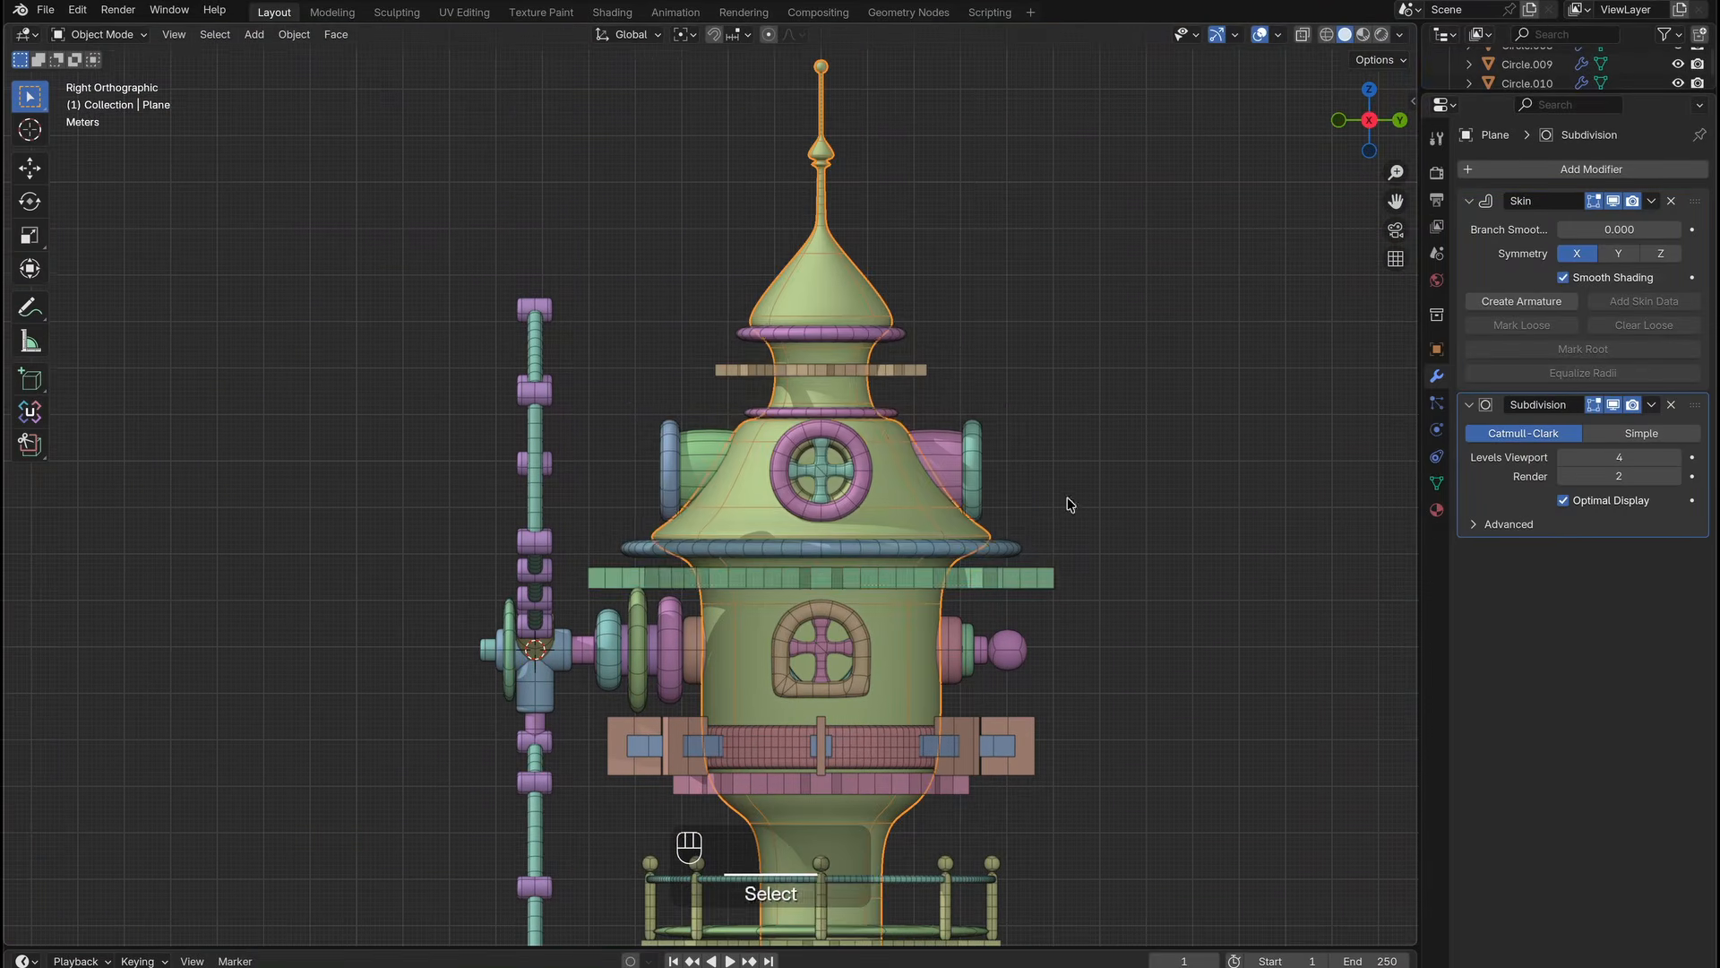
pyautogui.press('Tab')
pyautogui.keyDown('ctrl'); pyautogui.moveTo(996, 70); pyautogui.dragTo(1031, 112, button='middle'); pyautogui.keyUp('ctrl')
pyautogui.moveTo(1036, 119); pyautogui.dragTo(607, 565)
pyautogui.keyDown('ctrl'); pyautogui.moveTo(618, 560); pyautogui.dragTo(645, 448, button='middle'); pyautogui.keyUp('ctrl')
pyautogui.press('g')
pyautogui.press('z')
pyautogui.click(730, 558)
# Select a single part on the tower in right view and shift it vertically along Z.
pyautogui.moveTo(730, 557); pyautogui.dragTo(1075, 528, button='middle')
pyautogui.hotkey('alt', 'z')
pyautogui.press('Tab')
pyautogui.press('KP_3')
pyautogui.click(730, 444)
pyautogui.press('g')
pyautogui.press('z')
pyautogui.click(731, 441)
# Duplicate the red band about 4.86 m down along Z to beneath the balcony.
pyautogui.keyDown('ctrl'); pyautogui.moveTo(731, 441); pyautogui.dragTo(747, 501, button='middle'); pyautogui.keyUp('ctrl')
pyautogui.moveTo(747, 501)
pyautogui.mouseDown(button='middle')
pyautogui.moveTo(1111, 501)
pyautogui.moveTo(731, 528)
pyautogui.mouseUp(button='middle')
pyautogui.click(760, 518)
pyautogui.click(731, 531)
pyautogui.hotkey('shift', 'd')
pyautogui.press('z')
pyautogui.click(731, 769)
# Resize the skin of the copied band beneath the balcony.
pyautogui.scroll(5, 702, 691)
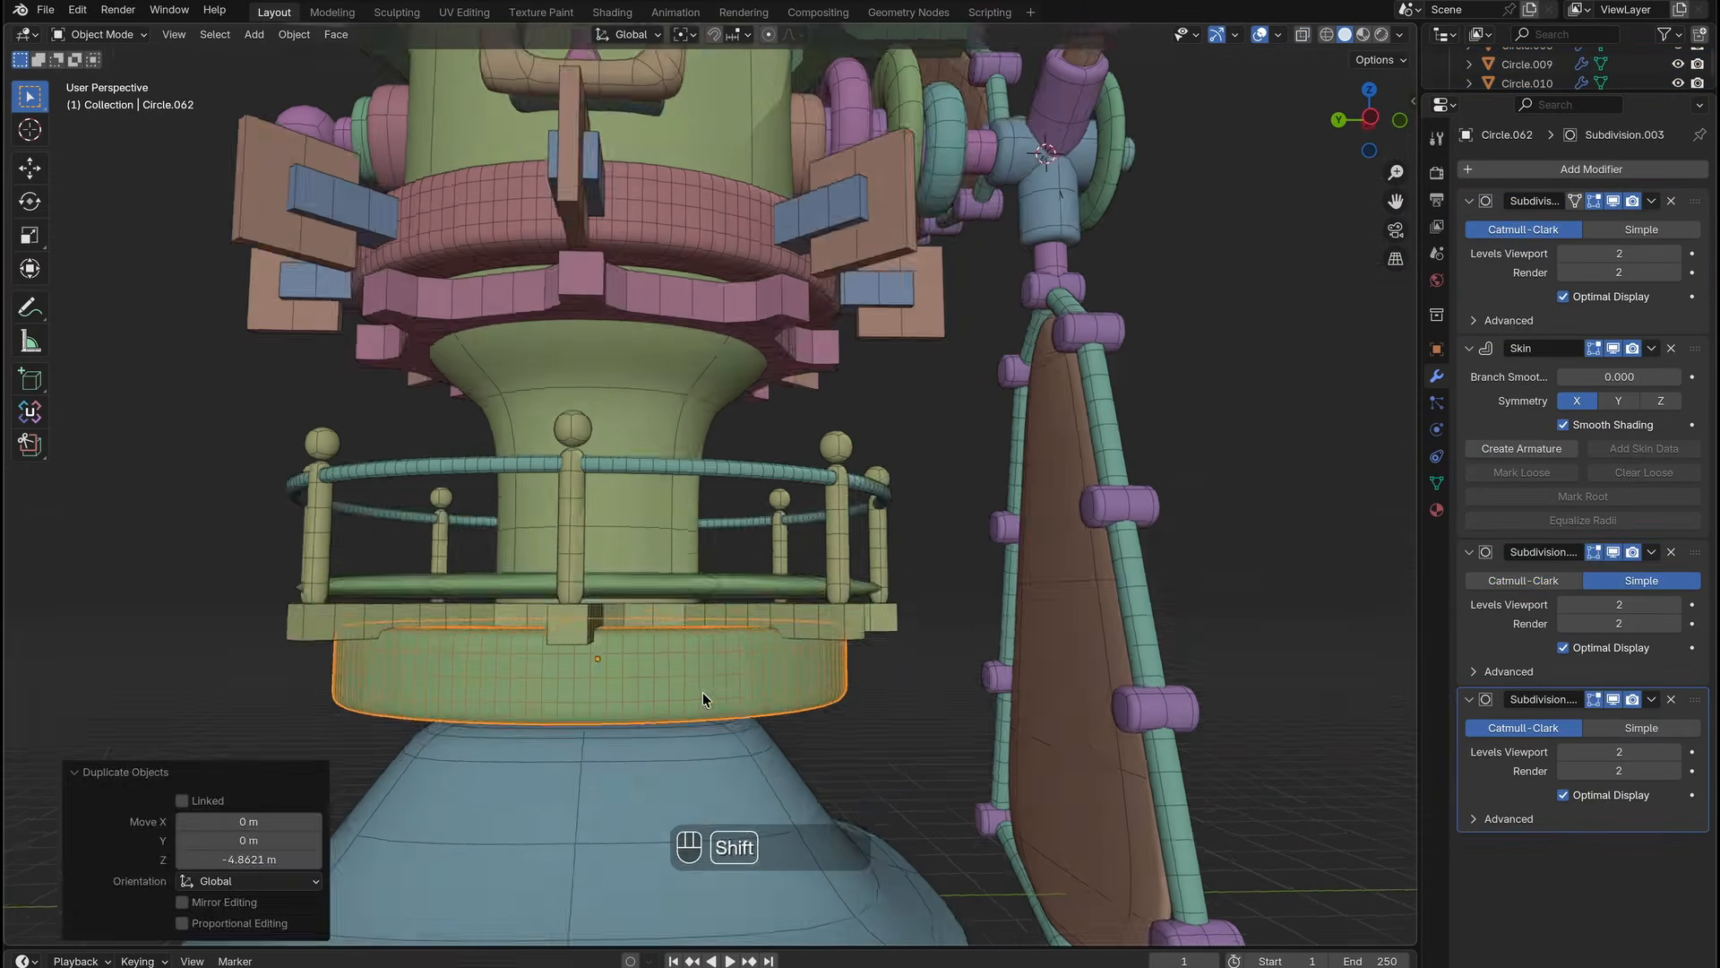
pyautogui.hotkey('ctrl', 'a')
pyautogui.click(829, 714)
pyautogui.press('Tab')
# Select the top vertex of the blue base and resize its skin by a factor of about 1.15.
pyautogui.click(595, 395)
pyautogui.press('Tab')
pyautogui.hotkey('alt', 'z')
pyautogui.click(611, 603)
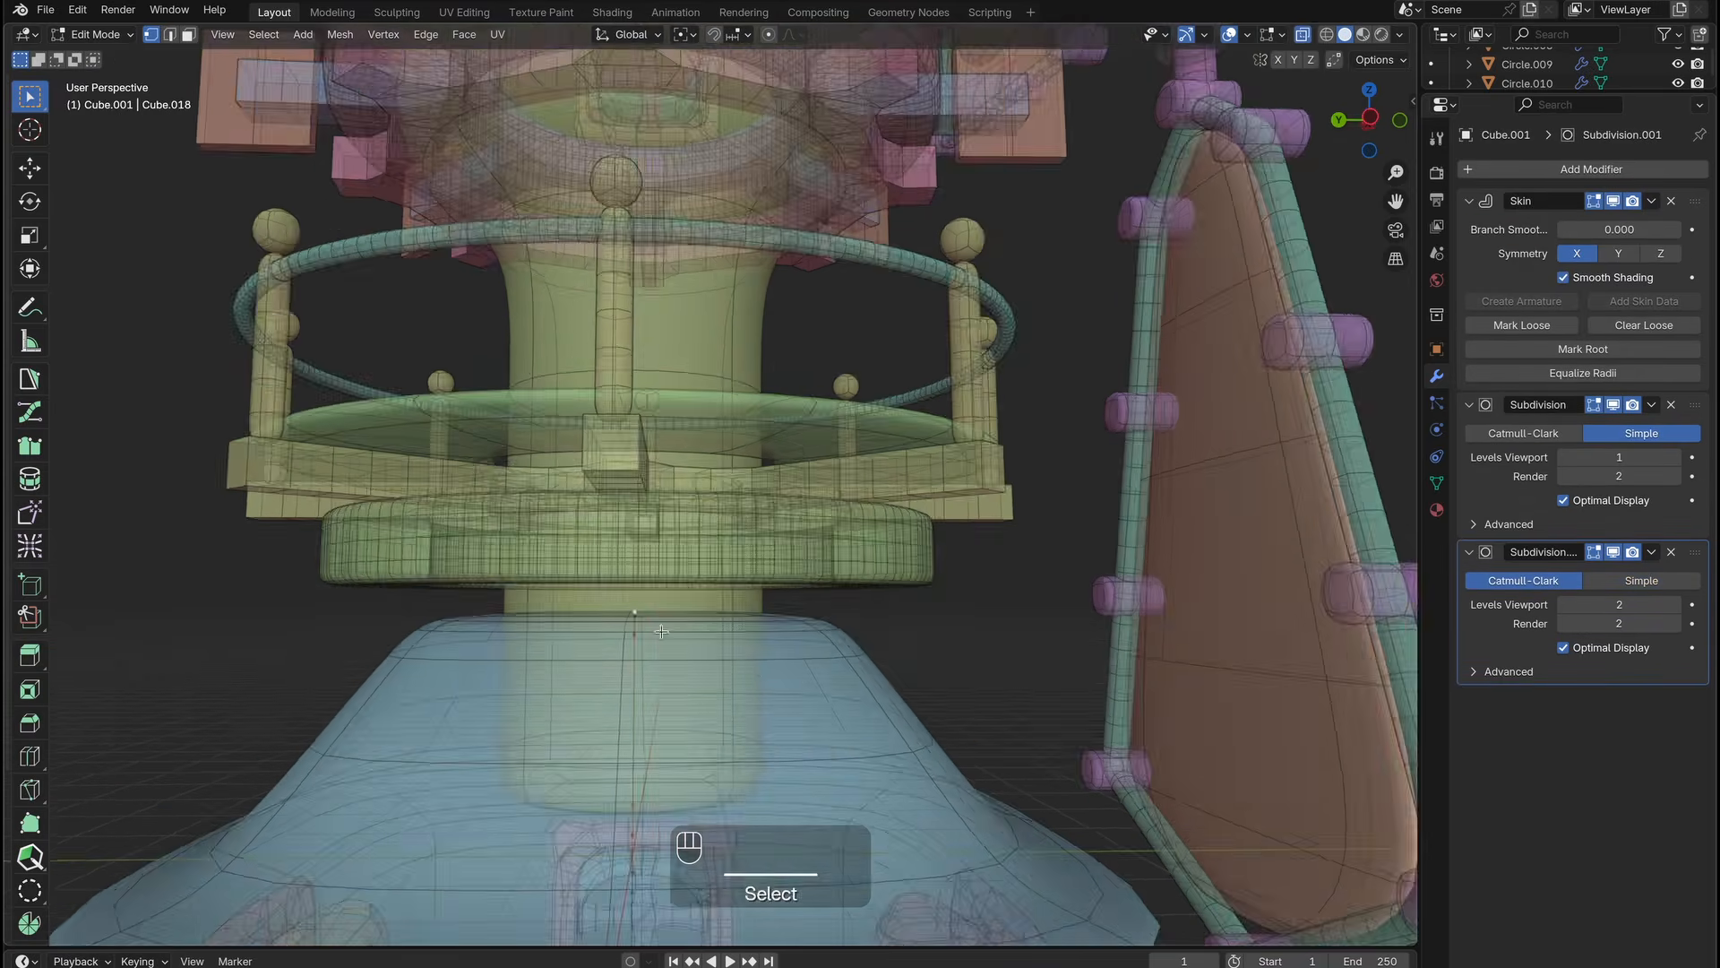
pyautogui.press('g')
pyautogui.press('z')
pyautogui.press('Escape')
pyautogui.moveTo(623, 685); pyautogui.dragTo(622, 628, button='middle')
pyautogui.hotkey('ctrl', 'a')
pyautogui.click(945, 649)
pyautogui.hotkey('alt', 'z')
pyautogui.hotkey('ctrl', 'a')
pyautogui.click(756, 649)
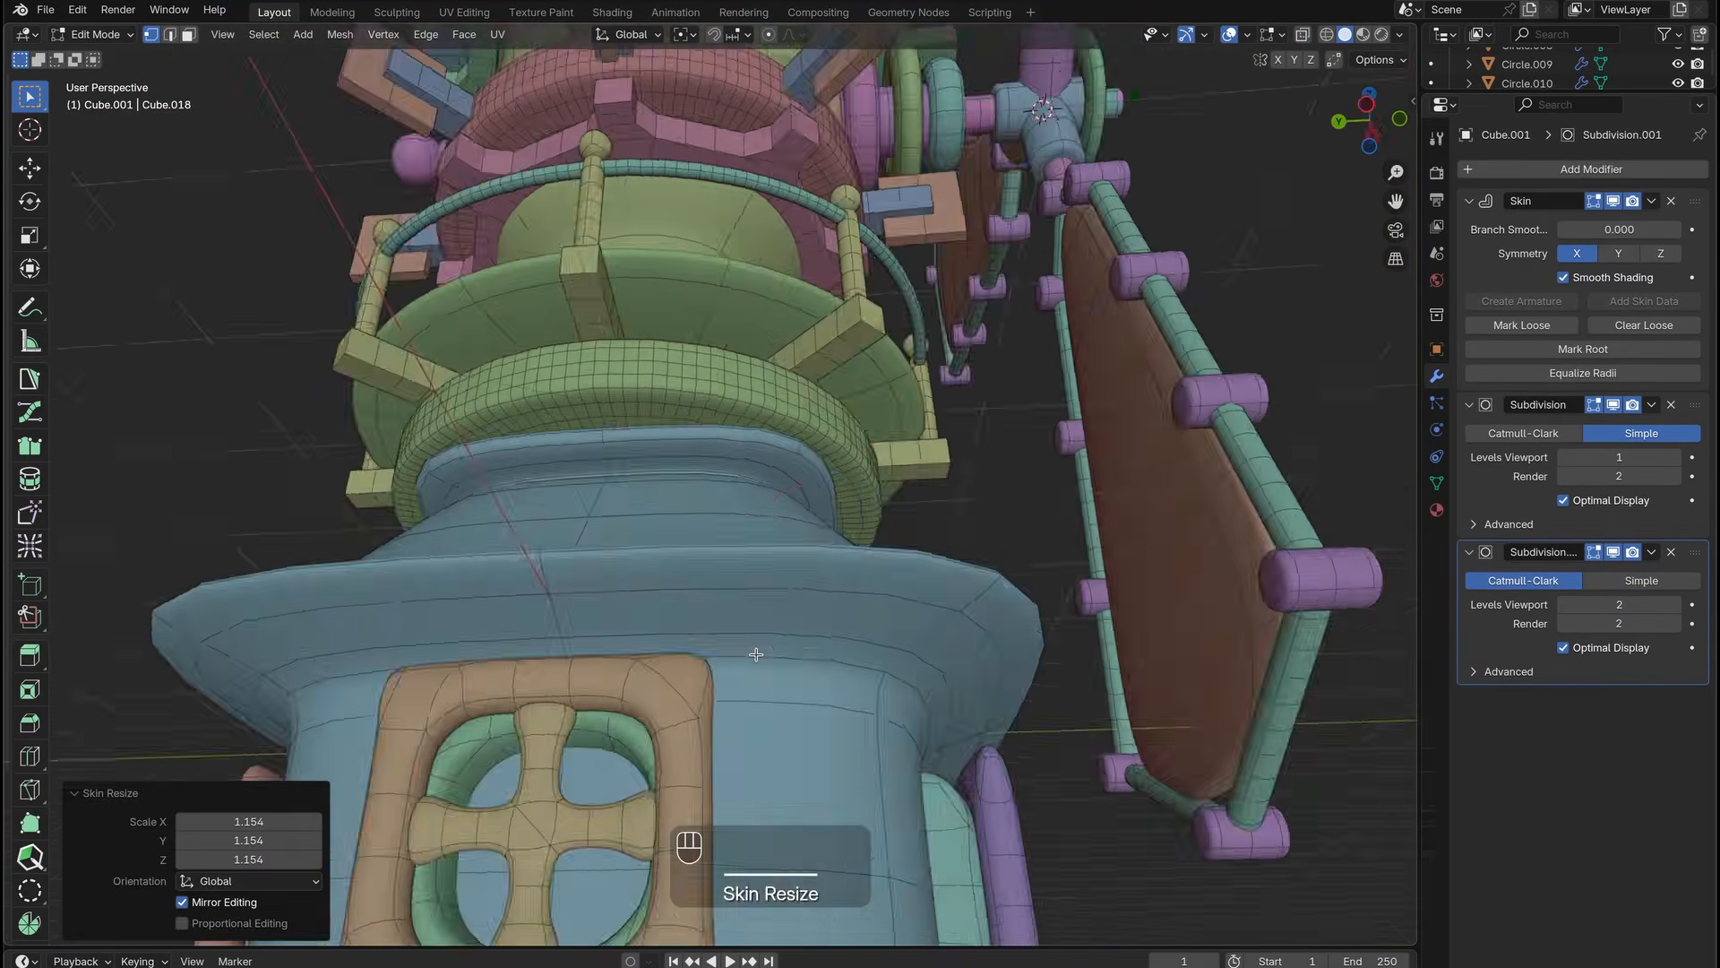
pyautogui.moveTo(756, 649); pyautogui.dragTo(748, 717, button='middle')
pyautogui.scroll(-4, 757, 648)
pyautogui.press('Tab')
# Resize the skin of the sphere at the shaft's rear end and set its Subdivision viewport level to 3.
pyautogui.moveTo(522, 535); pyautogui.dragTo(833, 748)
pyautogui.scroll(4, 756, 544)
pyautogui.hotkey('alt', 'a')
pyautogui.moveTo(905, 556)
pyautogui.mouseDown(button='middle')
pyautogui.moveTo(717, 565)
pyautogui.moveTo(895, 556)
pyautogui.mouseUp(button='middle')
pyautogui.scroll(4, 681, 403)
pyautogui.click(580, 351)
pyautogui.keyDown('shift'); pyautogui.moveTo(578, 343); pyautogui.dragTo(668, 367, button='middle'); pyautogui.keyUp('shift')
pyautogui.scroll(4, 668, 366)
pyautogui.press('Tab')
pyautogui.hotkey('alt', 'z')
pyautogui.click(650, 324)
pyautogui.hotkey('ctrl', 'a')
pyautogui.click(1169, 399)
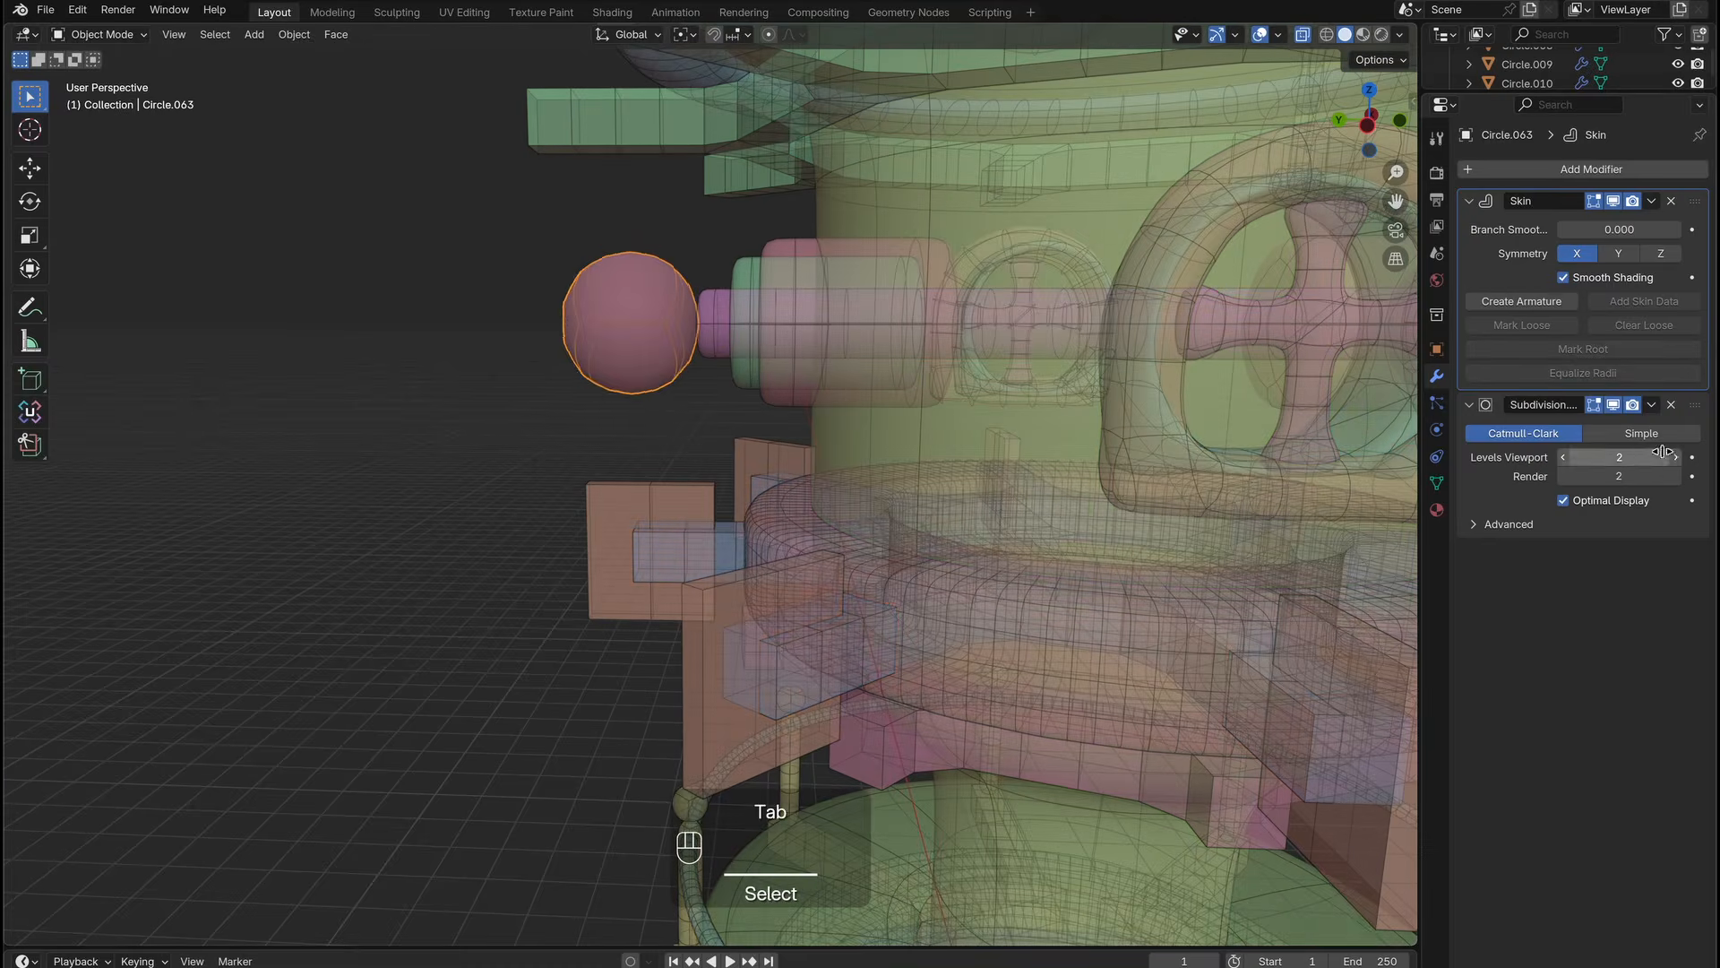
pyautogui.hotkey('alt', 'z')
# Fit a small ring around the spire below its bulb and move the spire's upper vertices about 1.49 m up along Z.
pyautogui.scroll(-8, 988, 439)
pyautogui.moveTo(988, 439); pyautogui.dragTo(806, 681, button='middle')
pyautogui.scroll(5, 803, 359)
pyautogui.click(717, 430)
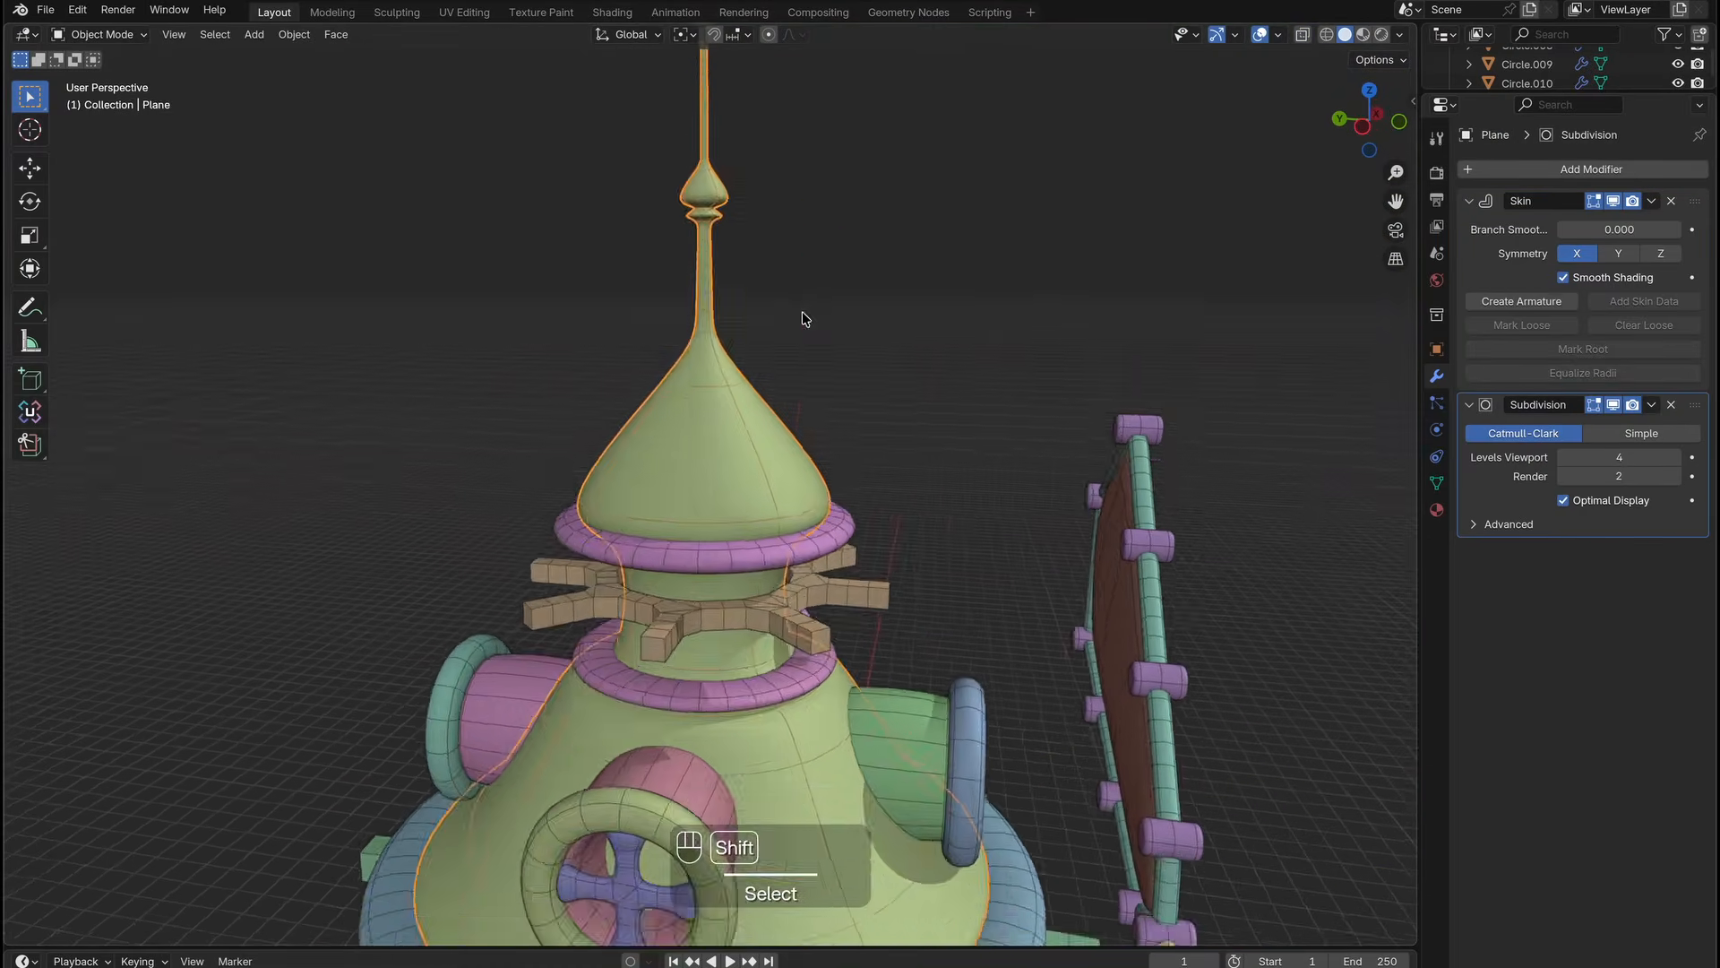
pyautogui.keyDown('shift'); pyautogui.moveTo(803, 310); pyautogui.dragTo(883, 376, button='middle'); pyautogui.keyUp('shift')
pyautogui.hotkey('alt', 'z')
pyautogui.press('Tab')
pyautogui.moveTo(769, 553); pyautogui.dragTo(820, 600)
pyautogui.scroll(5, 883, 636)
pyautogui.scroll(-5, 883, 636)
pyautogui.press('s')
pyautogui.click(790, 275)
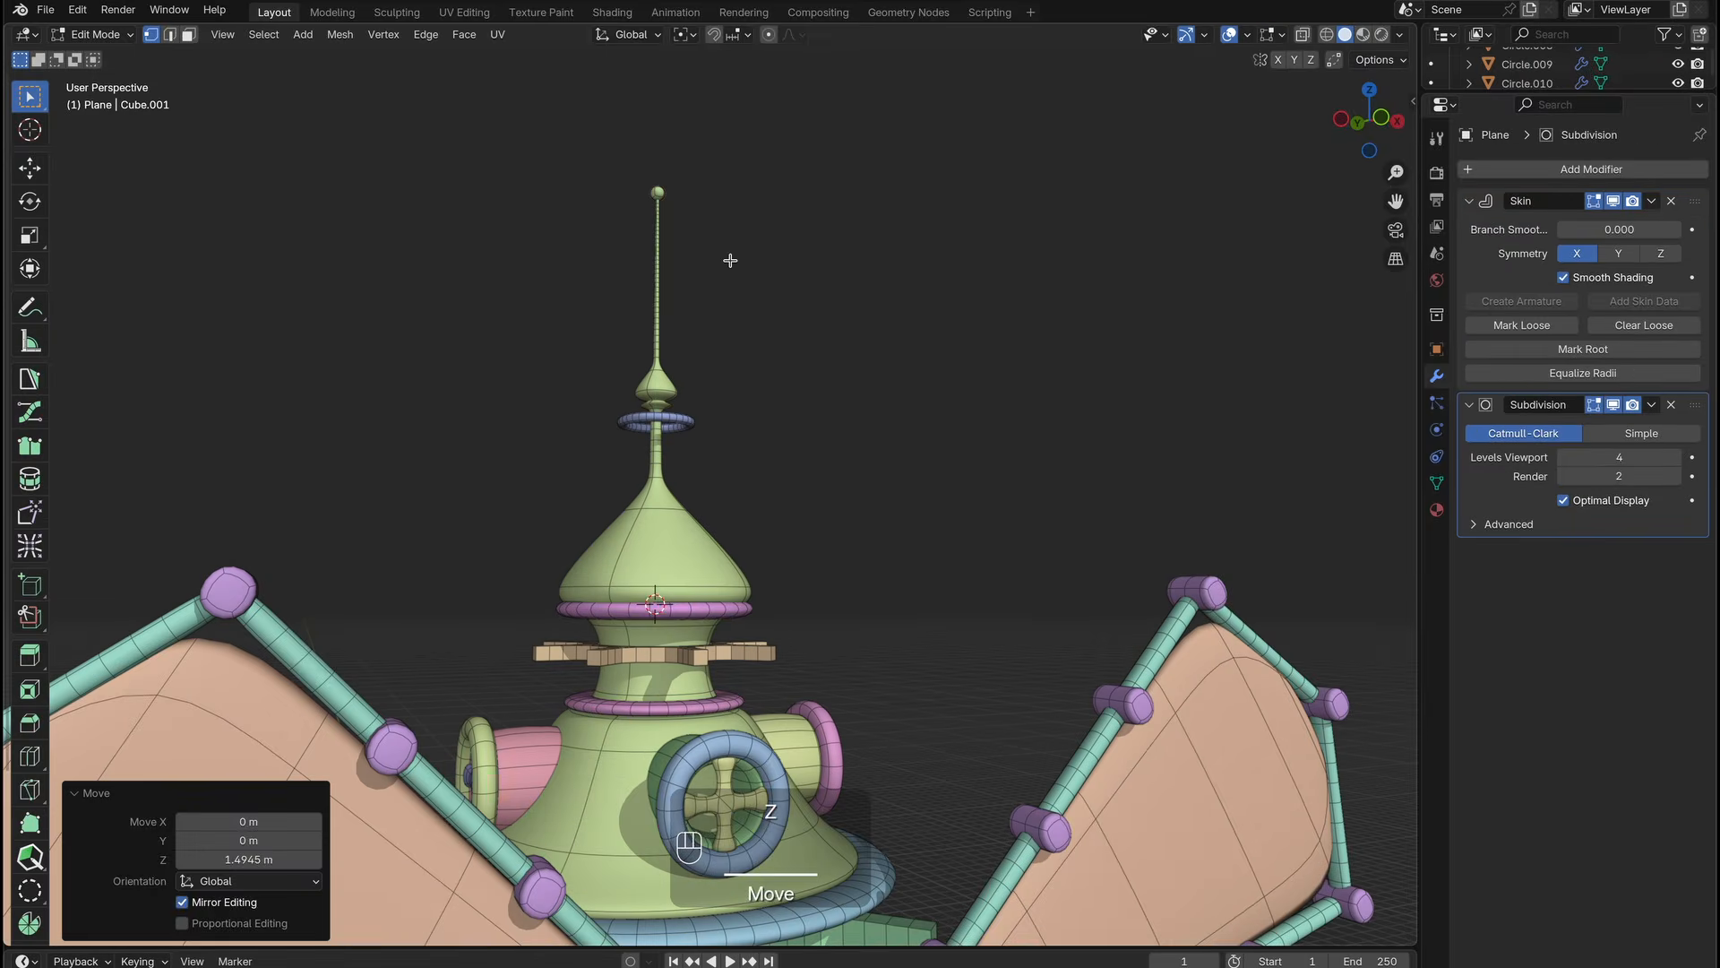
pyautogui.press('Tab')
pyautogui.click(790, 498)
# Duplicate a beam ring from the upper tower about 15.58 m down along Z to the blue base.
pyautogui.scroll(-8, 790, 498)
pyautogui.scroll(5, 788, 495)
pyautogui.scroll(-3, 788, 494)
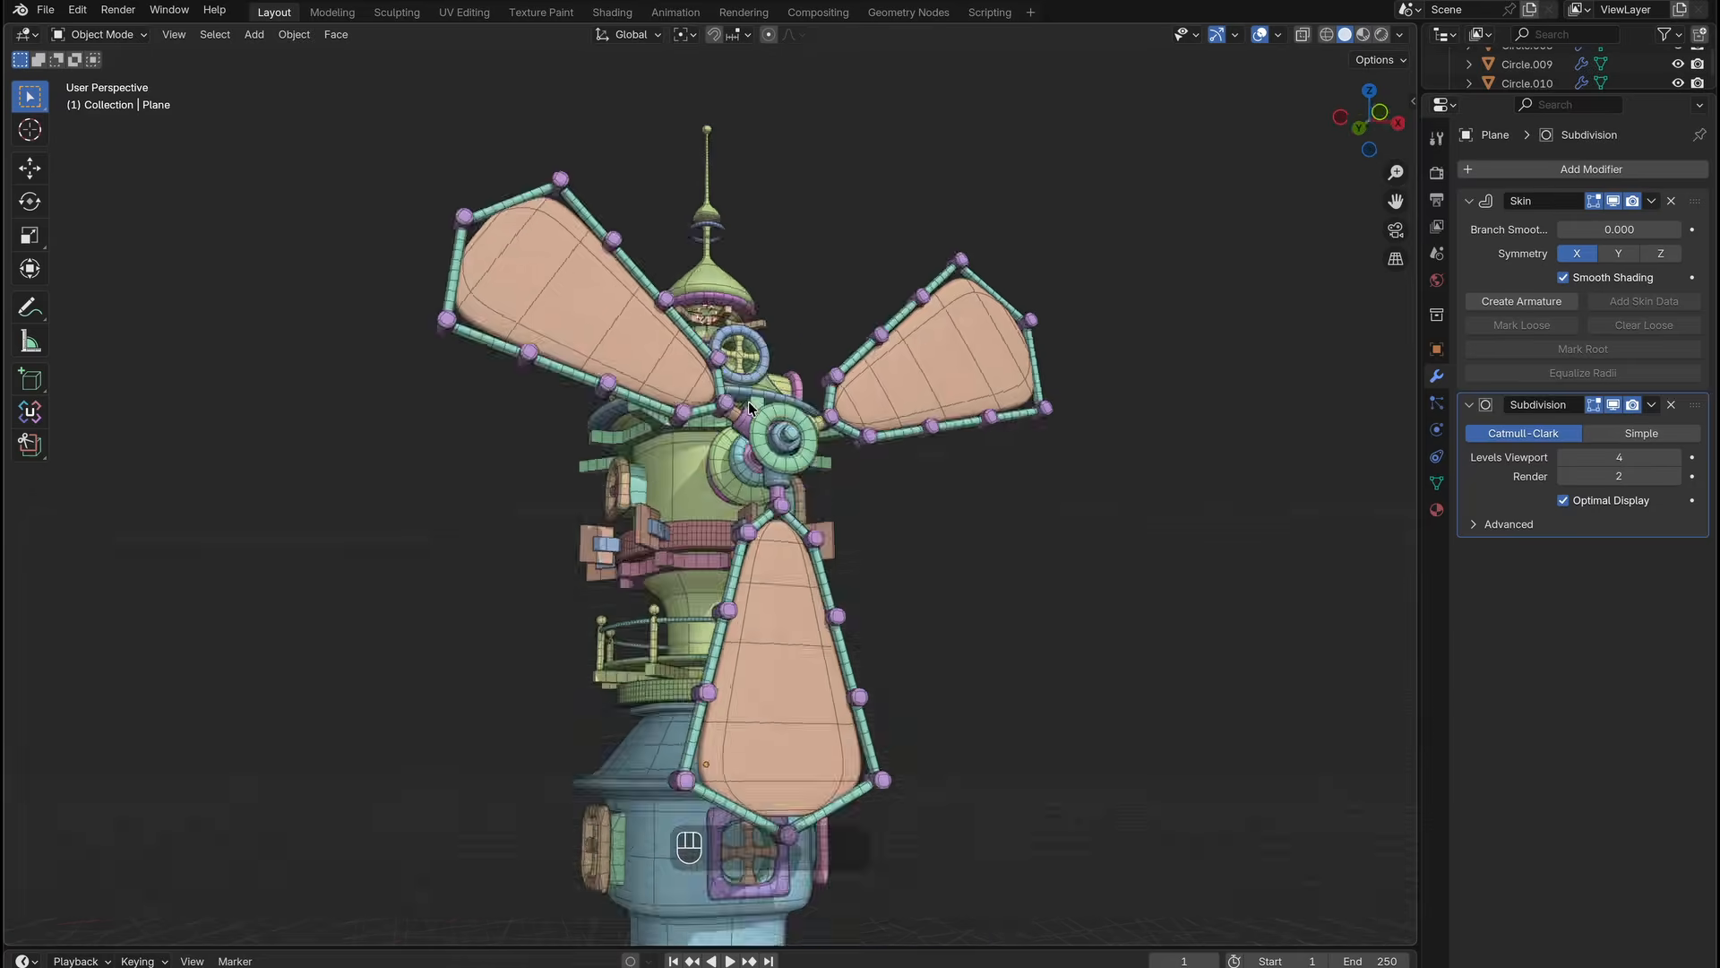
pyautogui.moveTo(932, 403); pyautogui.dragTo(733, 571, button='middle')
pyautogui.click(900, 385)
pyautogui.hotkey('shift', 'd')
pyautogui.press('z')
pyautogui.click(903, 816)
pyautogui.scroll(4, 905, 669)
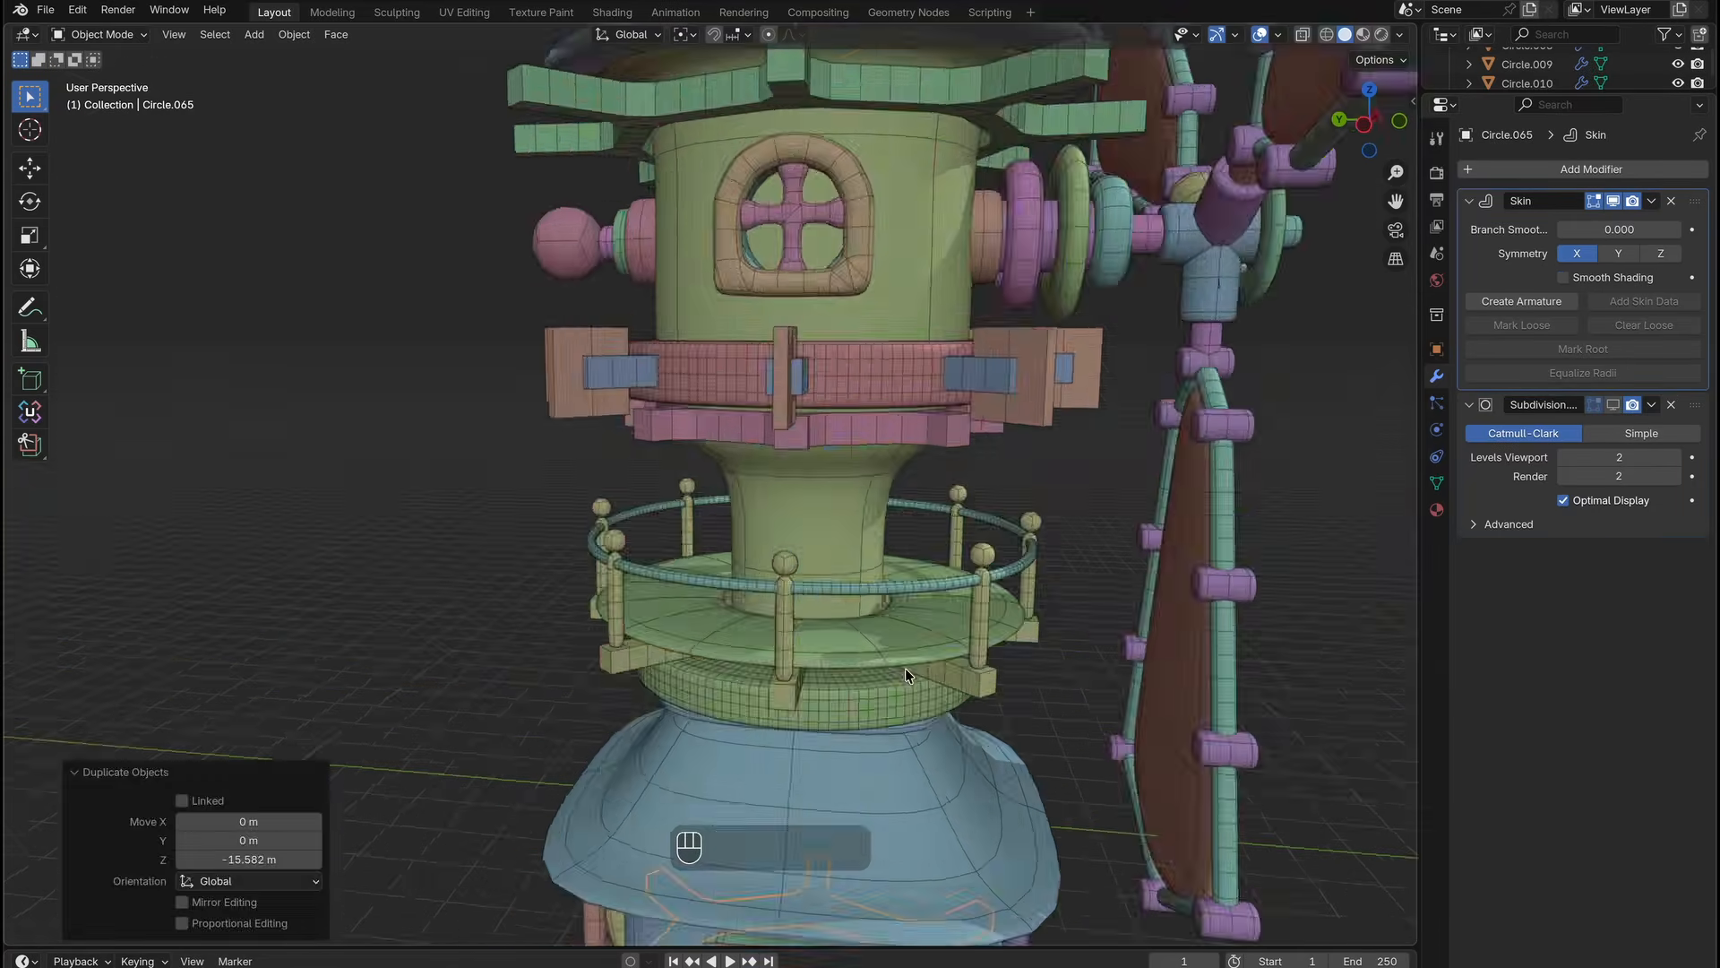
# Isolate the copied beam ring at the base, reshape its vertices in top view and scale them to fit around the base.
pyautogui.moveTo(905, 669); pyautogui.dragTo(896, 658, button='middle')
pyautogui.press('Tab')
pyautogui.press('KP_Divide')
pyautogui.press('KP_7')
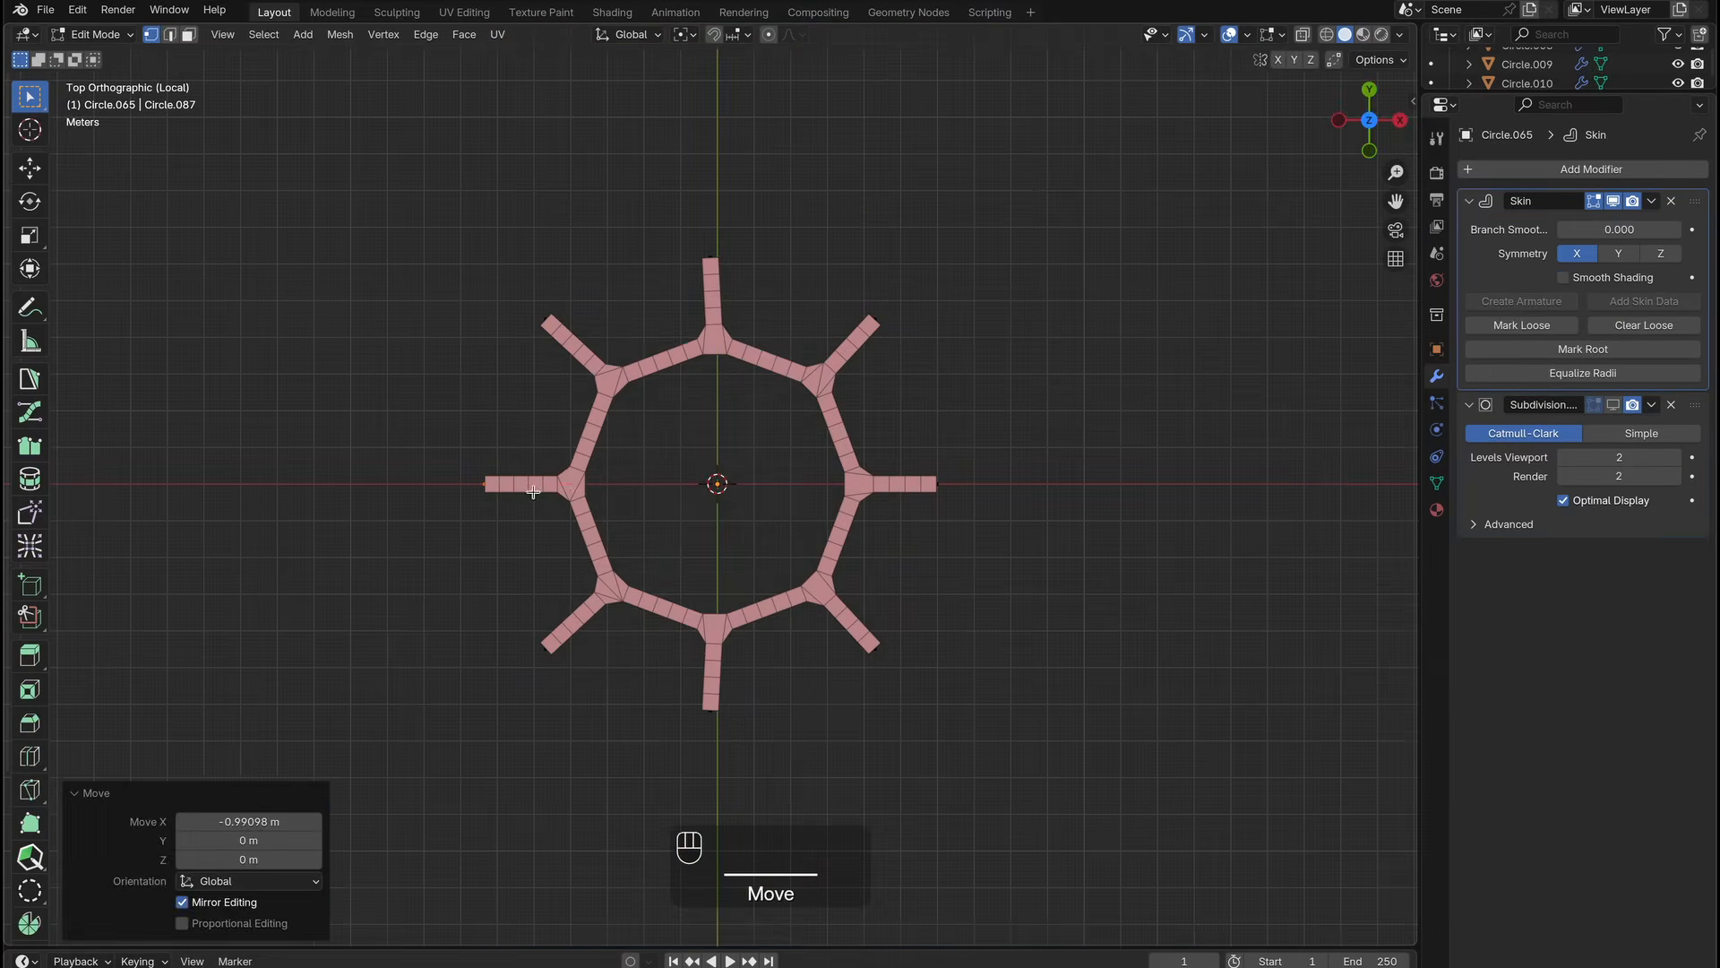
pyautogui.press('KP_Divide')
pyautogui.moveTo(989, 476); pyautogui.dragTo(968, 358, button='middle')
pyautogui.press('s')
pyautogui.click(1009, 541)
# Move the copied beam ring along Z to the narrow neck of the blue base.
pyautogui.scroll(-4, 1010, 542)
pyautogui.press('Tab')
pyautogui.press('g')
pyautogui.press('z')
pyautogui.click(1059, 561)
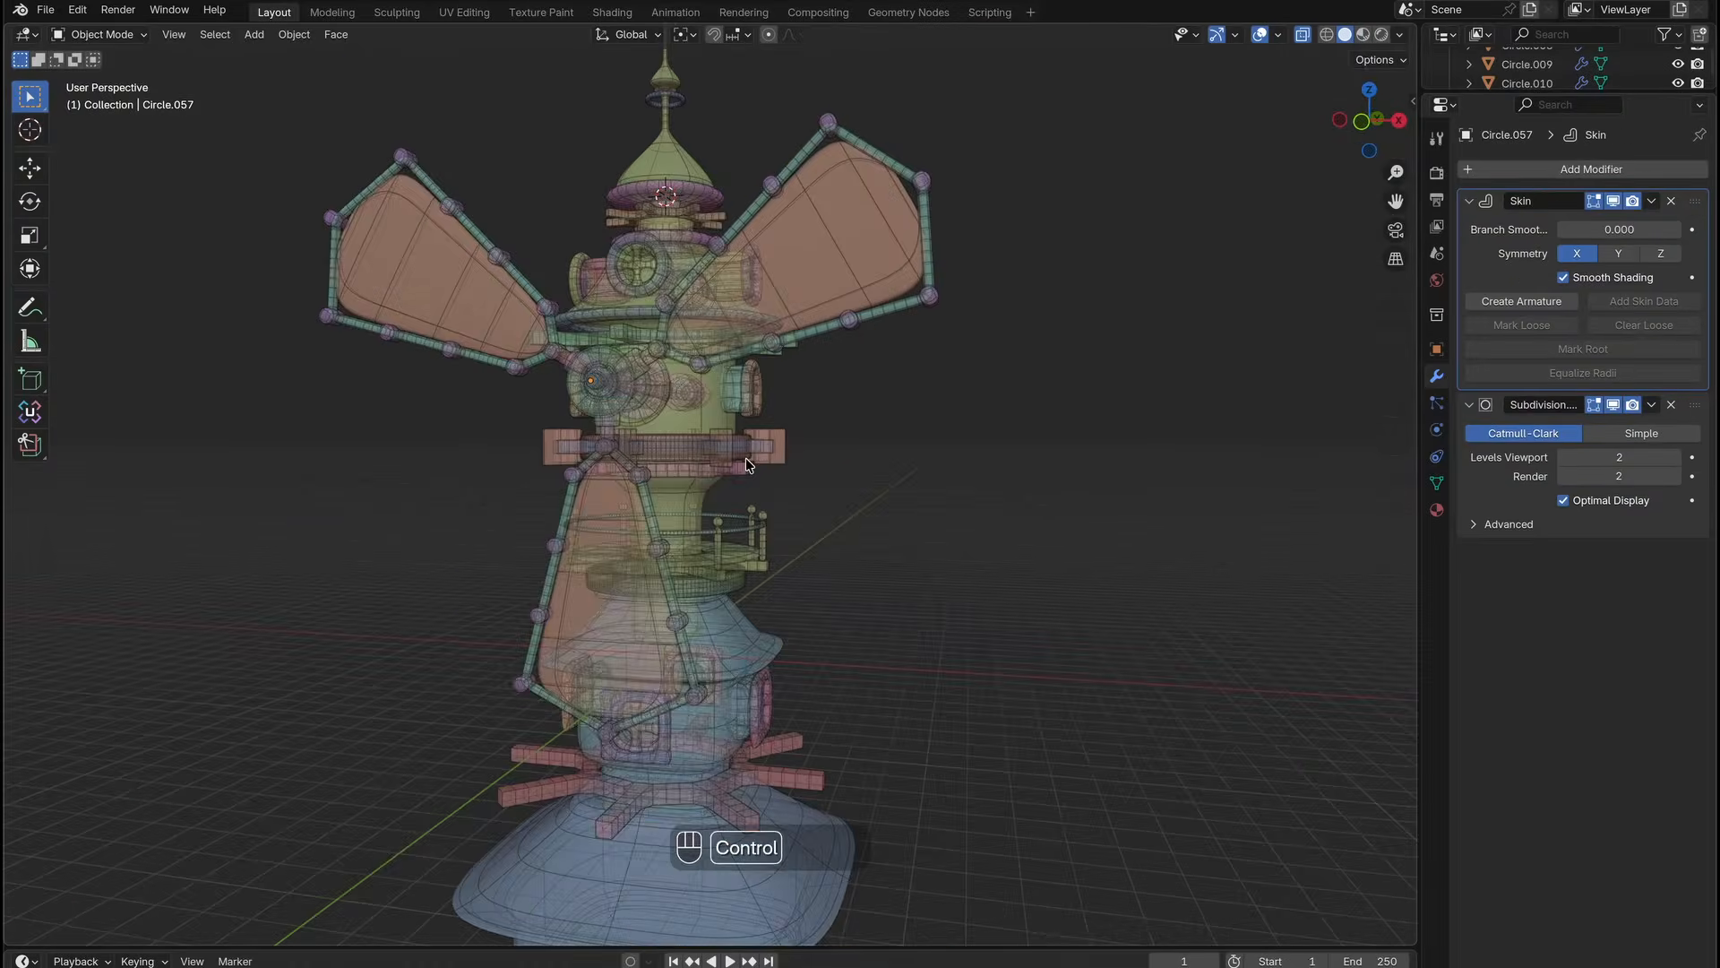
# Examine the whole windmill in see-through display from all sides.
pyautogui.keyDown('ctrl'); pyautogui.scroll(5, 746, 460); pyautogui.keyUp('ctrl')
pyautogui.keyDown('shift'); pyautogui.scroll(3, 745, 460); pyautogui.keyUp('shift')
pyautogui.hscroll(-15, 746, 461)
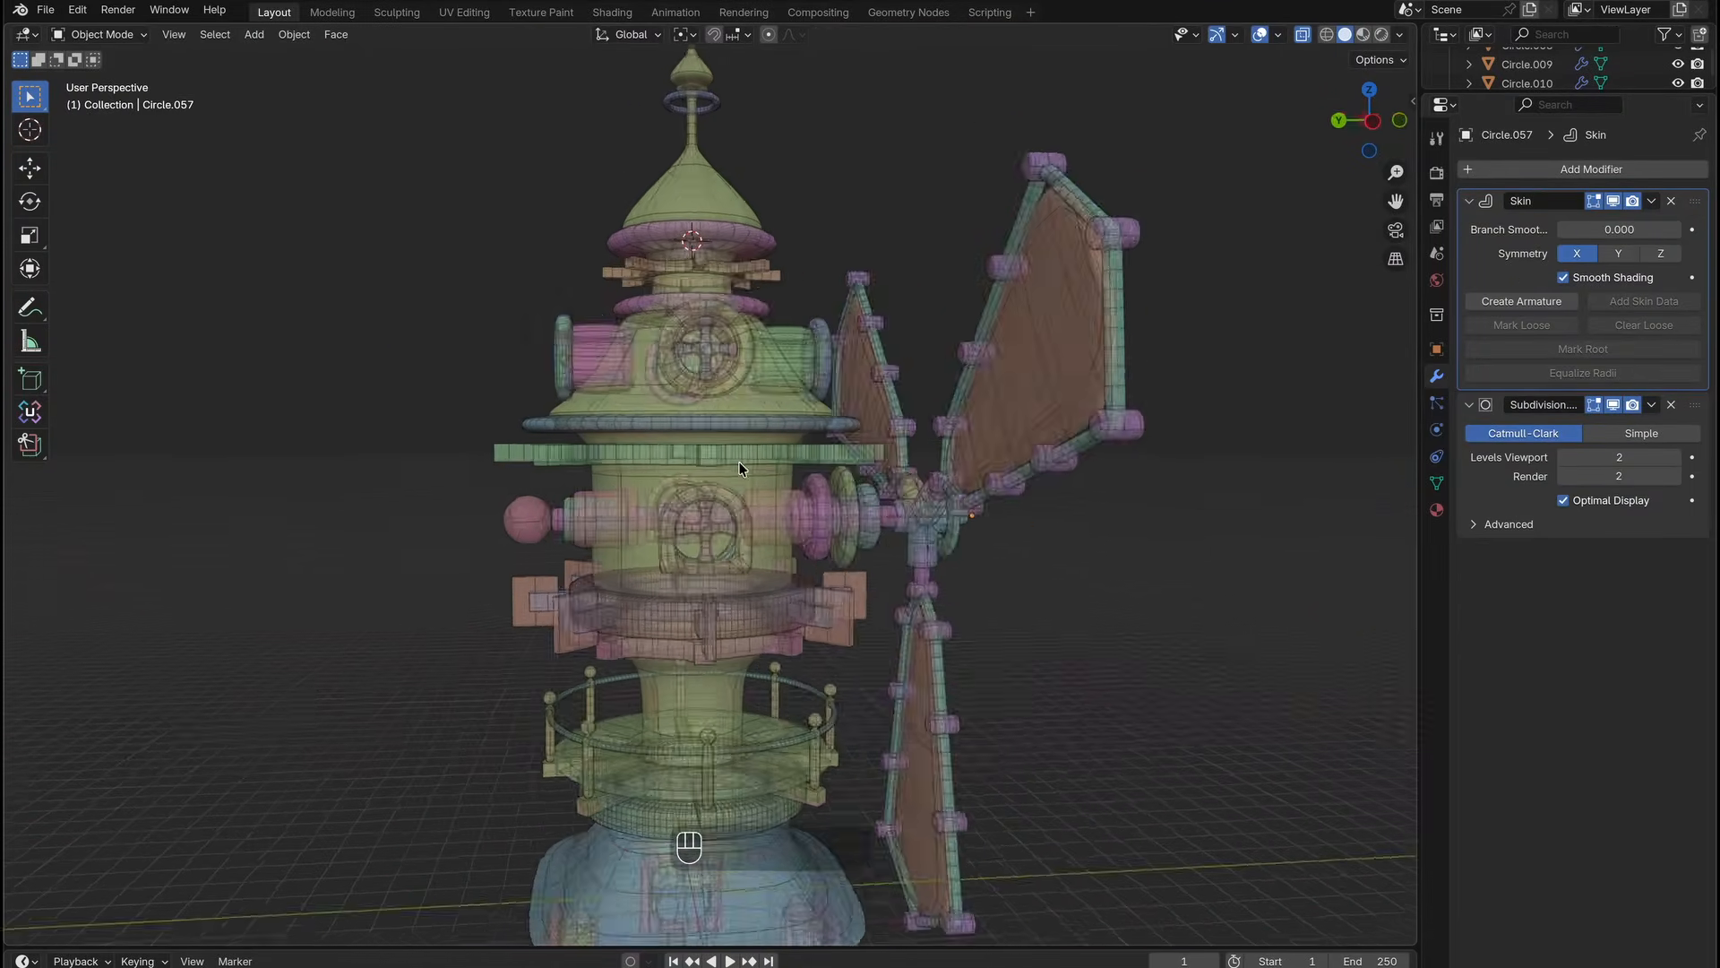
pyautogui.keyDown('ctrl'); pyautogui.scroll(4, 740, 463); pyautogui.keyUp('ctrl')
pyautogui.hscroll(15, 740, 464)
pyautogui.press('KP_Decimal')
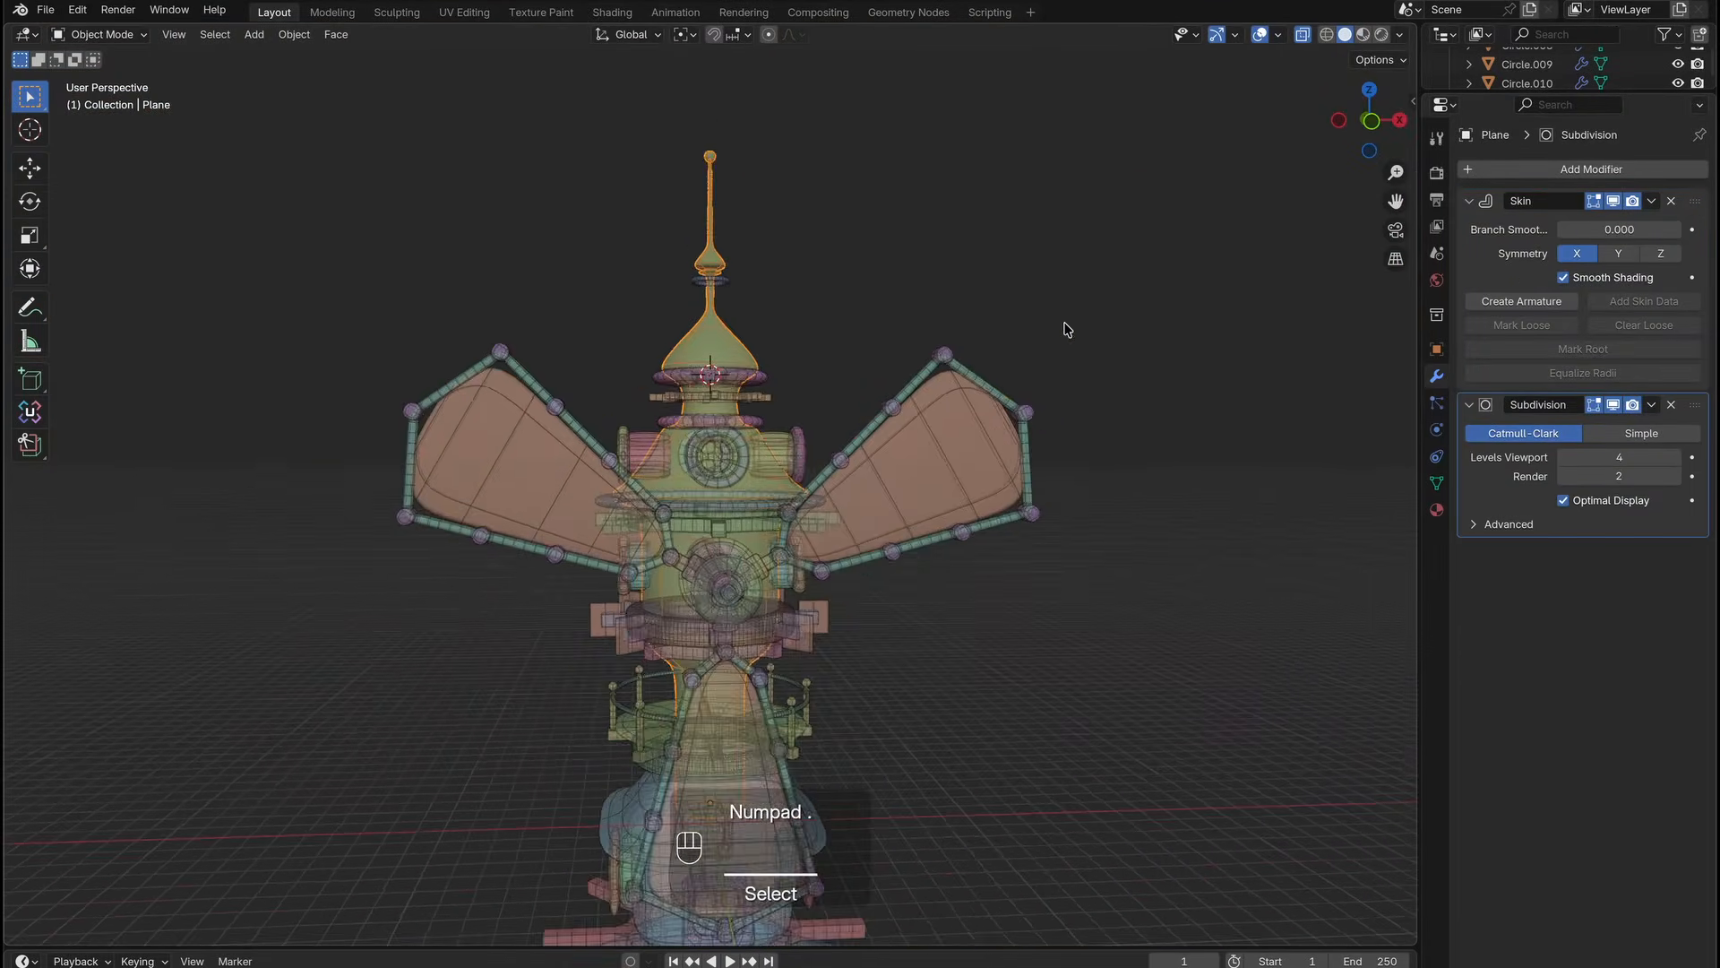
pyautogui.keyDown('ctrl'); pyautogui.scroll(4, 815, 446); pyautogui.keyUp('ctrl')
pyautogui.hscroll(15, 814, 446)
pyautogui.keyDown('shift'); pyautogui.scroll(-2, 815, 446); pyautogui.keyUp('shift')
pyautogui.keyDown('shift'); pyautogui.scroll(-3, 815, 452); pyautogui.keyUp('shift')
pyautogui.hscroll(20, 819, 446)
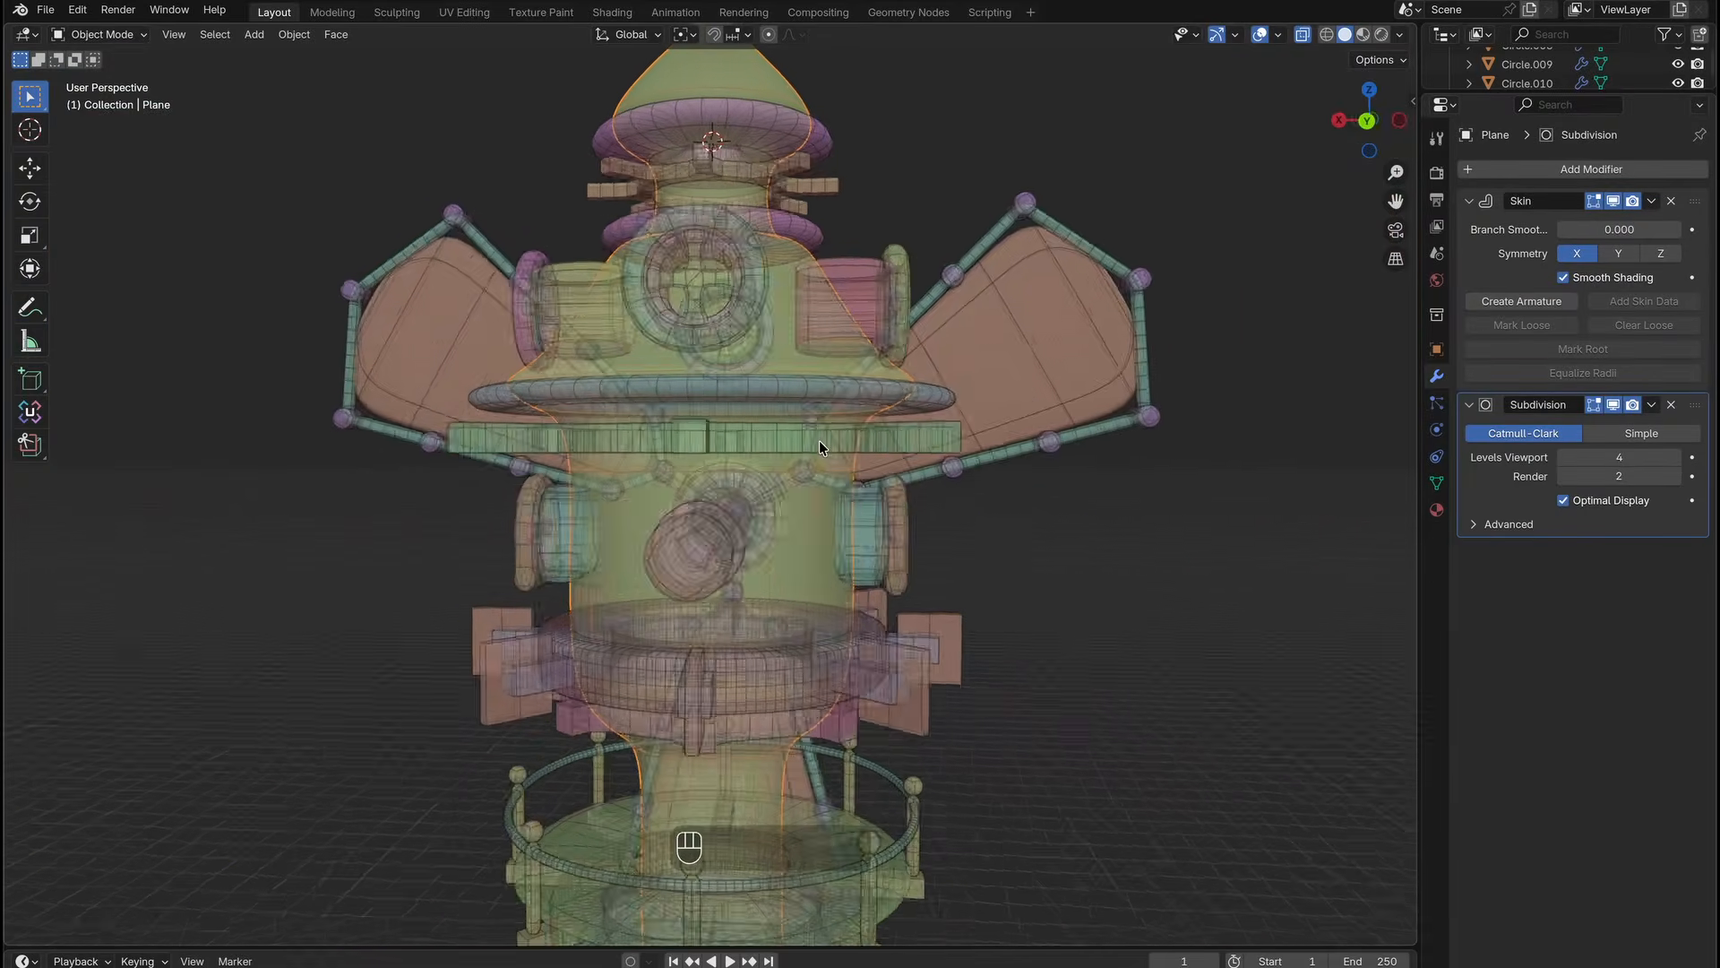
pyautogui.hscroll(-10, 820, 440)
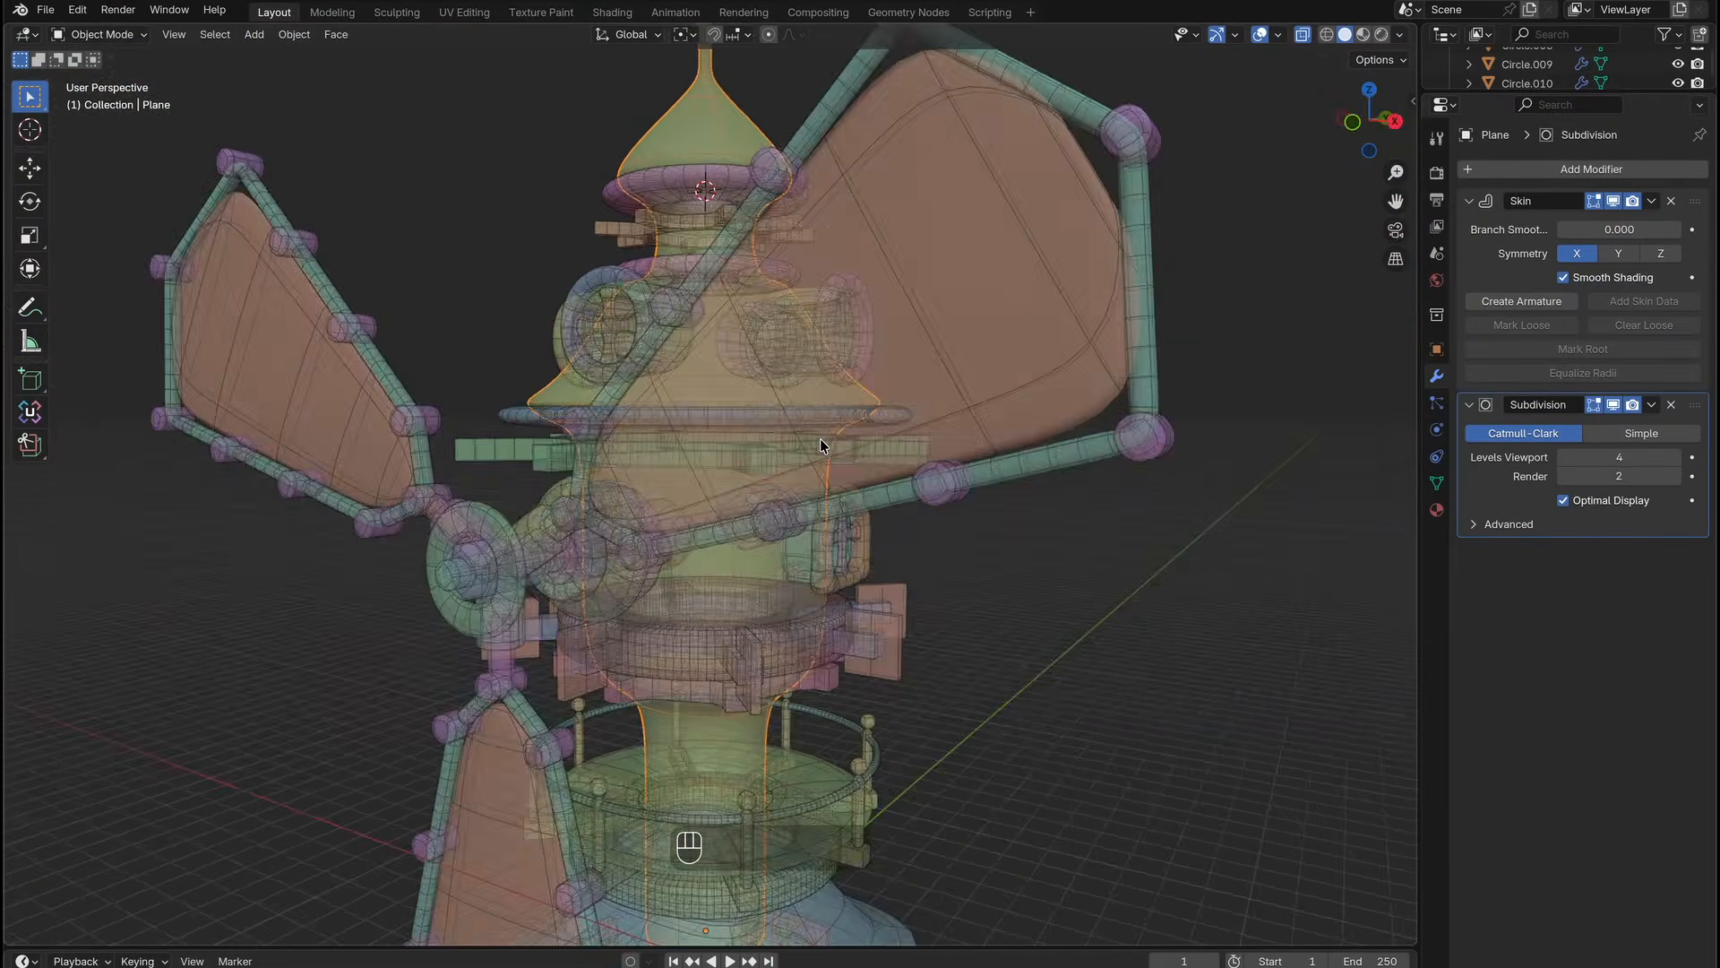
pyautogui.scroll(10, 820, 440)
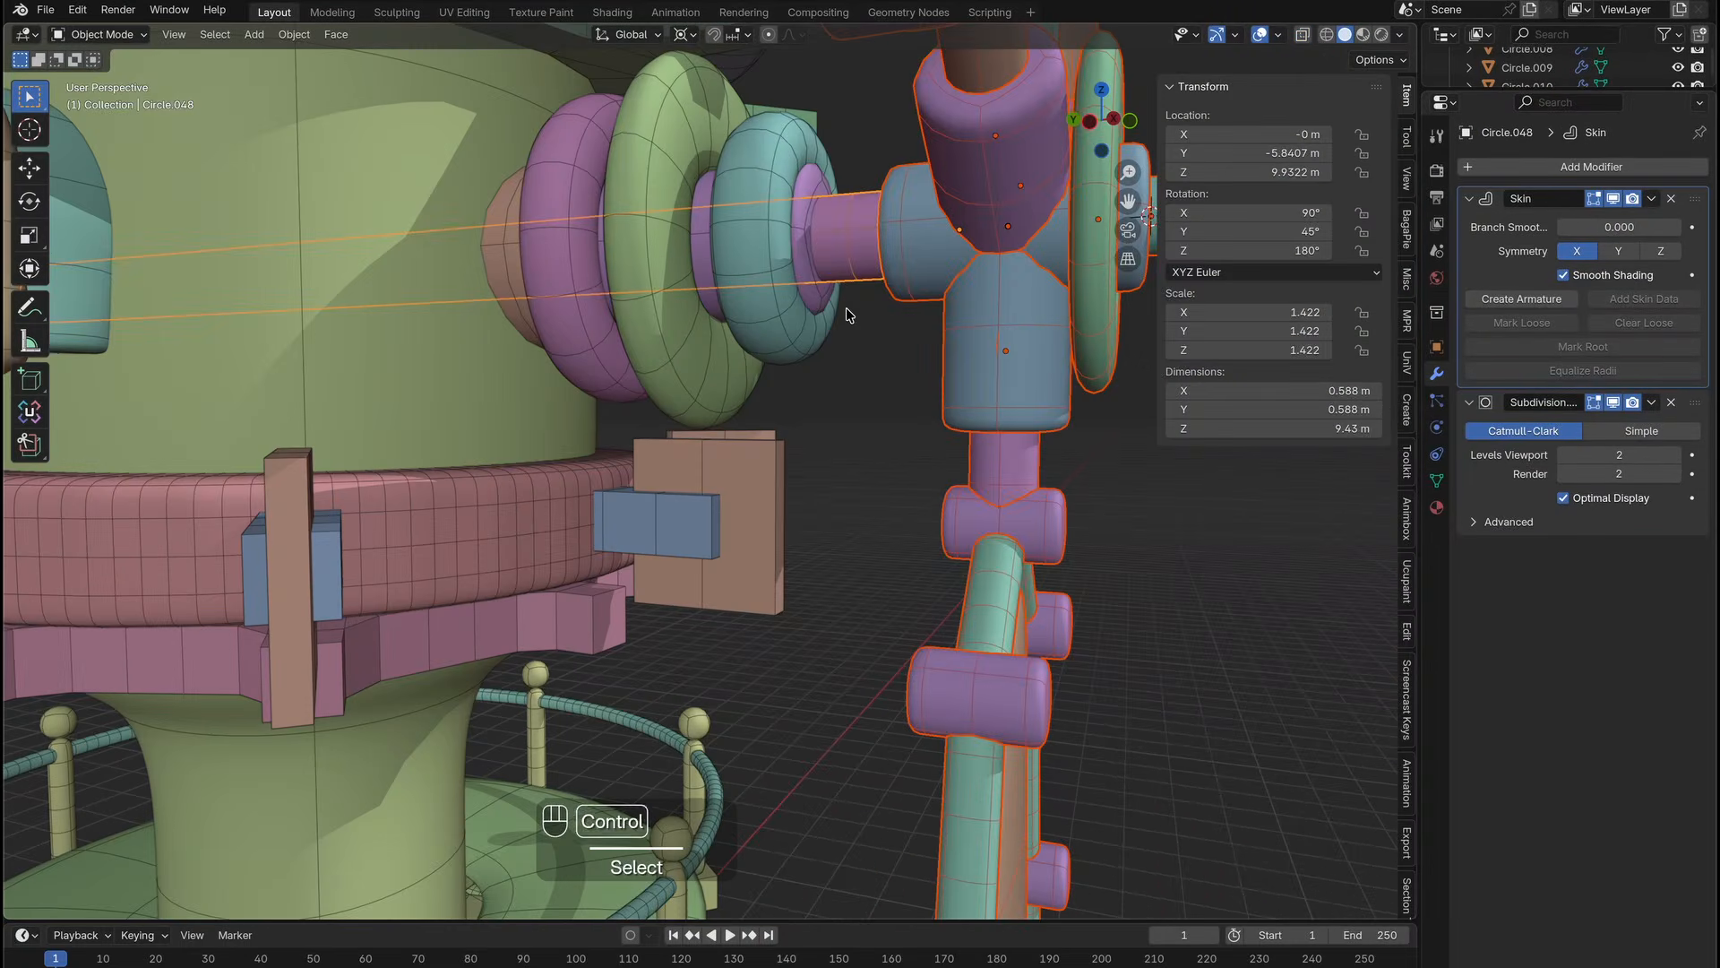
# Add the shaft's rear sphere to the selected blades and shaft, and parent them to the hub's front cap with Object (Keep Transform).
pyautogui.keyDown('ctrl'); pyautogui.scroll(-6, 846, 308); pyautogui.keyUp('ctrl')
pyautogui.hscroll(-5, 846, 308)
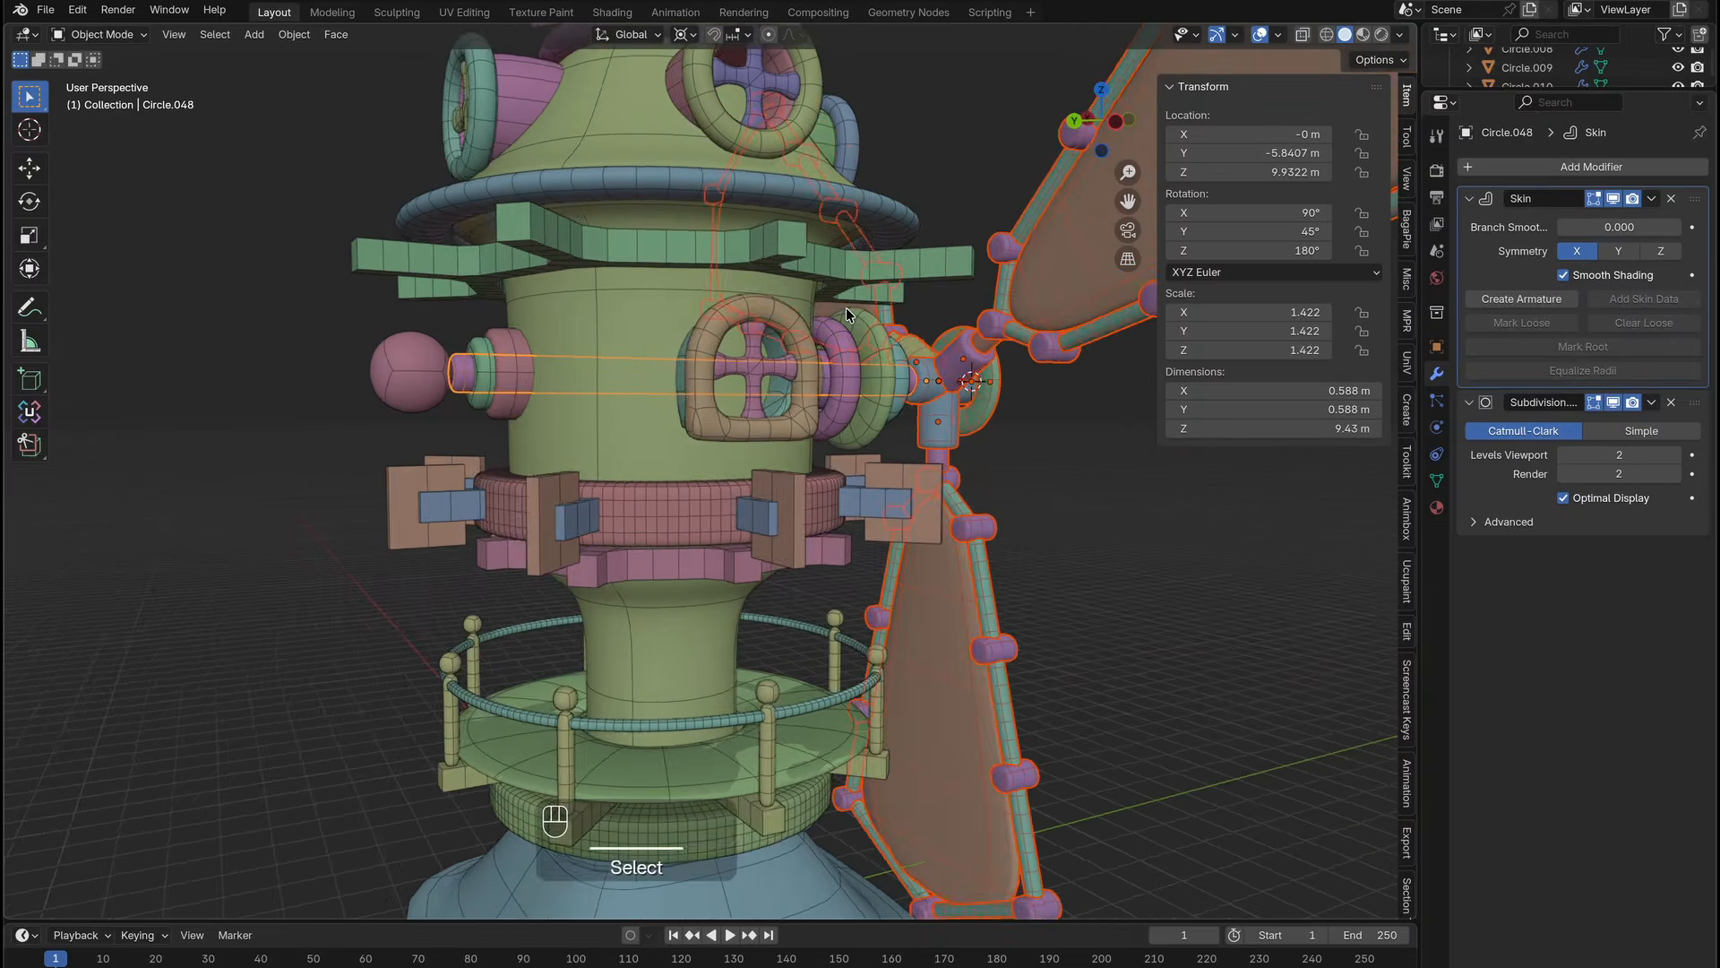
pyautogui.hscroll(4, 846, 308)
pyautogui.hscroll(3, 747, 312)
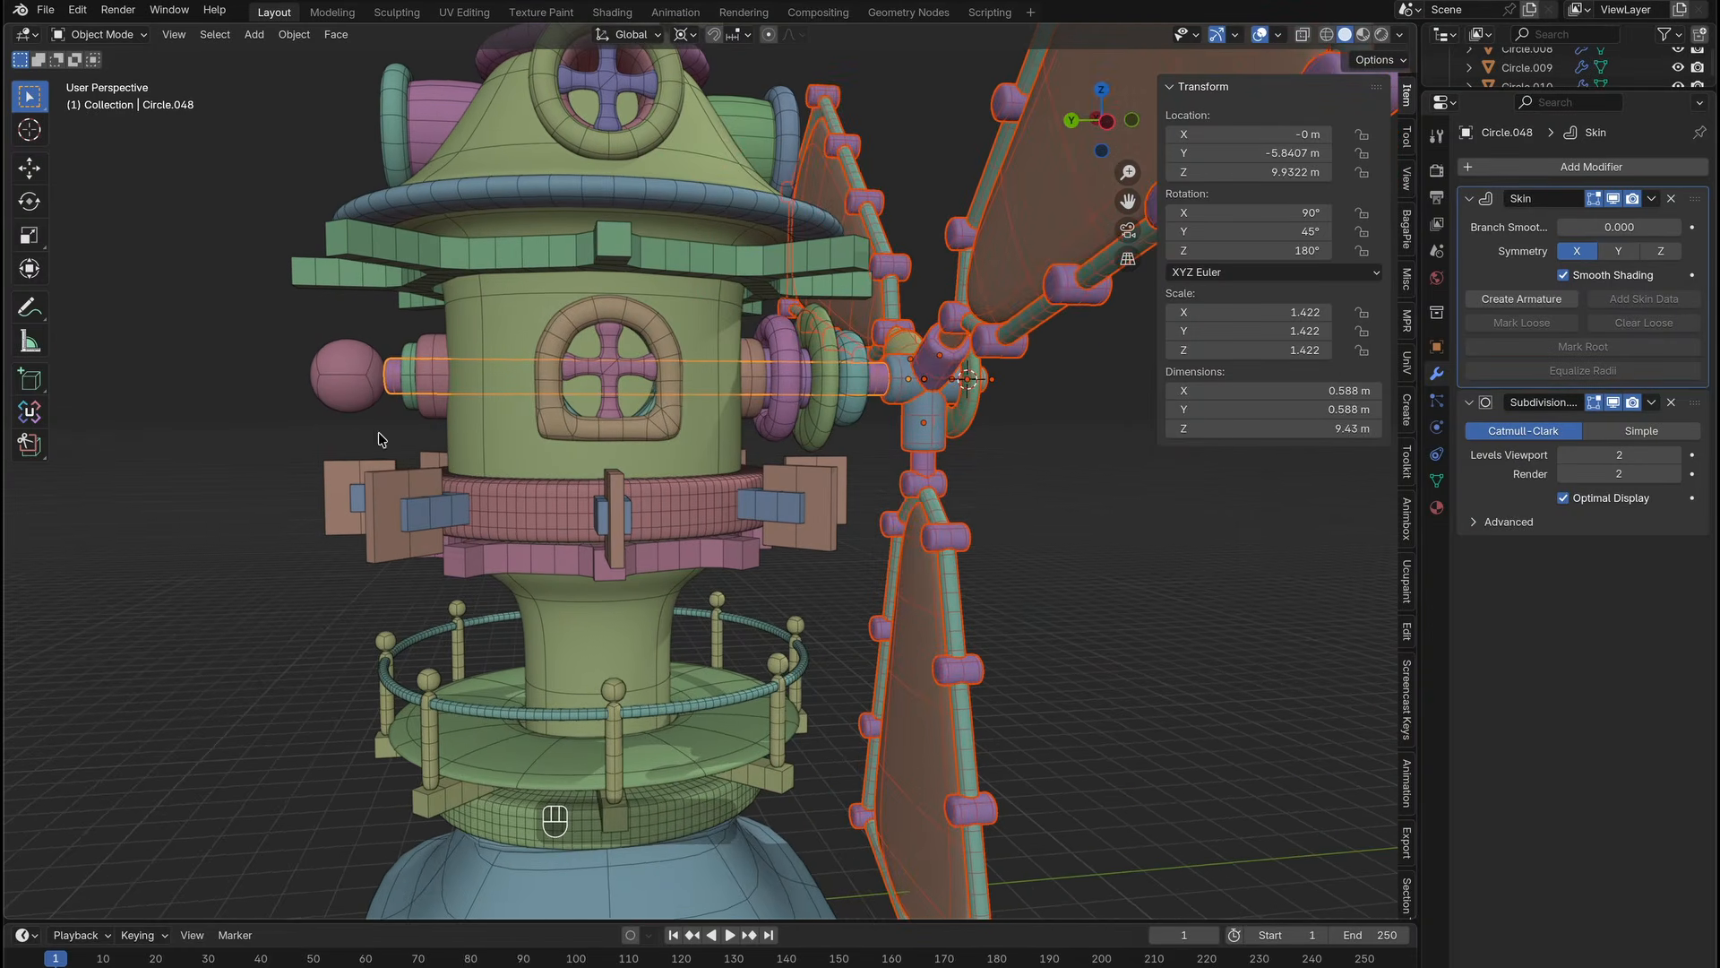
pyautogui.hscroll(8, 422, 424)
pyautogui.hscroll(4, 708, 403)
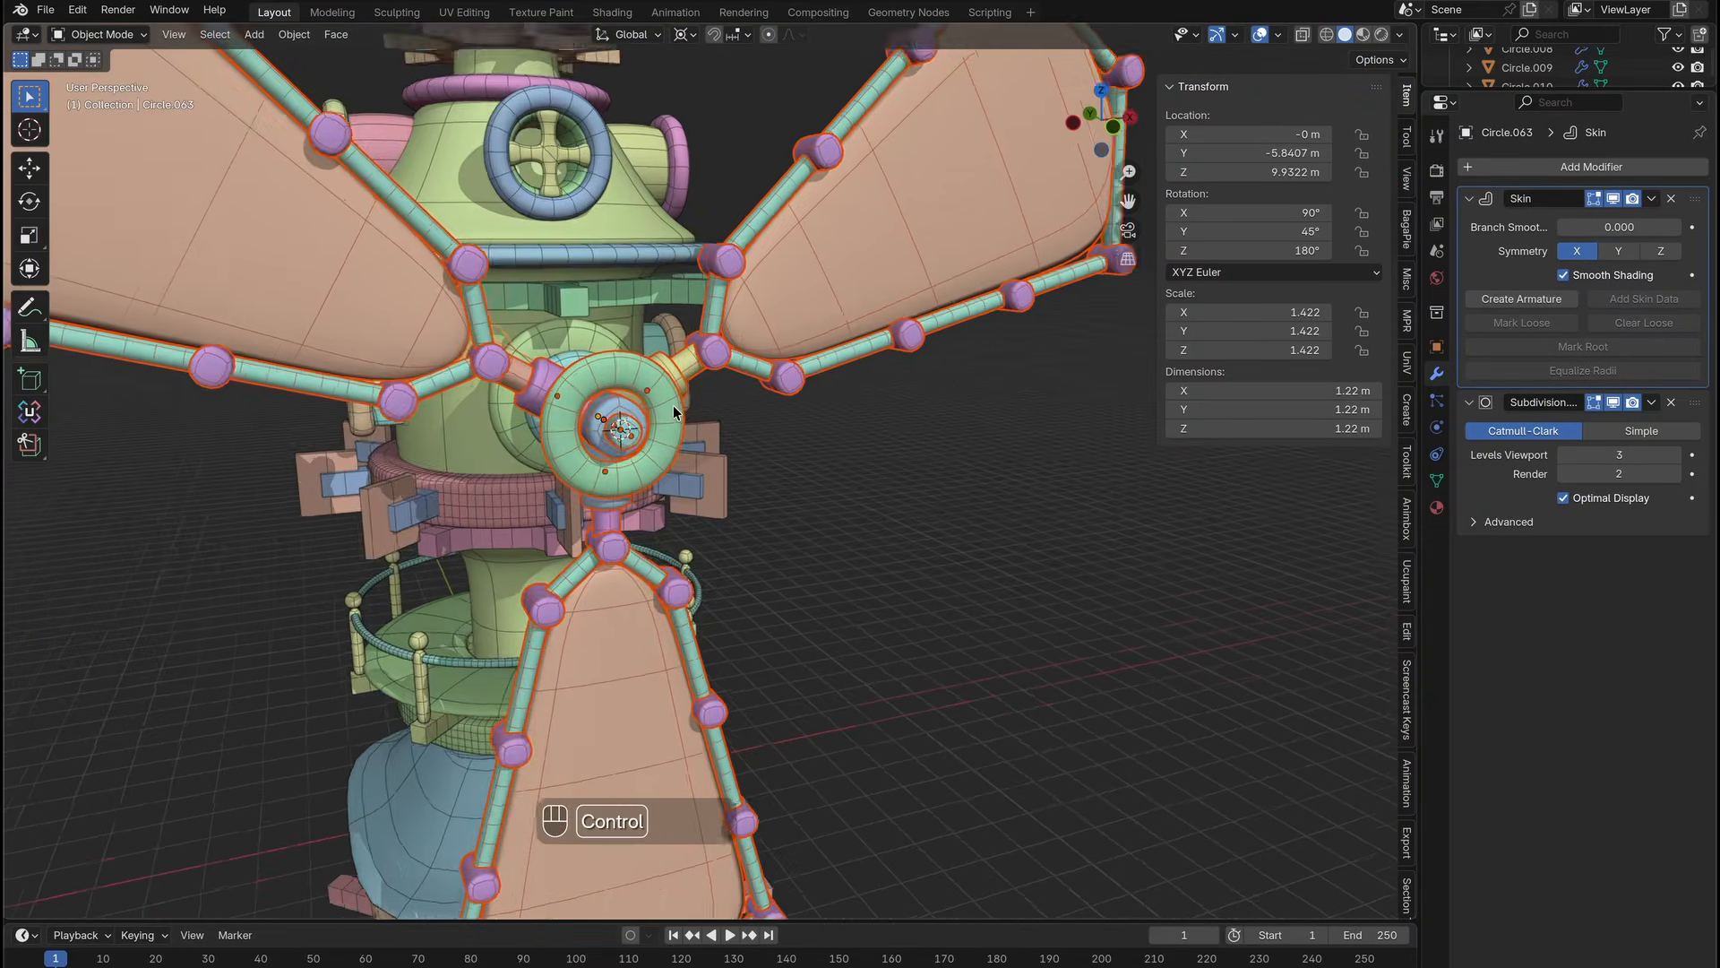
pyautogui.keyDown('ctrl'); pyautogui.scroll(8, 674, 405); pyautogui.keyUp('ctrl')
pyautogui.keyDown('shift'); pyautogui.hscroll(-4, 672, 407); pyautogui.keyUp('shift')
pyautogui.keyDown('shift'); pyautogui.click(693, 374); pyautogui.keyUp('shift')
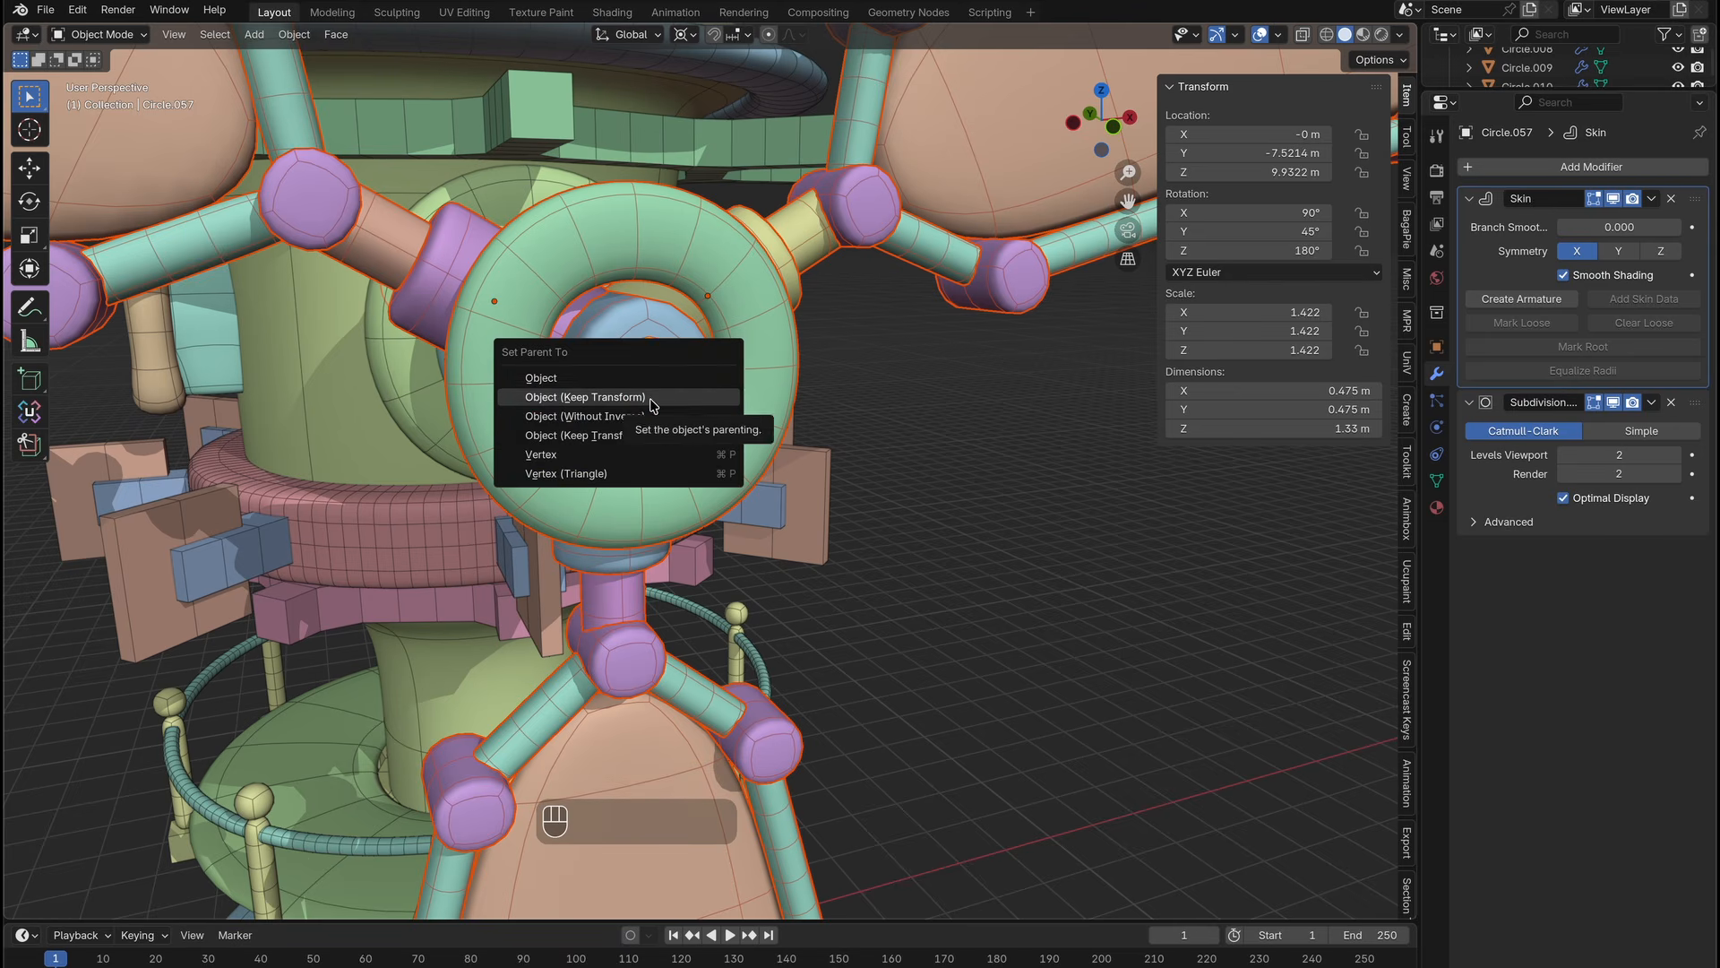
# Test-move the hub's front cap to check that the blades and shaft follow, and cancel the move.
pyautogui.keyDown('ctrl'); pyautogui.scroll(-8, 800, 439); pyautogui.keyUp('ctrl')
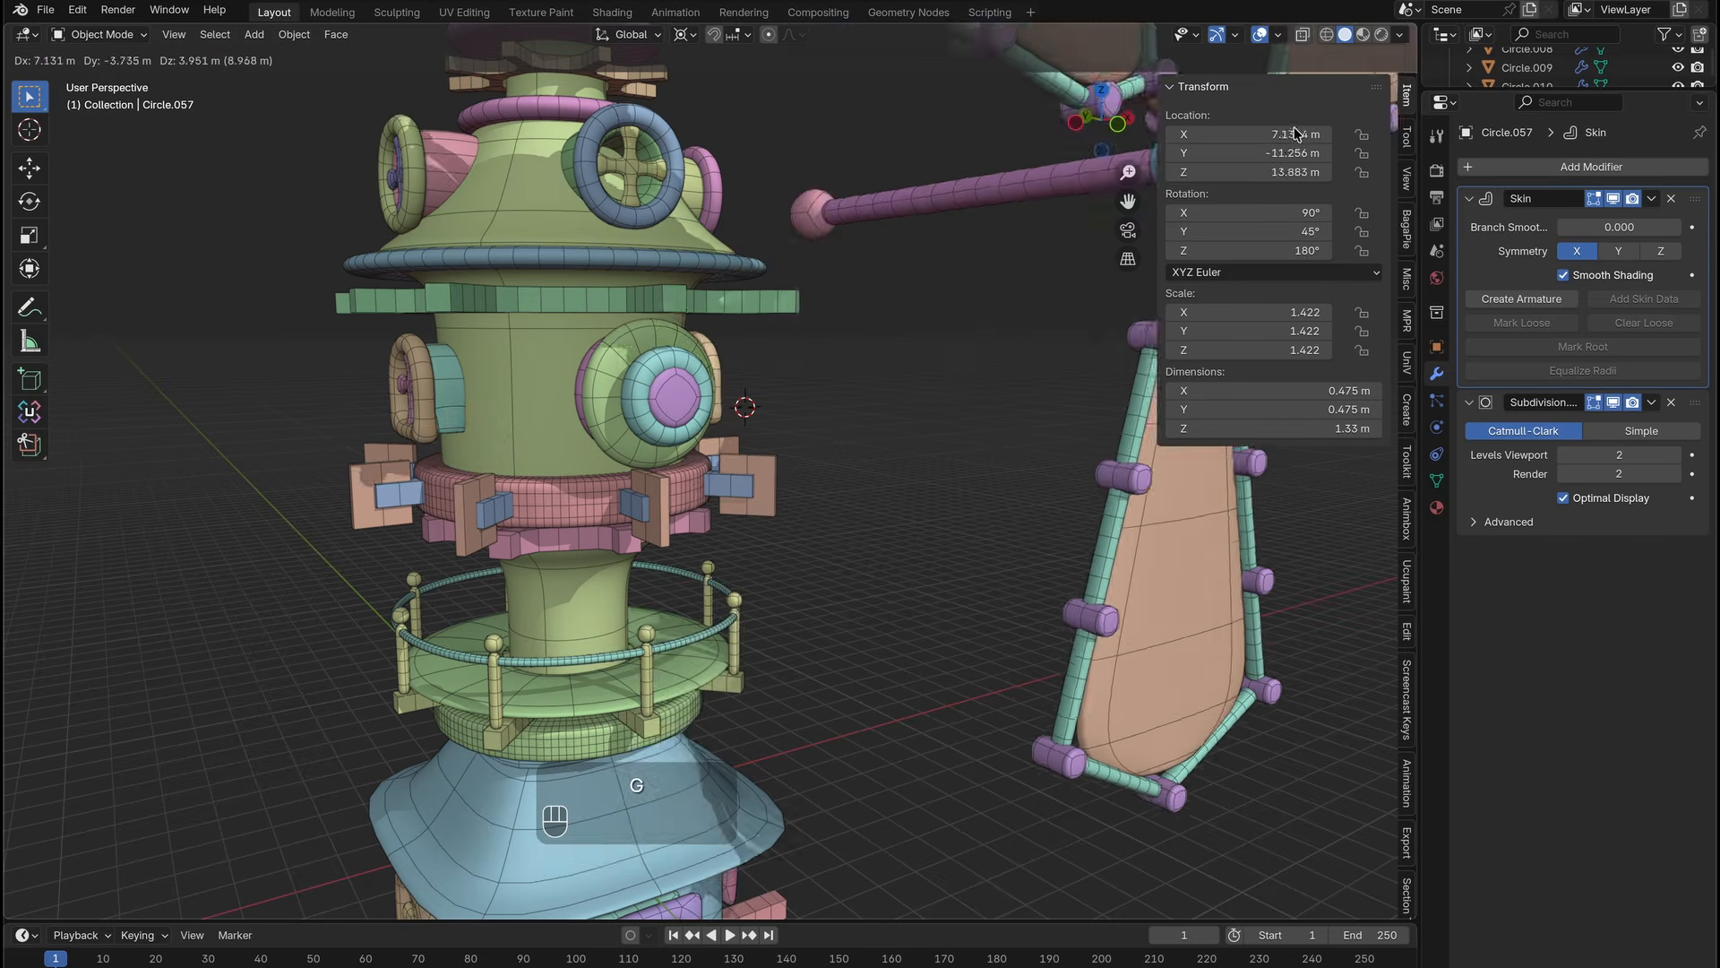
pyautogui.press('Escape')
pyautogui.press('n')
pyautogui.keyDown('ctrl'); pyautogui.scroll(-8, 930, 422); pyautogui.keyUp('ctrl')
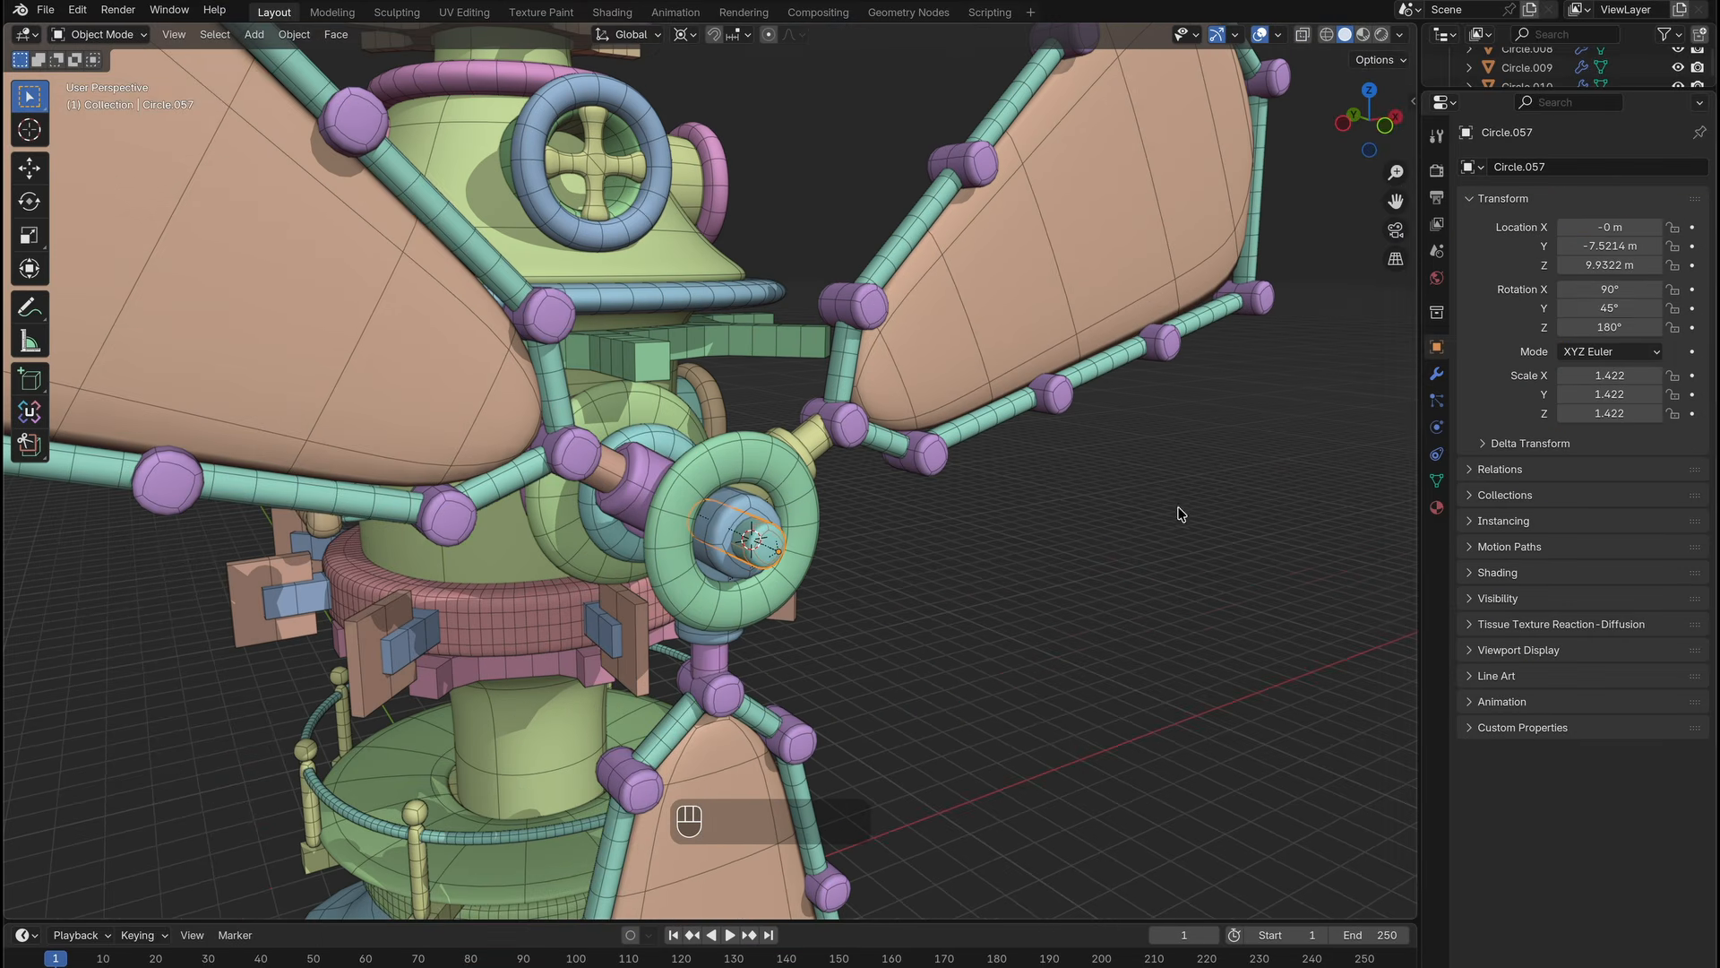
# Drive the hub cap's Y rotation with an expression multiplying #frame, and play the animation to view the spinning blades.
pyautogui.moveTo(1613, 310); pyautogui.dragTo(1615, 312)
pyautogui.press('super+z')
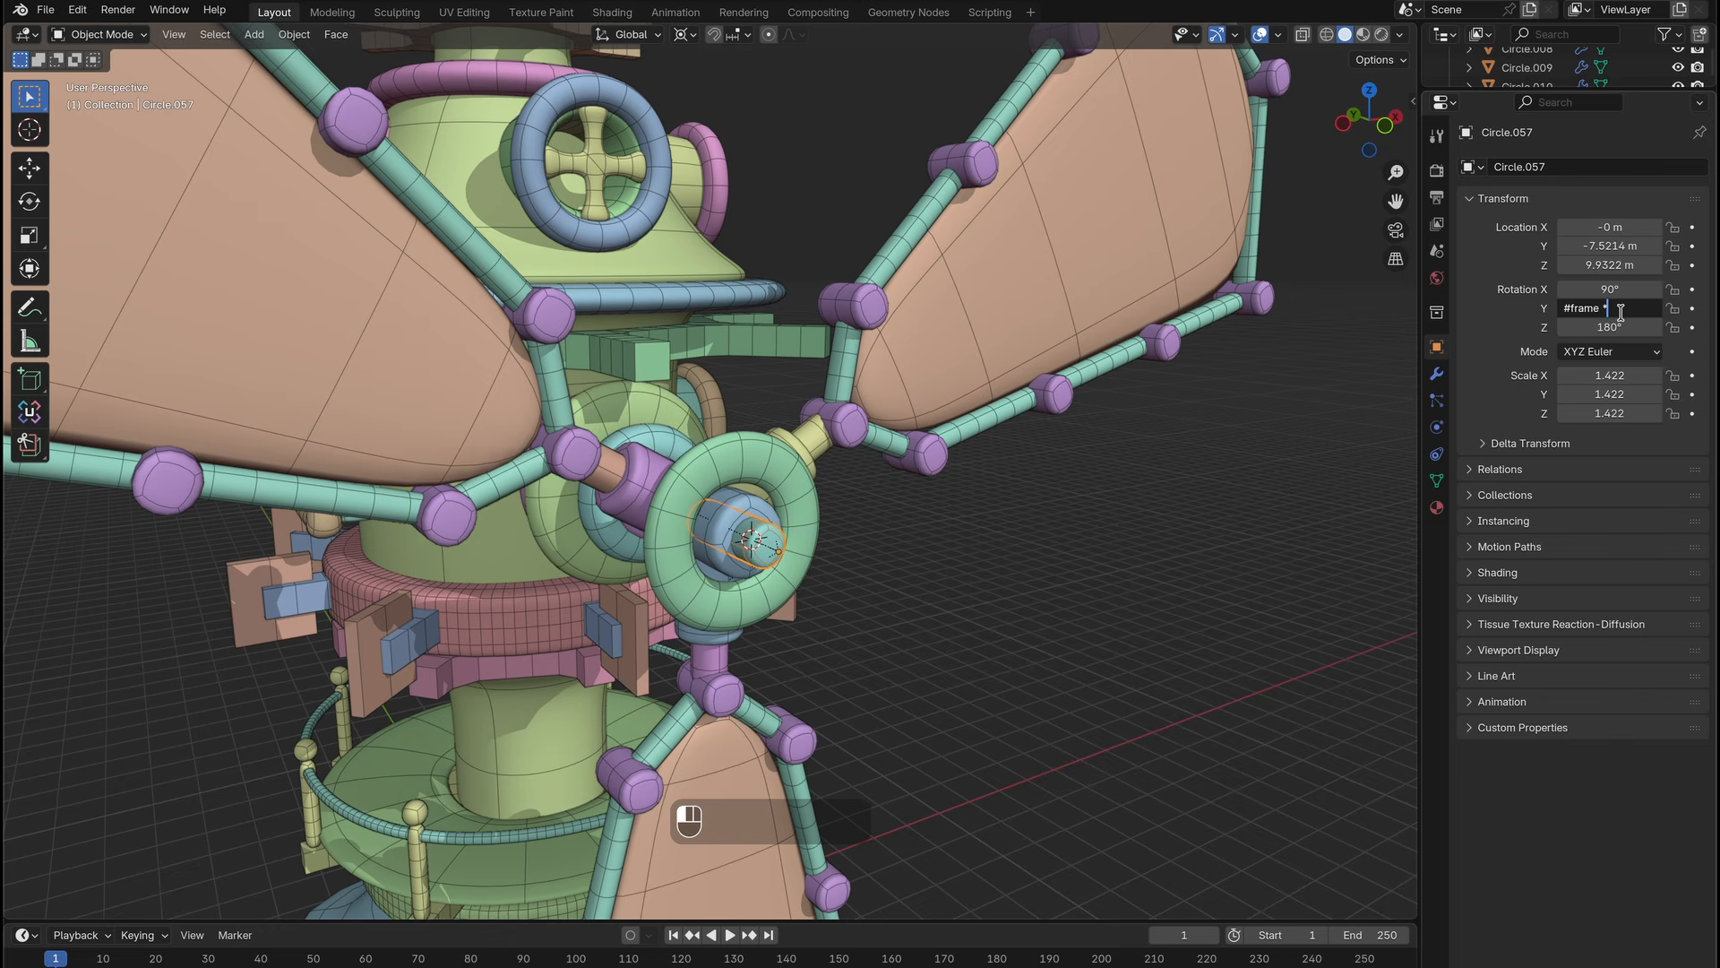
pyautogui.press('Return')
pyautogui.press('space')
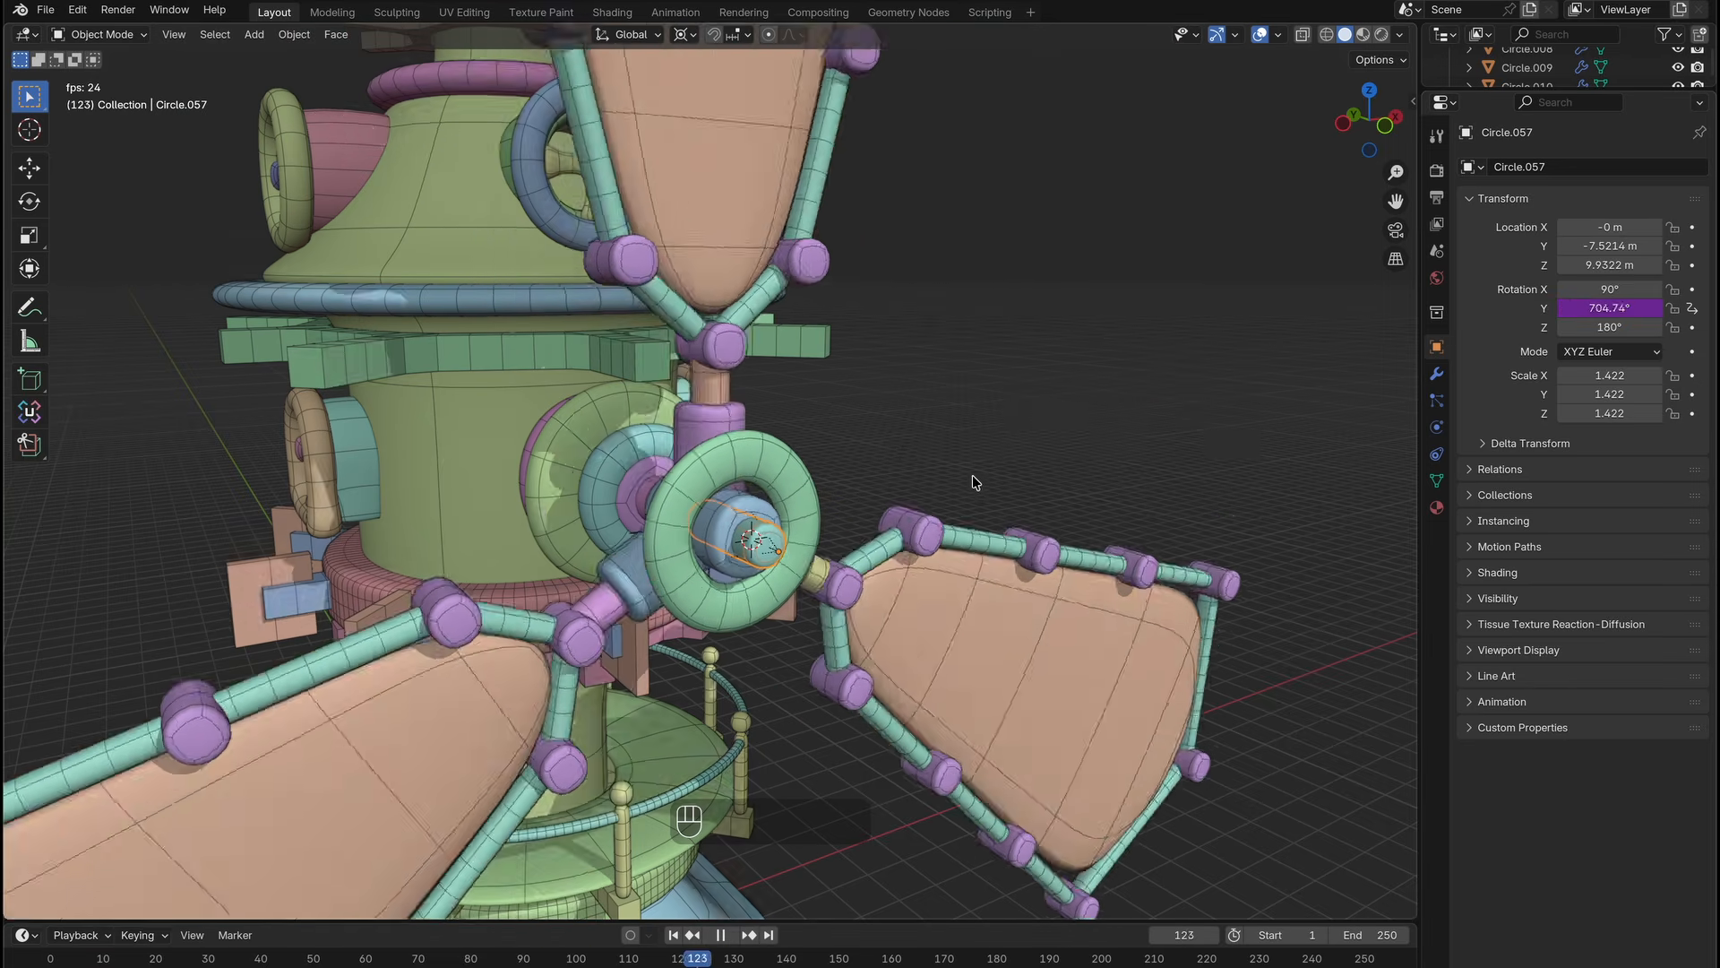
pyautogui.moveTo(972, 509); pyautogui.dragTo(969, 478, button='middle')
pyautogui.scroll(-5, 970, 478)
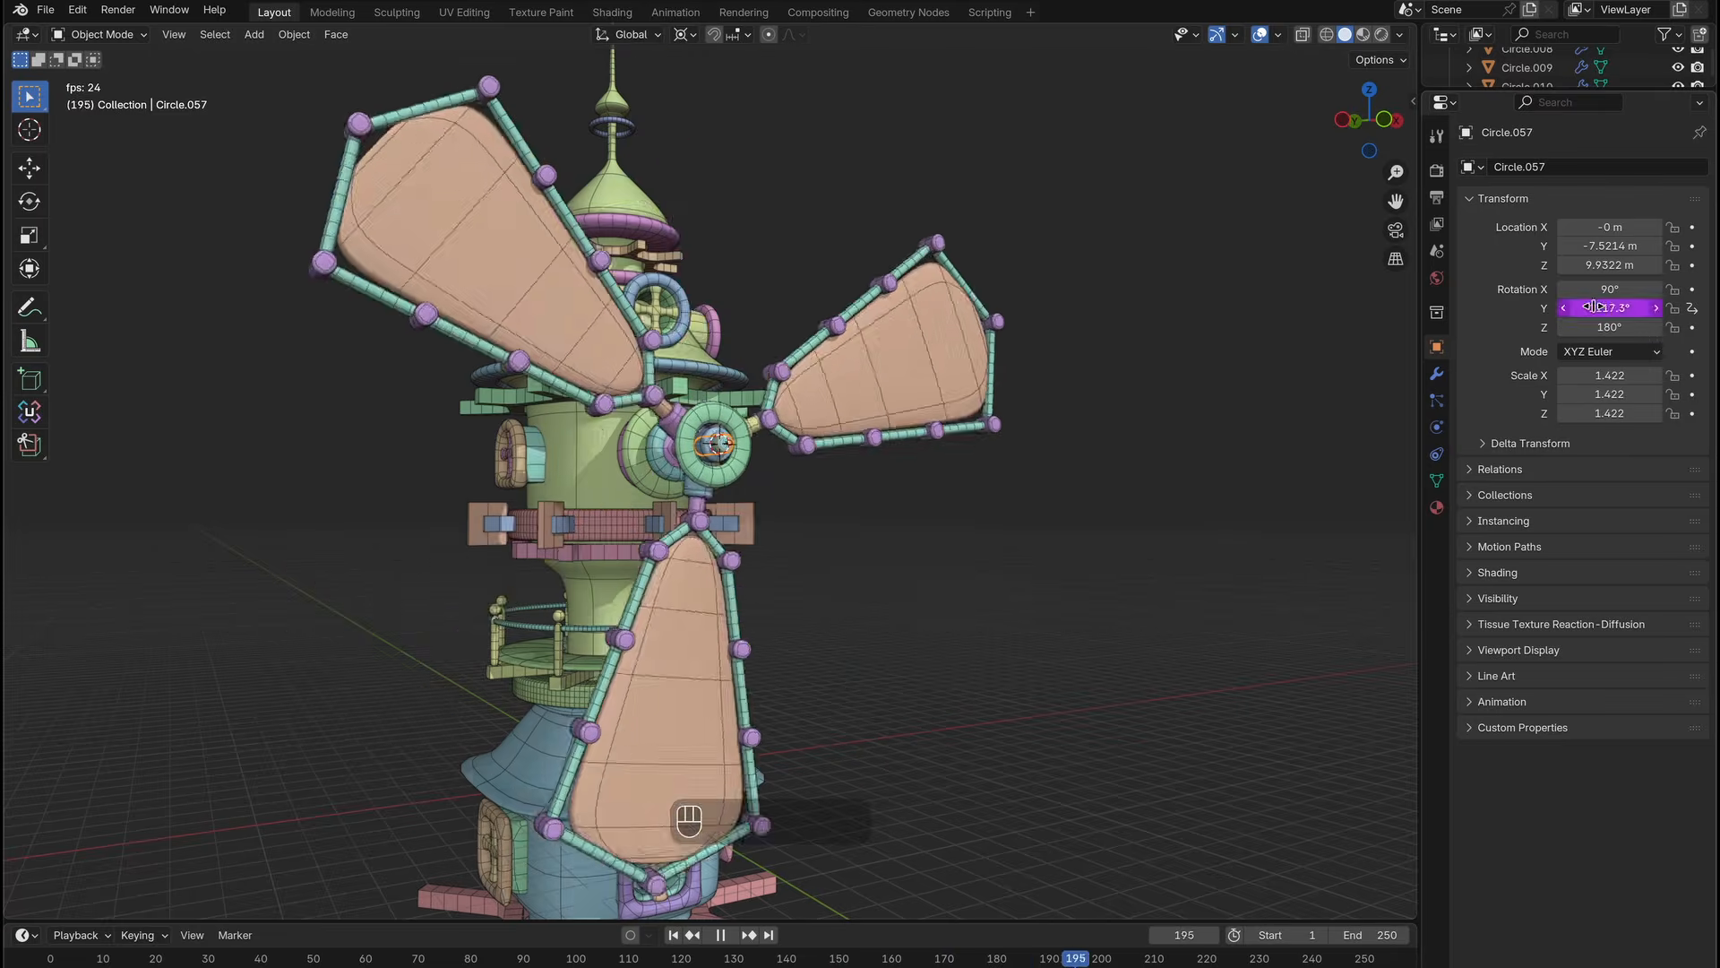
# Slow the spinning blades by changing the hub cap's Y rotation driver expression to frame * -.05, and view the motion.
pyautogui.doubleClick(1629, 308)
pyautogui.press('Left')
pyautogui.press('Left')
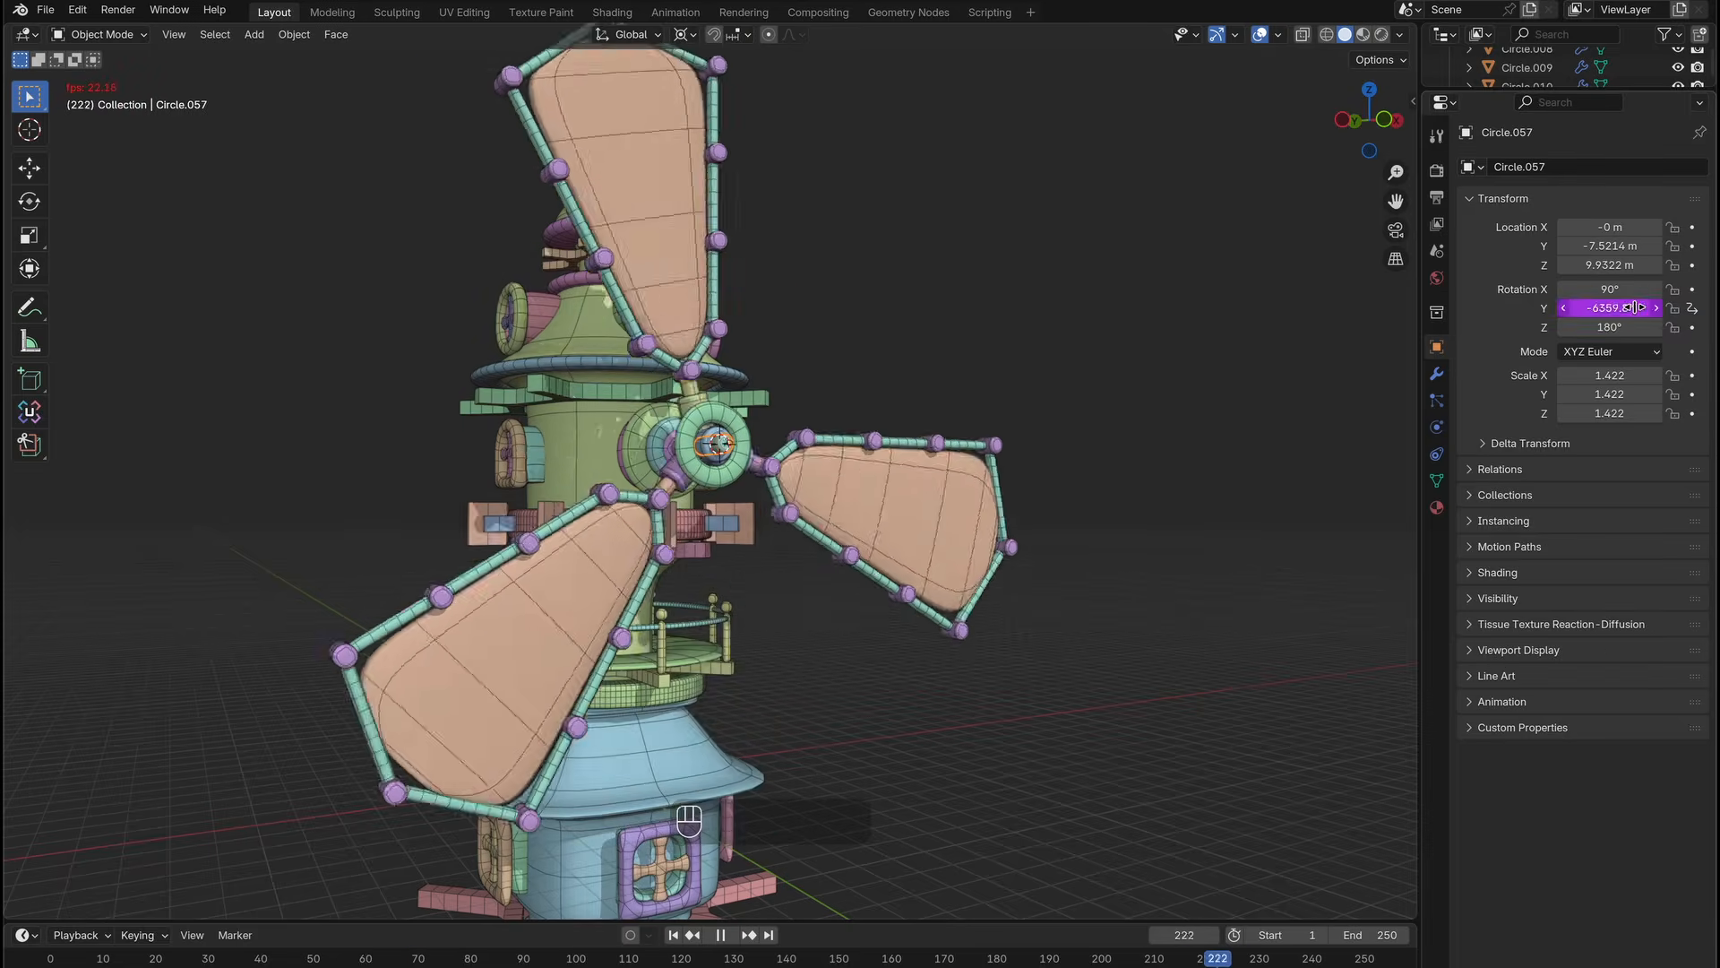
pyautogui.doubleClick(1635, 308)
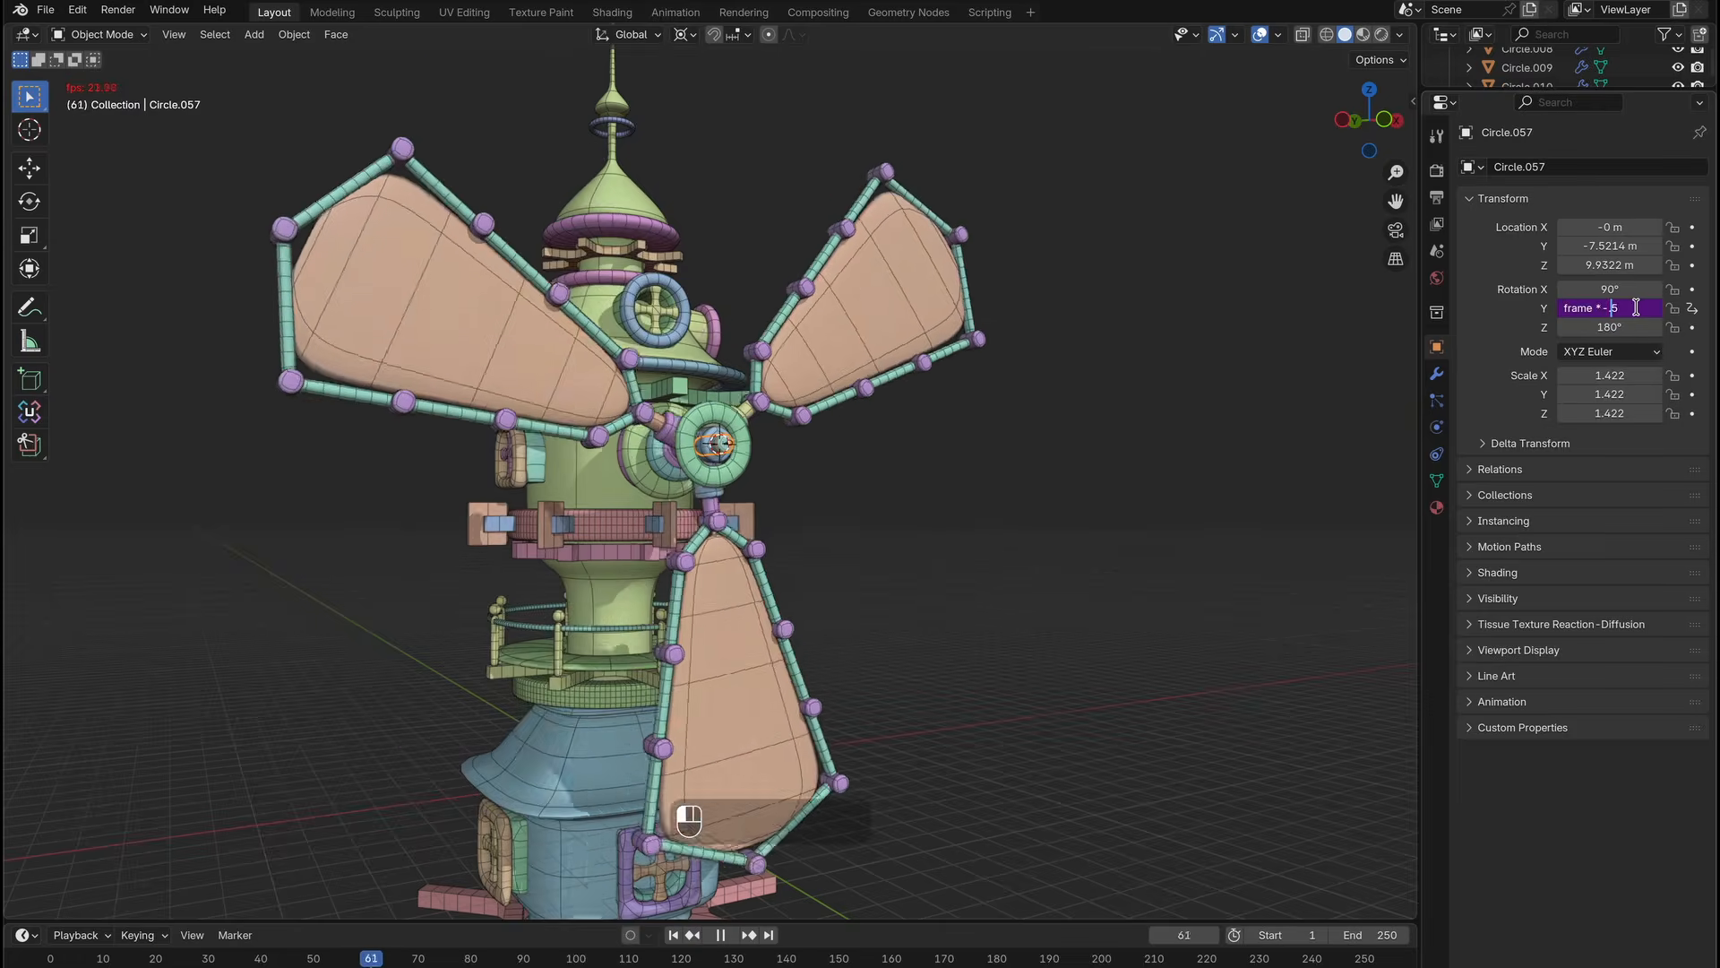
pyautogui.write('0')
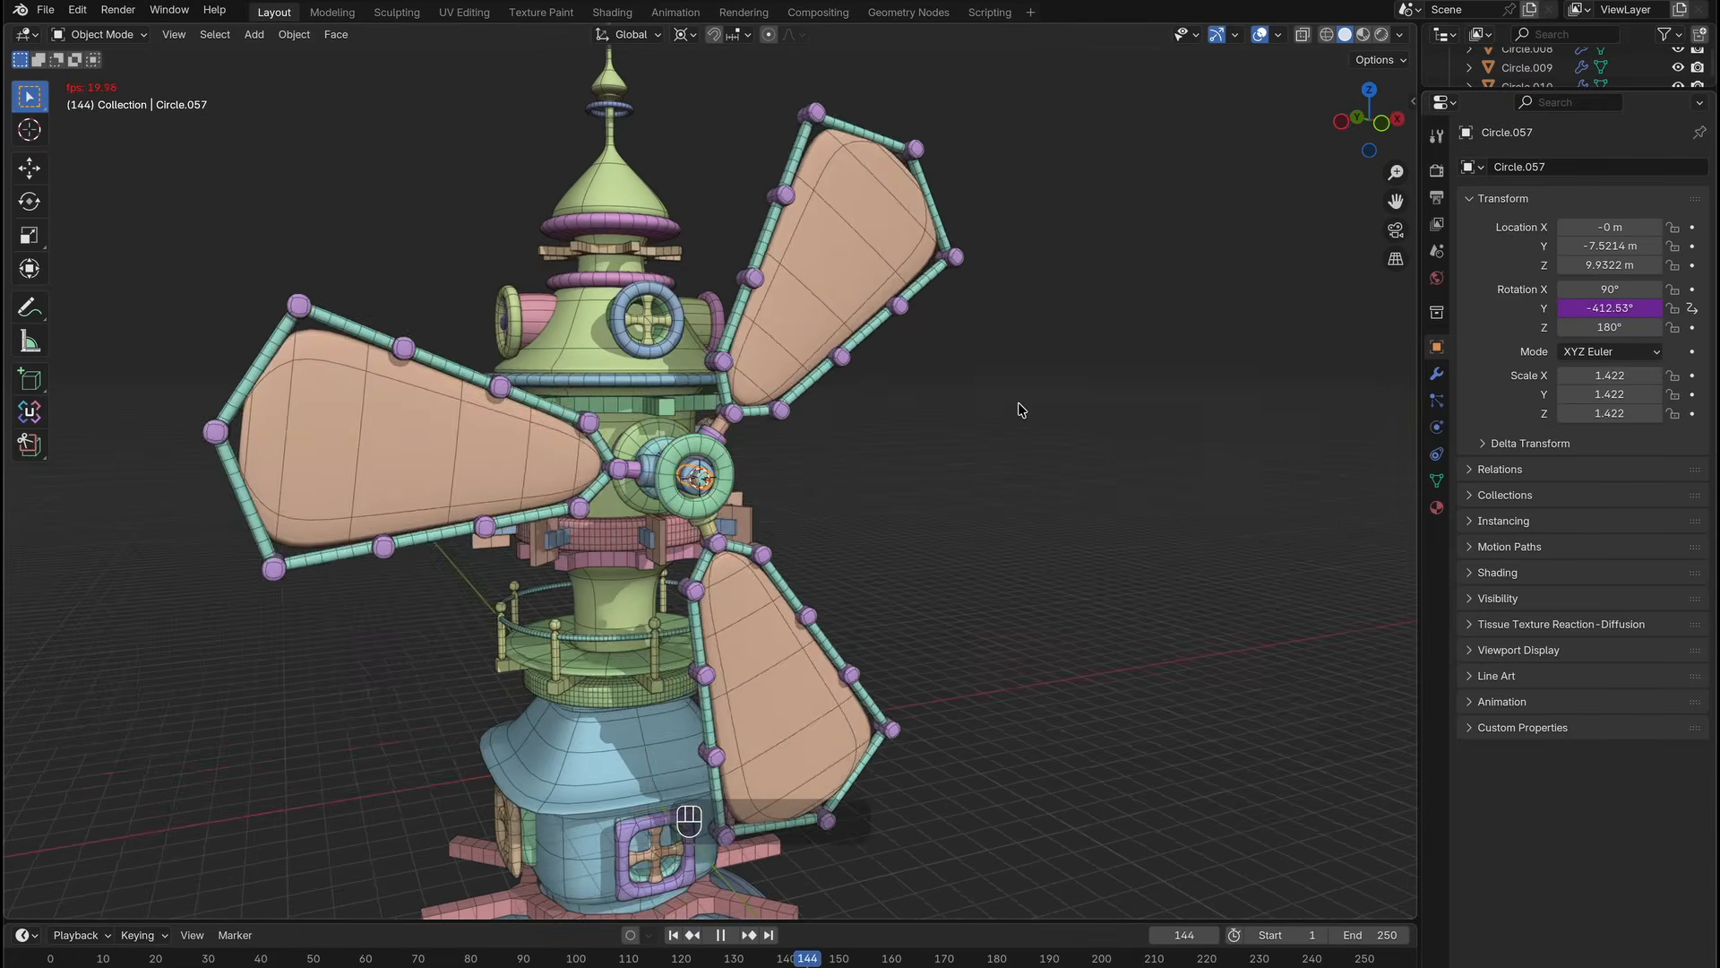
pyautogui.moveTo(941, 466)
pyautogui.keyDown('ctrl'); pyautogui.mouseDown(button='middle')
pyautogui.moveTo(932, 412)
pyautogui.moveTo(971, 395)
pyautogui.moveTo(927, 472)
pyautogui.mouseUp(button='middle'); pyautogui.keyUp('ctrl')
pyautogui.click(971, 396)
pyautogui.moveTo(762, 466); pyautogui.dragTo(827, 502, button='middle')
pyautogui.moveTo(826, 503); pyautogui.dragTo(826, 503, button='middle')
pyautogui.moveTo(826, 503); pyautogui.dragTo(902, 491, button='middle')
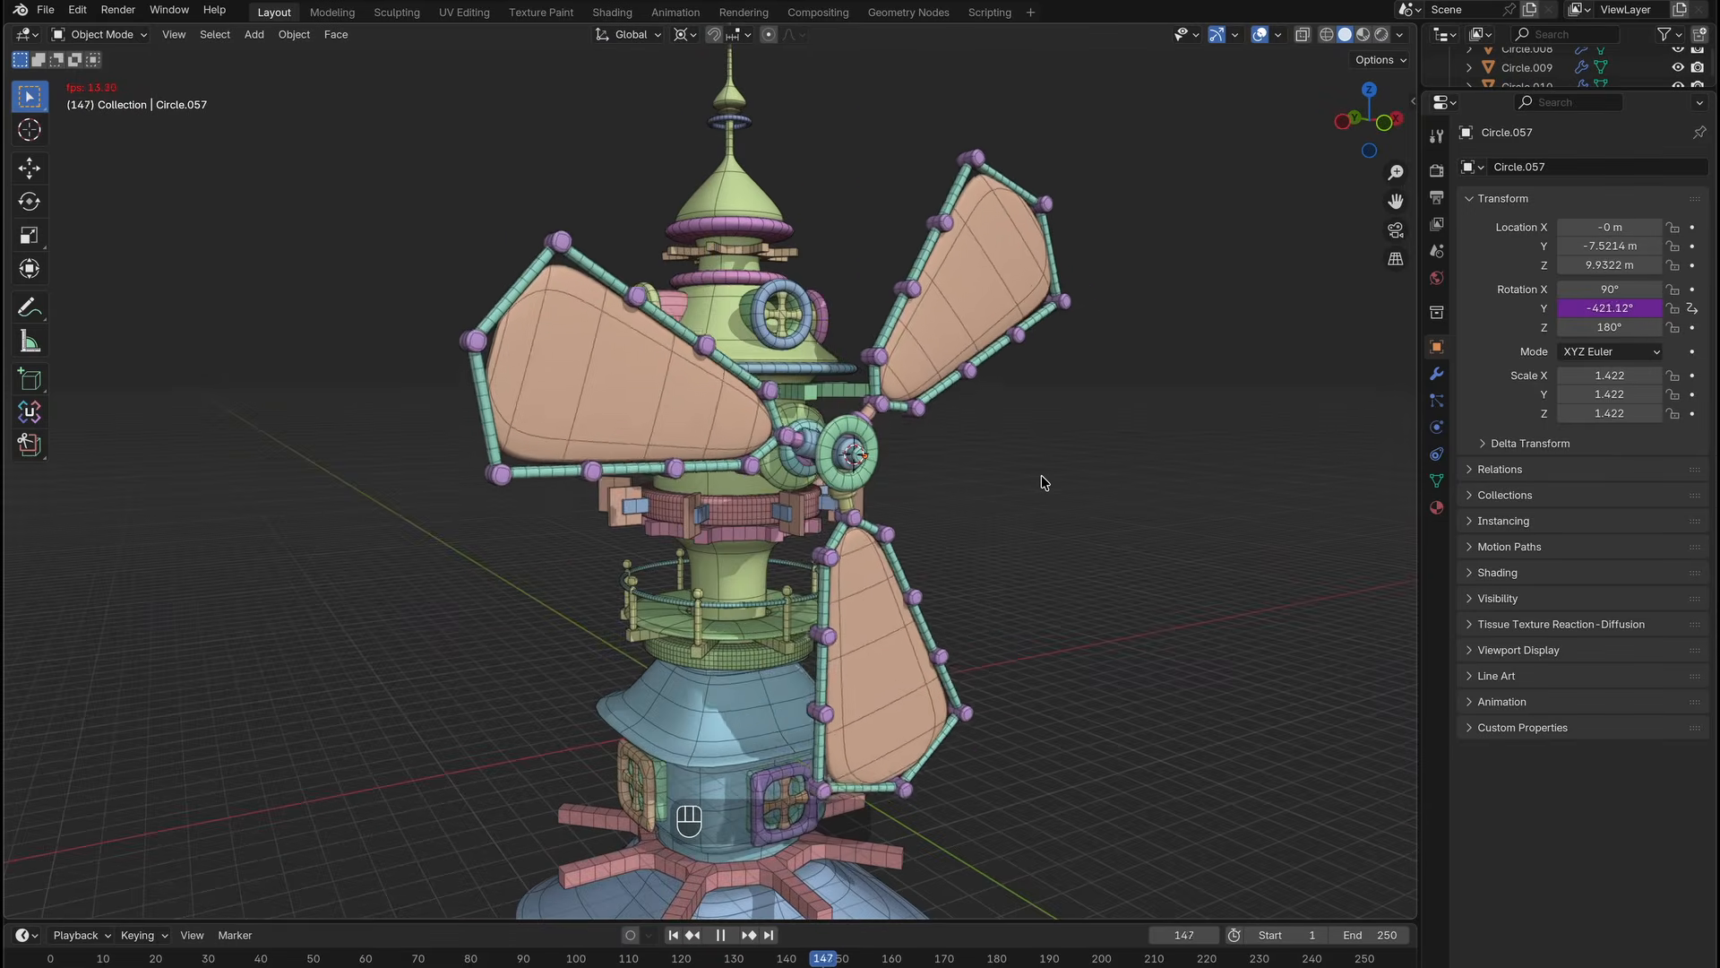
# Try rotating the selected upper tower and blades about the global Z axis, and cancel the rotation.
pyautogui.press('r')
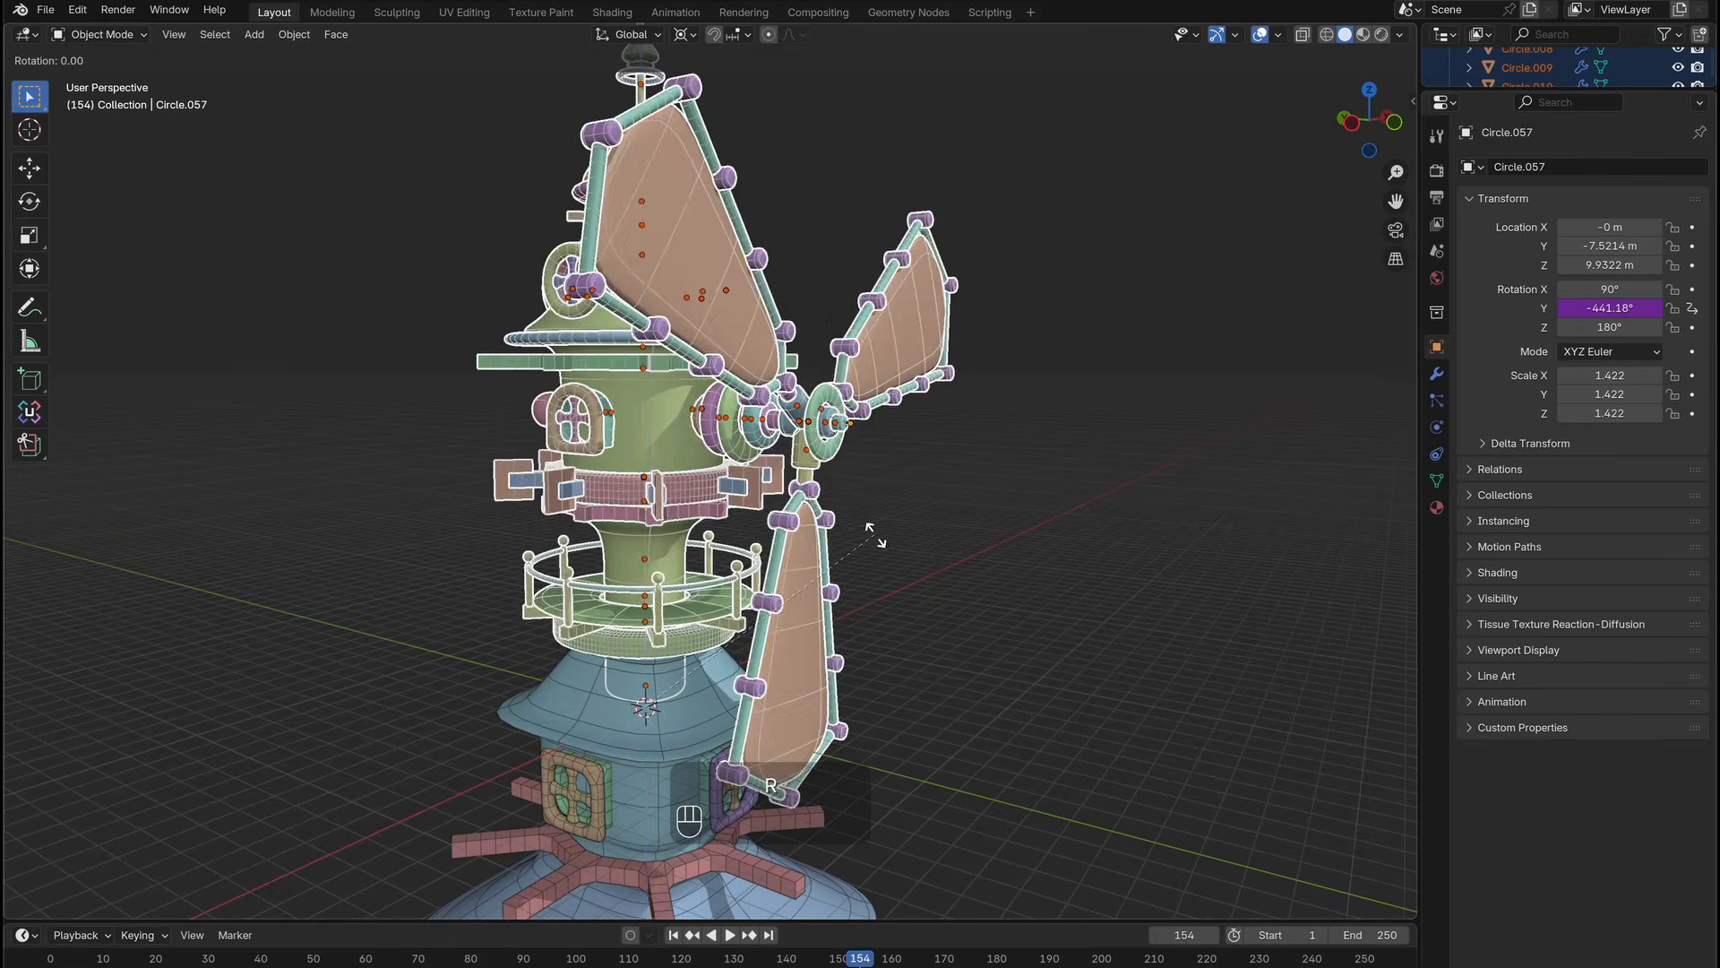
pyautogui.press('z')
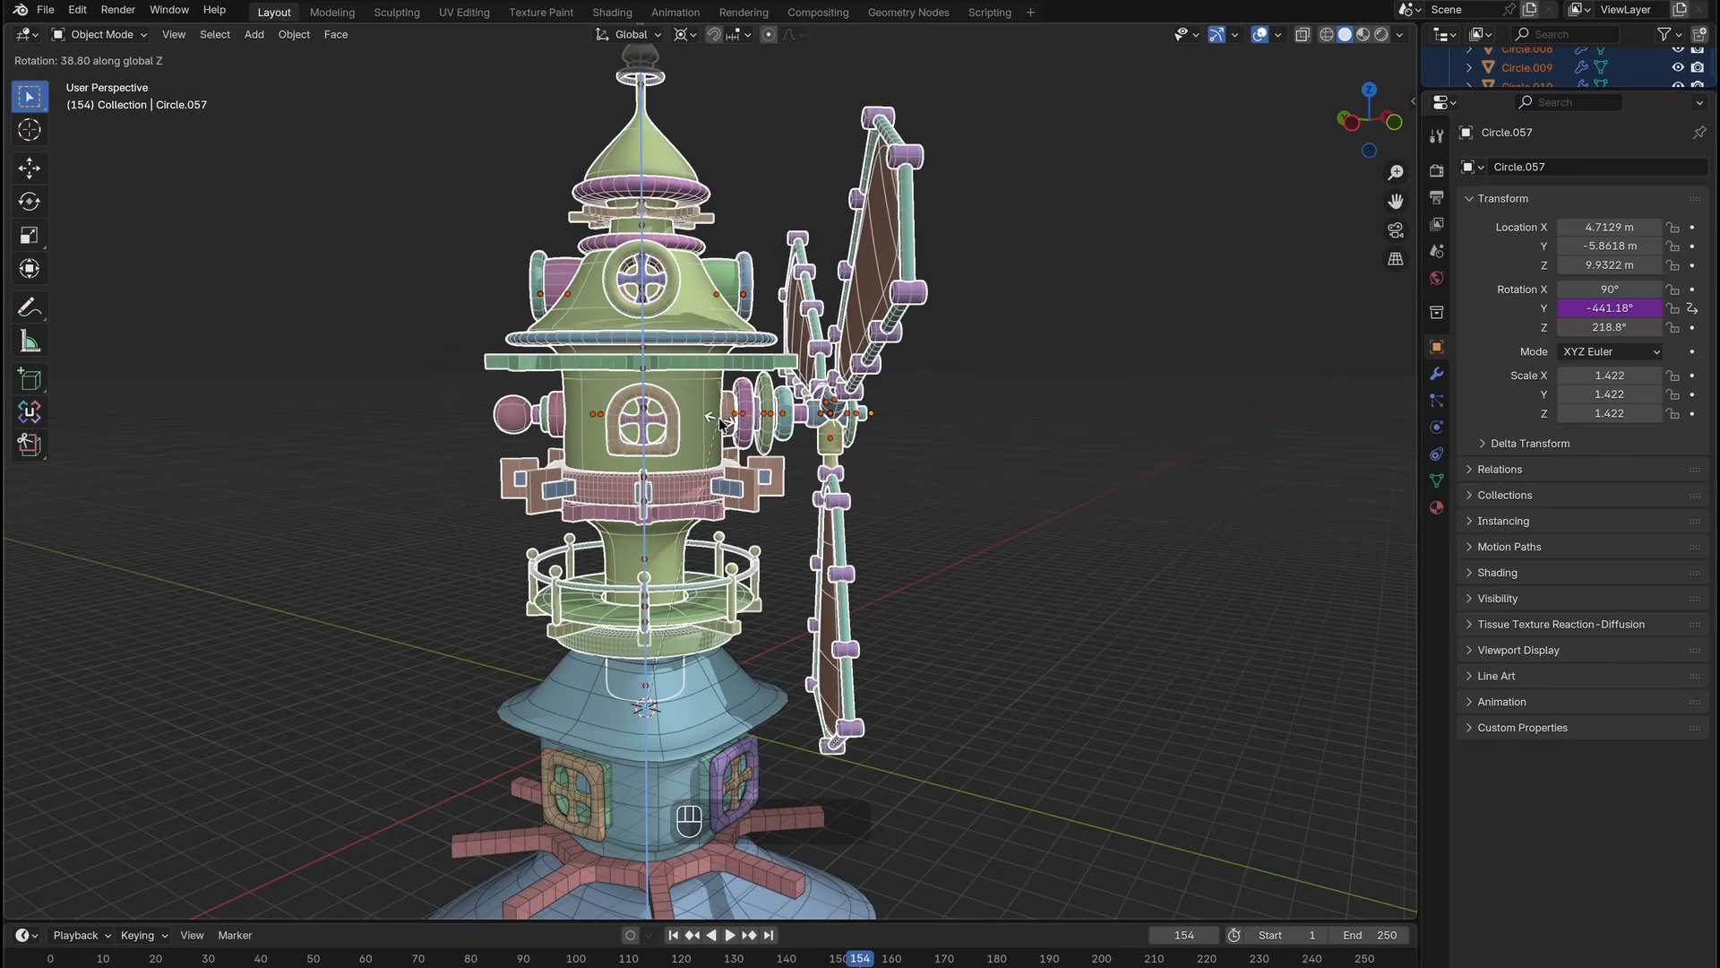
pyautogui.rightClick(804, 648)
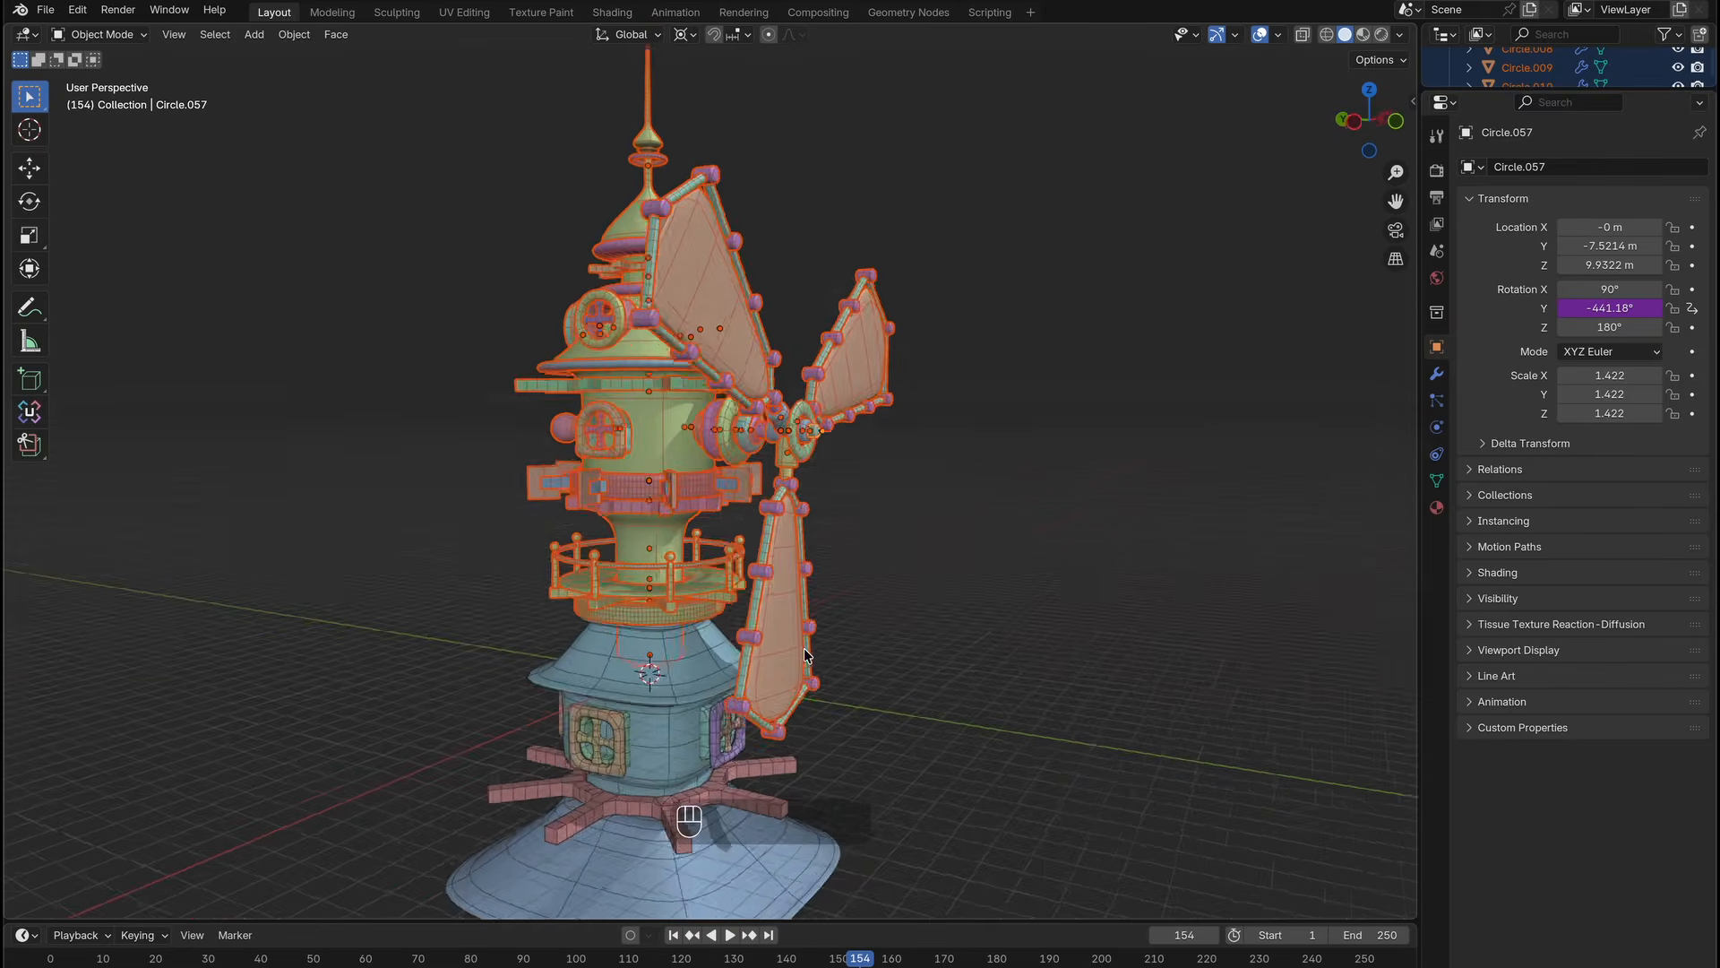
# Parent all selected upper parts and blades to the tower body with Object (Keep Transform), and test-move the body.
pyautogui.moveTo(804, 648); pyautogui.dragTo(805, 649, button='middle')
pyautogui.keyDown('ctrl'); pyautogui.moveTo(690, 675); pyautogui.dragTo(588, 586, button='middle'); pyautogui.keyUp('ctrl')
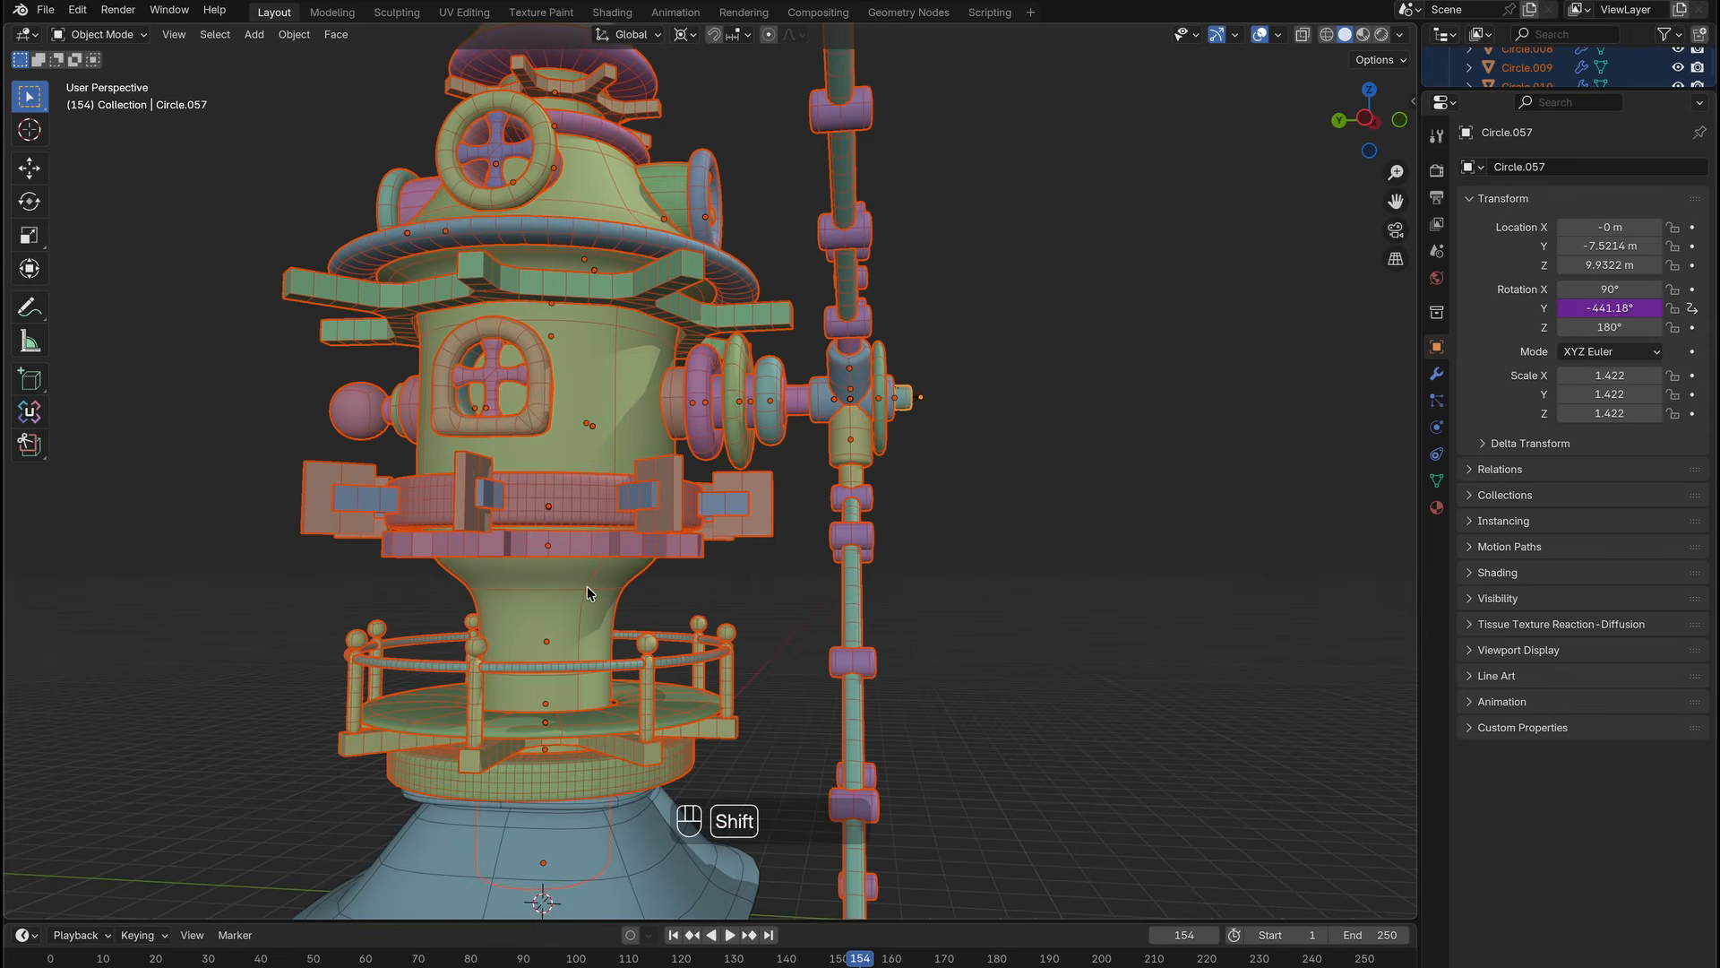
pyautogui.keyDown('shift'); pyautogui.click(588, 586); pyautogui.keyUp('shift')
pyautogui.hotkey('ctrl', 'p')
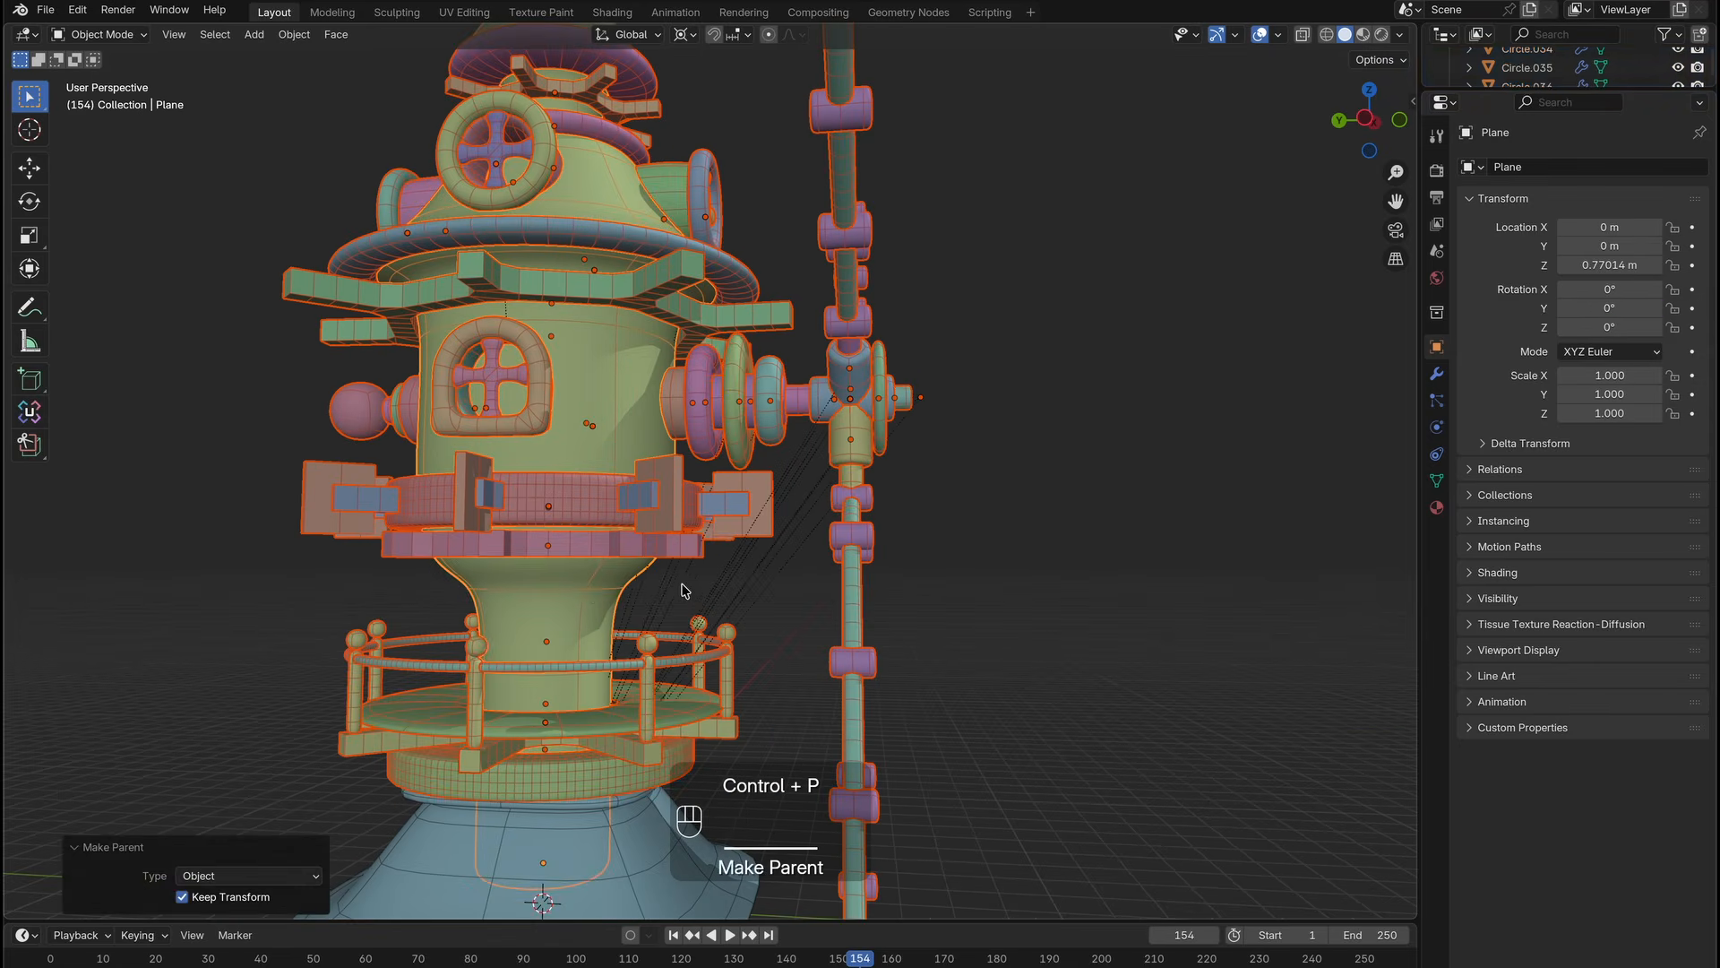
pyautogui.click(566, 615)
pyautogui.press('g')
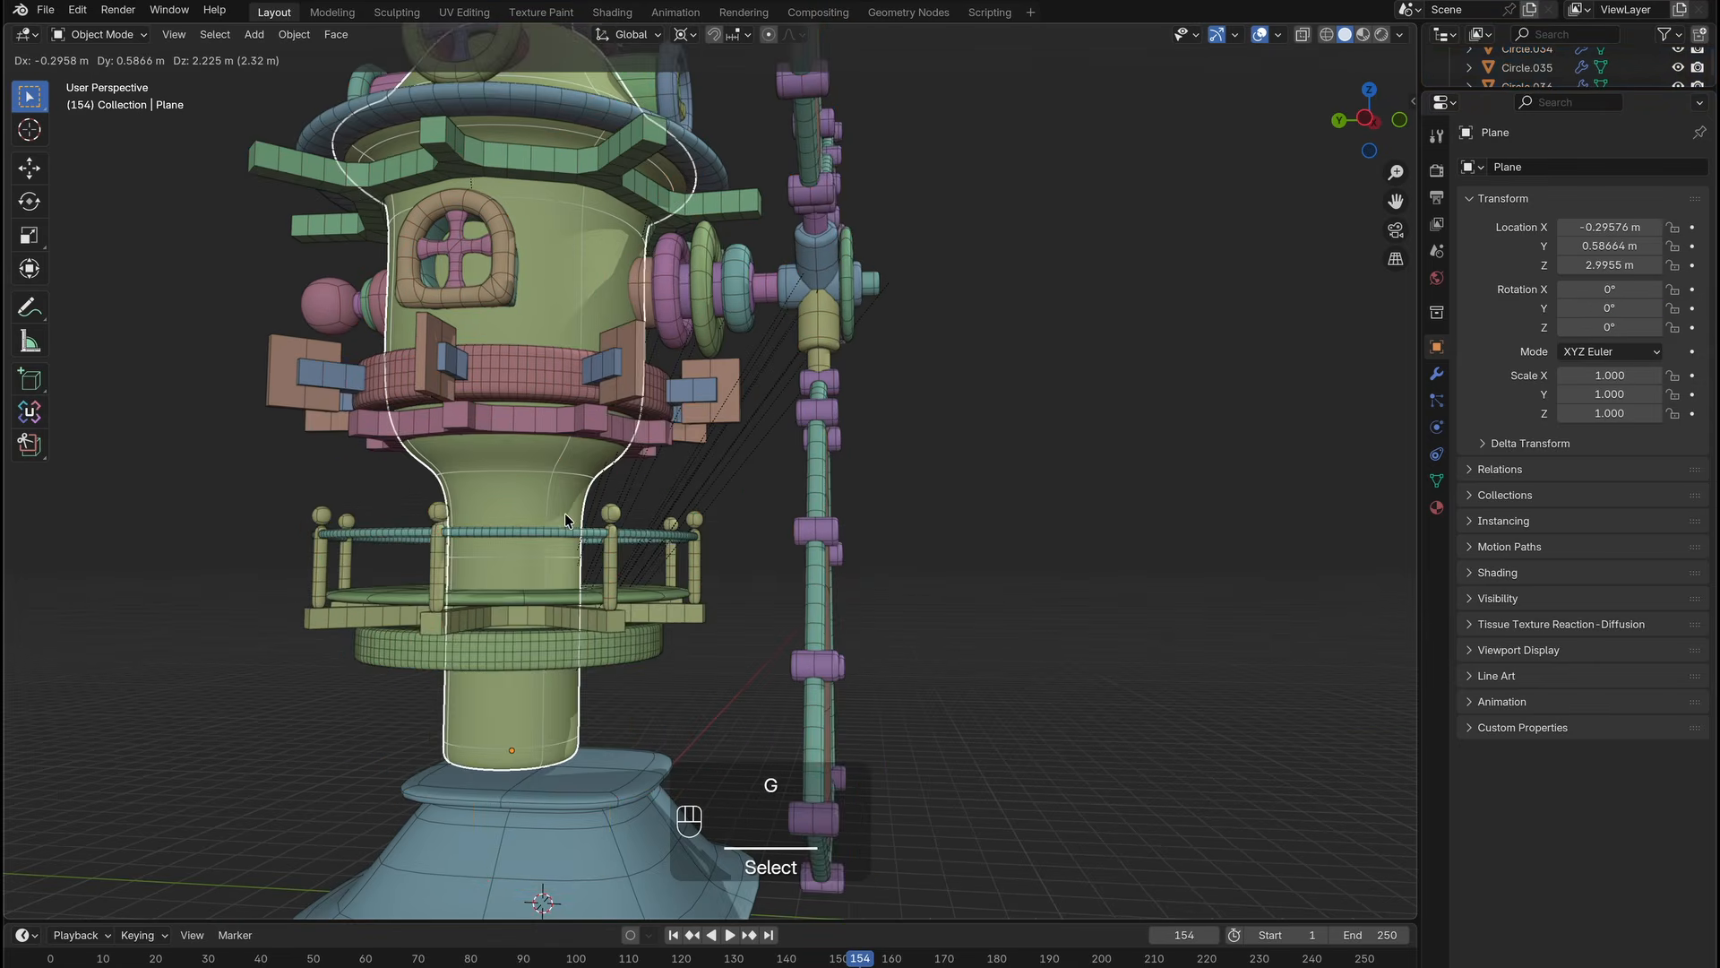
pyautogui.press('Escape')
pyautogui.scroll(-3, 785, 654)
pyautogui.moveTo(784, 654); pyautogui.dragTo(1090, 664, button='middle')
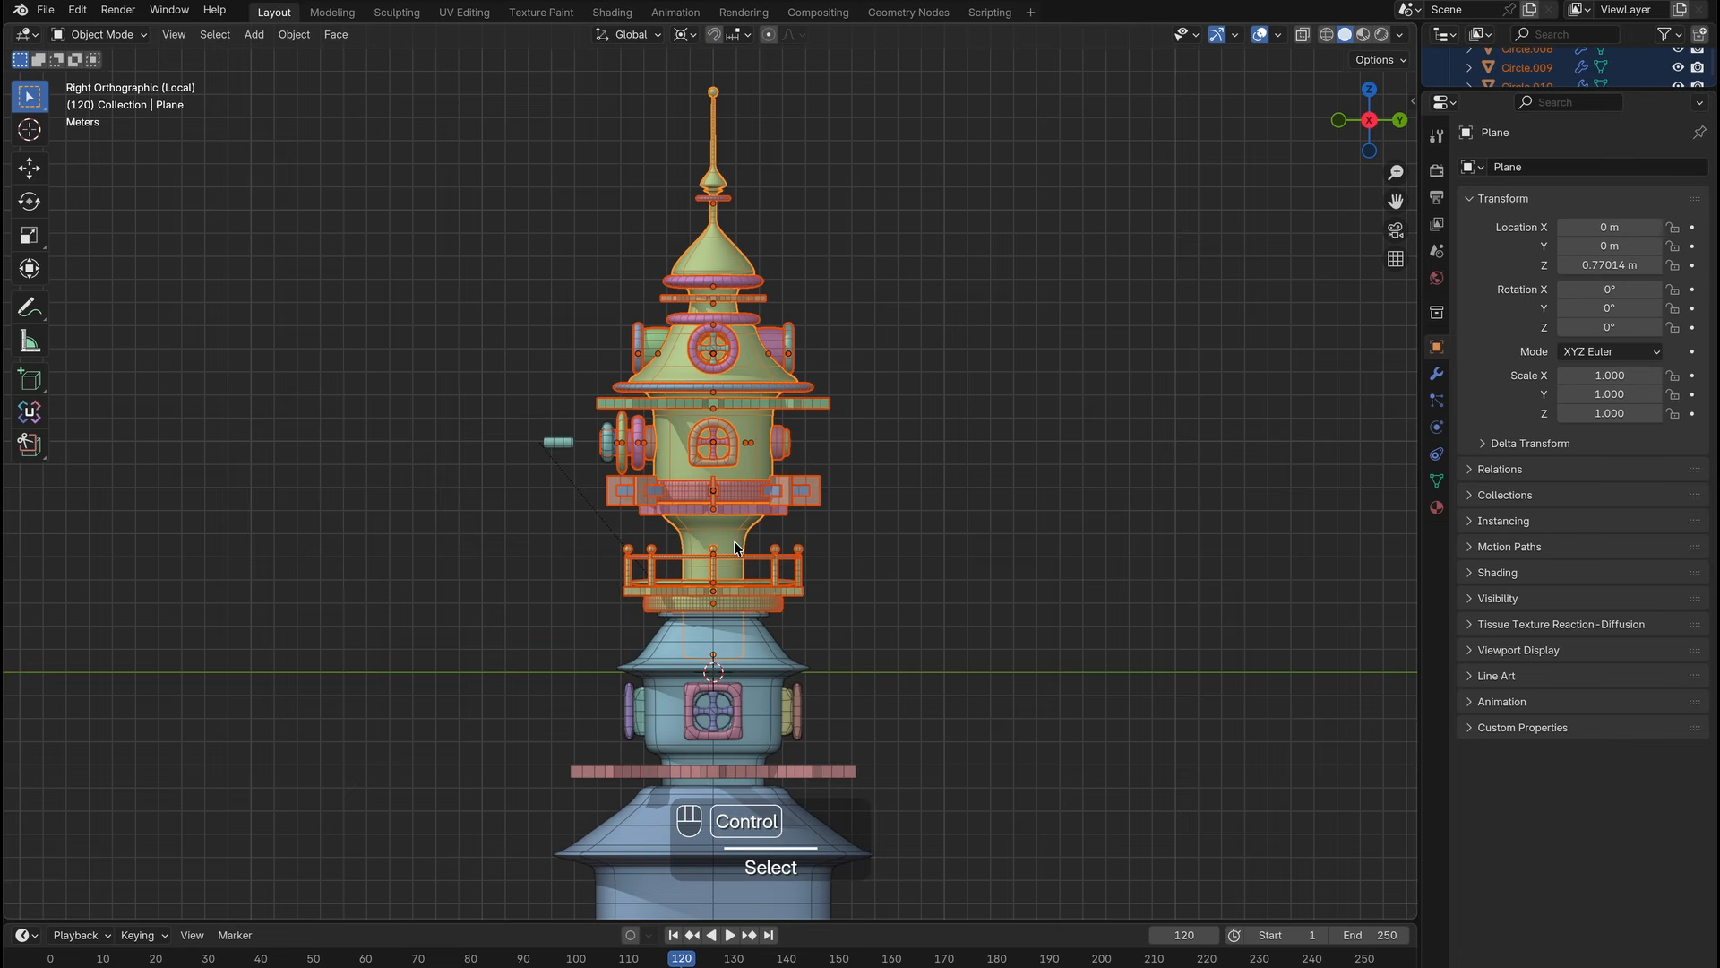
# Parent the isolated upper tower parts and hub cap, without the blades, to the tower body using Object (Keep Transform), and test-move it.
pyautogui.hotkey('ctrl', 'p')
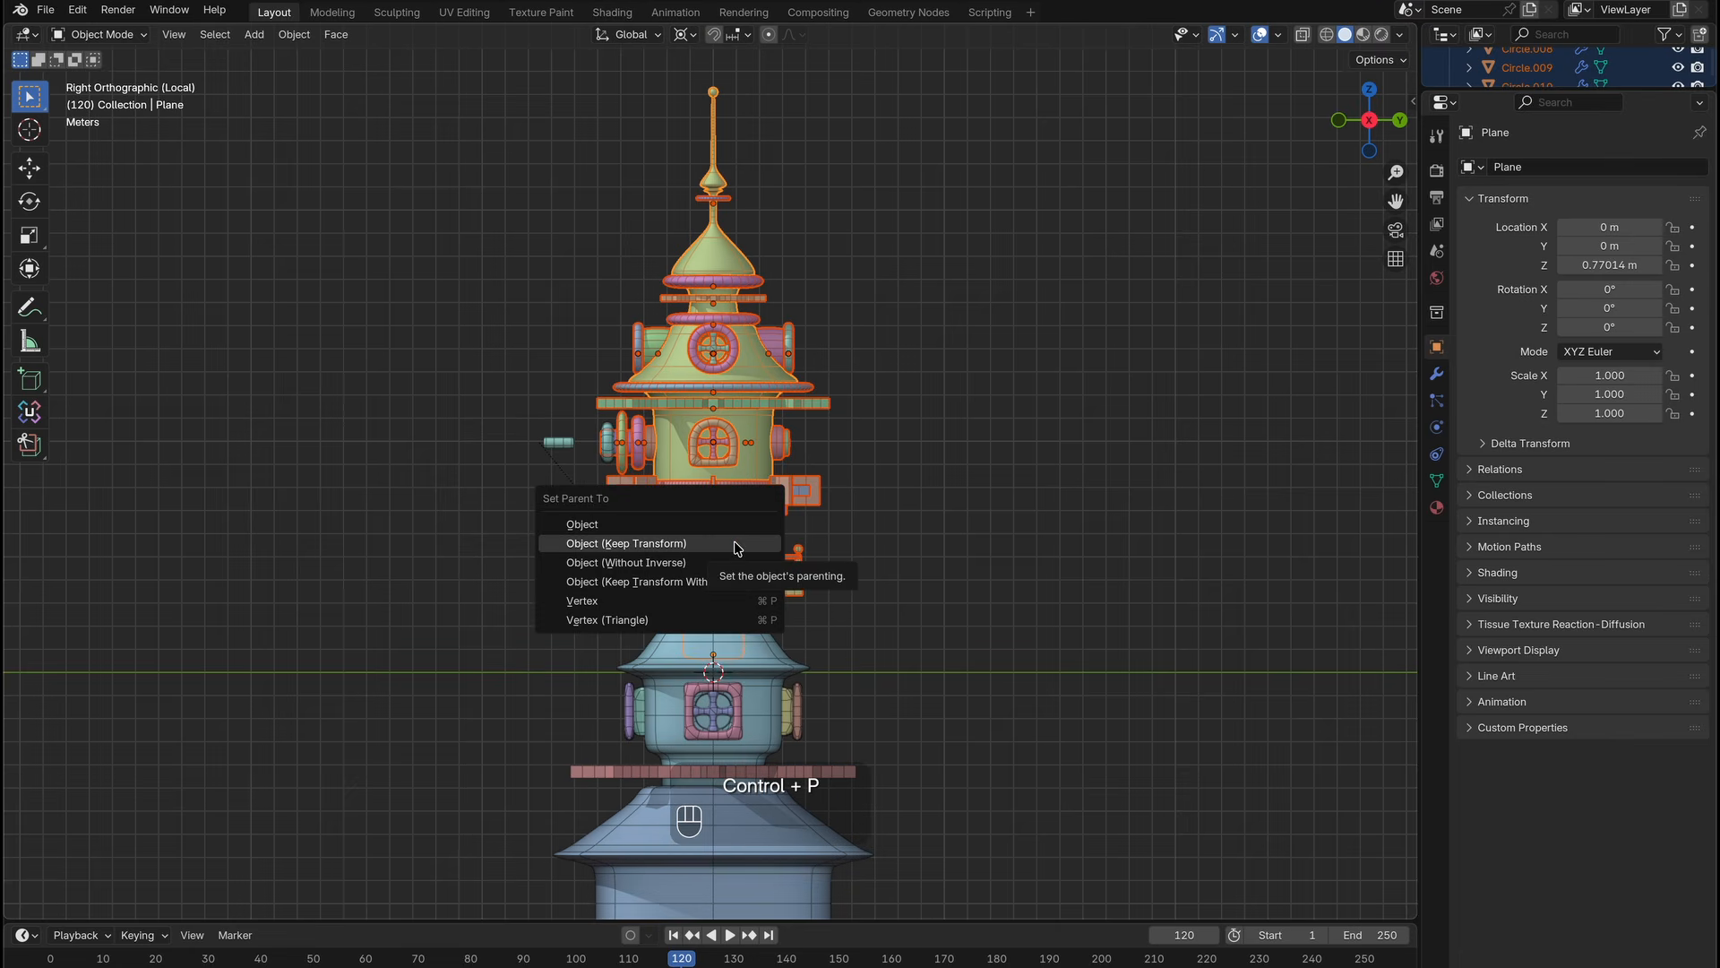
pyautogui.scroll(3, 735, 541)
pyautogui.click(728, 579)
pyautogui.press('g')
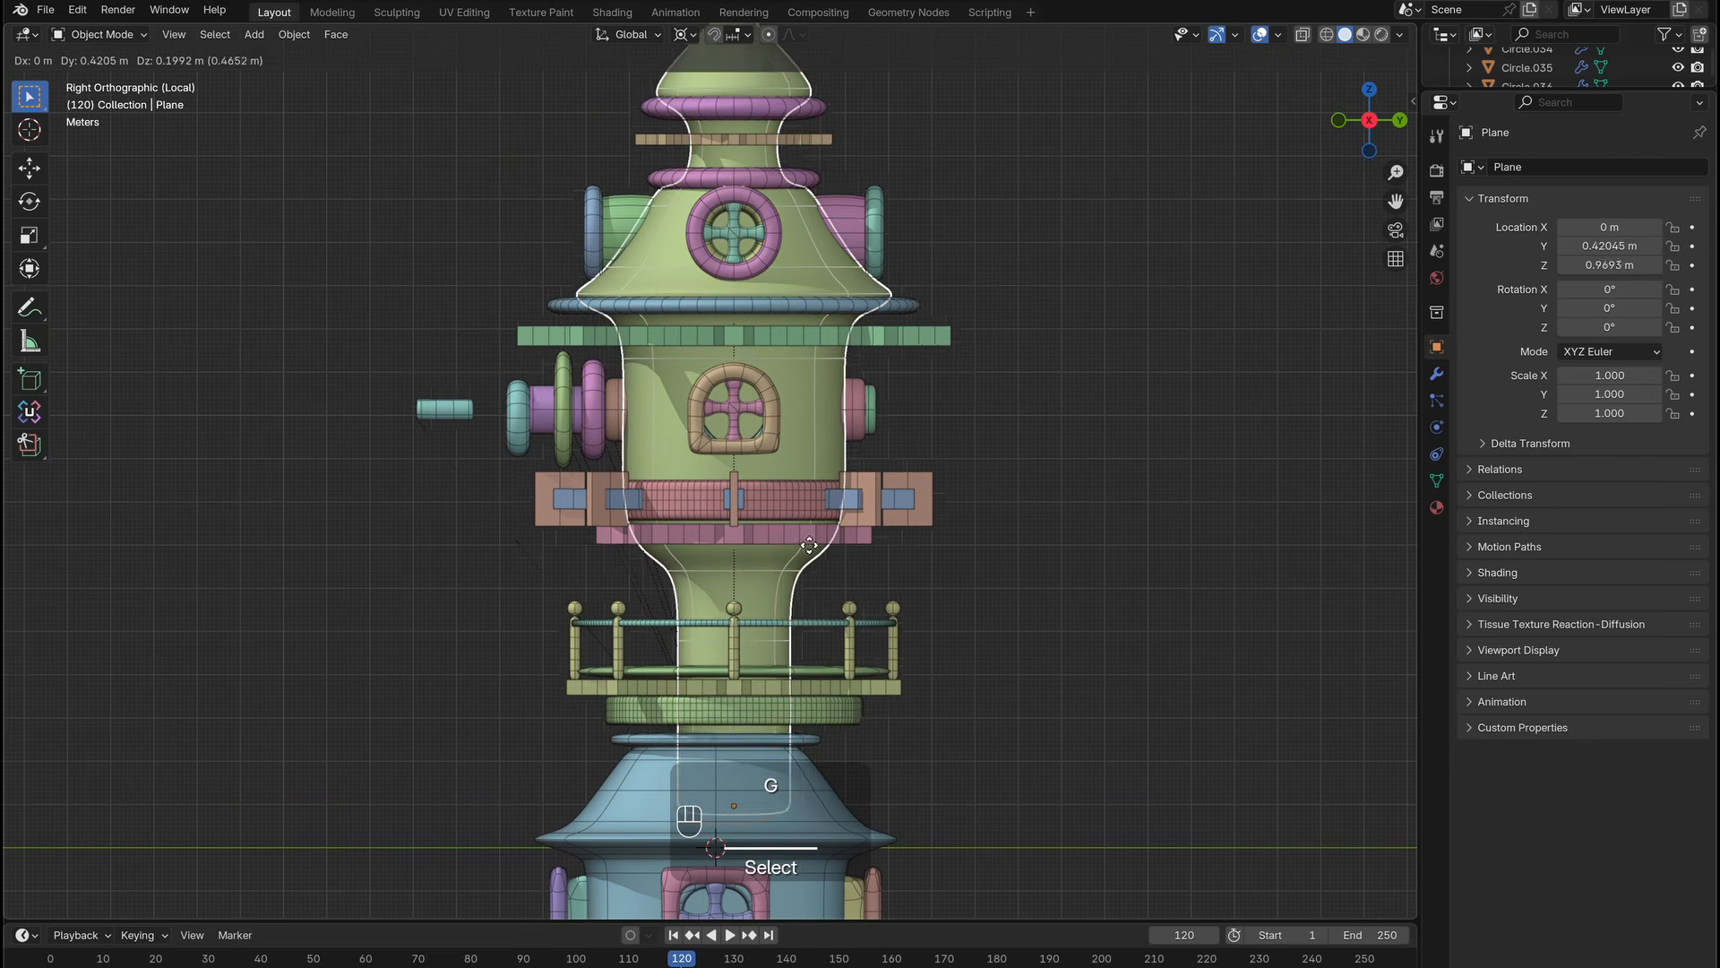
pyautogui.rightClick(844, 538)
# Play the animation with the whole windmill shown and test-rotate the tower body about global Z, cancelling each rotation.
pyautogui.press('/')
pyautogui.press('space')
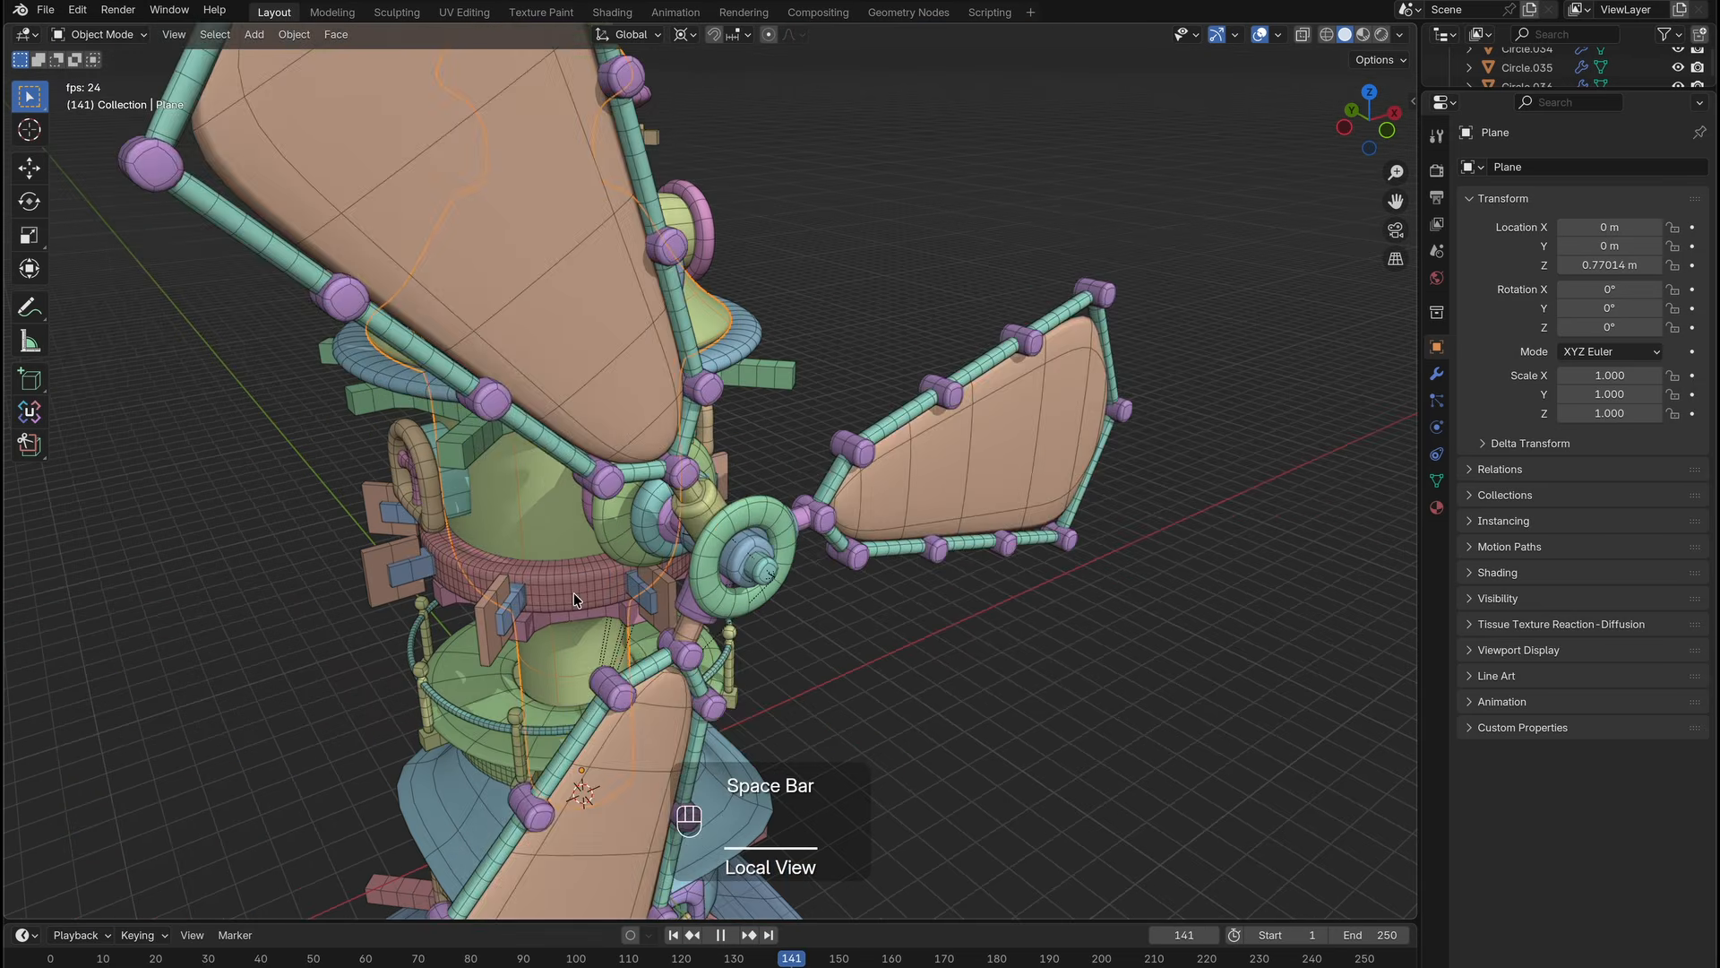
pyautogui.press('r')
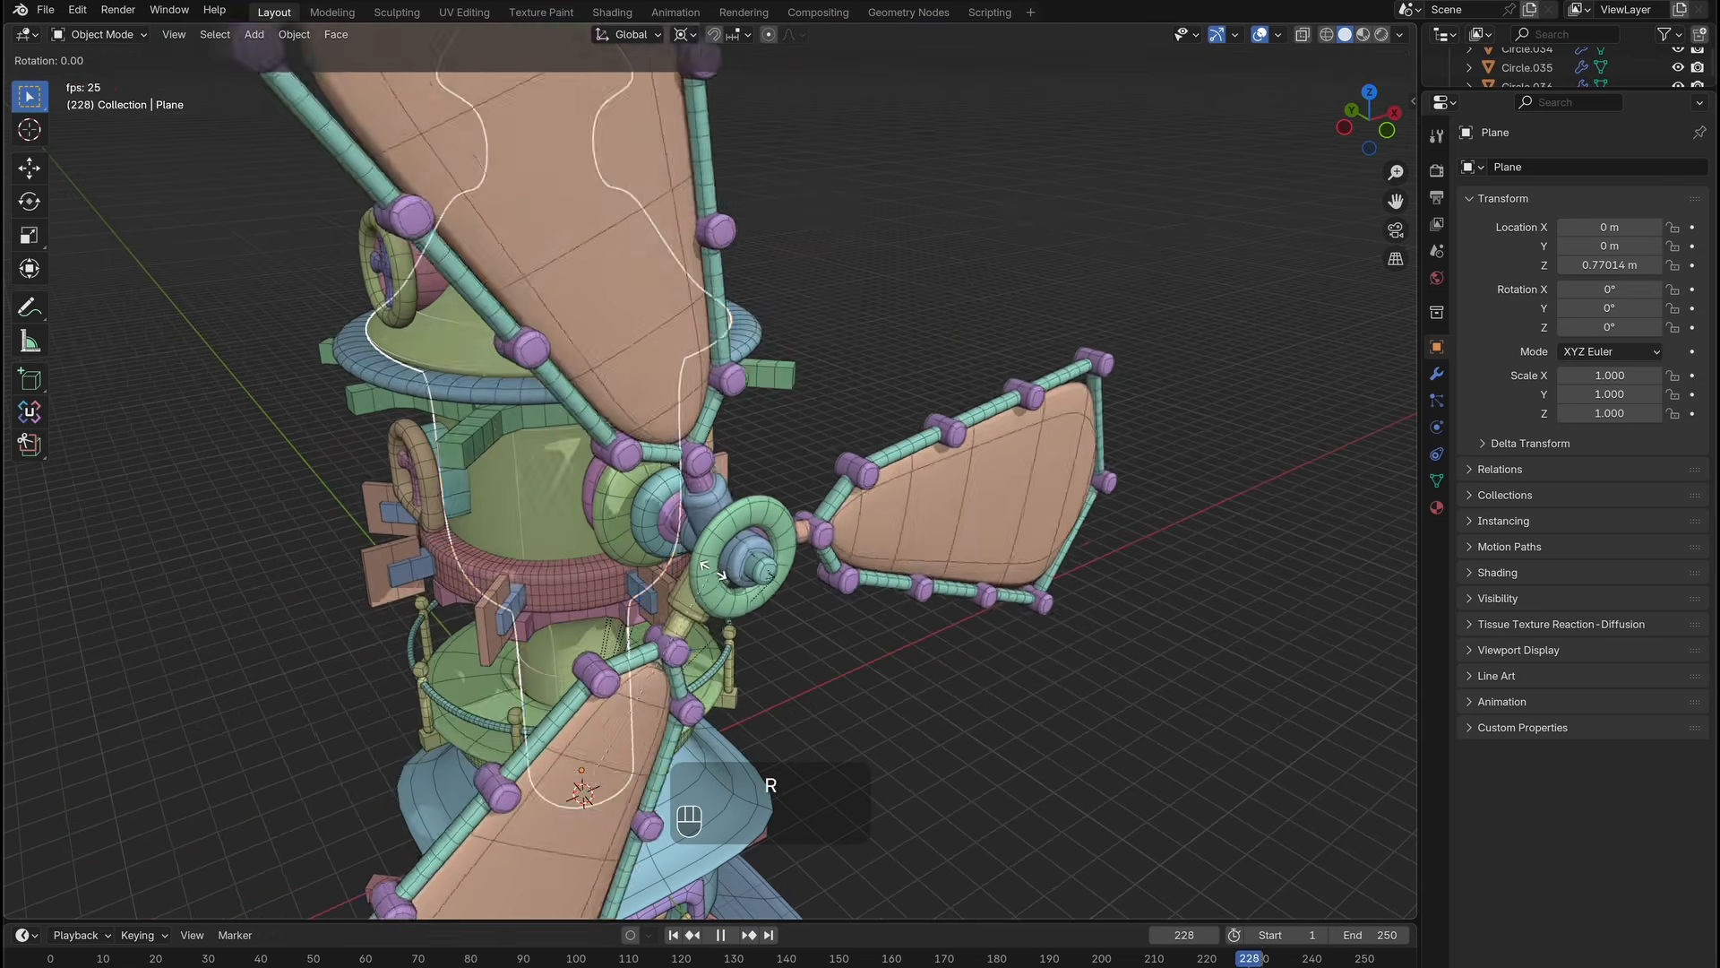
pyautogui.press('z')
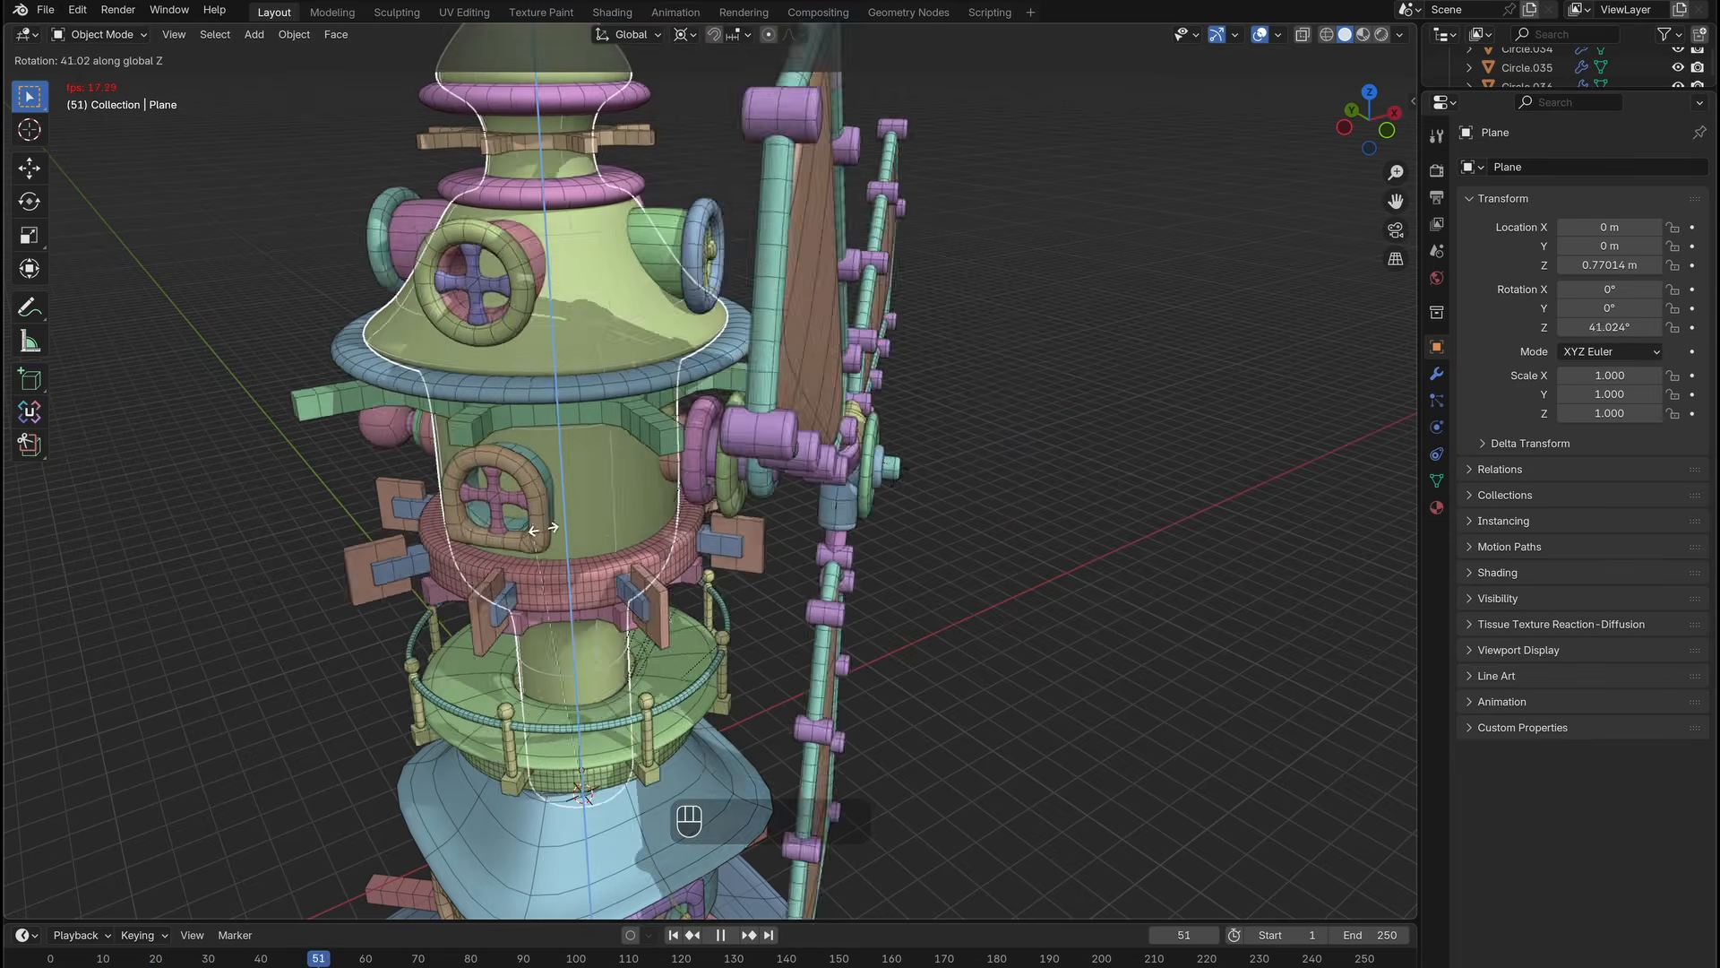
pyautogui.press('Escape')
pyautogui.keyDown('ctrl'); pyautogui.moveTo(1012, 509); pyautogui.dragTo(1053, 574, button='middle'); pyautogui.keyUp('ctrl')
pyautogui.moveTo(1055, 513); pyautogui.dragTo(1061, 448, button='middle')
pyautogui.keyDown('shift'); pyautogui.moveTo(1054, 513); pyautogui.dragTo(941, 560, button='middle'); pyautogui.keyUp('shift')
pyautogui.keyDown('ctrl'); pyautogui.moveTo(1055, 513); pyautogui.dragTo(1022, 565, button='middle'); pyautogui.keyUp('ctrl')
pyautogui.keyDown('shift'); pyautogui.moveTo(1052, 513); pyautogui.dragTo(1111, 502, button='middle'); pyautogui.keyUp('shift')
pyautogui.press('r')
pyautogui.press('z')
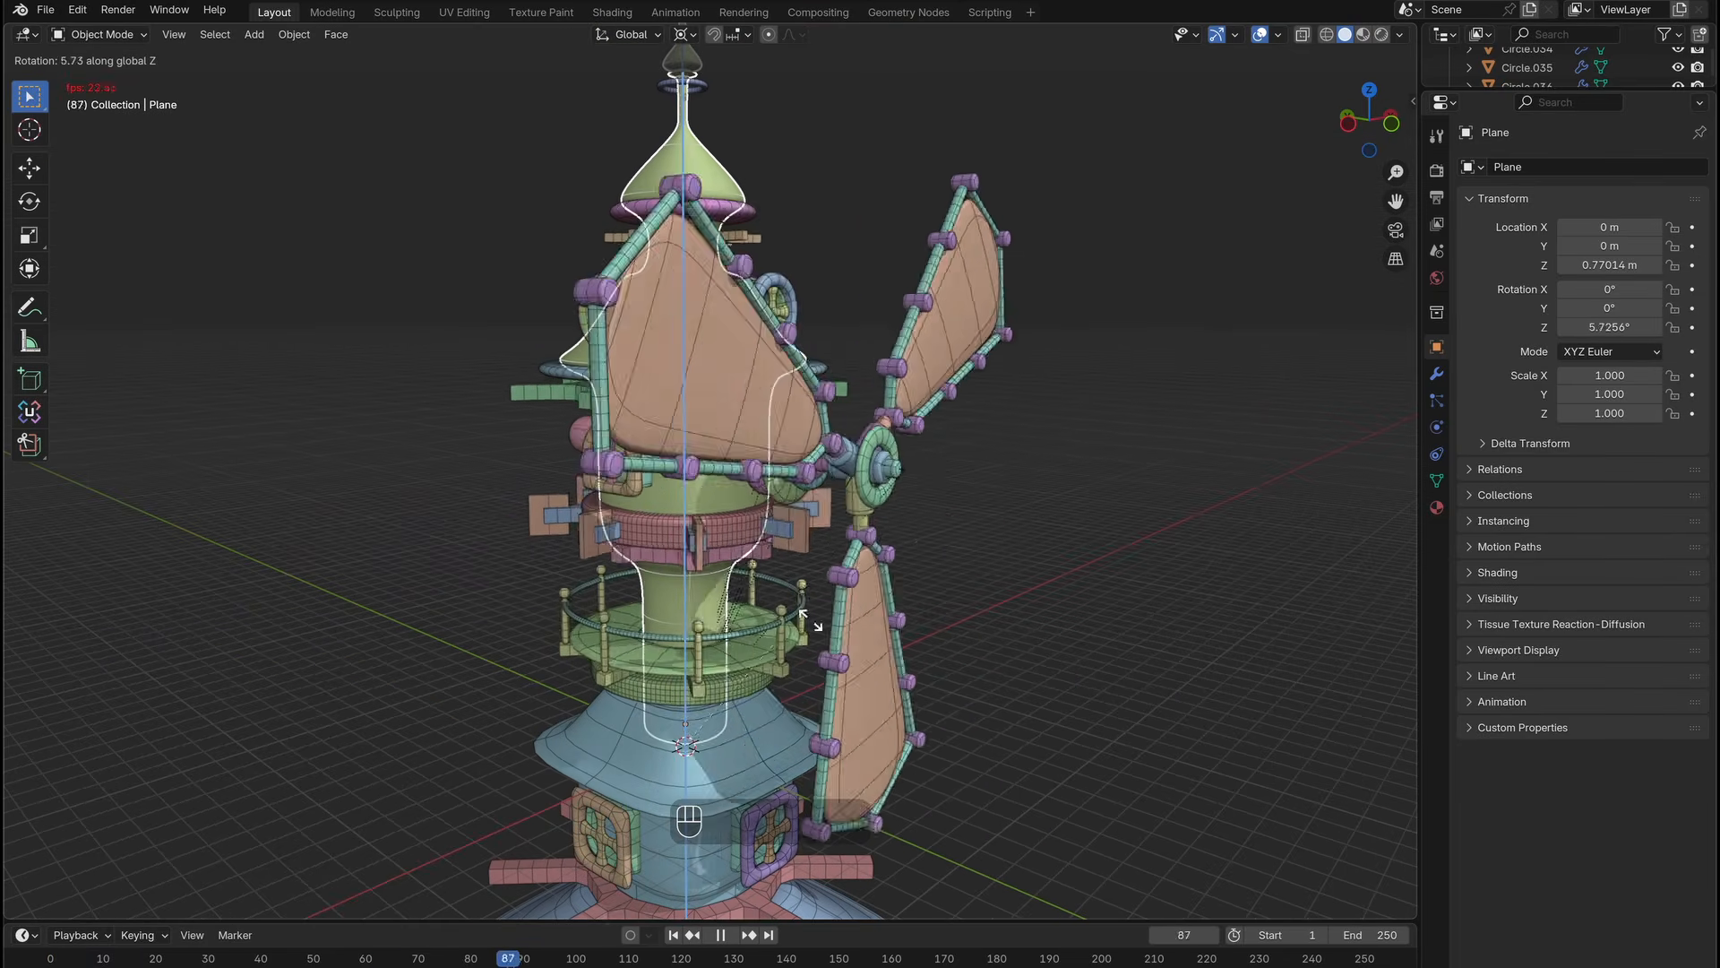
pyautogui.press('Escape')
pyautogui.moveTo(1041, 546)
pyautogui.keyDown('shift'); pyautogui.mouseDown(button='middle')
pyautogui.moveTo(818, 549)
pyautogui.moveTo(1068, 537)
pyautogui.moveTo(1008, 548)
pyautogui.mouseUp(button='middle'); pyautogui.keyUp('shift')
pyautogui.press('space')
# Split the viewport, open a Graph Editor beside it, and return to frame 1.
pyautogui.moveTo(1418, 23); pyautogui.dragTo(844, 54)
pyautogui.click(867, 34)
pyautogui.click(1085, 128)
pyautogui.hotkey('shift', 'Left')
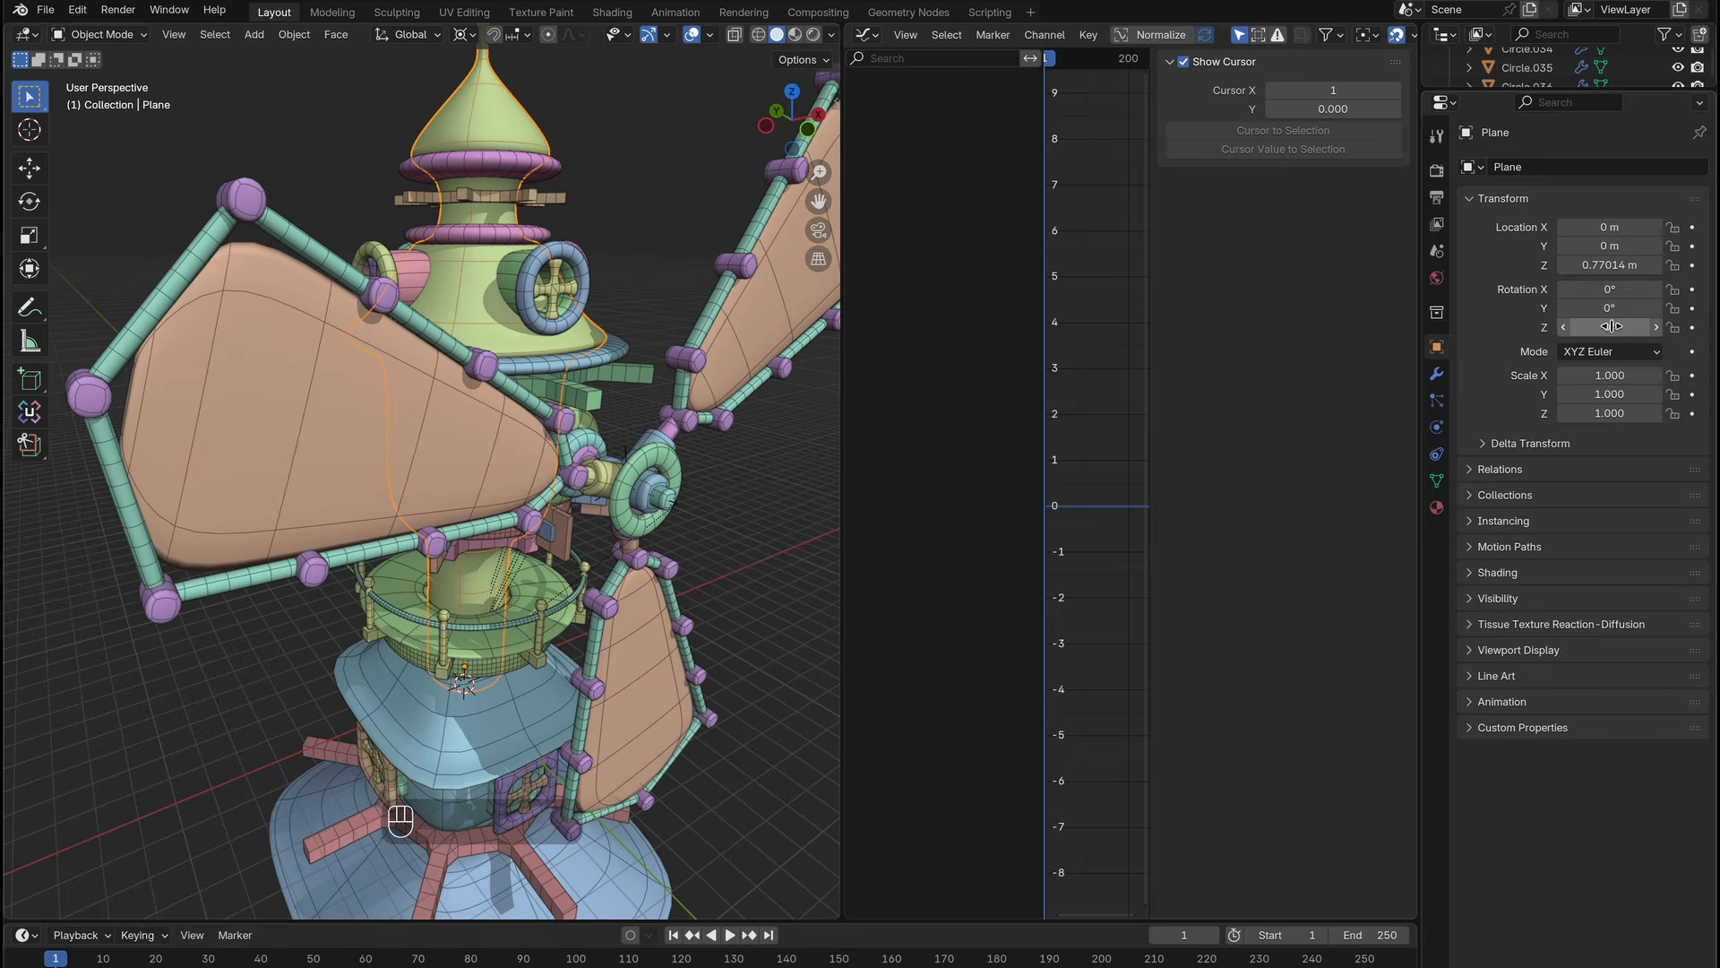
# Insert a single keyframe on the tower body's Z rotation and add a Noise modifier to its curve.
pyautogui.rightClick(1612, 328)
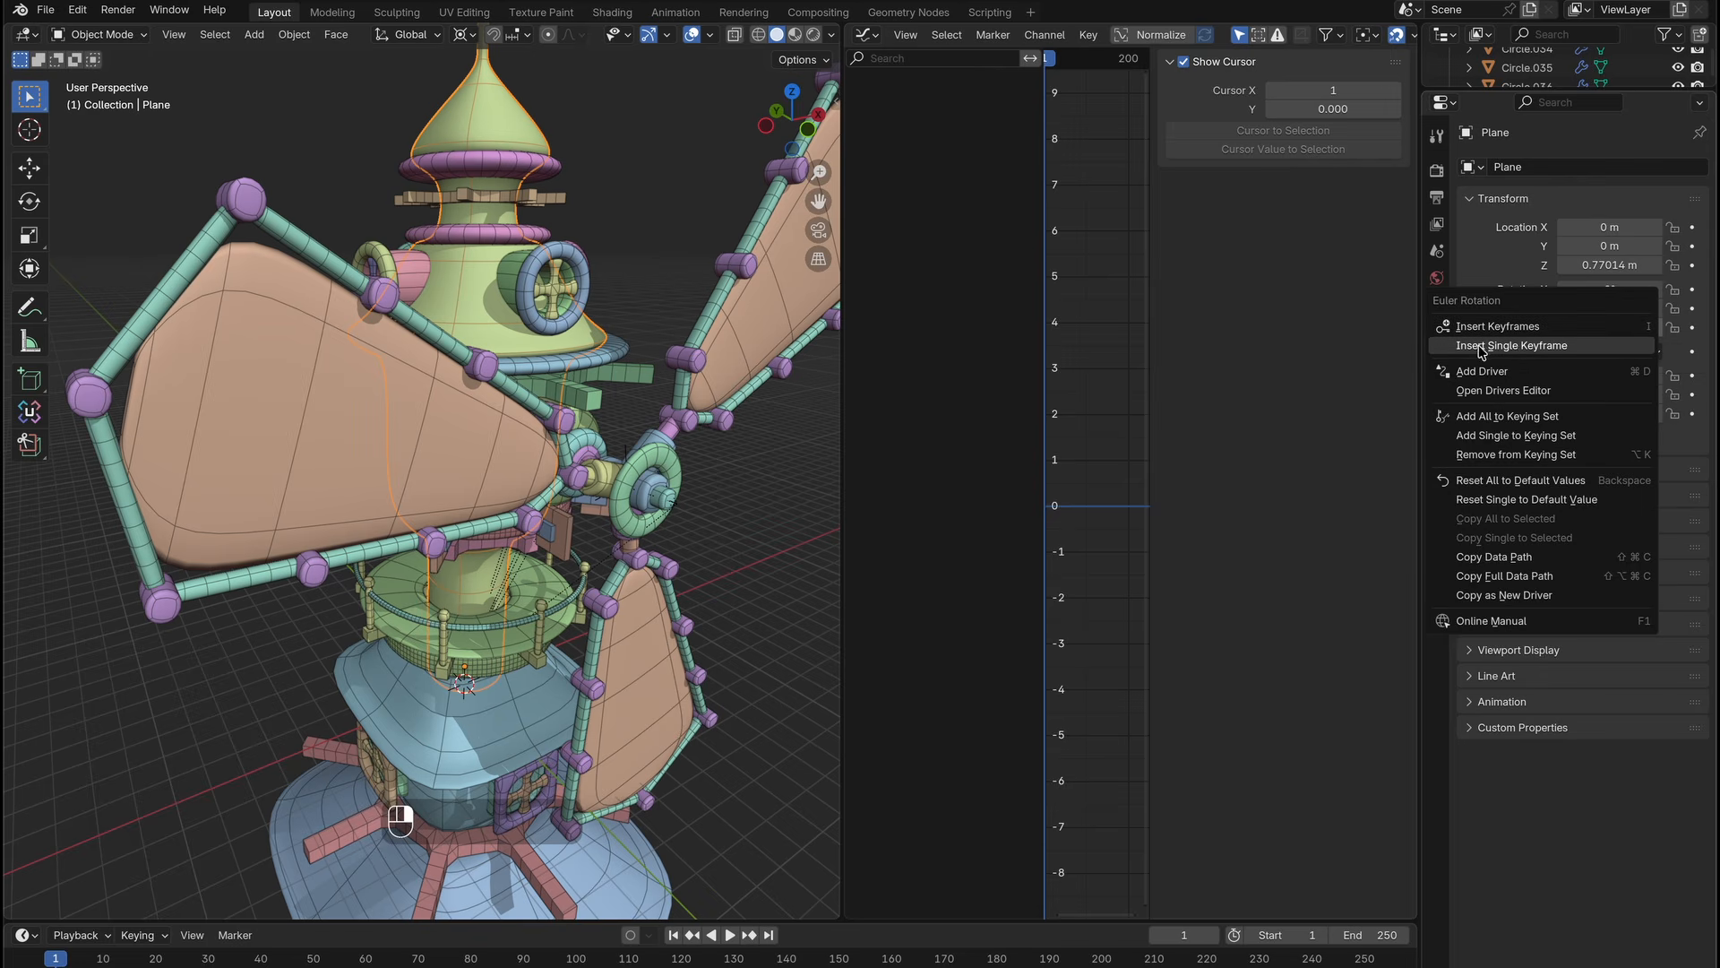
pyautogui.click(1536, 348)
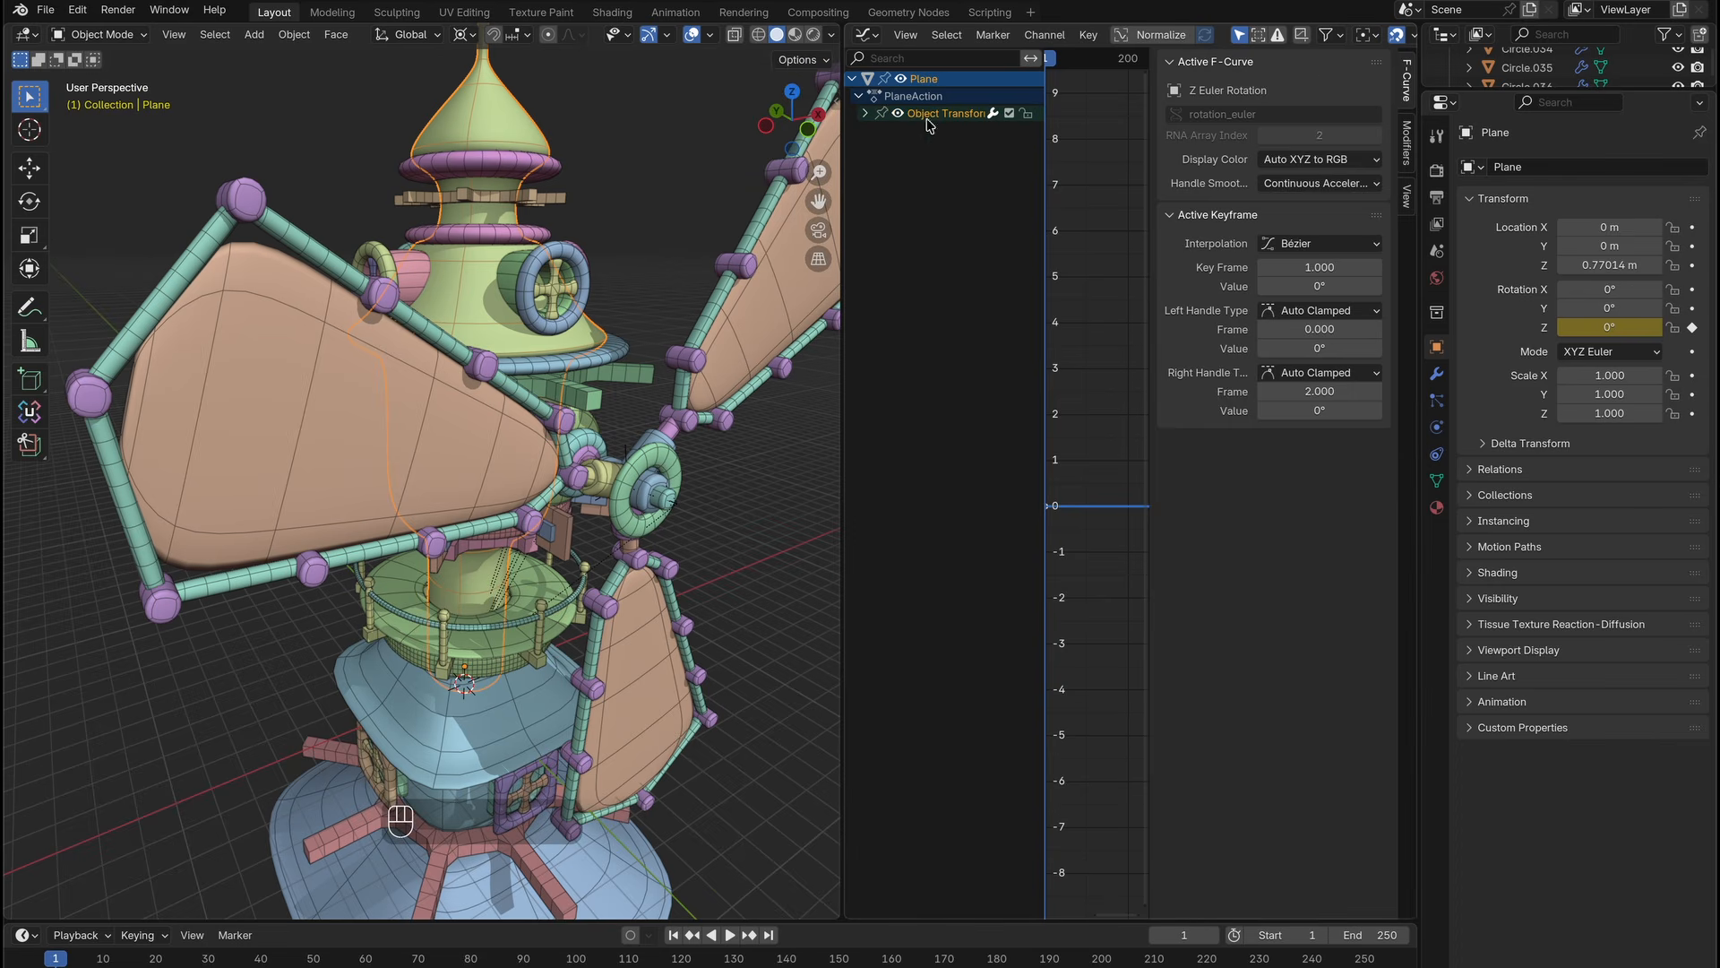
pyautogui.click(1407, 144)
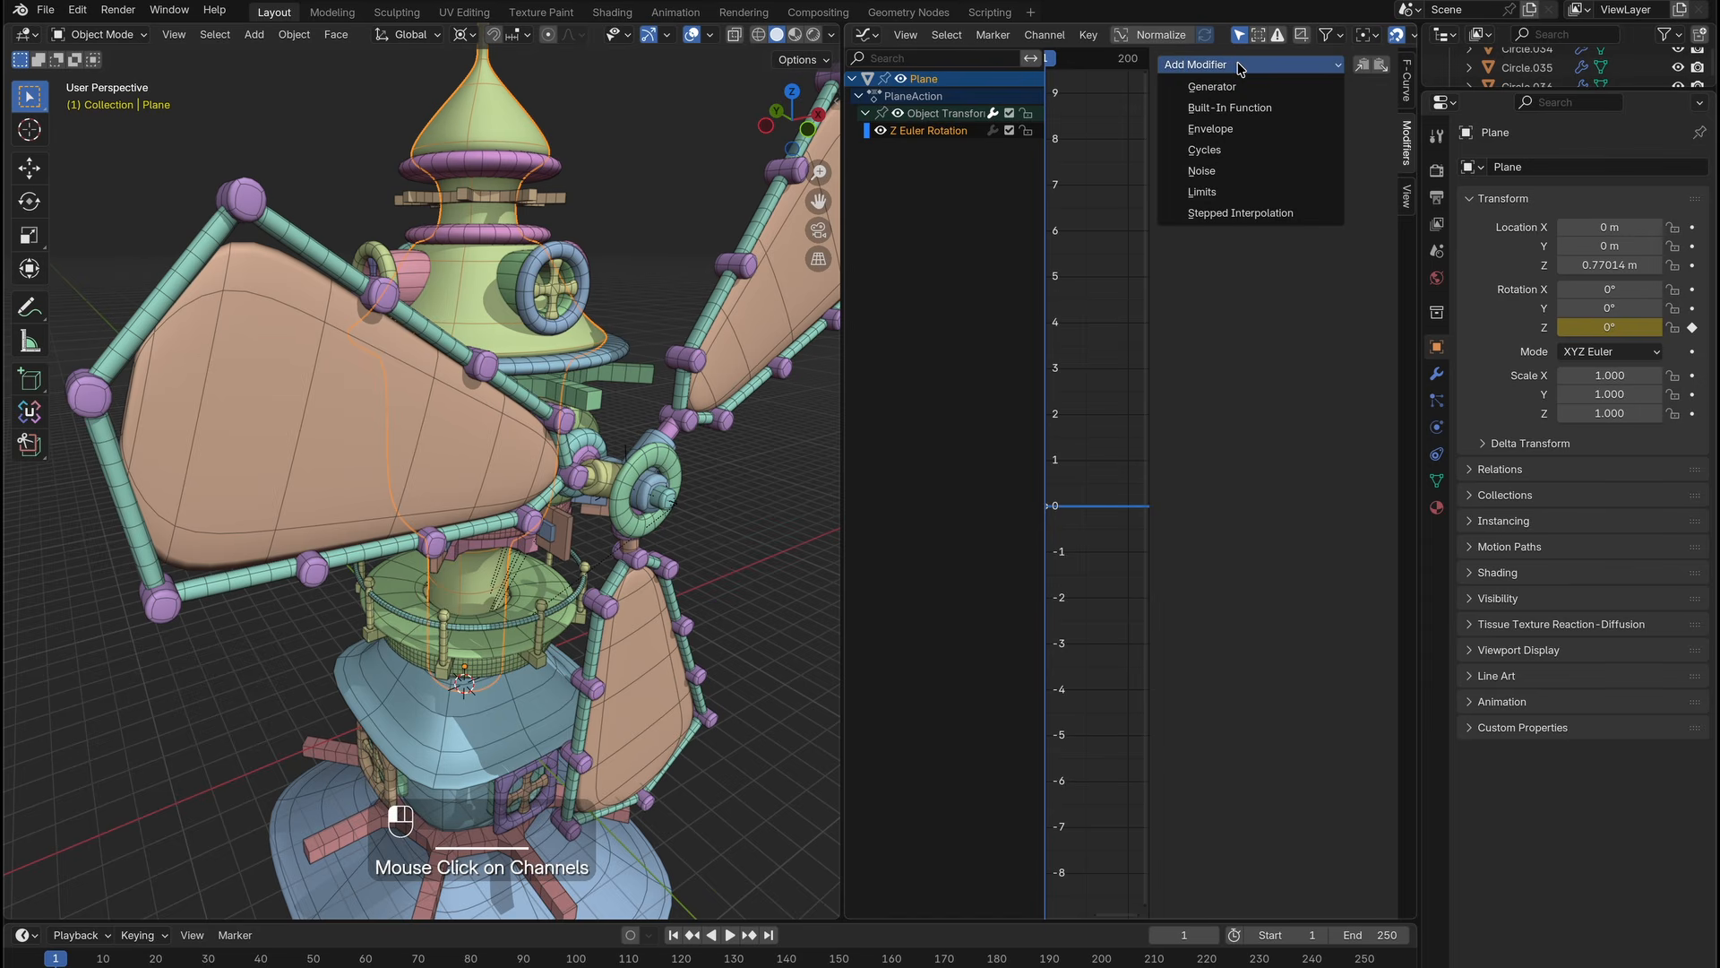
pyautogui.click(1203, 171)
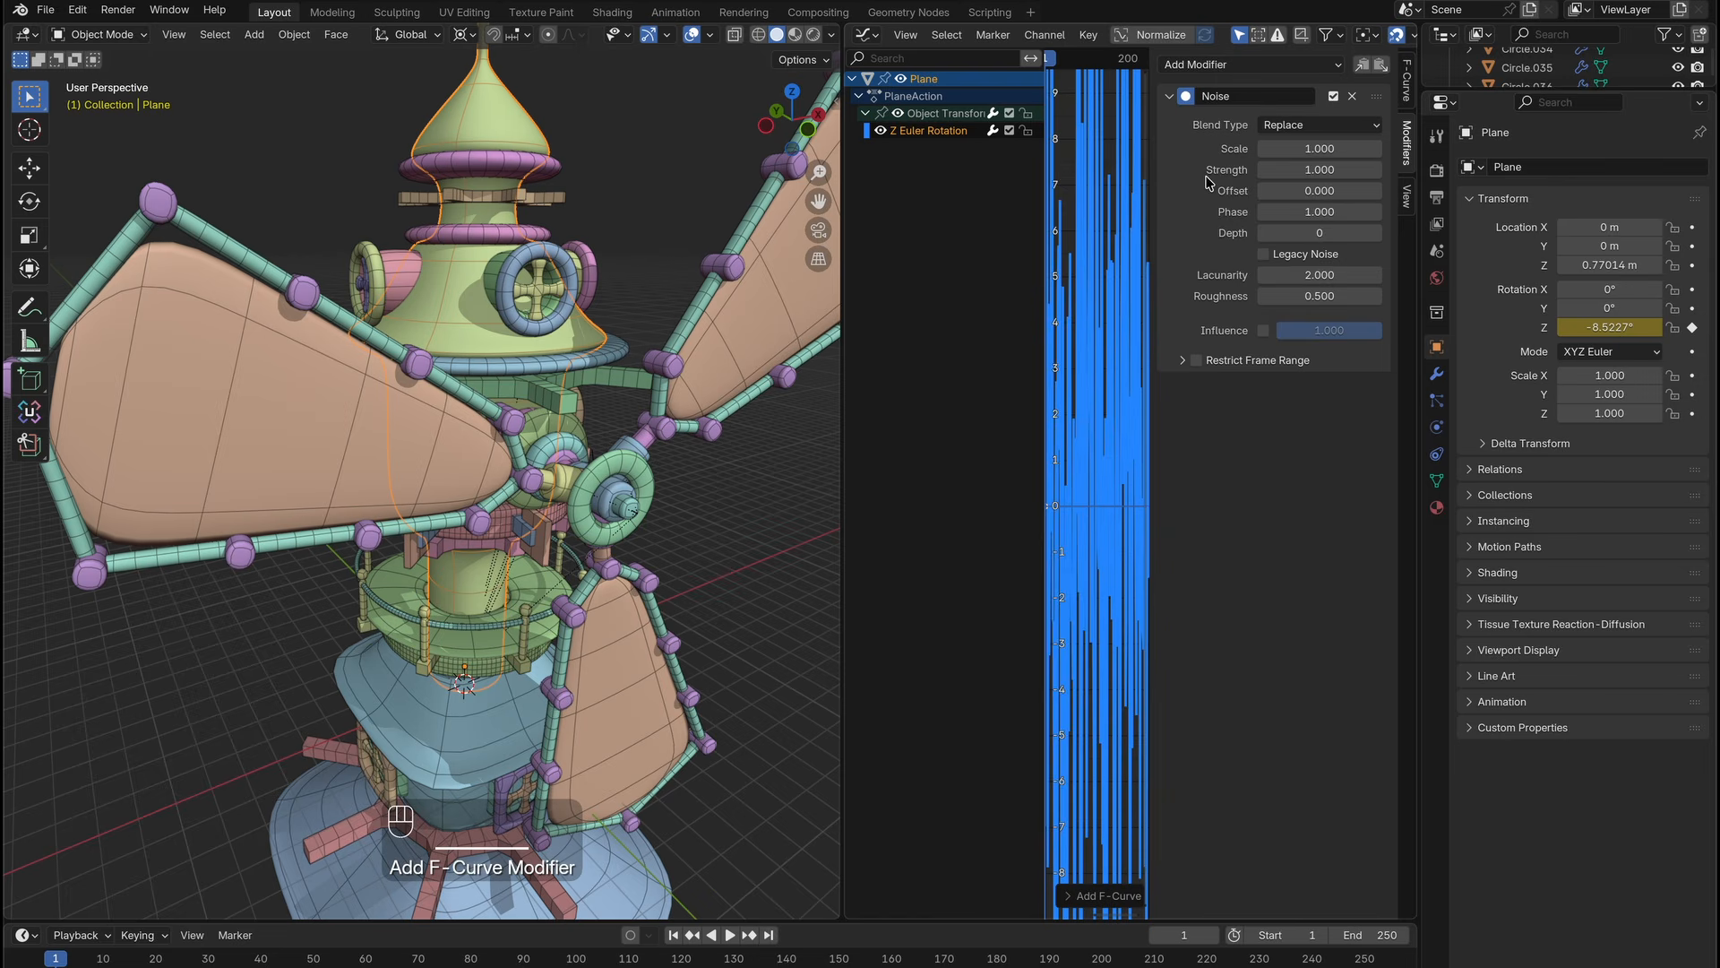
# Play the animation with the noise curve in a wider Graph Editor, and increase the Noise modifier's Scale.
pyautogui.press('space')
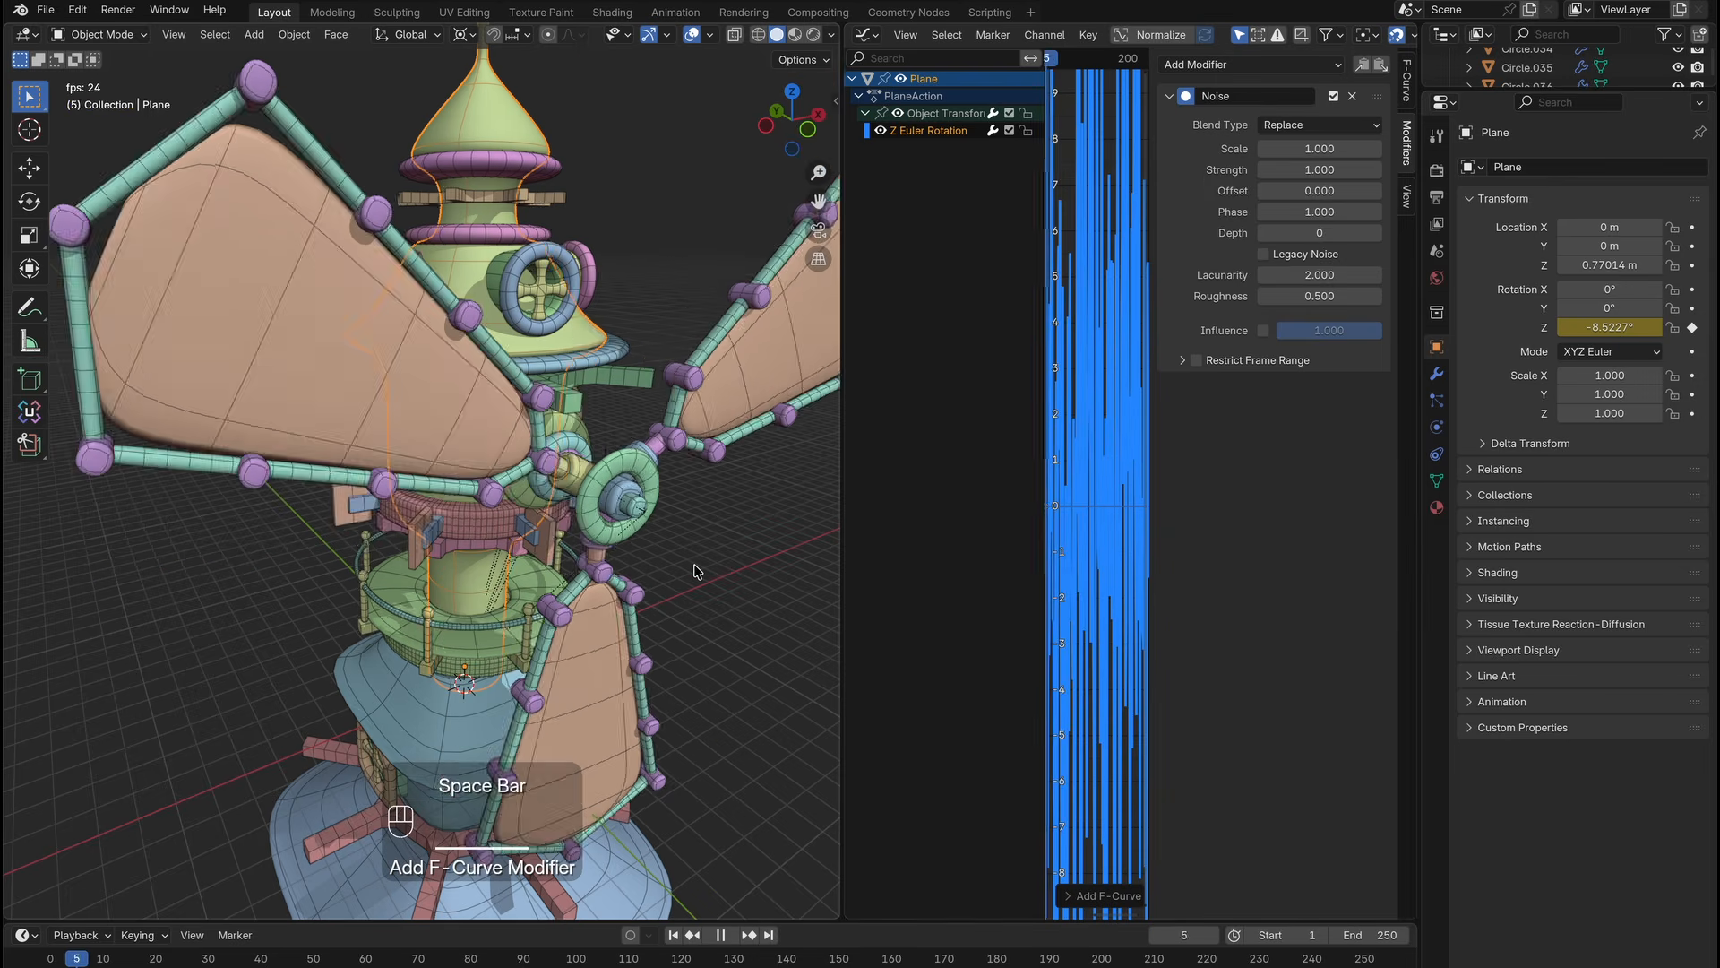
pyautogui.moveTo(841, 529); pyautogui.dragTo(627, 488)
pyautogui.keyDown('ctrl'); pyautogui.moveTo(970, 422); pyautogui.dragTo(970, 423, button='middle'); pyautogui.keyUp('ctrl')
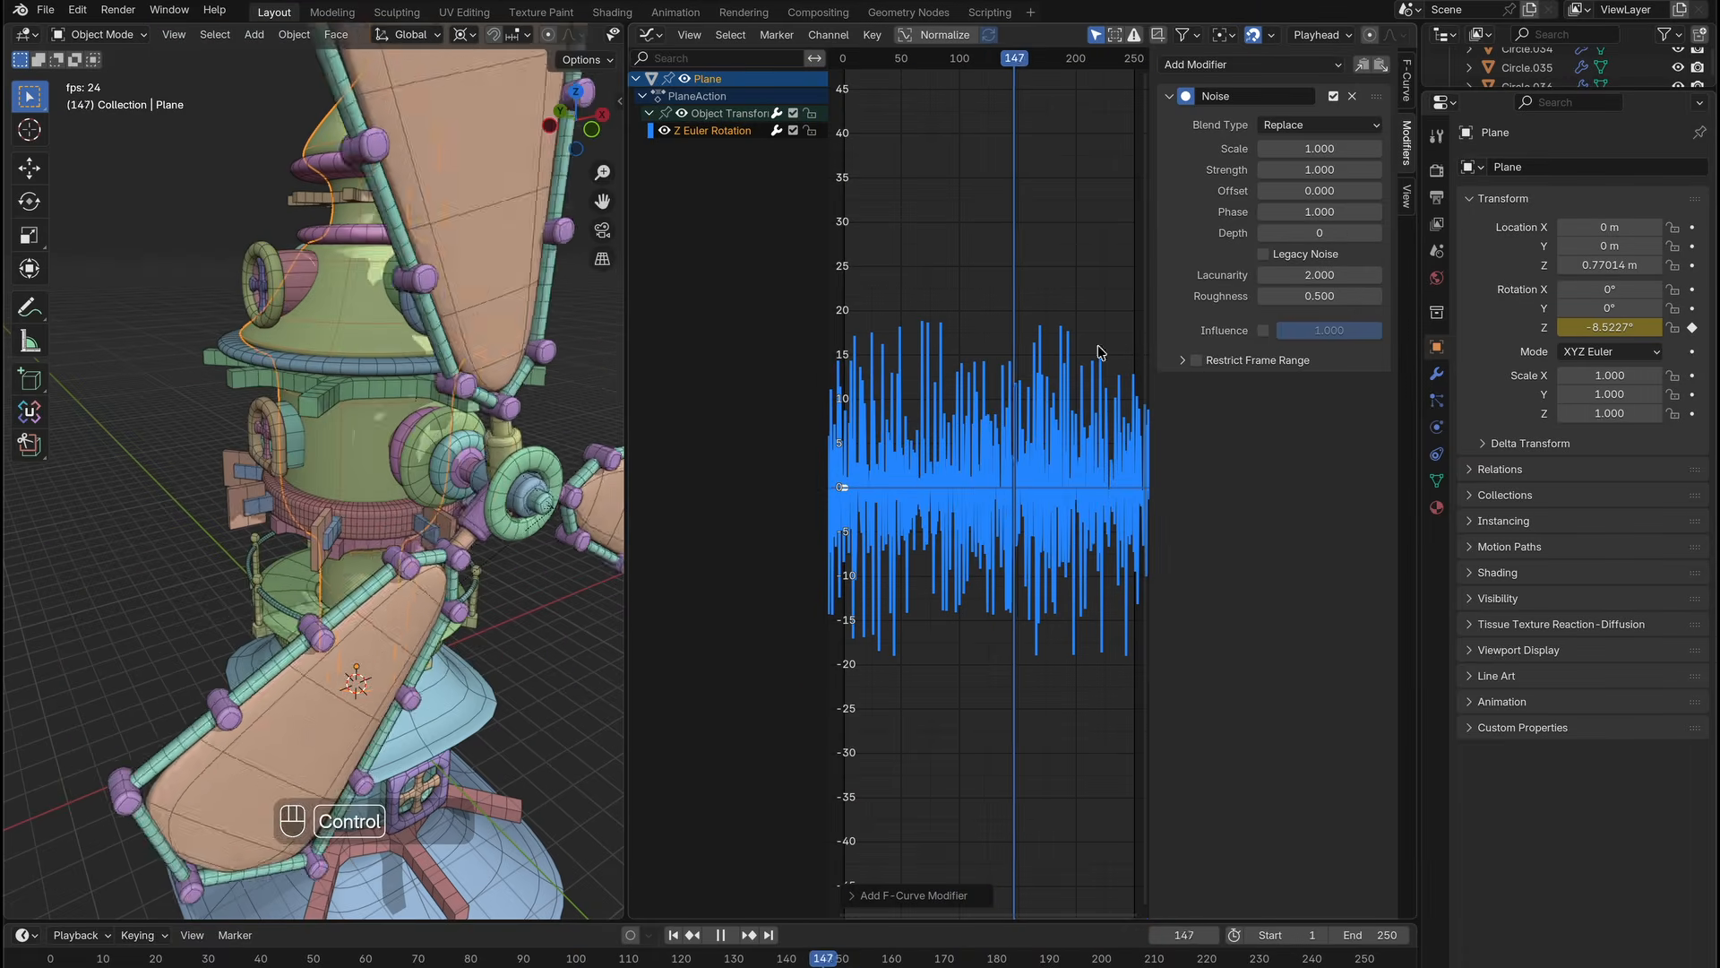
pyautogui.moveTo(1319, 148); pyautogui.dragTo(1358, 148)
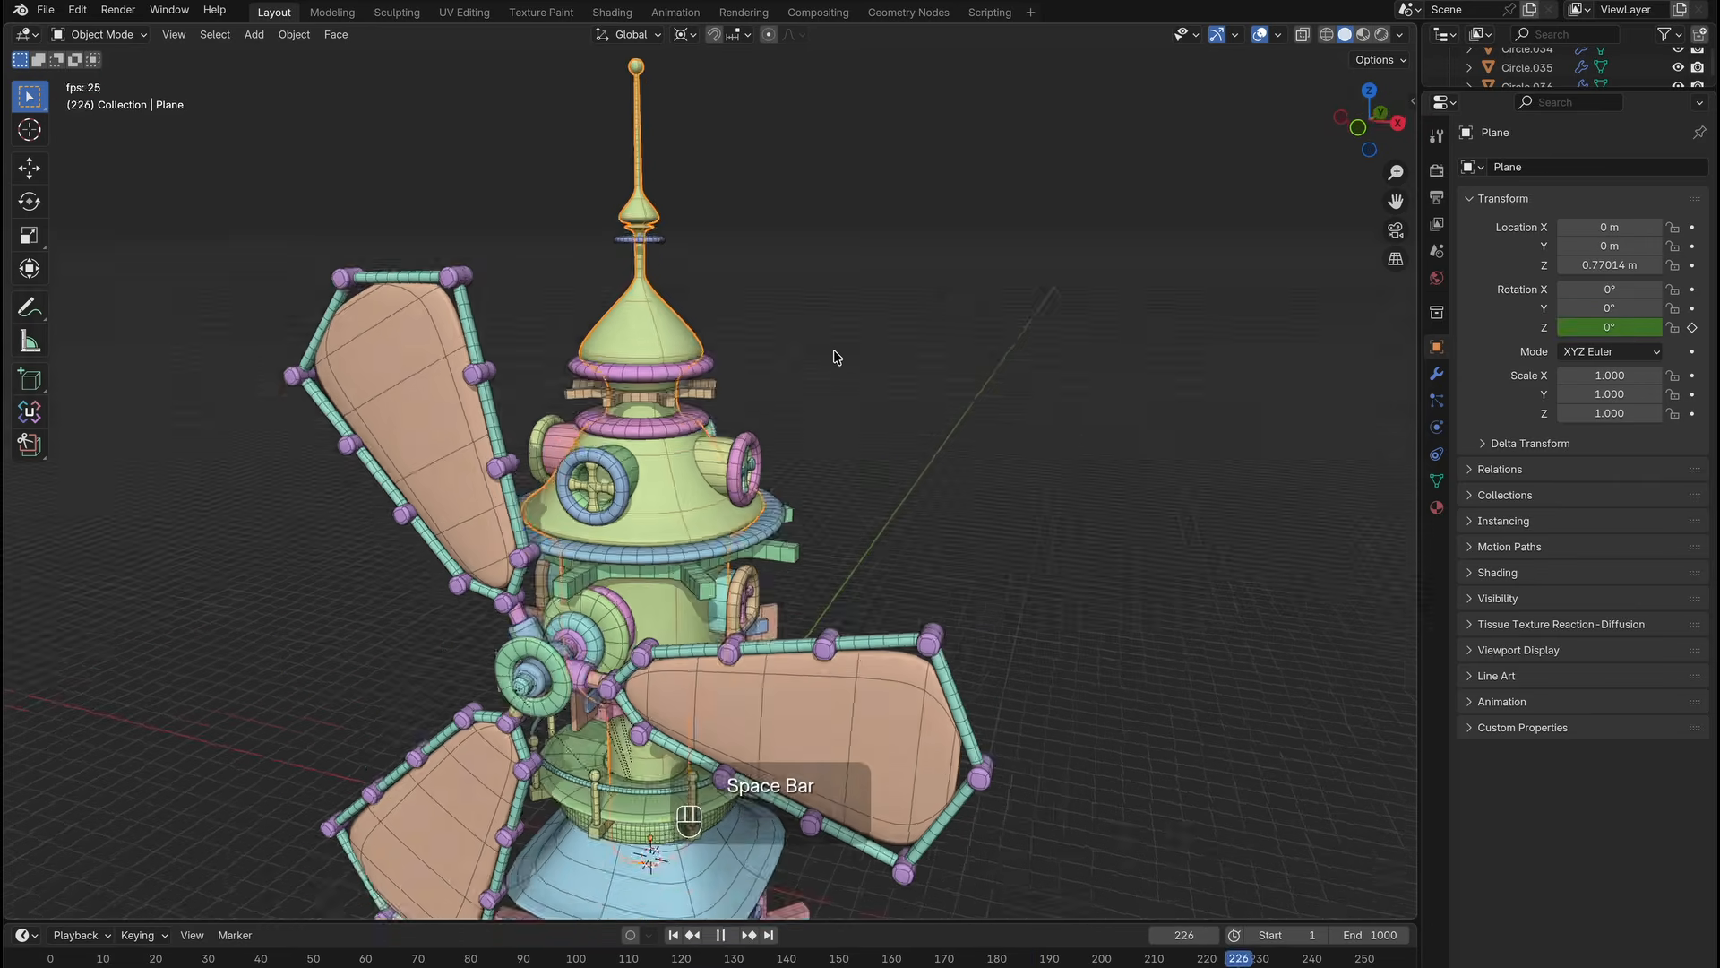
# Duplicate the sphere vertex at the spire's tip in front view, and separate it as its own object beside the spire.
pyautogui.press('KP_1')
pyautogui.click(594, 219)
pyautogui.keyDown('shift'); pyautogui.moveTo(637, 106); pyautogui.dragTo(665, 245, button='middle'); pyautogui.keyUp('shift')
pyautogui.scroll(6, 665, 245)
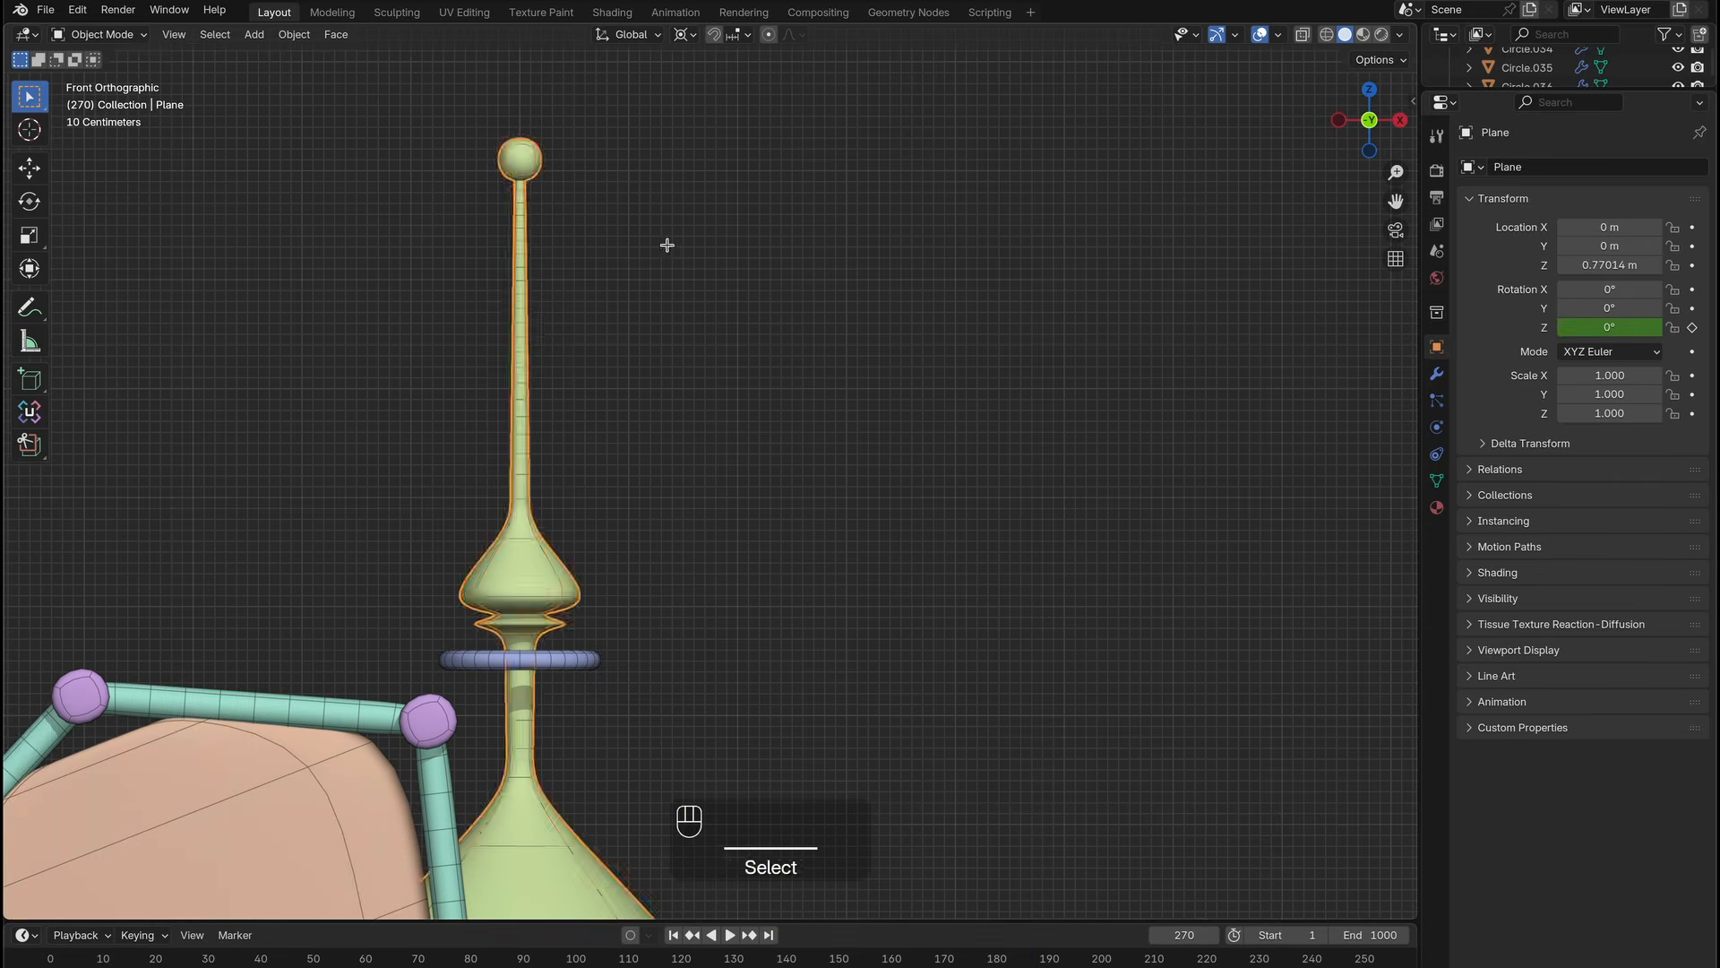
pyautogui.press('Tab')
pyautogui.hotkey('alt', 'z')
pyautogui.press('Tab')
pyautogui.click(556, 286)
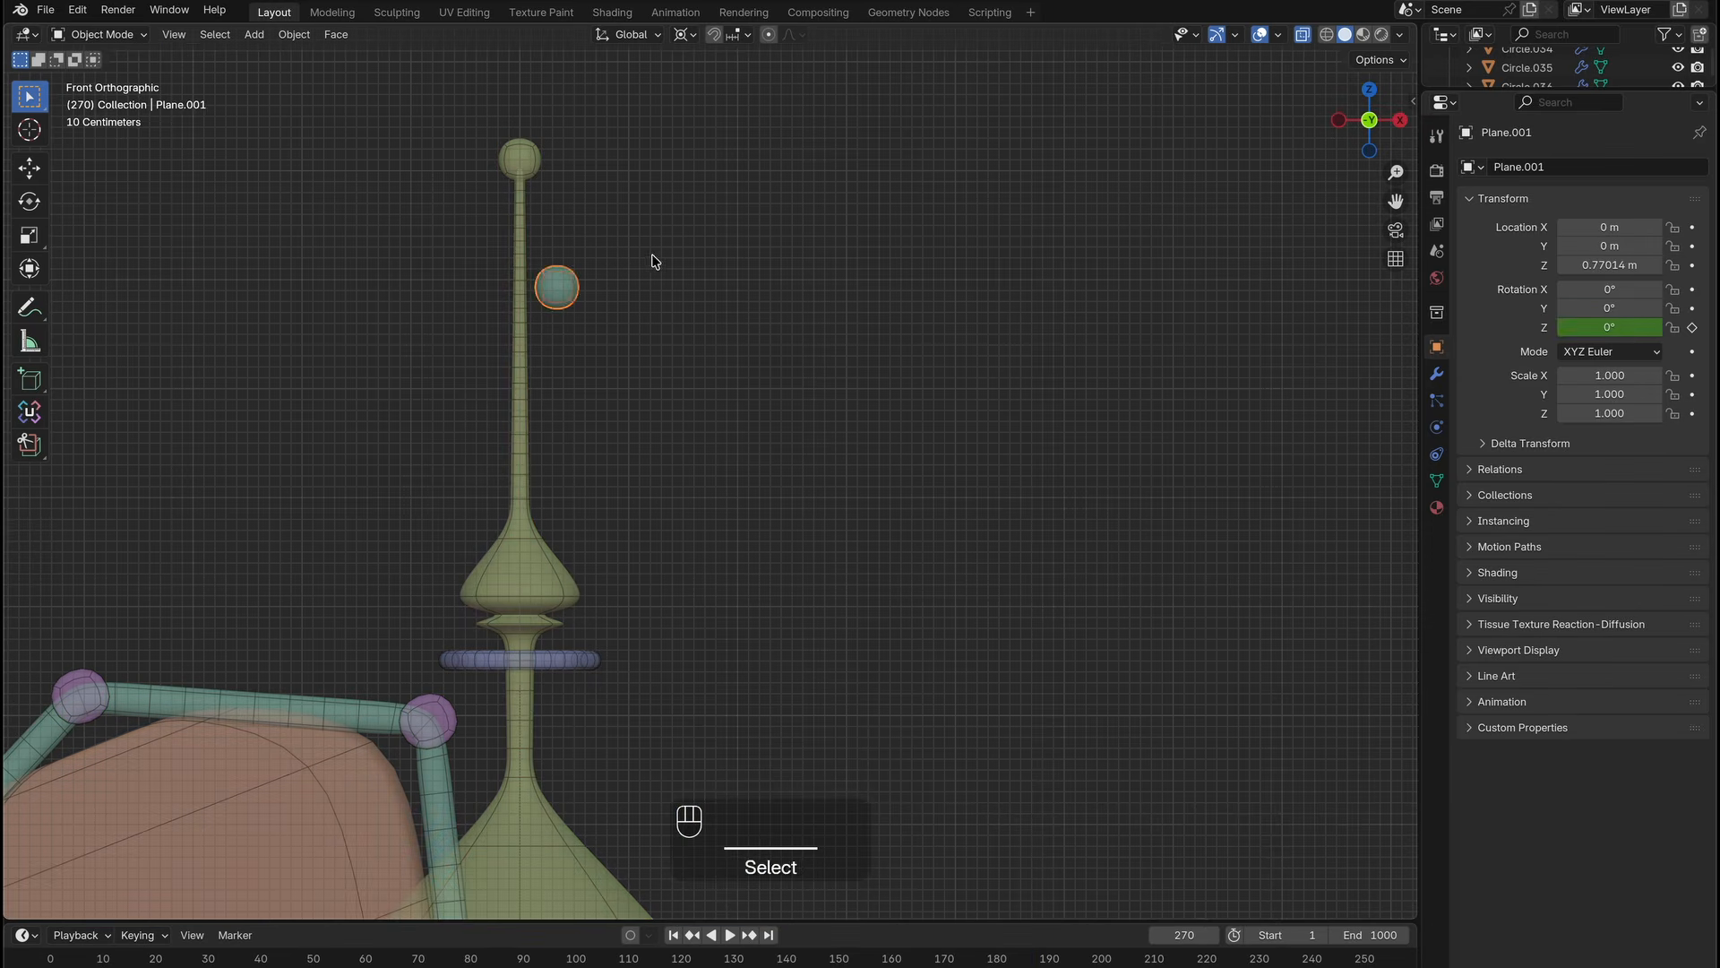
# Extrude the separated vertex into a horizontal stem that forks into two branches, and isolate the shape in local view.
pyautogui.click(1029, 318)
pyautogui.press('e')
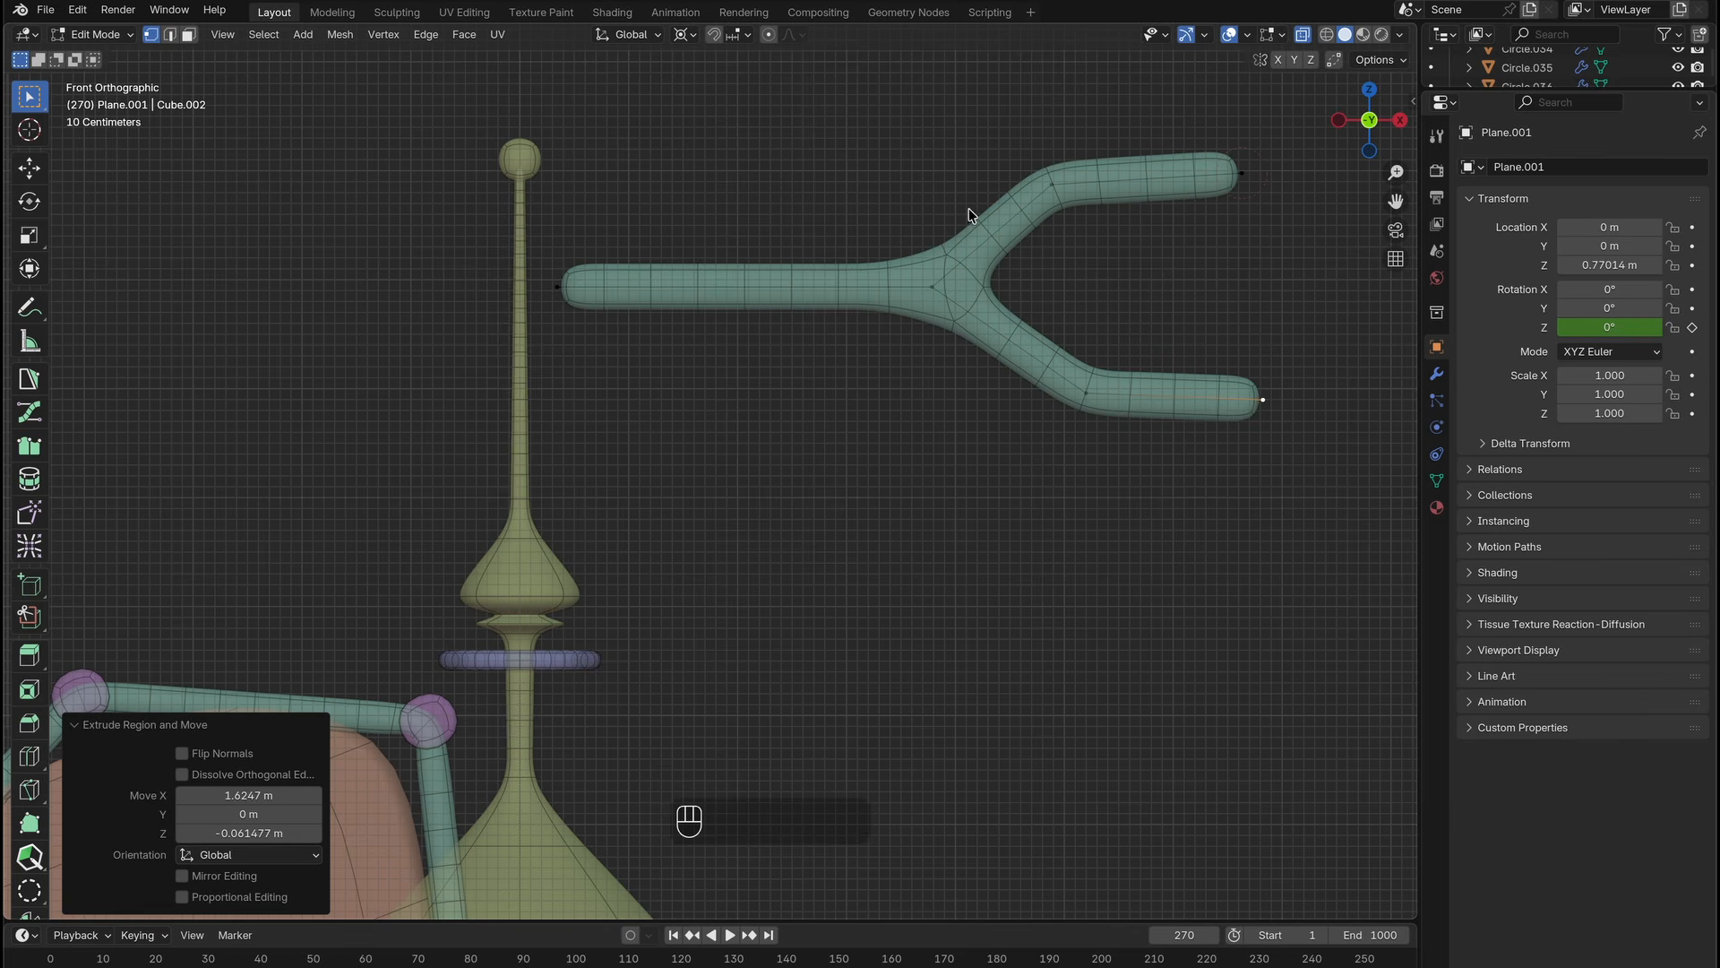
pyautogui.moveTo(1287, 112); pyautogui.dragTo(524, 439)
pyautogui.moveTo(1057, 385); pyautogui.dragTo(961, 414, button='middle')
pyautogui.press('/')
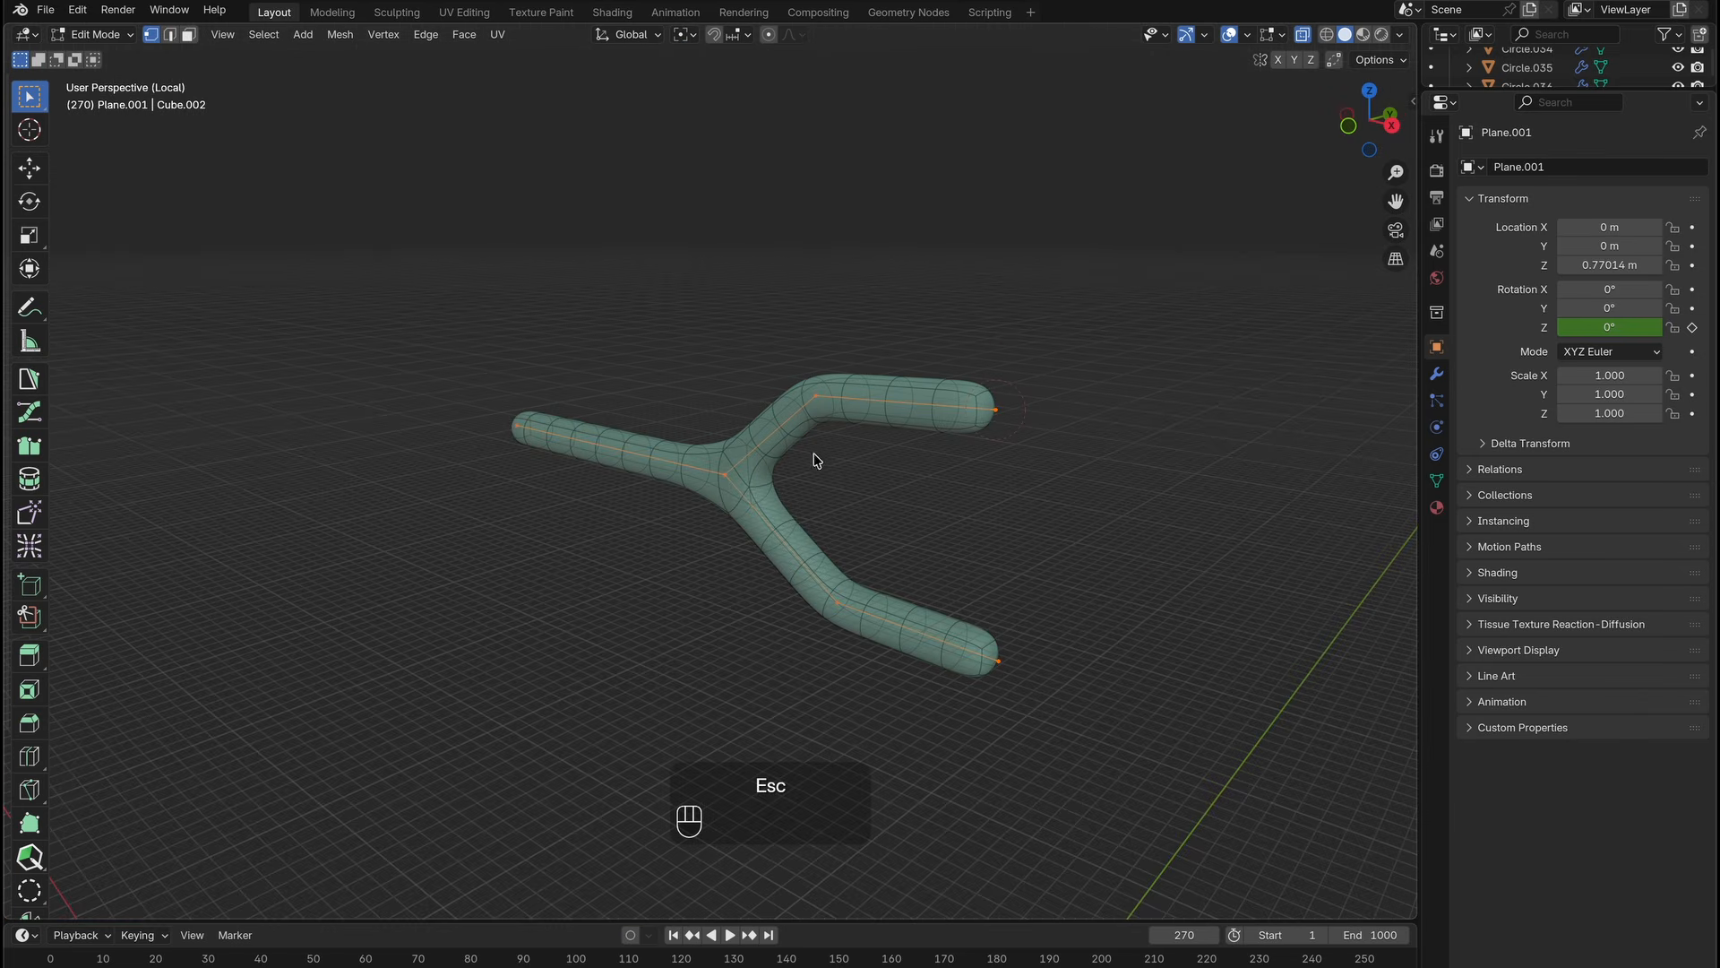
# Resize the forked shape's skin into a broad, flag-like body, adjusting its thickness along Y.
pyautogui.press('s')
pyautogui.press('y')
pyautogui.moveTo(755, 512); pyautogui.dragTo(755, 511)
pyautogui.press('s')
pyautogui.press('y')
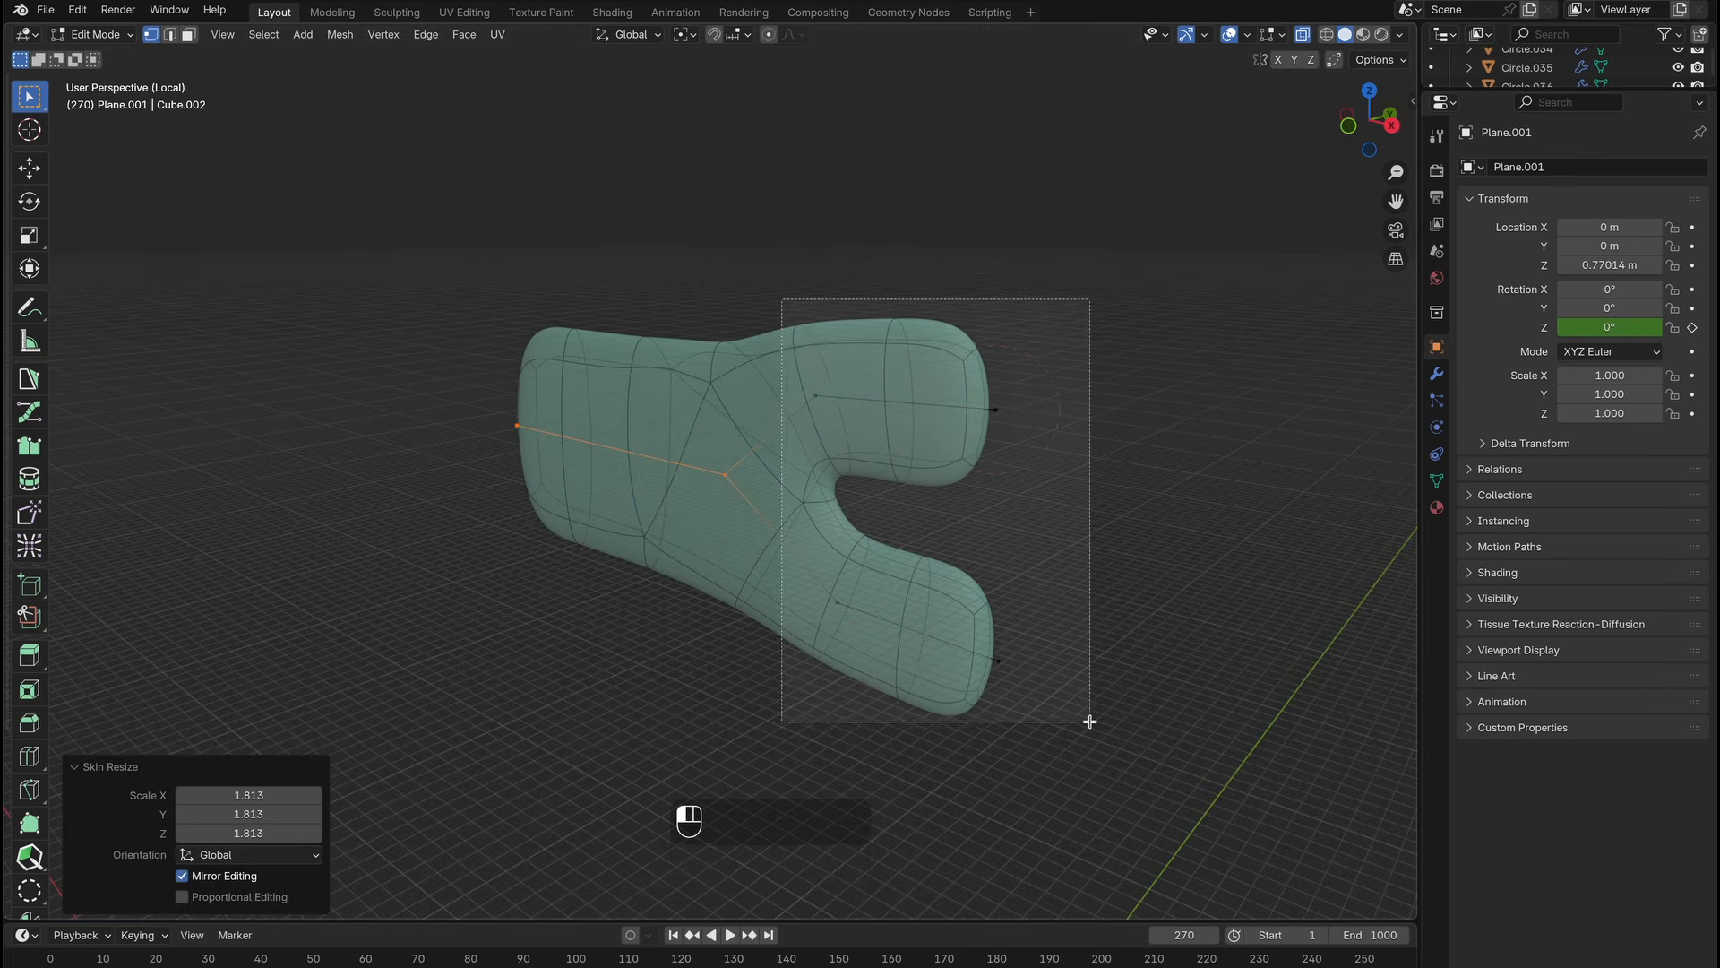
# Adjust the skin thickness of the two branches along Y, and shrink the skin at their ends into tapered tails.
pyautogui.moveTo(1090, 721); pyautogui.dragTo(1090, 722)
pyautogui.press('s')
pyautogui.press('y')
pyautogui.click(1060, 522)
pyautogui.press('KP_1')
pyautogui.moveTo(941, 304); pyautogui.dragTo(1089, 751)
pyautogui.hotkey('ctrl', 'a')
# Subdivide the edge along the flag's main body with three evenly spaced vertices.
pyautogui.scroll(2, 732, 384)
pyautogui.moveTo(689, 459); pyautogui.dragTo(783, 550)
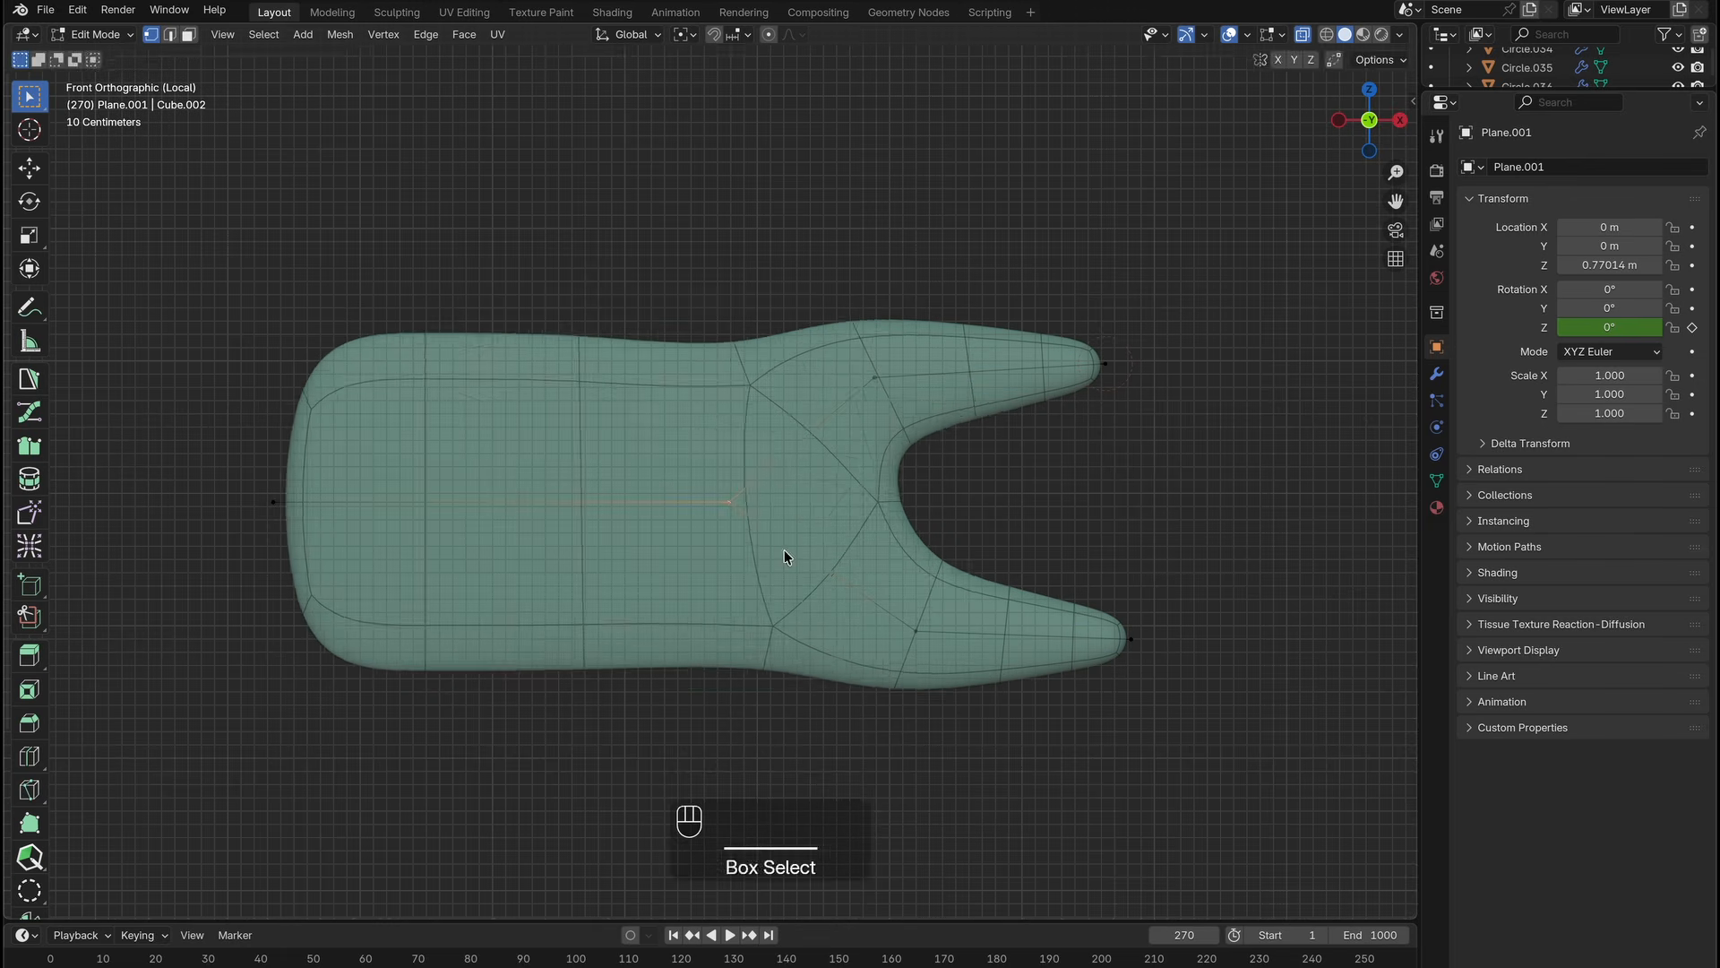
pyautogui.click(664, 530)
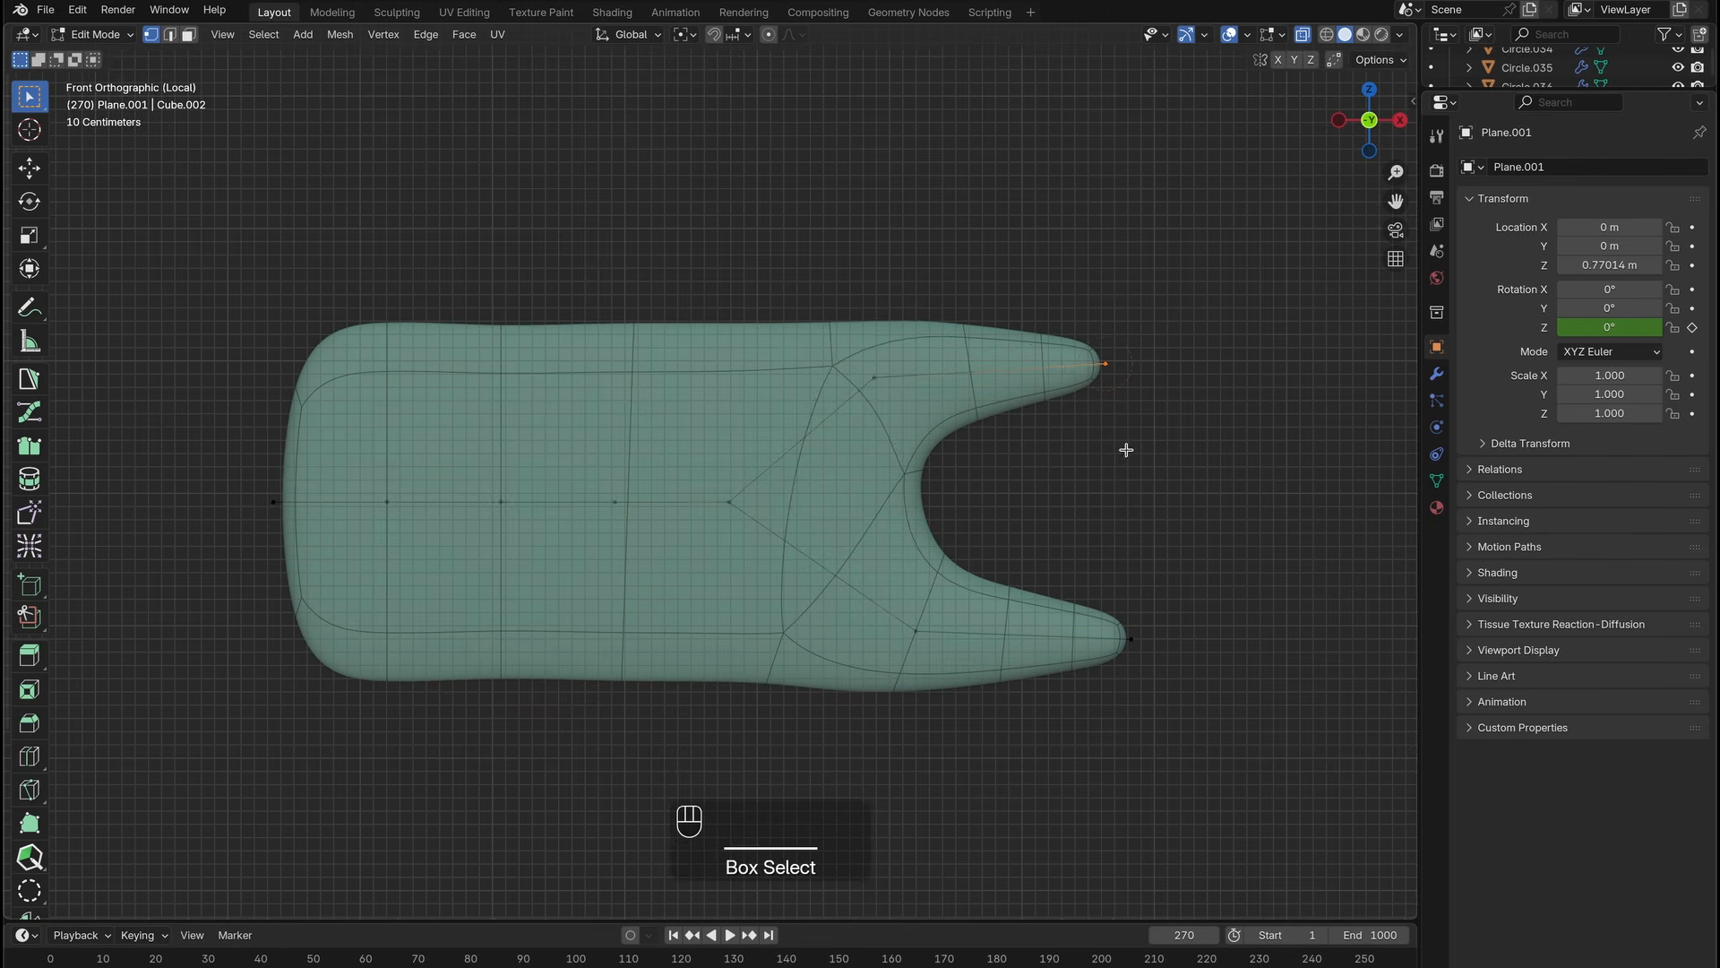
# Move the tail tips and fork points to lengthen and spread the flag's forked end, and display its modifiers.
pyautogui.press('g')
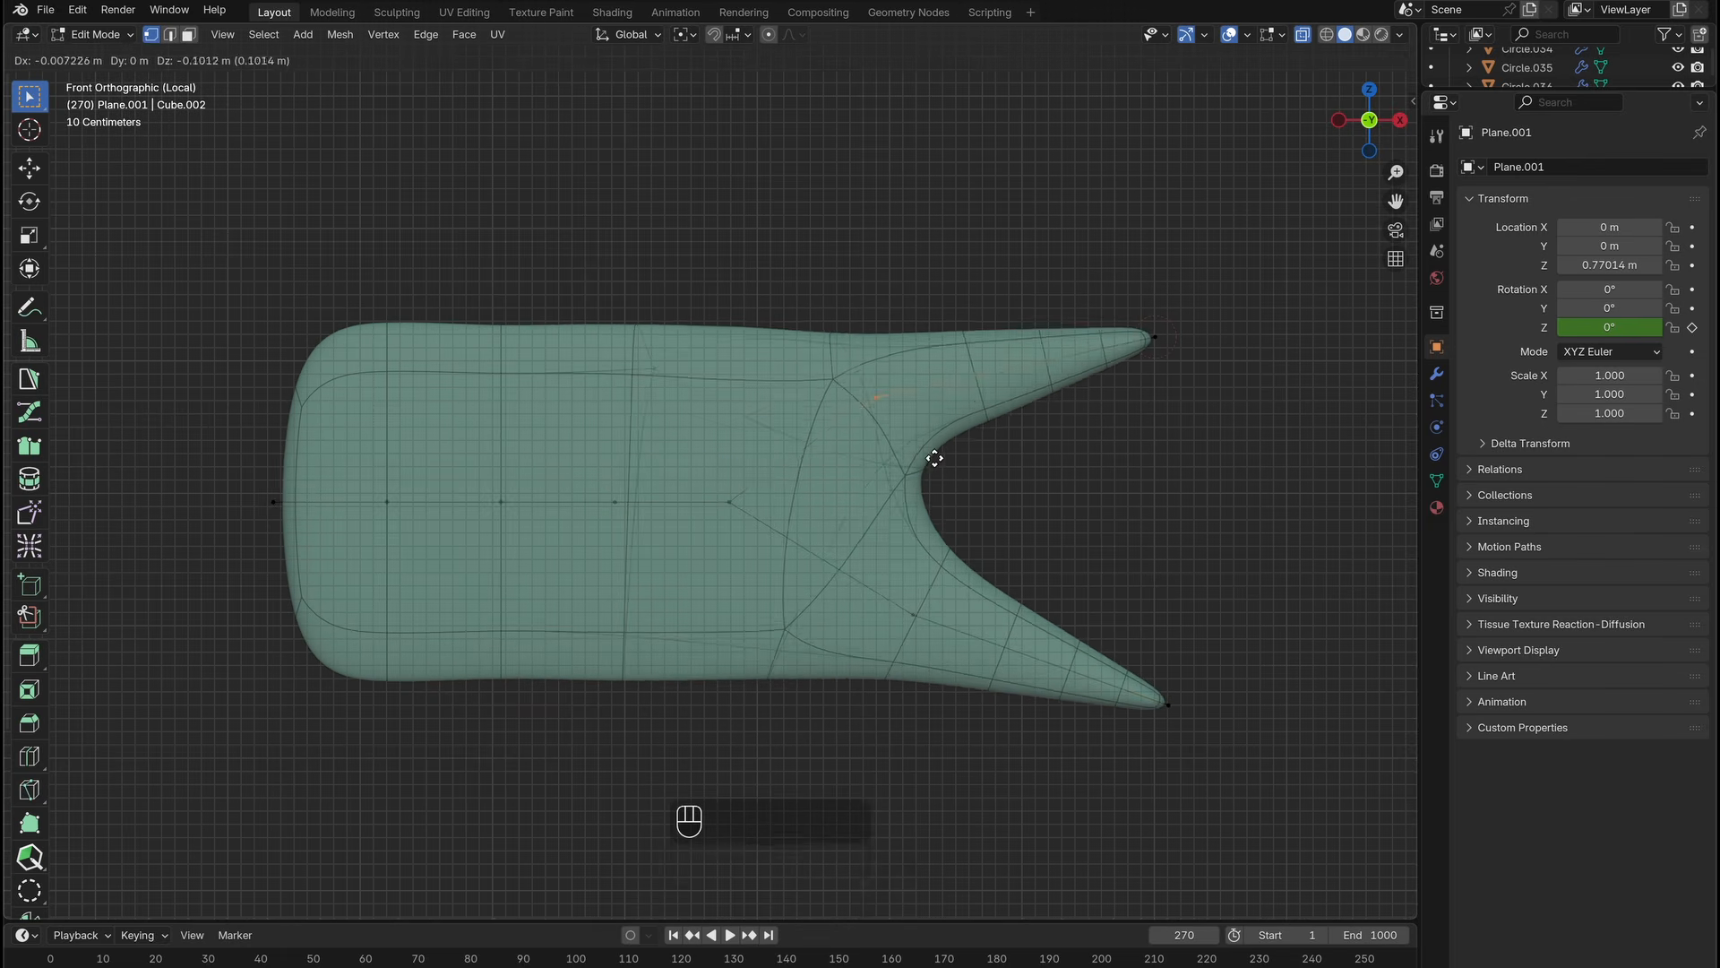
pyautogui.rightClick(1252, 725)
pyautogui.click(1436, 374)
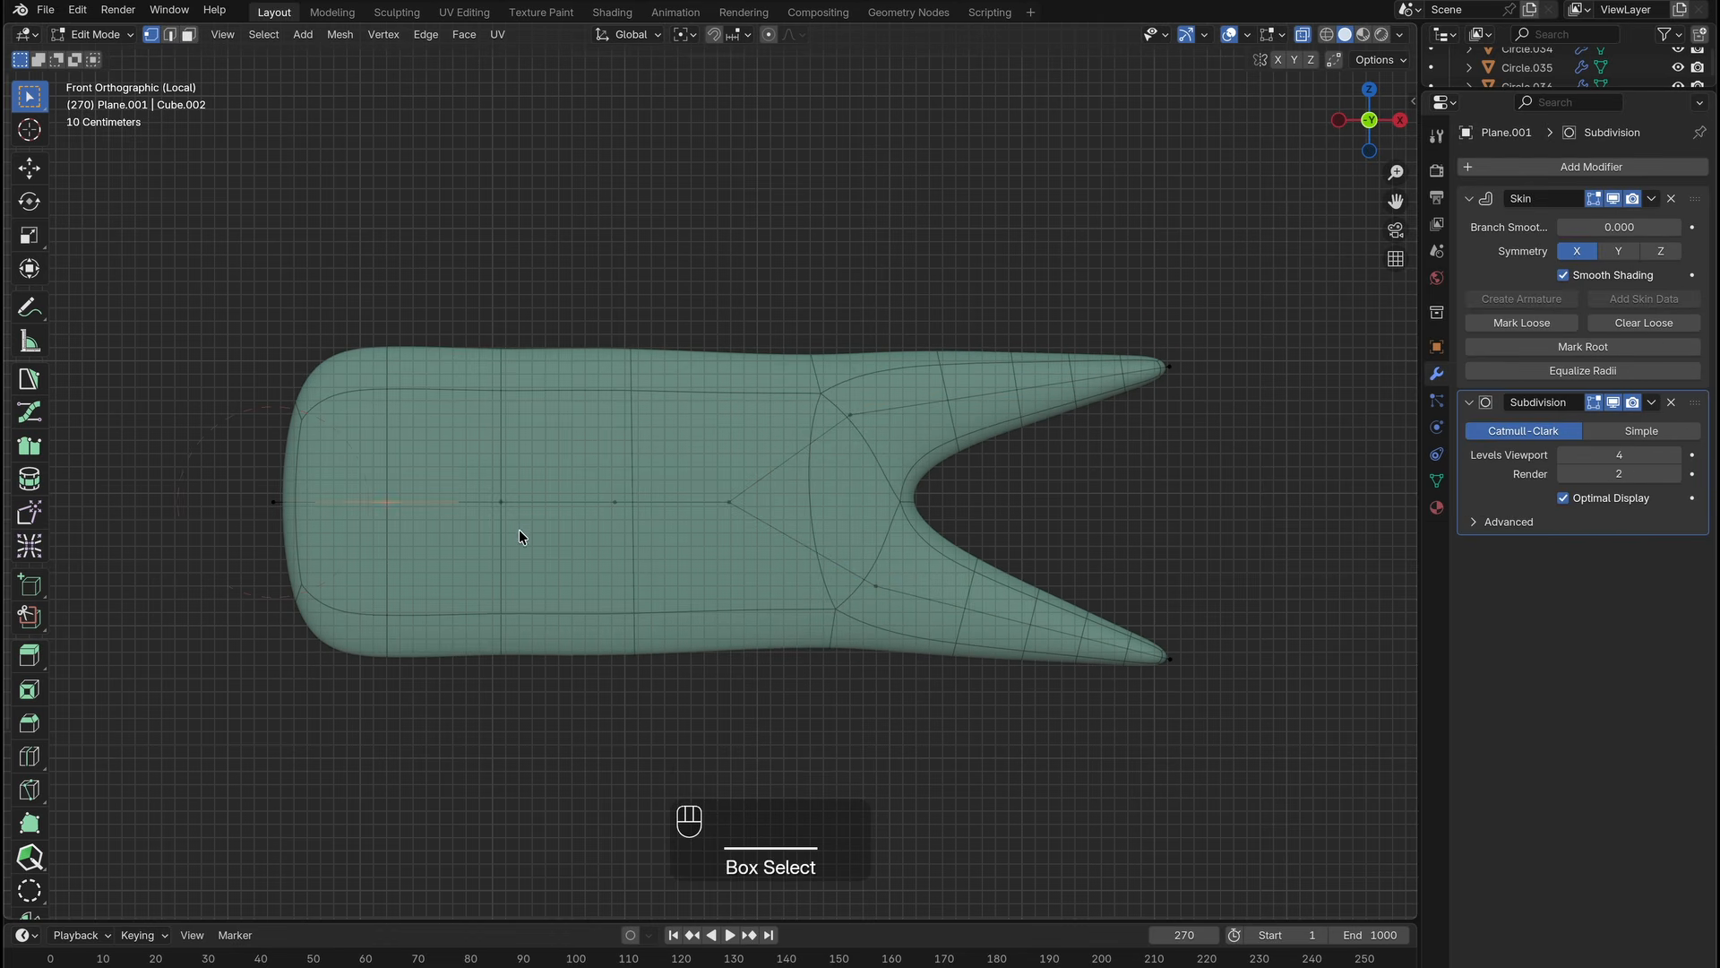
# Turn off proportional editing and resize the skin of the whole flag, followed by the skin at its tail tips.
pyautogui.click(769, 583)
pyautogui.moveTo(770, 582); pyautogui.dragTo(837, 380, button='middle')
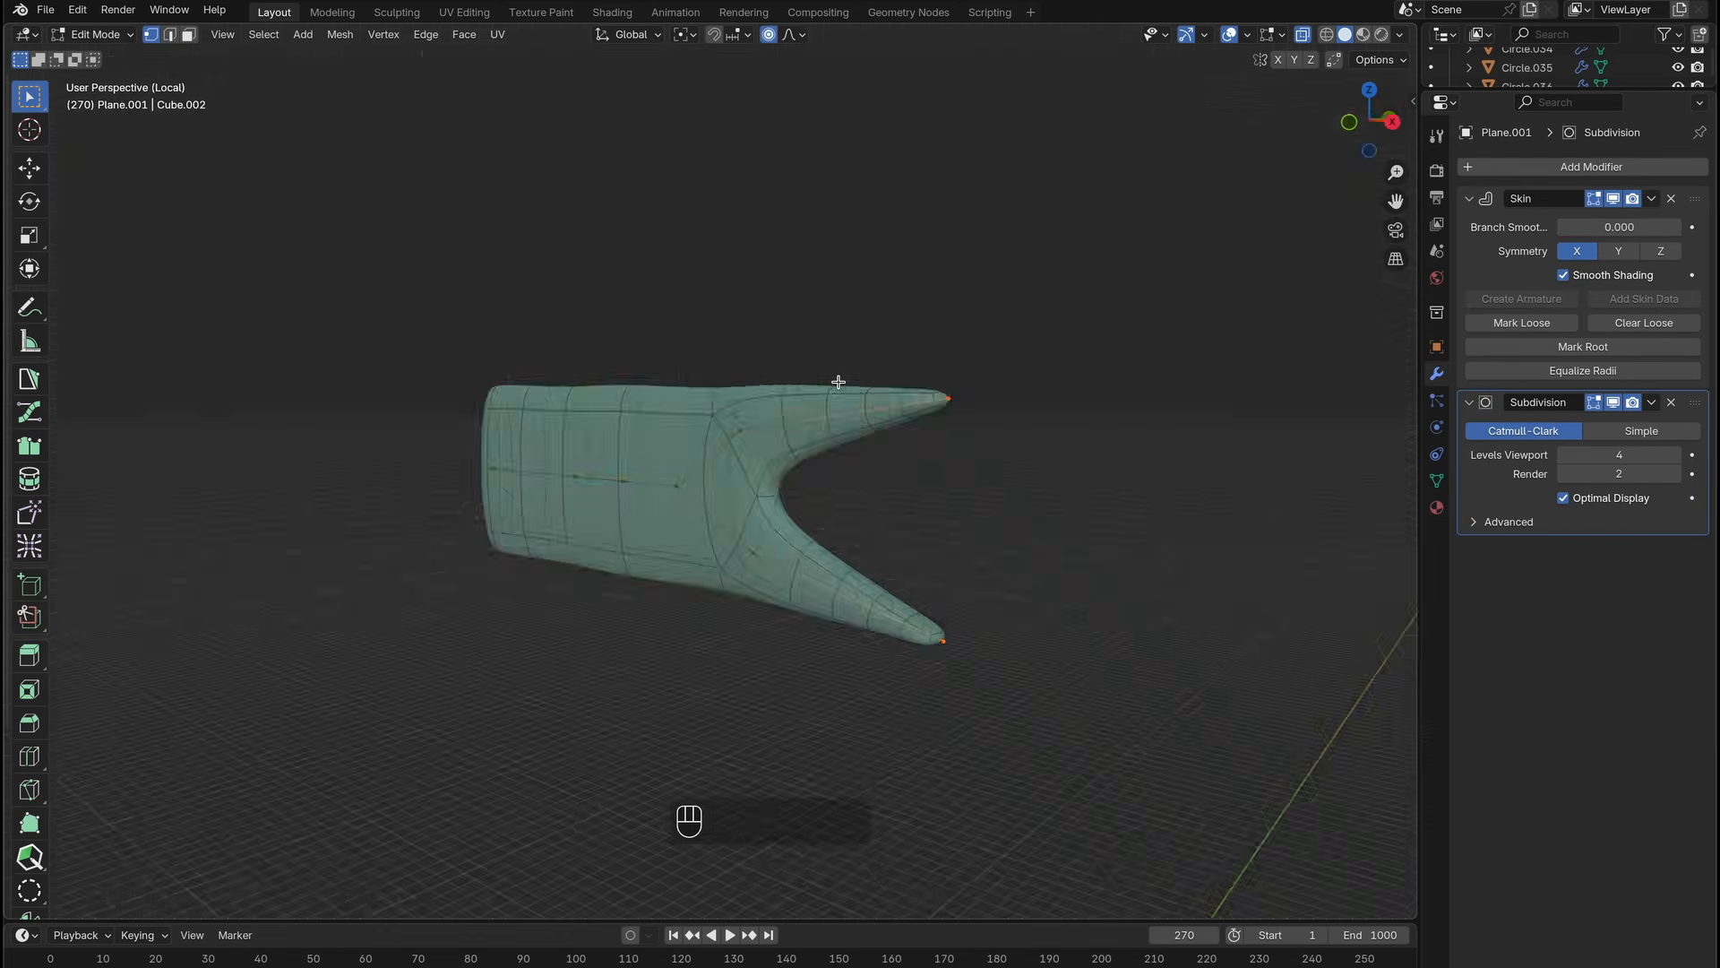
pyautogui.press('Escape')
pyautogui.click(768, 35)
pyautogui.press('a')
pyautogui.hotkey('ctrl', 'a')
pyautogui.click(743, 439)
pyautogui.moveTo(943, 344); pyautogui.dragTo(1067, 652)
pyautogui.hotkey('ctrl', 'a')
pyautogui.click(1101, 612)
# Reposition the flag's tail tips in the front view and leave the isolated view.
pyautogui.moveTo(1066, 652); pyautogui.dragTo(1012, 681, button='middle')
pyautogui.press('KP_1')
pyautogui.press('g')
pyautogui.click(1083, 641)
pyautogui.press('a')
pyautogui.press('Tab')
pyautogui.press('KP_Divide')
pyautogui.press('Tab')
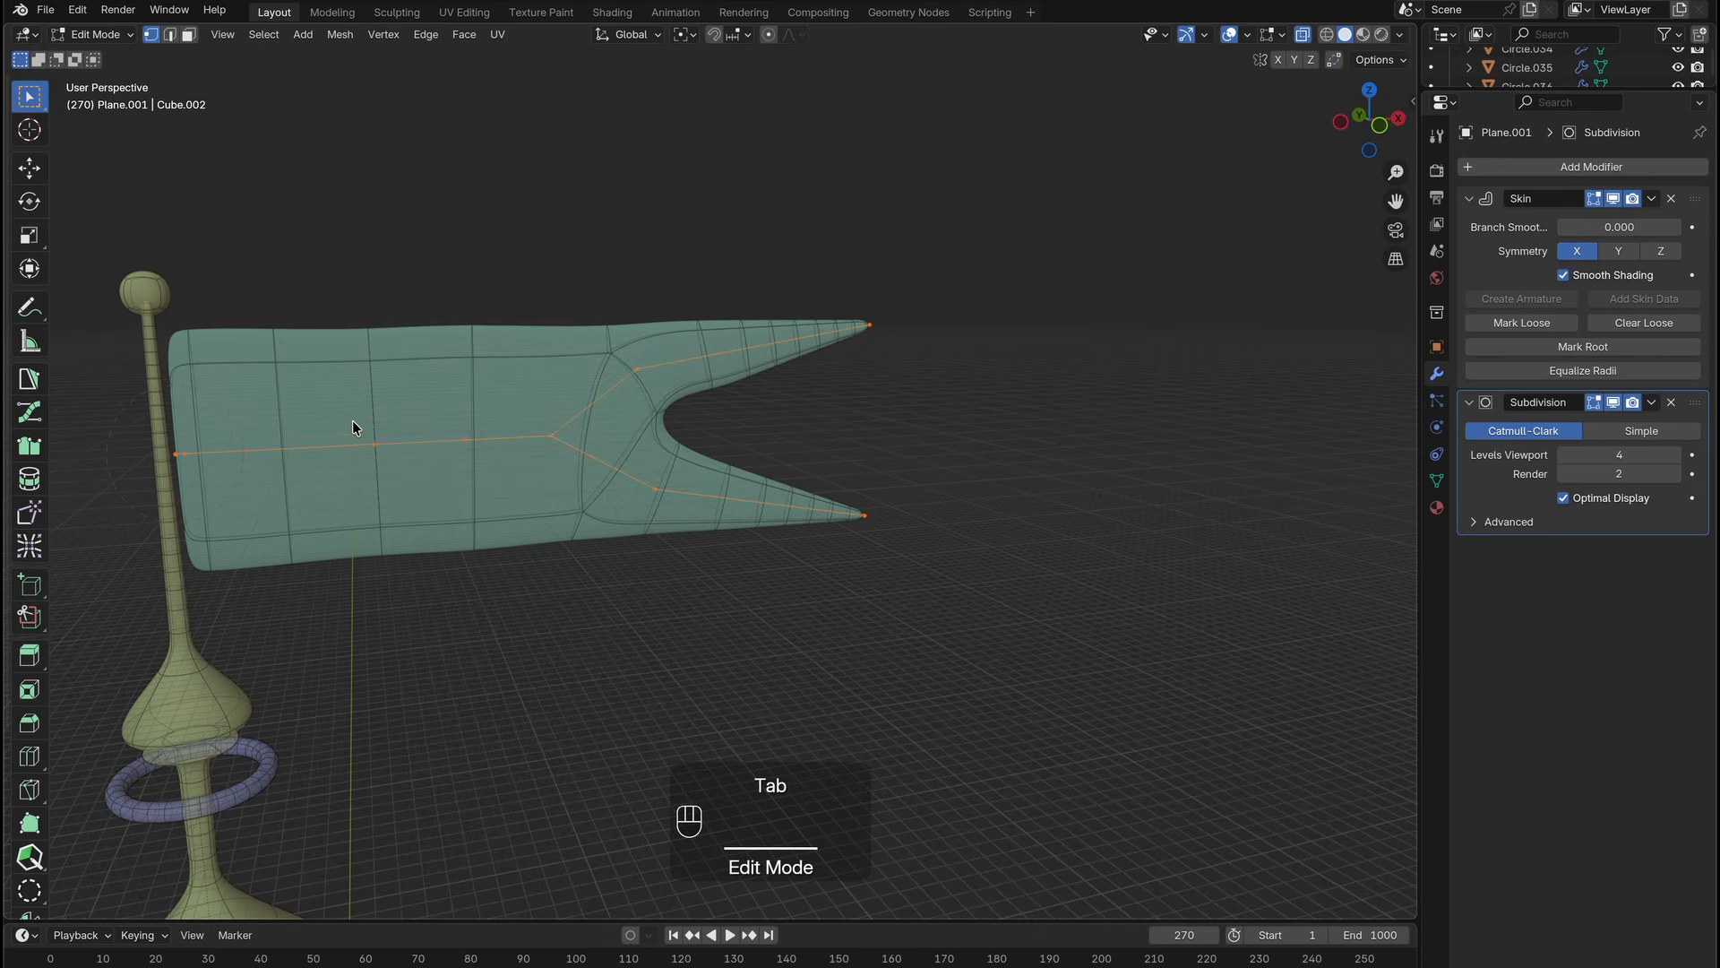
# Set the flag's viewport subdivision level to 3 and add a Displace modifier with a new texture.
pyautogui.moveTo(390, 471); pyautogui.dragTo(403, 465, button='middle')
pyautogui.press('Tab')
pyautogui.click(1563, 455)
pyautogui.click(1610, 171)
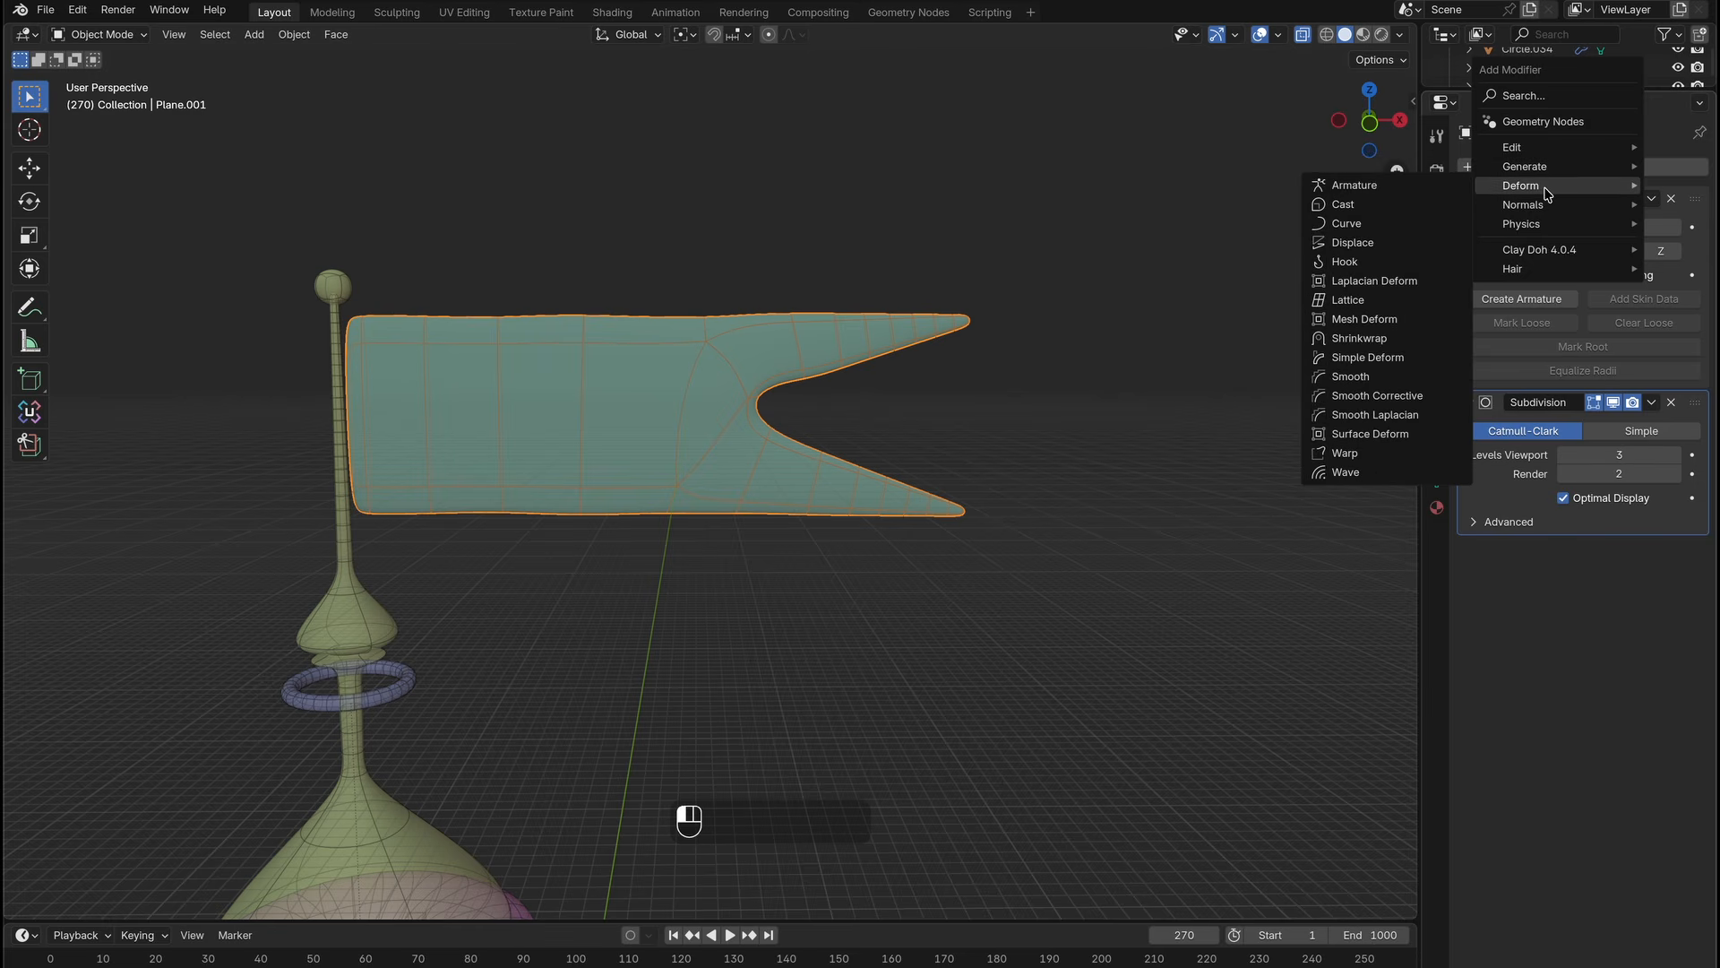
pyautogui.click(1380, 242)
pyautogui.click(1606, 578)
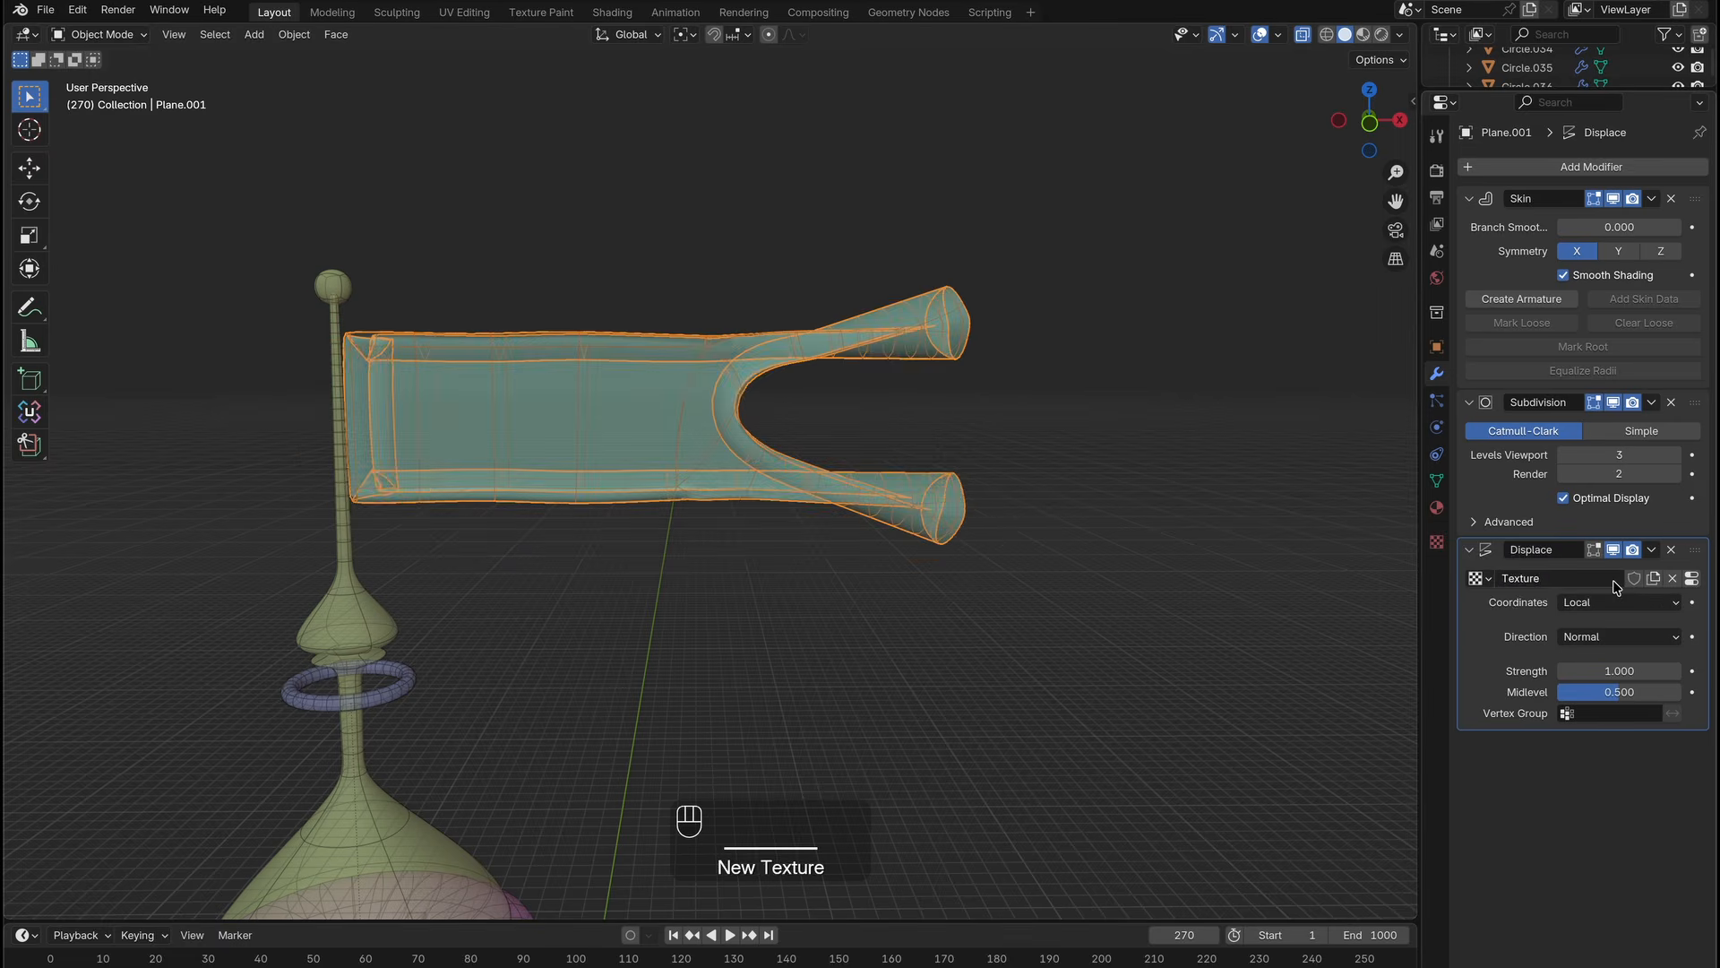
# Make the displacement texture Clouds with Color output and a size of 2.00.
pyautogui.click(1692, 579)
pyautogui.click(1579, 224)
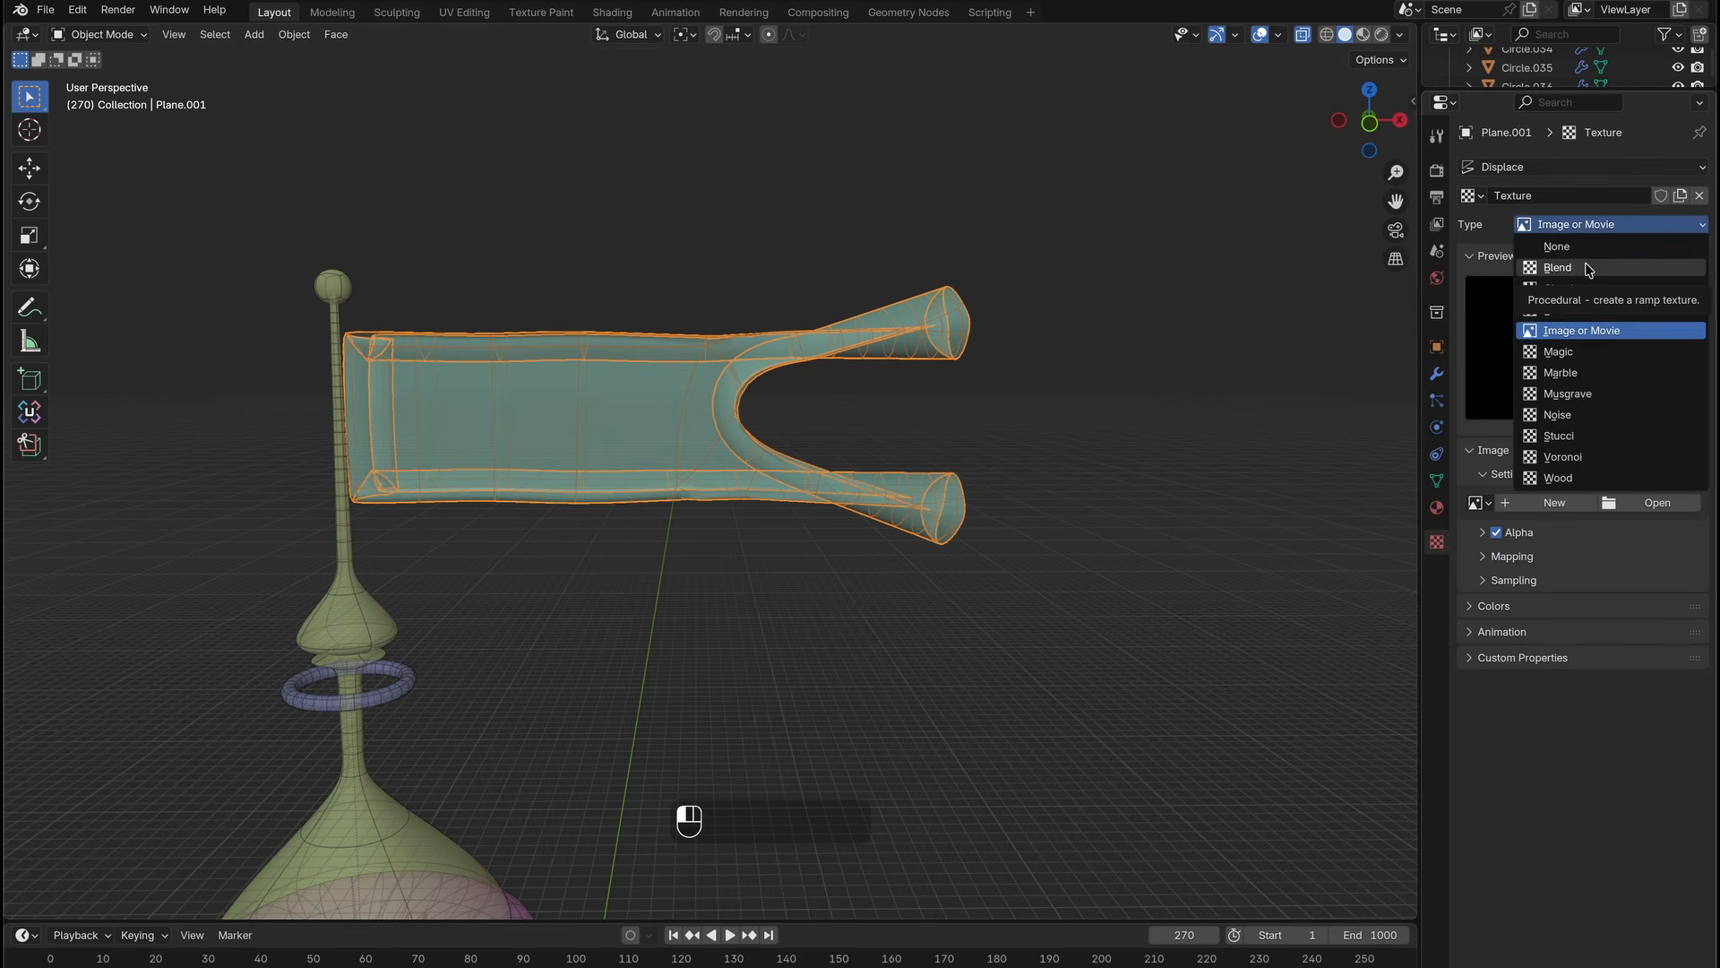
pyautogui.click(1583, 289)
pyautogui.moveTo(1612, 564); pyautogui.dragTo(1694, 567)
pyautogui.click(1604, 537)
pyautogui.click(1610, 565)
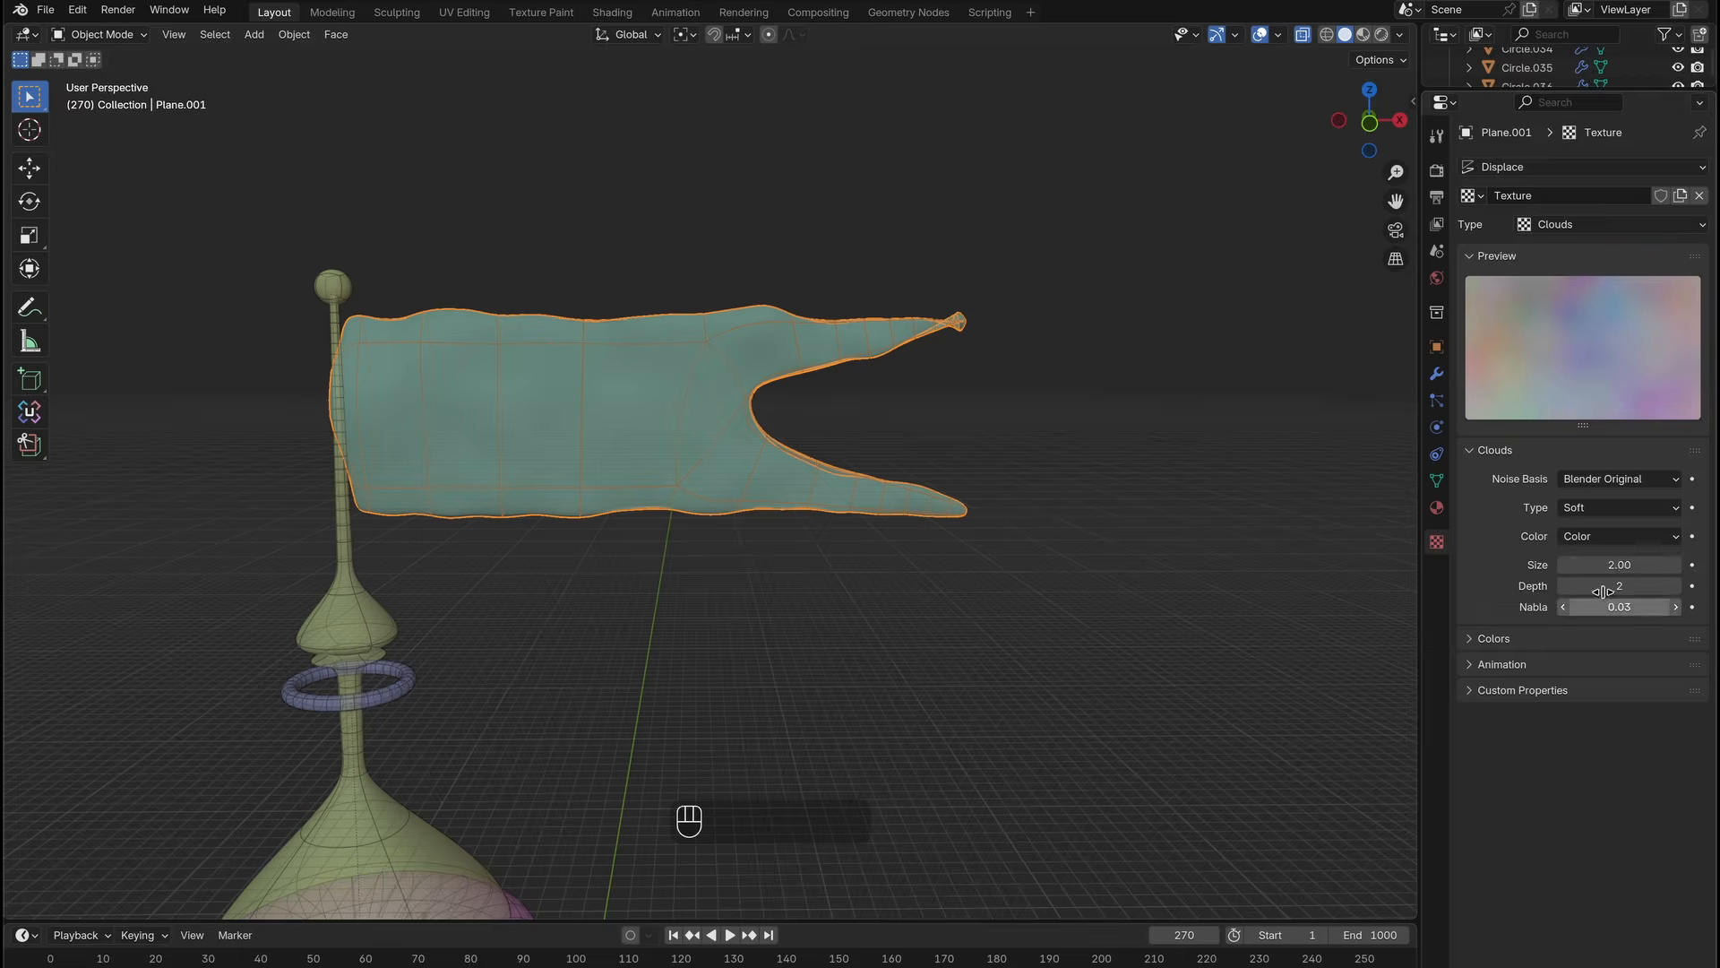
# Set the flag's displacement to the Y direction in Global space with strength 3, and turn off X-ray.
pyautogui.click(1436, 373)
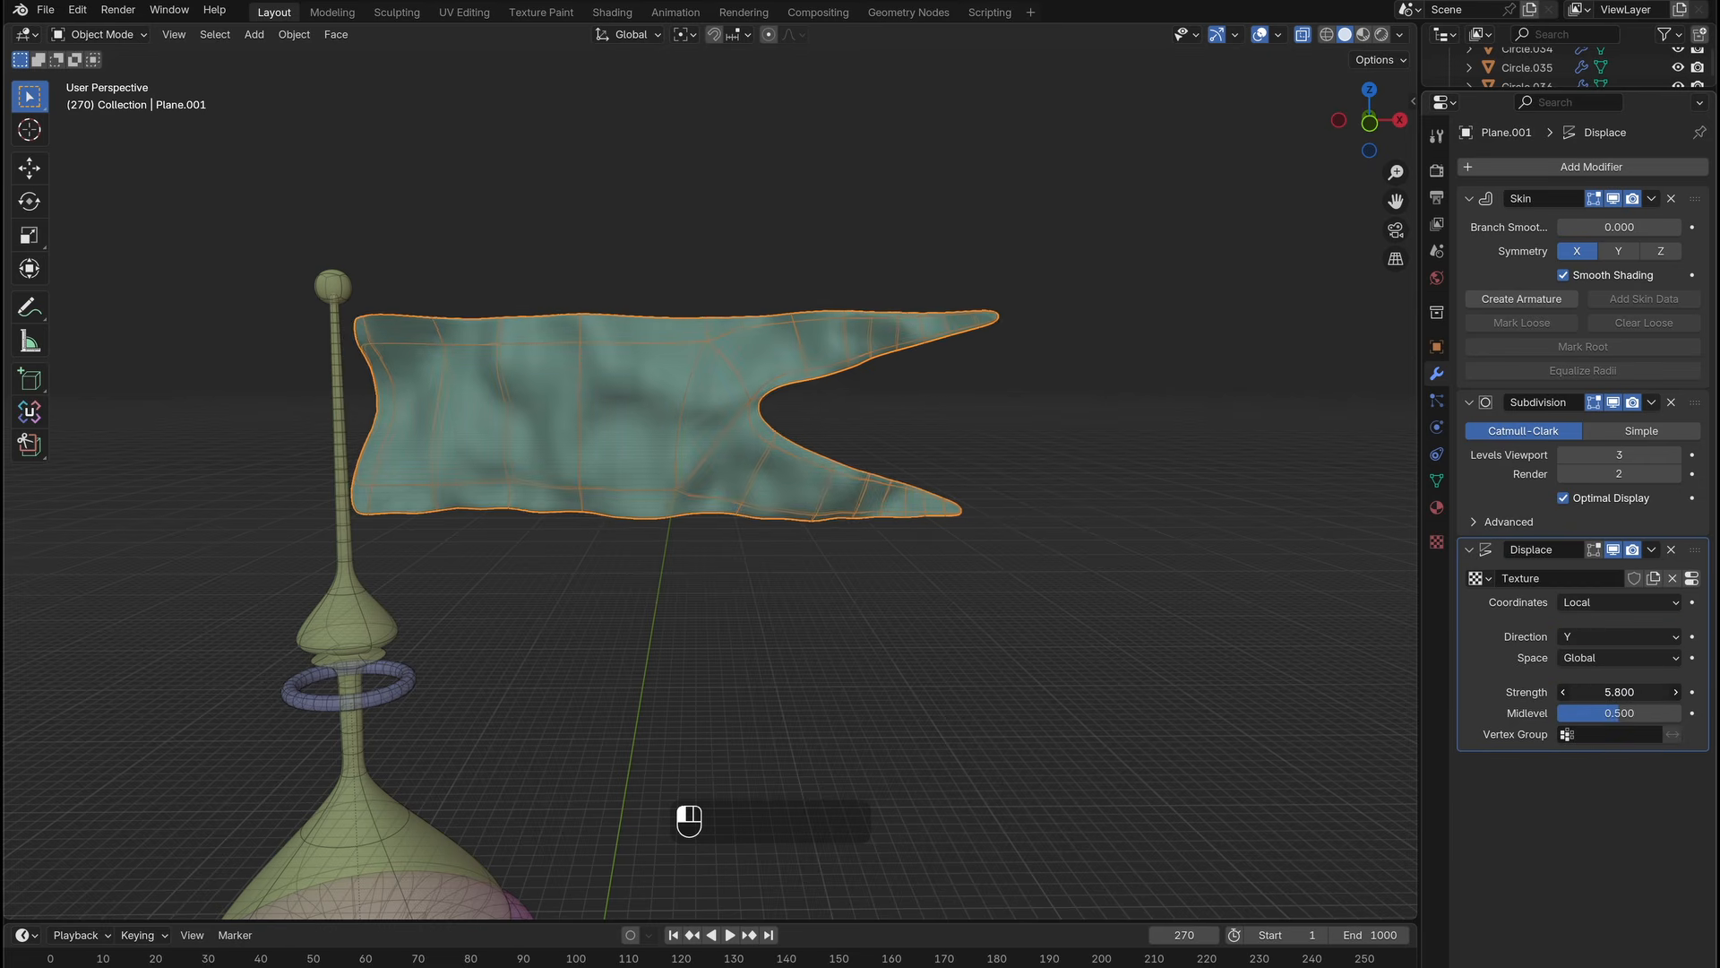
pyautogui.scroll(10, 747, 495)
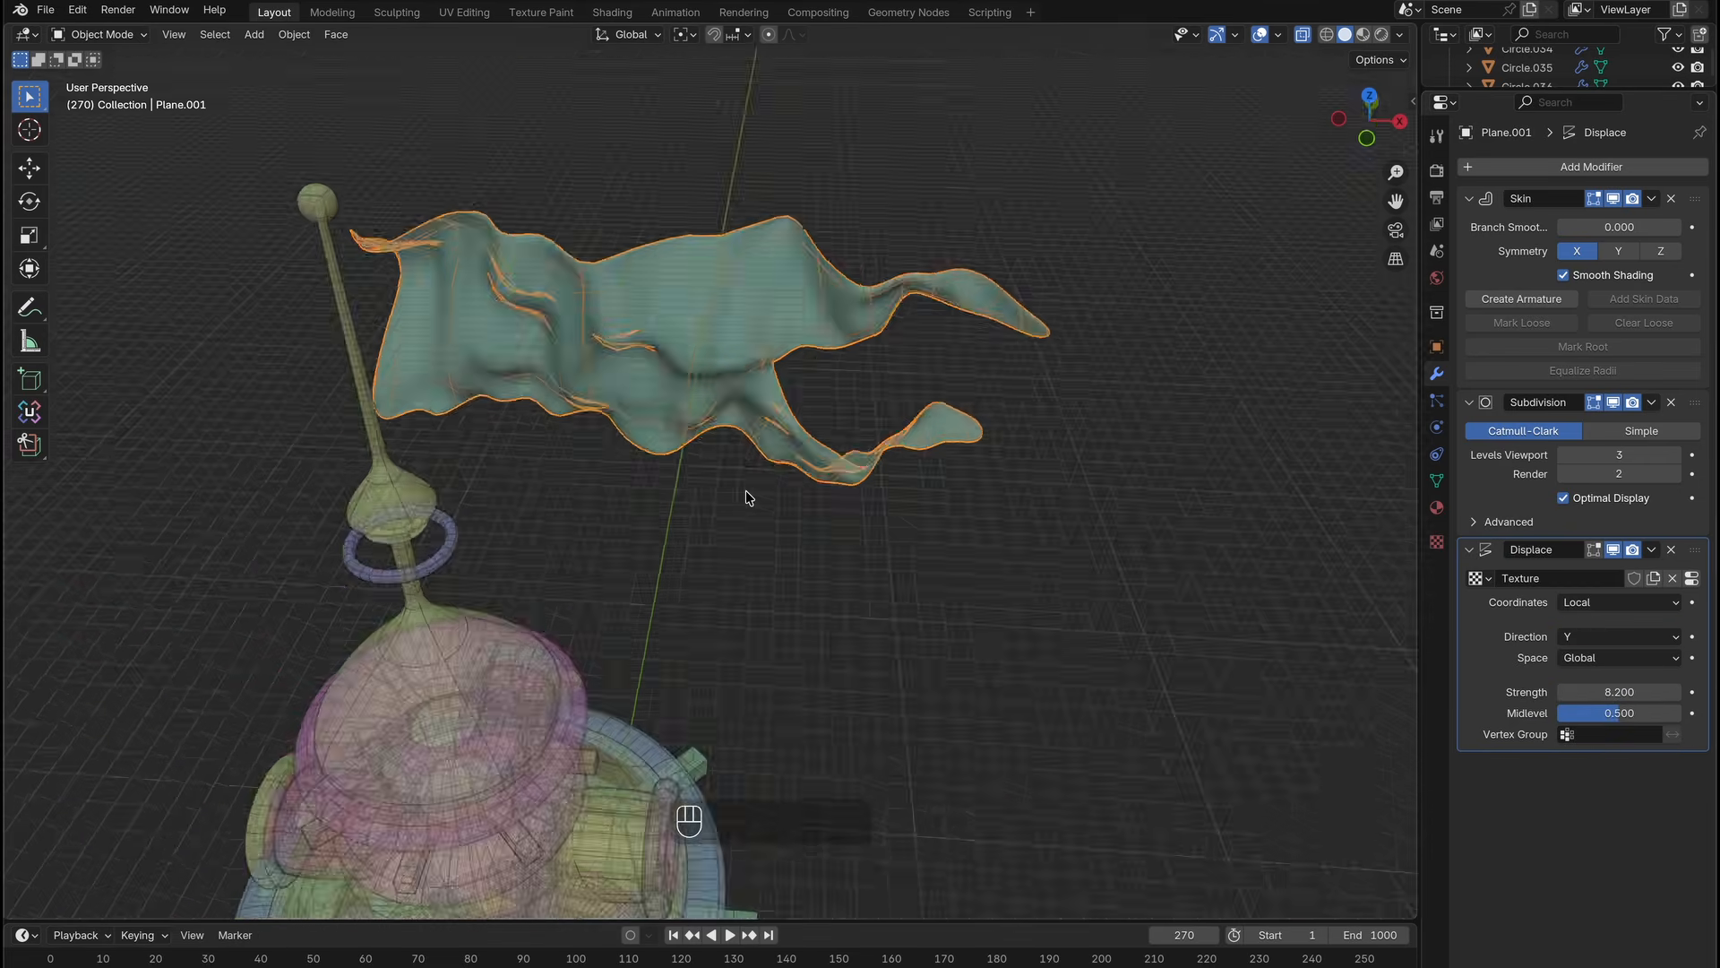
pyautogui.moveTo(1622, 693); pyautogui.dragTo(1594, 693)
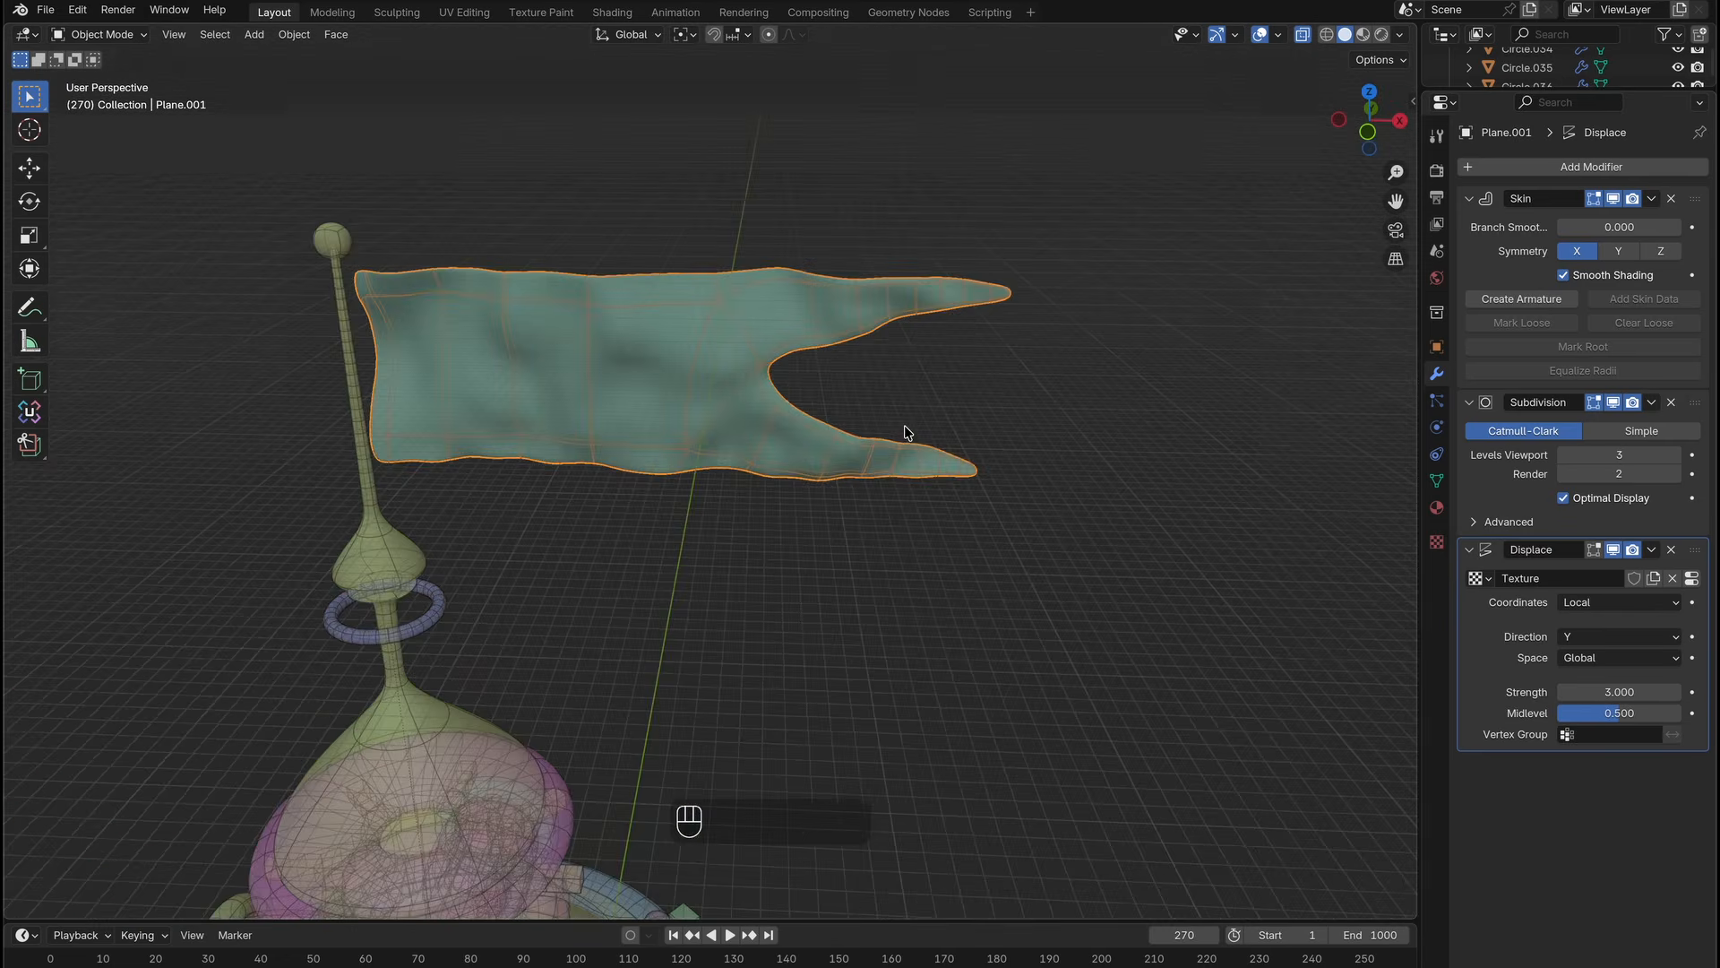
pyautogui.moveTo(905, 427)
pyautogui.mouseDown(button='middle')
pyautogui.moveTo(791, 427)
pyautogui.moveTo(919, 425)
pyautogui.mouseUp(button='middle')
pyautogui.click(1302, 35)
# Set the Clouds texture's depth to 1 to smooth the flag's ripples.
pyautogui.click(1692, 578)
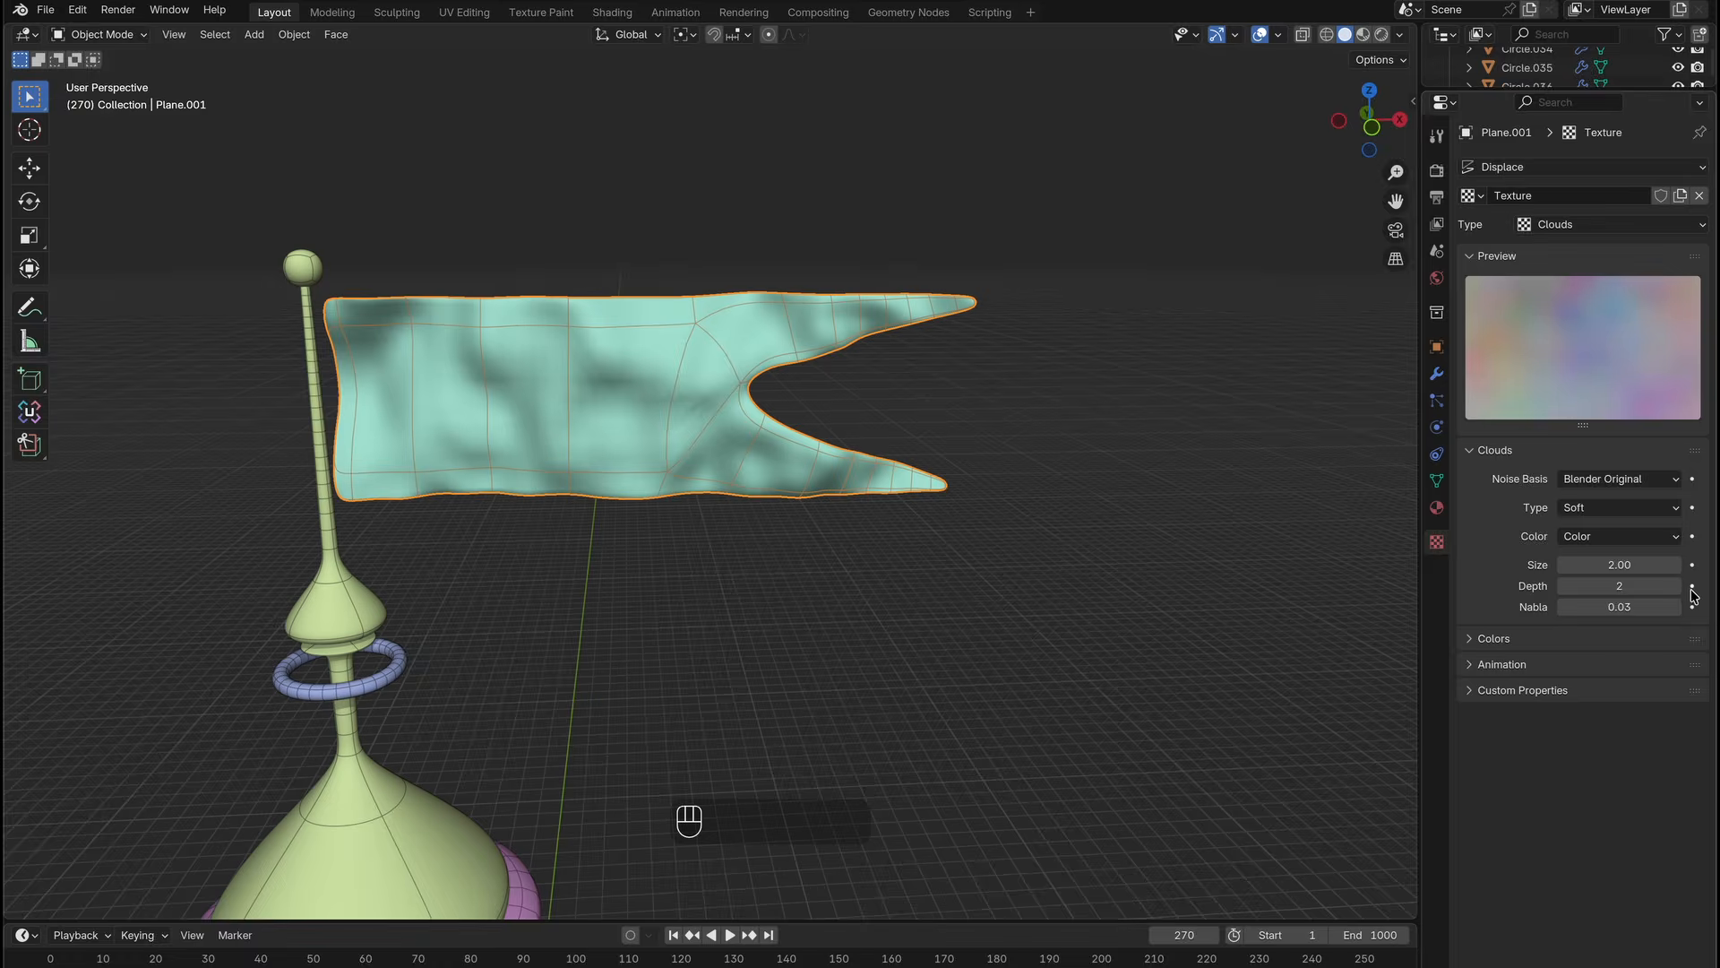
pyautogui.click(1563, 586)
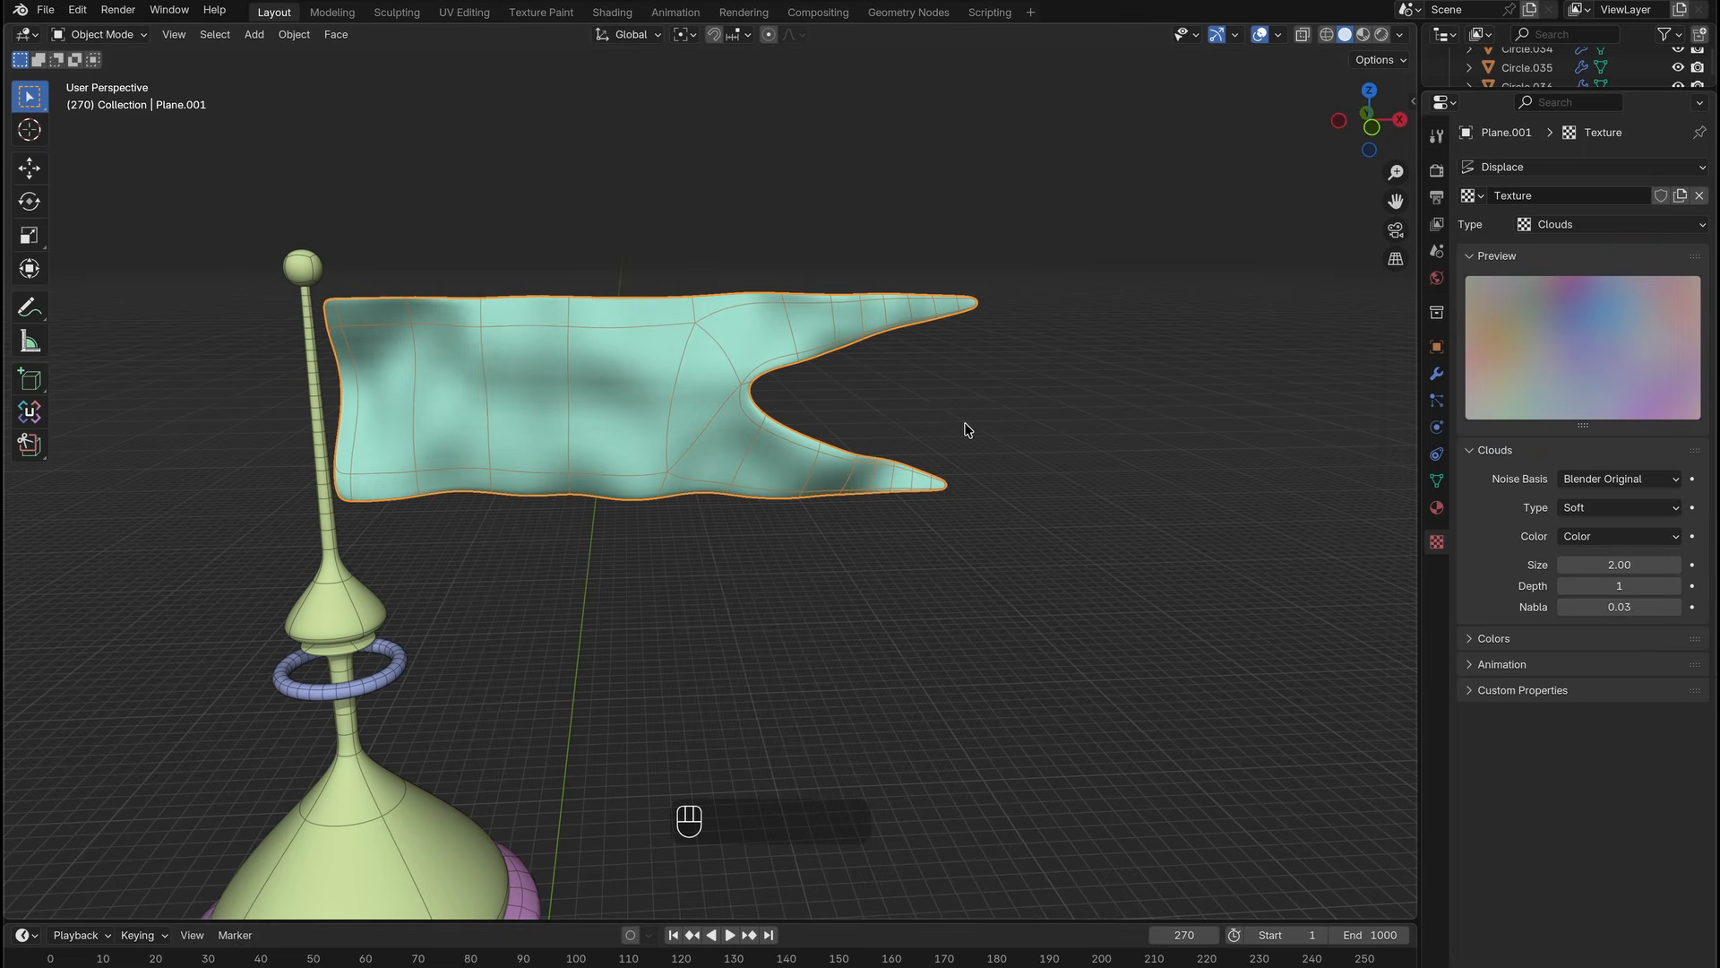
pyautogui.moveTo(967, 429); pyautogui.dragTo(976, 433, button='middle')
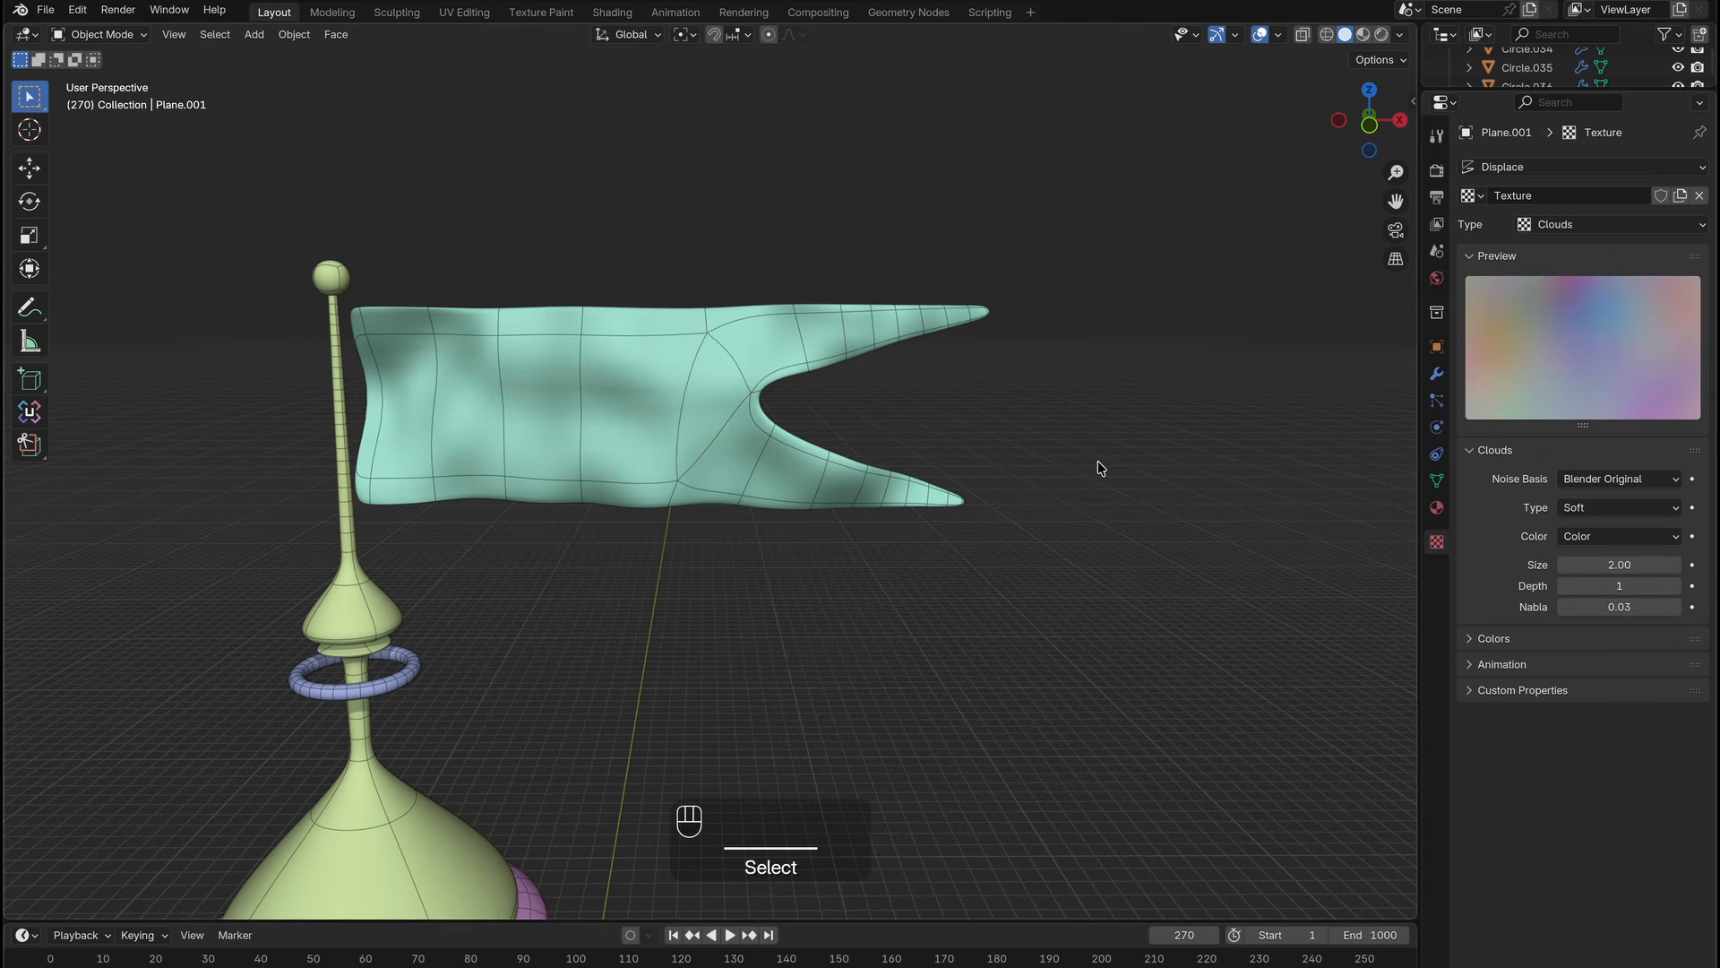
# Add a Plain Axes empty at the 3D cursor beside the flag's fork in the front view.
pyautogui.press('KP_1')
pyautogui.hotkey('shift', 'a')
pyautogui.moveTo(1029, 448)
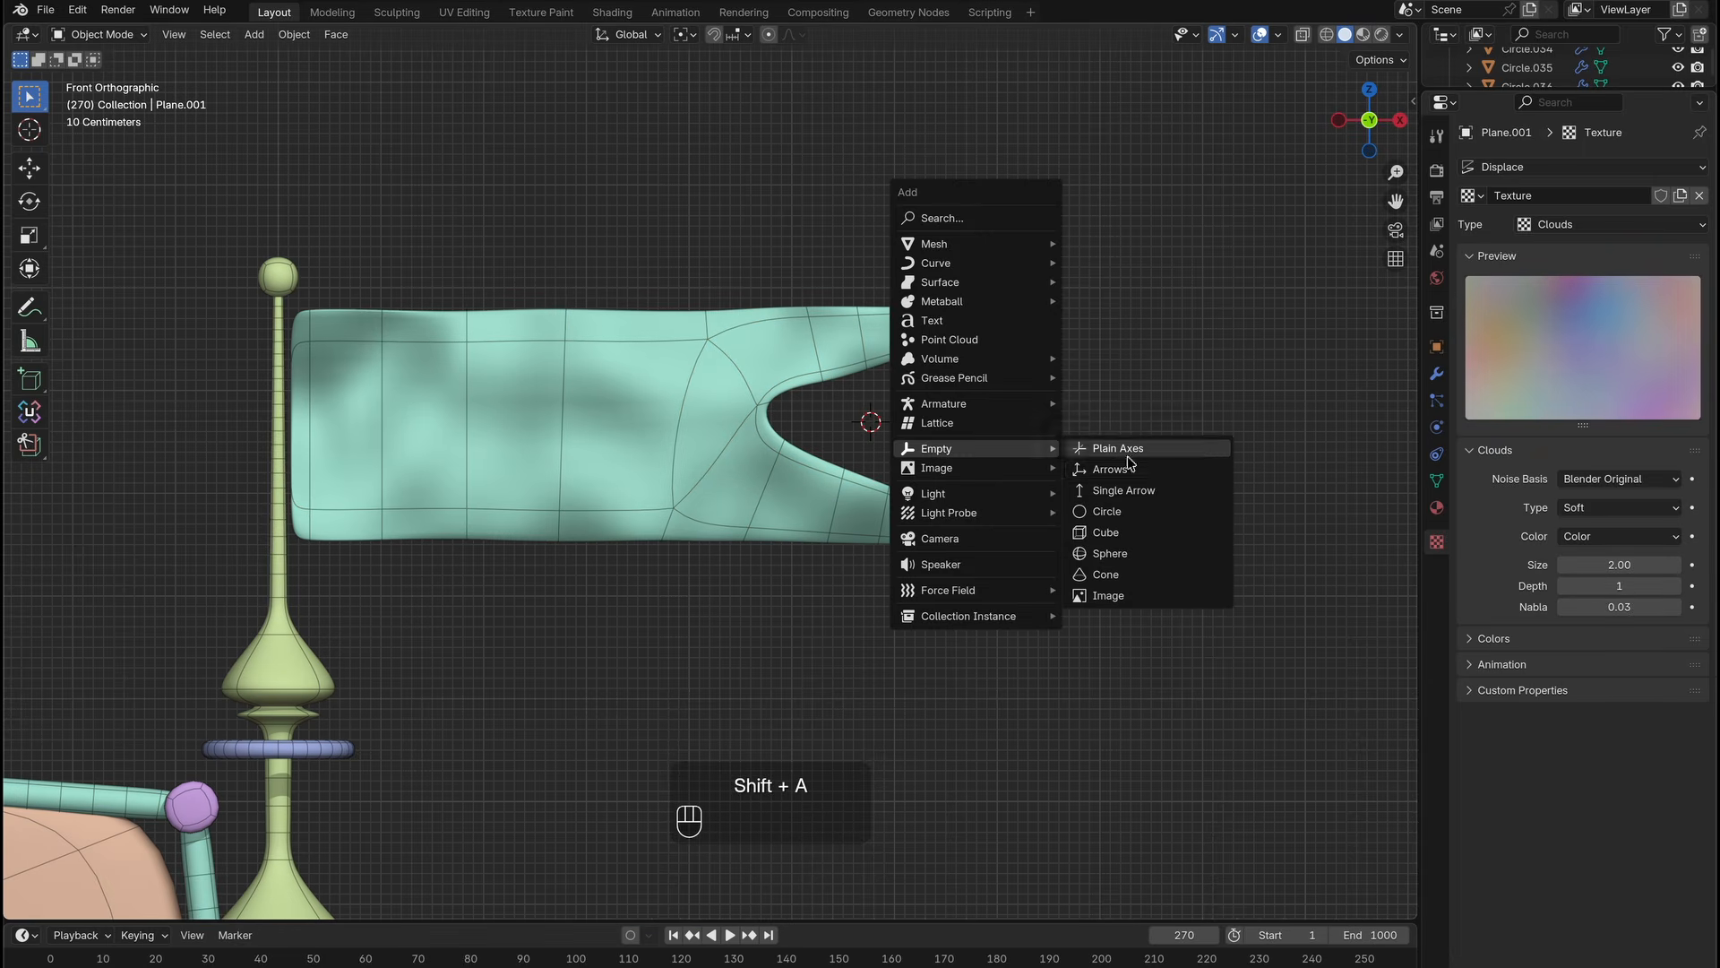
pyautogui.click(1177, 450)
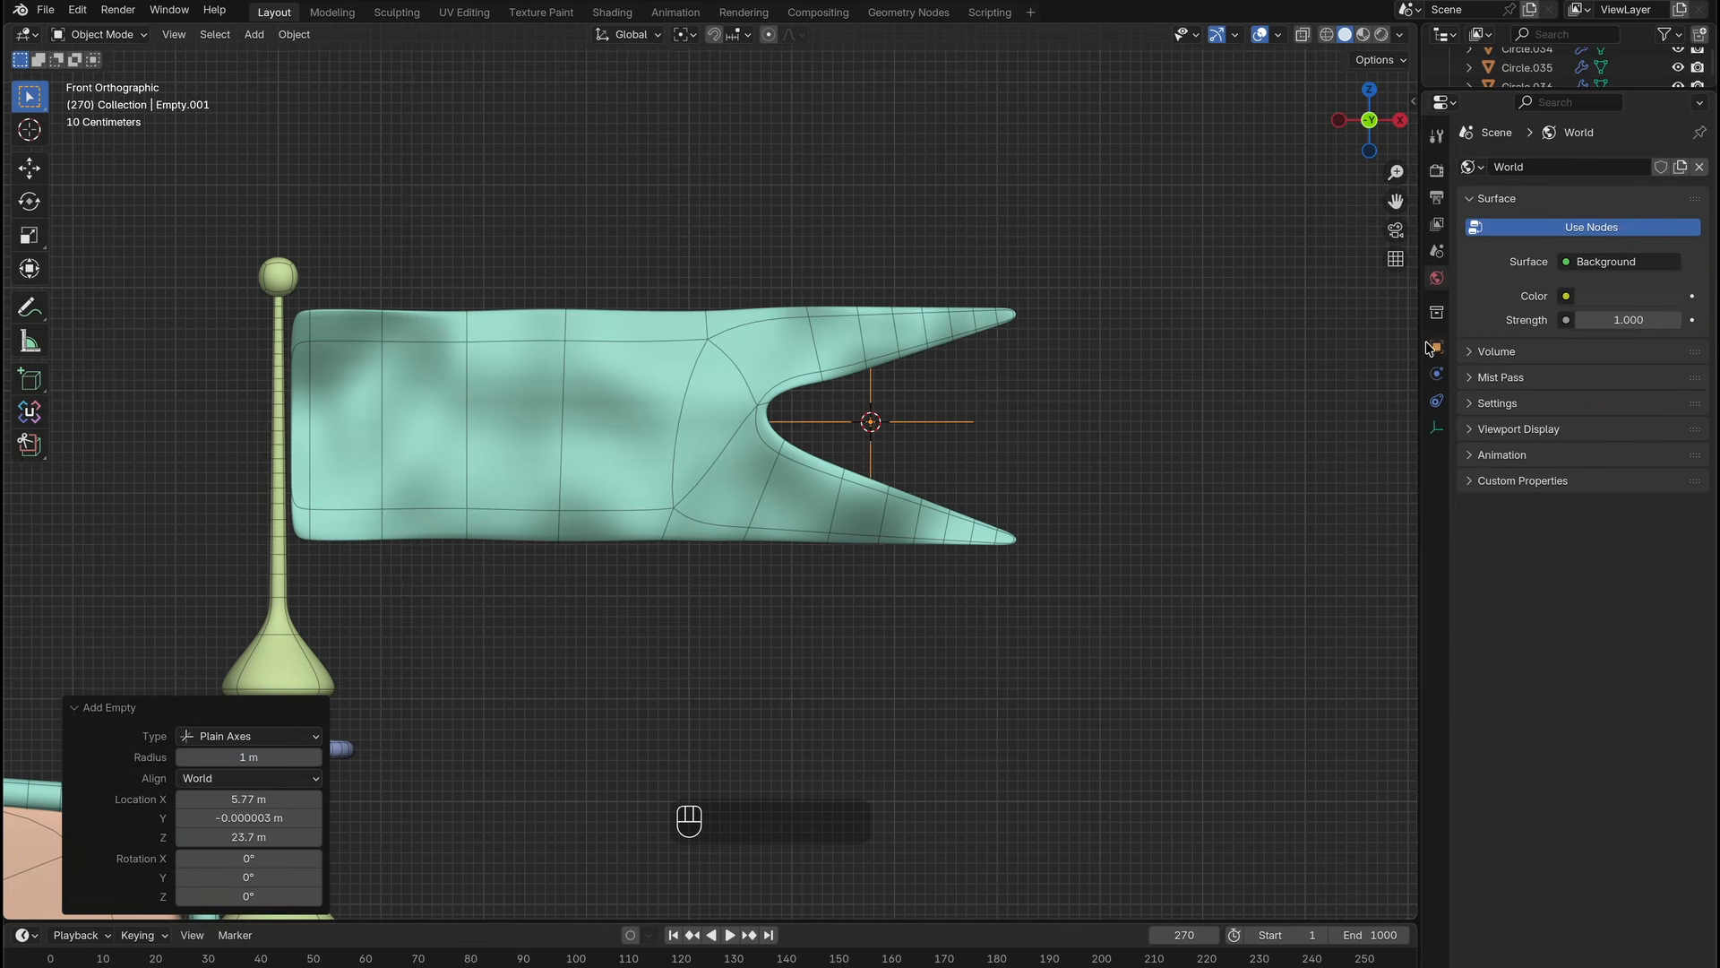
# Set the flag's Displace coordinates to Object, using the new empty as the reference, and select the empty.
pyautogui.click(780, 348)
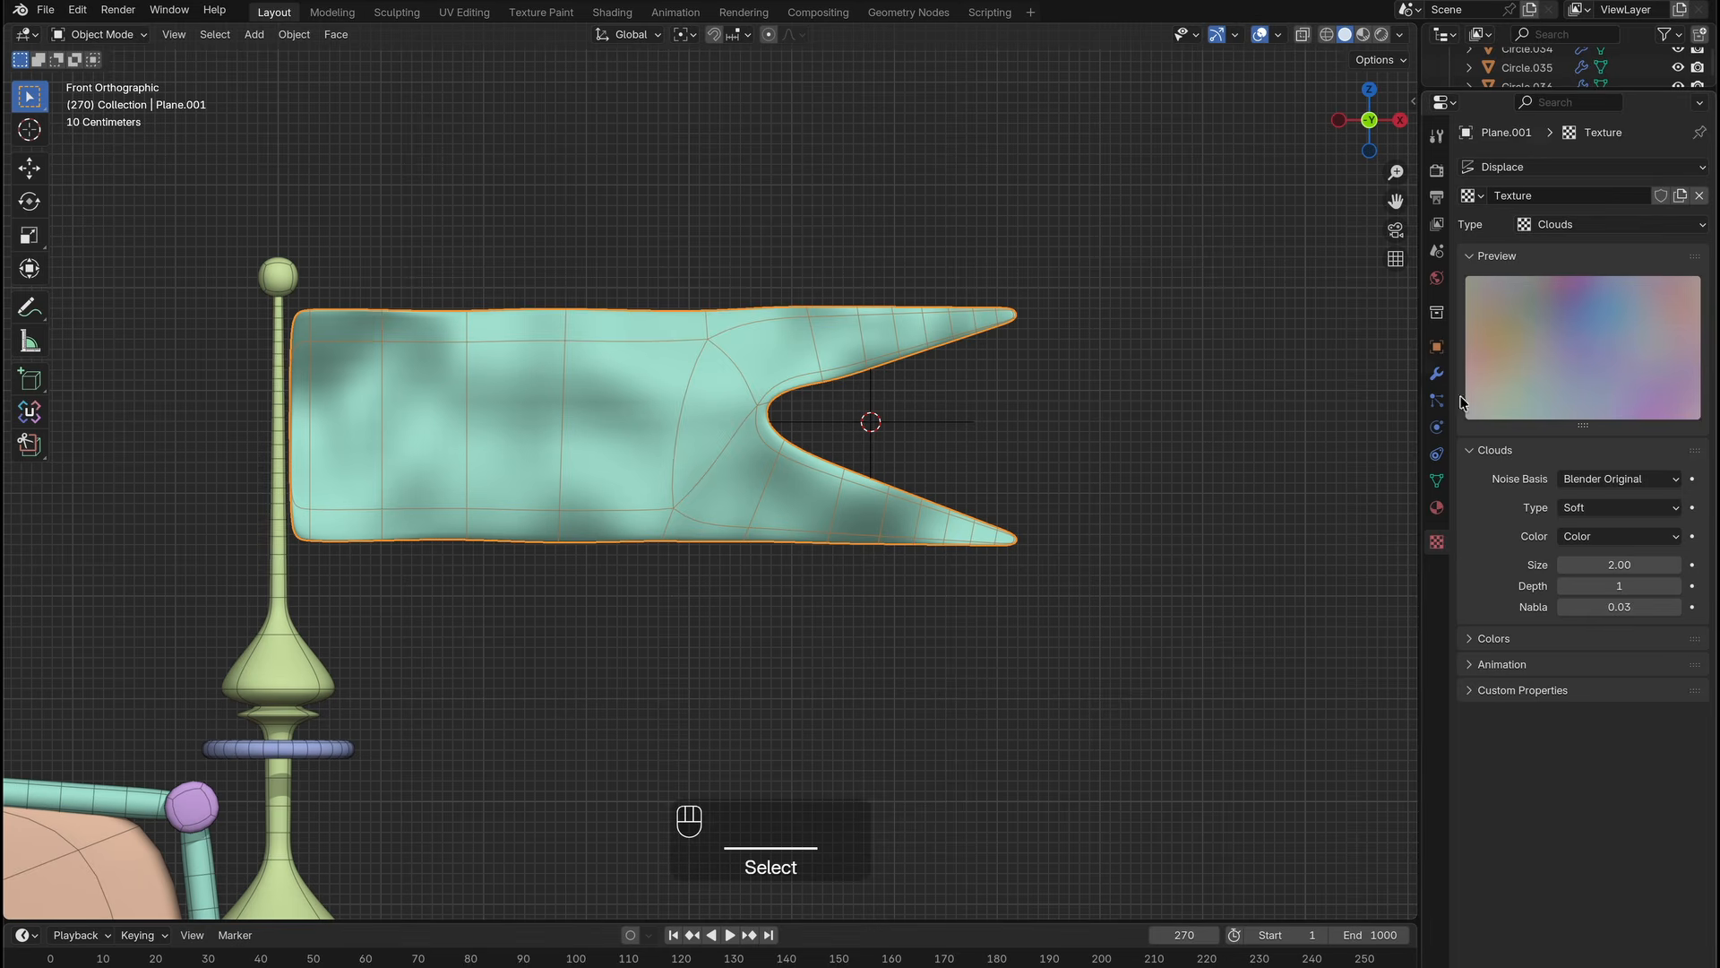
pyautogui.click(1436, 377)
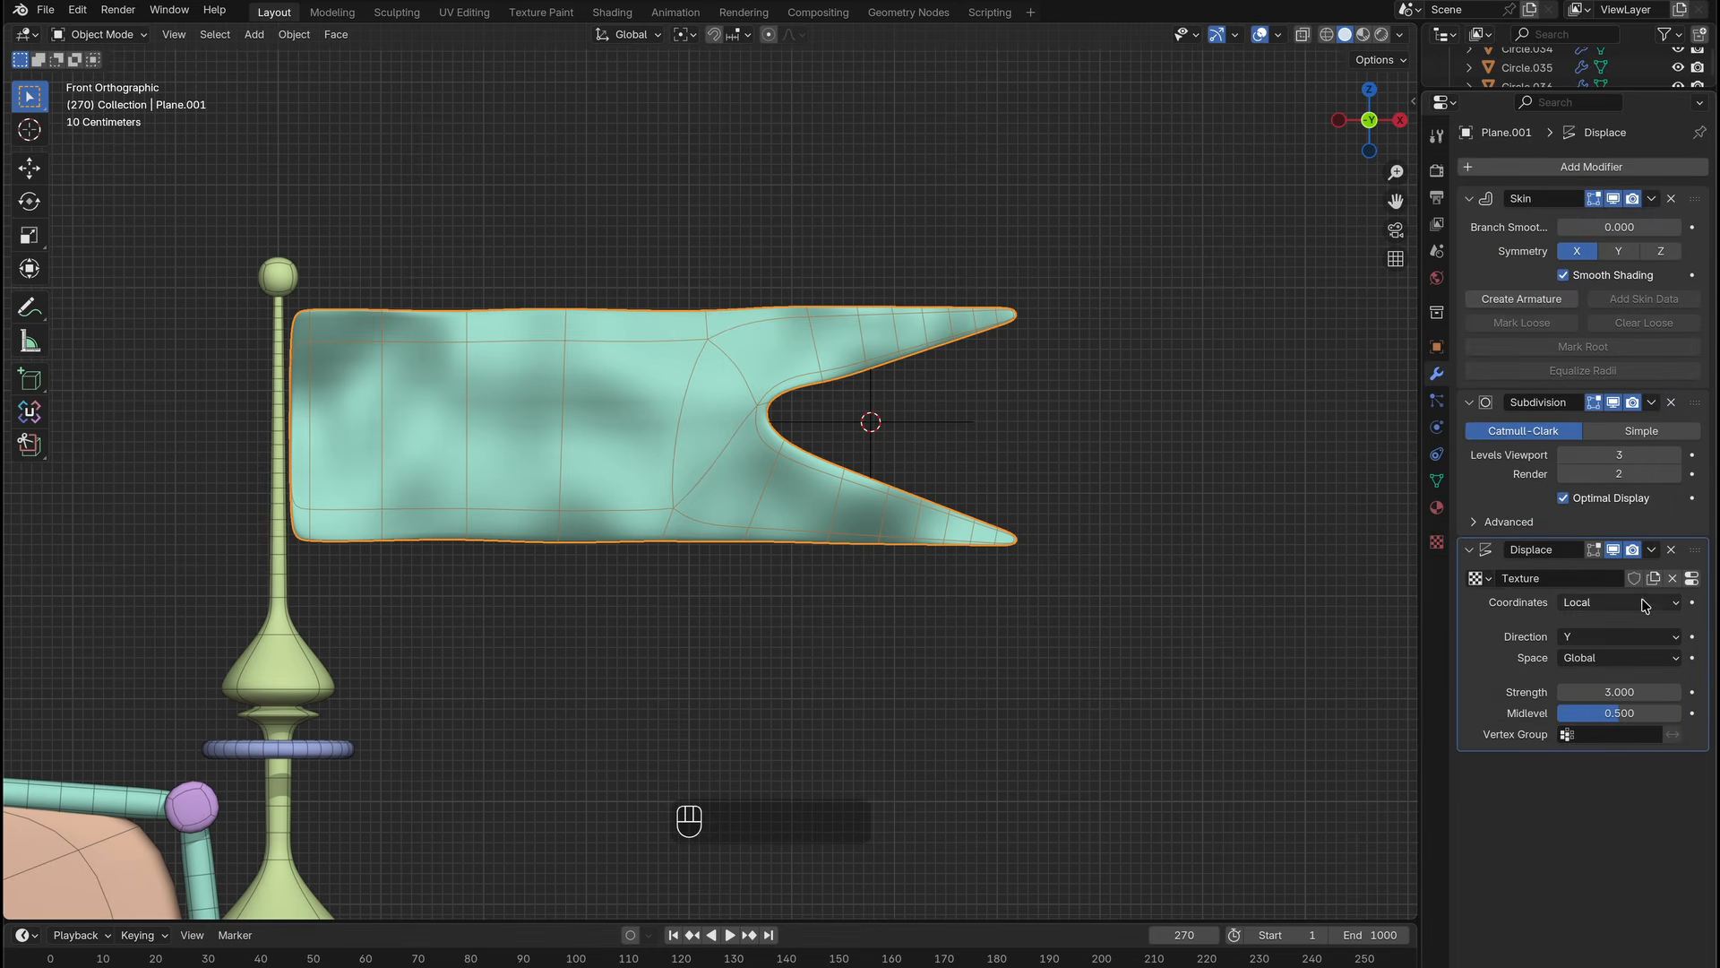
pyautogui.click(914, 418)
pyautogui.click(914, 419)
# Try moving the empty freely to preview how the flag's displacement follows it.
pyautogui.moveTo(903, 521); pyautogui.dragTo(828, 576, button='middle')
pyautogui.press('g')
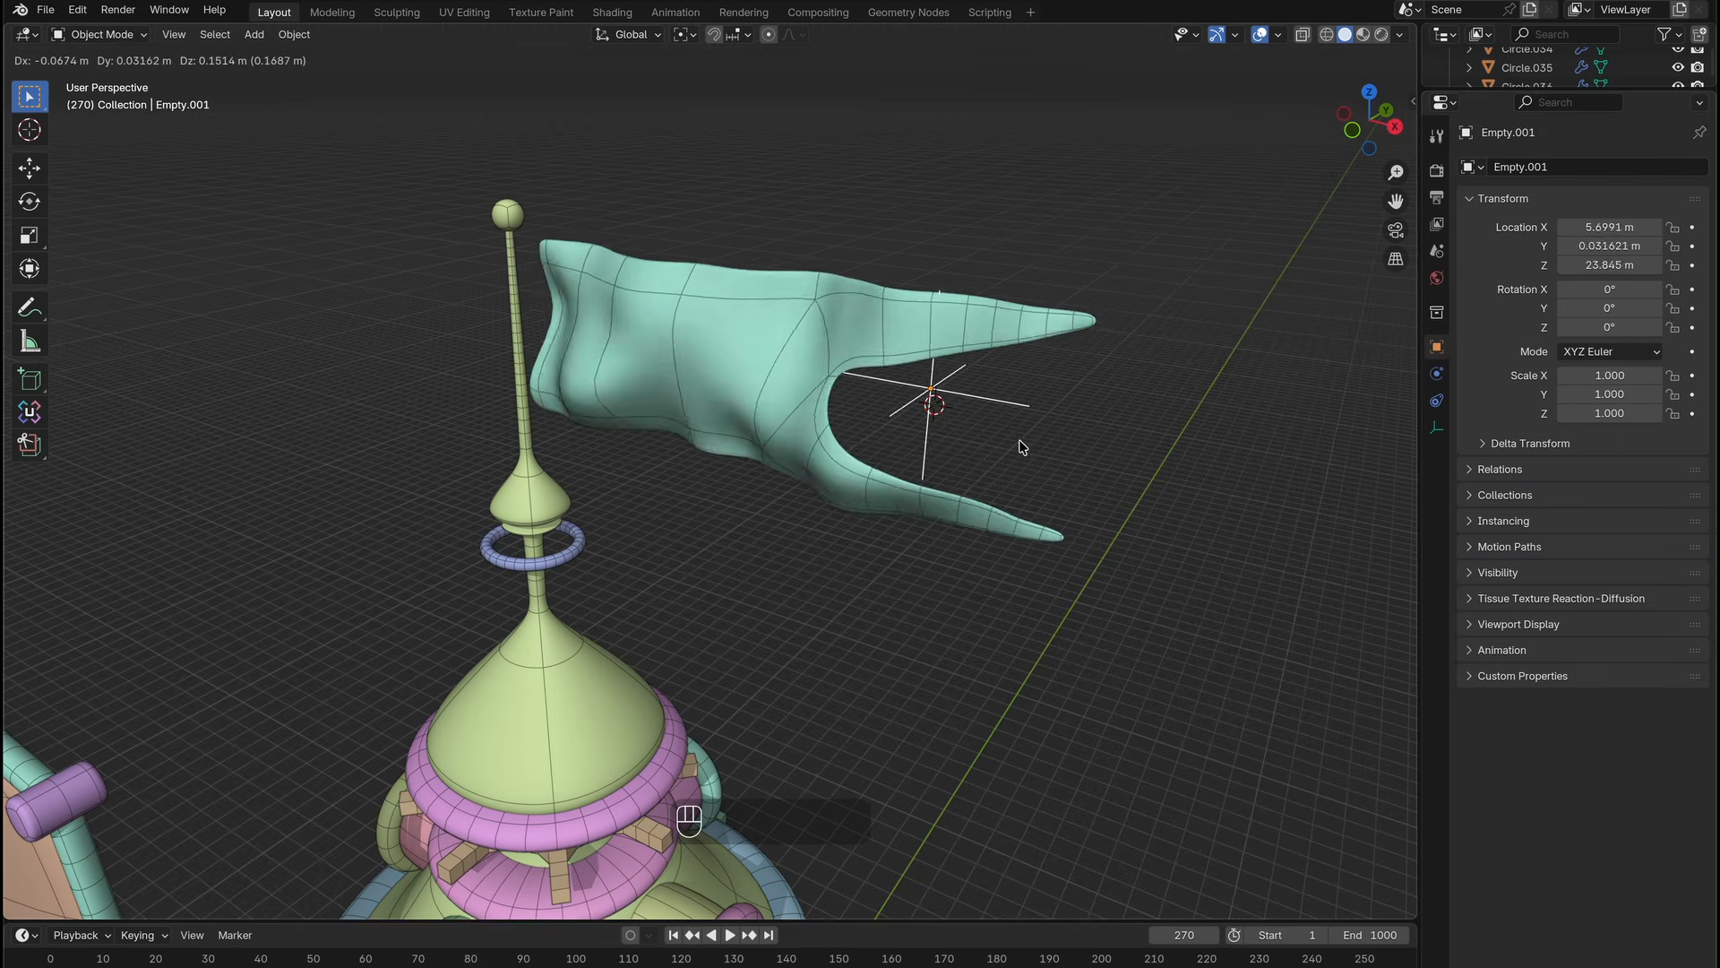
pyautogui.press('Escape')
# Drive the empty's X location with the expression #frame * 0.1.
pyautogui.moveTo(1040, 472); pyautogui.dragTo(1104, 454, button='middle')
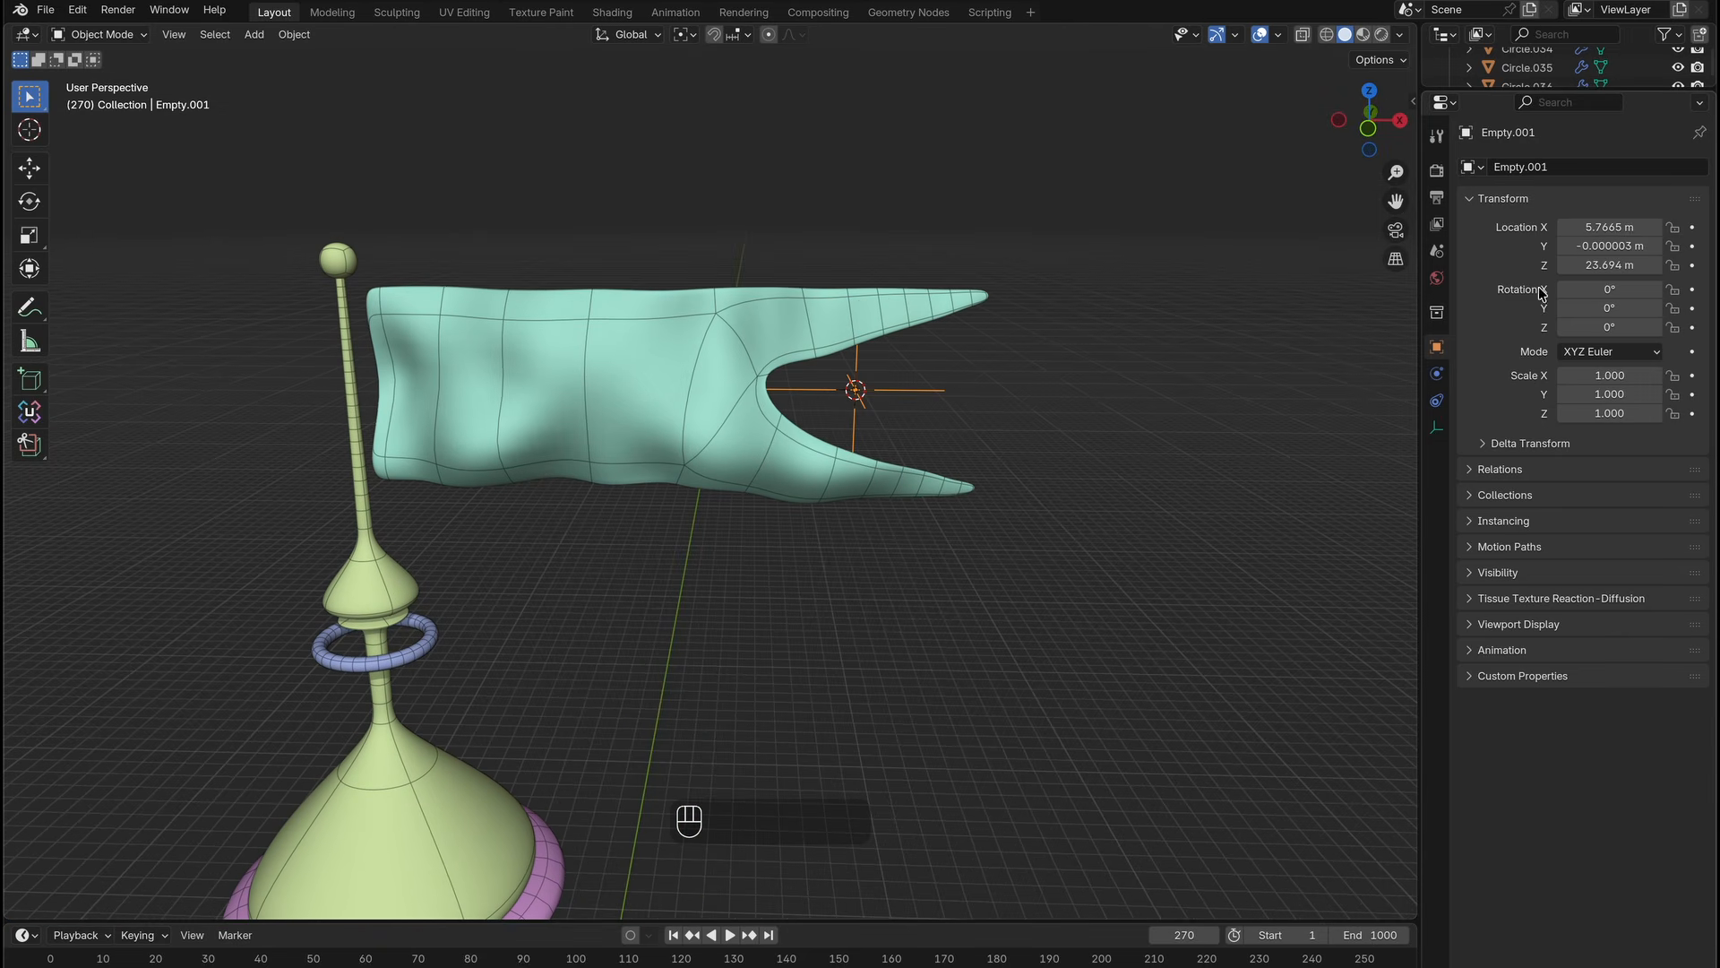
pyautogui.moveTo(1591, 226); pyautogui.dragTo(1577, 226)
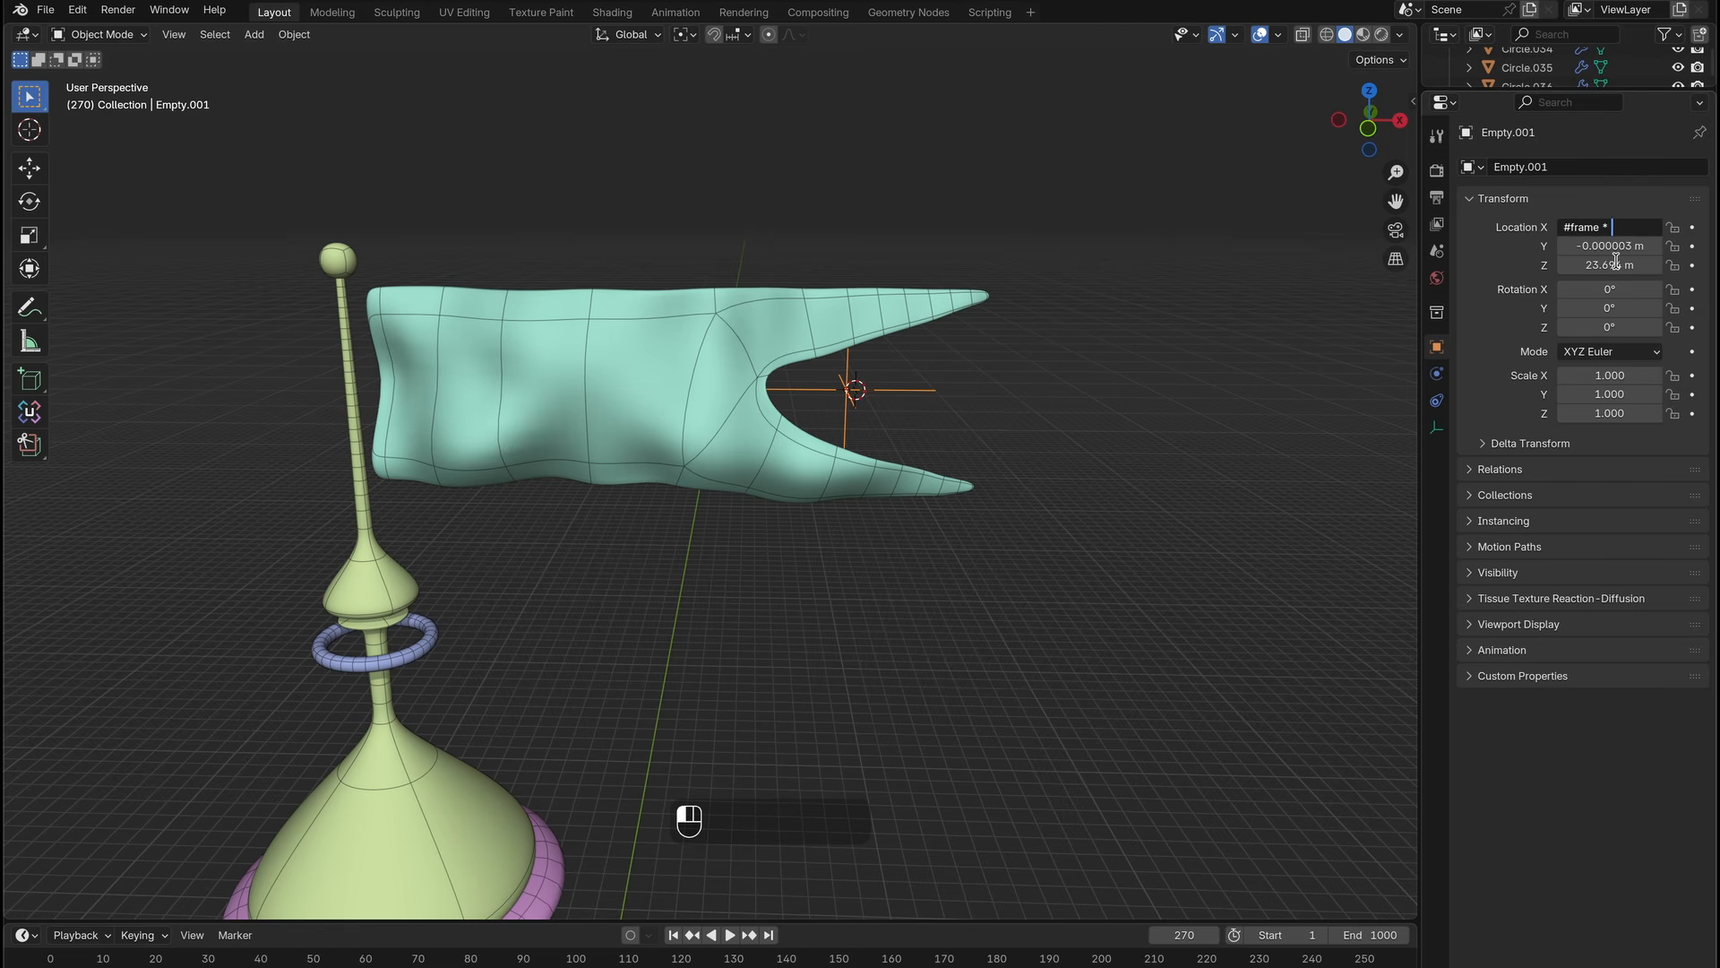
pyautogui.write('0.1')
pyautogui.press('Return')
# Play the animation, isolating the flag with its empty, to examine the waving motion from several angles.
pyautogui.press('space')
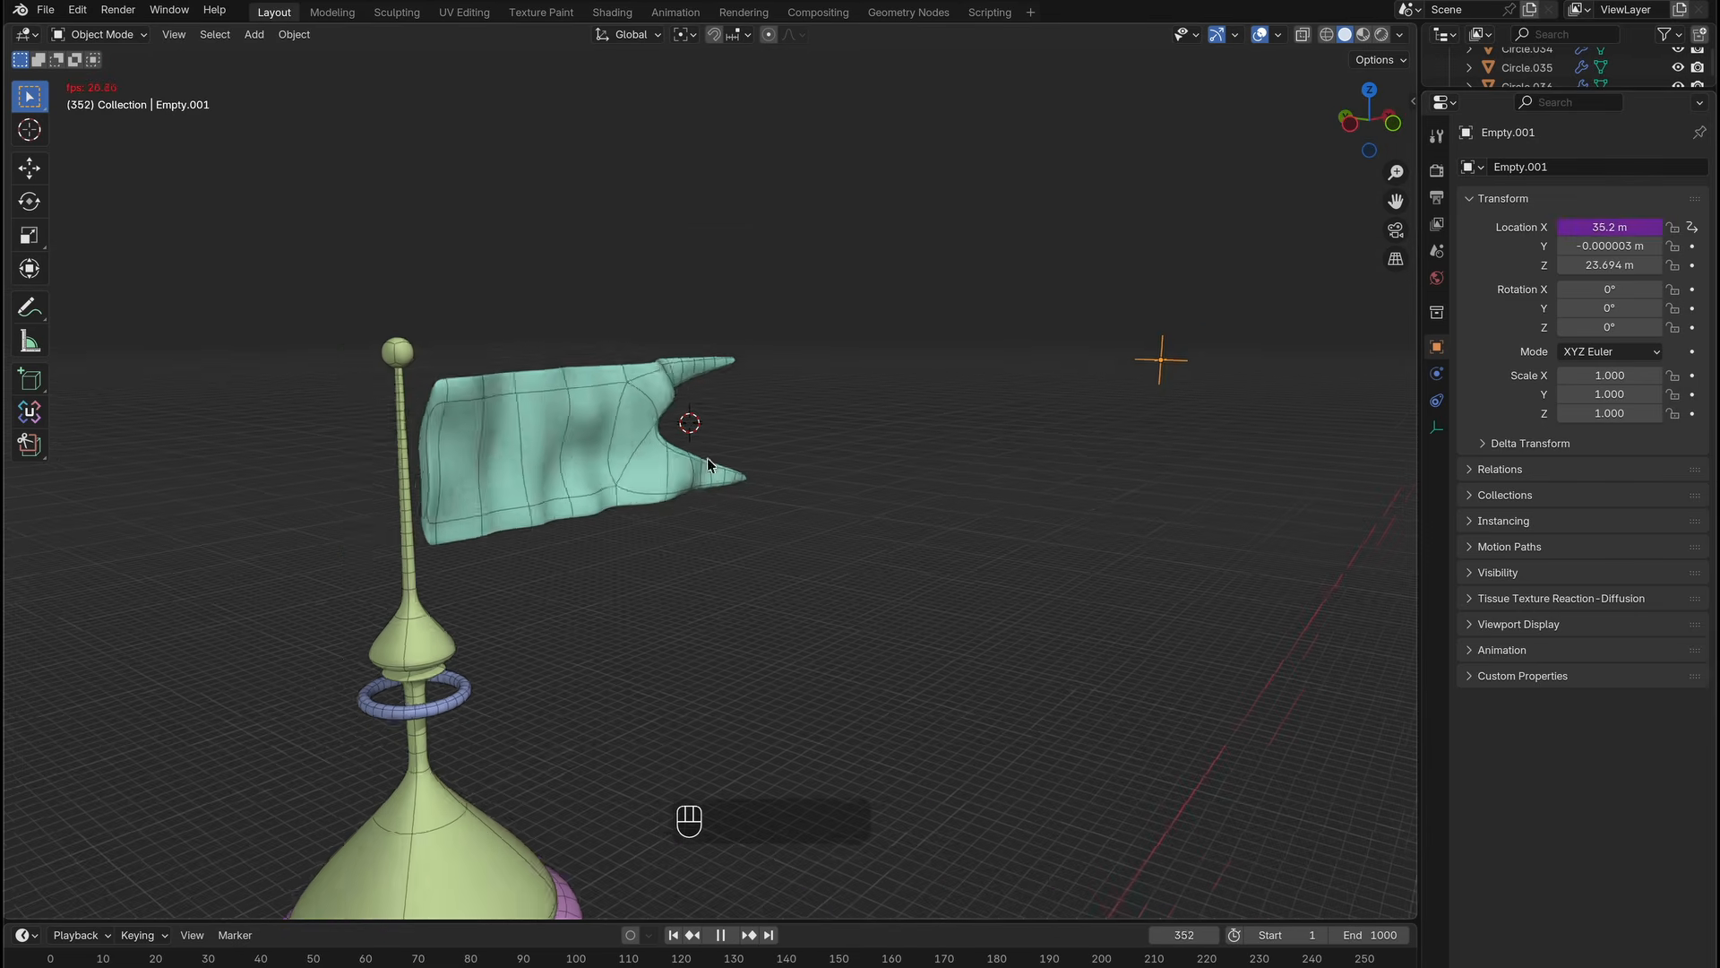
pyautogui.press('space')
pyautogui.click(674, 935)
pyautogui.click(618, 438)
pyautogui.keyDown('shift'); pyautogui.click(276, 469); pyautogui.keyUp('shift')
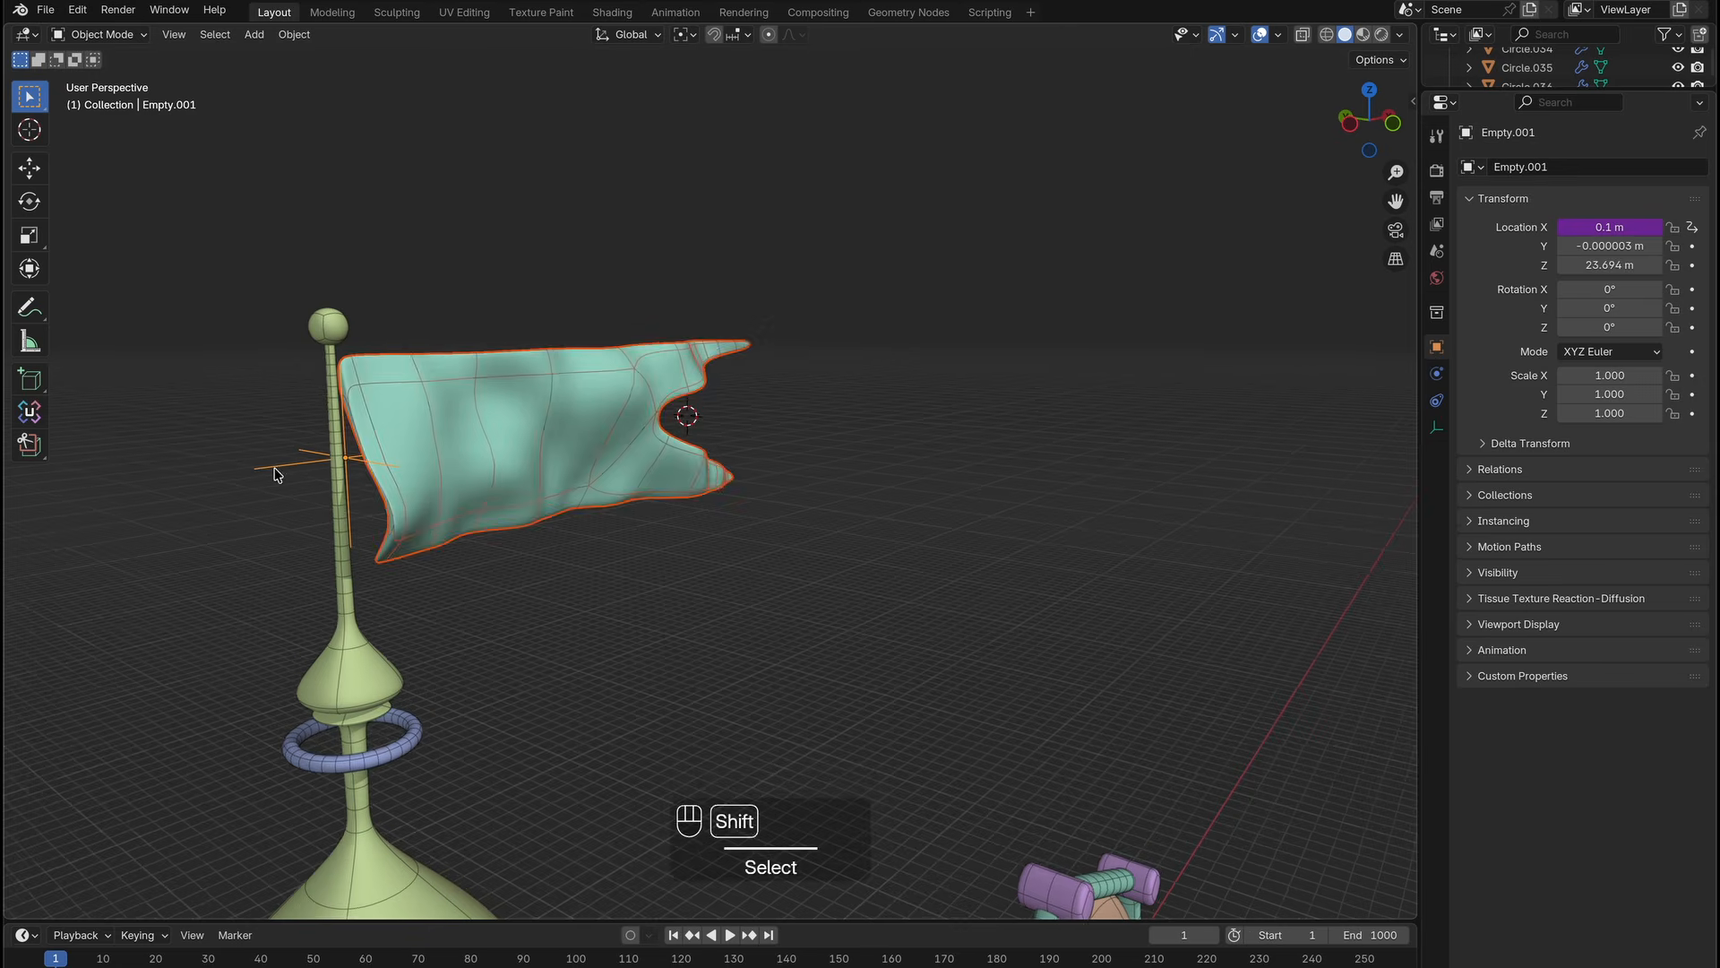
pyautogui.press('/')
pyautogui.moveTo(815, 454); pyautogui.dragTo(728, 451, button='middle')
pyautogui.press('space')
pyautogui.moveTo(964, 514); pyautogui.dragTo(1056, 503, button='middle')
pyautogui.press('space')
pyautogui.scroll(-3, 1056, 503)
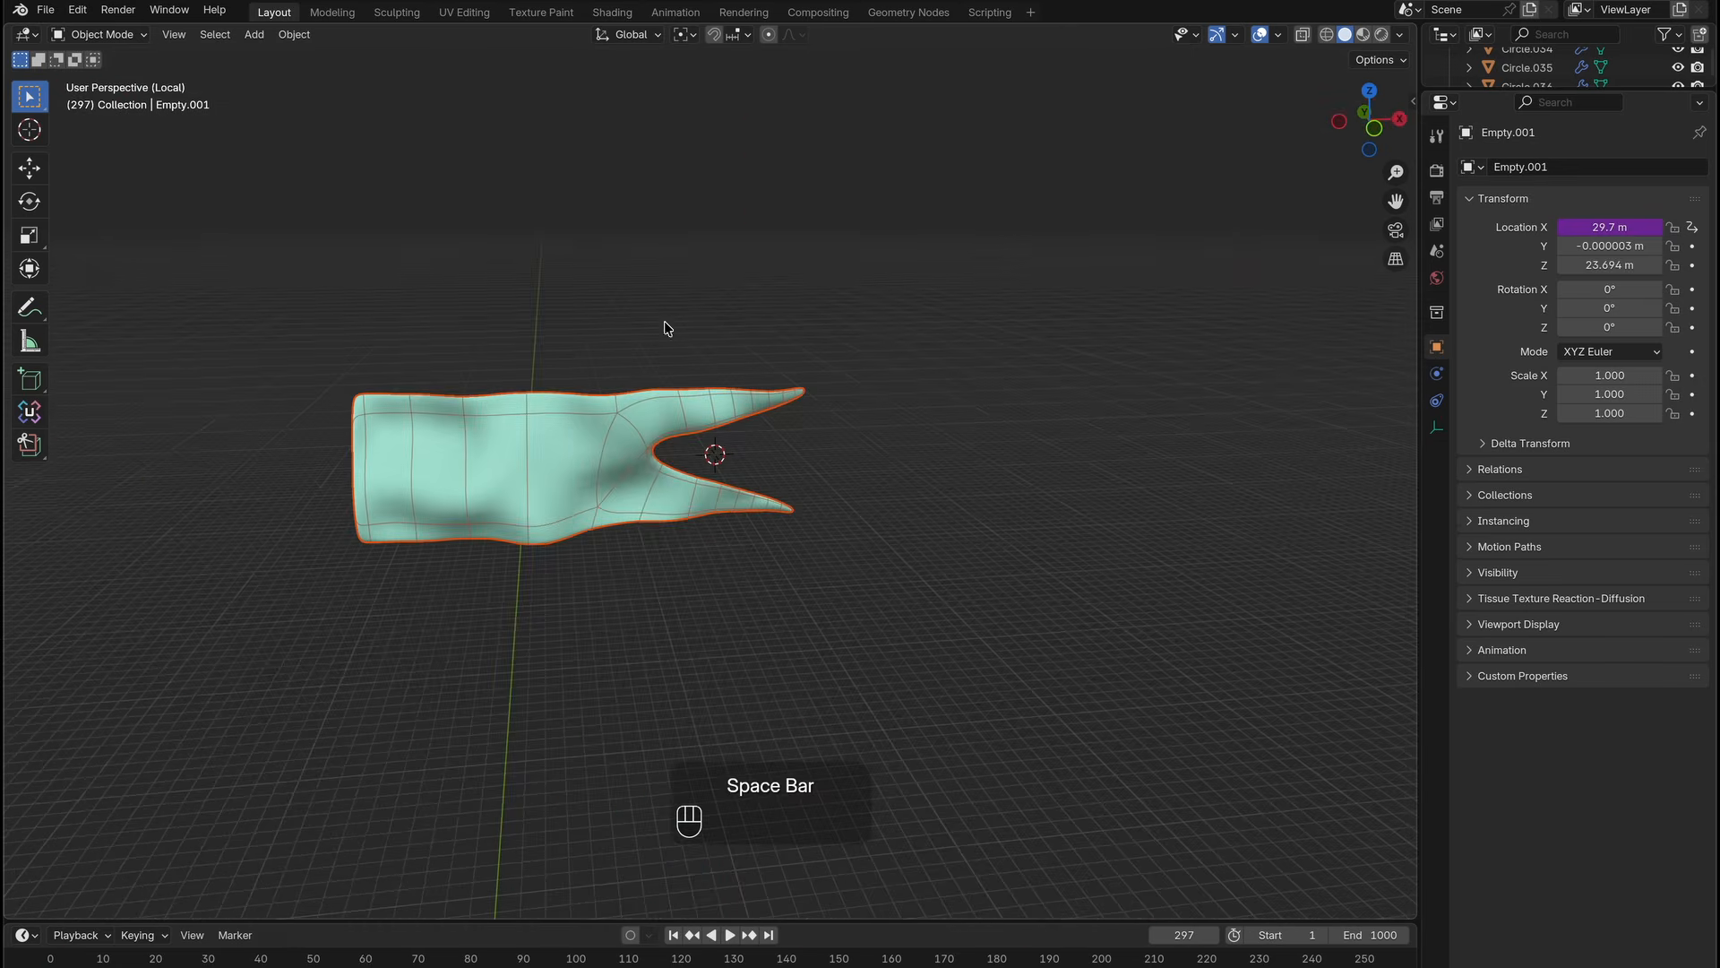
# Select the flag, leave the isolated view and return the timeline to frame 1.
pyautogui.click(664, 446)
pyautogui.press('KP_1')
pyautogui.scroll(2, 664, 454)
pyautogui.press('Tab')
pyautogui.press('Tab')
pyautogui.keyDown('shift'); pyautogui.moveTo(637, 463); pyautogui.dragTo(756, 461, button='middle'); pyautogui.keyUp('shift')
pyautogui.moveTo(683, 466); pyautogui.dragTo(661, 417, button='middle')
pyautogui.press('/')
pyautogui.click(675, 935)
# Assign the vertices of the flag's fork, tails and adjoining body point to a new vertex group named wind with weight 1.
pyautogui.press('Tab')
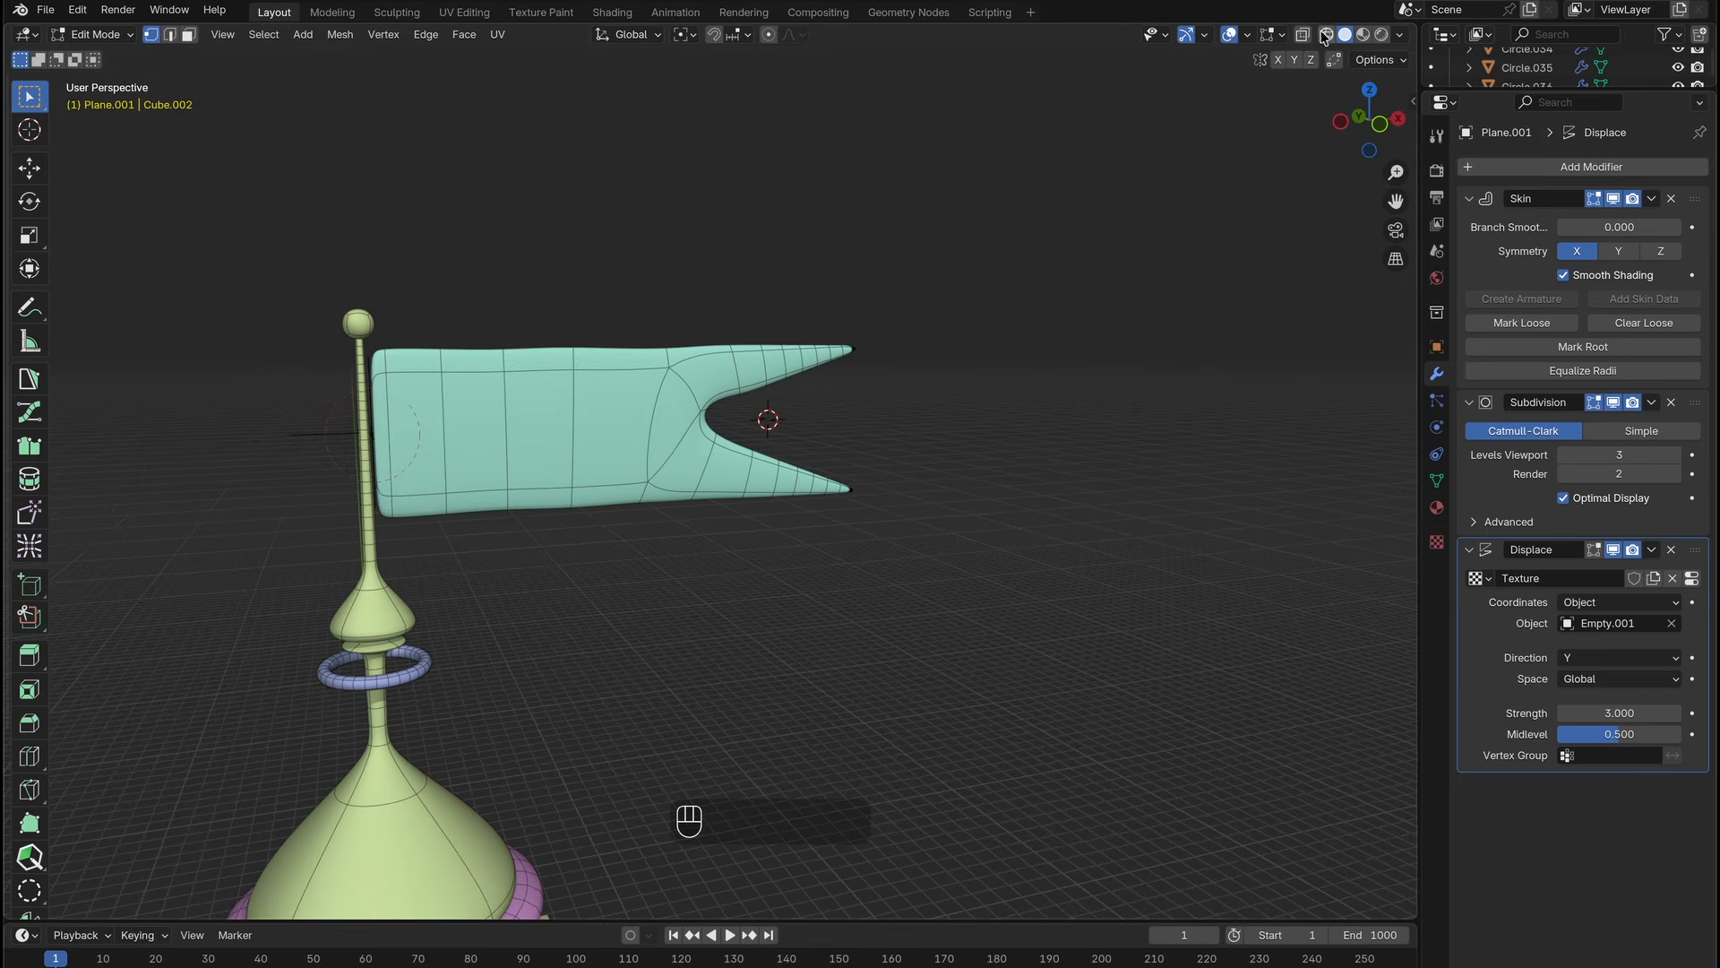
pyautogui.hotkey('alt', 'z')
pyautogui.scroll(5, 749, 444)
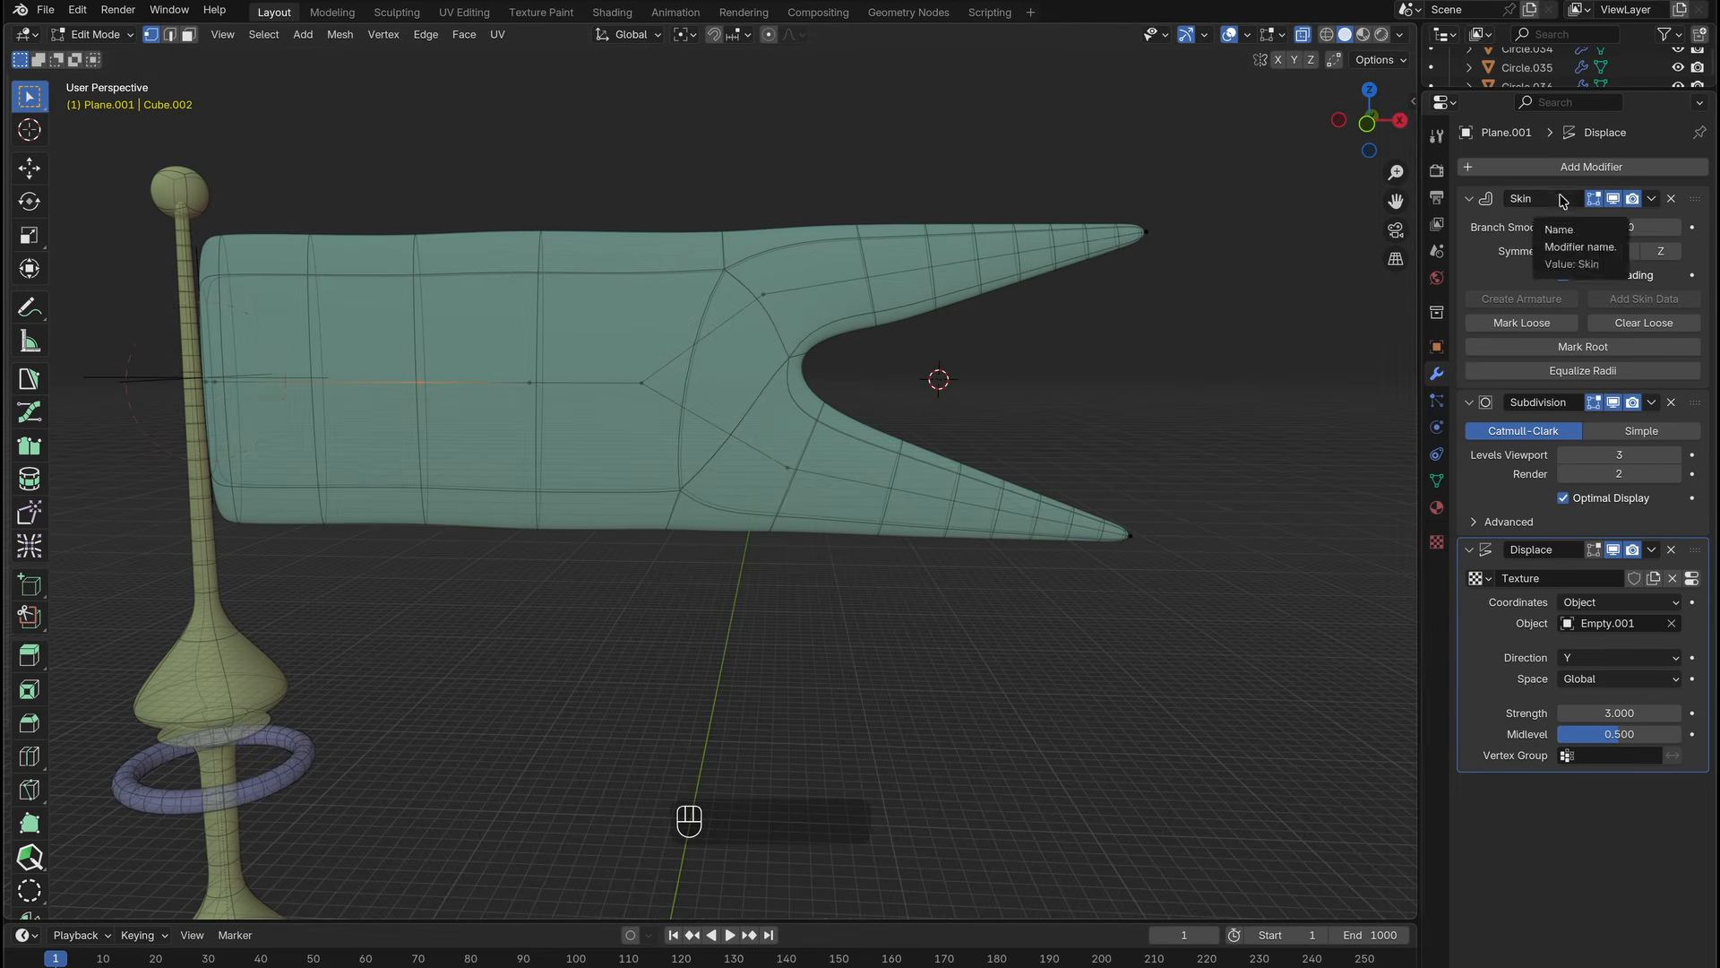
pyautogui.press('Tab')
pyautogui.press('Tab')
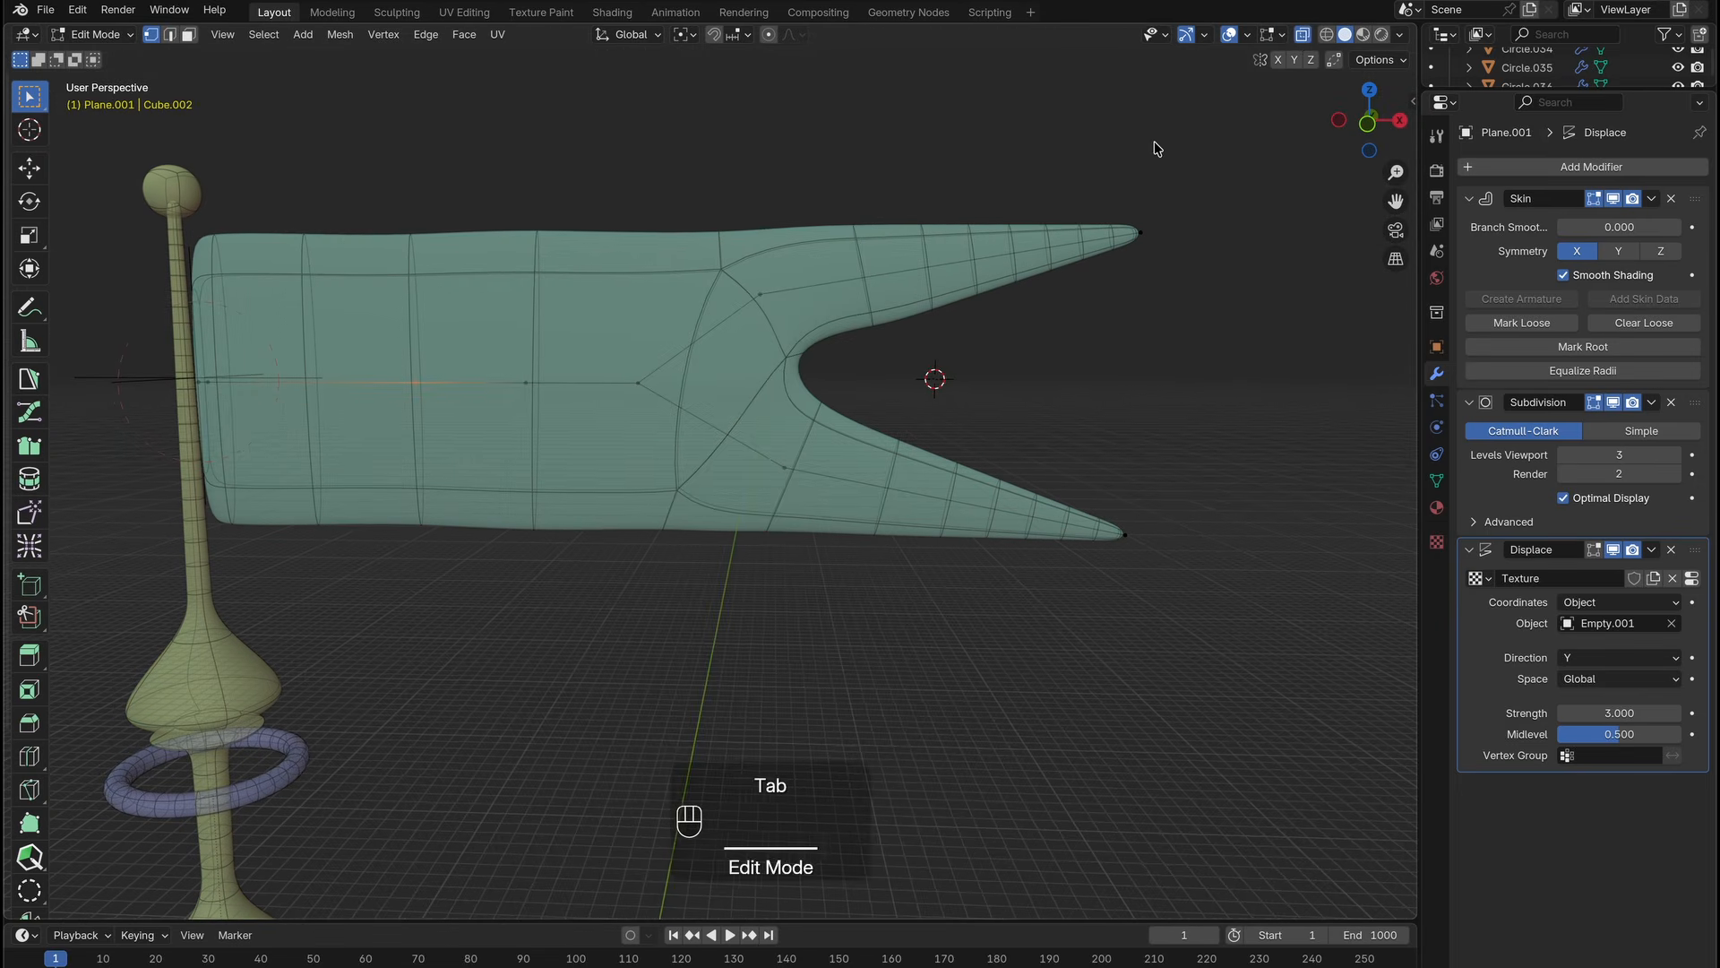
pyautogui.moveTo(1272, 183); pyautogui.dragTo(573, 616)
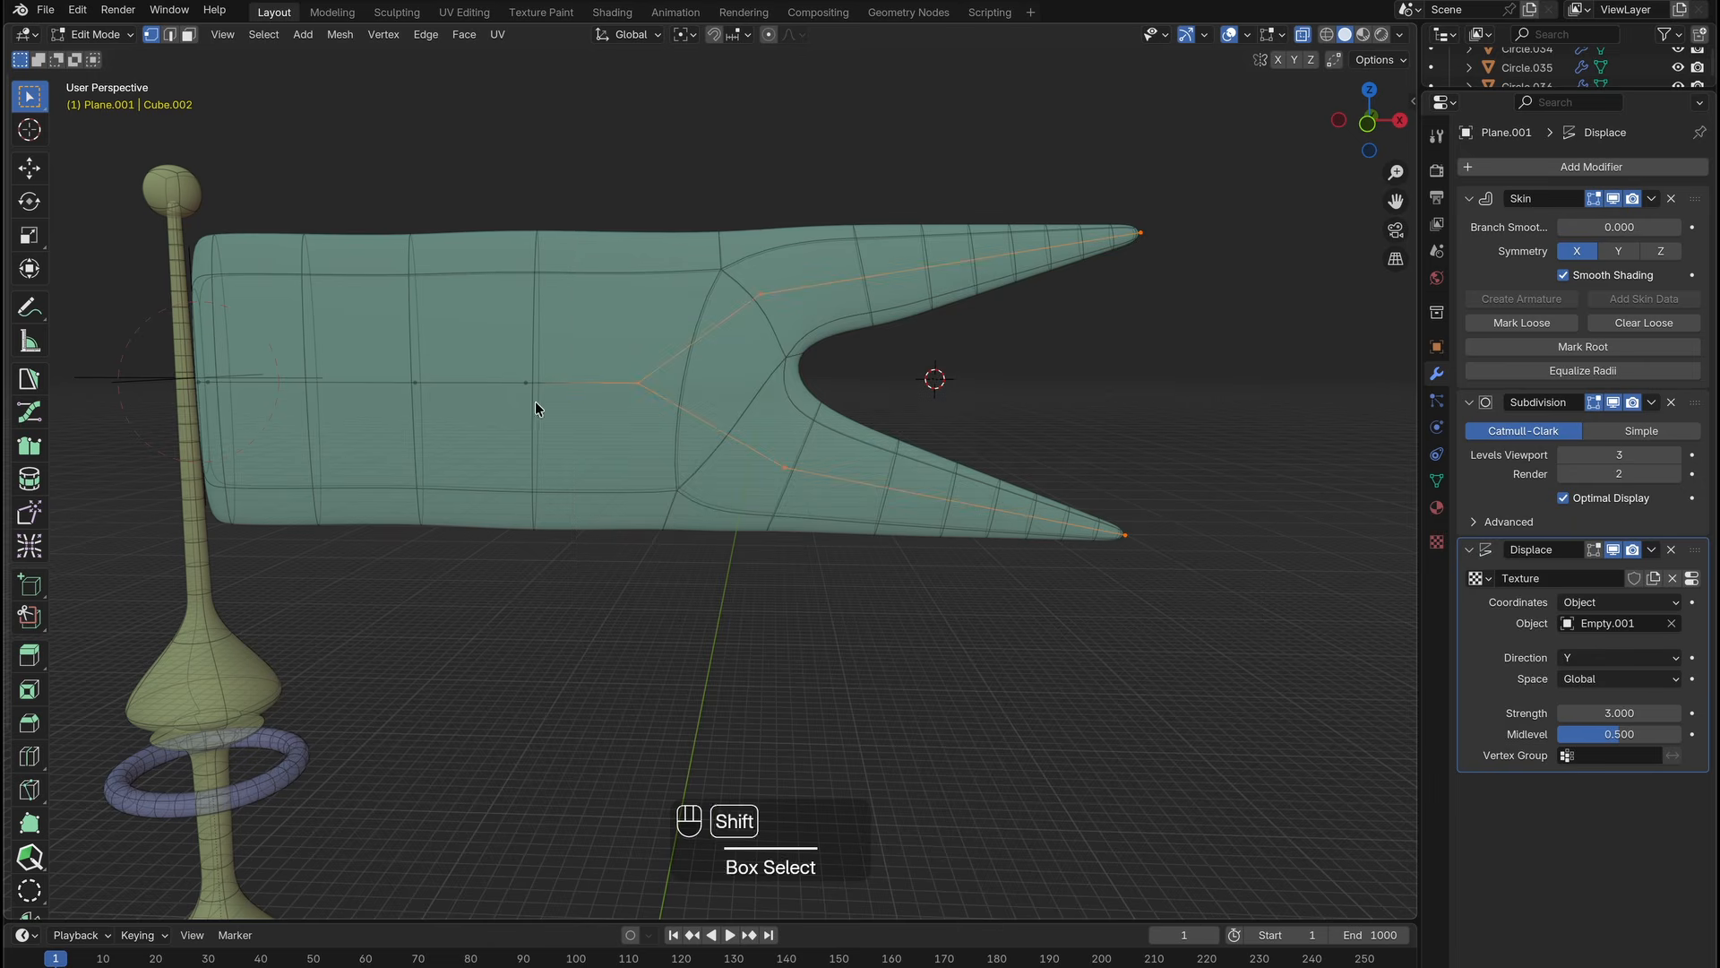
pyautogui.keyDown('shift'); pyautogui.click(527, 382); pyautogui.keyUp('shift')
pyautogui.click(1437, 481)
pyautogui.doubleClick(1564, 233)
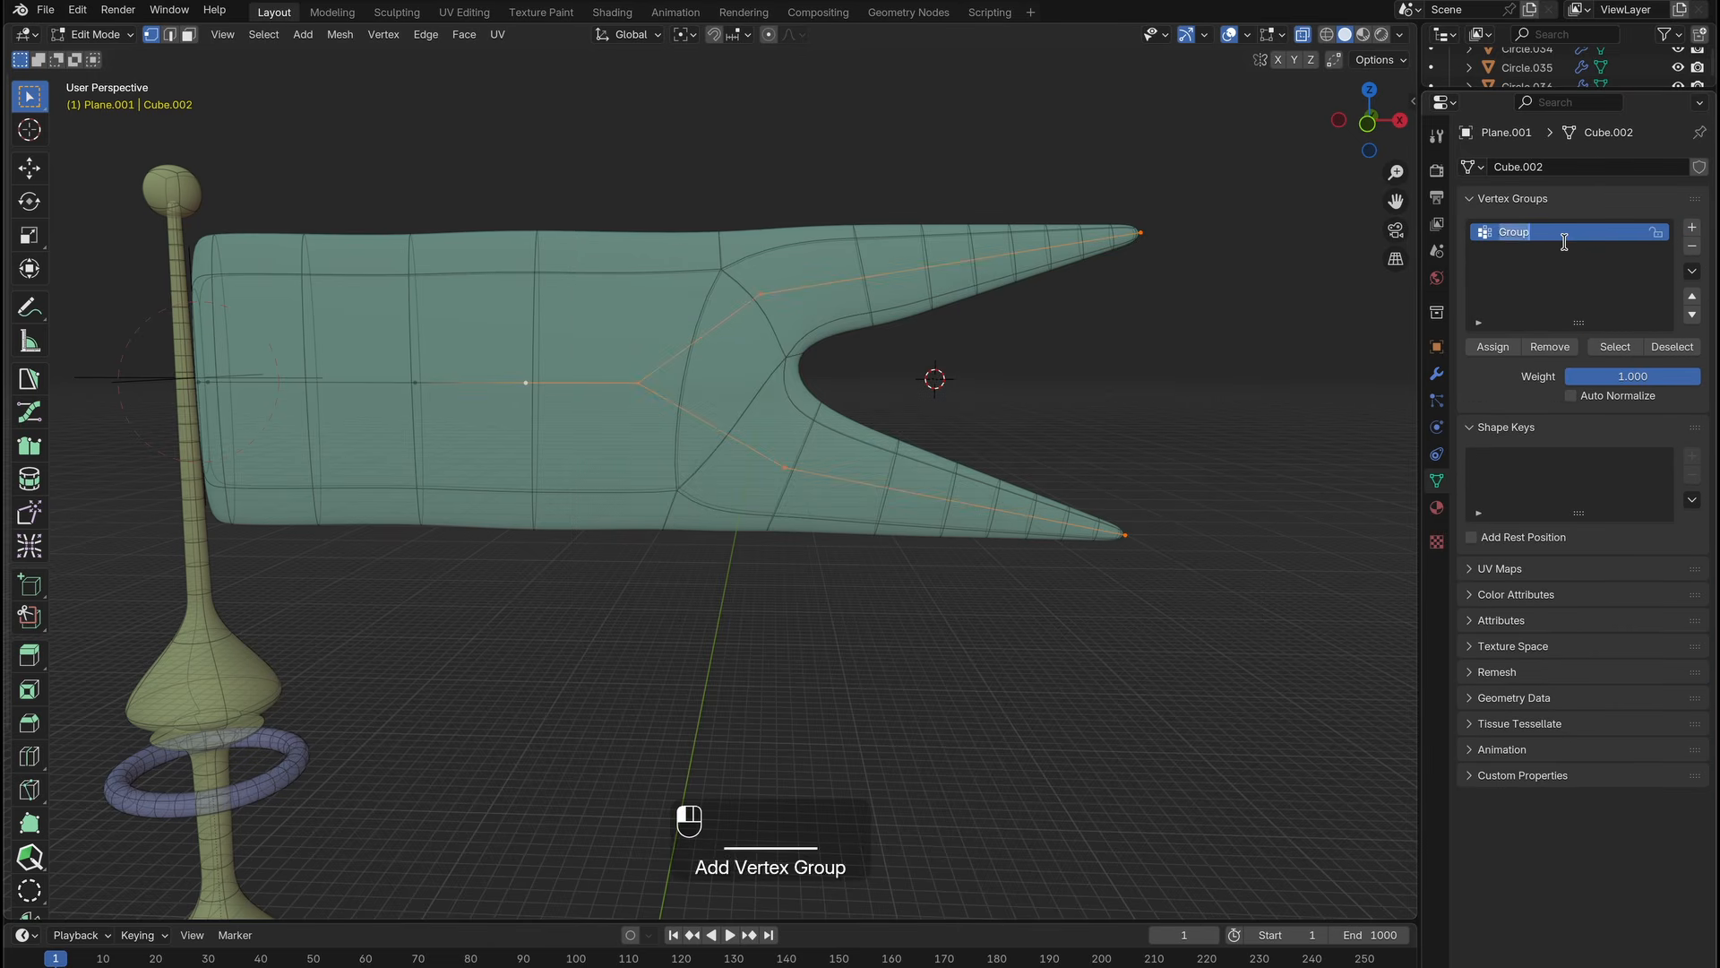
pyautogui.moveTo(1210, 176); pyautogui.dragTo(486, 596)
# Limit the flag's Displace modifier to the wind vertex group and play the animation to check the waving.
pyautogui.click(1437, 374)
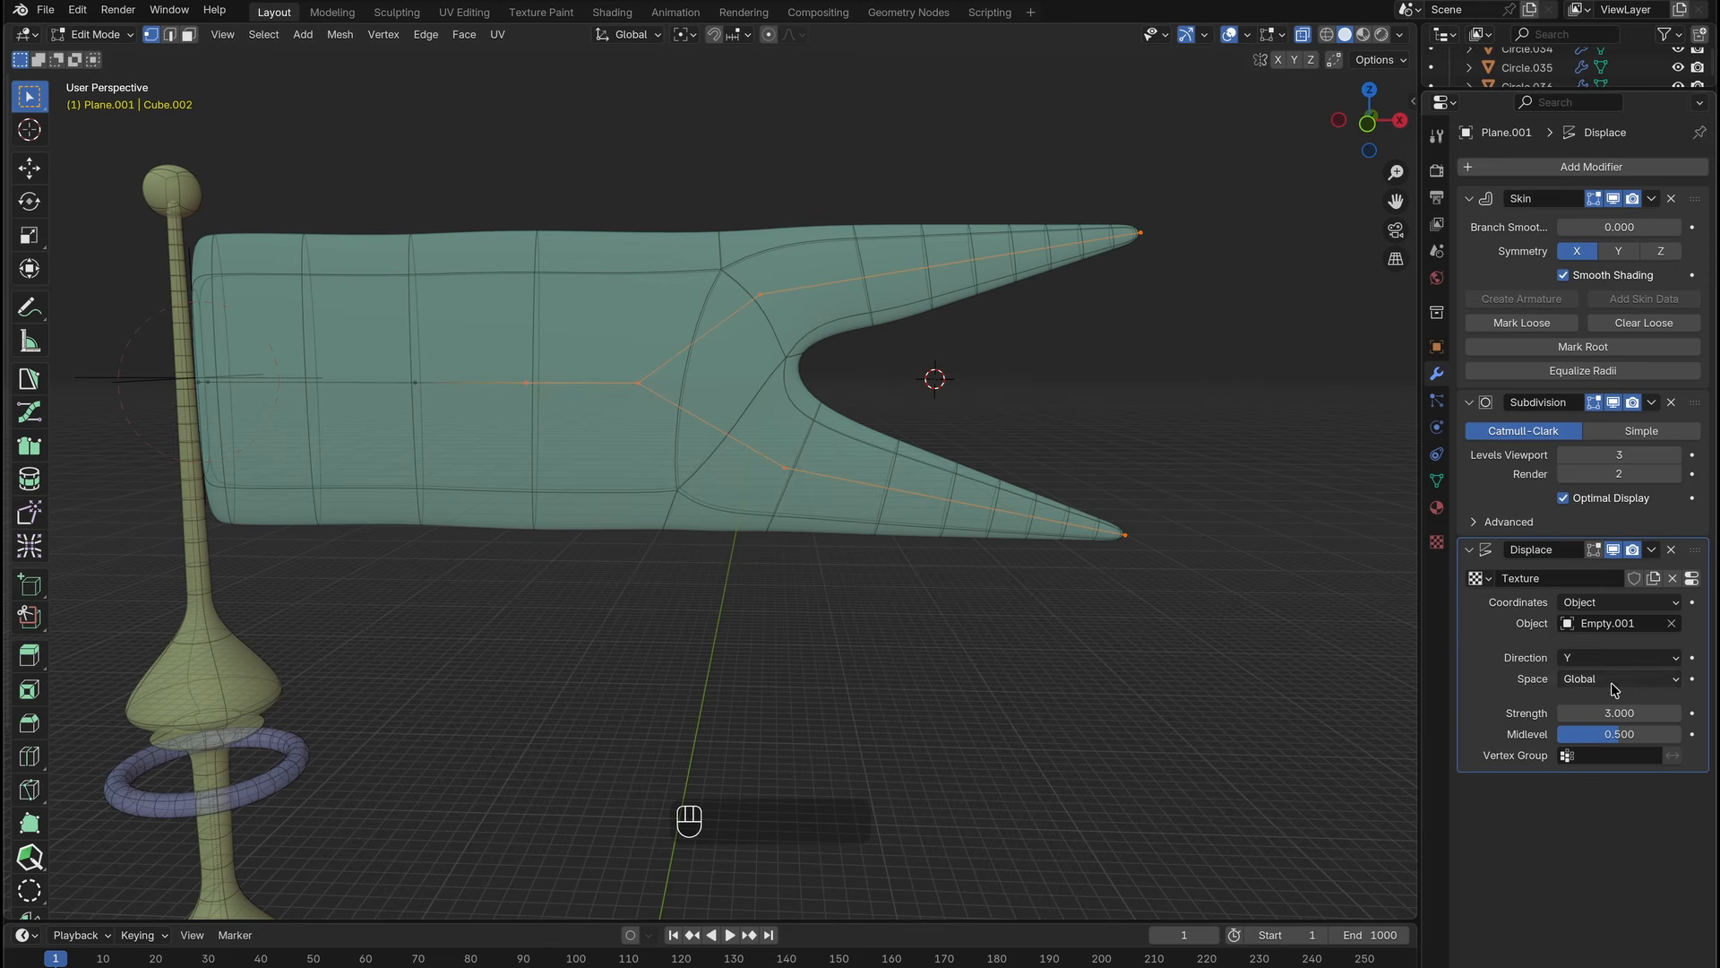
pyautogui.click(1569, 755)
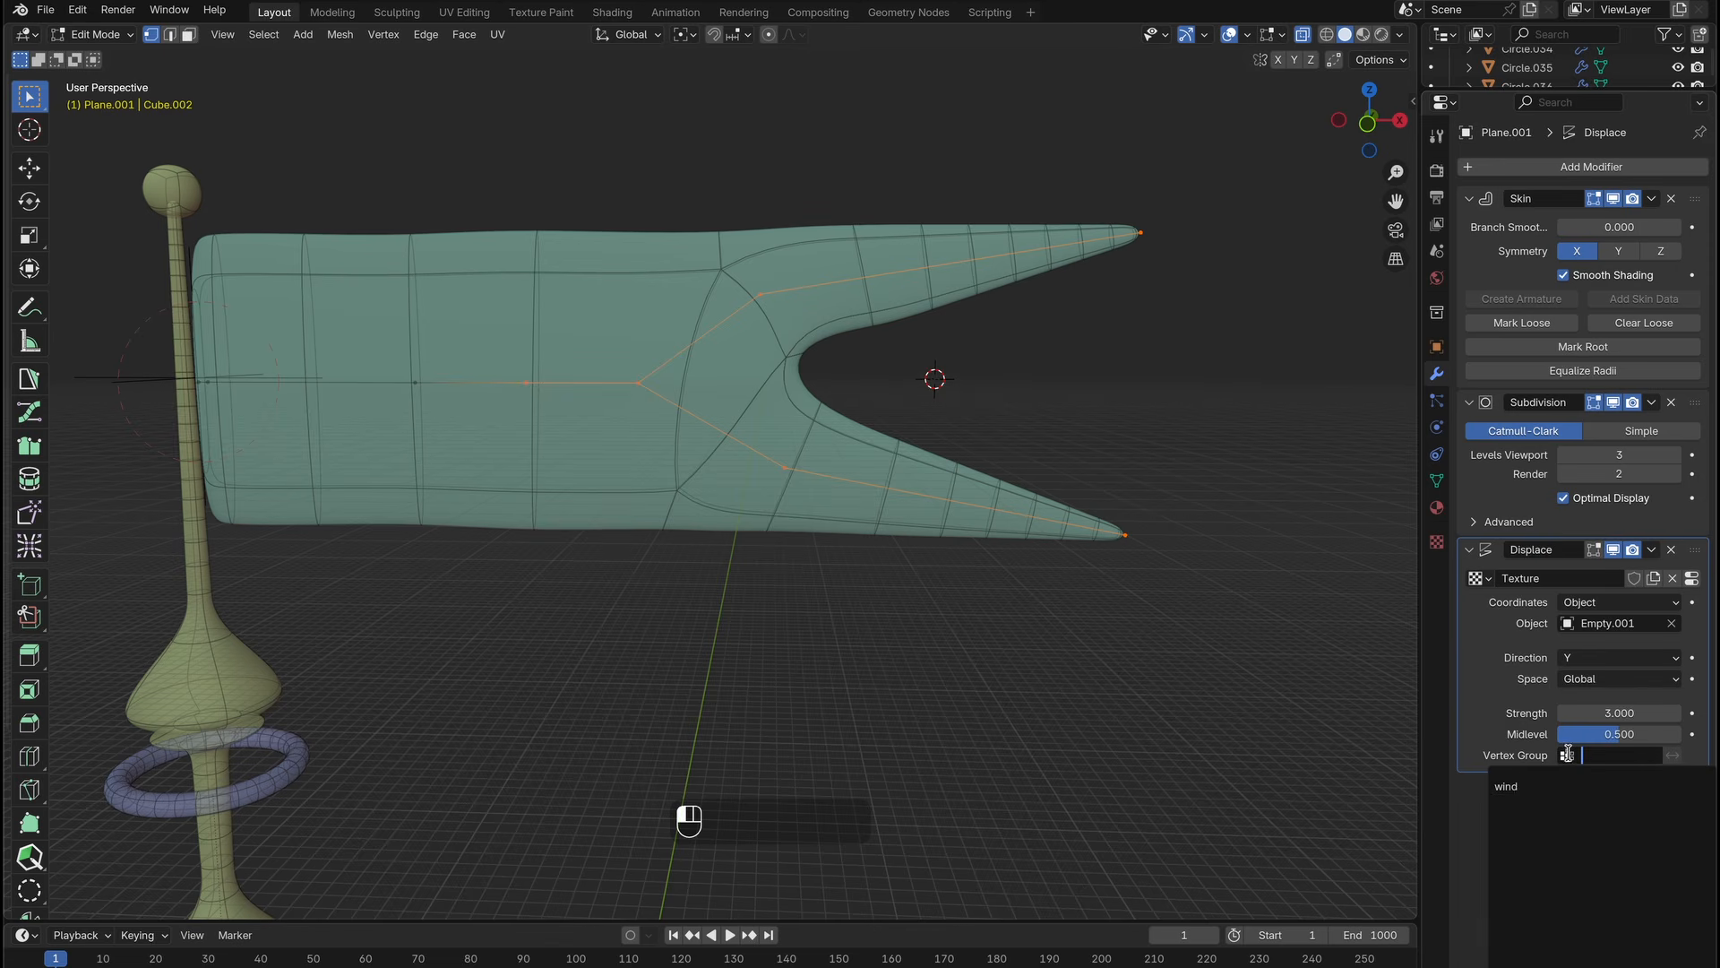
pyautogui.click(1520, 785)
pyautogui.press('Tab')
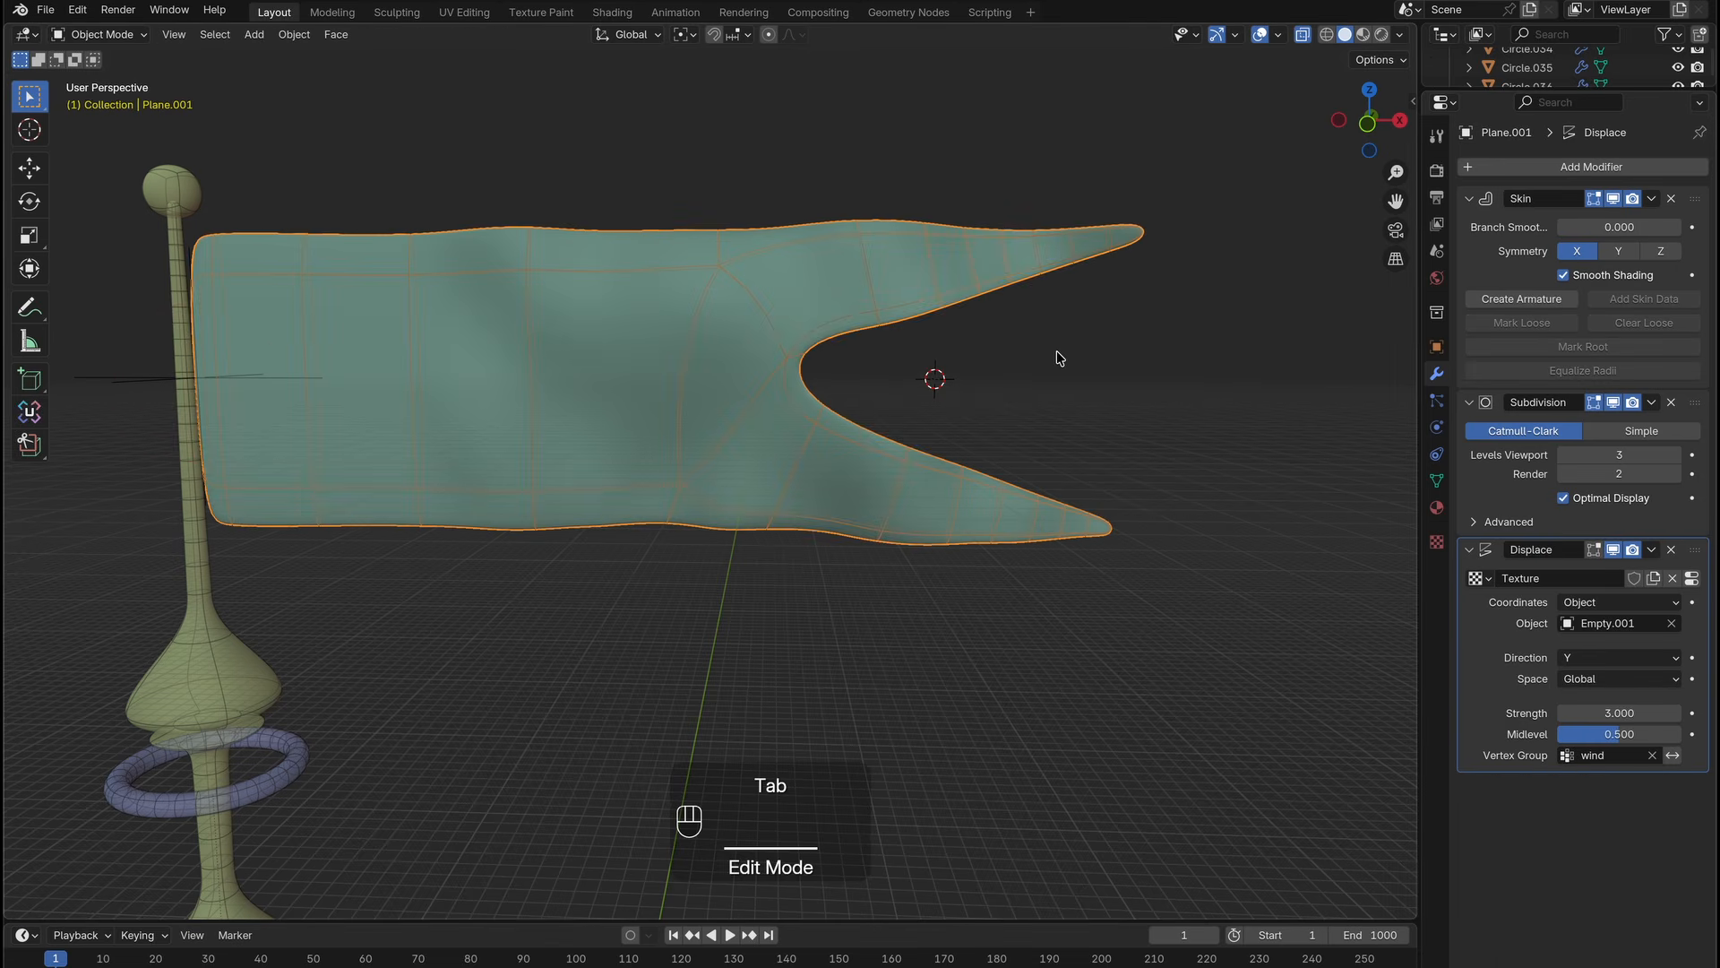
pyautogui.press('space')
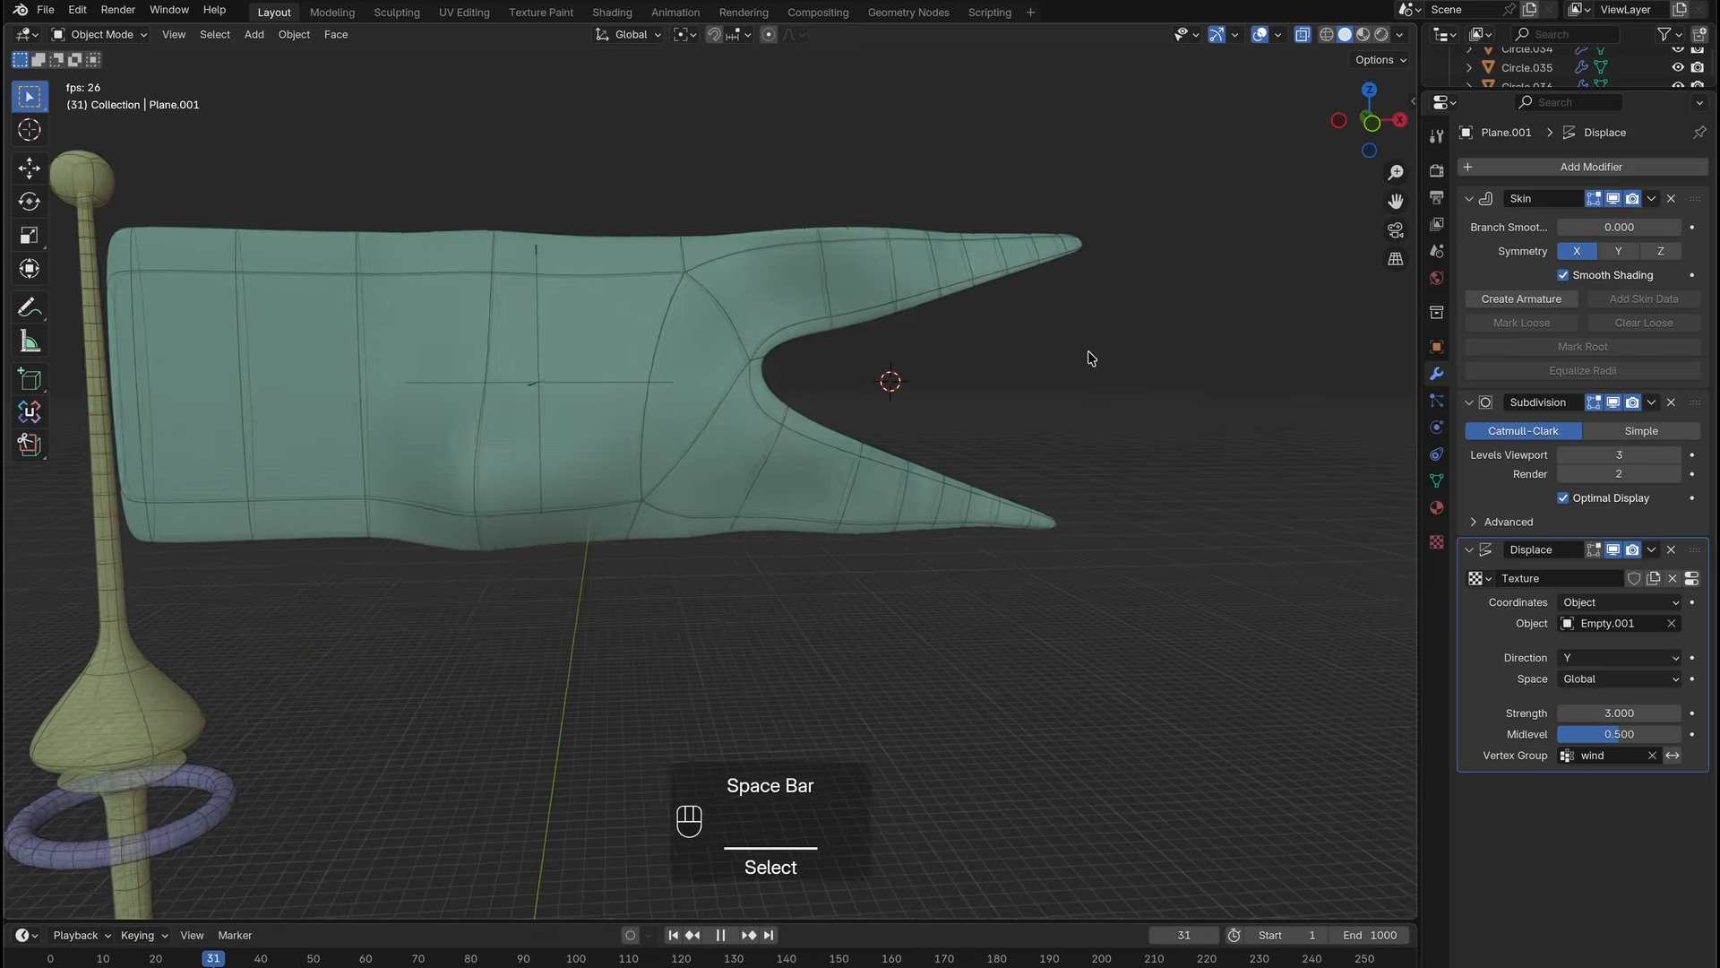
pyautogui.moveTo(1082, 351); pyautogui.dragTo(1154, 414, button='middle')
pyautogui.keyDown('shift'); pyautogui.moveTo(878, 362); pyautogui.dragTo(1023, 365, button='middle'); pyautogui.keyUp('shift')
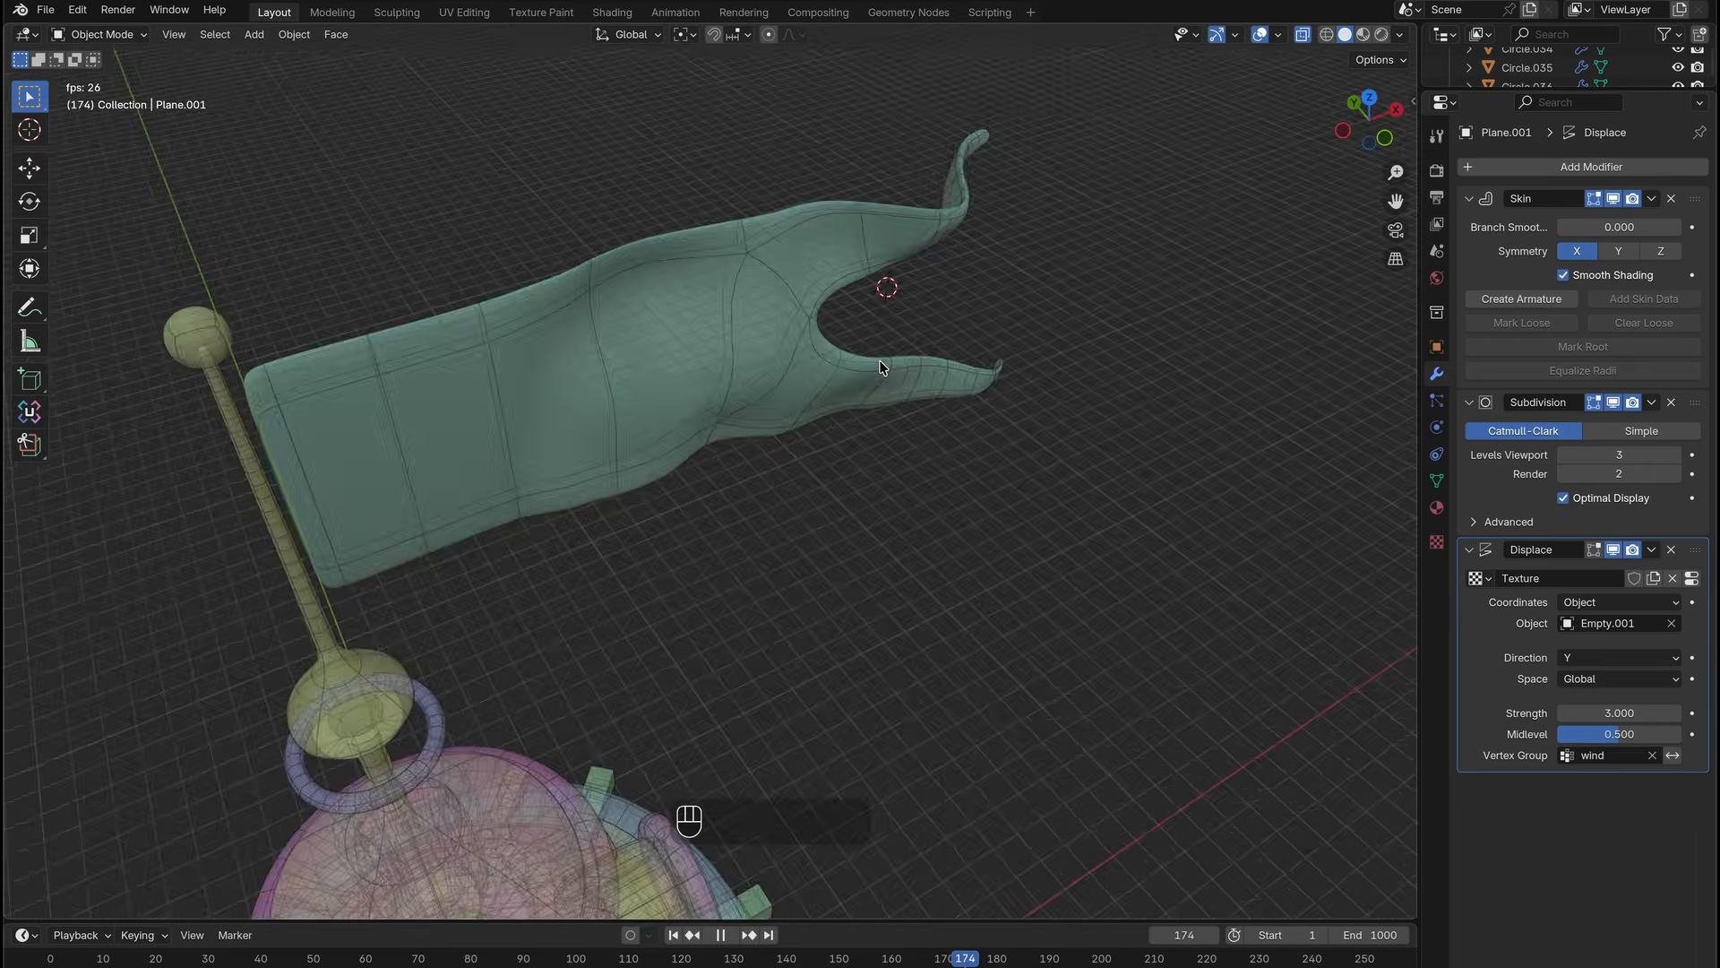
# Recut the flag's body edge nearest the pole with two evenly spaced vertices and replay the animation.
pyautogui.moveTo(634, 308); pyautogui.dragTo(218, 468)
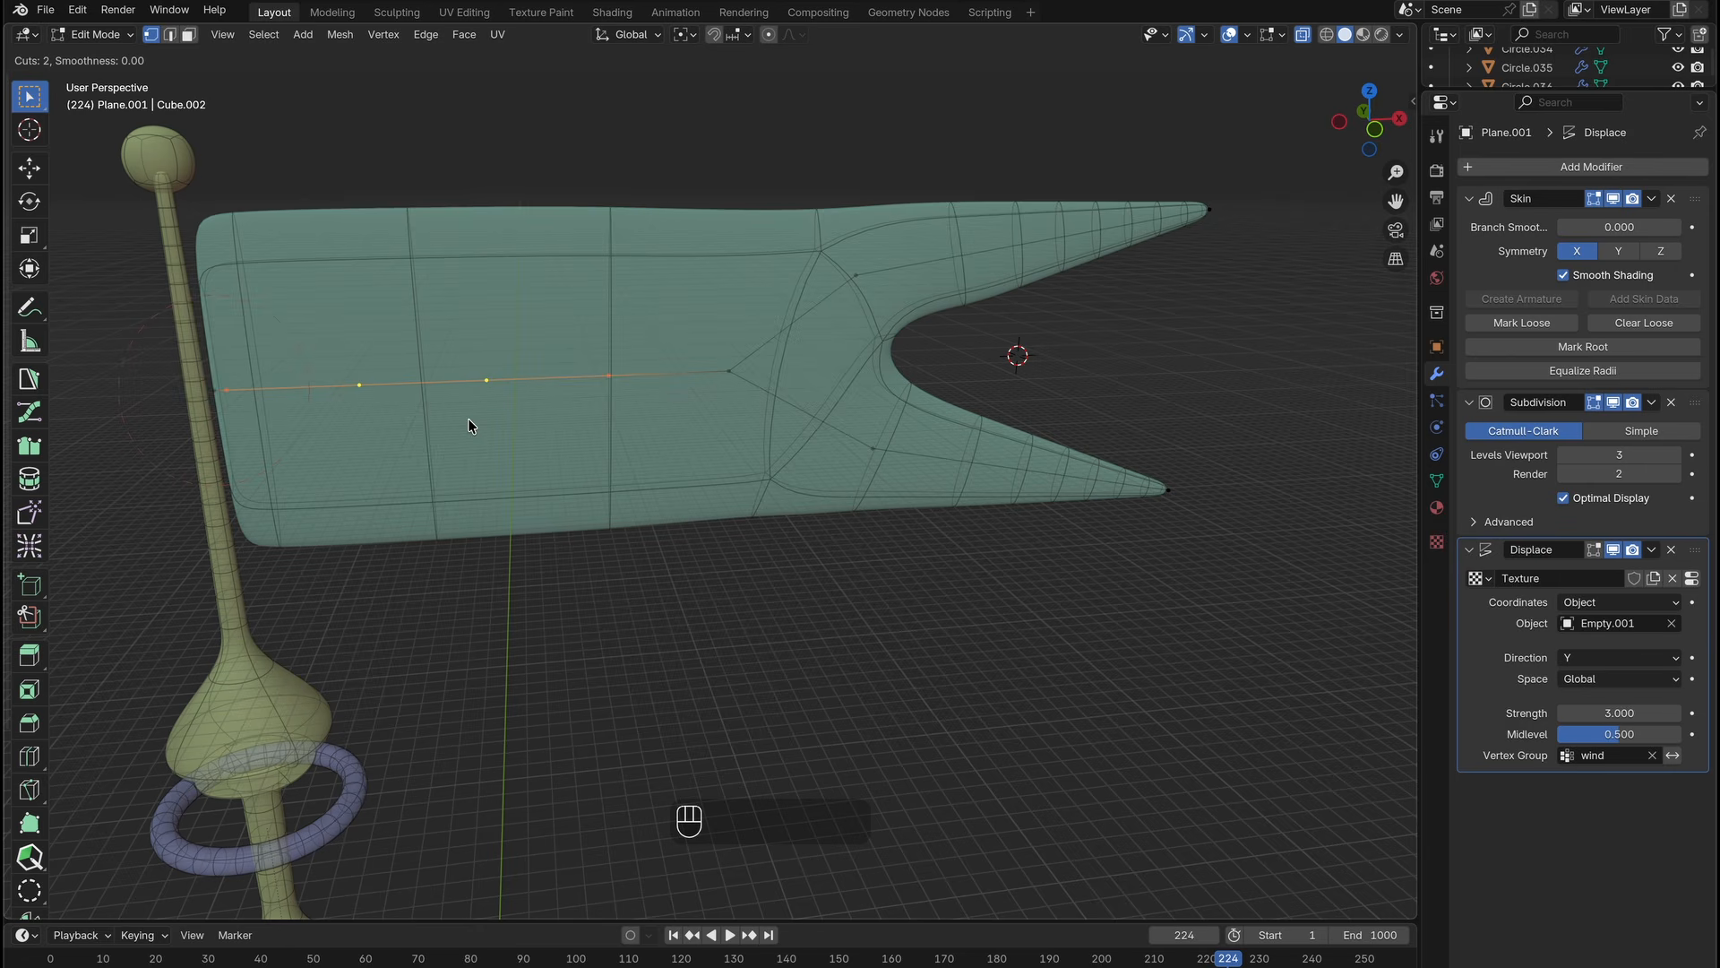
pyautogui.click(469, 425)
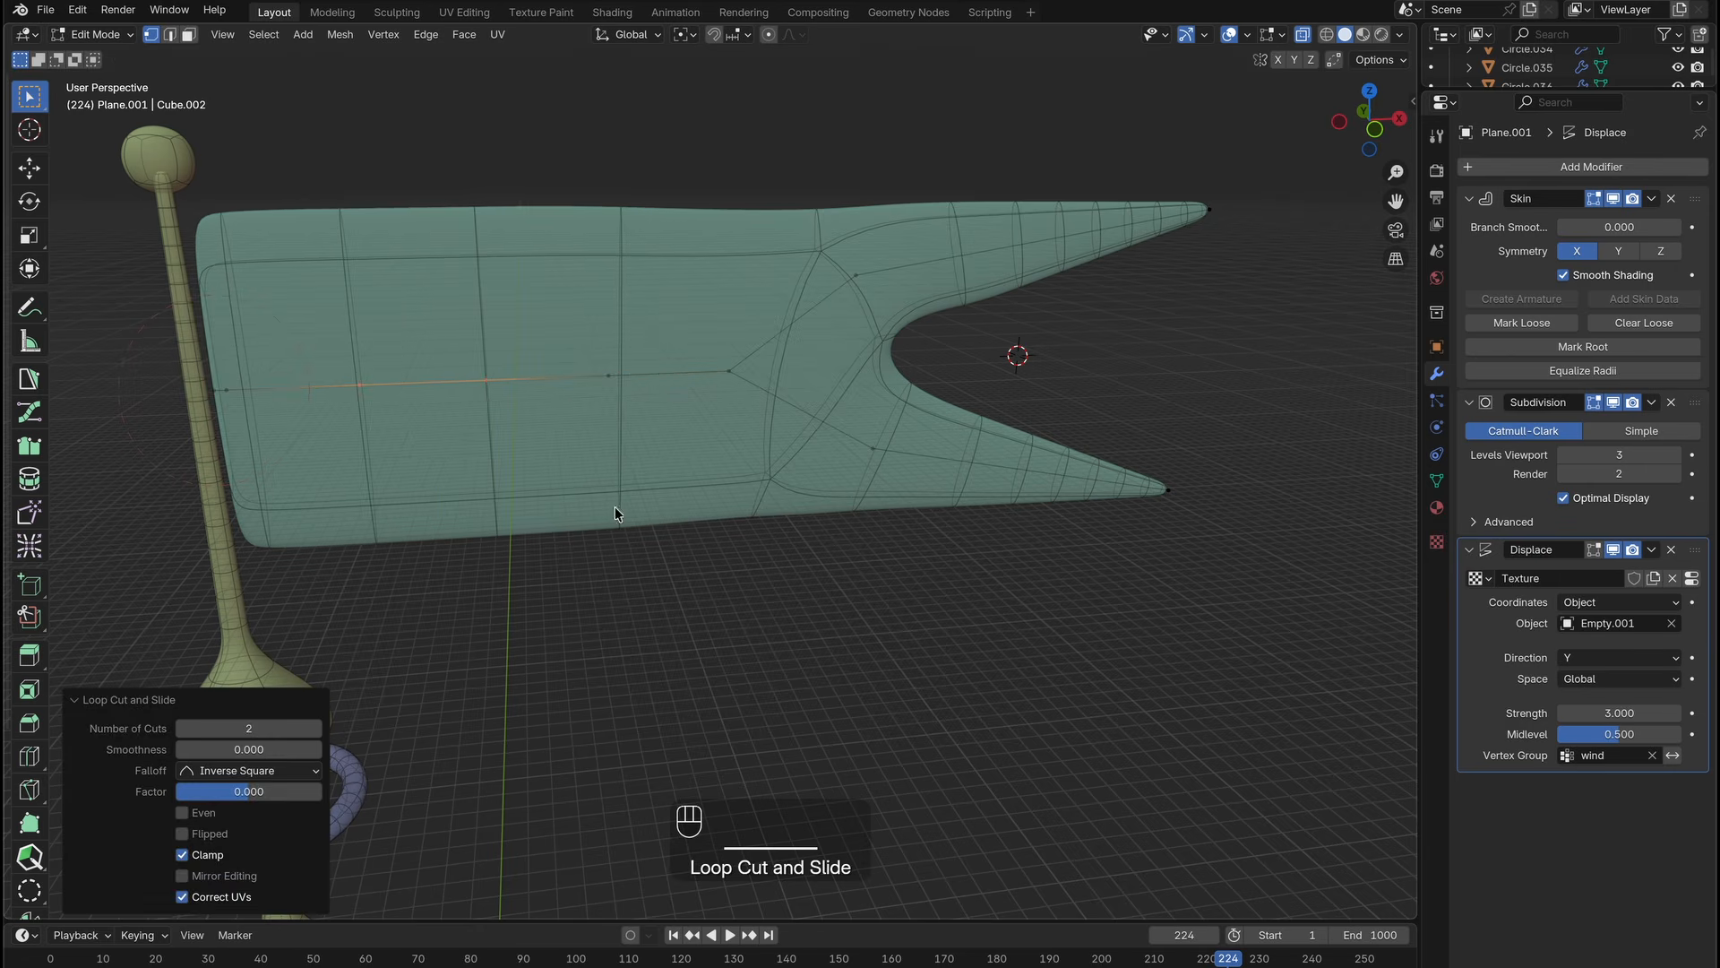
pyautogui.press('Tab')
pyautogui.hscroll(-5, 744, 601)
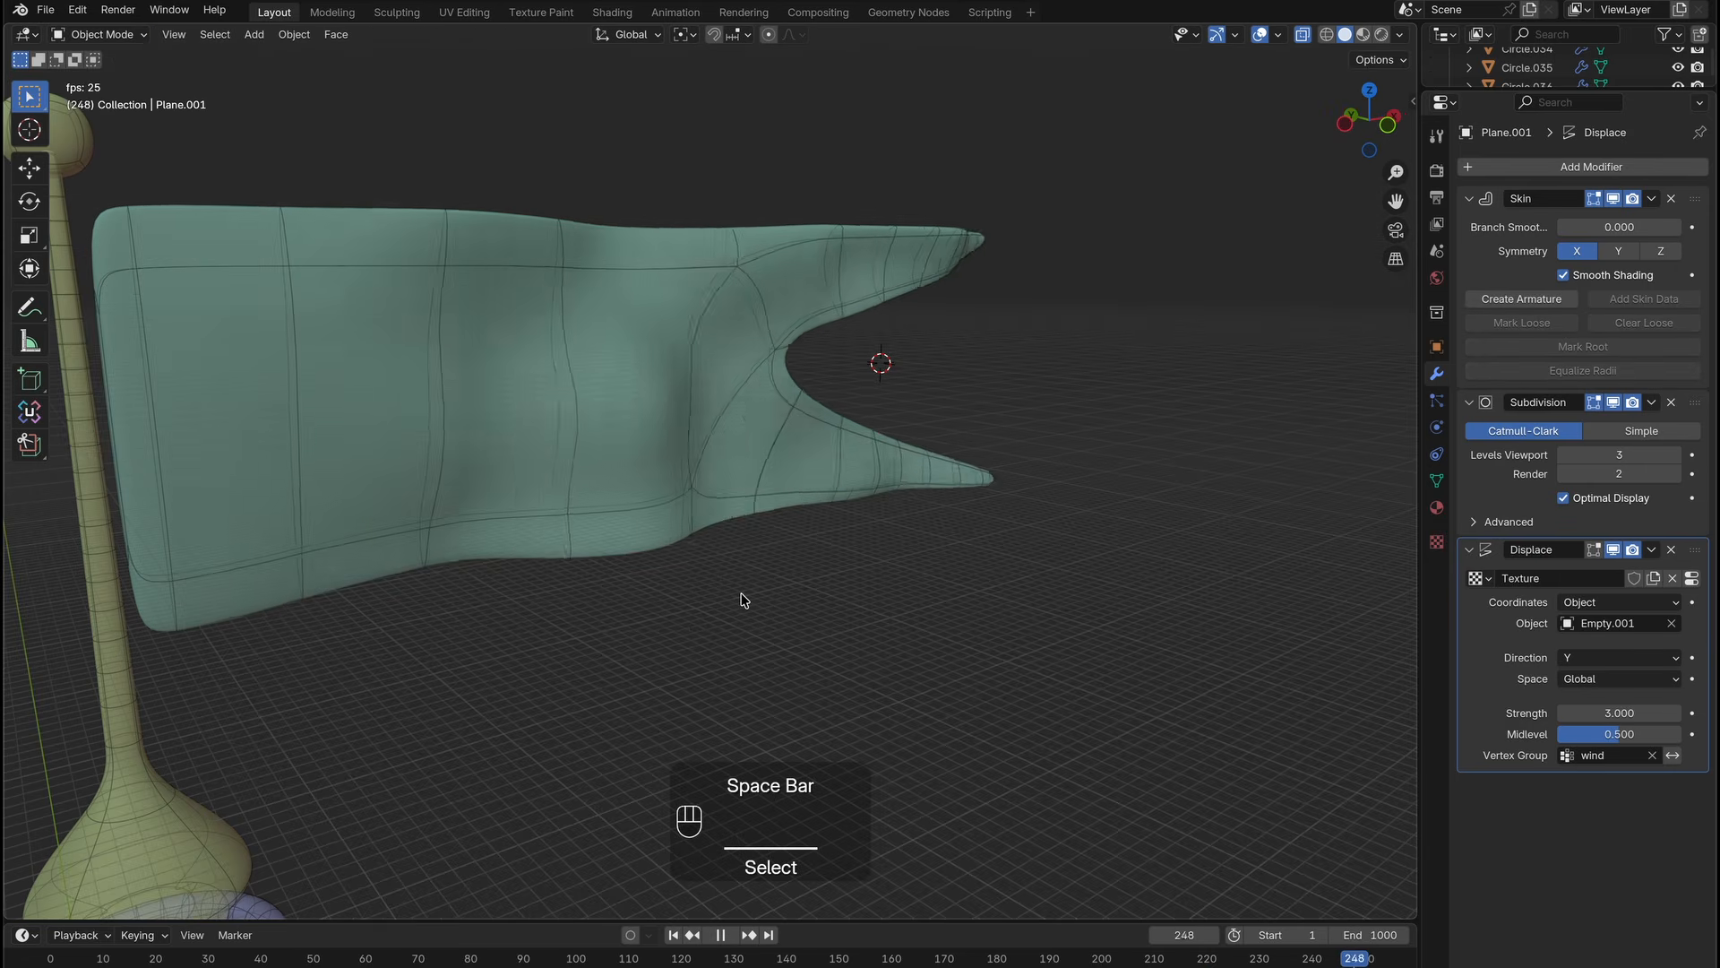
# Turn off X-ray display and examine the waving flag from several sides while the animation plays.
pyautogui.keyDown('ctrl'); pyautogui.scroll(-4, 744, 600); pyautogui.keyUp('ctrl')
pyautogui.hscroll(-5, 744, 600)
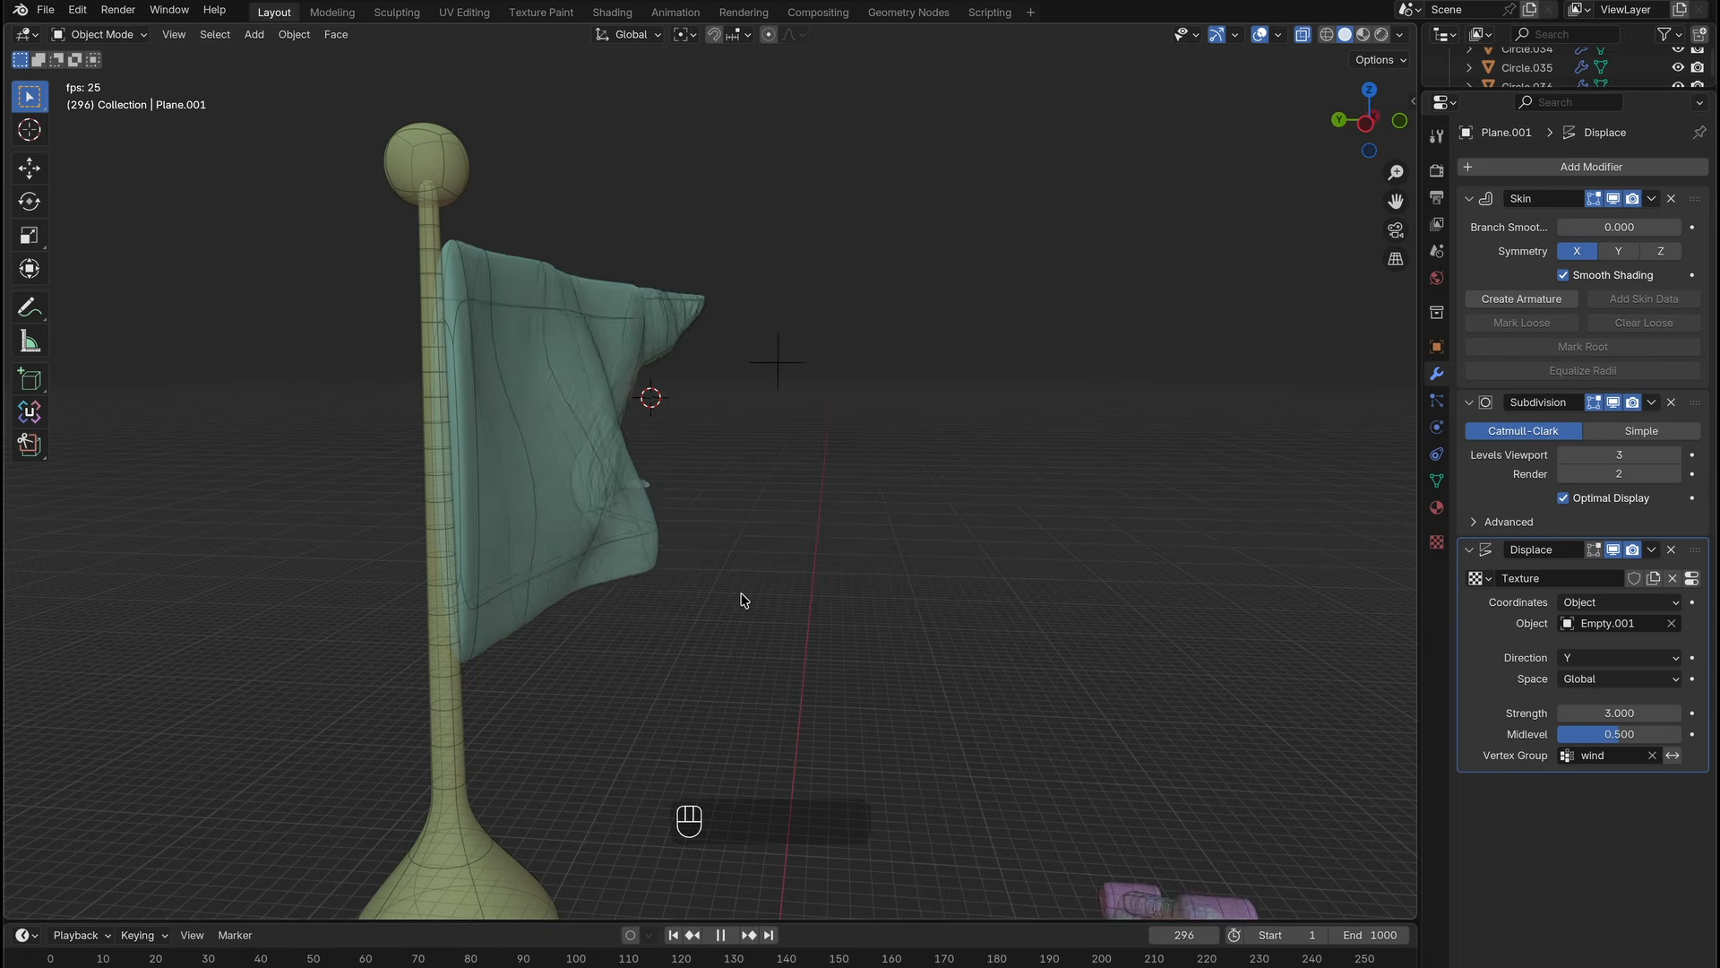
pyautogui.scroll(5, 745, 601)
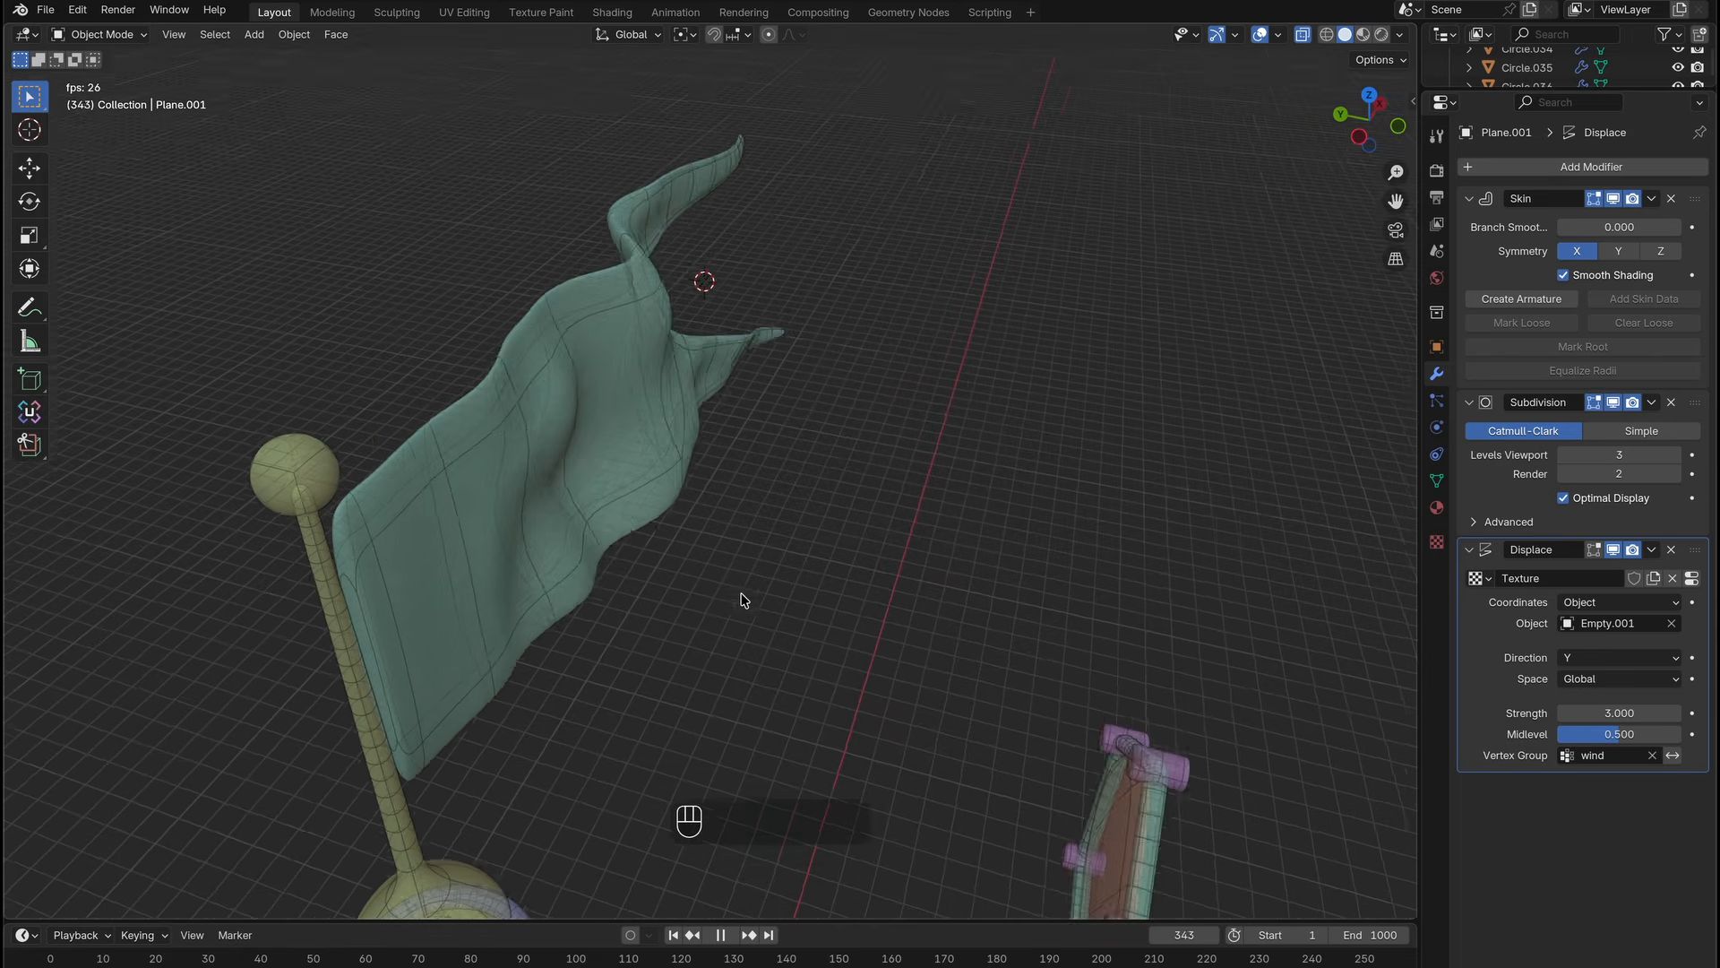
pyautogui.click(1303, 34)
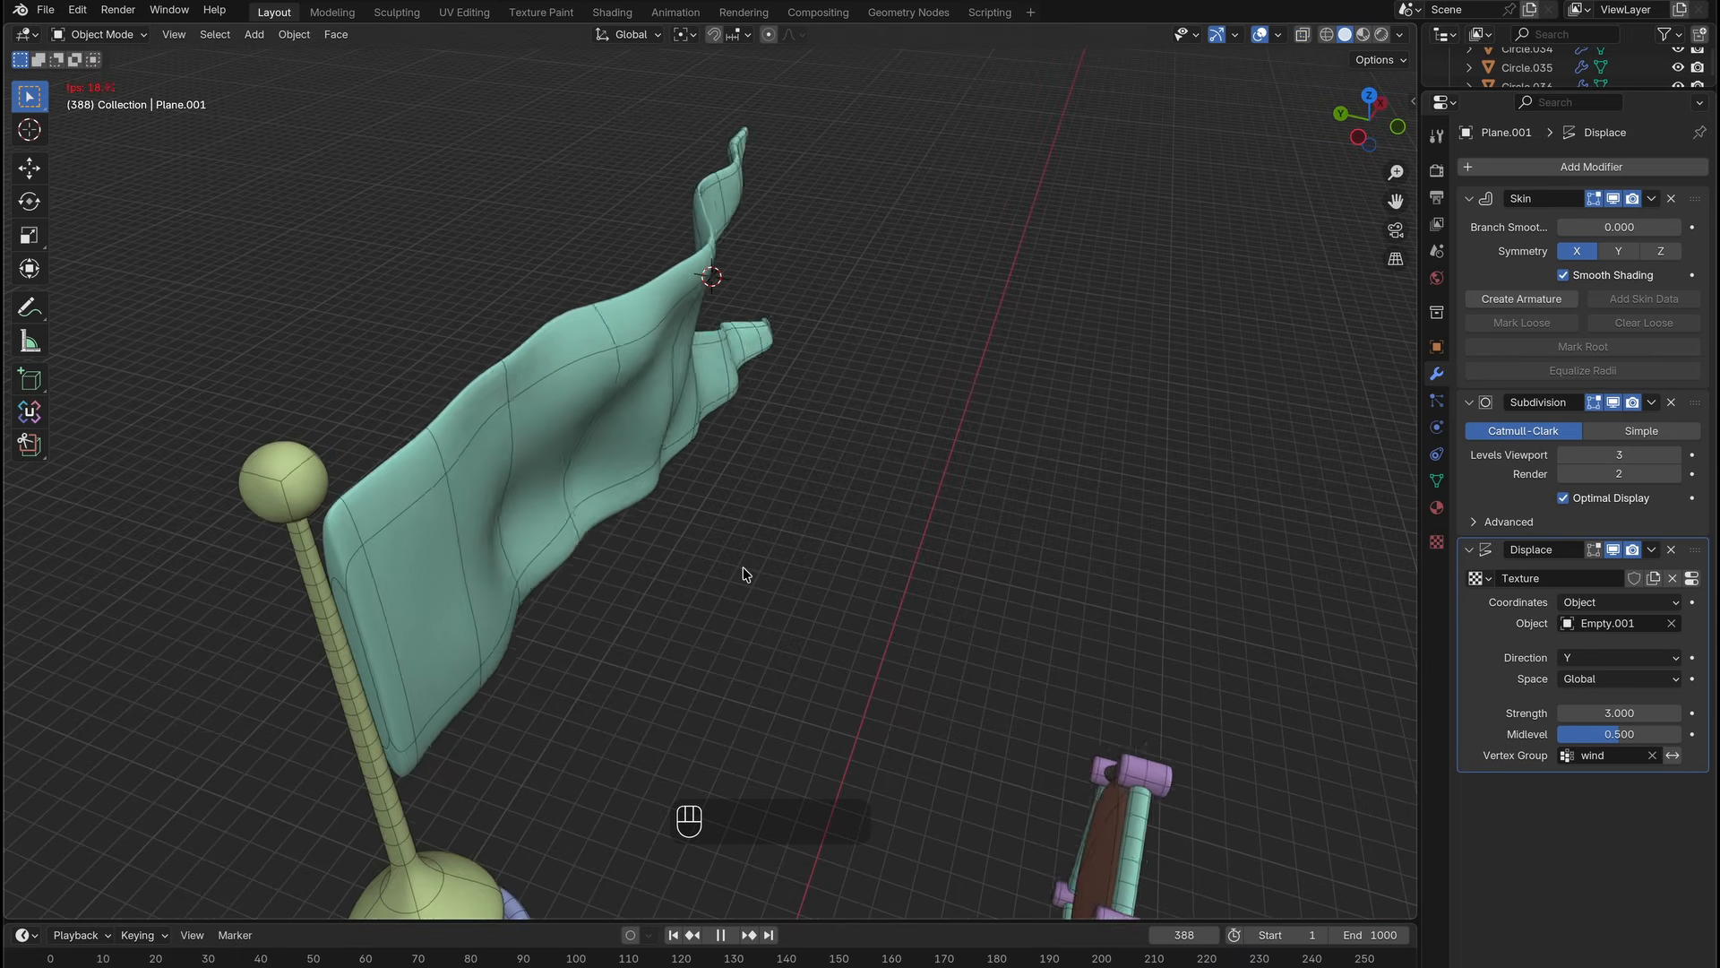
pyautogui.keyDown('shift'); pyautogui.scroll(-4, 744, 573); pyautogui.keyUp('shift')
pyautogui.hscroll(5, 744, 573)
pyautogui.hscroll(10, 744, 573)
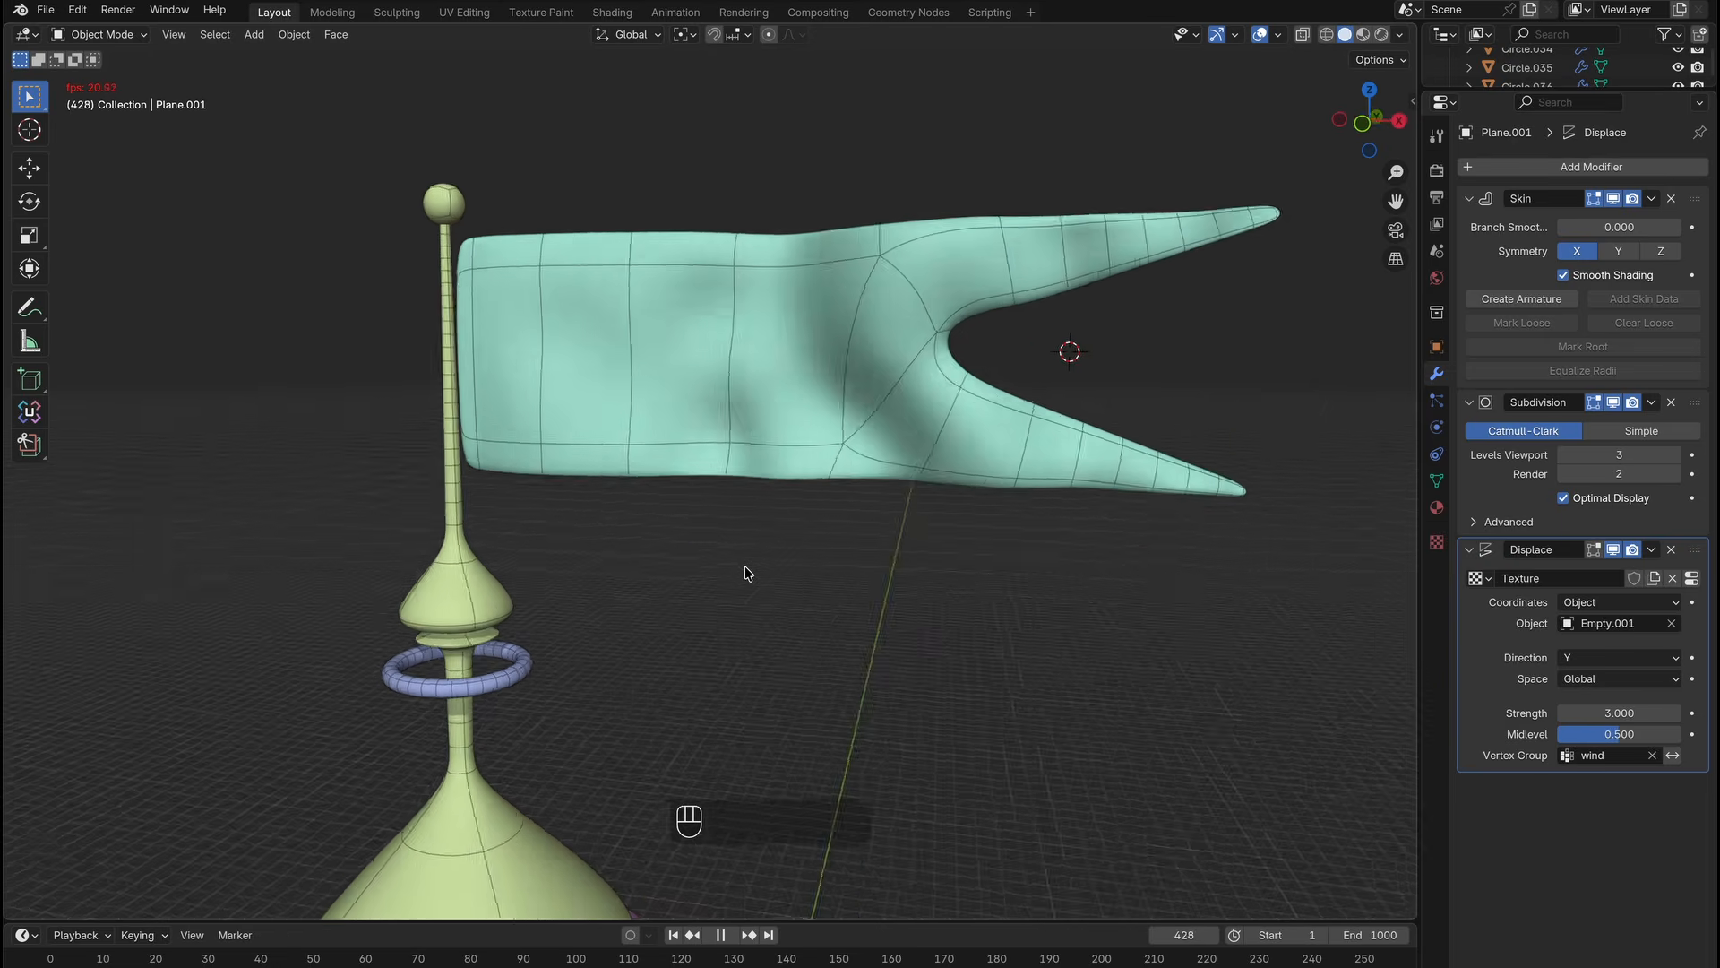
pyautogui.hscroll(10, 744, 574)
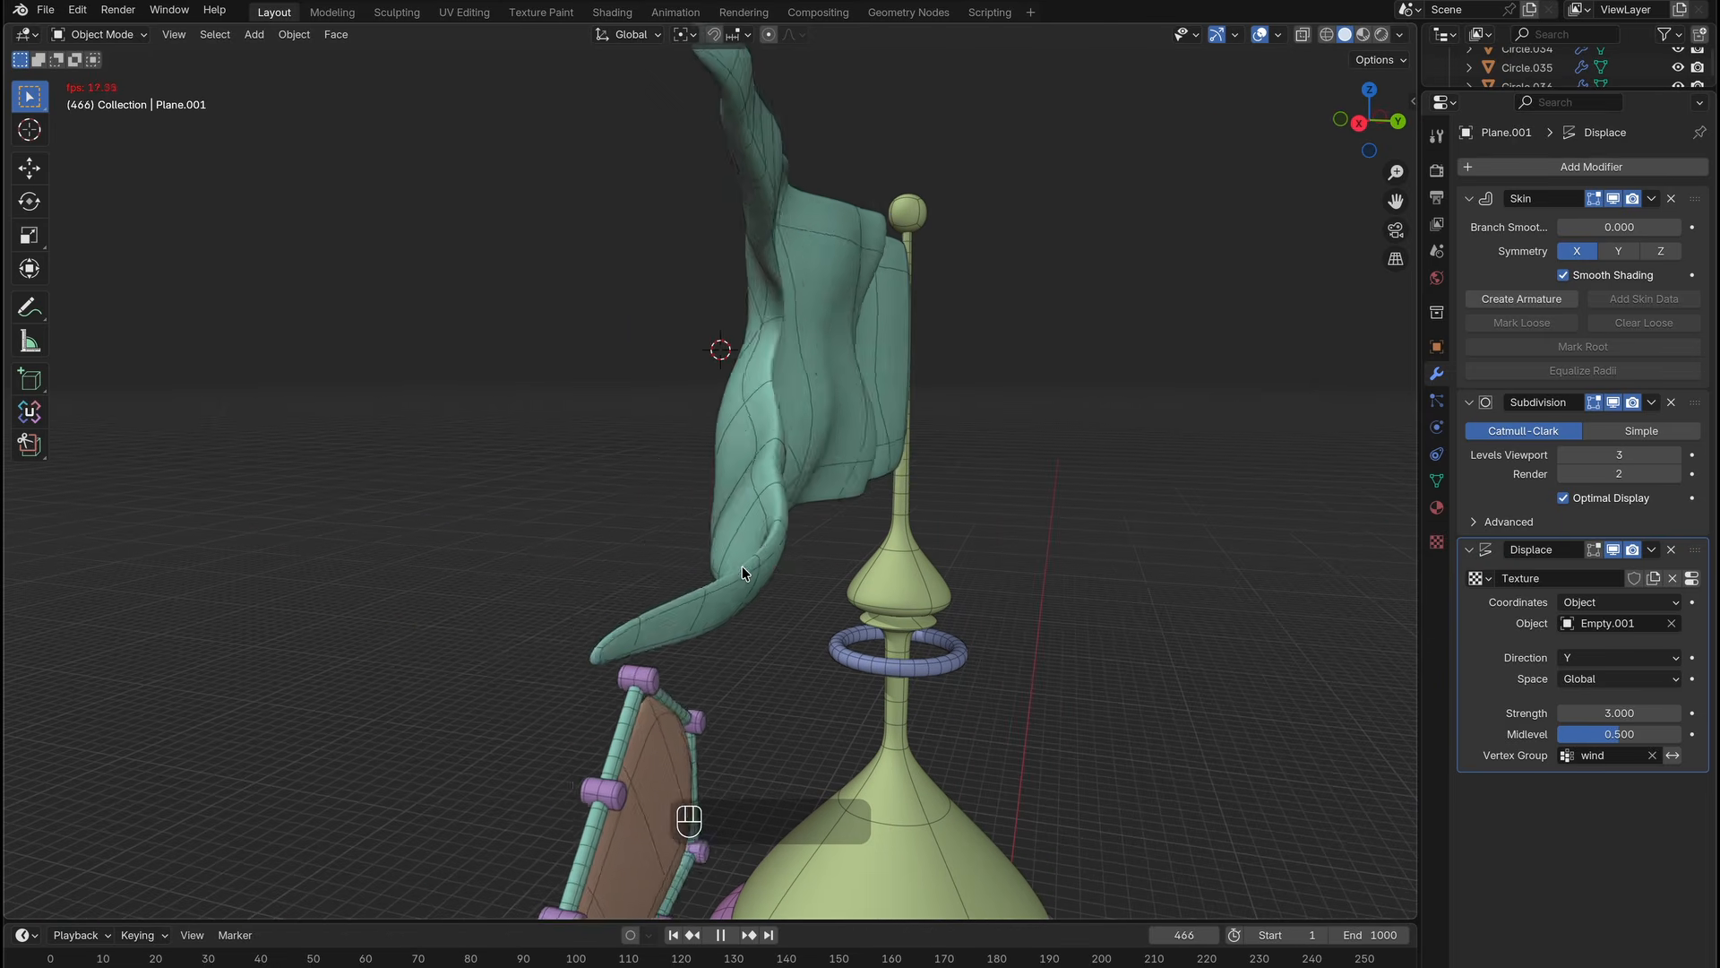
pyautogui.hscroll(3, 744, 573)
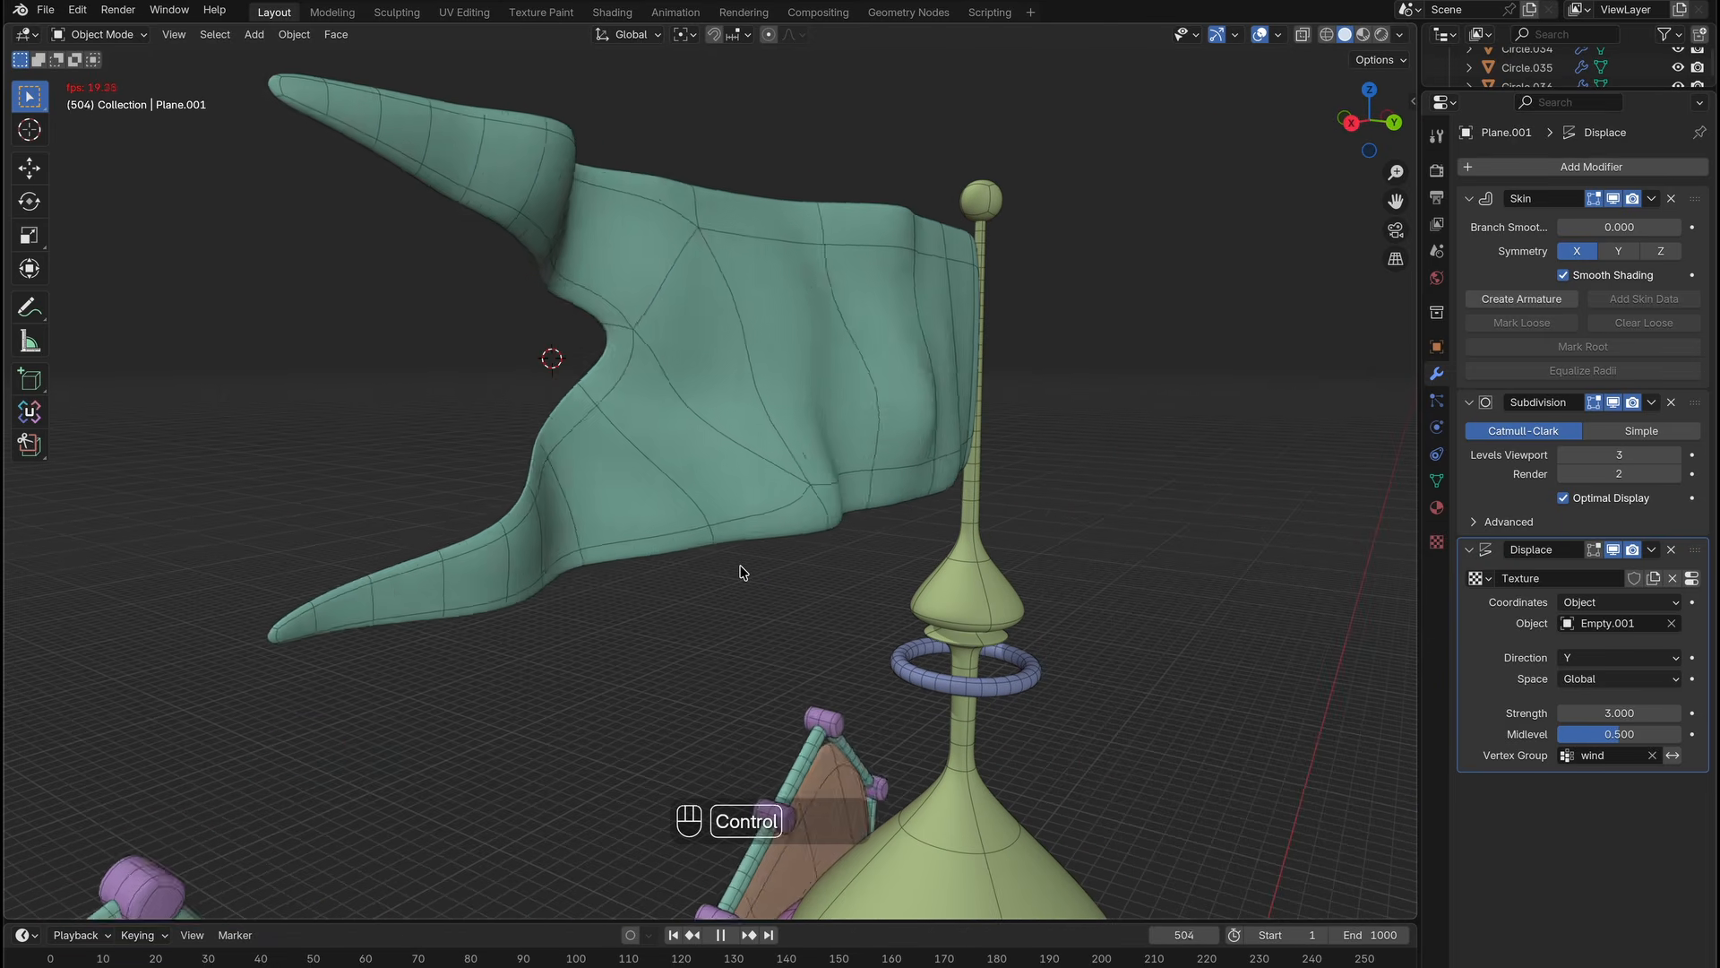
pyautogui.keyDown('ctrl'); pyautogui.hscroll(12, 743, 571); pyautogui.keyUp('ctrl')
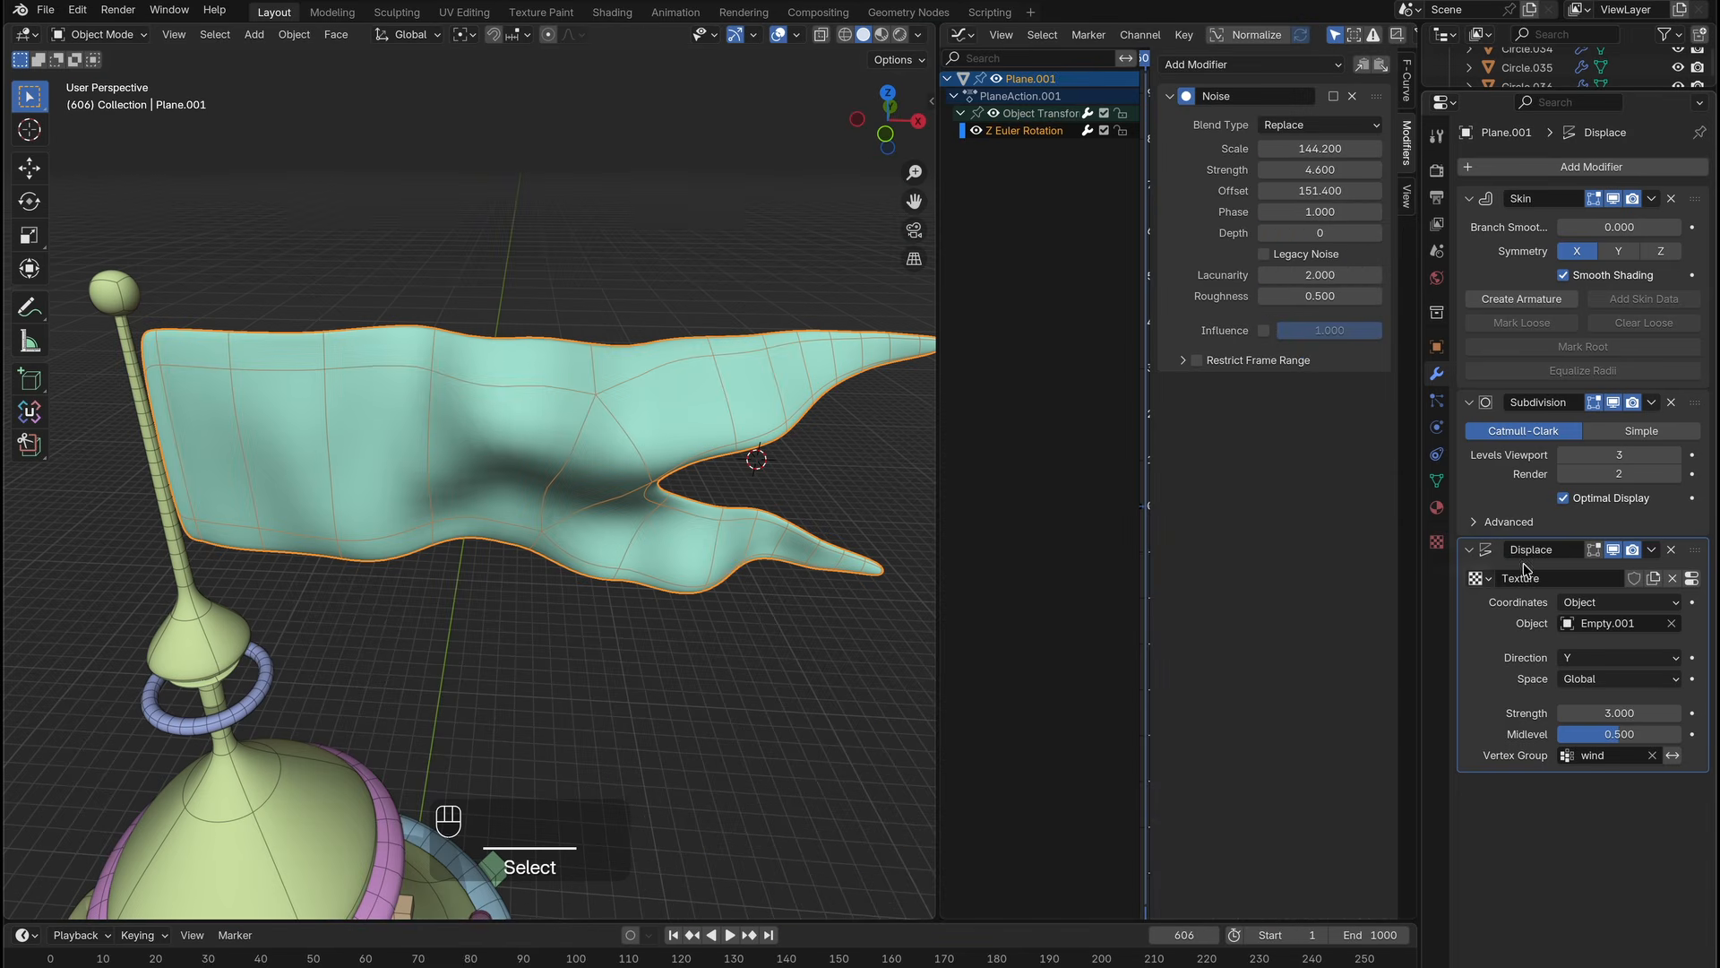
# Add a Wave modifier to the flag and set its height to 0.3 m.
pyautogui.click(1613, 167)
pyautogui.moveTo(1613, 170)
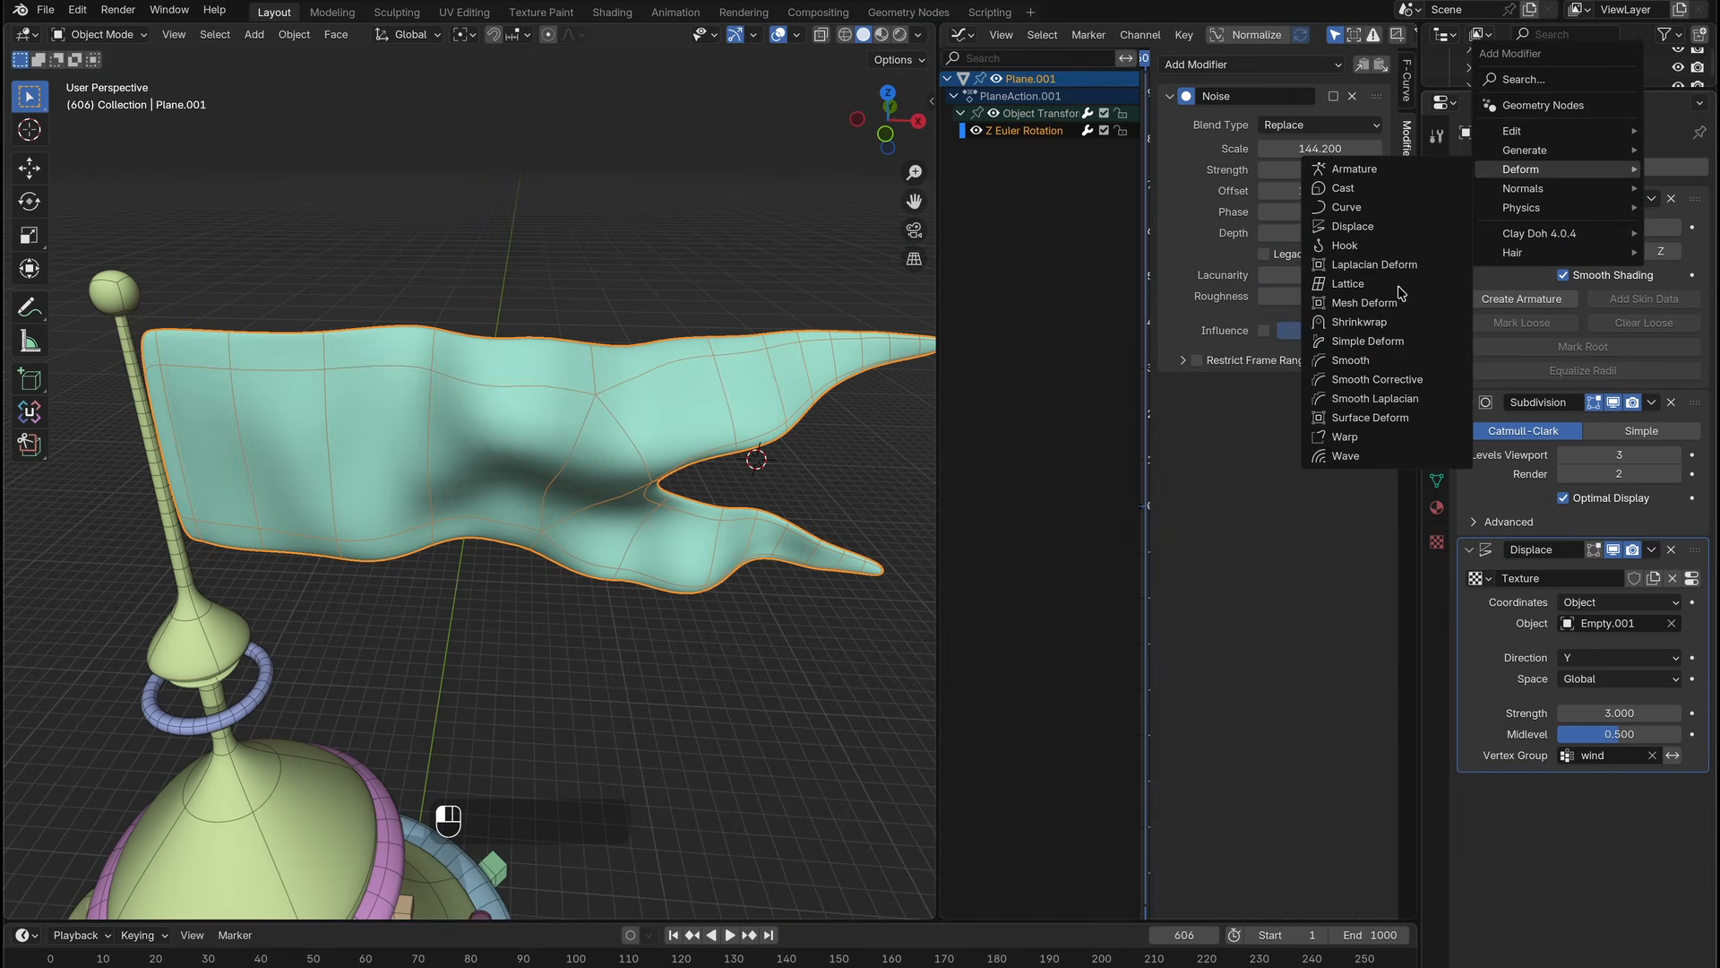
pyautogui.click(1345, 456)
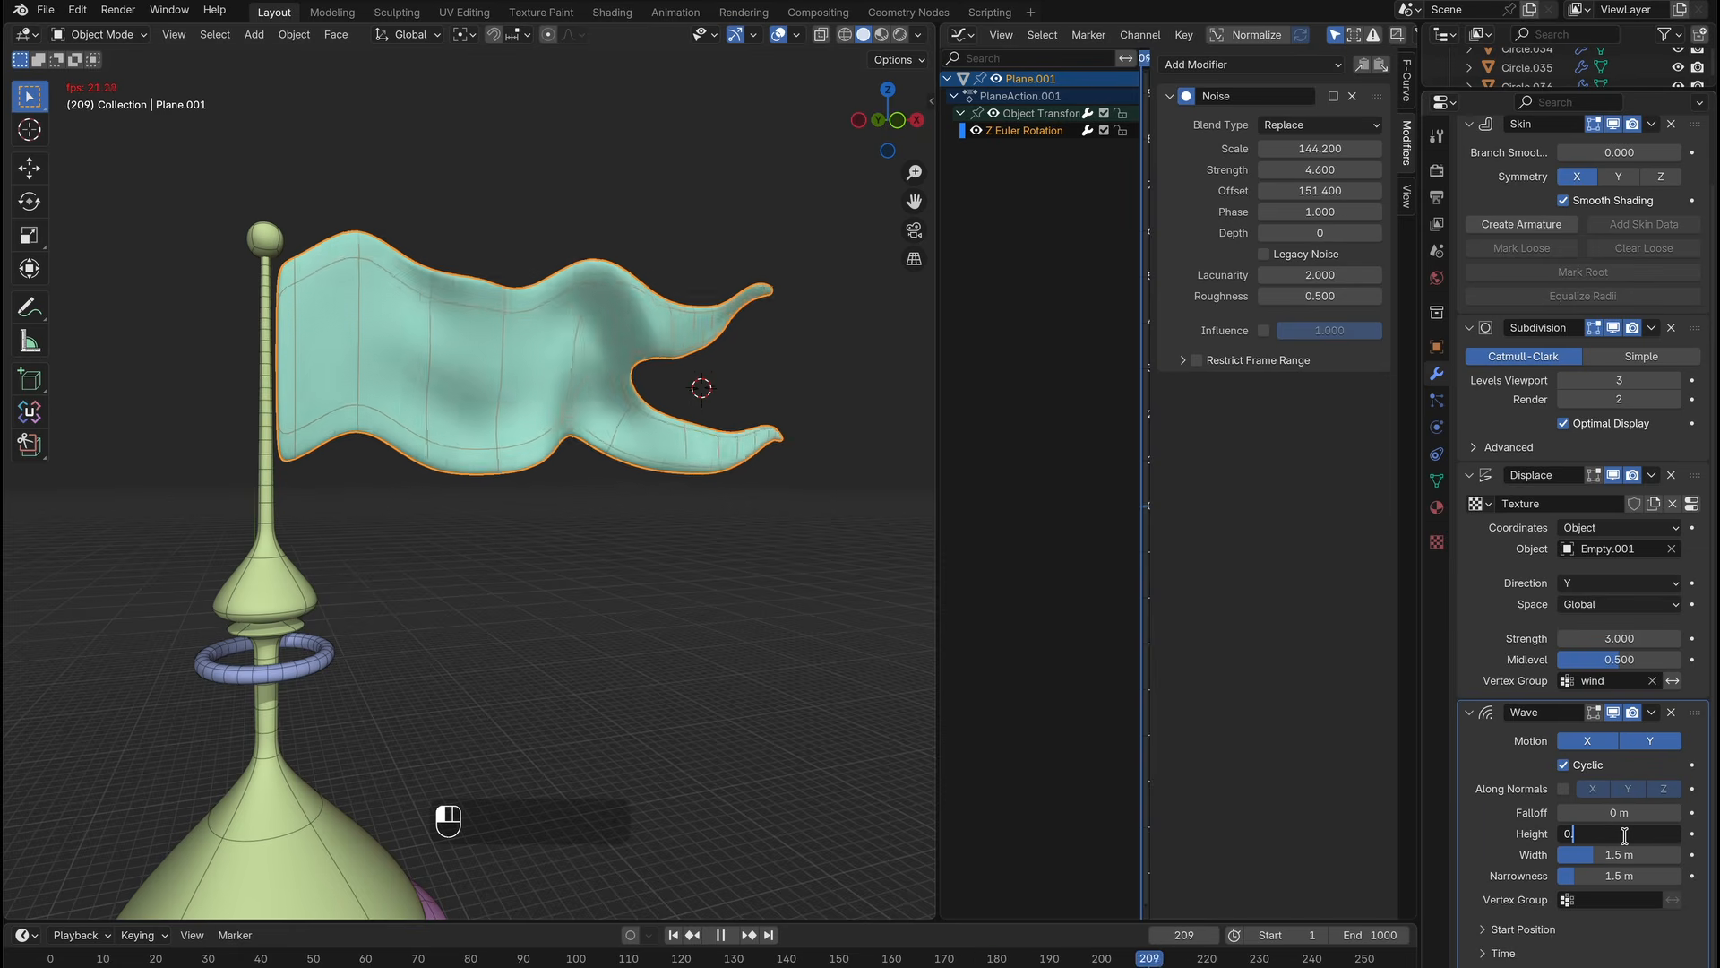
pyautogui.click(1624, 835)
pyautogui.write('0')
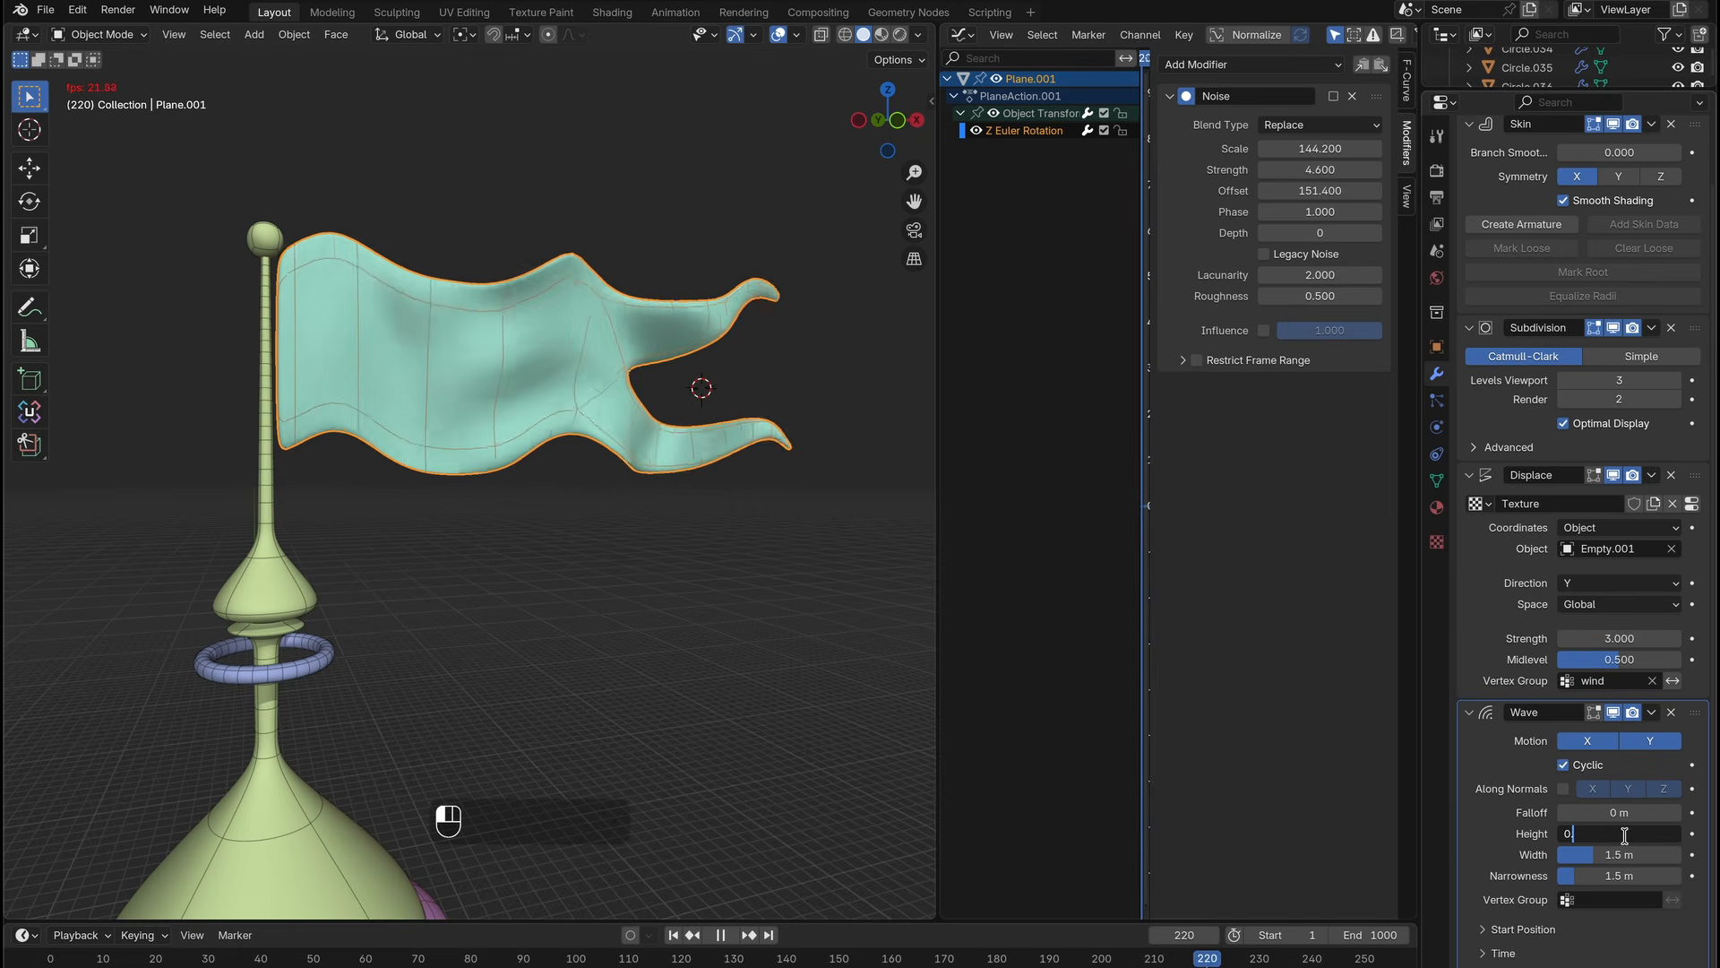
# Limit the flag's Wave modifier to the wind vertex group and adjust its height.
pyautogui.click(1565, 800)
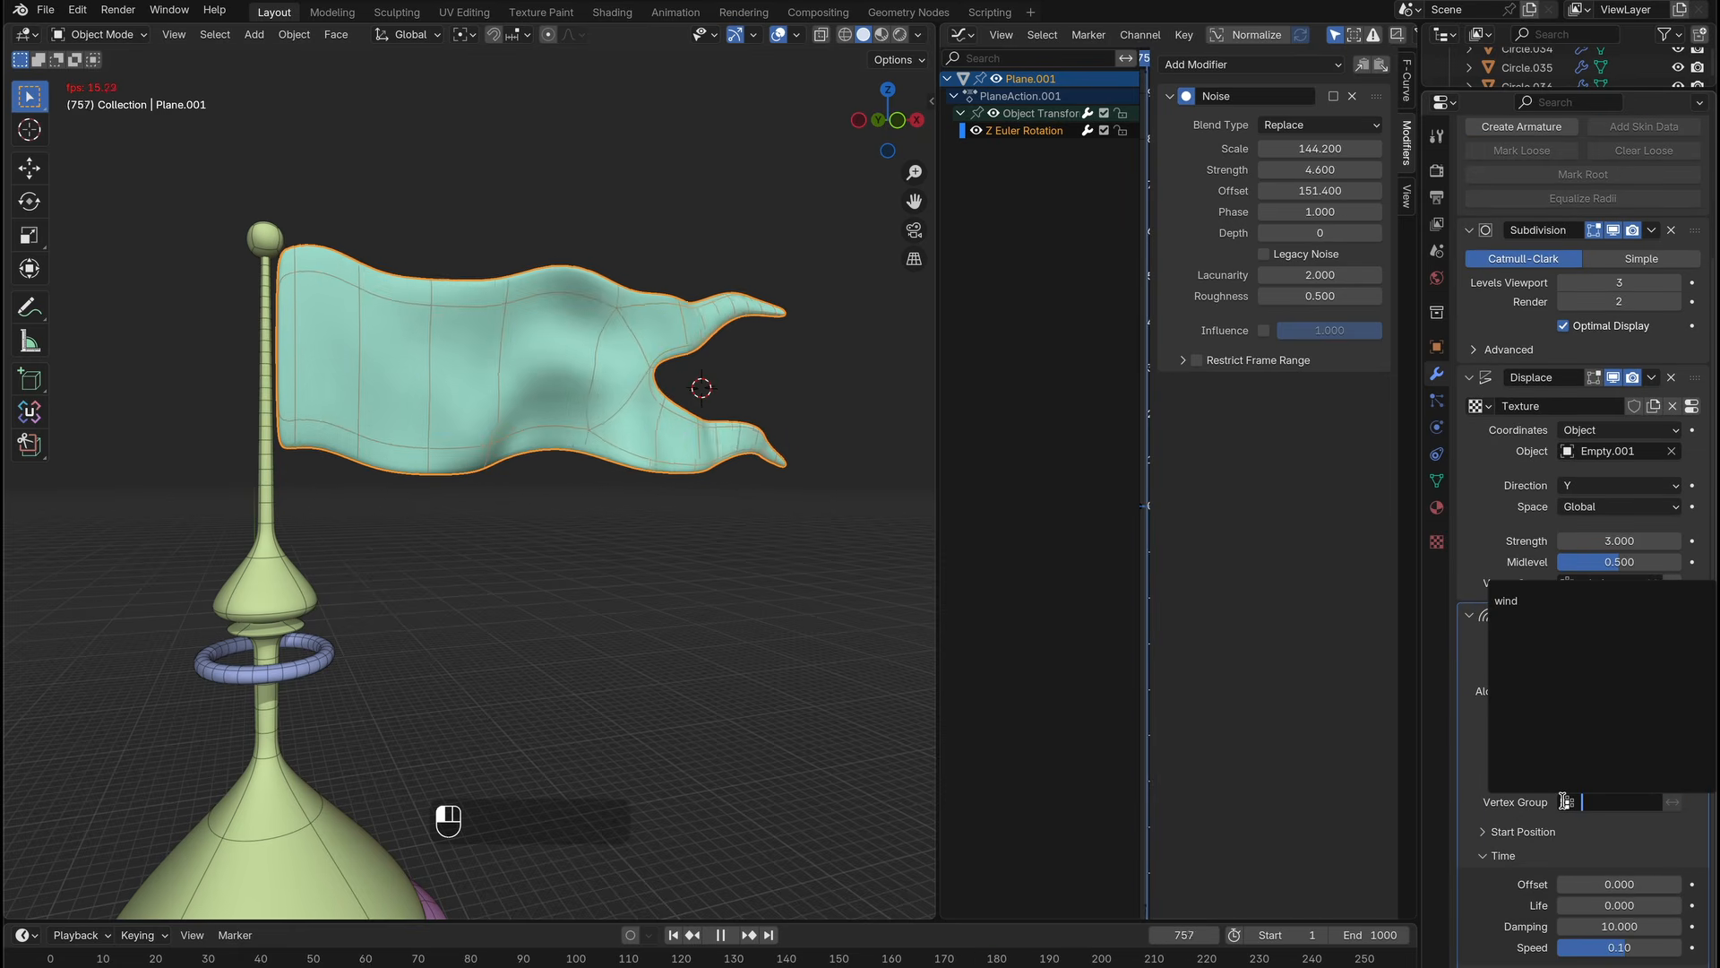
pyautogui.click(1513, 599)
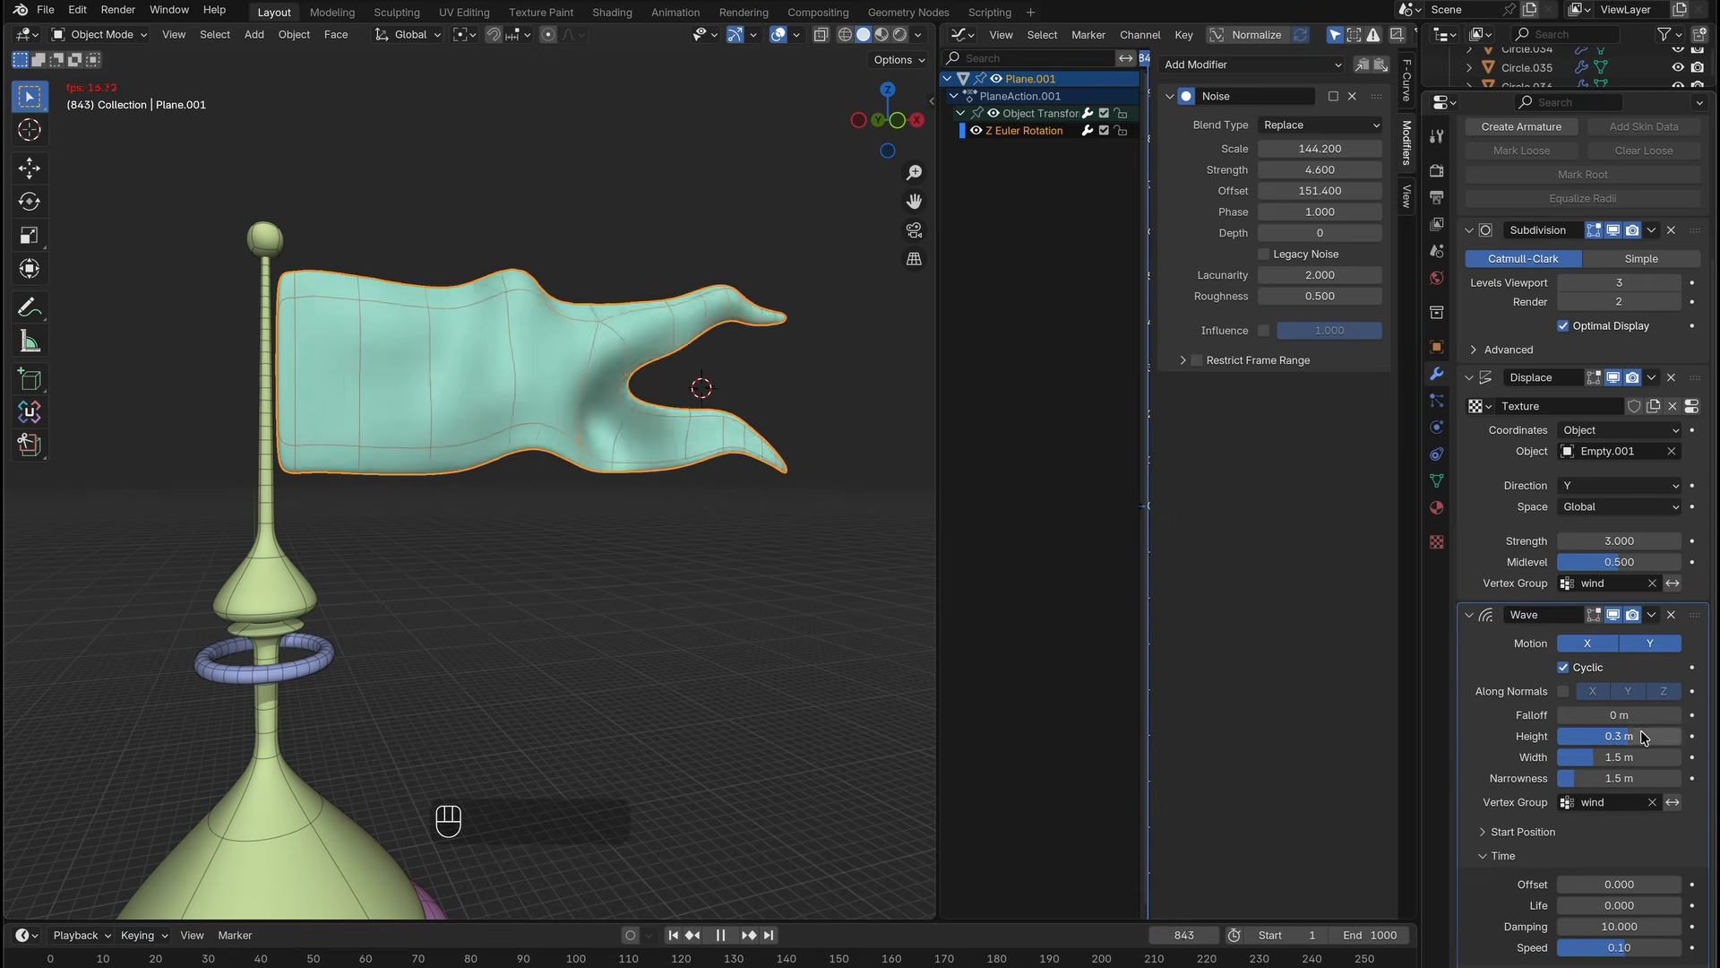
pyautogui.press('BackSpace')
pyautogui.write('4')
pyautogui.press('Return')
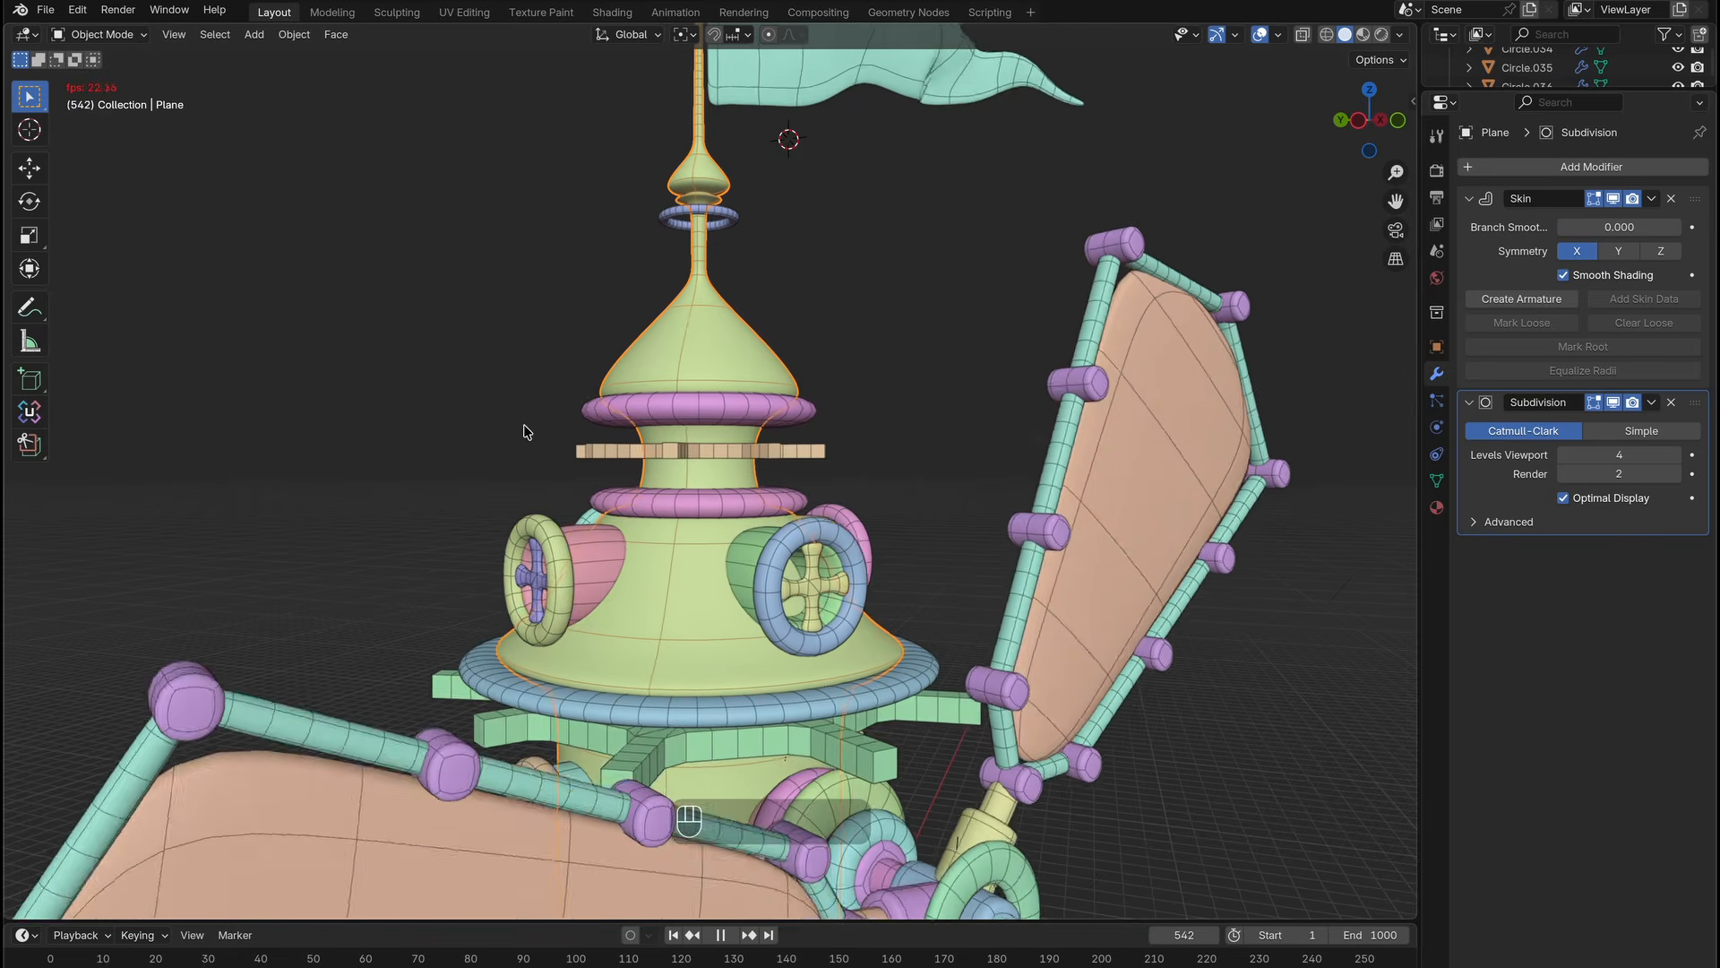
# Give the viewport objects random colours and try different Studio lighting spheres on the whole windmill.
pyautogui.keyDown('ctrl'); pyautogui.moveTo(697, 437); pyautogui.dragTo(672, 457, button='middle'); pyautogui.keyUp('ctrl')
pyautogui.keyDown('shift'); pyautogui.moveTo(697, 538); pyautogui.dragTo(699, 451, button='middle'); pyautogui.keyUp('shift')
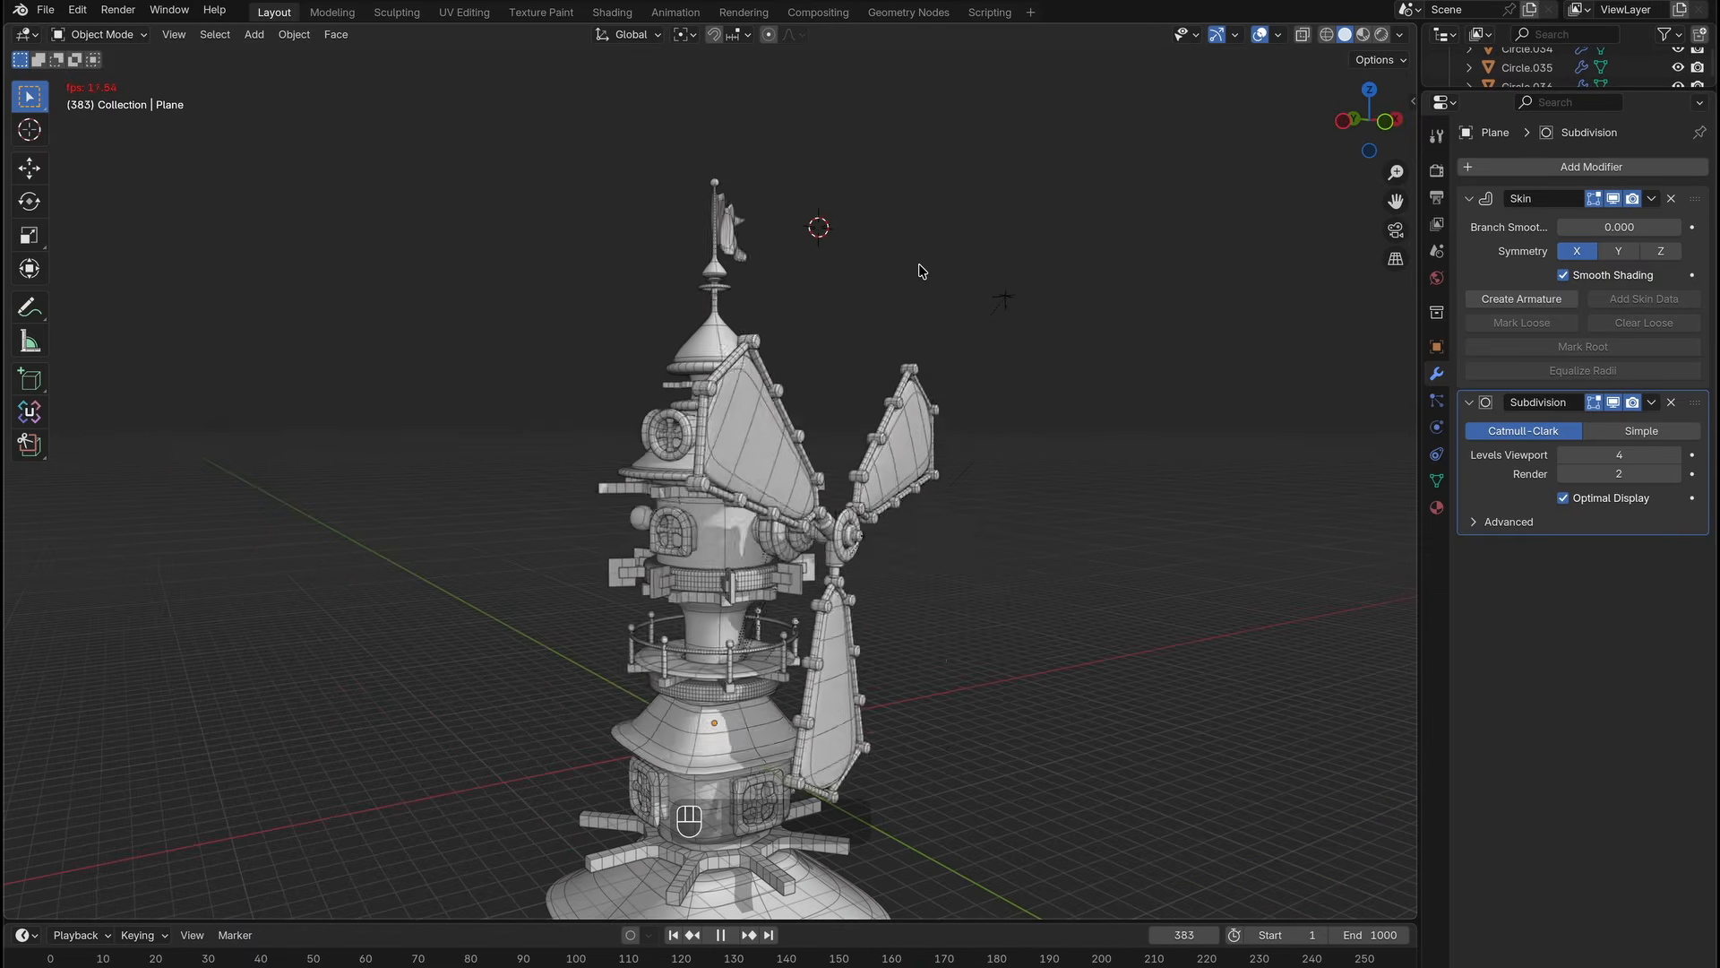
pyautogui.click(1399, 34)
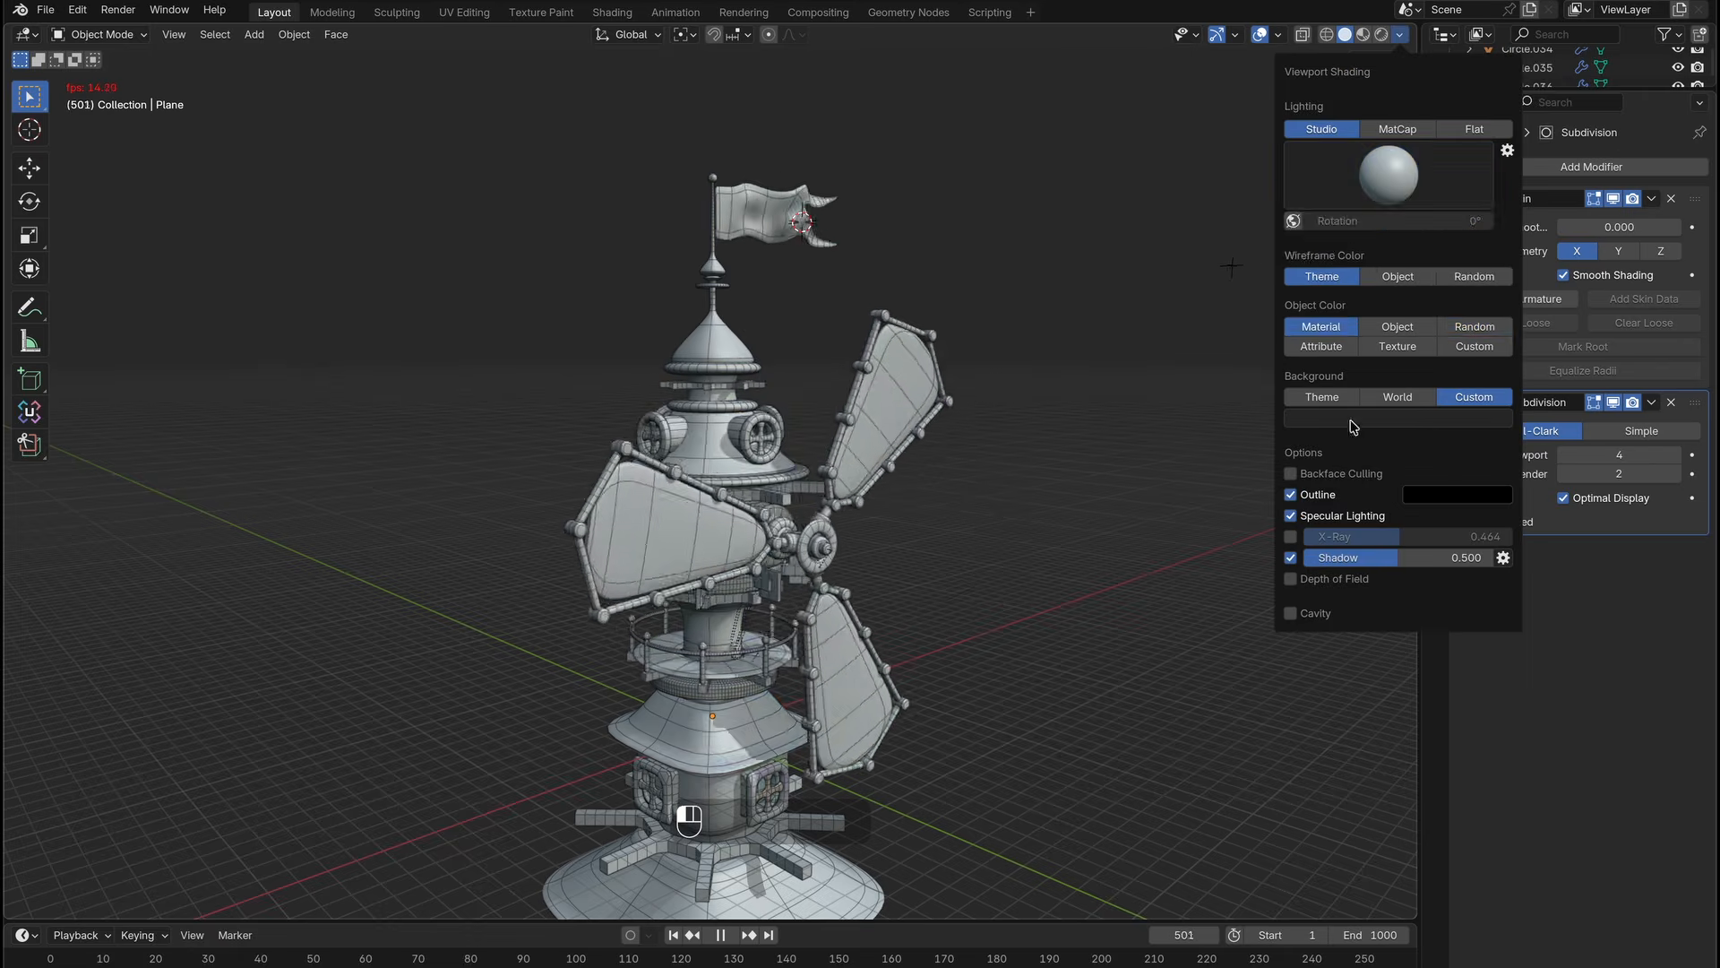
pyautogui.click(1474, 326)
pyautogui.click(1376, 184)
pyautogui.click(1299, 235)
pyautogui.click(1371, 184)
pyautogui.click(1344, 244)
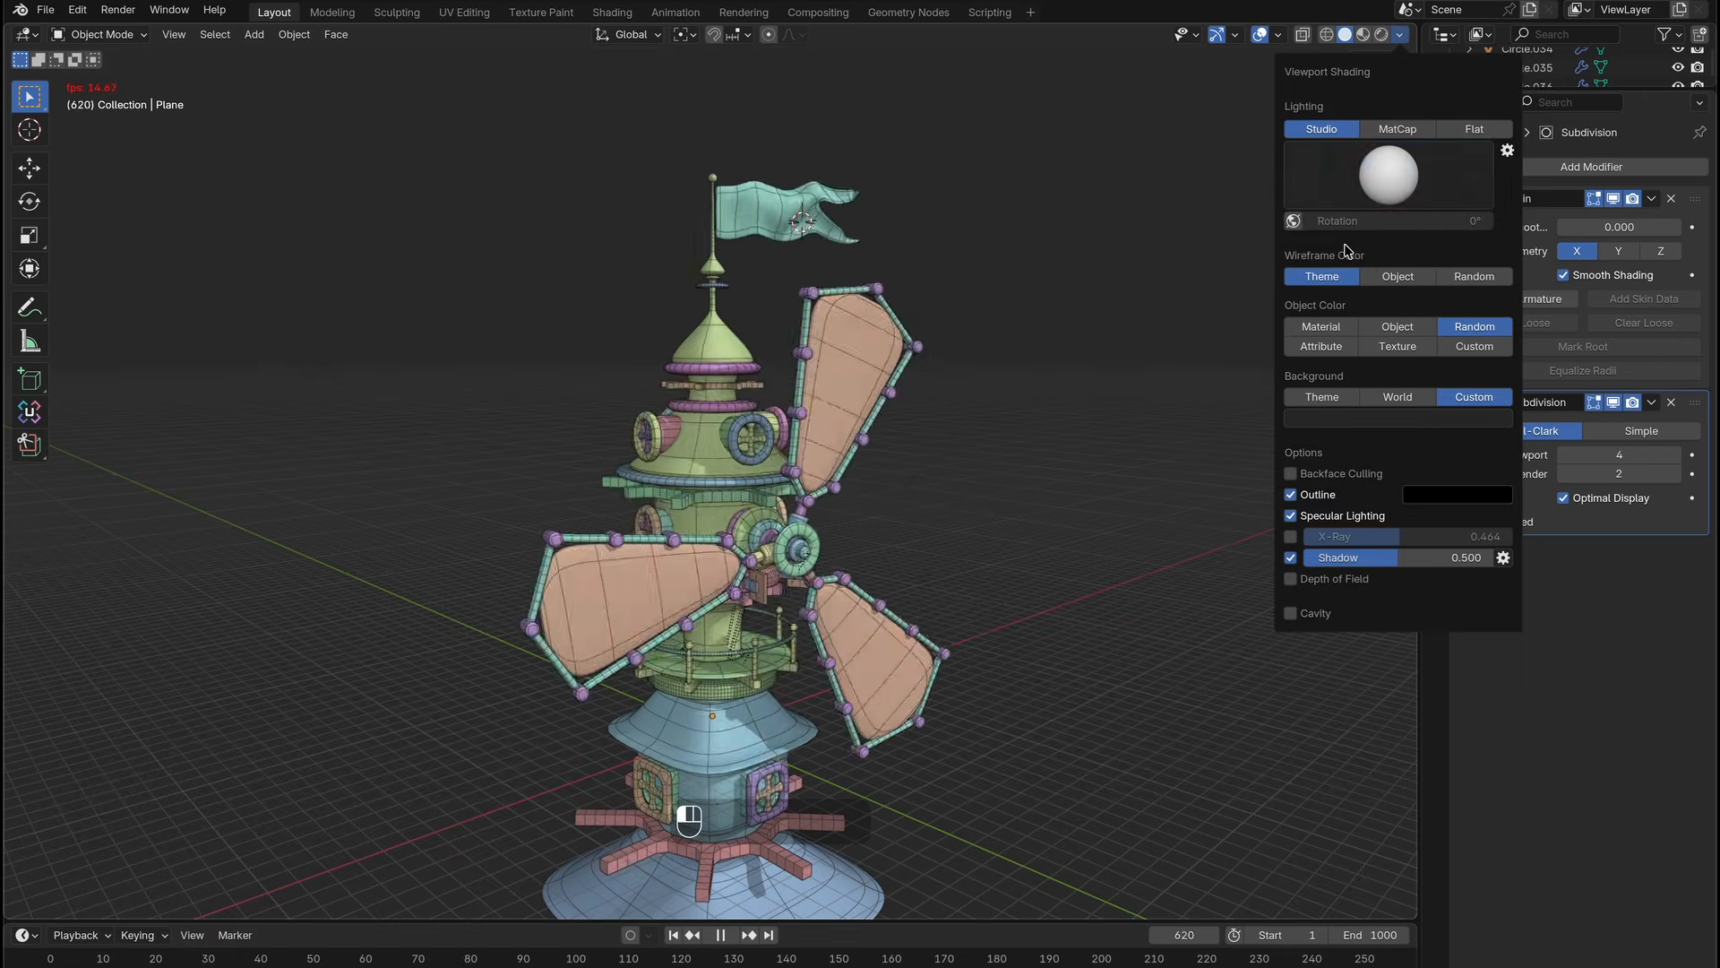
pyautogui.click(1370, 183)
pyautogui.click(1175, 238)
pyautogui.moveTo(941, 283); pyautogui.dragTo(905, 309, button='middle')
pyautogui.keyDown('ctrl'); pyautogui.moveTo(905, 309); pyautogui.dragTo(862, 357, button='middle'); pyautogui.keyUp('ctrl')
# Switch the viewport lighting to MatCap and try two of its spheres on the moving windmill.
pyautogui.click(1400, 35)
pyautogui.click(1398, 129)
pyautogui.click(1389, 174)
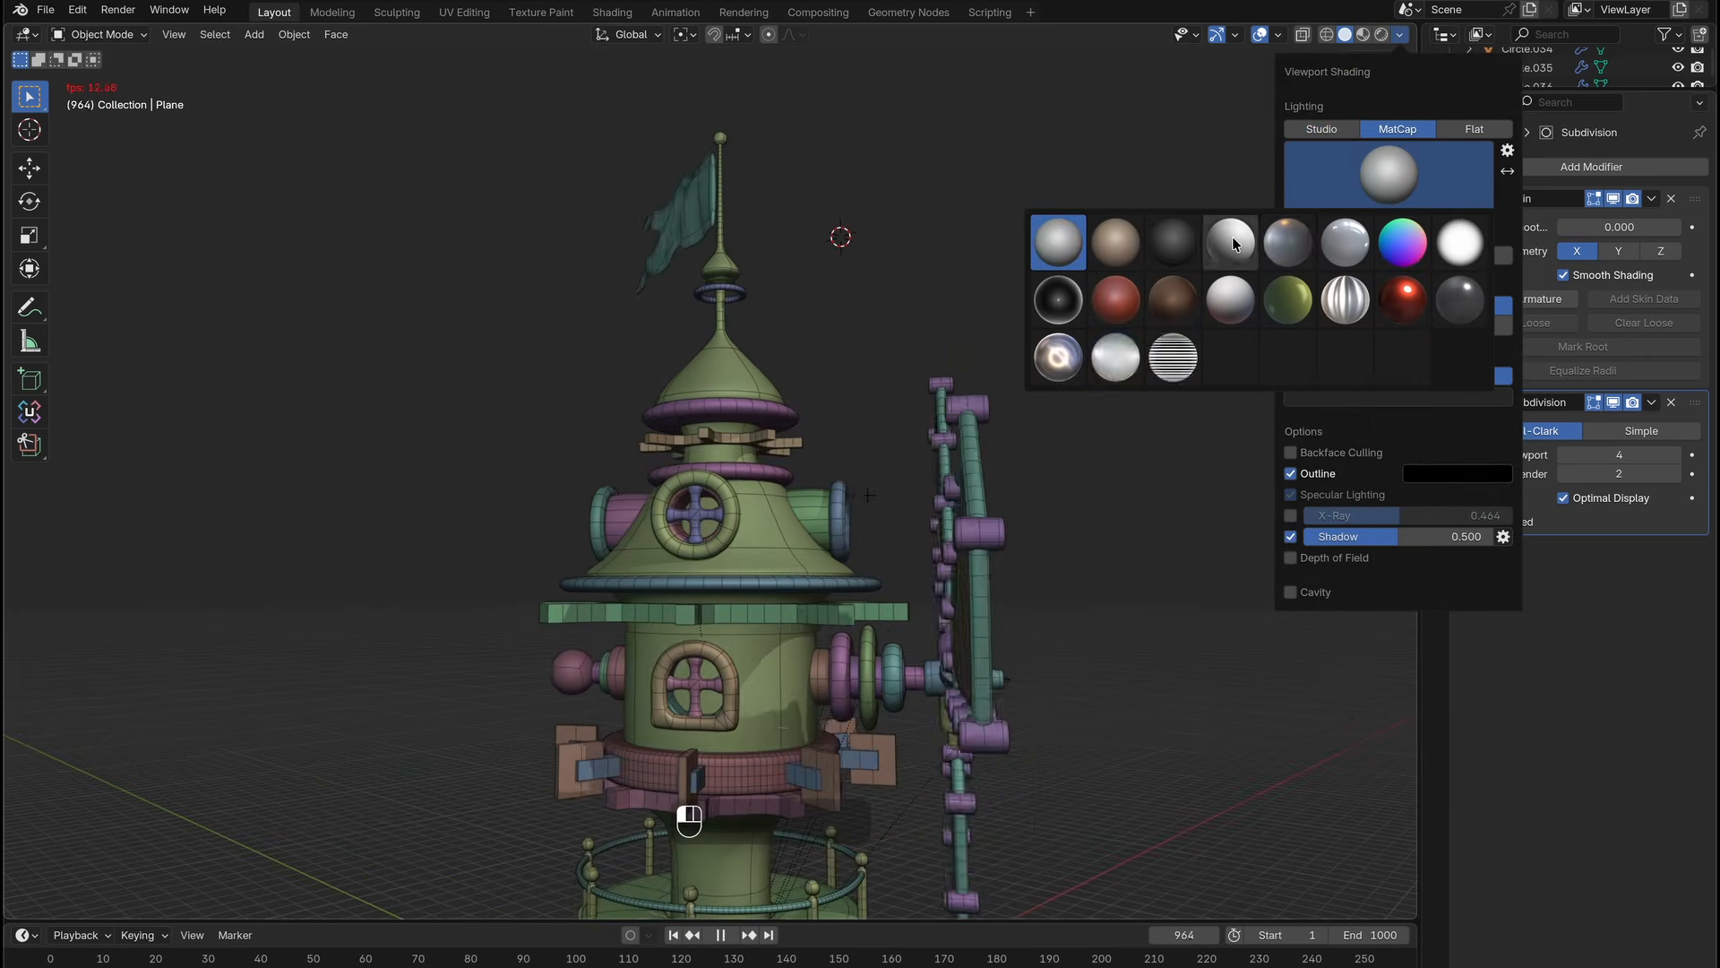
pyautogui.click(1233, 236)
pyautogui.click(1400, 35)
pyautogui.click(1388, 175)
pyautogui.click(1290, 238)
pyautogui.moveTo(1057, 292)
pyautogui.mouseDown(button='middle')
pyautogui.moveTo(761, 305)
pyautogui.moveTo(1058, 291)
pyautogui.mouseUp(button='middle')
# Try the plain grey MatCap and return the viewport lighting to Studio.
pyautogui.click(1400, 35)
pyautogui.click(1384, 179)
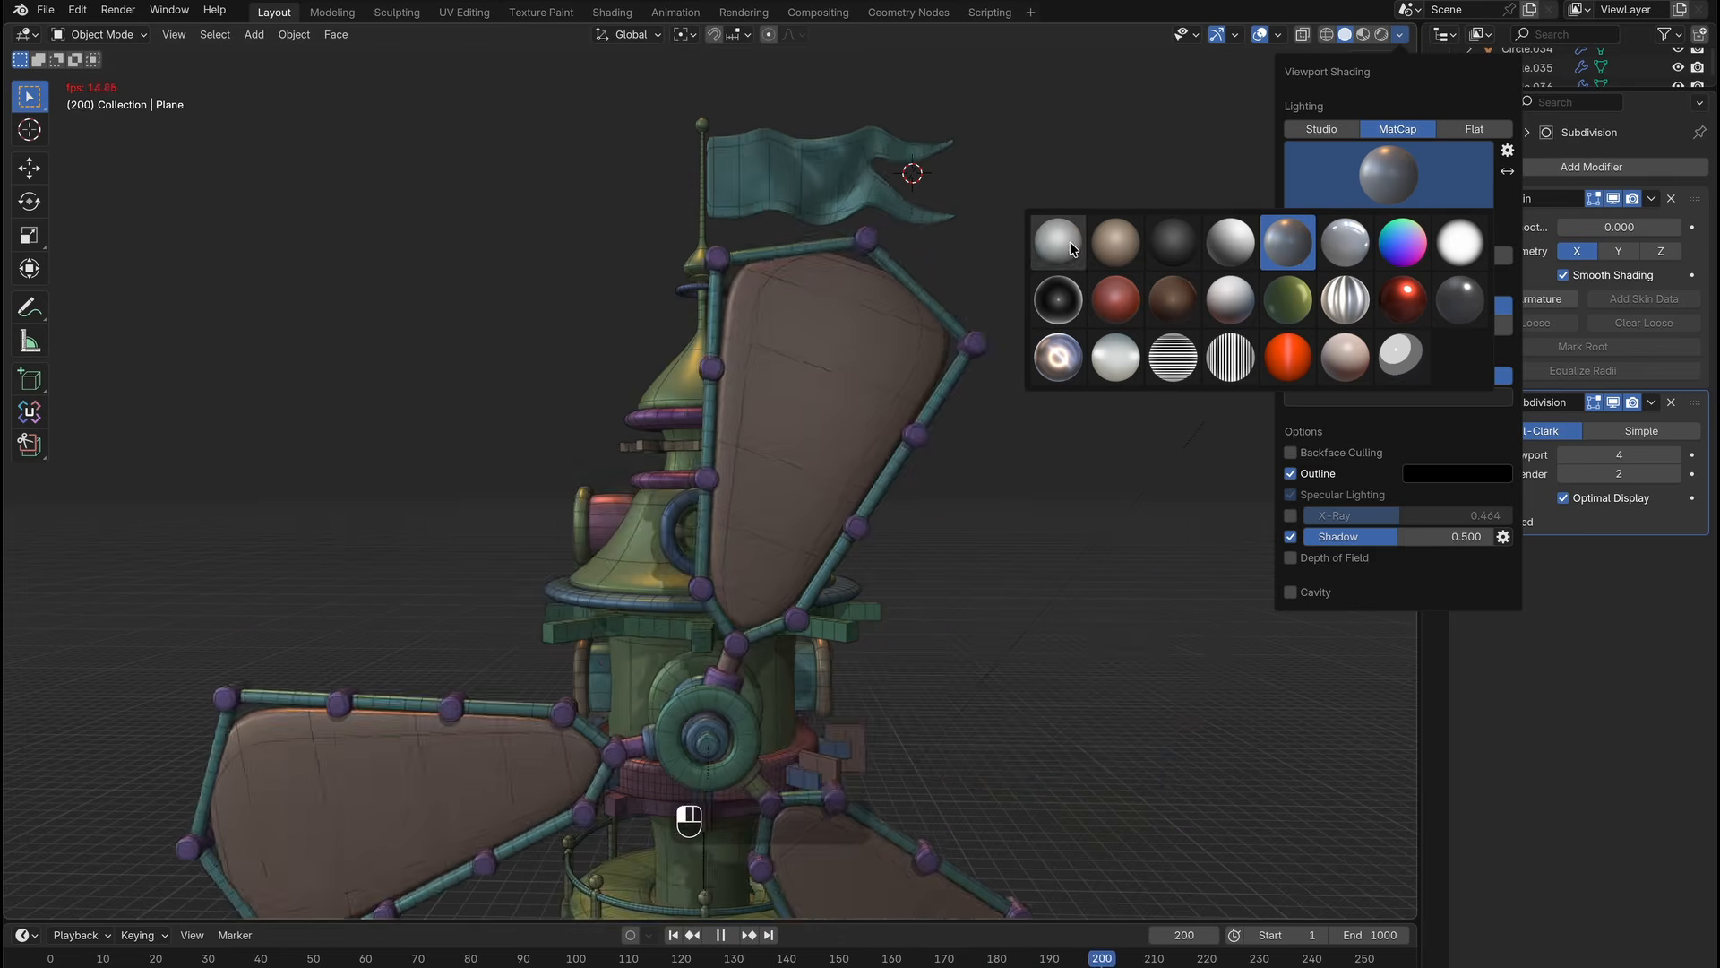
pyautogui.click(1066, 240)
pyautogui.moveTo(1003, 352)
pyautogui.mouseDown(button='middle')
pyautogui.moveTo(788, 346)
pyautogui.moveTo(932, 351)
pyautogui.mouseUp(button='middle')
pyautogui.scroll(3, 787, 346)
pyautogui.scroll(-5, 787, 346)
pyautogui.moveTo(787, 346); pyautogui.dragTo(833, 412, button='middle')
pyautogui.click(1400, 35)
pyautogui.click(1338, 131)
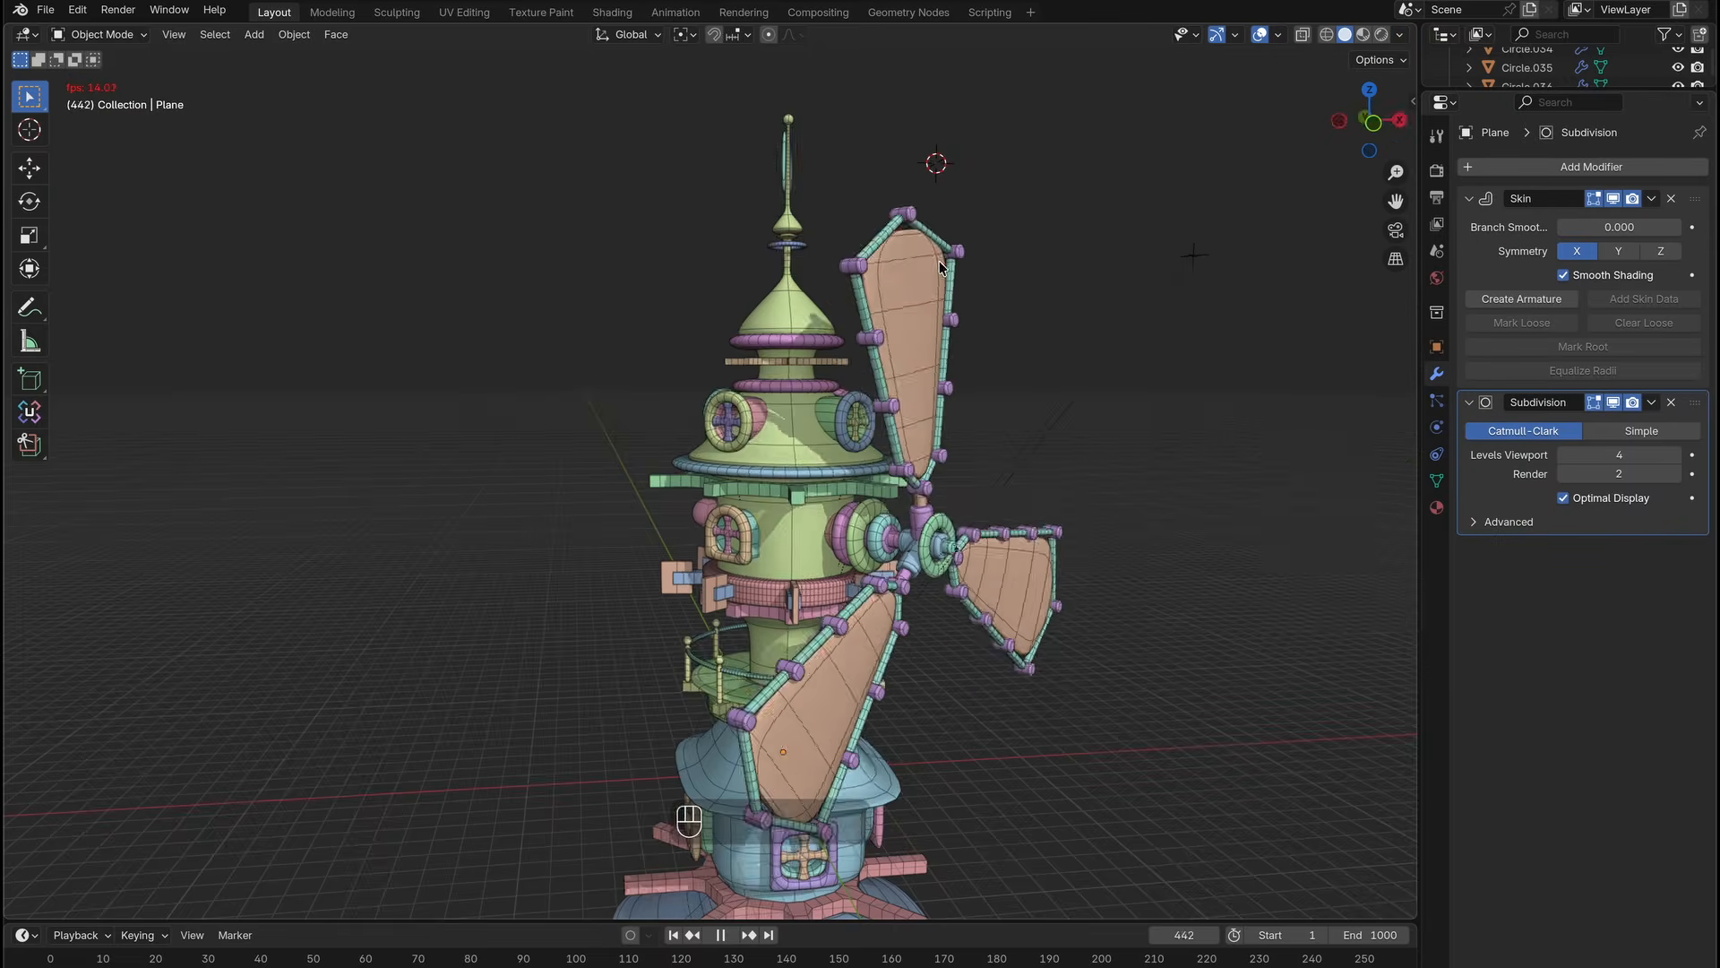
# Stop the animation and bring up the dialog for opening a file.
pyautogui.moveTo(1057, 262)
pyautogui.mouseDown(button='middle')
pyautogui.moveTo(968, 269)
pyautogui.moveTo(899, 347)
pyautogui.moveTo(806, 349)
pyautogui.mouseUp(button='middle')
pyautogui.press('space')
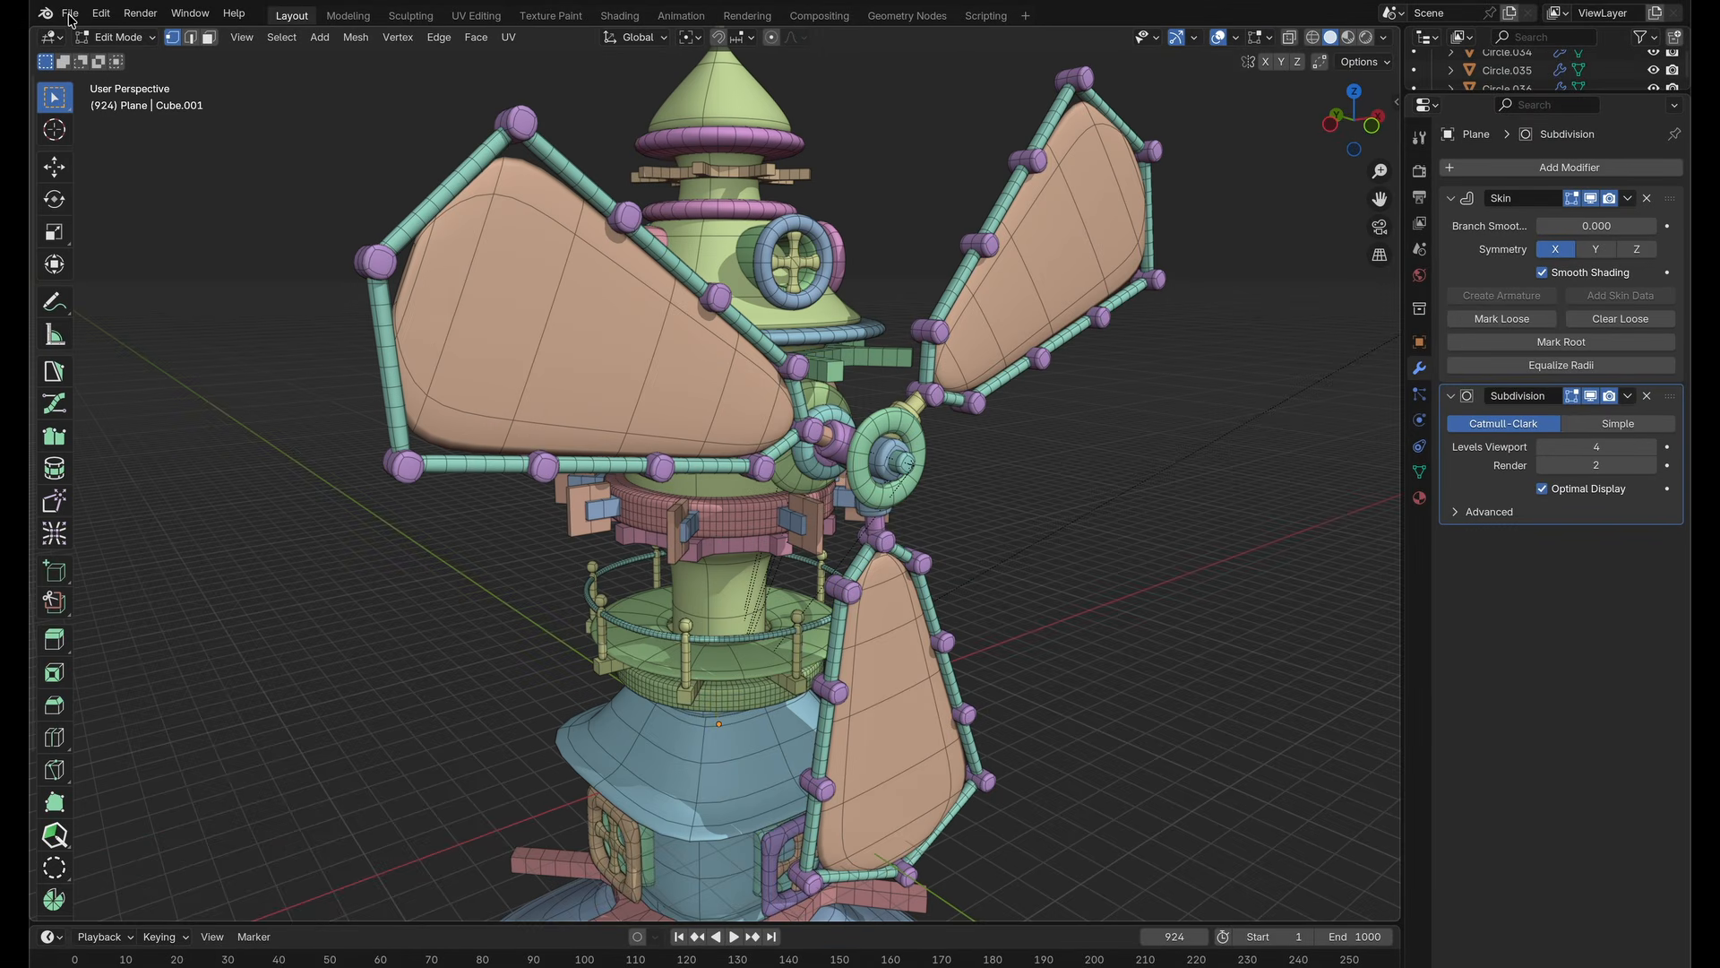
pyautogui.click(70, 13)
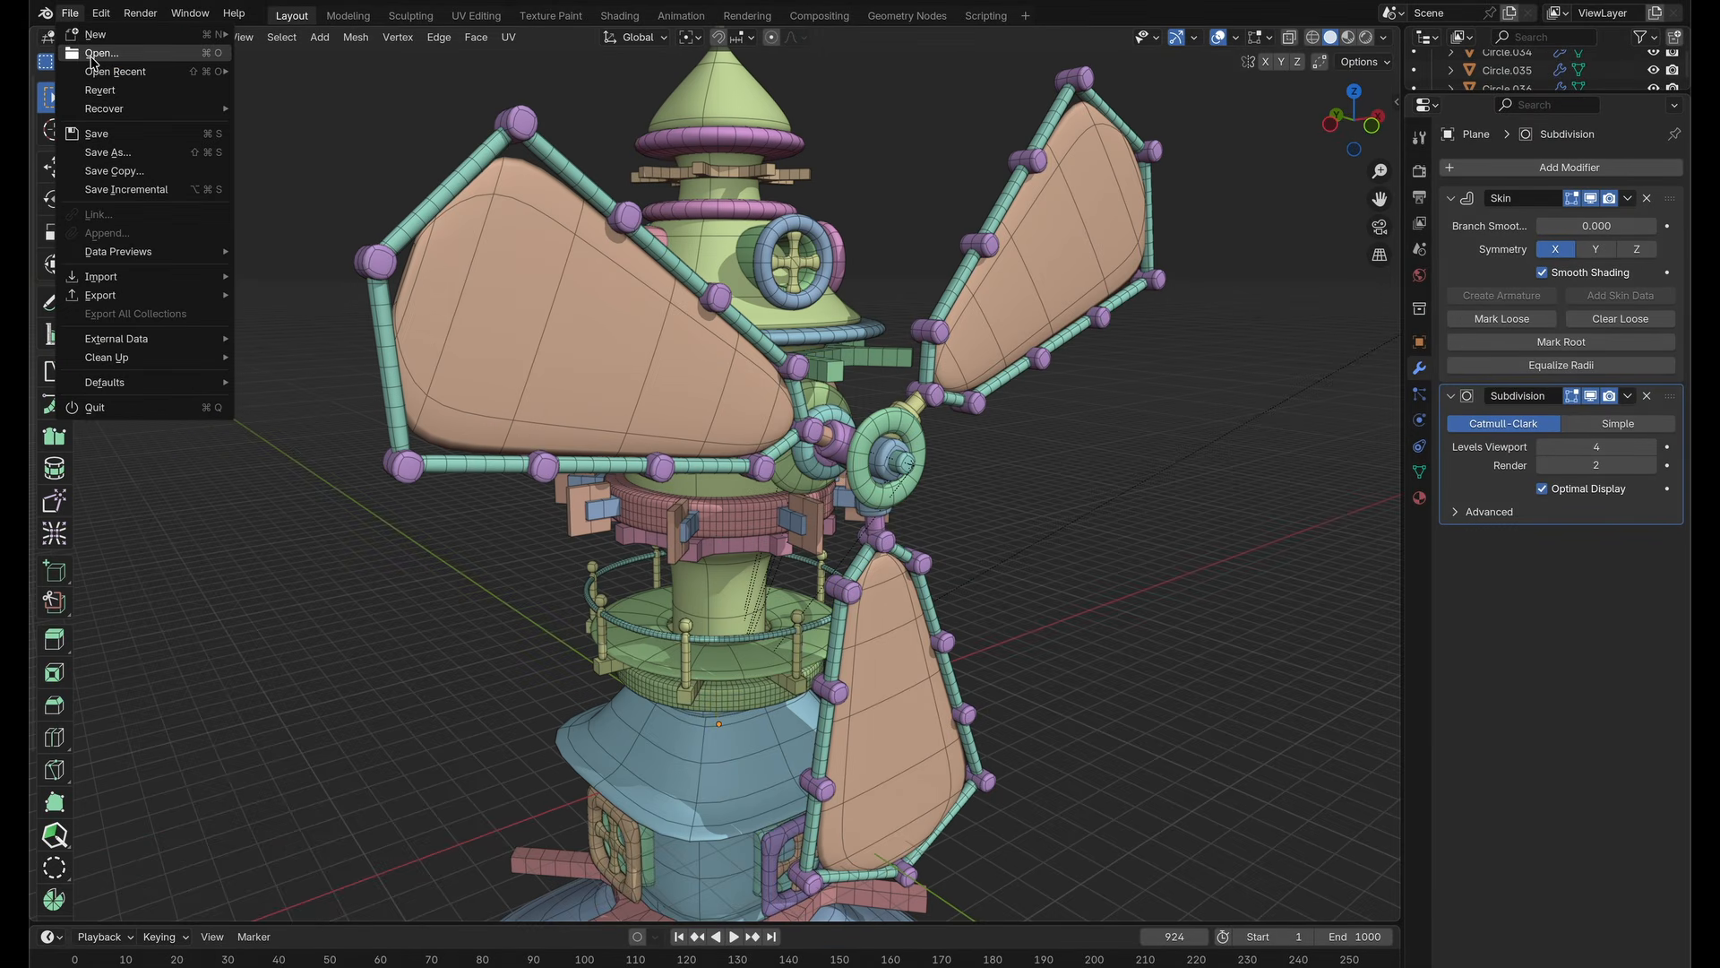
pyautogui.click(94, 54)
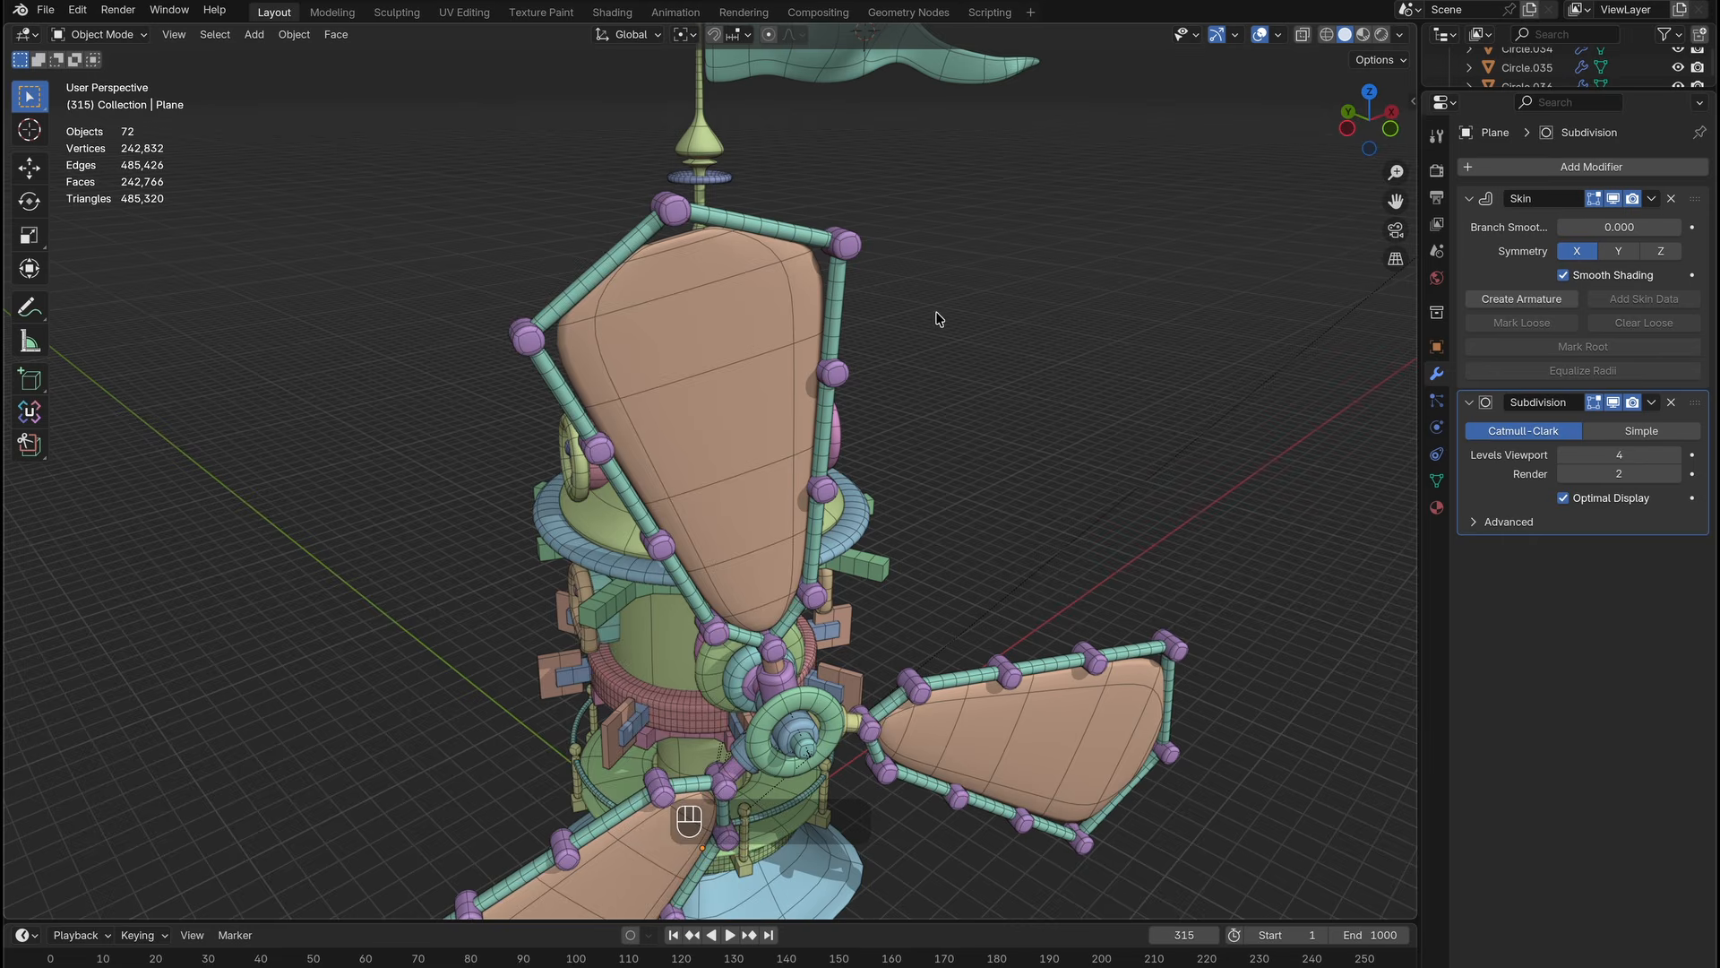
# Select the green upper tower body and turn off its Subdivision modifier in the viewport.
pyautogui.keyDown('ctrl'); pyautogui.moveTo(934, 316); pyautogui.dragTo(853, 274, button='middle'); pyautogui.keyUp('ctrl')
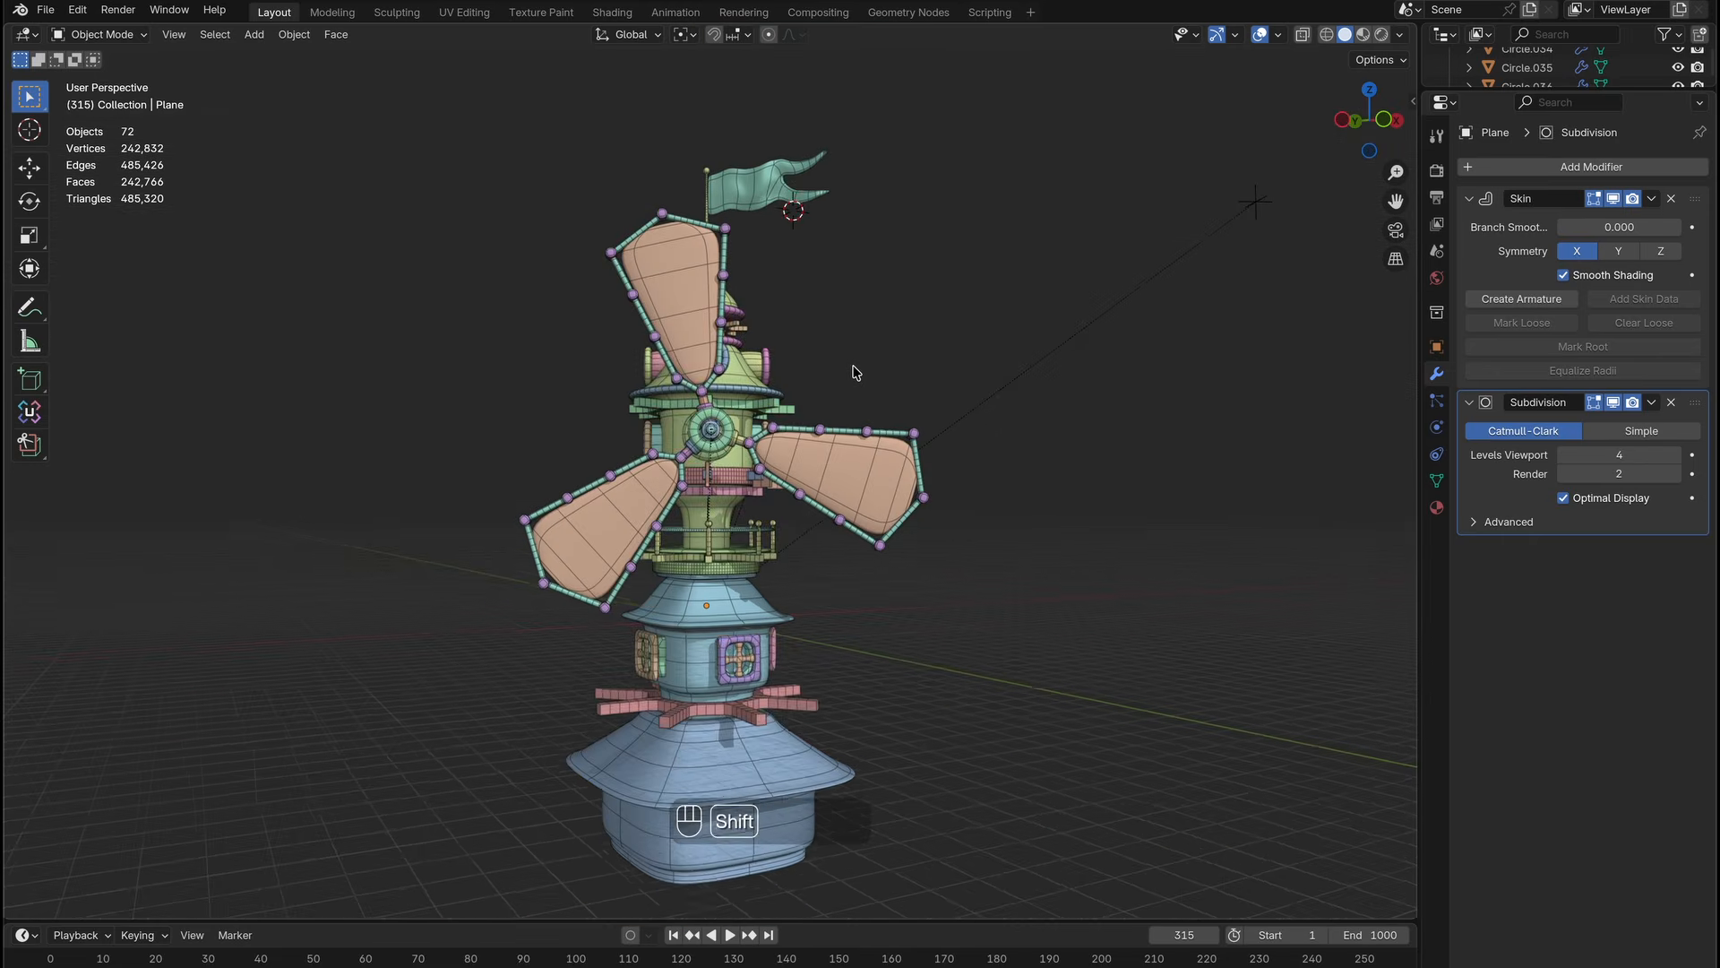
pyautogui.moveTo(853, 365); pyautogui.dragTo(893, 357, button='middle')
pyautogui.keyDown('shift'); pyautogui.moveTo(846, 455); pyautogui.dragTo(847, 403, button='middle'); pyautogui.keyUp('shift')
pyautogui.moveTo(846, 457)
pyautogui.mouseDown(button='middle')
pyautogui.moveTo(847, 425)
pyautogui.moveTo(847, 458)
pyautogui.moveTo(829, 450)
pyautogui.moveTo(845, 439)
pyautogui.mouseUp(button='middle')
pyautogui.keyDown('ctrl'); pyautogui.moveTo(738, 274); pyautogui.dragTo(742, 278, button='middle'); pyautogui.keyUp('ctrl')
pyautogui.click(736, 228)
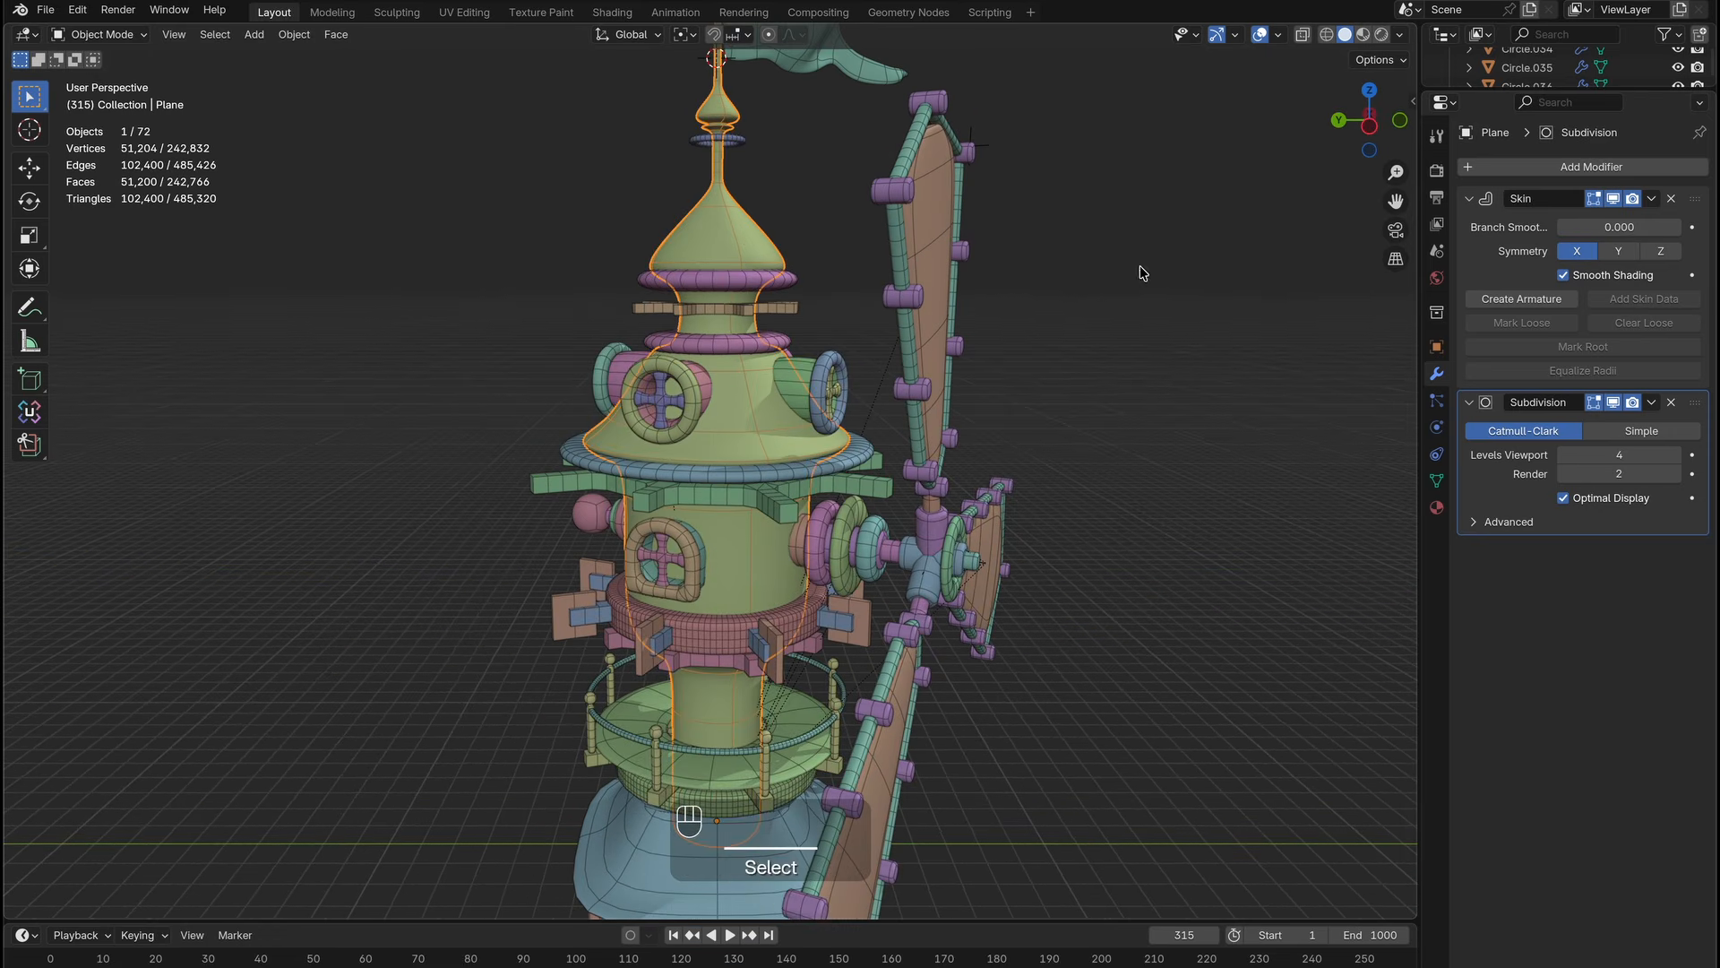
pyautogui.click(1614, 402)
pyautogui.moveTo(884, 375); pyautogui.dragTo(960, 377, button='middle')
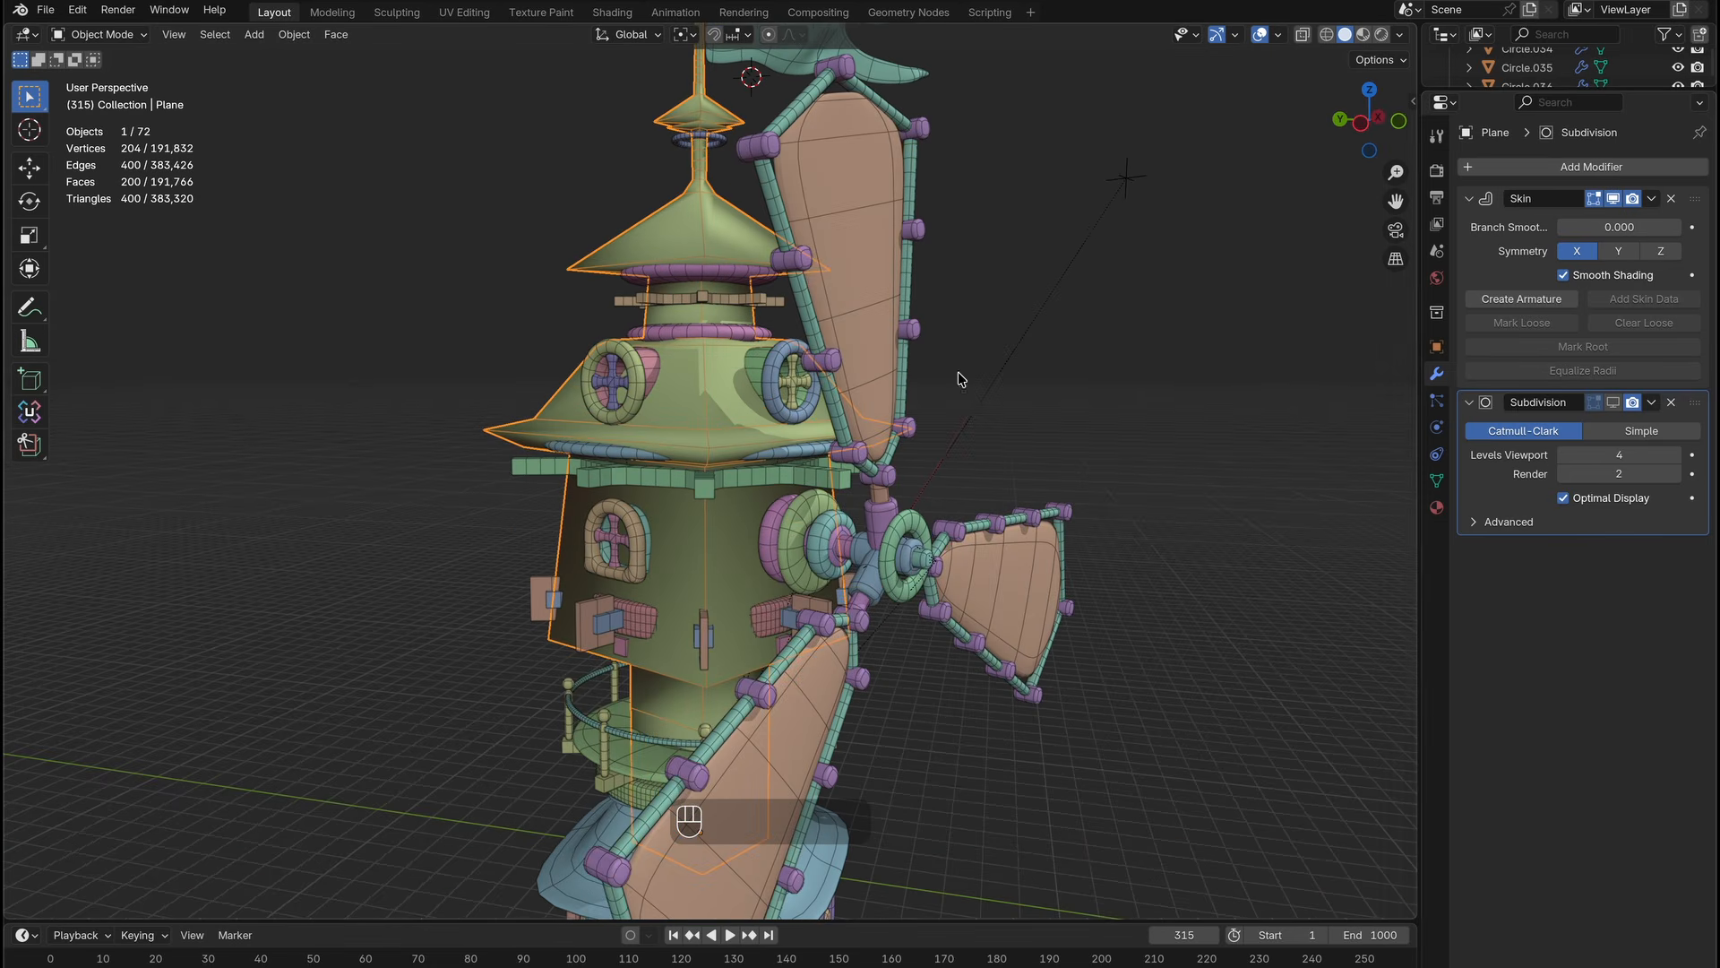
pyautogui.moveTo(717, 422); pyautogui.dragTo(761, 305, button='middle')
pyautogui.click(852, 251)
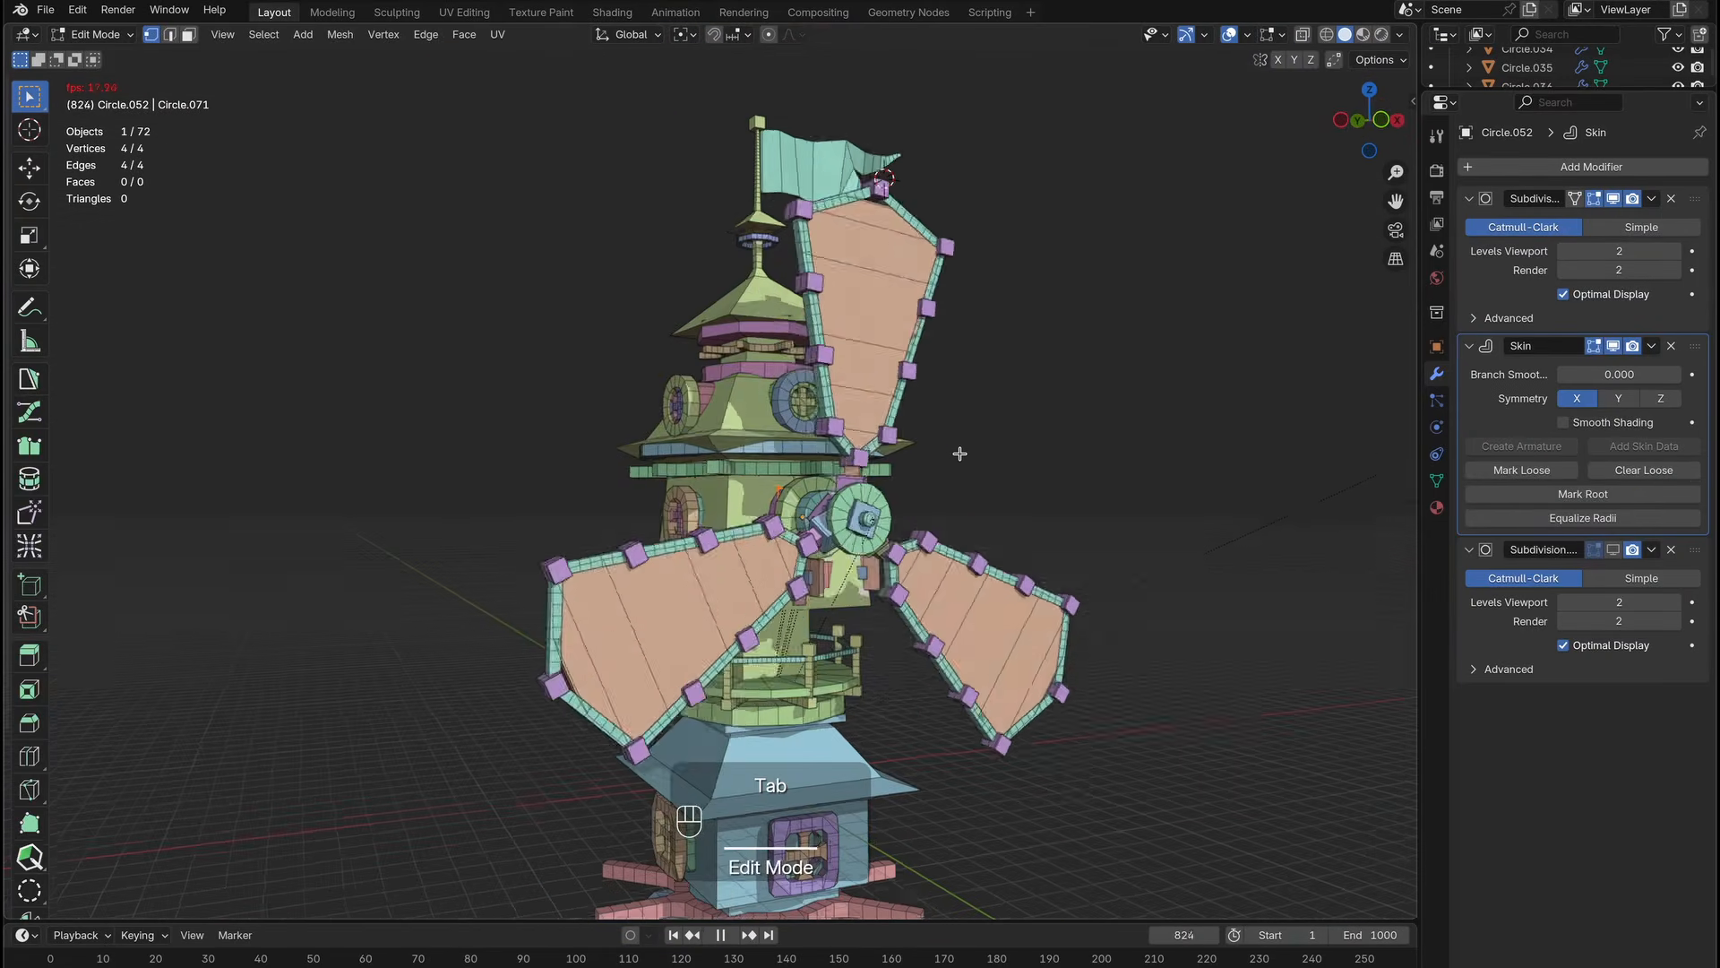
# Select all windmill objects and enter Edit Mode on them together to examine their underlying vertices and edges.
pyautogui.press('Tab')
pyautogui.press('a')
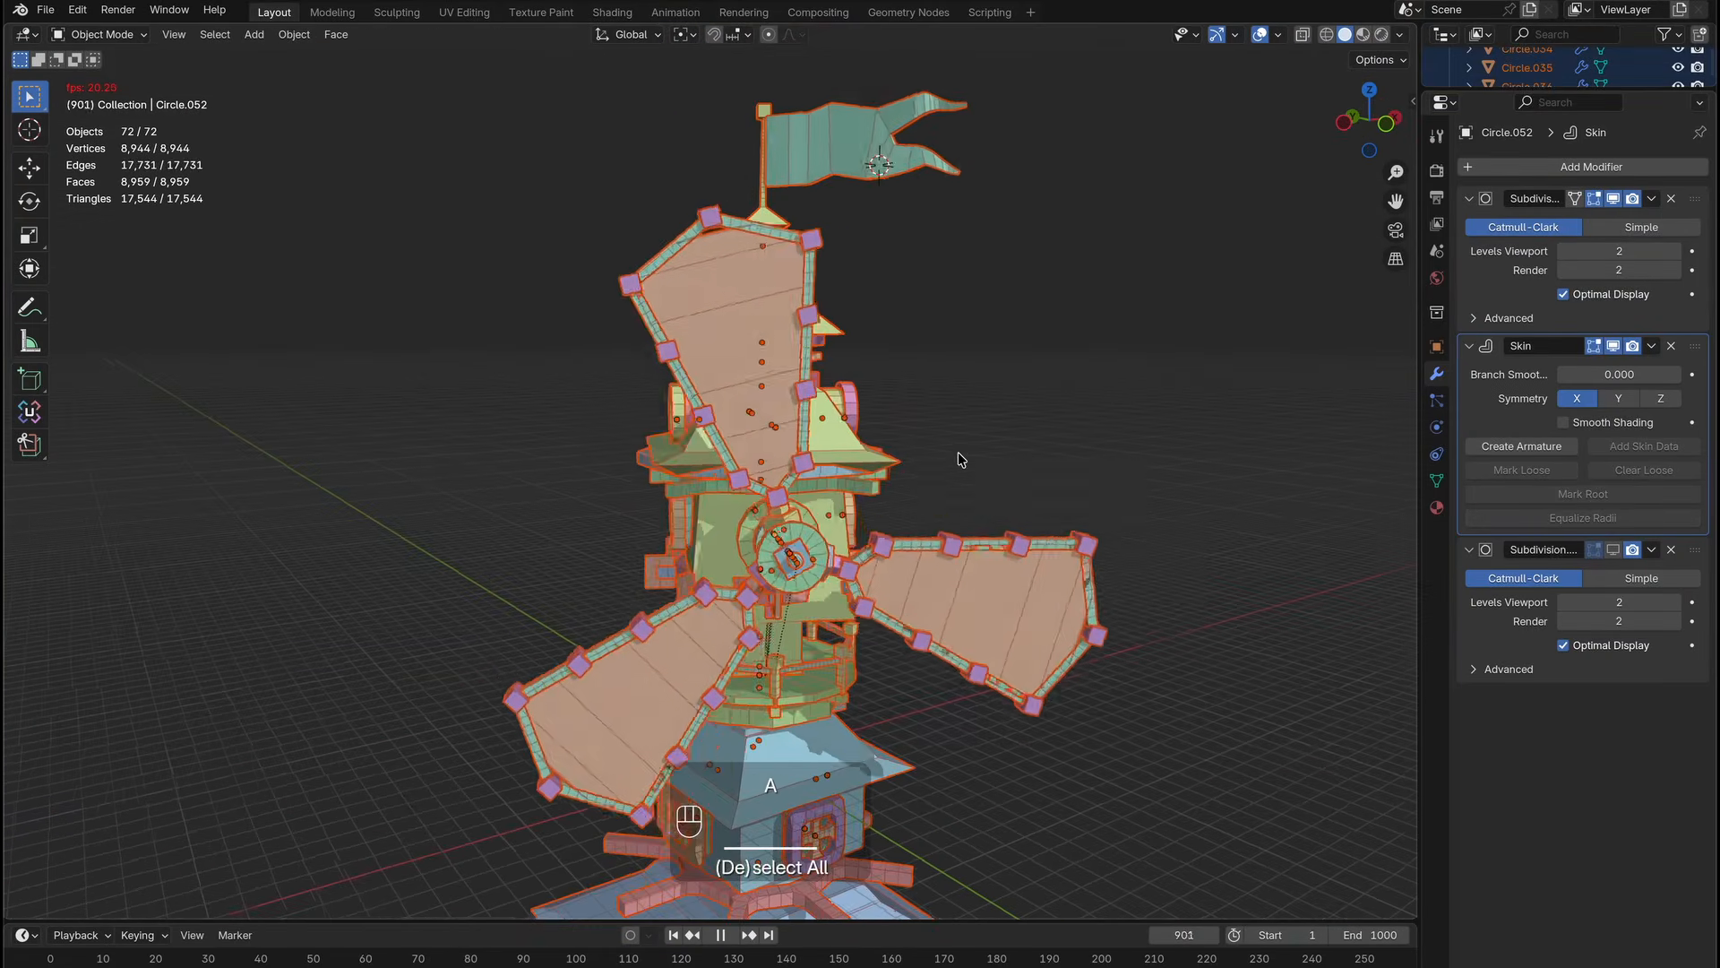
pyautogui.press('Tab')
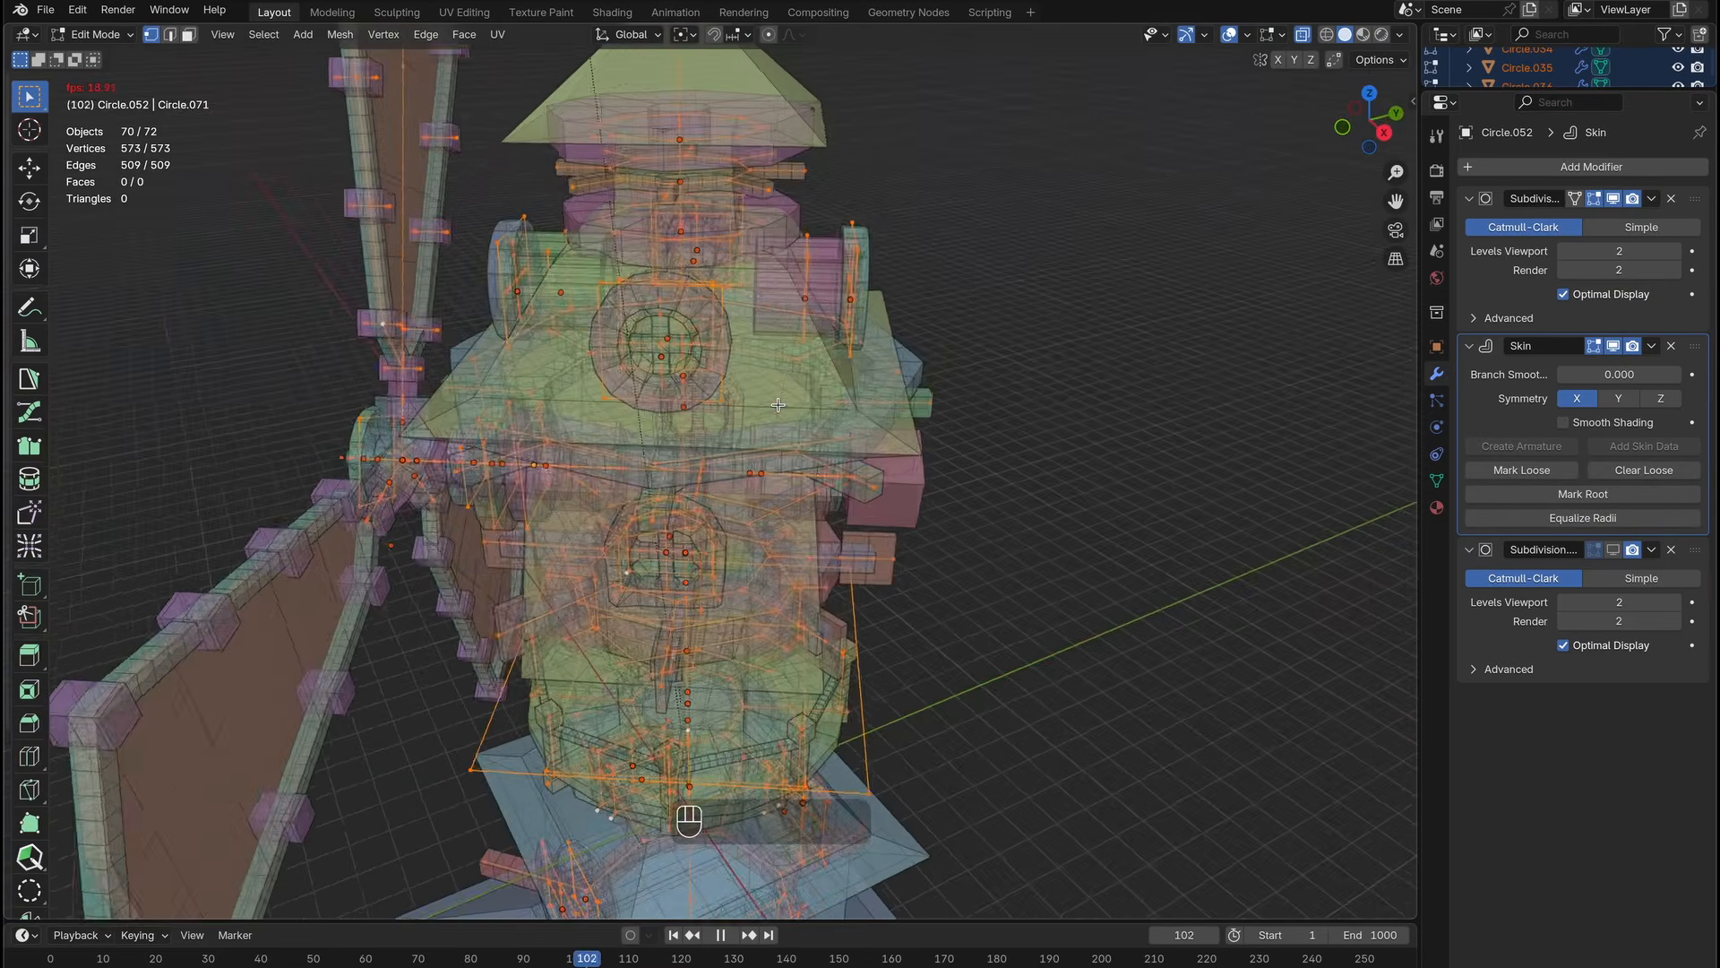
pyautogui.keyDown('shift'); pyautogui.moveTo(777, 405); pyautogui.dragTo(905, 448, button='middle'); pyautogui.keyUp('shift')
pyautogui.keyDown('ctrl'); pyautogui.moveTo(905, 448); pyautogui.dragTo(786, 405, button='middle'); pyautogui.keyUp('ctrl')
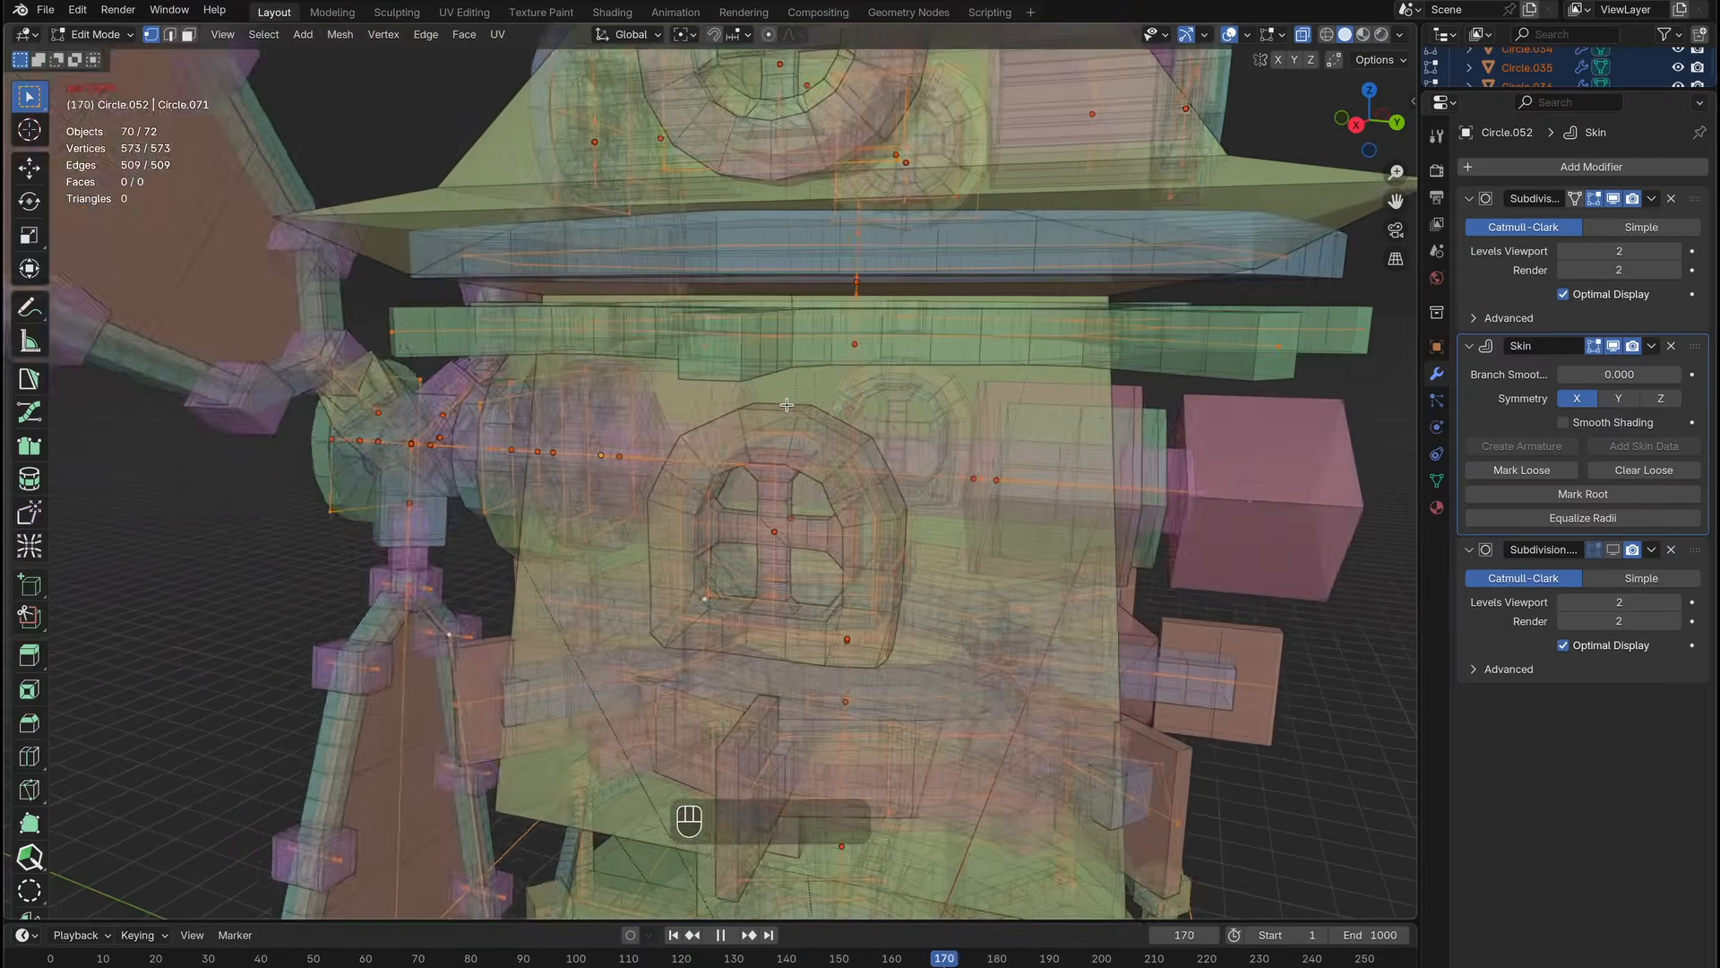